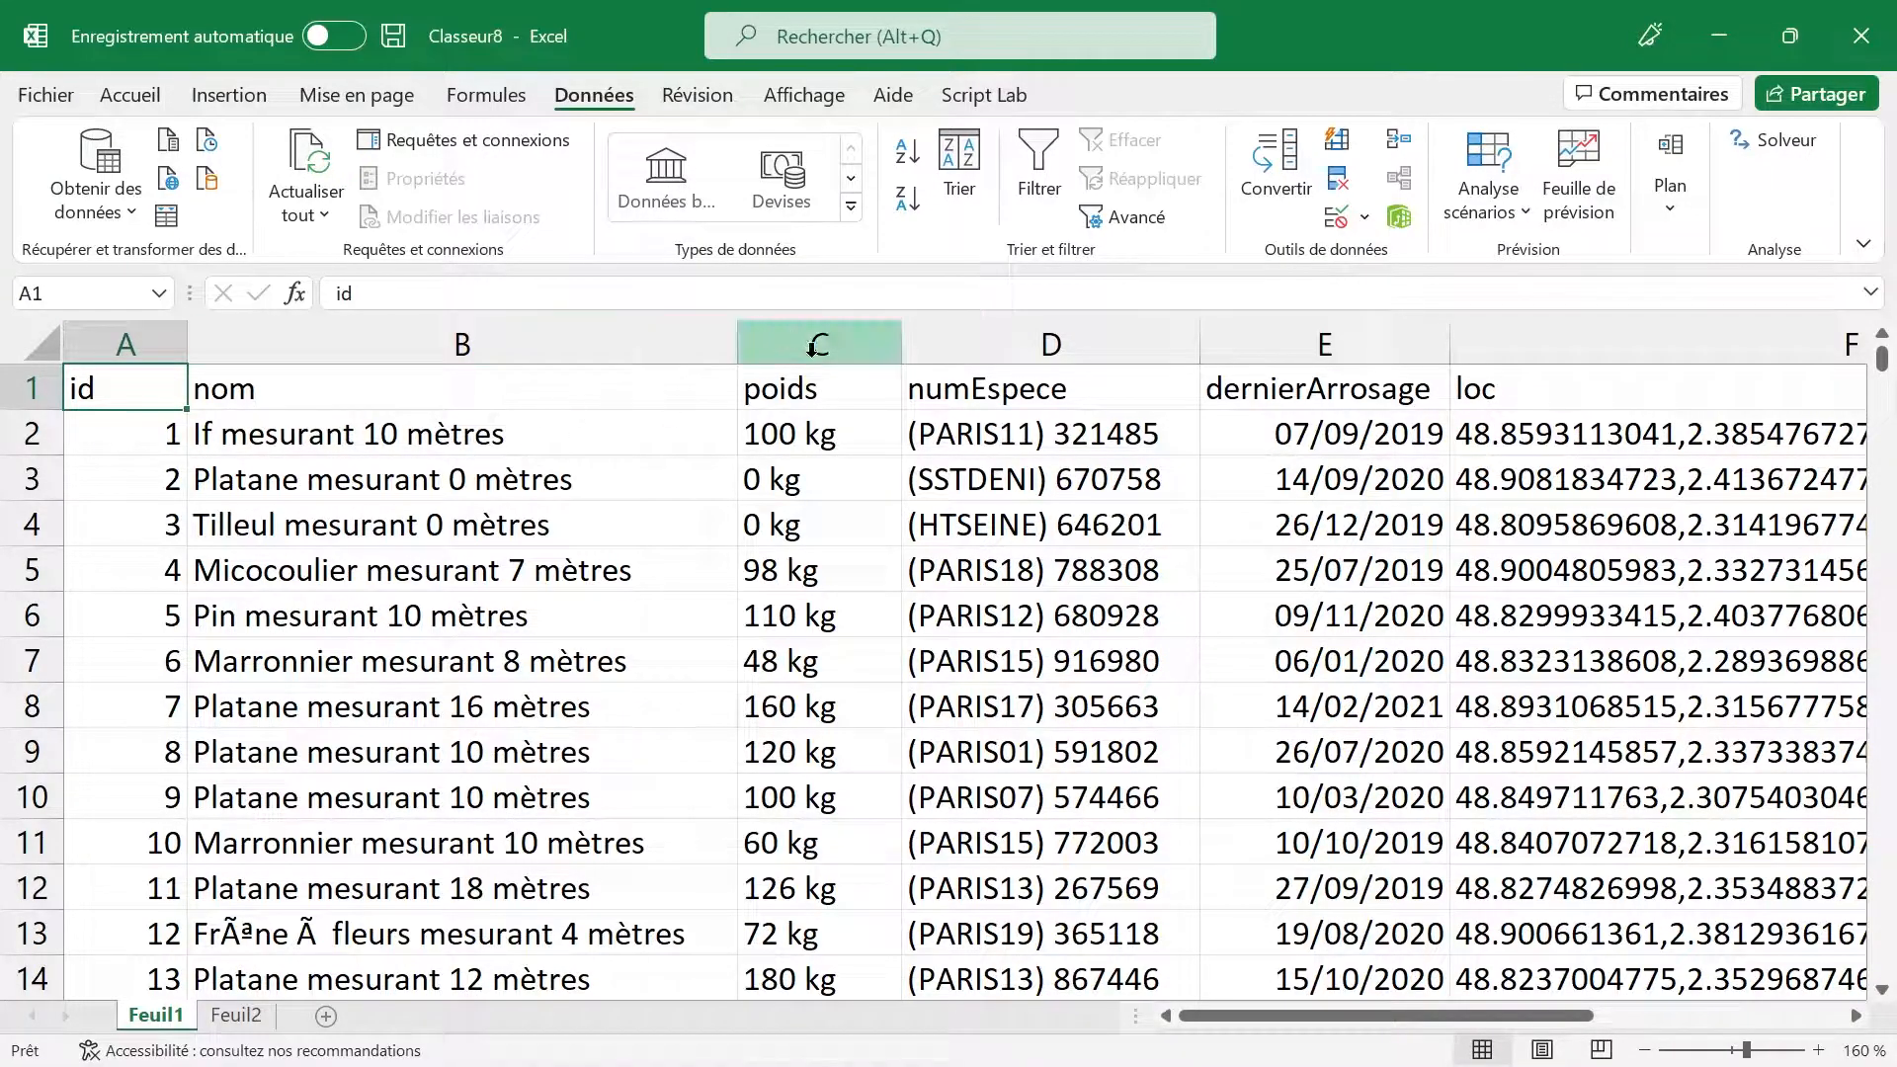
# Step: Examine the id column on Feuil1 to see how the tree records are numbered down the rows
pyautogui.moveTo(820, 339); pyautogui.dragTo(1048, 314)
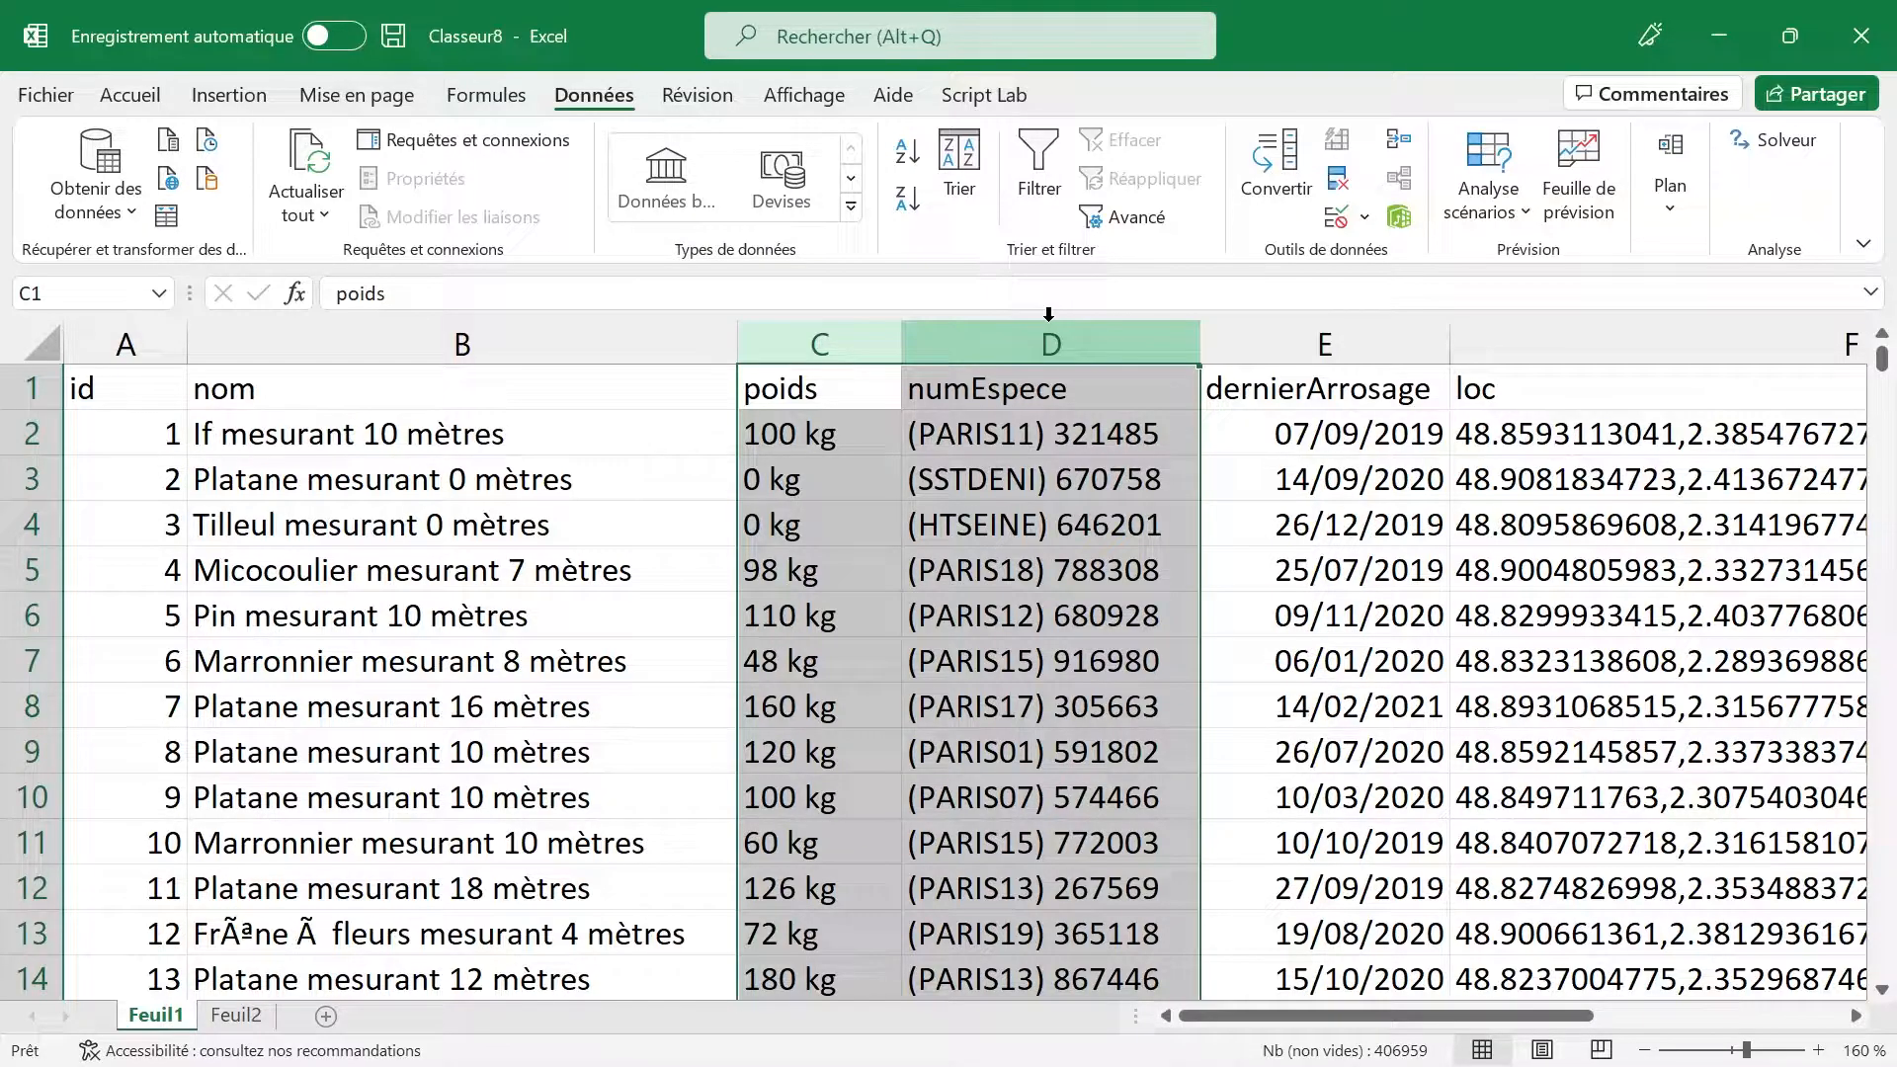
pyautogui.click(700, 389)
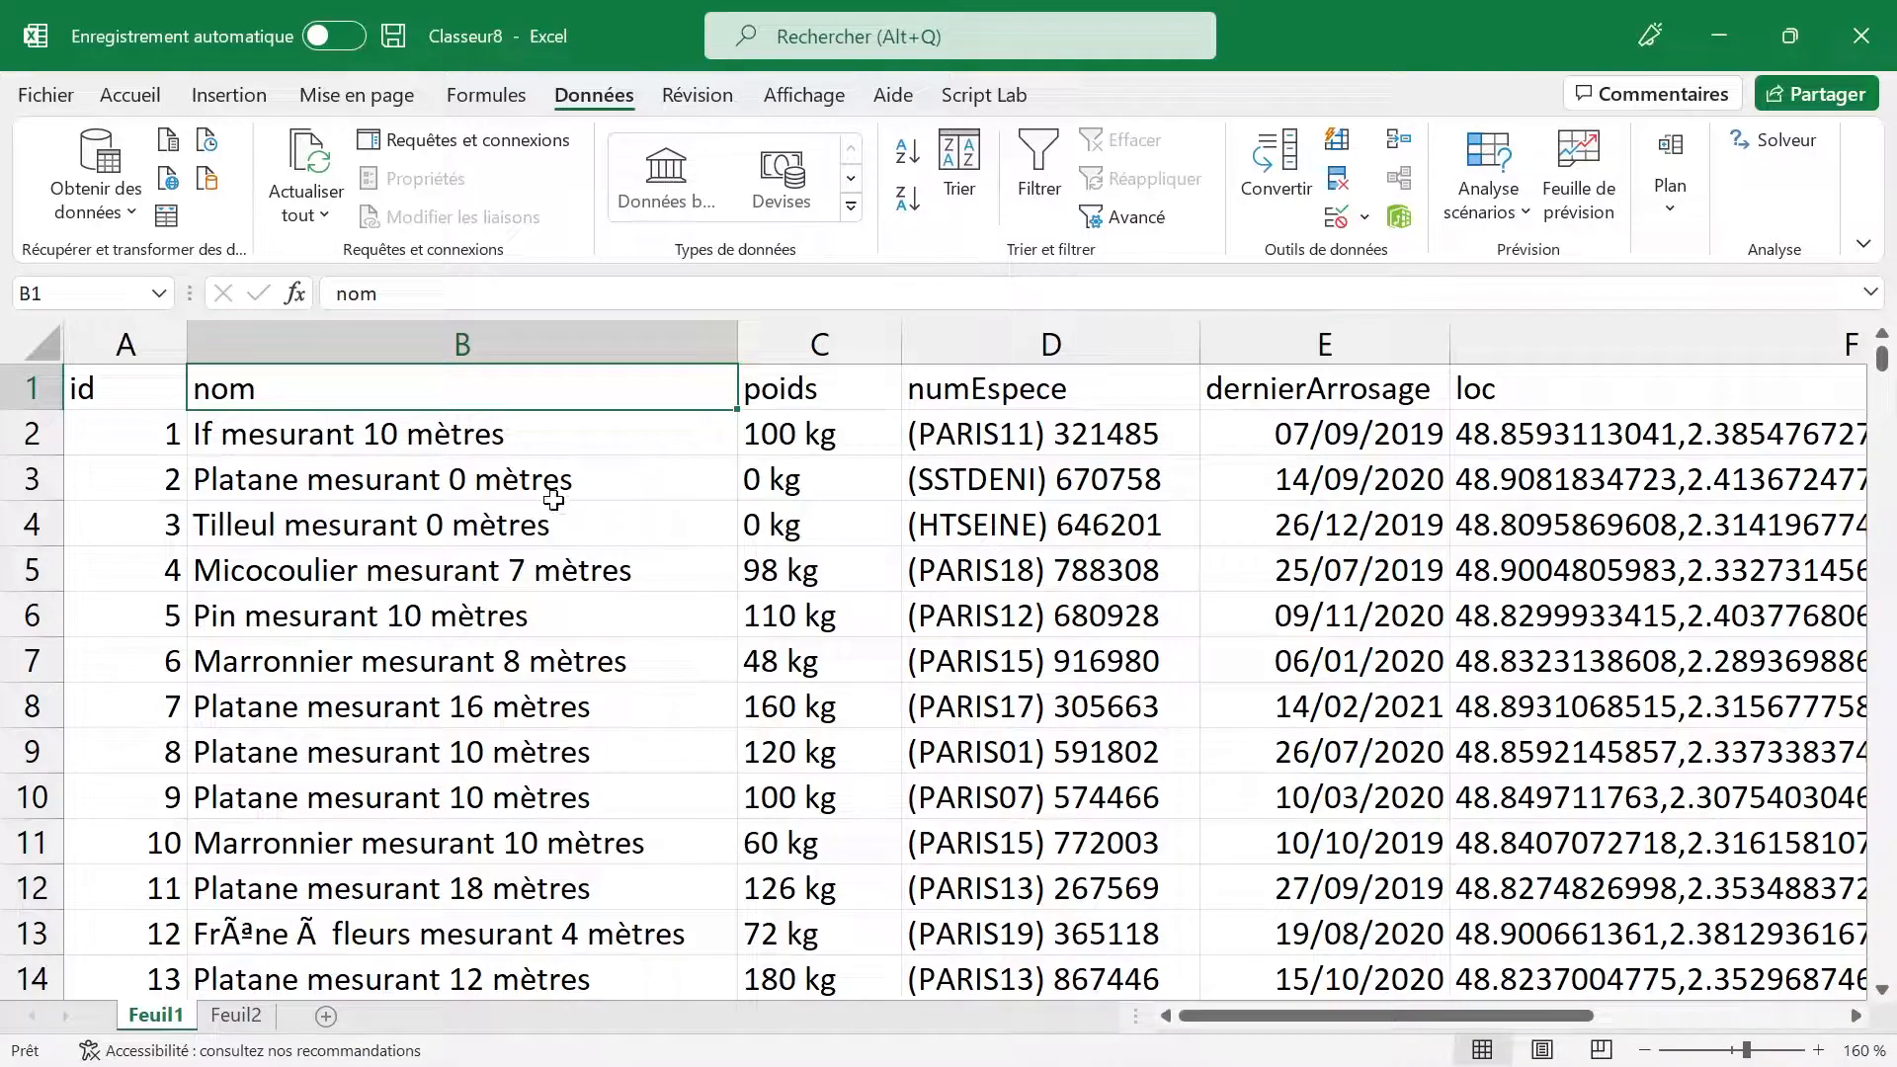
pyautogui.click(137, 326)
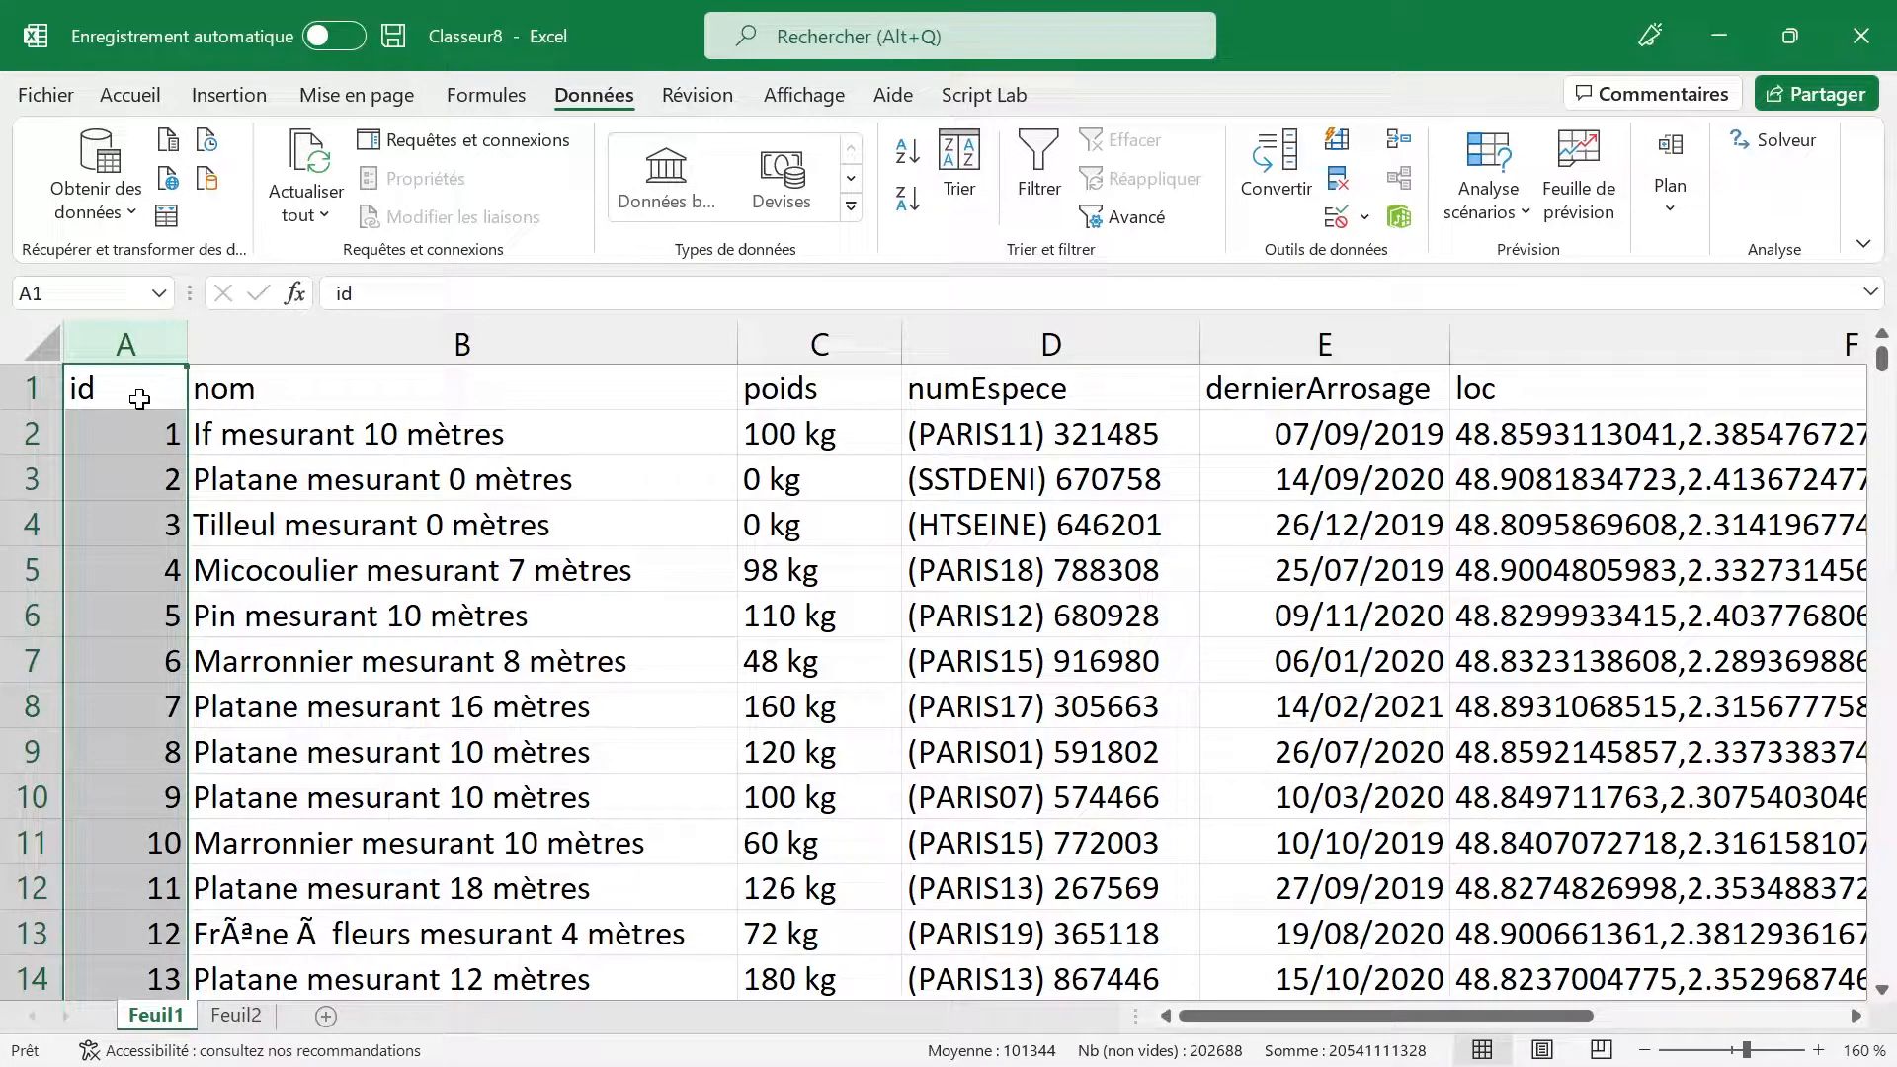
pyautogui.click(150, 431)
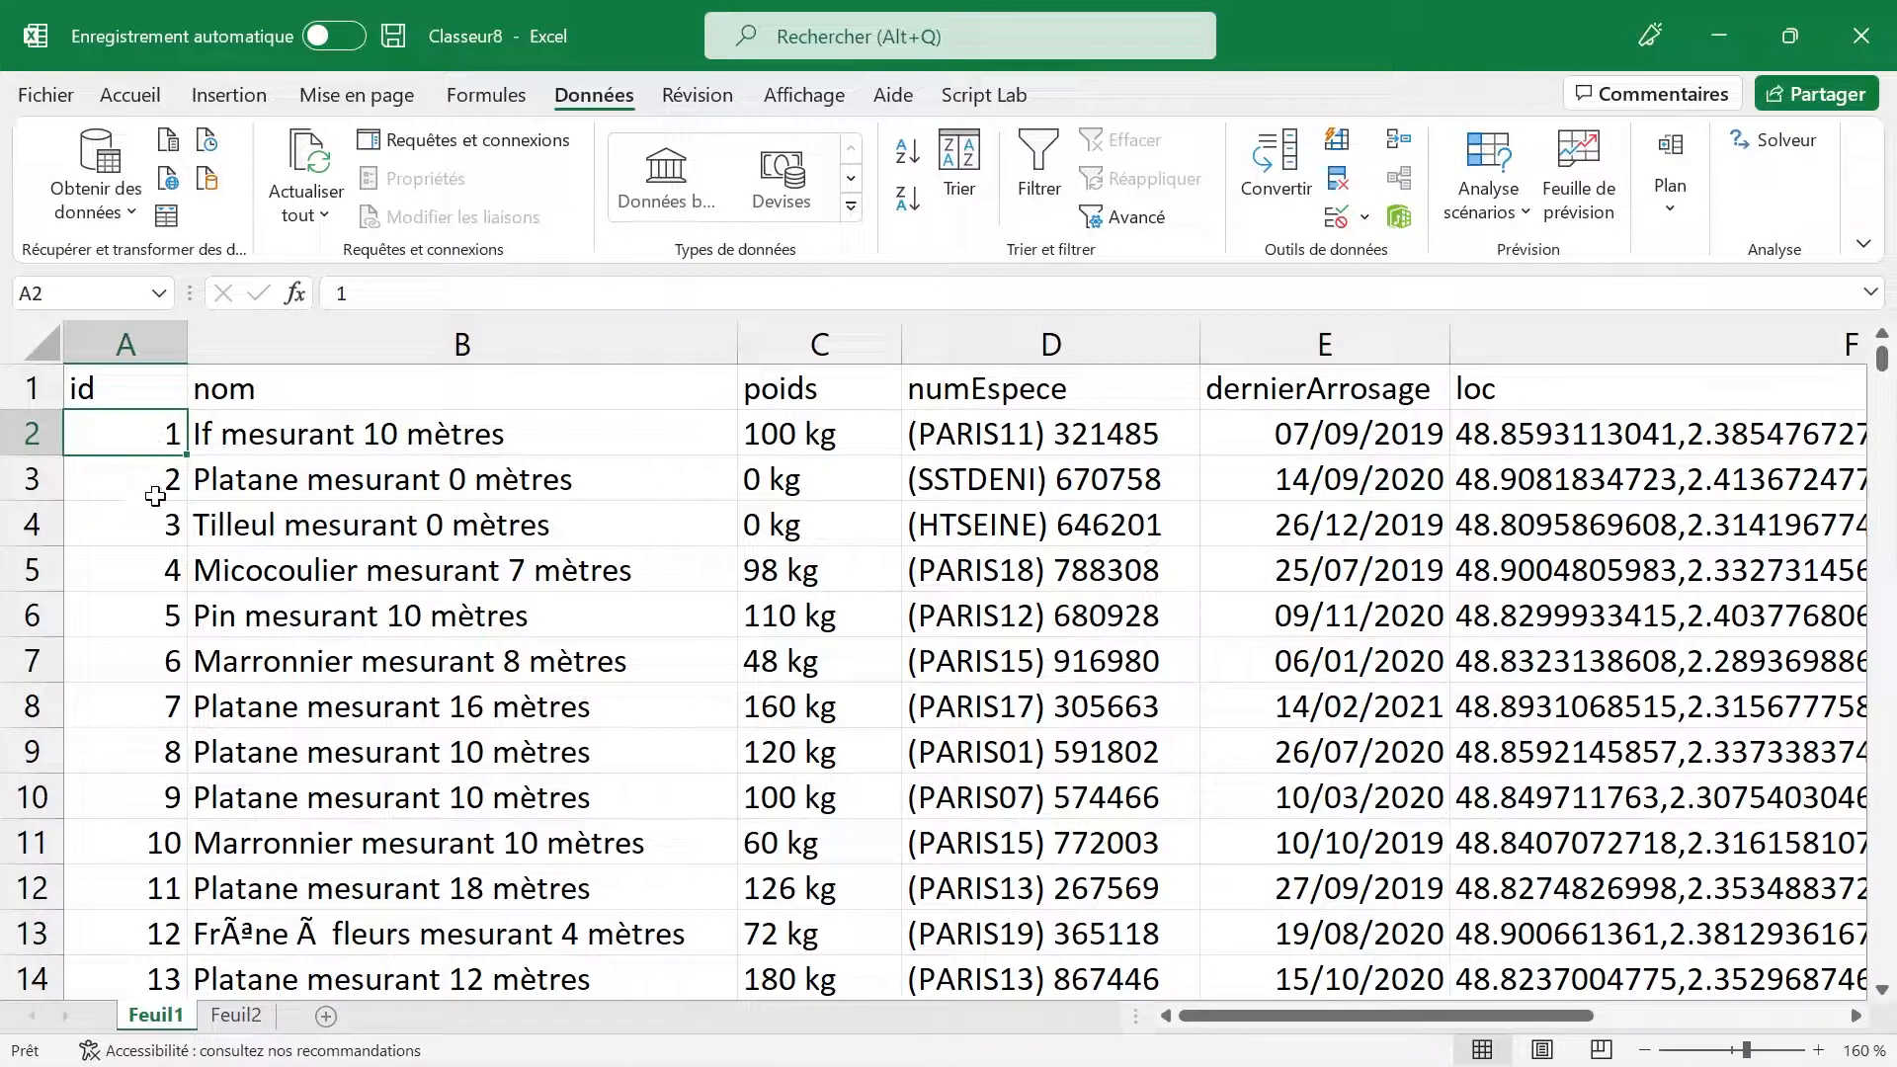
pyautogui.scroll(-20, 155, 496)
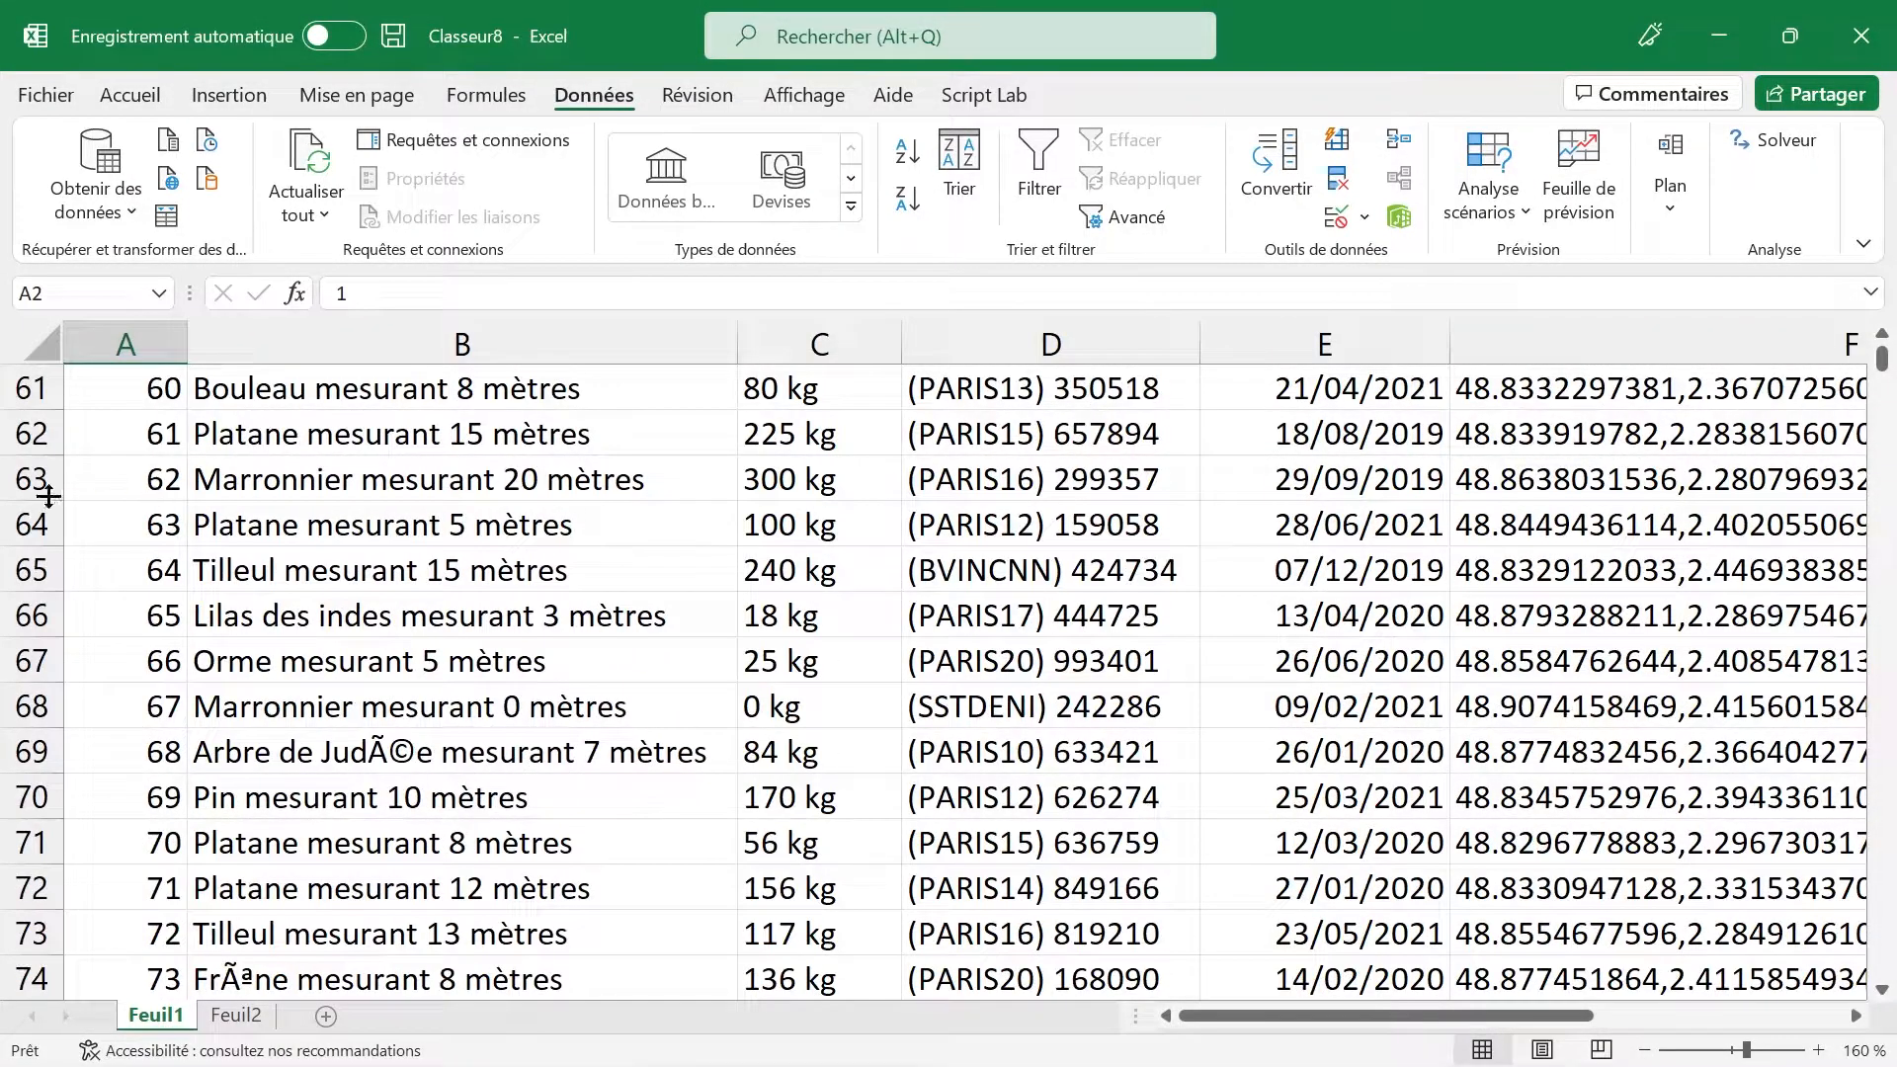
pyautogui.scroll(20, 156, 568)
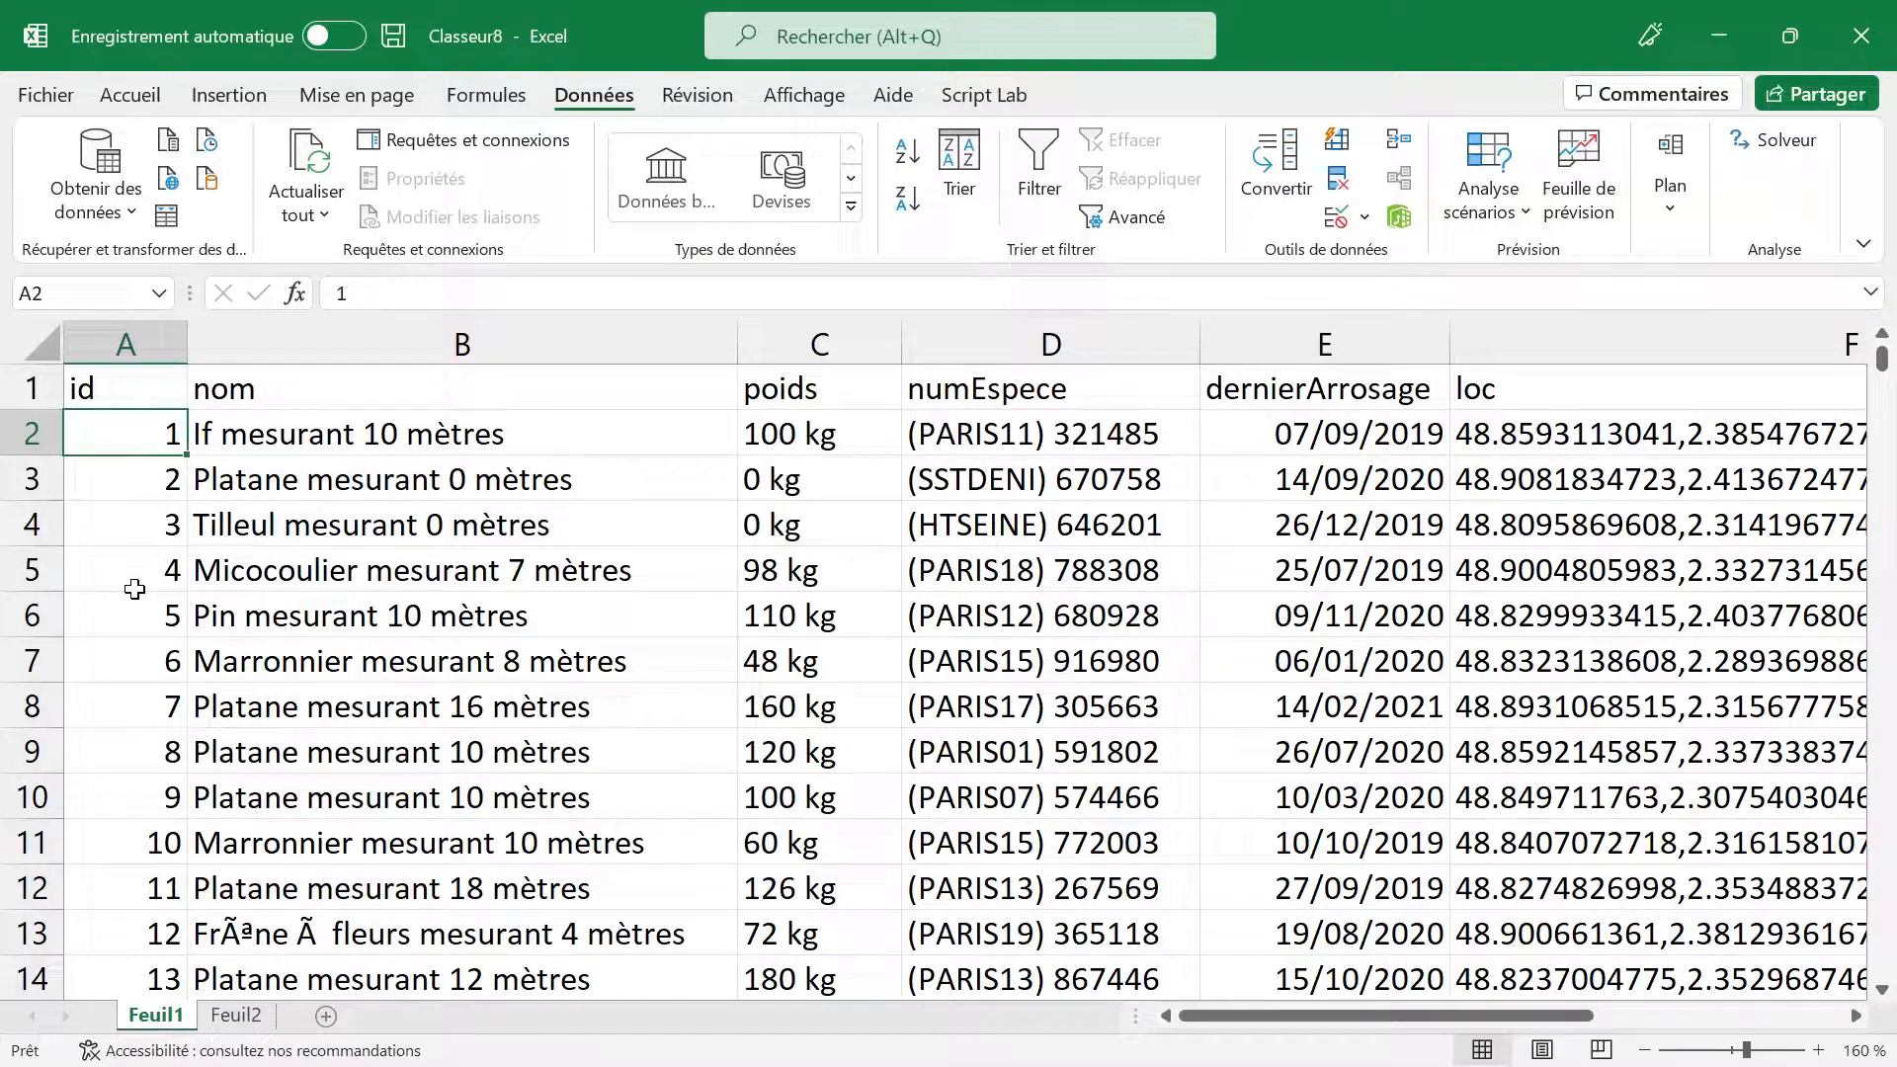
pyautogui.scroll(-4, 135, 589)
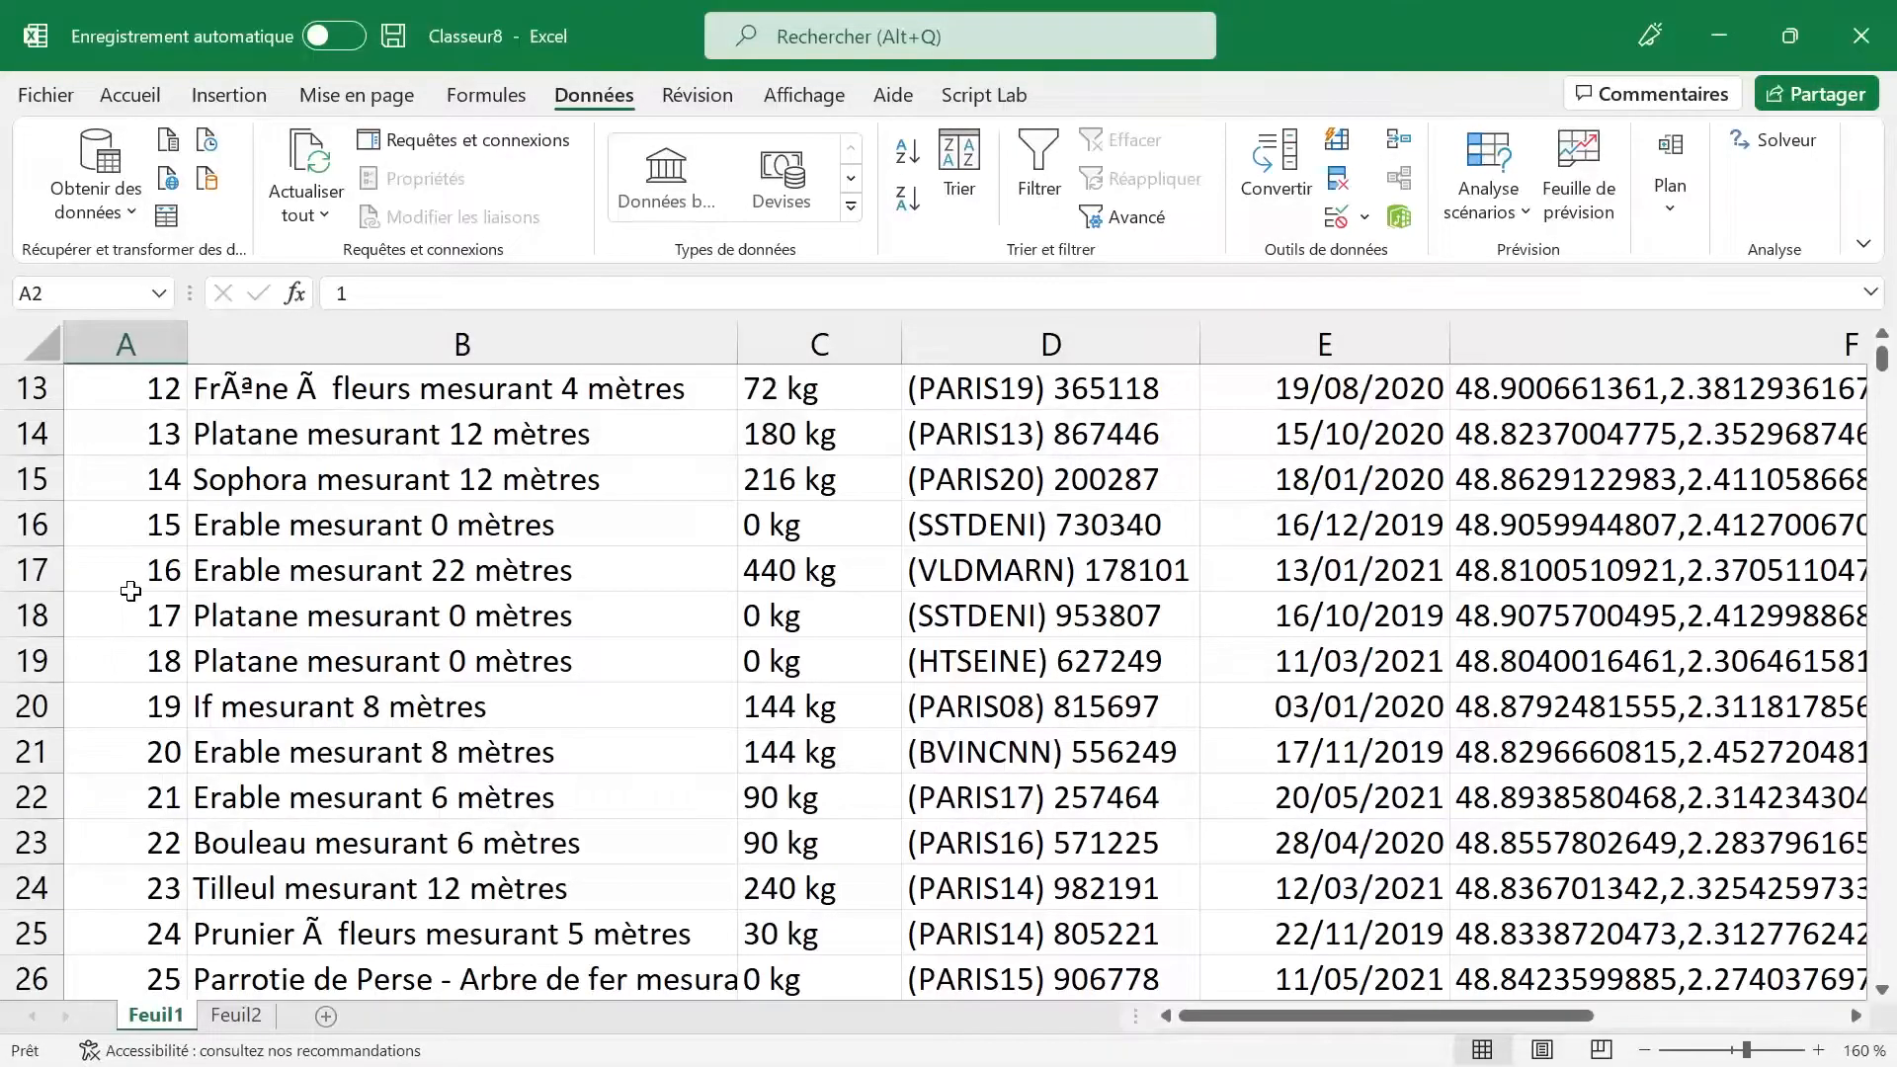
pyautogui.scroll(-2, 131, 591)
pyautogui.scroll(6, 130, 591)
# Step: Examine the nom column to see how tree species and height in metres are combined in each entry
pyautogui.click(340, 342)
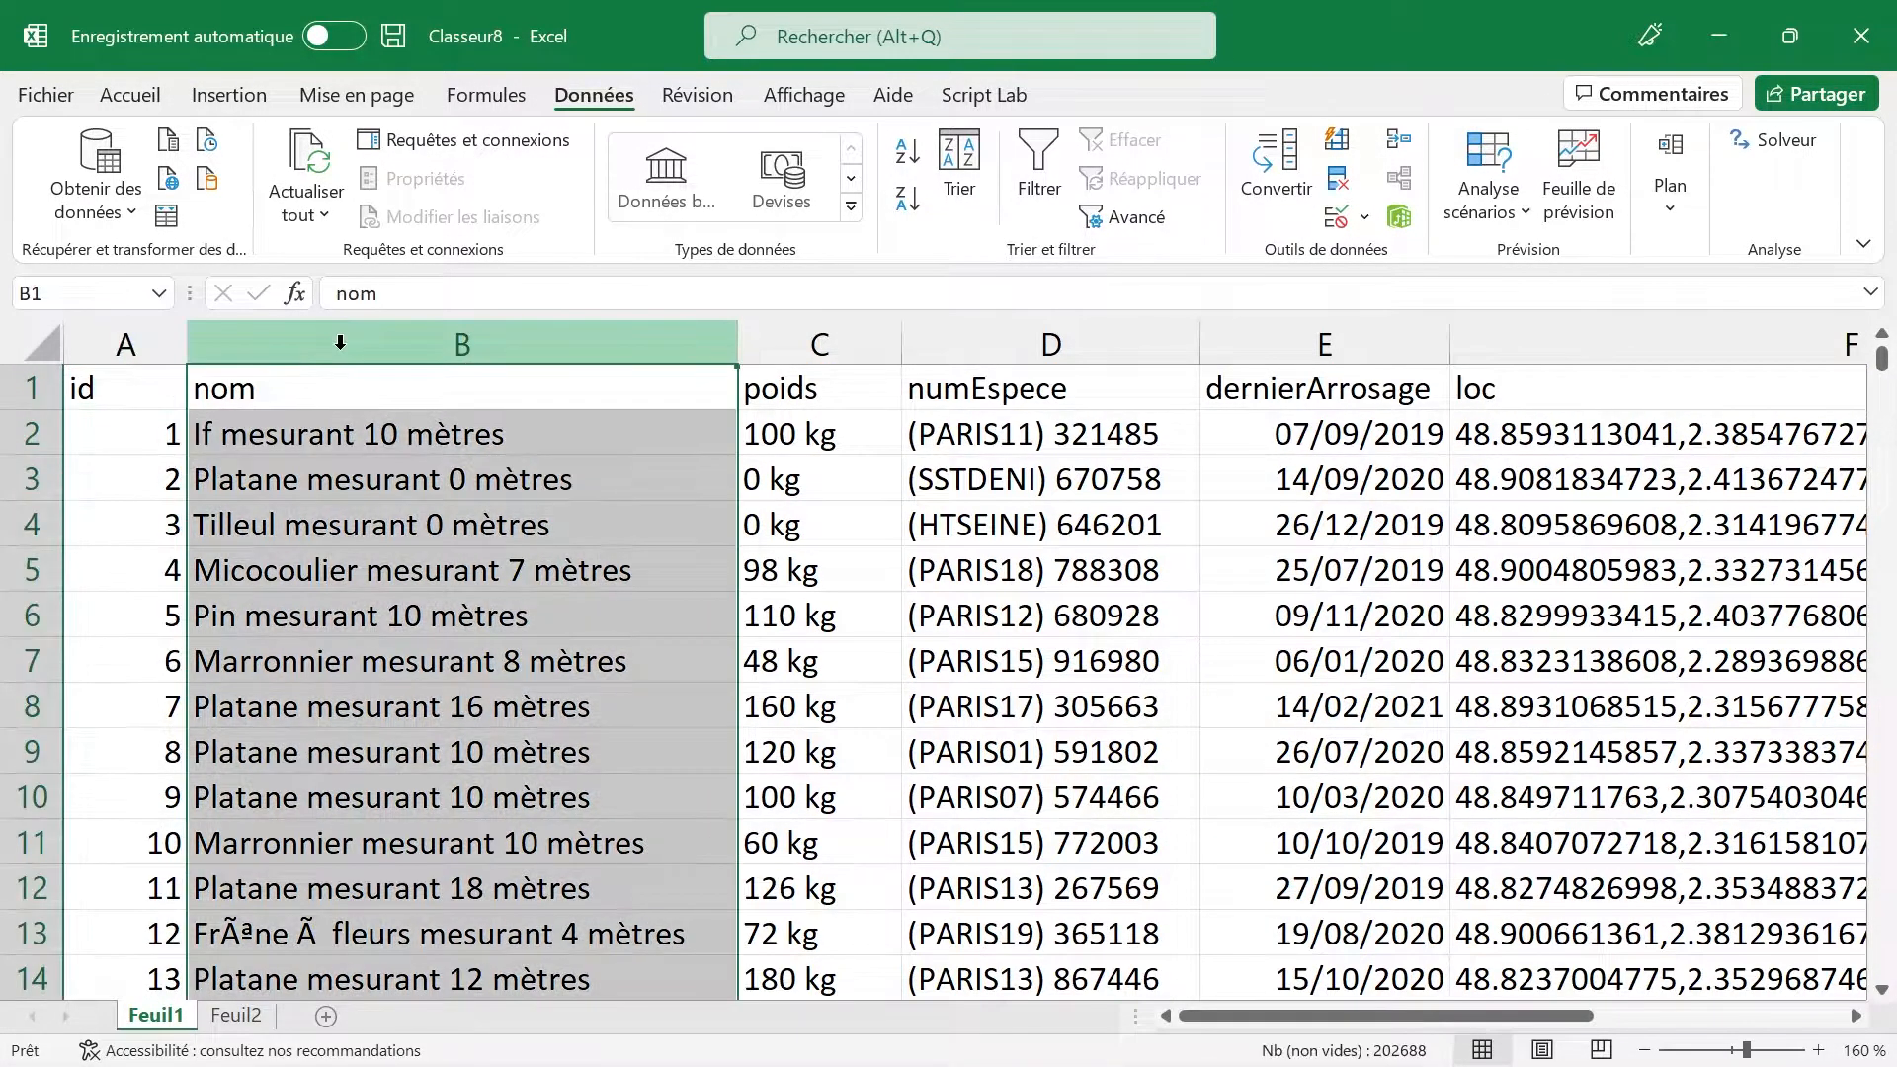
pyautogui.click(247, 387)
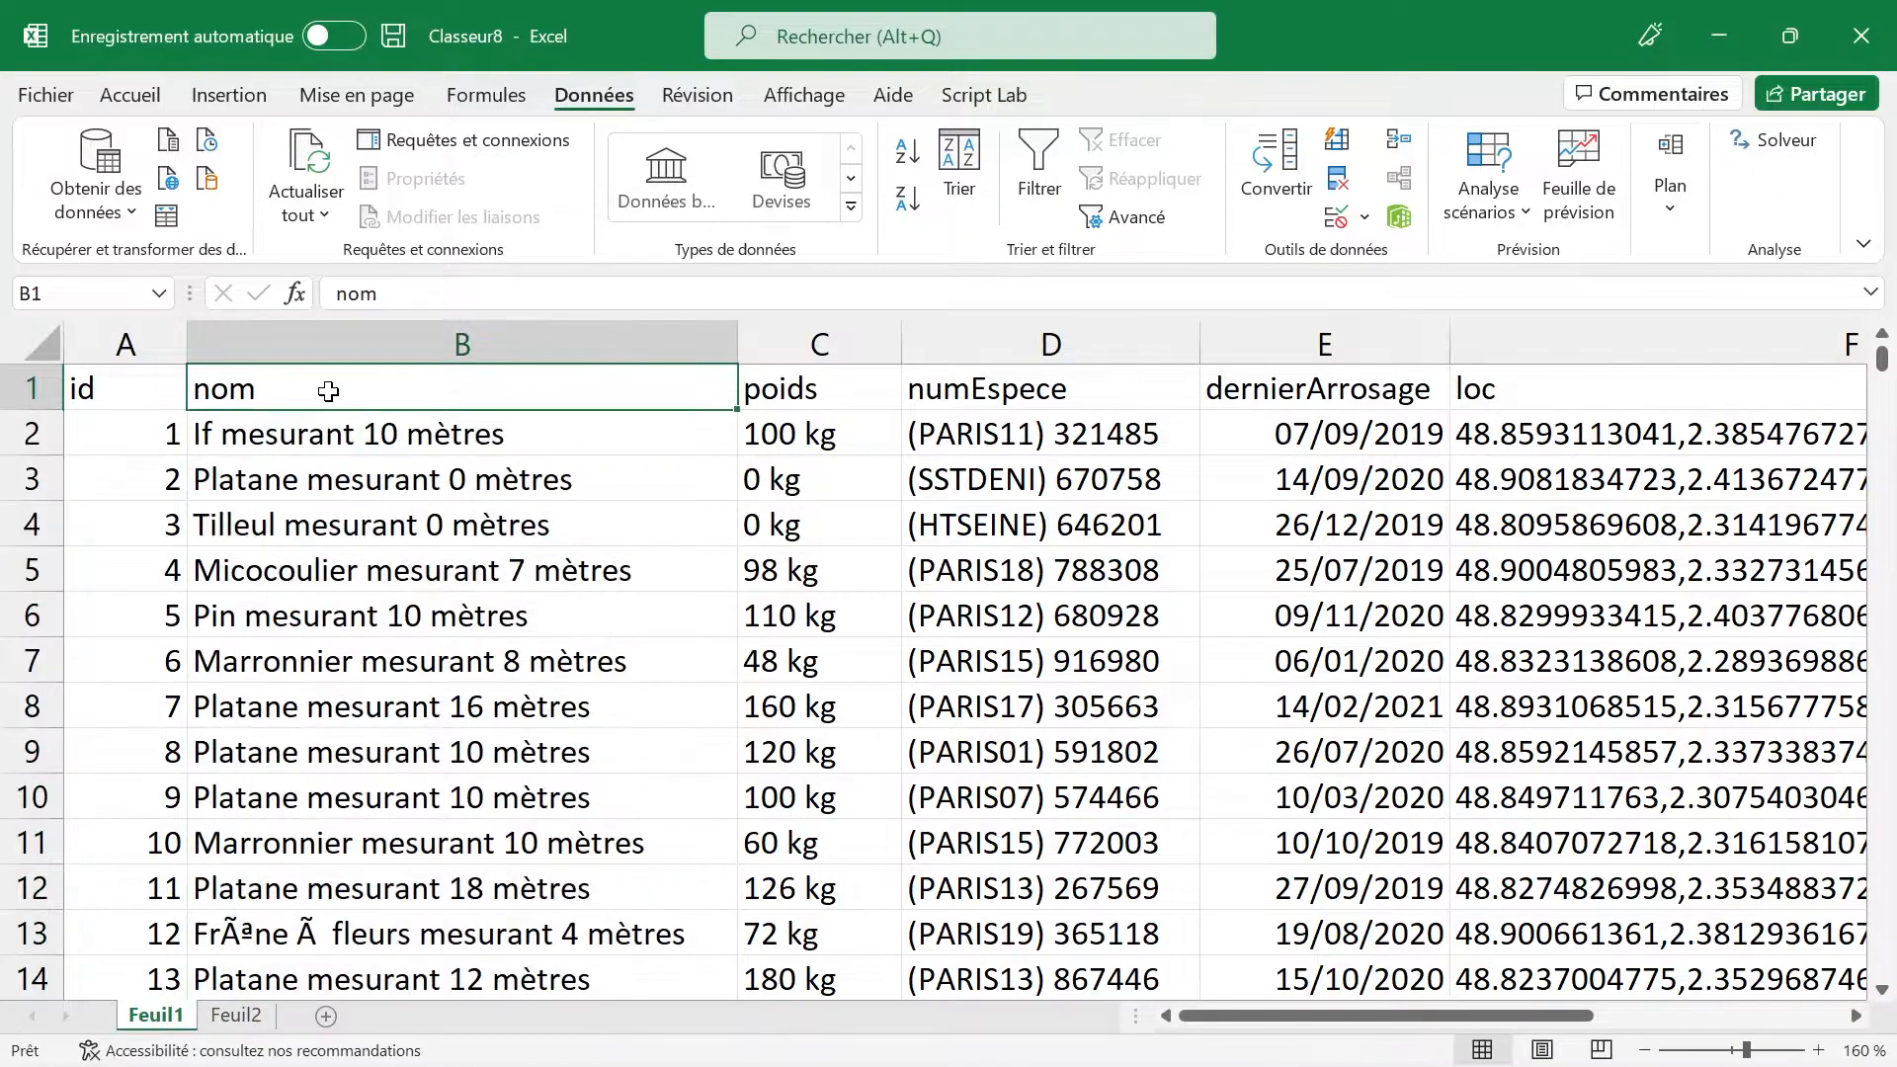
pyautogui.scroll(-6, 329, 391)
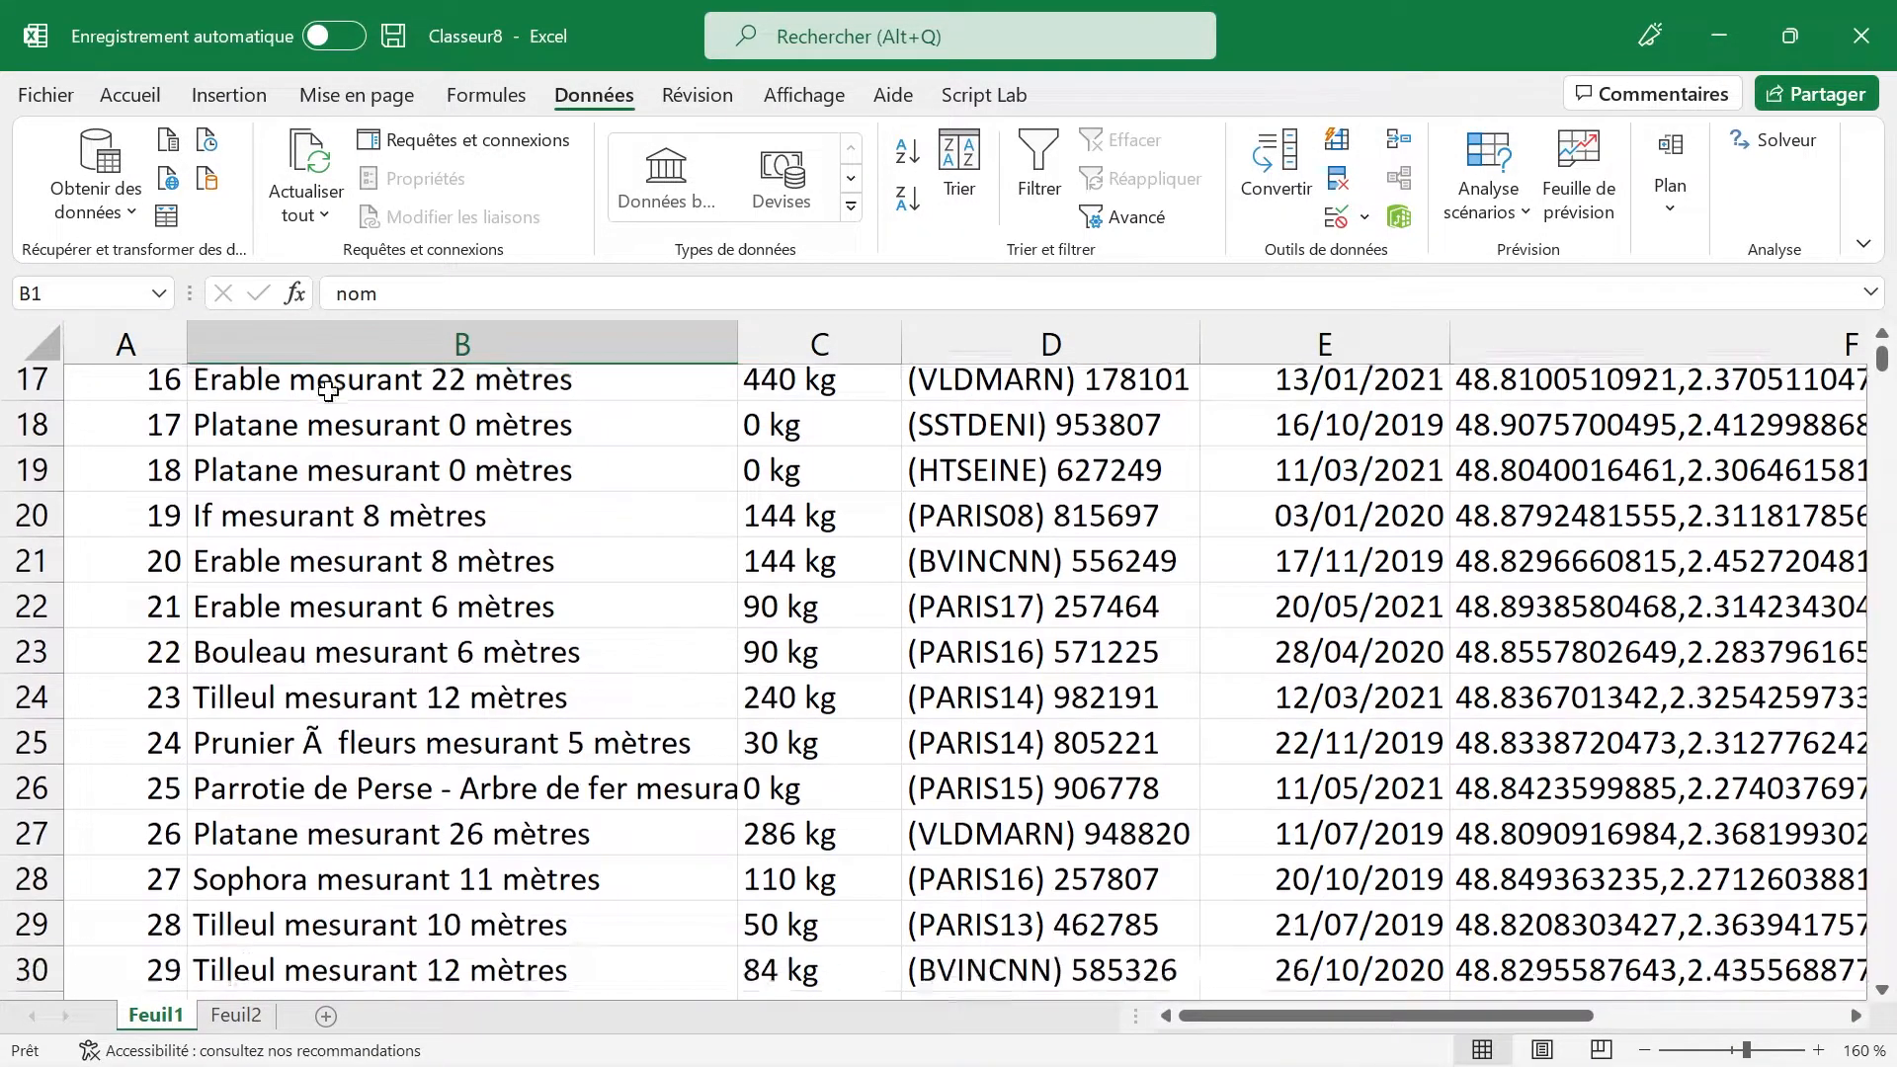
pyautogui.scroll(-6, 328, 391)
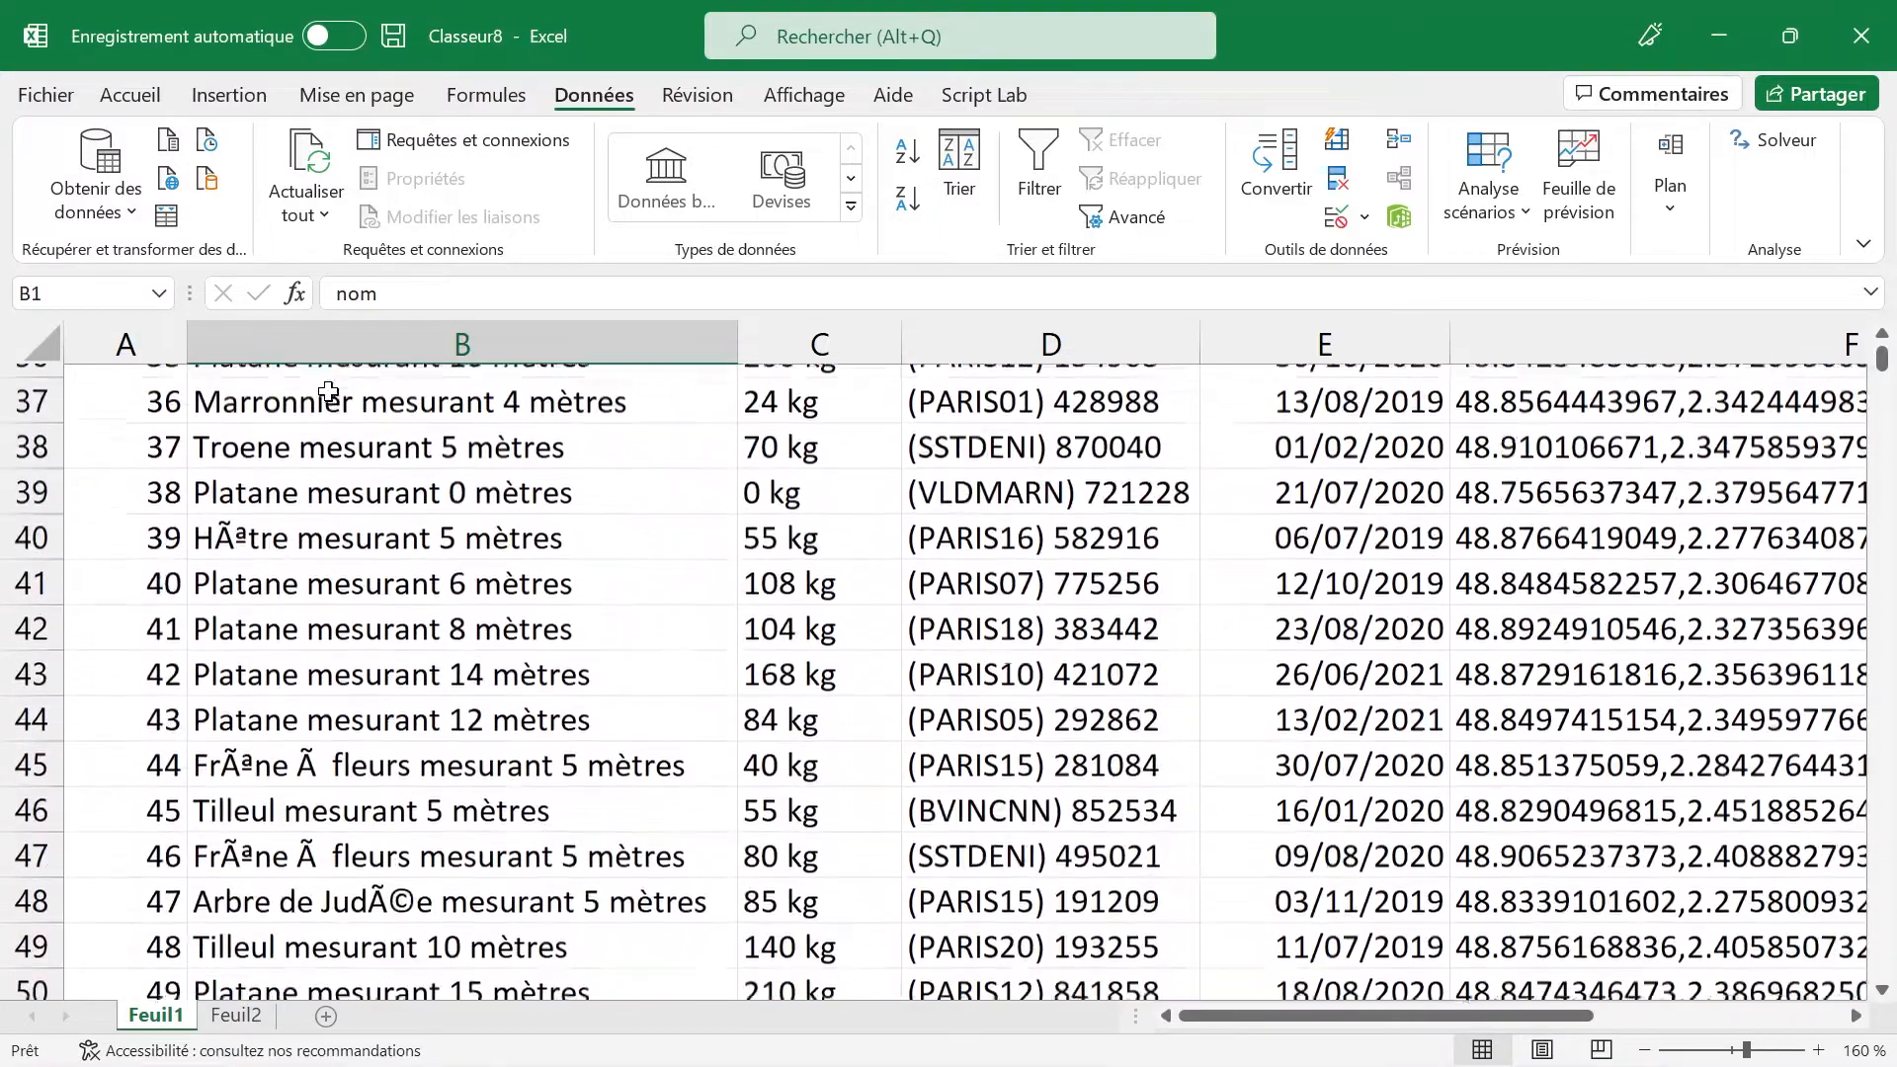
pyautogui.scroll(-4, 328, 392)
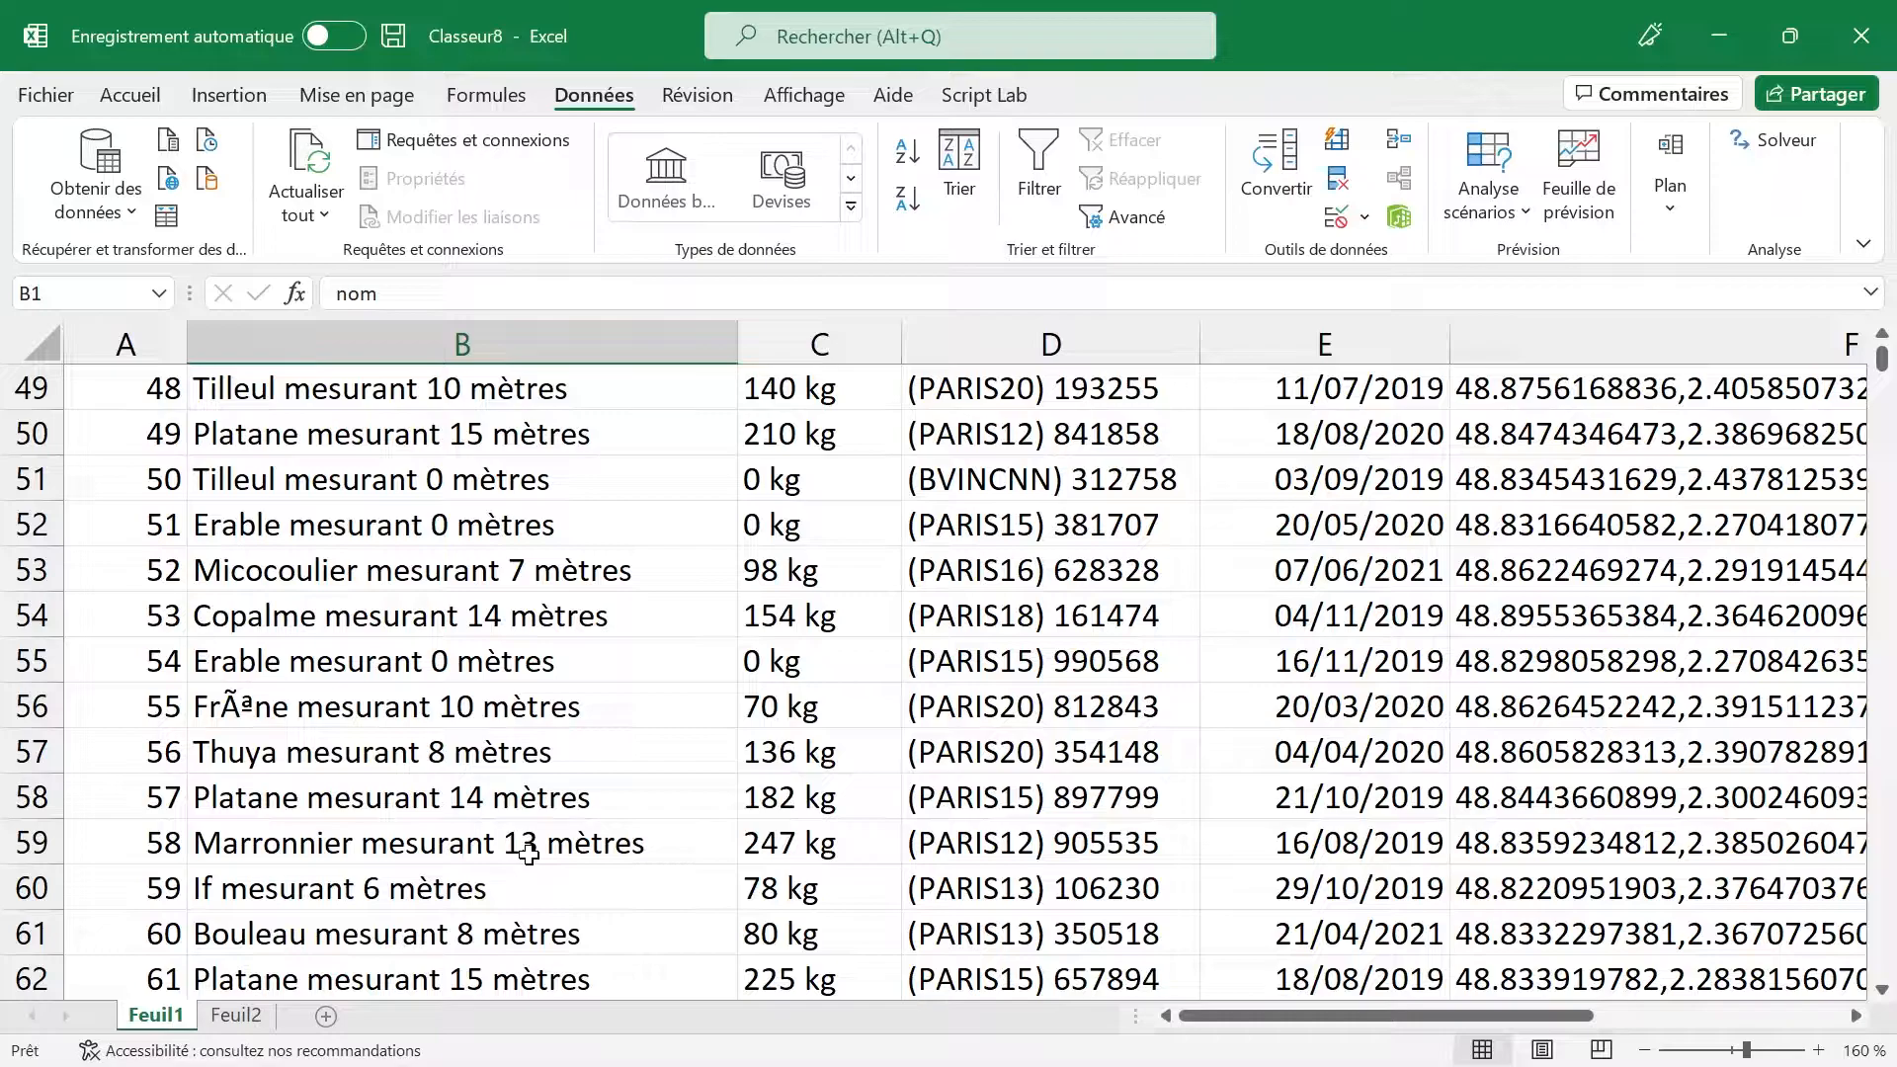
pyautogui.scroll(-4, 647, 840)
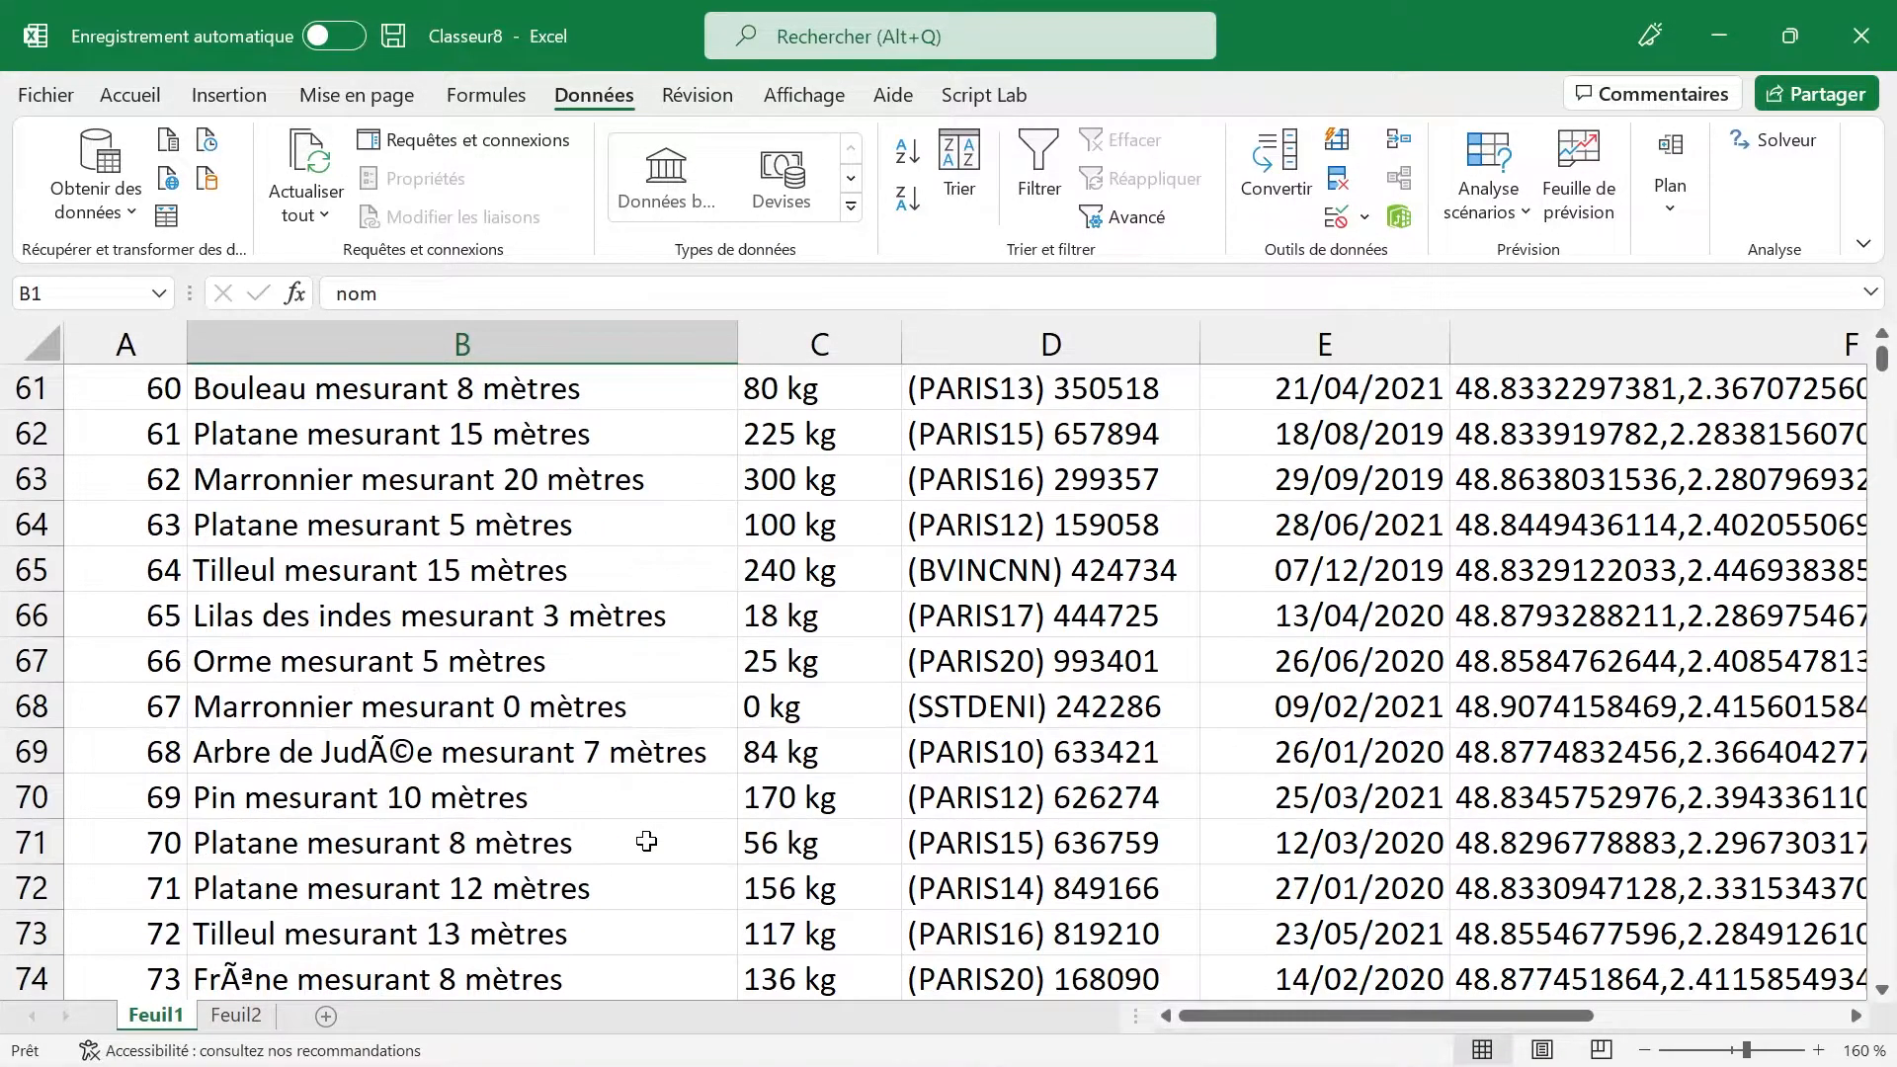
pyautogui.scroll(-4, 647, 841)
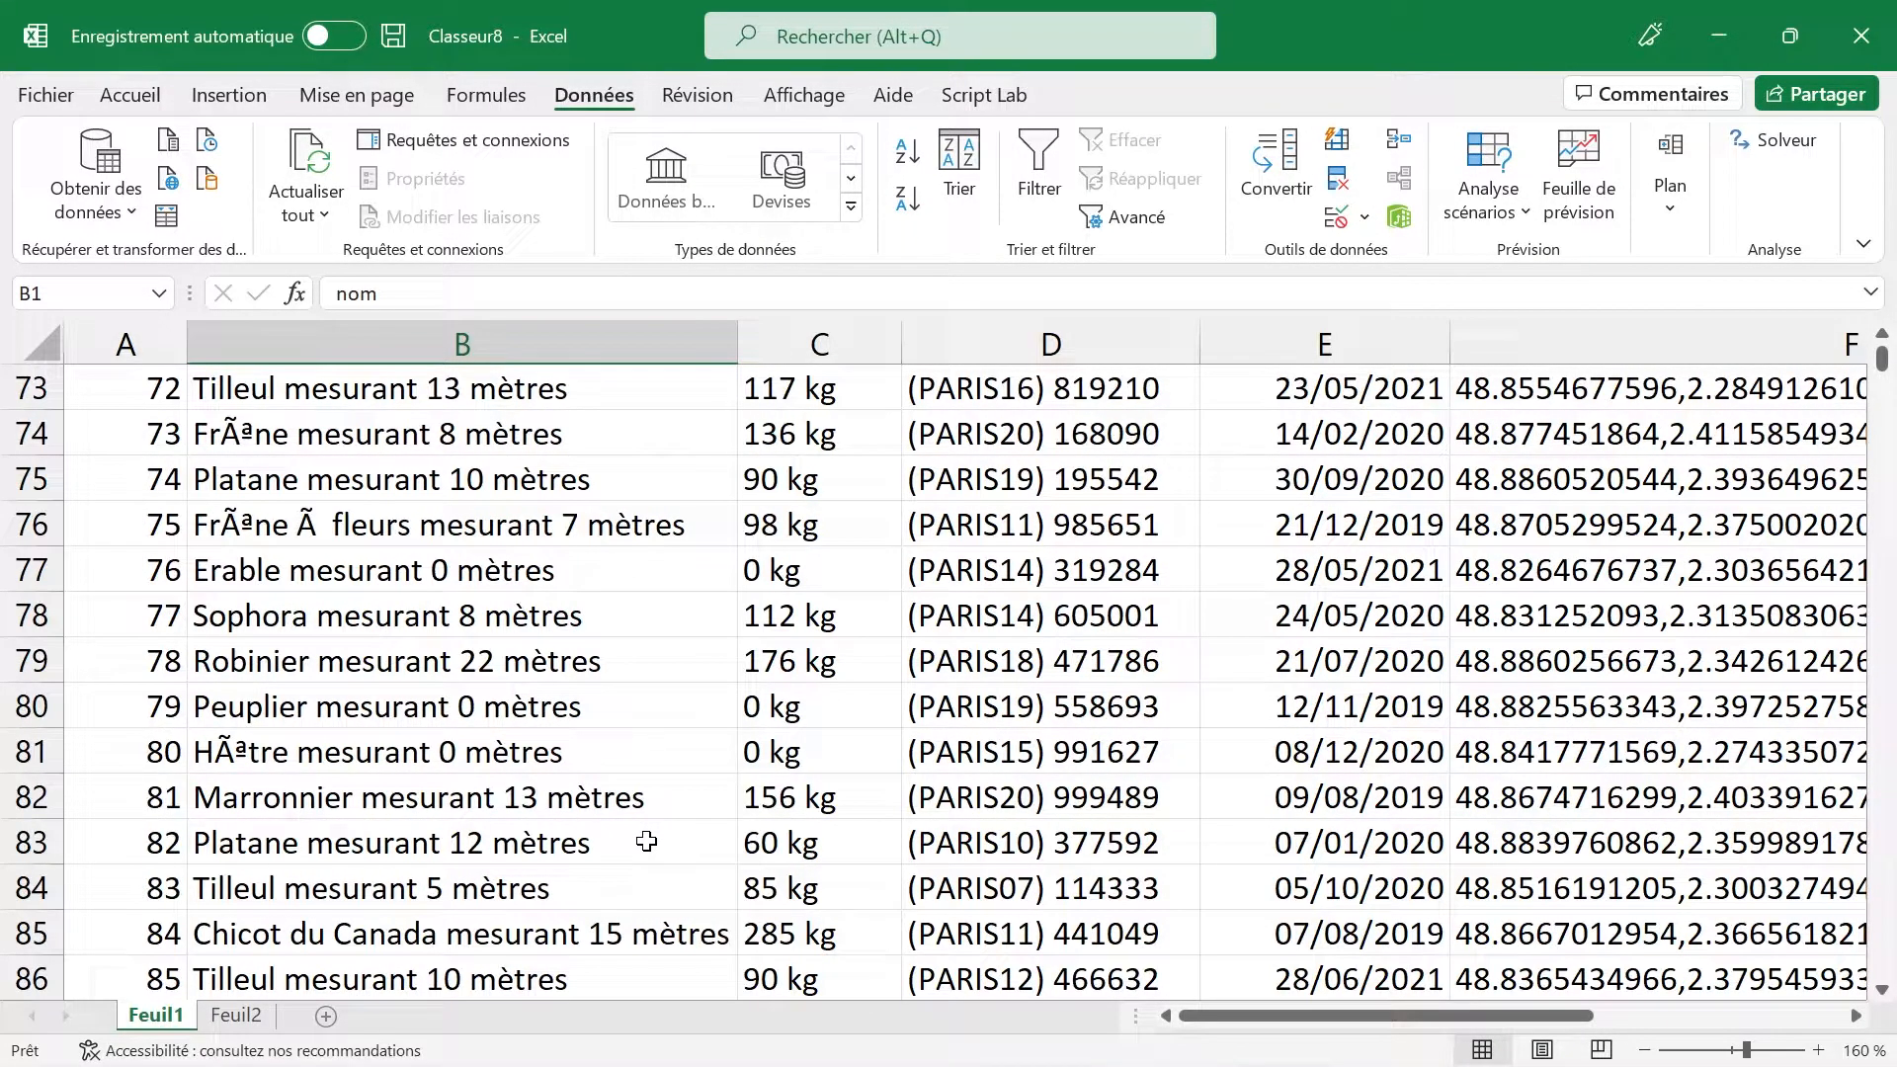
pyautogui.click(538, 796)
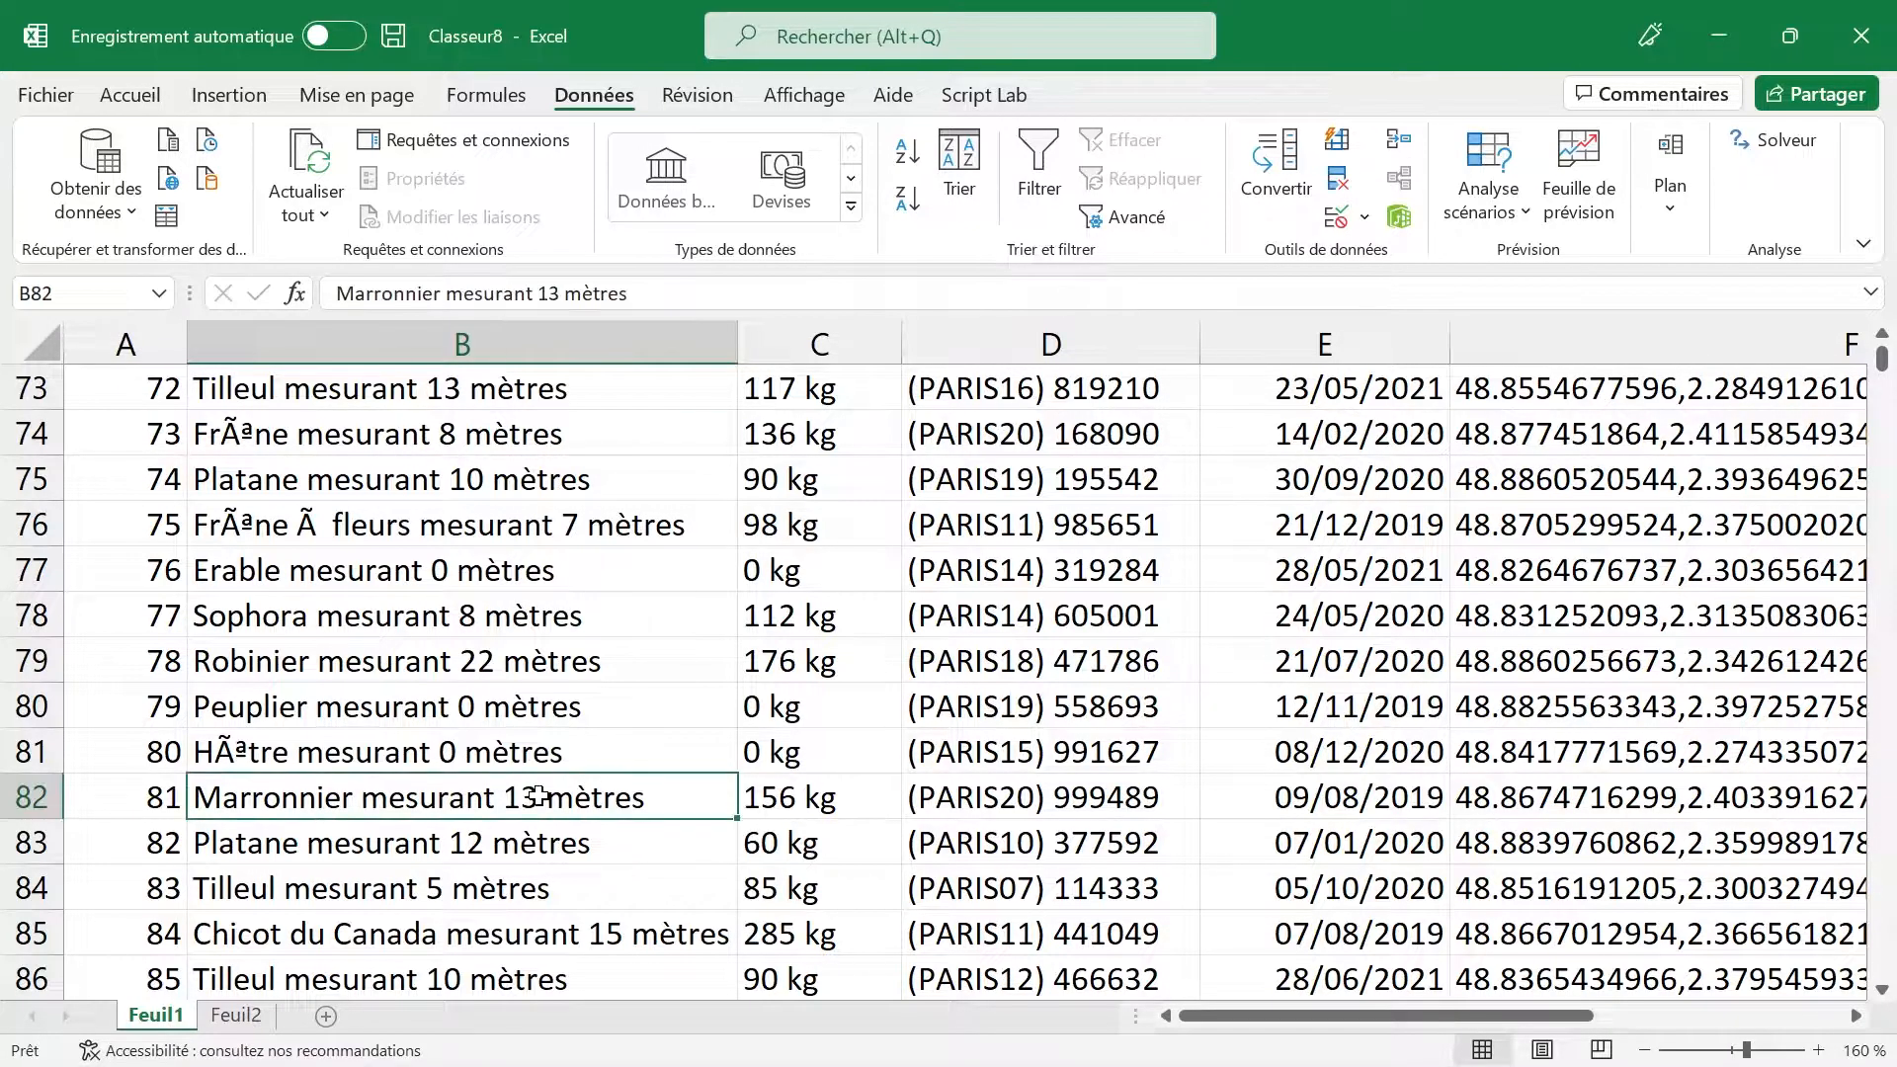
pyautogui.press('Down')
pyautogui.press('Down')
pyautogui.press('Down')
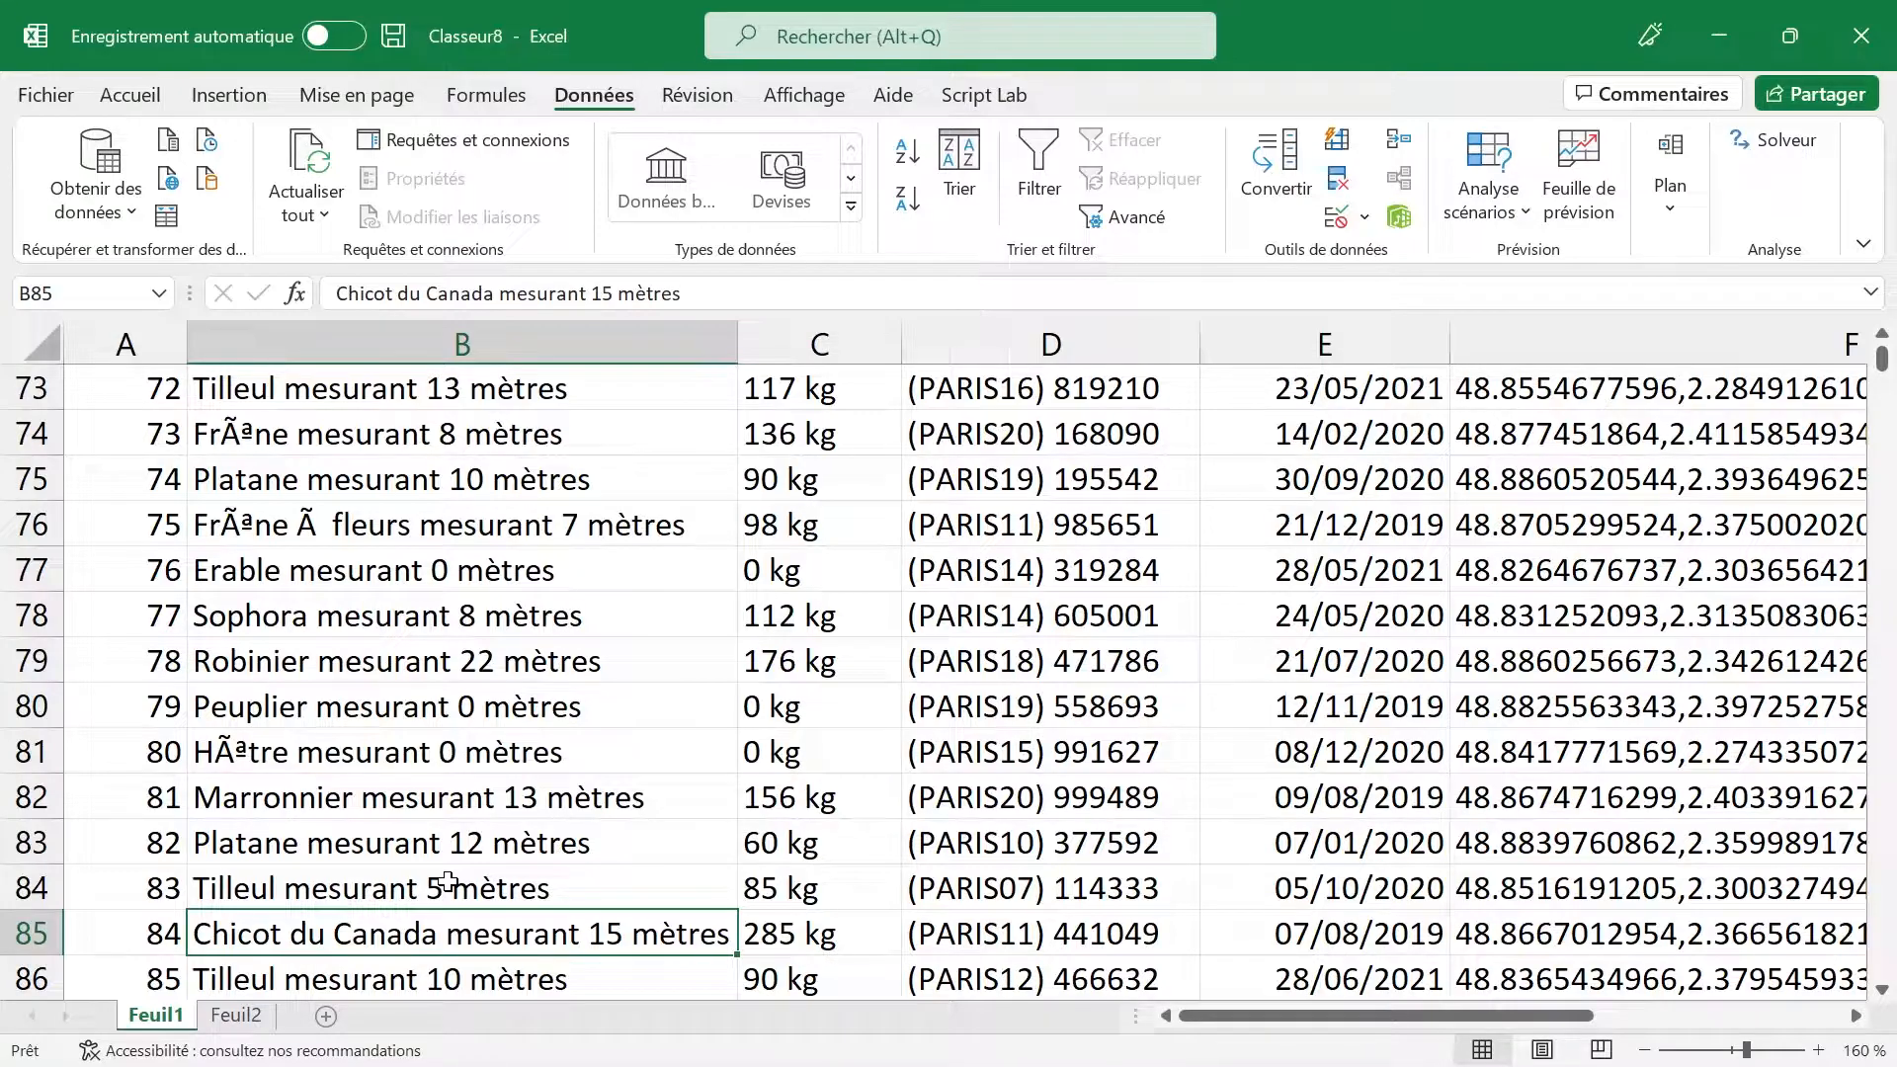
pyautogui.click(406, 889)
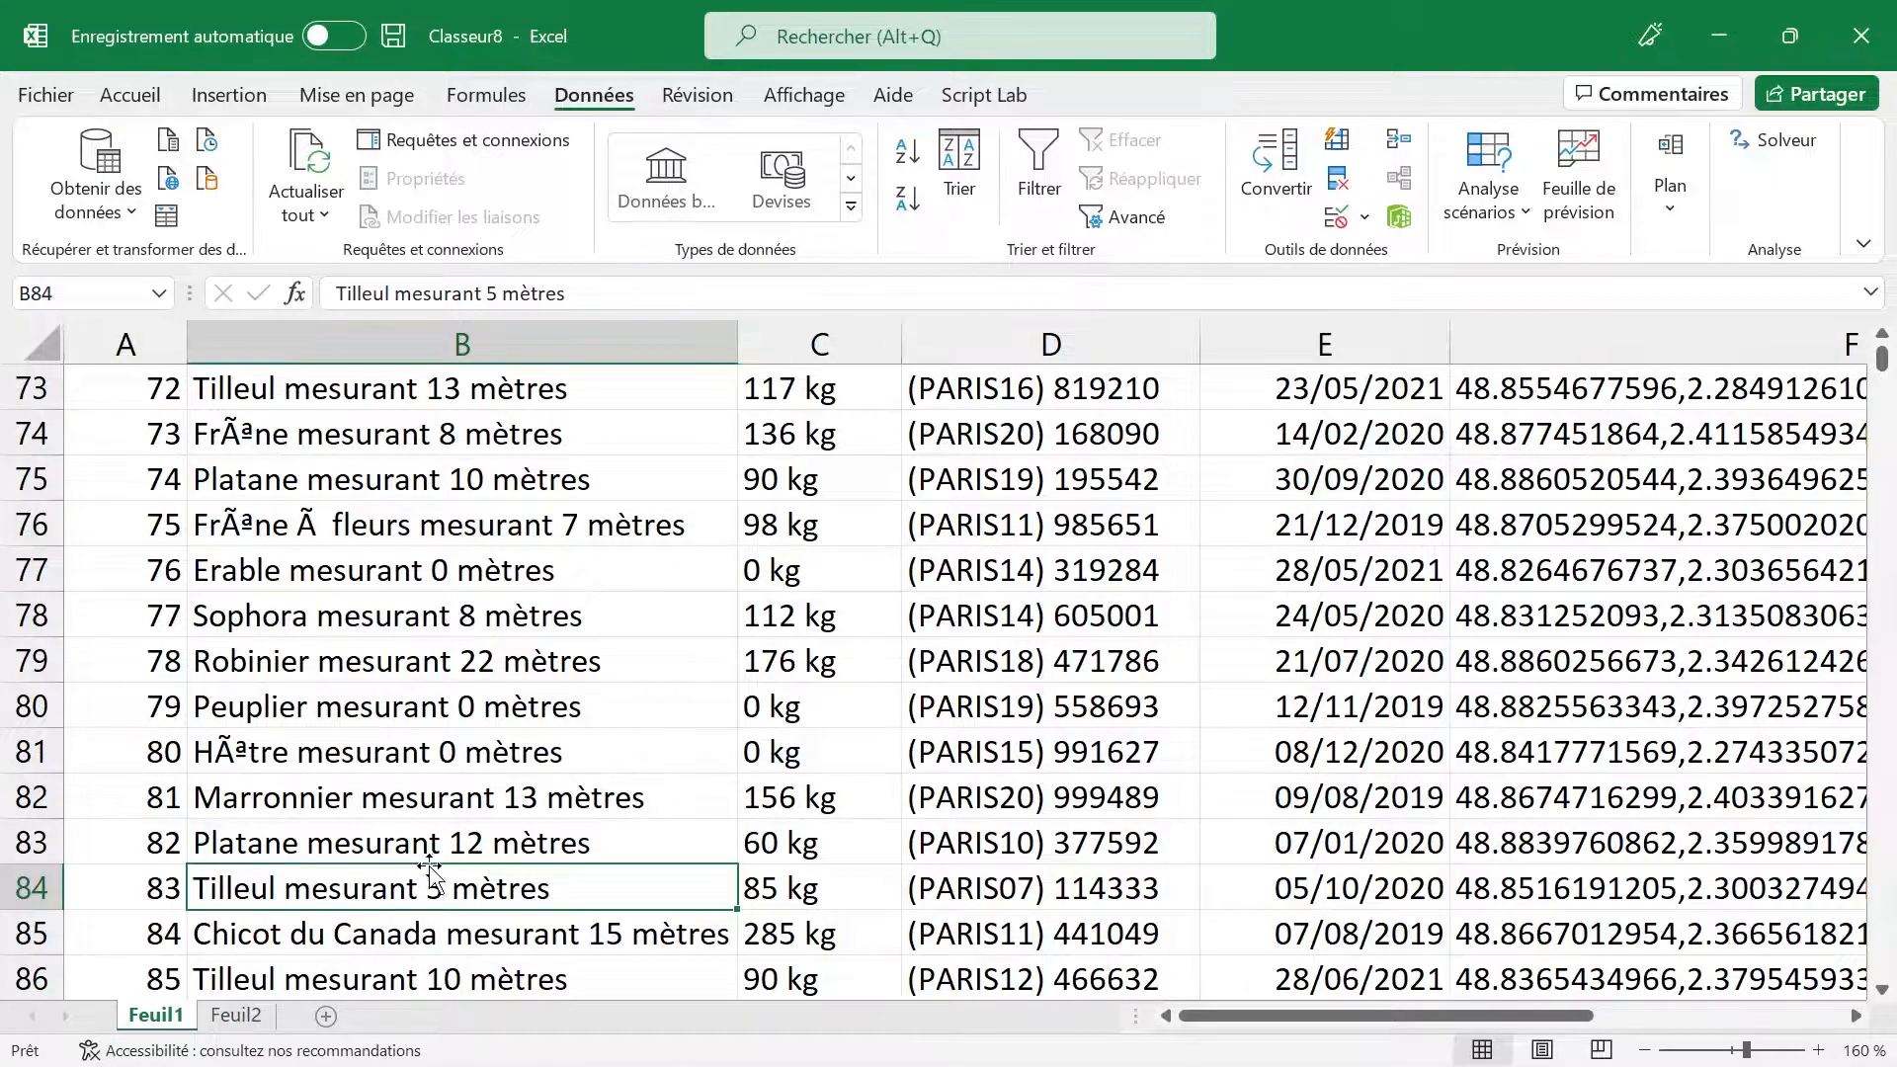
pyautogui.scroll(20, 556, 481)
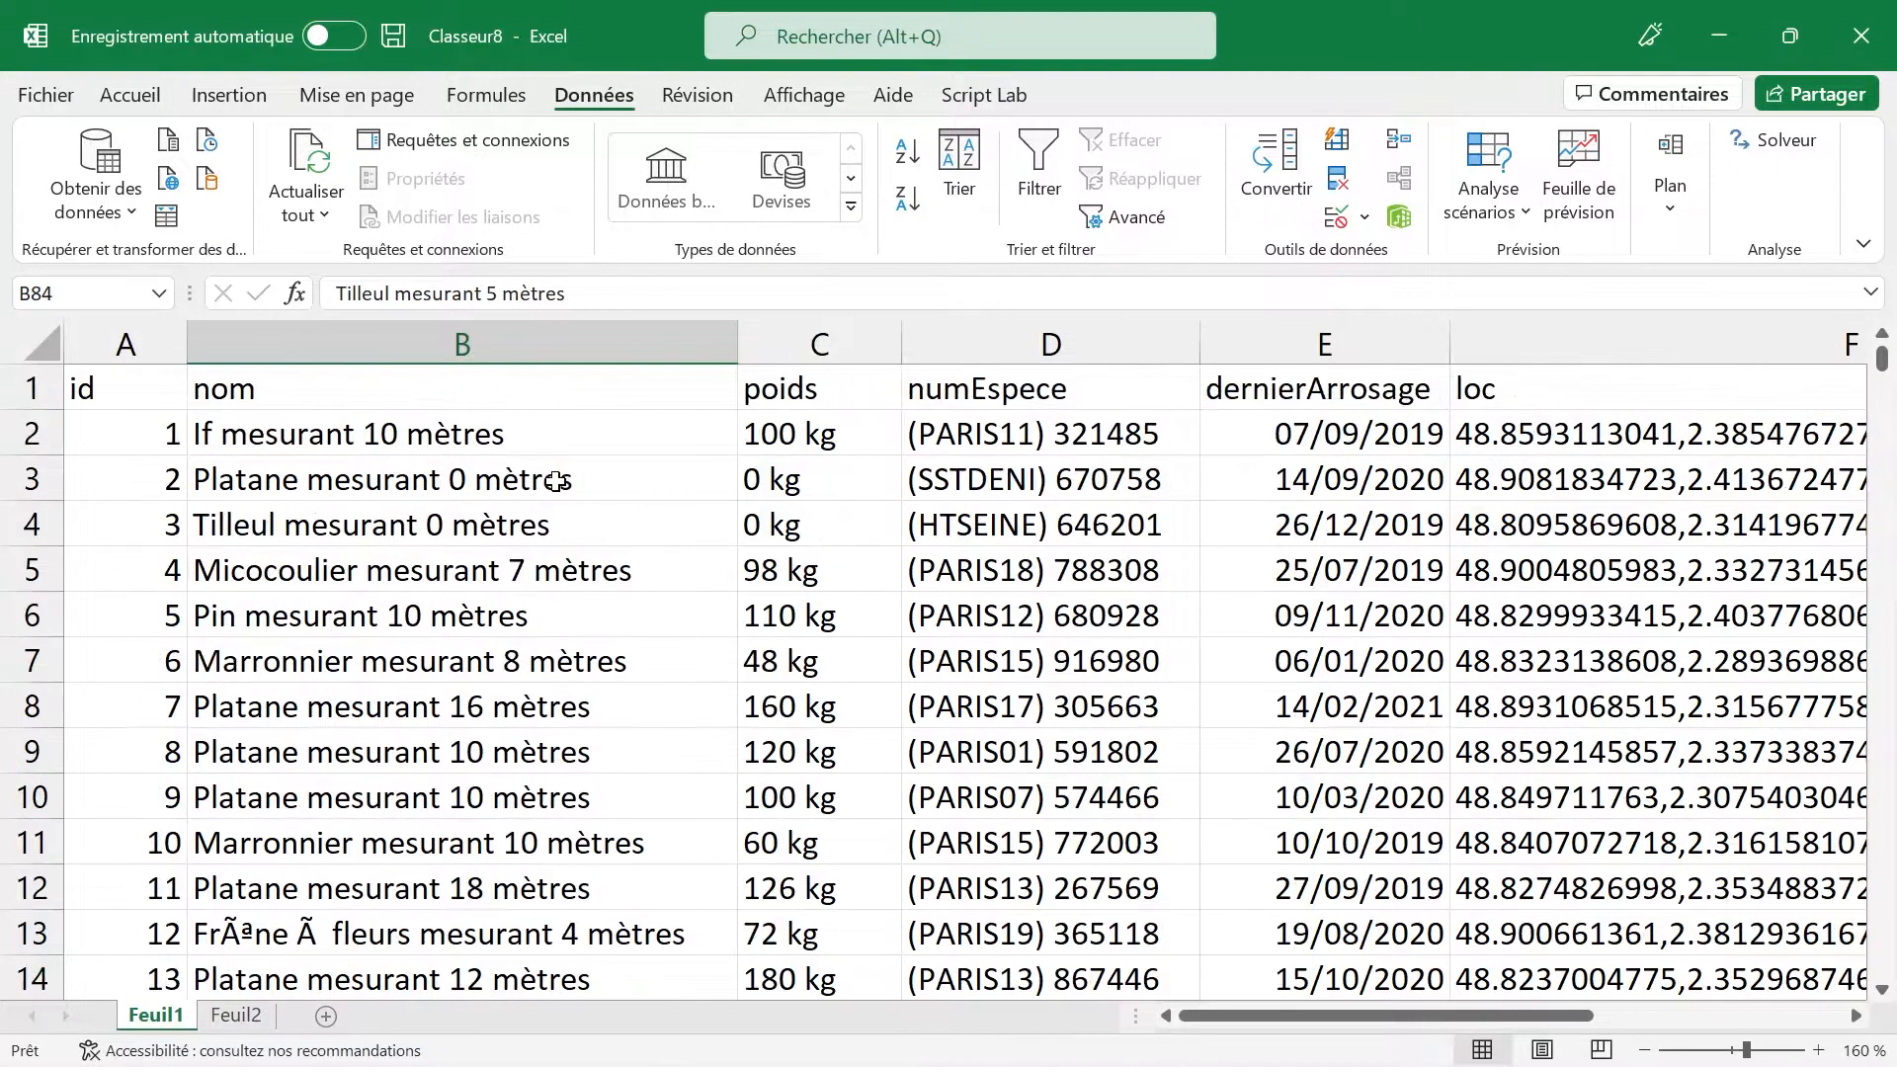
pyautogui.click(523, 345)
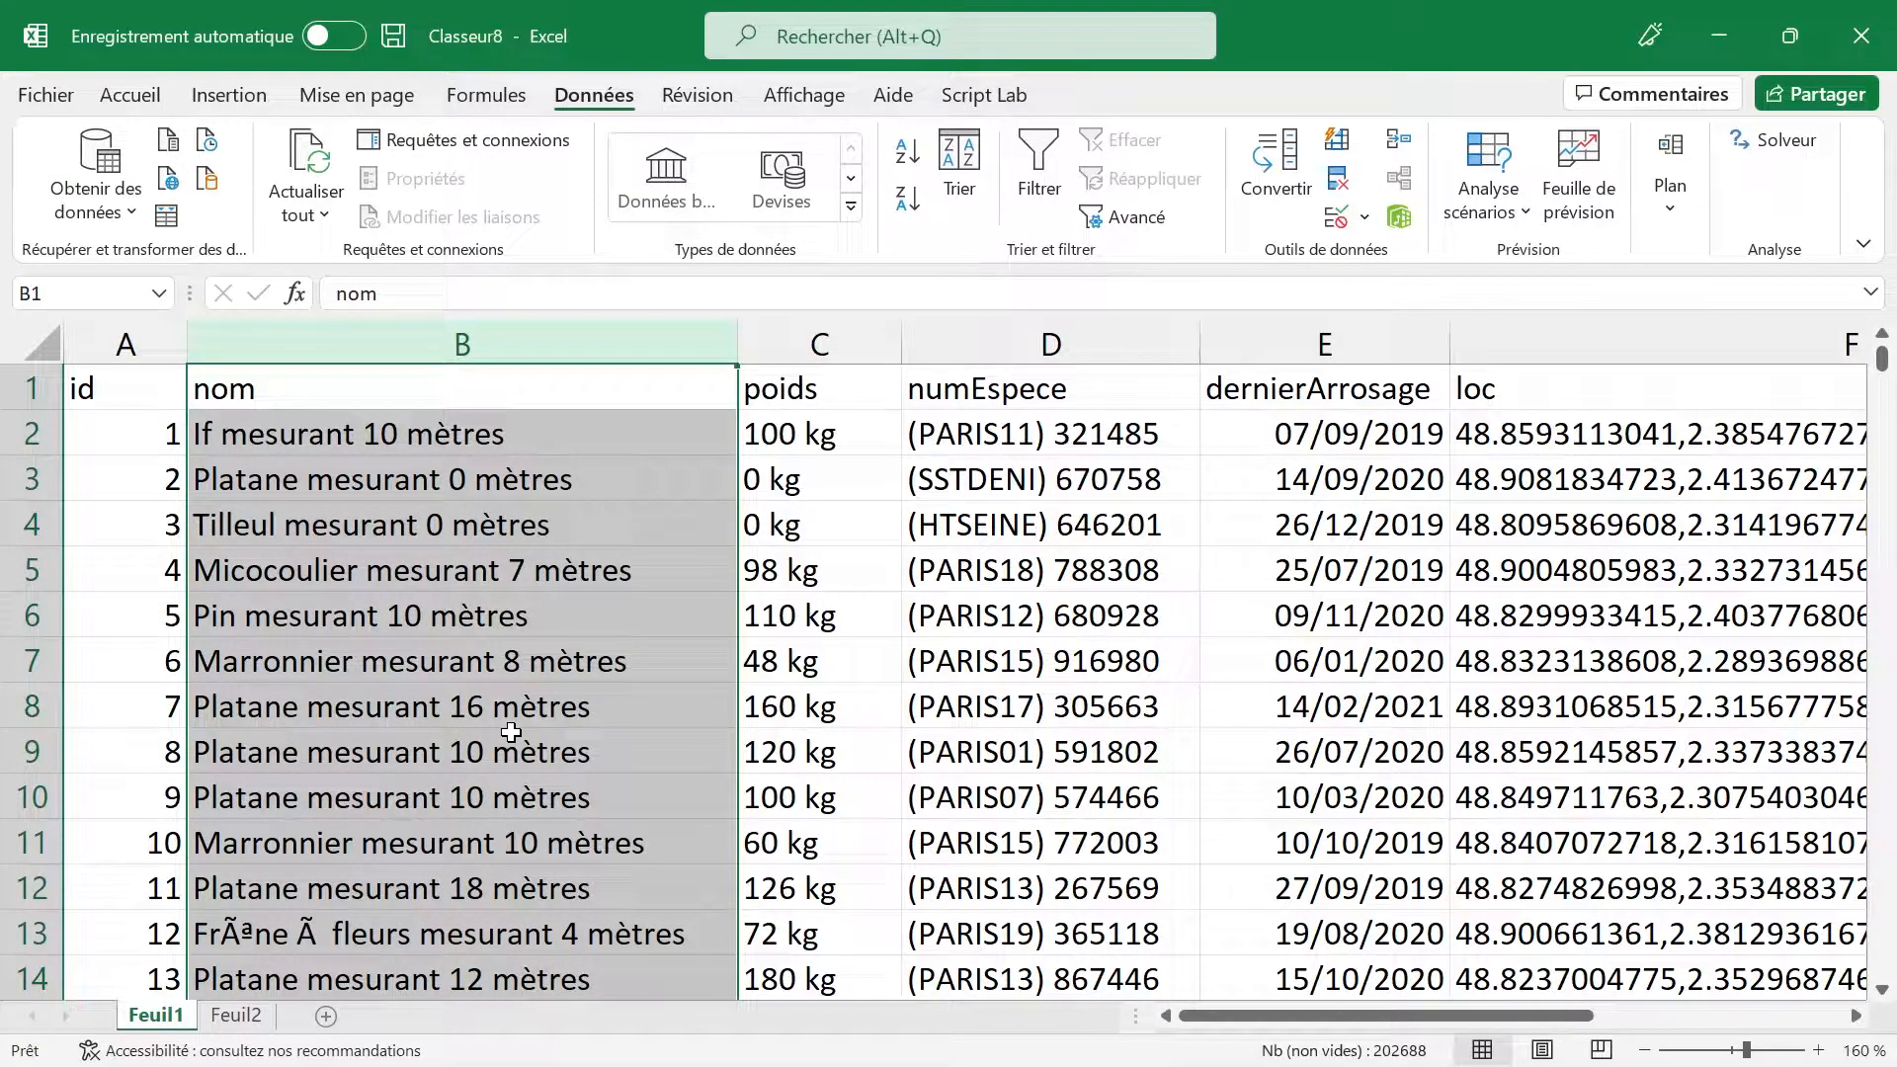
# Step: Review the poids column down the rows, checking how the tree weights and their kg unit are written
pyautogui.click(847, 344)
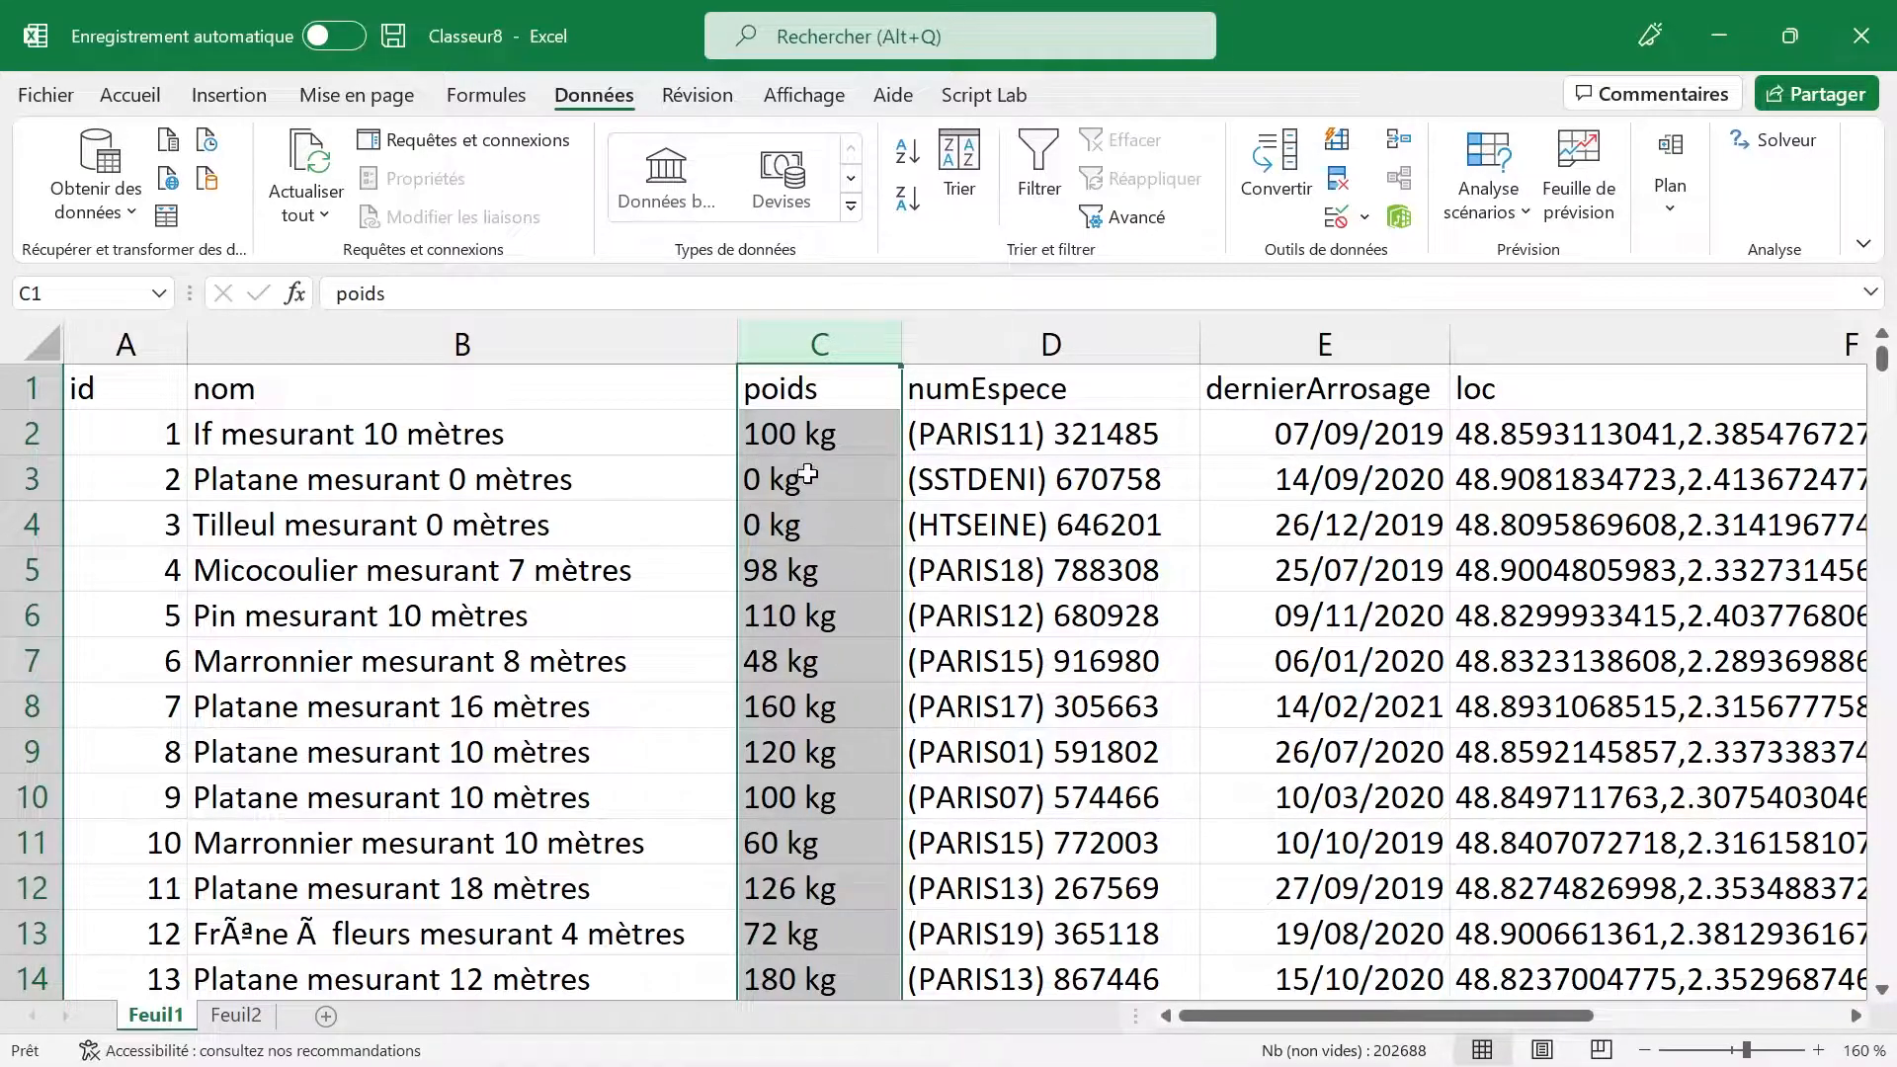
pyautogui.scroll(-16, 833, 578)
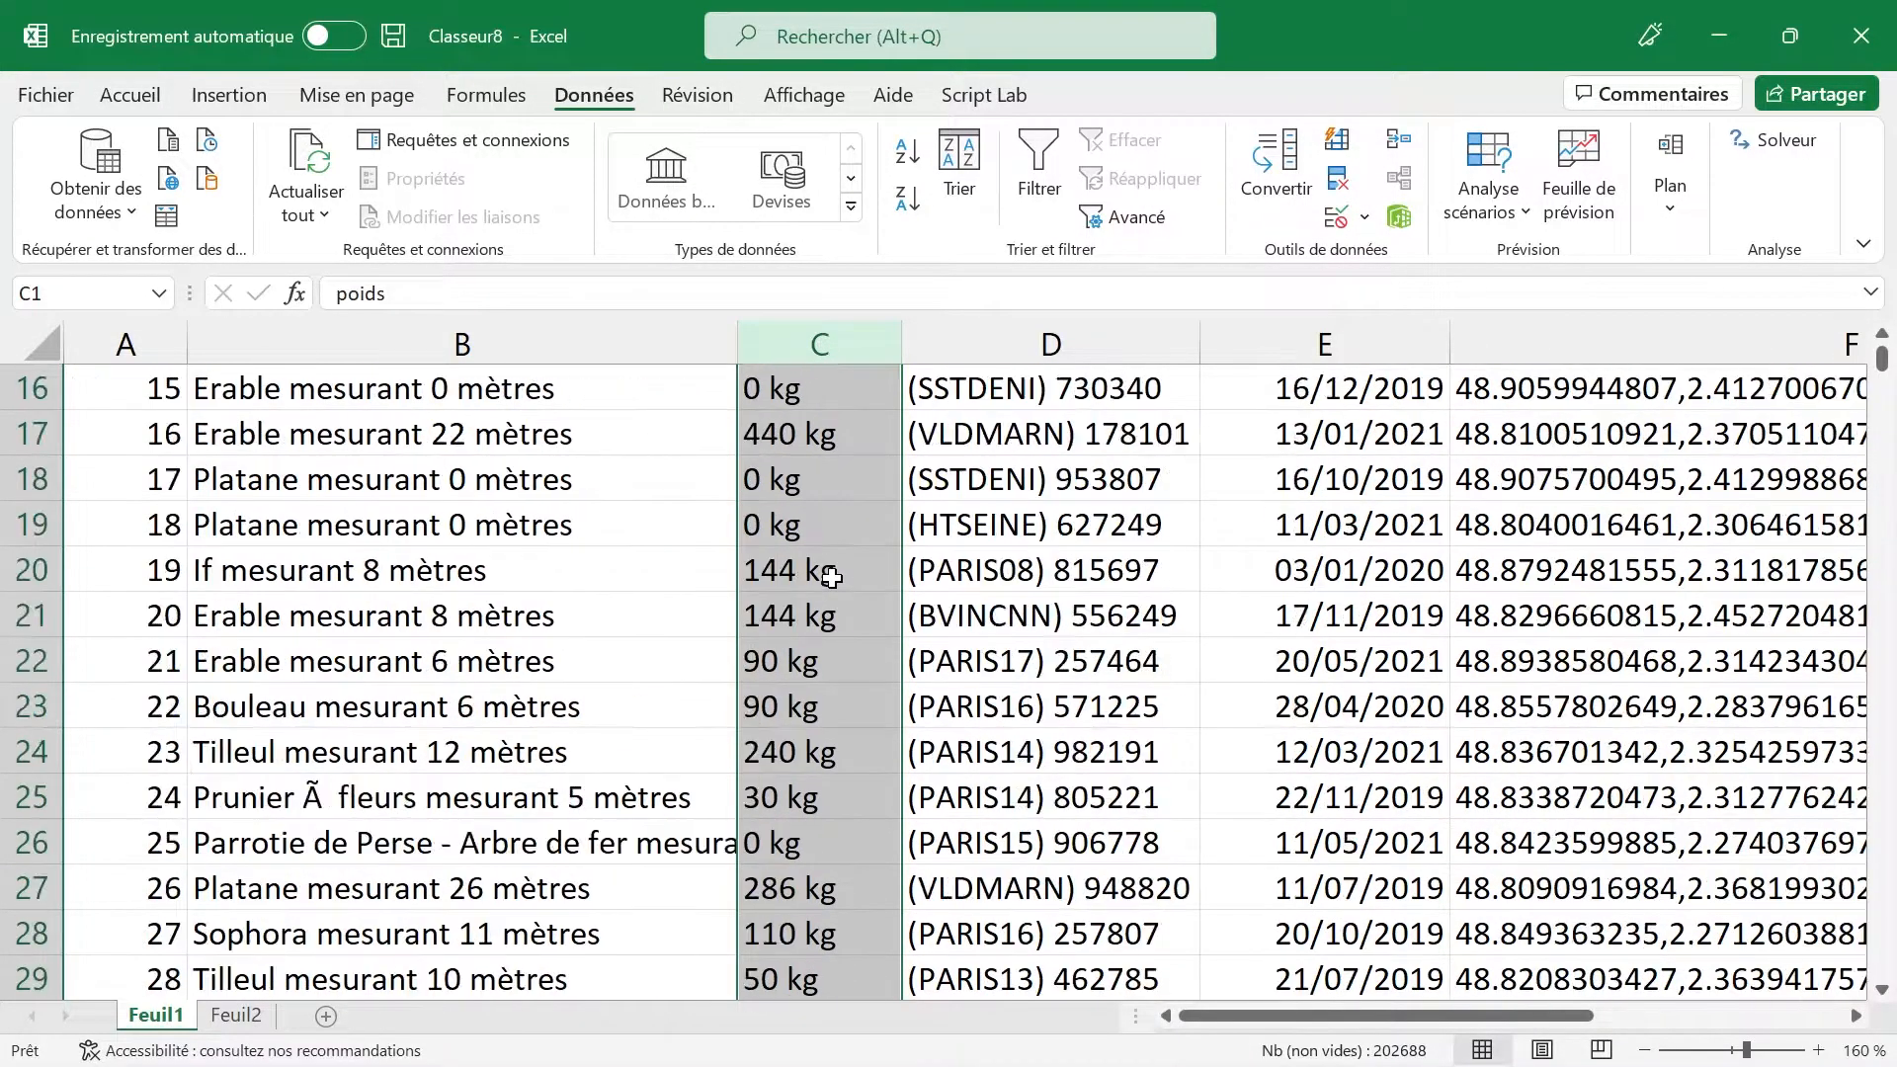
pyautogui.scroll(-1, 833, 578)
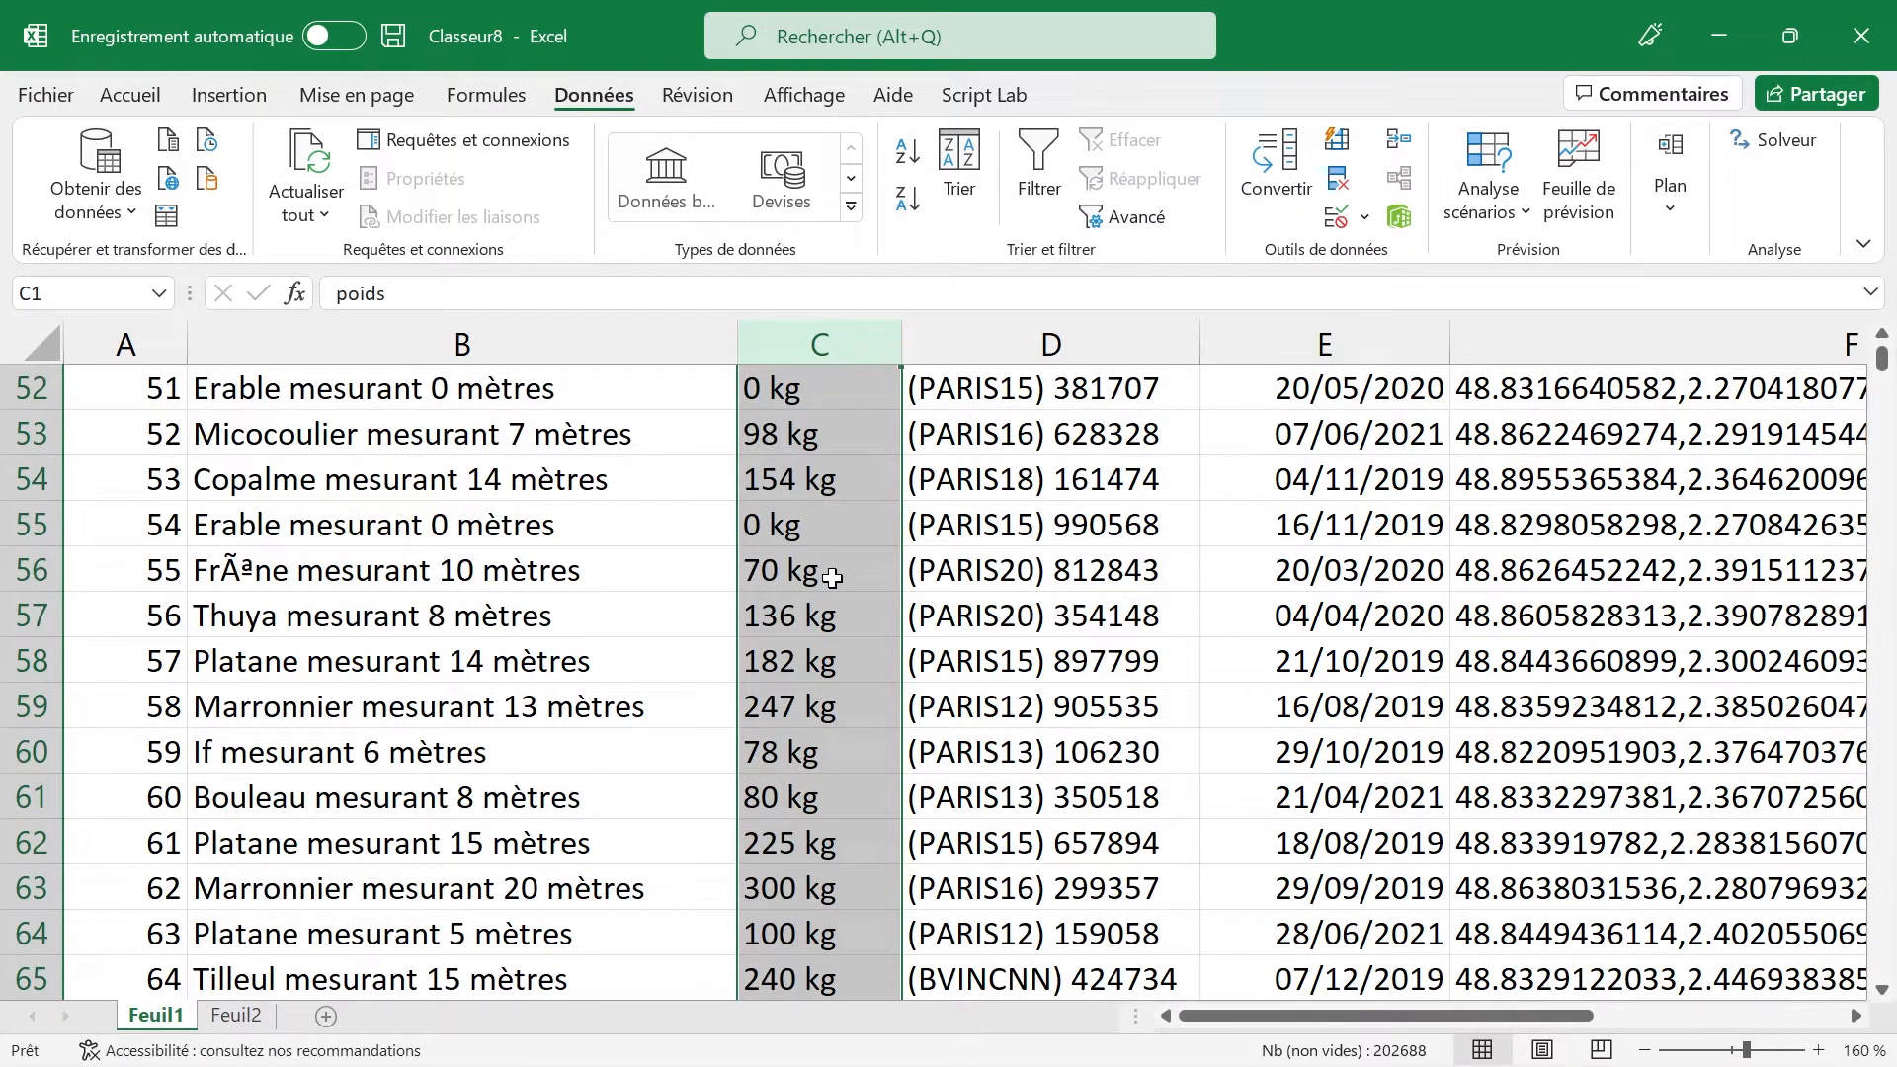
pyautogui.scroll(17, 833, 578)
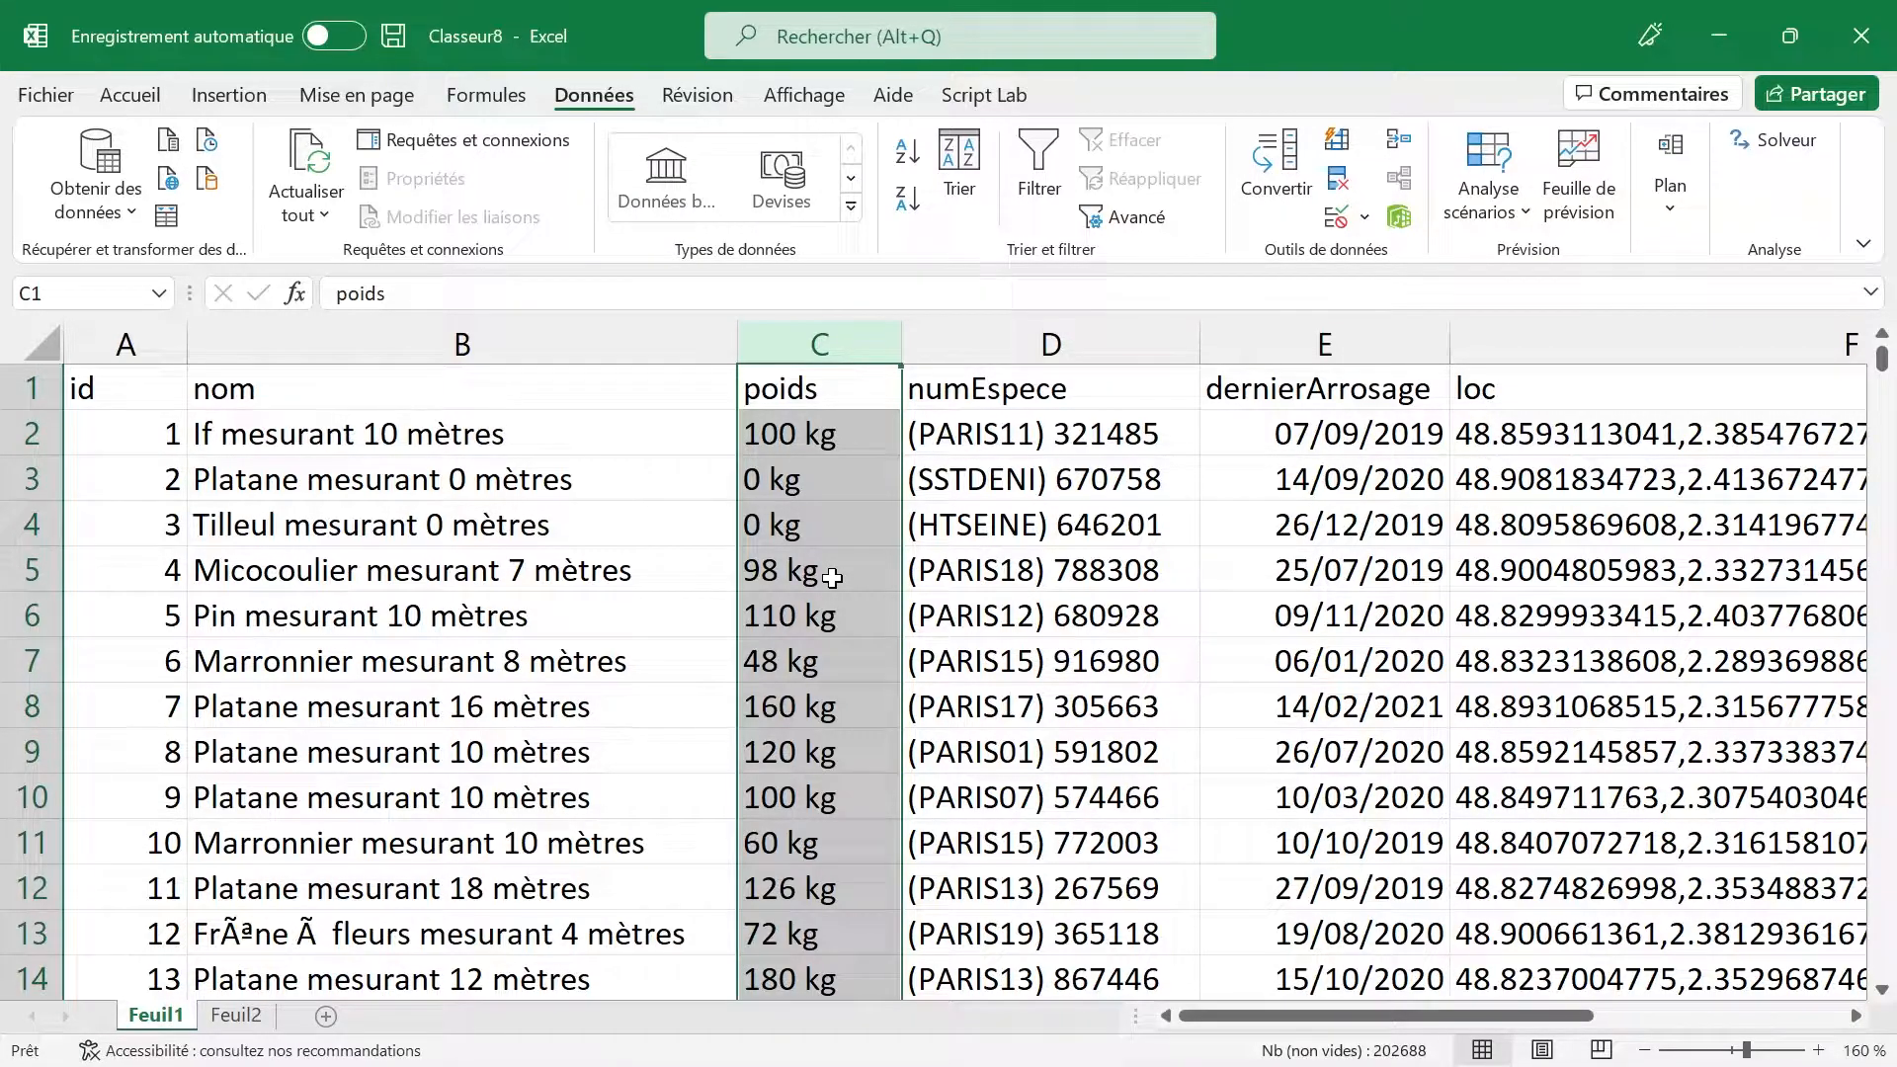
pyautogui.scroll(-8, 834, 678)
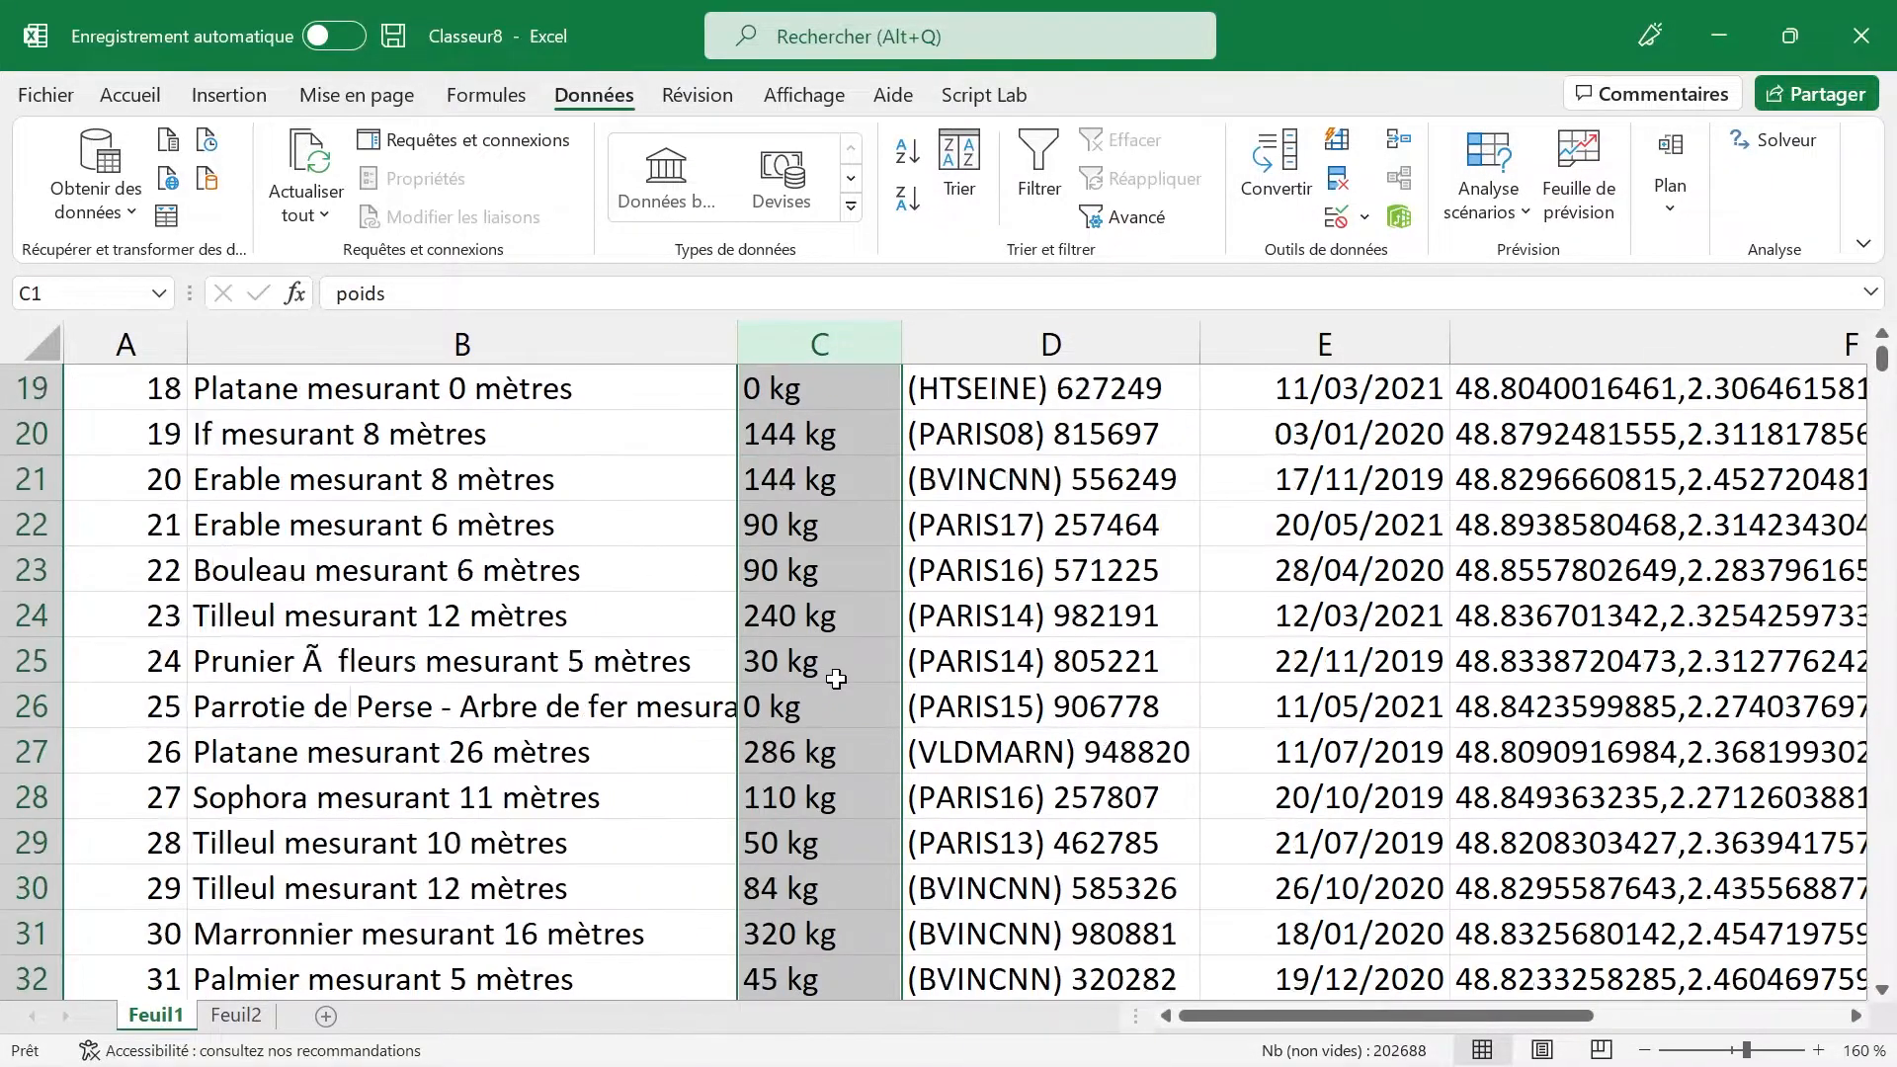
pyautogui.scroll(-3, 802, 731)
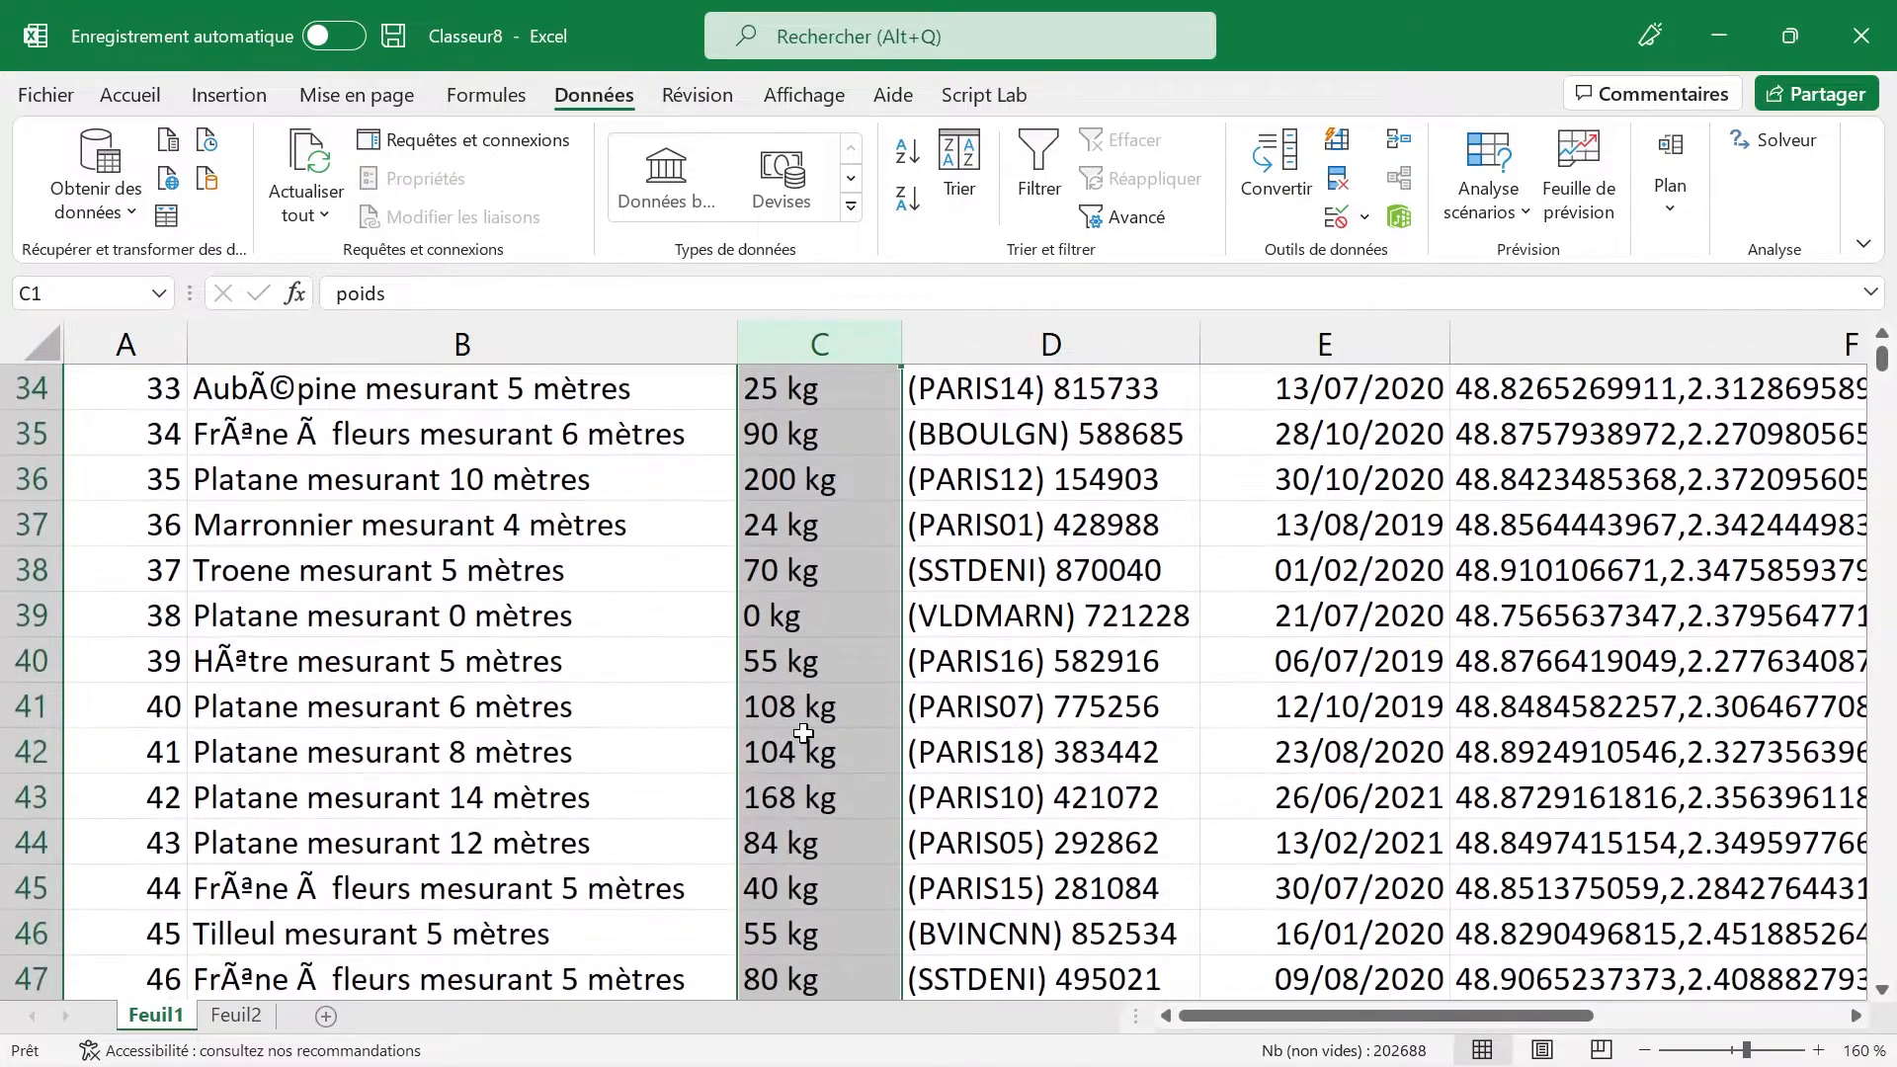
pyautogui.scroll(-3, 802, 732)
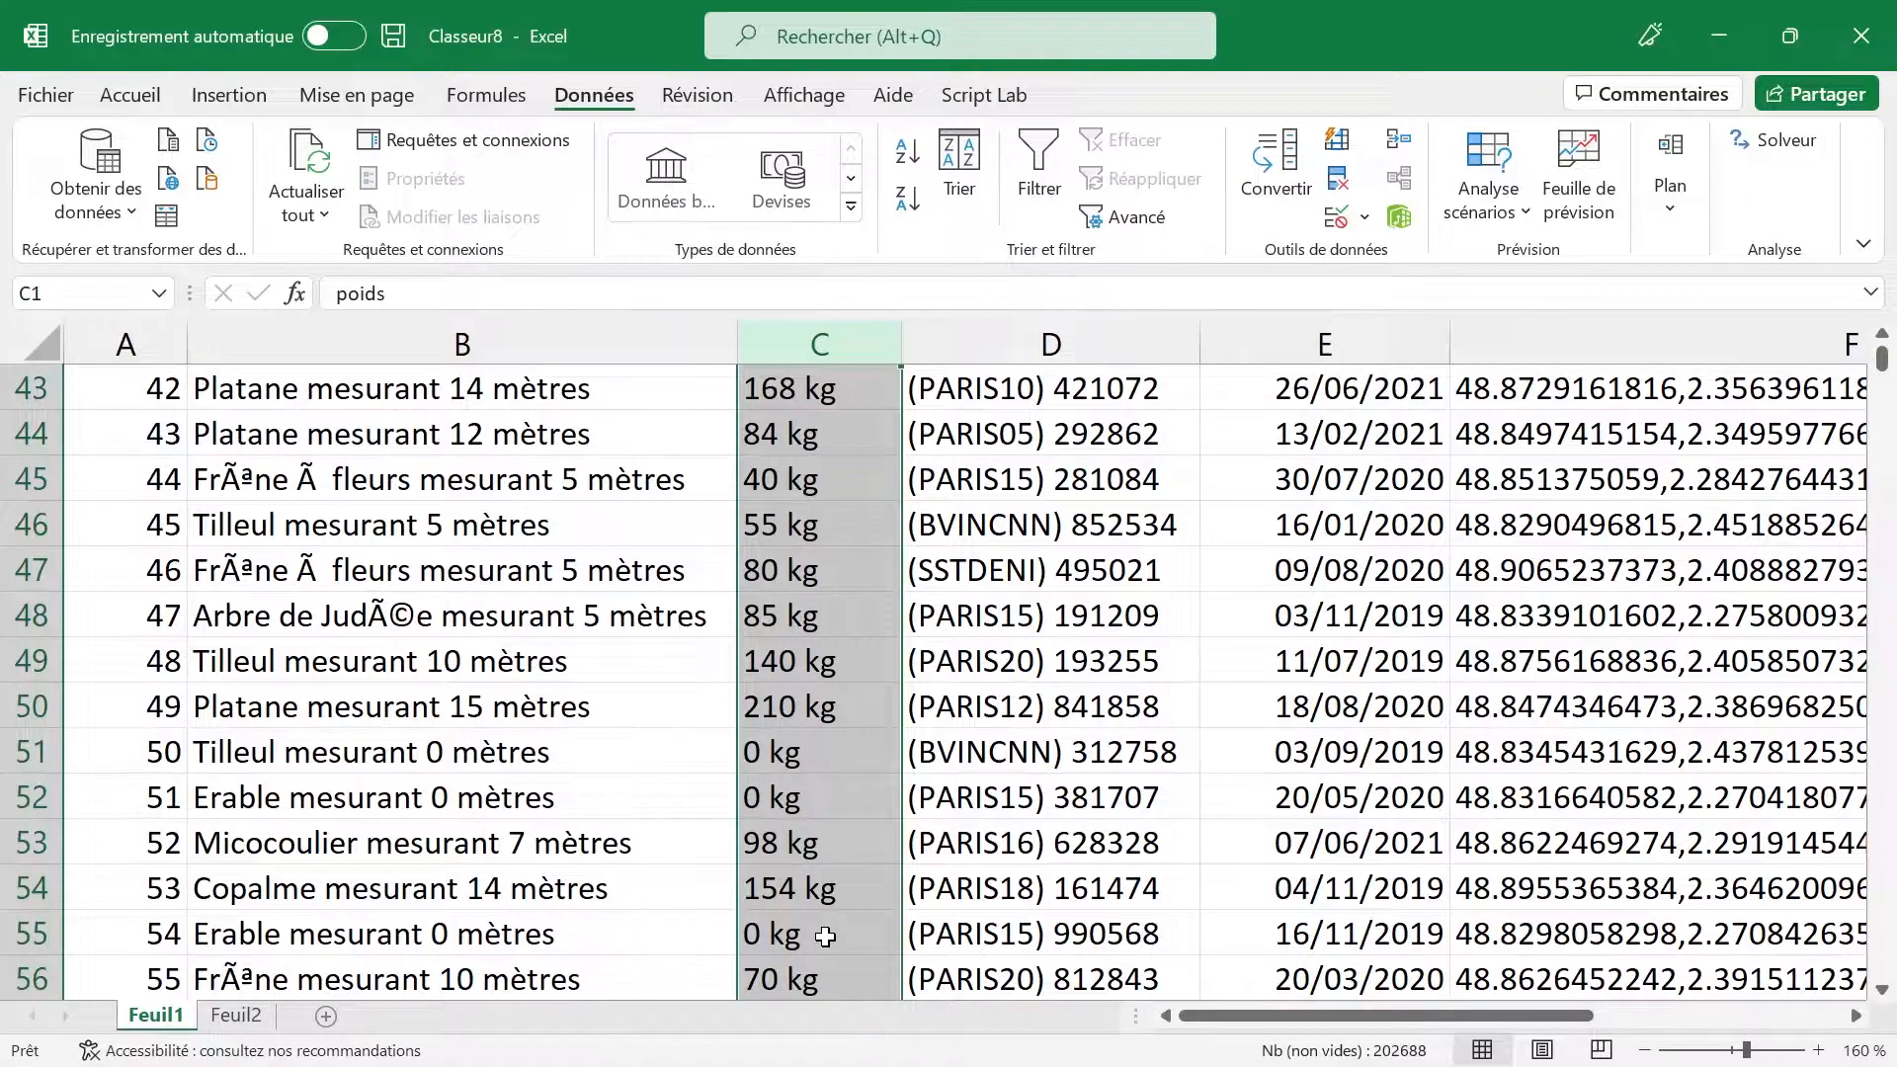
pyautogui.scroll(-5, 825, 937)
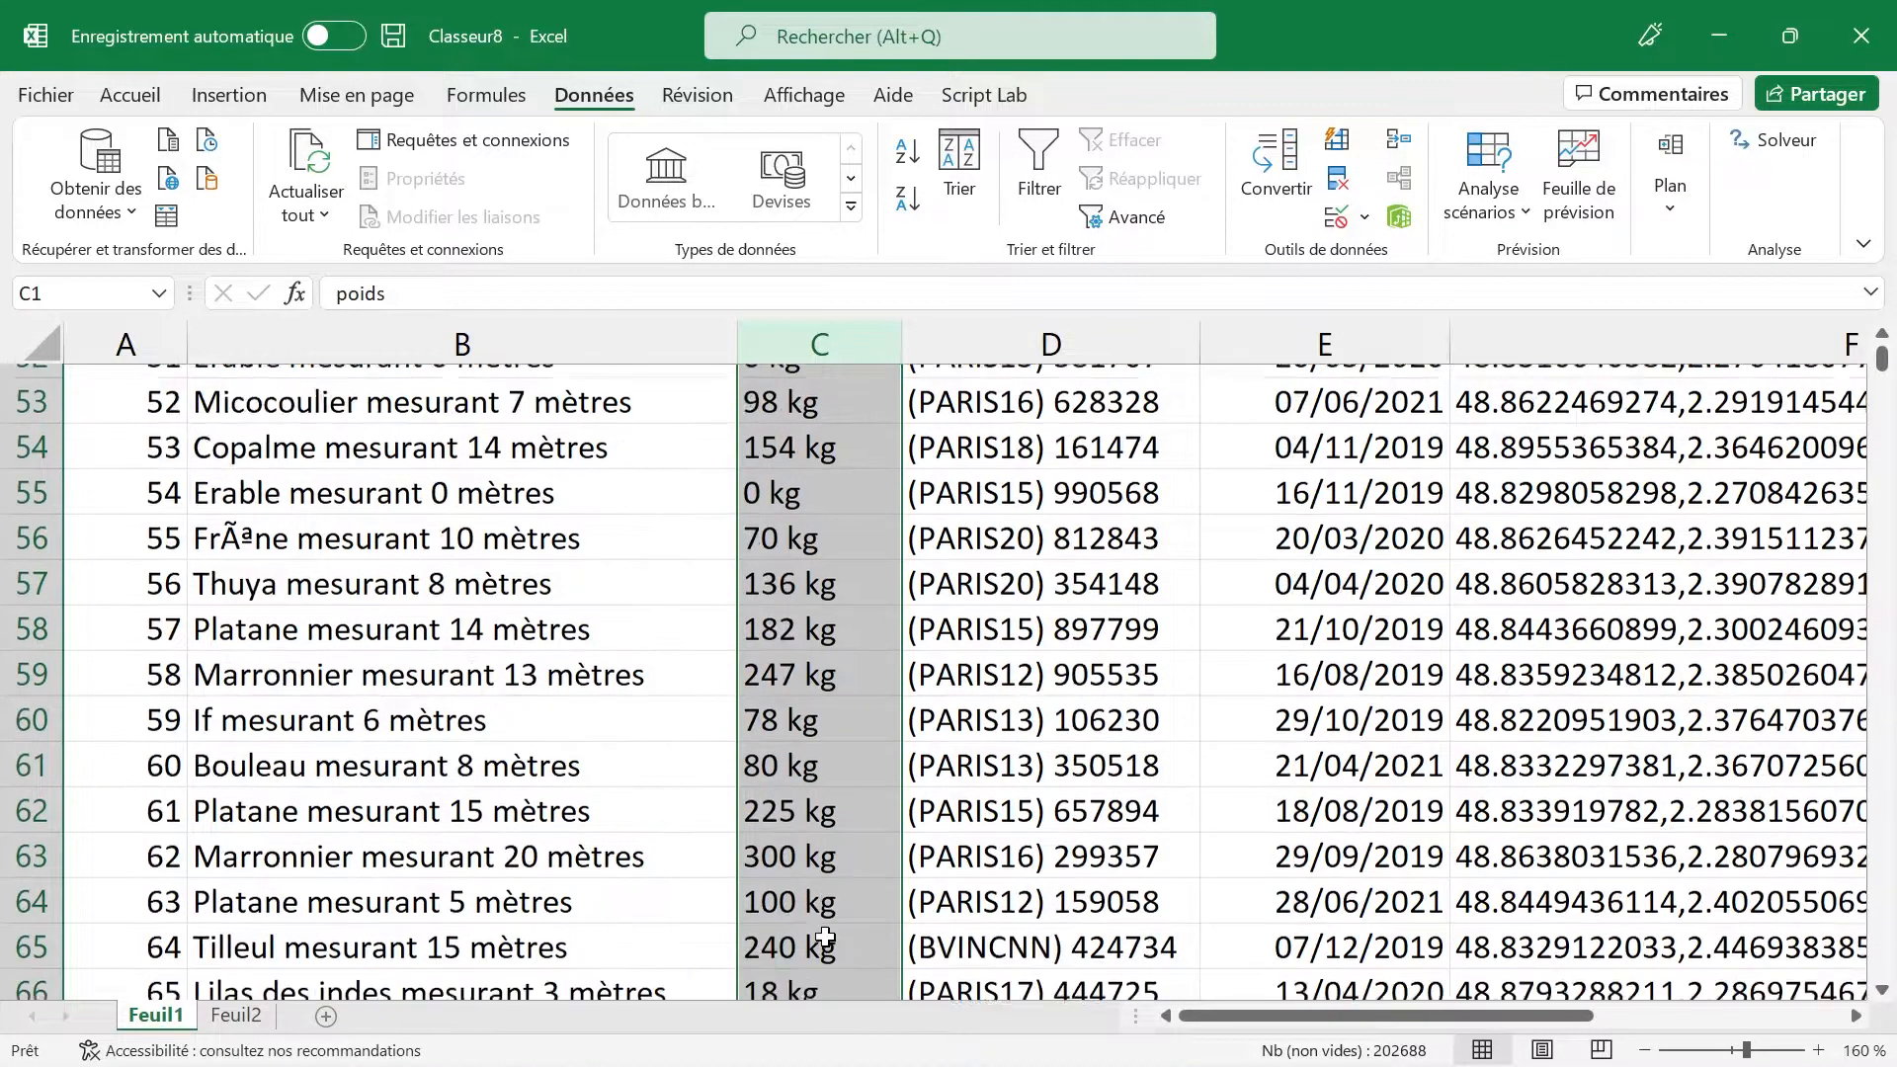
pyautogui.scroll(-3, 825, 936)
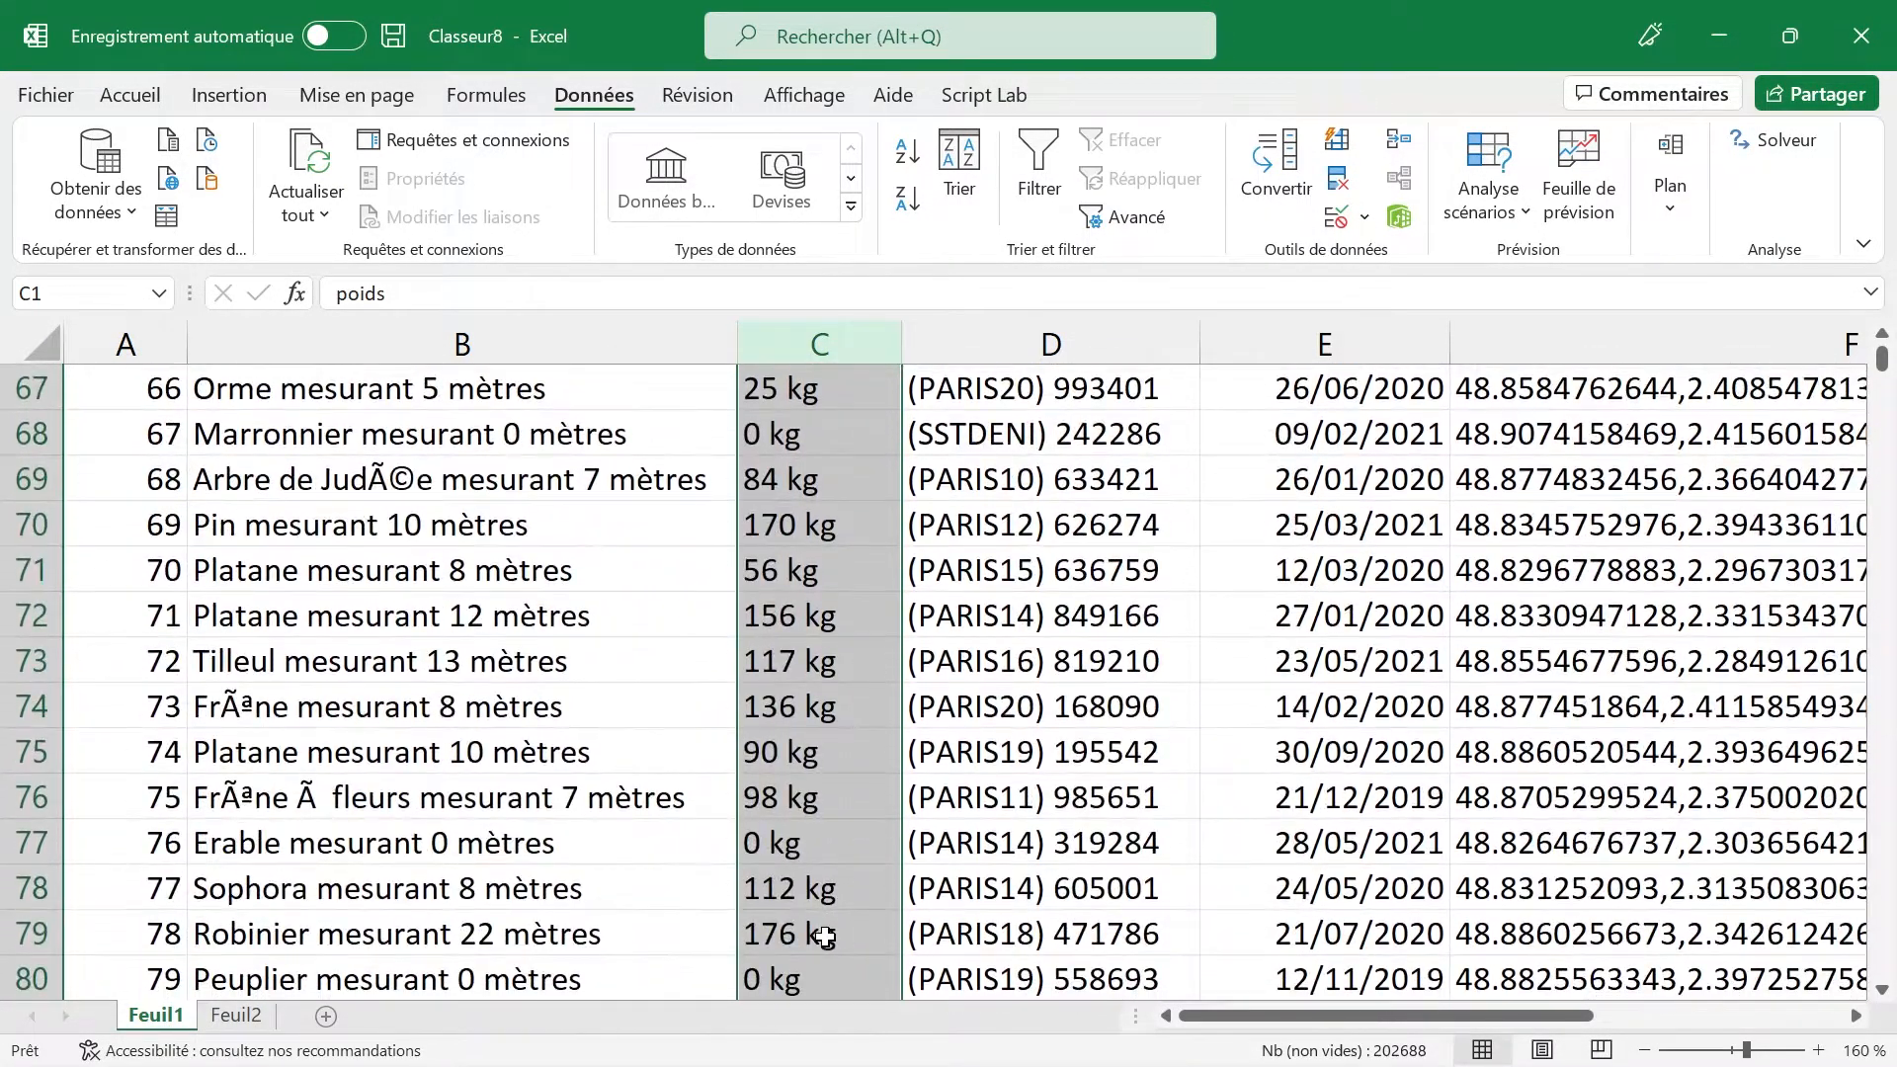
pyautogui.scroll(20, 825, 936)
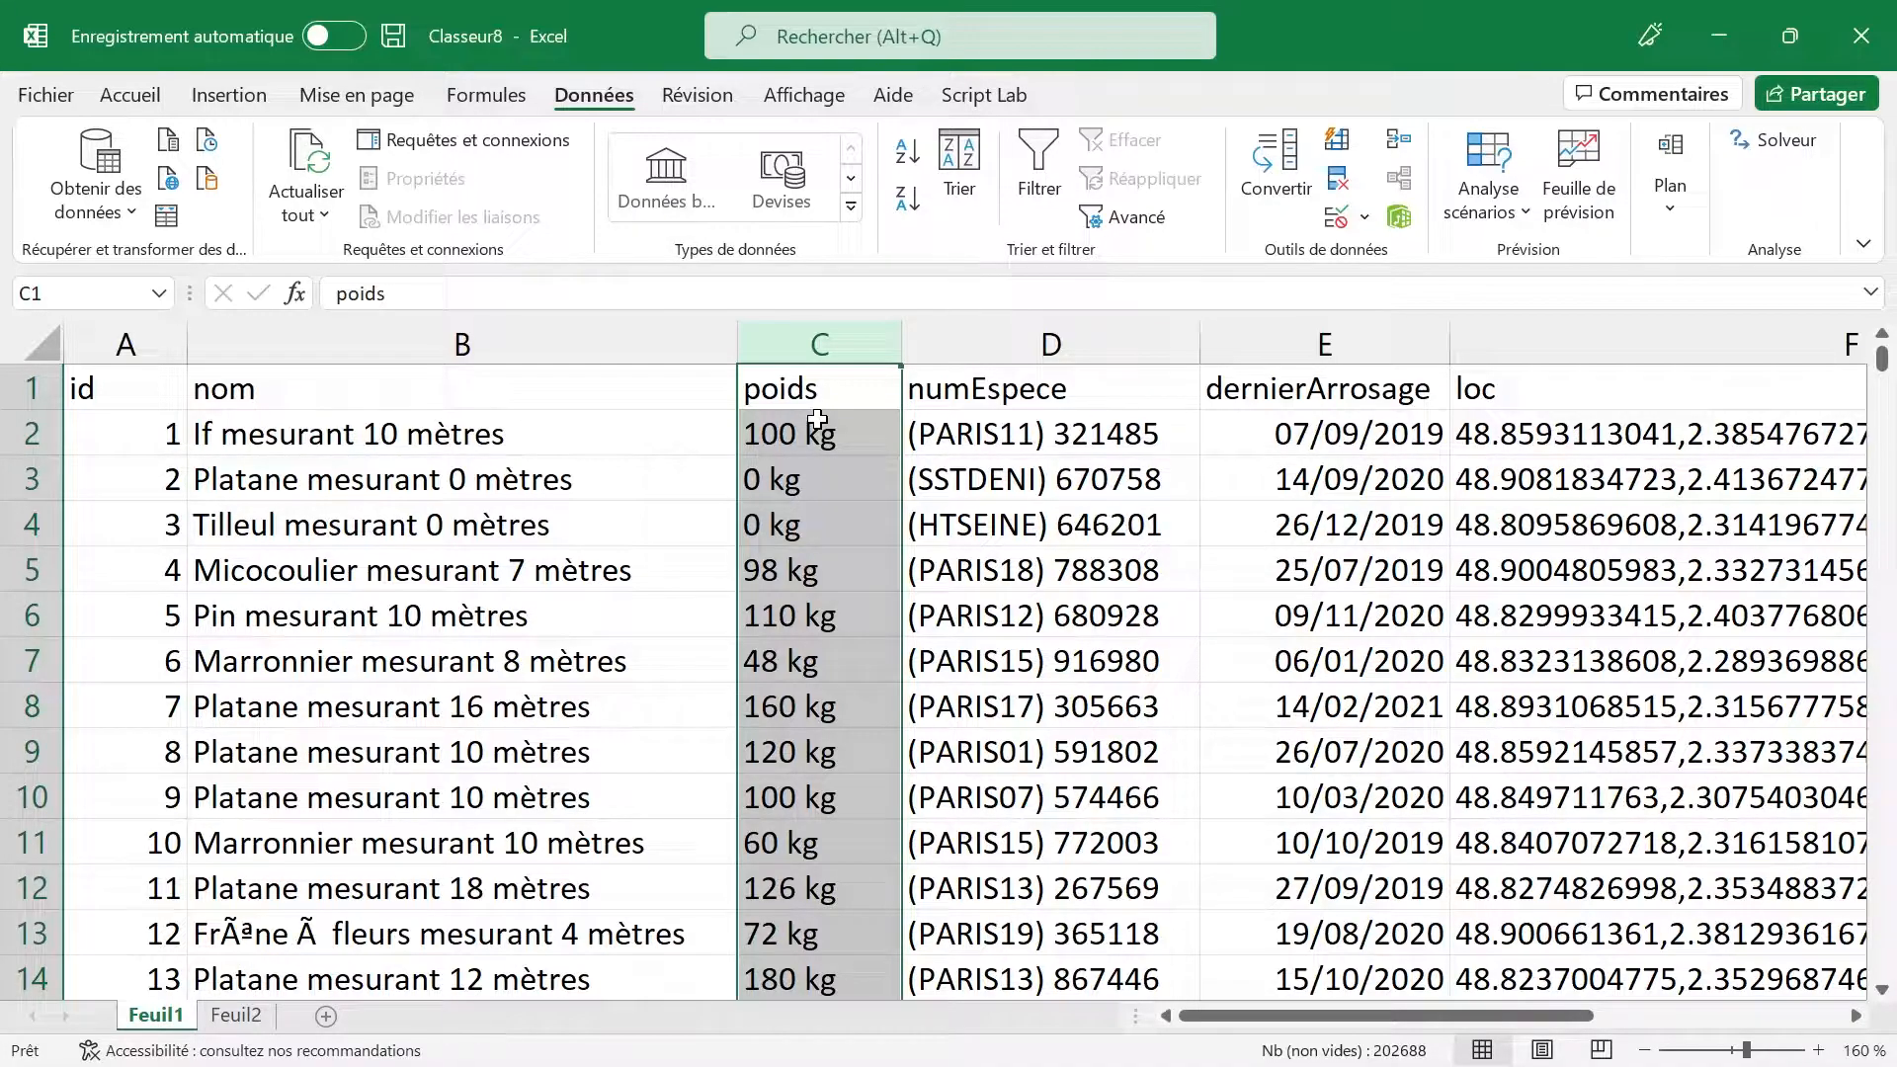
pyautogui.scroll(-3, 819, 419)
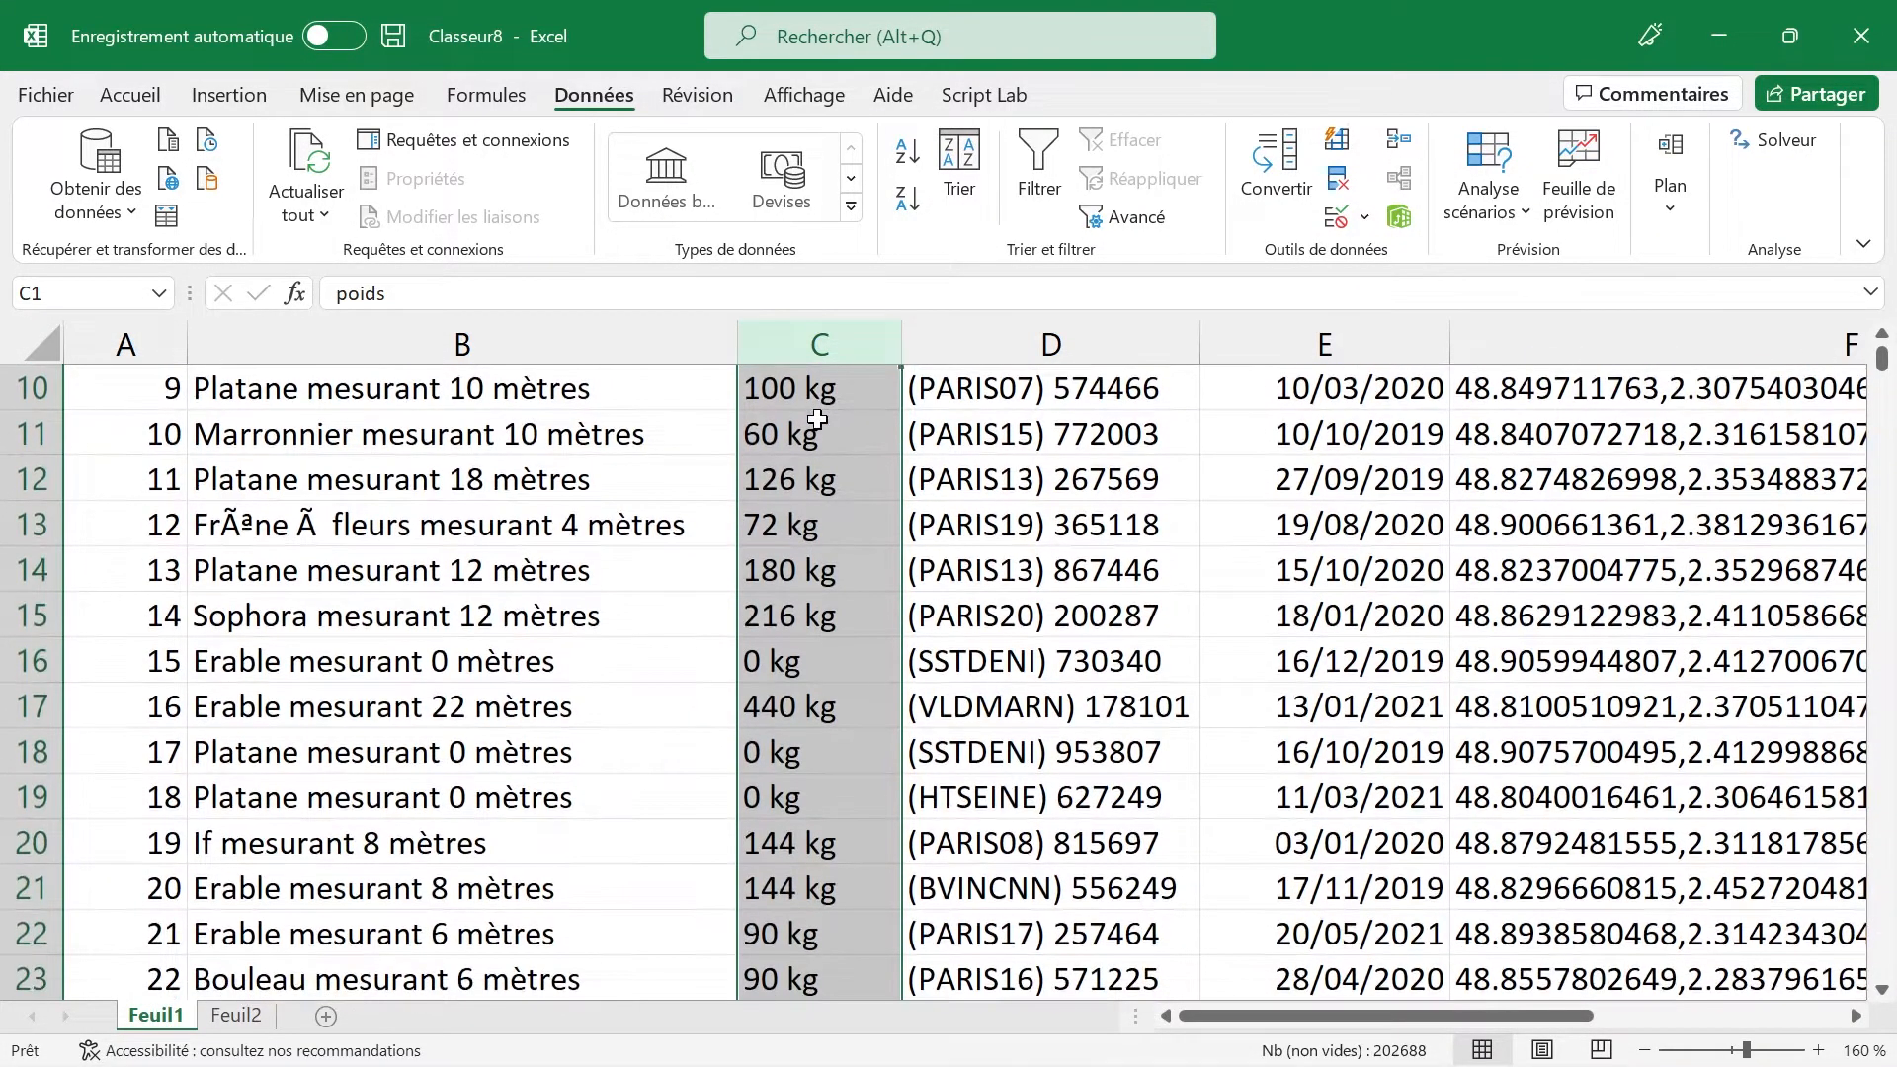
# Step: Inspect the poids cell of the tree with id 13 alongside its id cell
pyautogui.click(767, 574)
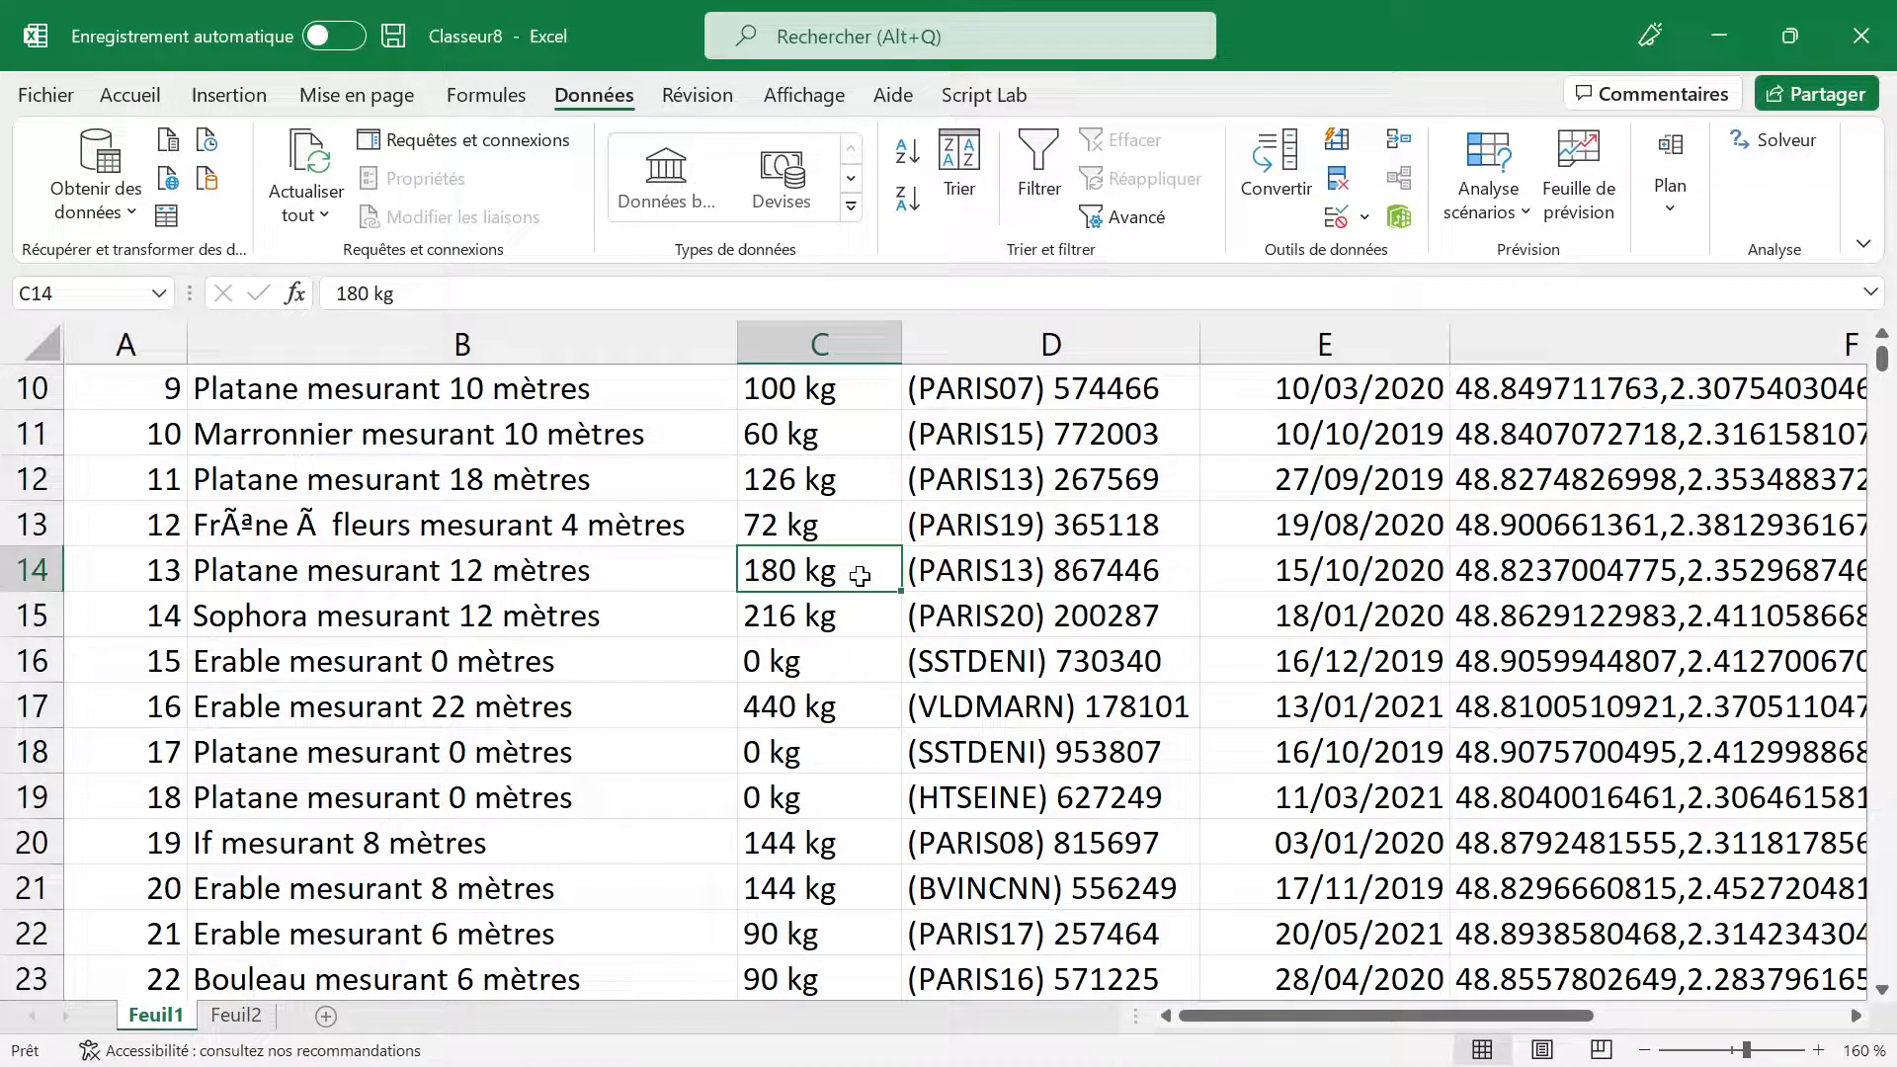
pyautogui.click(157, 581)
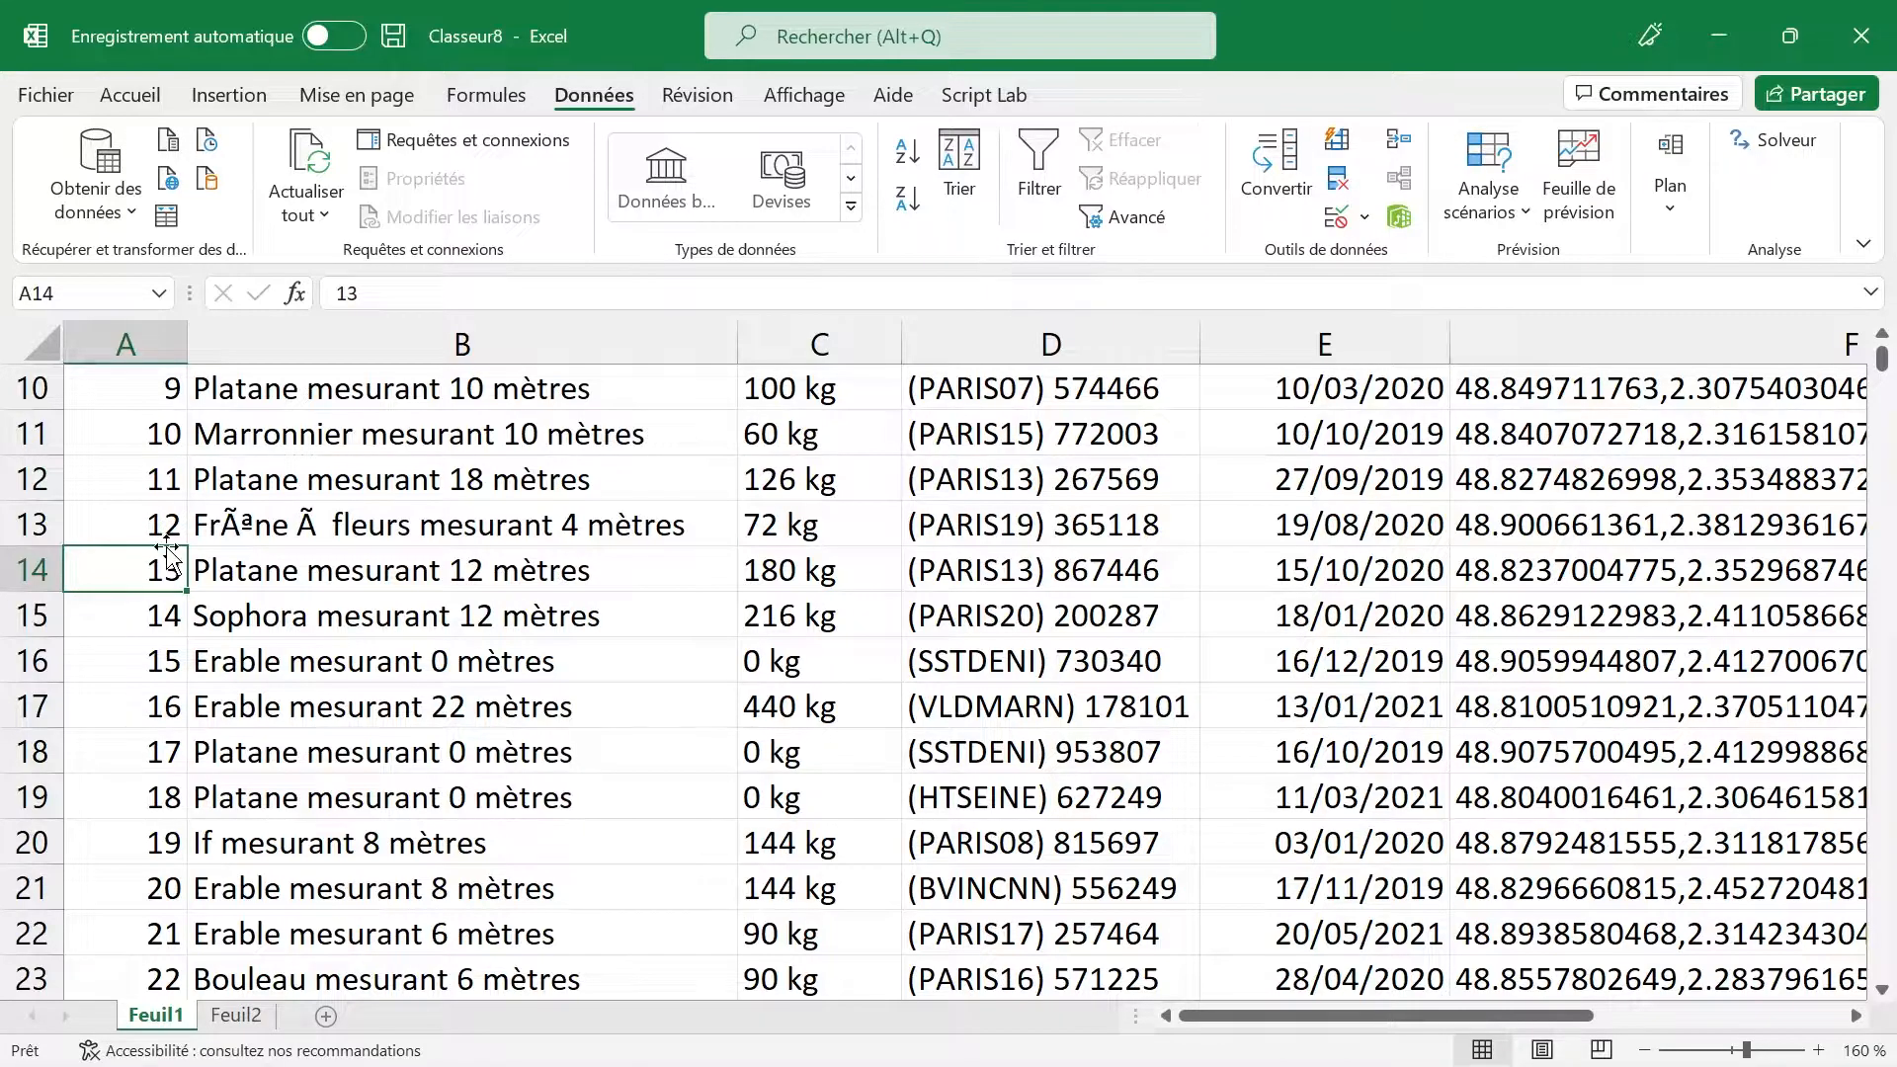
pyautogui.click(836, 578)
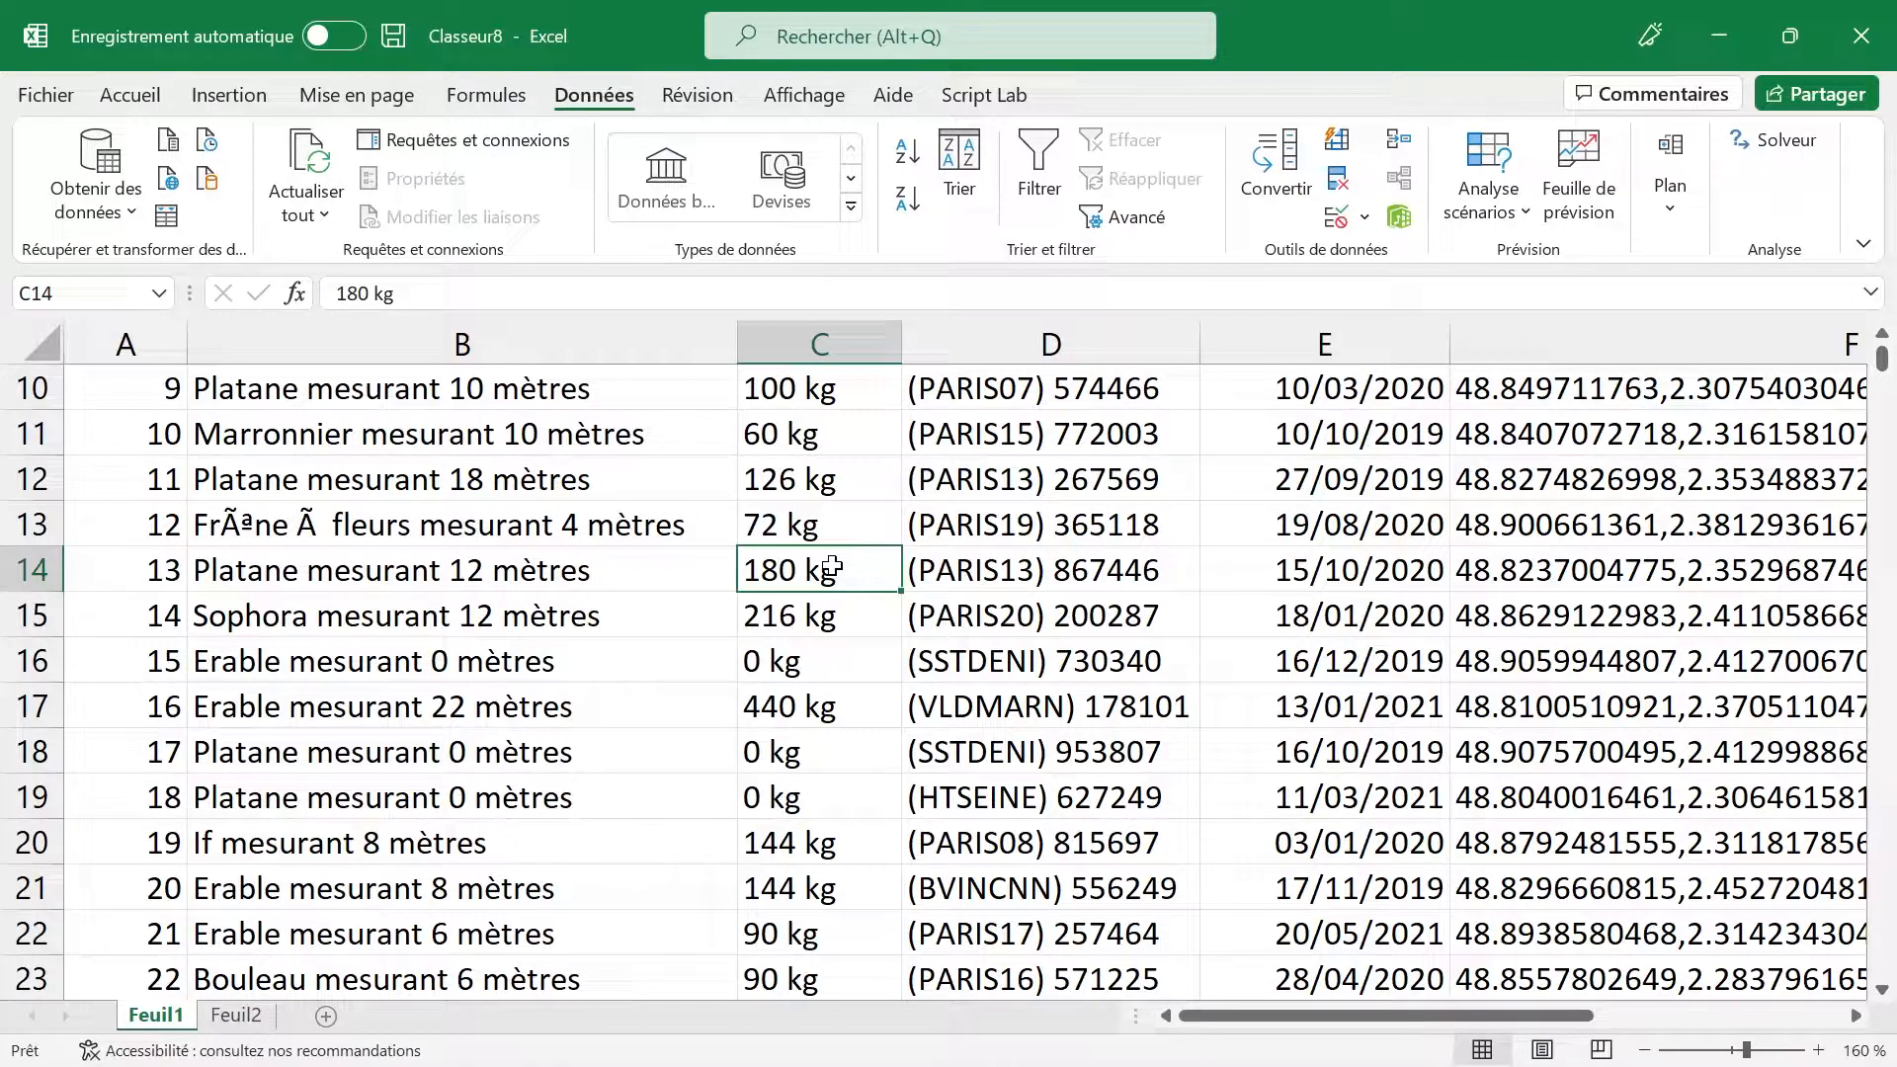
pyautogui.scroll(3, 833, 566)
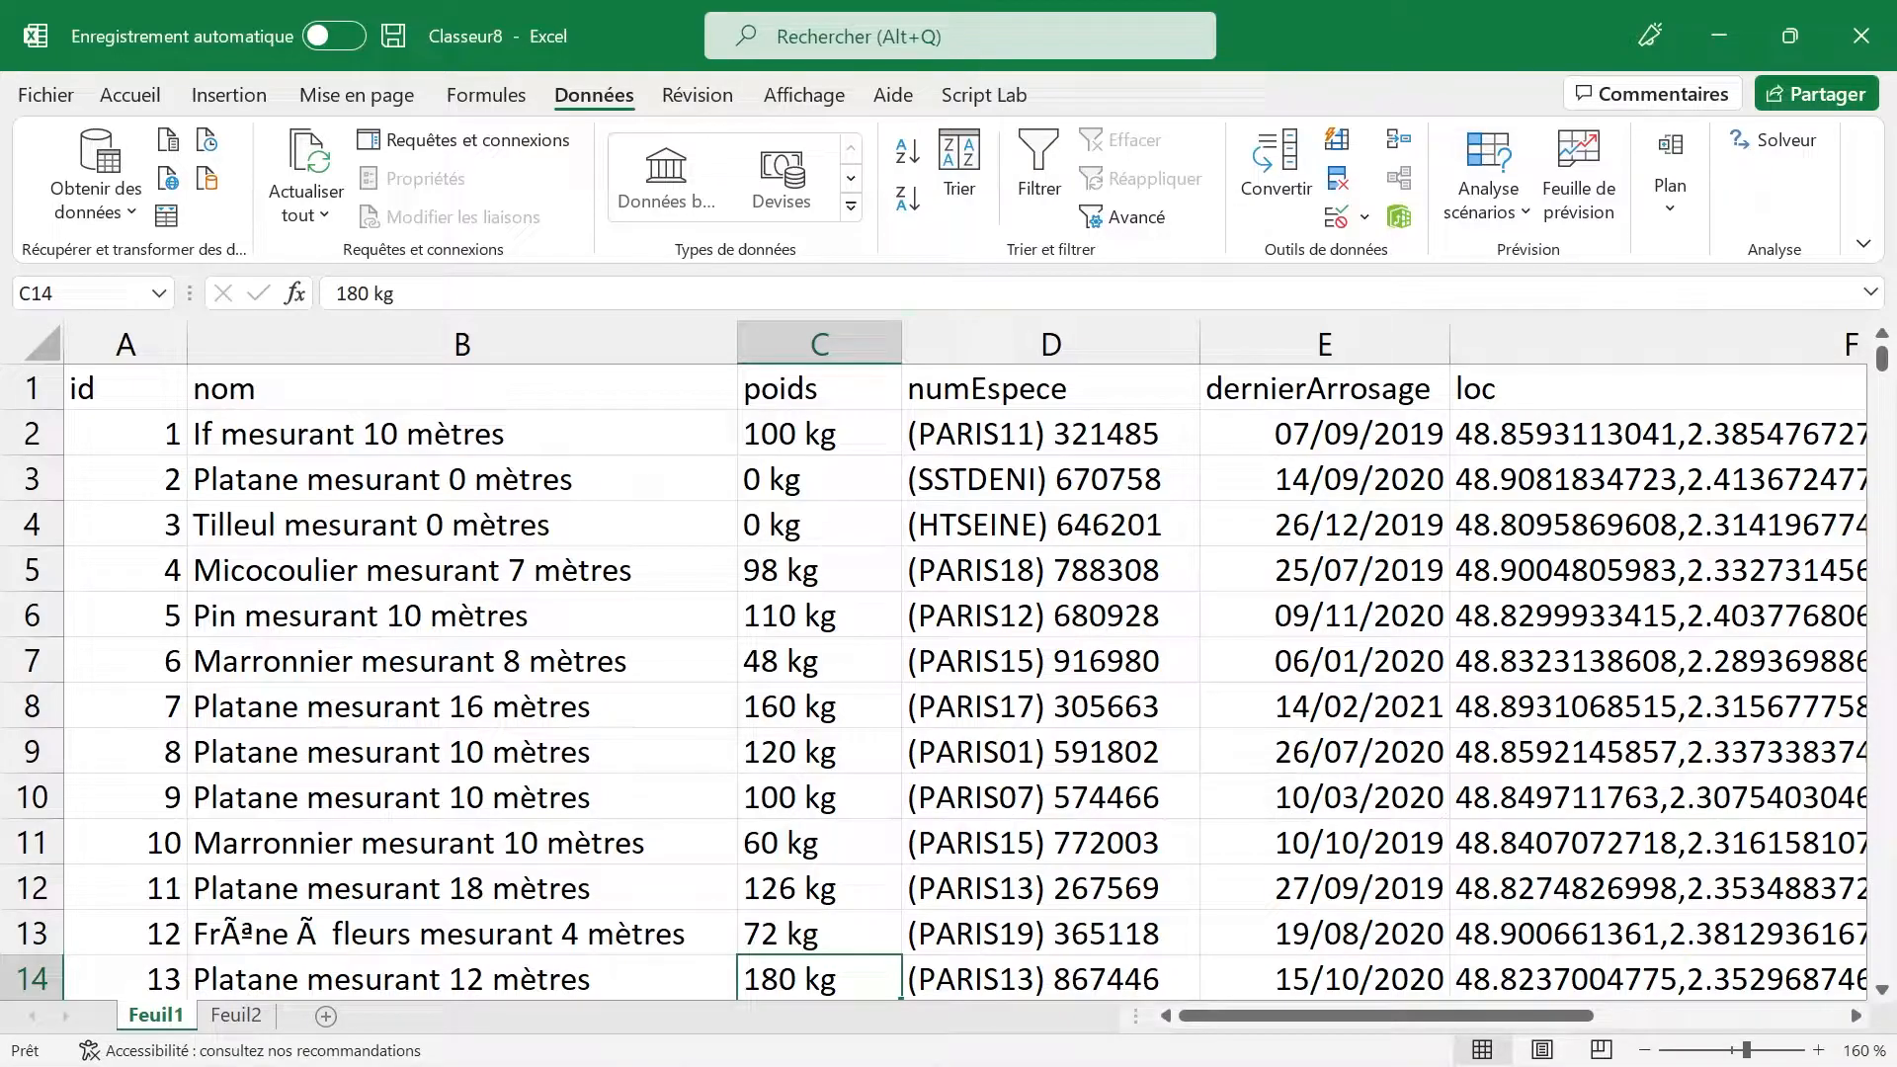
# Step: Review the numEspece column down the rows, checking how the area code in parentheses and the species number are combined
pyautogui.click(1064, 325)
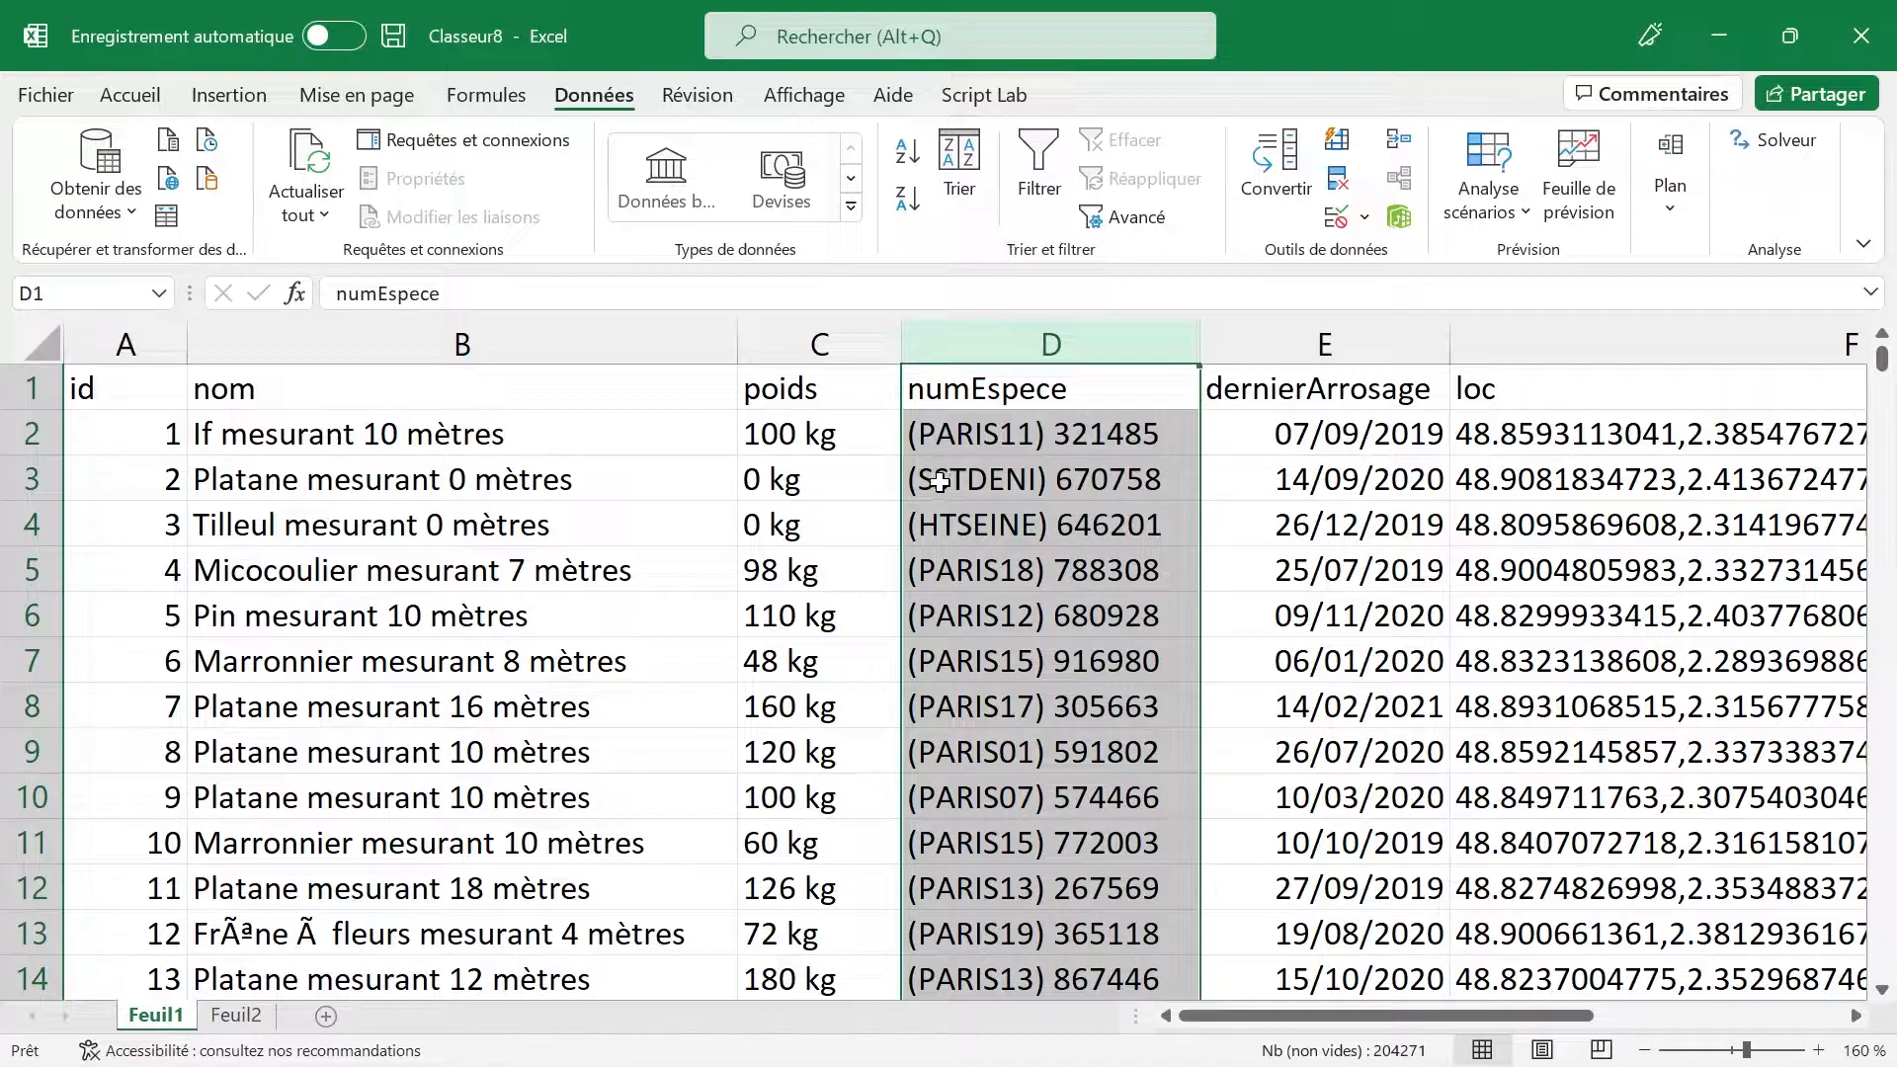
pyautogui.scroll(-8, 976, 502)
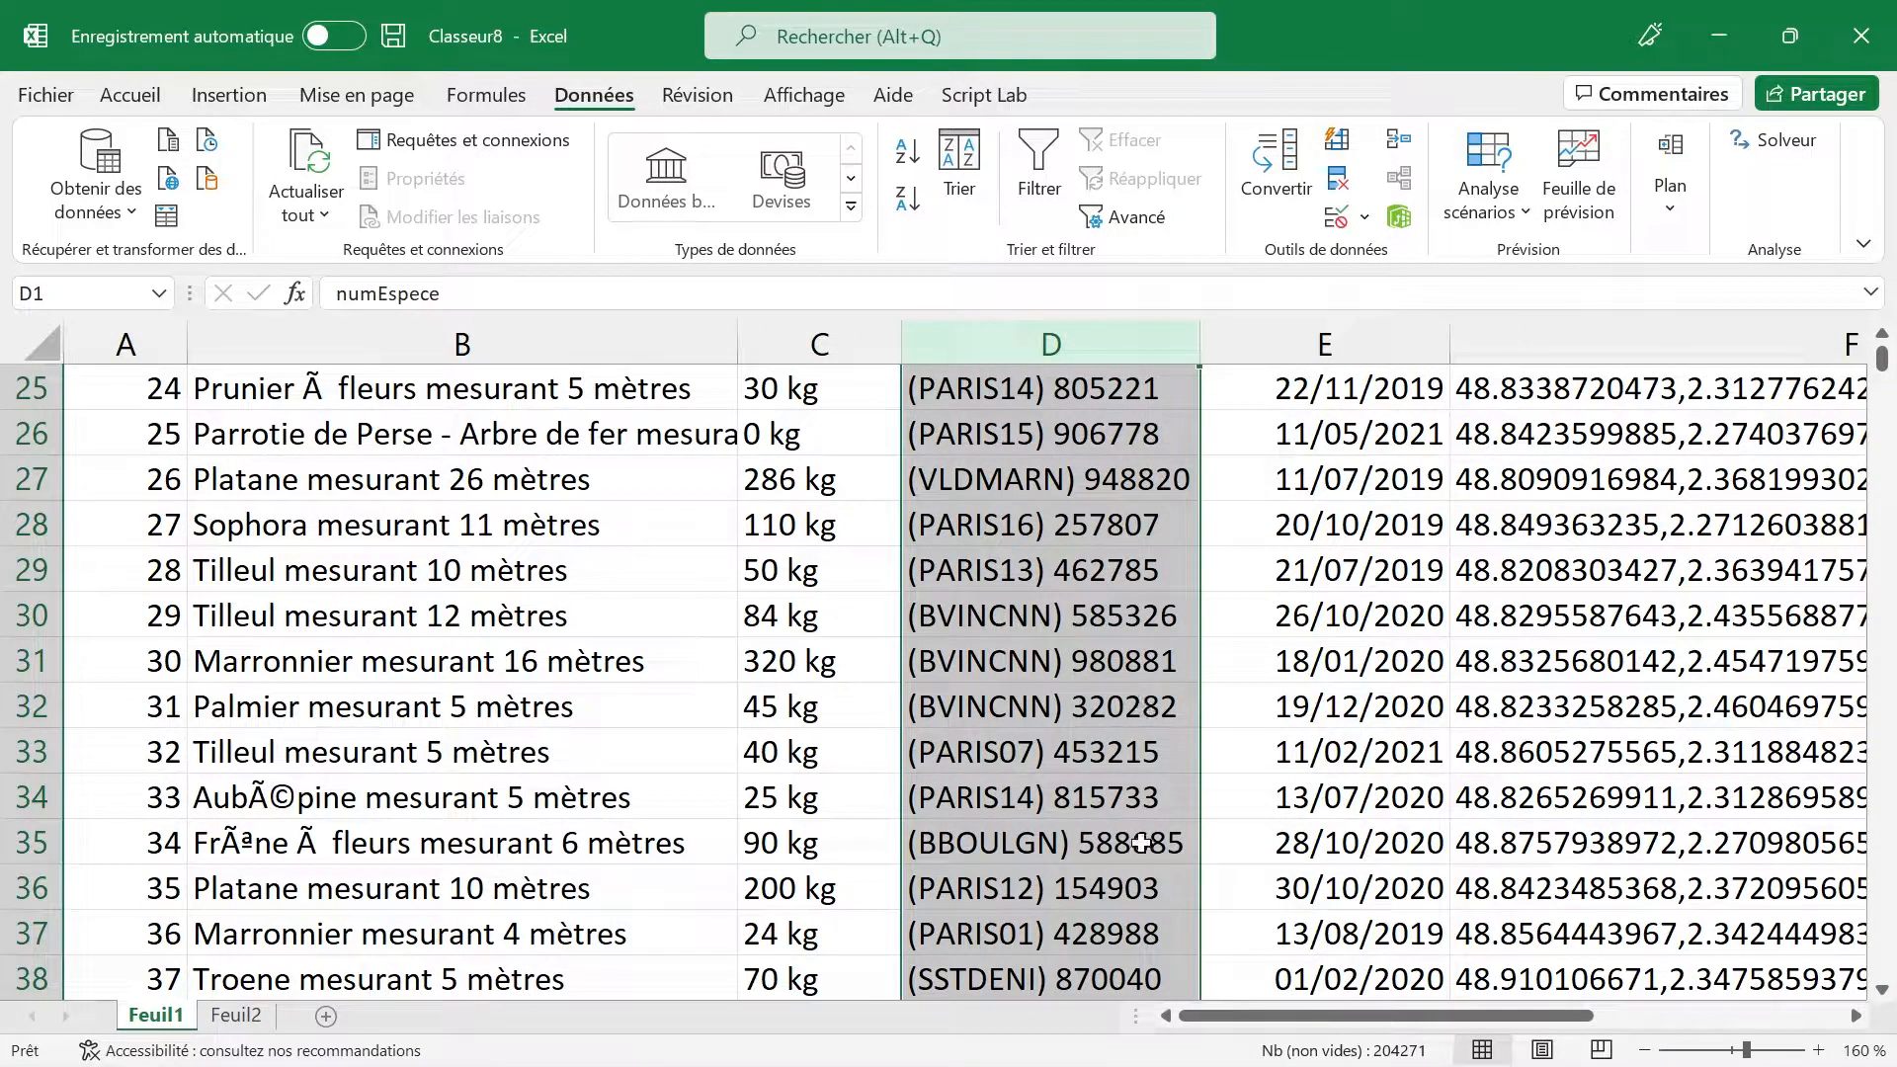
pyautogui.scroll(8, 1161, 819)
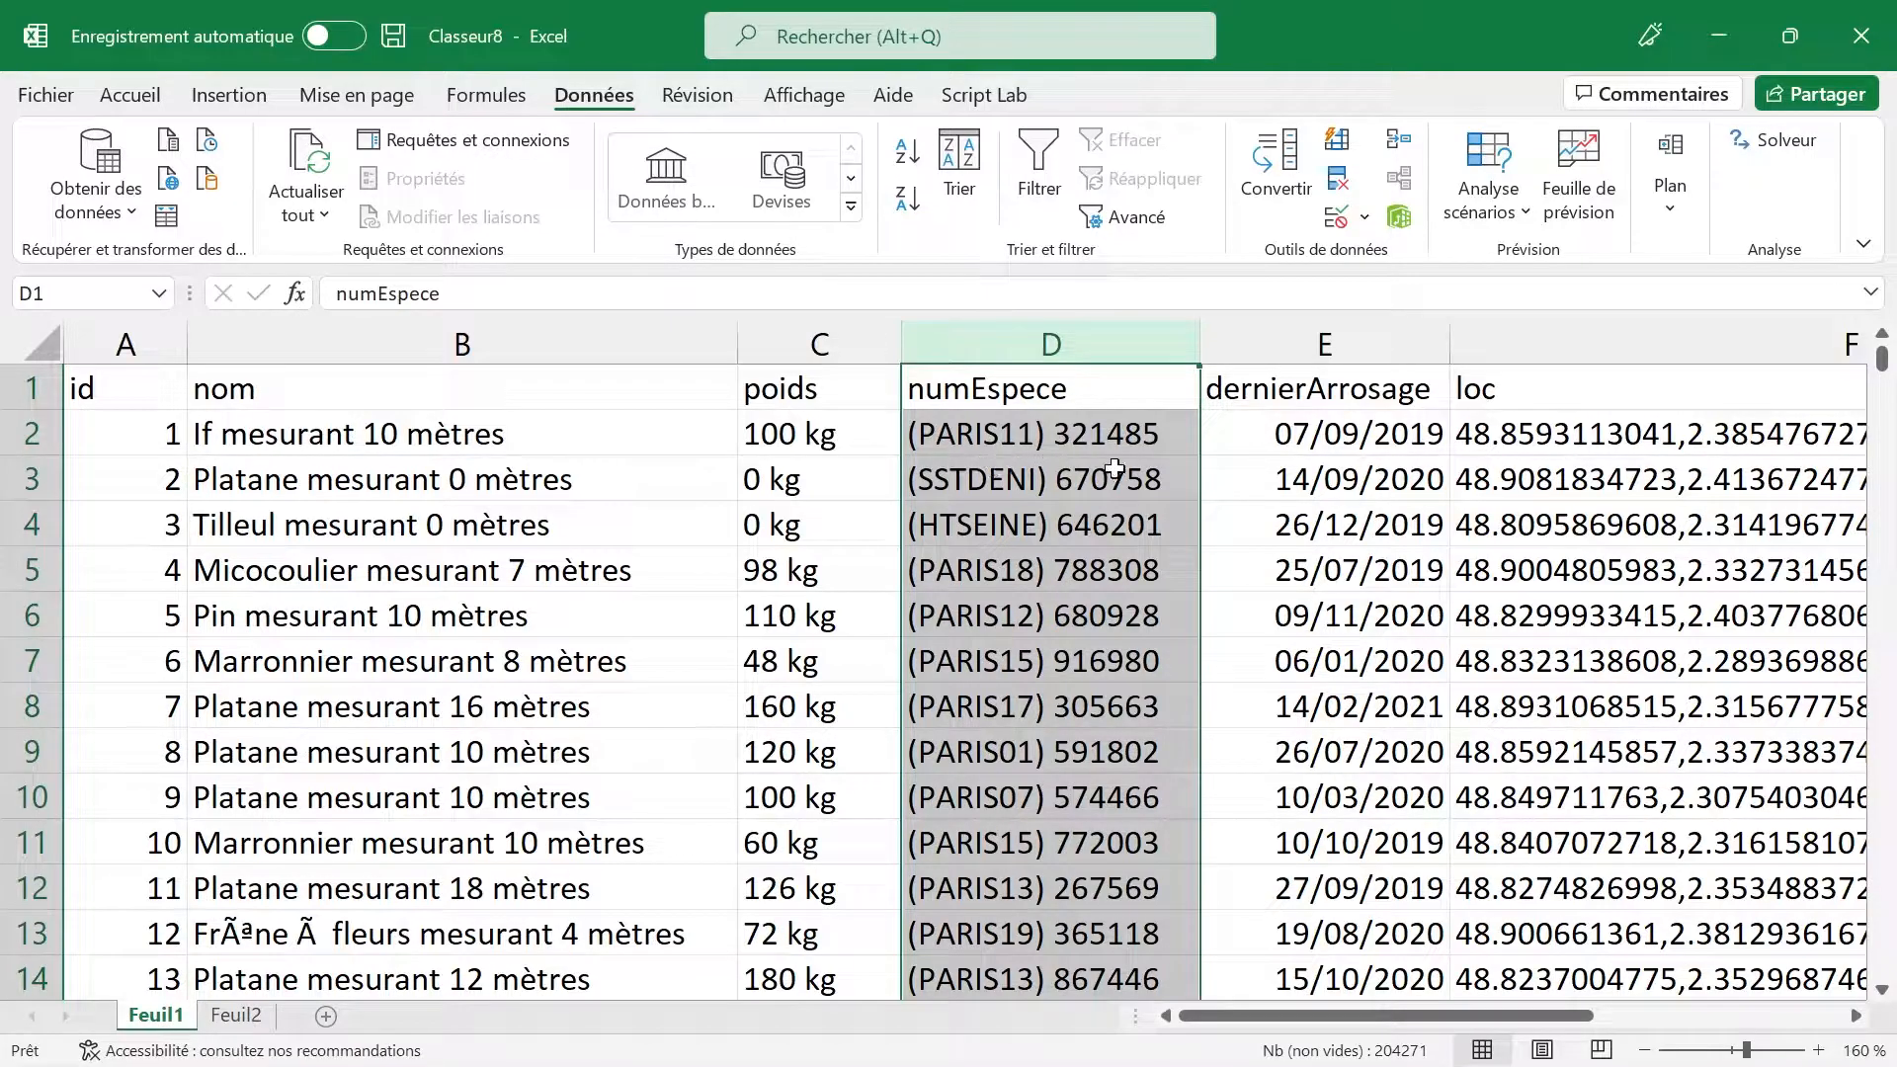
# Step: Review the dernierArrosage column down the rows, checking how the last watering dates are formatted
pyautogui.click(1318, 332)
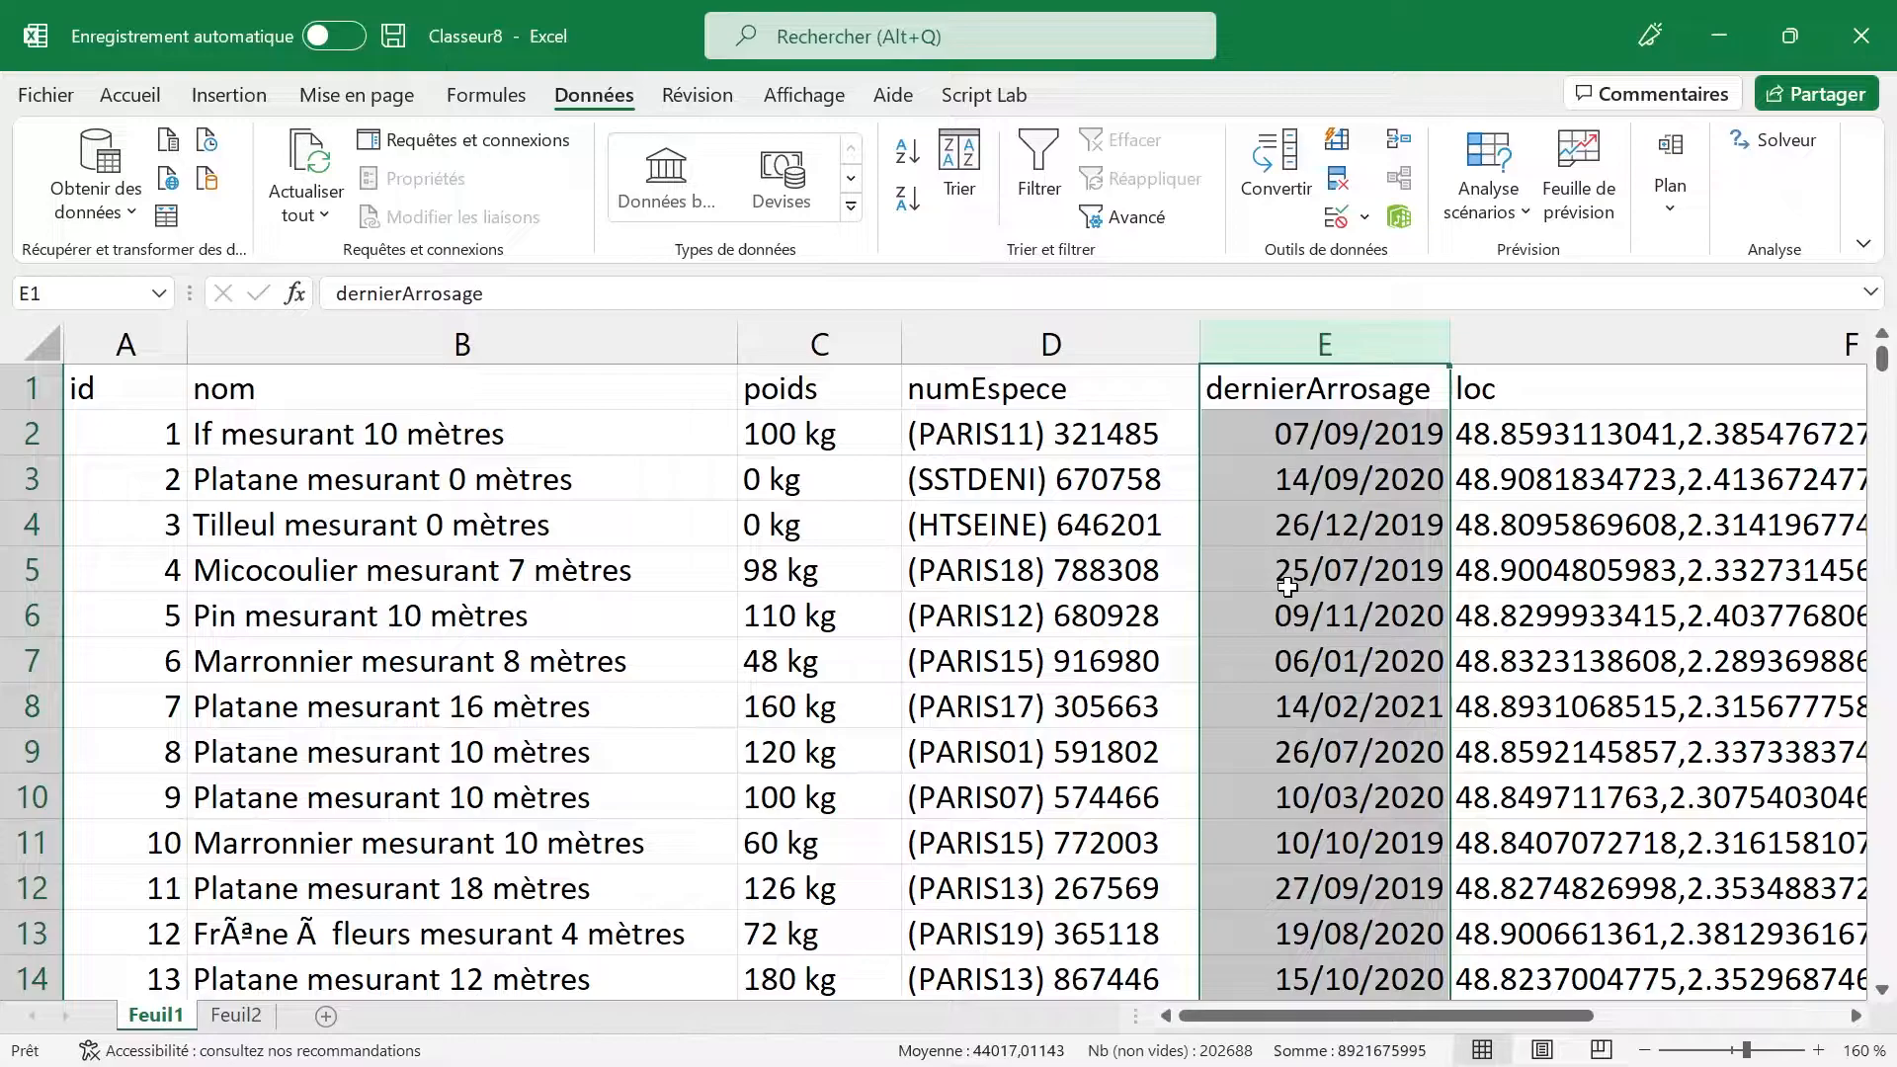
pyautogui.scroll(-3, 1287, 587)
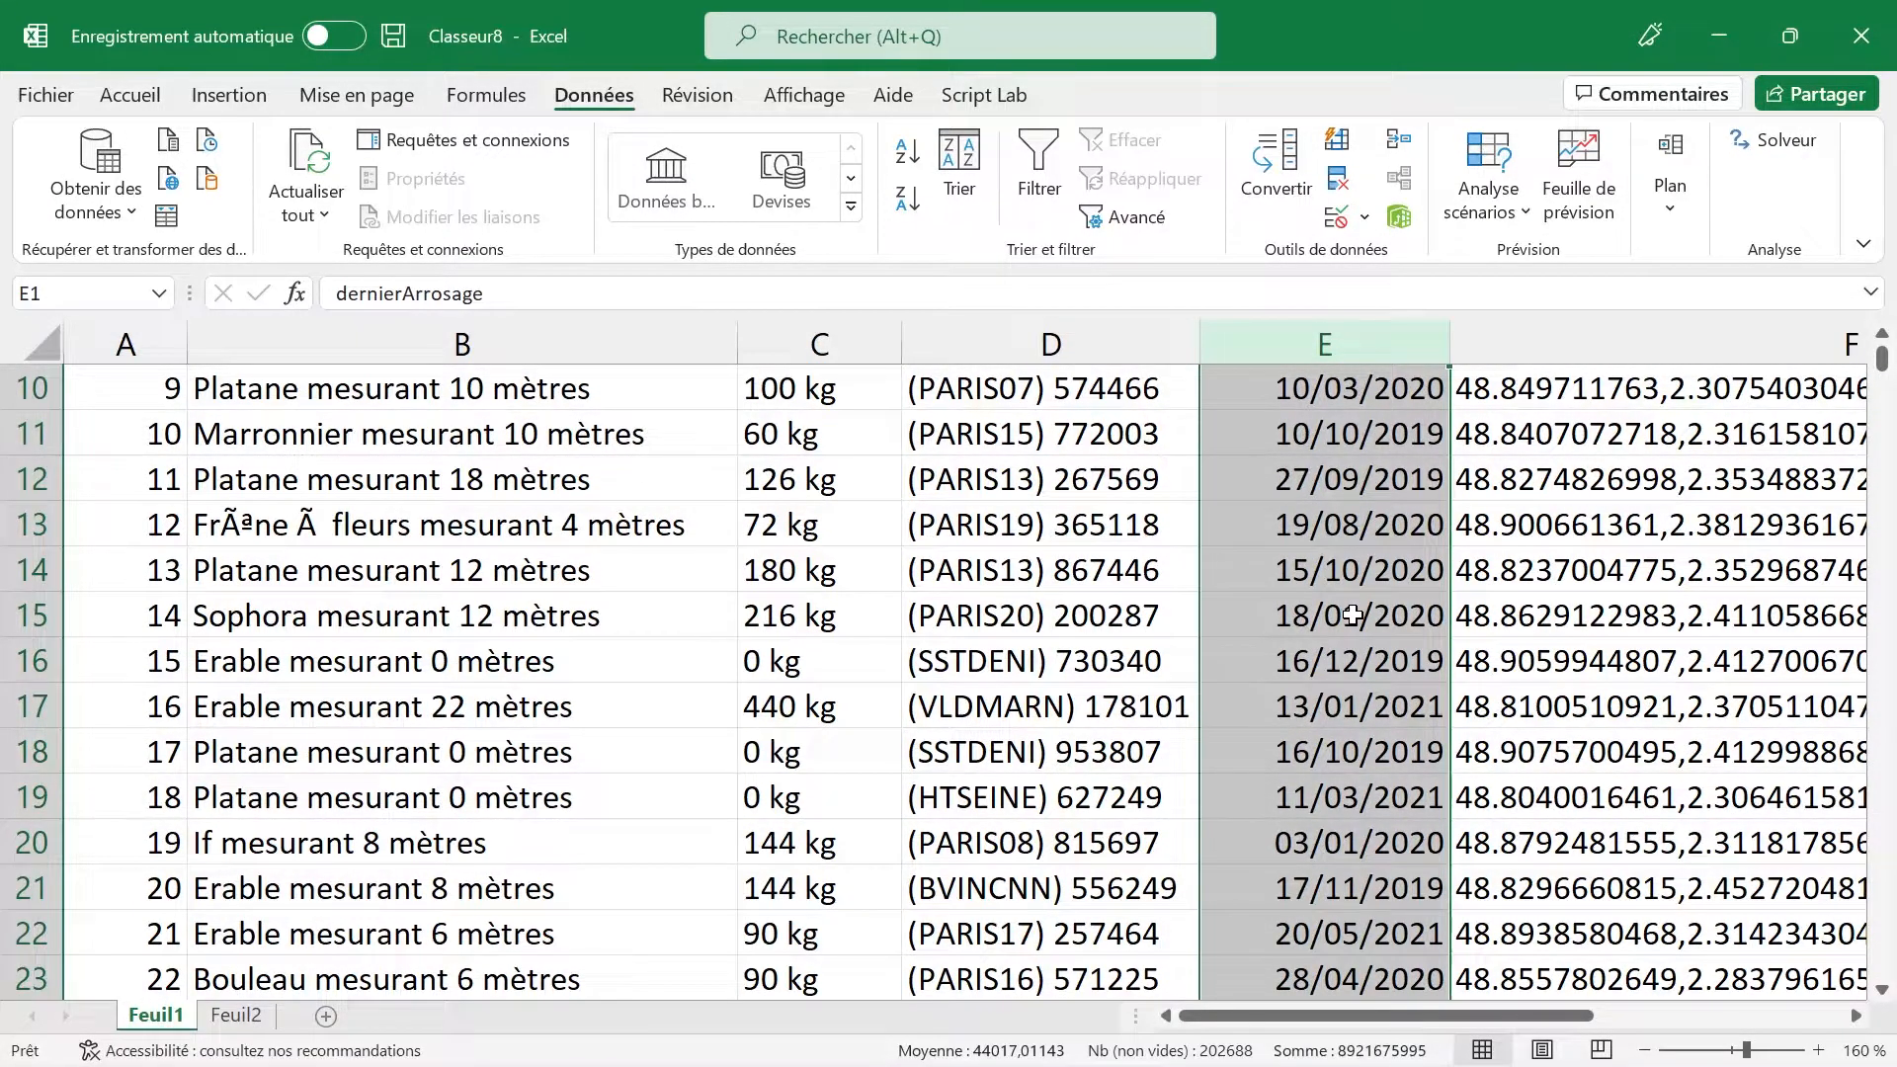
pyautogui.scroll(-4, 1351, 615)
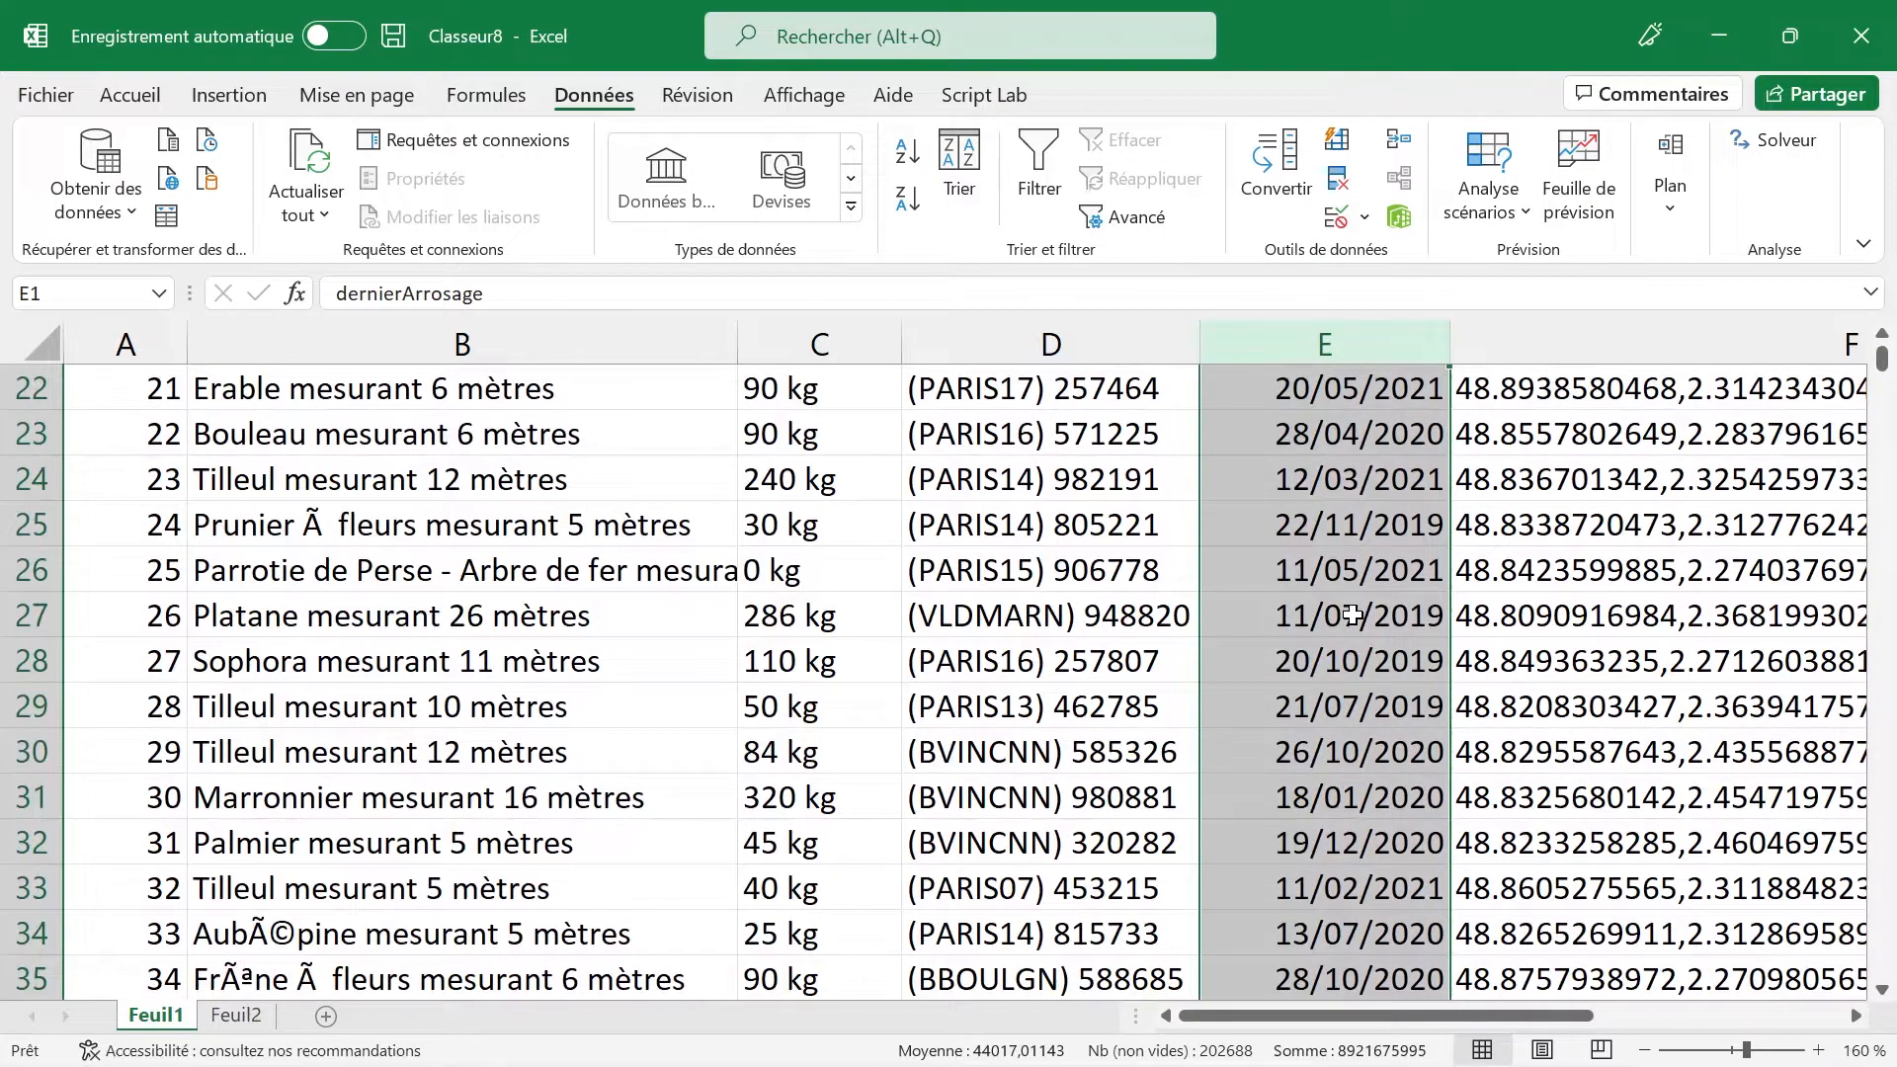
pyautogui.scroll(-2, 1352, 615)
pyautogui.scroll(9, 1352, 614)
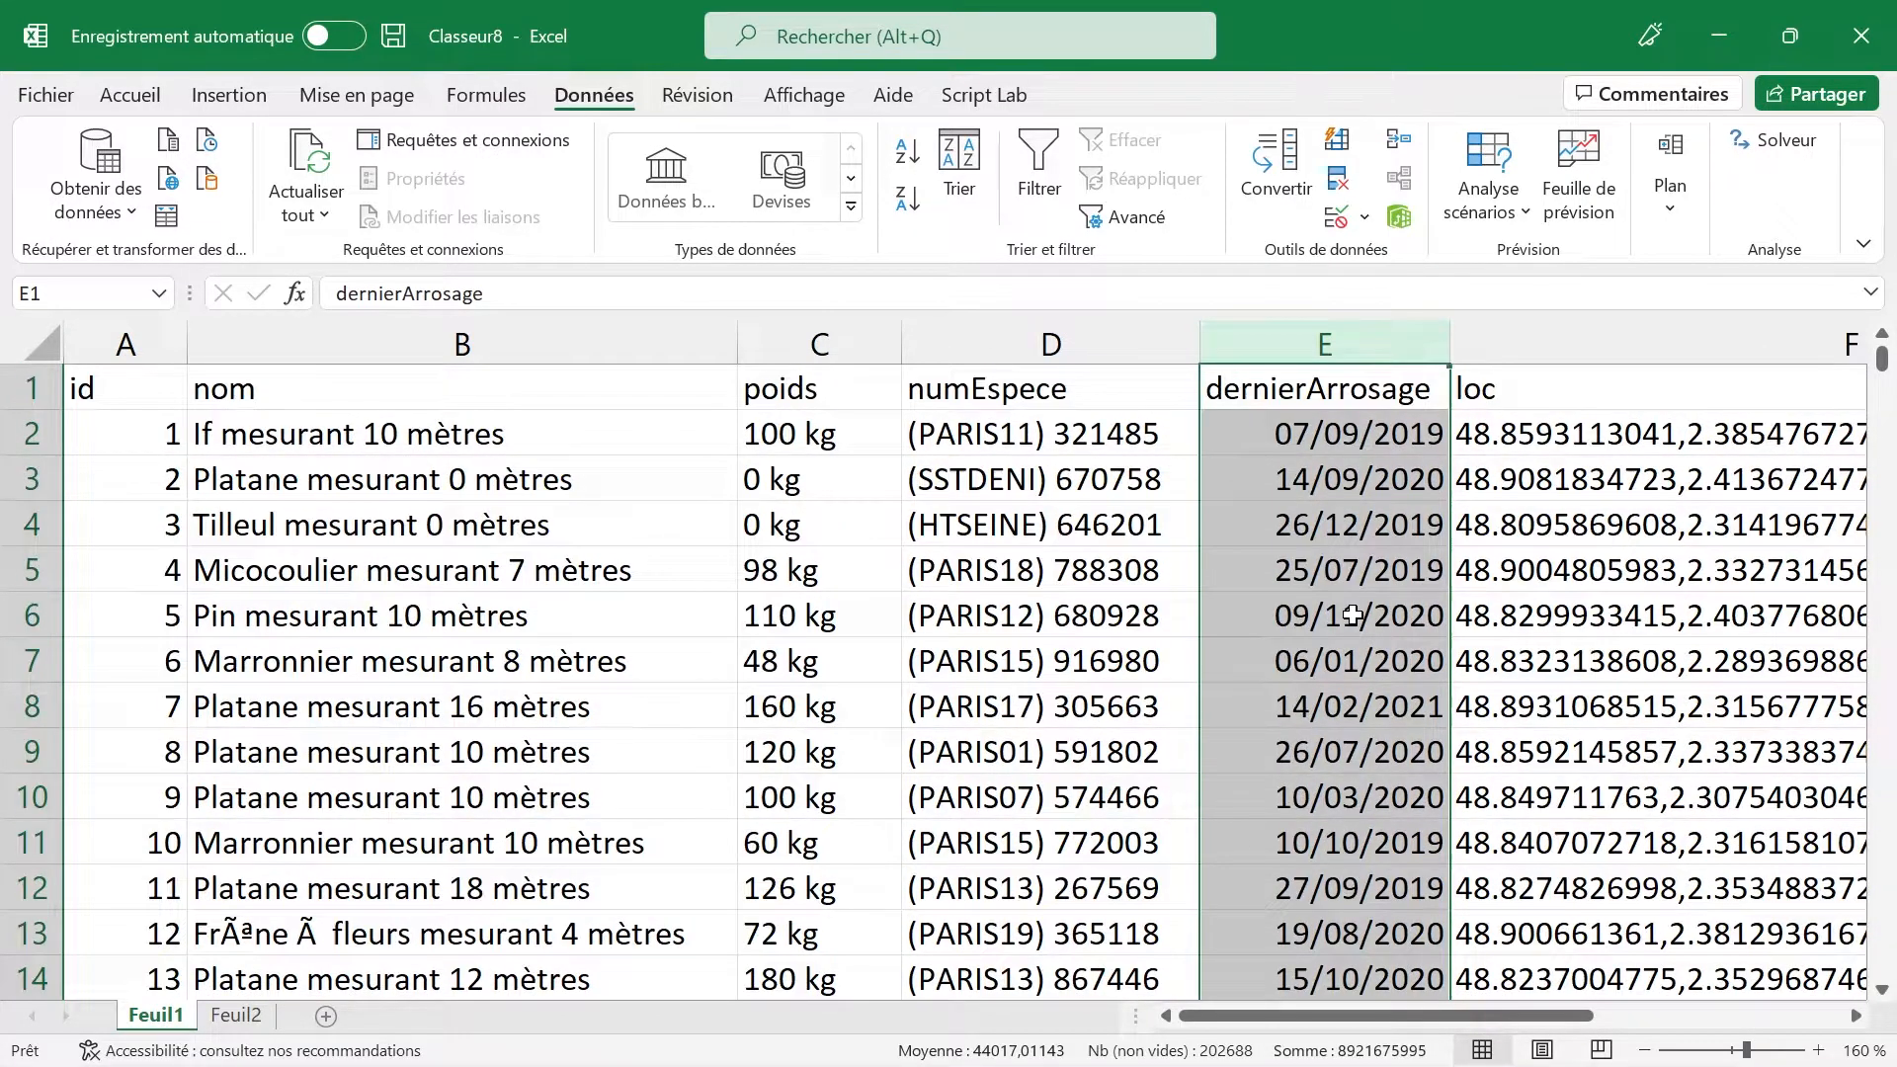
# Step: Bring the full loc column into view and look through its entries down to about row 48
pyautogui.click(1633, 407)
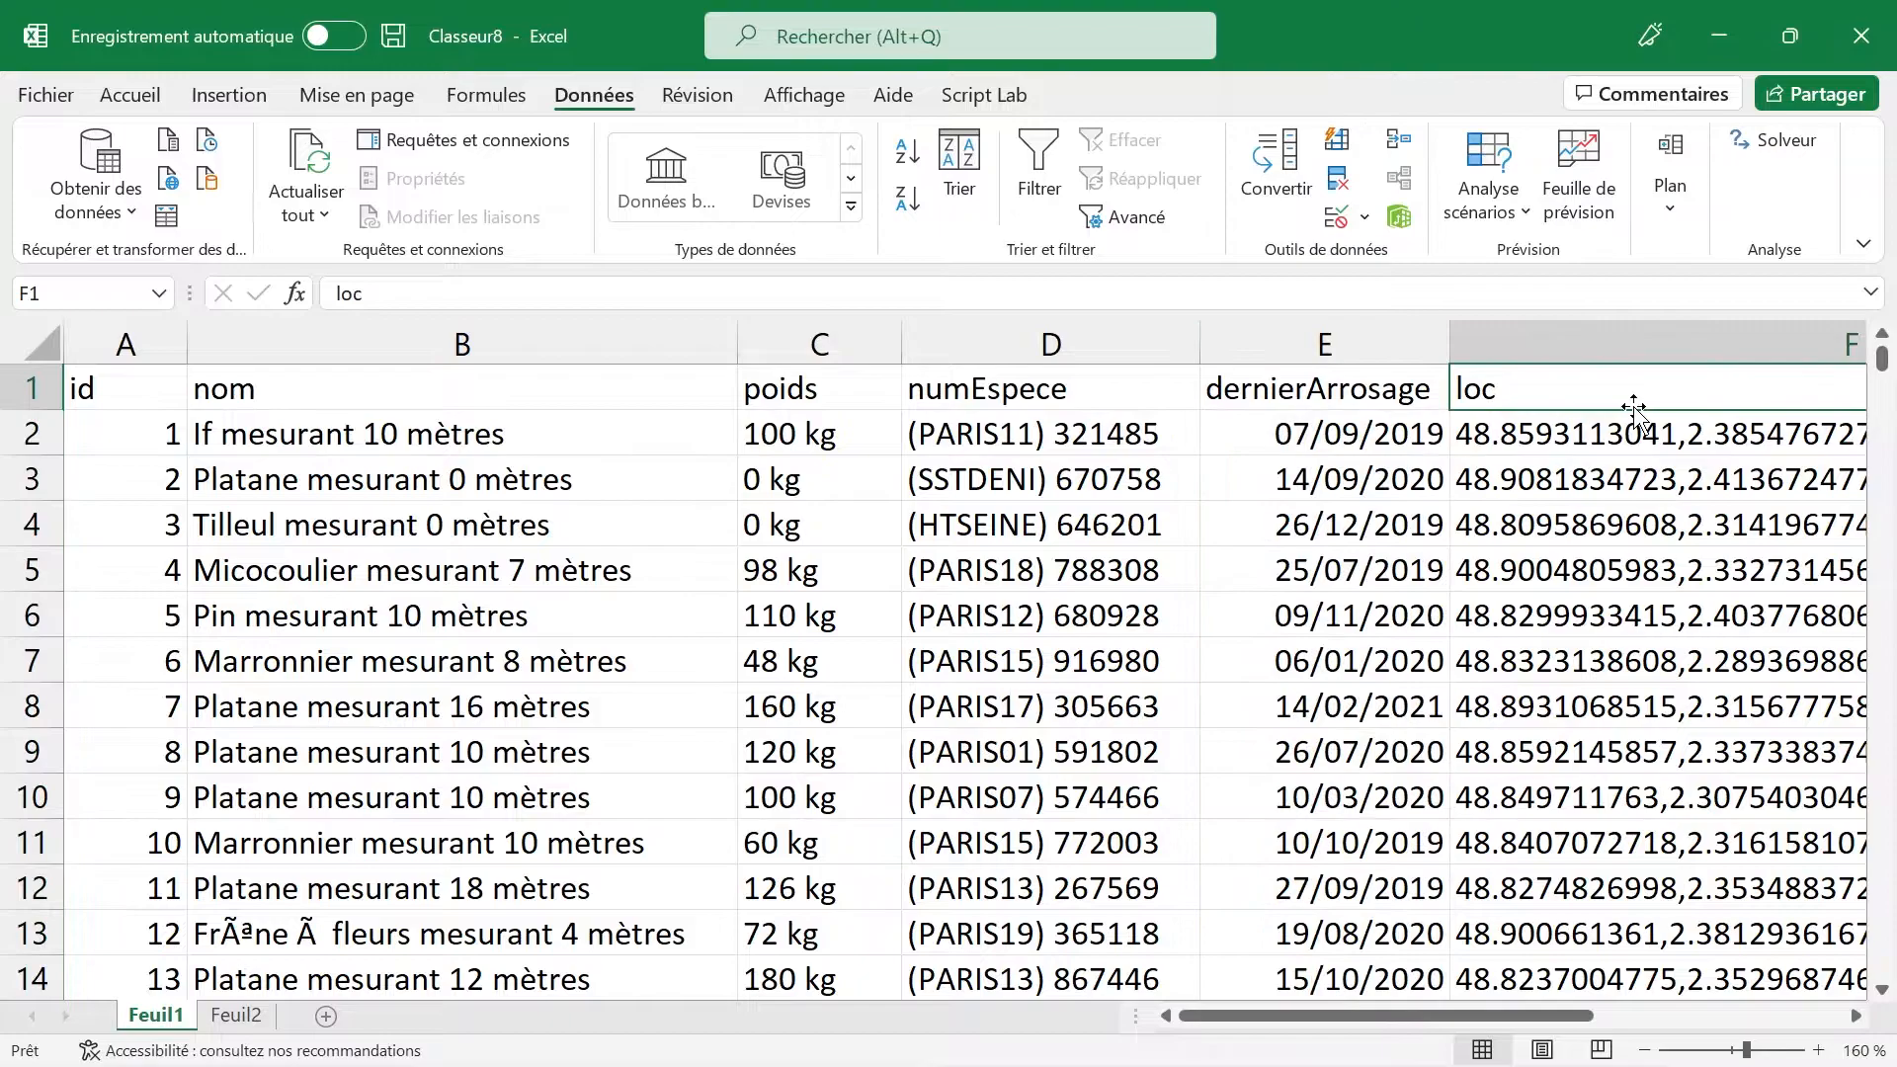
pyautogui.press('Right')
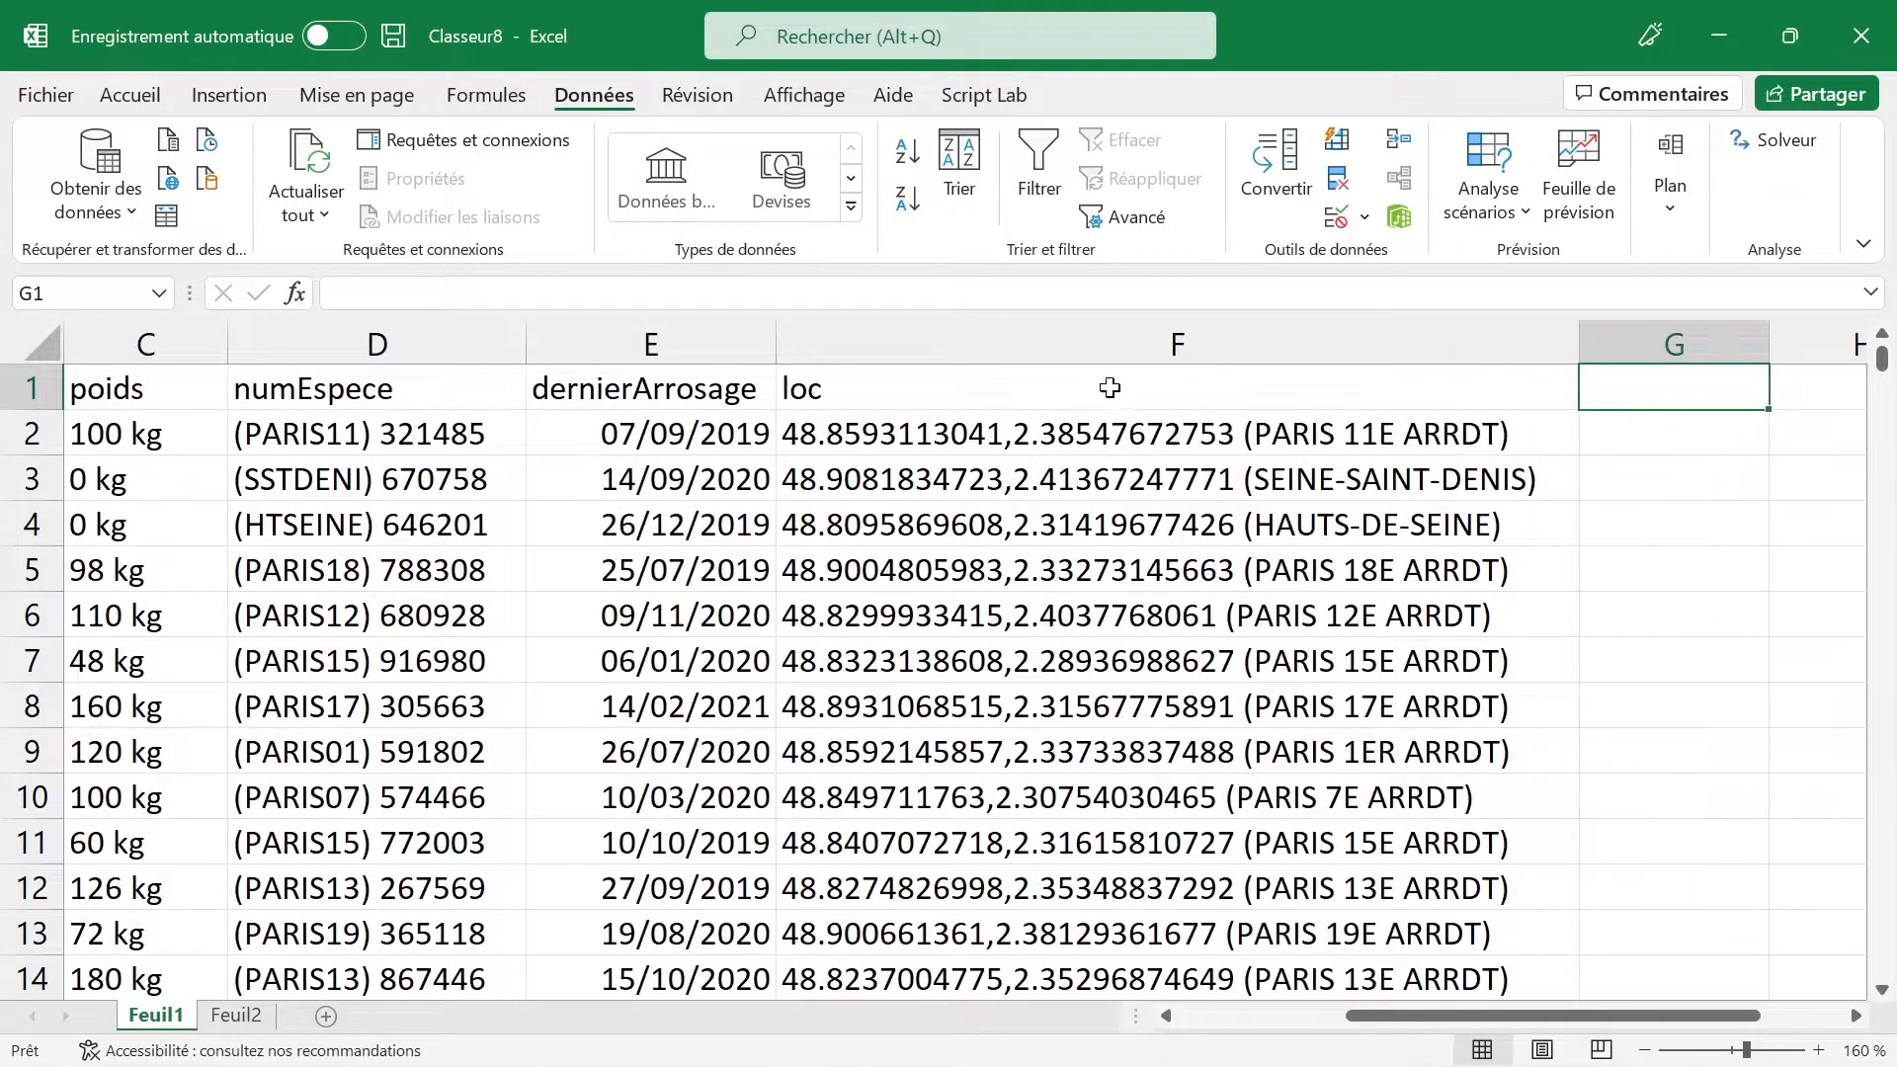
pyautogui.scroll(-13, 811, 443)
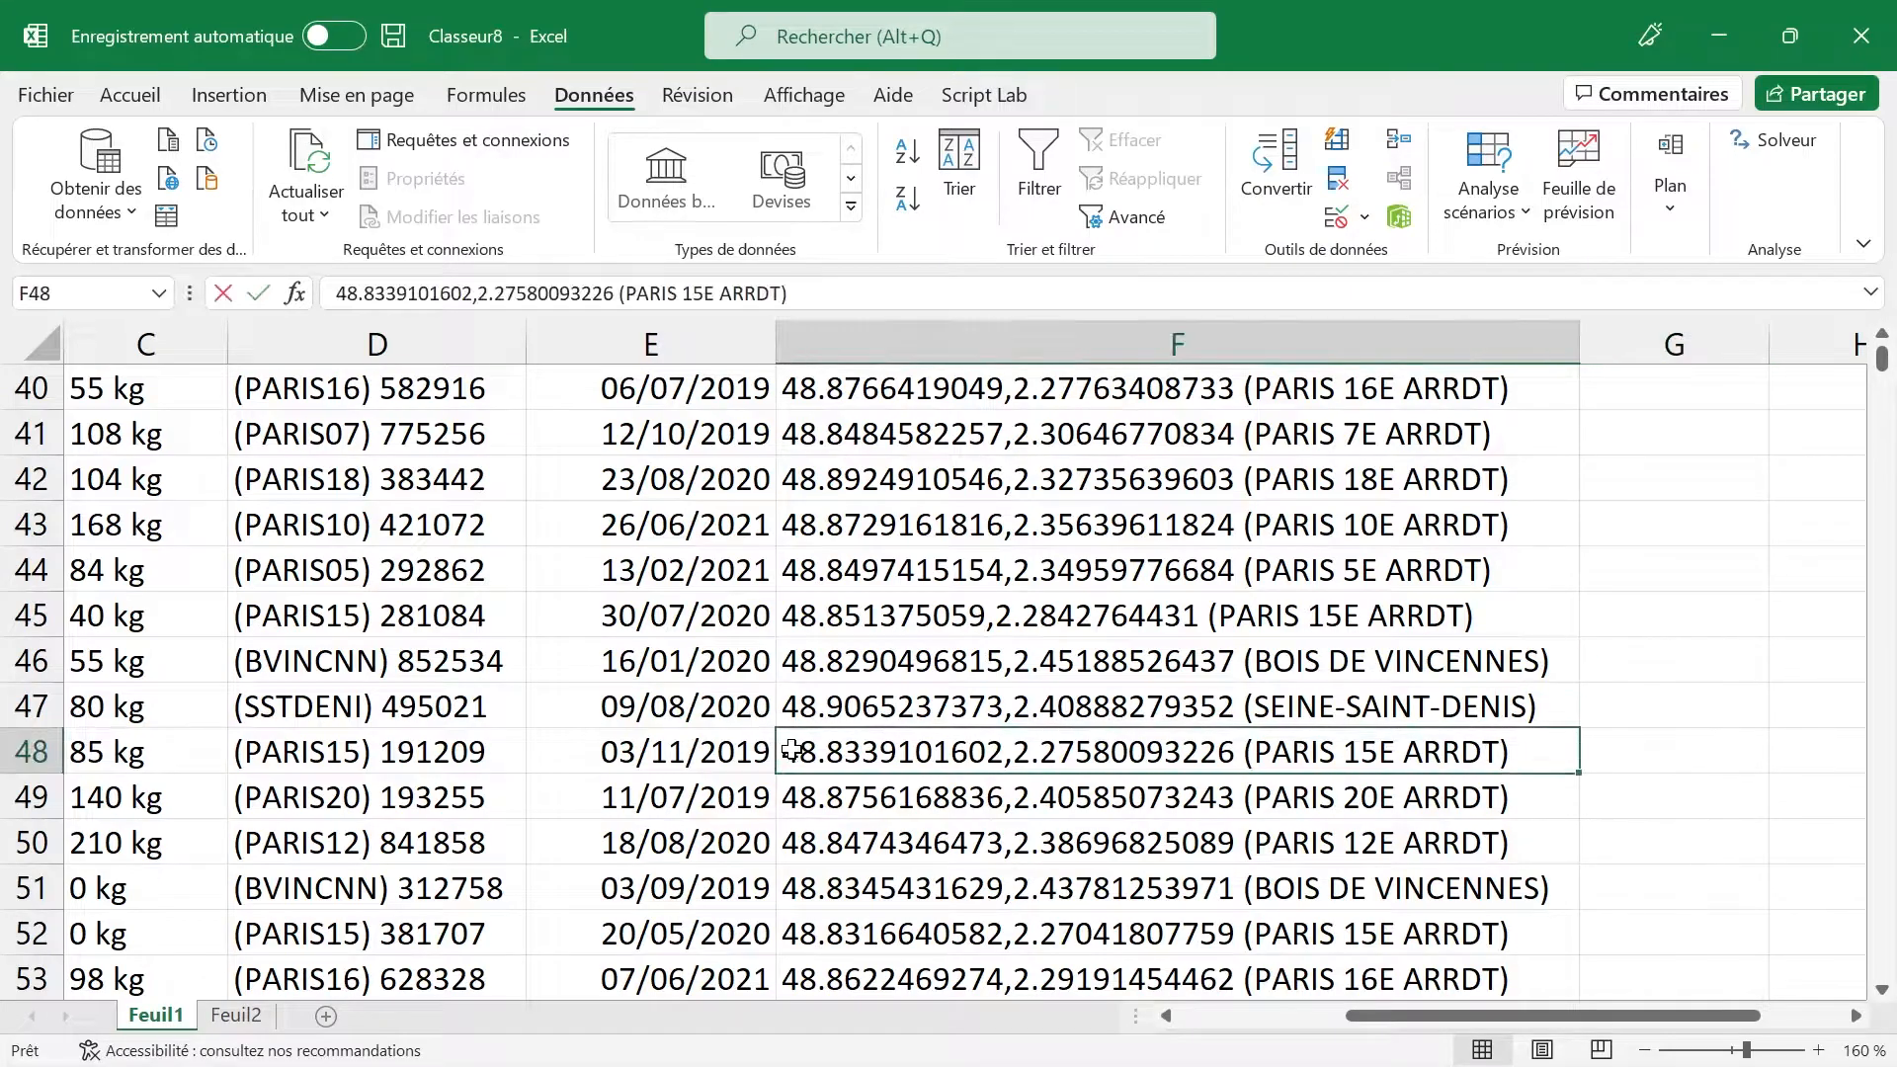
# Step: Inspect the coordinates and the district name separately within cell F48, leave the cell unedited and return to the first rows
pyautogui.doubleClick(792, 751)
pyautogui.moveTo(784, 751); pyautogui.dragTo(1235, 751)
pyautogui.click(1129, 751)
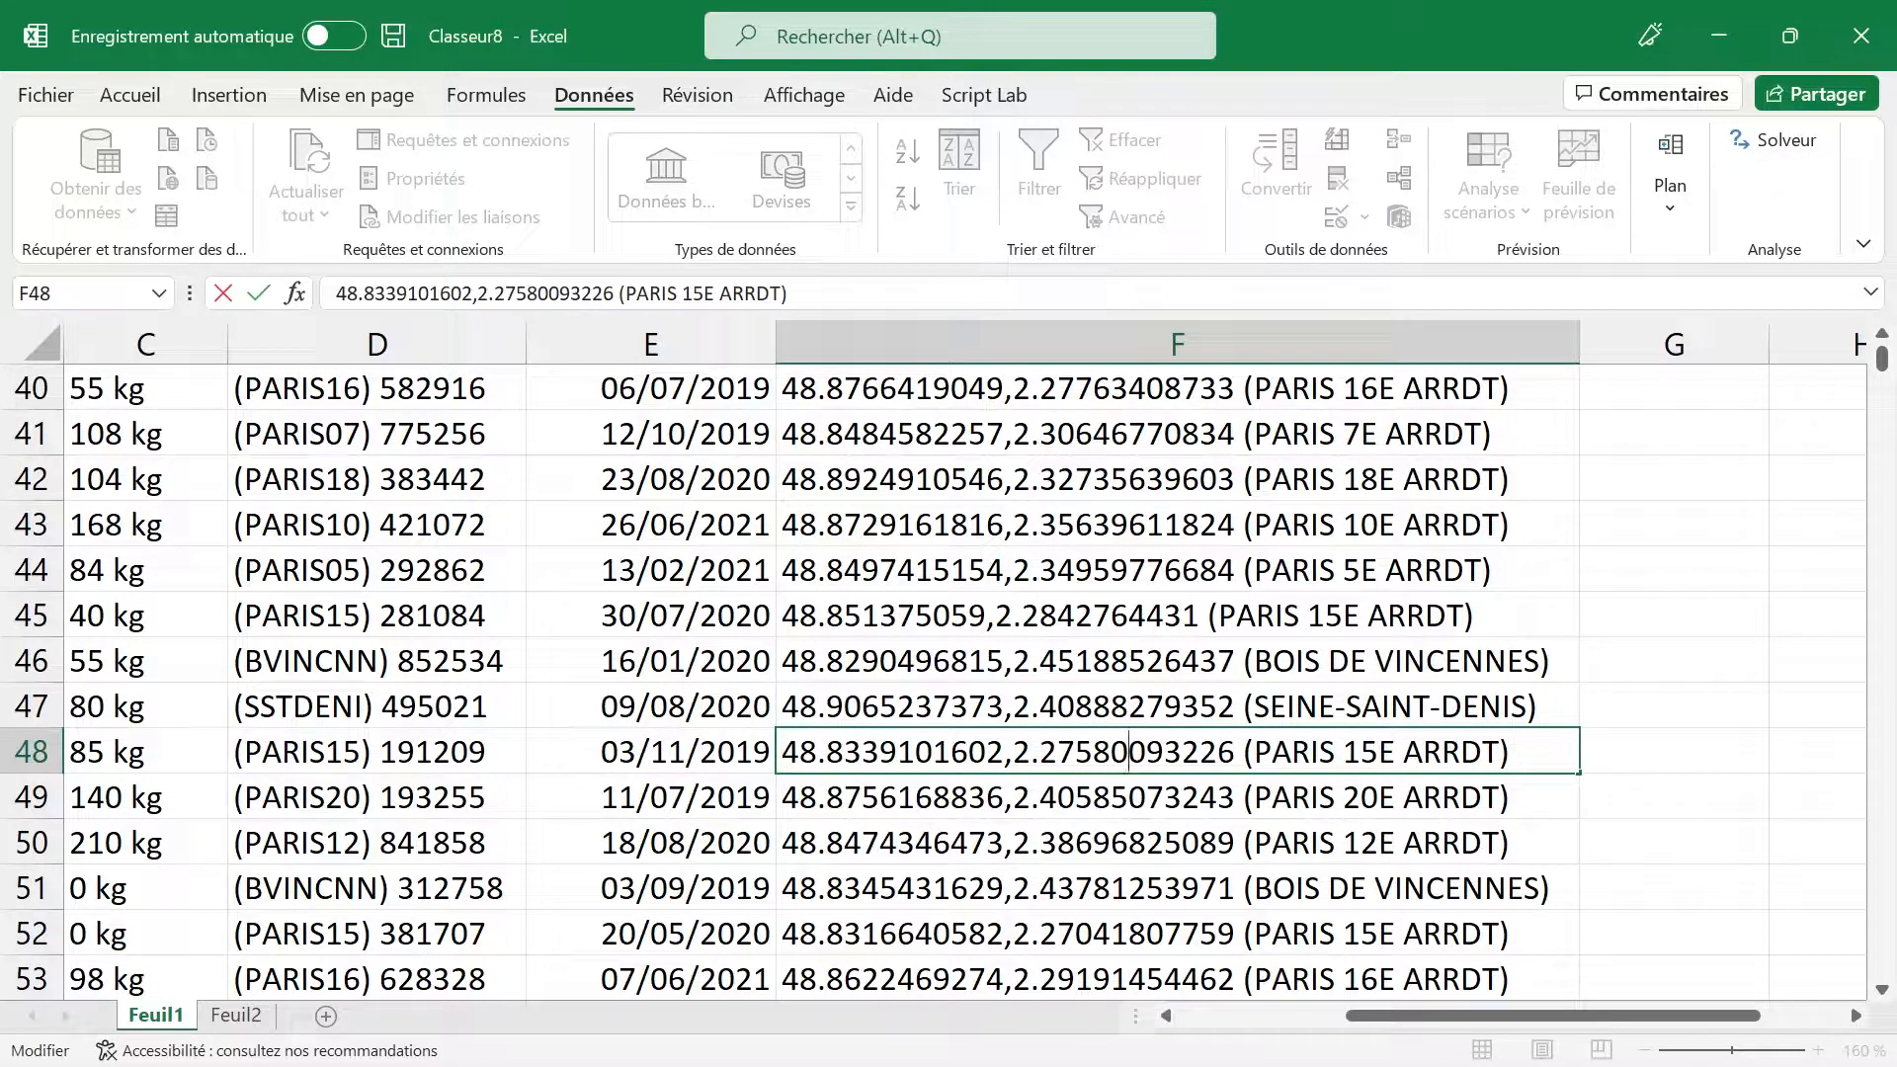
pyautogui.moveTo(1236, 750); pyautogui.dragTo(781, 751)
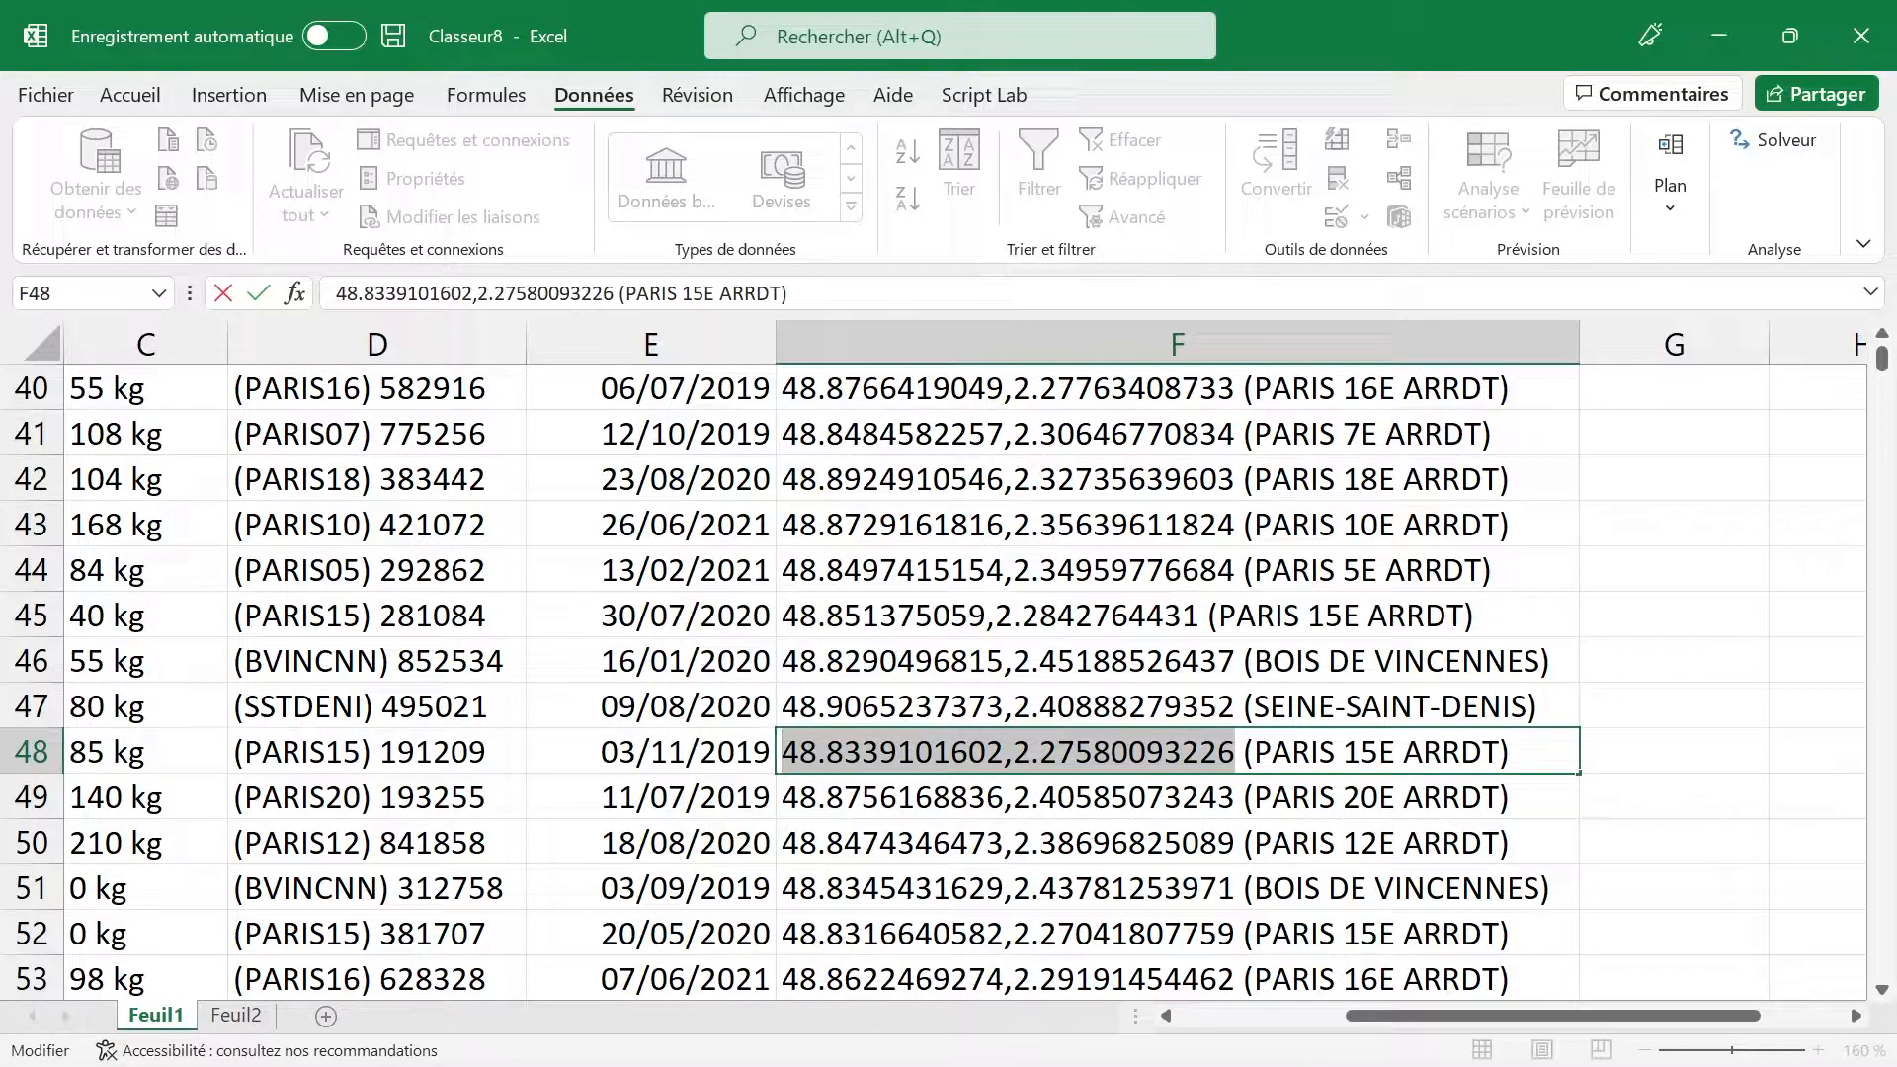
pyautogui.moveTo(1253, 751); pyautogui.dragTo(1499, 751)
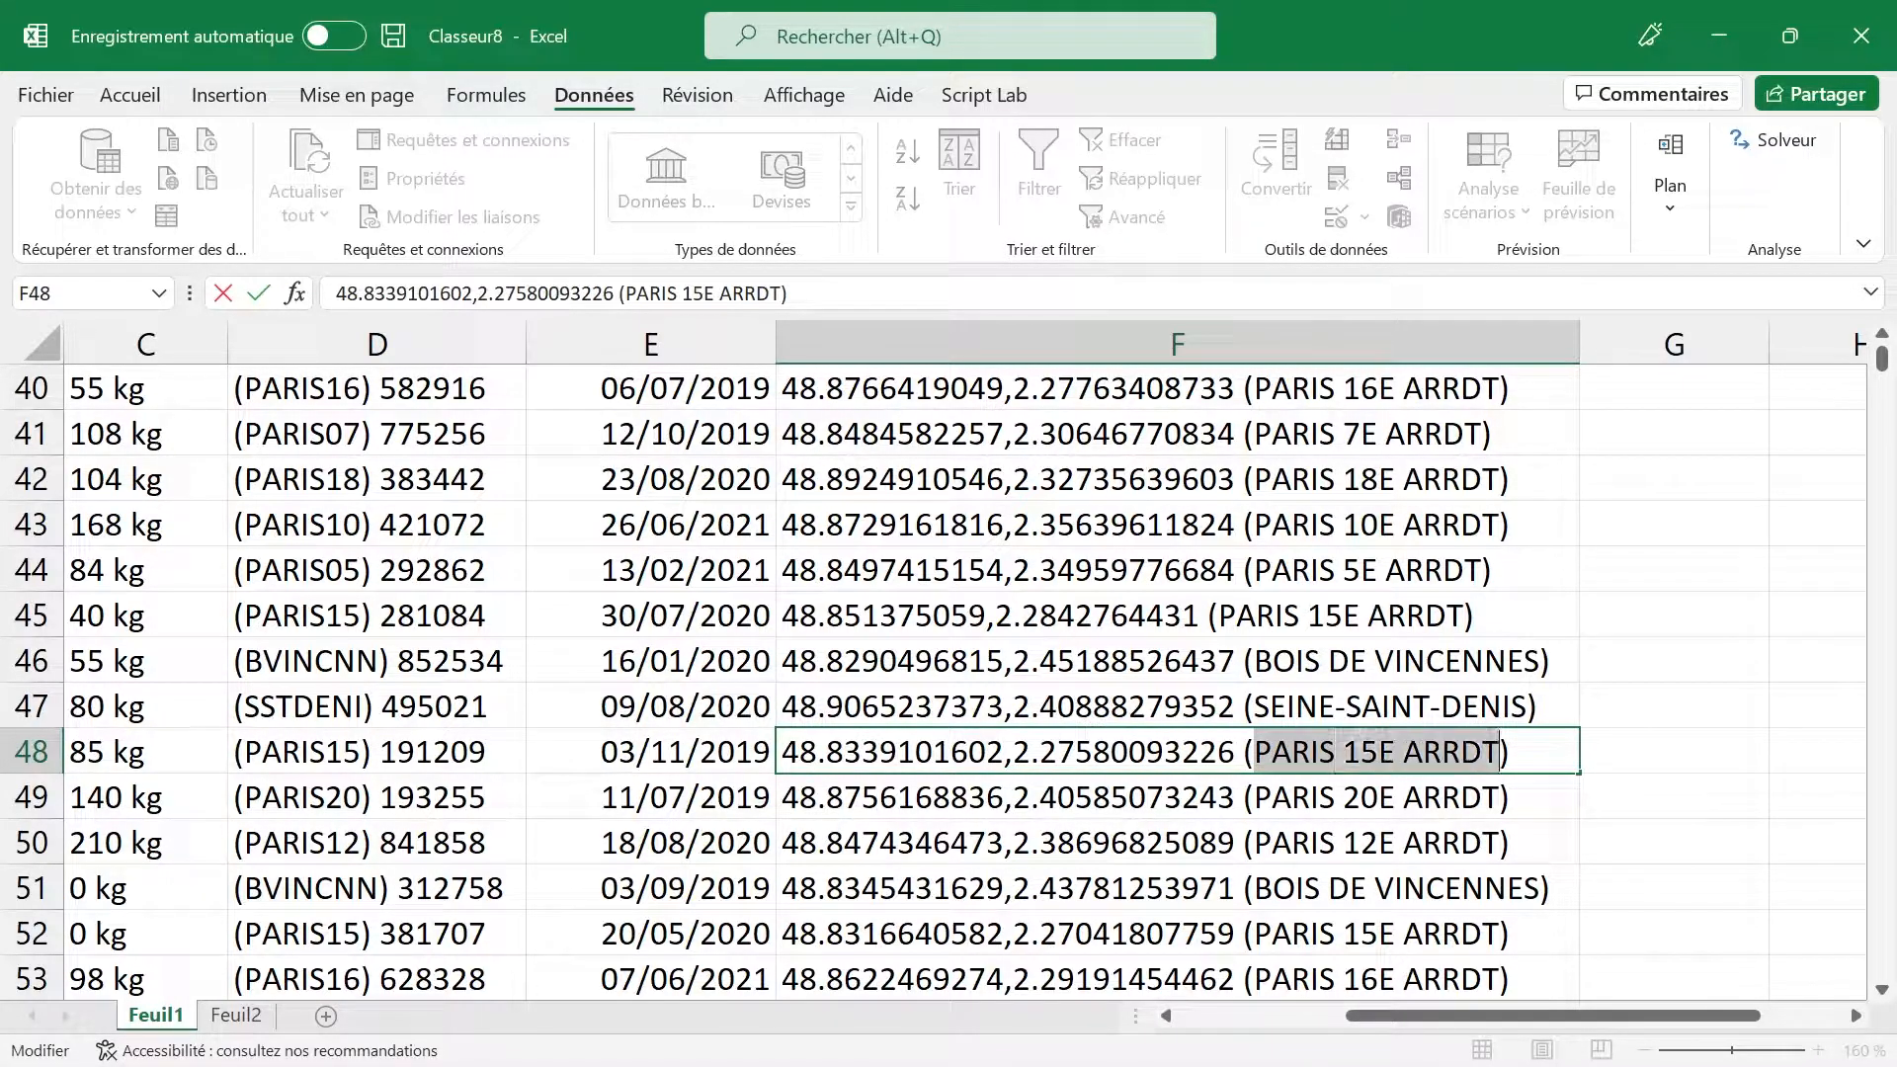
pyautogui.press('Escape')
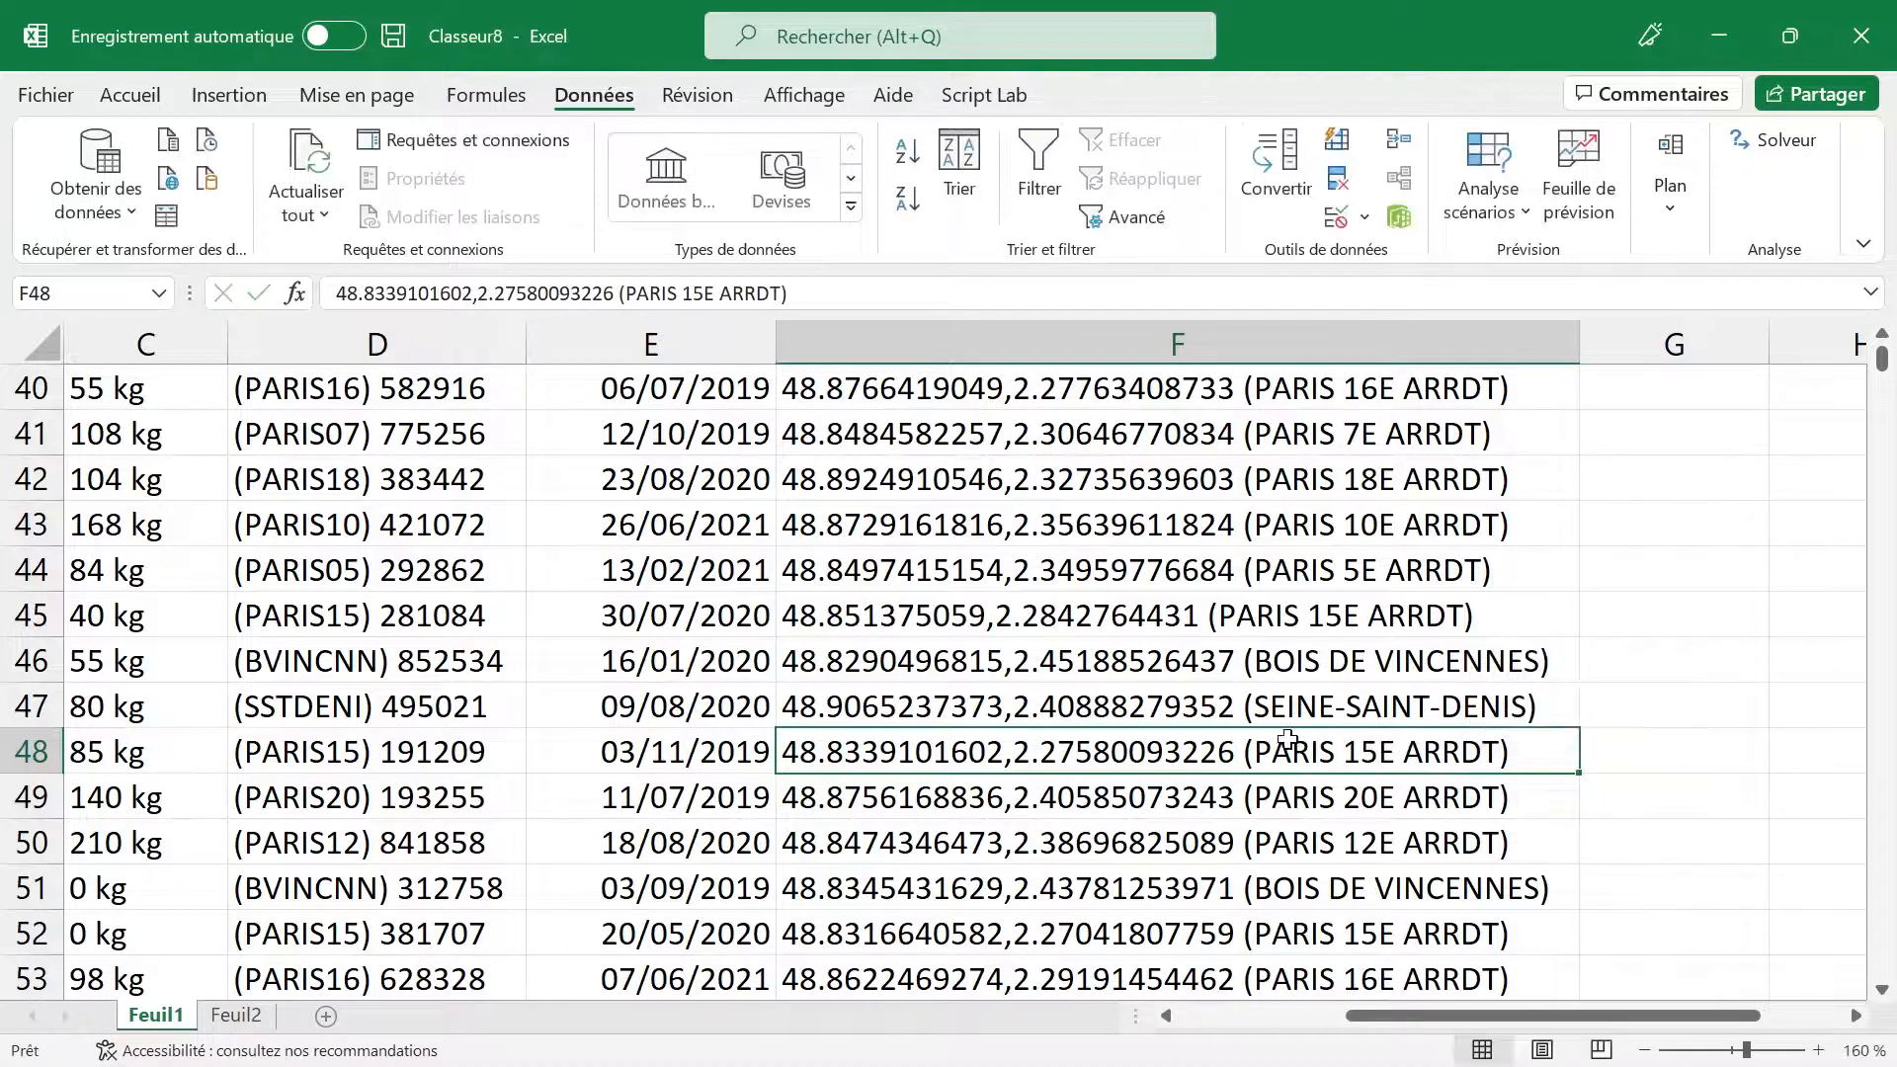
pyautogui.scroll(13, 1093, 756)
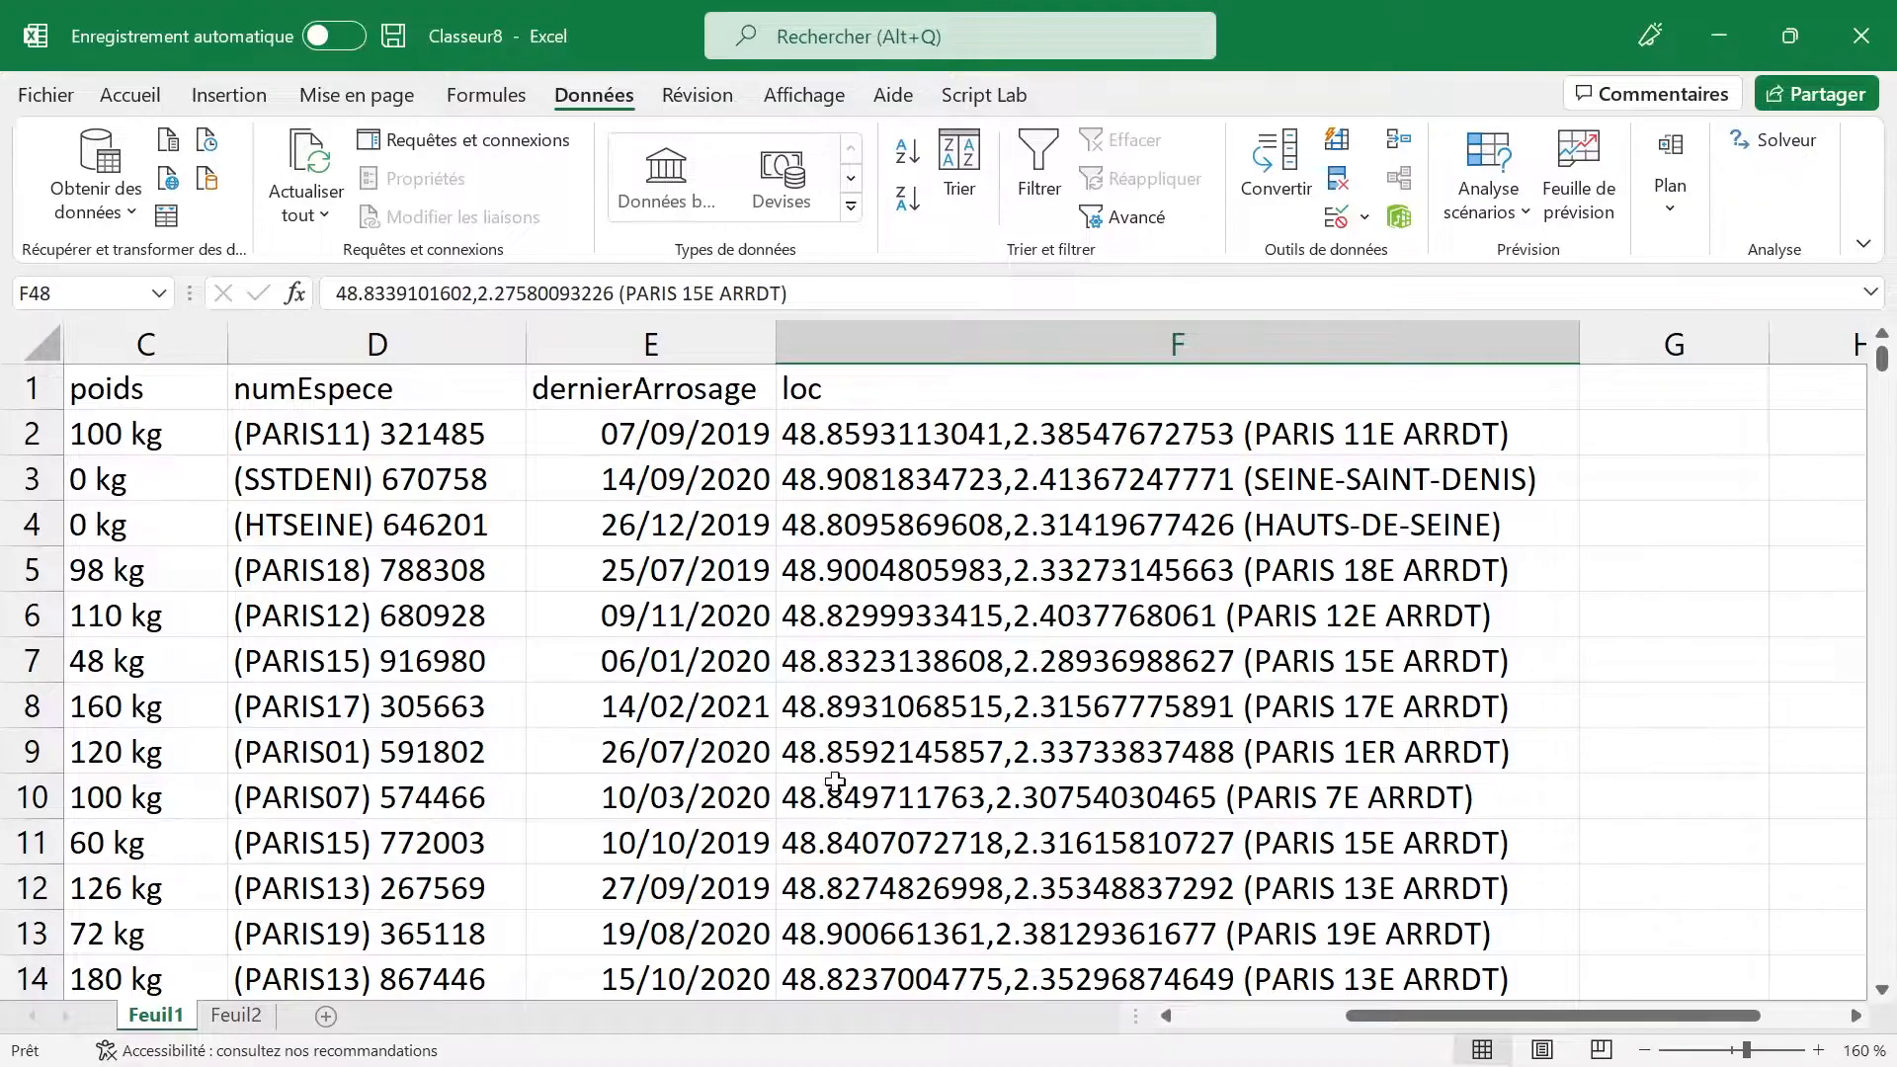
# Step: Examine the original column headings in B3:G3 on Feuil2 against the tree data on Feuil1
pyautogui.click(269, 1020)
pyautogui.moveTo(311, 515); pyautogui.dragTo(1070, 499)
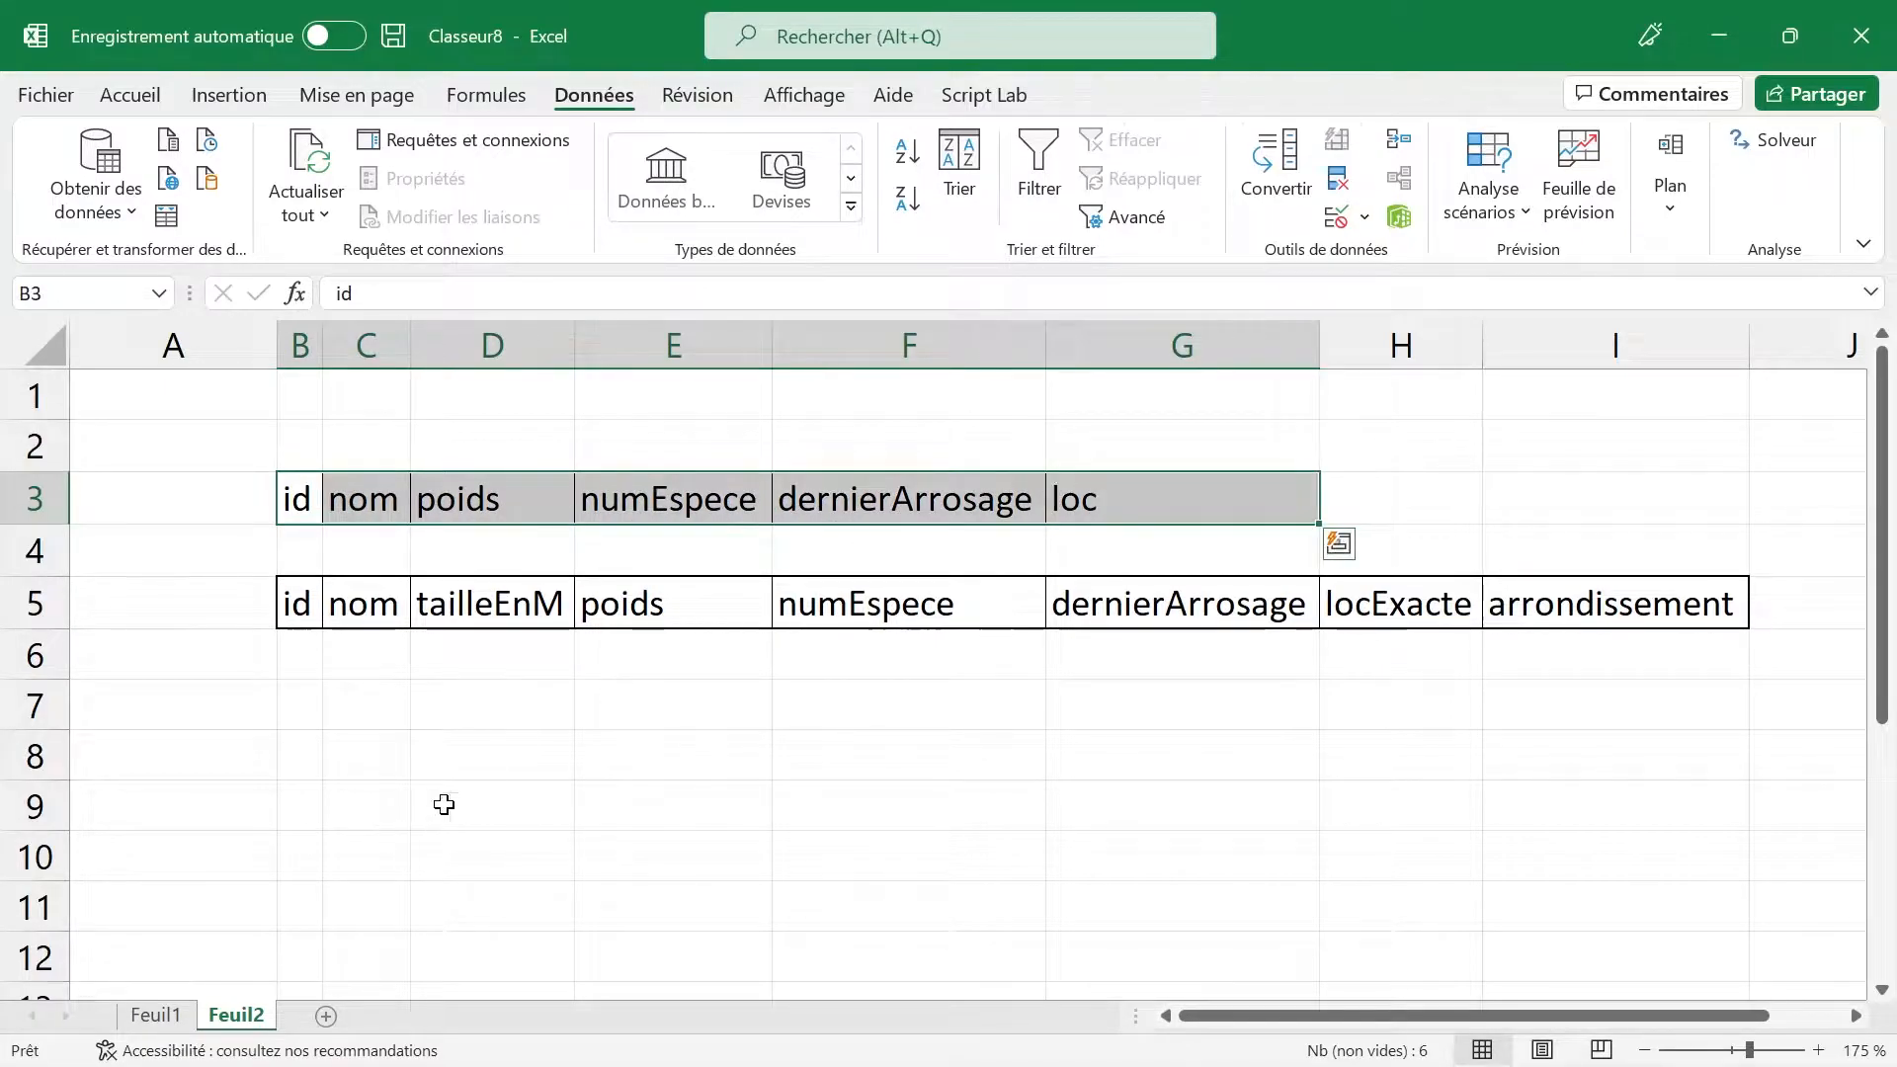
pyautogui.click(158, 1016)
pyautogui.hscroll(-3, 163, 727)
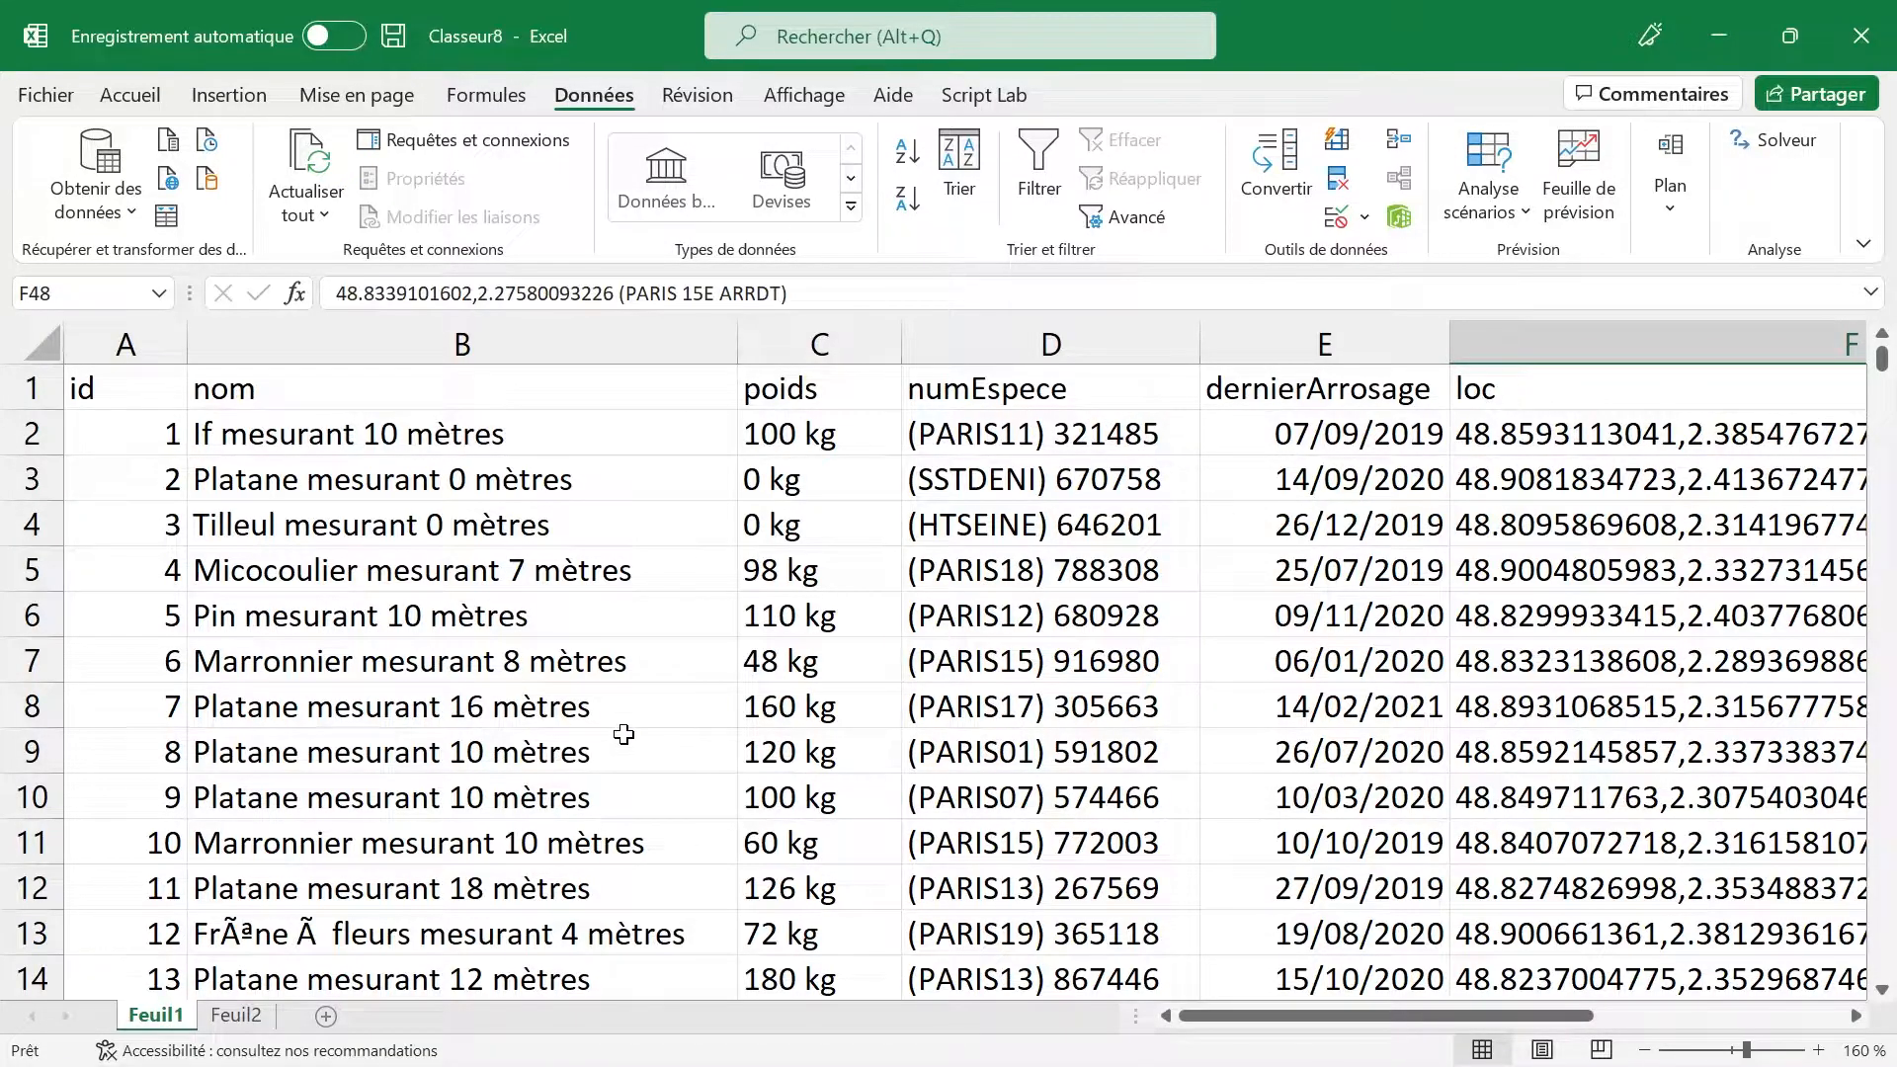
# Step: Examine the target headings in B5:I5 on Feuil2 and compare the id heading in rows 3 and 5
pyautogui.click(236, 1016)
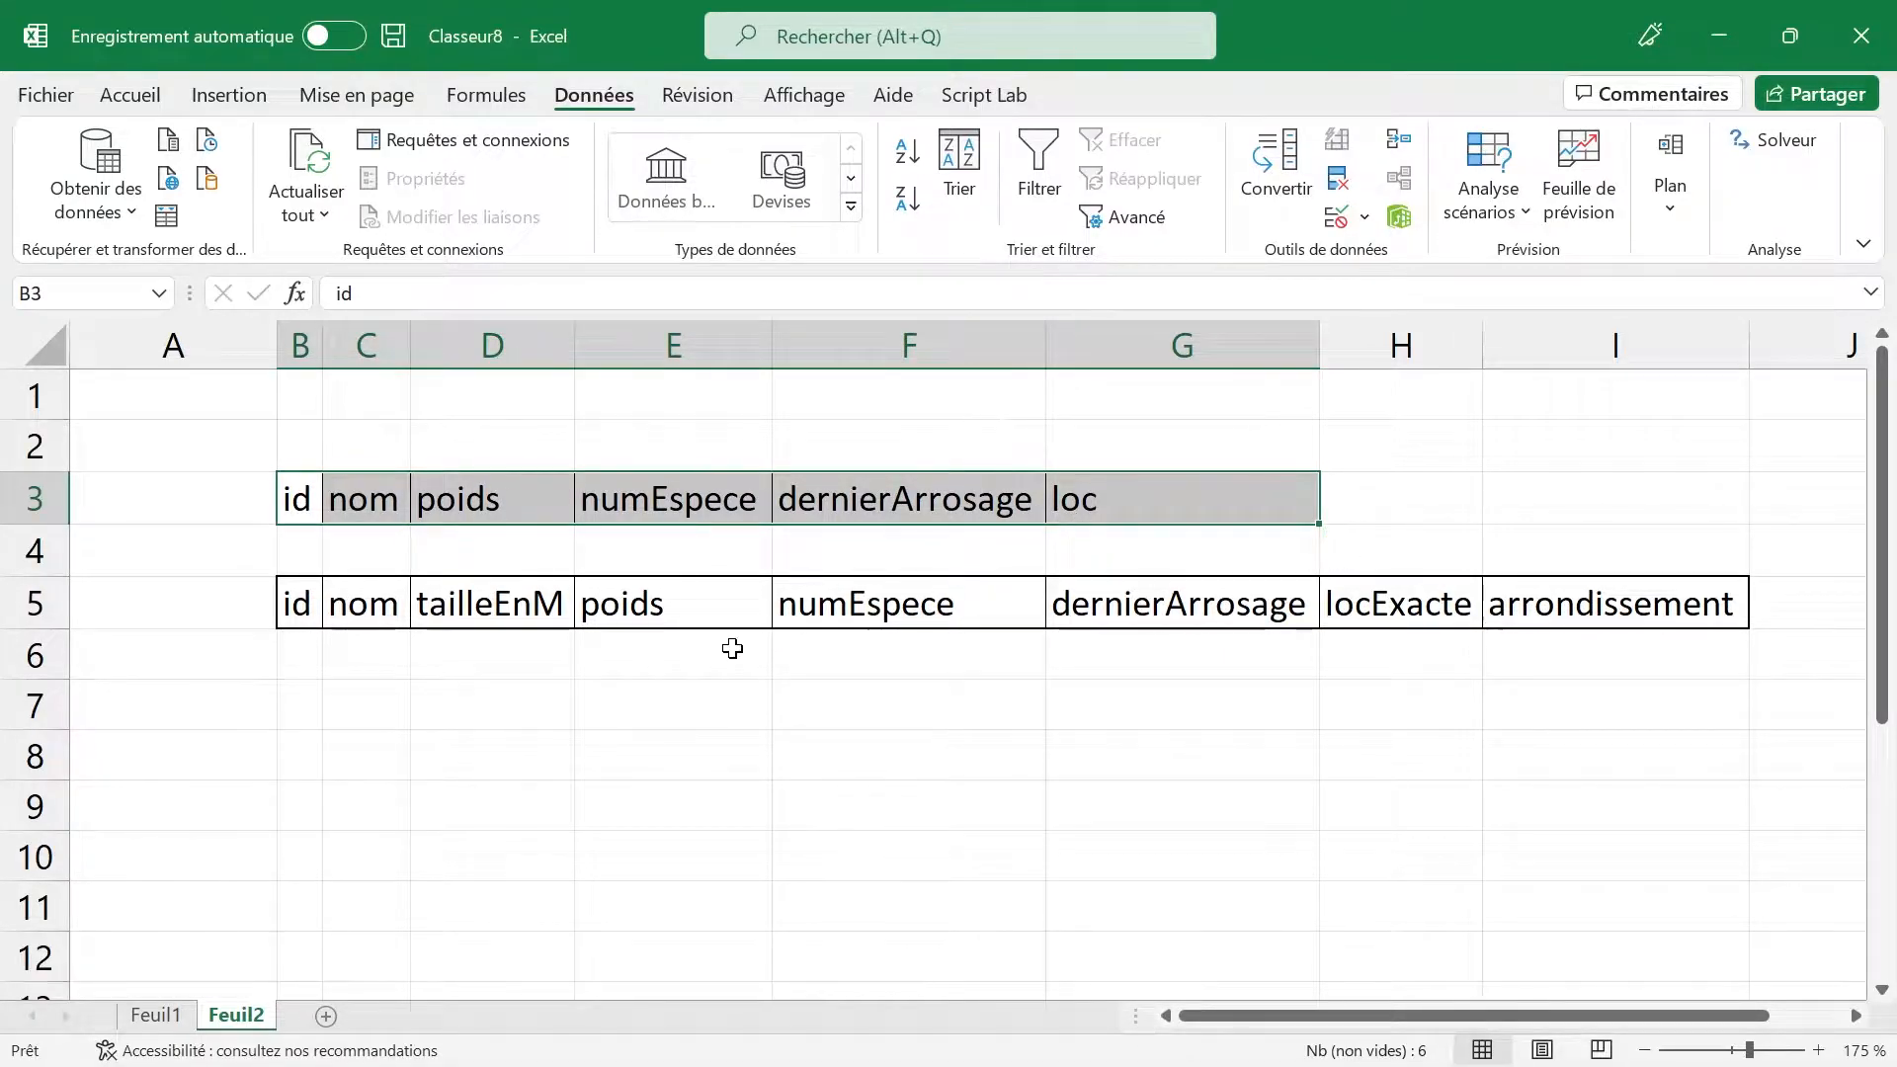
pyautogui.moveTo(1495, 597); pyautogui.dragTo(296, 601)
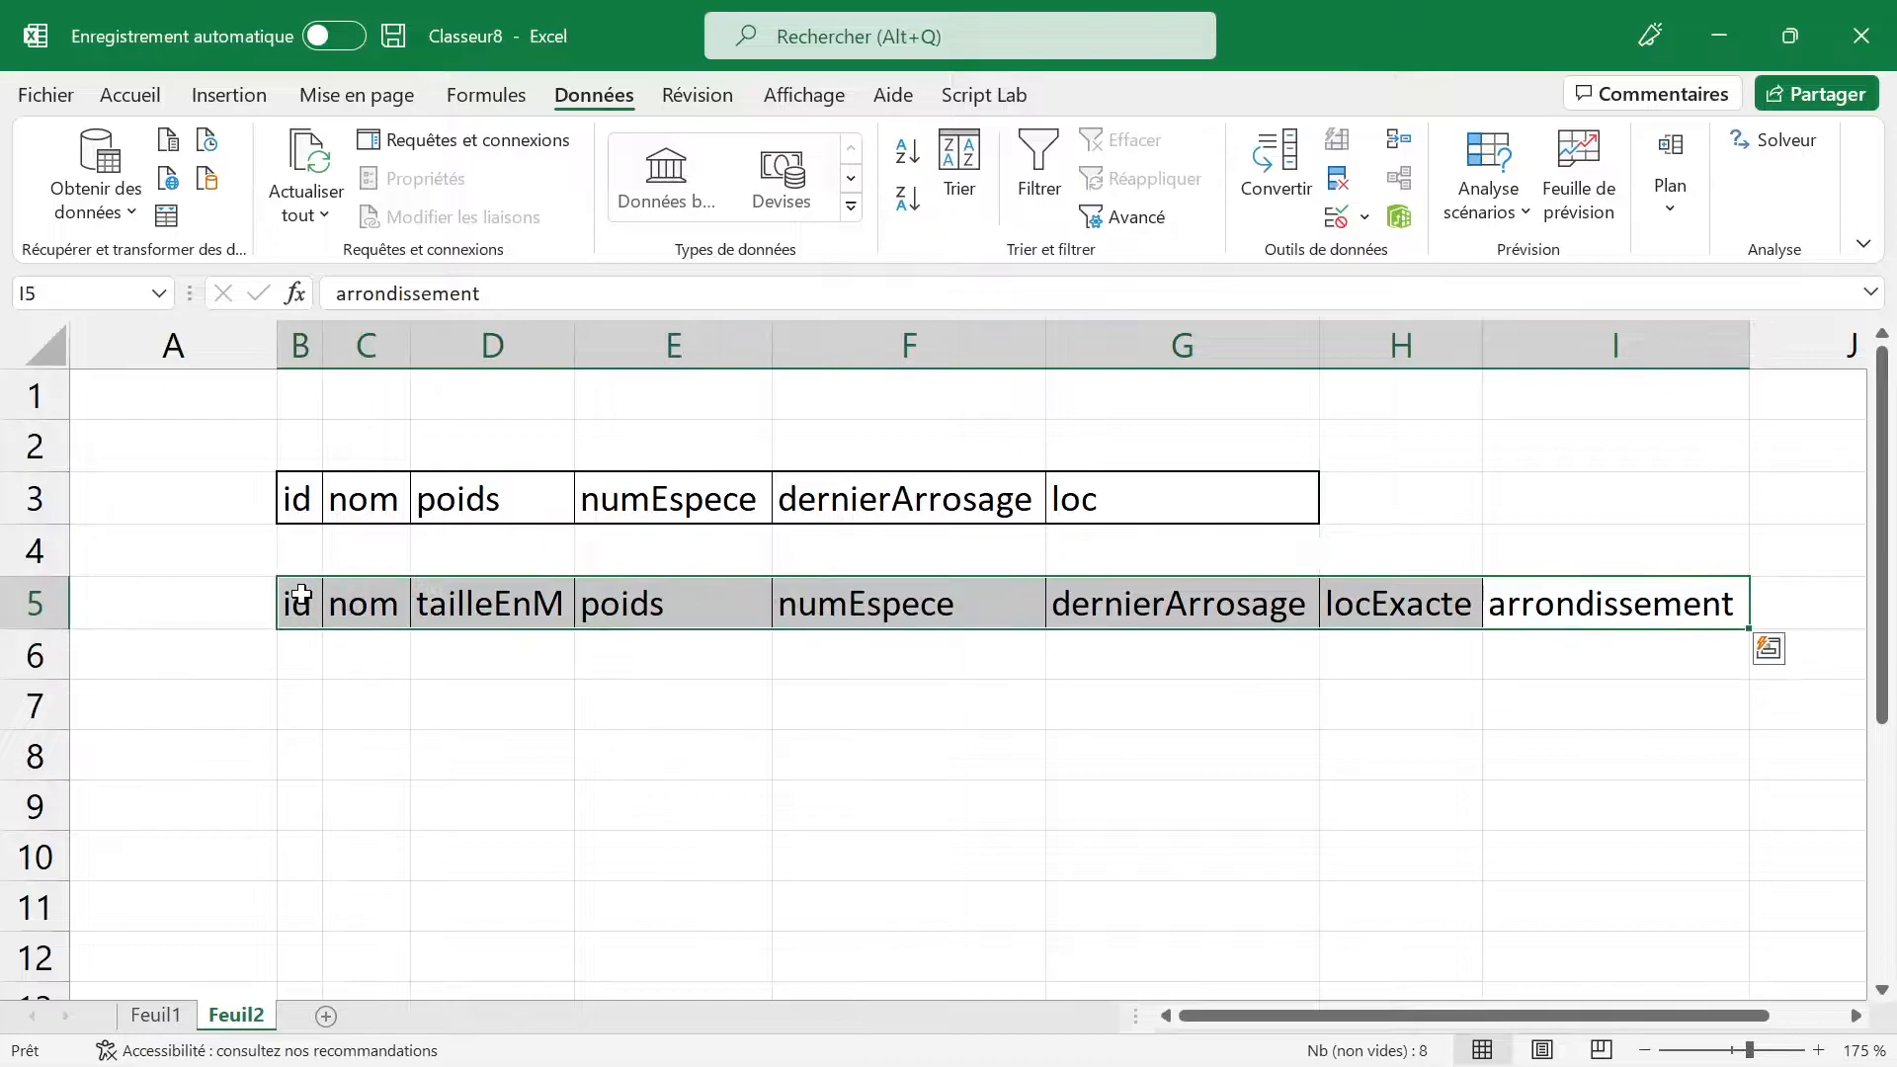
pyautogui.click(296, 602)
pyautogui.click(300, 484)
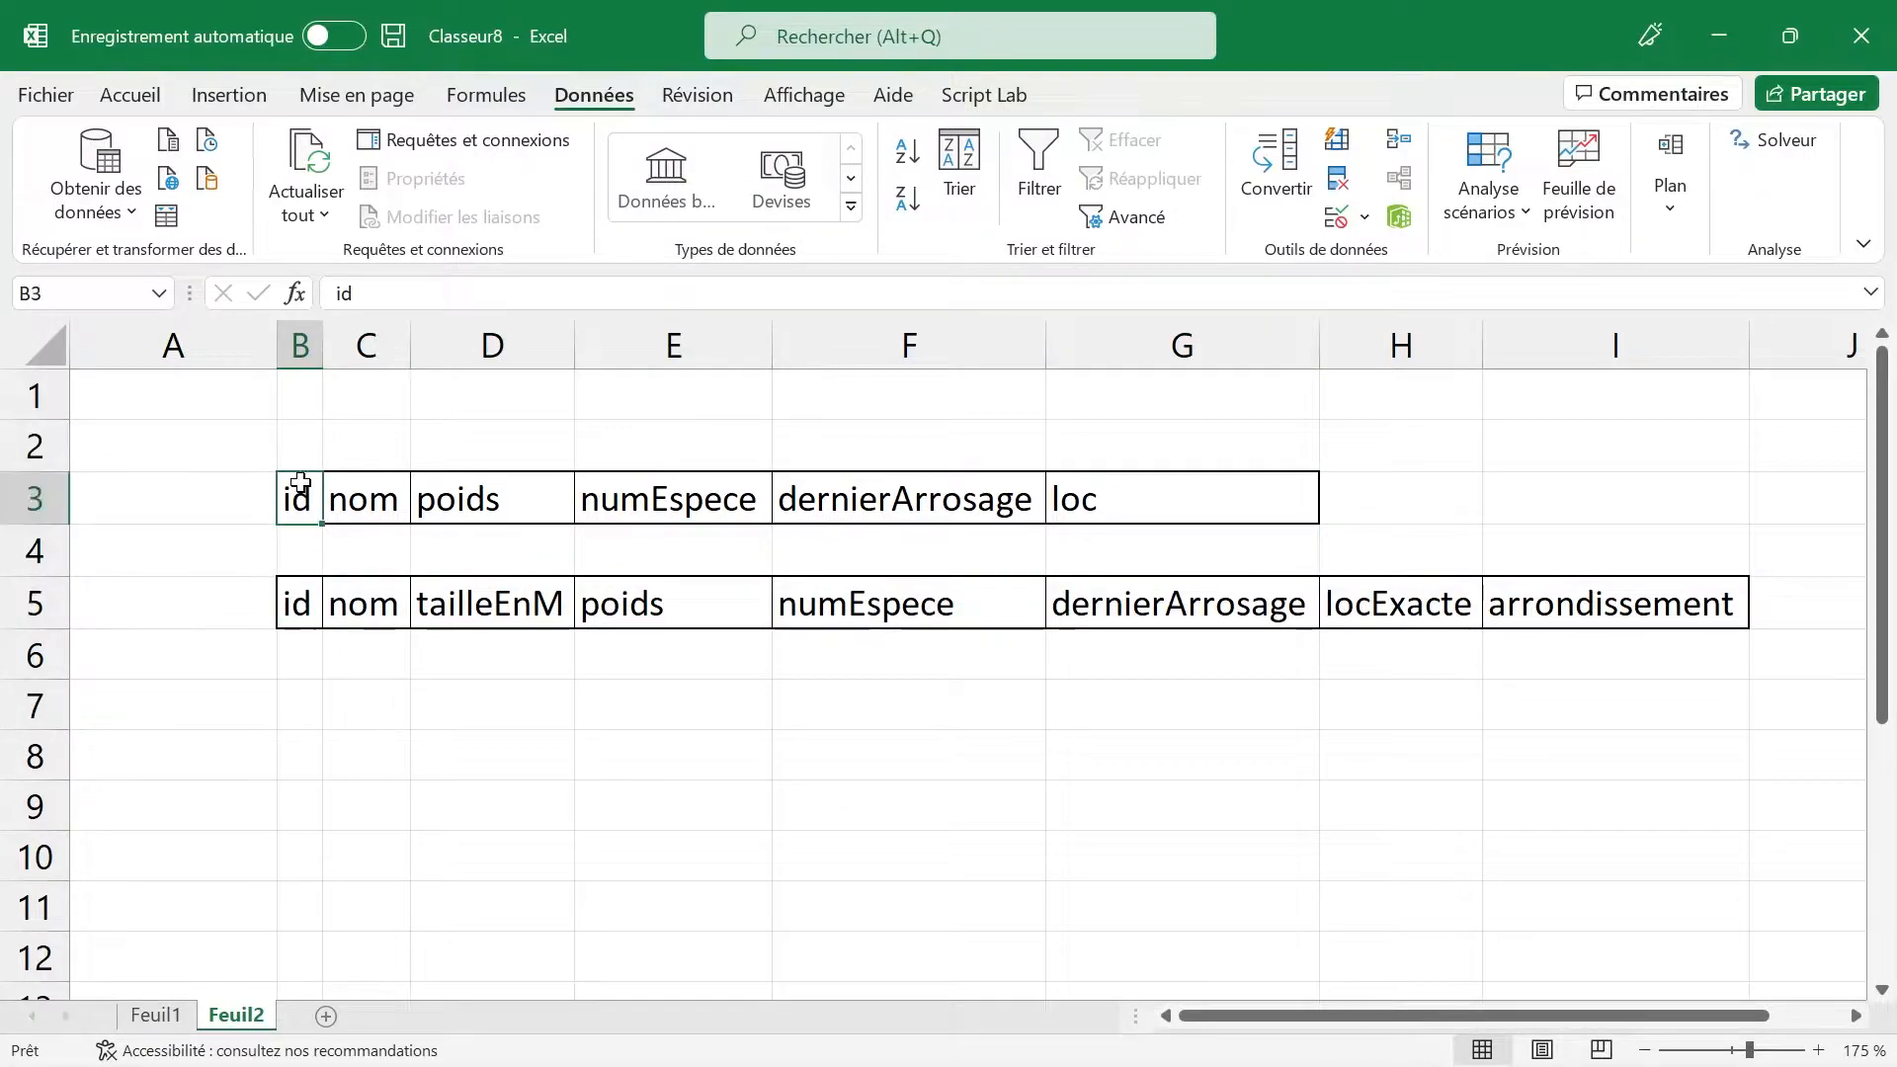
pyautogui.click(301, 596)
# Step: Compare the original nom and poids headings in row 3 with nom, tailleEnM and poids in row 5
pyautogui.click(394, 495)
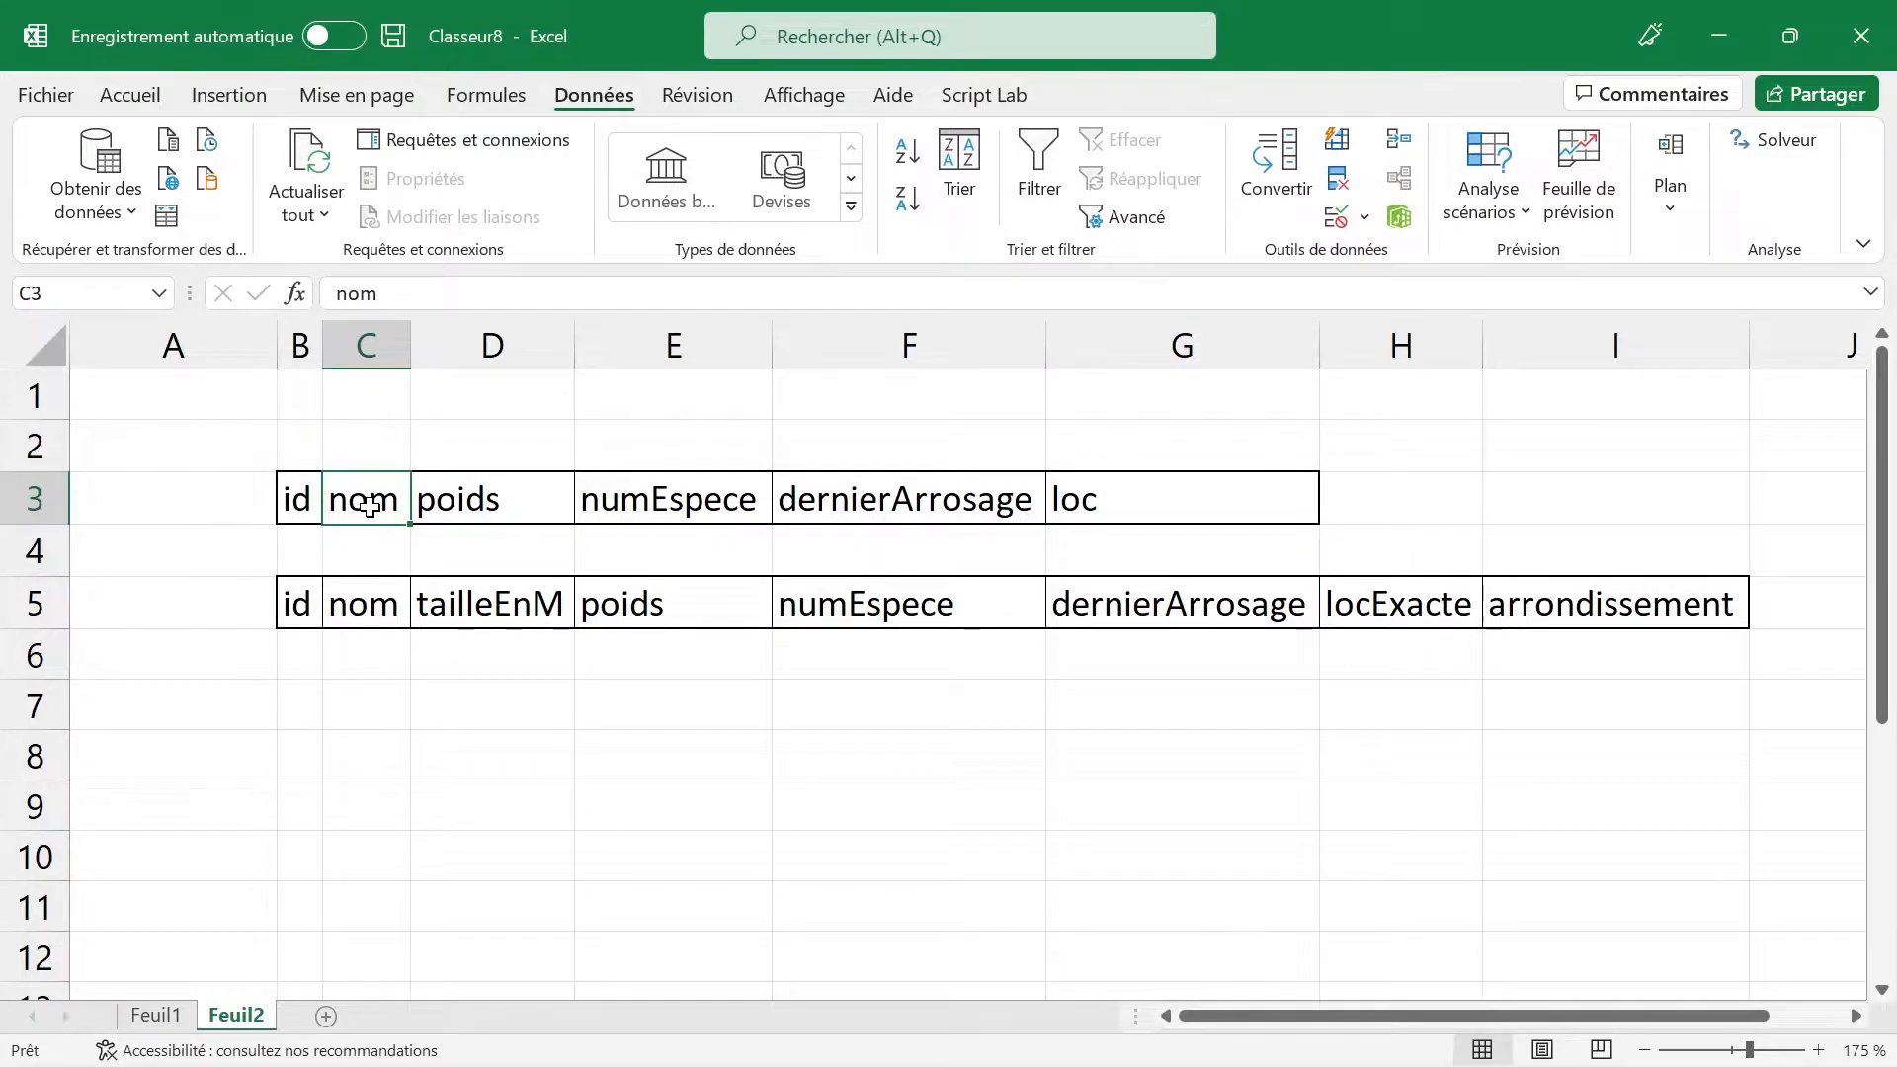
pyautogui.click(382, 609)
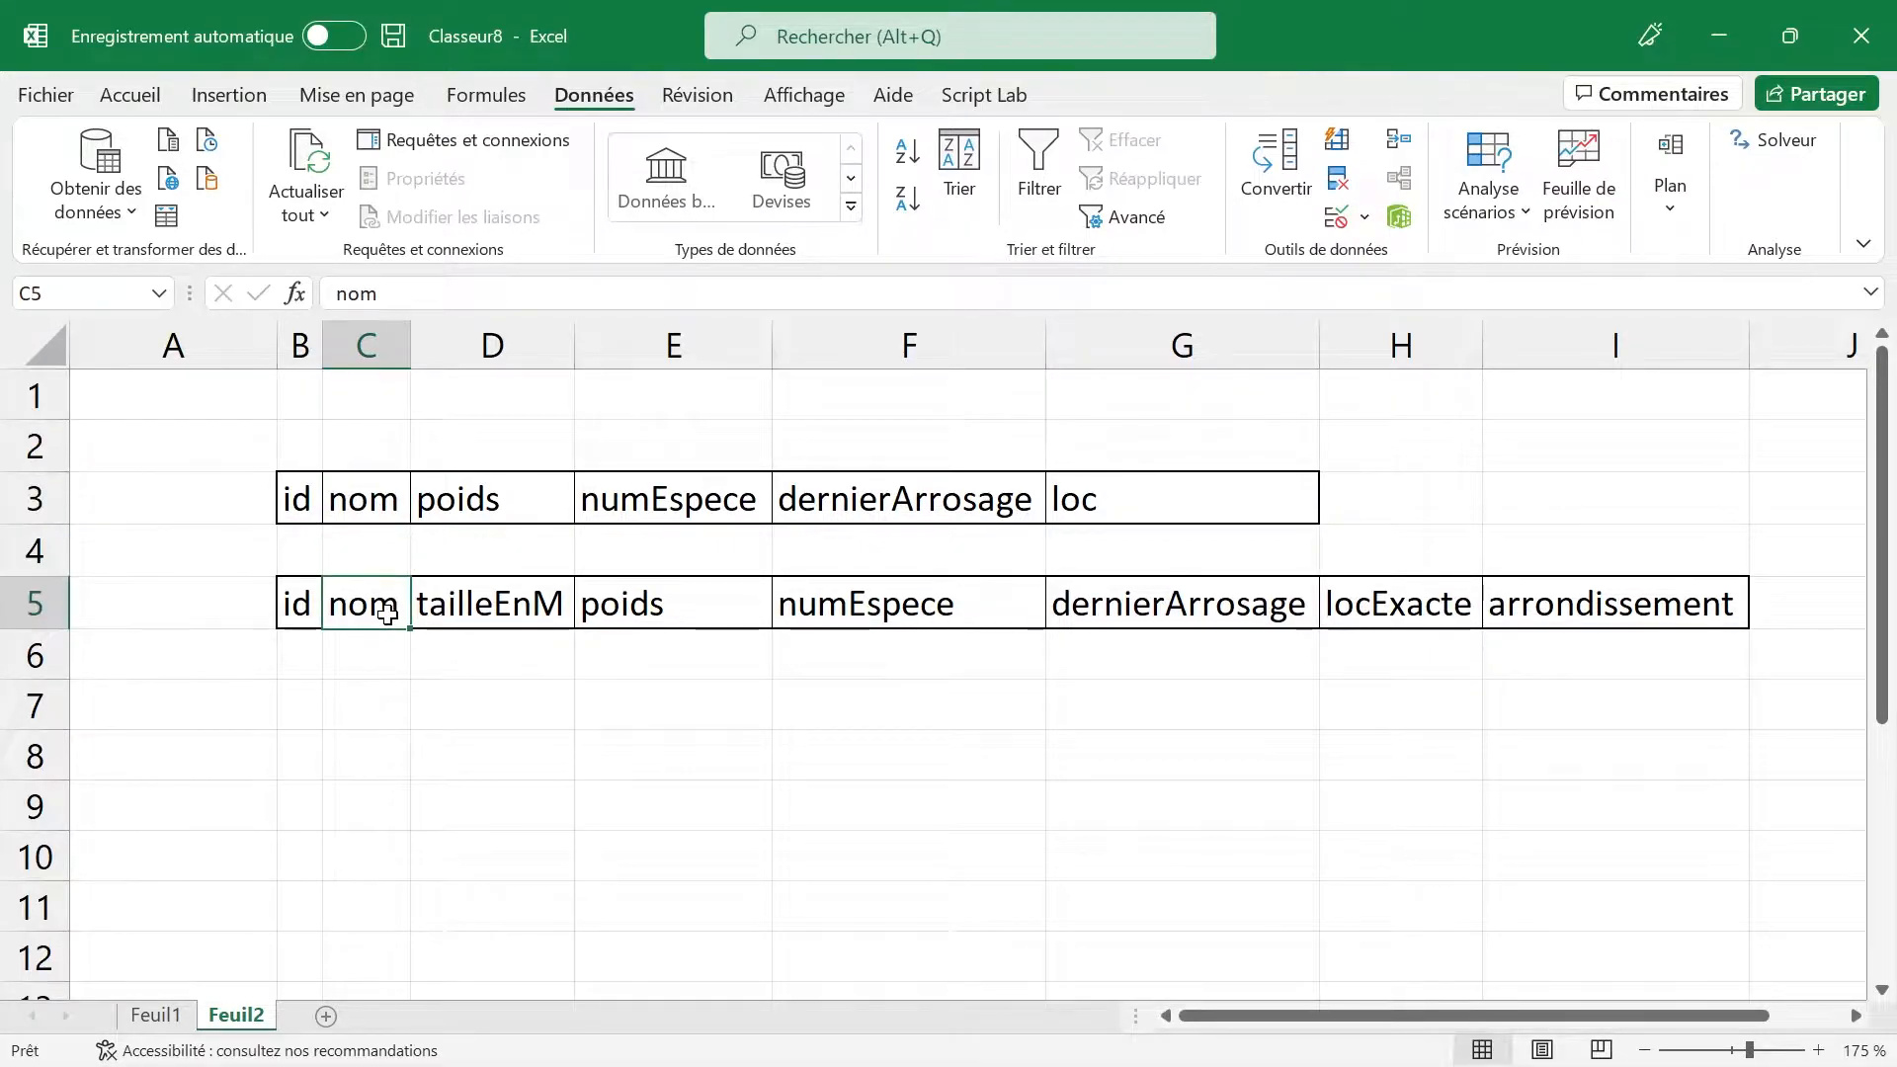
pyautogui.click(505, 599)
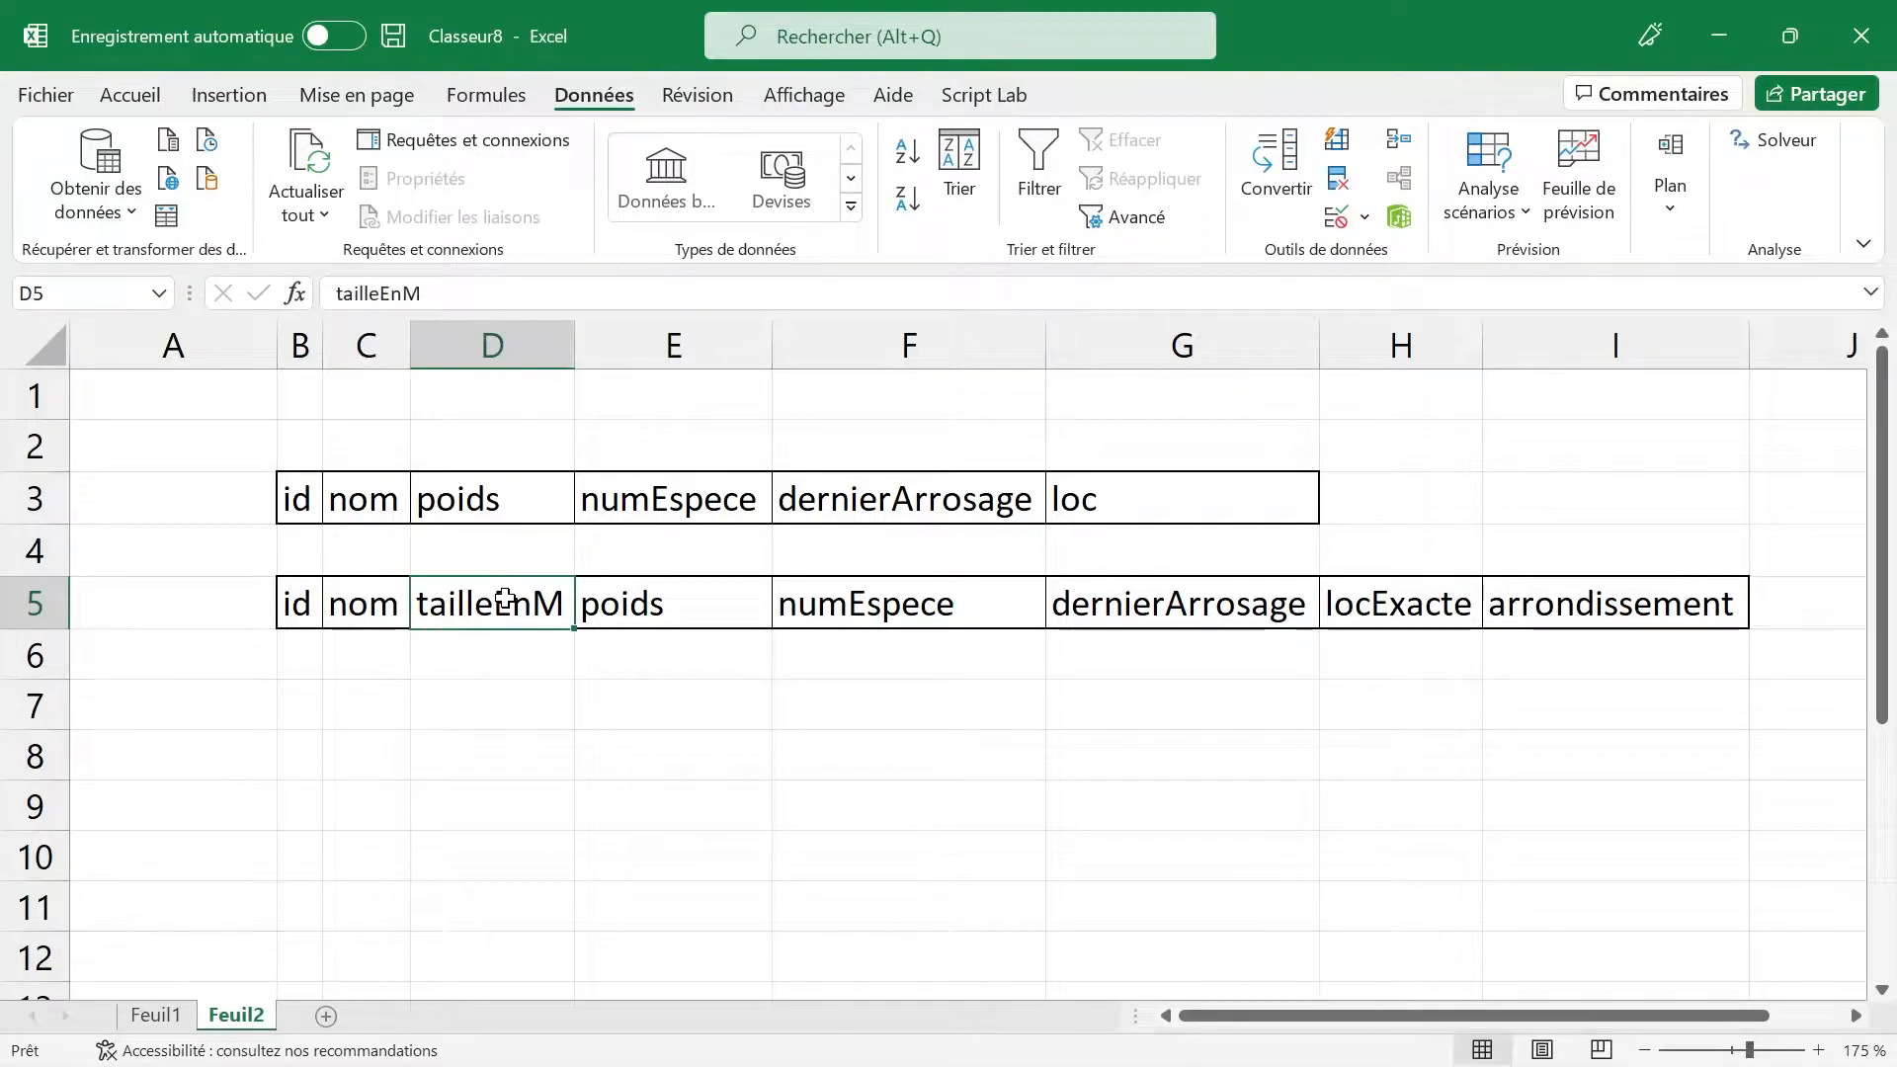
pyautogui.click(516, 499)
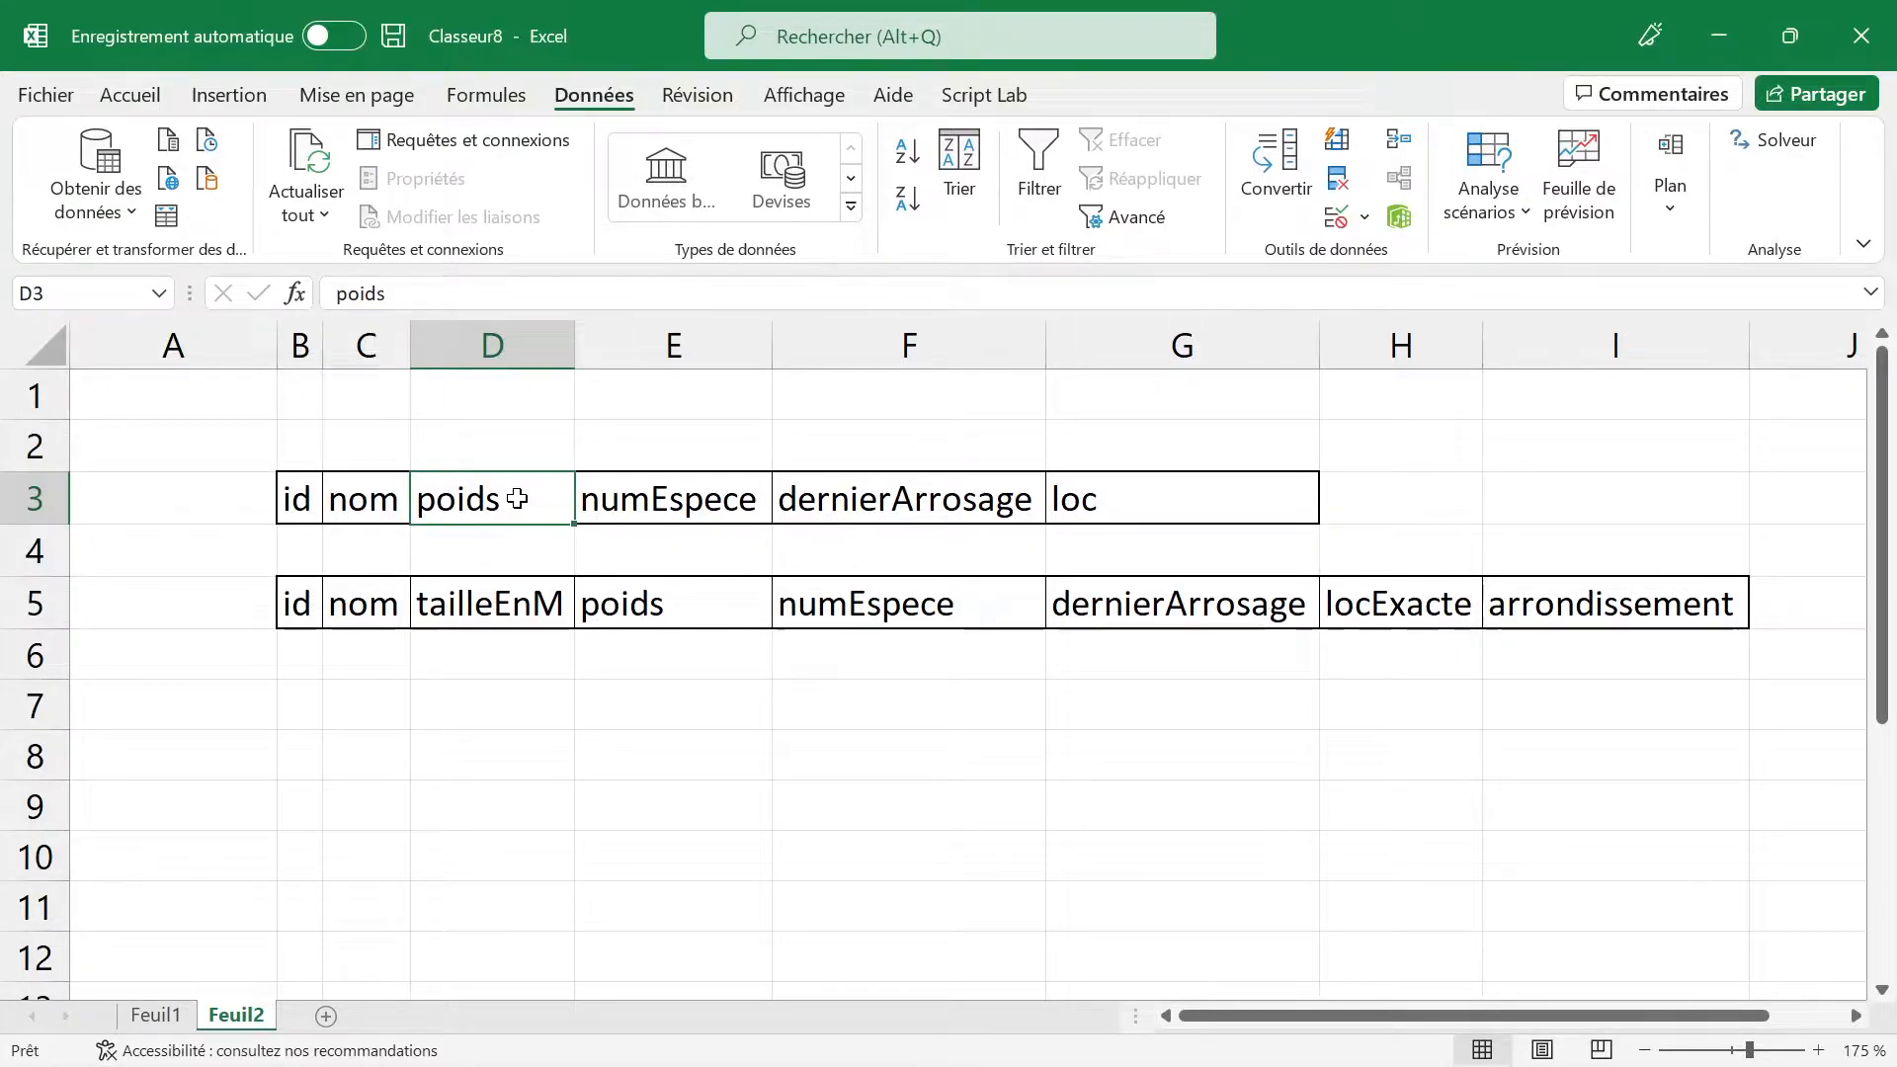
pyautogui.click(660, 620)
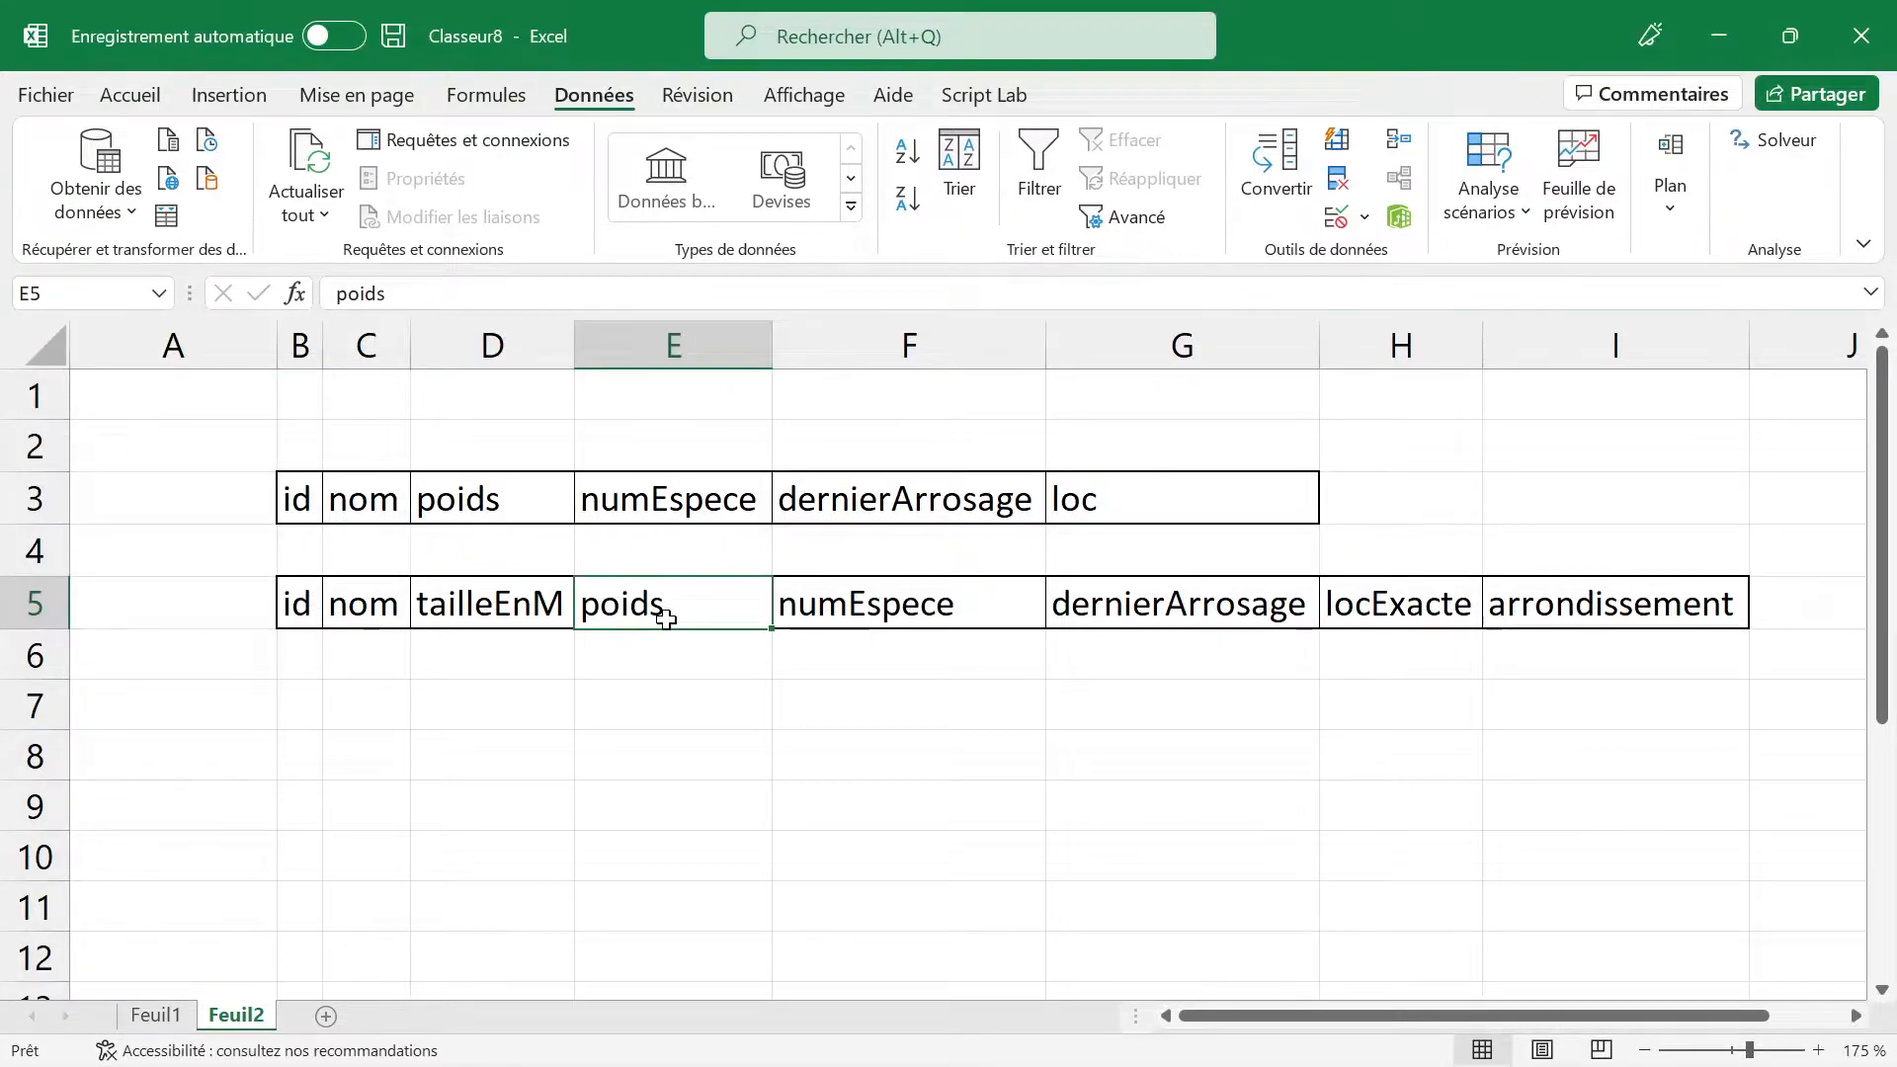
# Step: Check the numEspece heading in row 3 of Feuil2 against the Feuil1 entries and its counterpart in row 5
pyautogui.click(732, 504)
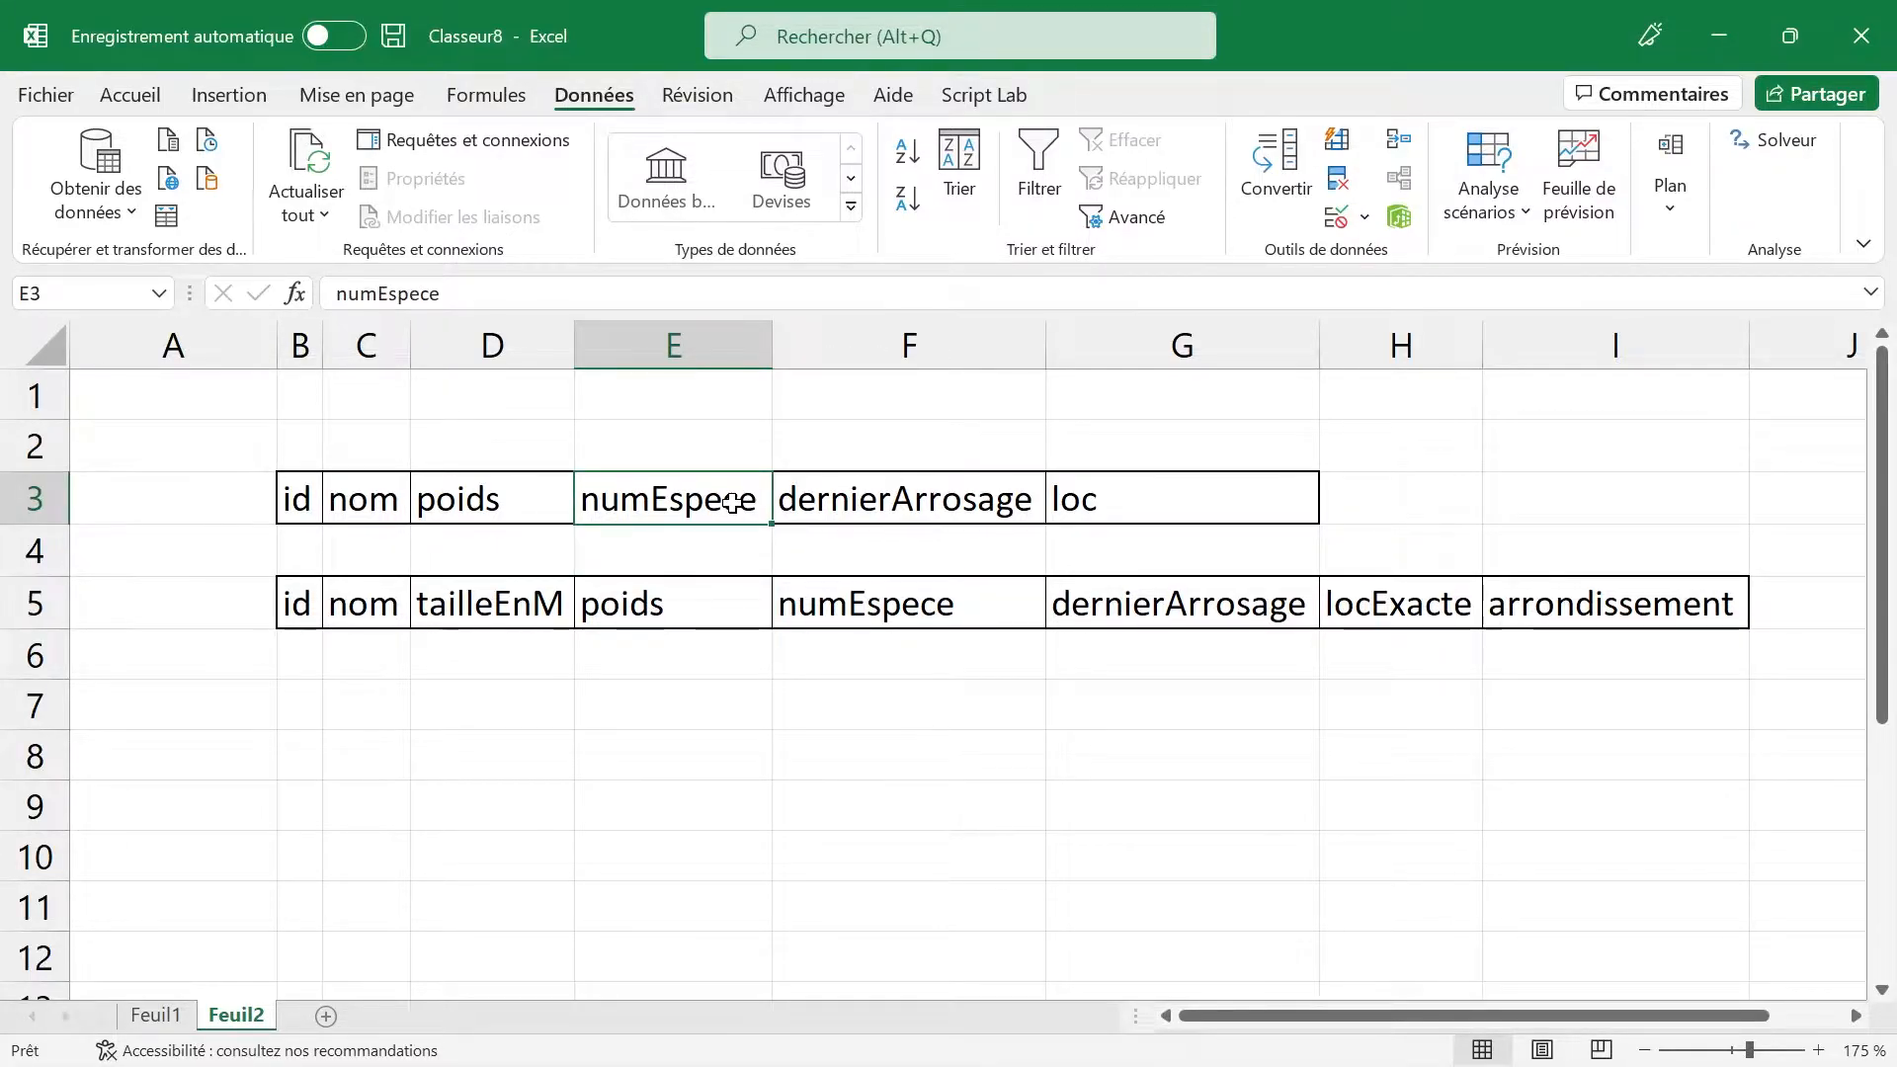
pyautogui.click(148, 1018)
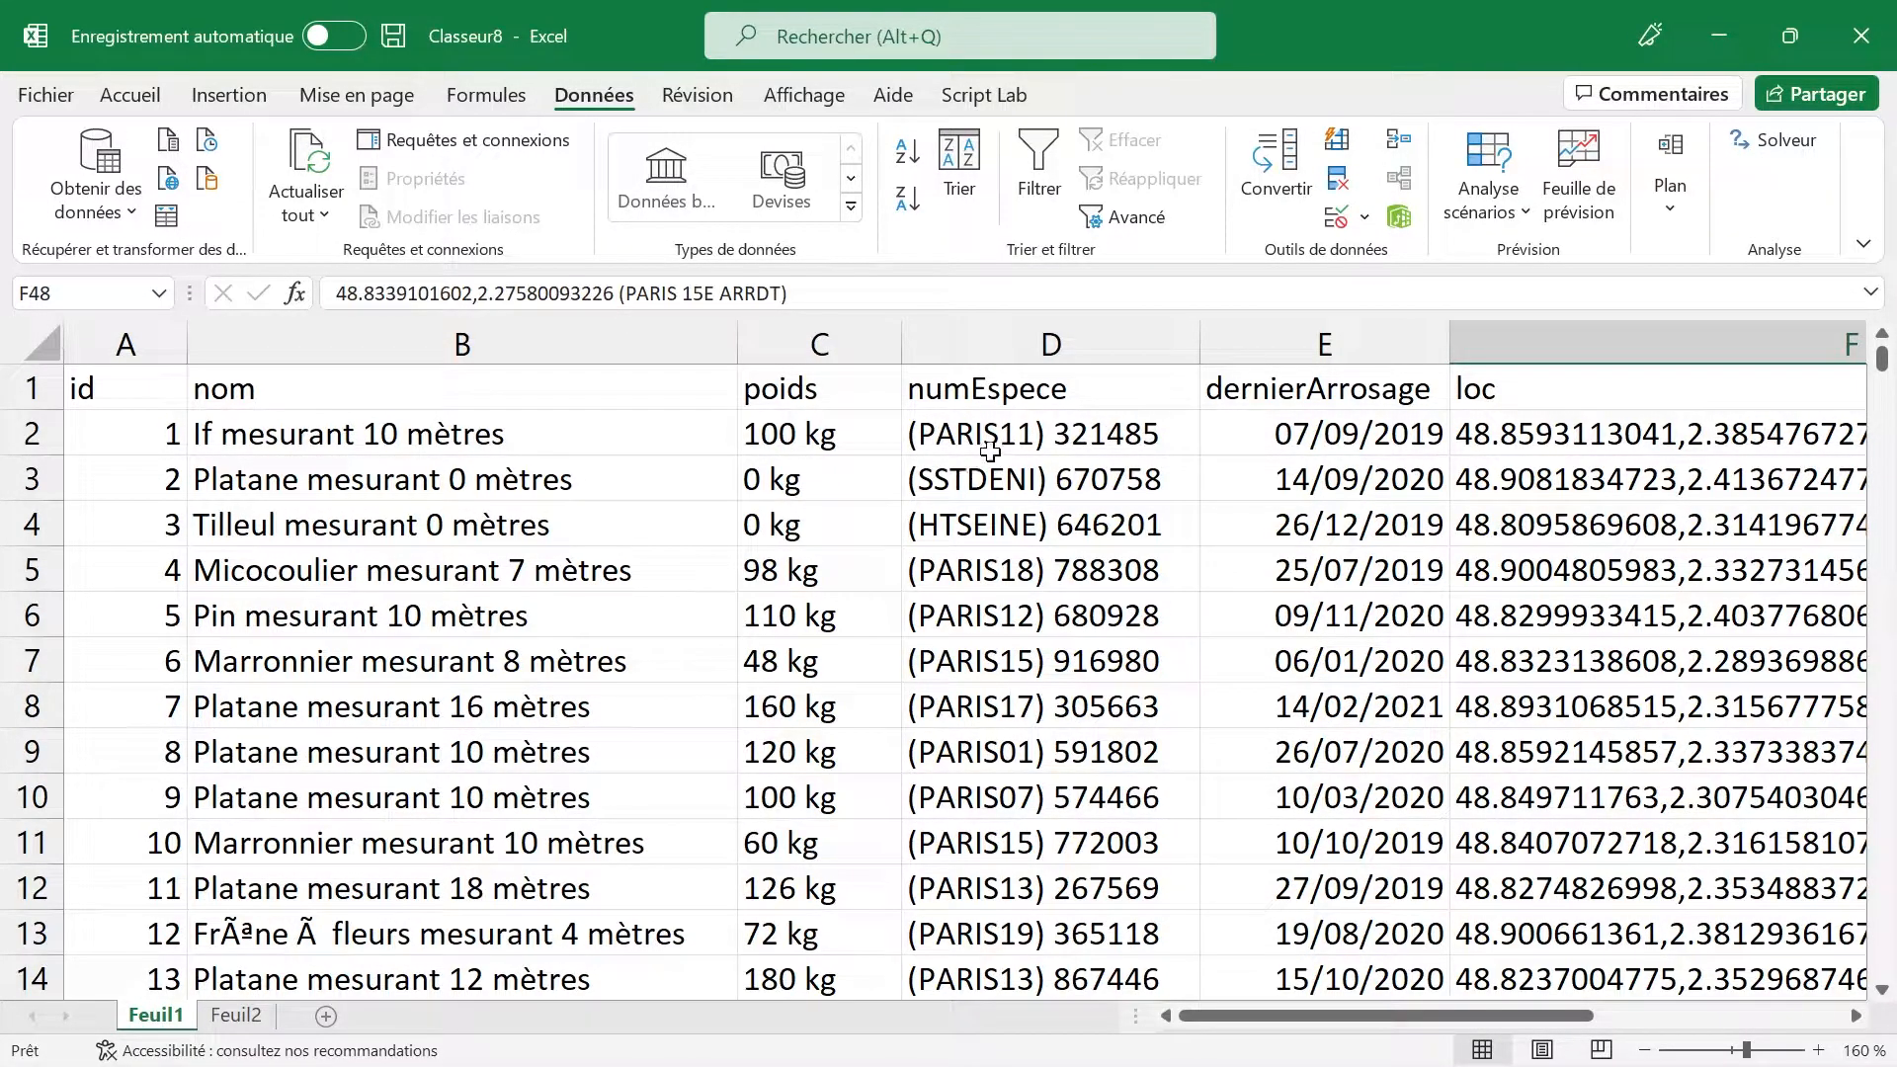
pyautogui.hscroll(3, 991, 449)
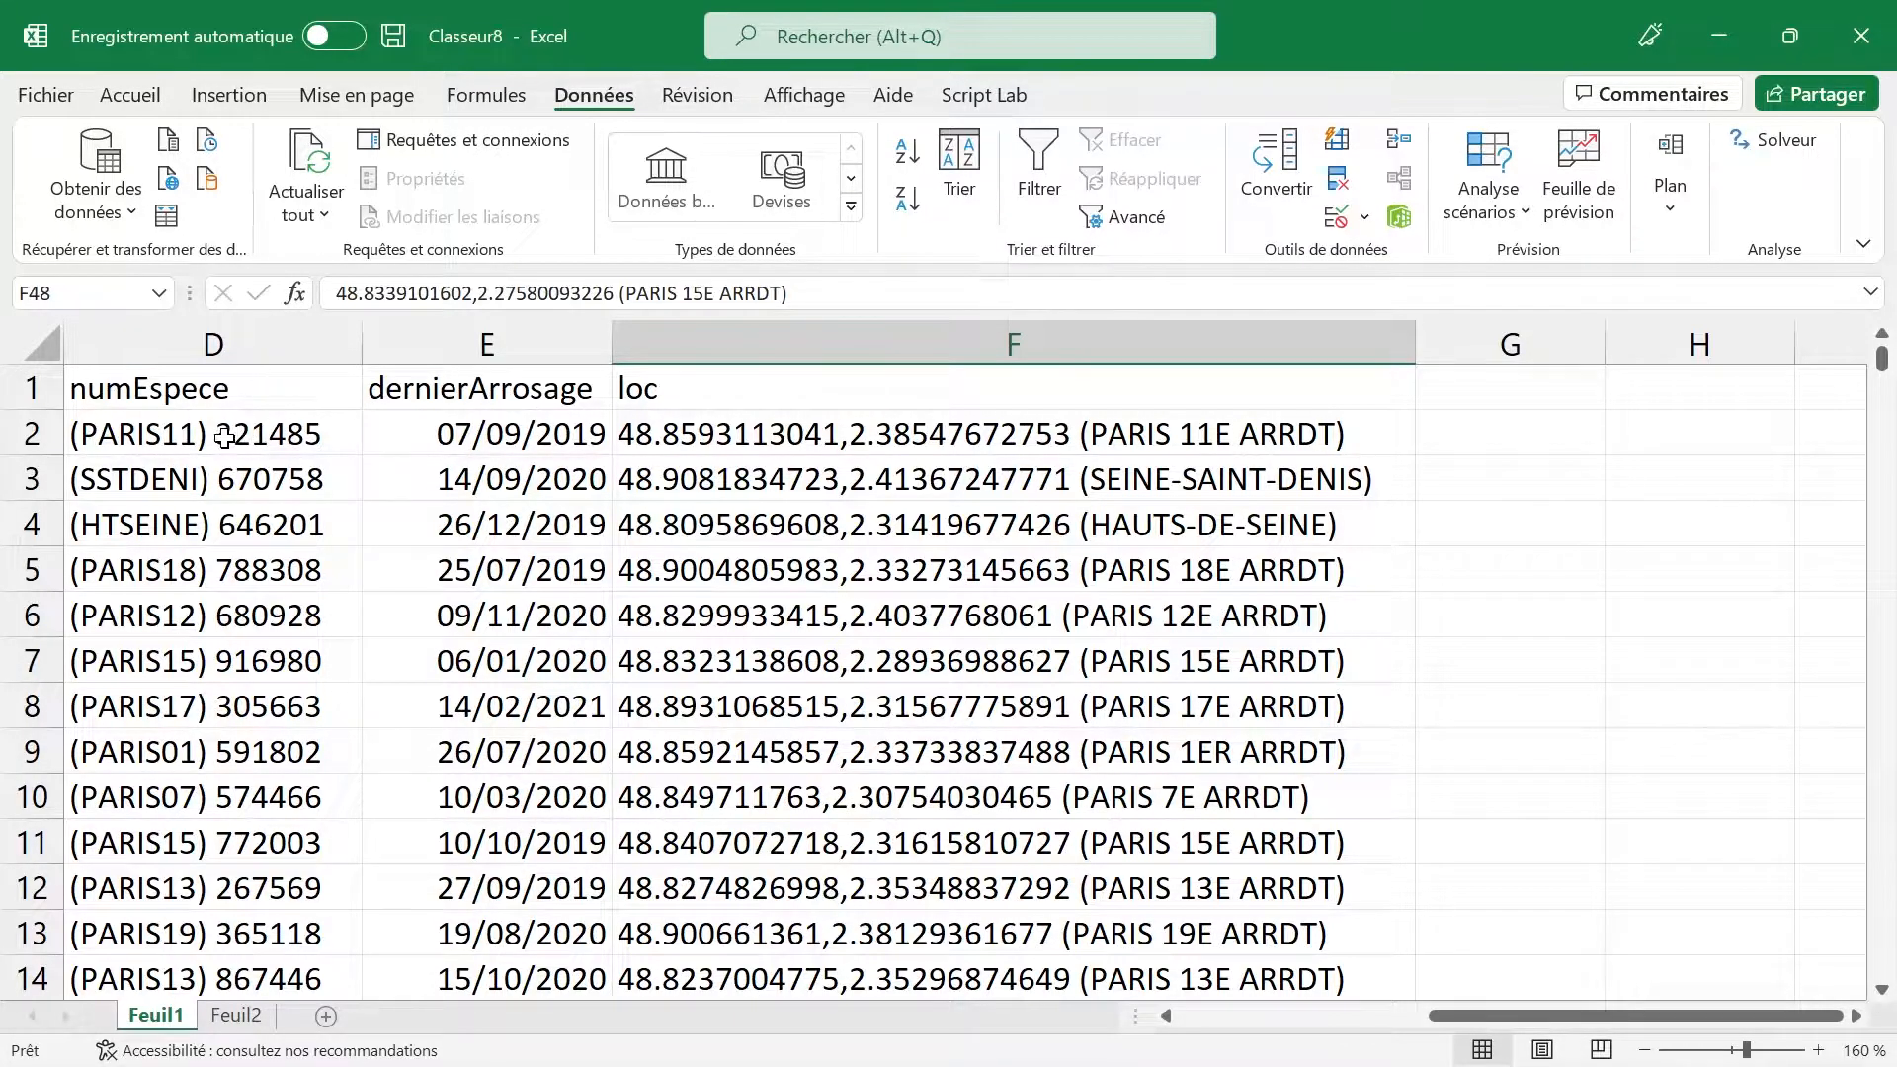
pyautogui.click(236, 1016)
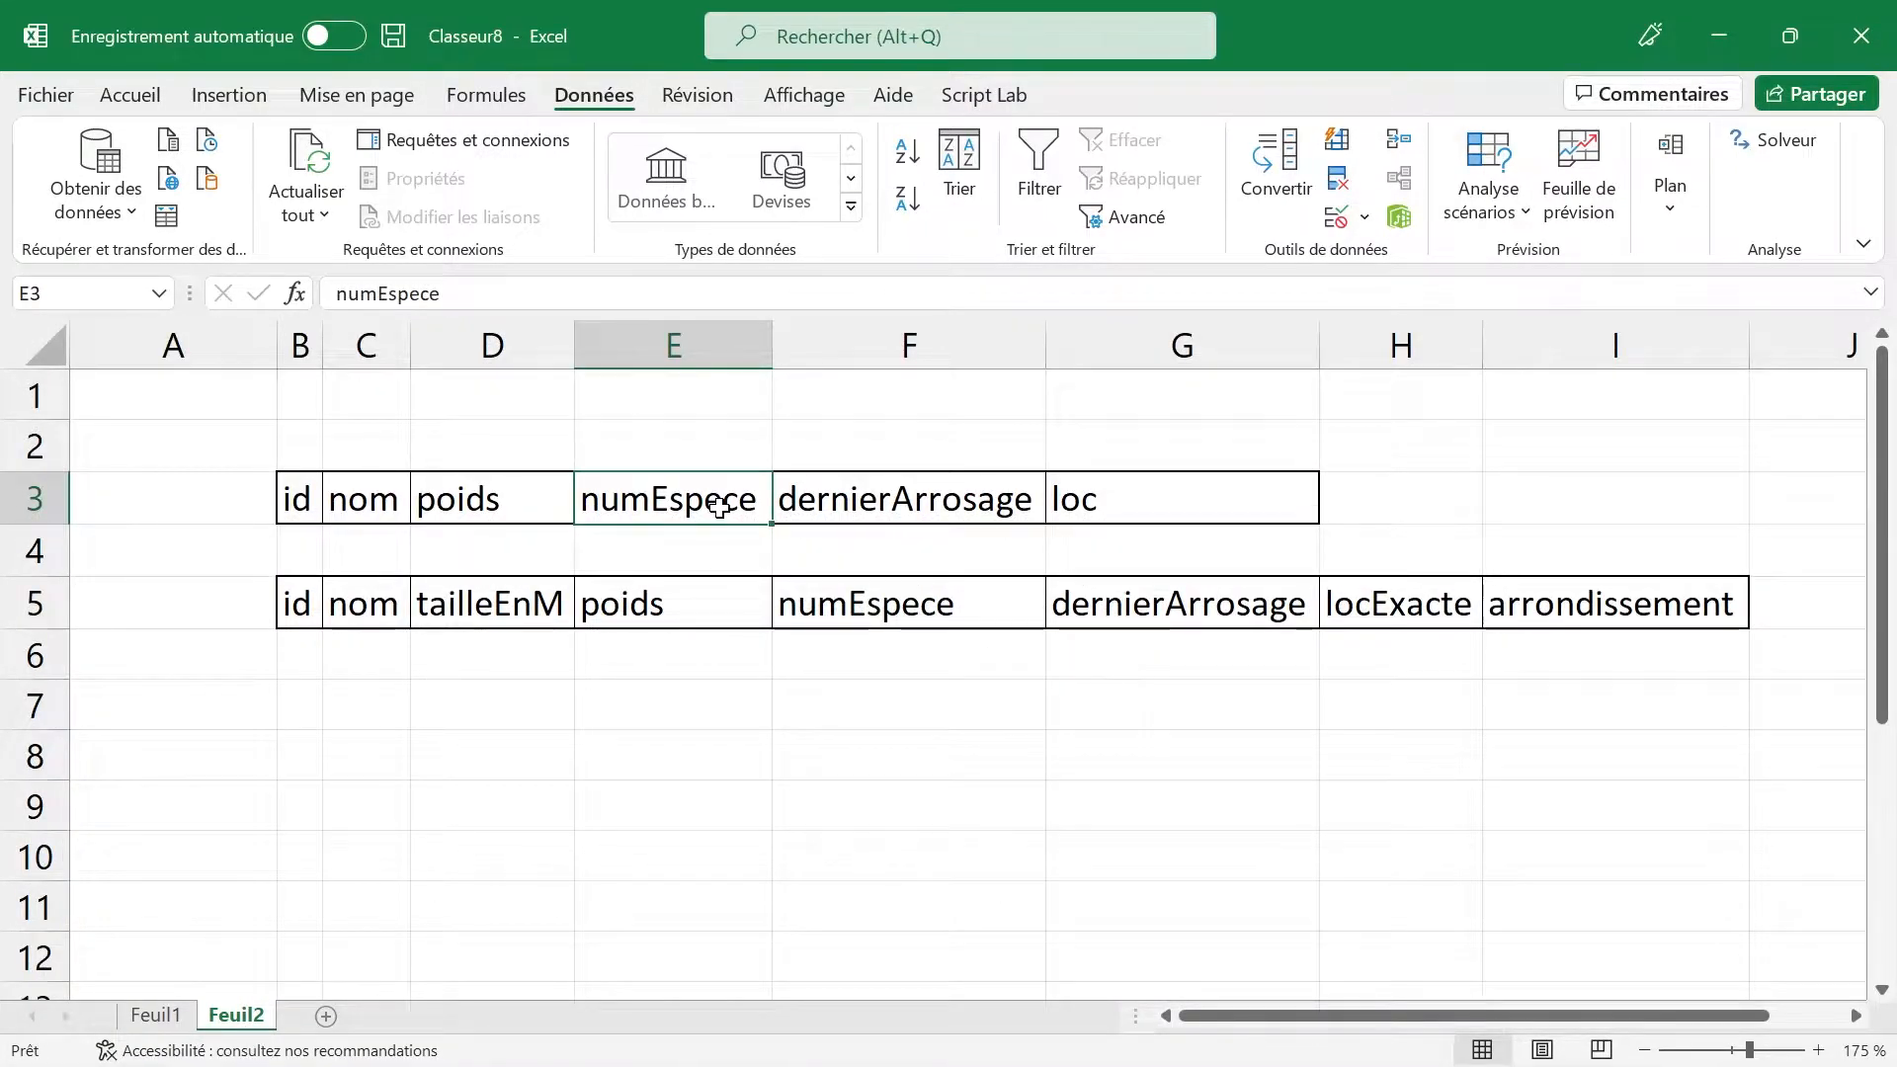
pyautogui.click(869, 605)
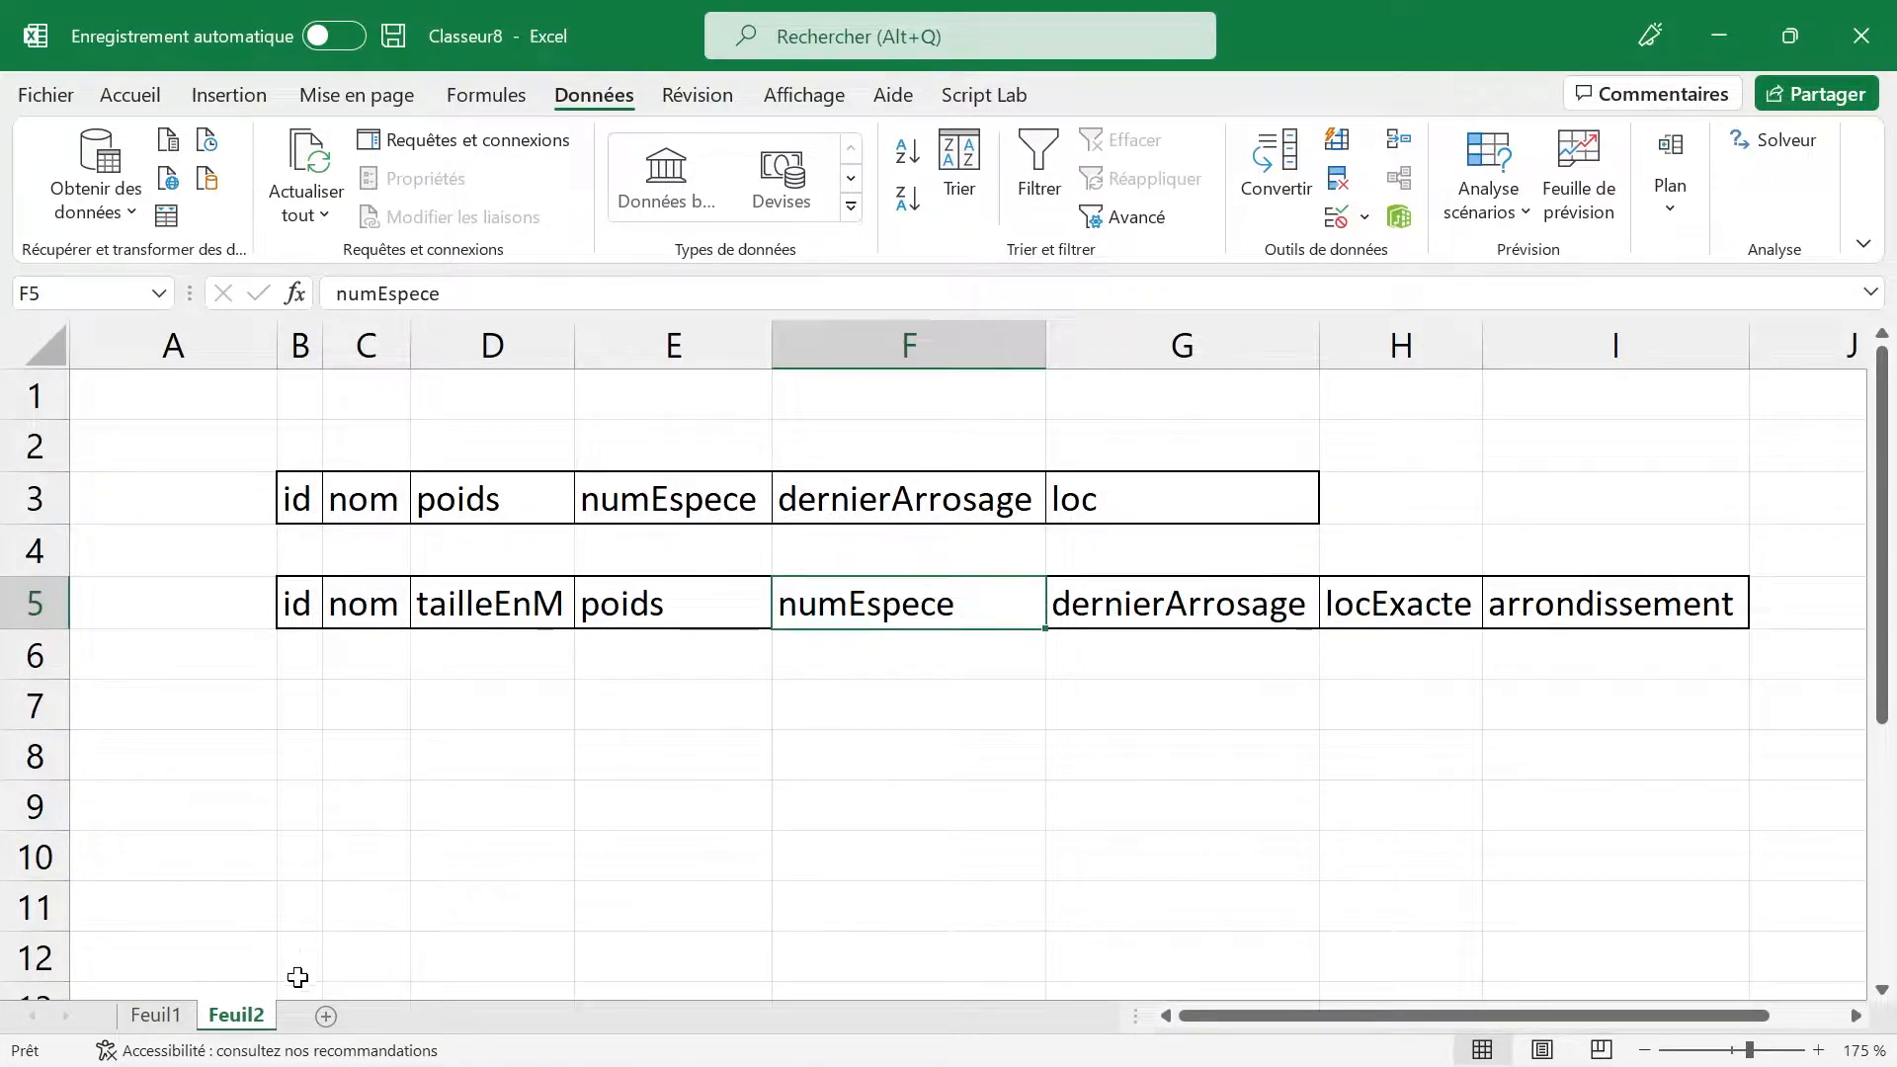
# Step: Check the first dernierArrosage date on Feuil1 and the matching target heading in G5 on Feuil2
pyautogui.click(156, 1016)
pyautogui.click(530, 415)
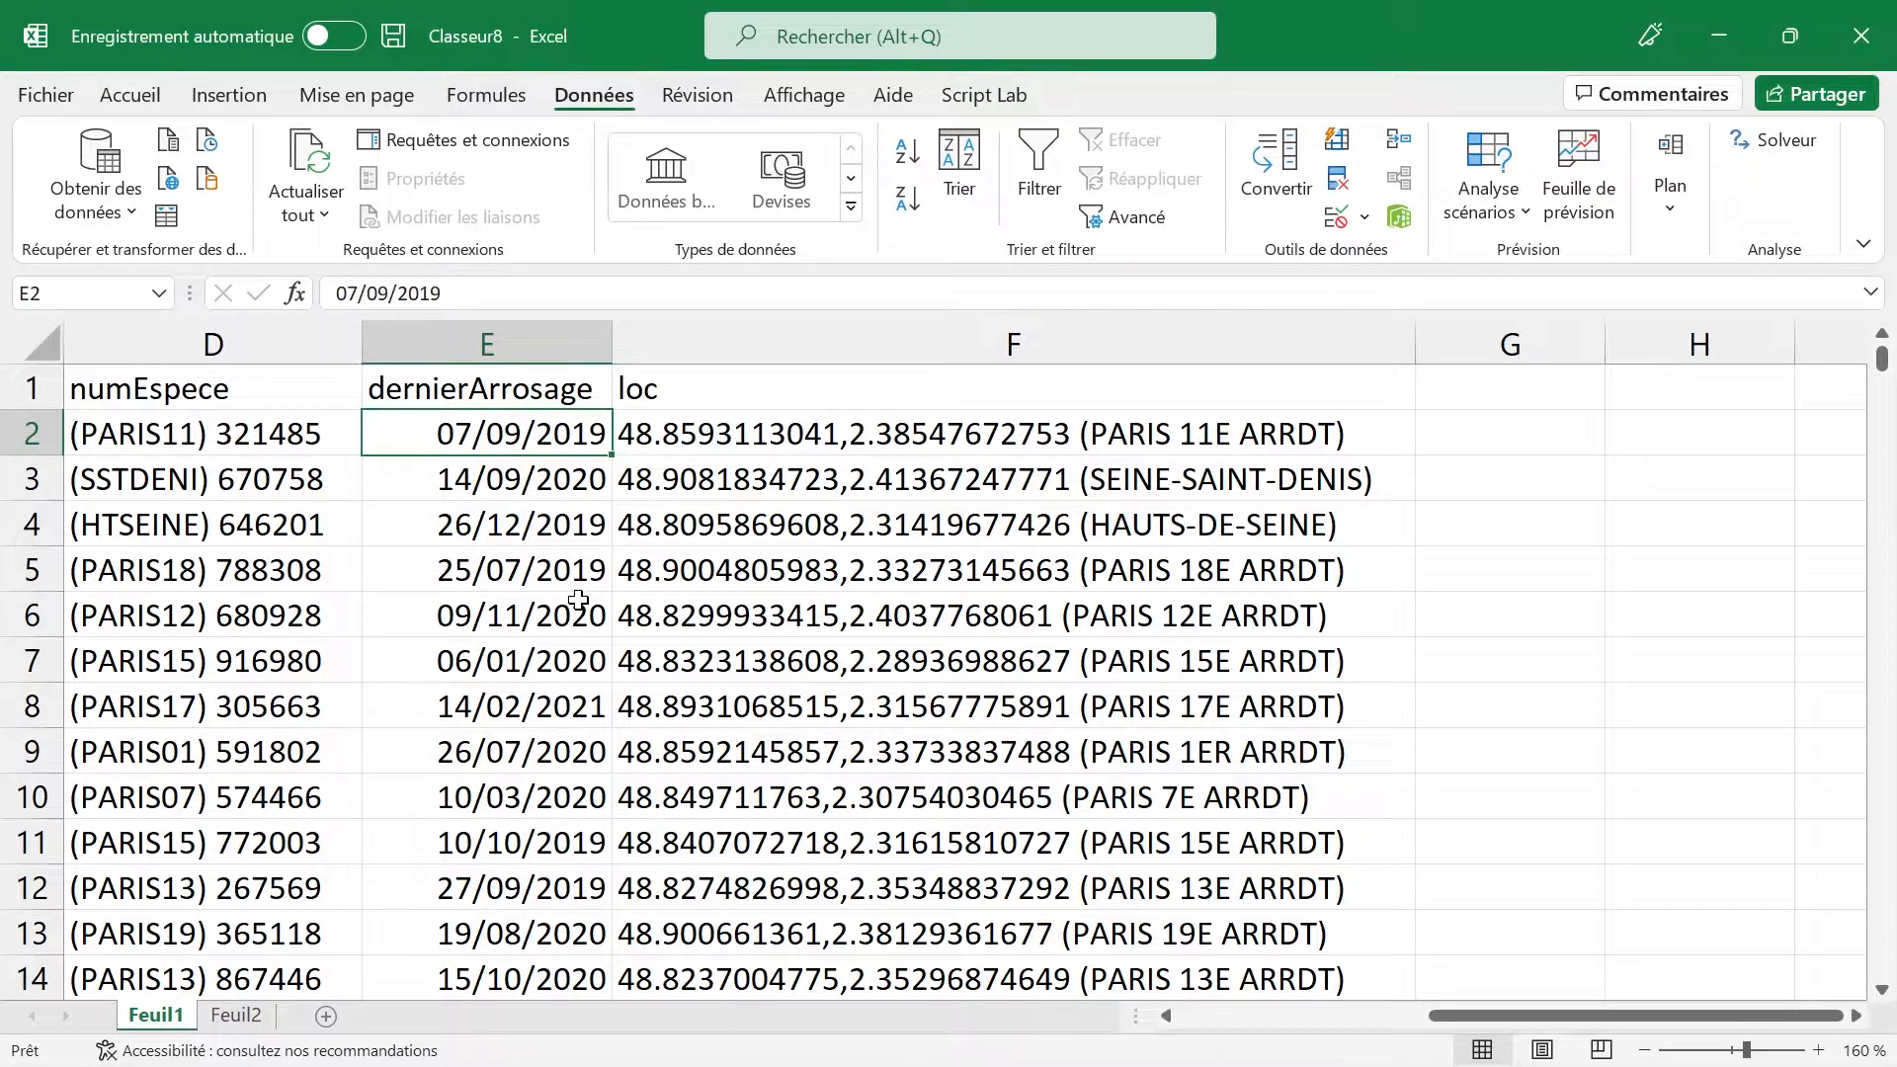
pyautogui.click(236, 1015)
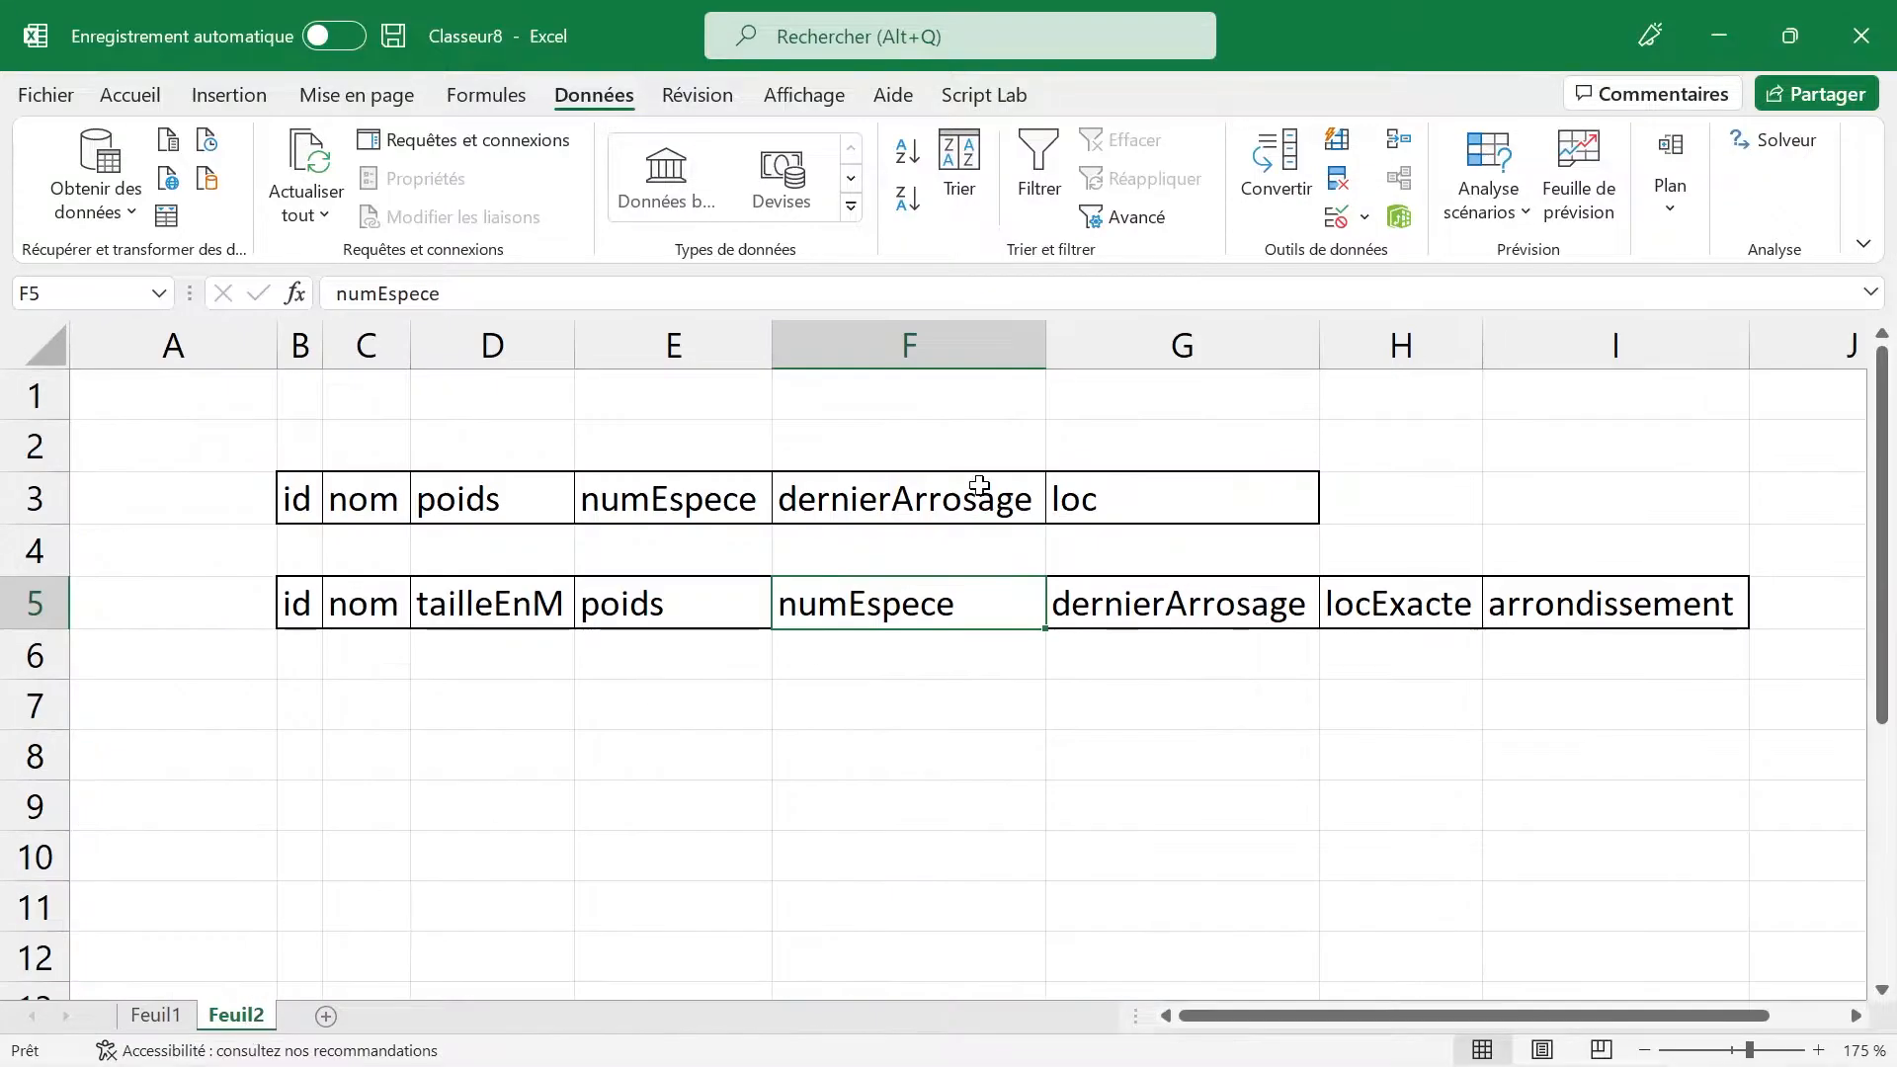
pyautogui.click(1172, 600)
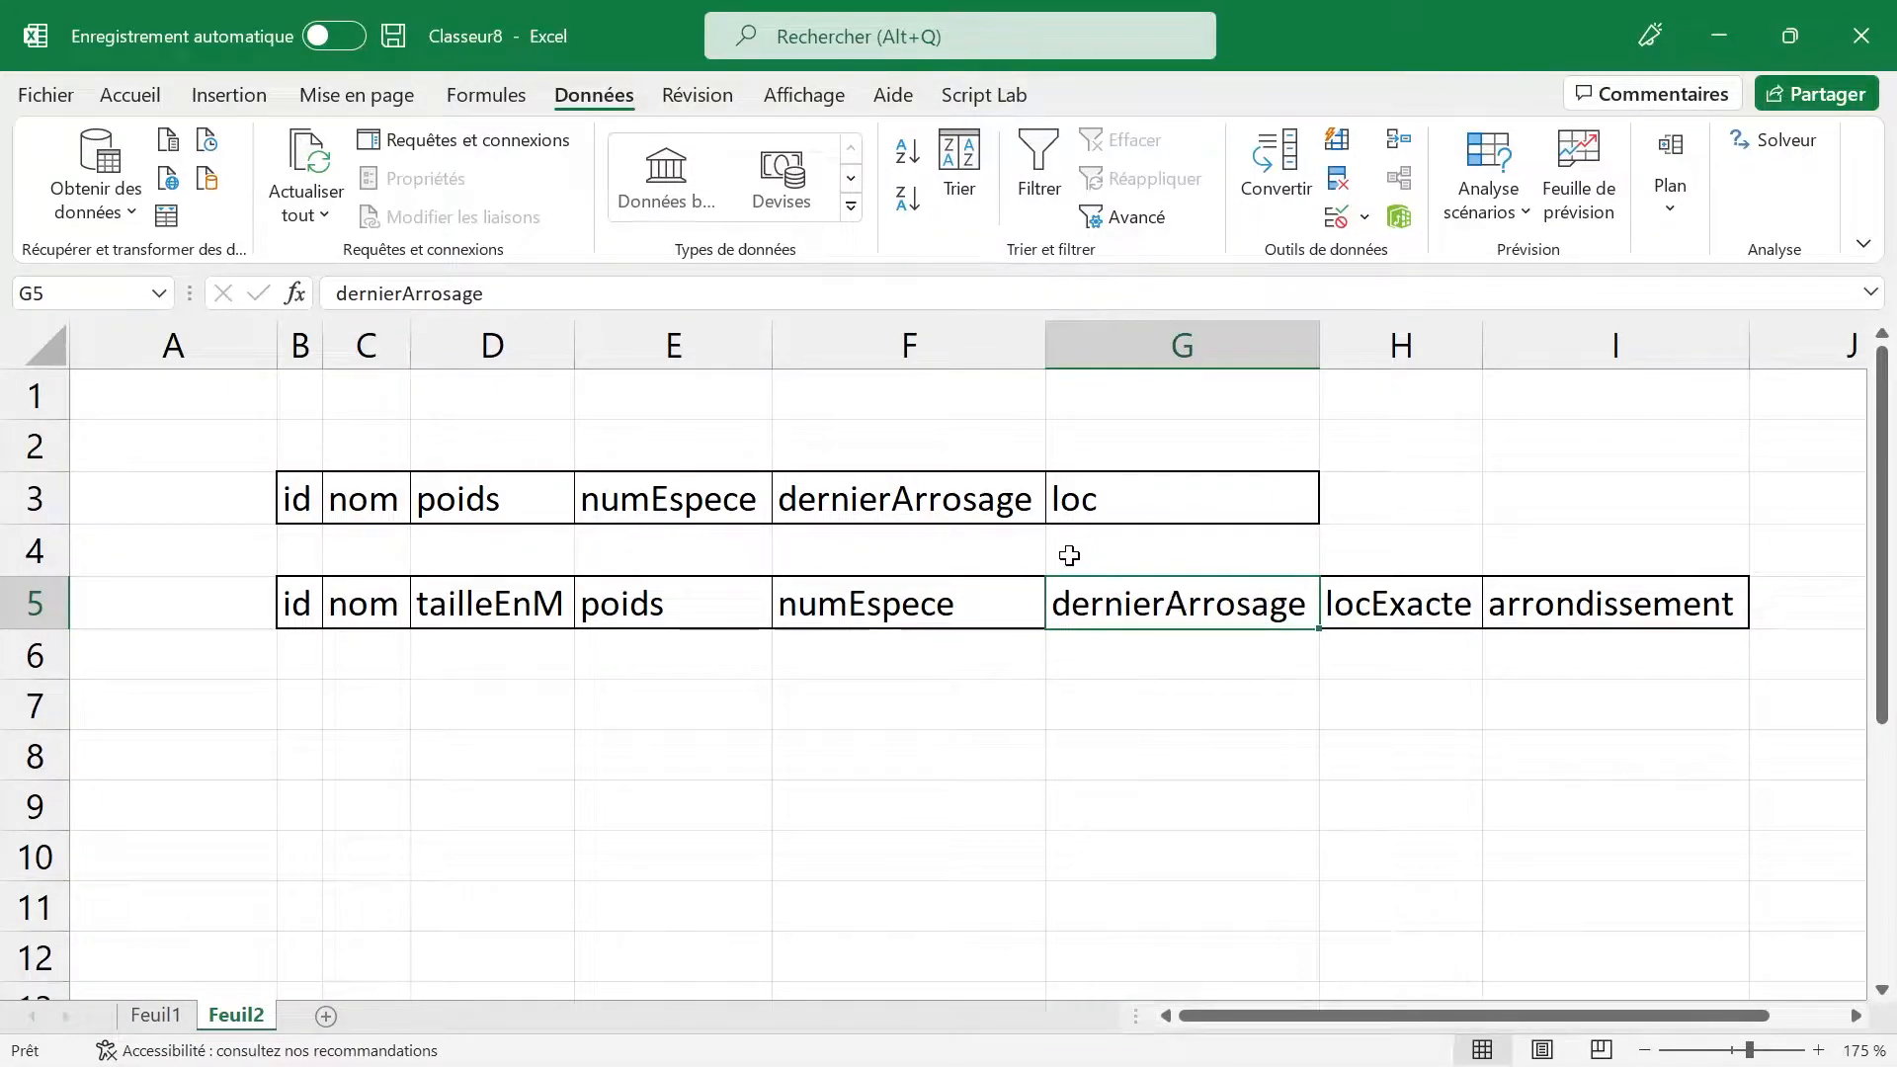
# Step: Check the original loc heading in G3 on Feuil2 against the coordinates and district names in Feuil1's loc column
pyautogui.click(1136, 499)
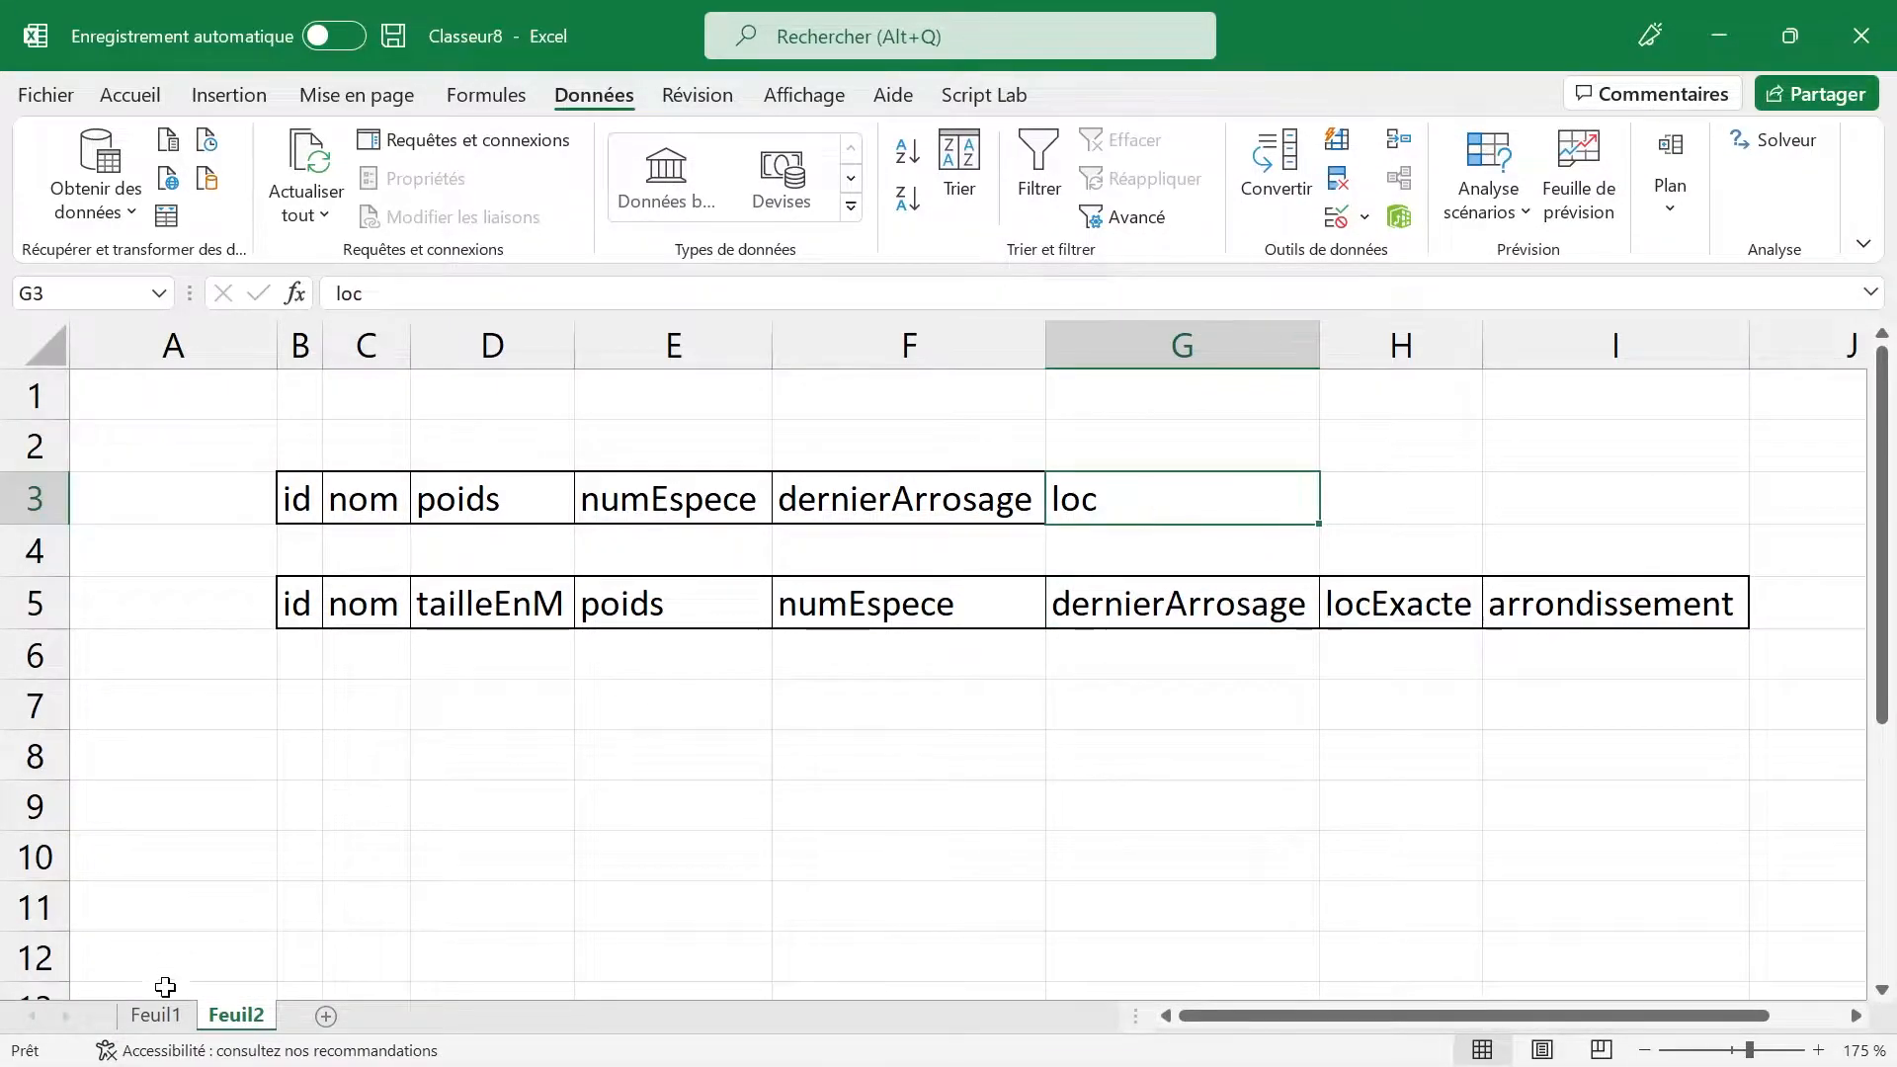
pyautogui.click(157, 1016)
pyautogui.moveTo(747, 397); pyautogui.dragTo(754, 842)
pyautogui.click(998, 584)
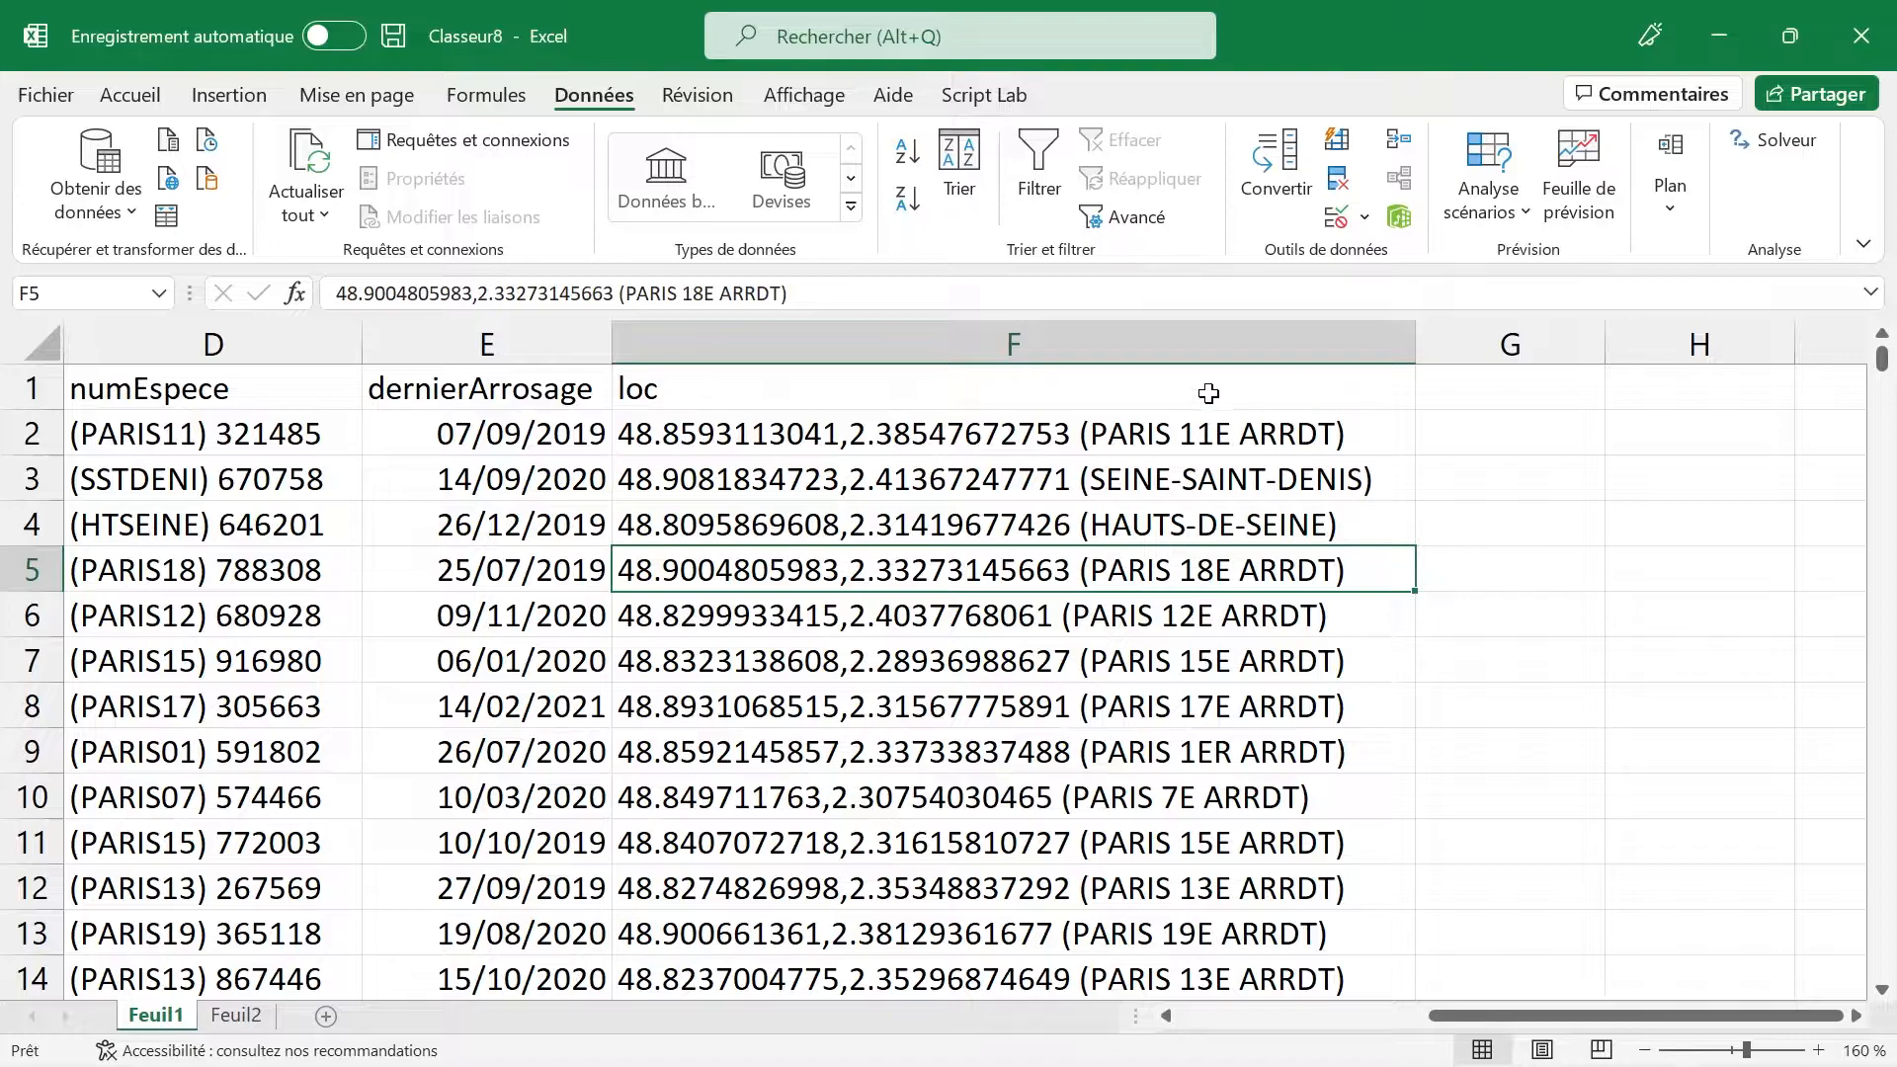
# Step: Compare the original loc heading in row 3 of Feuil2 with the locExacte and arrondissement targets in H5 and I5
pyautogui.click(236, 1014)
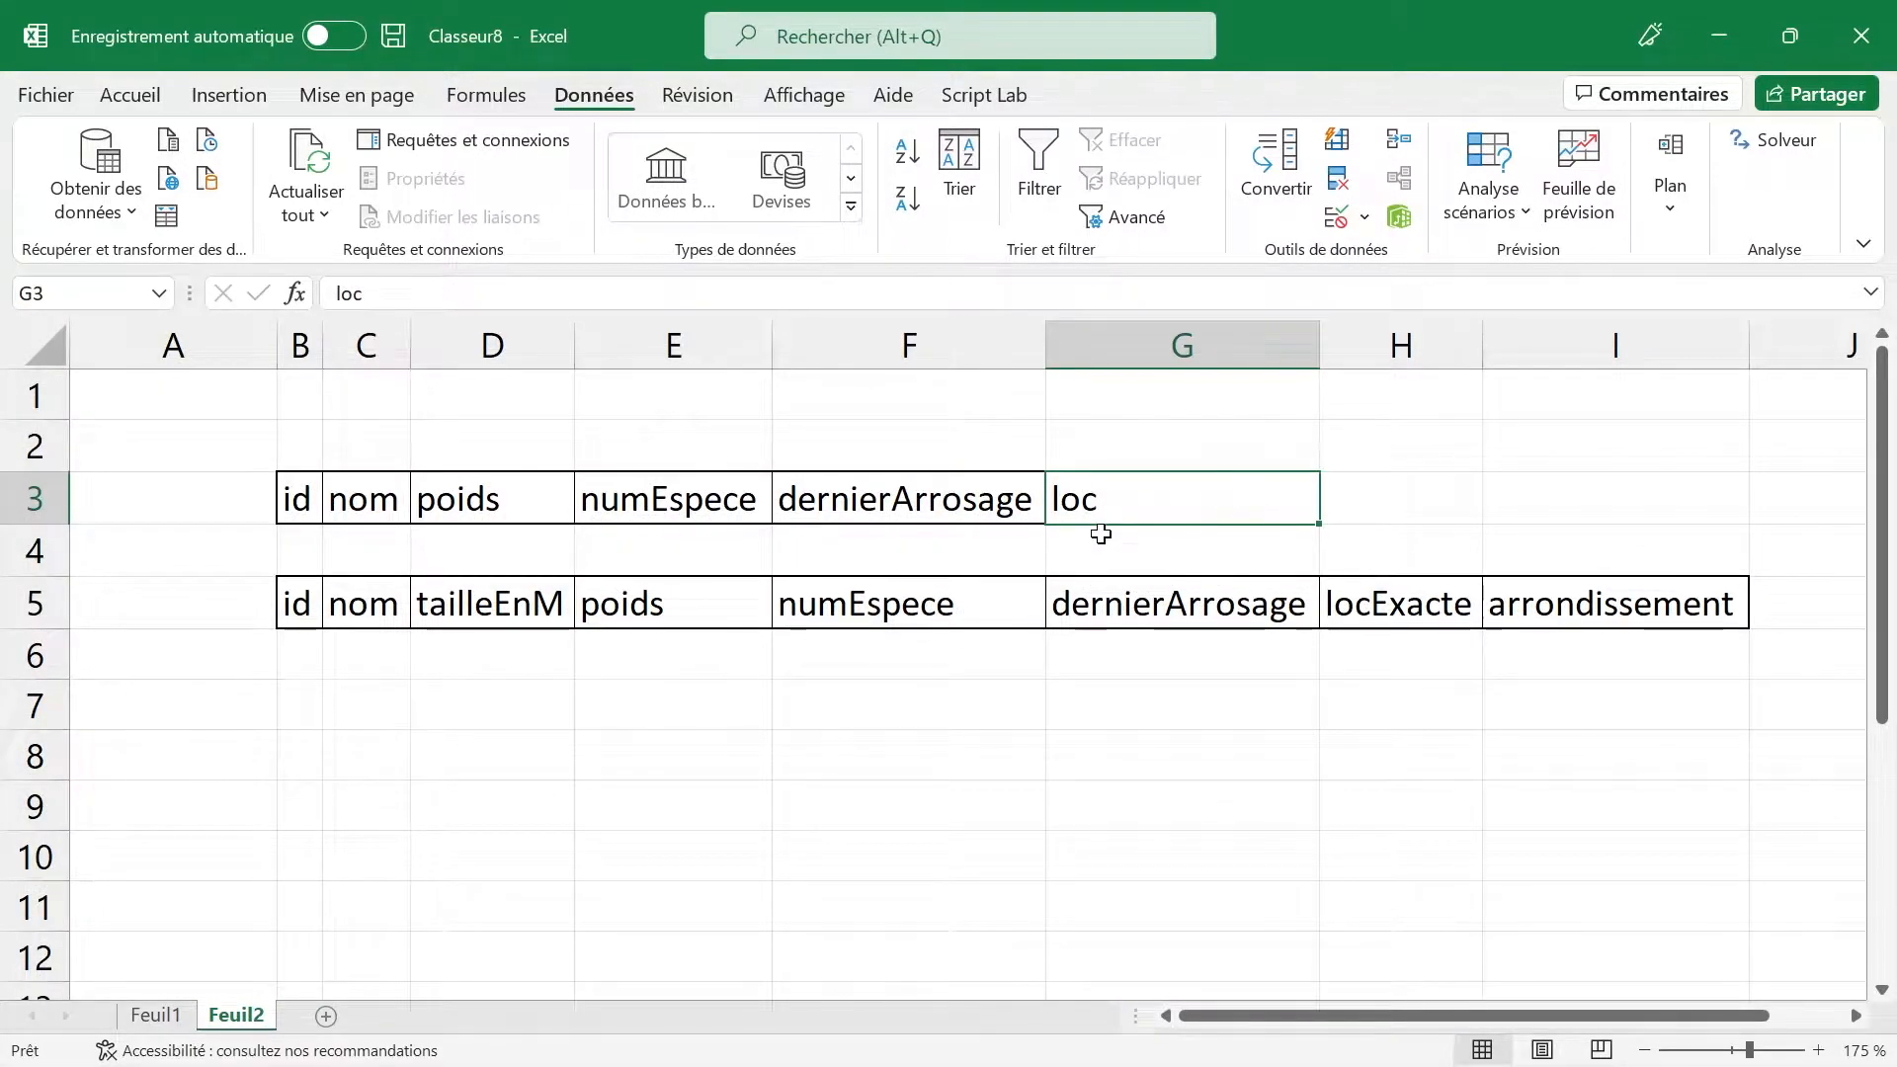
pyautogui.click(1434, 599)
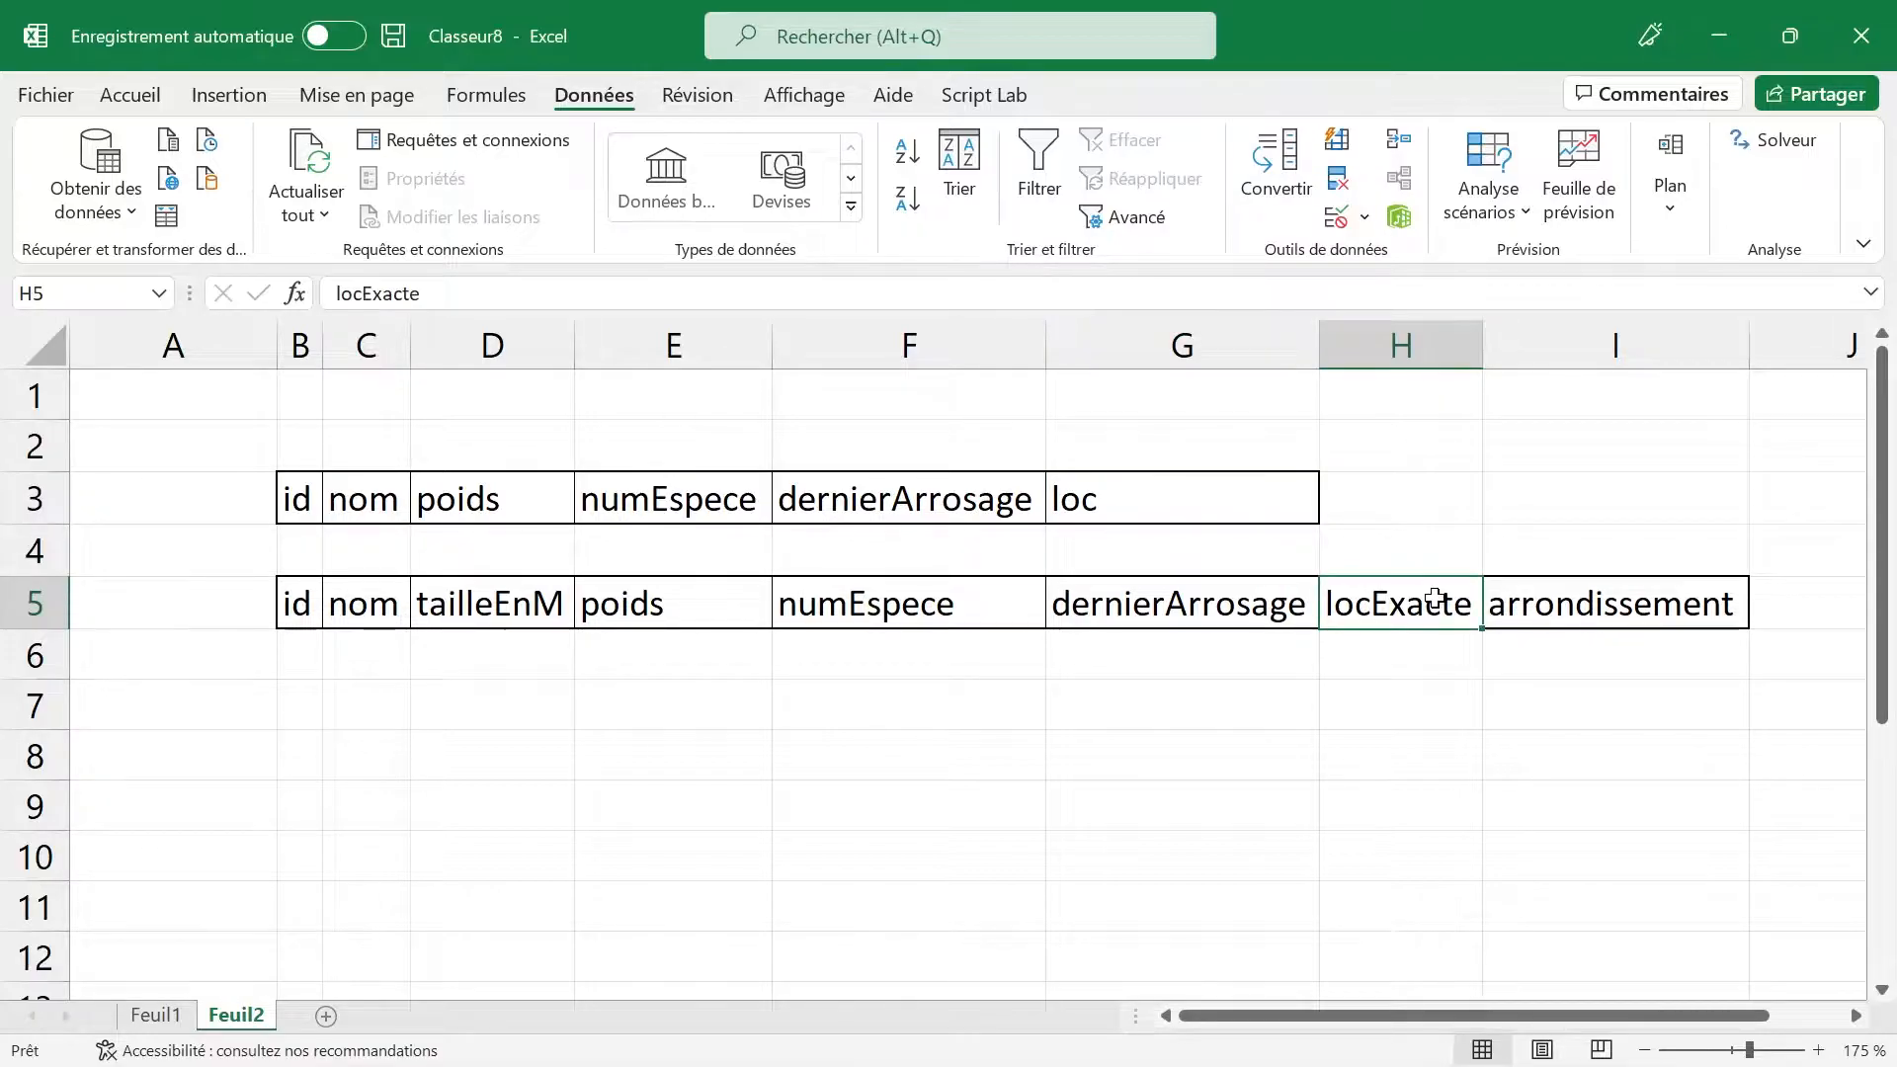
pyautogui.click(1593, 605)
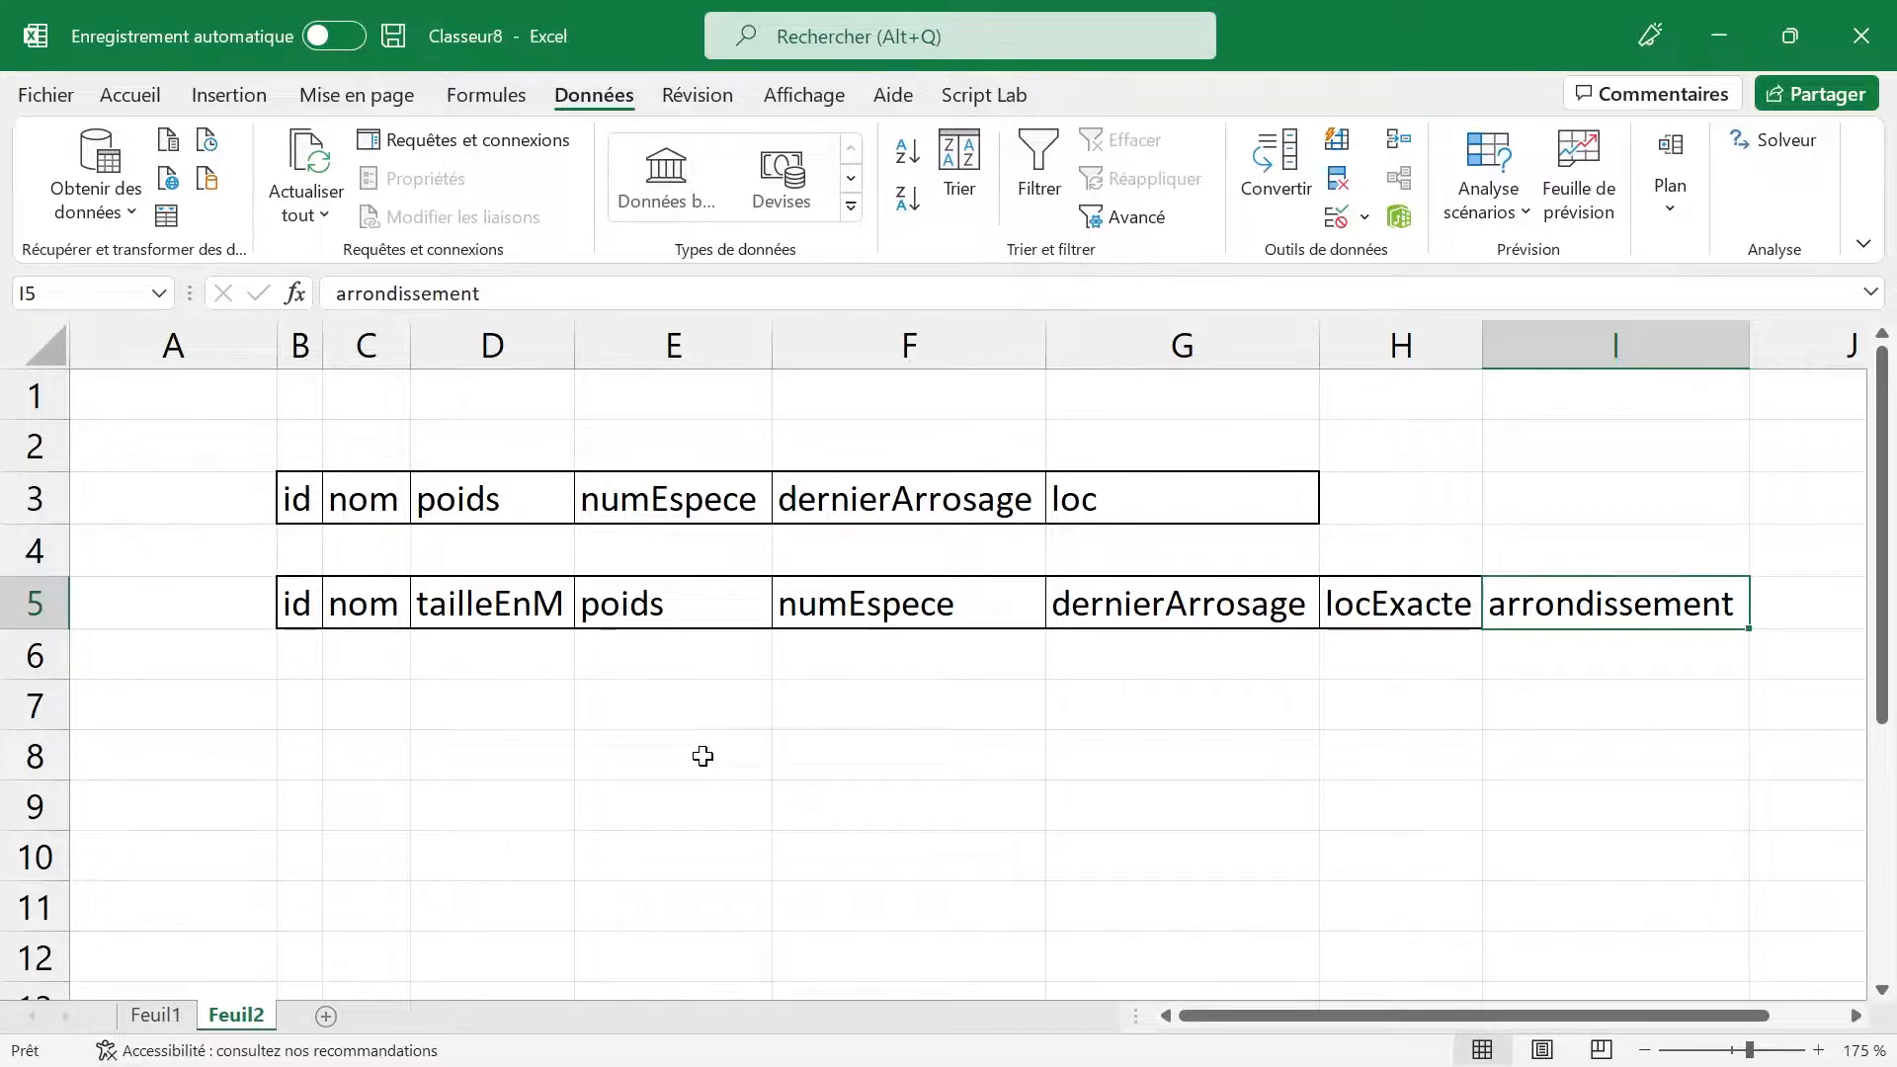
# Step: Insert six empty columns between numEspece and dernierArrosage on Feuil1
pyautogui.click(156, 1016)
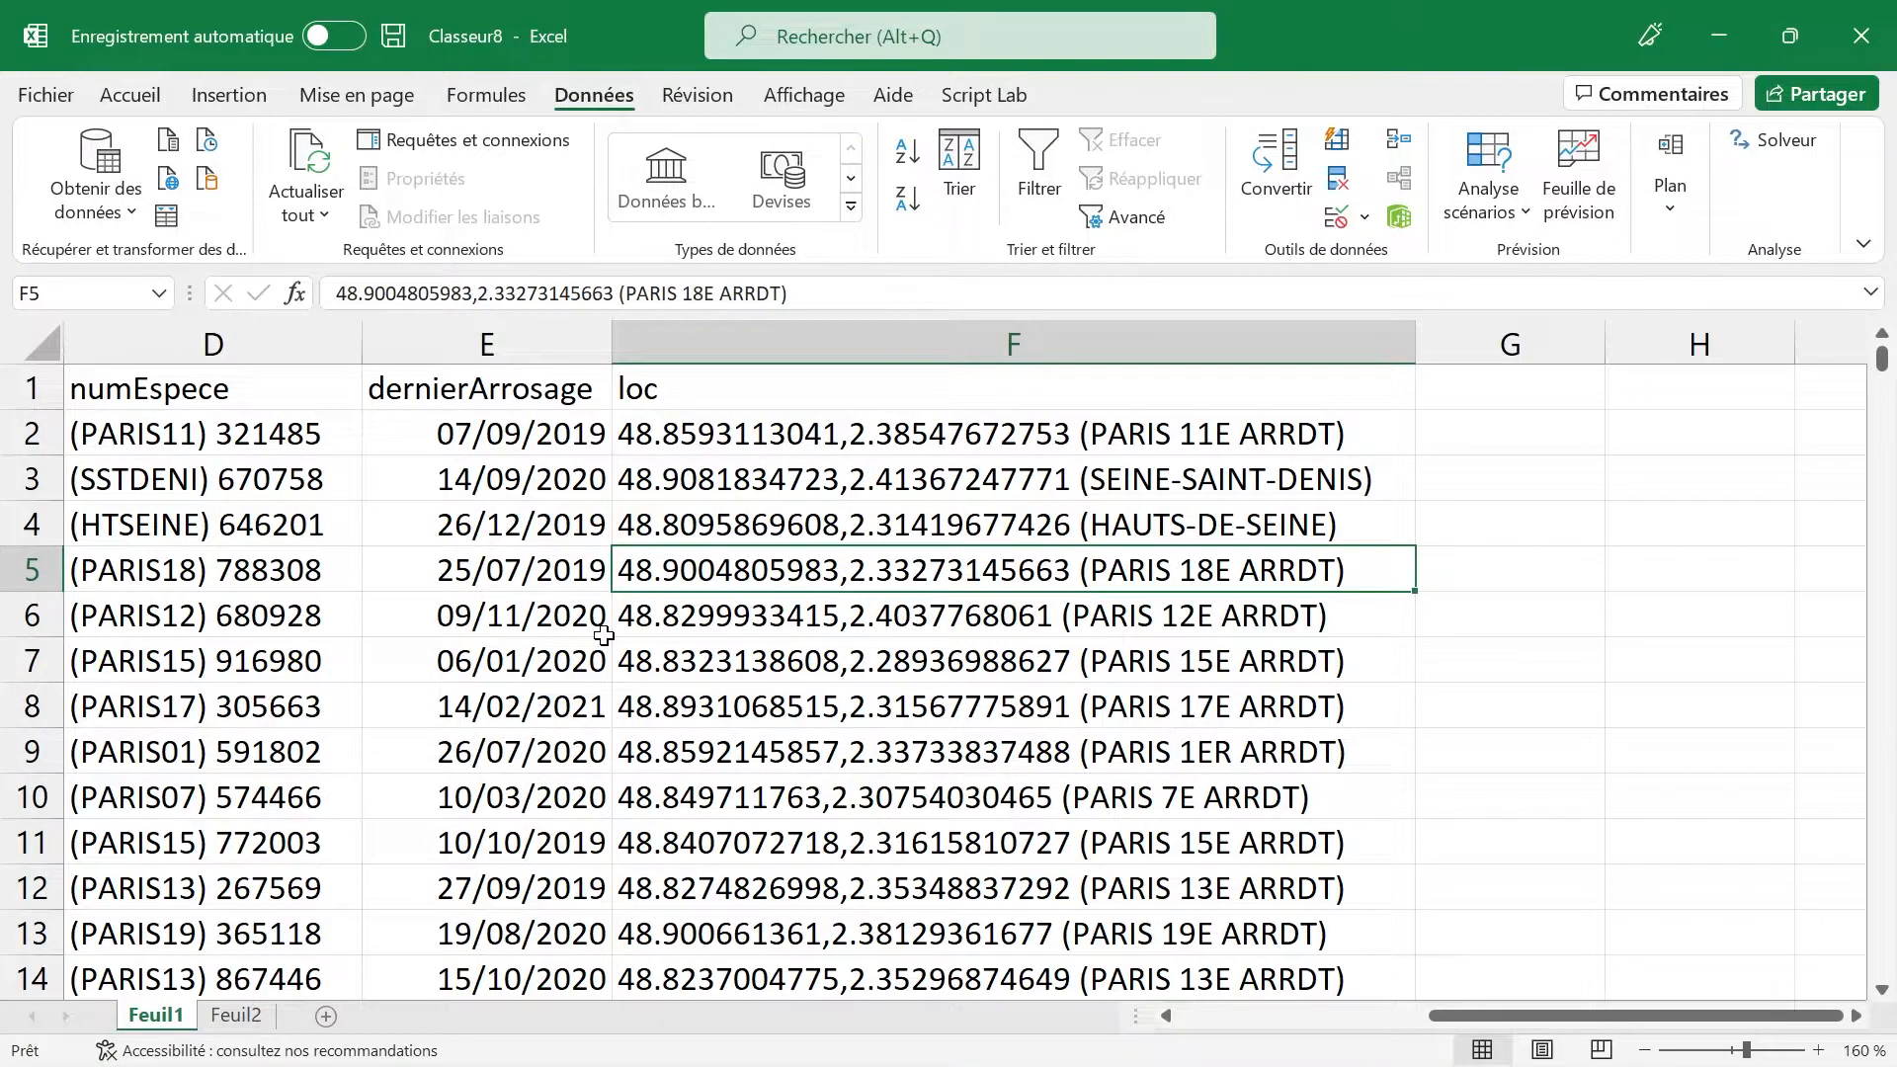
pyautogui.hscroll(-3, 604, 636)
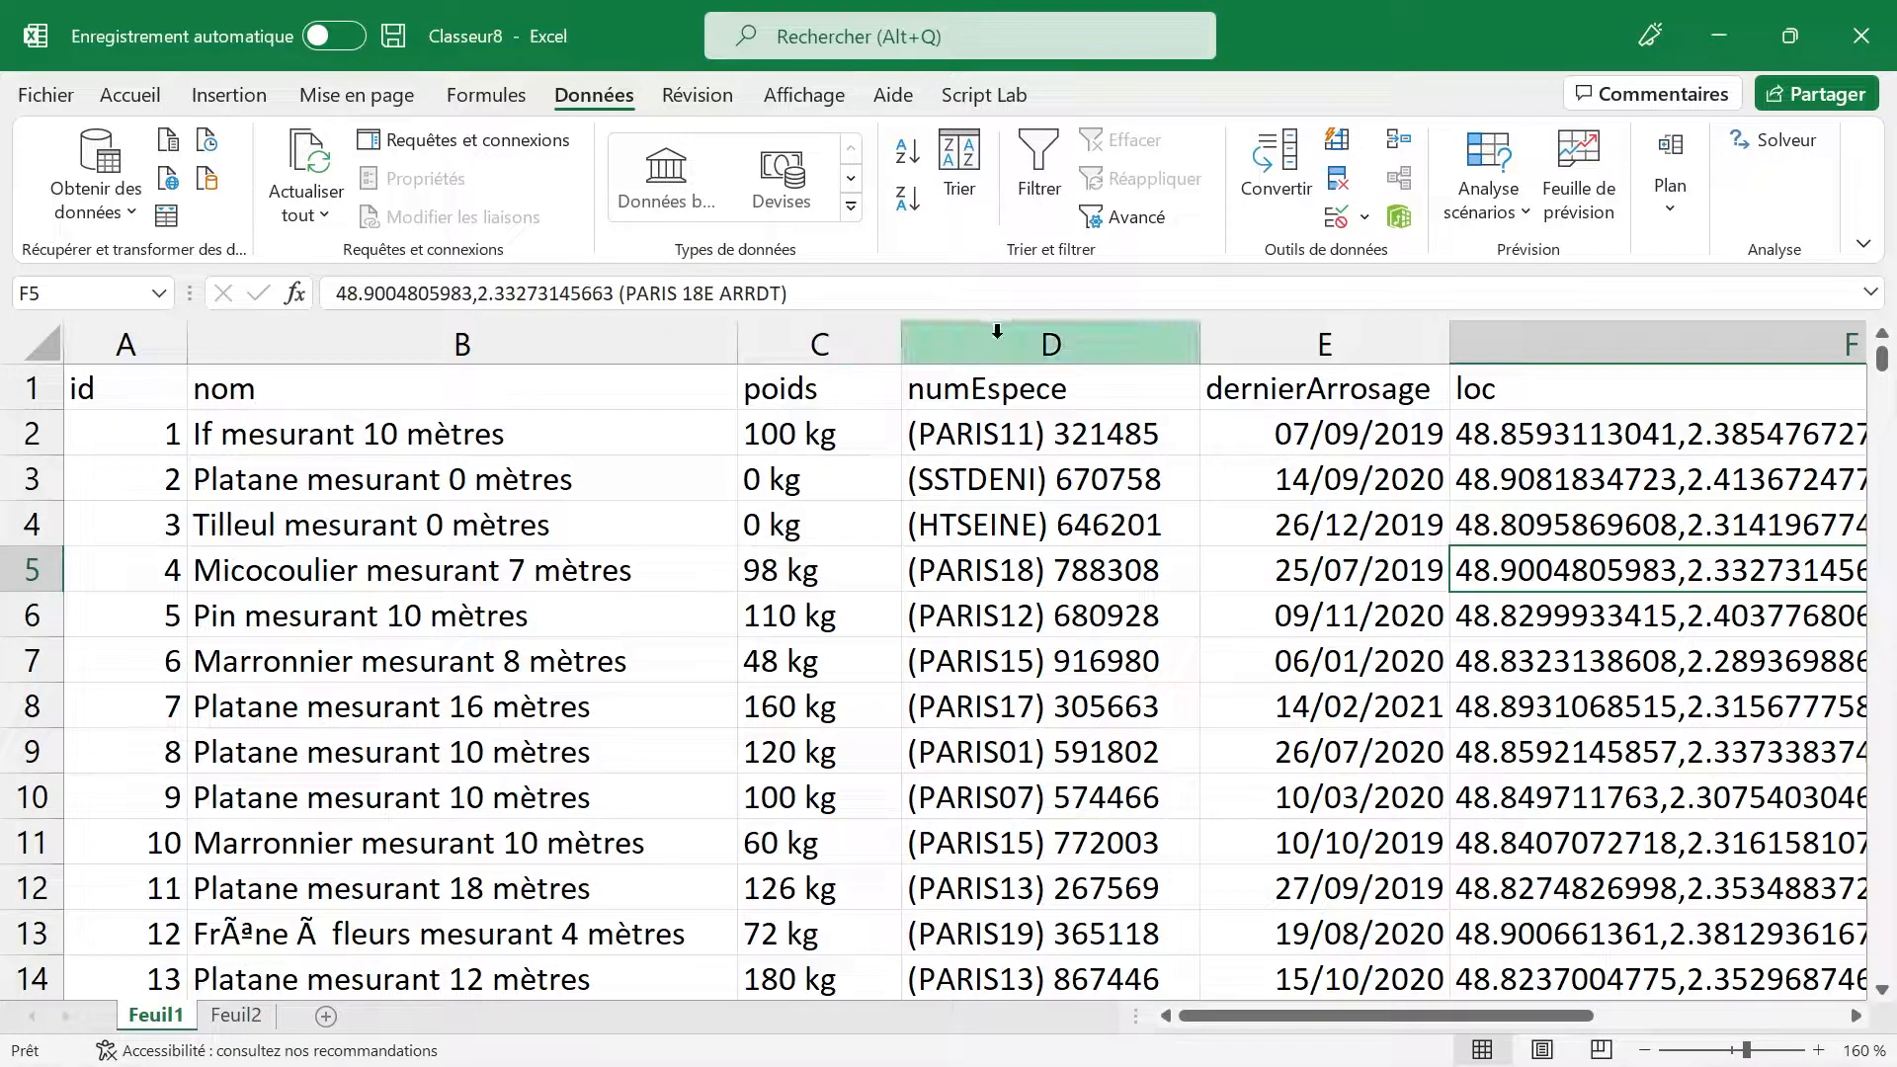
pyautogui.moveTo(1294, 331); pyautogui.dragTo(1512, 352)
pyautogui.rightClick(1515, 355)
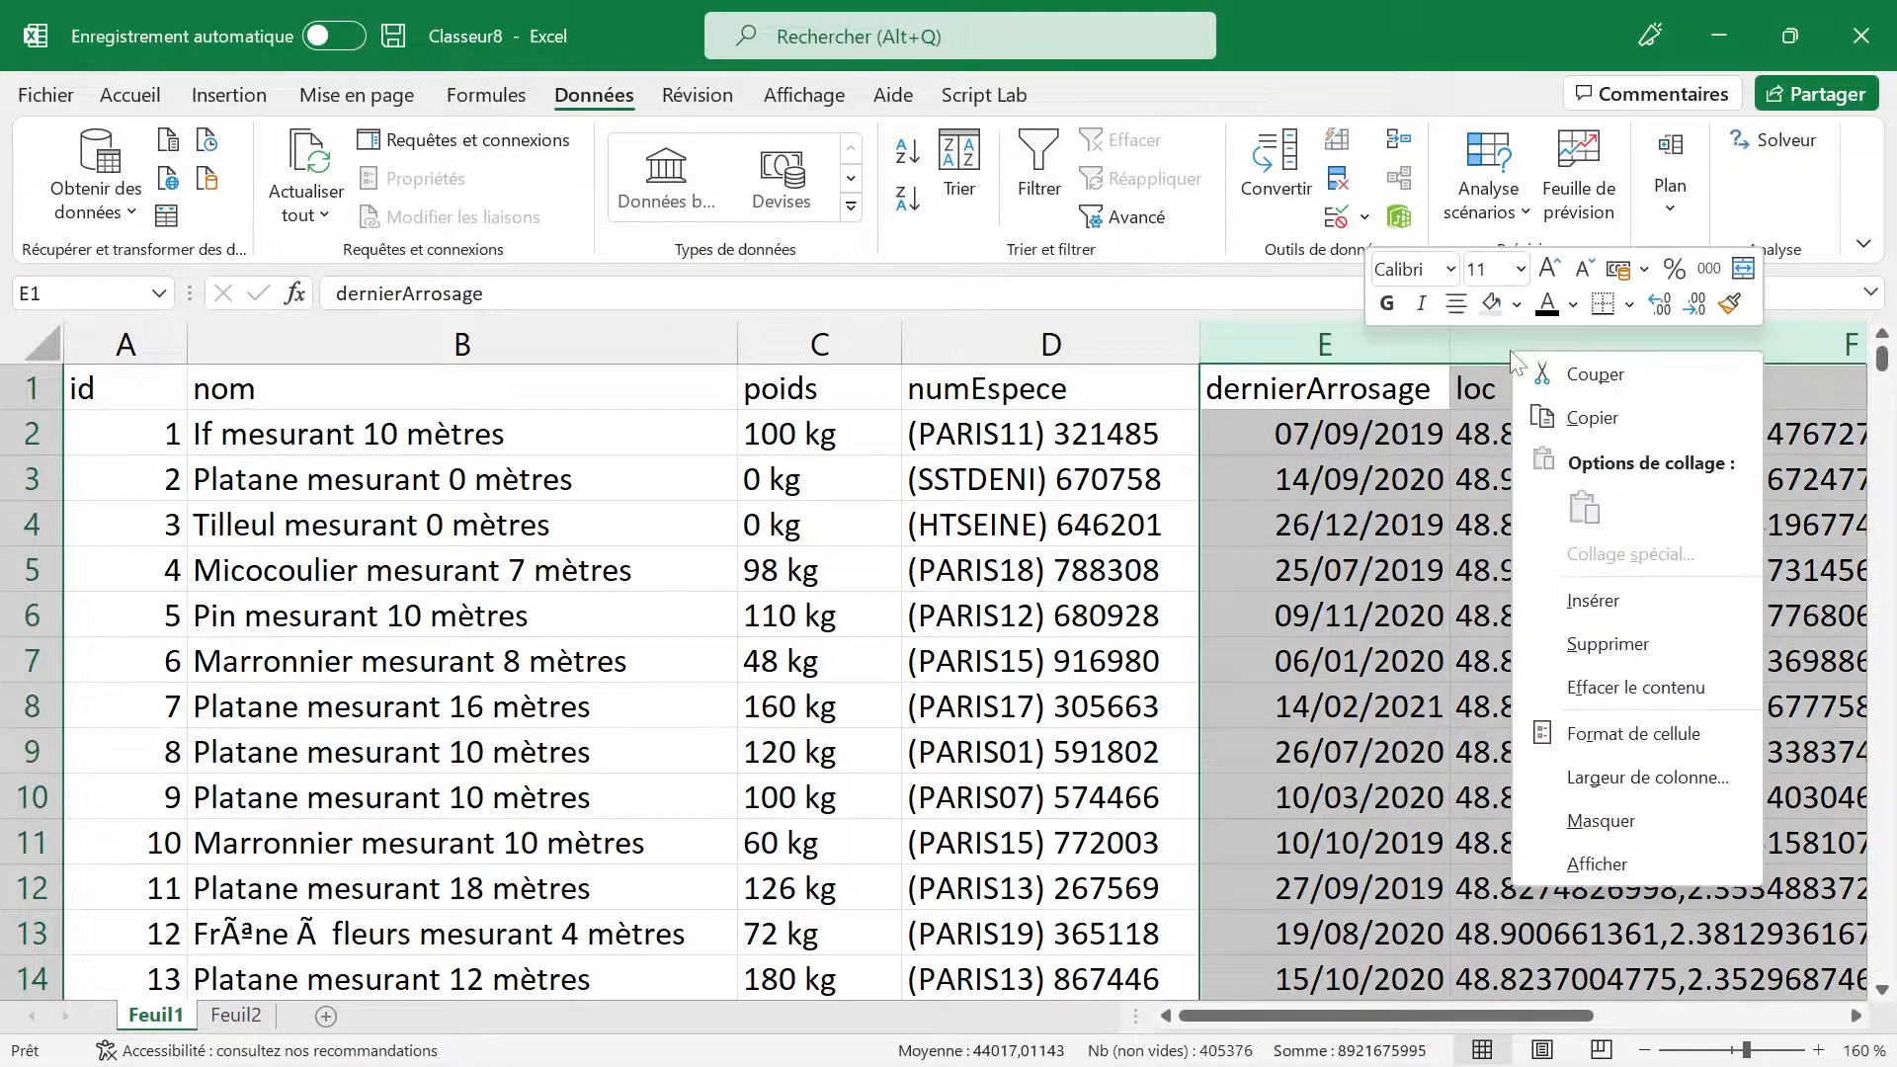
pyautogui.click(1556, 595)
pyautogui.rightClick(1614, 347)
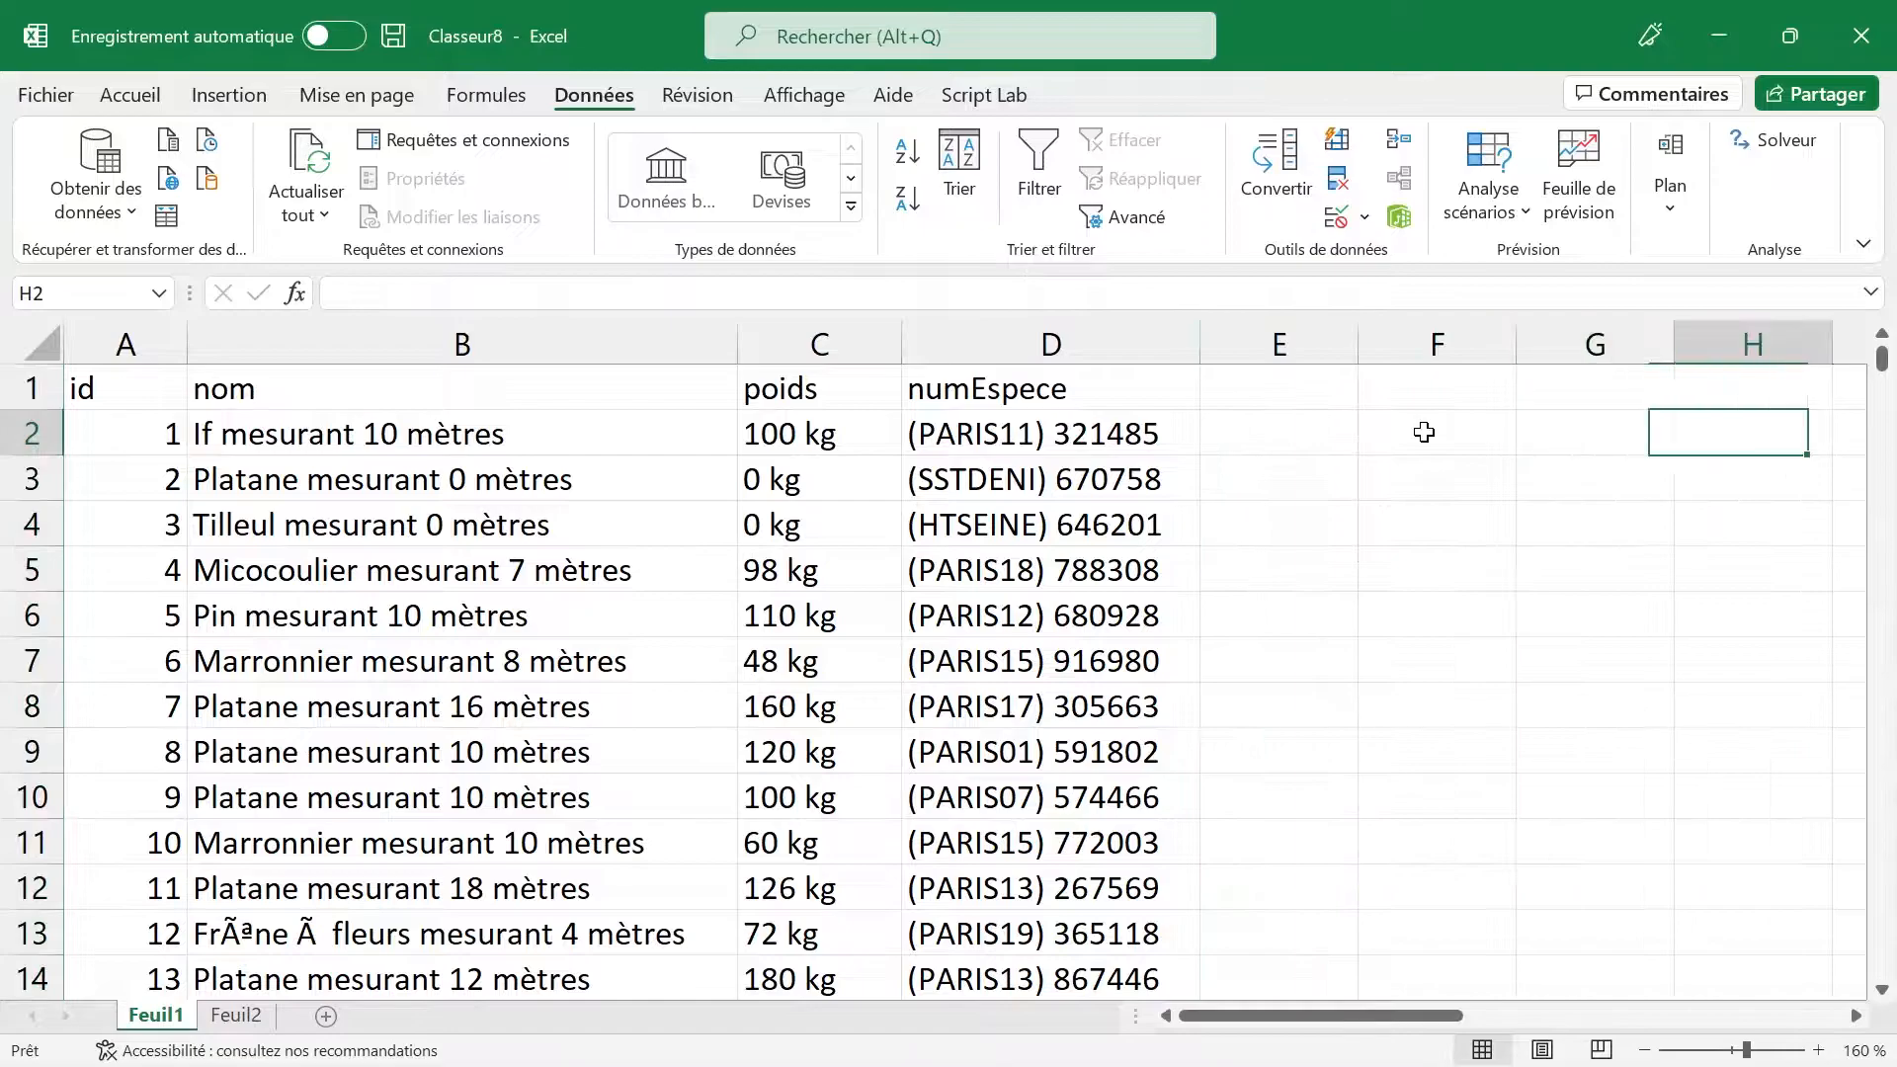
pyautogui.press('Right')
pyautogui.press('Right')
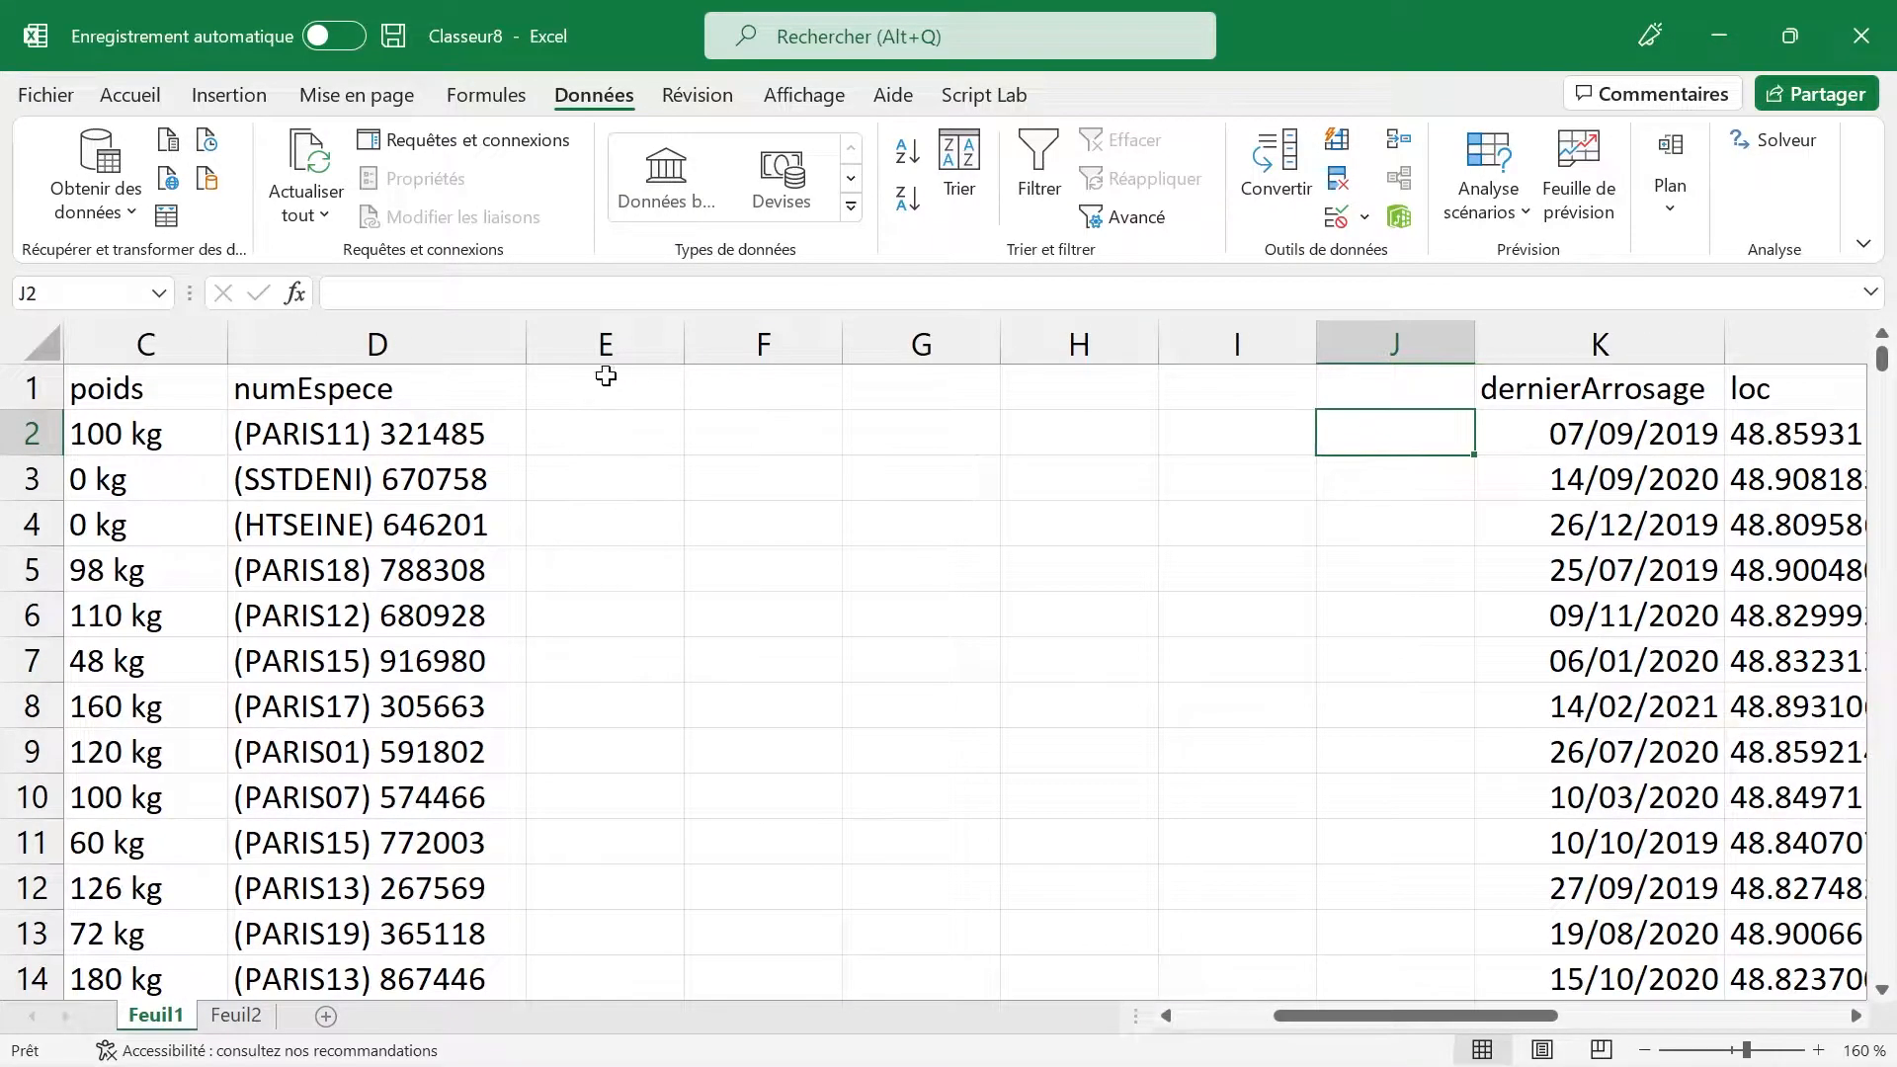
# Step: Examine the structure of the numEspece entries in column D, checking the bracketed code and the number in D17
pyautogui.scroll(-3, 401, 425)
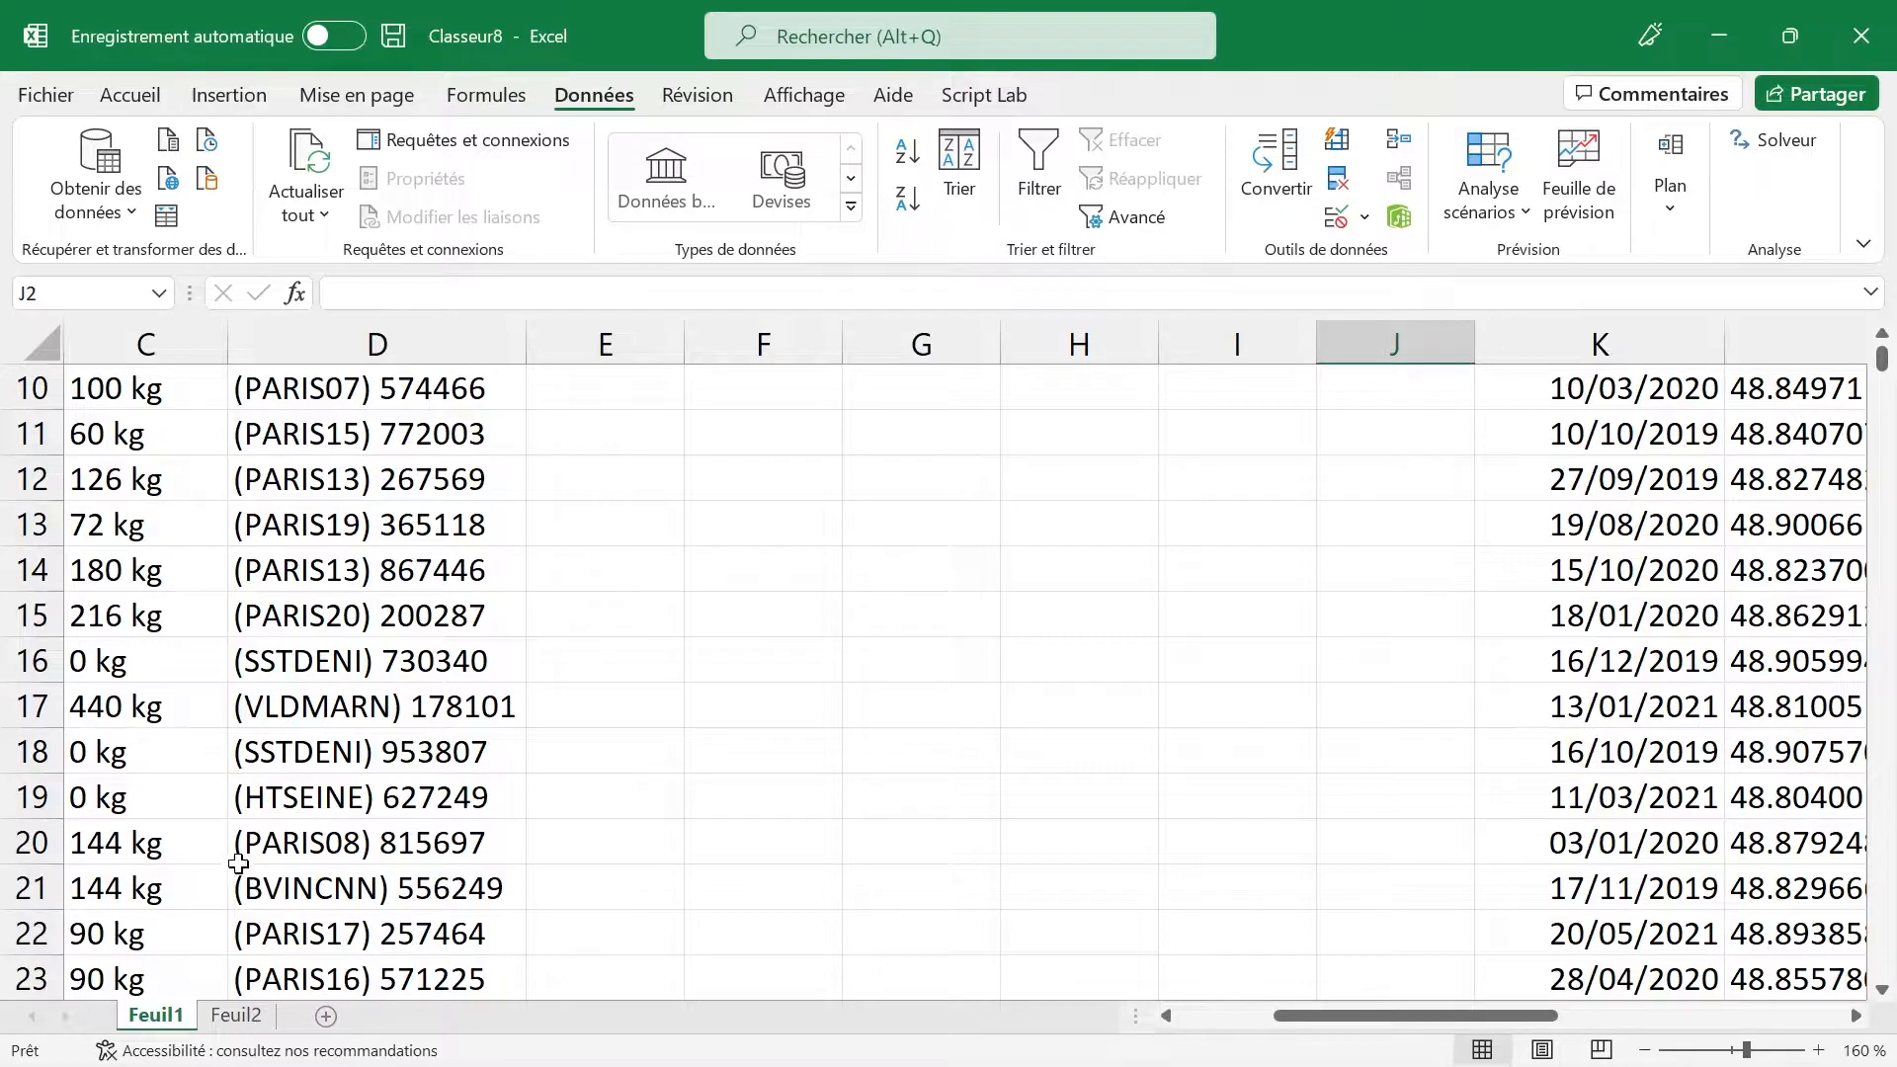
pyautogui.click(336, 704)
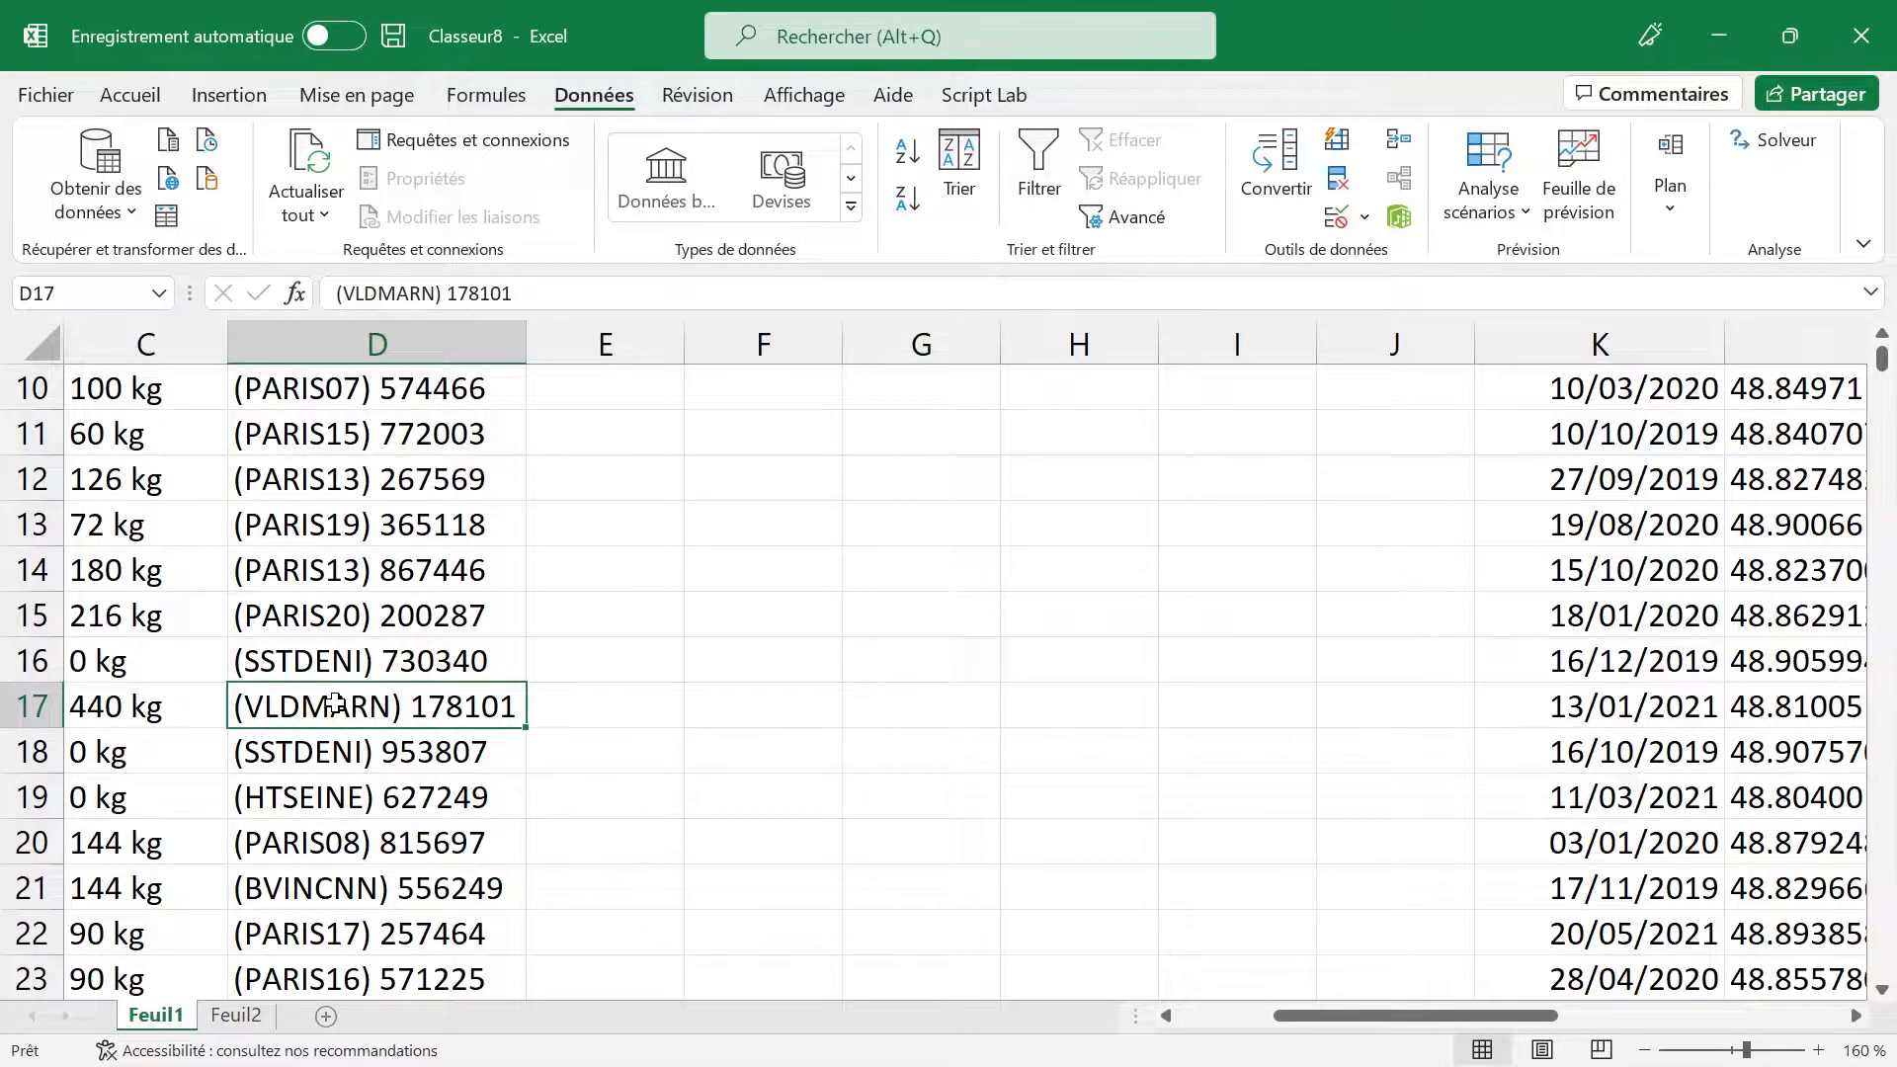
pyautogui.doubleClick(249, 703)
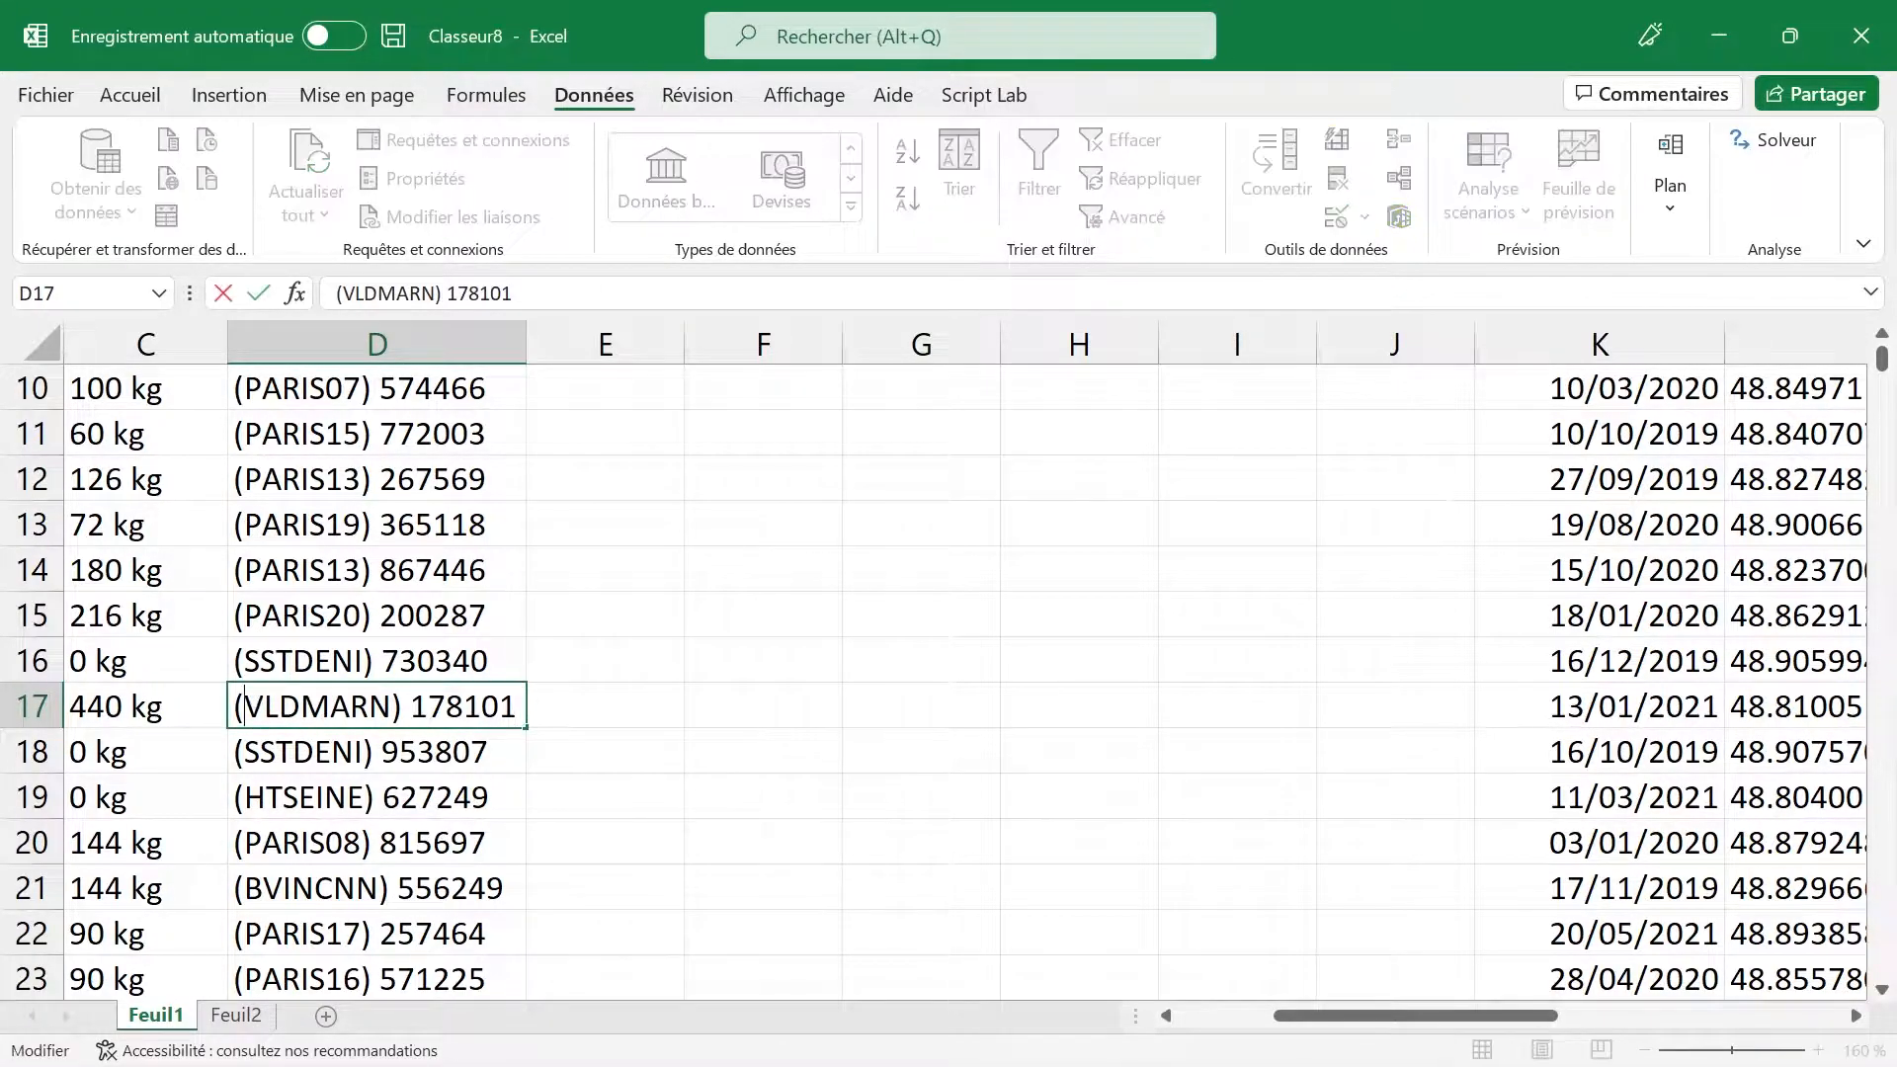
pyautogui.moveTo(245, 705); pyautogui.dragTo(518, 707)
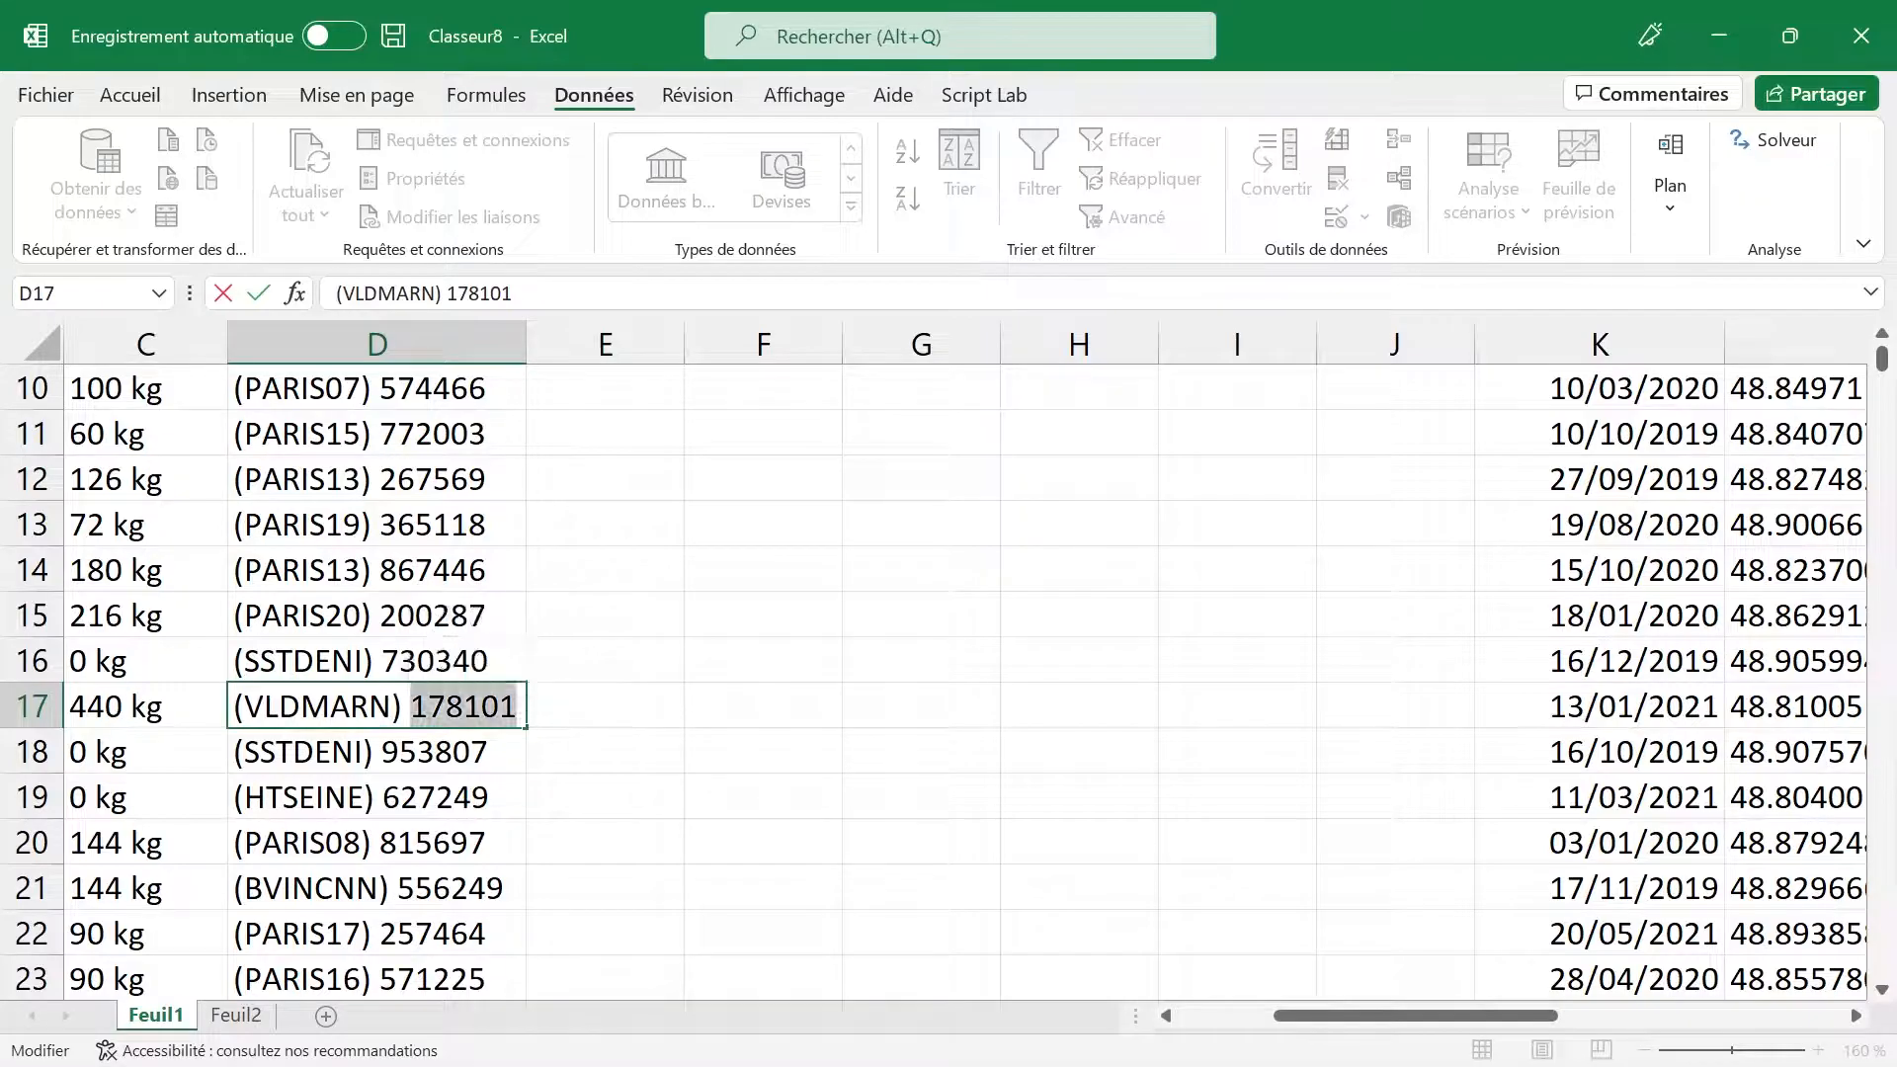
pyautogui.click(690, 751)
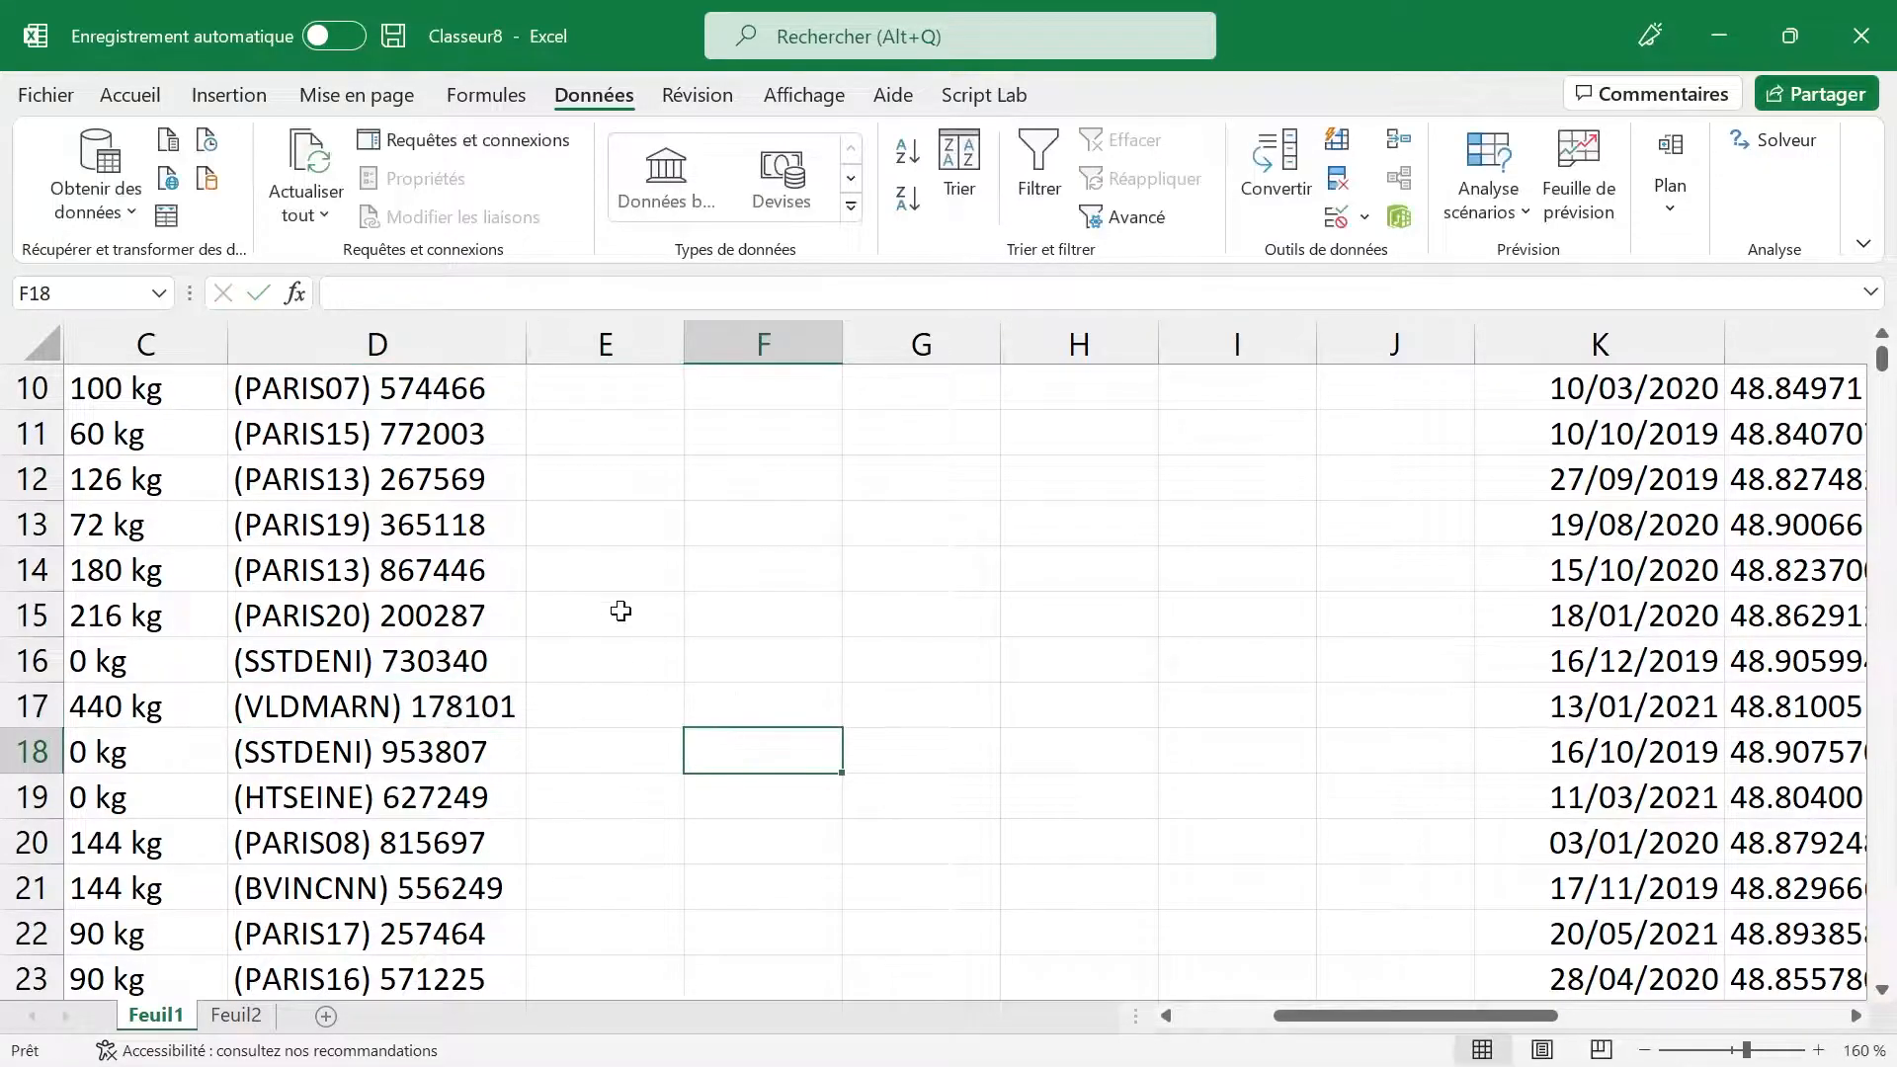
pyautogui.scroll(3, 626, 603)
pyautogui.scroll(-3, 475, 514)
pyautogui.scroll(-3, 432, 427)
pyautogui.scroll(6, 385, 536)
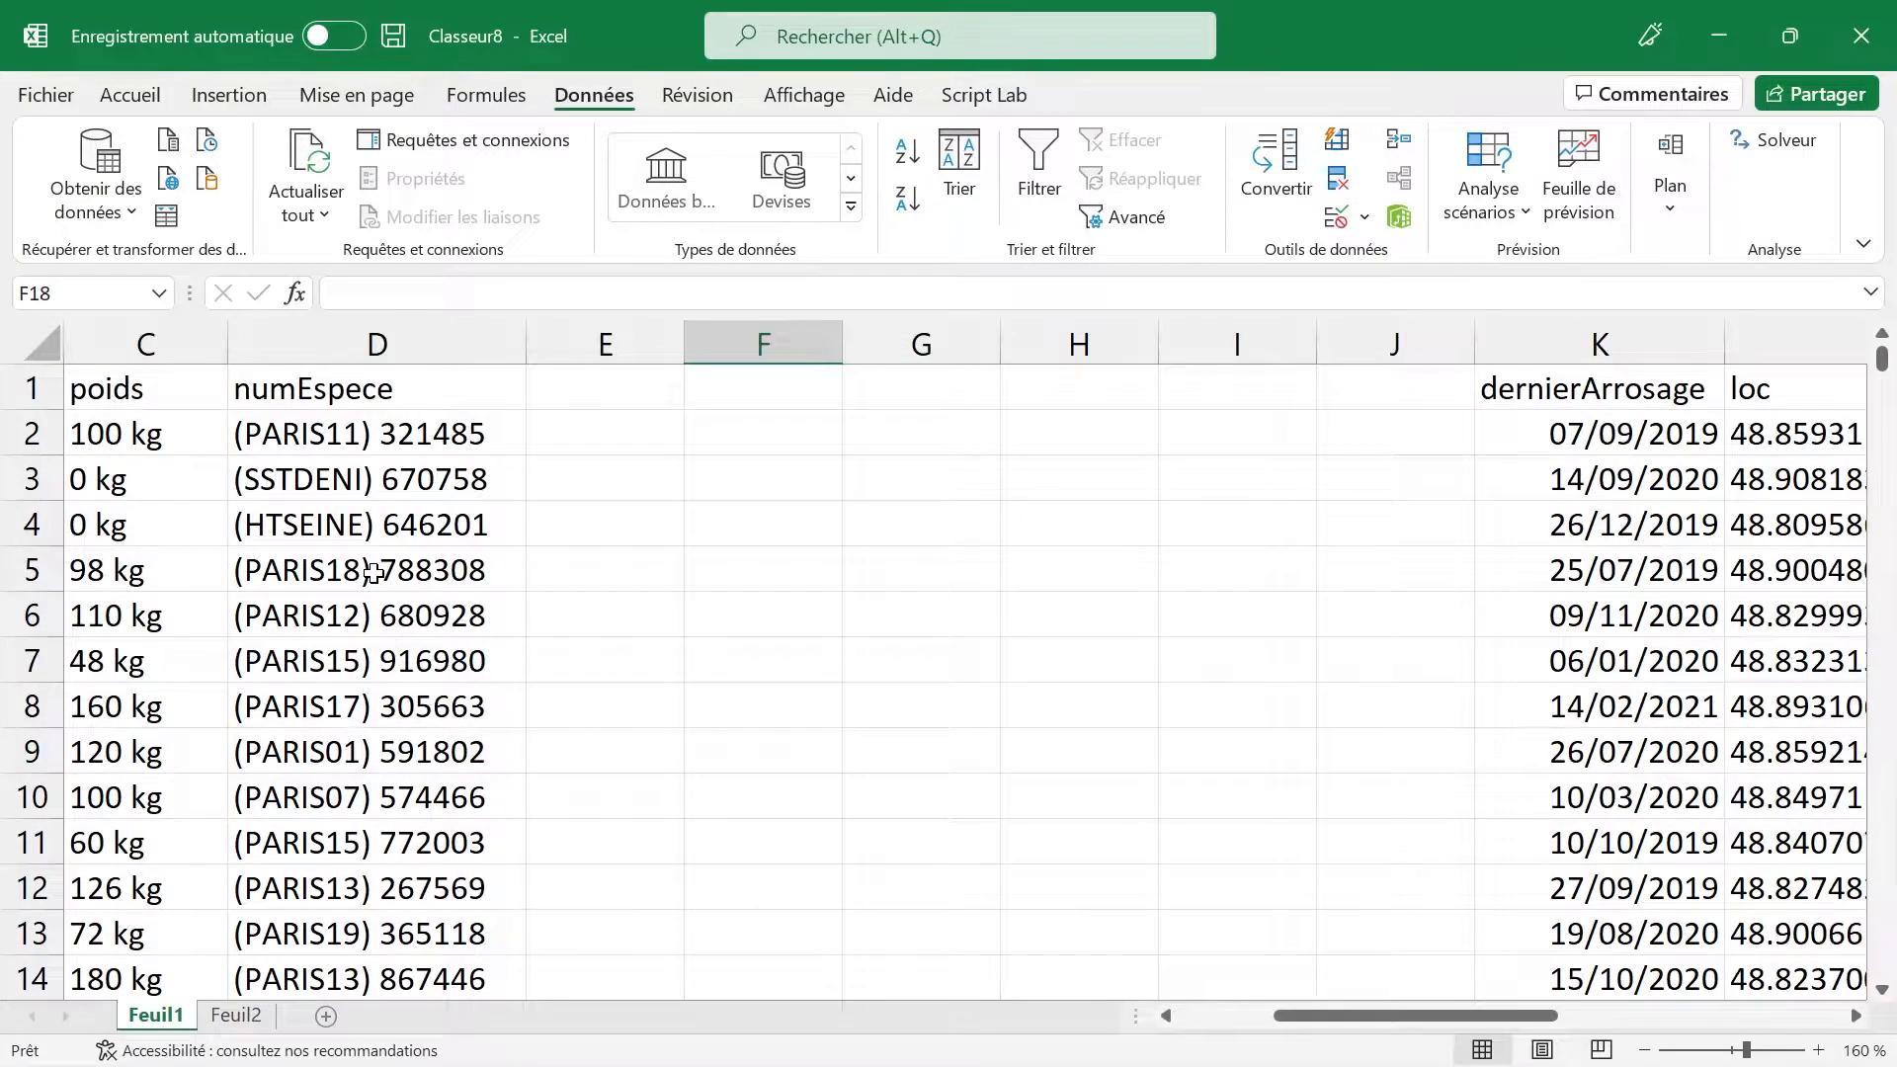
# Step: Check the closing bracket, space and number that make up the first numEspece entry in D2
pyautogui.click(359, 667)
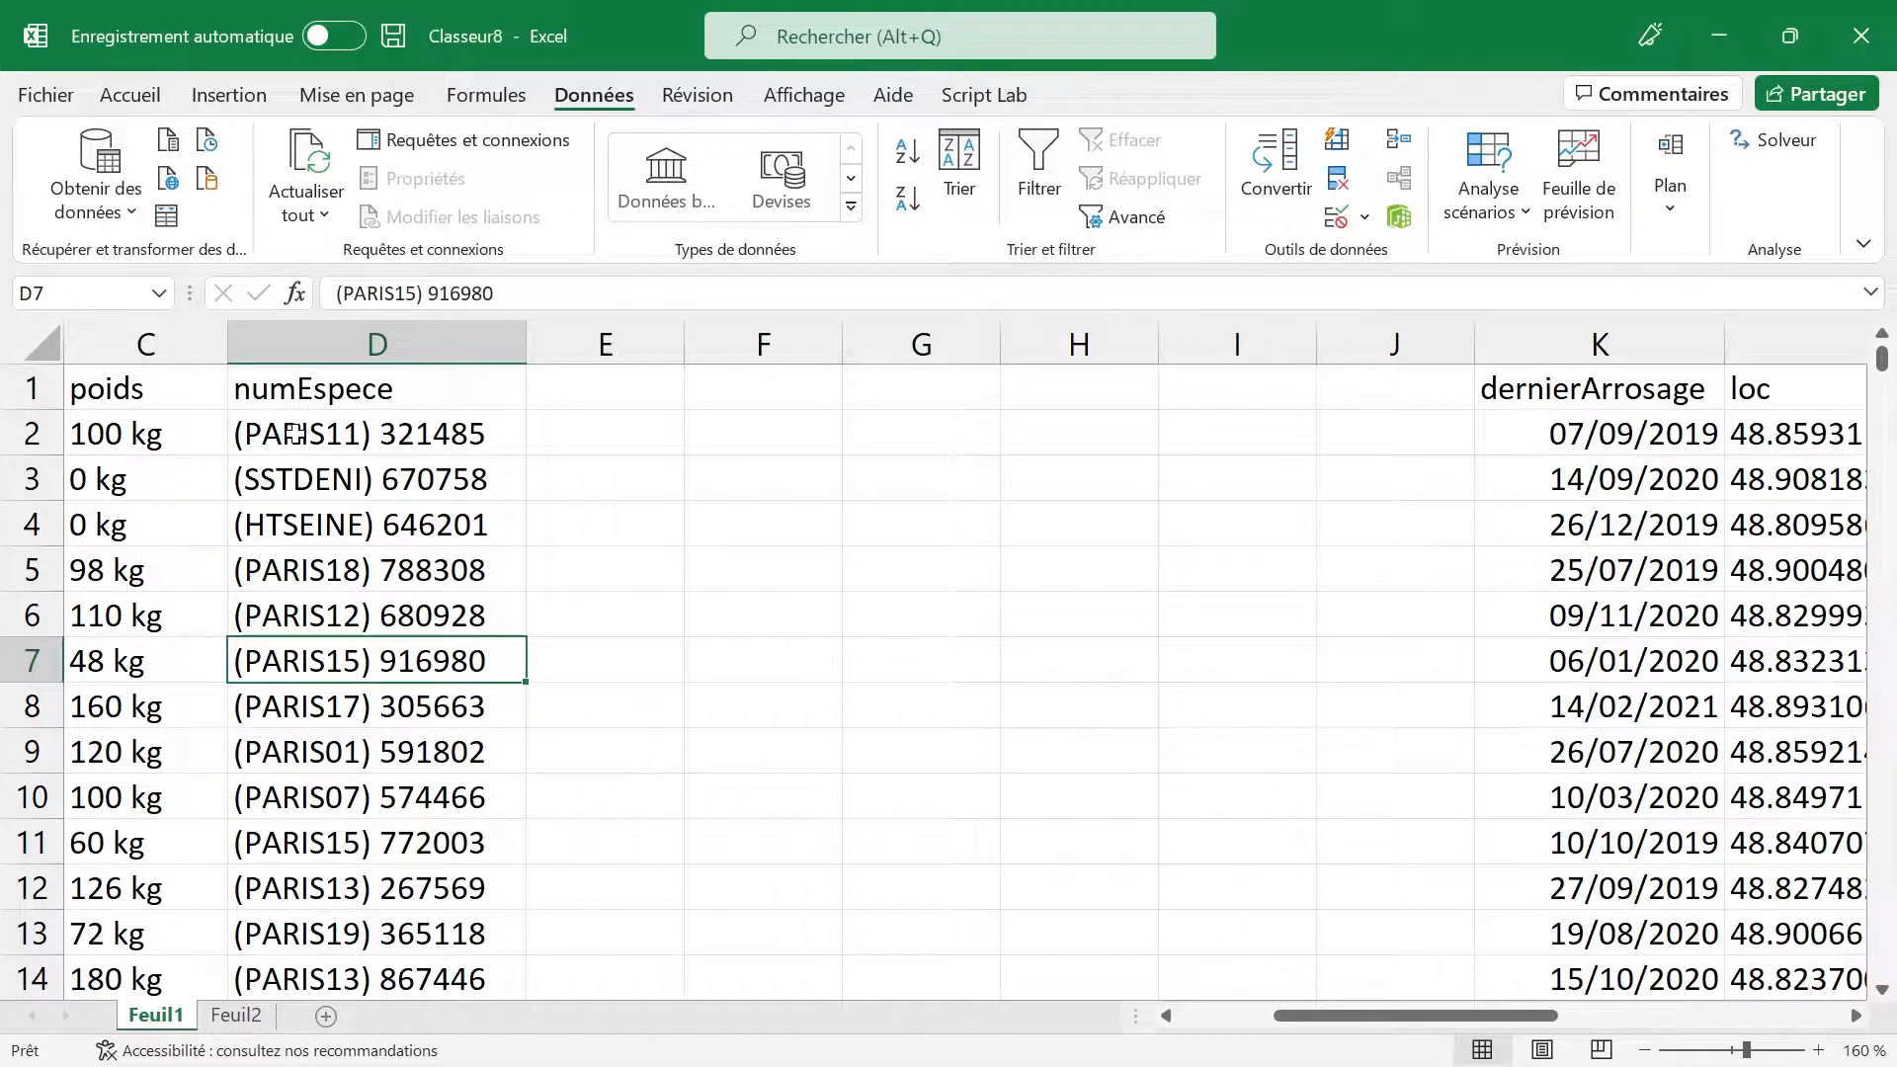
pyautogui.doubleClick(372, 441)
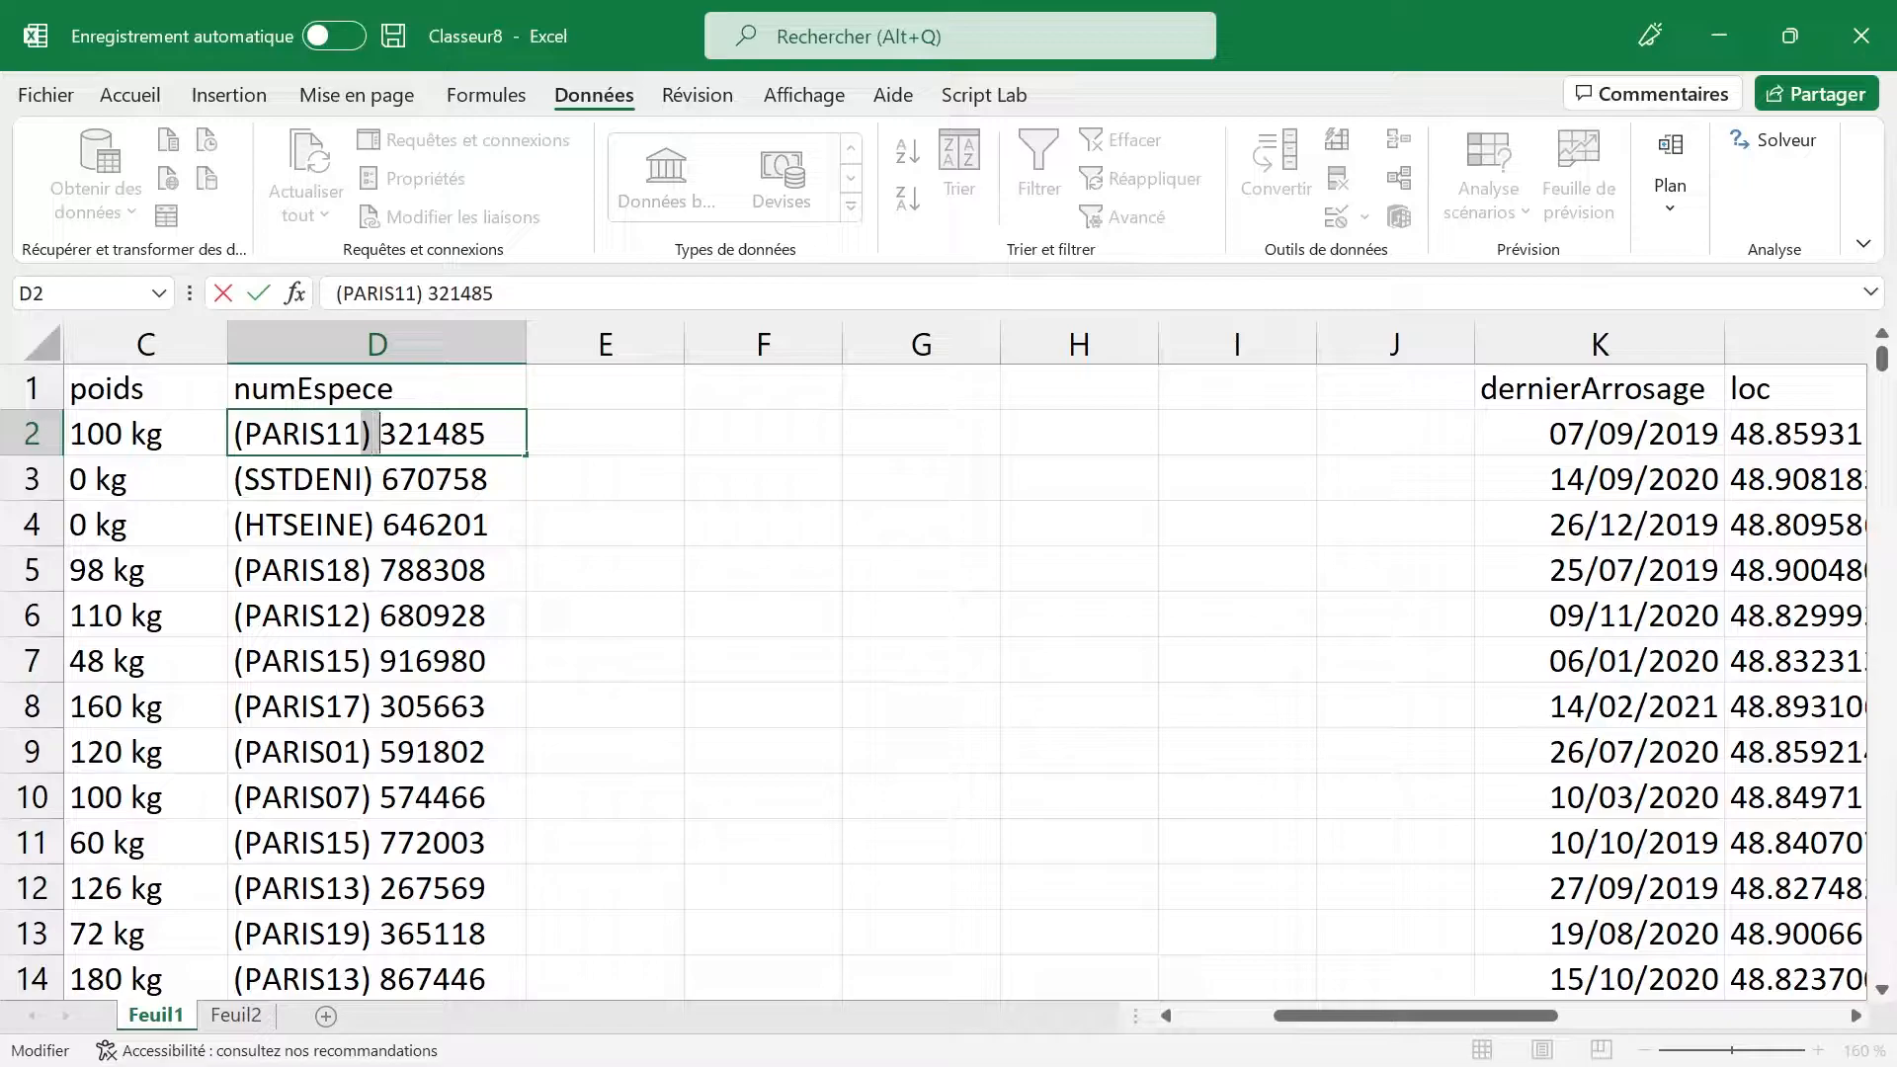
pyautogui.moveTo(380, 434); pyautogui.dragTo(484, 436)
pyautogui.click(619, 464)
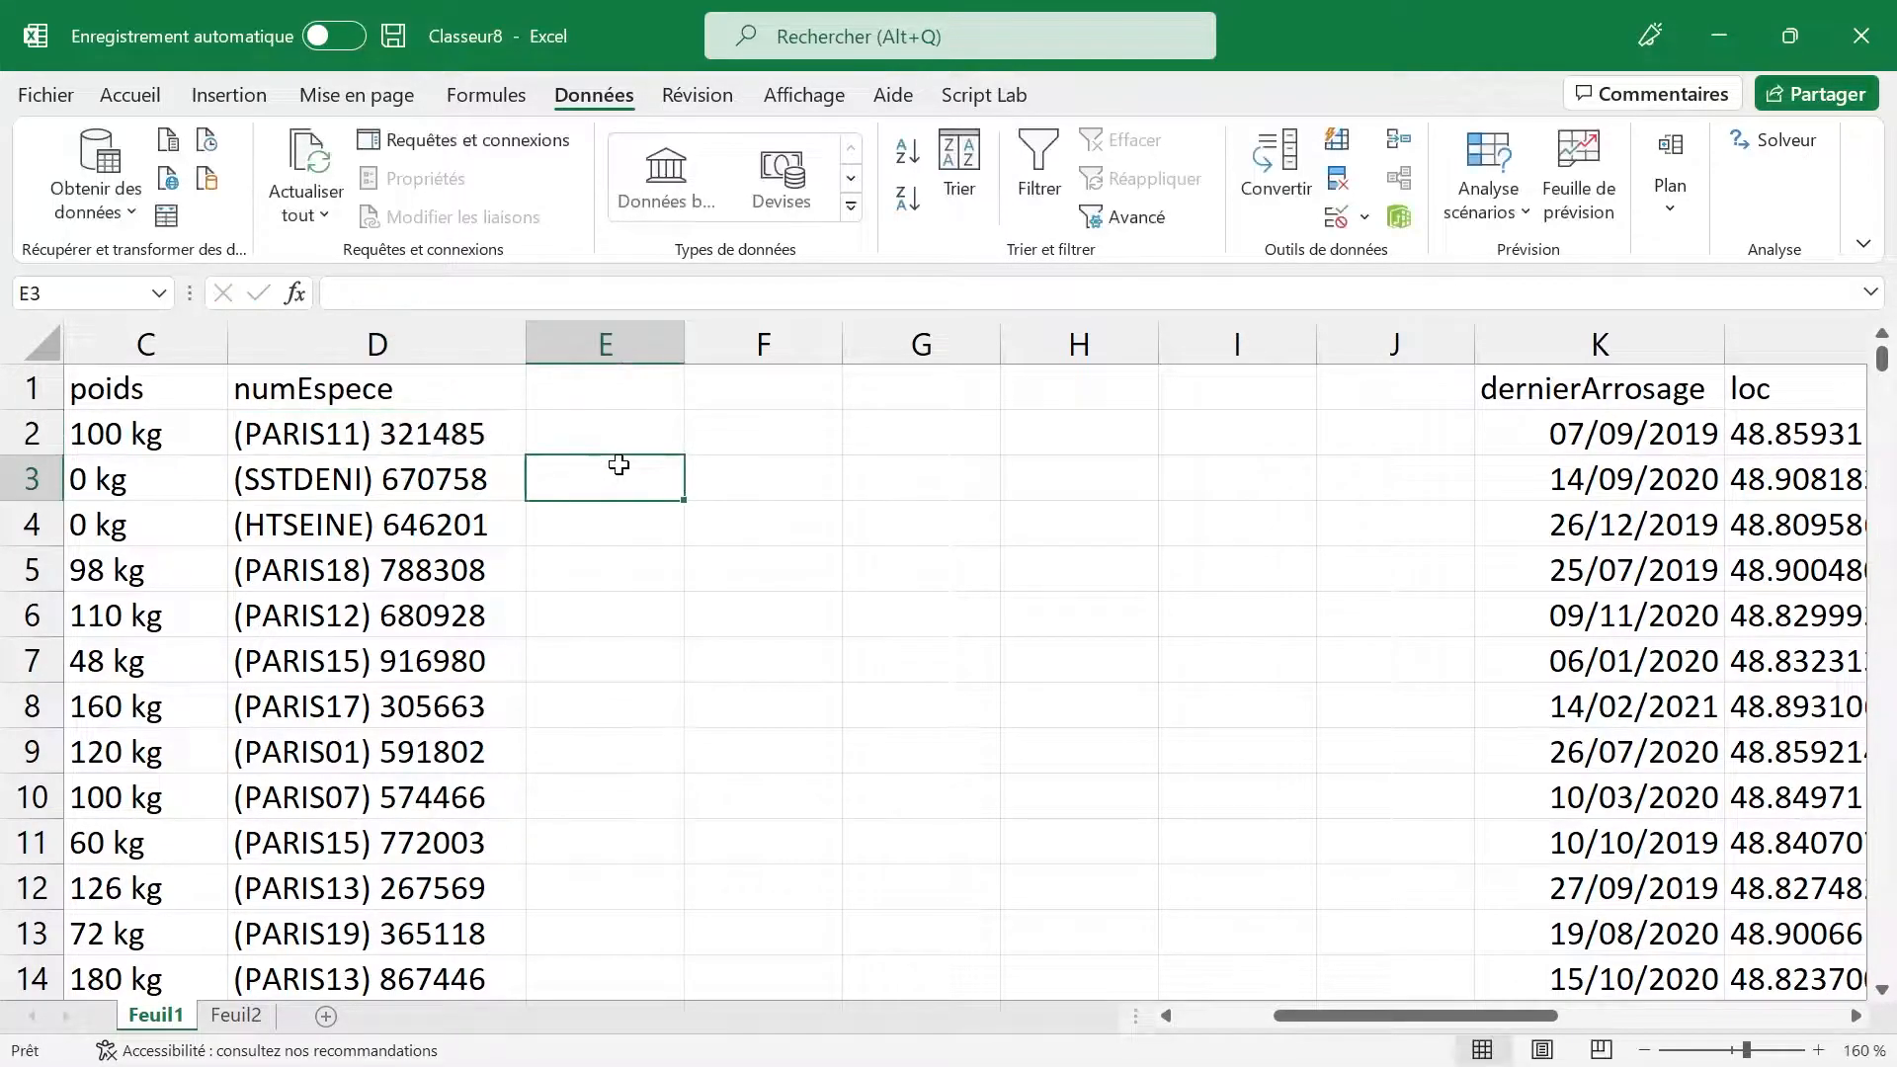
# Step: Split the numEspece column by fixed width with breaks at positions 1, 8, 10 and 16, using Standard format and destination $D$1
pyautogui.click(461, 331)
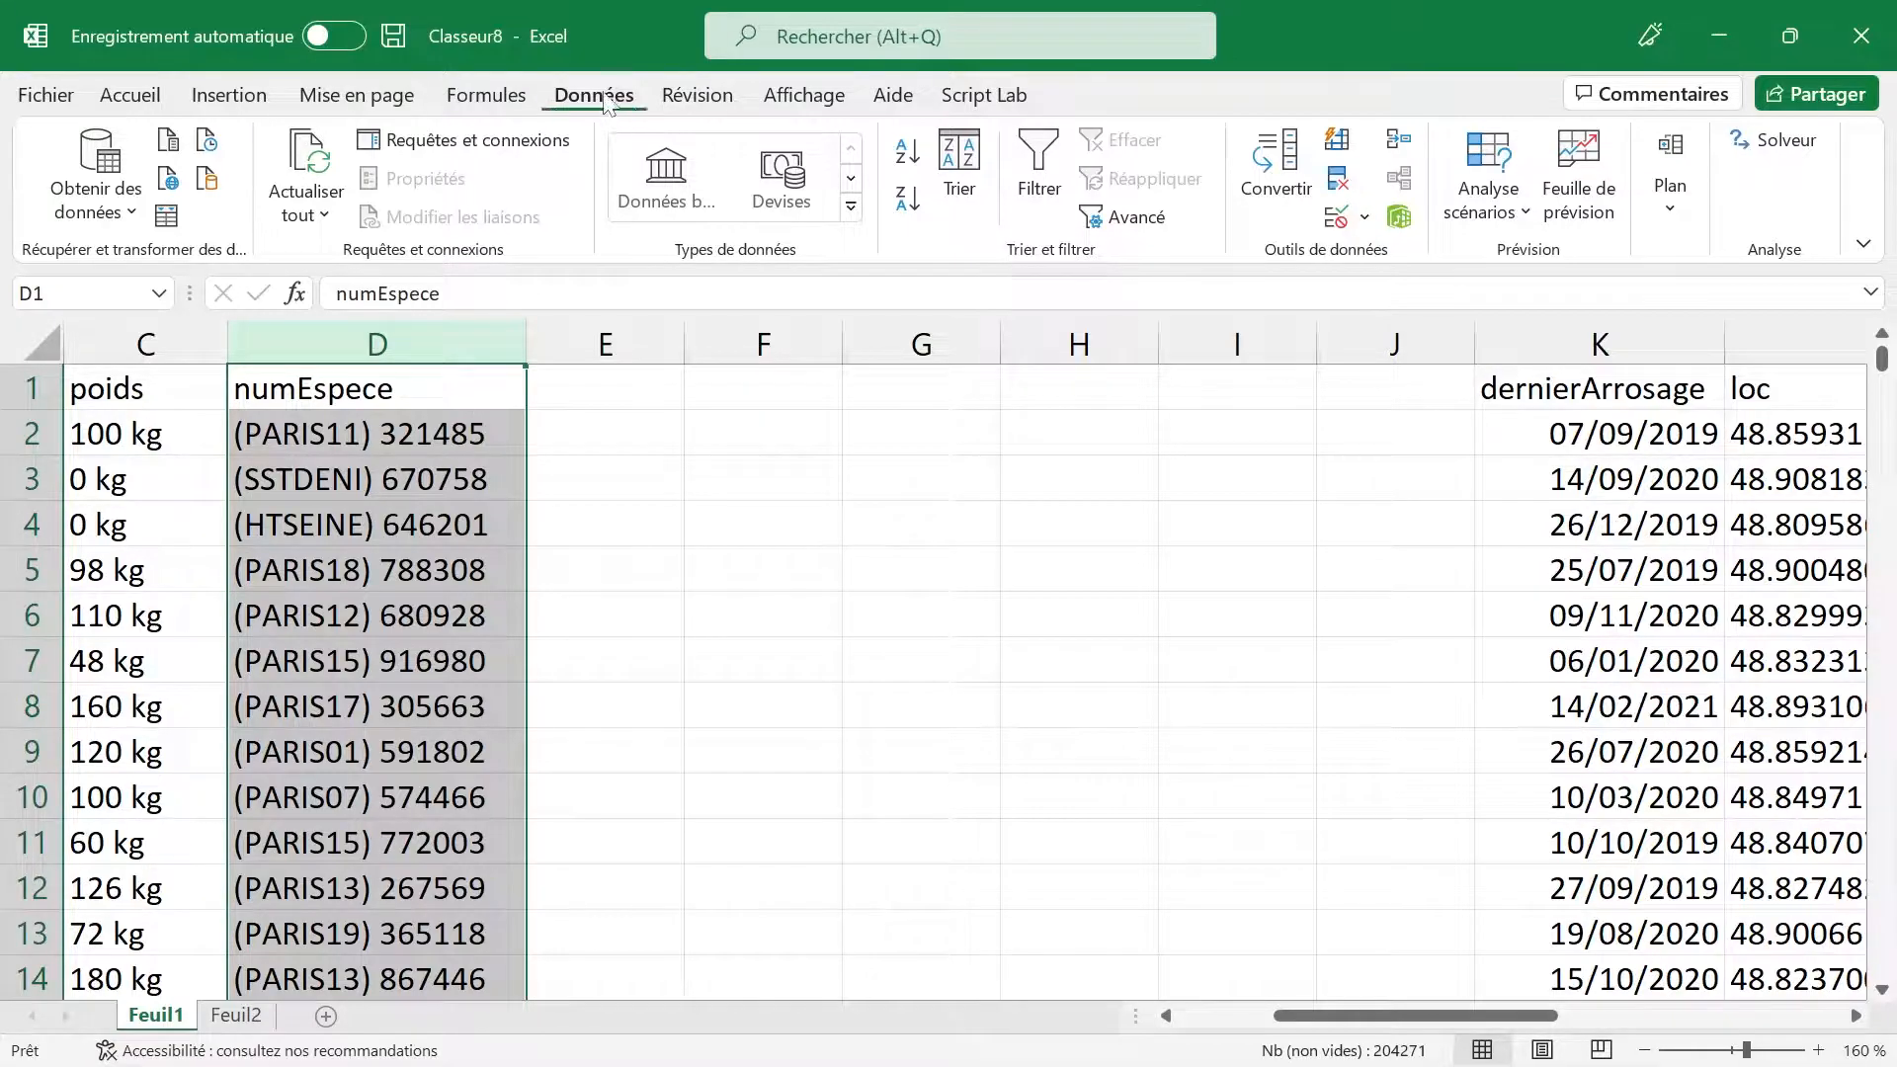
pyautogui.click(1277, 188)
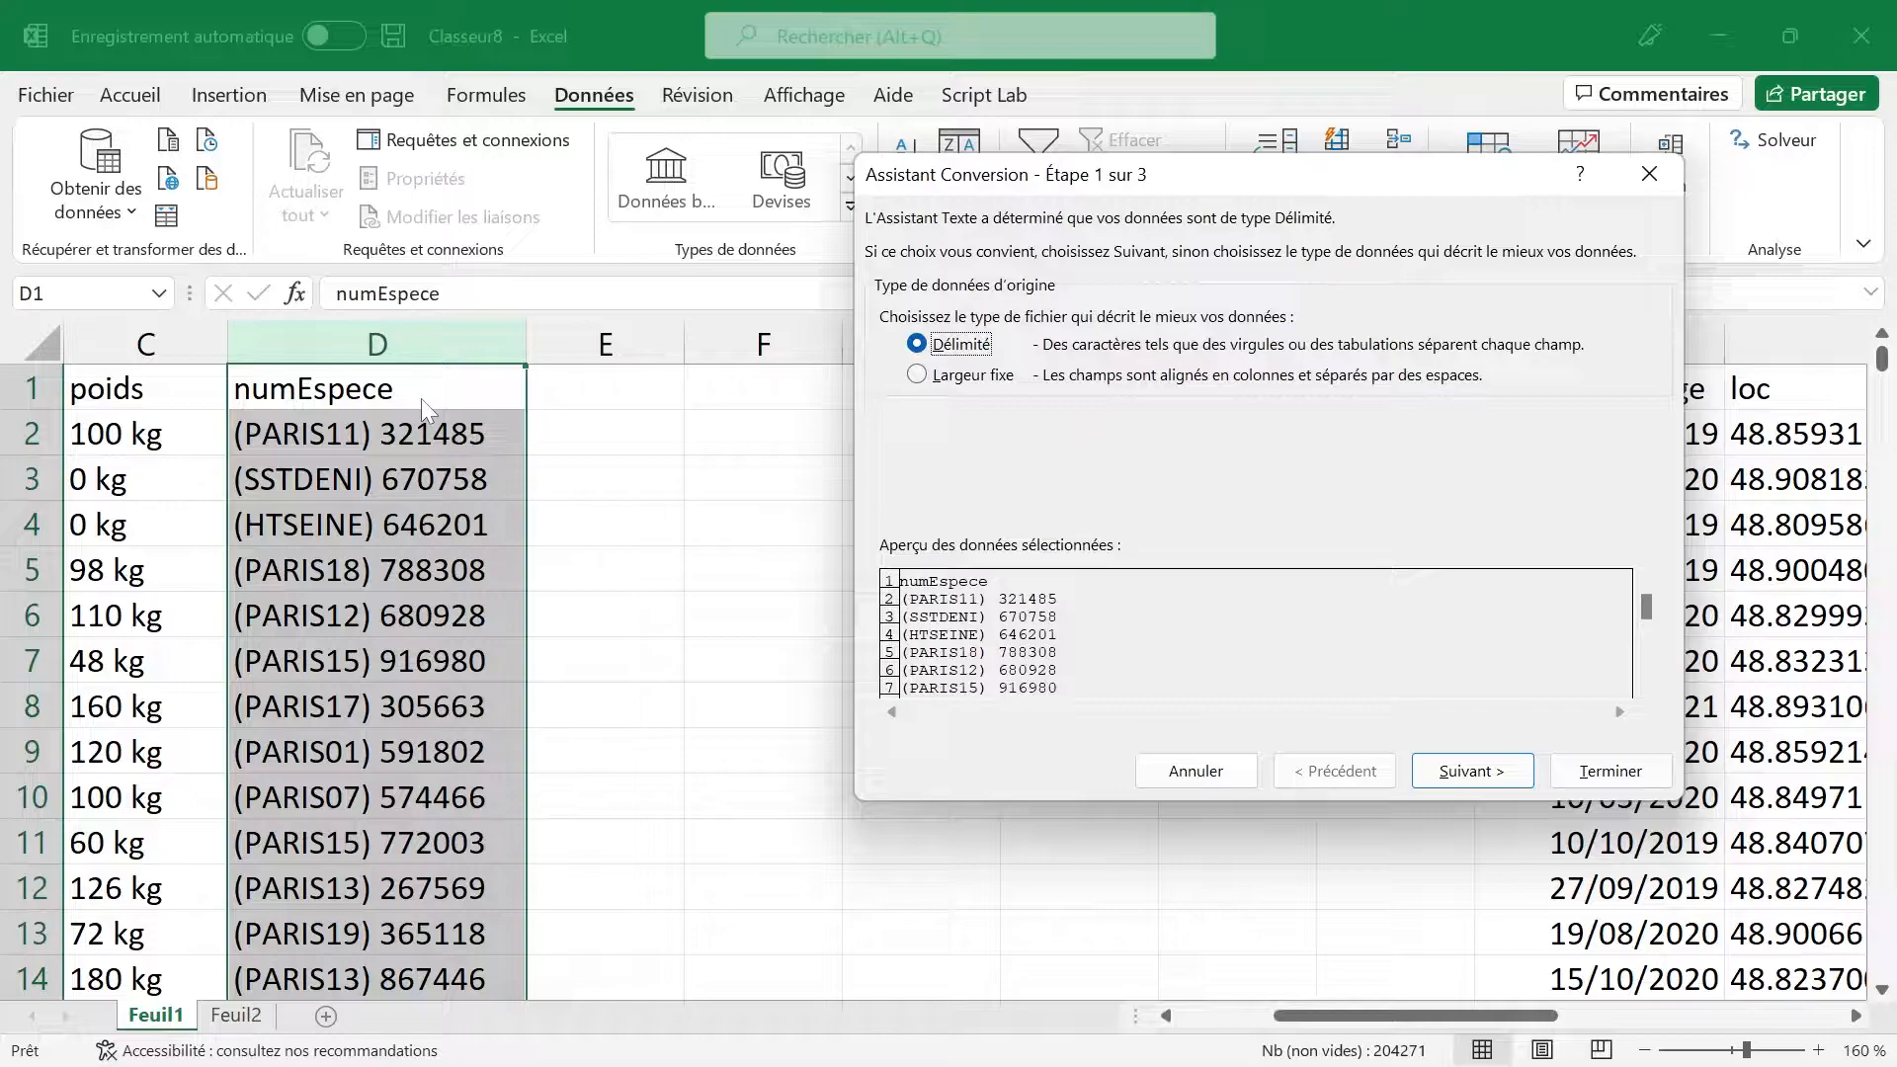
pyautogui.click(917, 375)
pyautogui.click(1443, 779)
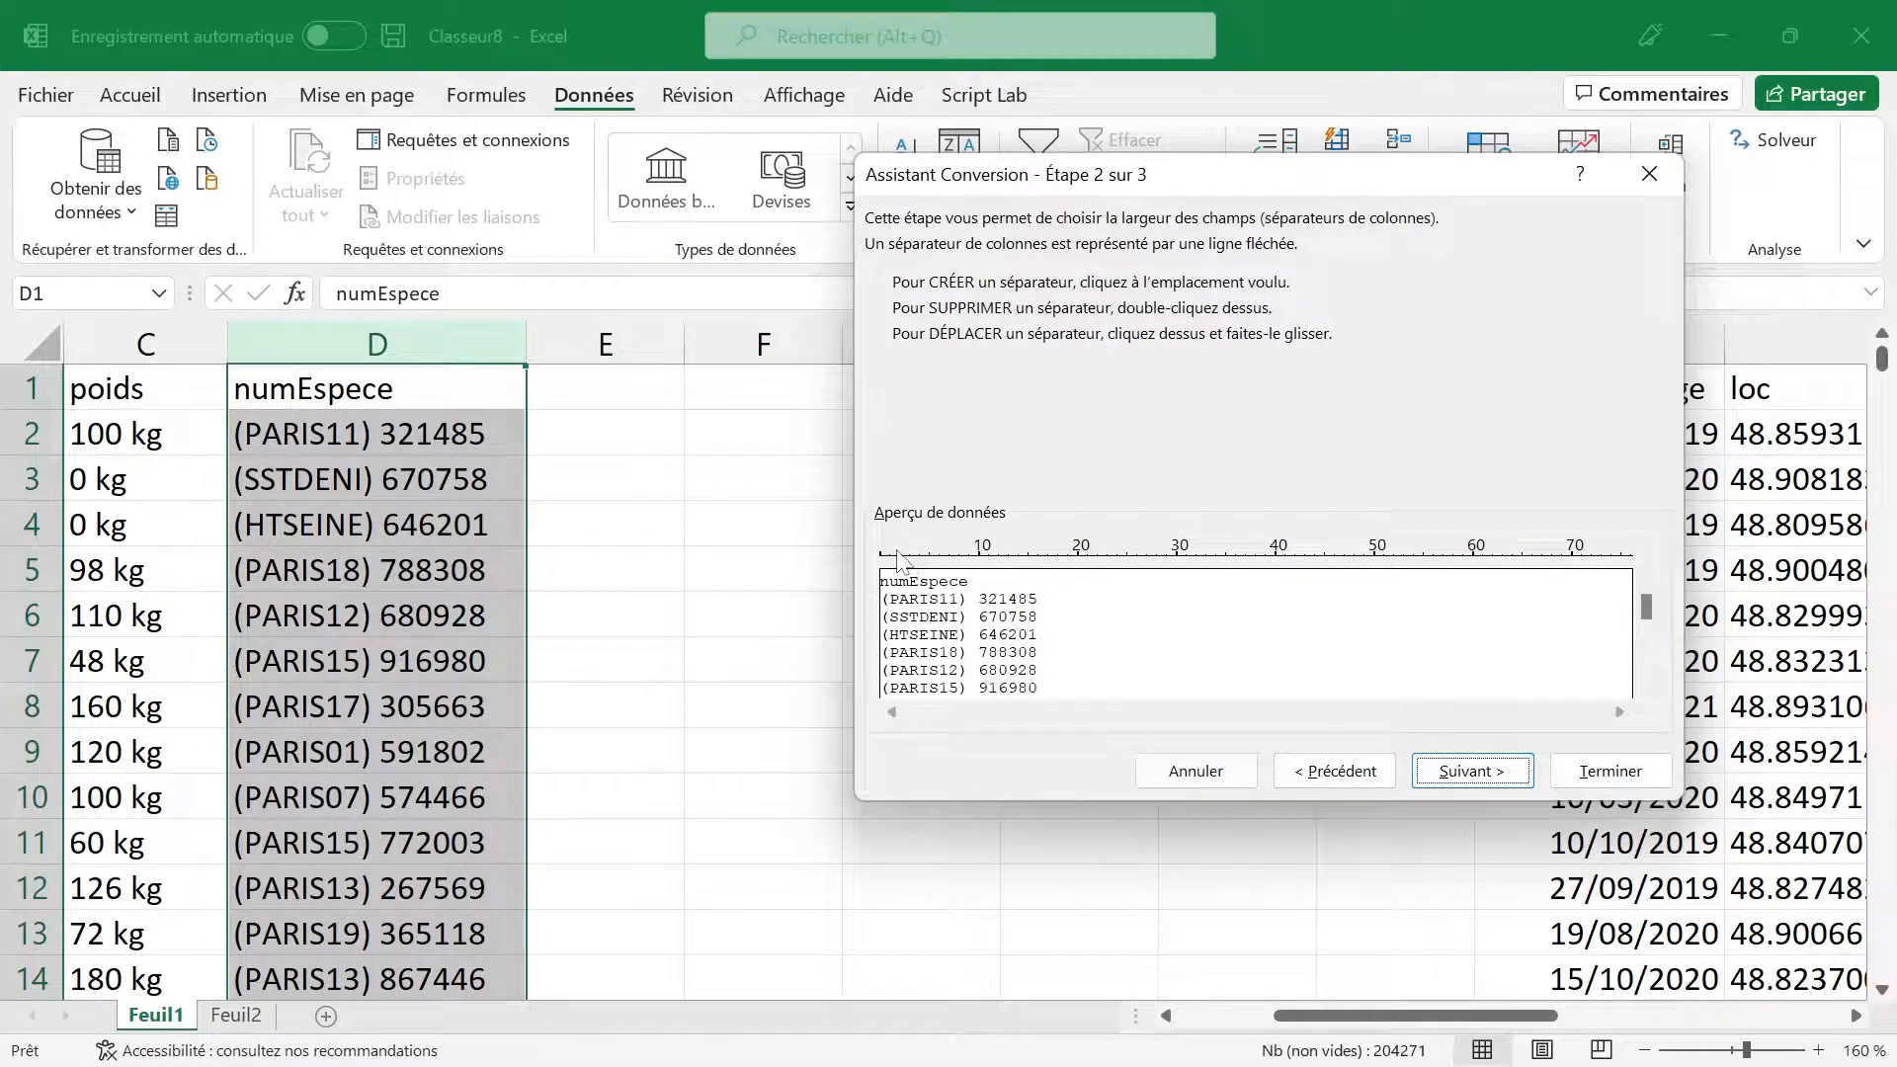
pyautogui.moveTo(895, 558)
pyautogui.mouseDown()
pyautogui.moveTo(1043, 559)
pyautogui.moveTo(889, 557)
pyautogui.mouseUp()
pyautogui.click(920, 553)
pyautogui.moveTo(923, 558); pyautogui.dragTo(959, 560)
pyautogui.click(979, 557)
pyautogui.click(1038, 556)
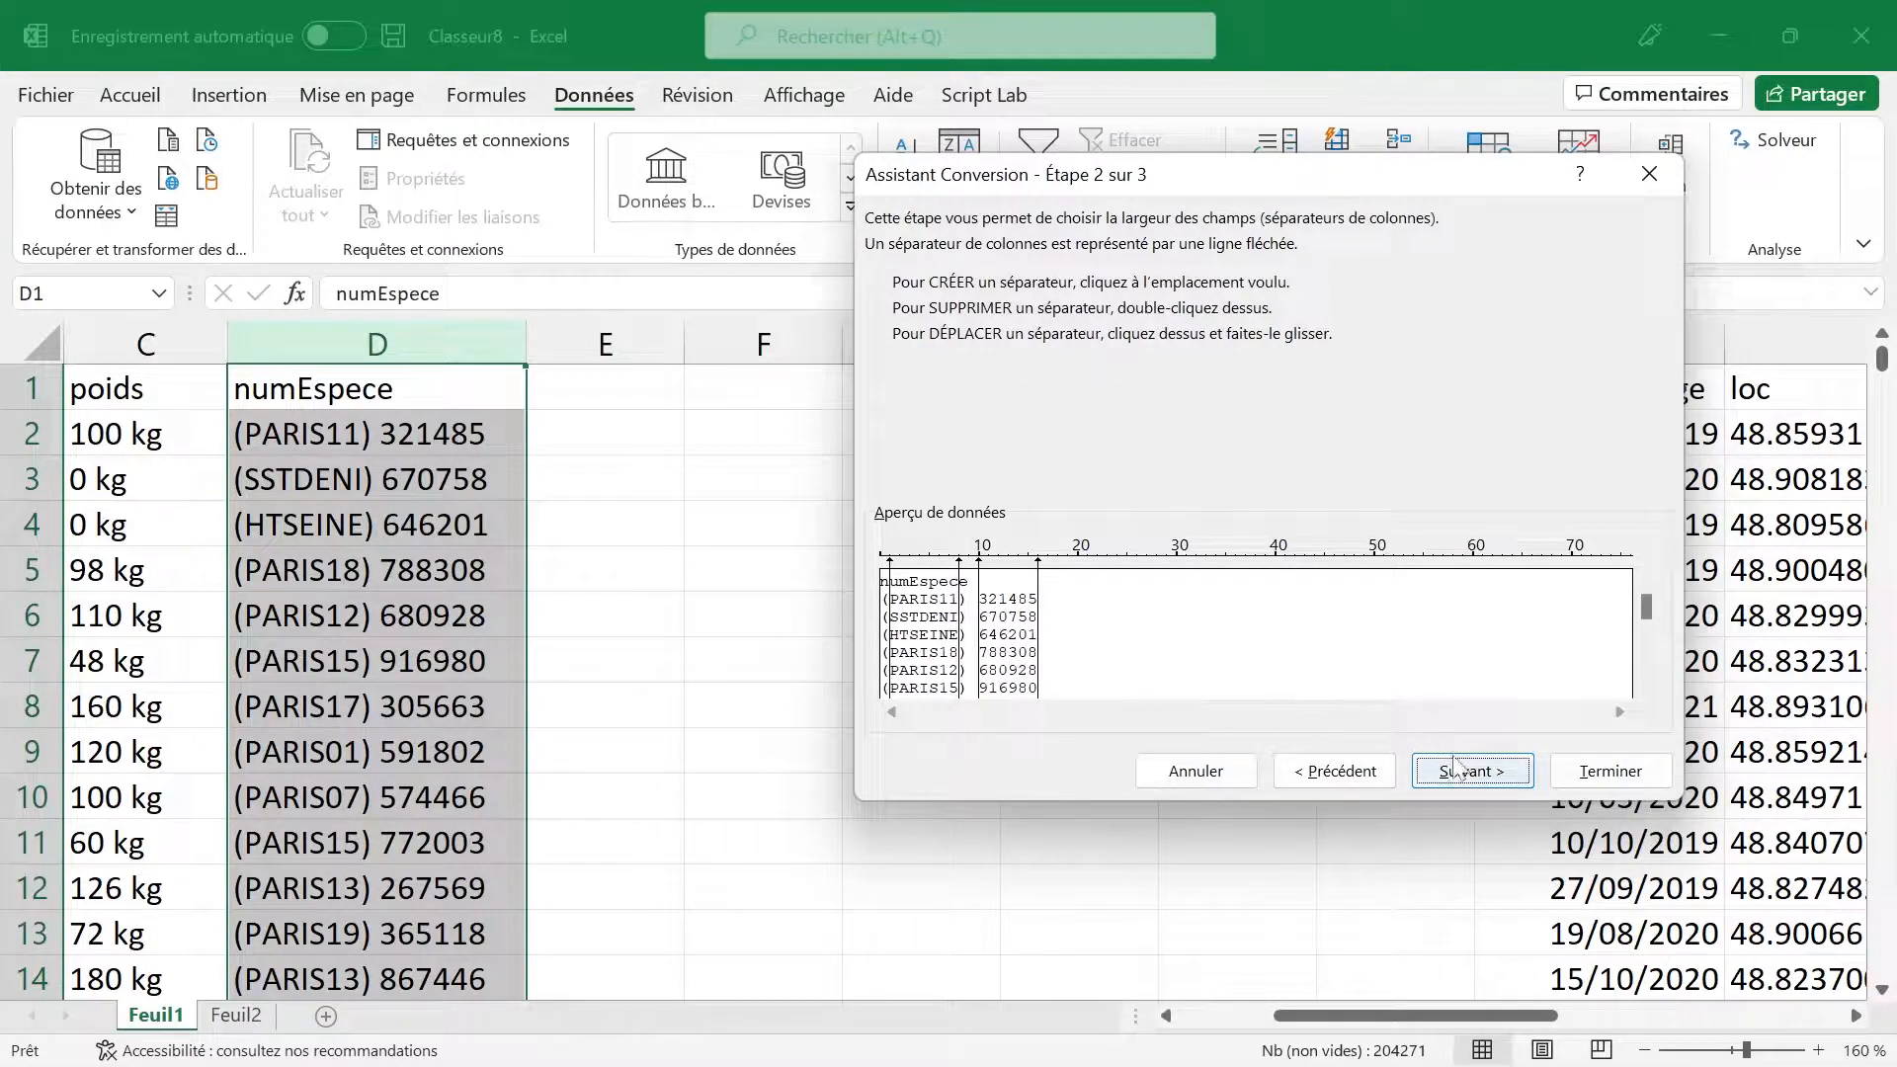
pyautogui.click(1500, 771)
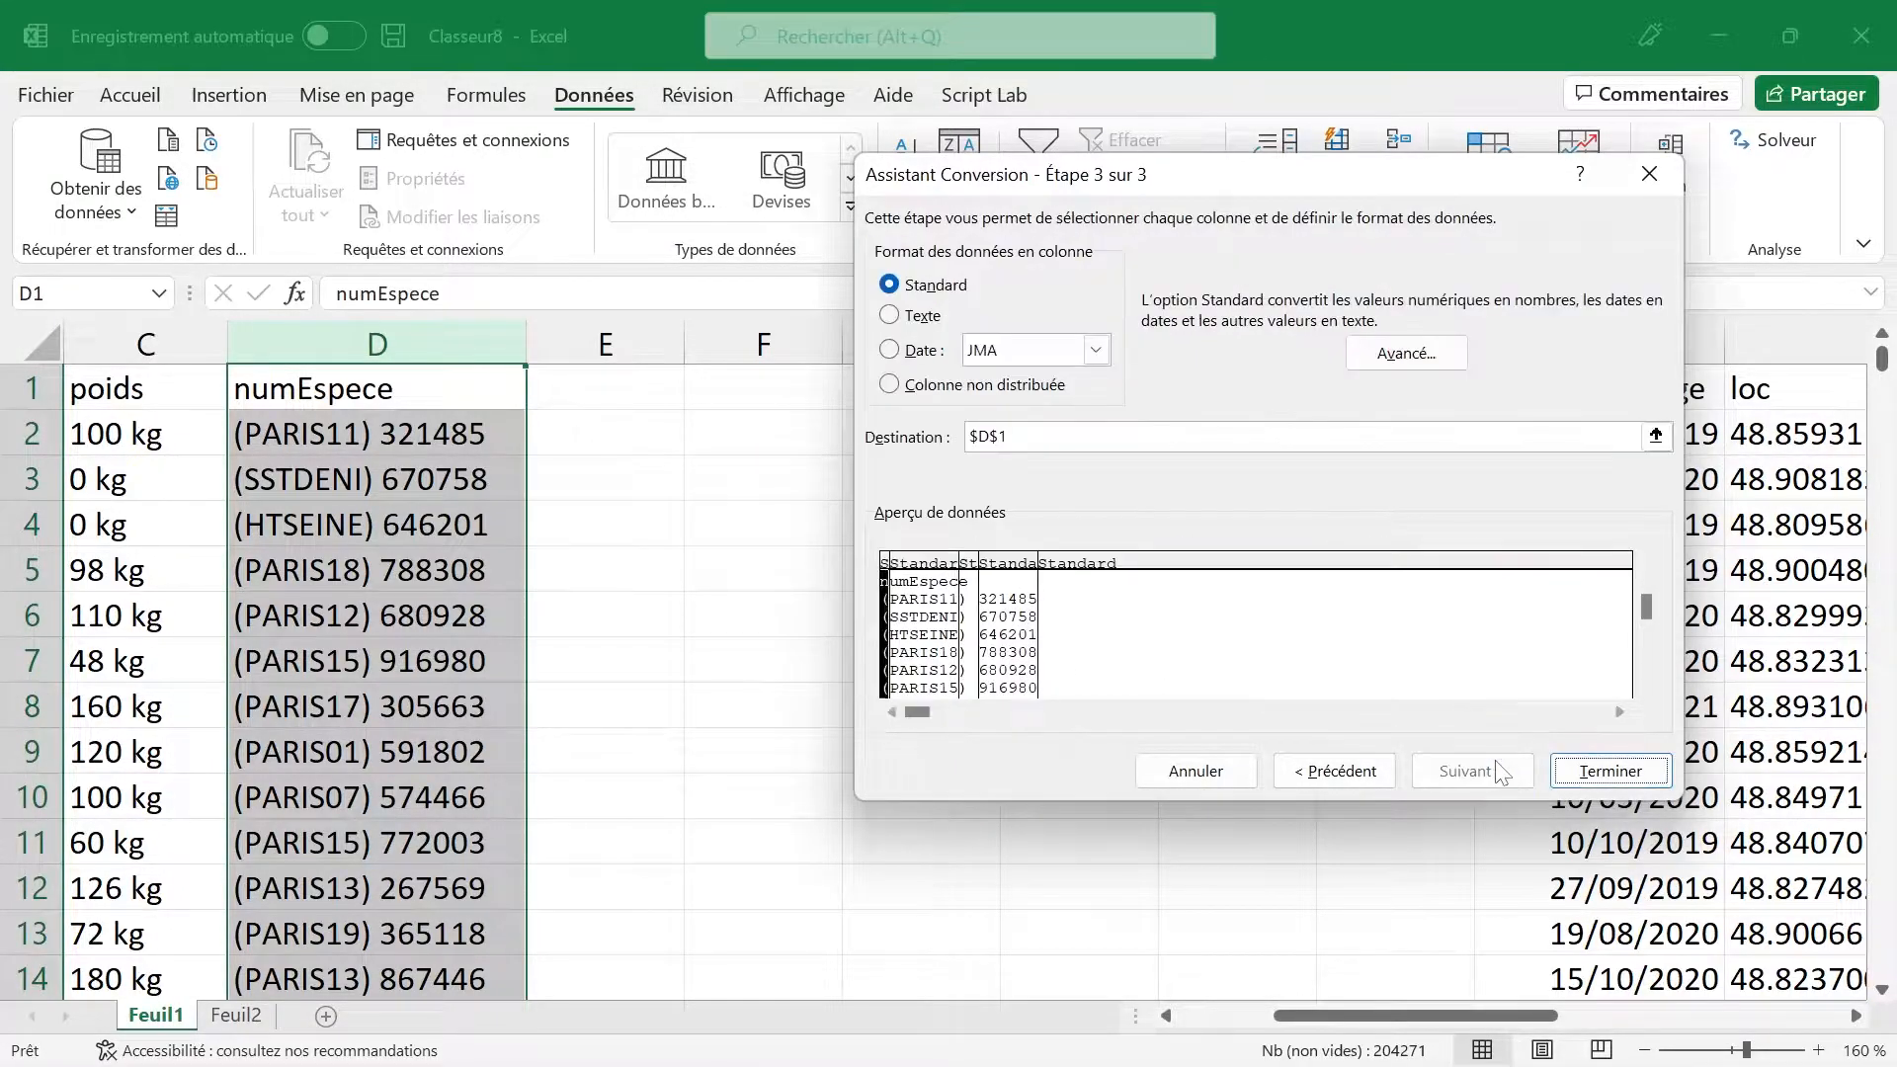
pyautogui.click(1596, 770)
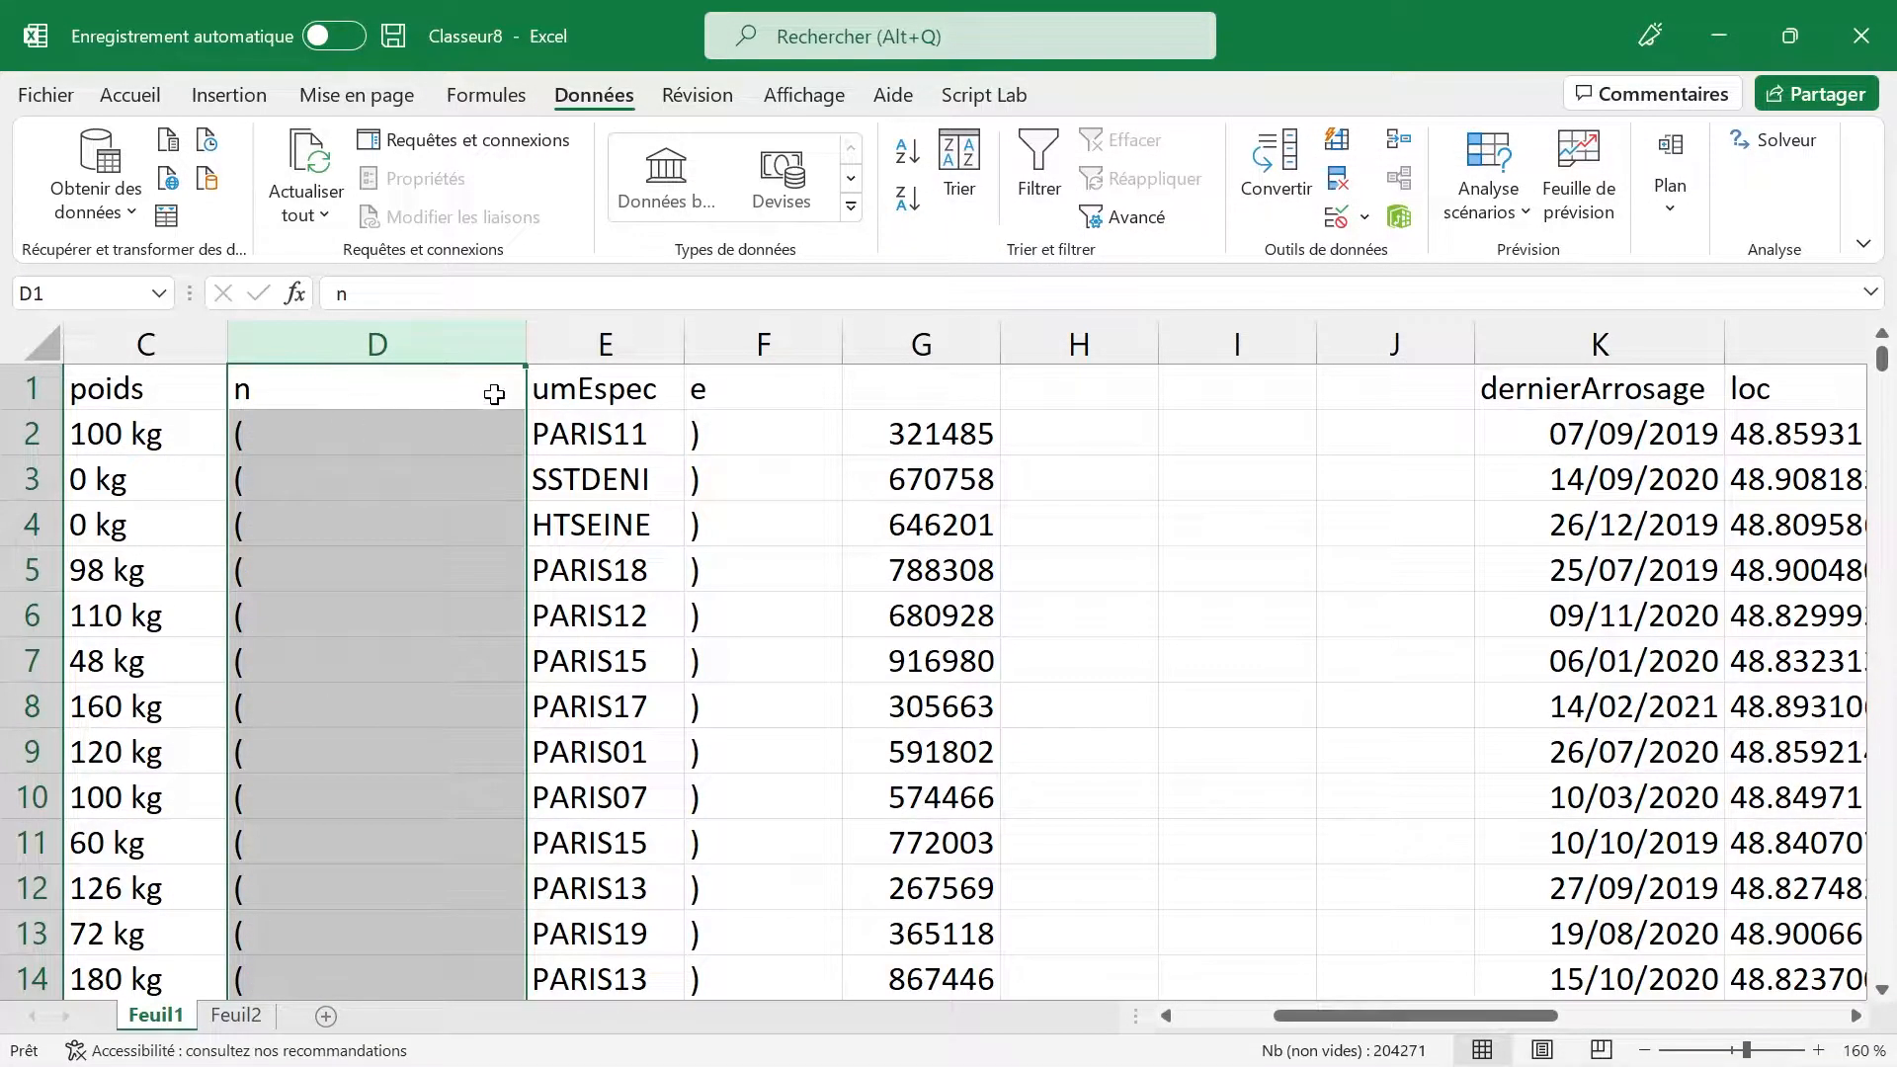
# Step: Check the split pieces in columns D to G and enter the heading numEspece in G1 above the numbers
pyautogui.click(642, 429)
pyautogui.click(731, 419)
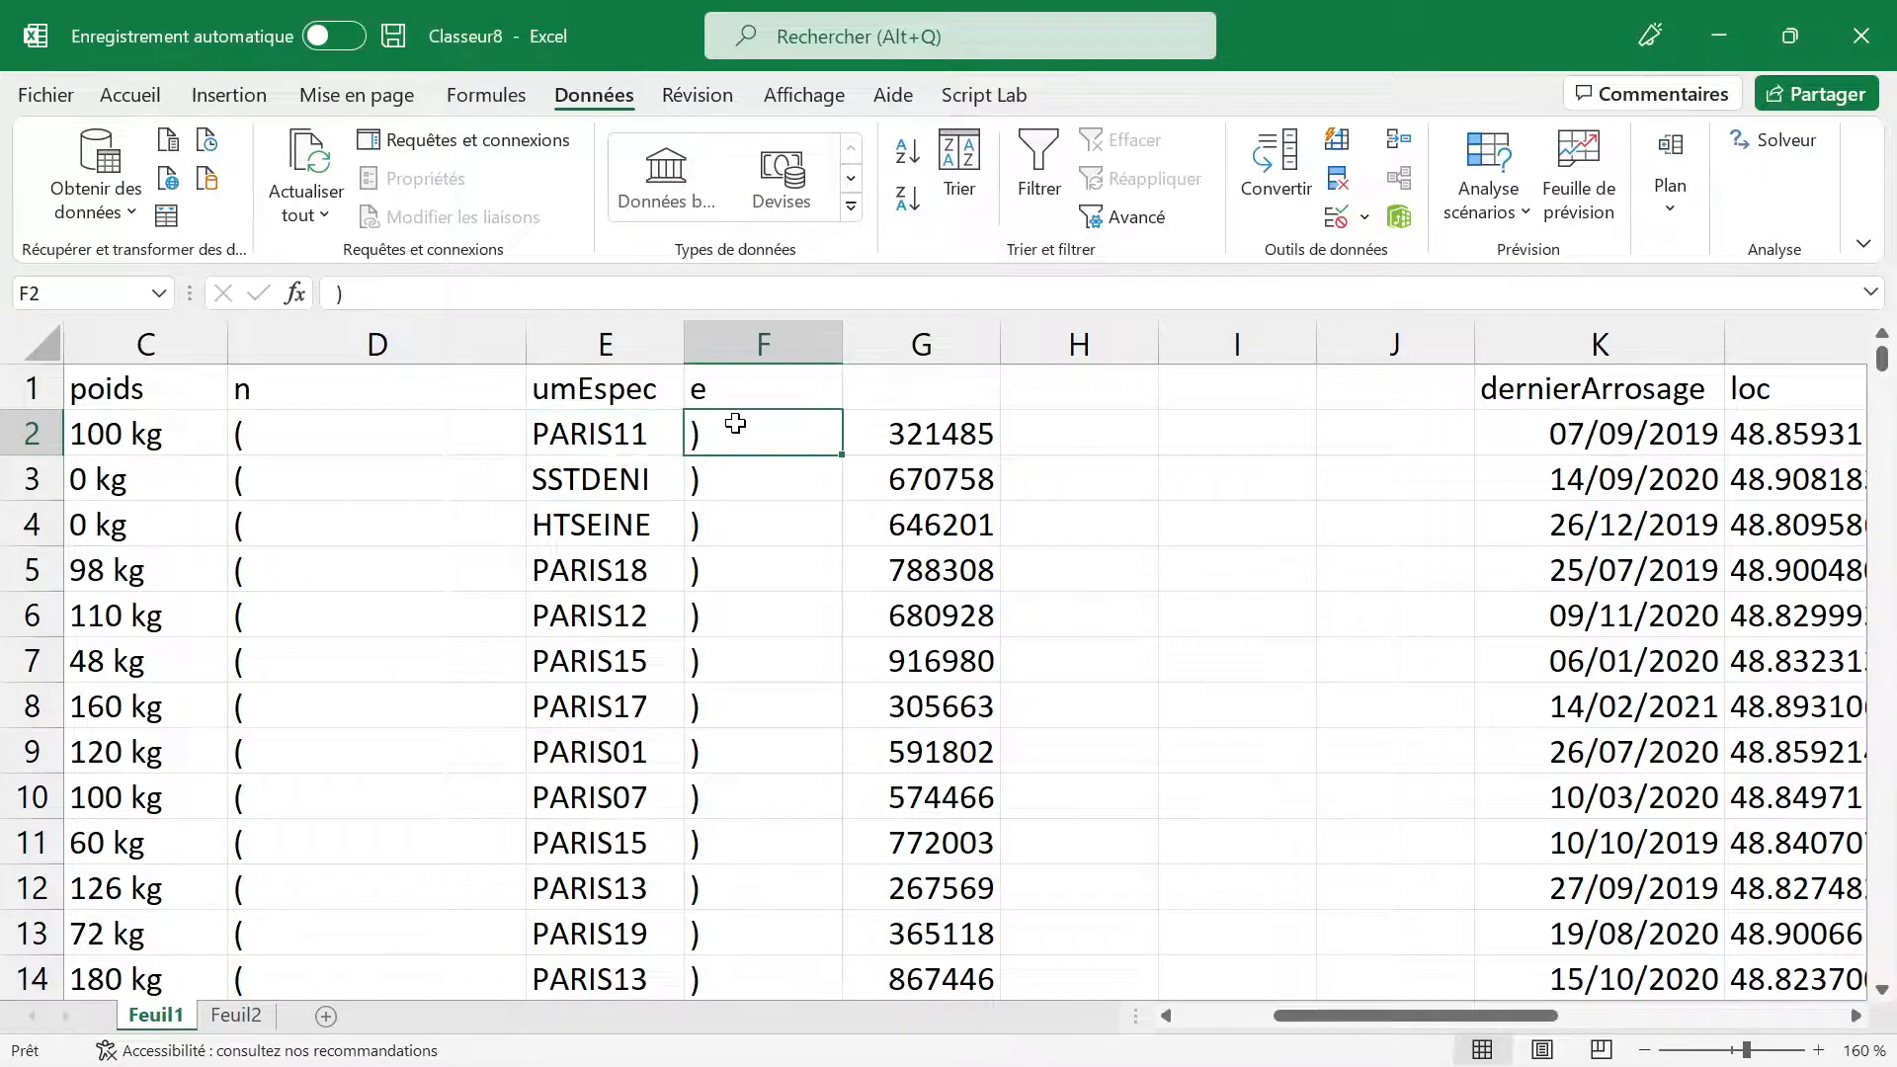
pyautogui.click(905, 415)
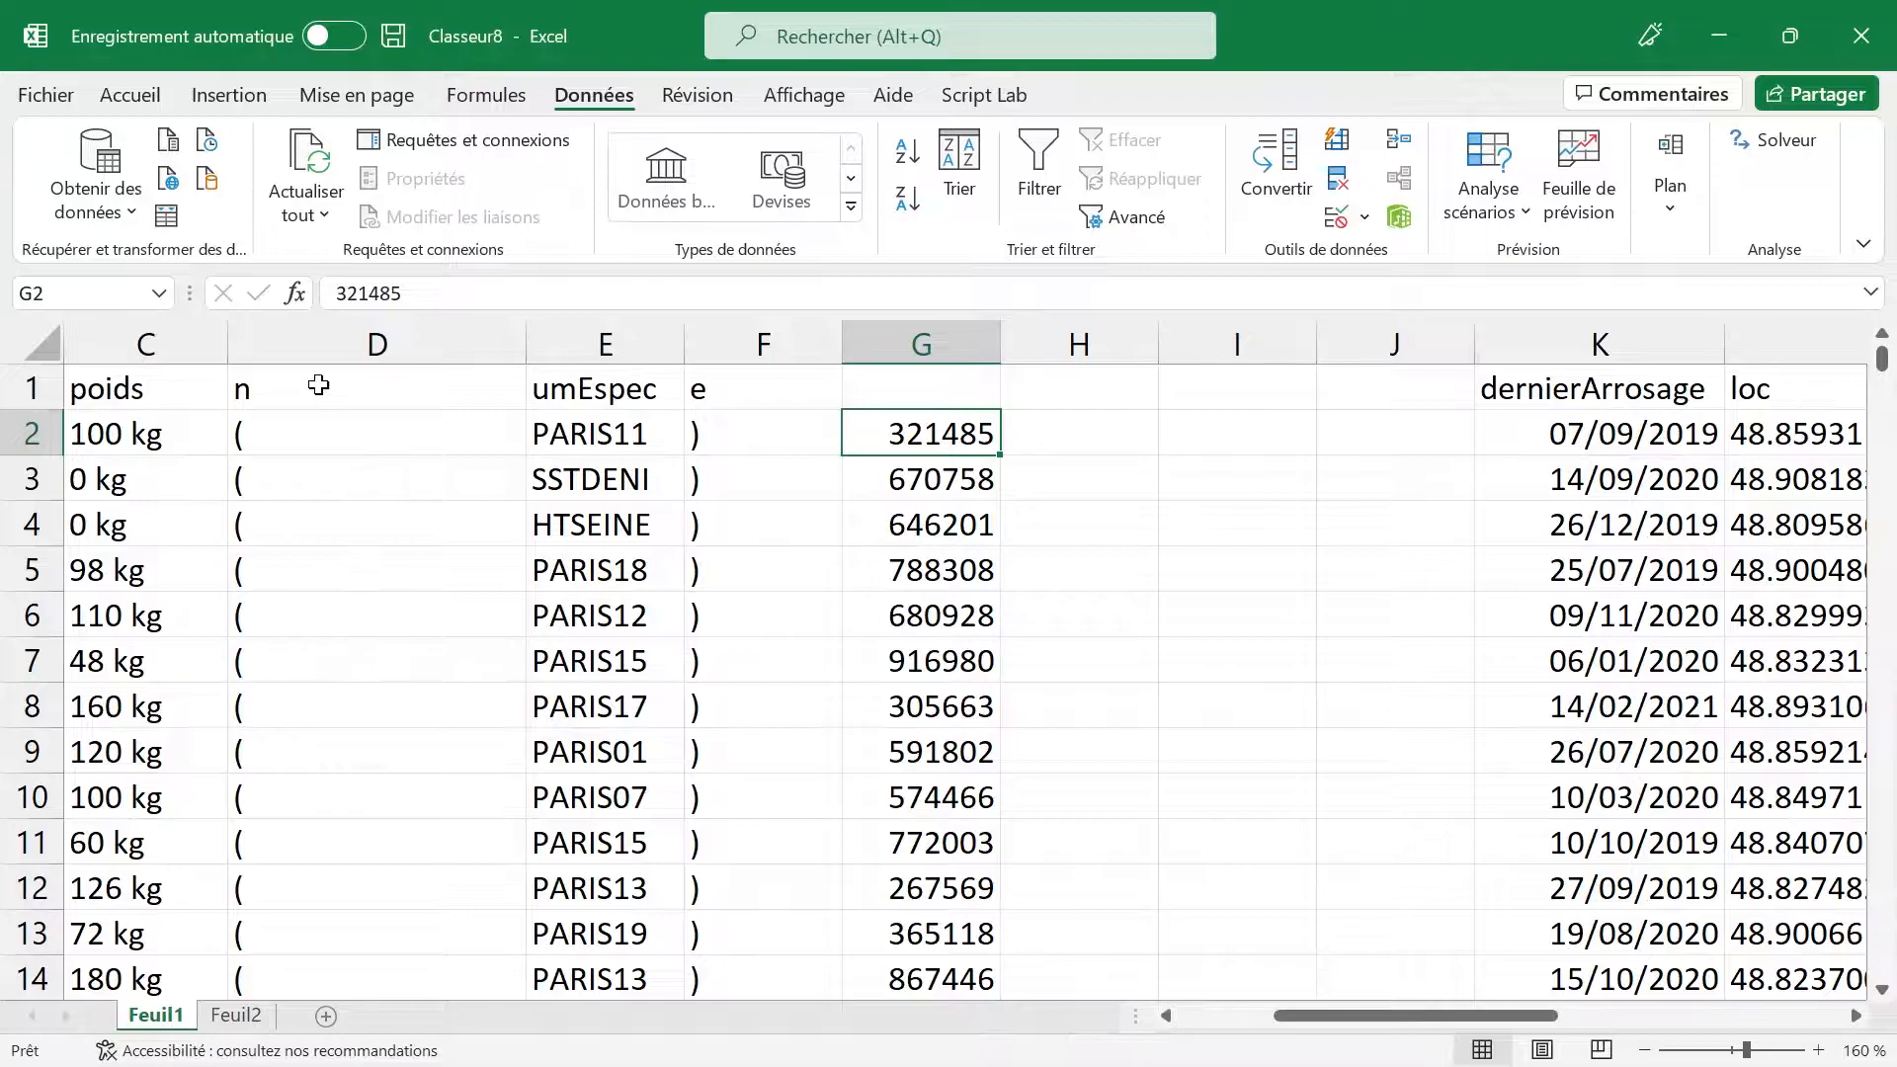
pyautogui.click(259, 383)
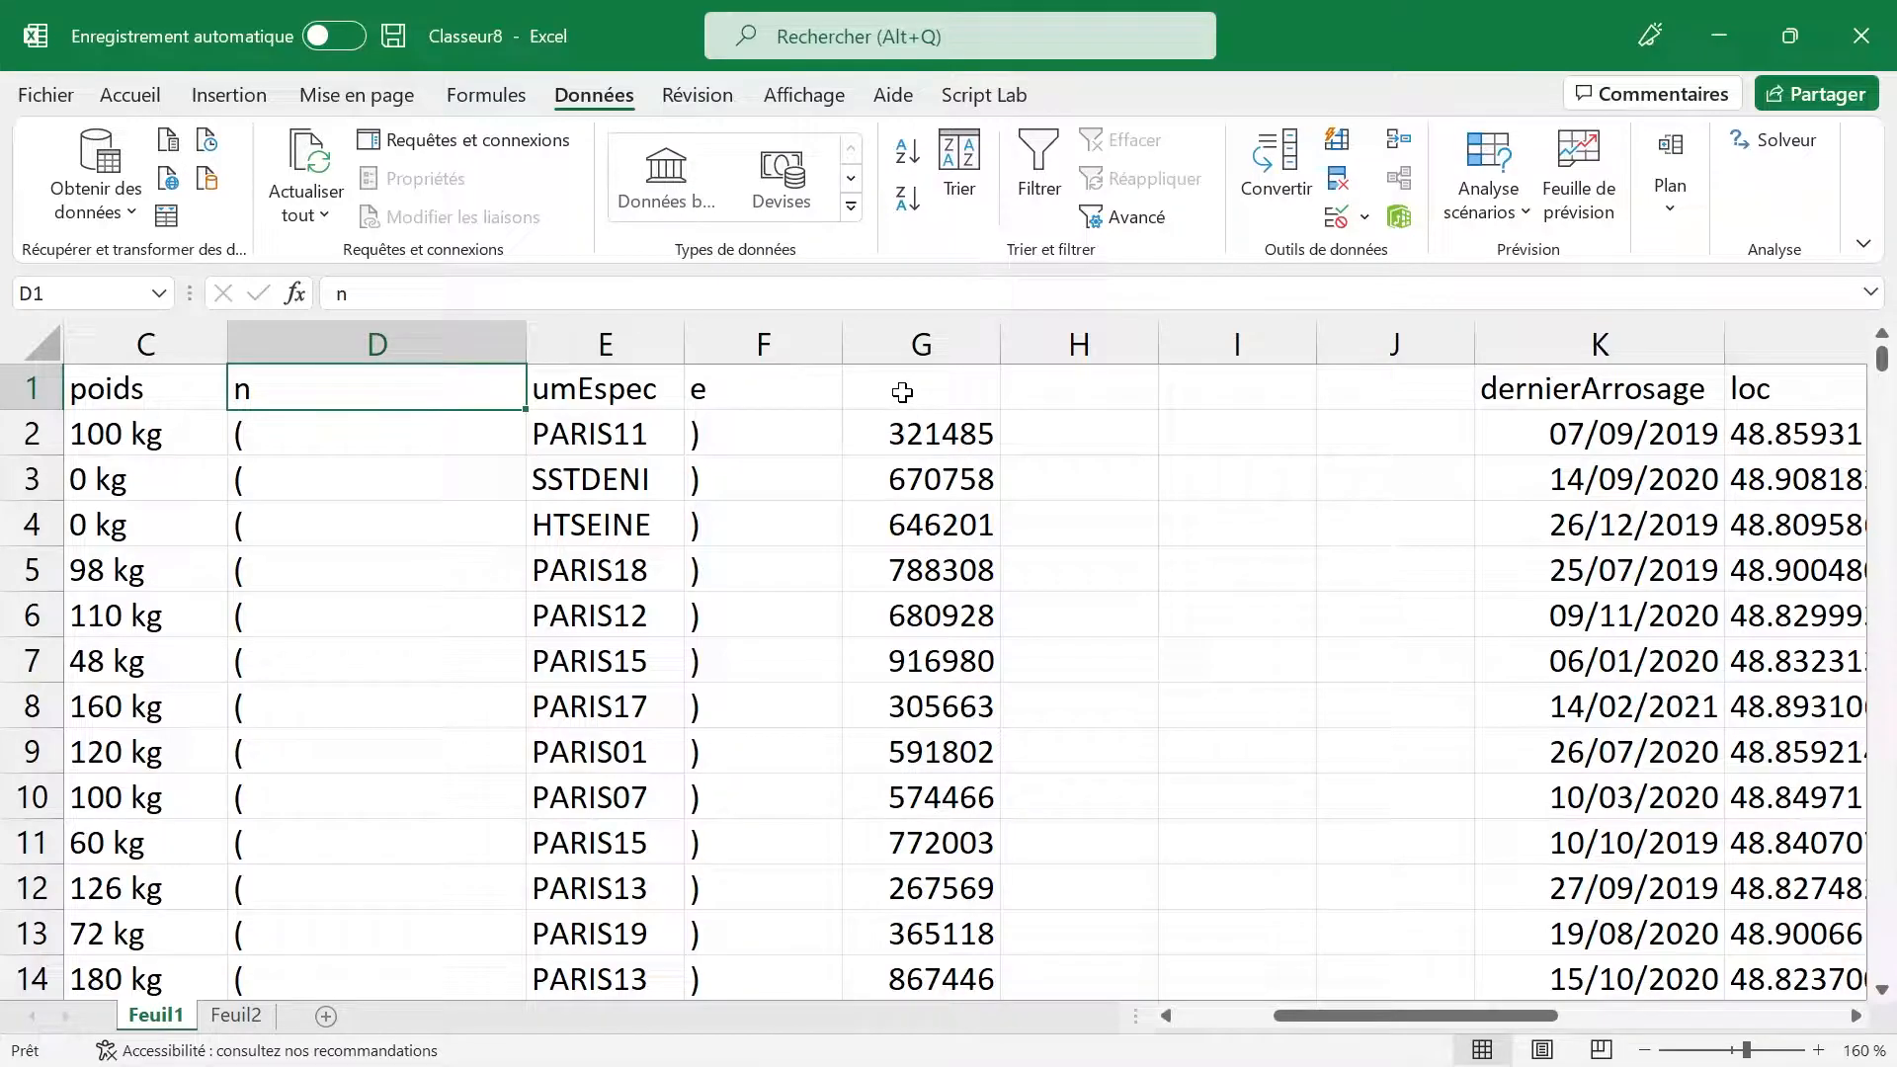
pyautogui.click(924, 338)
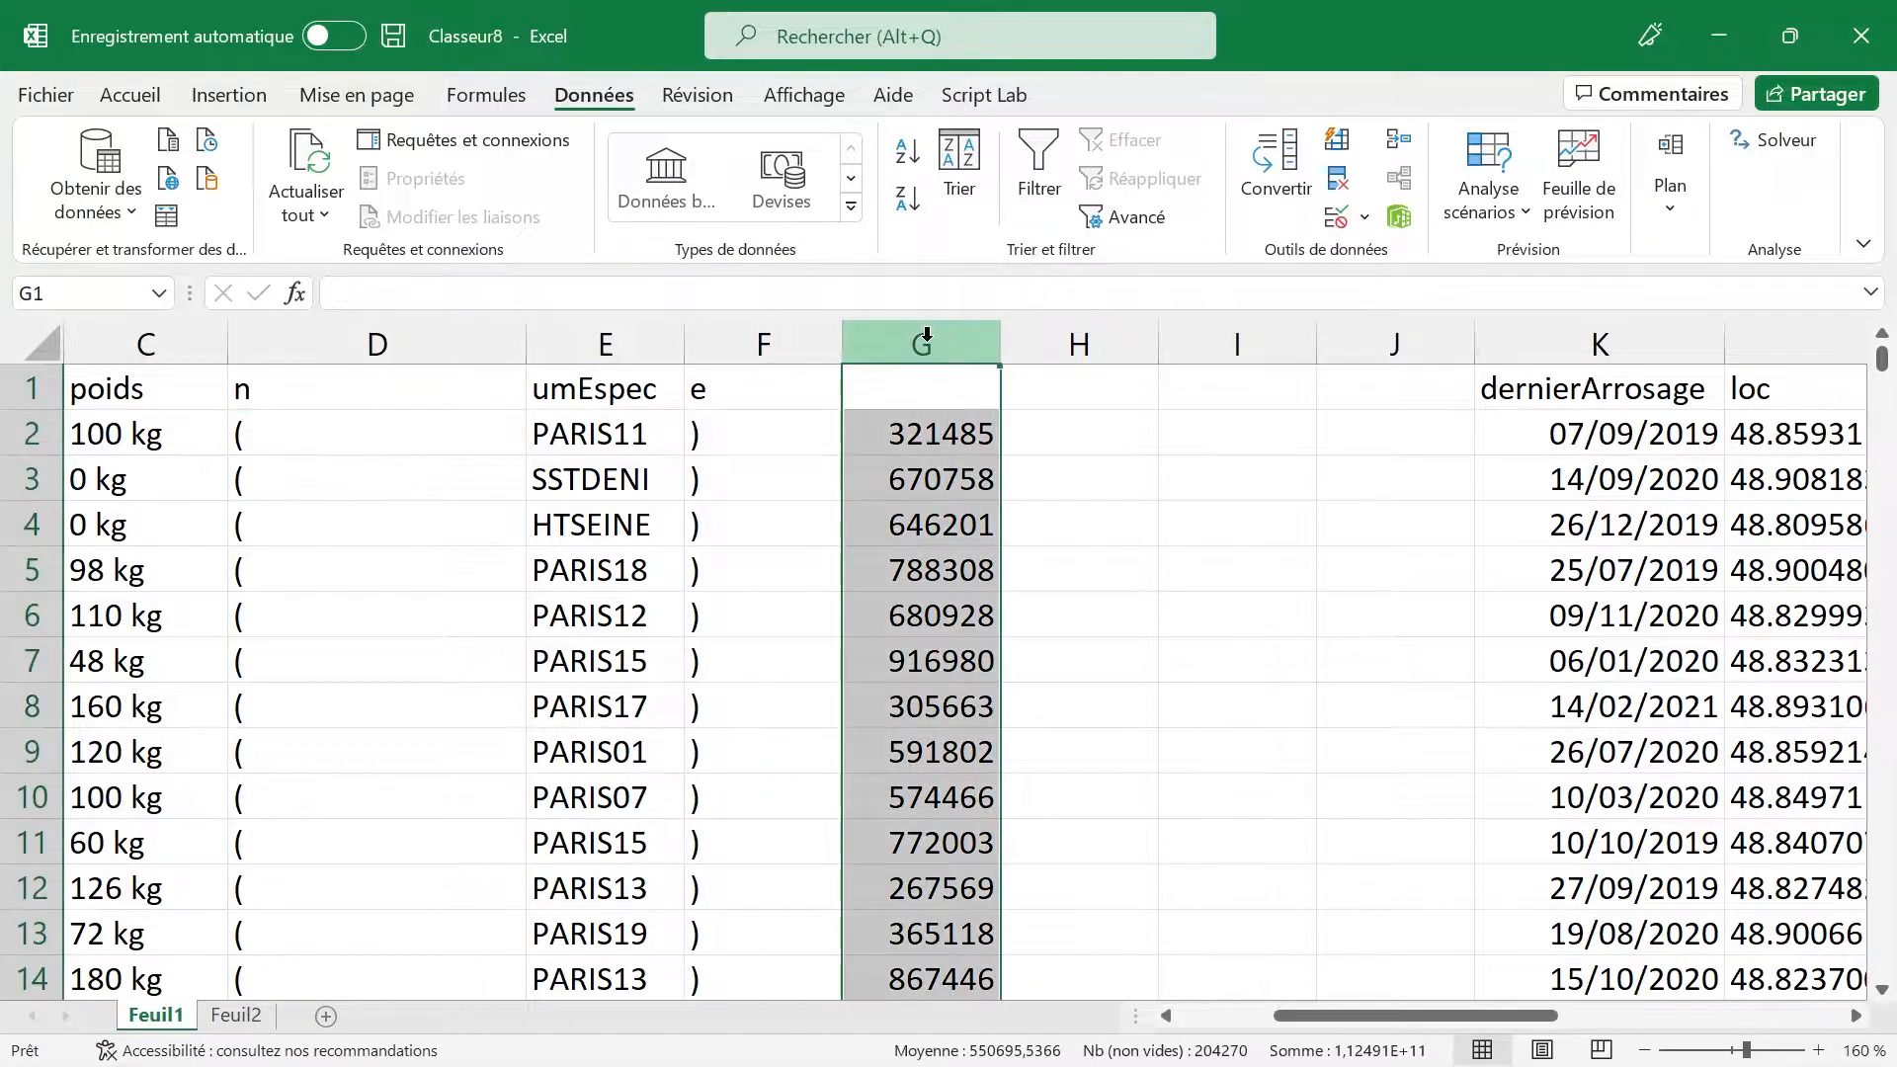
pyautogui.click(920, 391)
pyautogui.write('num')
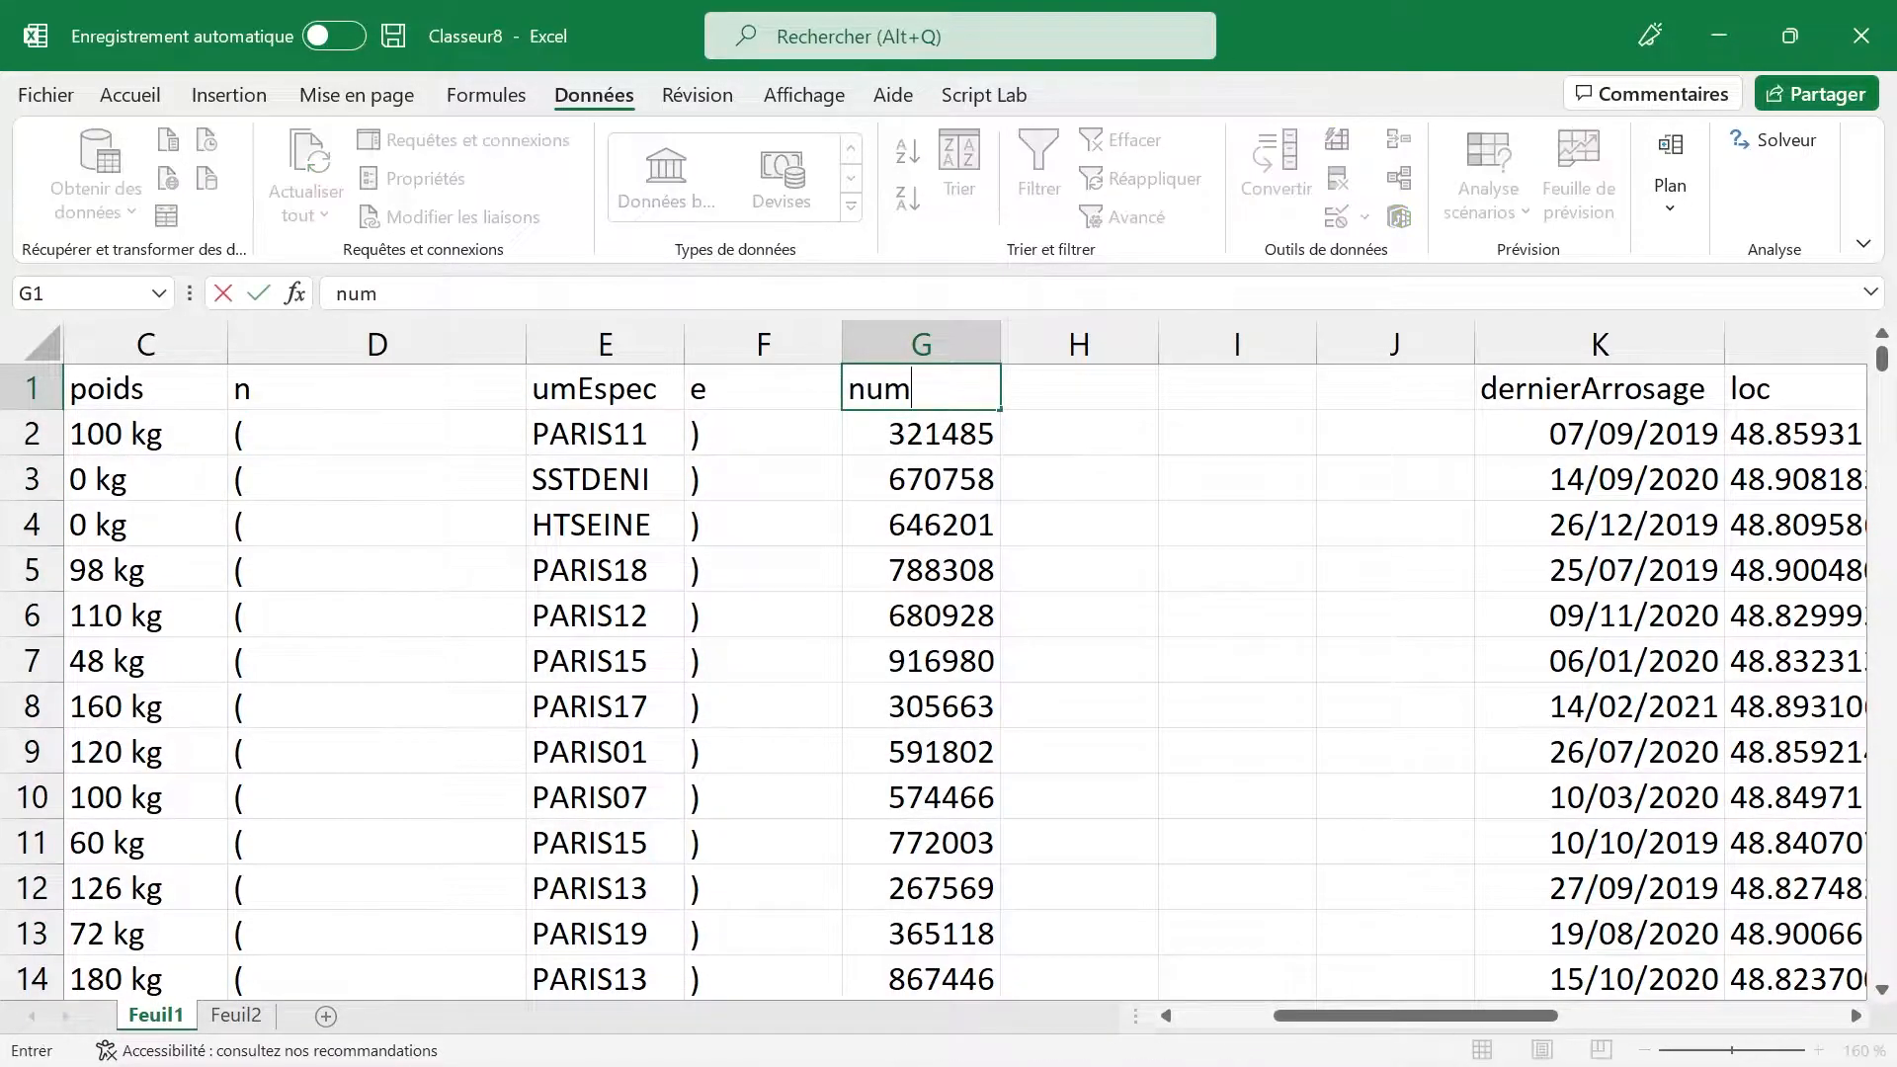
pyautogui.write('Espece')
pyautogui.press('Return')
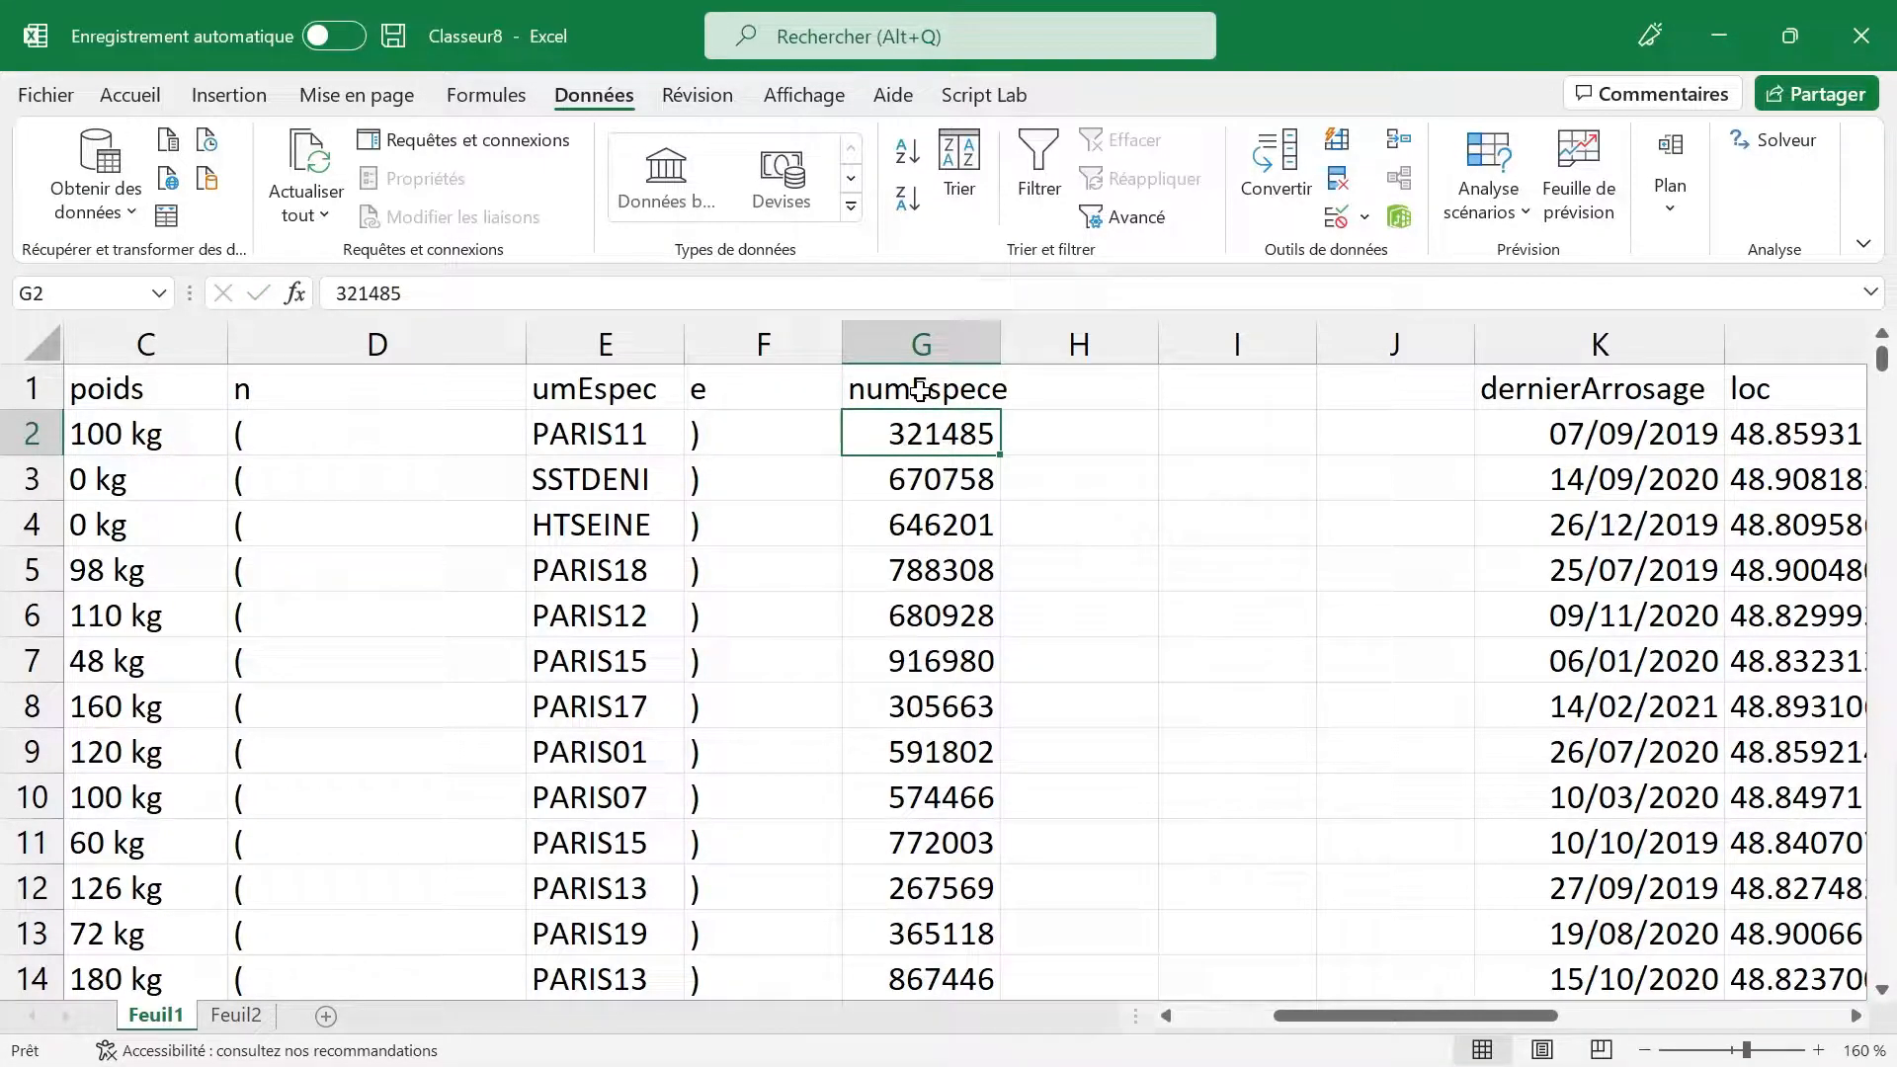
# Step: Delete columns D to F, which hold the brackets and district codes
pyautogui.moveTo(767, 343)
pyautogui.mouseDown()
pyautogui.moveTo(382, 343)
pyautogui.moveTo(437, 343)
pyautogui.mouseUp()
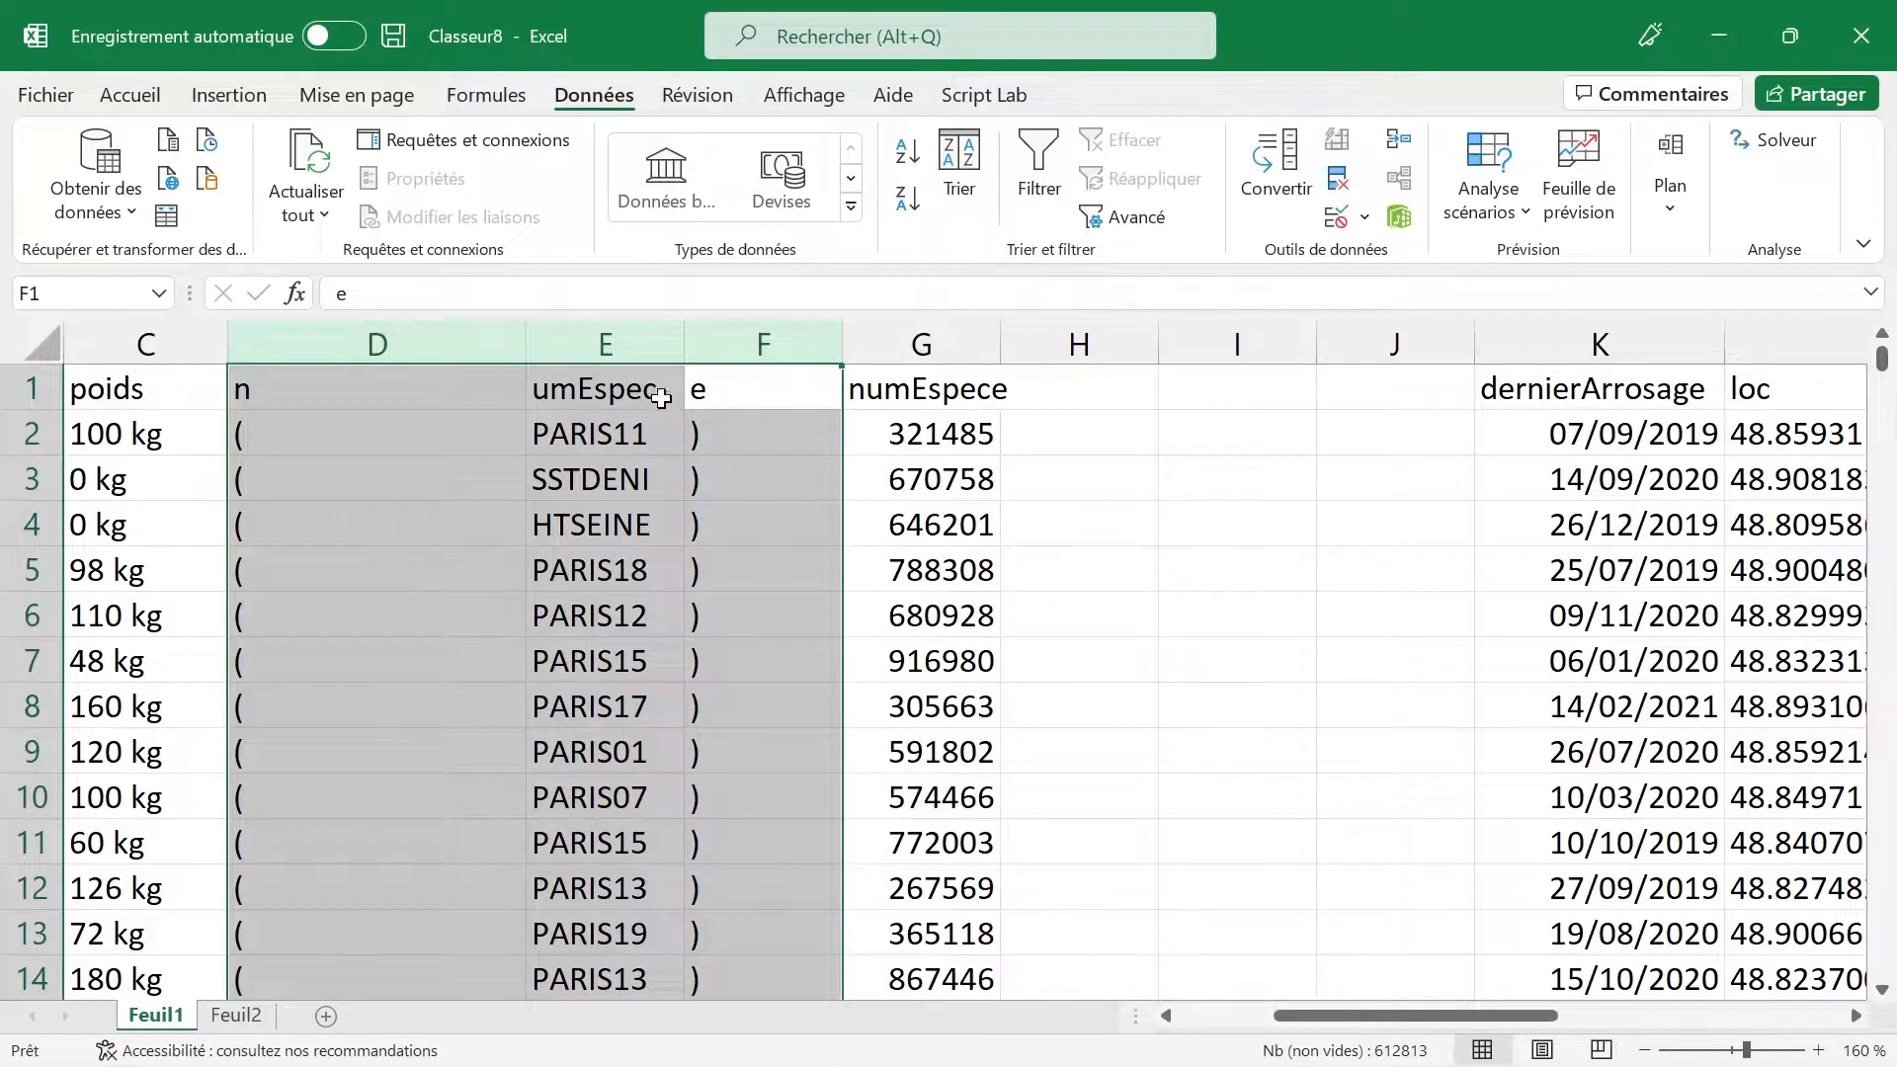
pyautogui.rightClick(613, 343)
pyautogui.click(738, 632)
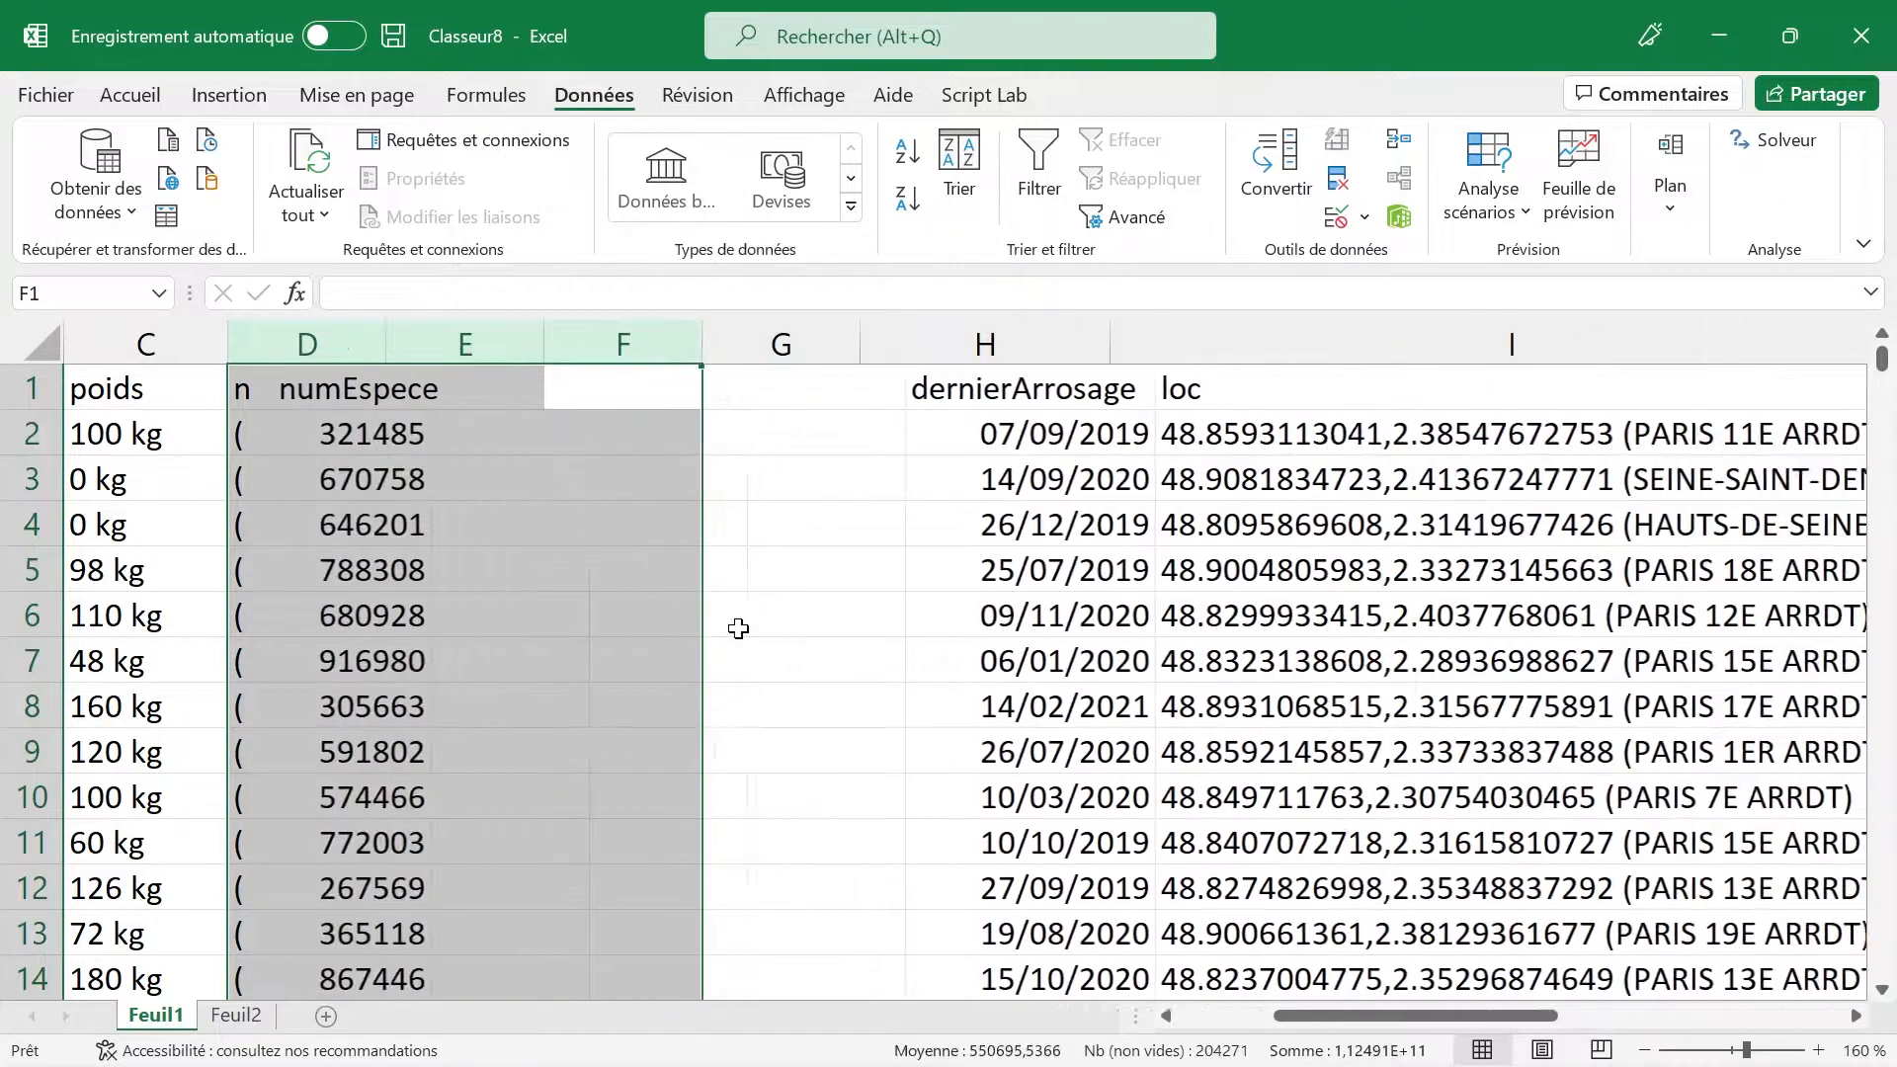
# Step: Undo the column deletion, the new numEspece heading and the fixed-width split
pyautogui.hscroll(-3, 535, 520)
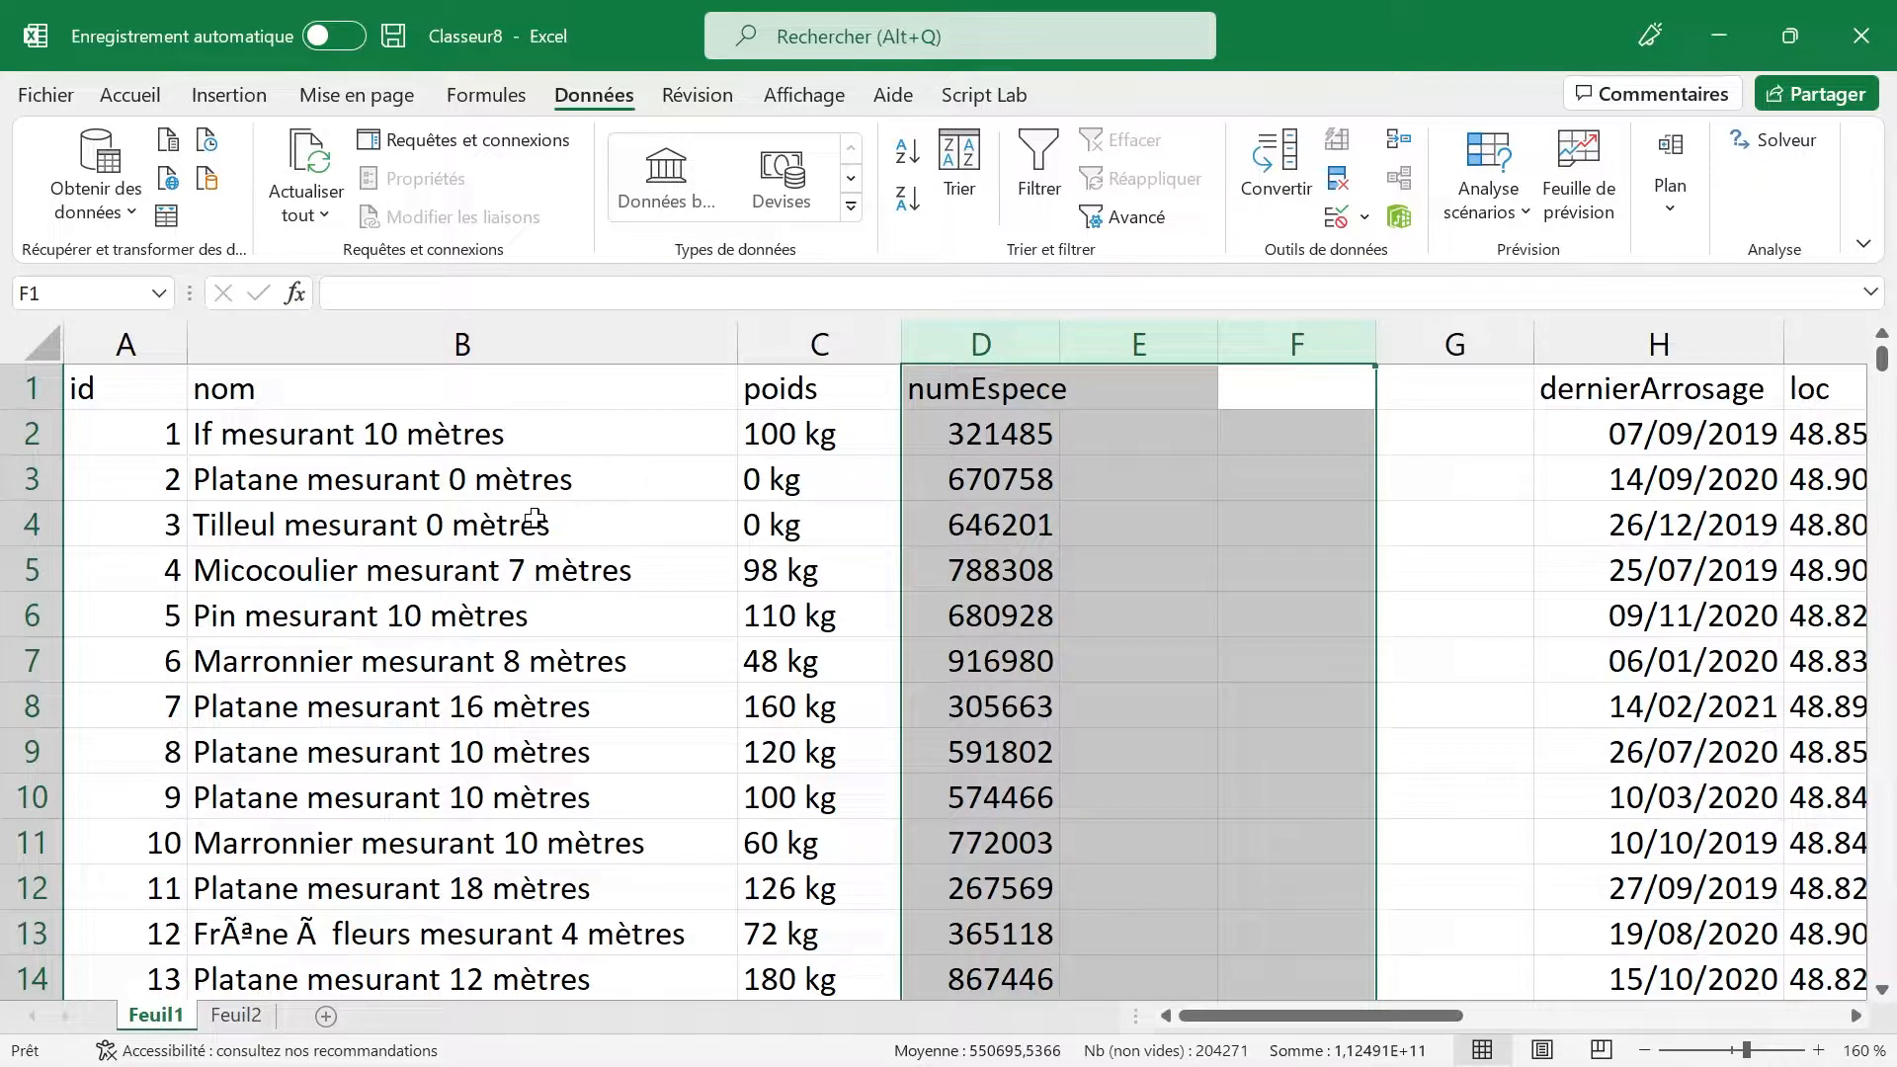
pyautogui.hotkey('ctrl', 'z')
pyautogui.hotkey('ctrl', 'z')
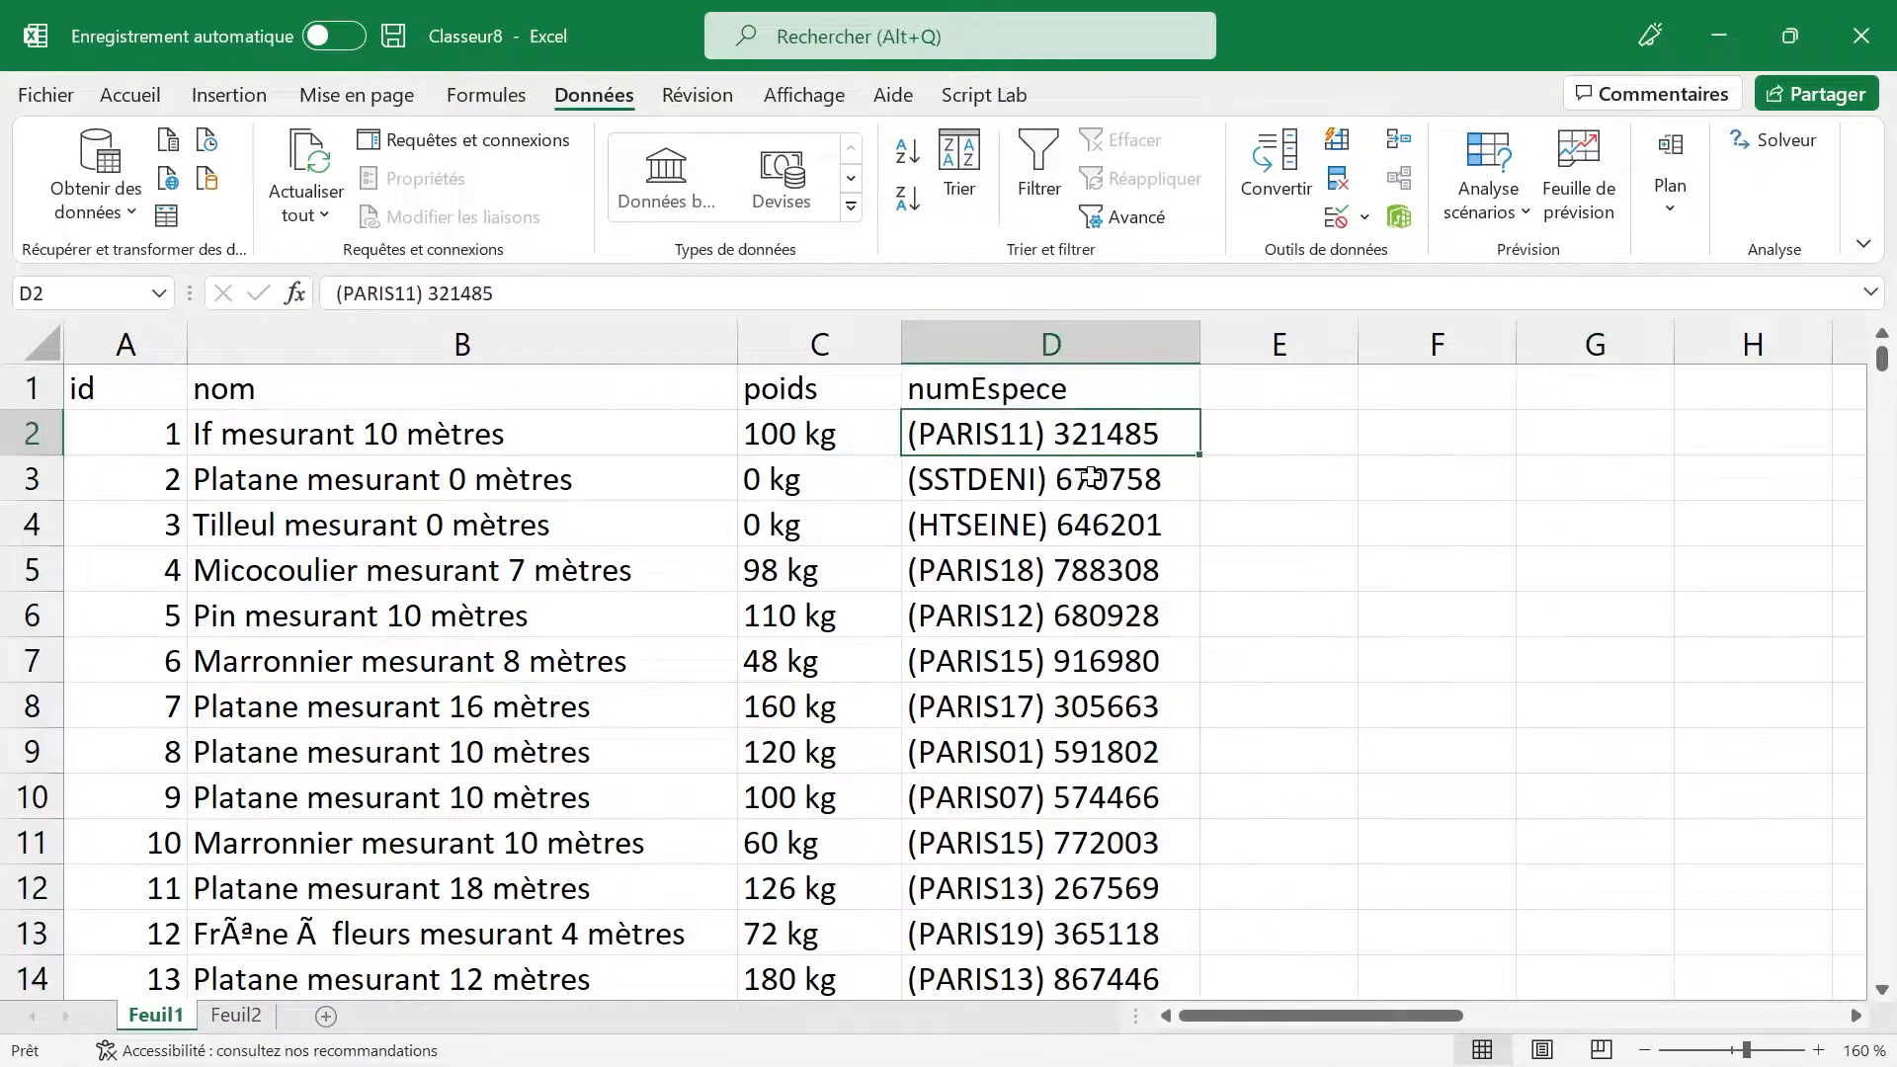
# Step: Enter the formula =GAUCHE(D2;2) in E2 to extract the first two characters of the numEspece value
pyautogui.click(1275, 441)
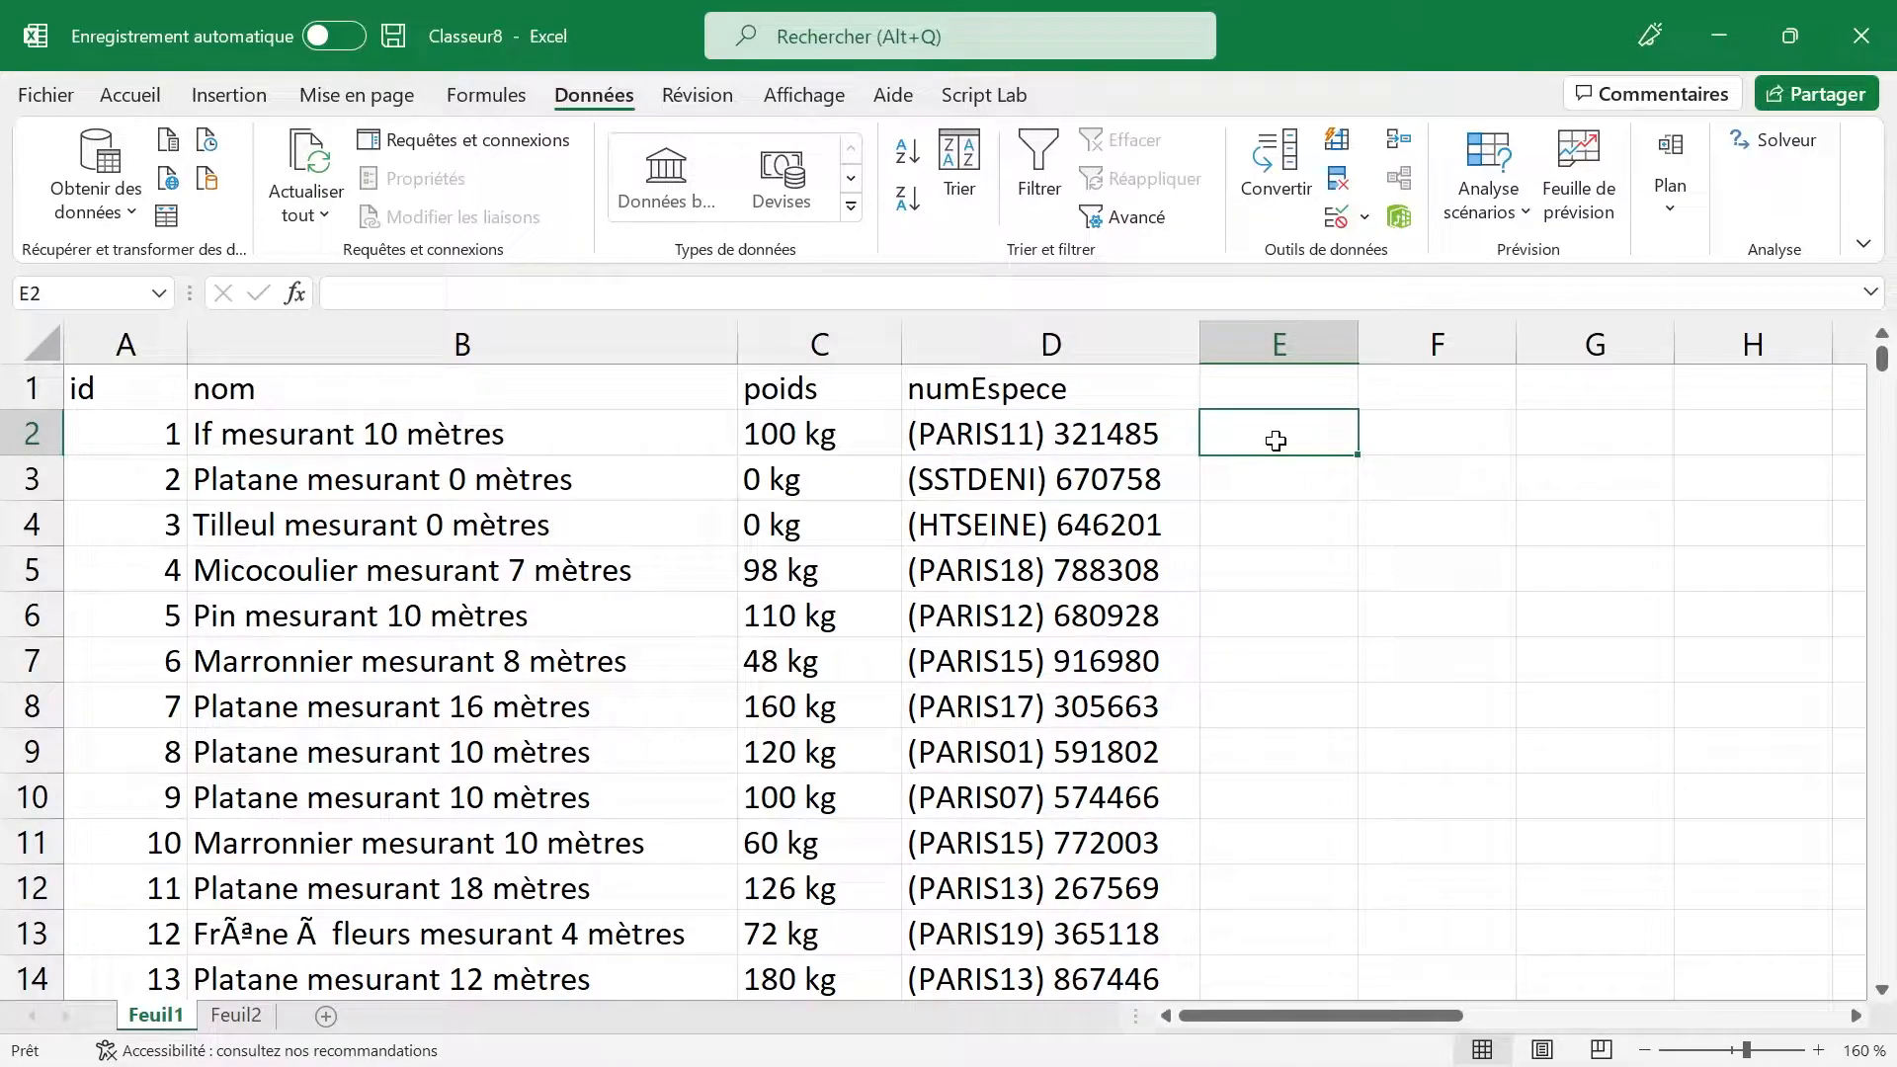
pyautogui.write('=gauche')
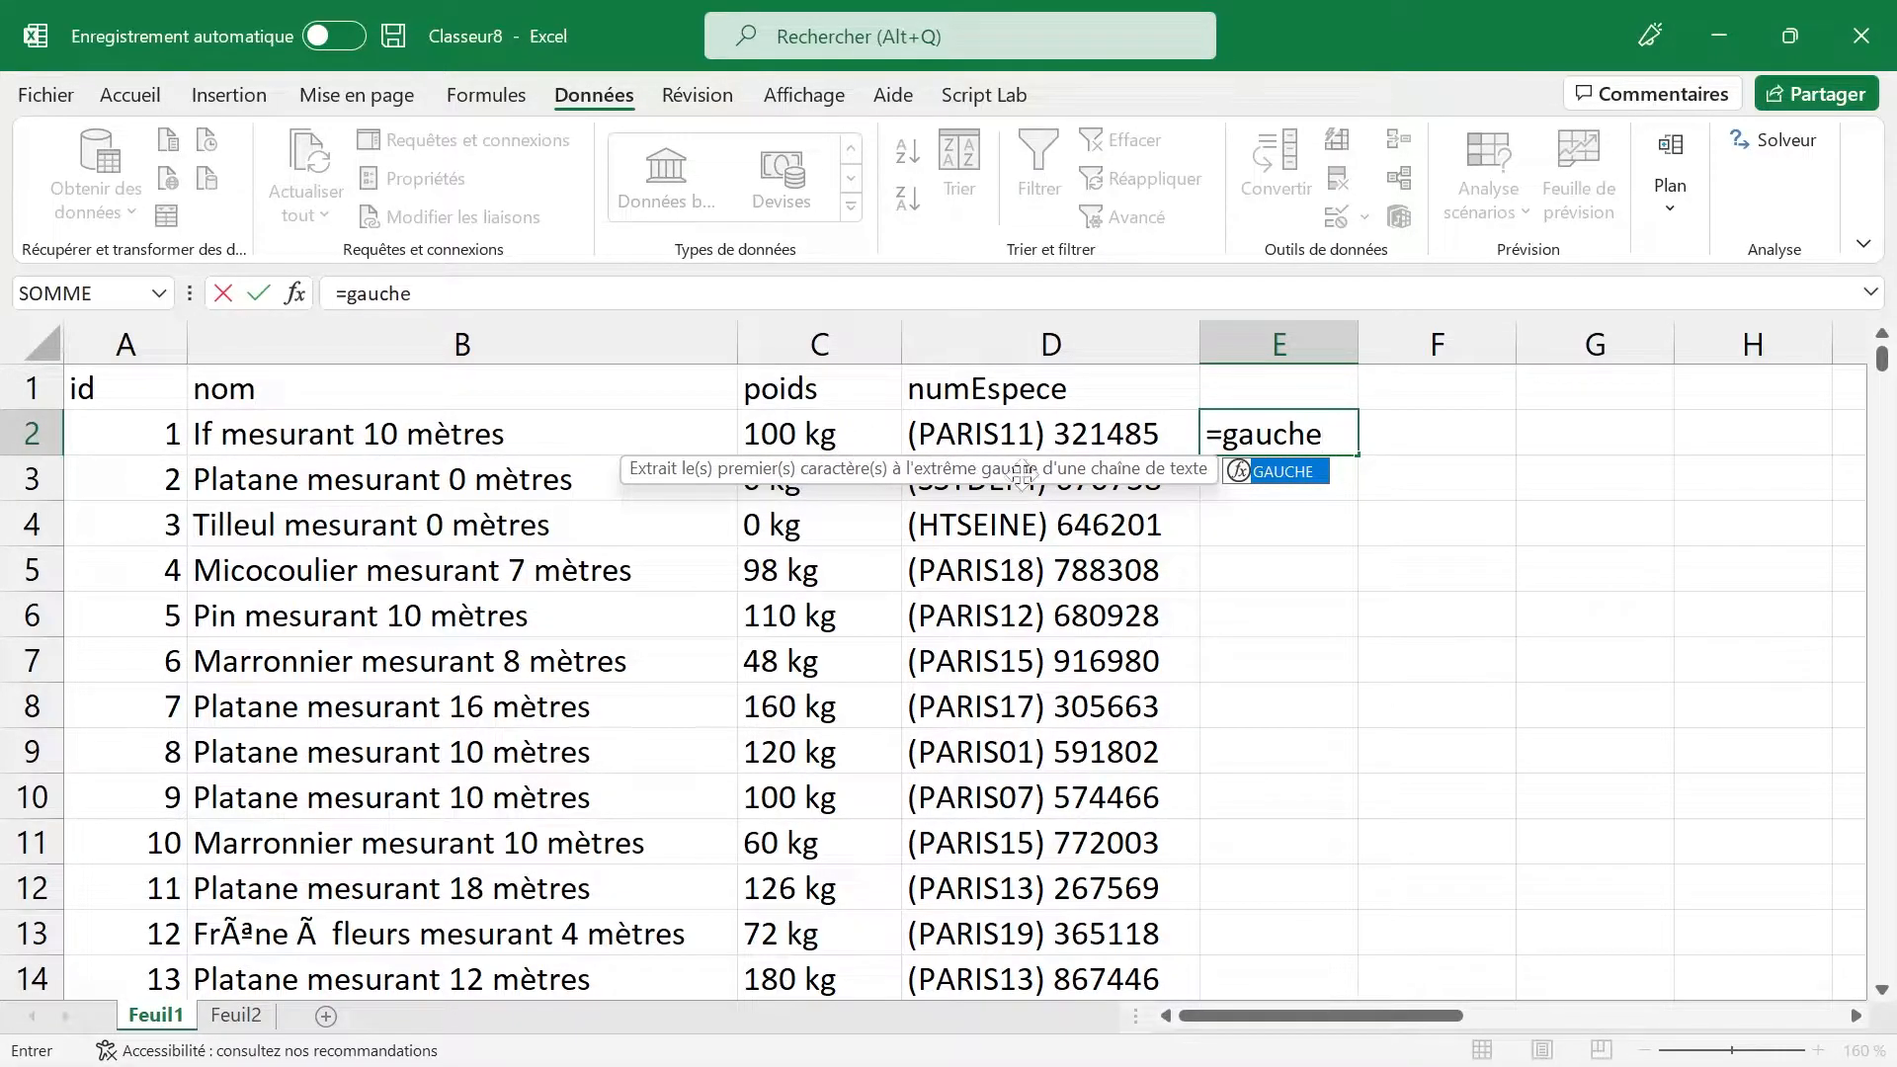
pyautogui.press('Tab')
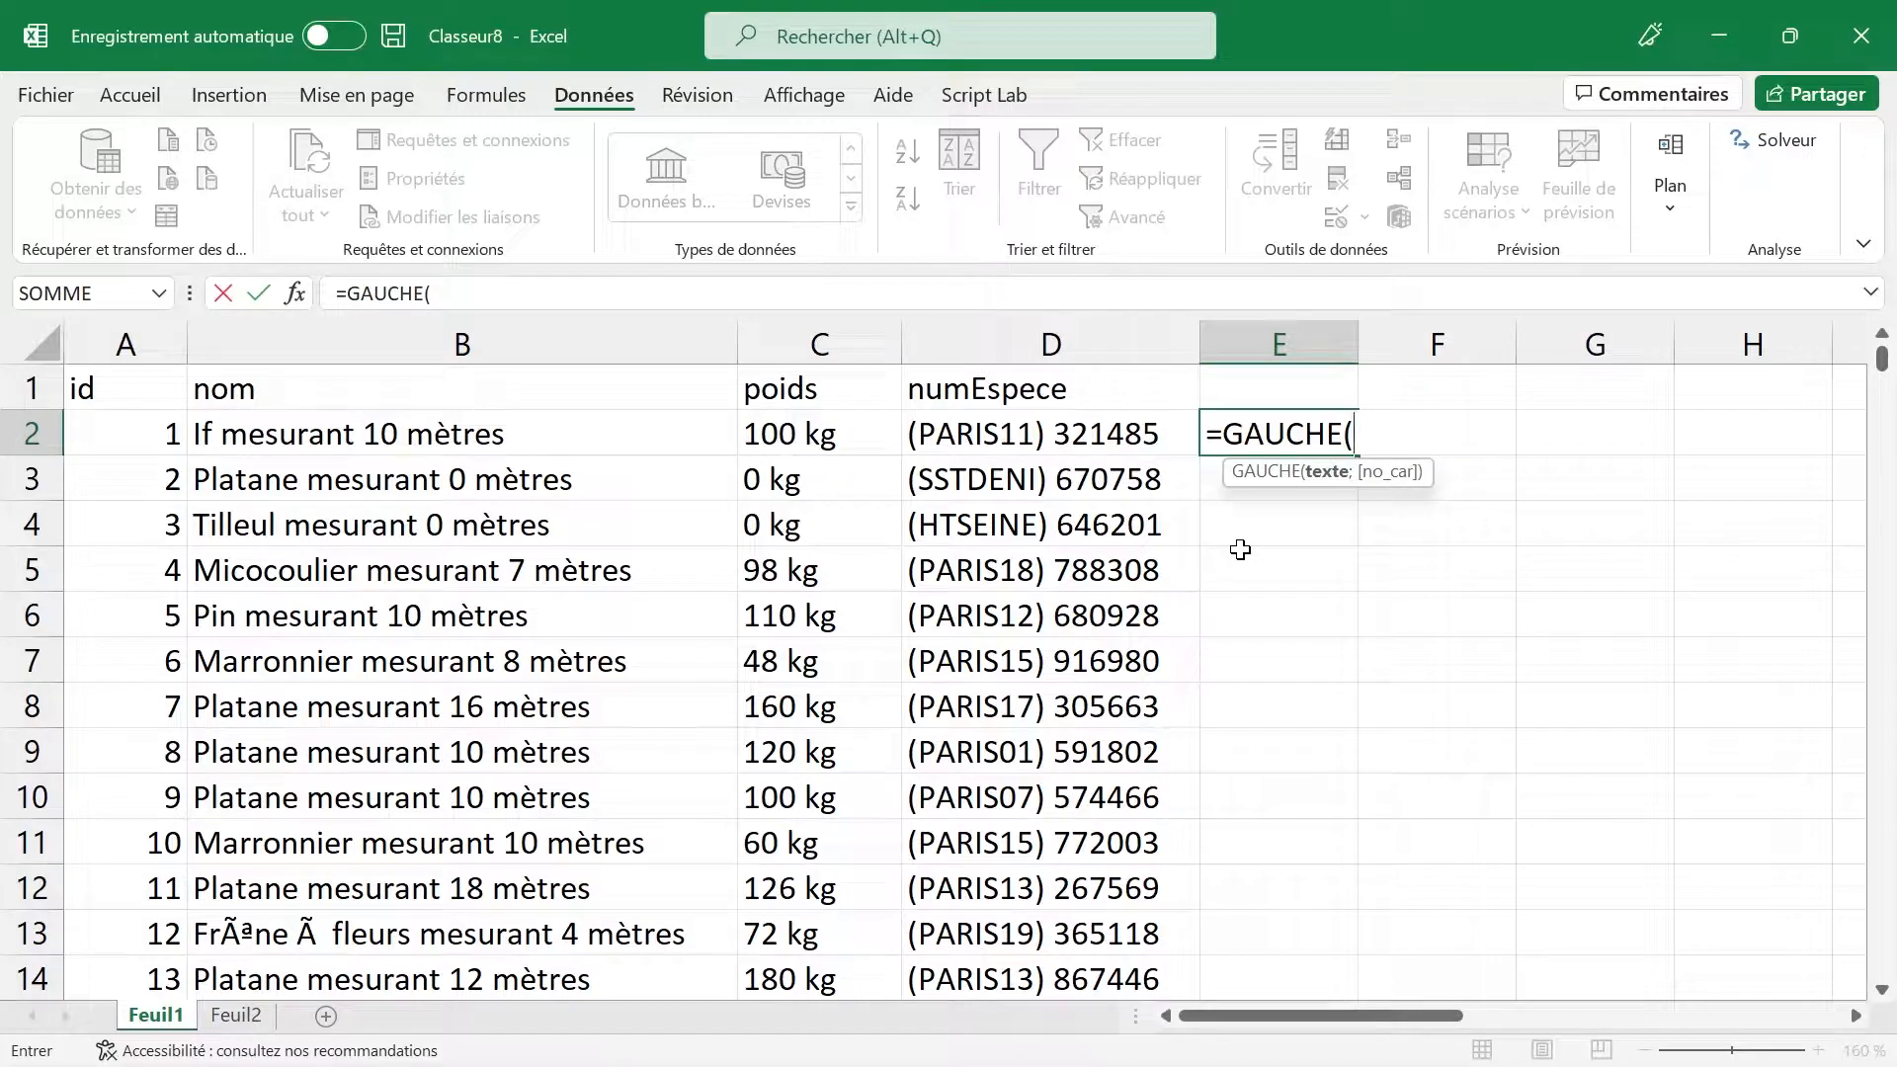
pyautogui.click(1104, 435)
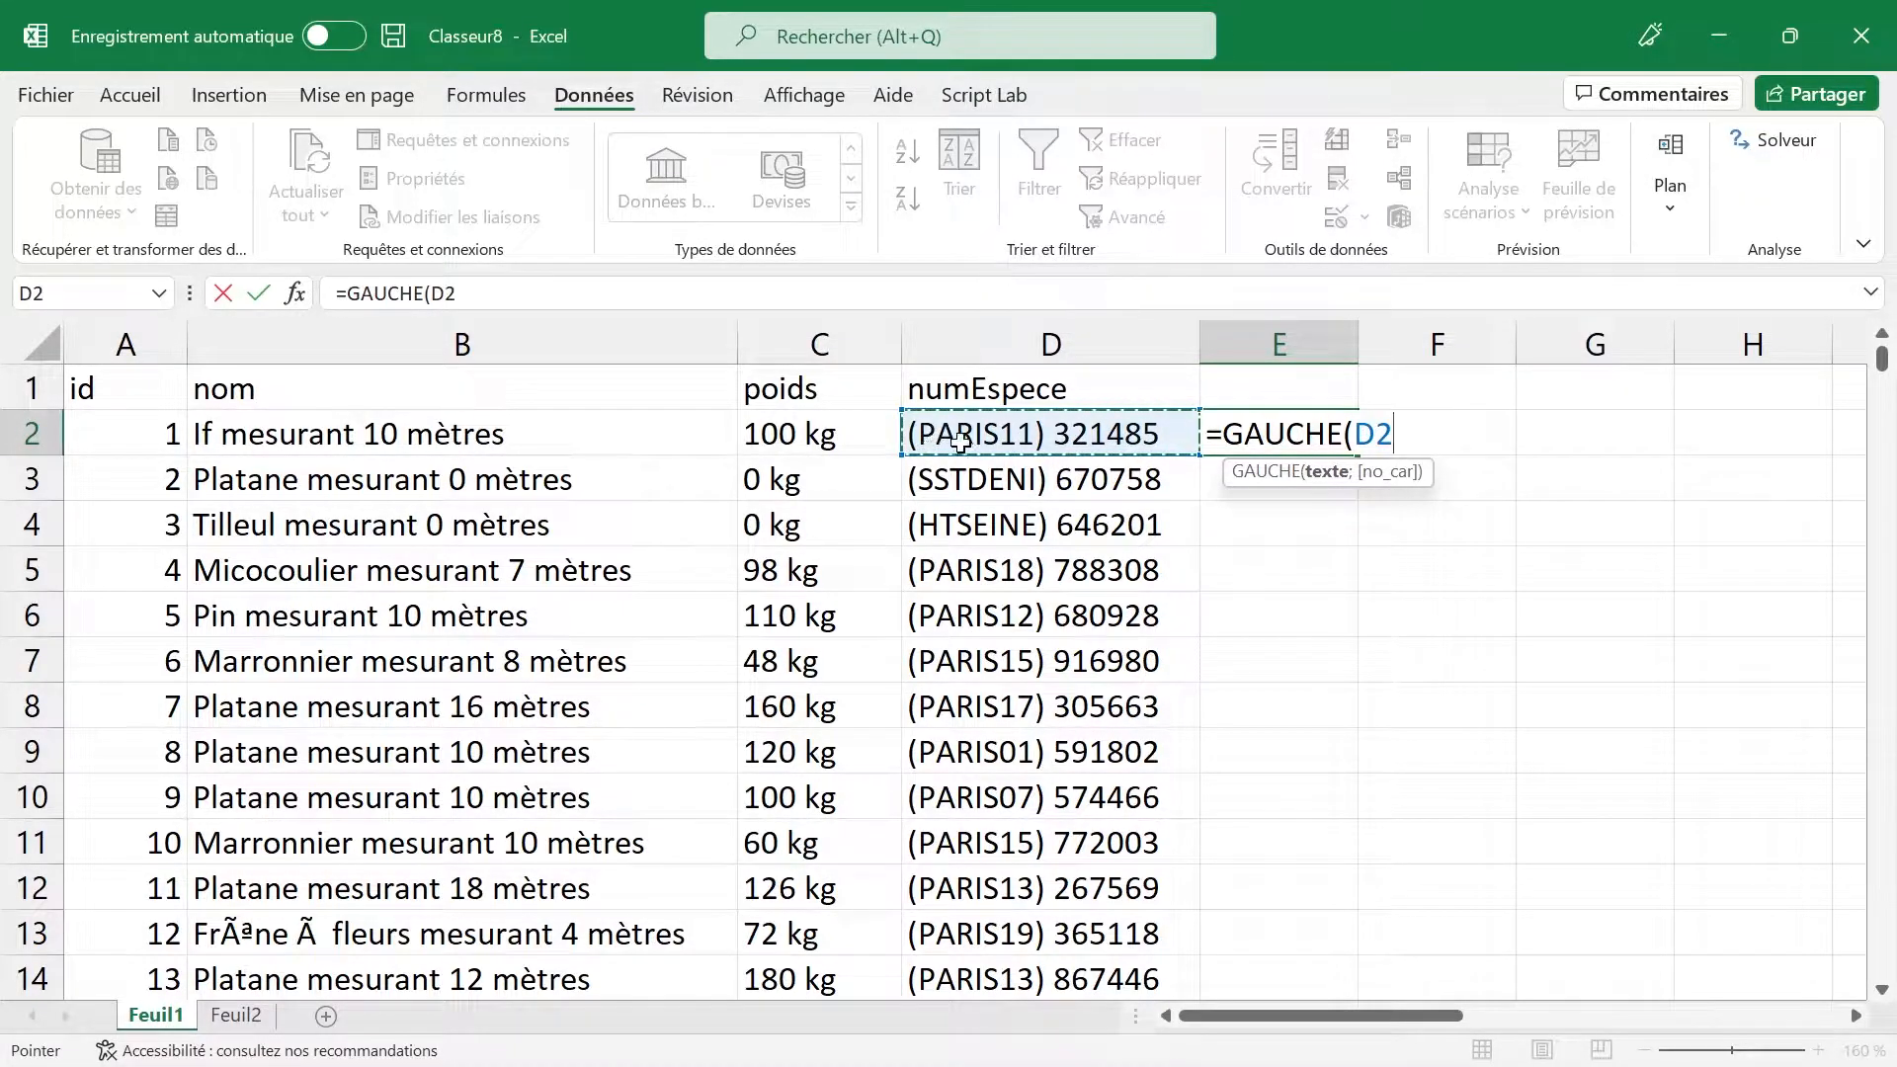
pyautogui.write(';2')
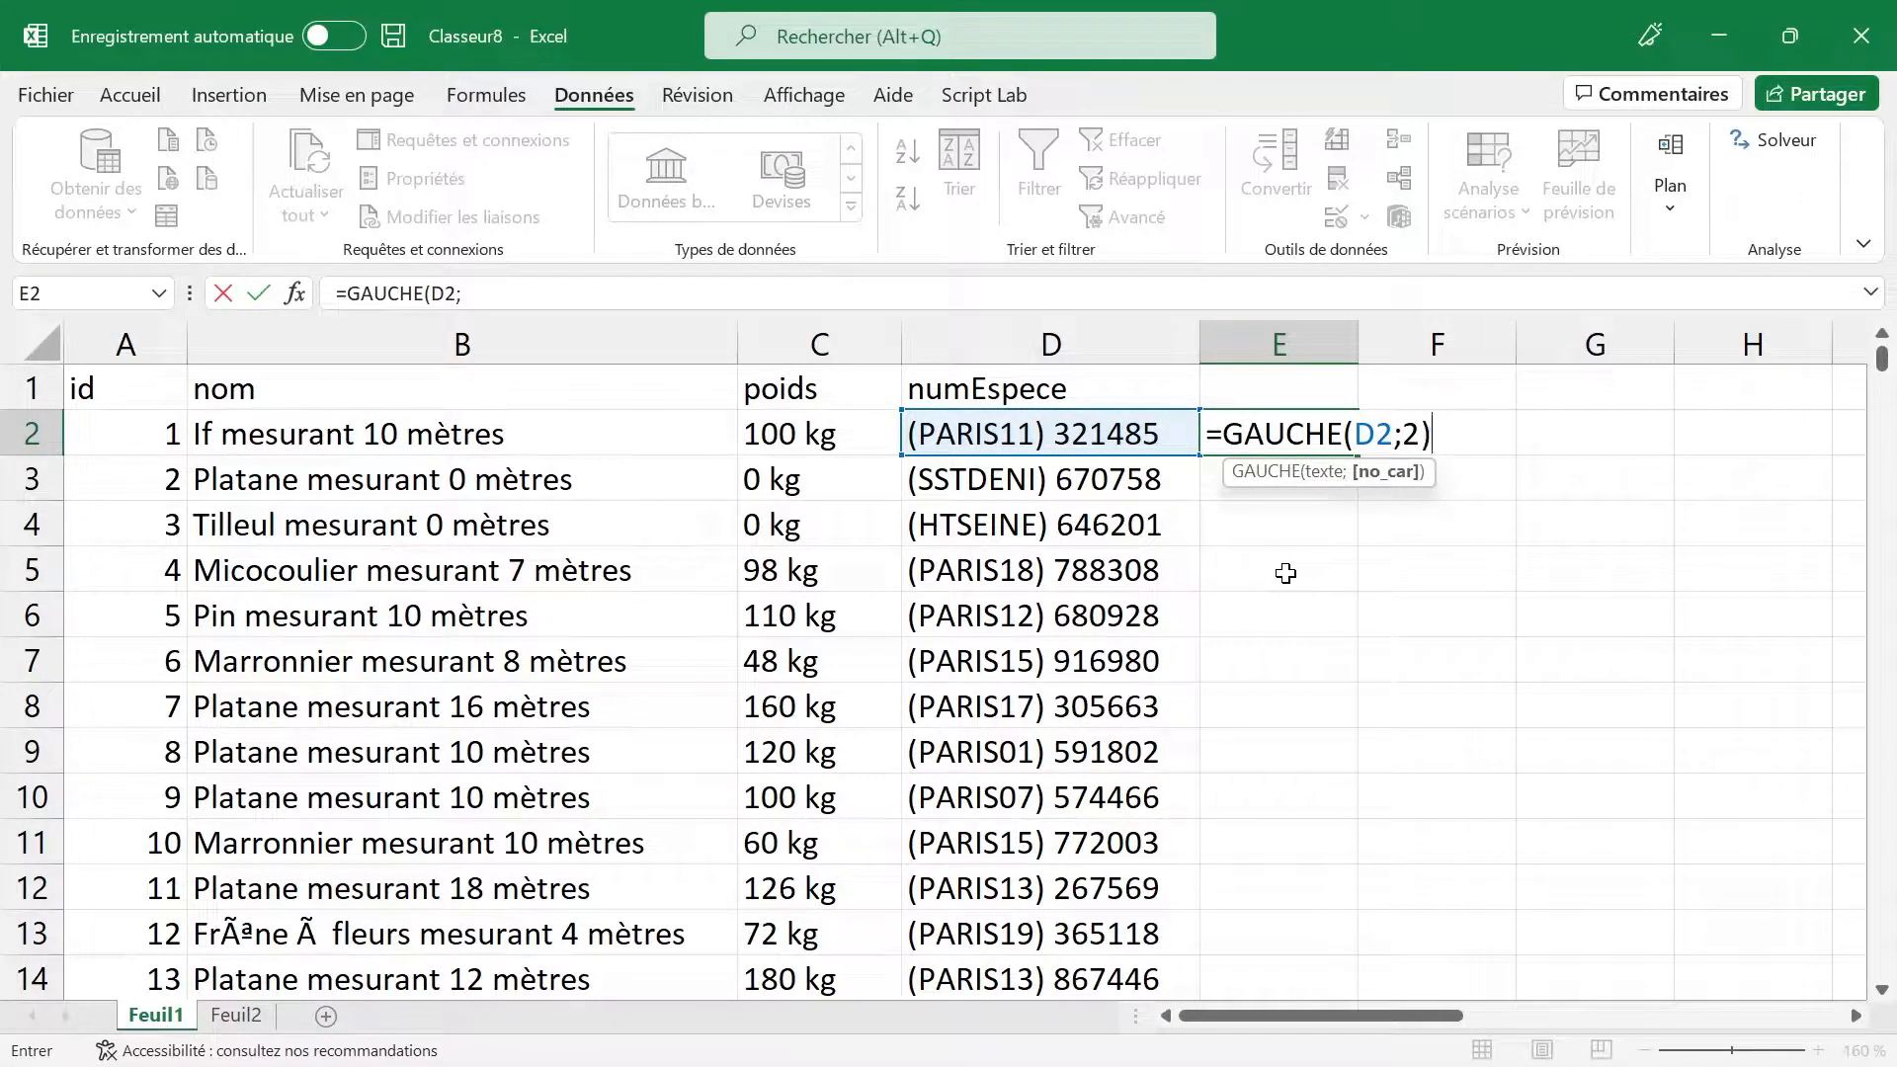
pyautogui.write(')')
pyautogui.press('Return')
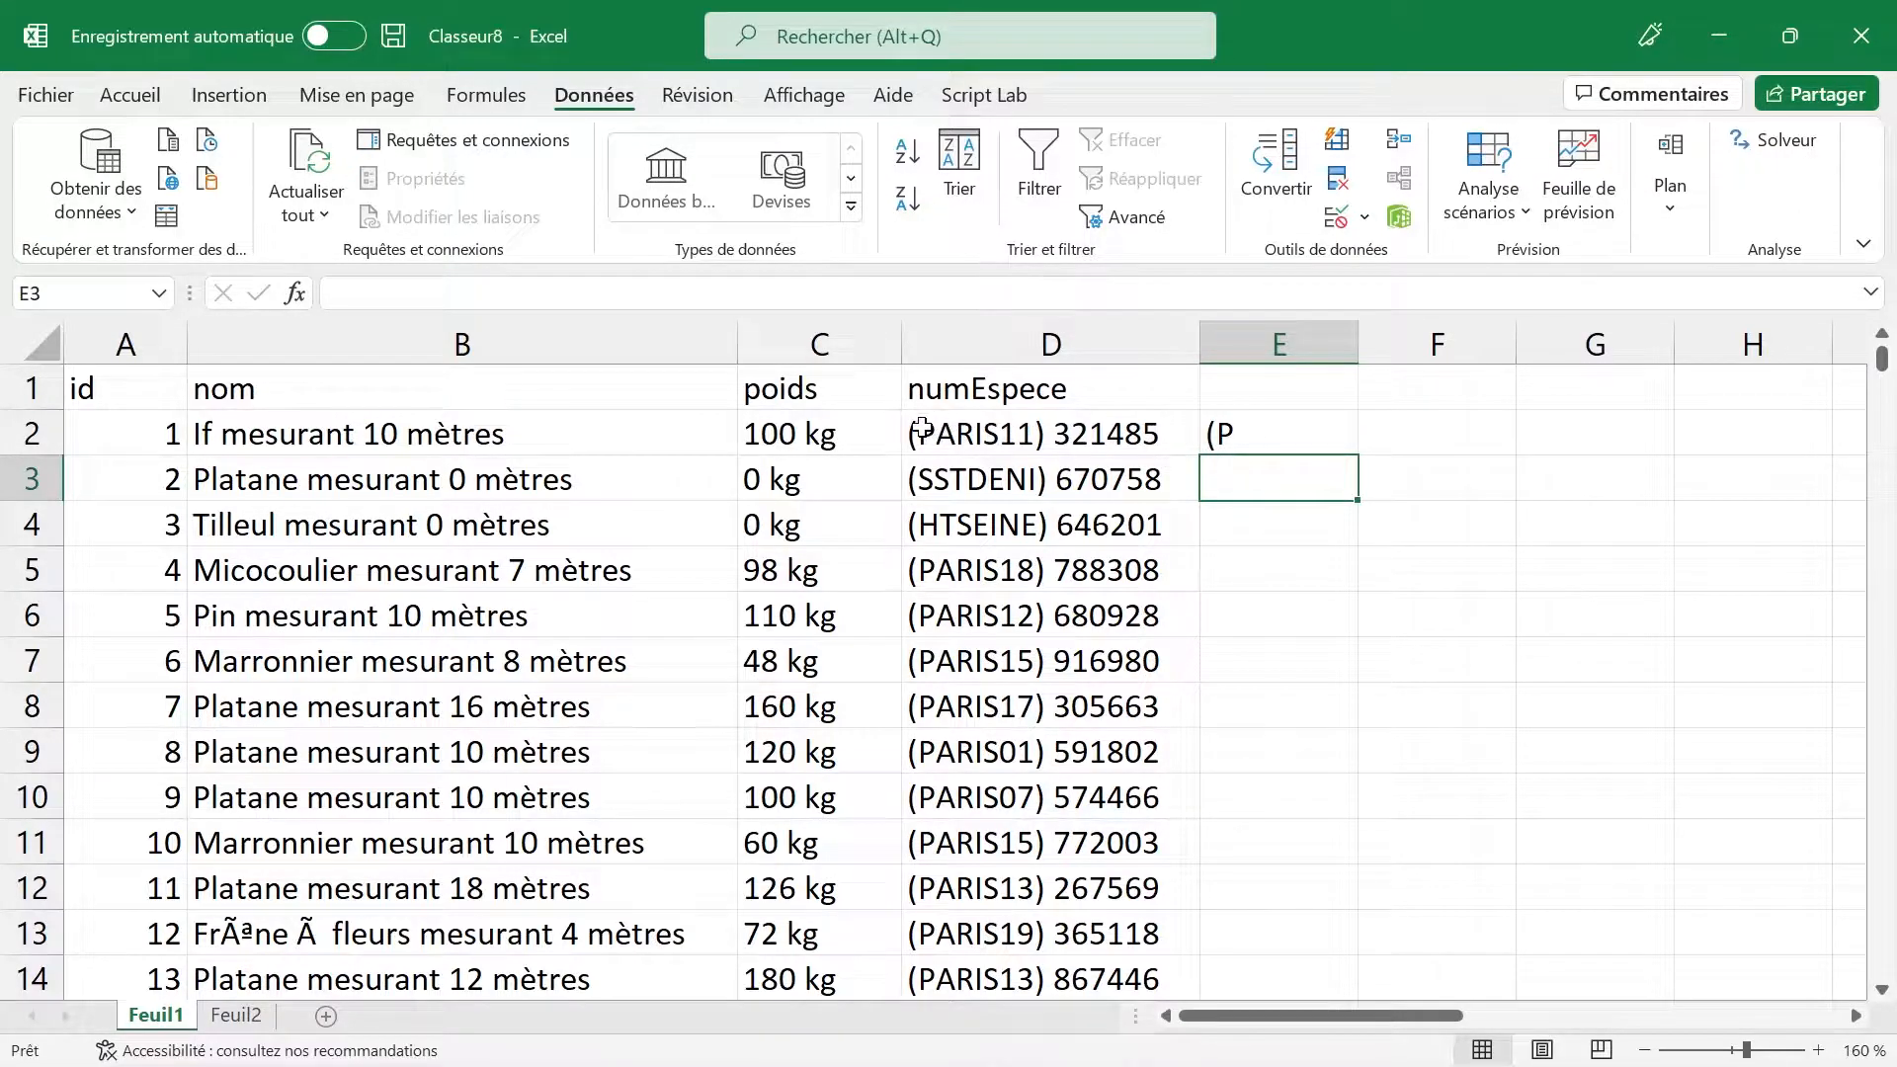
# Step: Set the character count of the GAUCHE formula in E2 to 9 and fill the formula down column E
pyautogui.click(1295, 437)
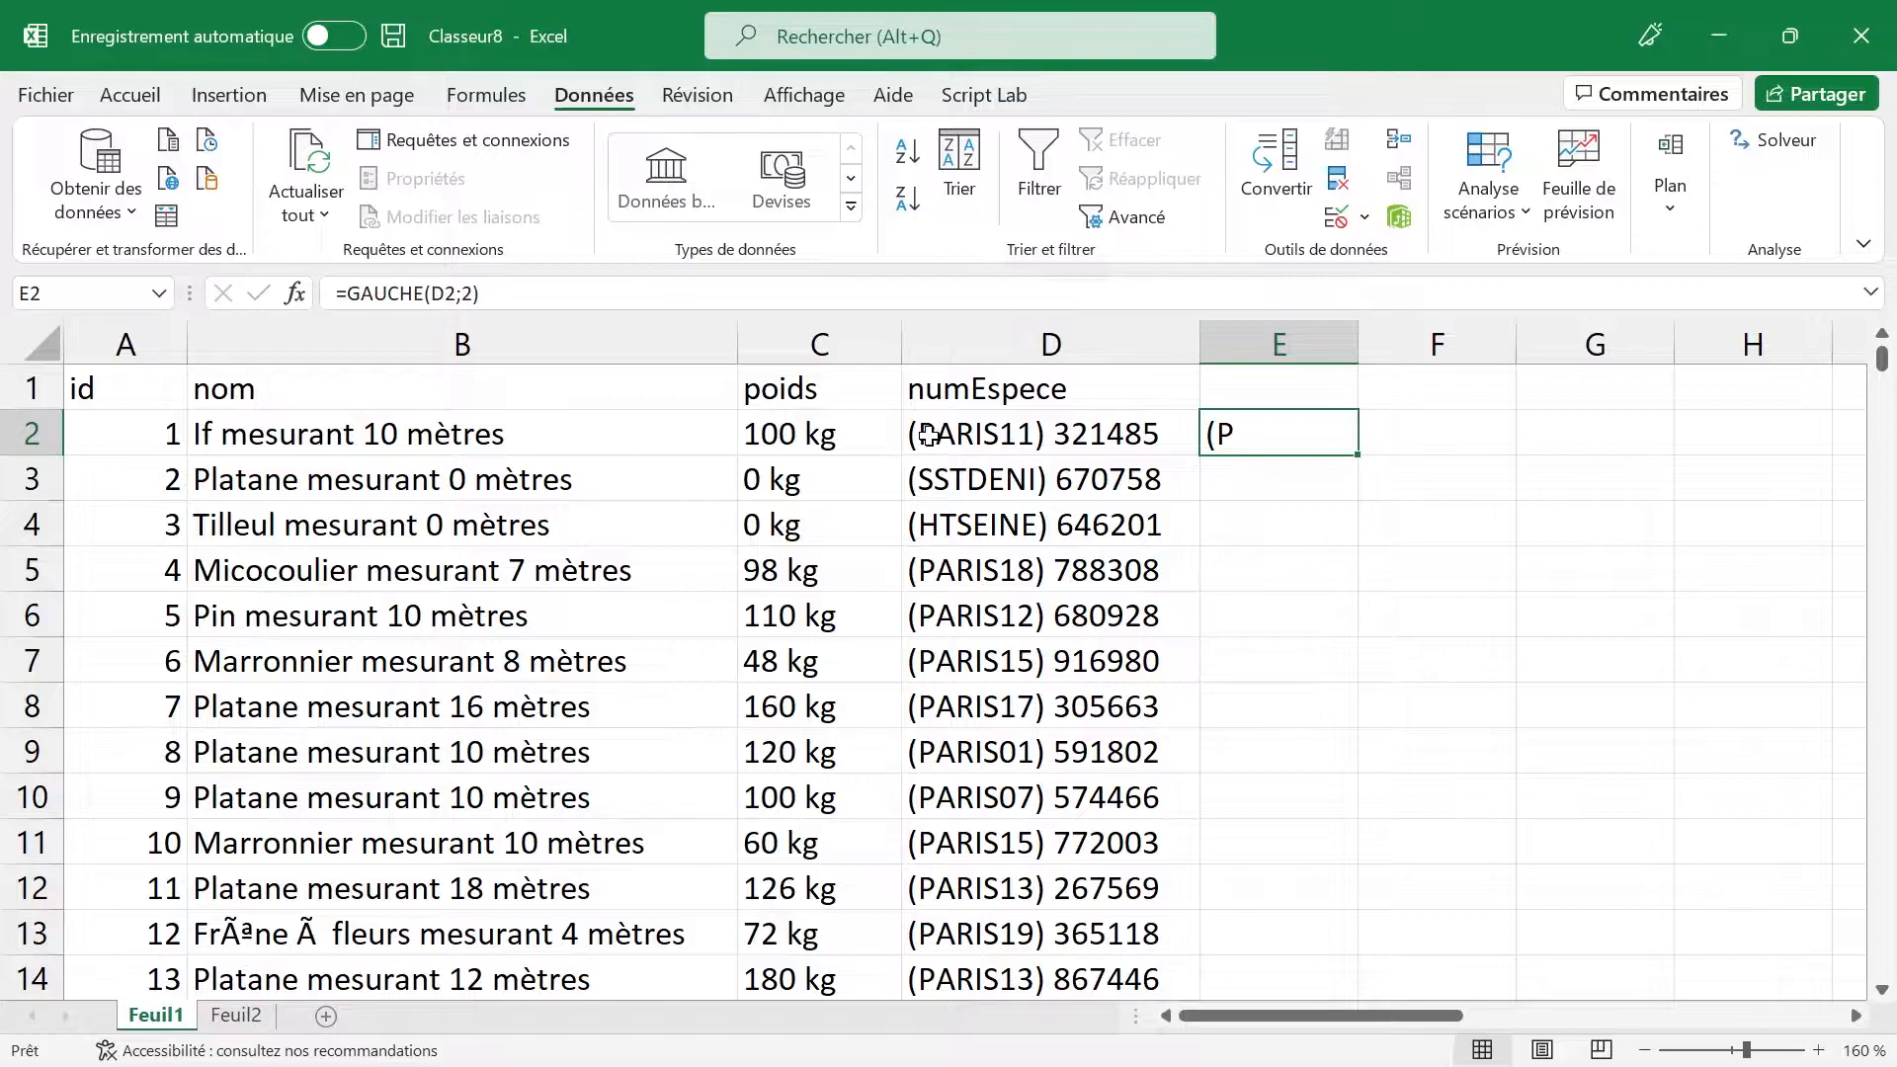
pyautogui.doubleClick(962, 445)
pyautogui.moveTo(909, 434); pyautogui.dragTo(1053, 463)
pyautogui.press('Escape')
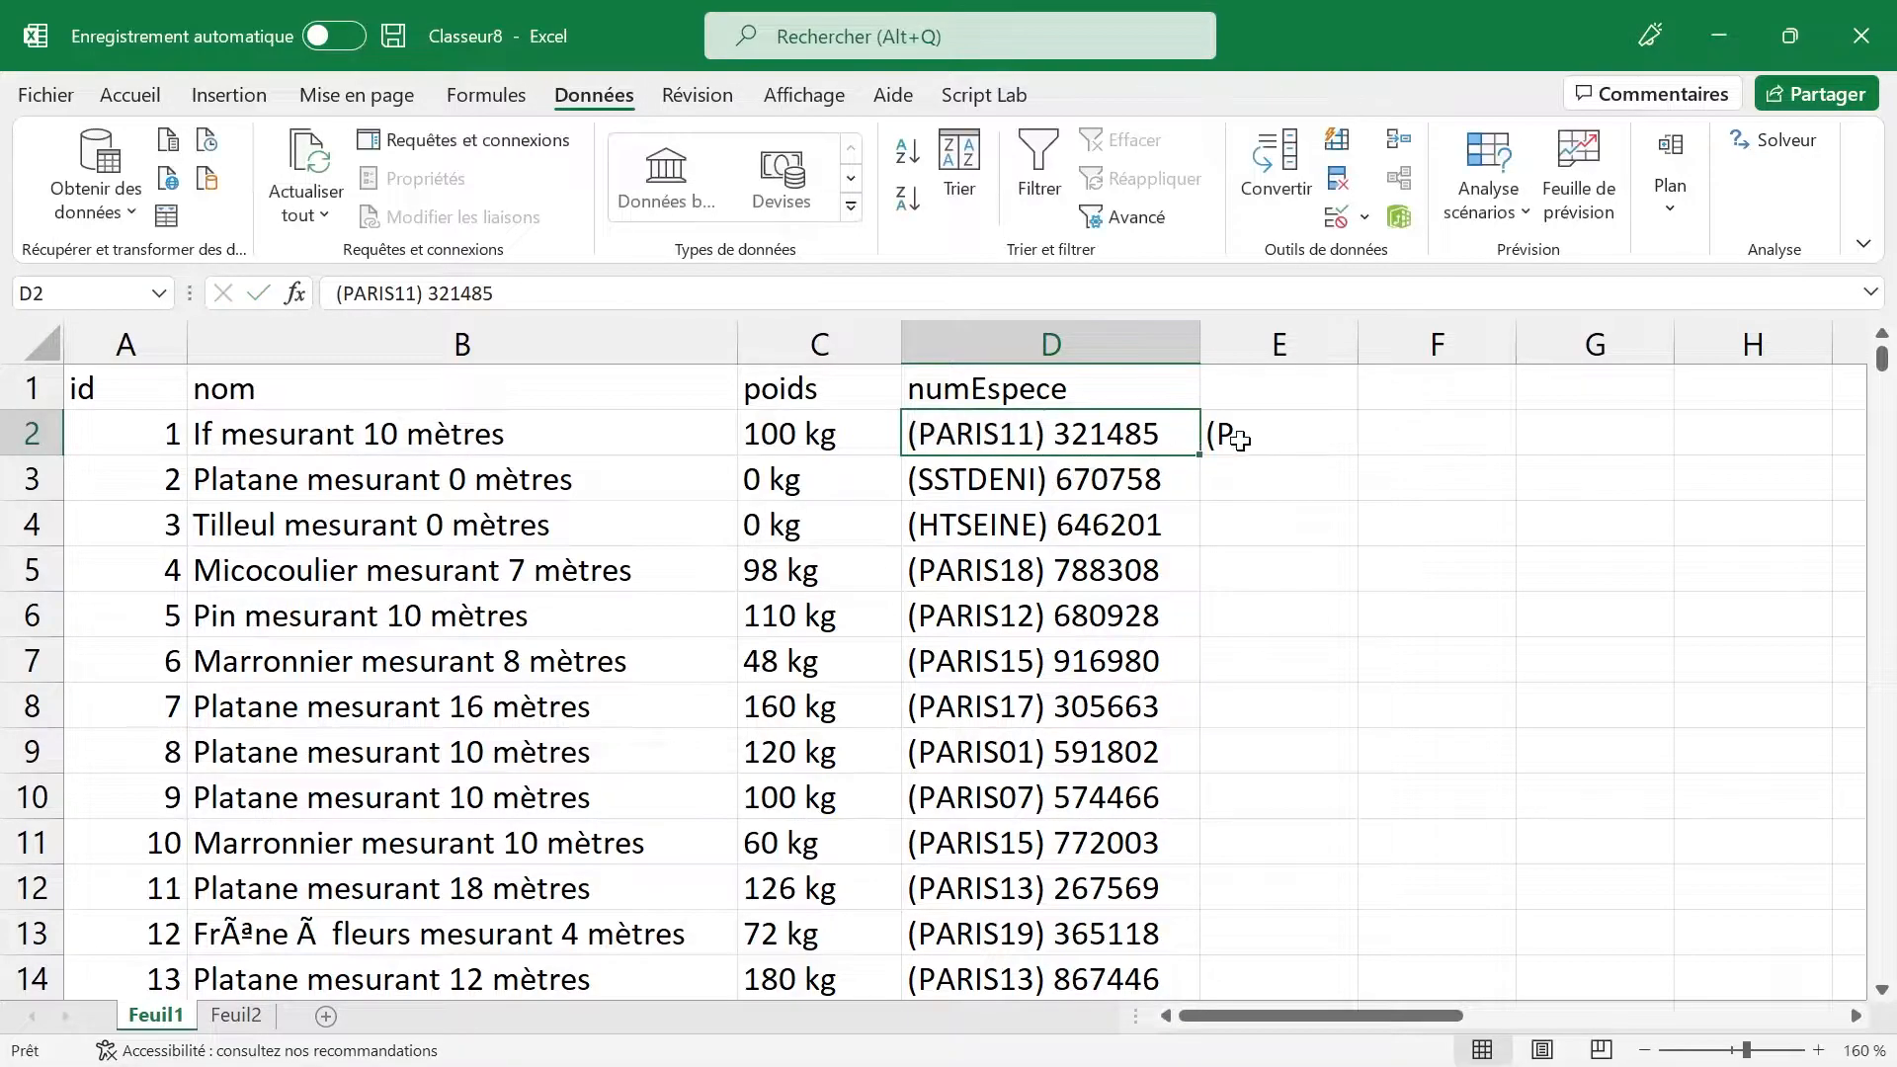
pyautogui.doubleClick(1243, 435)
pyautogui.press('BackSpace')
pyautogui.write('9')
pyautogui.press('Return')
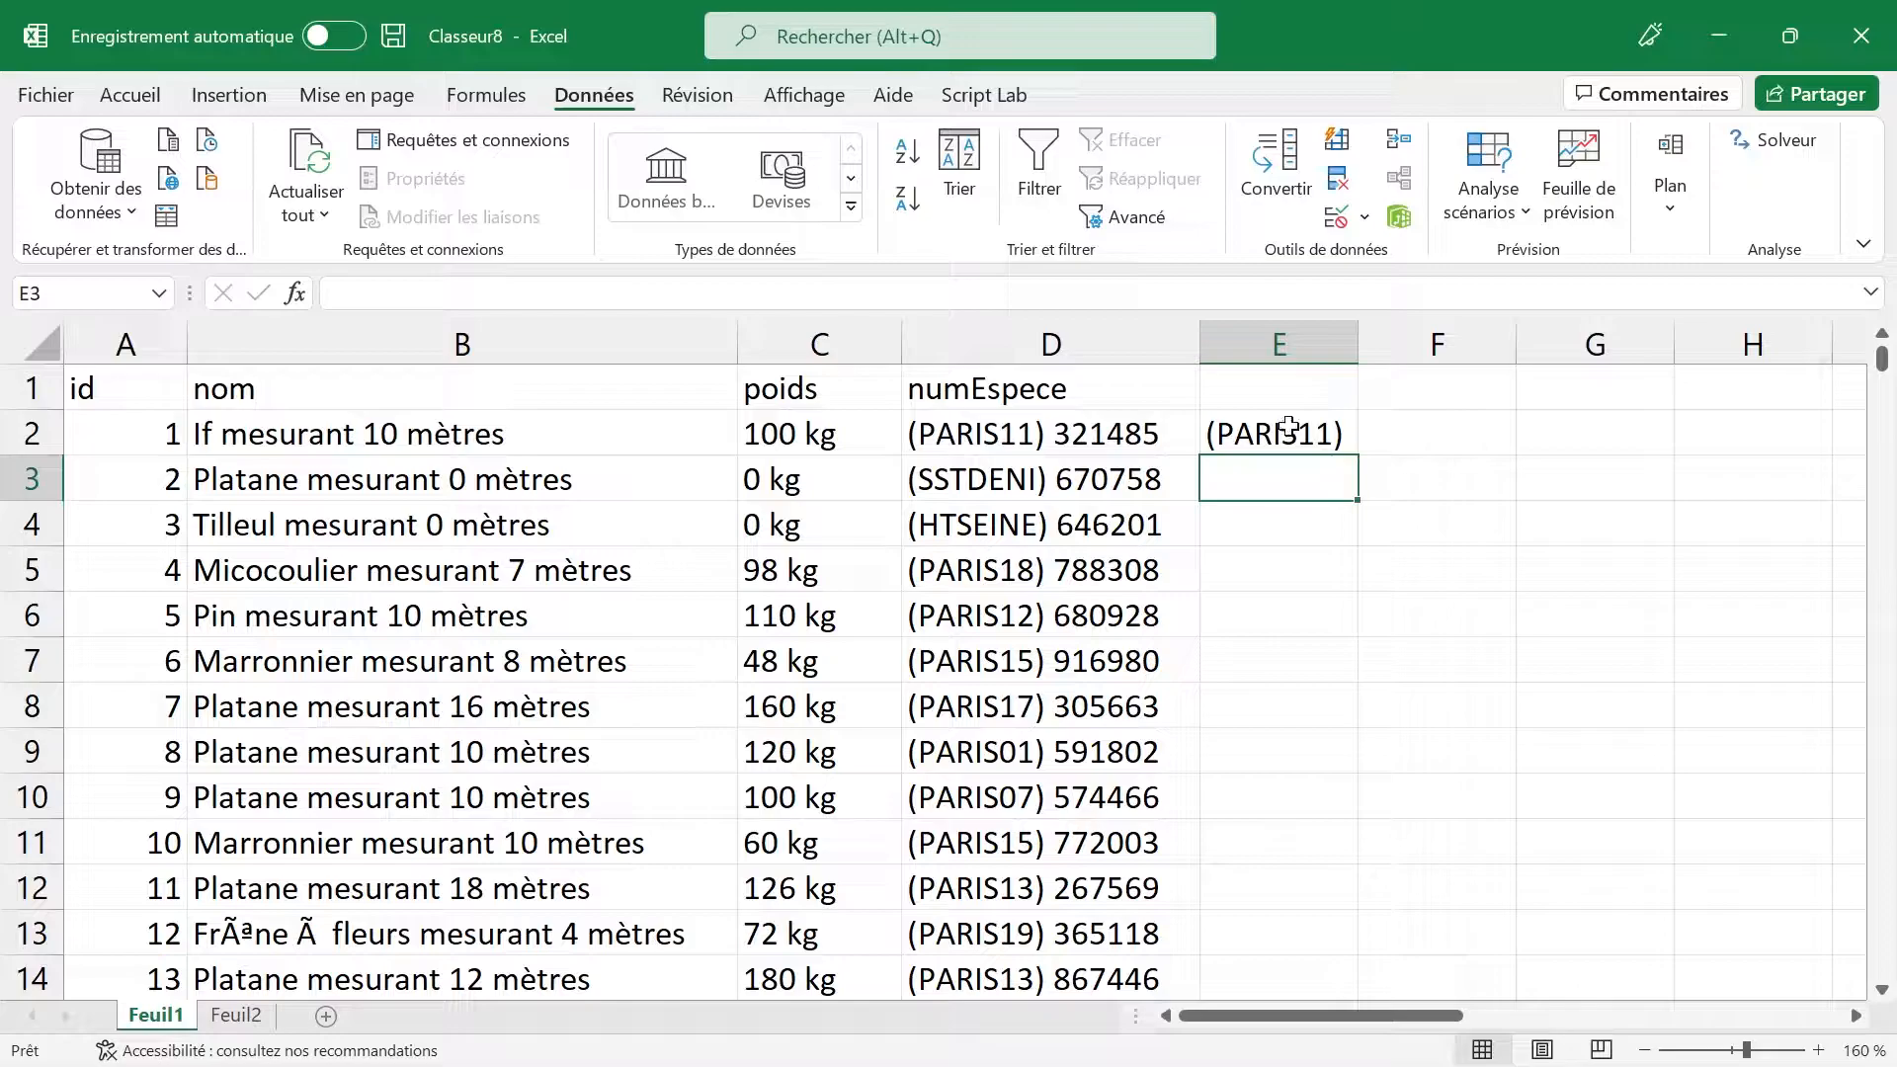
pyautogui.click(1292, 429)
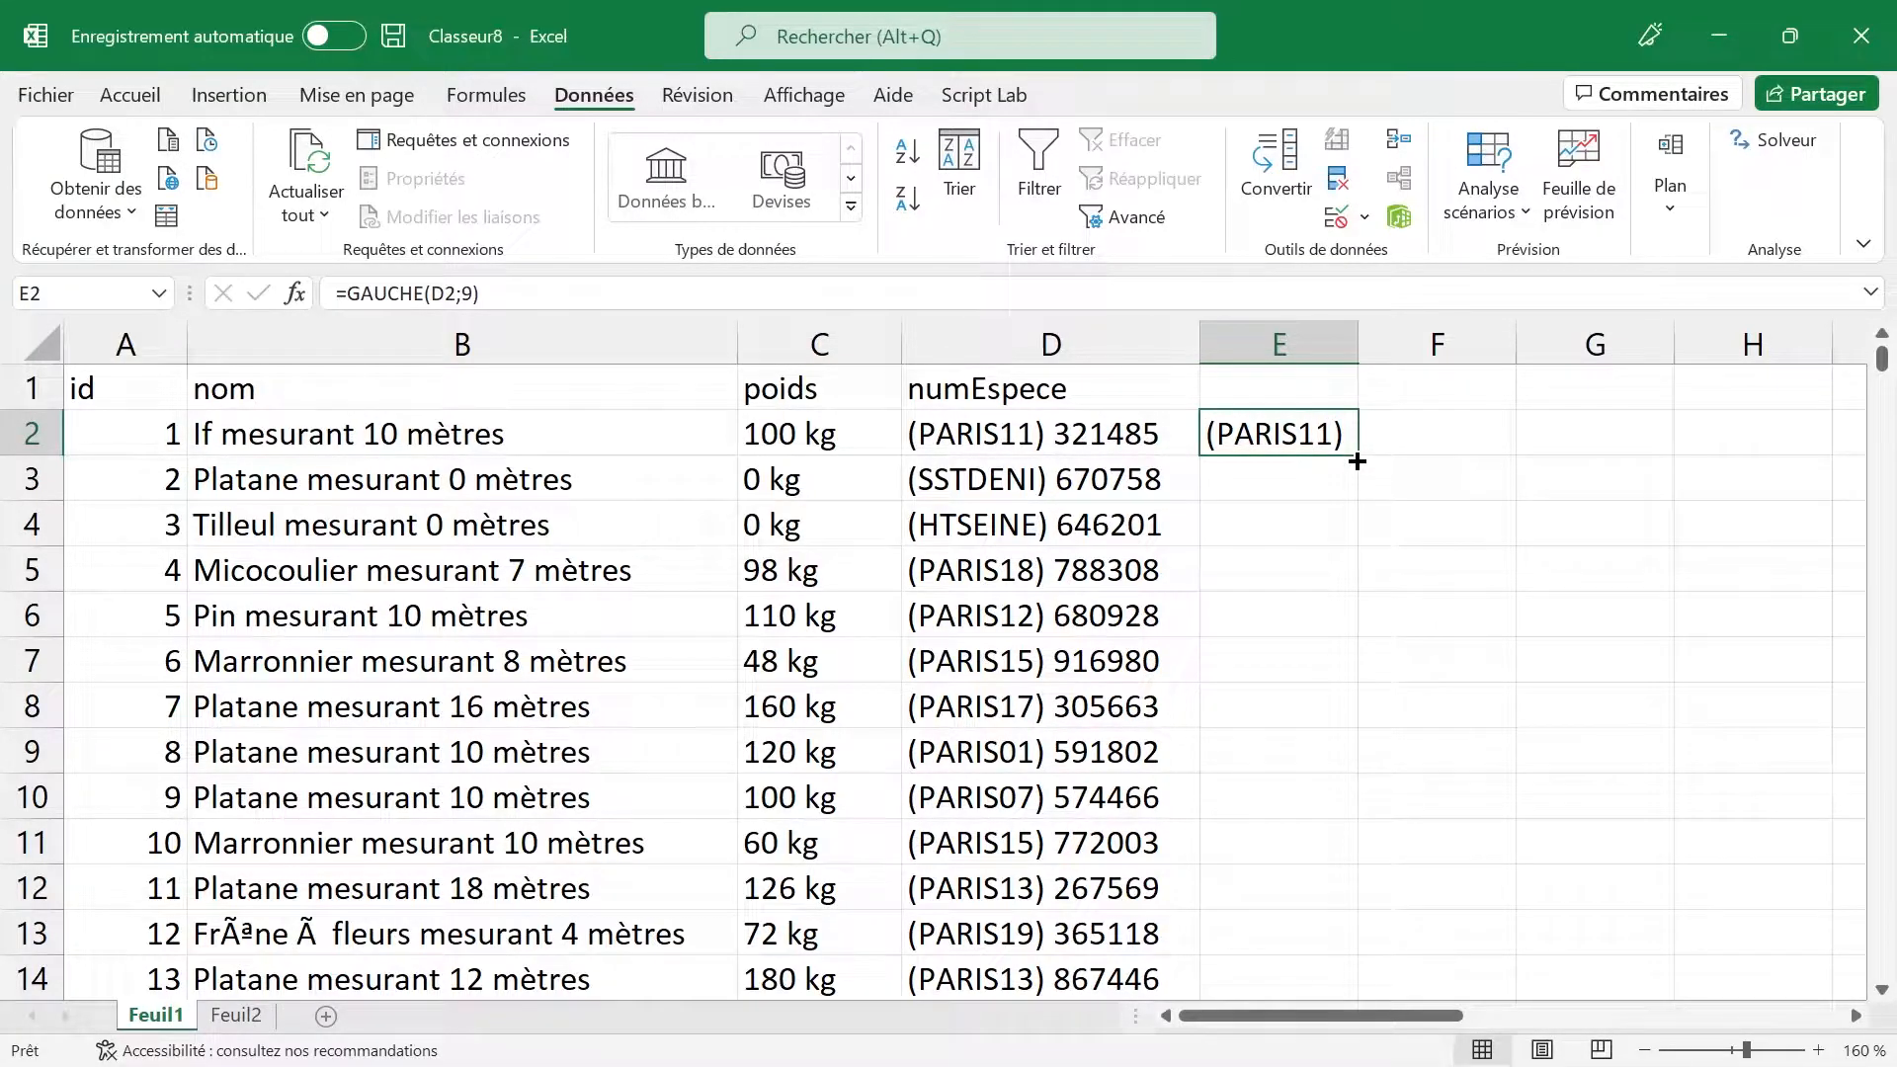
pyautogui.doubleClick(1357, 461)
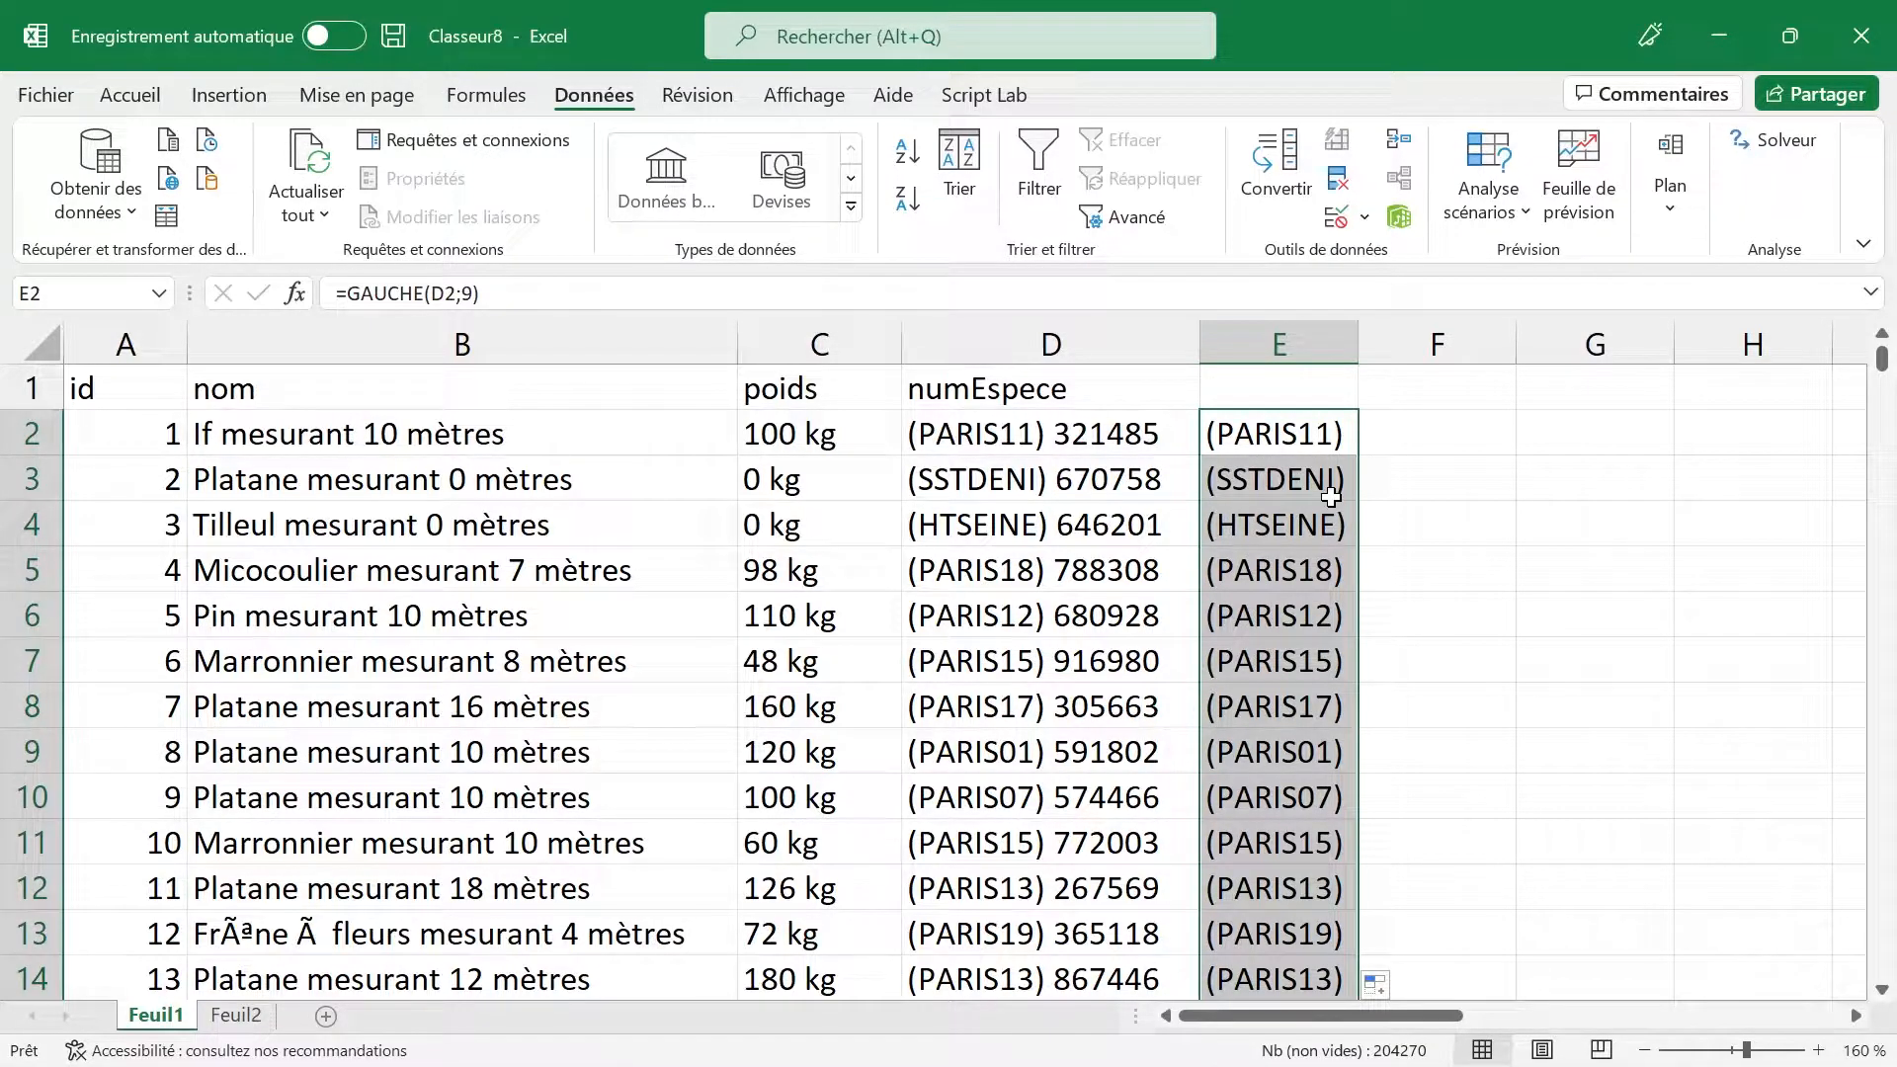
# Step: Enter the formula =DROITE(D2;2) in F2 to extract the last two characters of the numEspece value
pyautogui.click(1453, 438)
pyautogui.write('=droi')
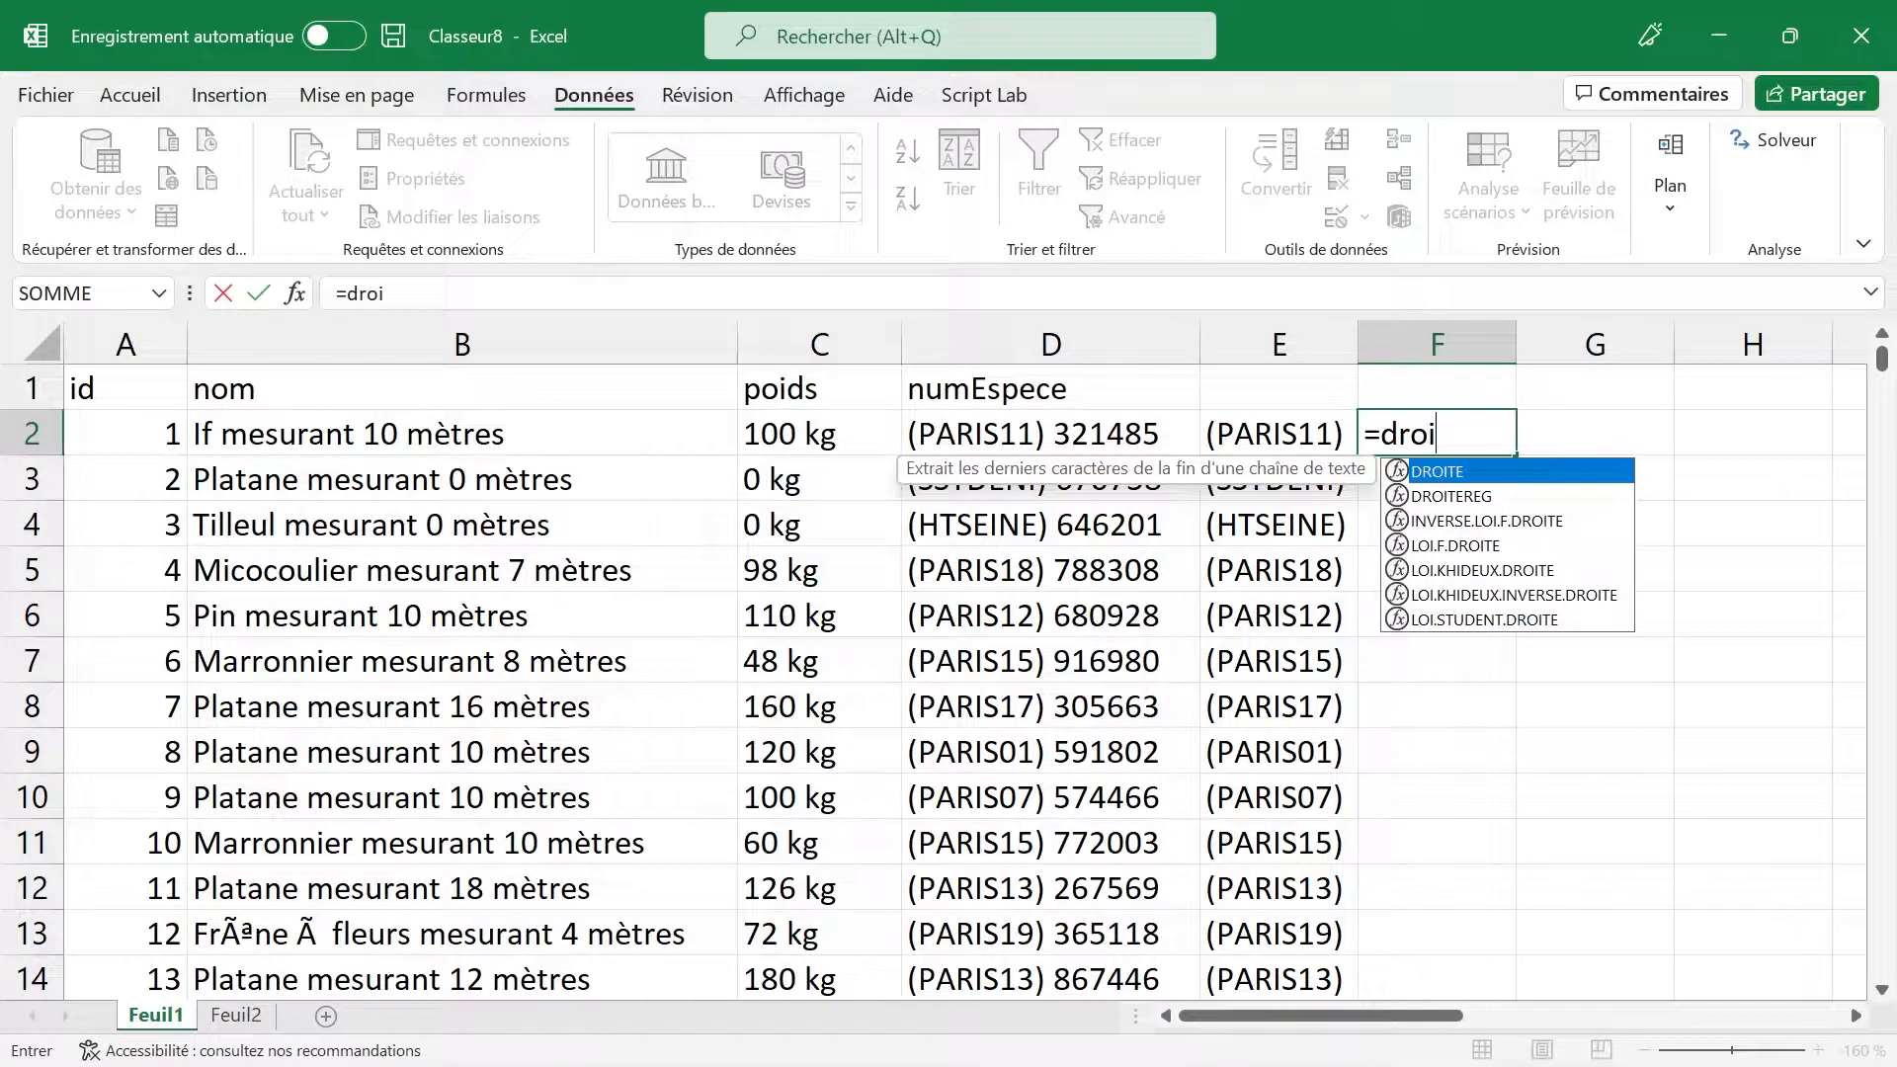
pyautogui.press('Tab')
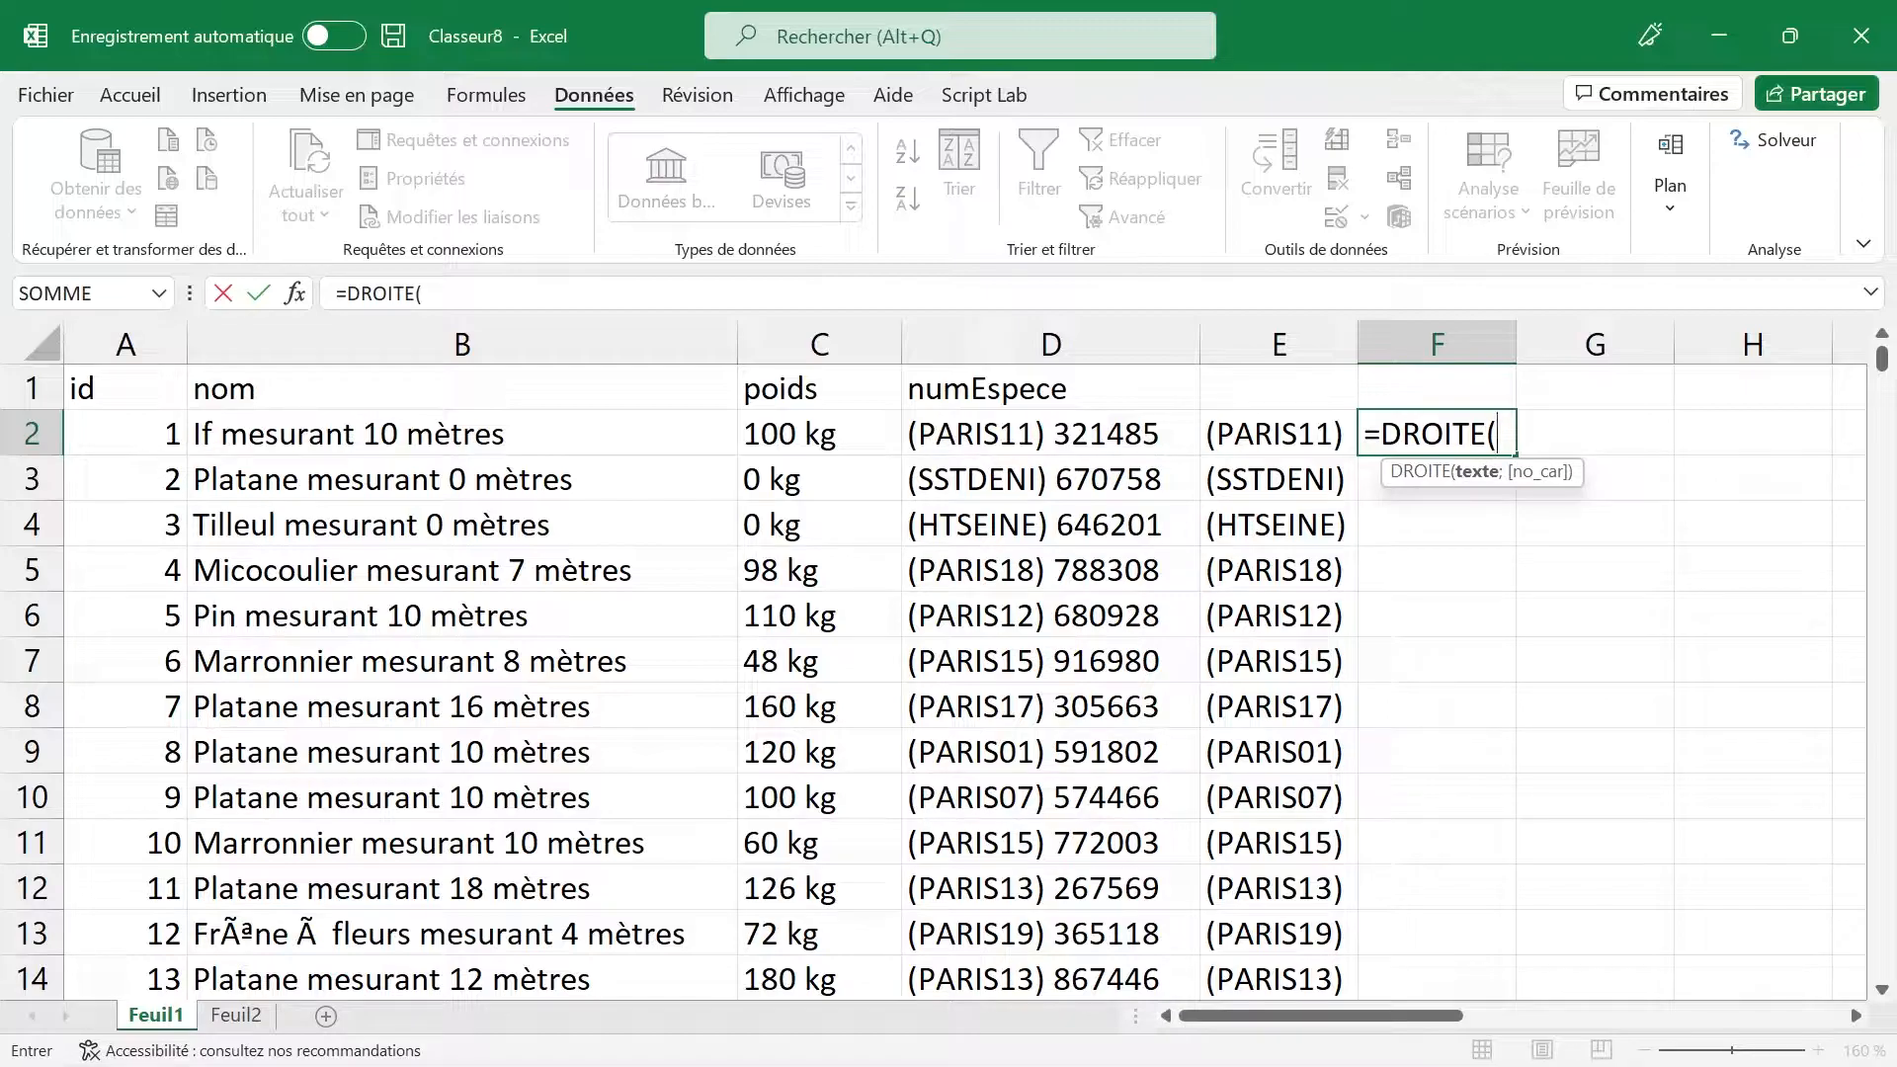
pyautogui.click(1141, 425)
pyautogui.write(';2)')
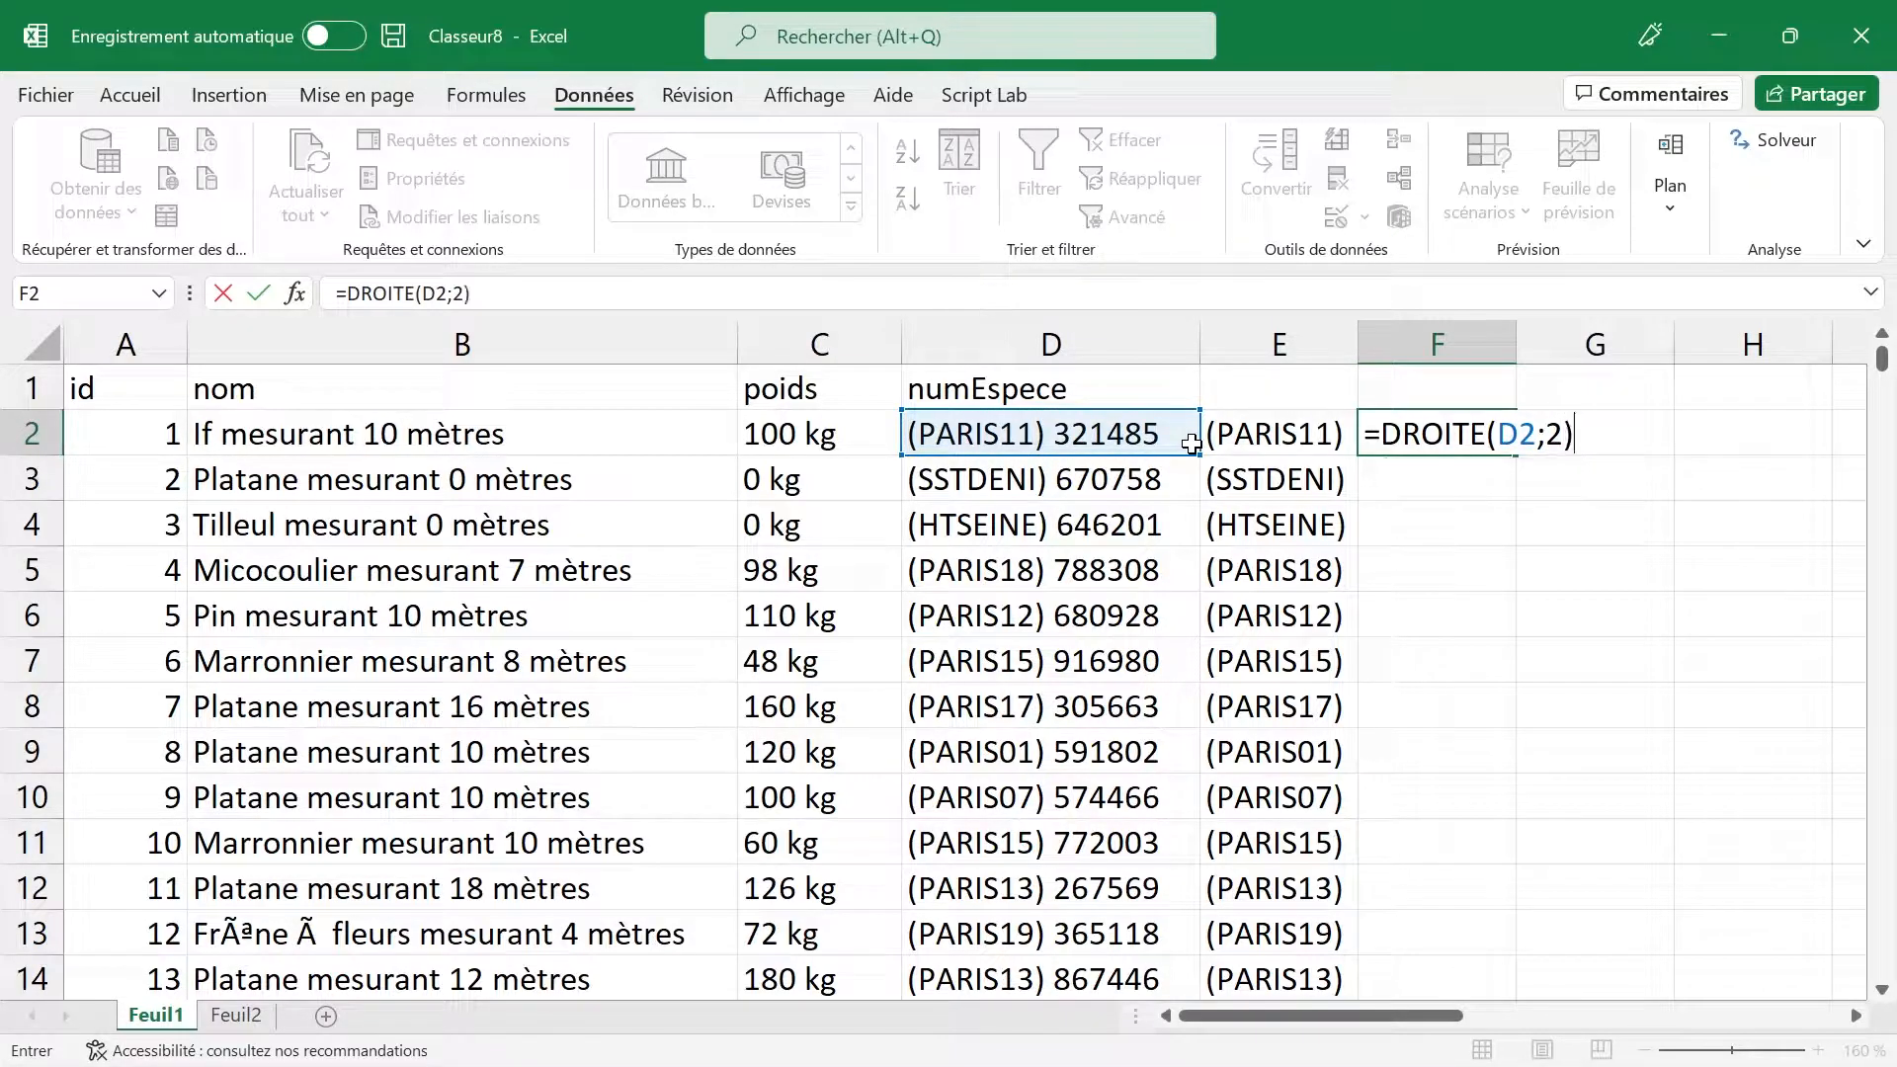
pyautogui.press('Return')
# Step: Examine the end of the text in D2, counting the characters that make up the species number
pyautogui.doubleClick(1150, 436)
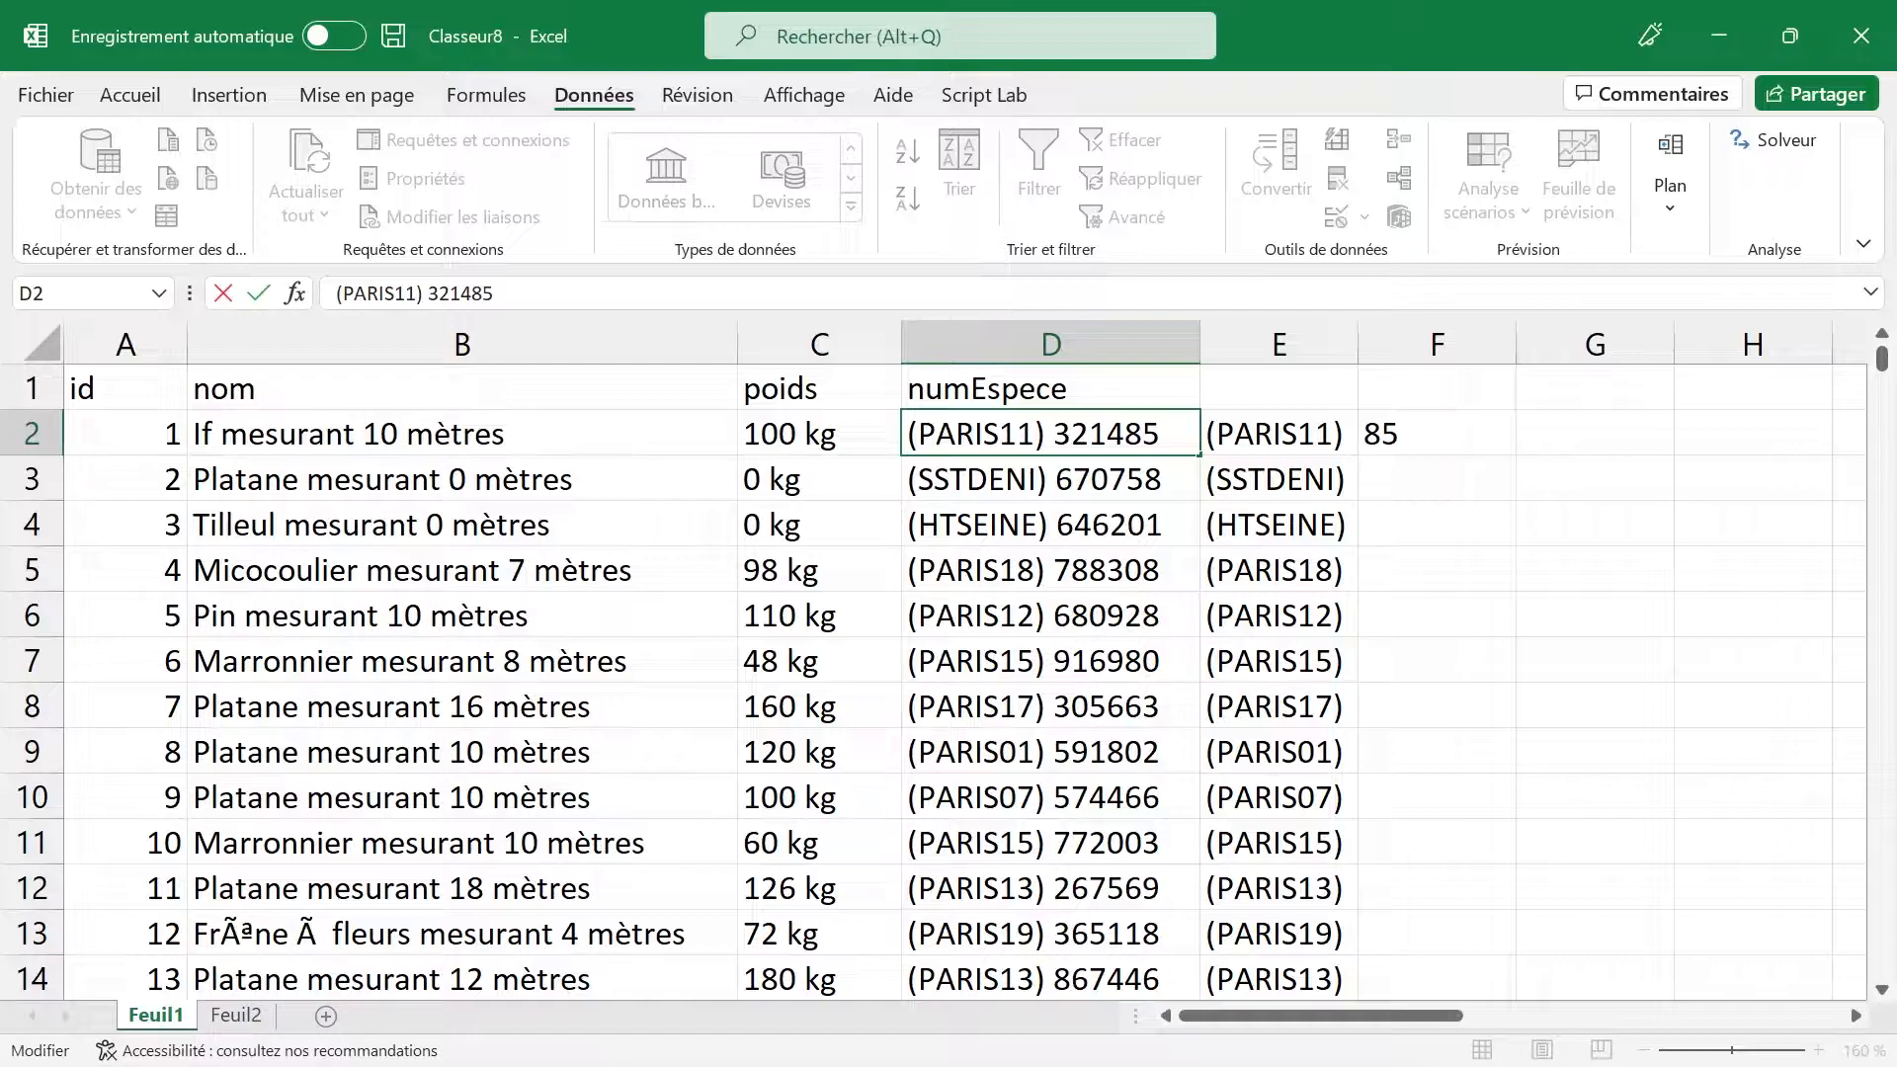
pyautogui.hotkey('shift', 'Left')
pyautogui.hotkey('shift', 'Left')
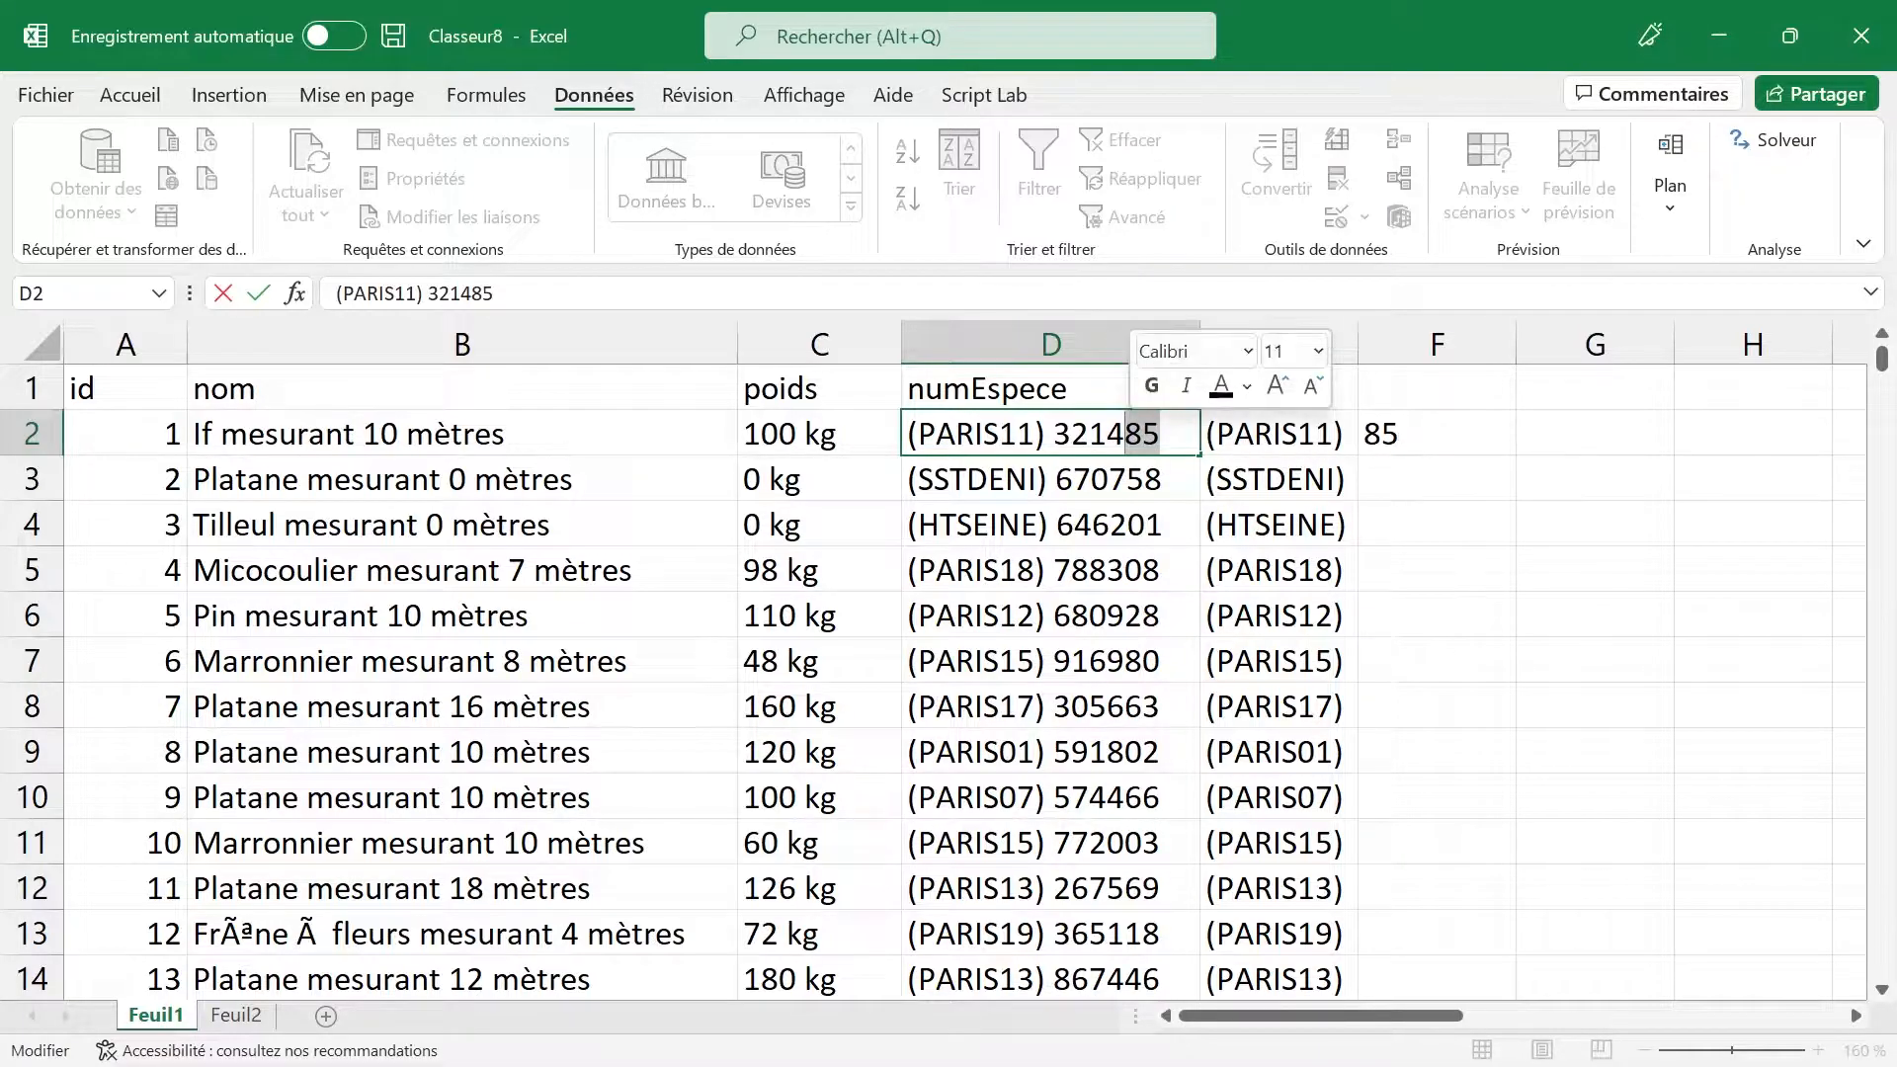
pyautogui.press('Escape')
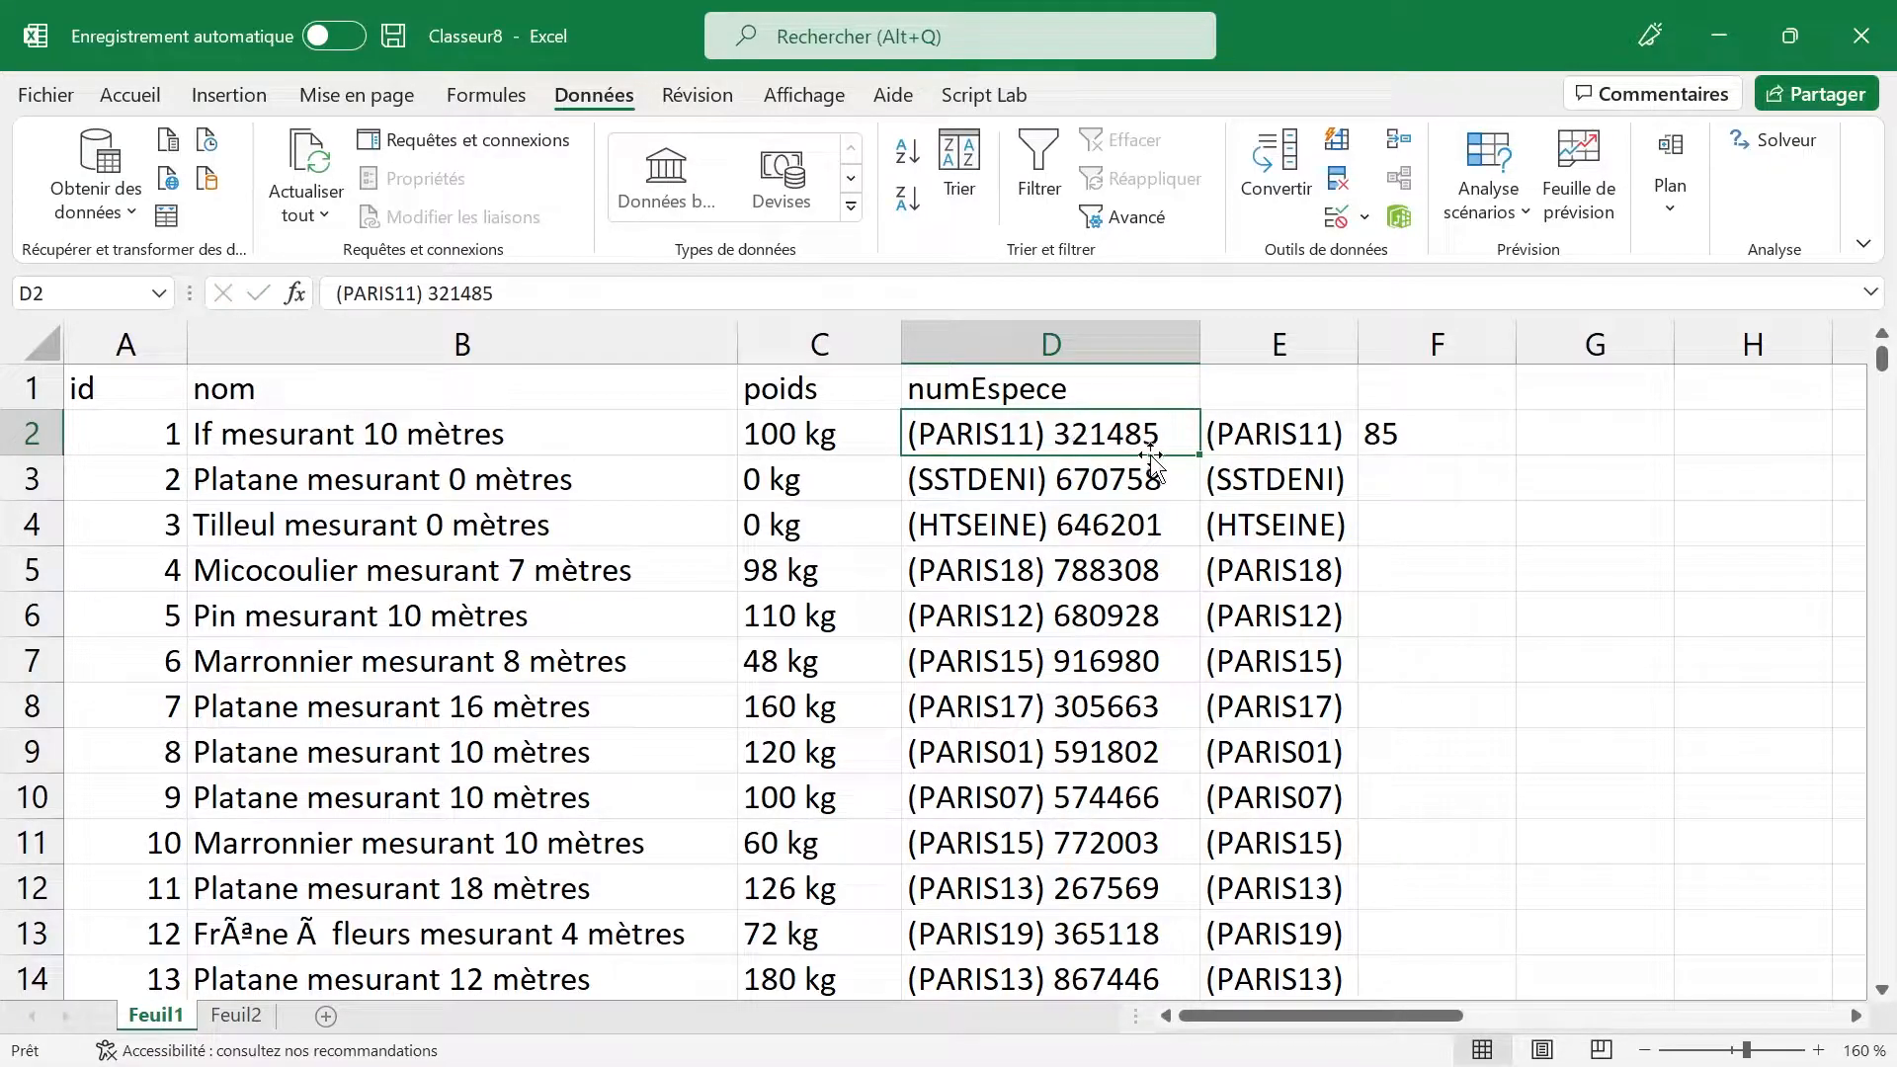
pyautogui.press('F2')
pyautogui.hotkey('shift', 'Left')
pyautogui.hotkey('shift', 'Left')
pyautogui.hotkey('shift', 'Left')
pyautogui.hotkey('shift', 'Left')
pyautogui.hotkey('shift', 'Left')
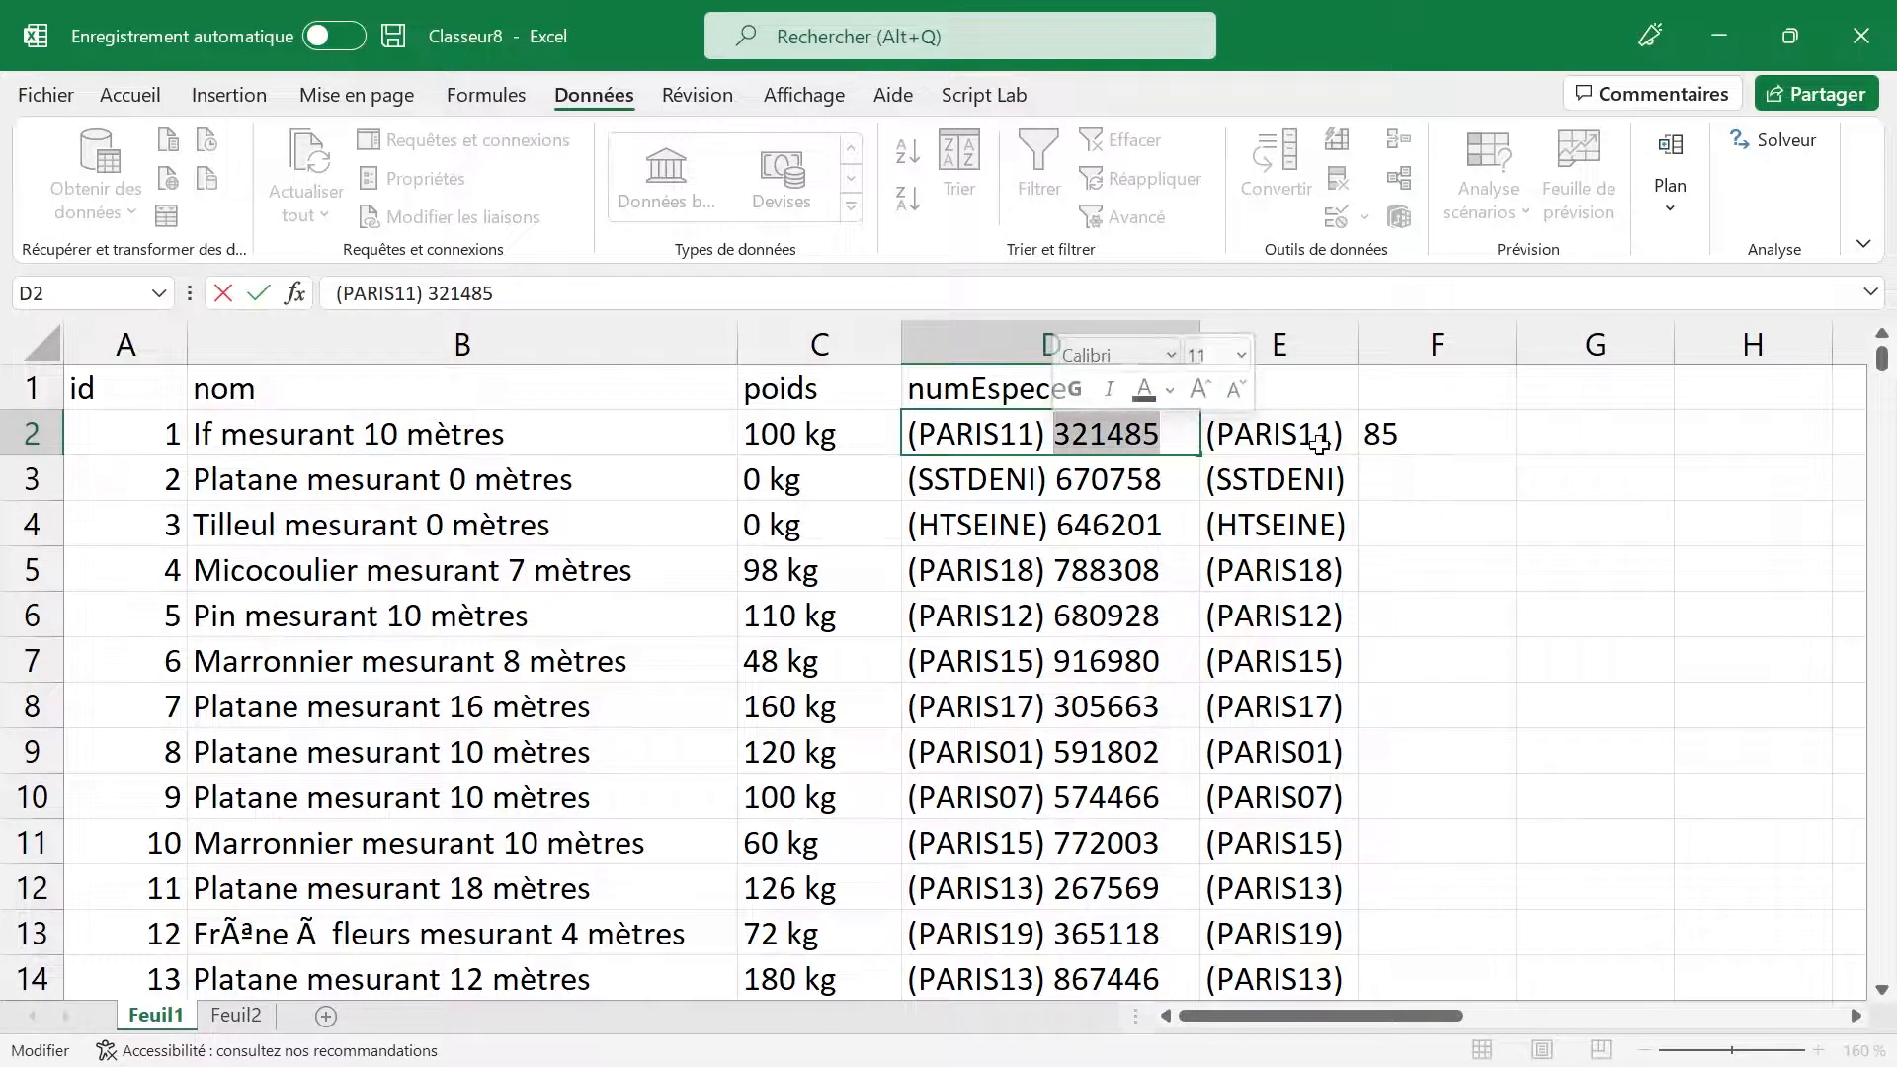
# Step: Set the character count of the DROITE formula in F2 to 6 and fill the formula down column F
pyautogui.click(1388, 436)
pyautogui.doubleClick(1388, 437)
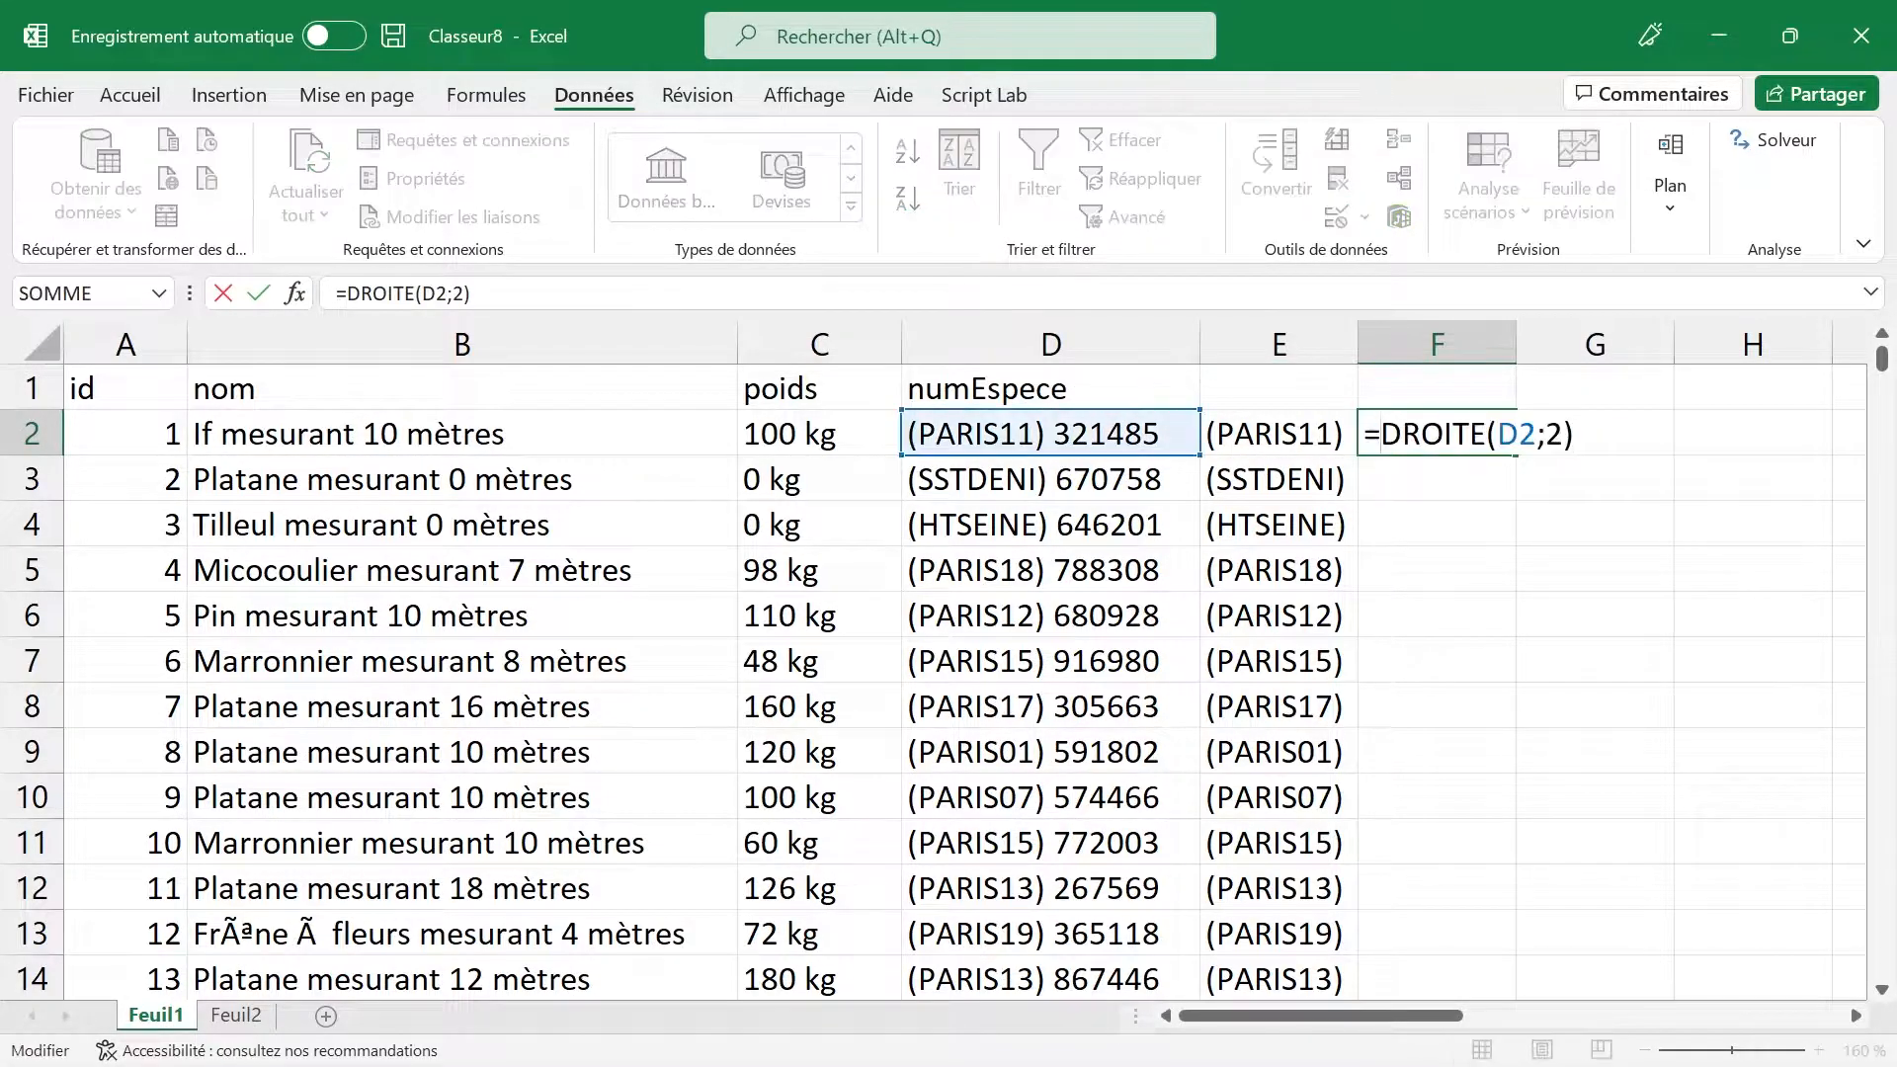
pyautogui.press('BackSpace')
pyautogui.write('6')
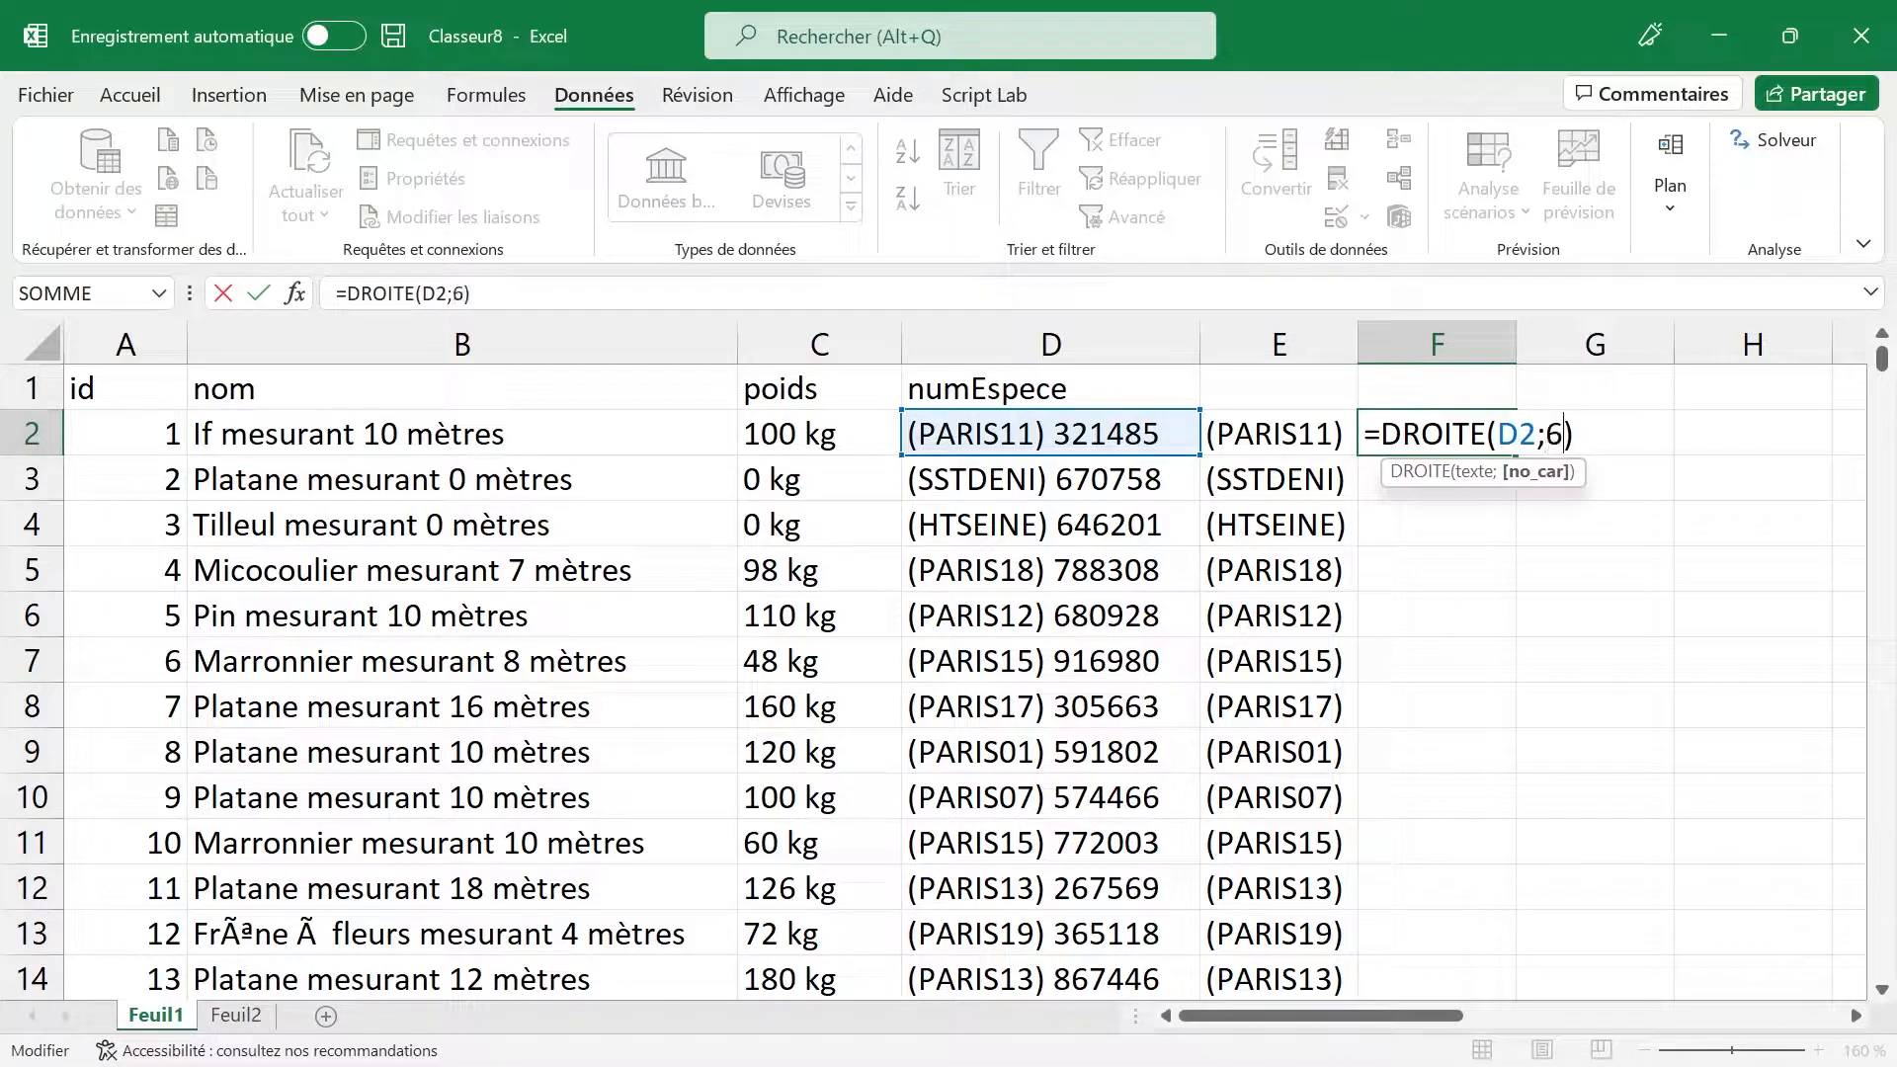
pyautogui.press('Return')
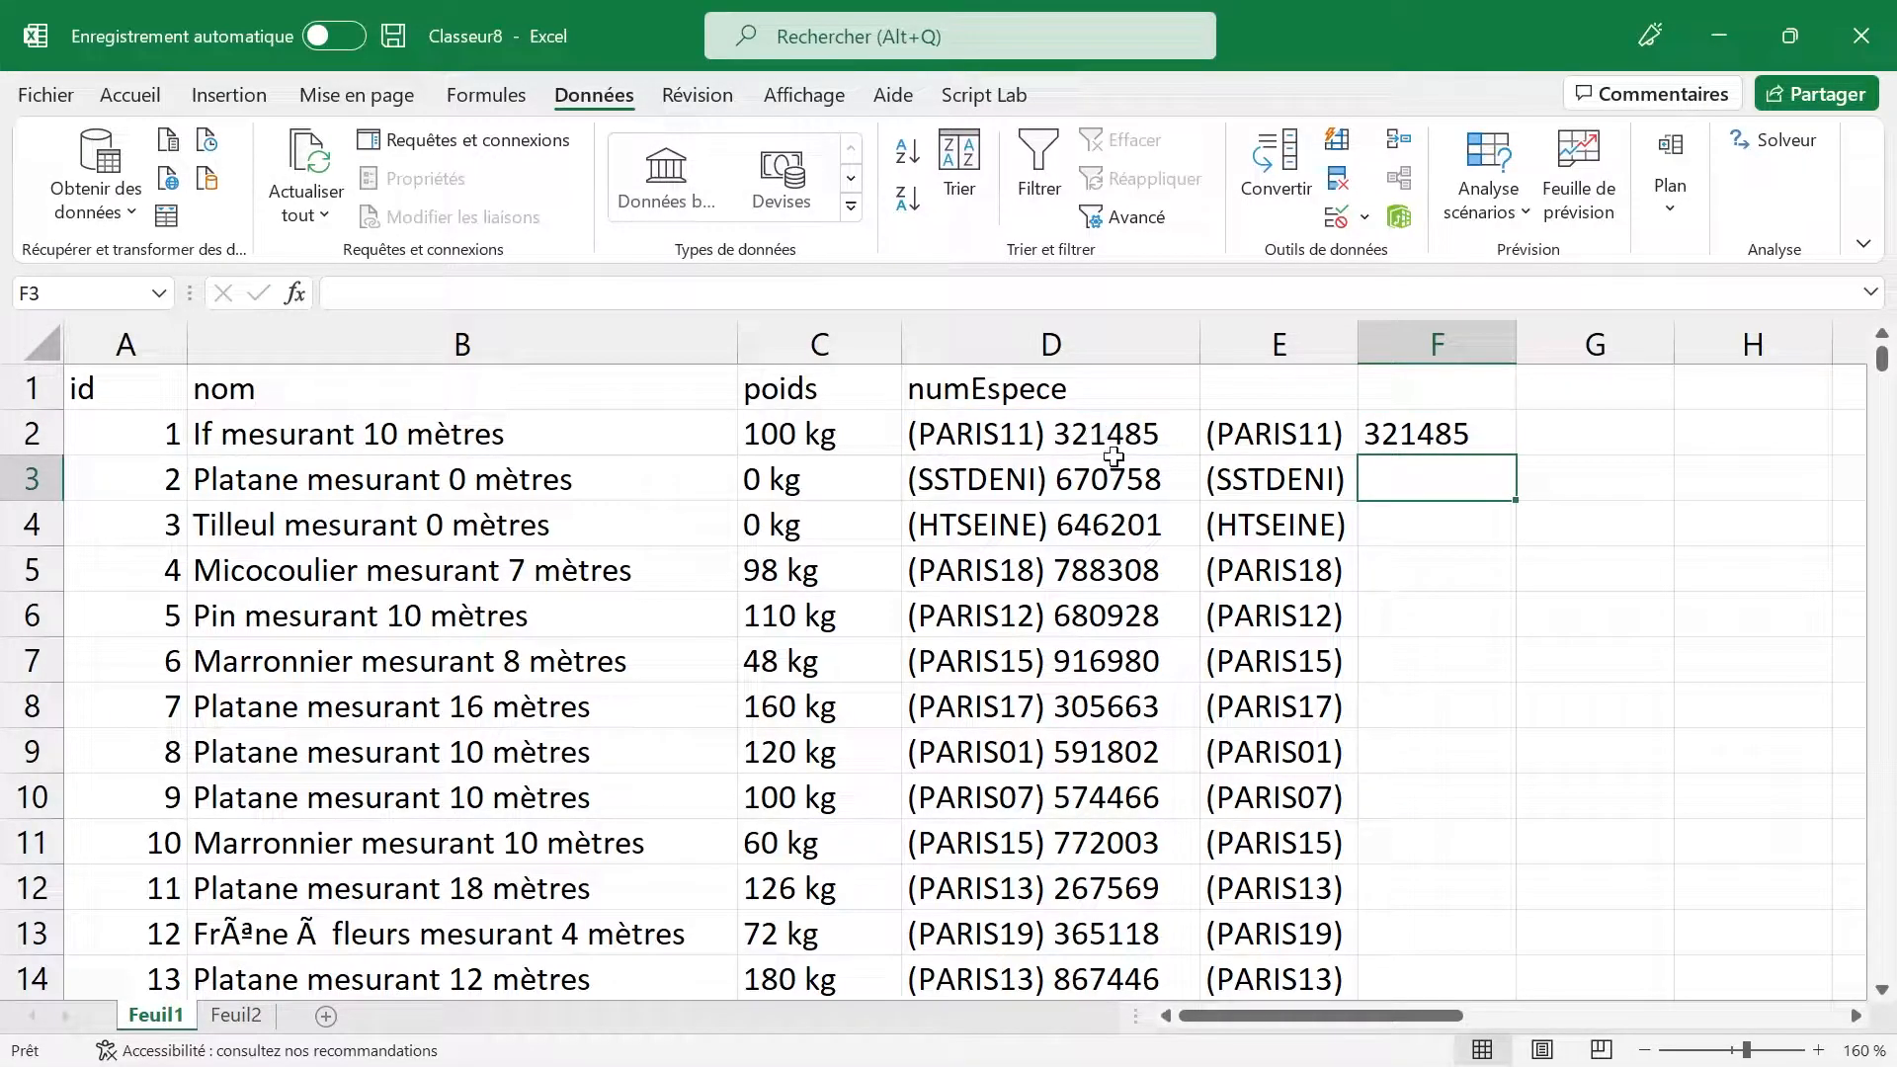
pyautogui.click(1423, 436)
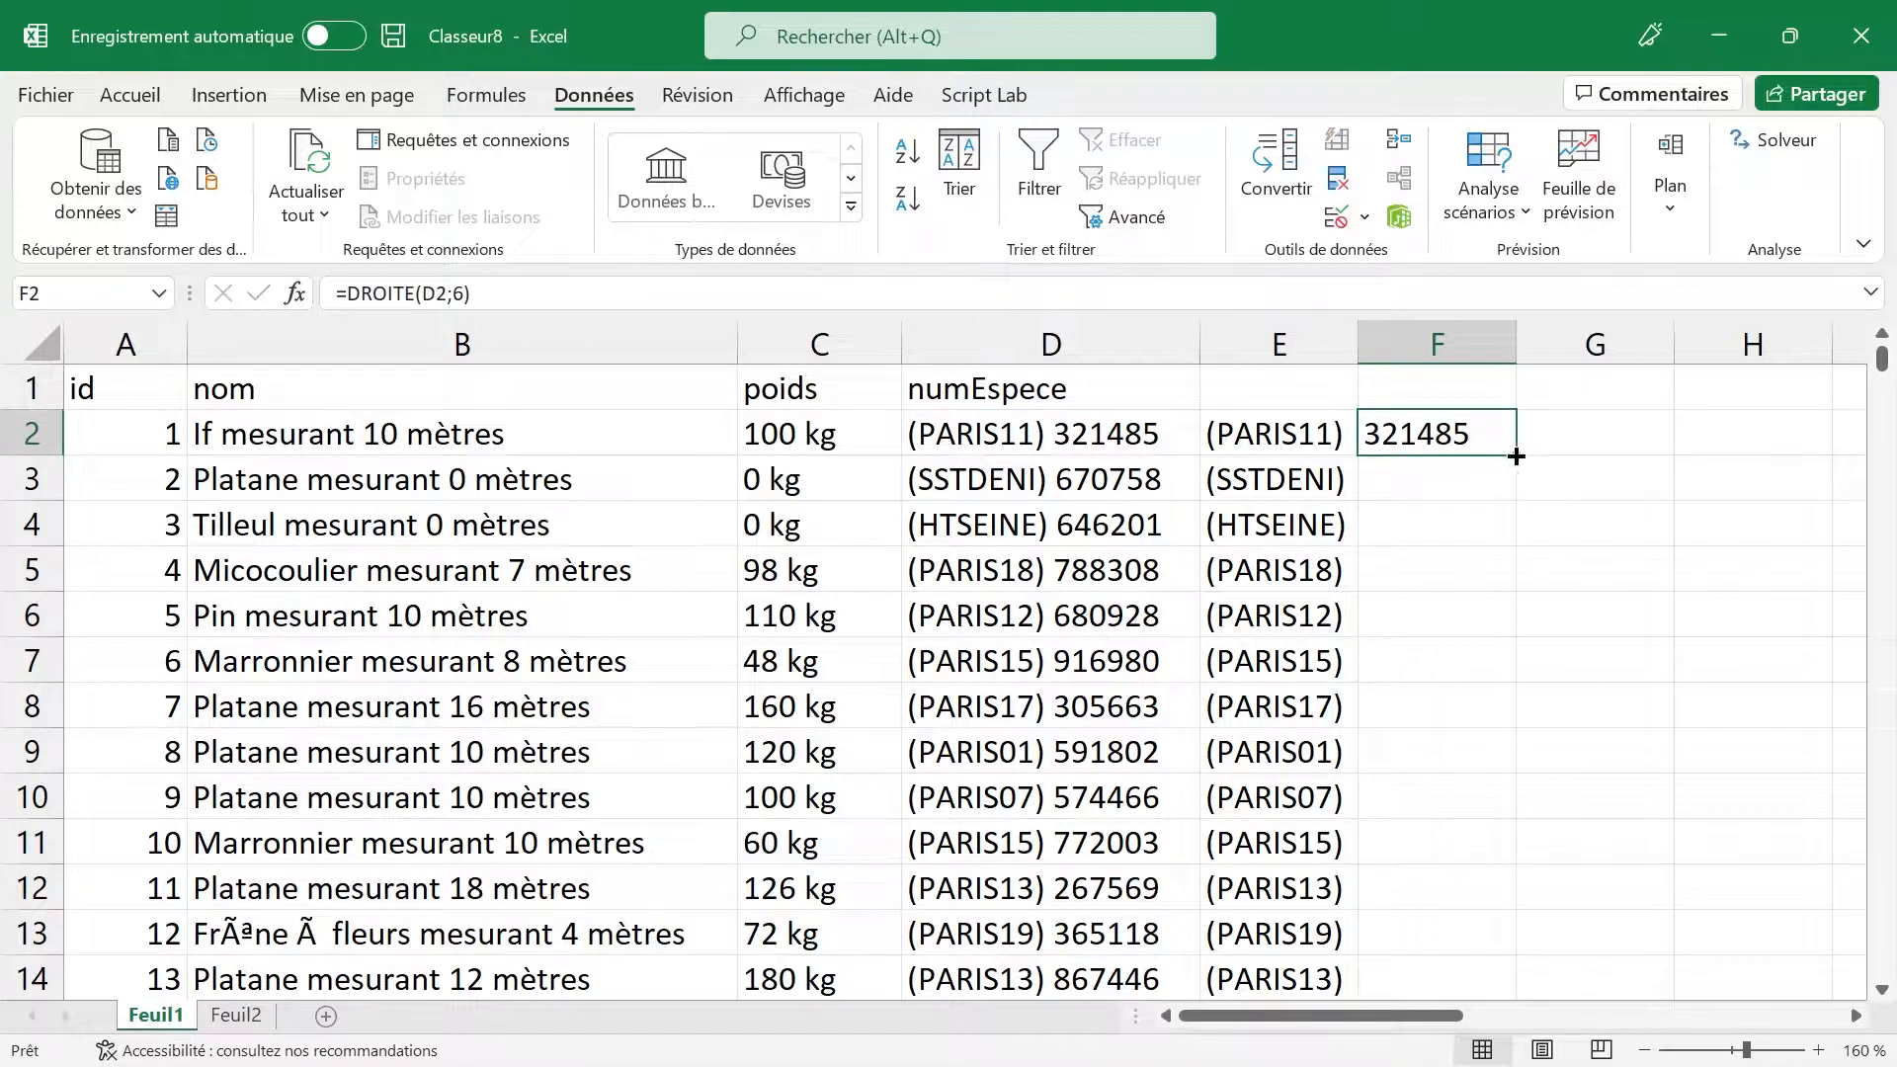
pyautogui.doubleClick(1515, 456)
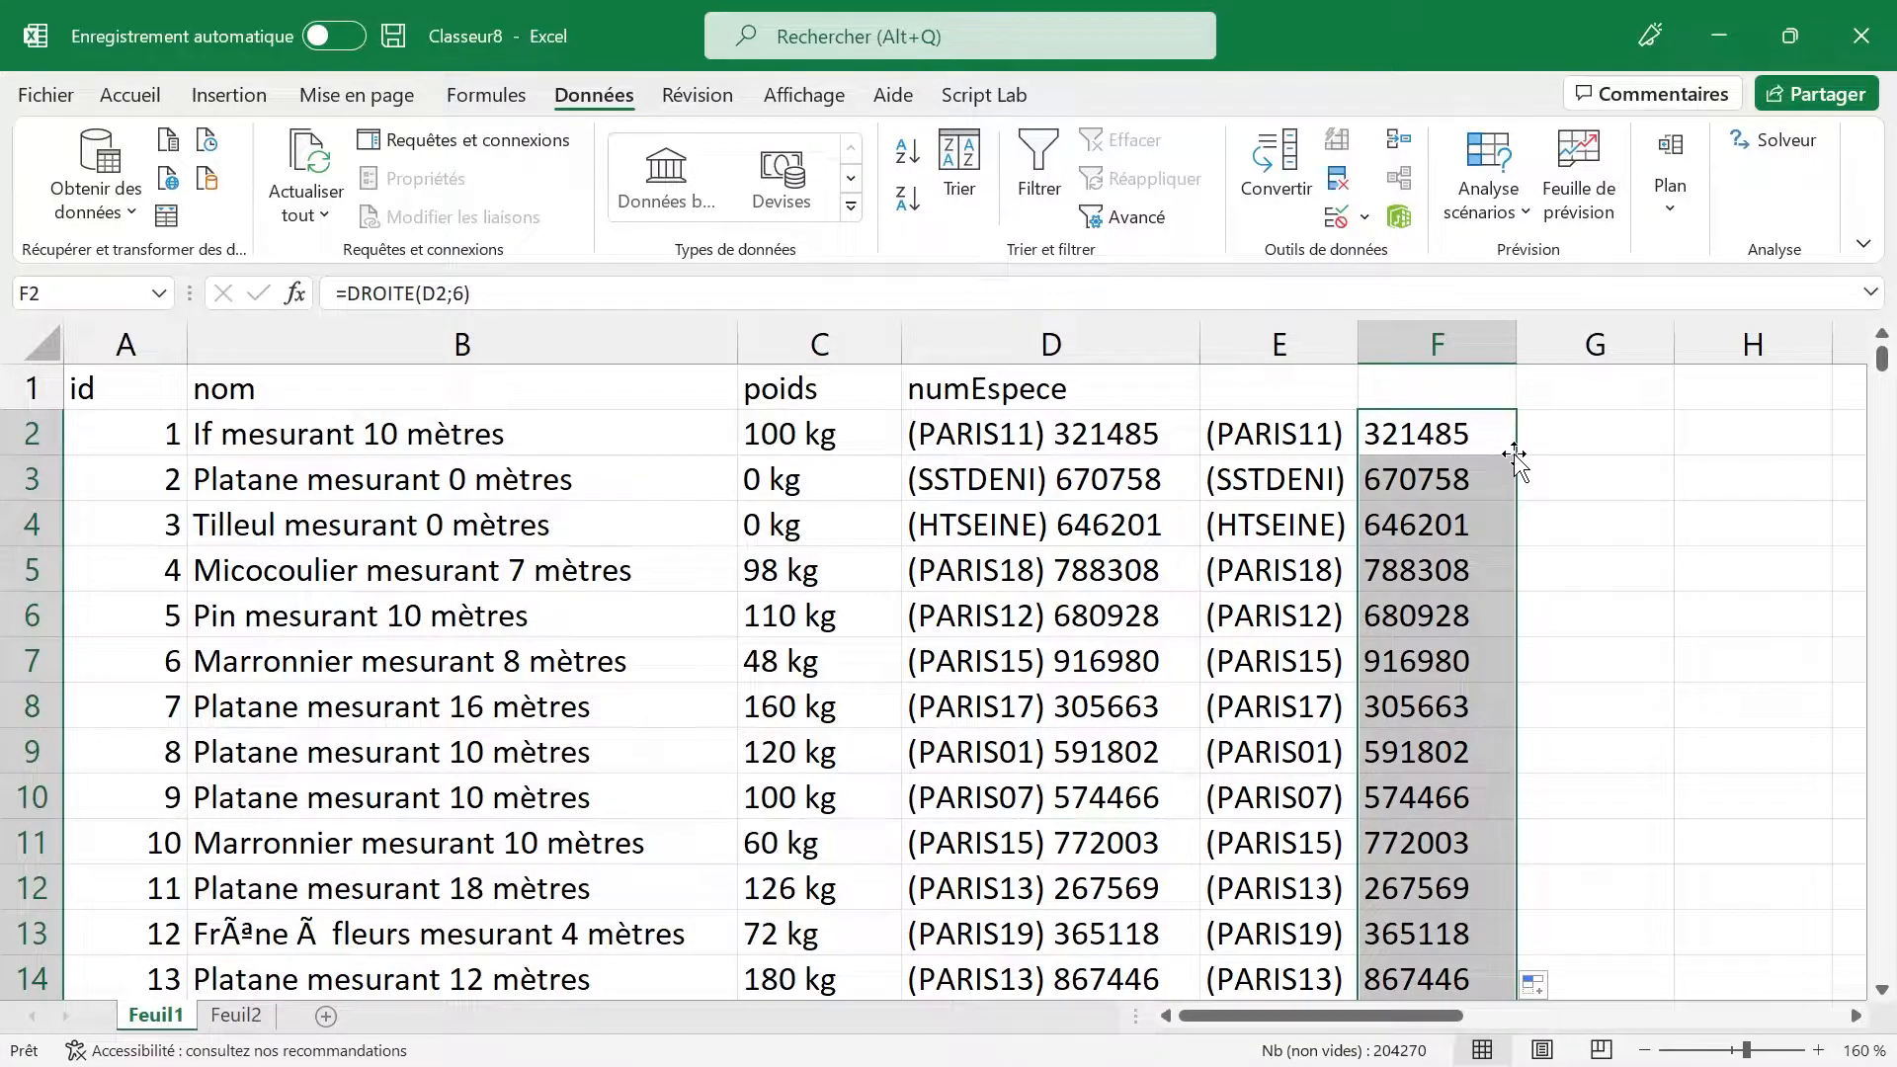
# Step: Examine the start of the text in D2, counting the characters before the closing bracket from both directions
pyautogui.click(1320, 432)
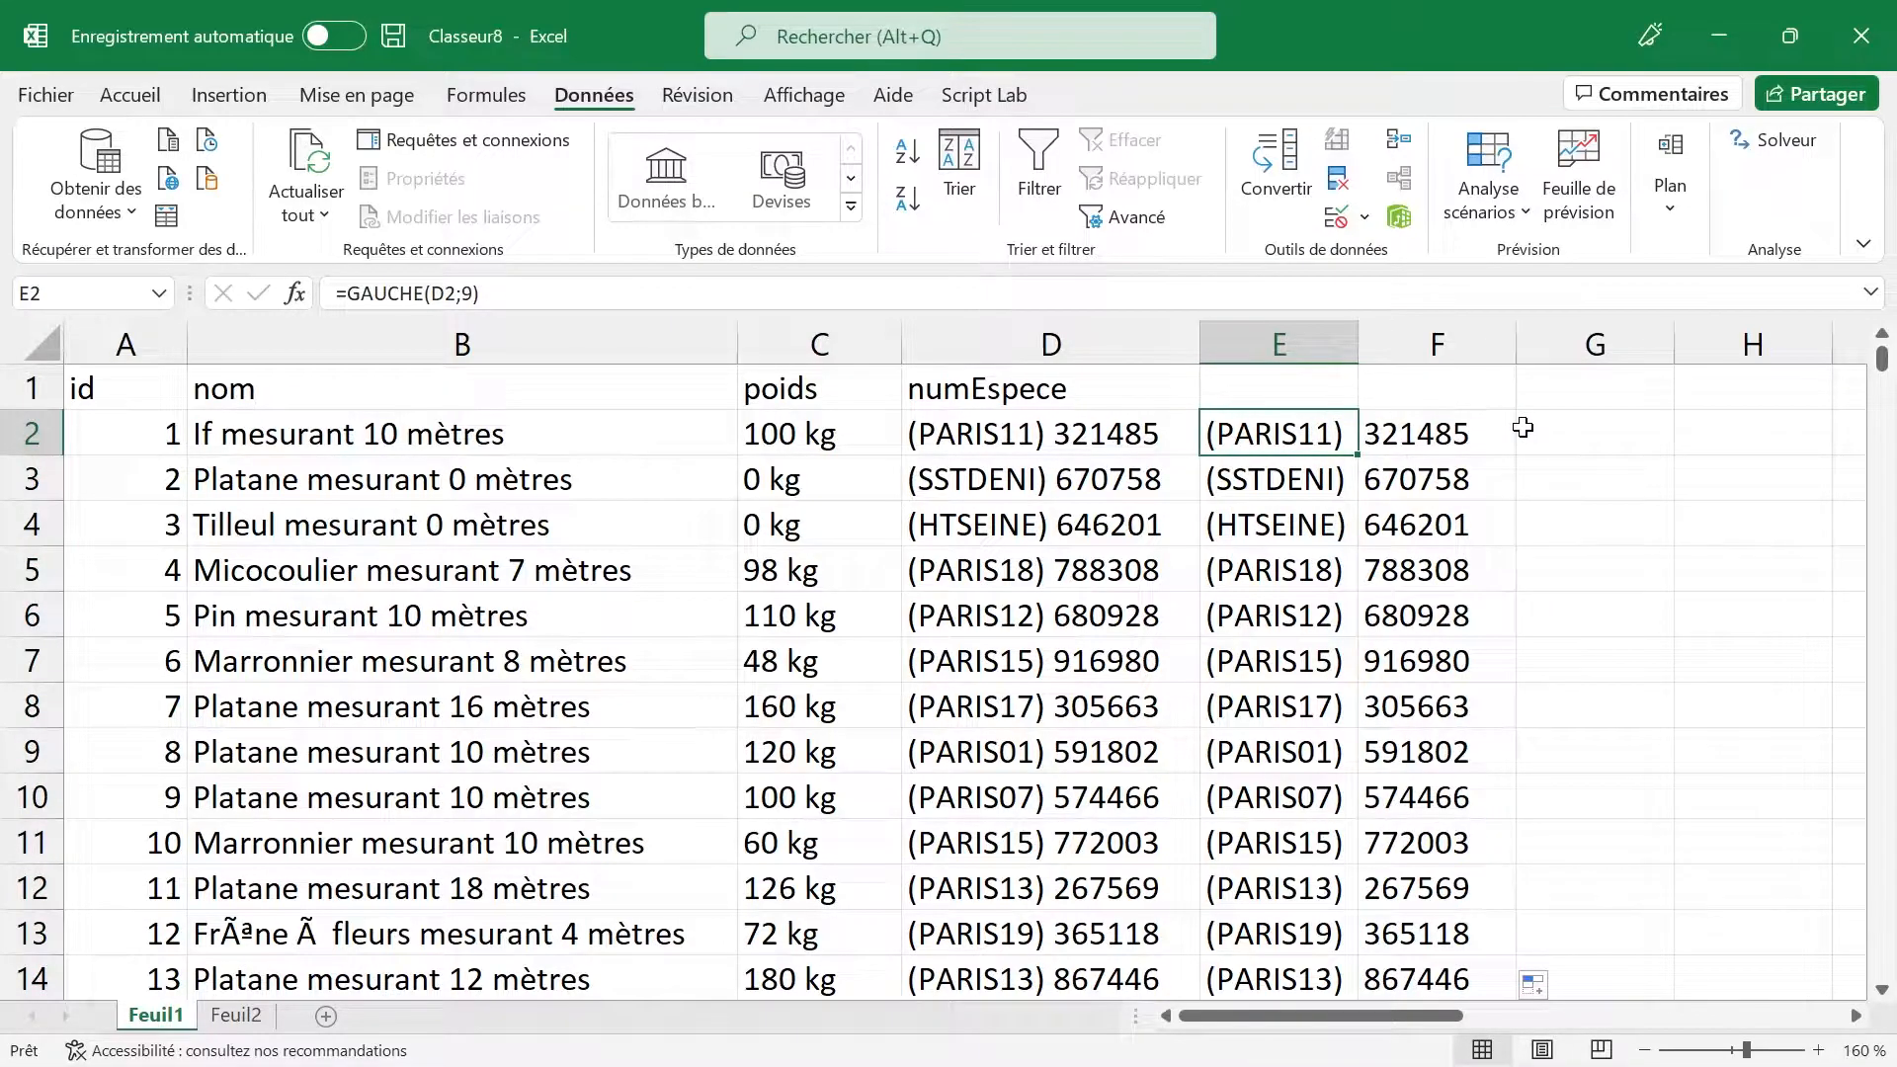
pyautogui.click(1560, 440)
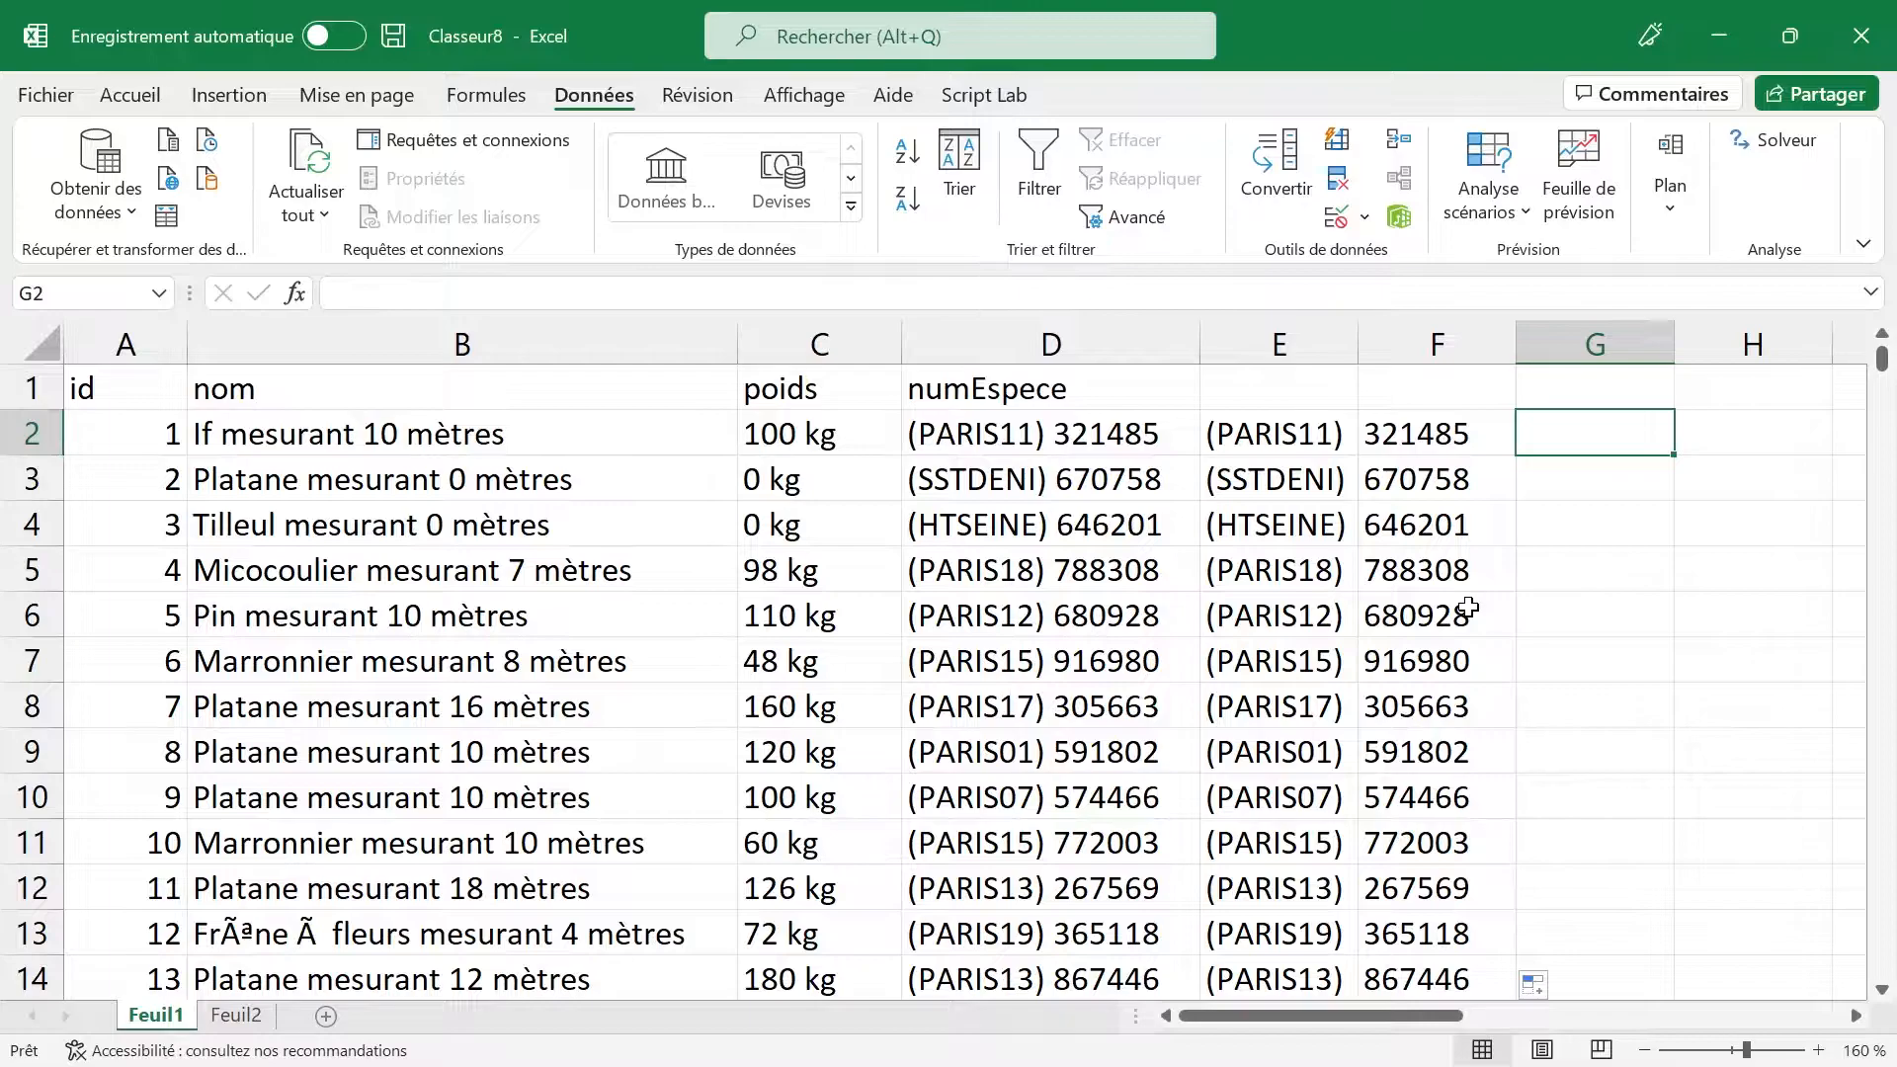
pyautogui.click(1076, 433)
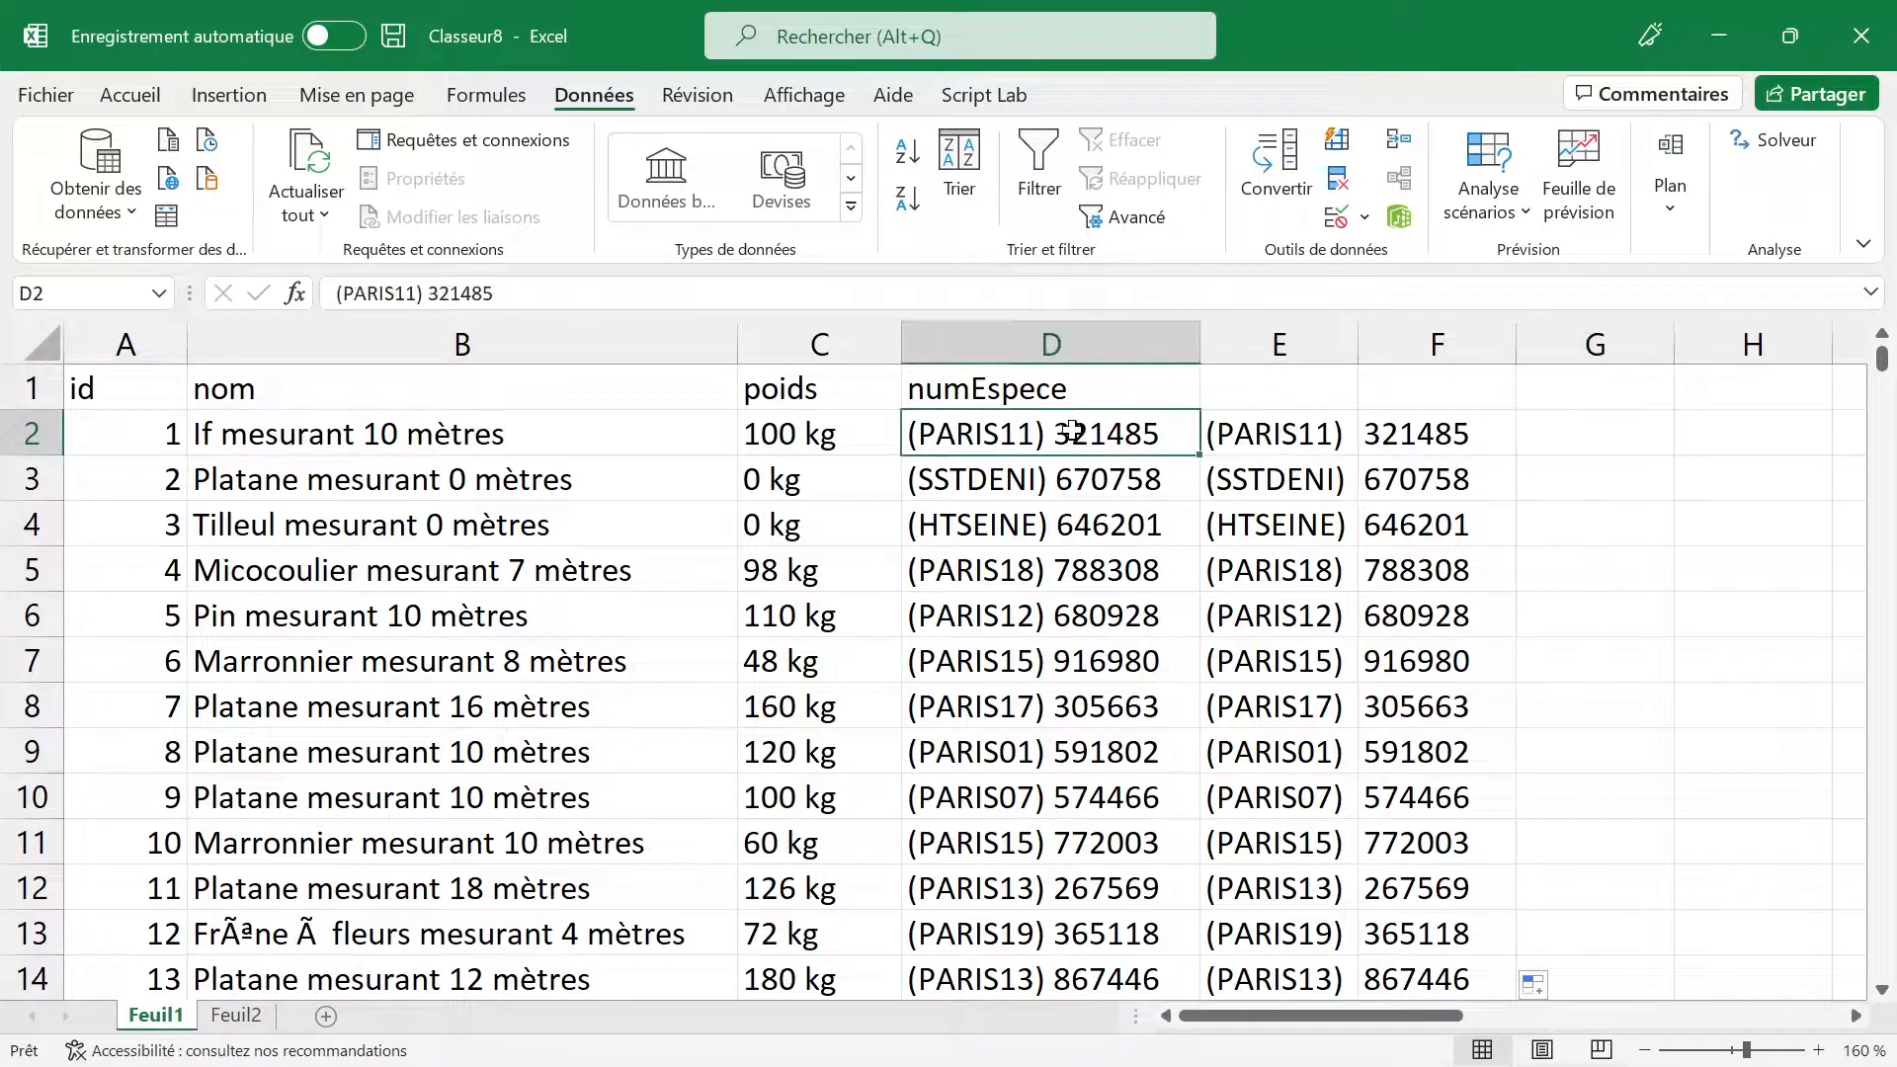
pyautogui.doubleClick(1036, 433)
pyautogui.hotkey('shift', 'Left')
pyautogui.hotkey('shift', 'Left')
pyautogui.hotkey('shift', 'Left')
pyautogui.hotkey('shift', 'Left')
pyautogui.hotkey('shift', 'Left')
pyautogui.hotkey('shift', 'Left')
pyautogui.hotkey('shift', 'Left')
pyautogui.hotkey('shift', 'Left')
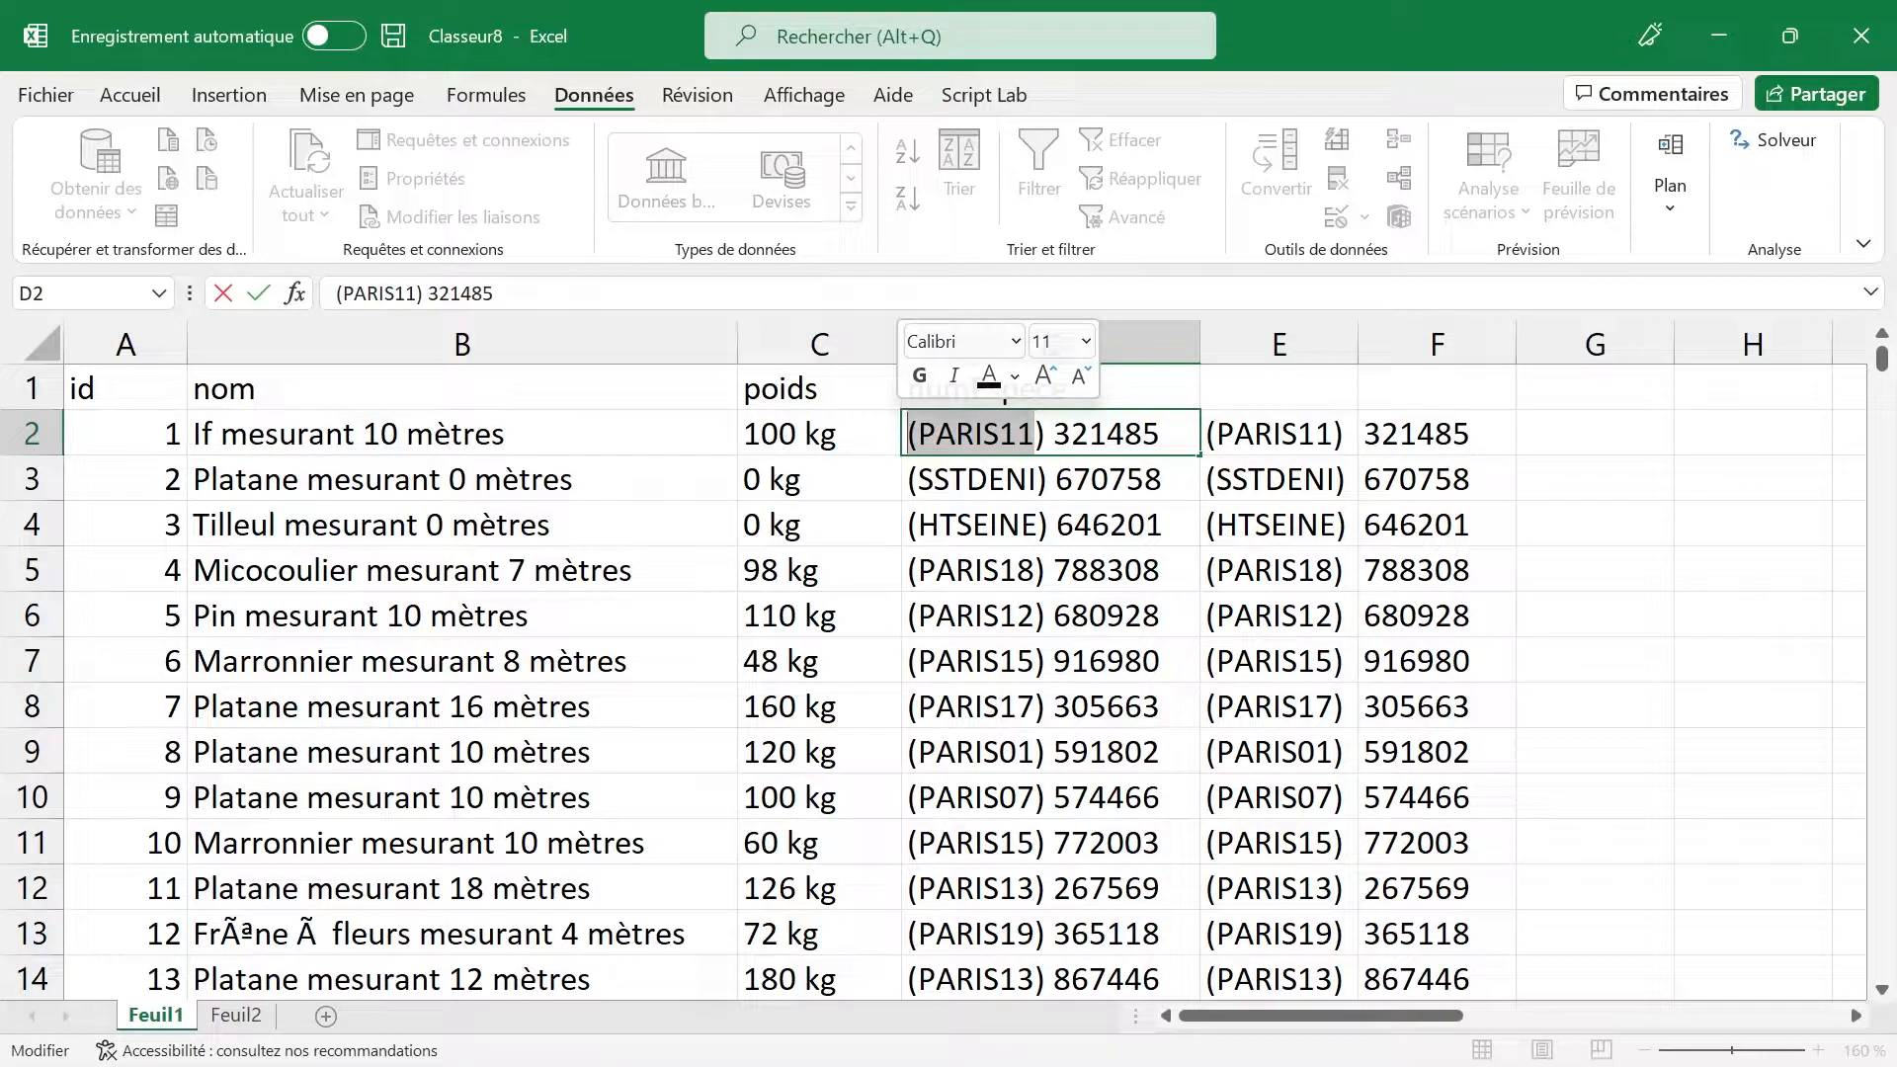
pyautogui.press('Escape')
pyautogui.doubleClick(911, 433)
pyautogui.hotkey('shift', 'Right')
pyautogui.hotkey('shift', 'Right')
pyautogui.hotkey('shift', 'Right')
pyautogui.hotkey('shift', 'Right')
pyautogui.hotkey('shift', 'Right')
pyautogui.hotkey('shift', 'Right')
pyautogui.hotkey('shift', 'Right')
pyautogui.hotkey('shift', 'Right')
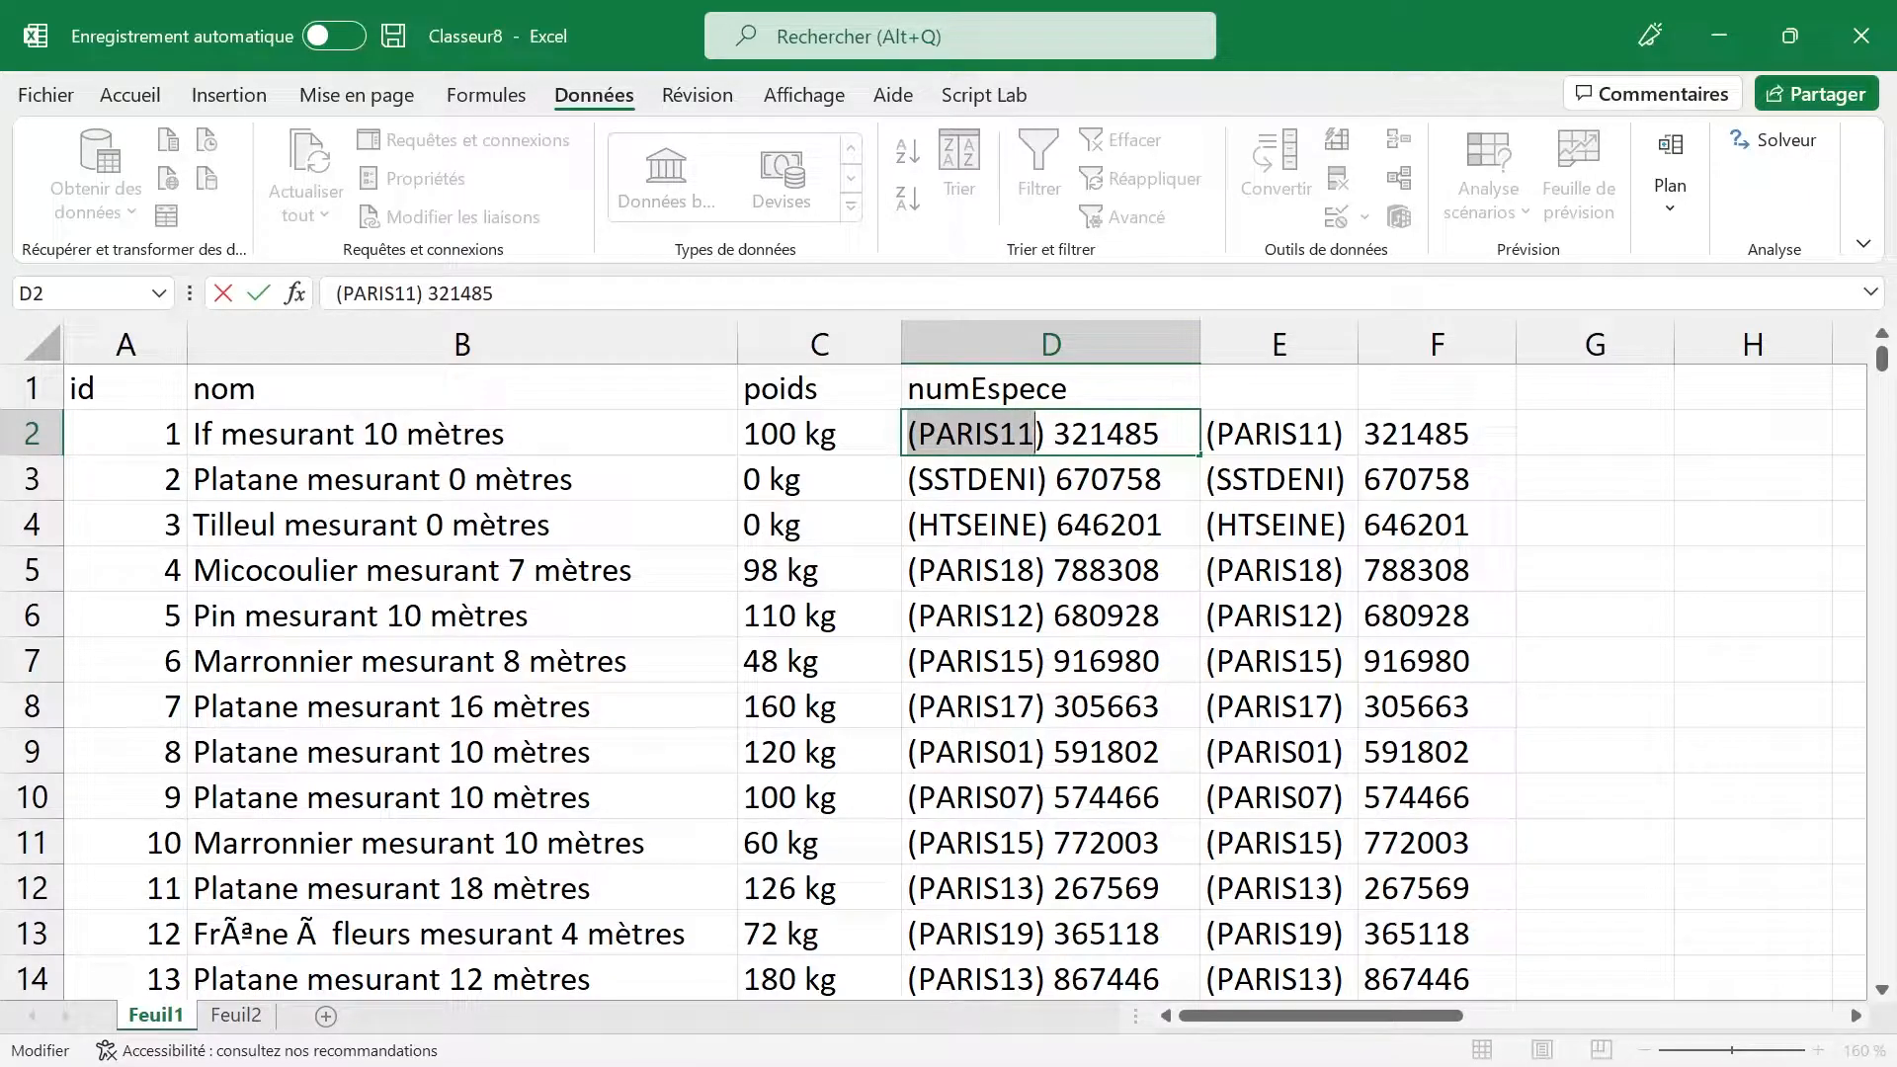
pyautogui.press('Escape')
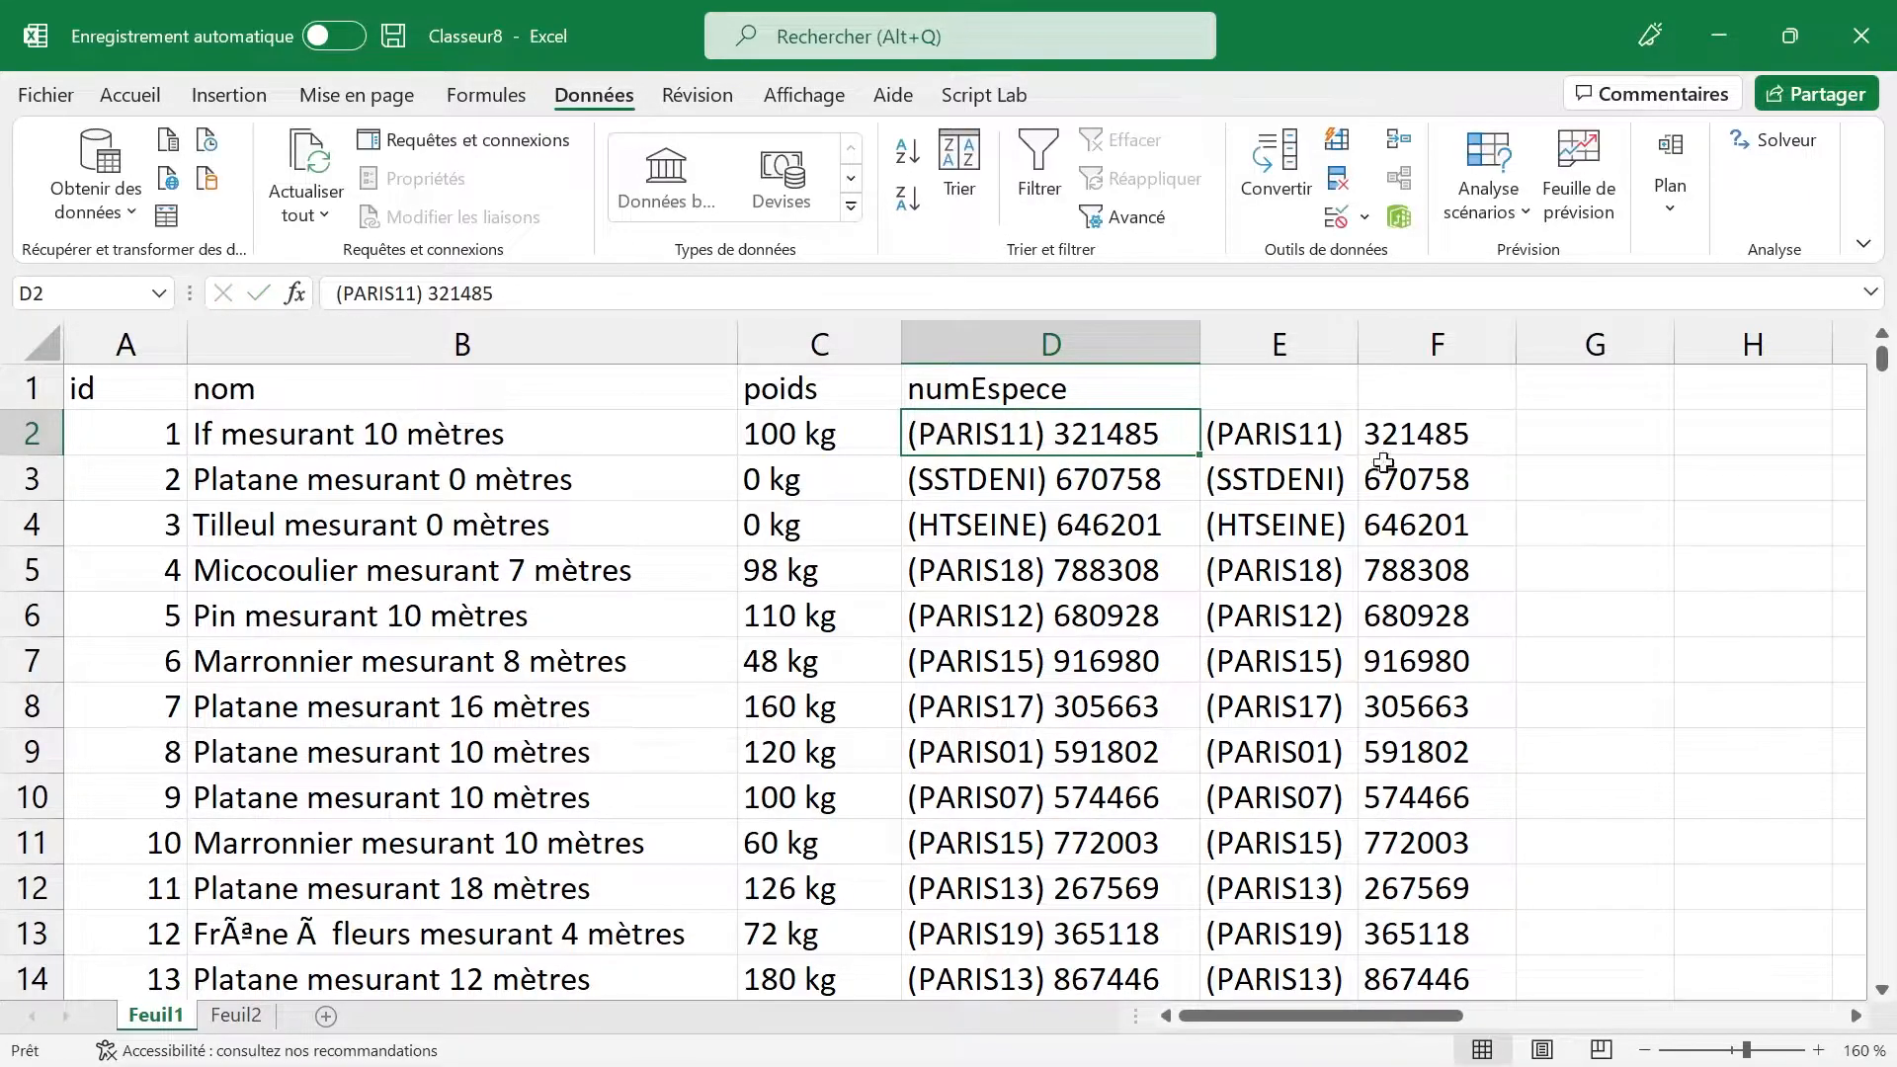
# Step: Enter the formula =GAUCHE(D2;8) in G2 to extract the district code without its closing bracket
pyautogui.click(1541, 433)
pyautogui.write('=gauch')
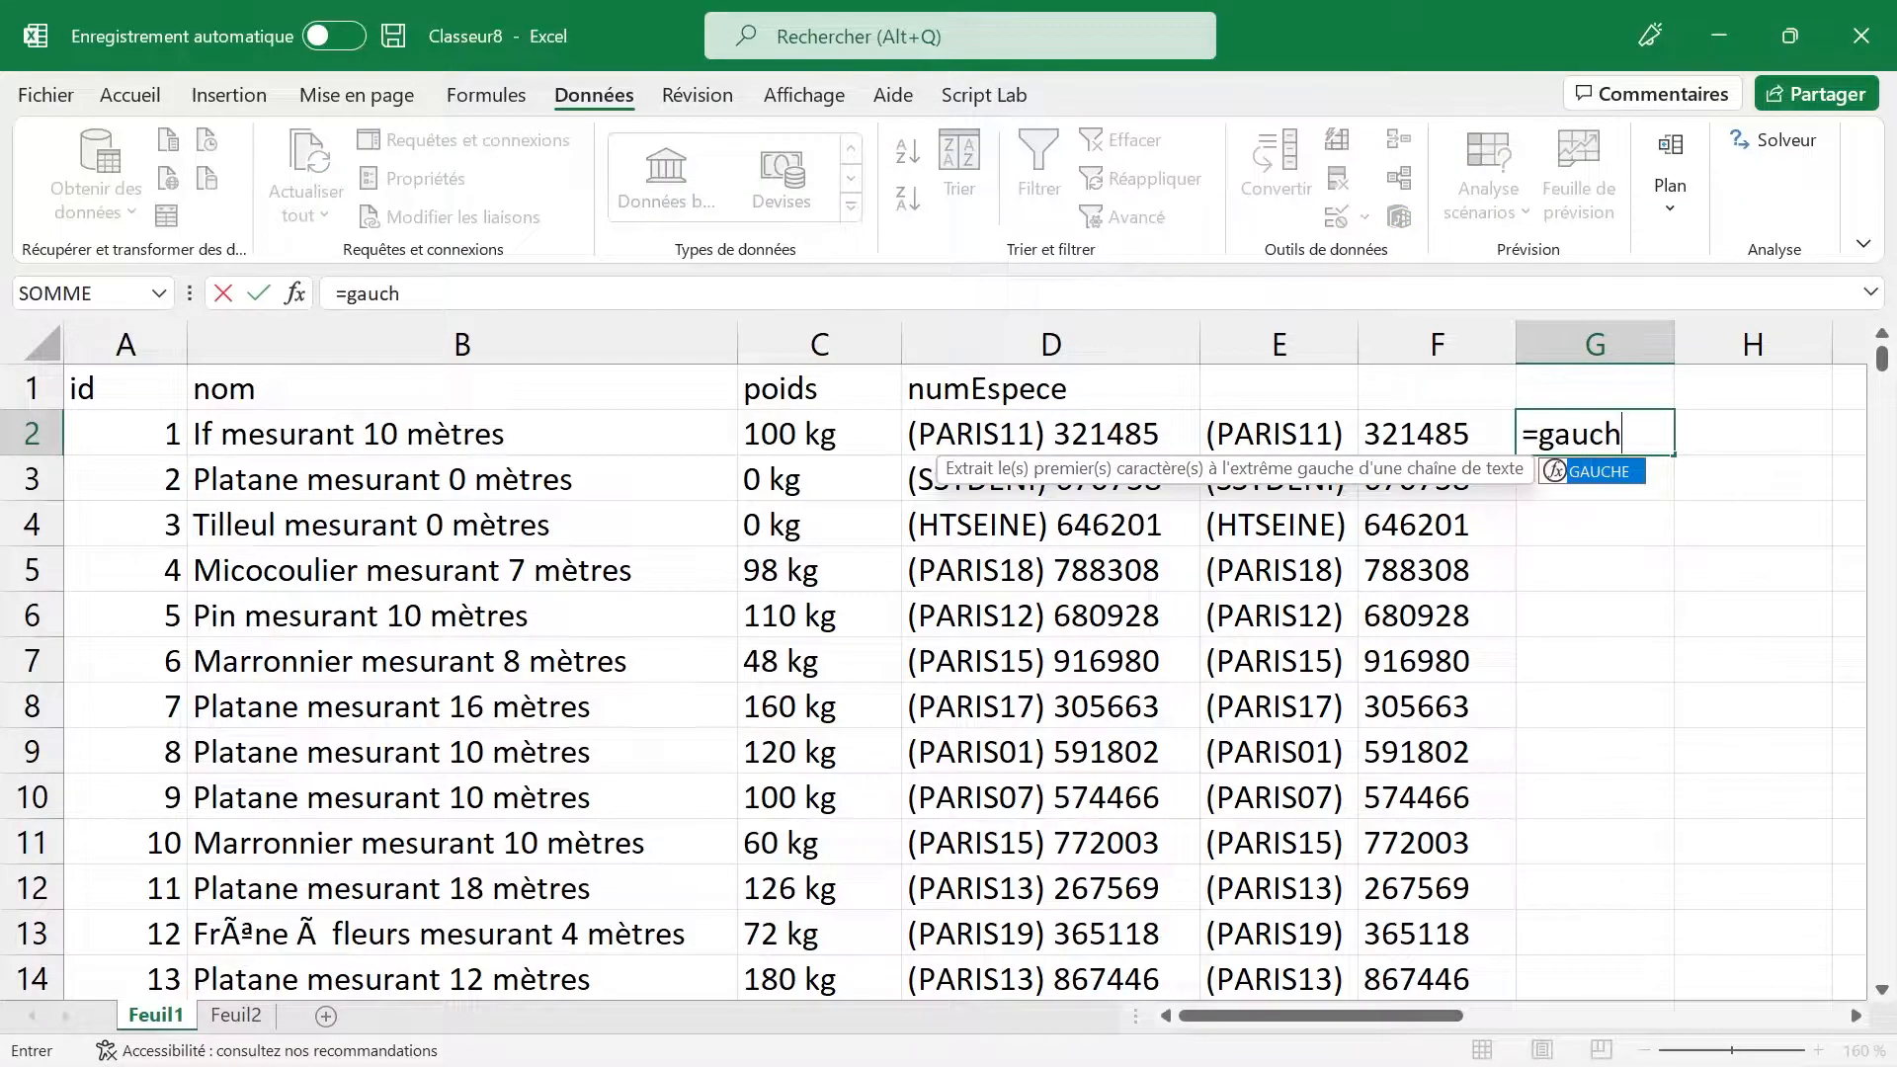
pyautogui.press('Tab')
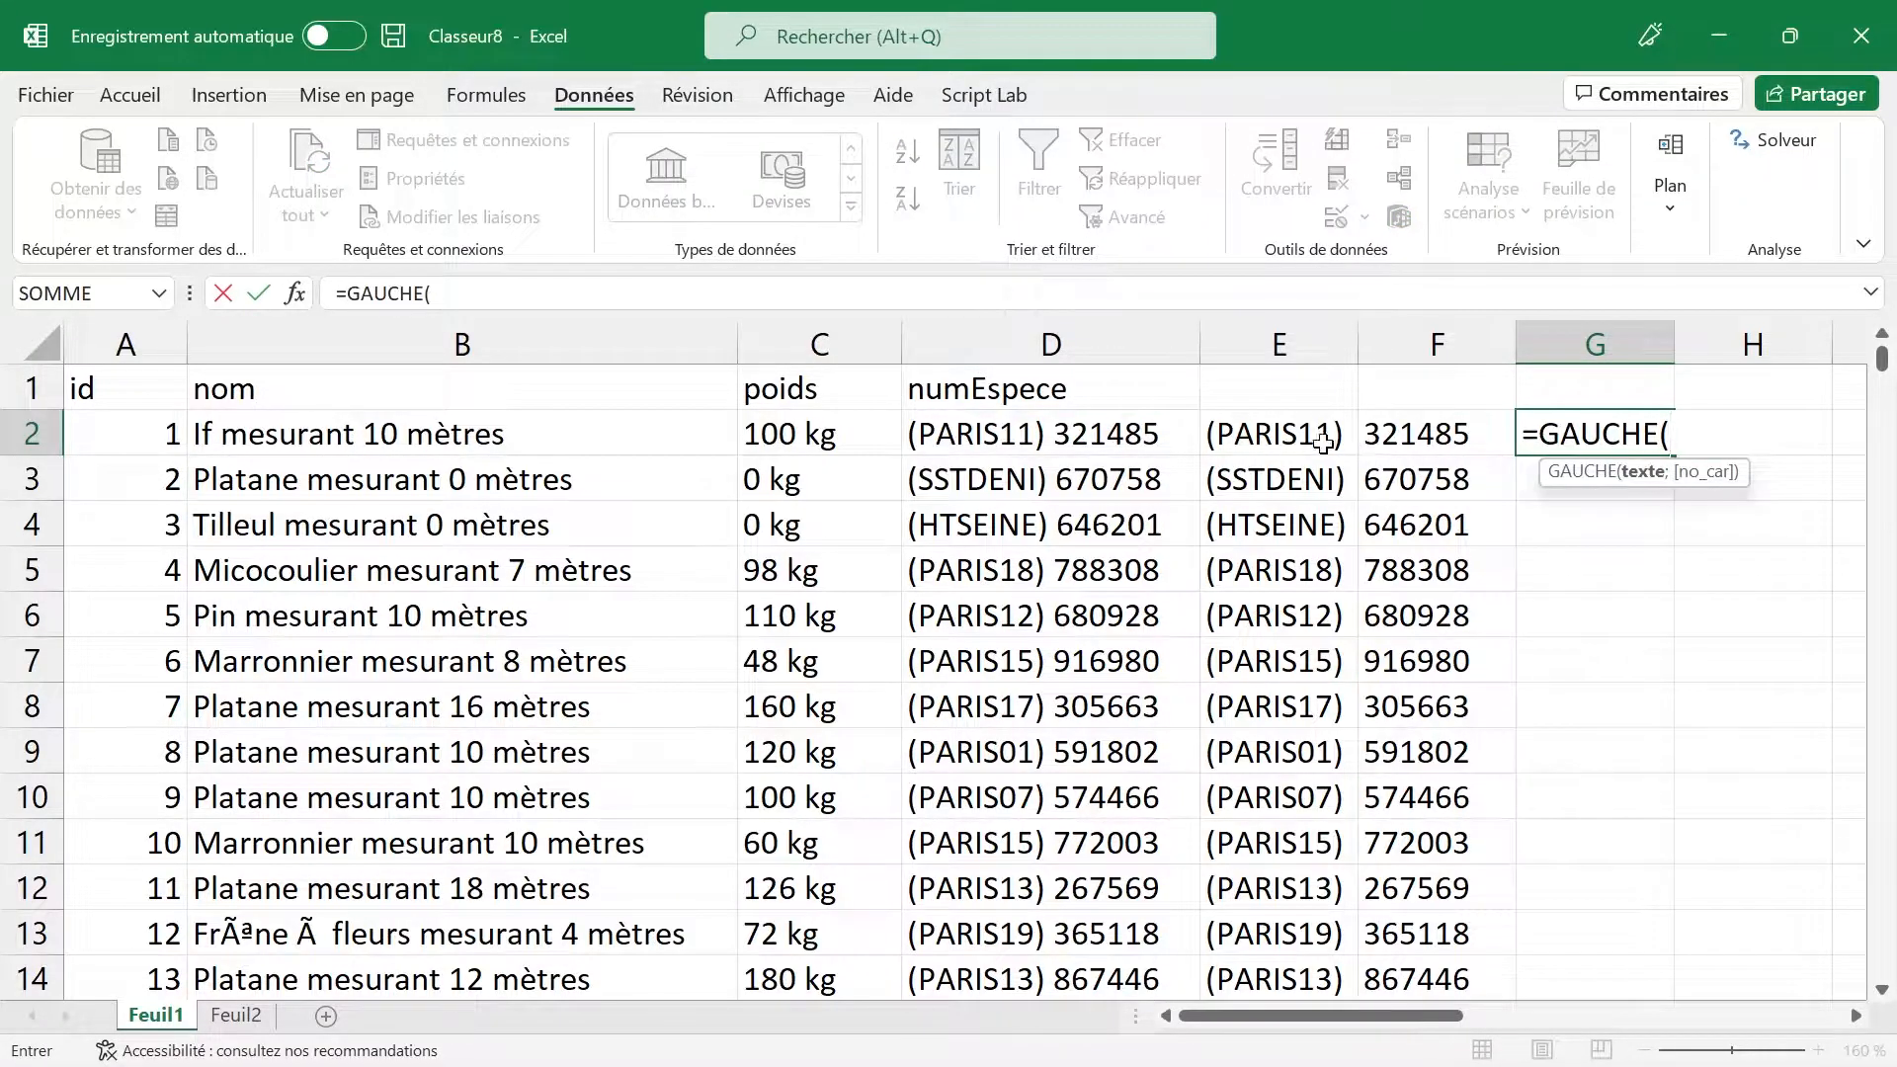
pyautogui.click(1067, 434)
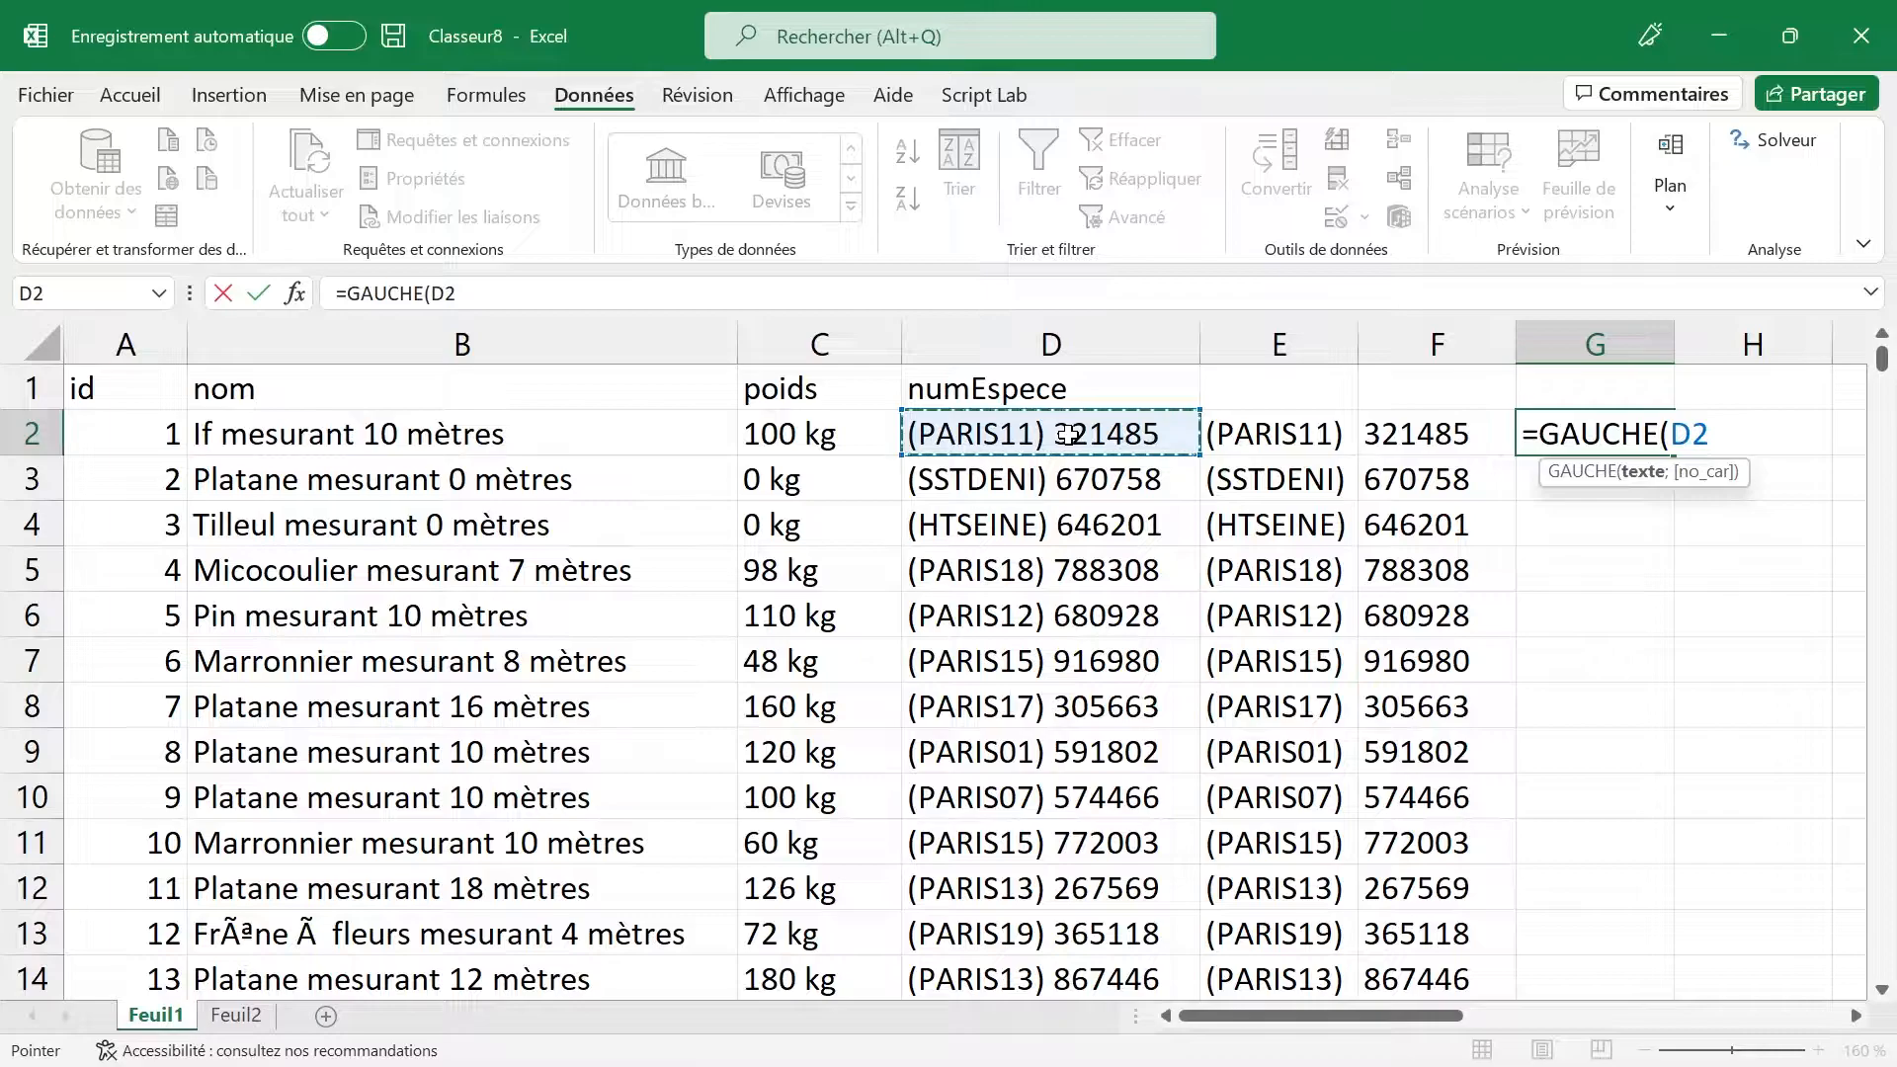
pyautogui.write(';8')
pyautogui.press('Return')
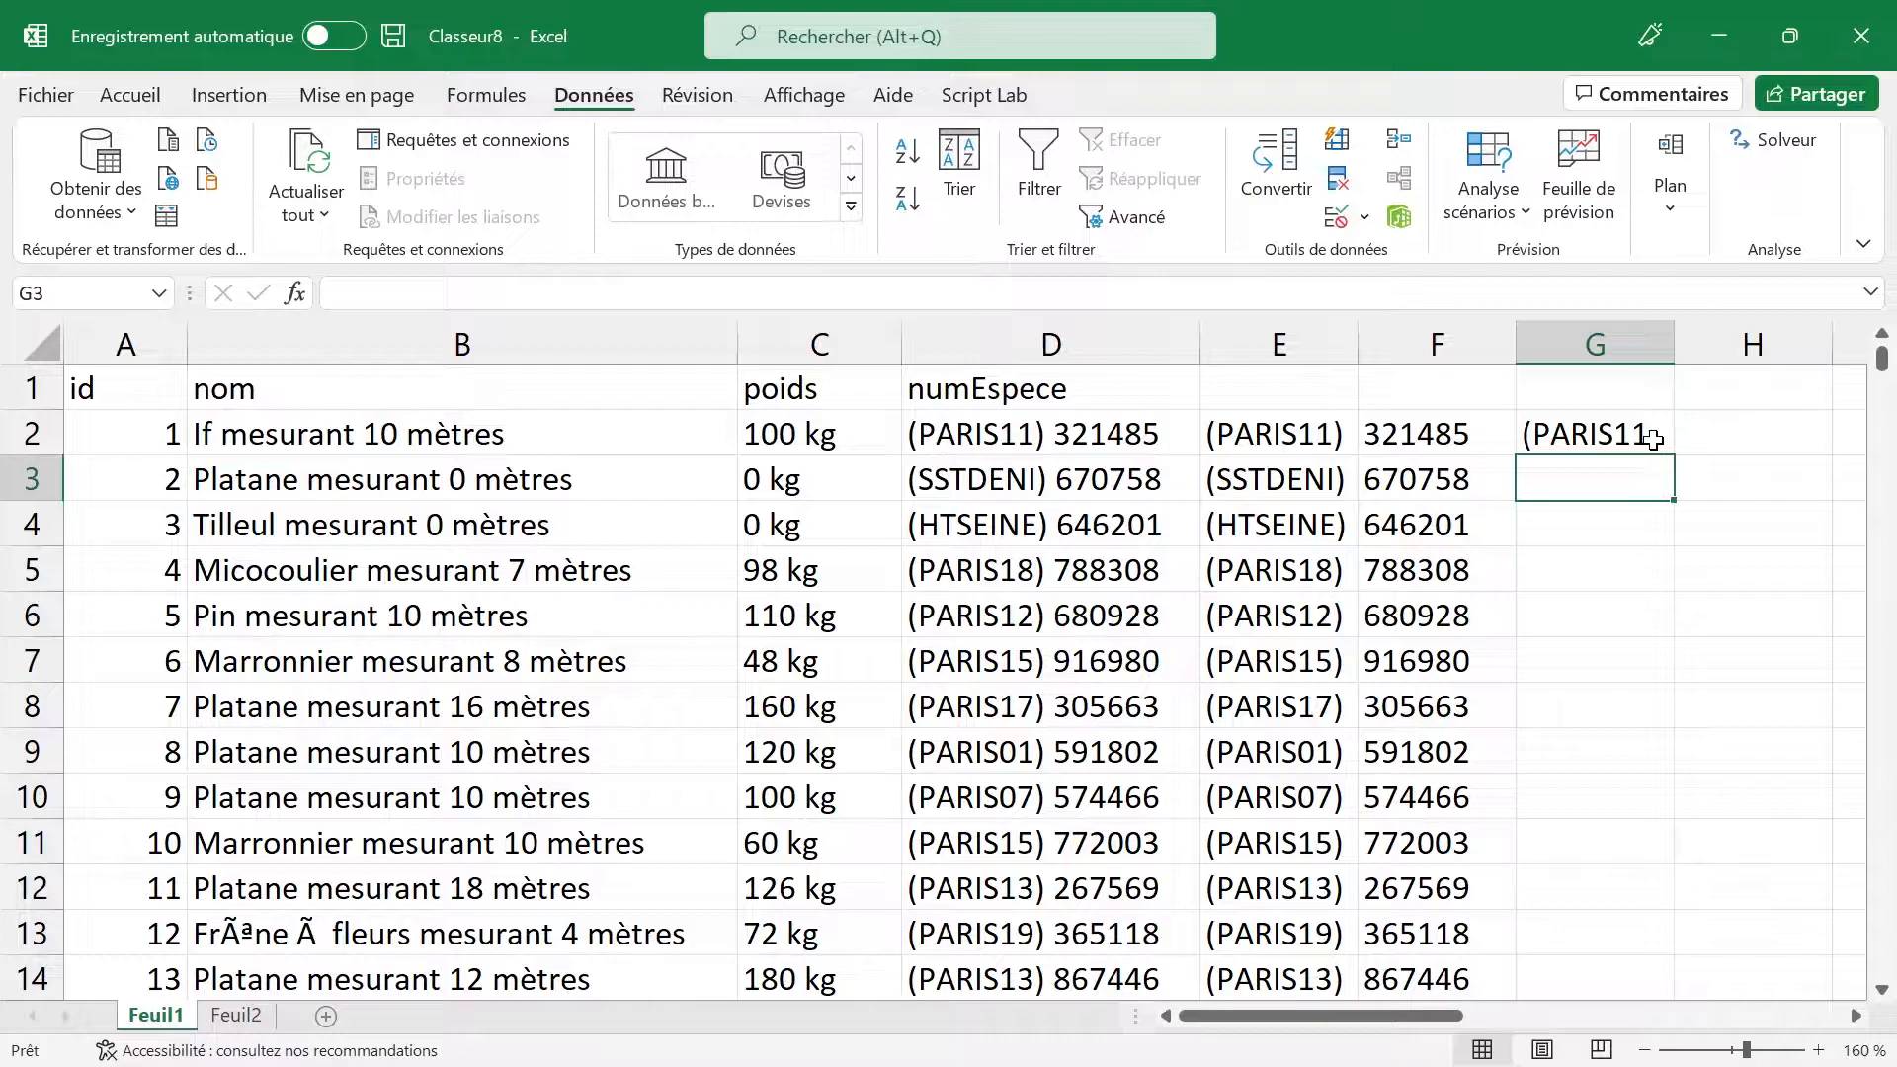
pyautogui.click(1554, 435)
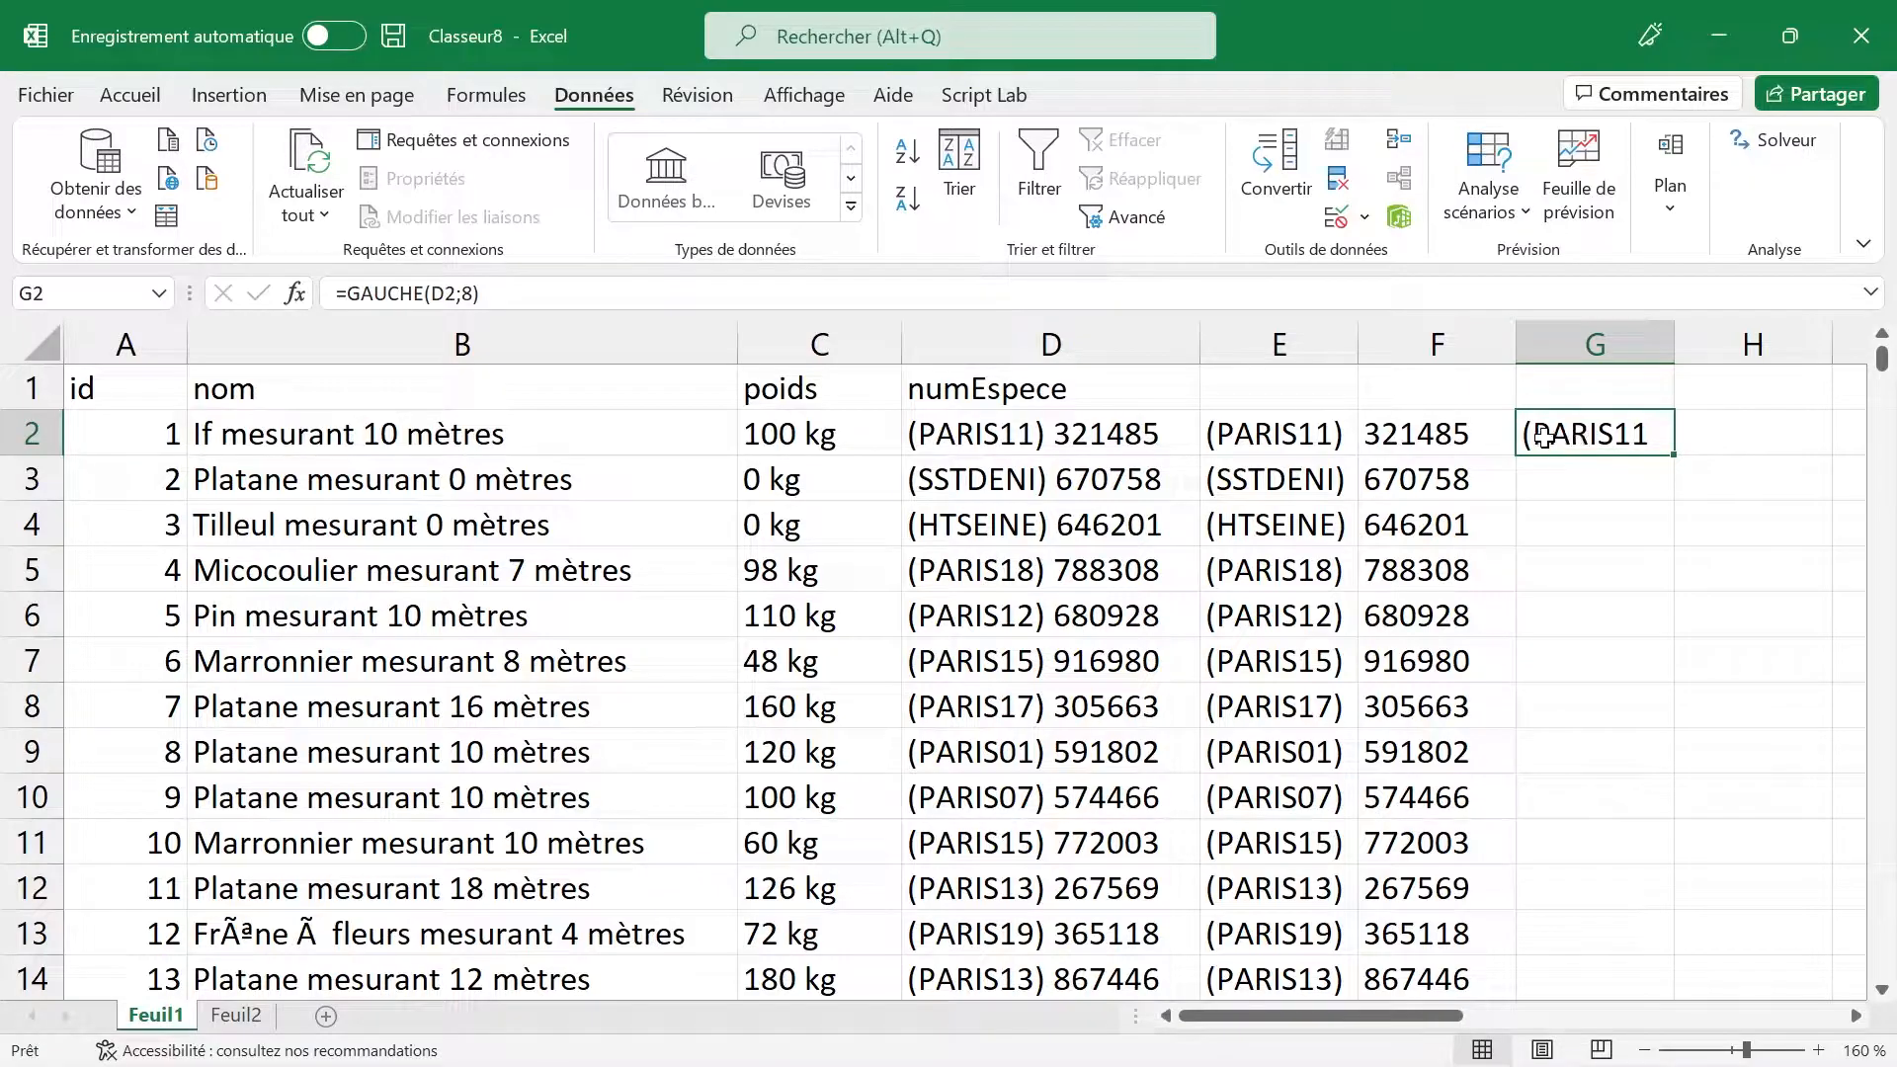
# Step: Enter the formula =DROITE(G2;7) in H2 to strip the opening bracket from the district code
pyautogui.click(1711, 446)
pyautogui.write('=')
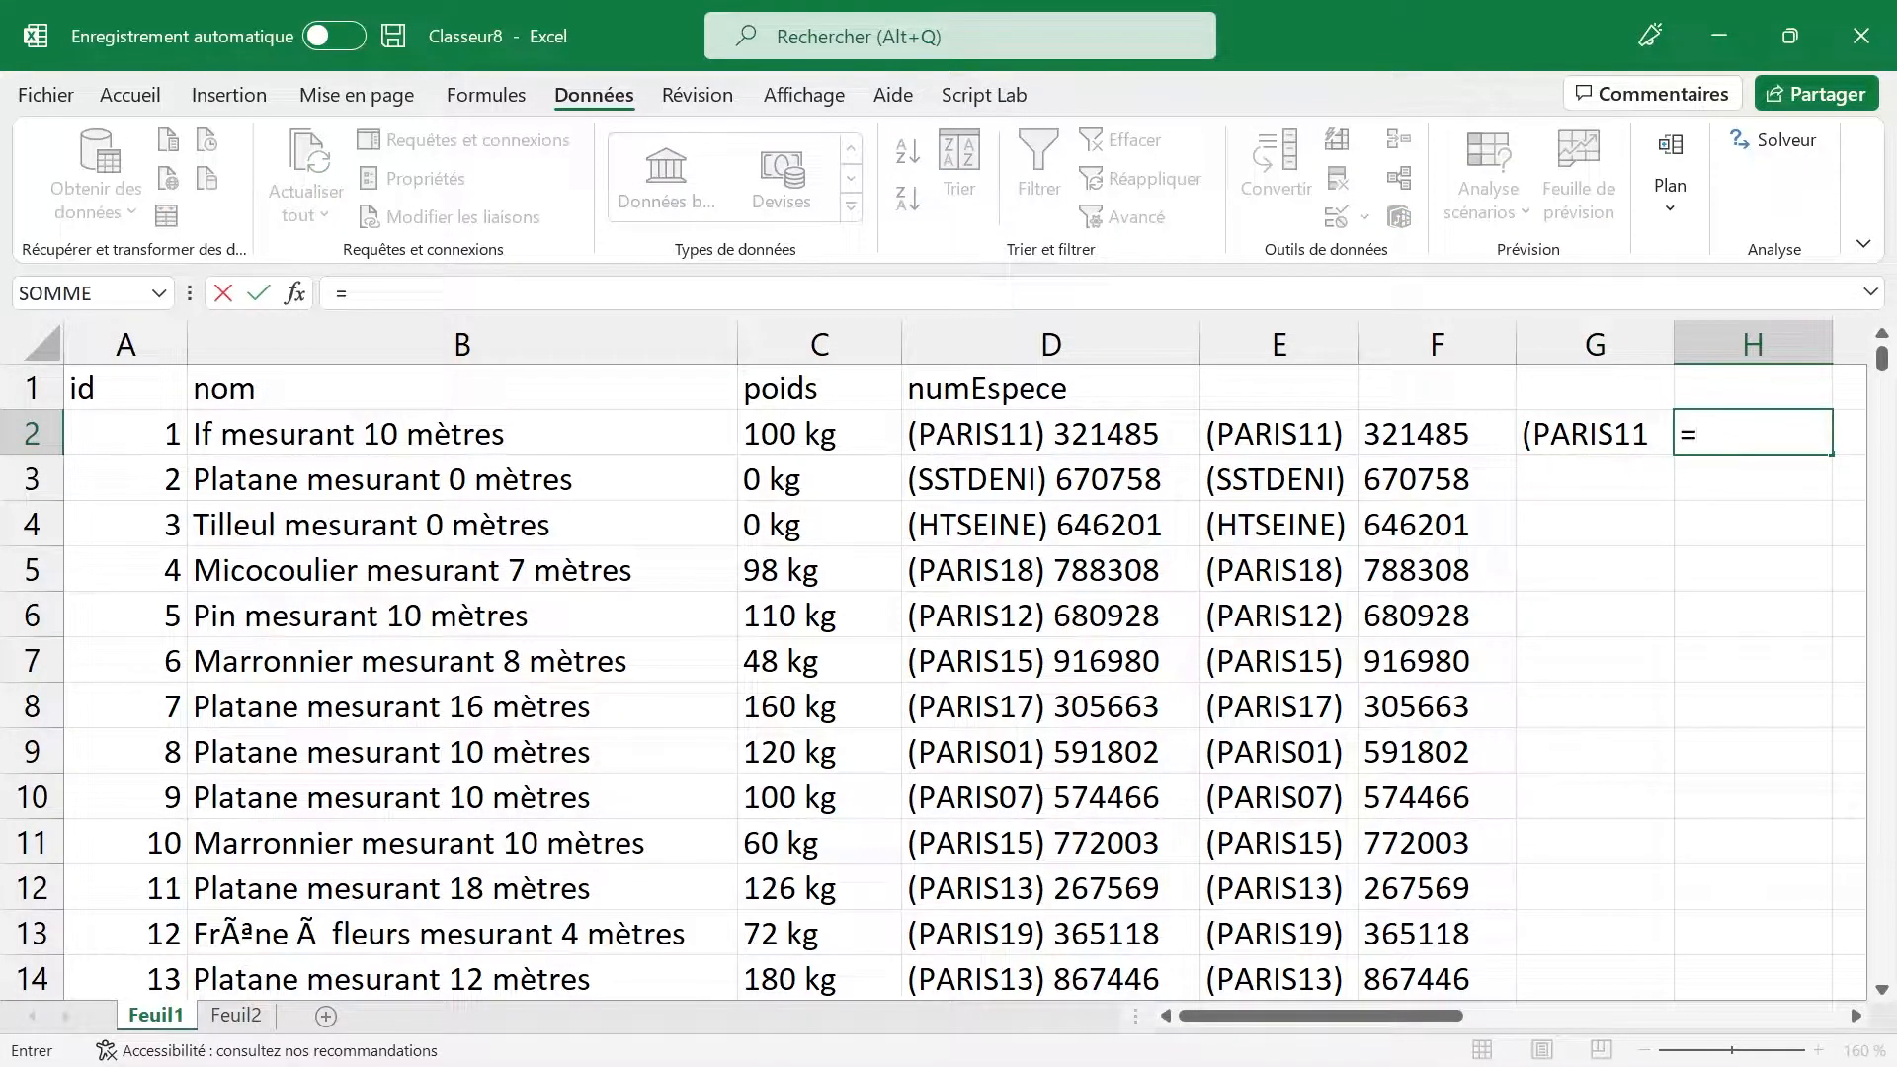
pyautogui.write('droi')
pyautogui.press('Tab')
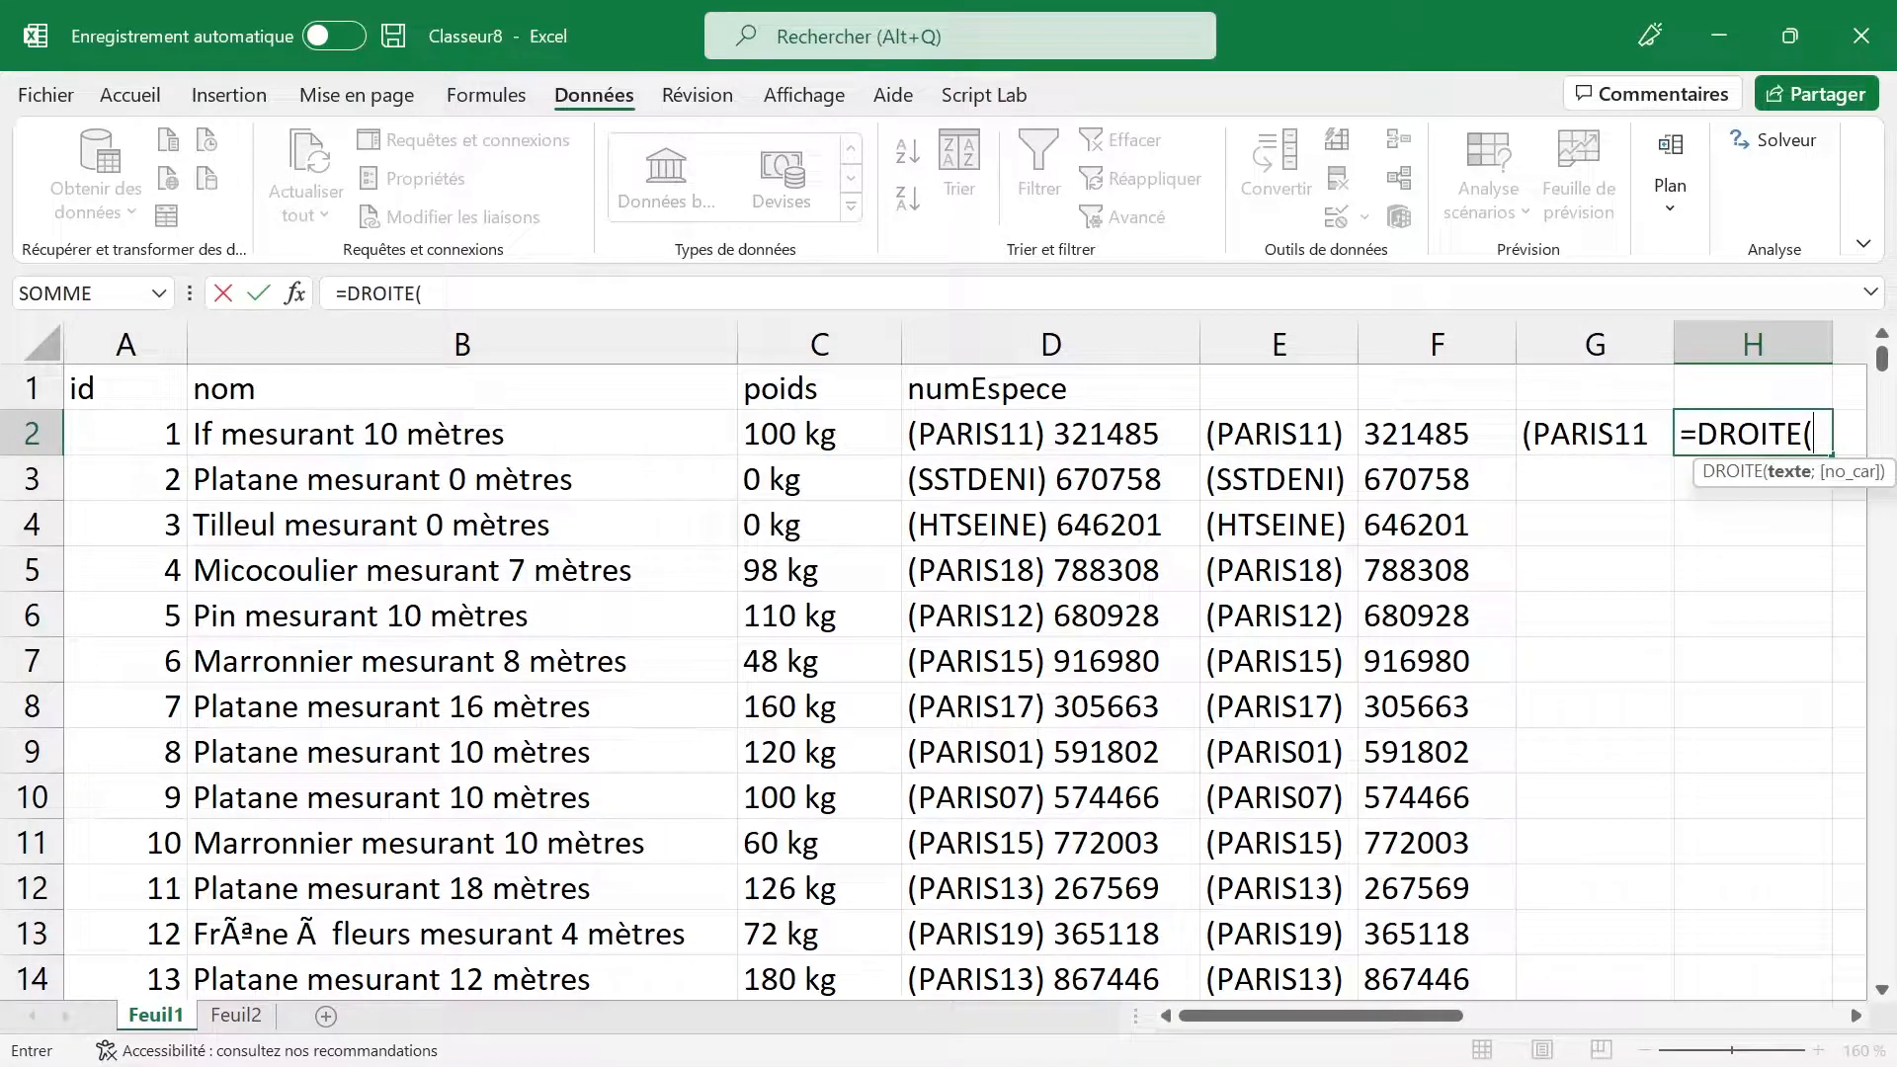
pyautogui.click(1586, 442)
pyautogui.write(';')
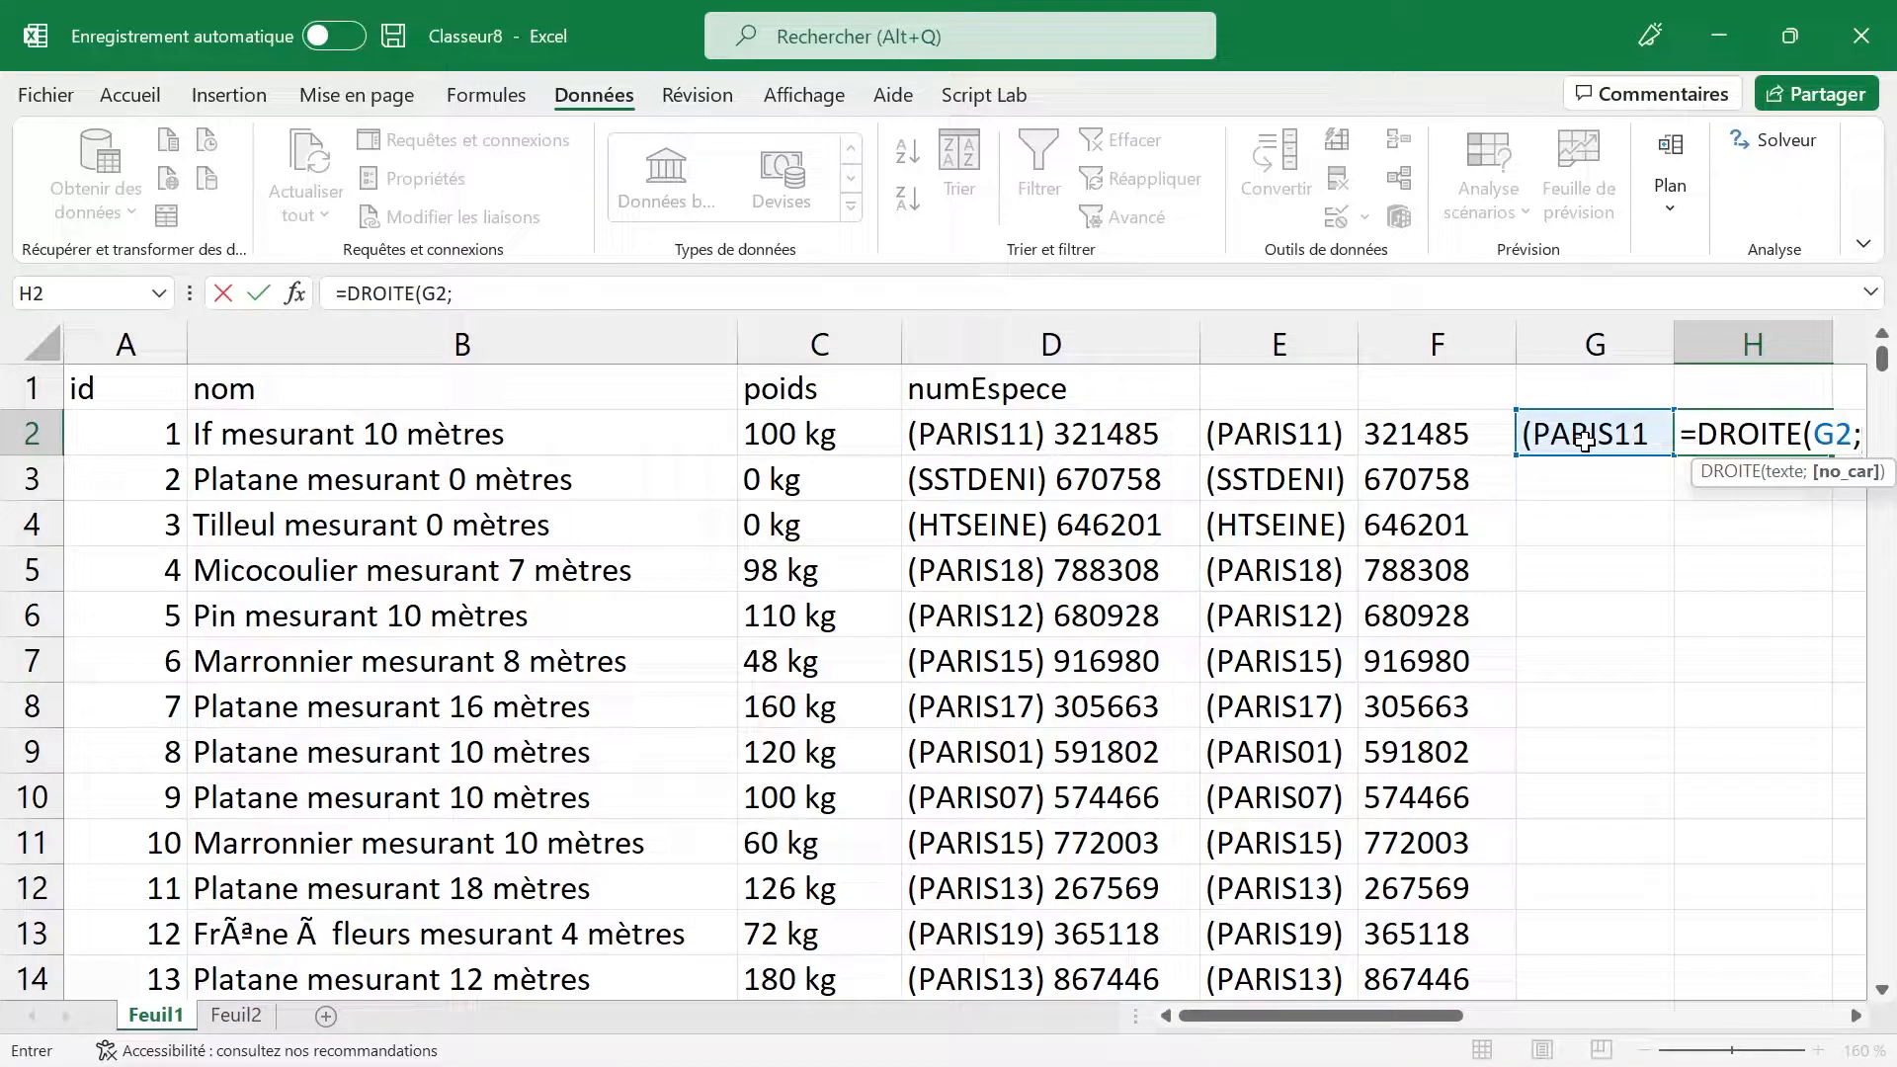
pyautogui.write('7')
pyautogui.press('Return')
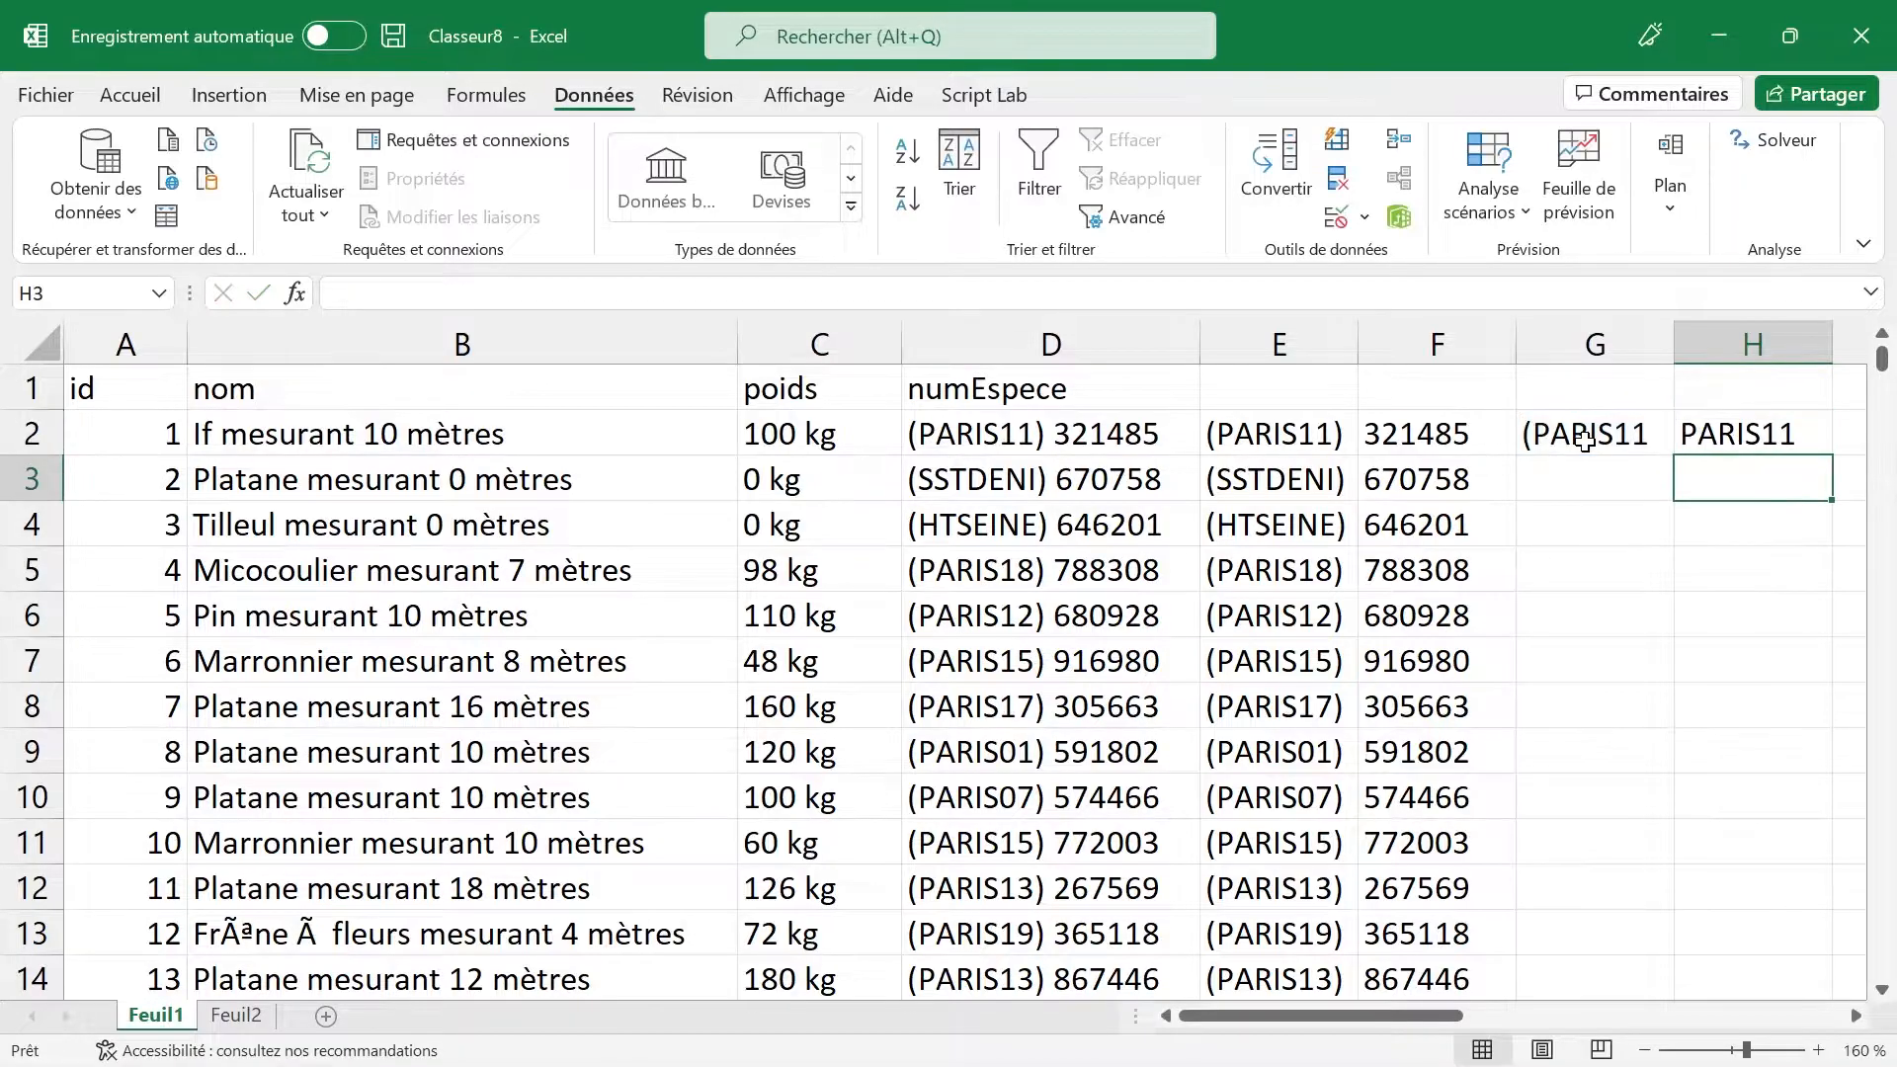
# Step: Try filling the G2:H2 formulas down their columns, and undo both the fill and the H2 formula
pyautogui.moveTo(1624, 439); pyautogui.dragTo(1695, 433)
pyautogui.doubleClick(1831, 446)
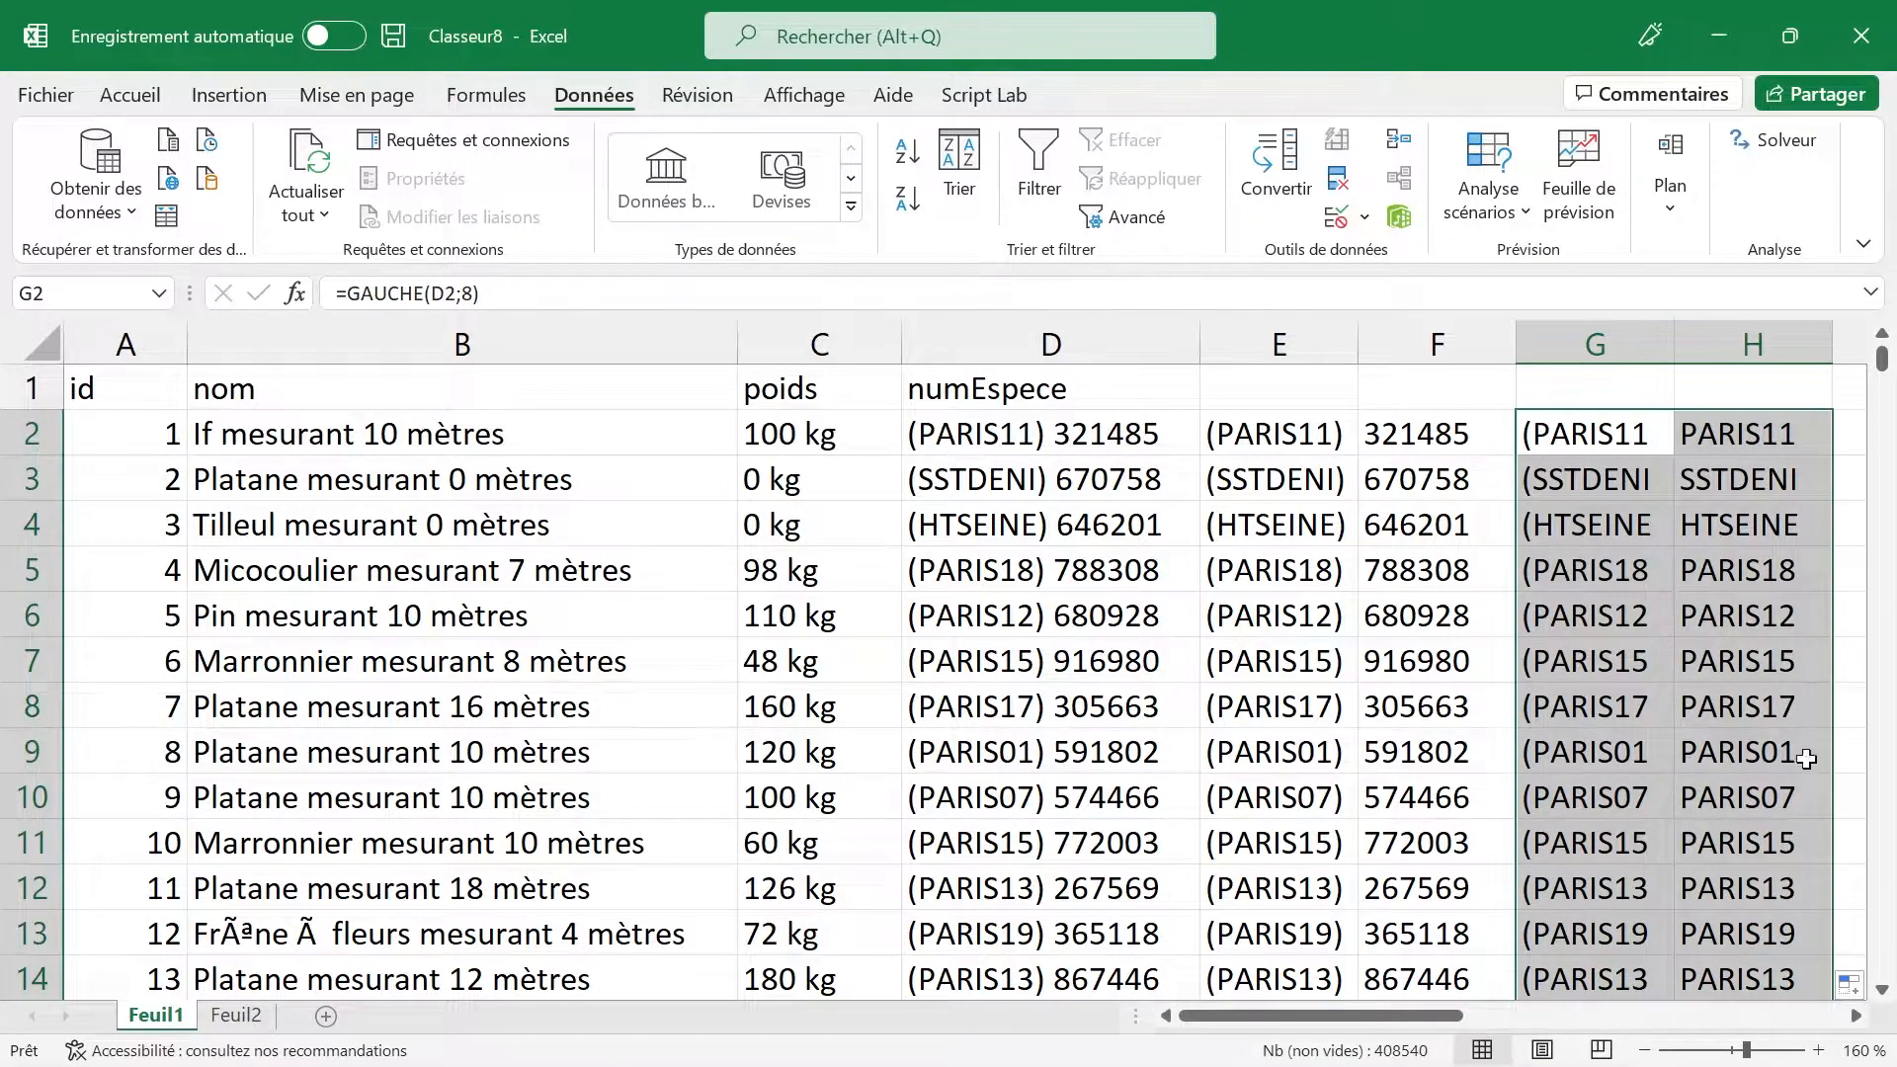
pyautogui.click(1809, 758)
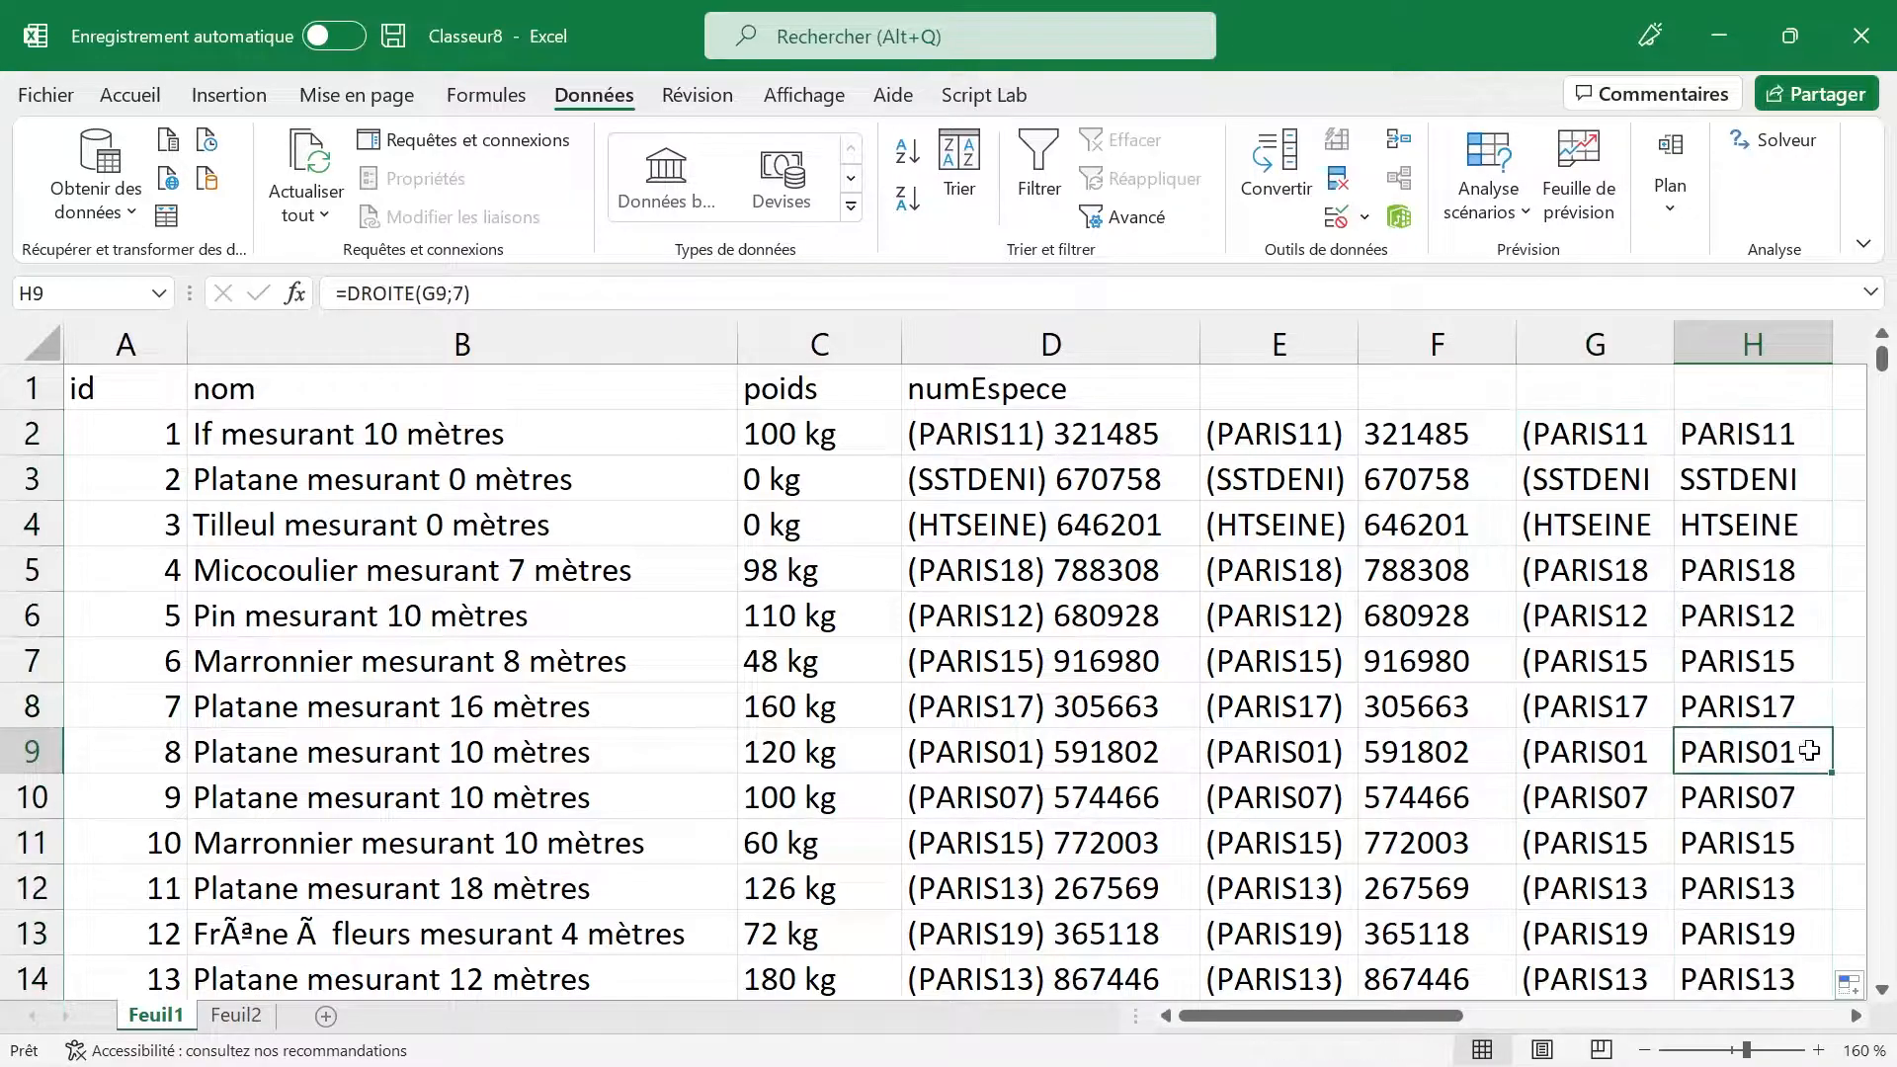
pyautogui.hotkey('ctrl', 'z')
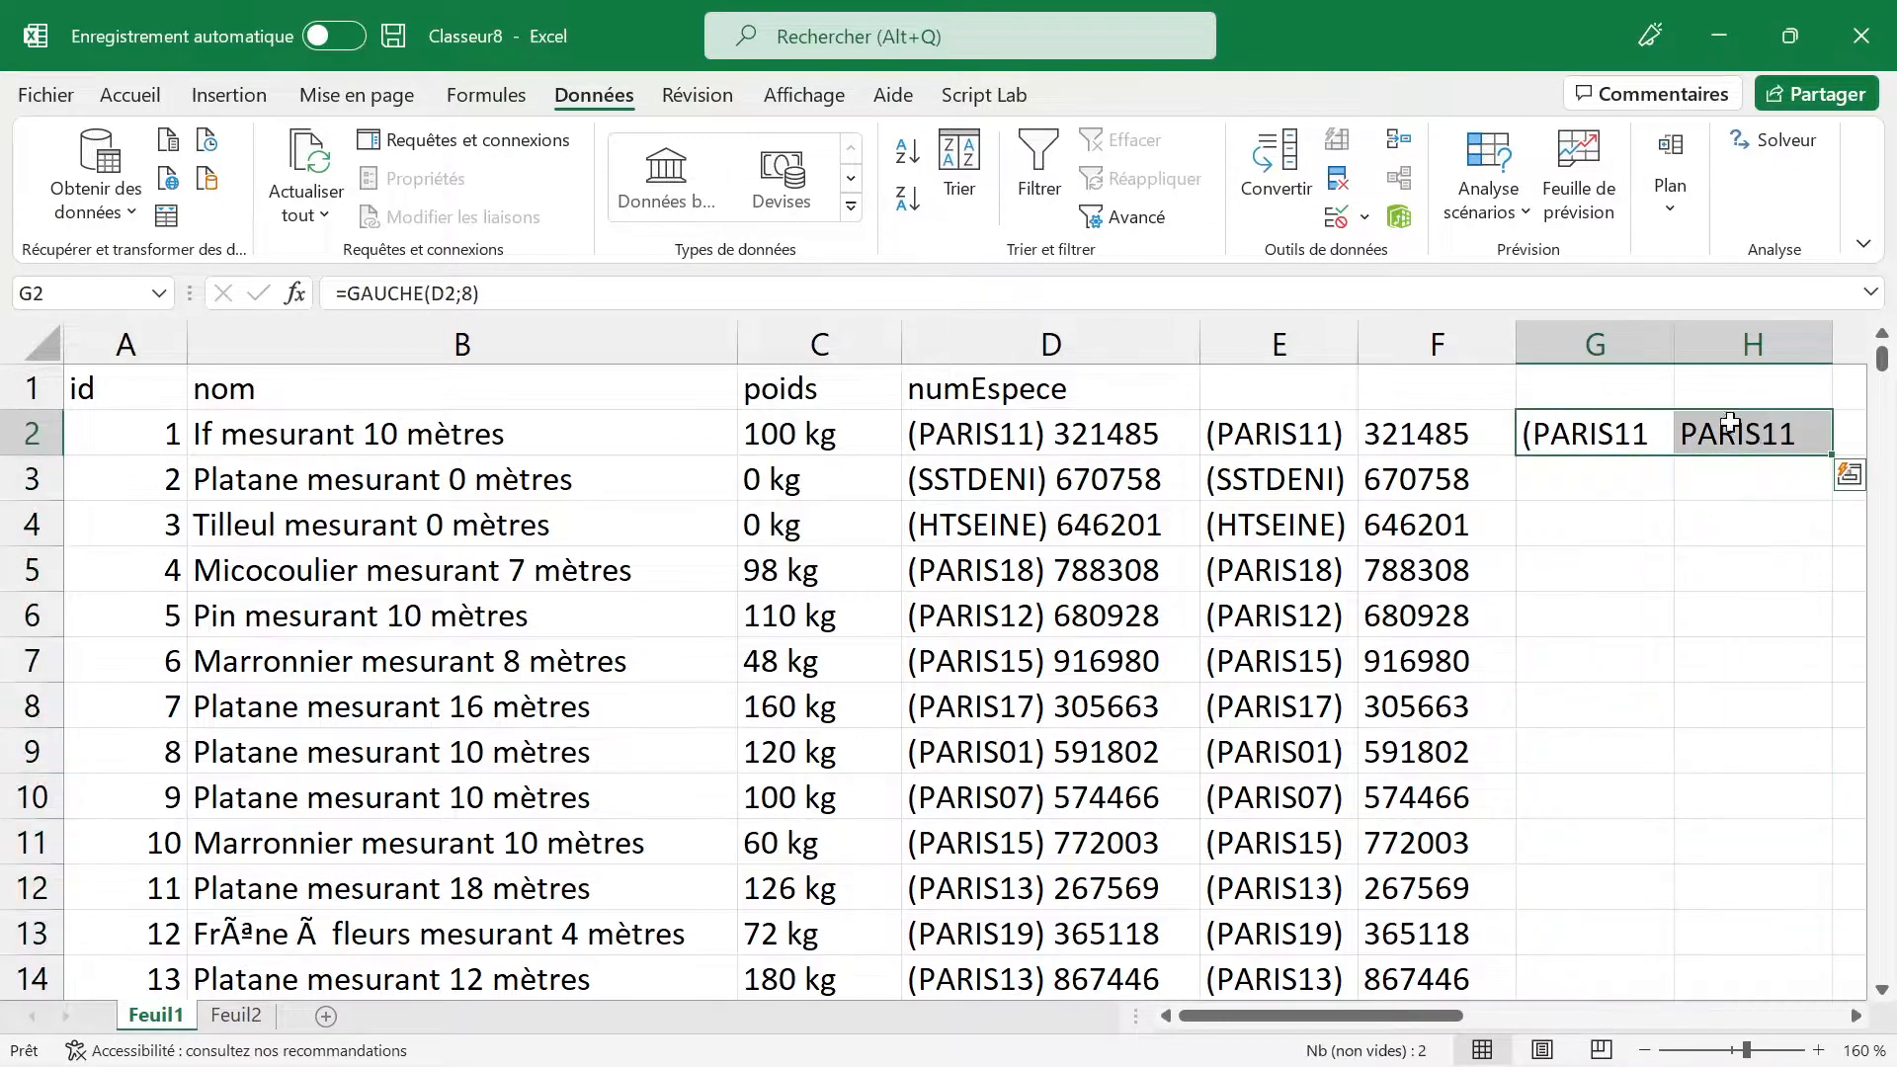
pyautogui.hotkey('ctrl', 'z')
# Step: Change the G2 formula to the nested =DROITE(GAUCHE(D2;8);7) and fill it down column G
pyautogui.click(1581, 427)
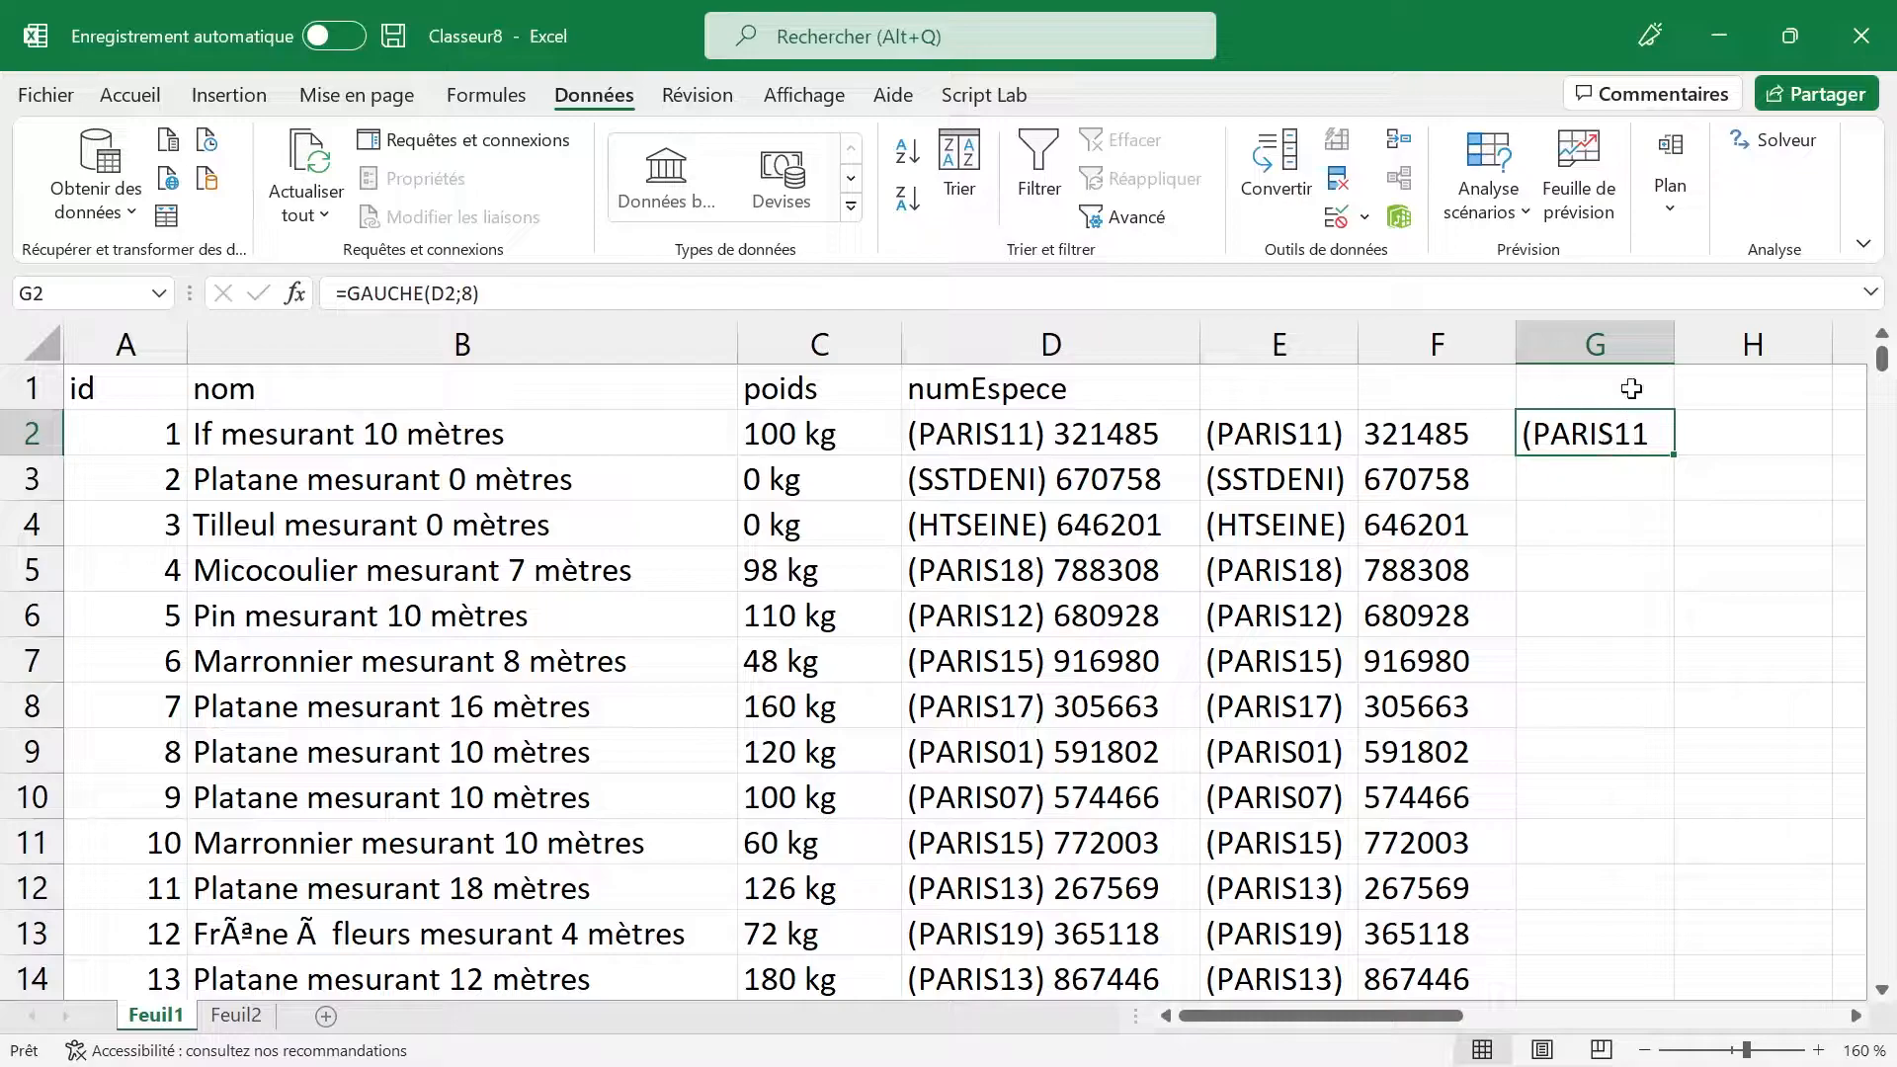
pyautogui.doubleClick(1587, 441)
pyautogui.moveTo(1537, 436); pyautogui.dragTo(1646, 490)
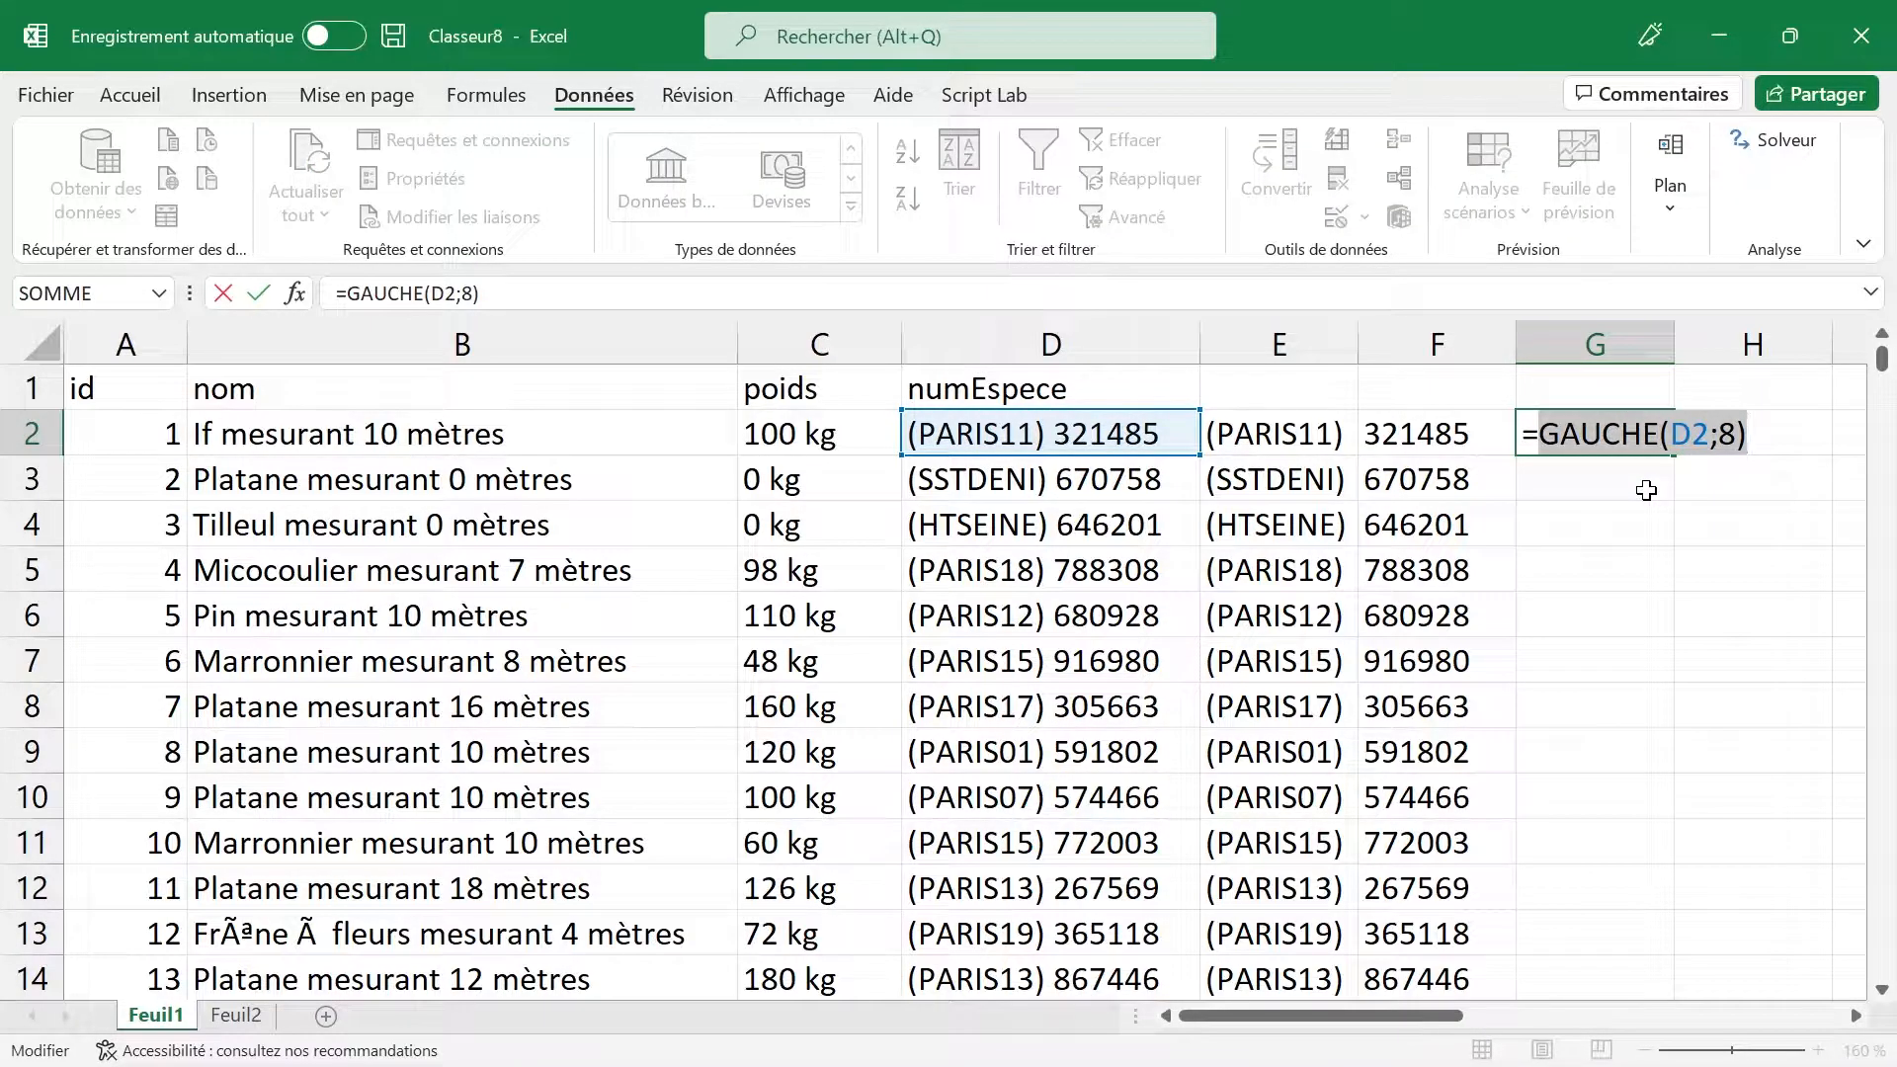
pyautogui.press('Left')
pyautogui.write('droi')
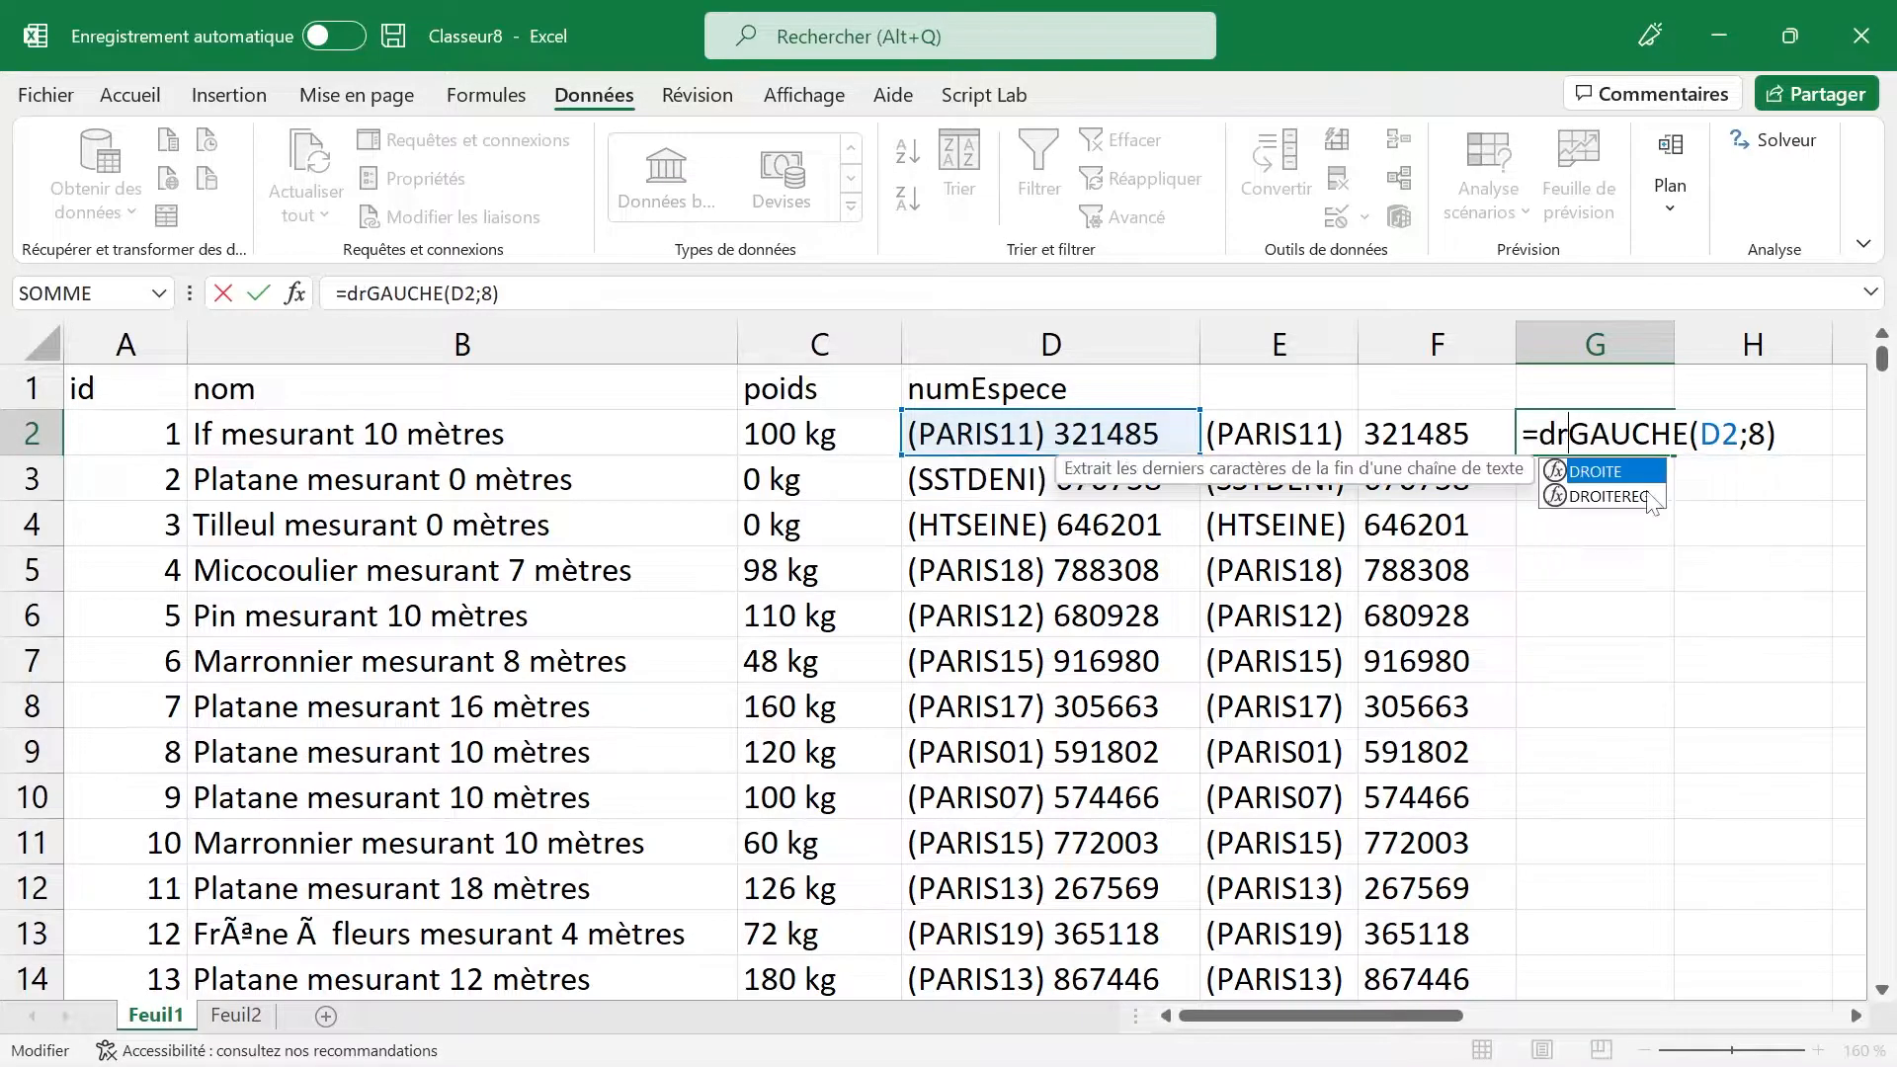
pyautogui.press('Tab')
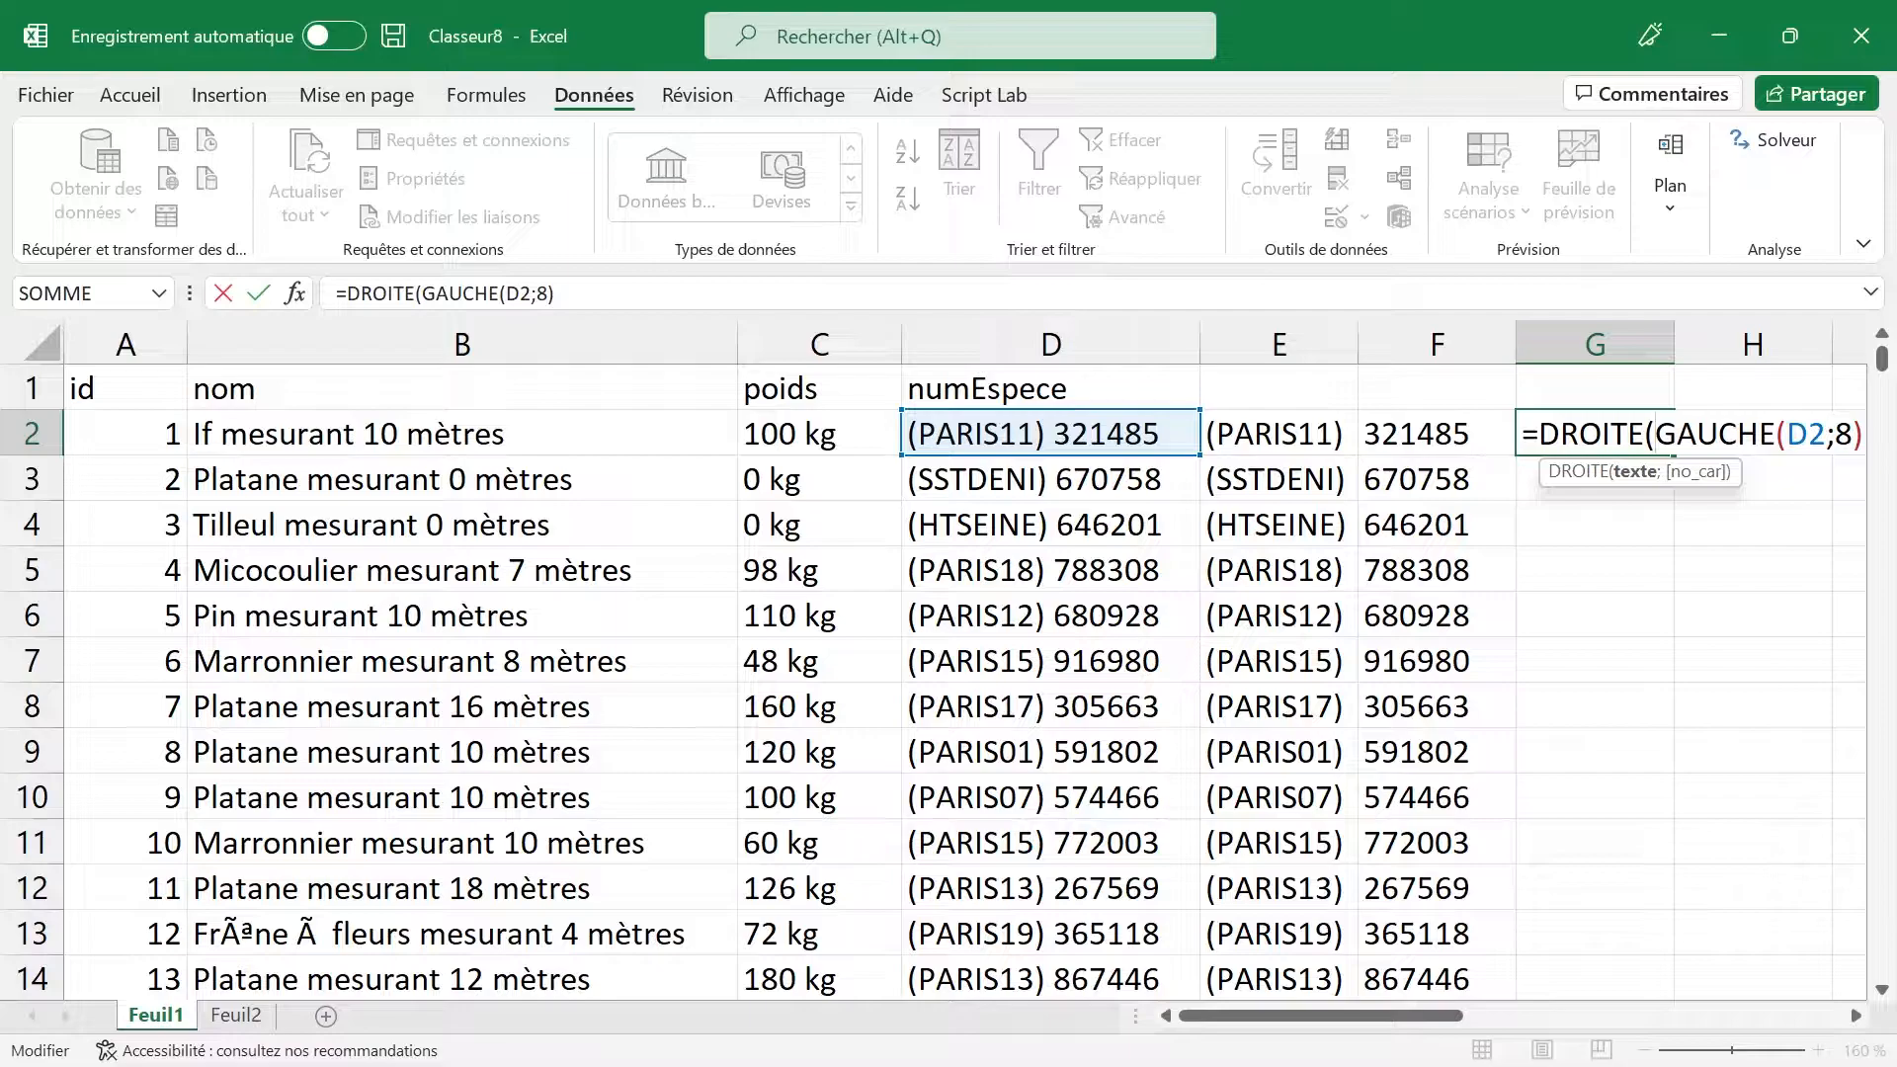
pyautogui.write(';7')
pyautogui.press('Return')
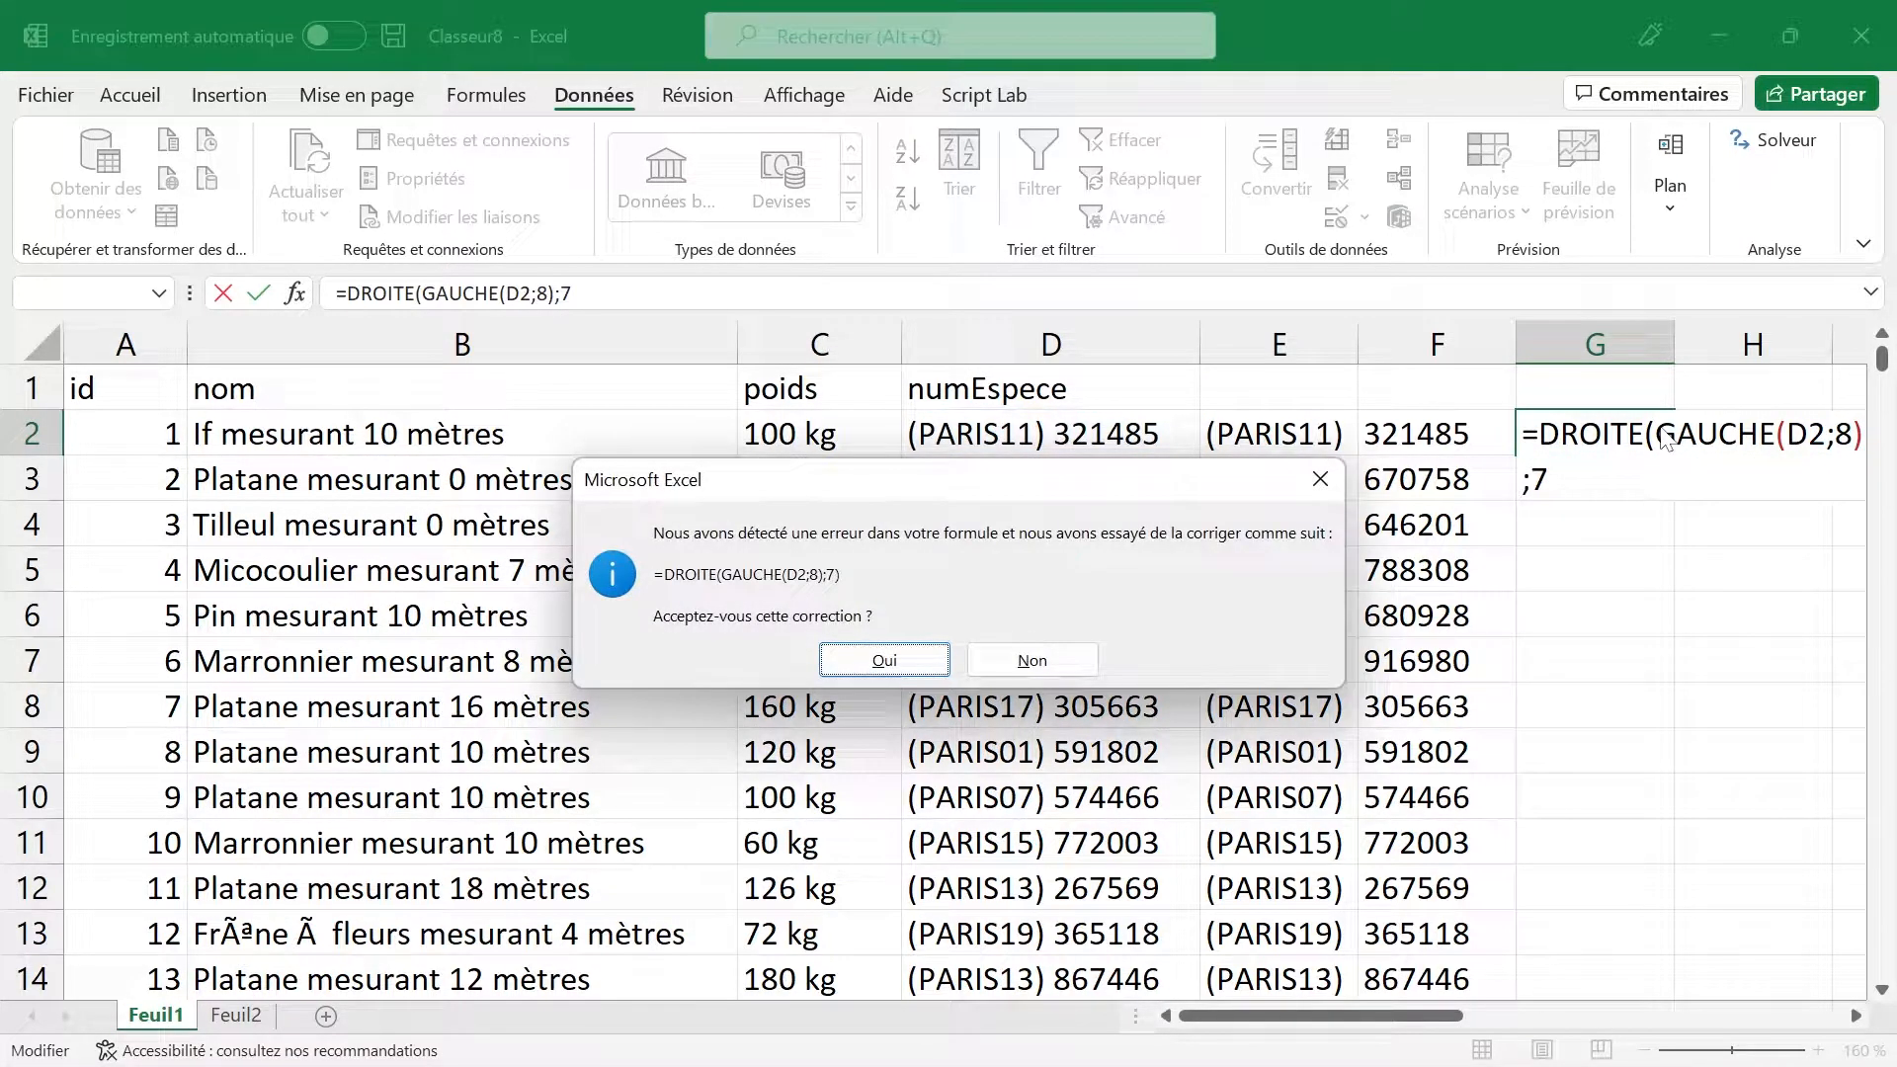
pyautogui.press('Return')
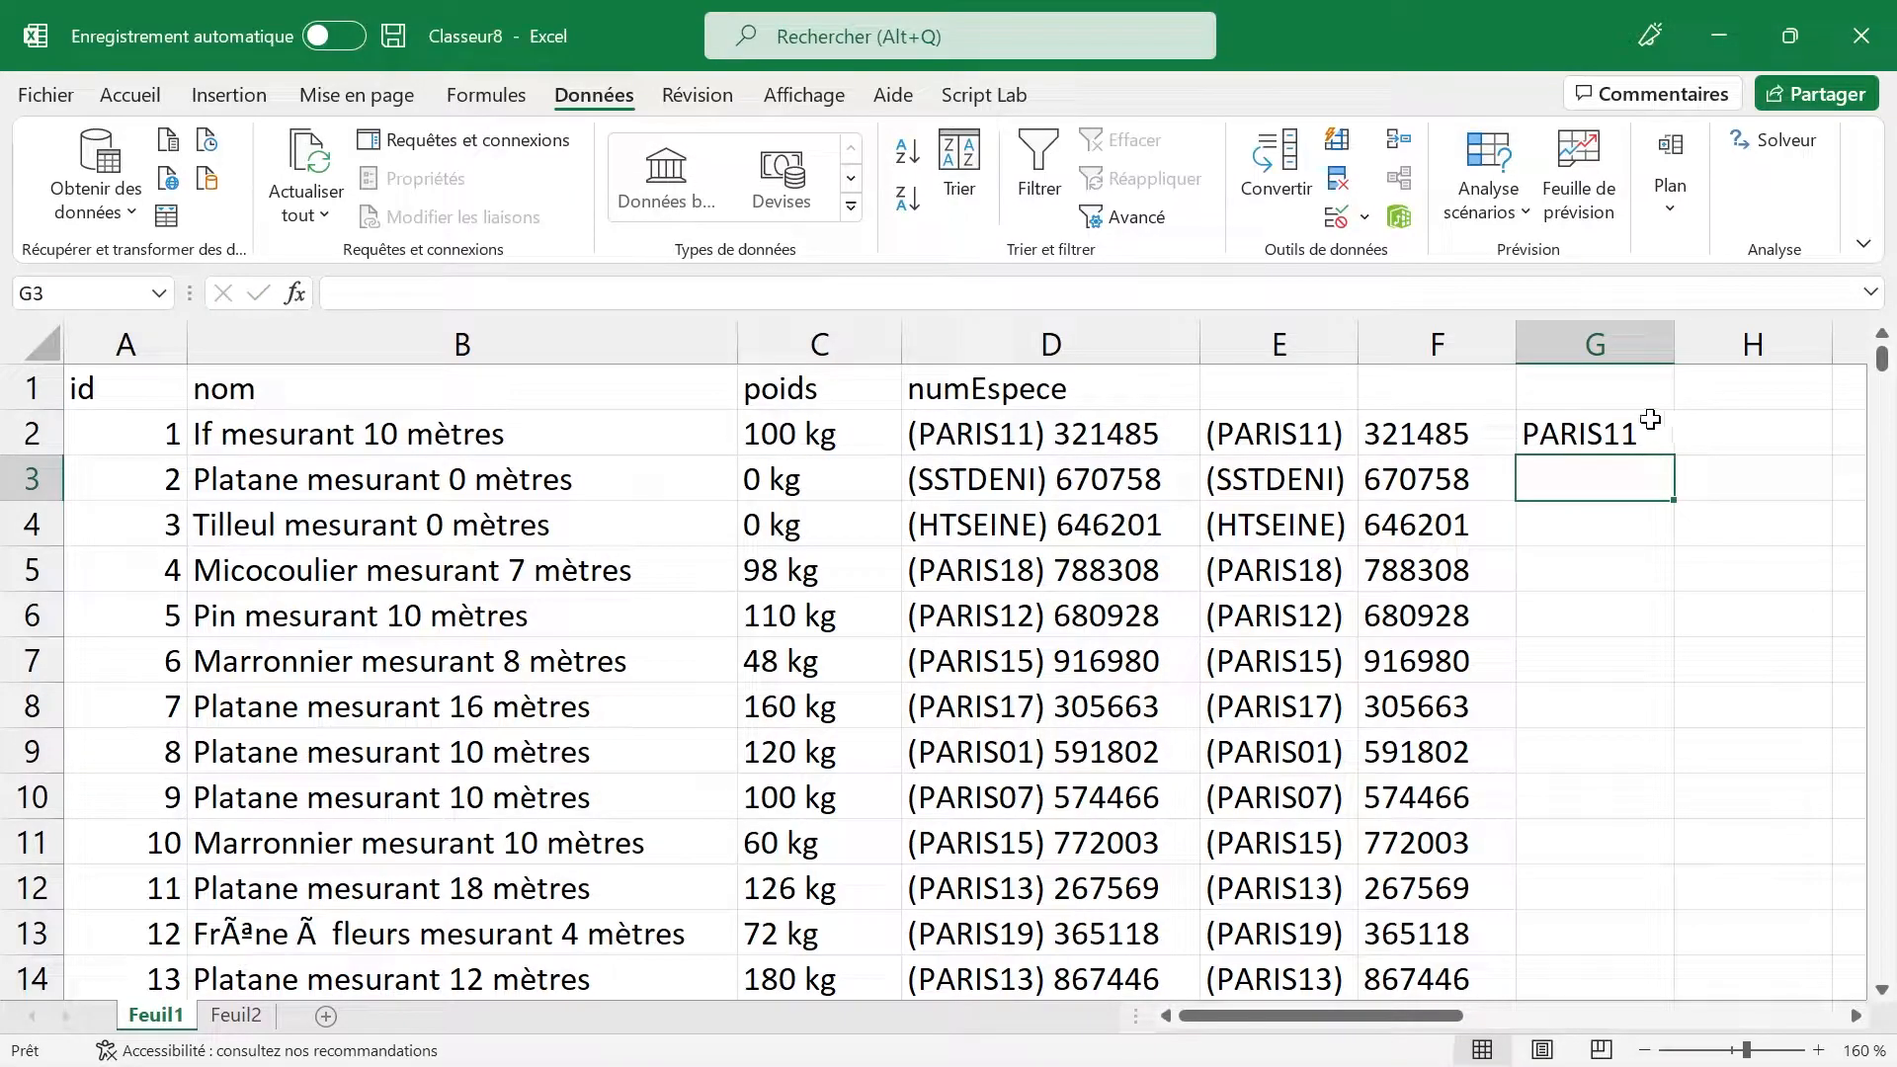
pyautogui.click(1651, 420)
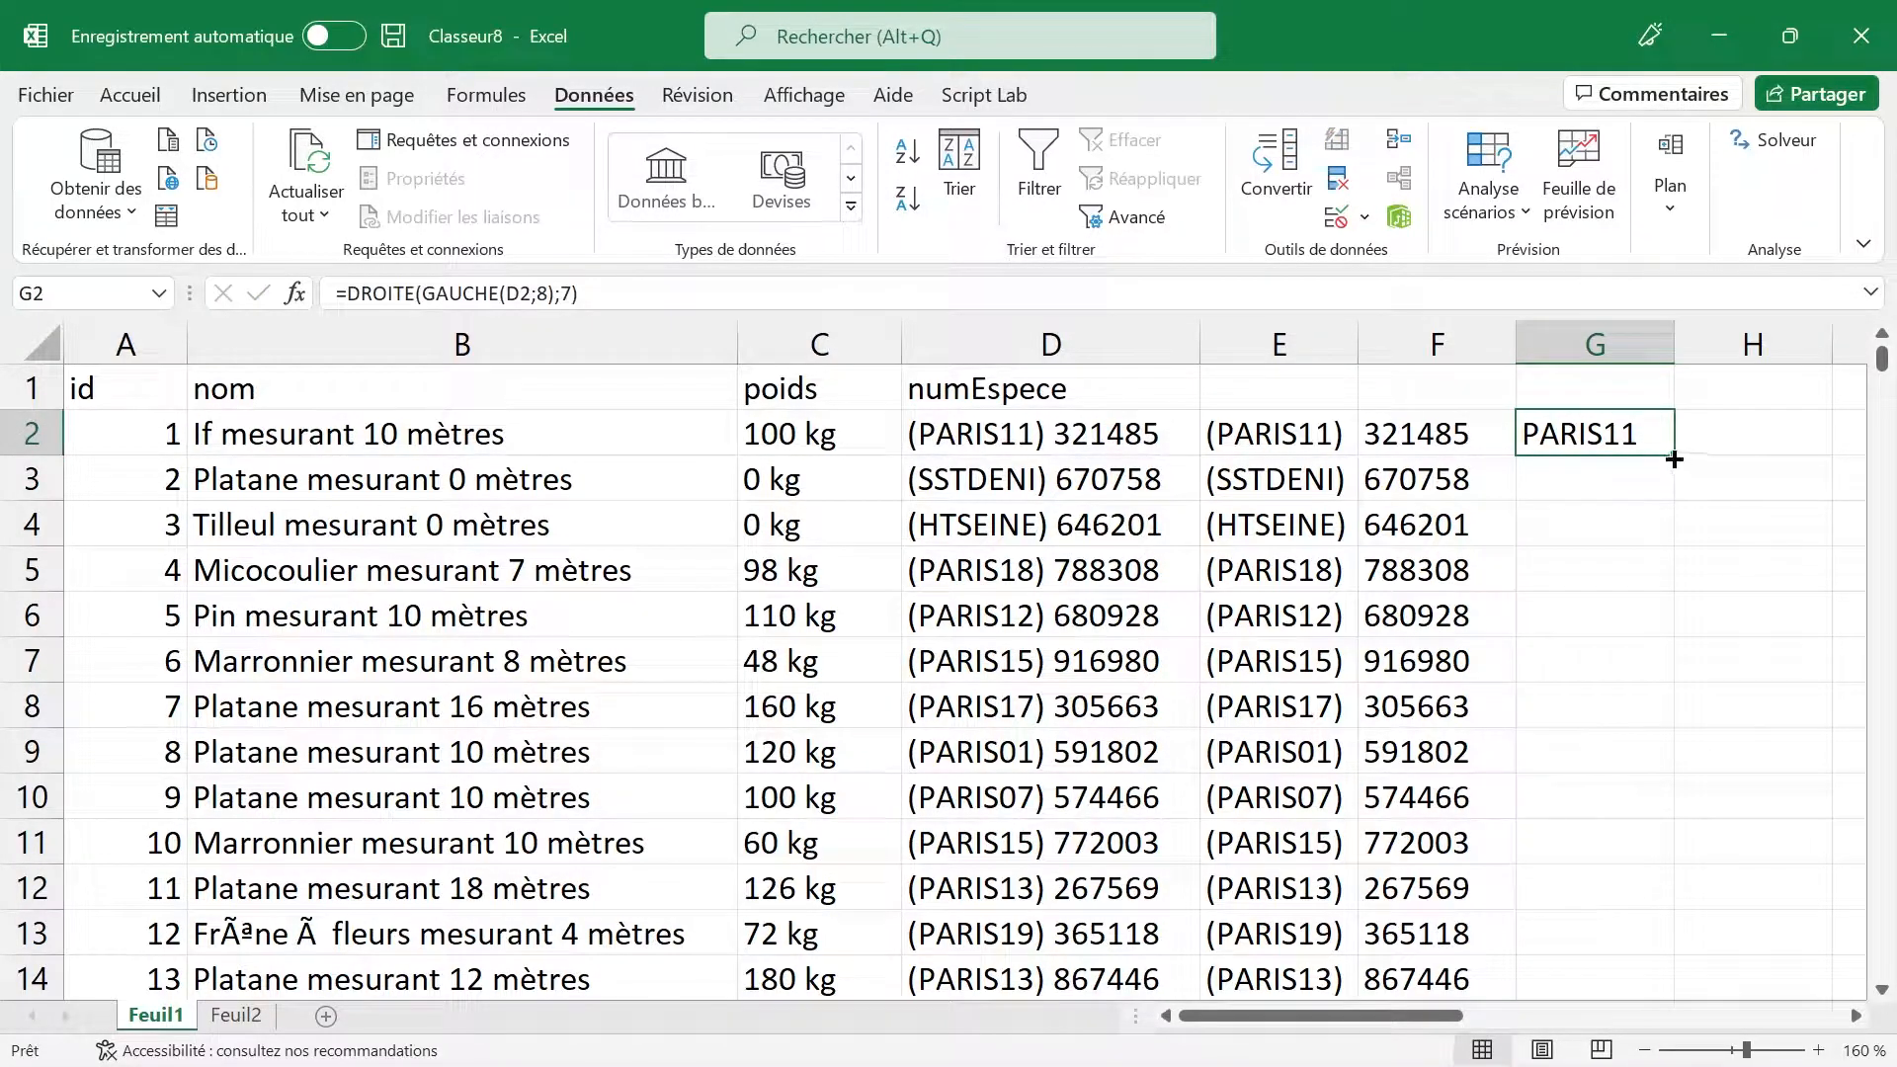
pyautogui.doubleClick(1673, 453)
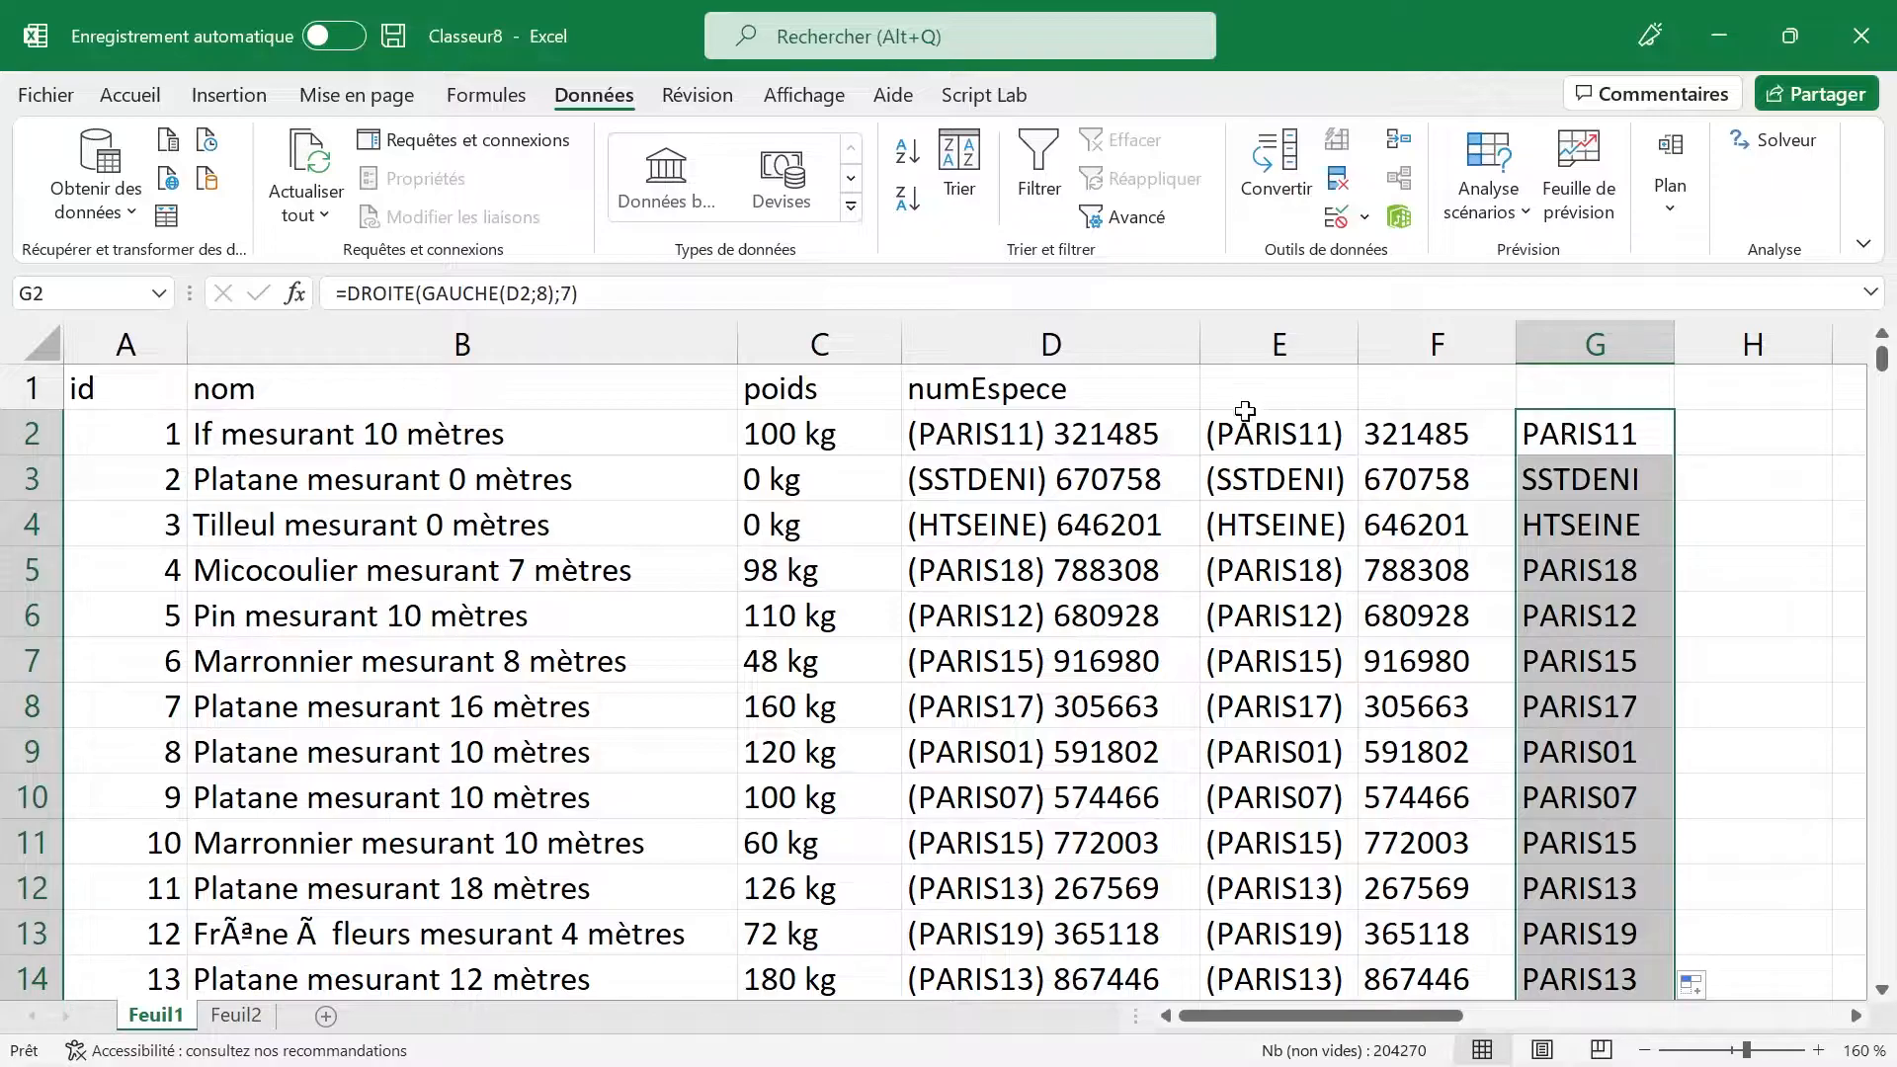
# Step: Try clearing the contents of the numEspece column D, and undo the deletion
pyautogui.click(1072, 344)
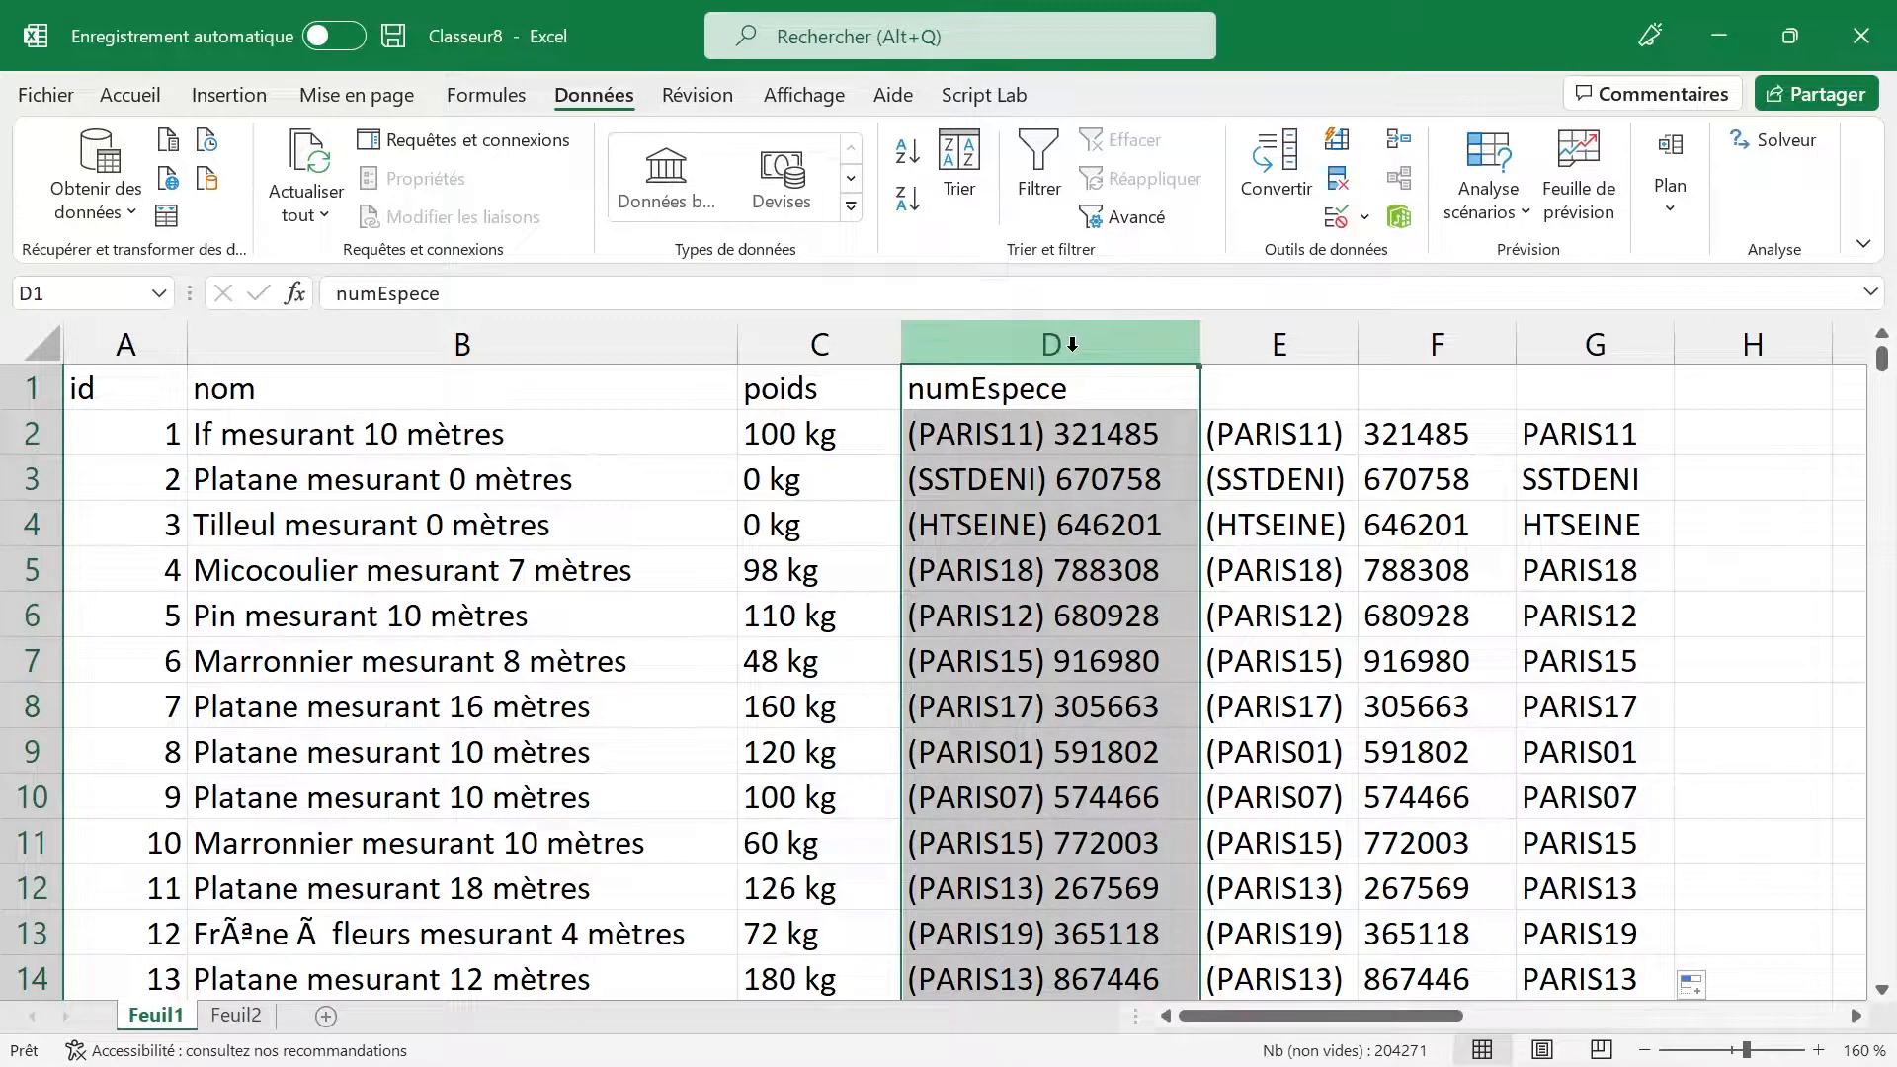
pyautogui.press('Delete')
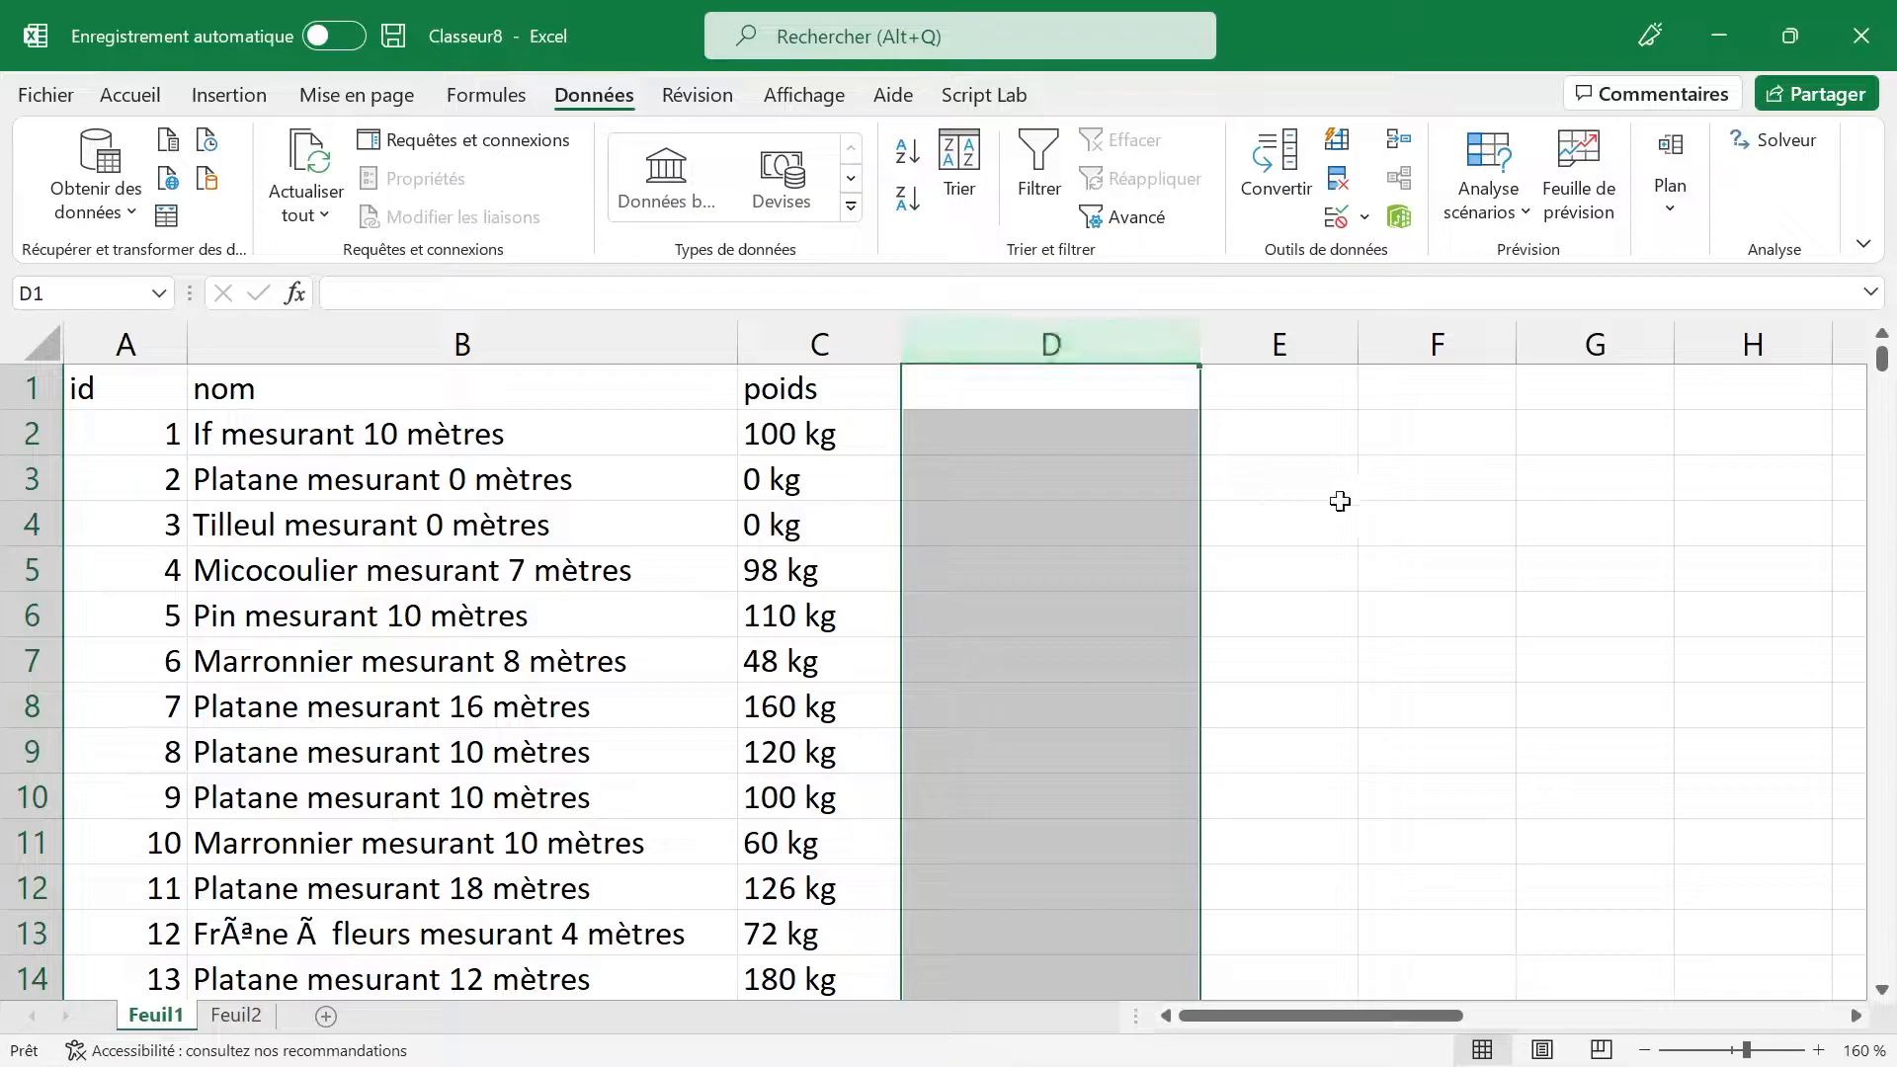
pyautogui.hotkey('ctrl', 'z')
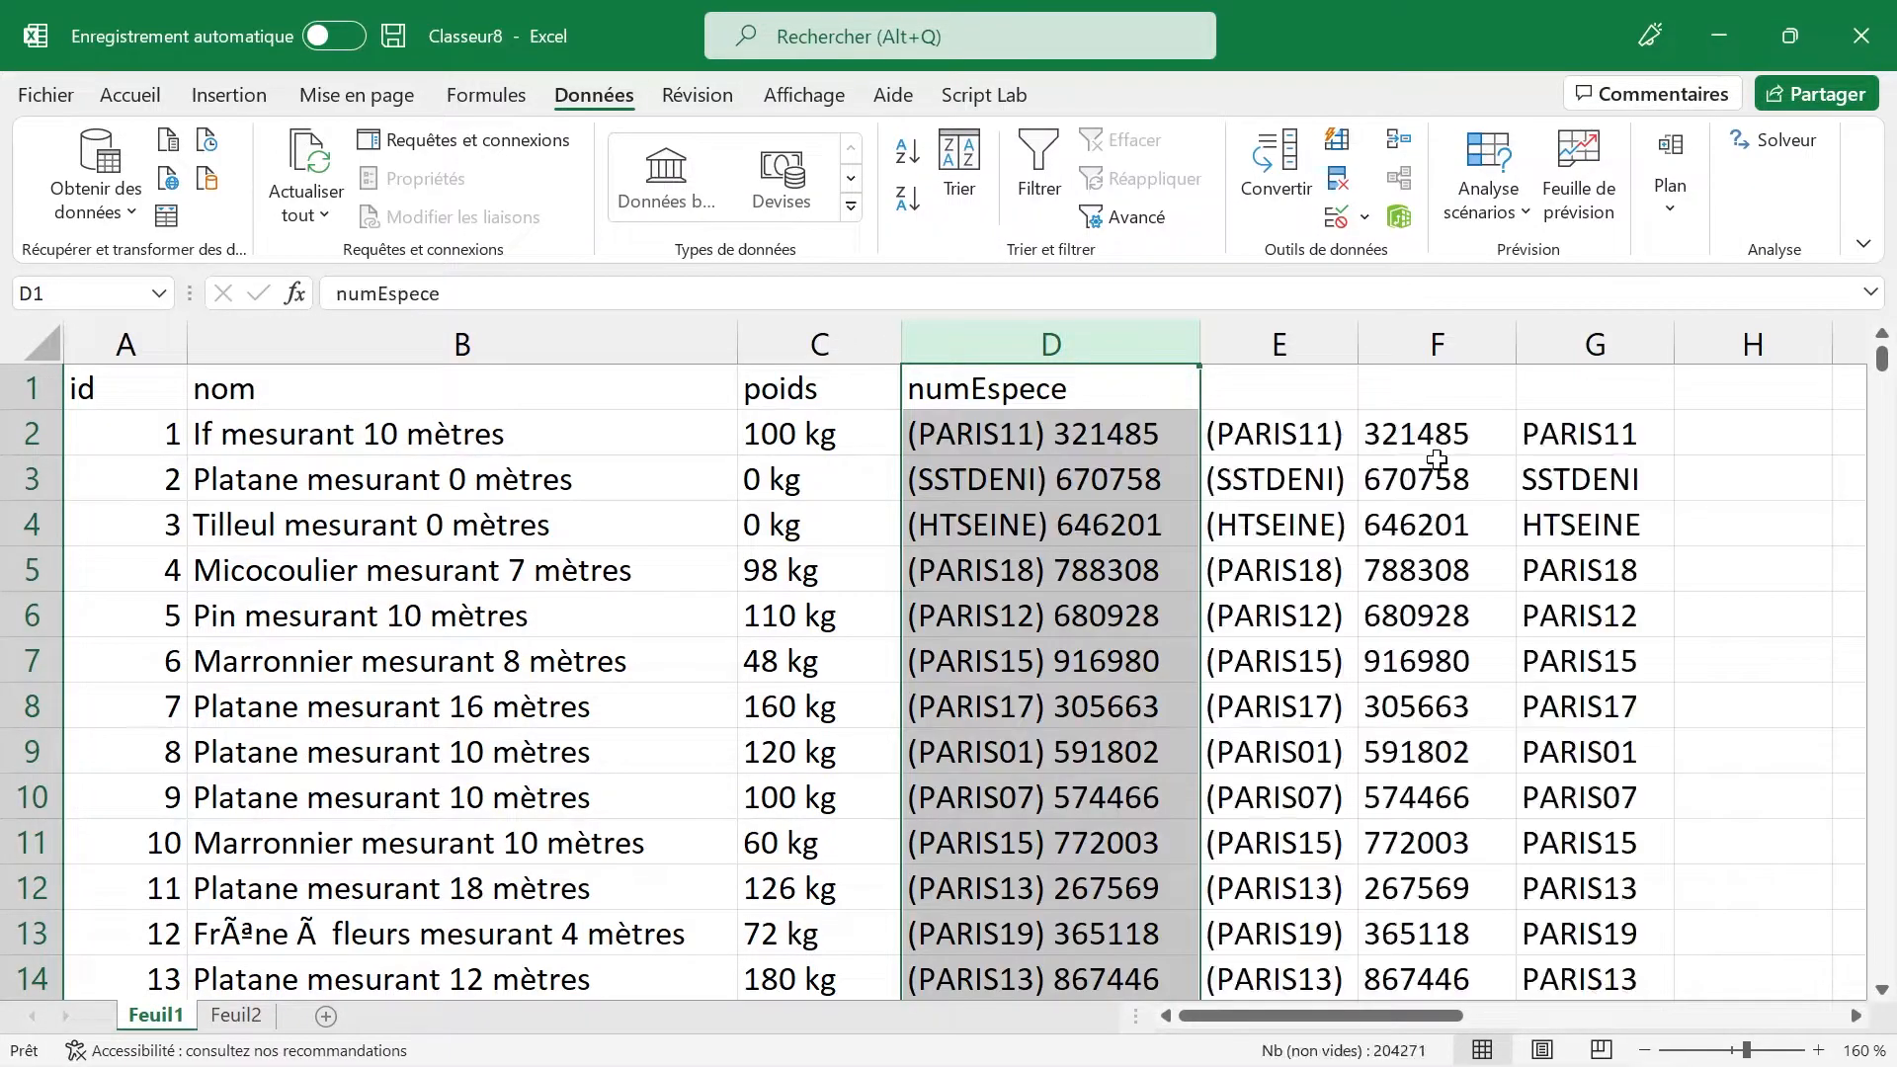
# Step: Check the F2 formula's reference to D2, try clearing D2, and undo the deletion
pyautogui.click(1408, 448)
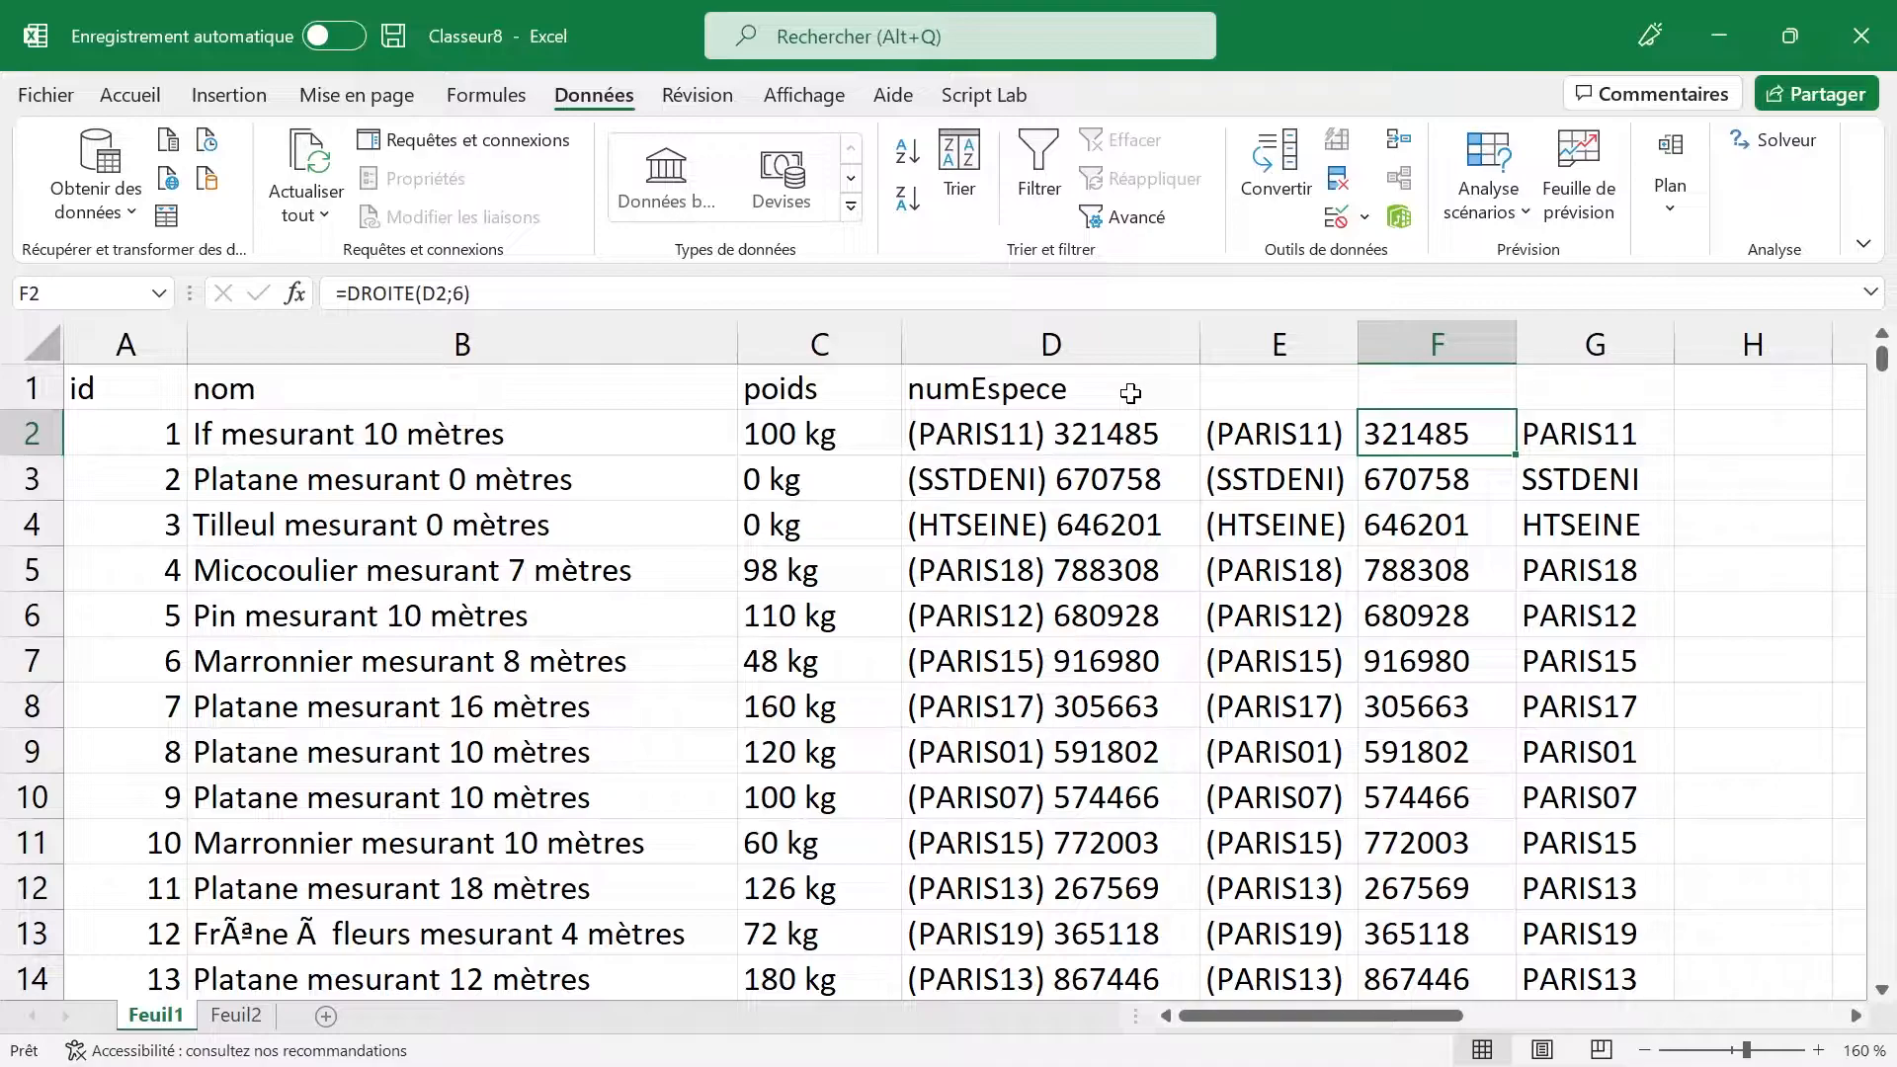
pyautogui.doubleClick(1403, 433)
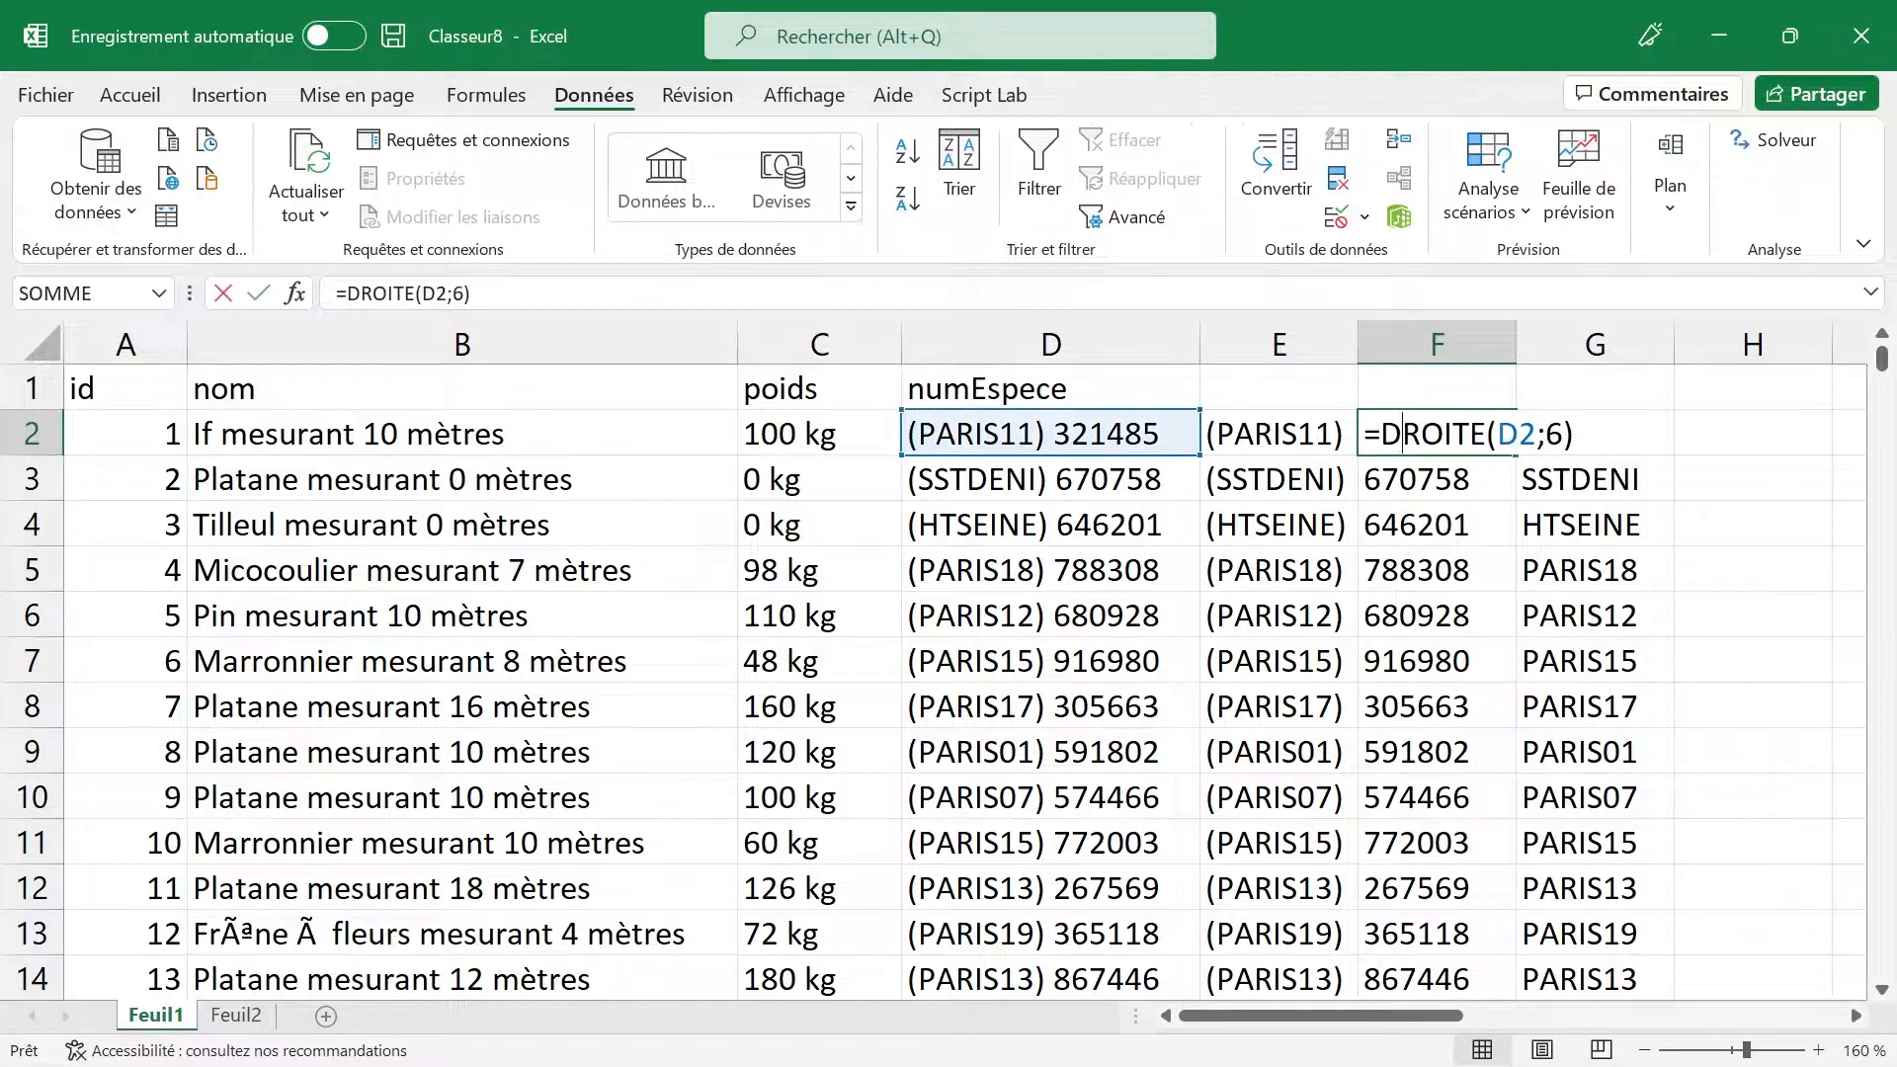
pyautogui.click(1111, 440)
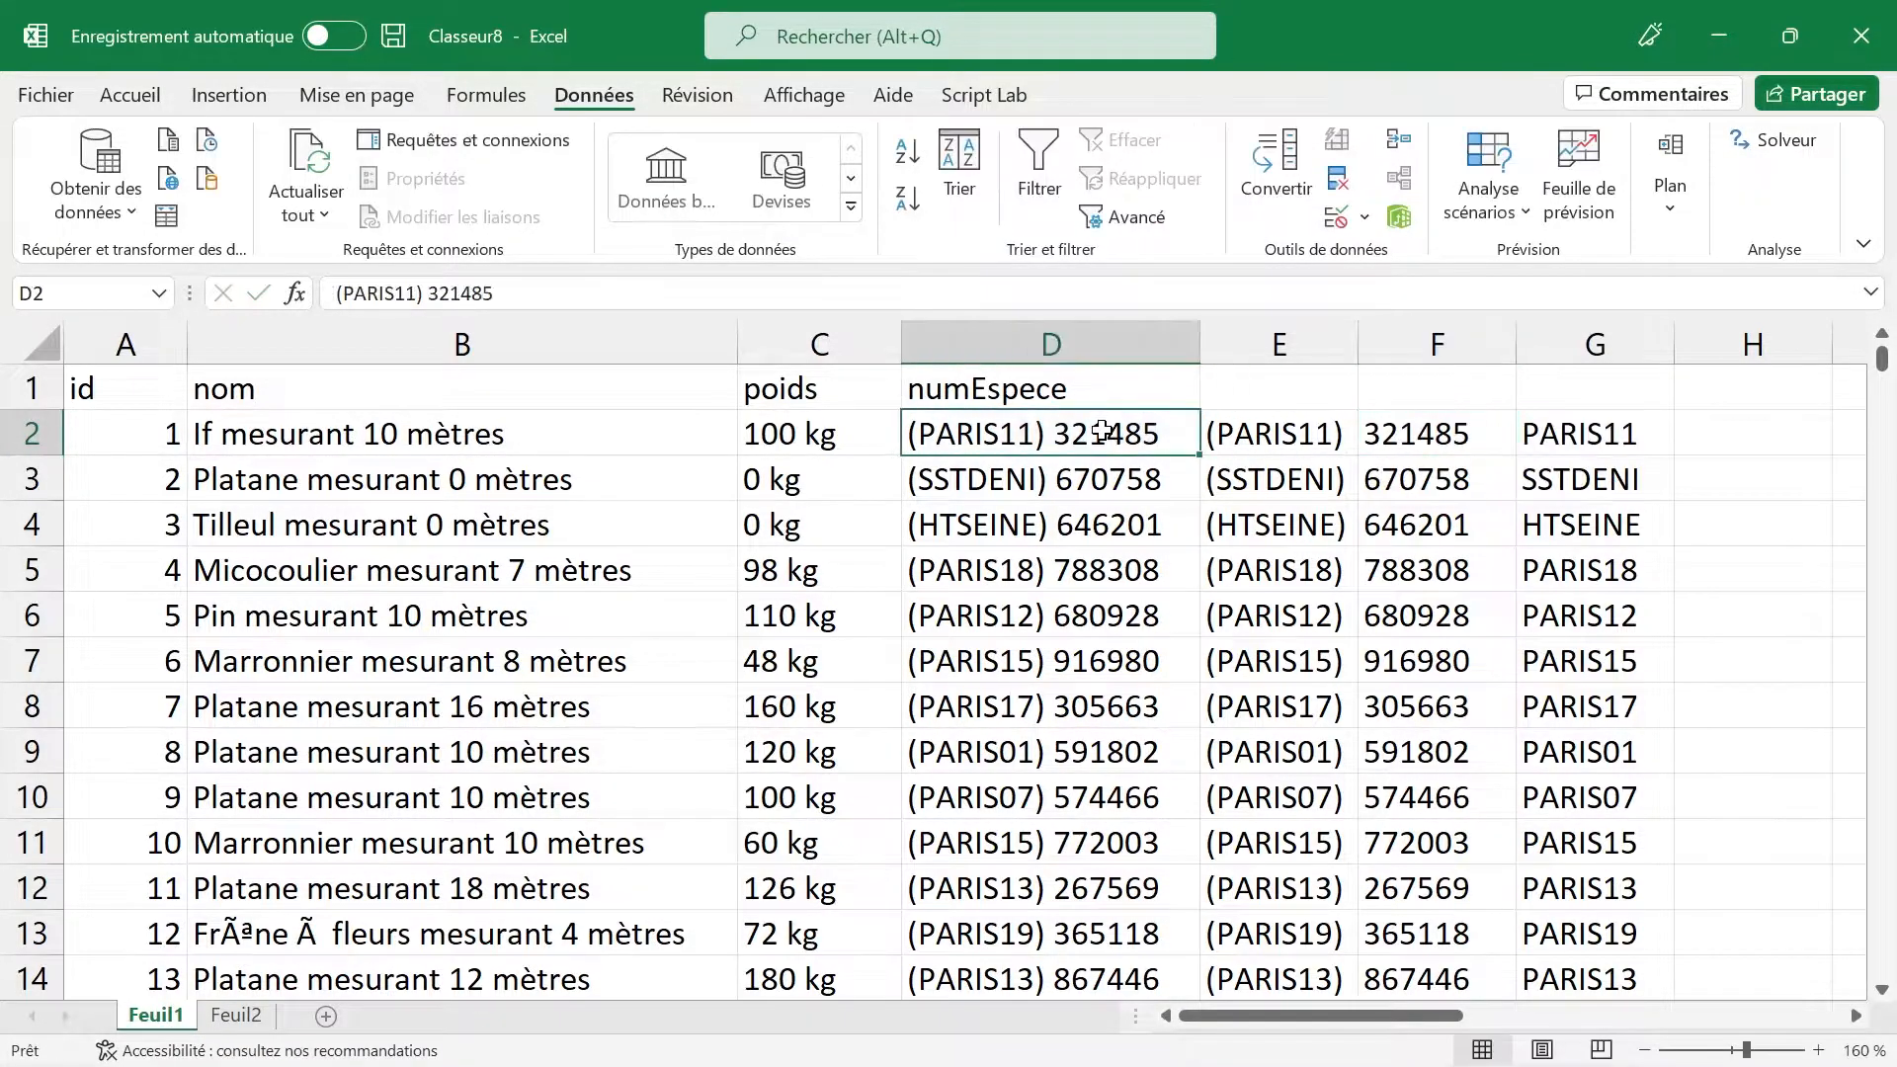
pyautogui.press('Delete')
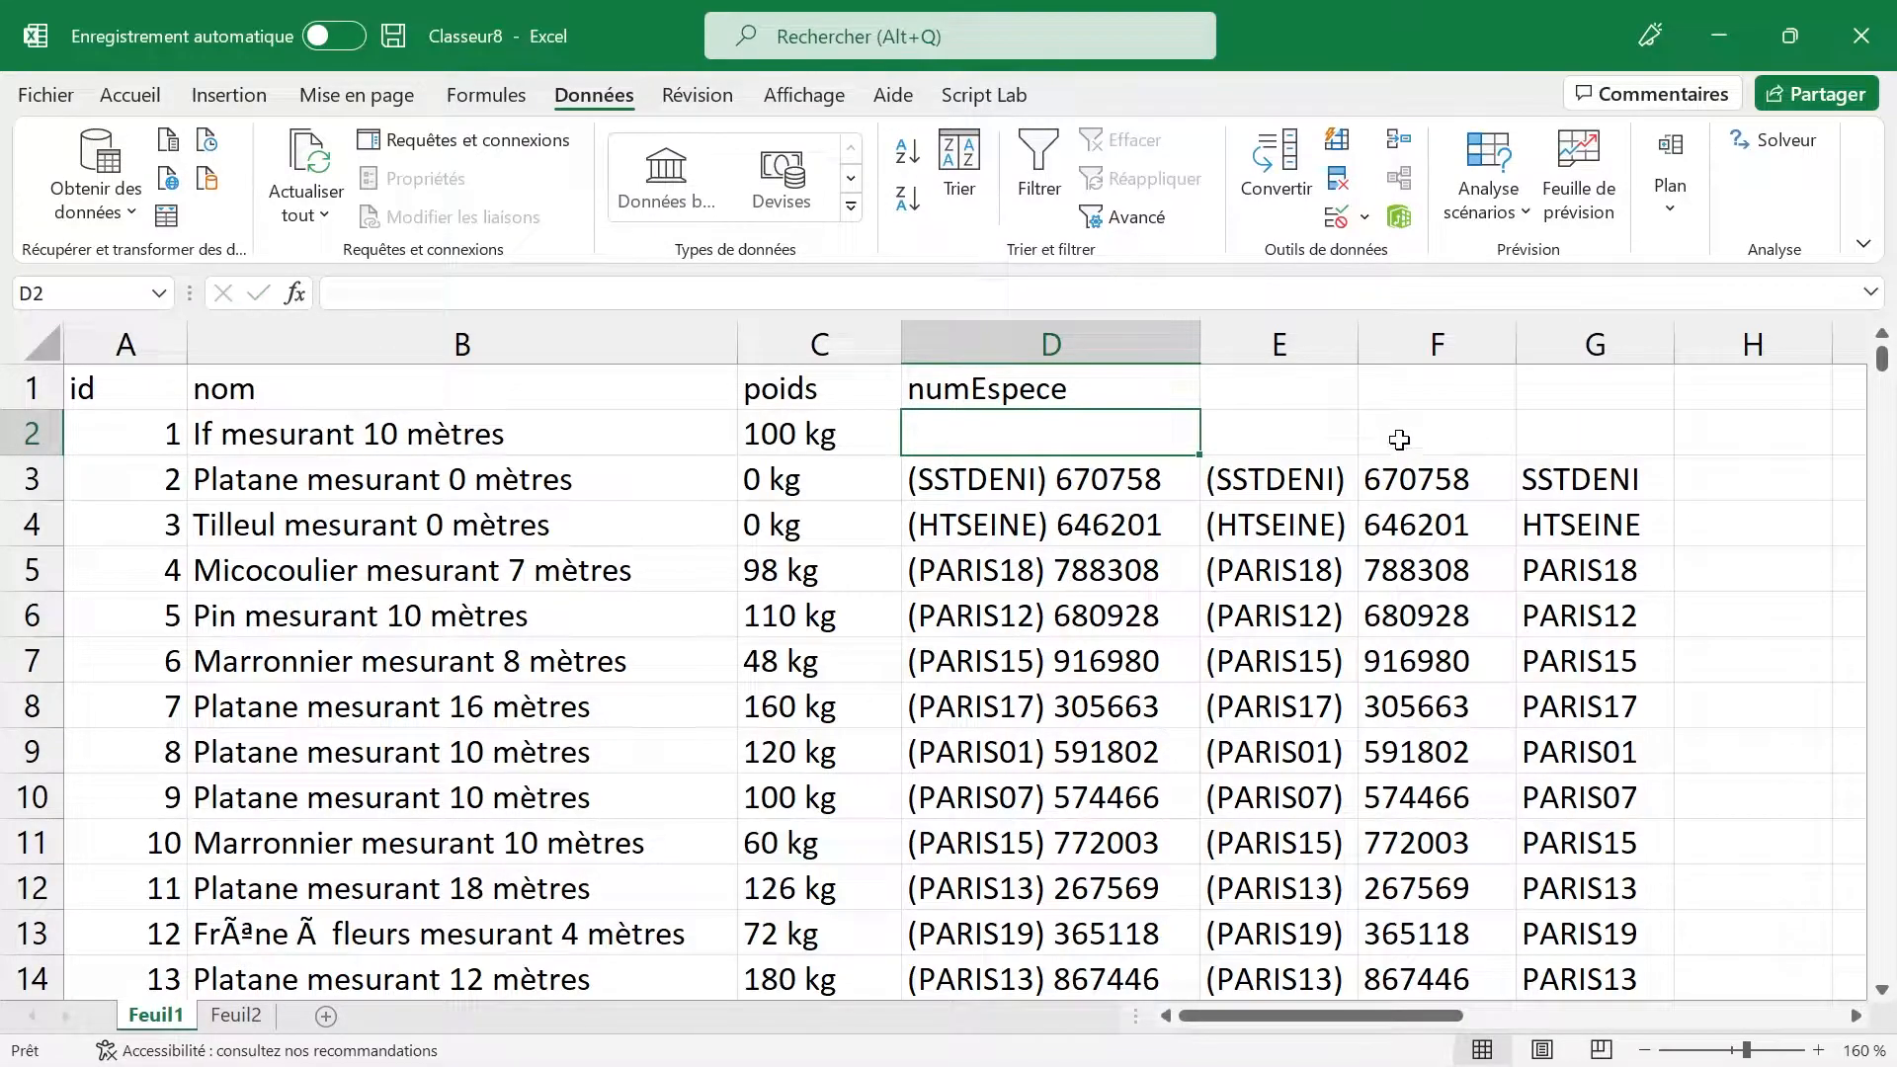
pyautogui.hotkey('ctrl', 'z')
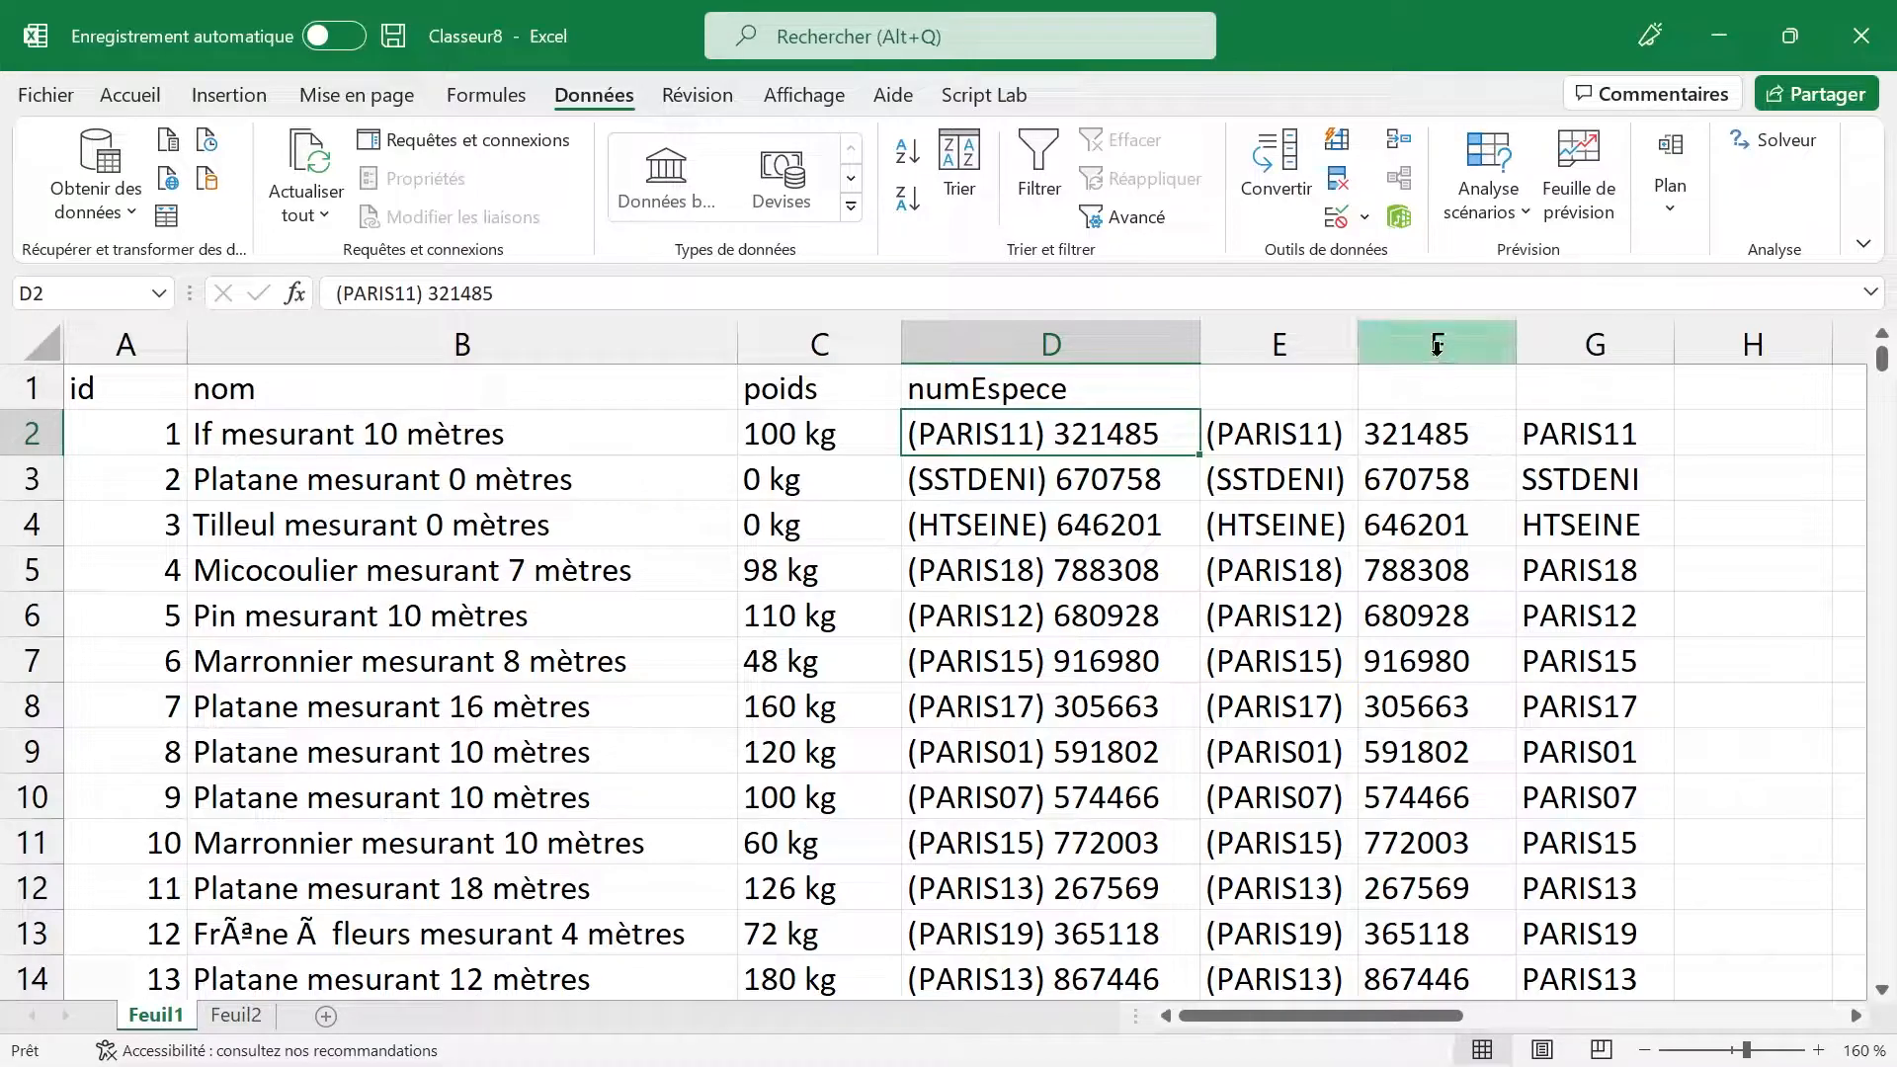
# Step: Copy columns F and G and paste them over themselves as values only, starting at F1
pyautogui.moveTo(1435, 342); pyautogui.dragTo(1581, 346)
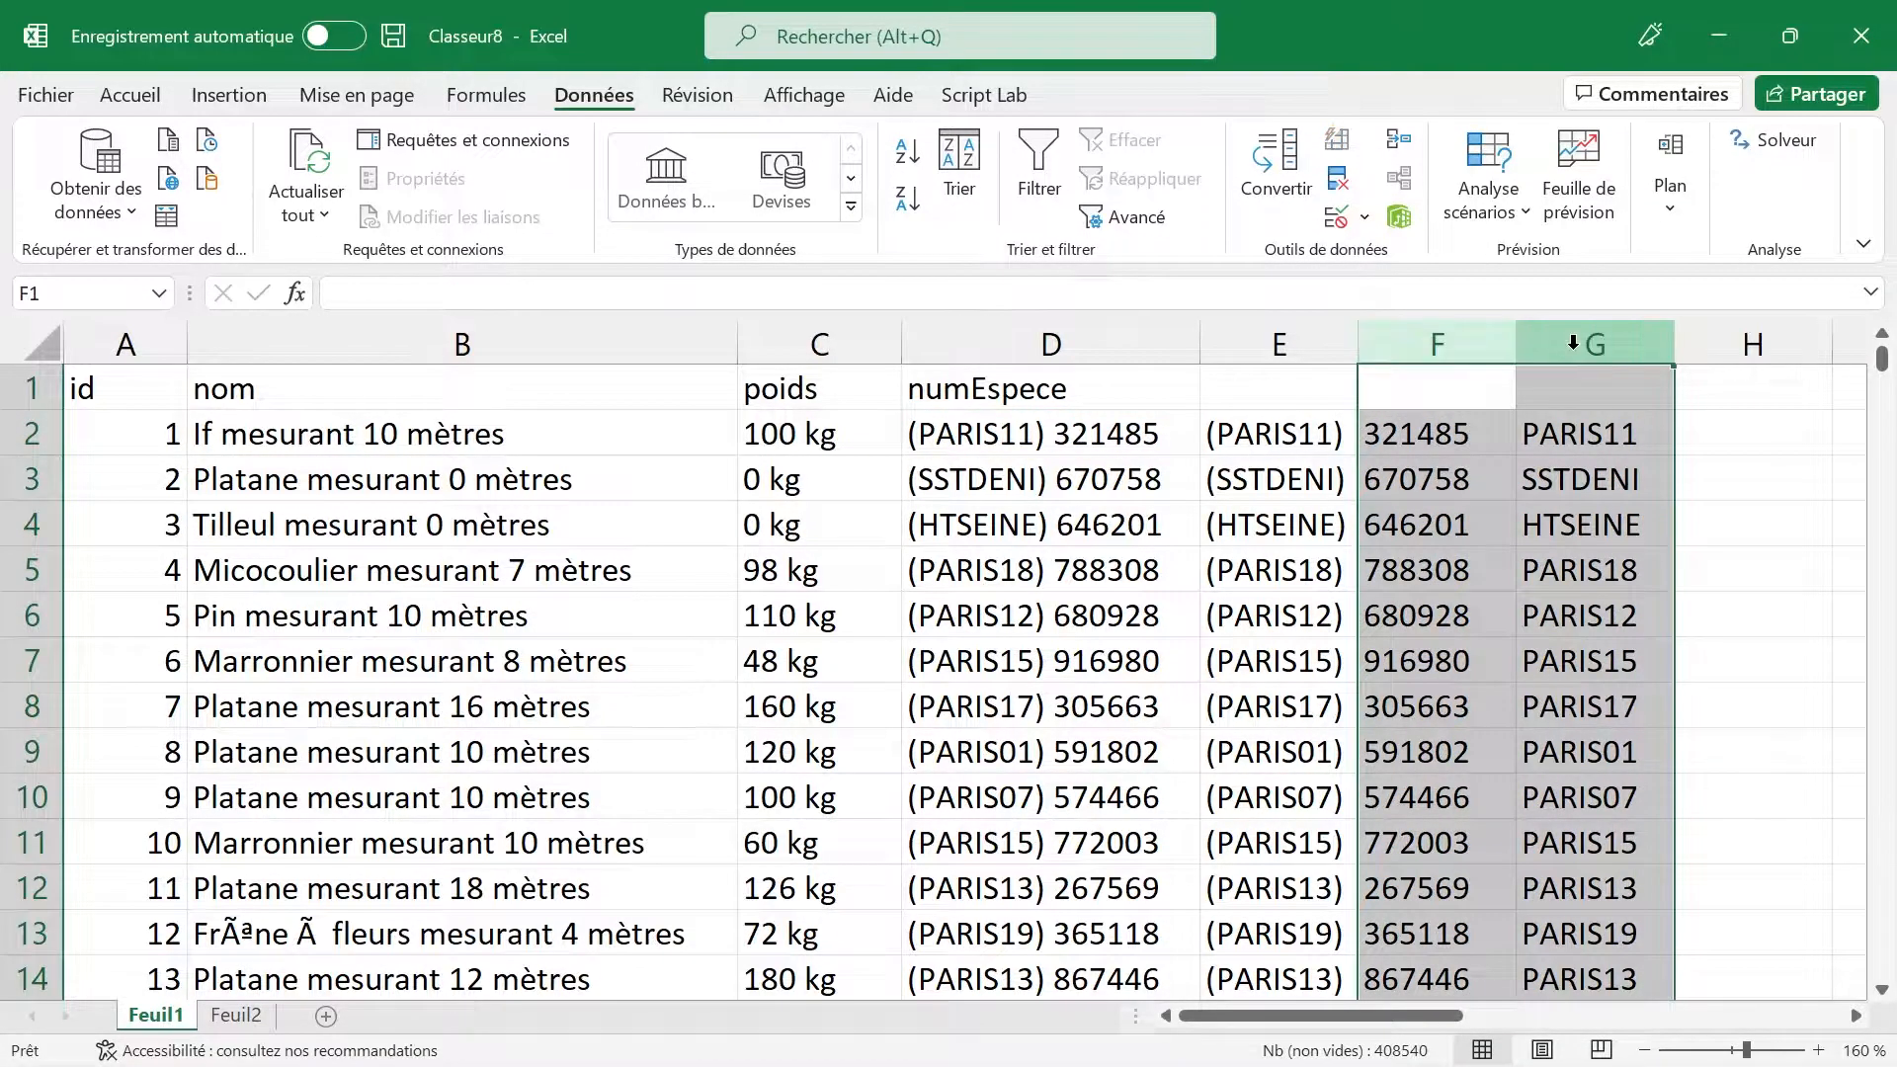
pyautogui.hotkey('ctrl', 'c')
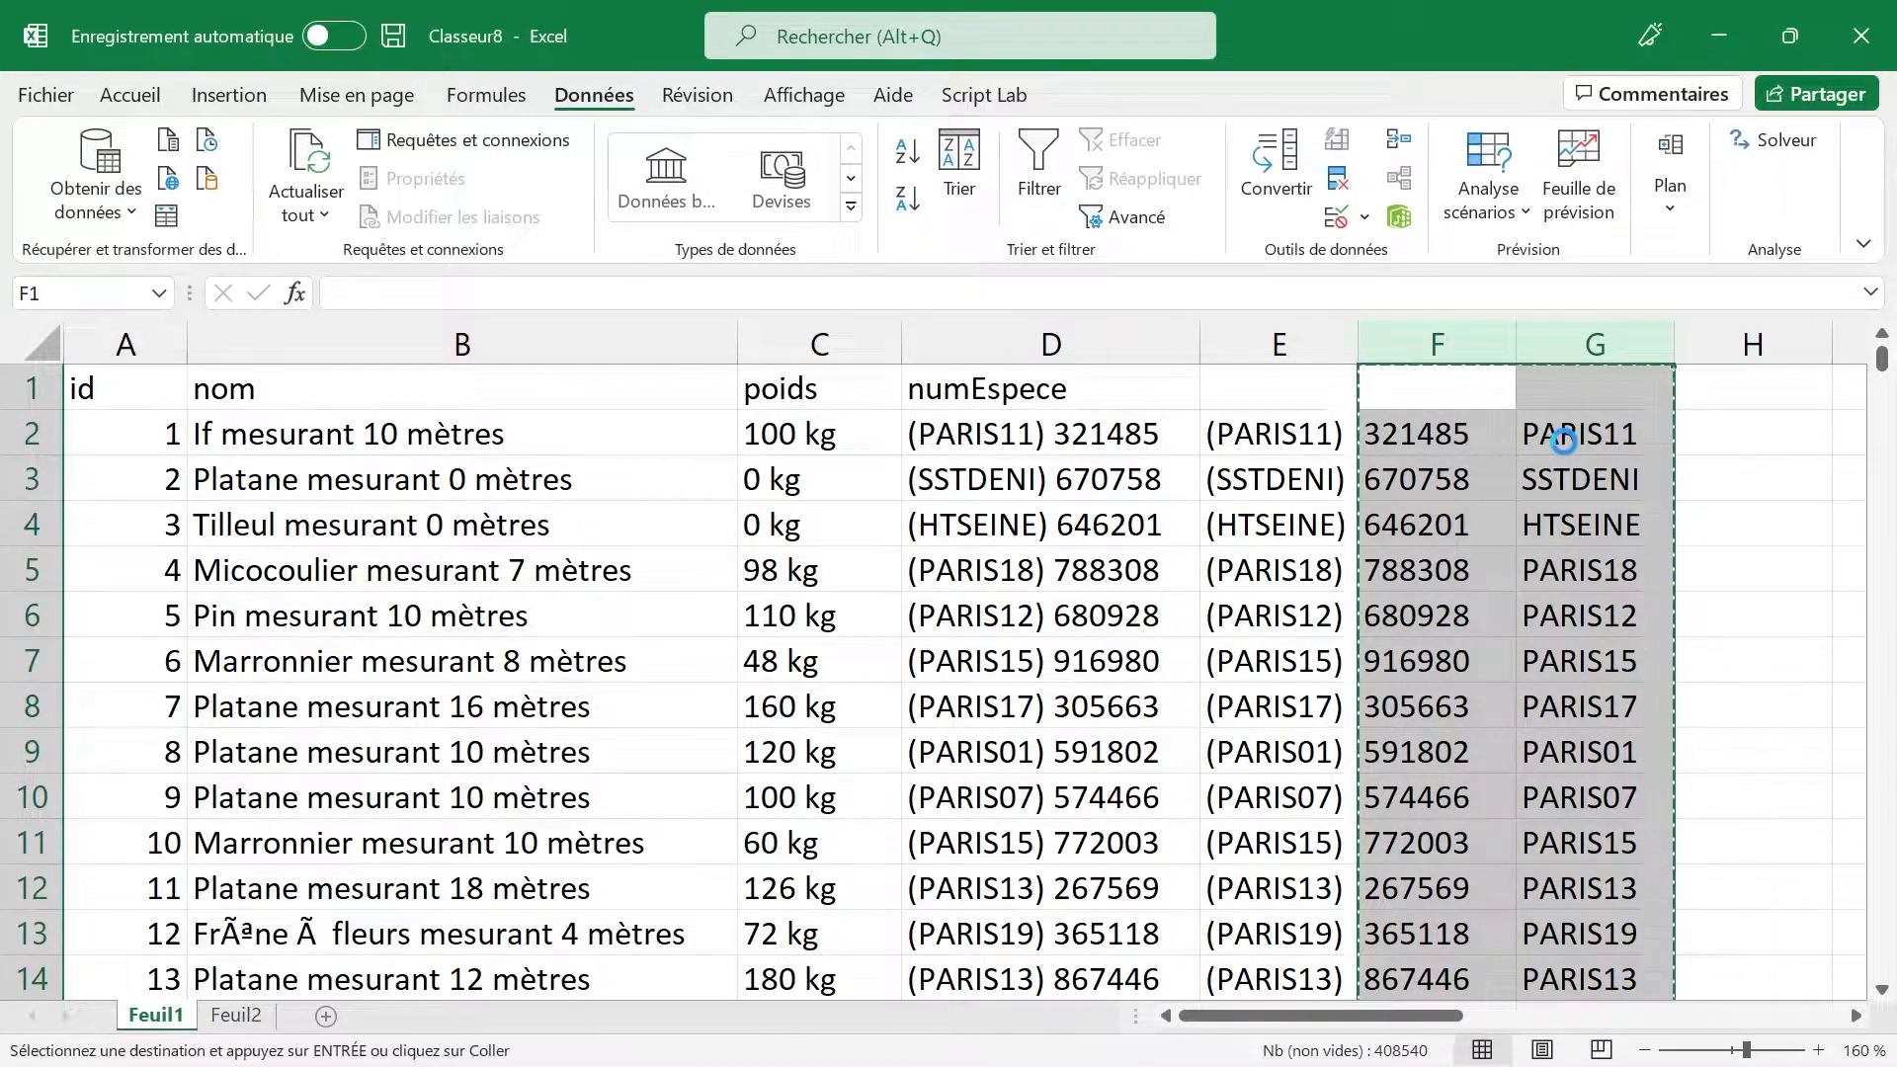
pyautogui.click(1474, 392)
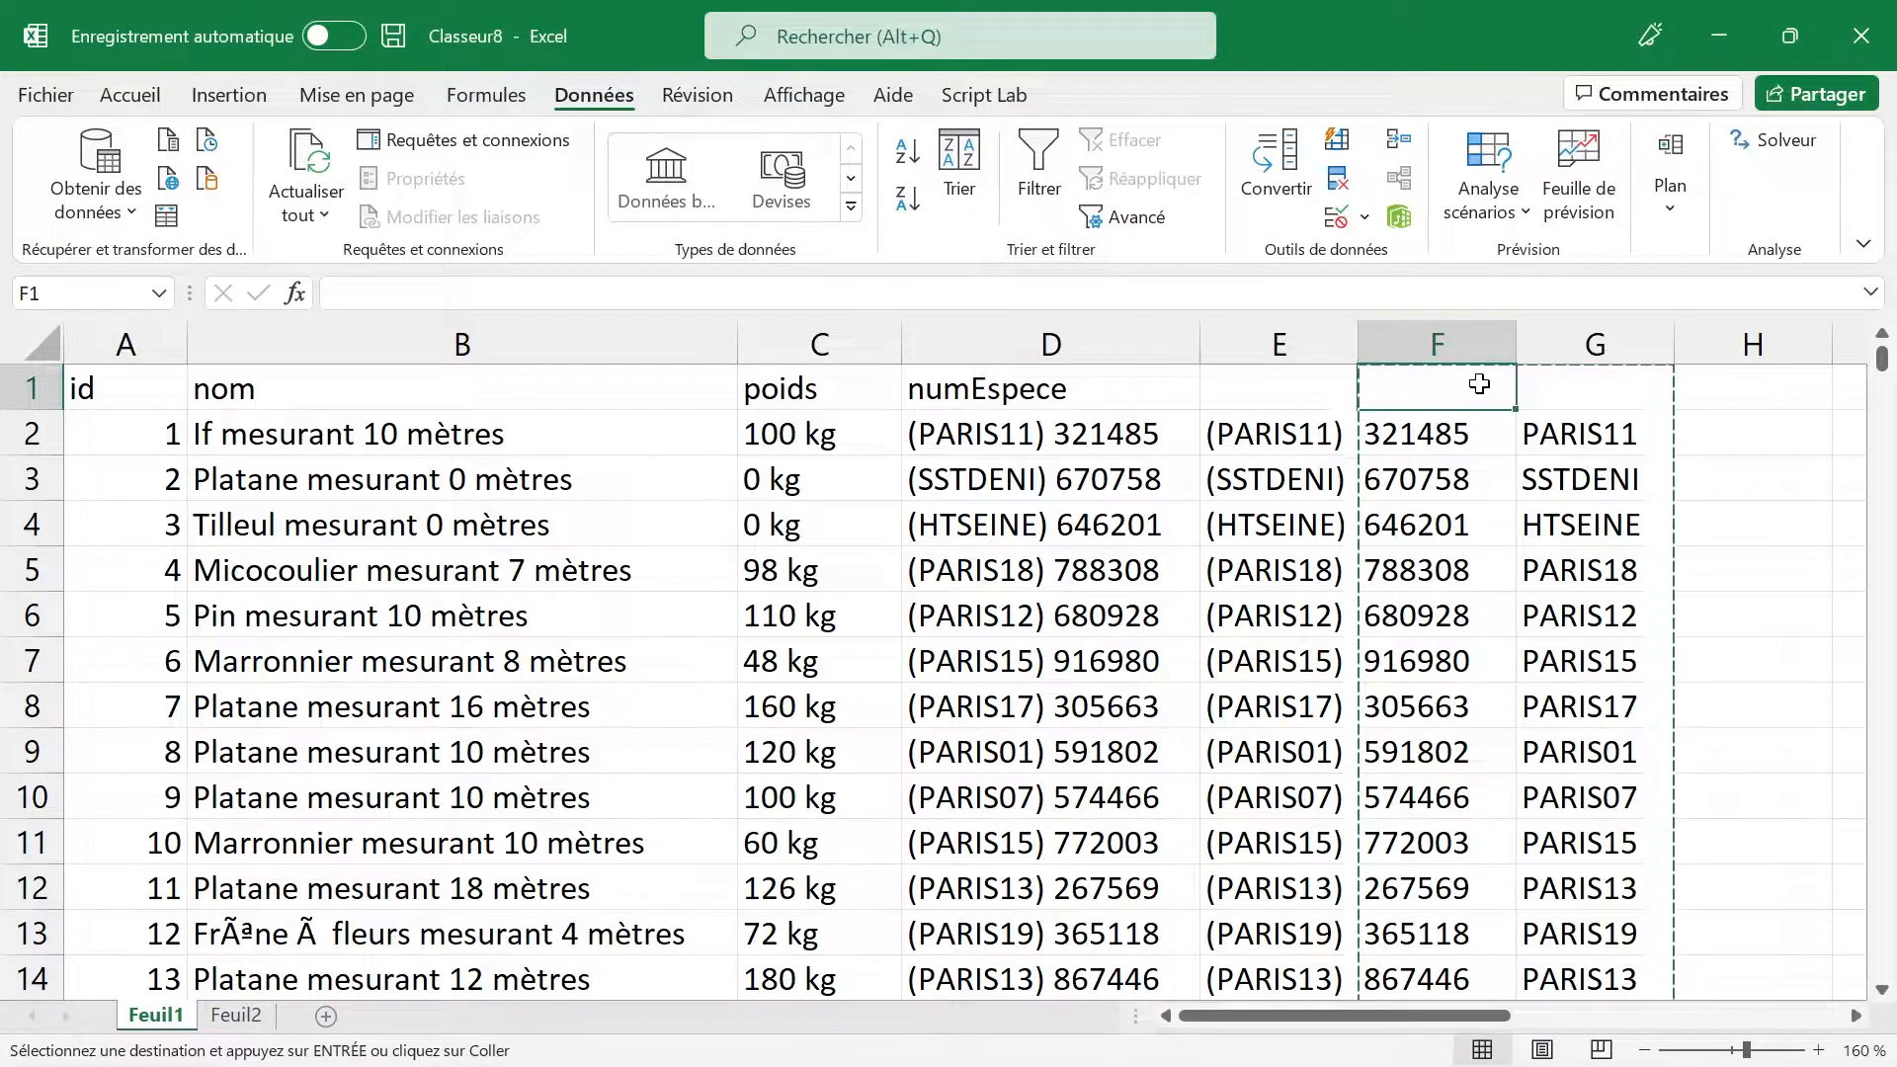
pyautogui.click(140, 108)
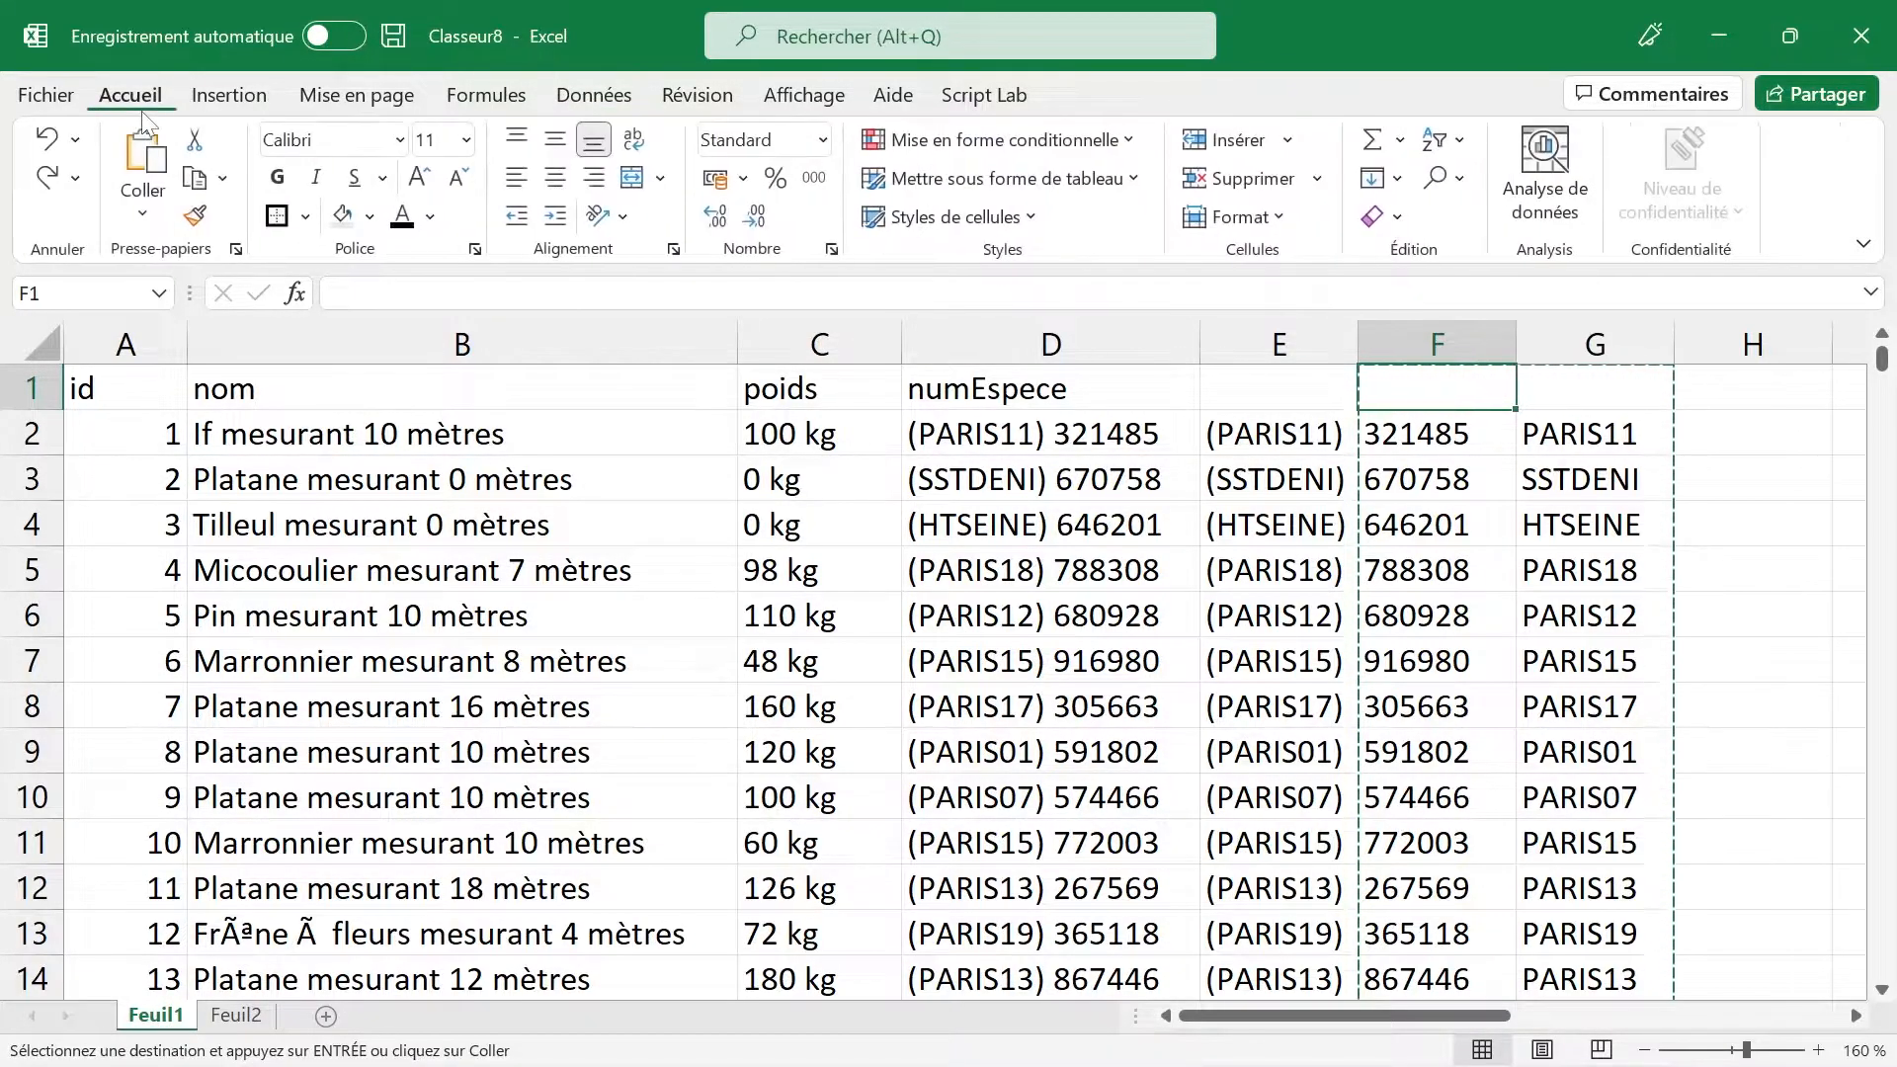
pyautogui.click(137, 206)
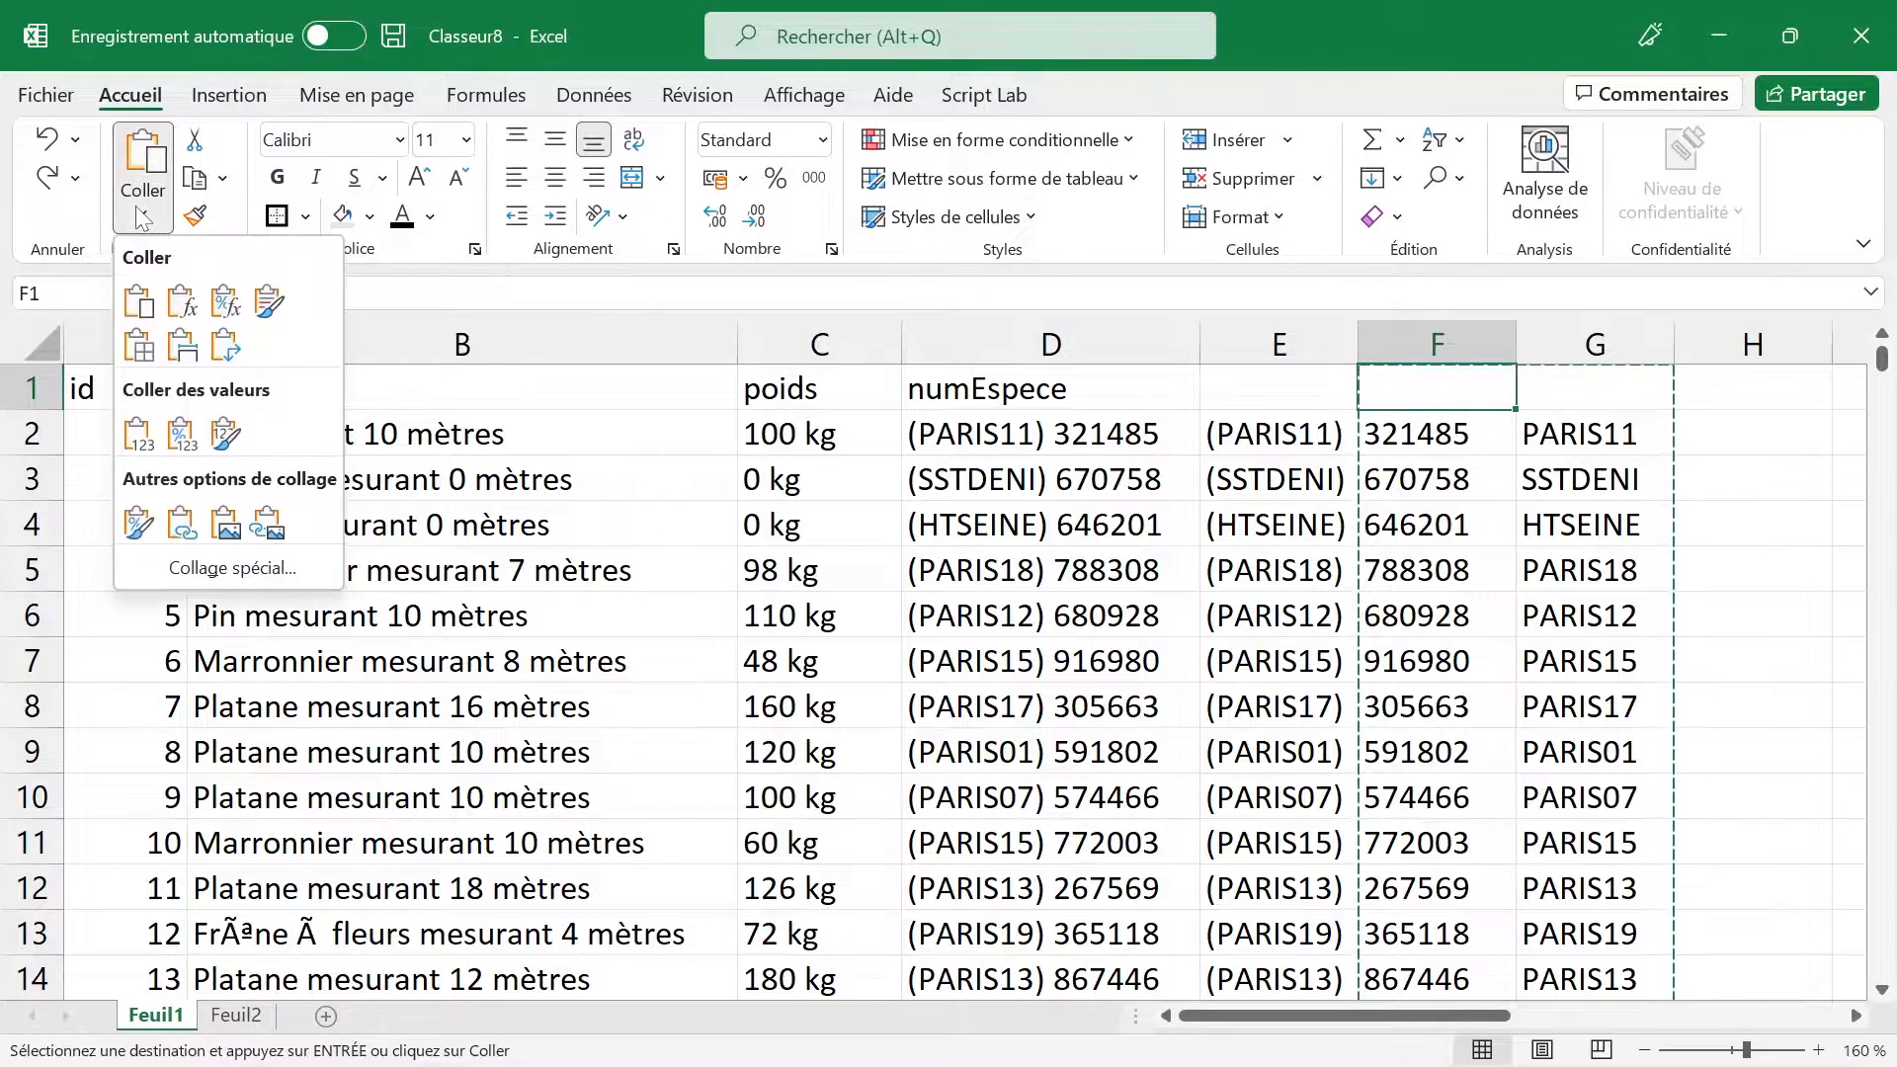
pyautogui.click(138, 435)
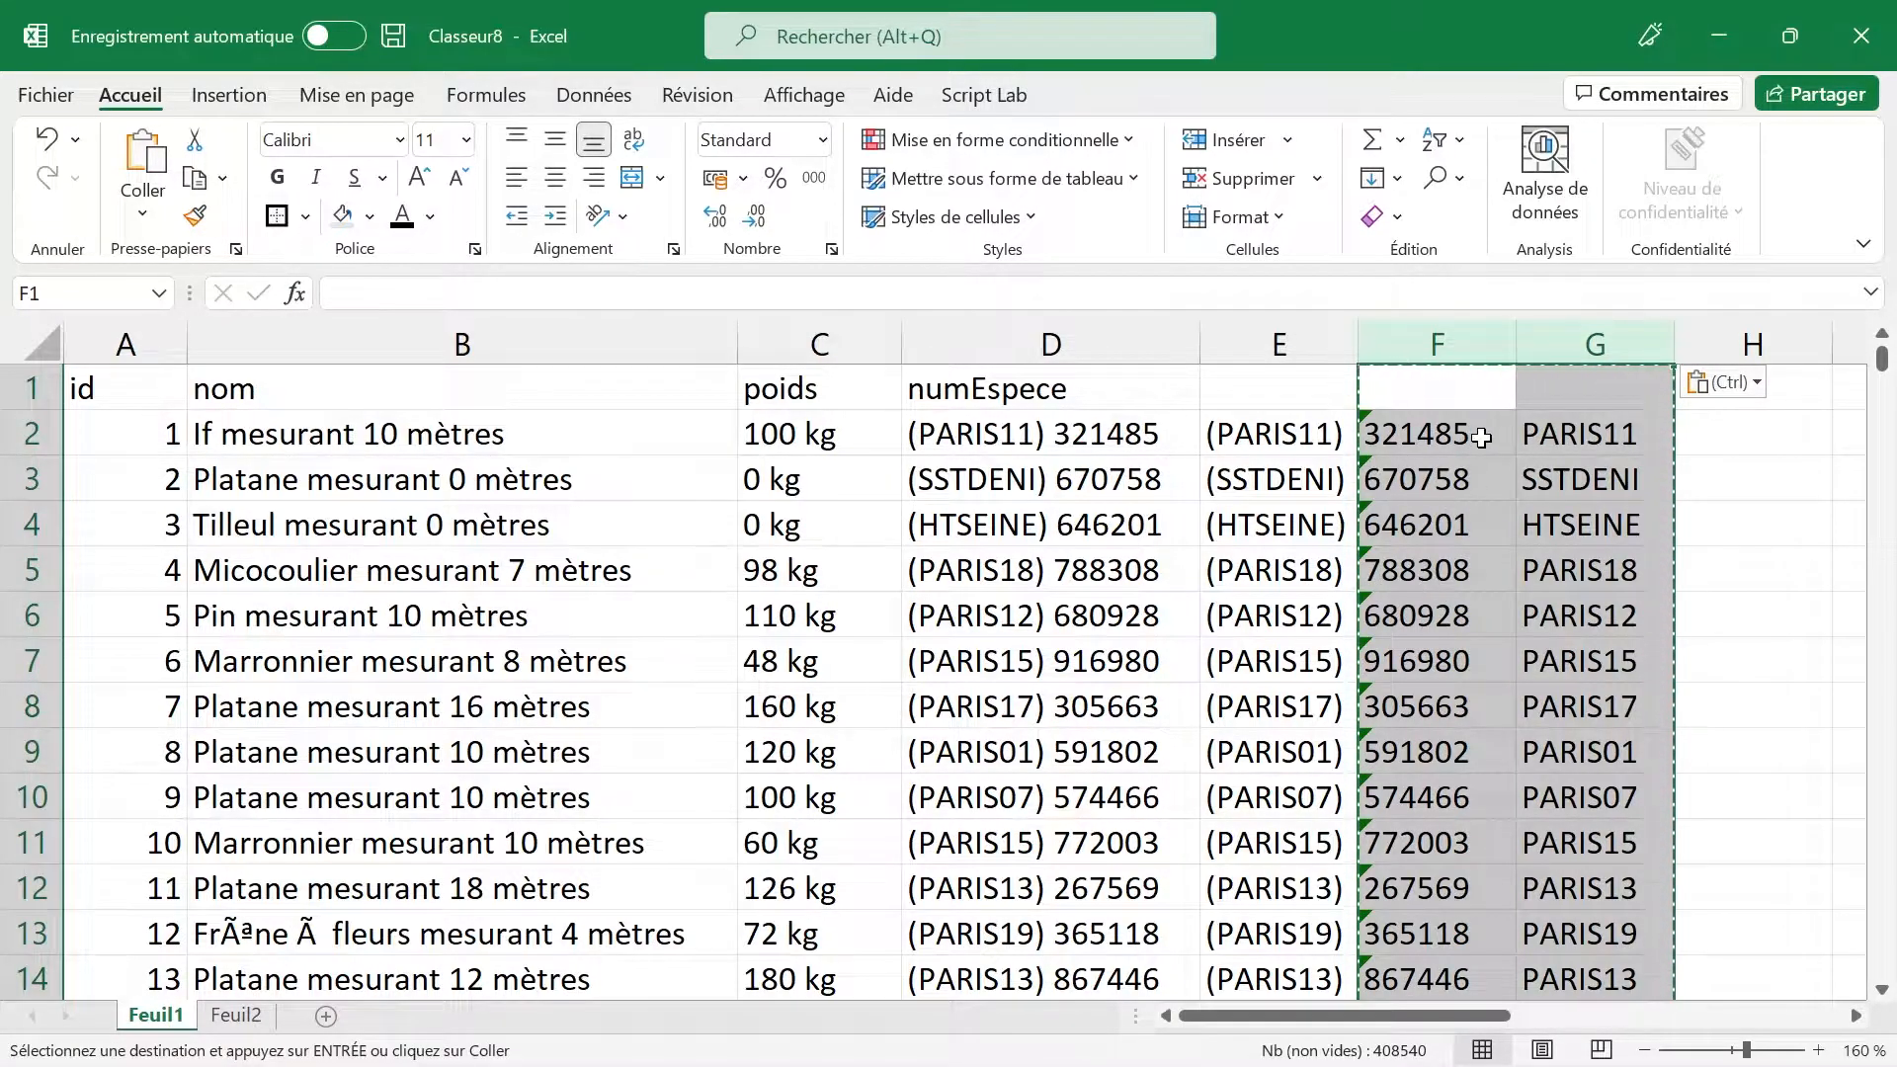
pyautogui.click(1448, 443)
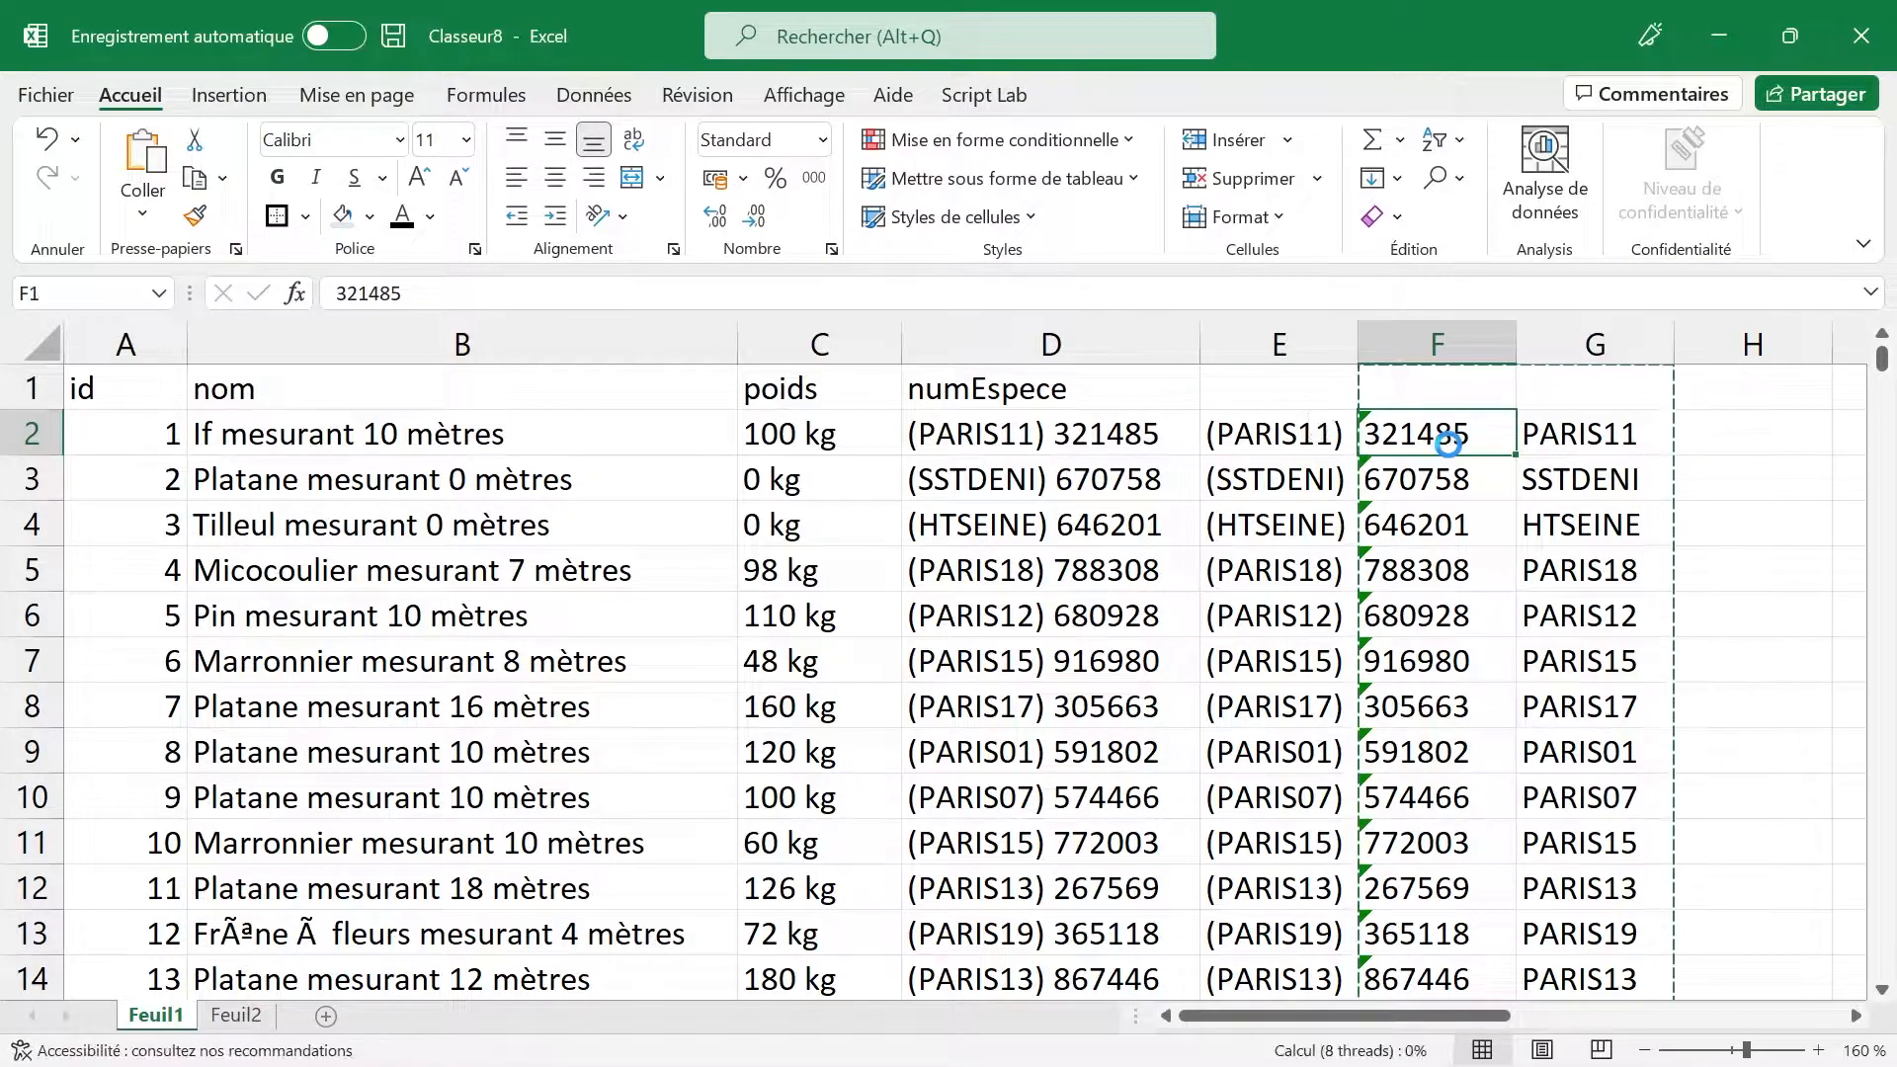
# Step: Undo the values-only paste and check the formula in F2
pyautogui.hotkey('ctrl', 'z')
pyautogui.click(1448, 434)
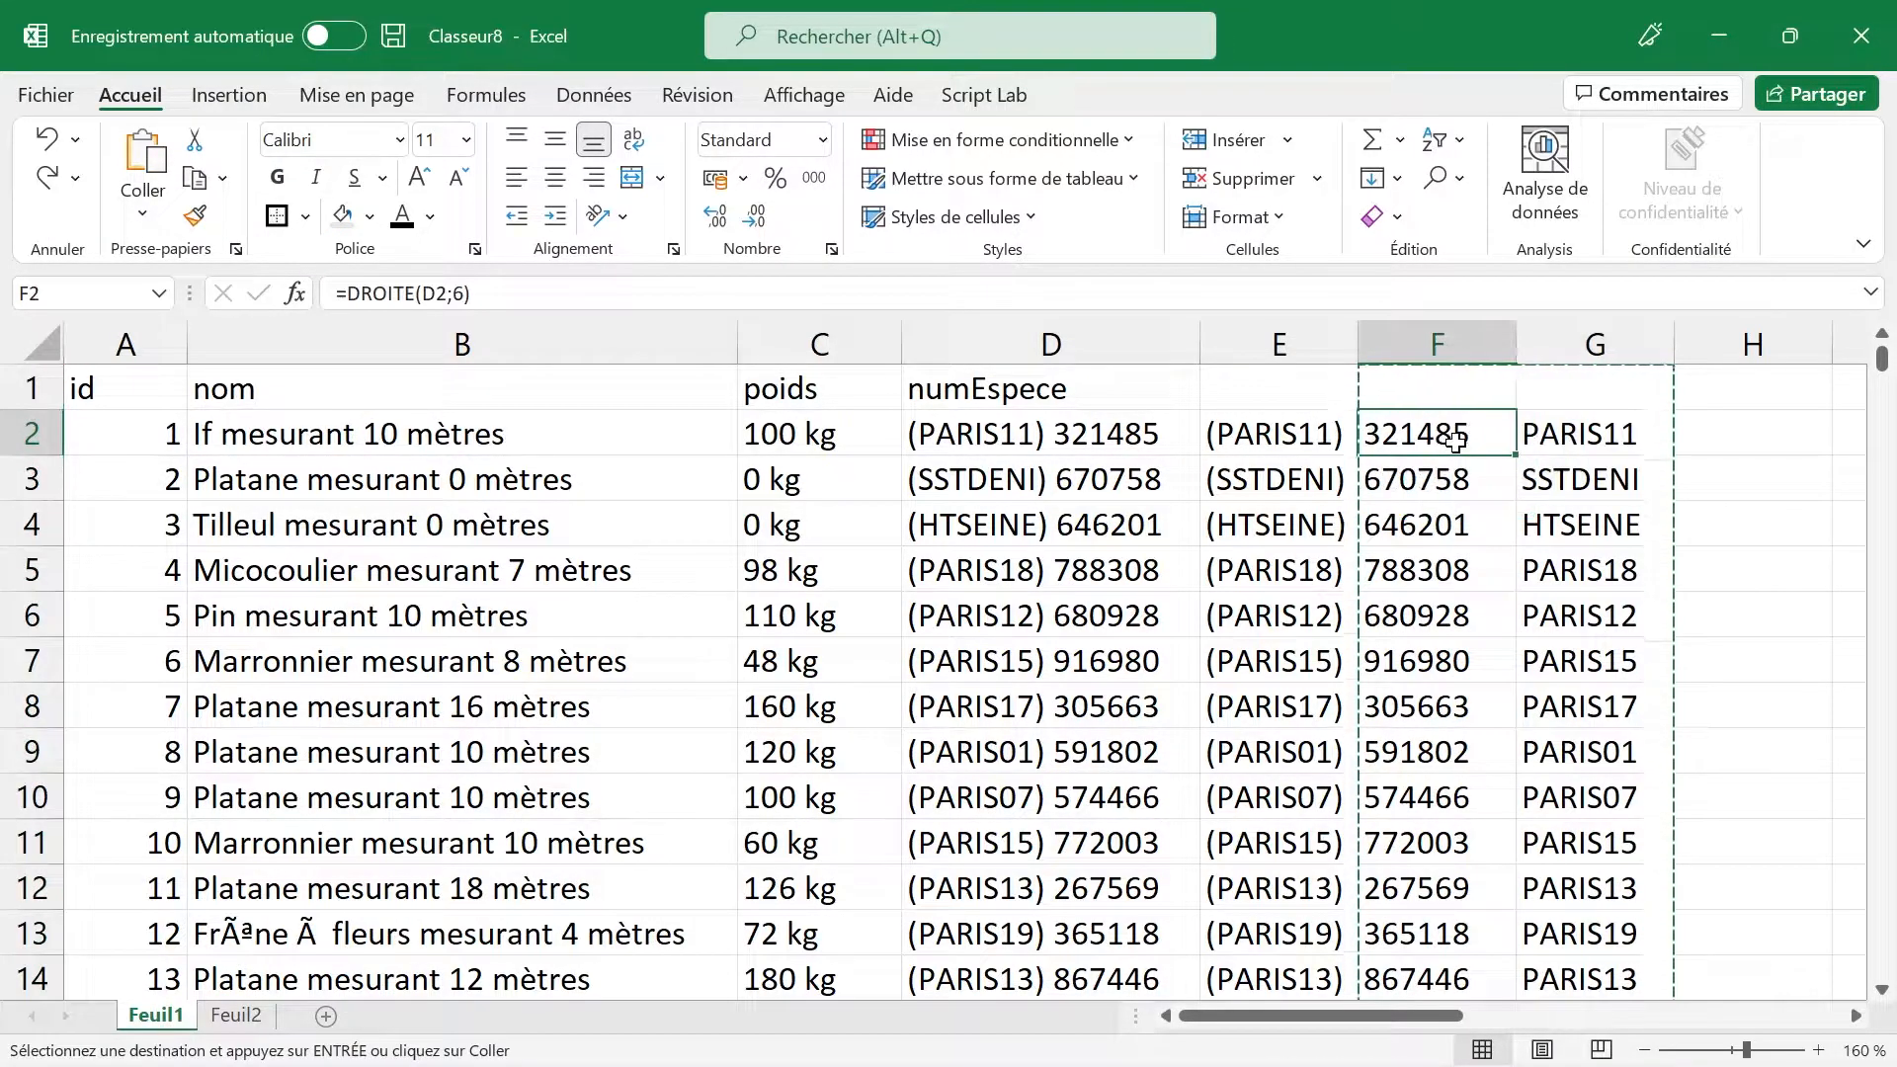
pyautogui.doubleClick(1454, 435)
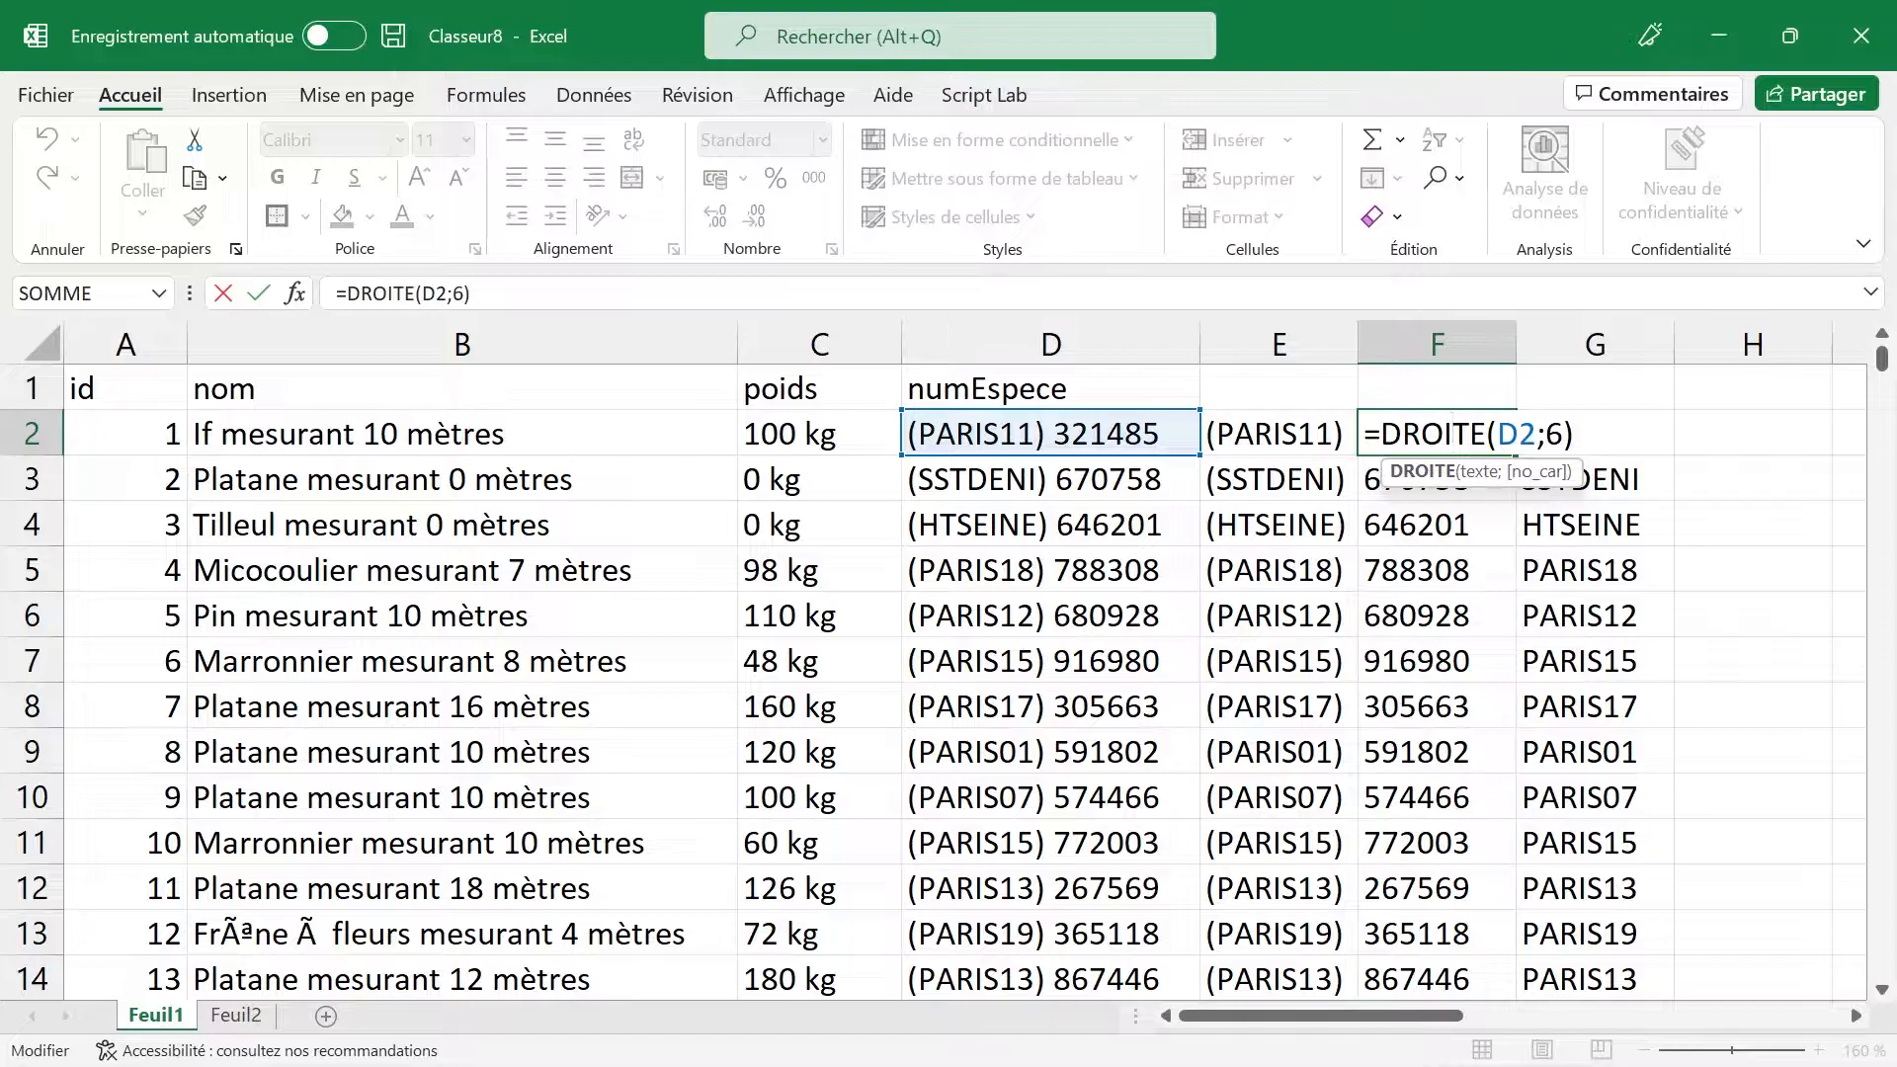
pyautogui.press('Escape')
# Step: Replace the formulas in columns F and G with their values by copying and pasting values in place, and check F2
pyautogui.moveTo(1469, 344); pyautogui.dragTo(1577, 348)
pyautogui.hotkey('ctrl', 'c')
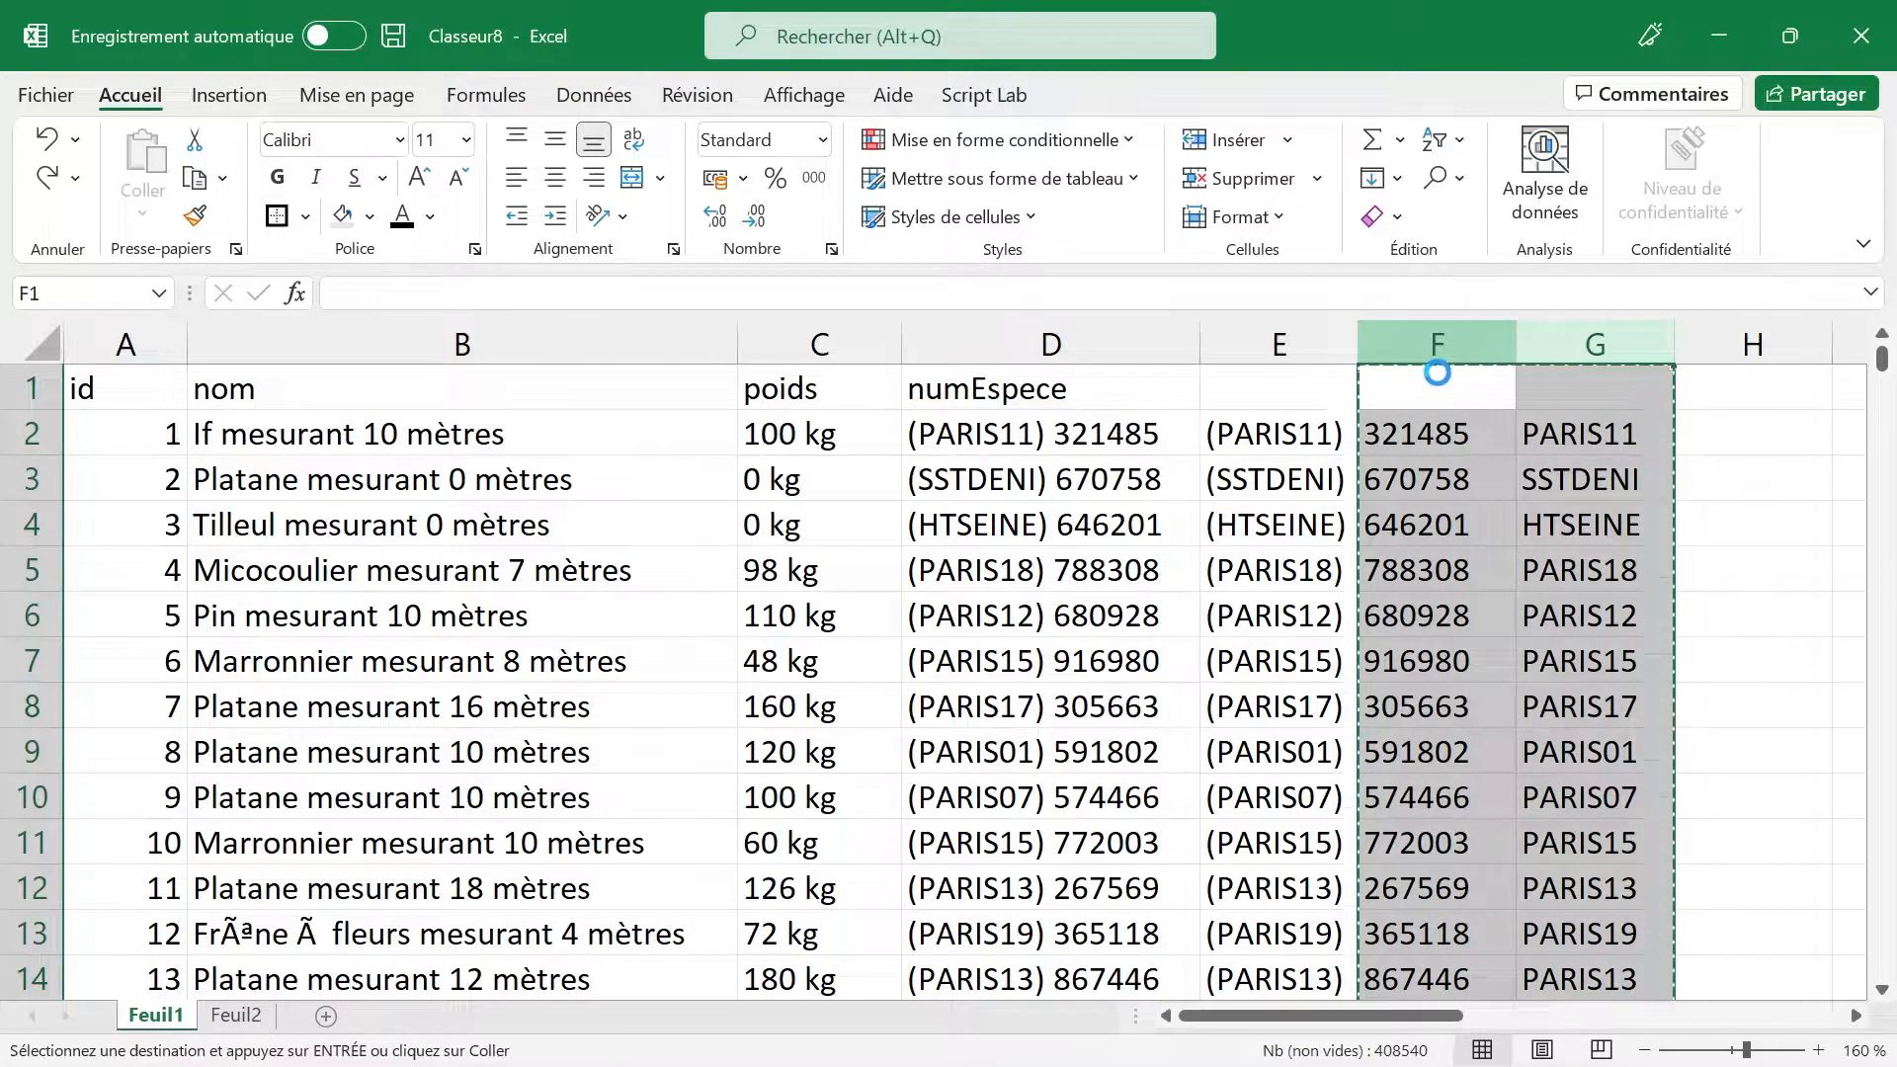
pyautogui.click(1438, 372)
pyautogui.click(143, 211)
pyautogui.click(154, 421)
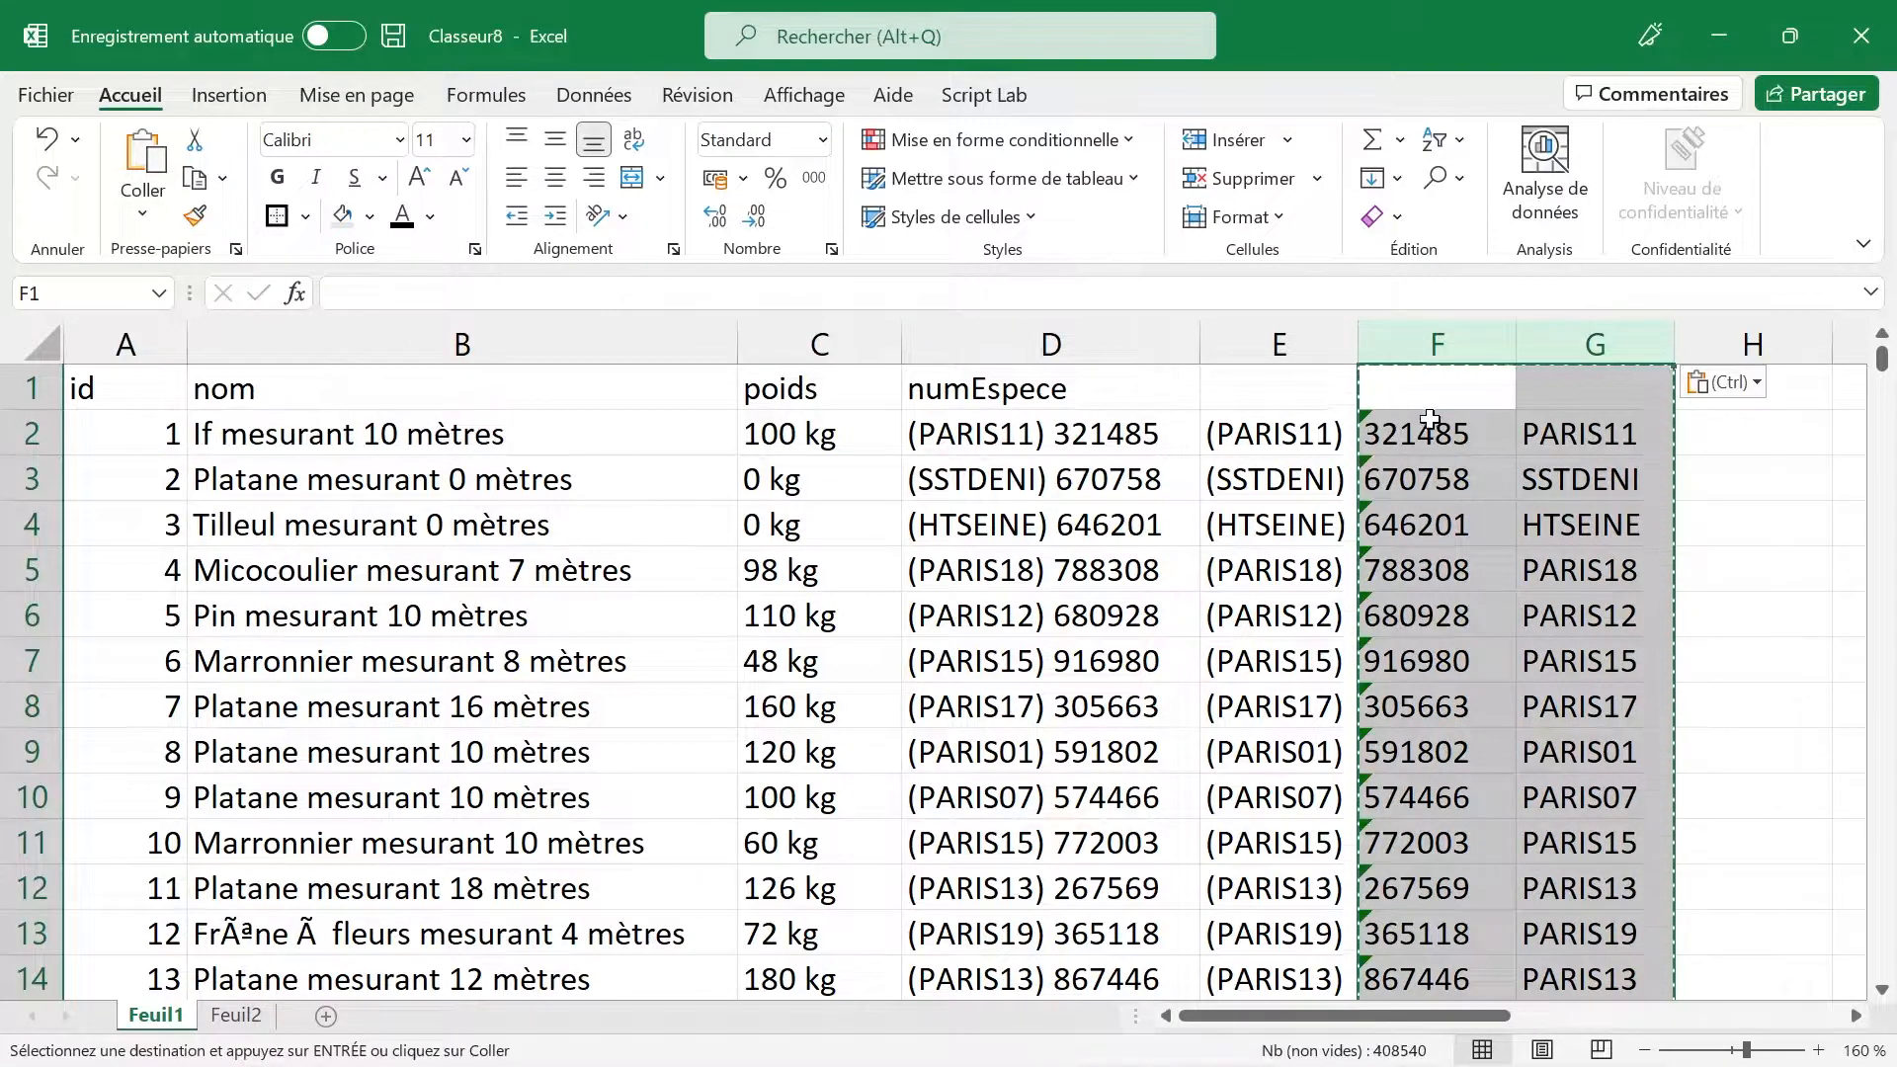
pyautogui.doubleClick(1452, 434)
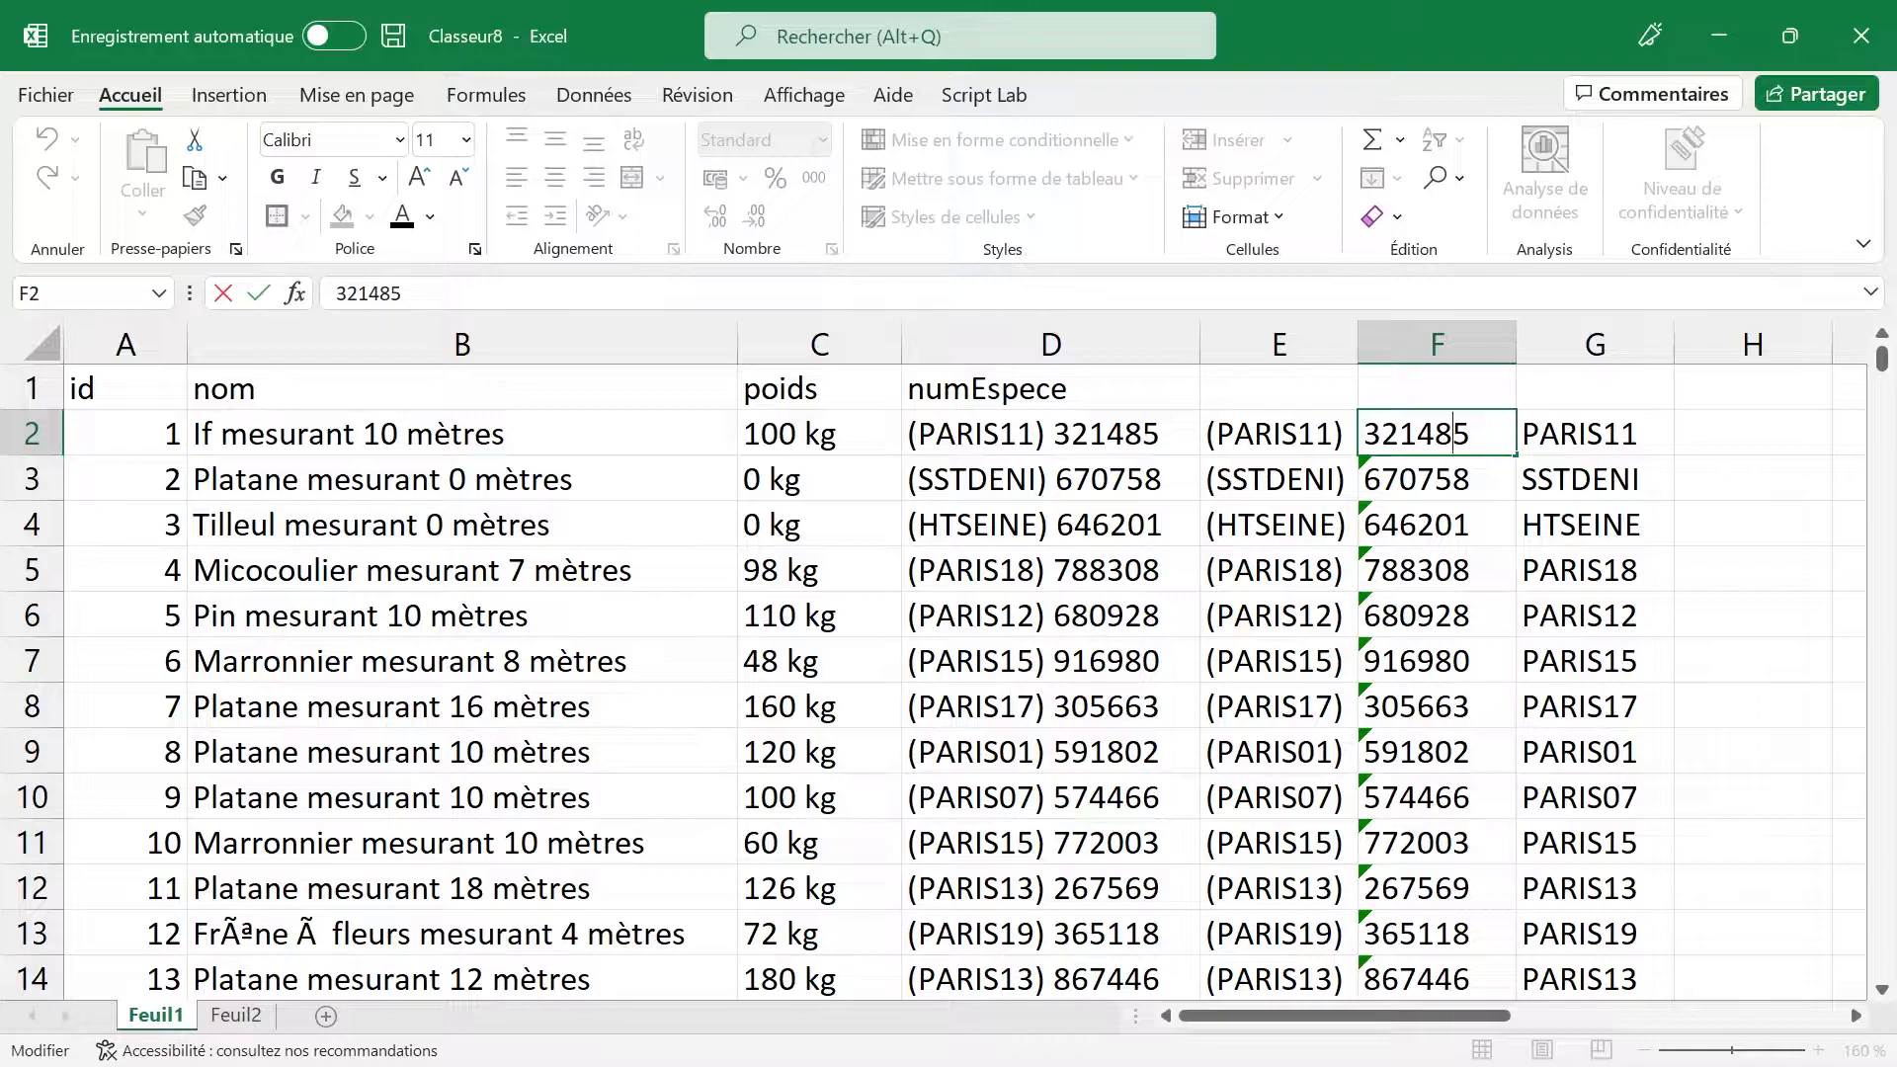
# Step: Clear cell D2 and check whether F2 holds a fixed value independent of it
pyautogui.press('Return')
pyautogui.click(1064, 427)
pyautogui.press('Delete')
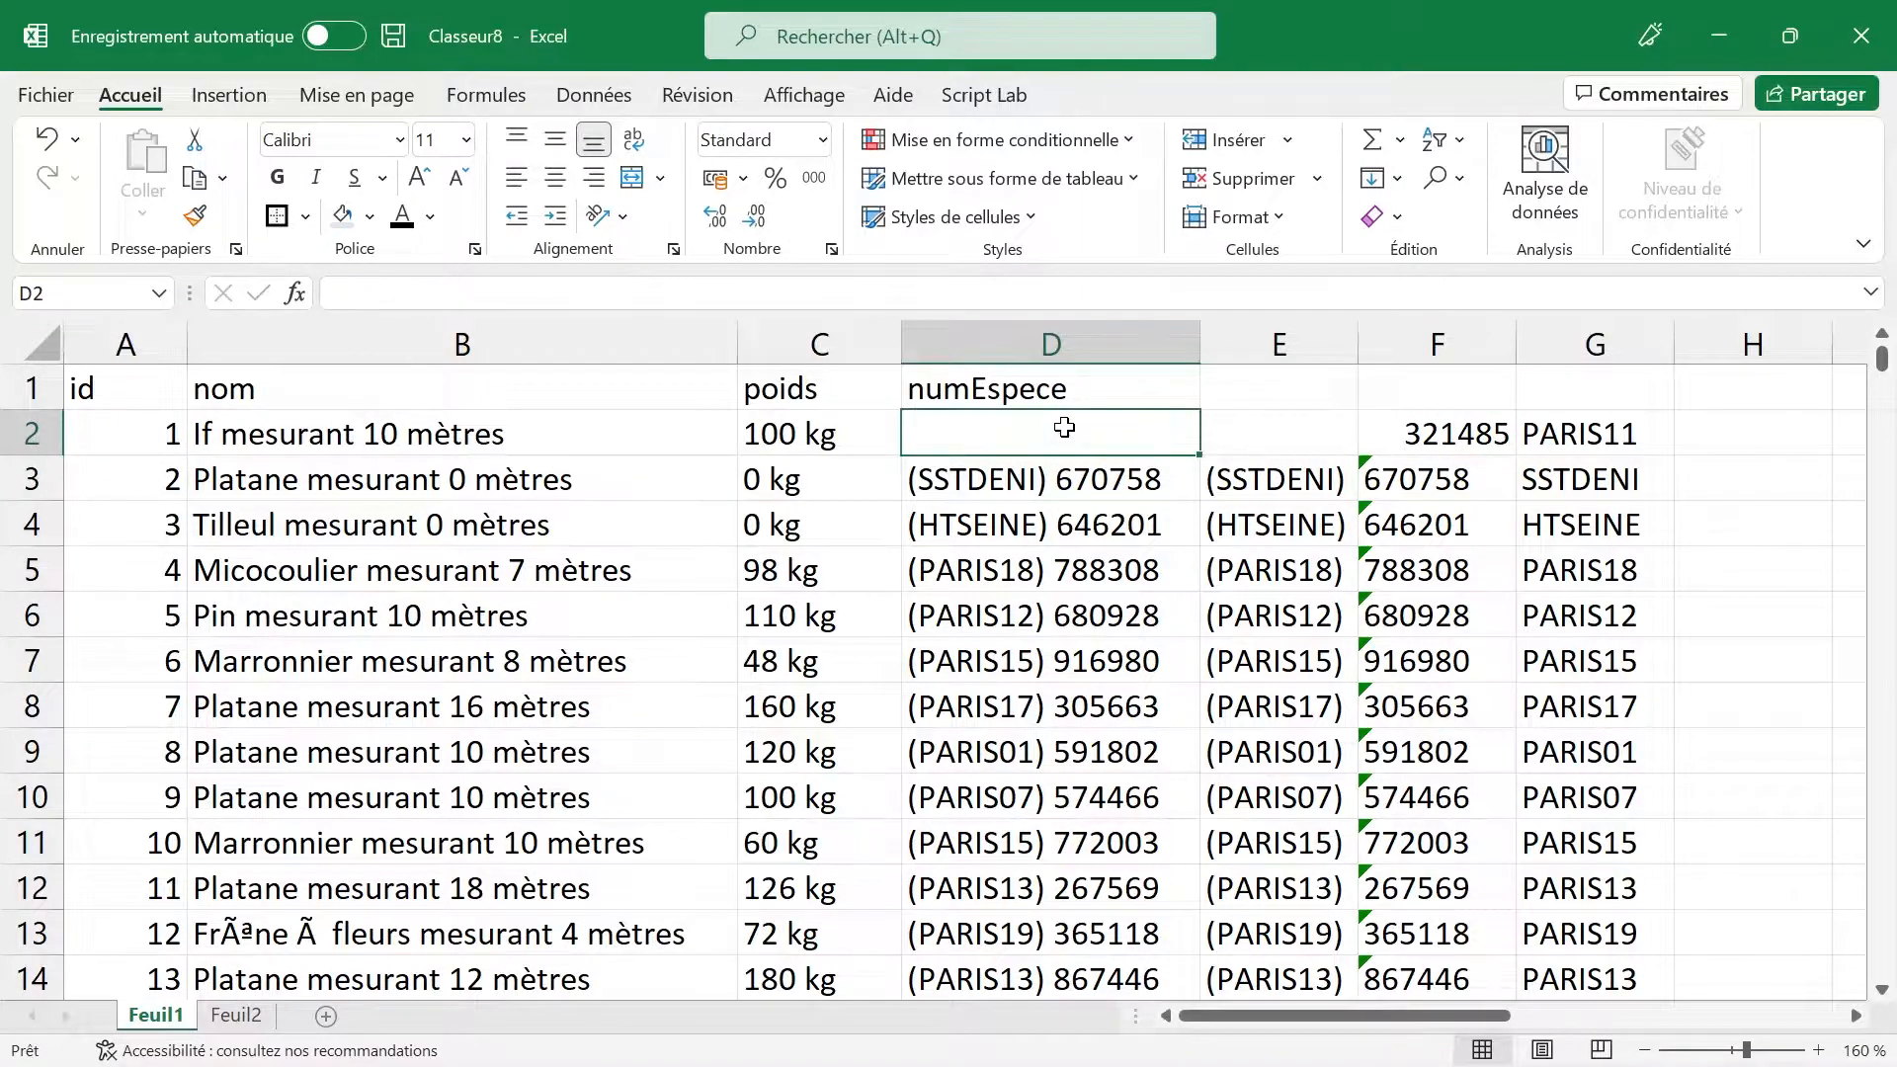
pyautogui.click(1510, 435)
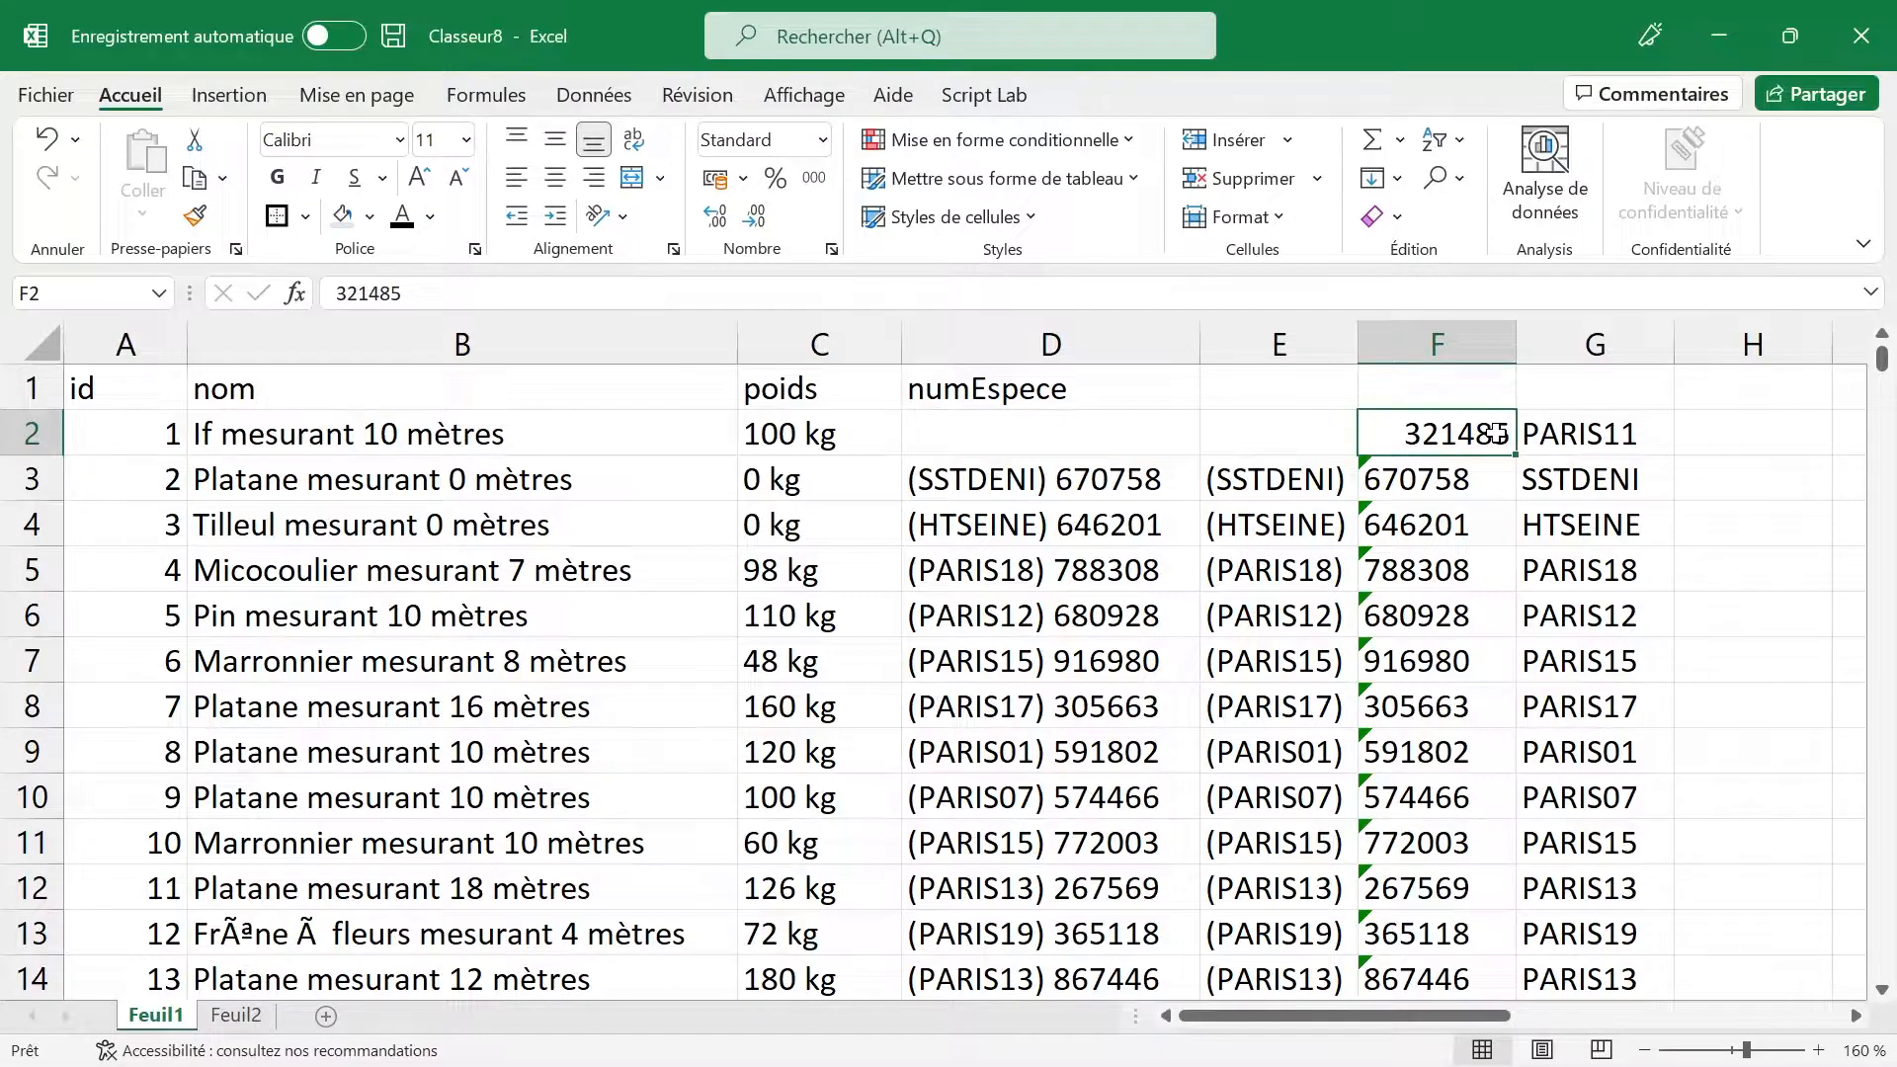
pyautogui.doubleClick(1495, 432)
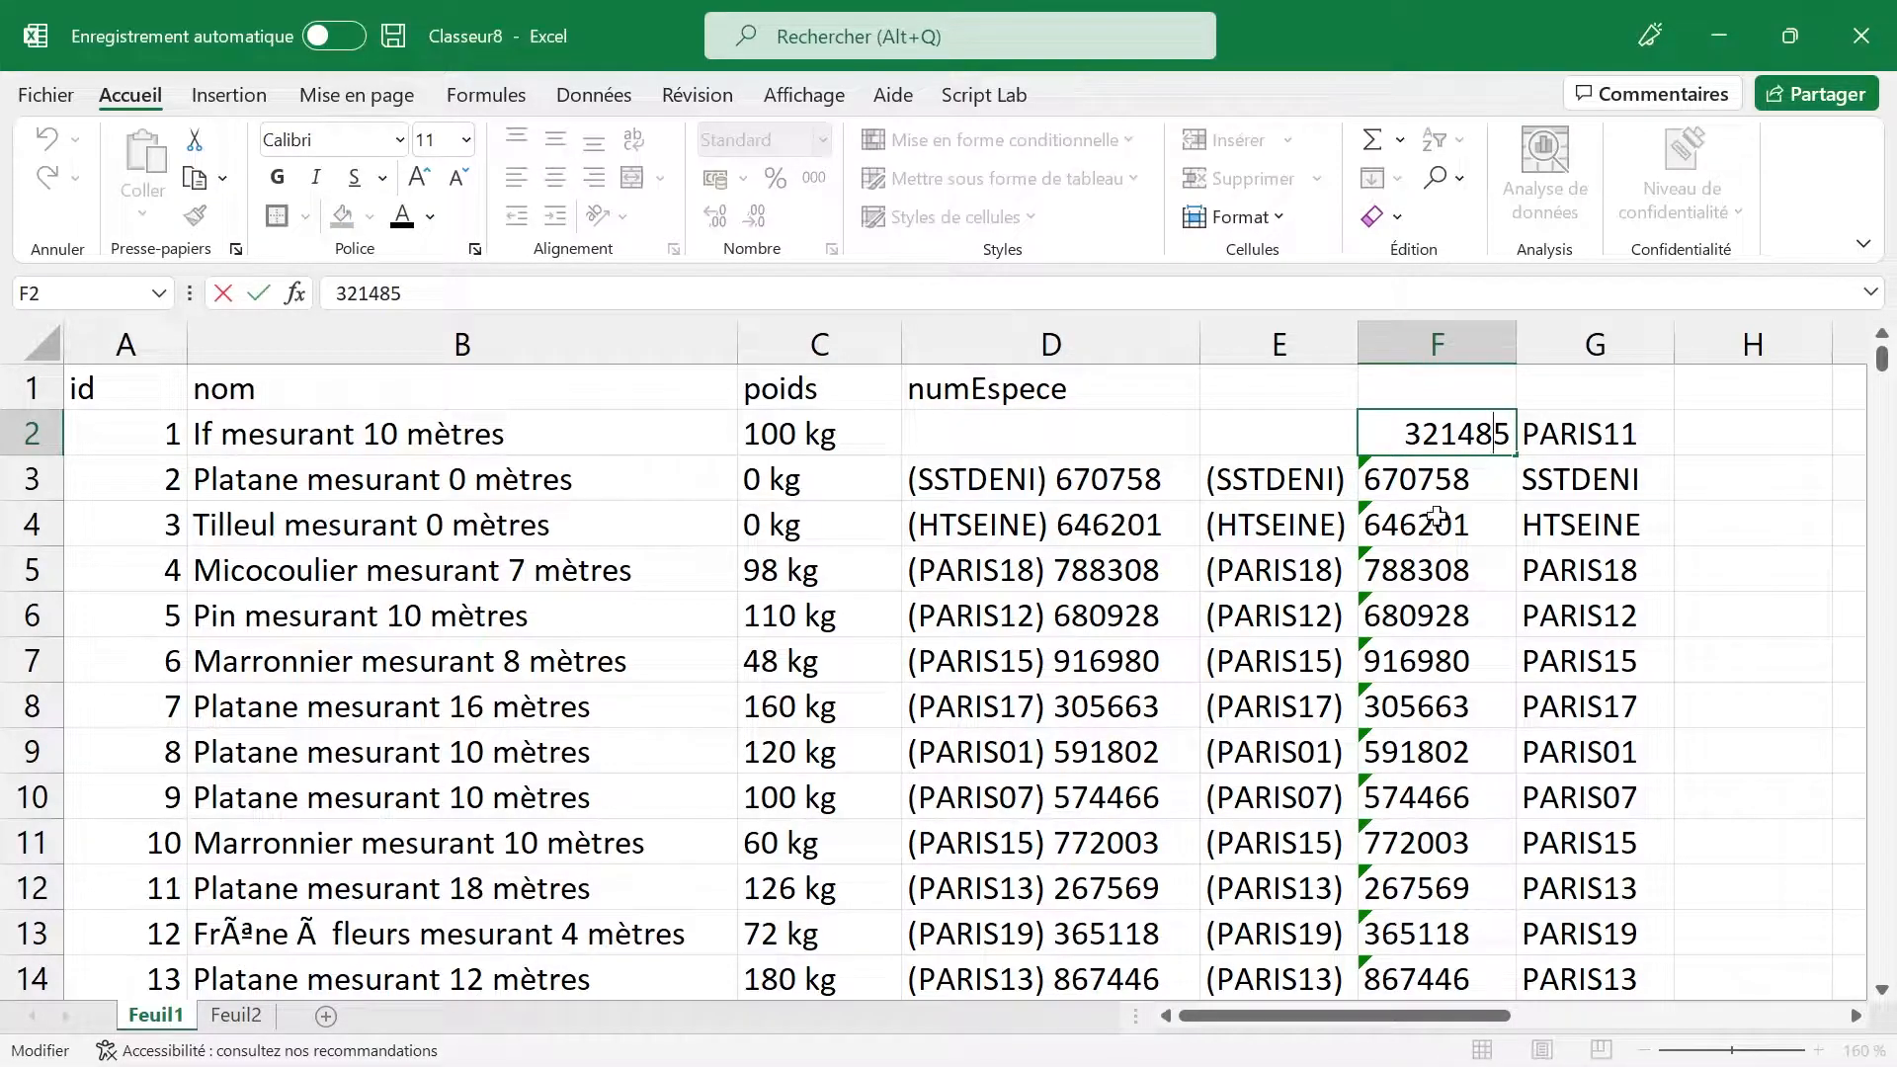
pyautogui.click(1091, 431)
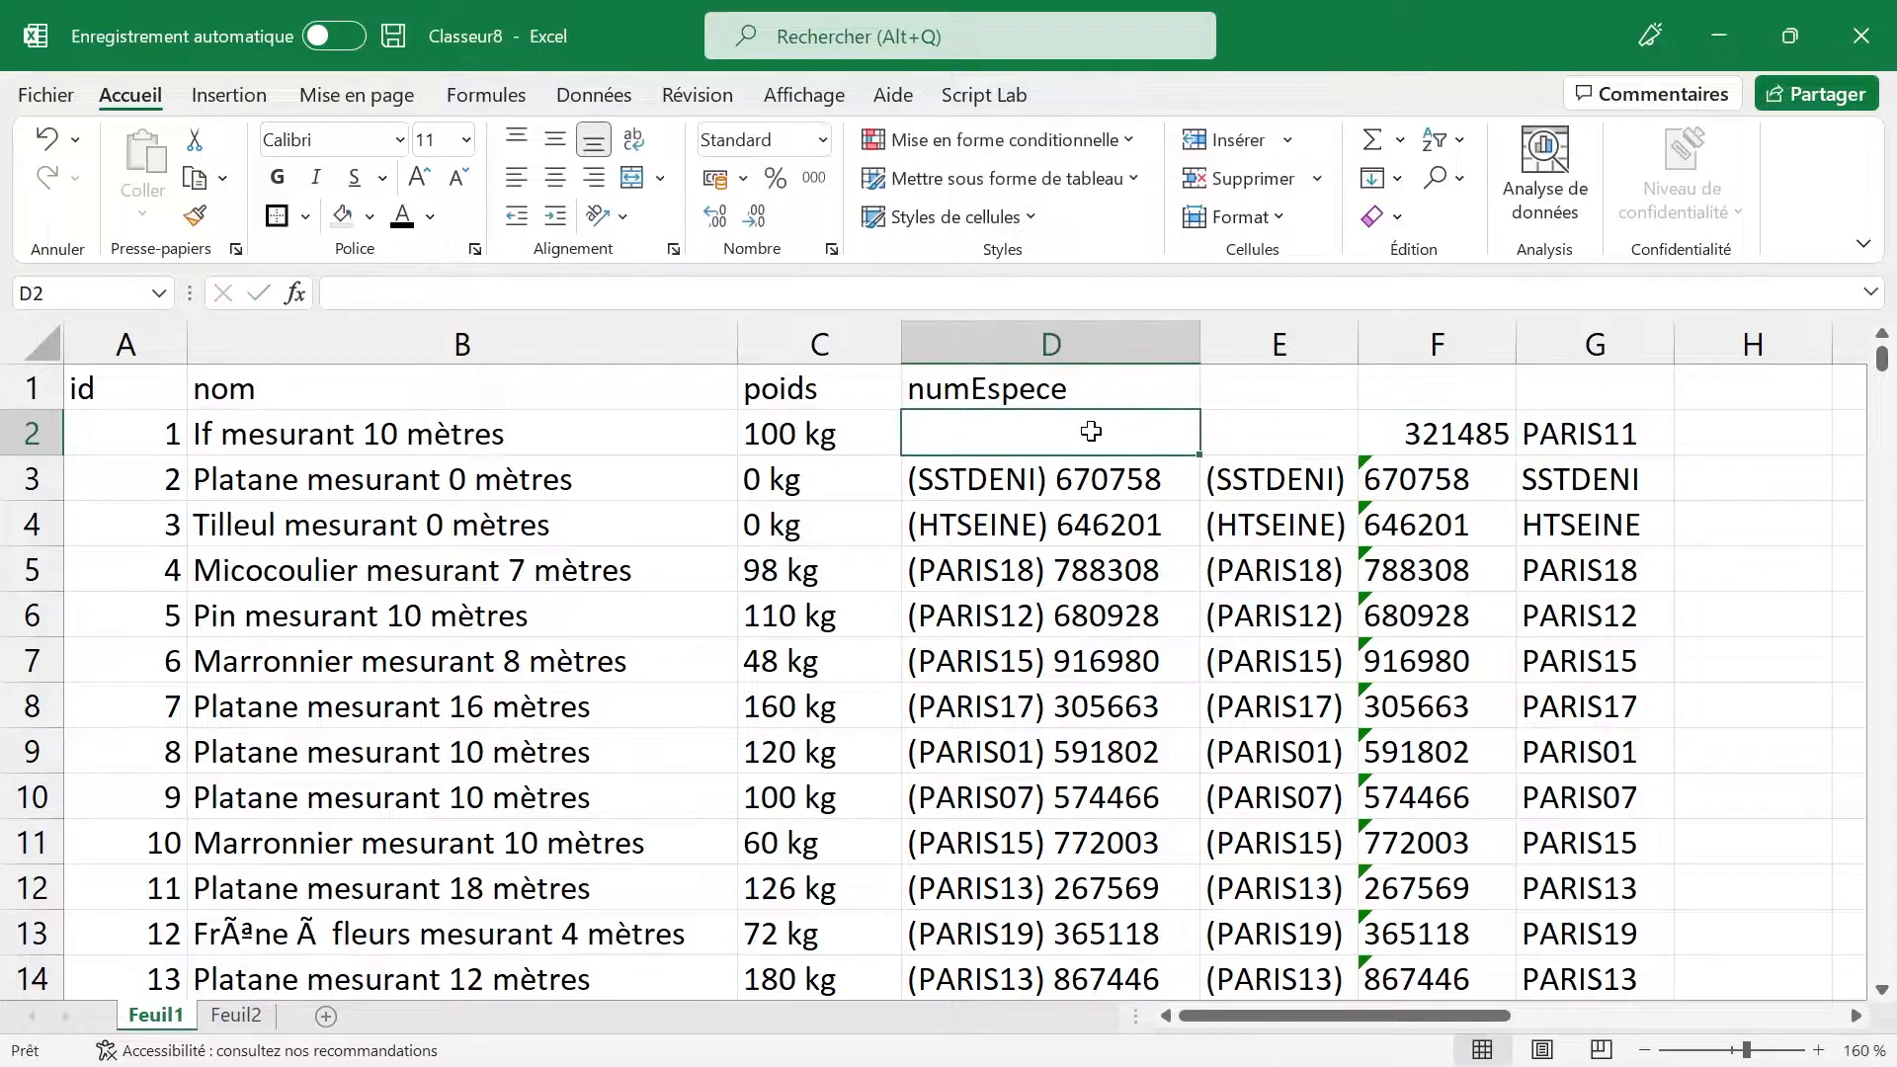
# Step: Undo the clearing of D2 and the re-entry of F2
pyautogui.click(1450, 451)
pyautogui.hotkey('ctrl', 'z')
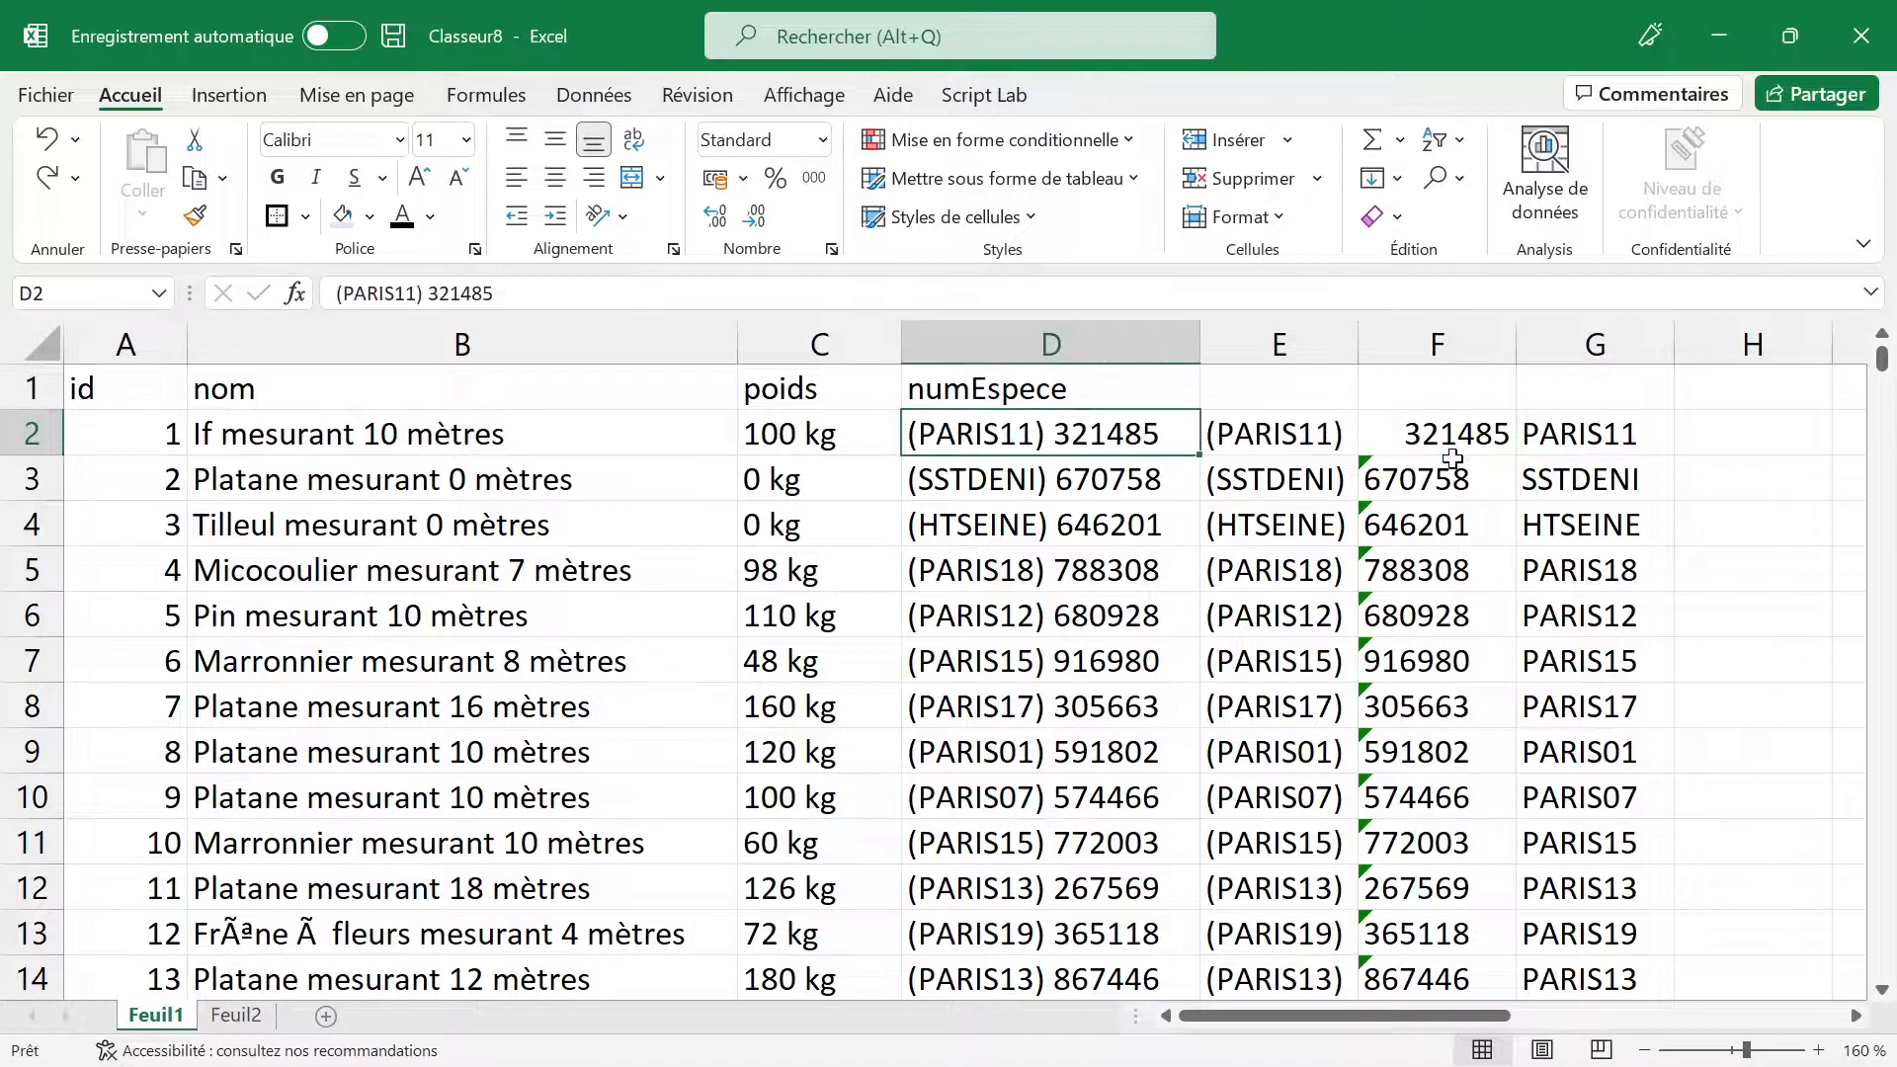
pyautogui.hotkey('ctrl', 'z')
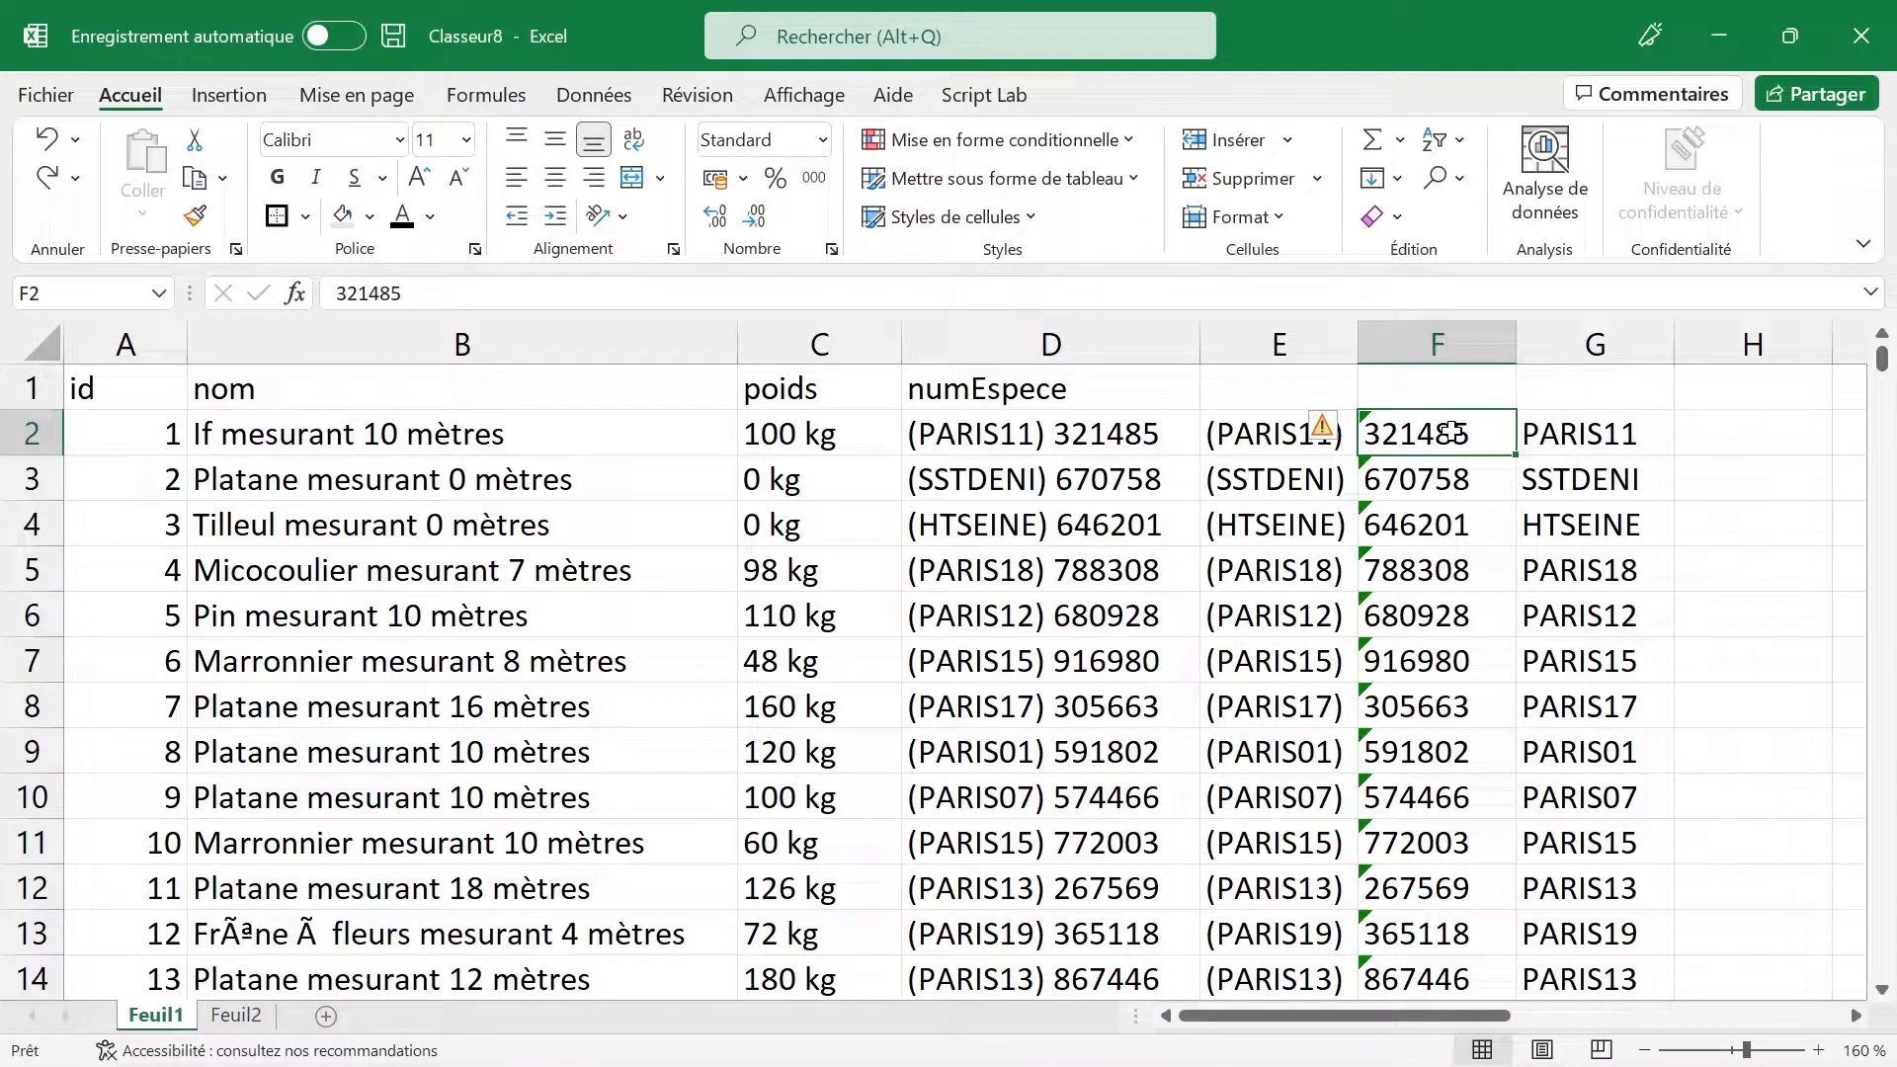
# Step: Compare the alignment of the numbers in columns F and A, and view the error-checking options for F2
pyautogui.moveTo(1451, 432); pyautogui.dragTo(1449, 780)
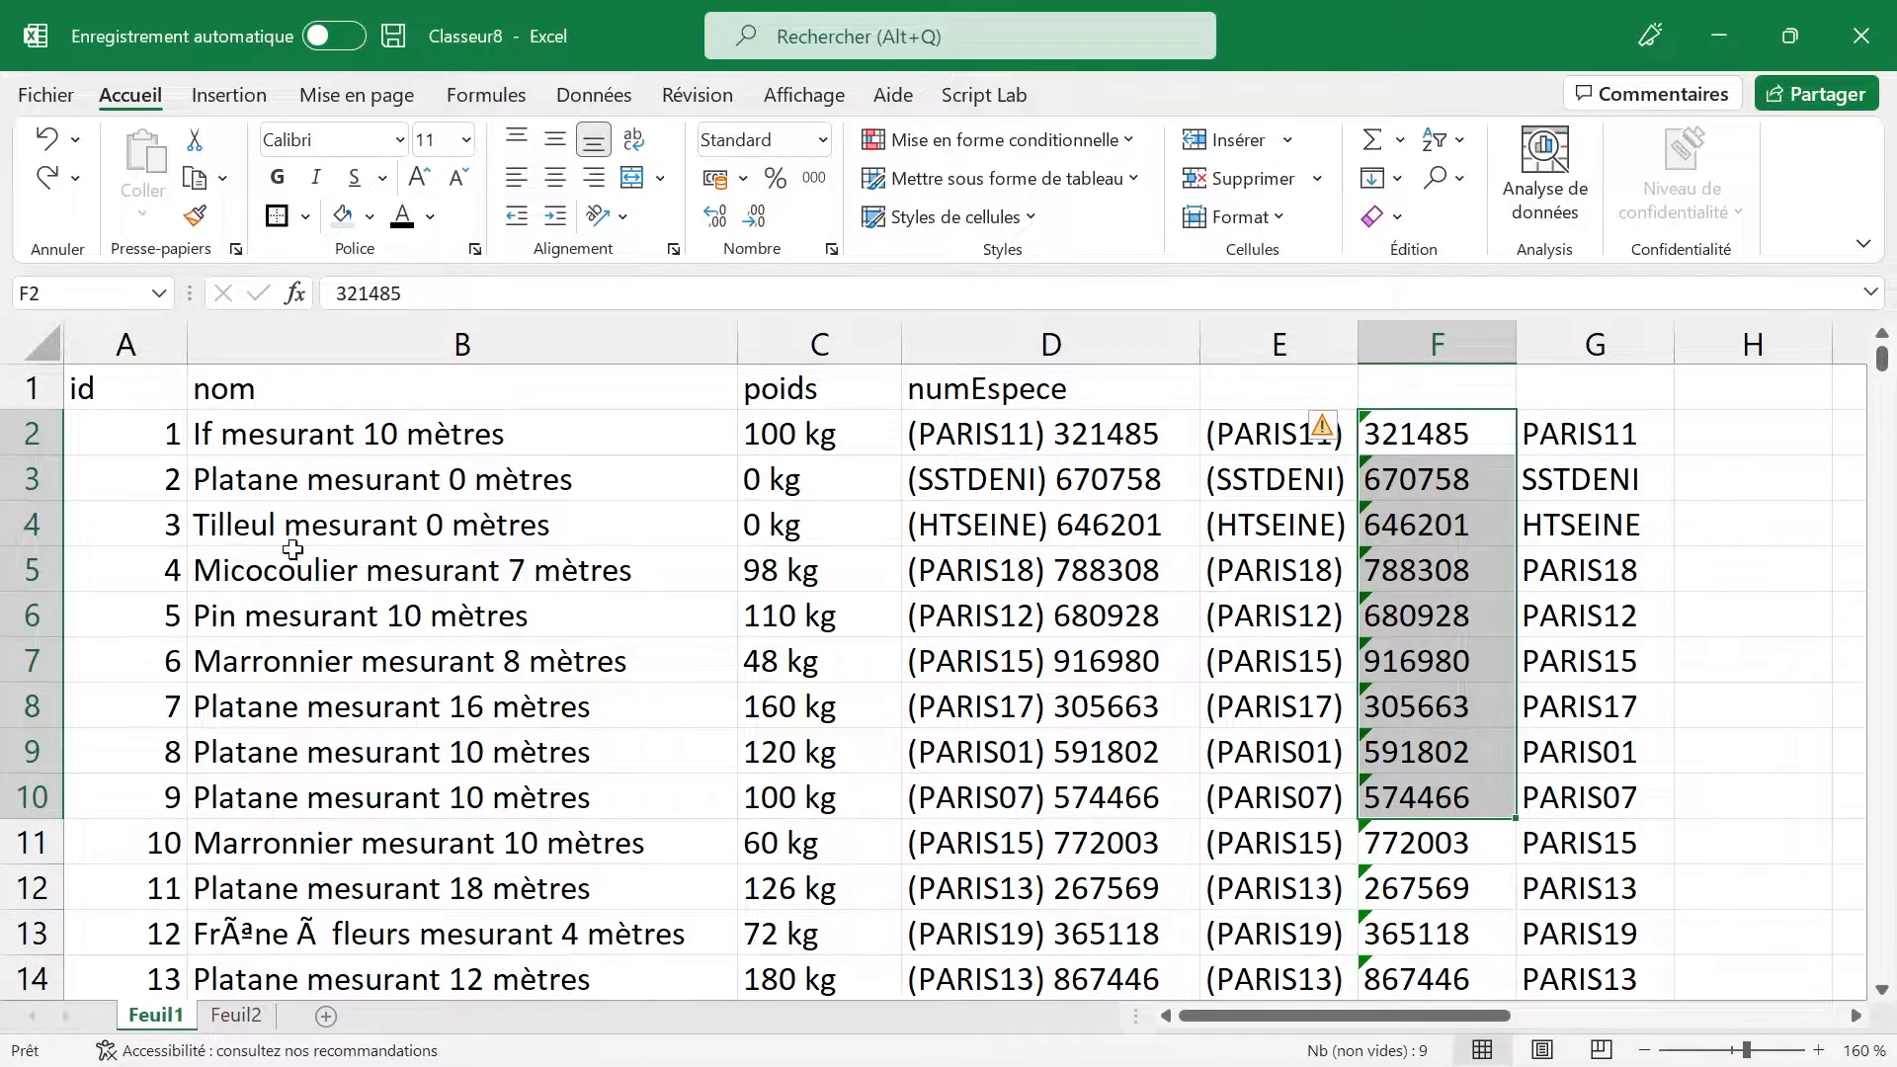
pyautogui.click(143, 439)
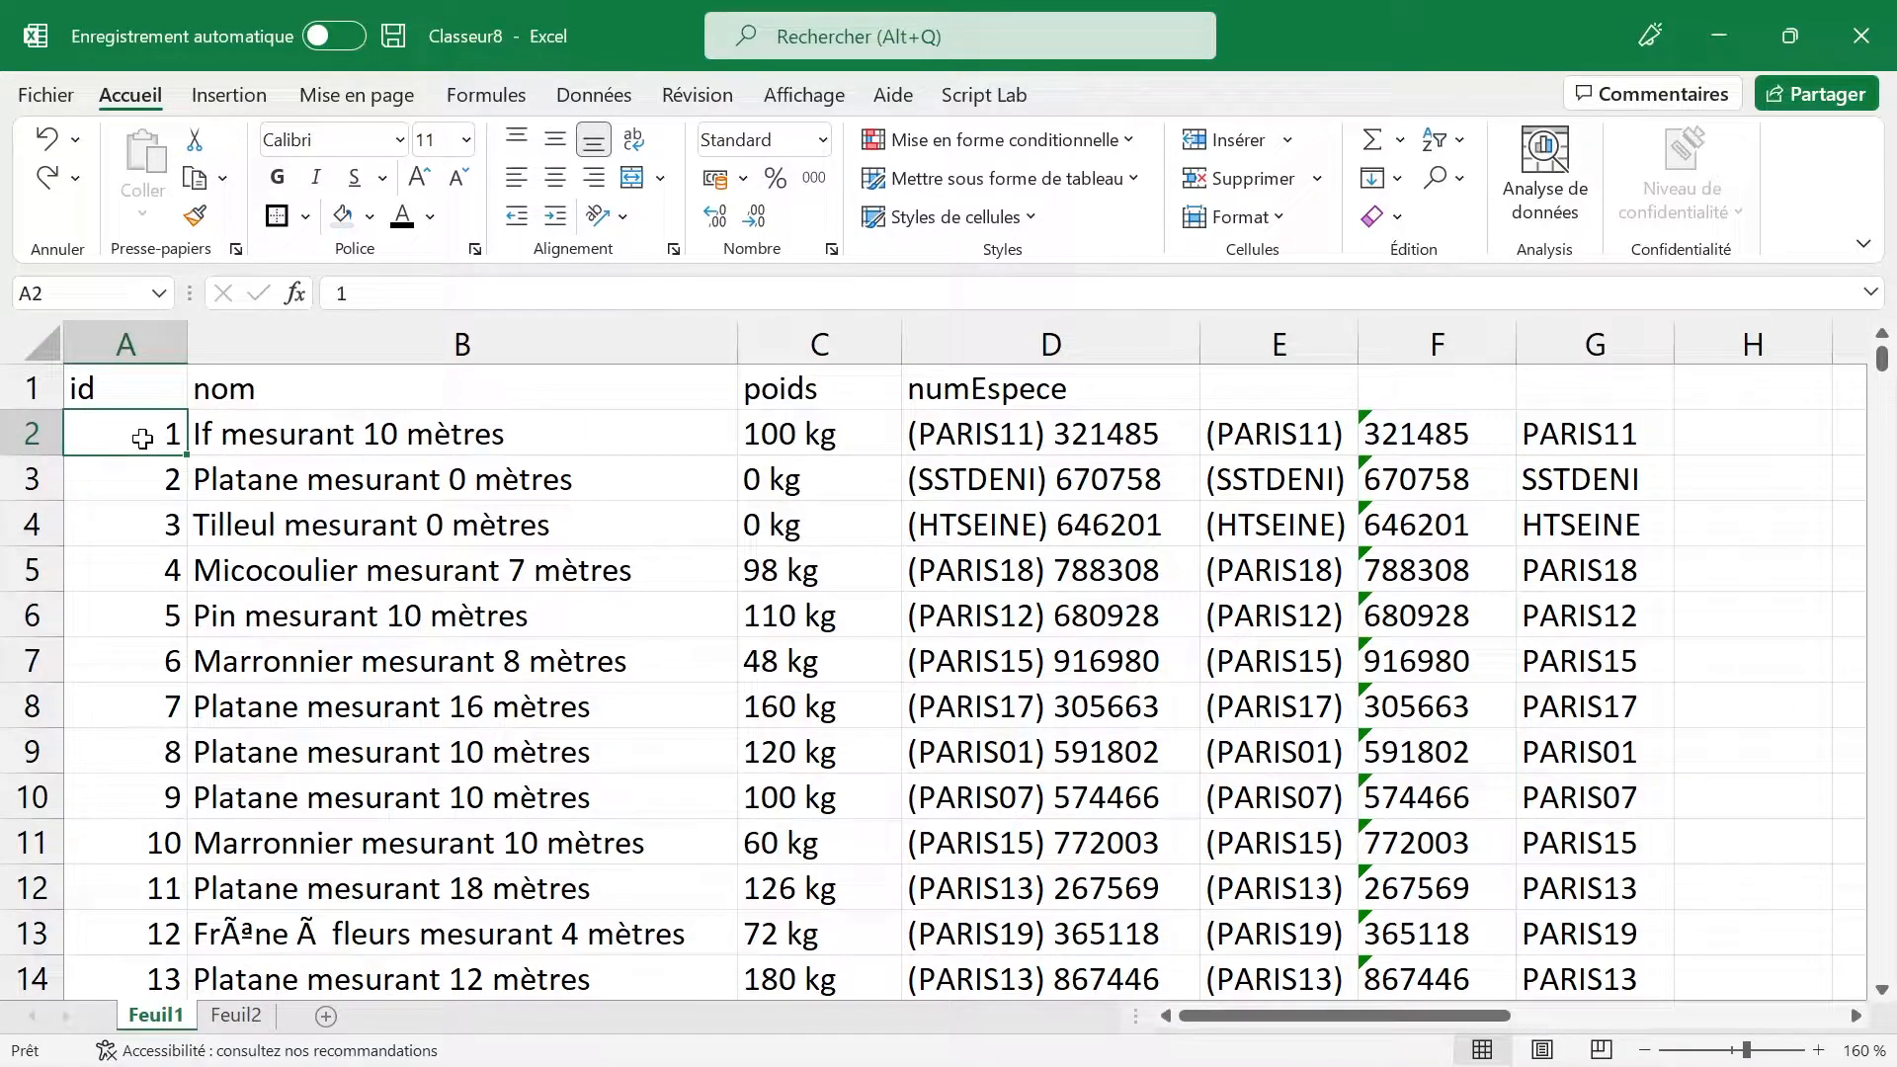
pyautogui.click(1413, 432)
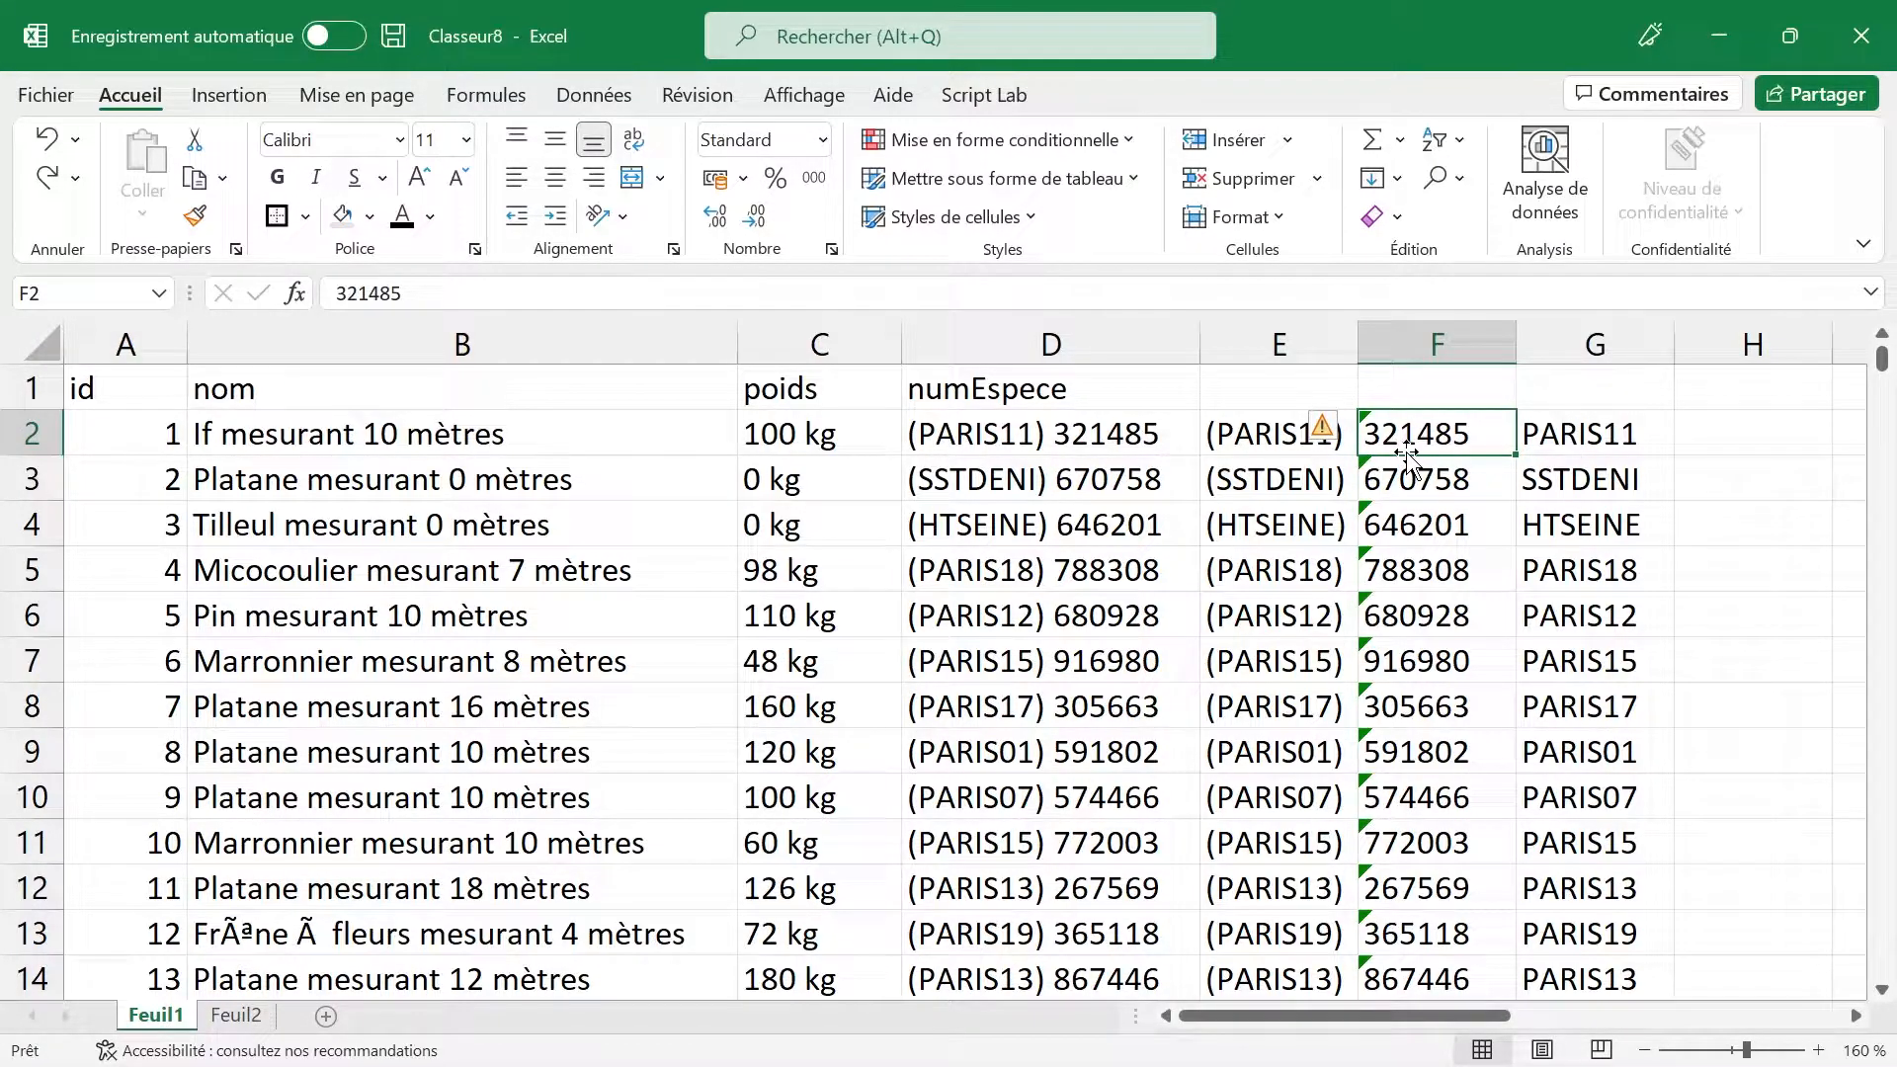
pyautogui.click(1329, 435)
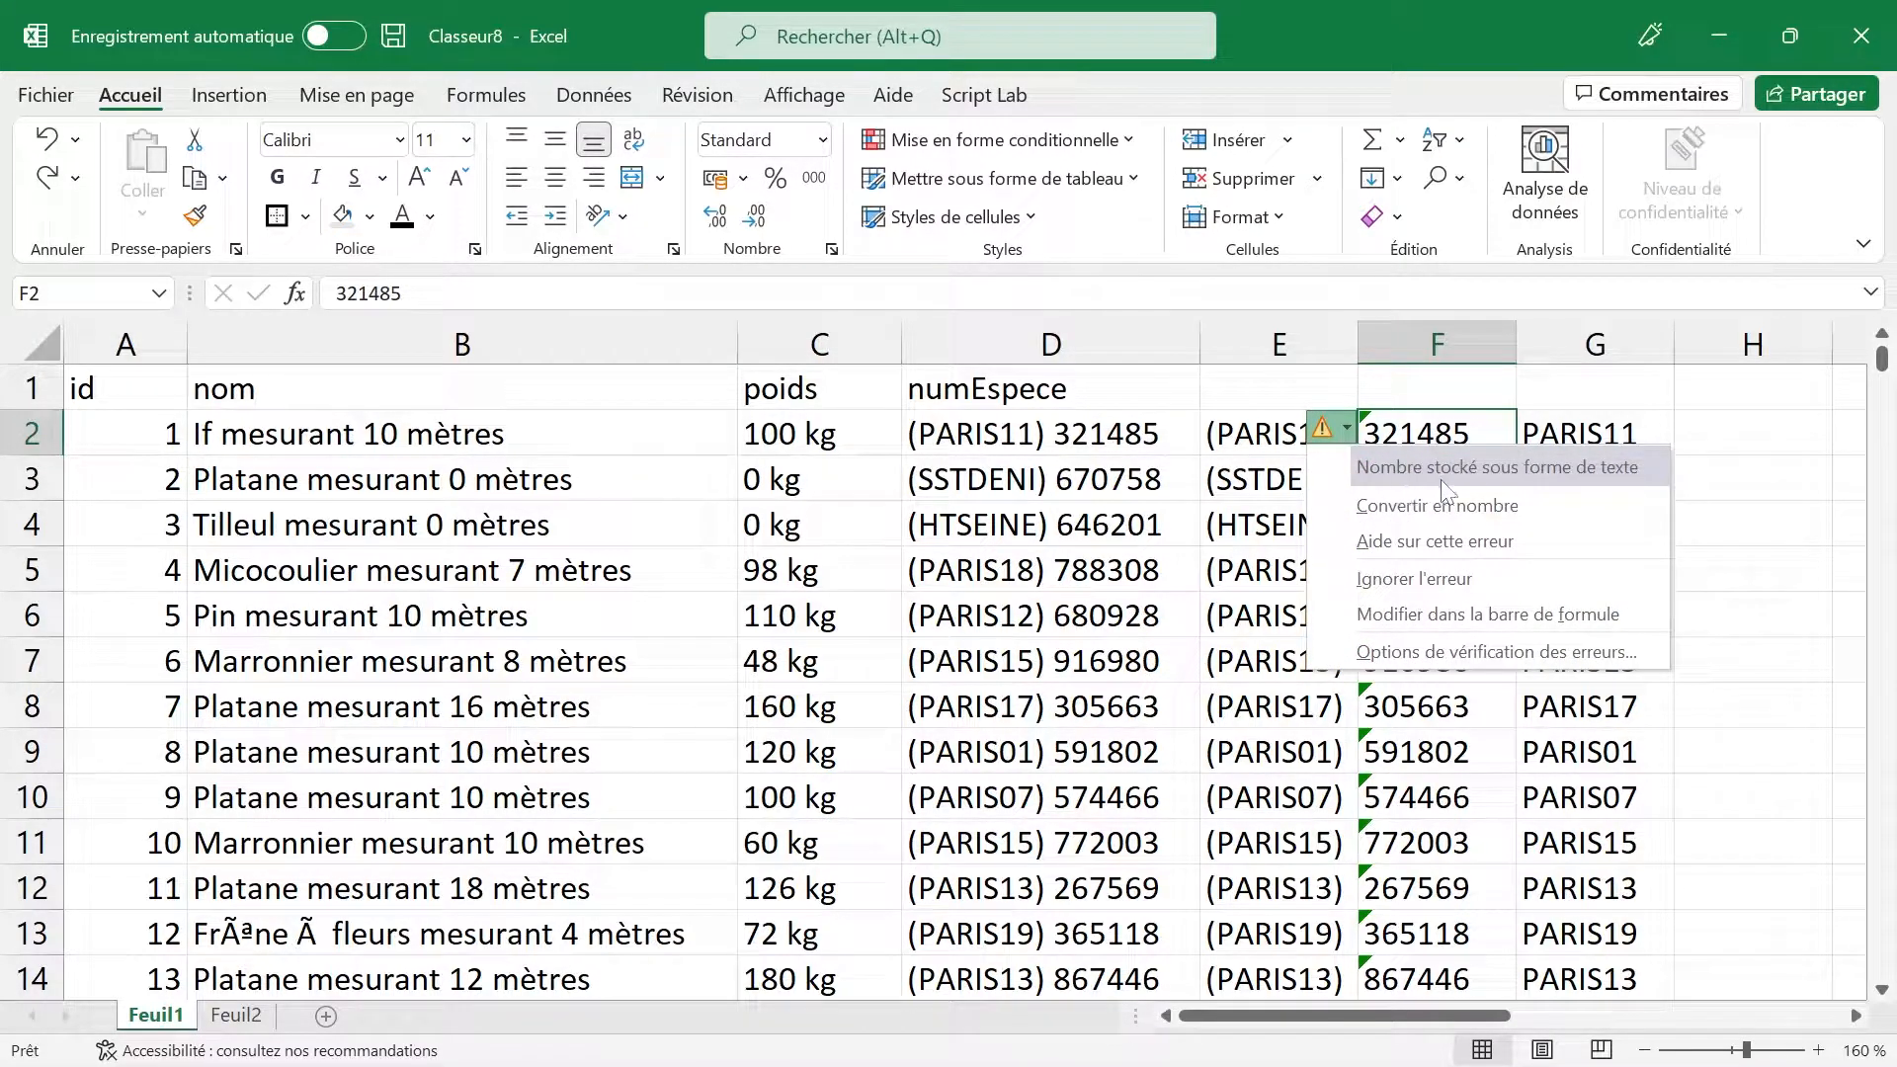
pyautogui.click(1479, 419)
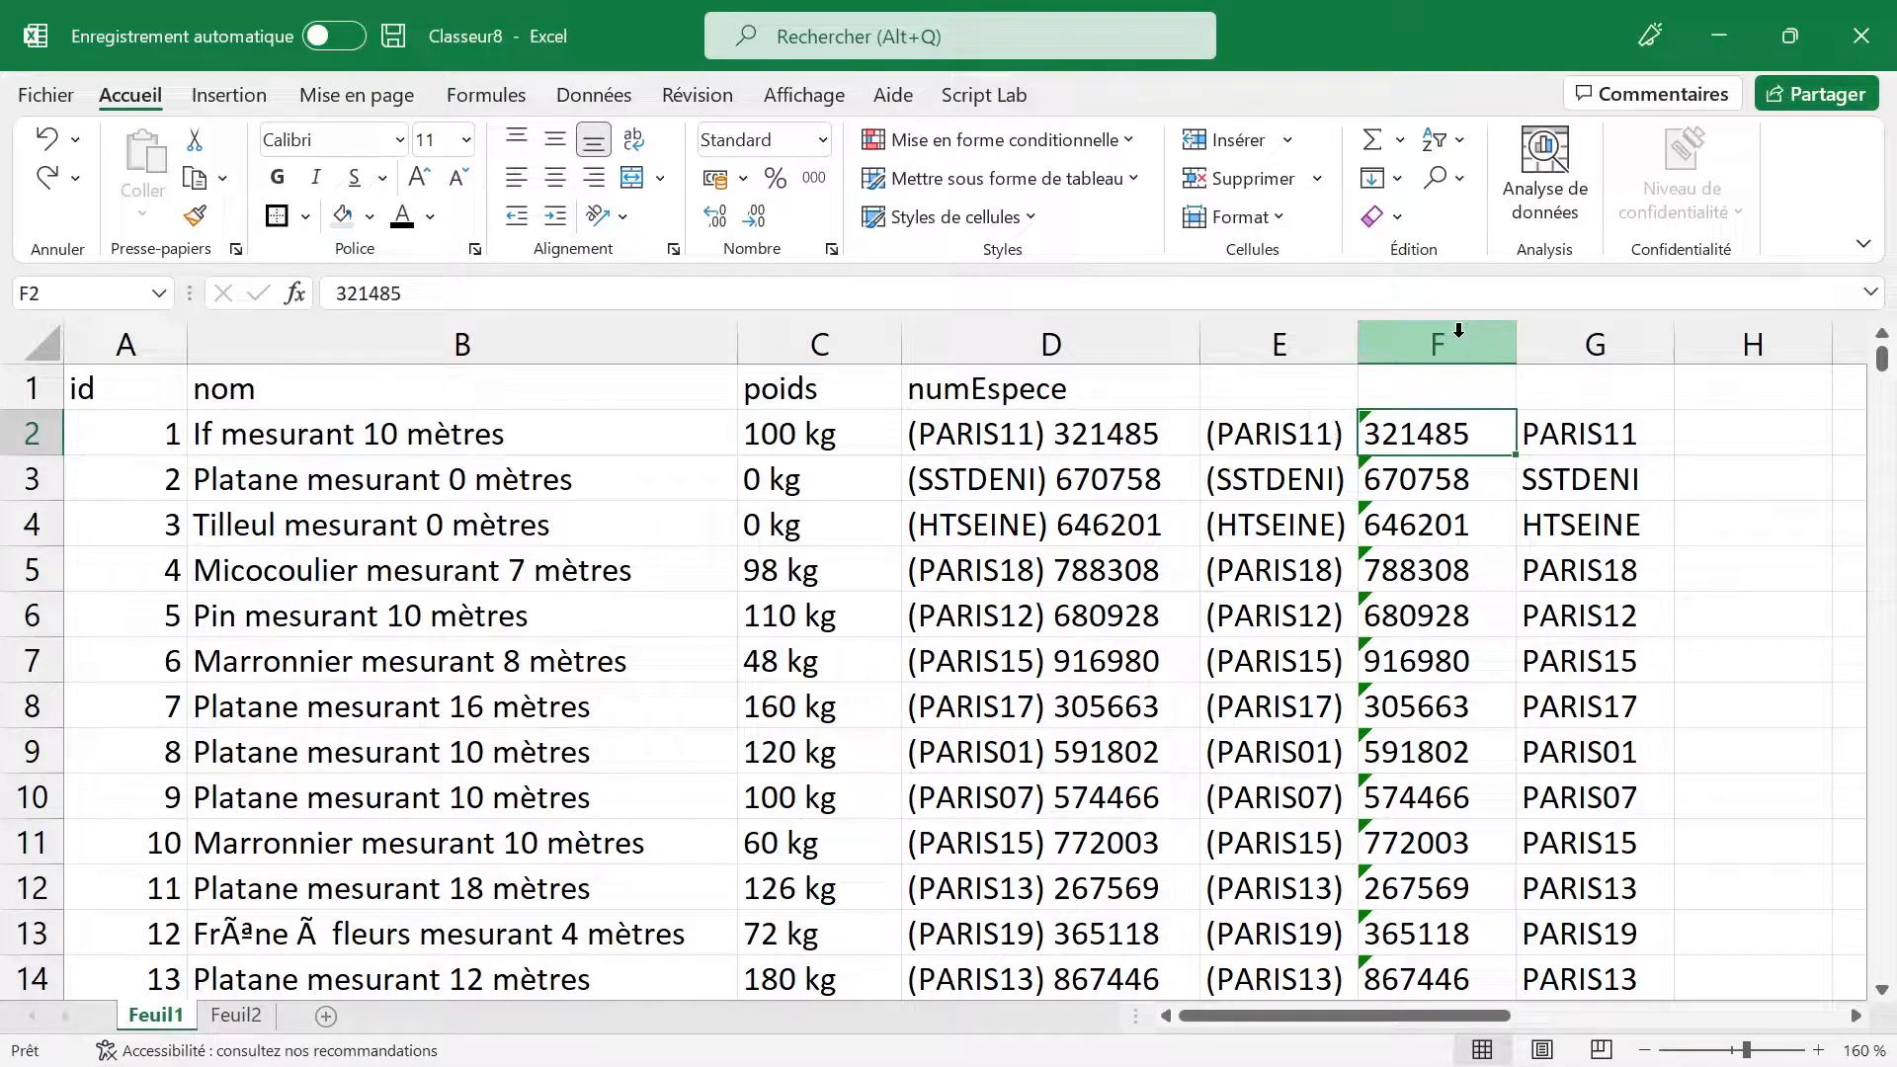
# Step: Convert the text numbers in column F to real numbers with the text conversion wizard, using the delimited type with tab separator
pyautogui.click(1458, 341)
pyautogui.click(581, 96)
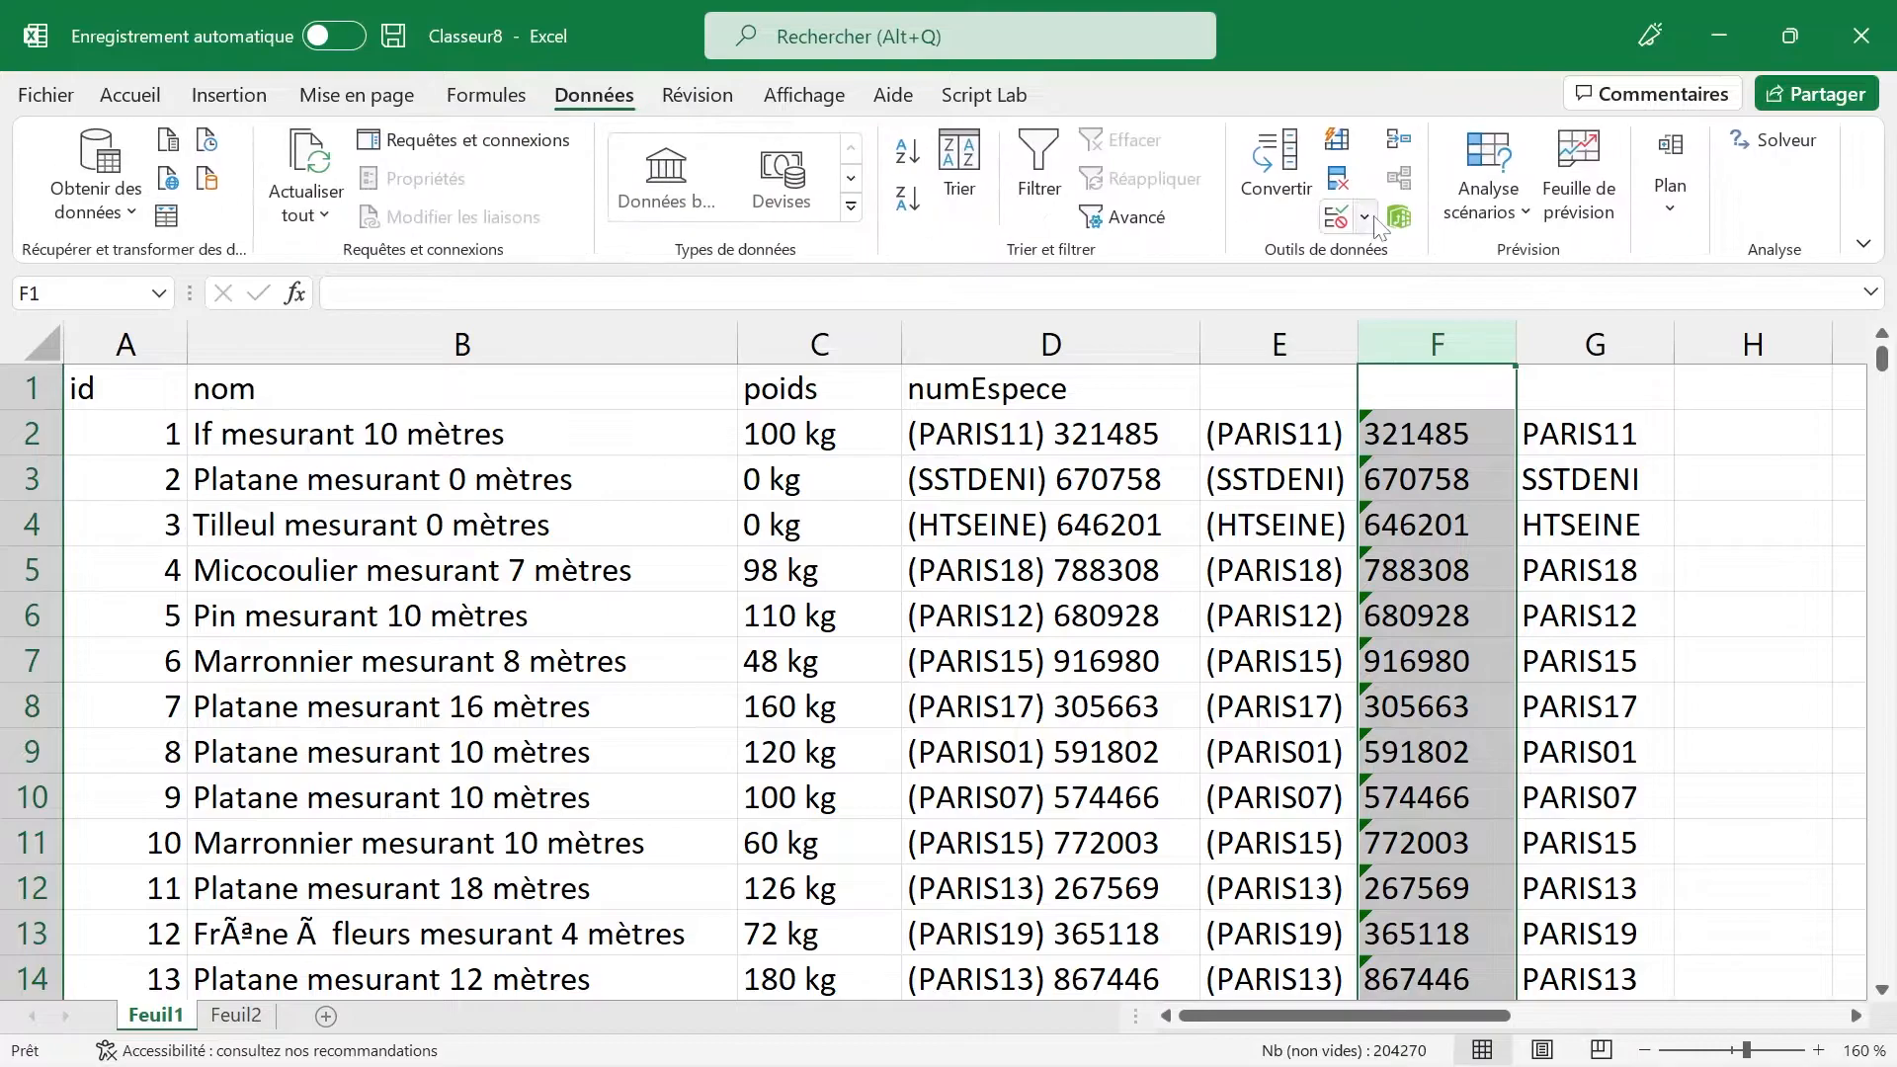
pyautogui.click(1280, 190)
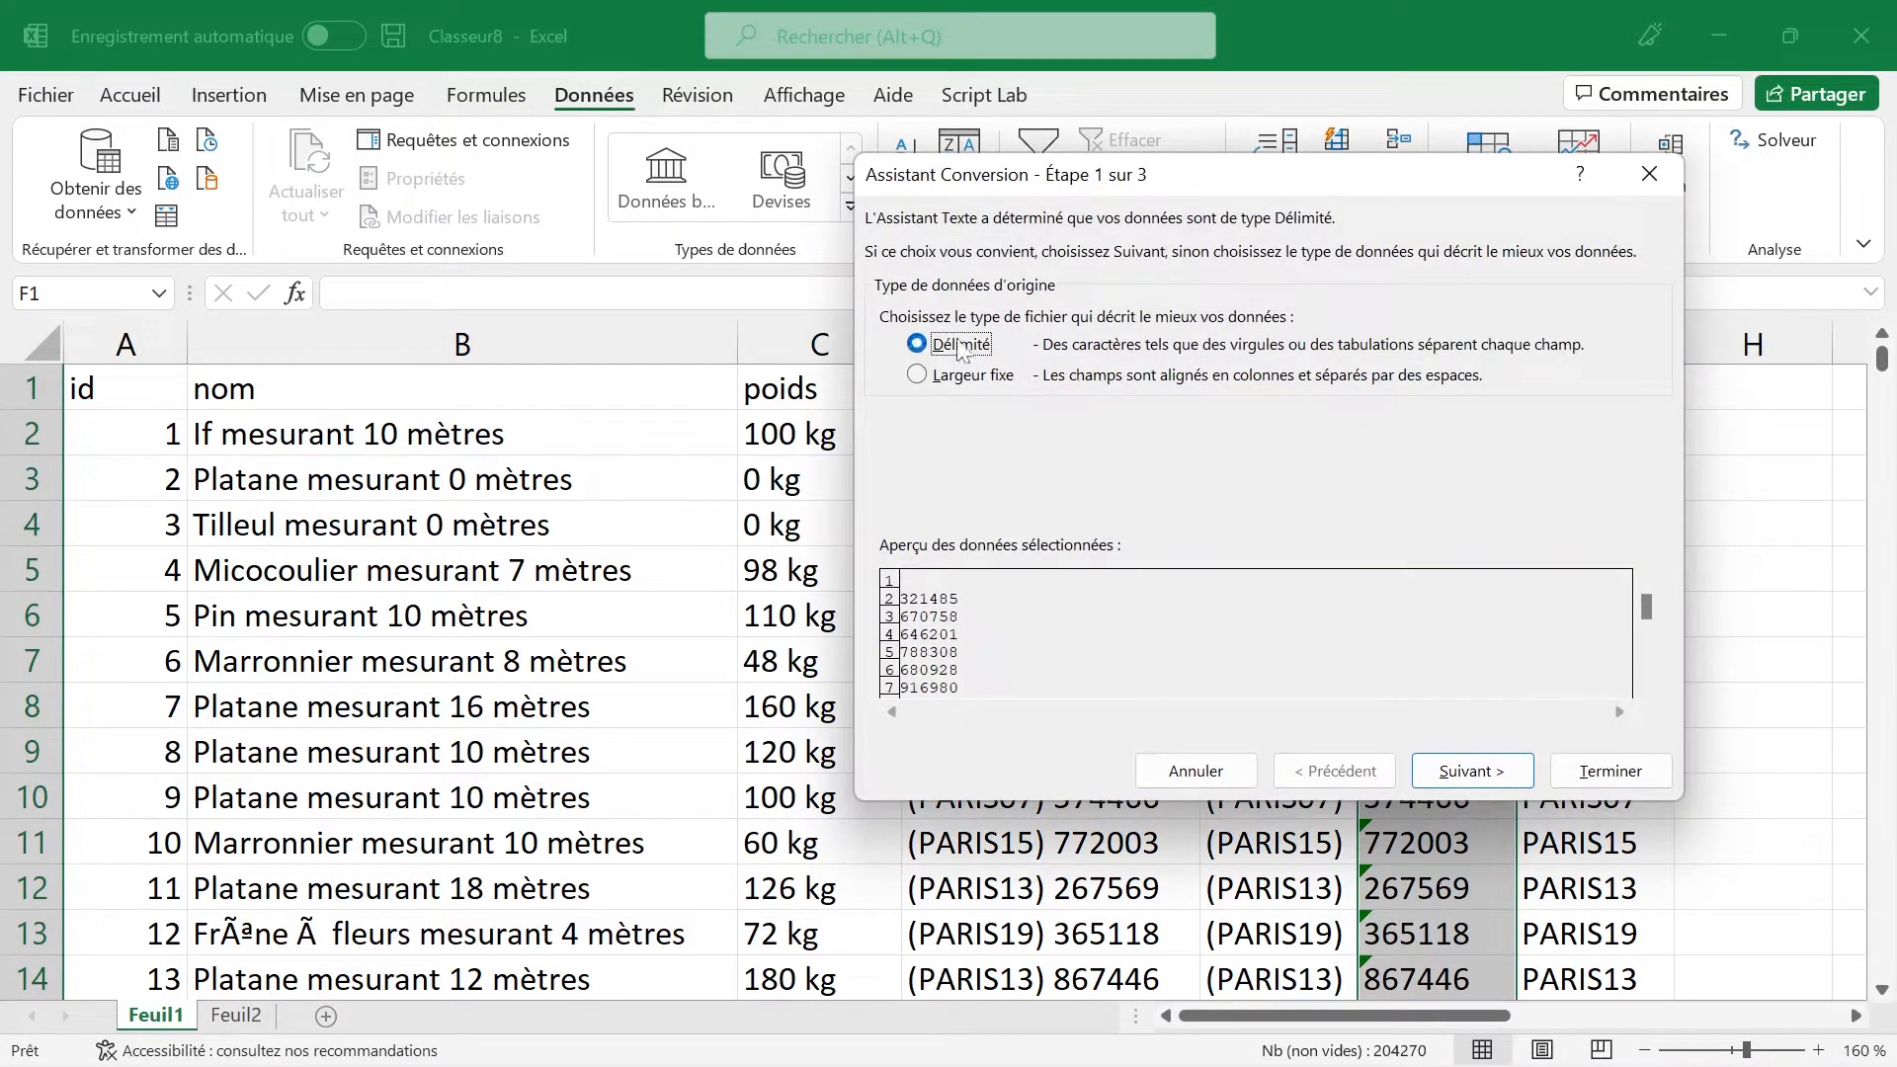
pyautogui.click(1475, 769)
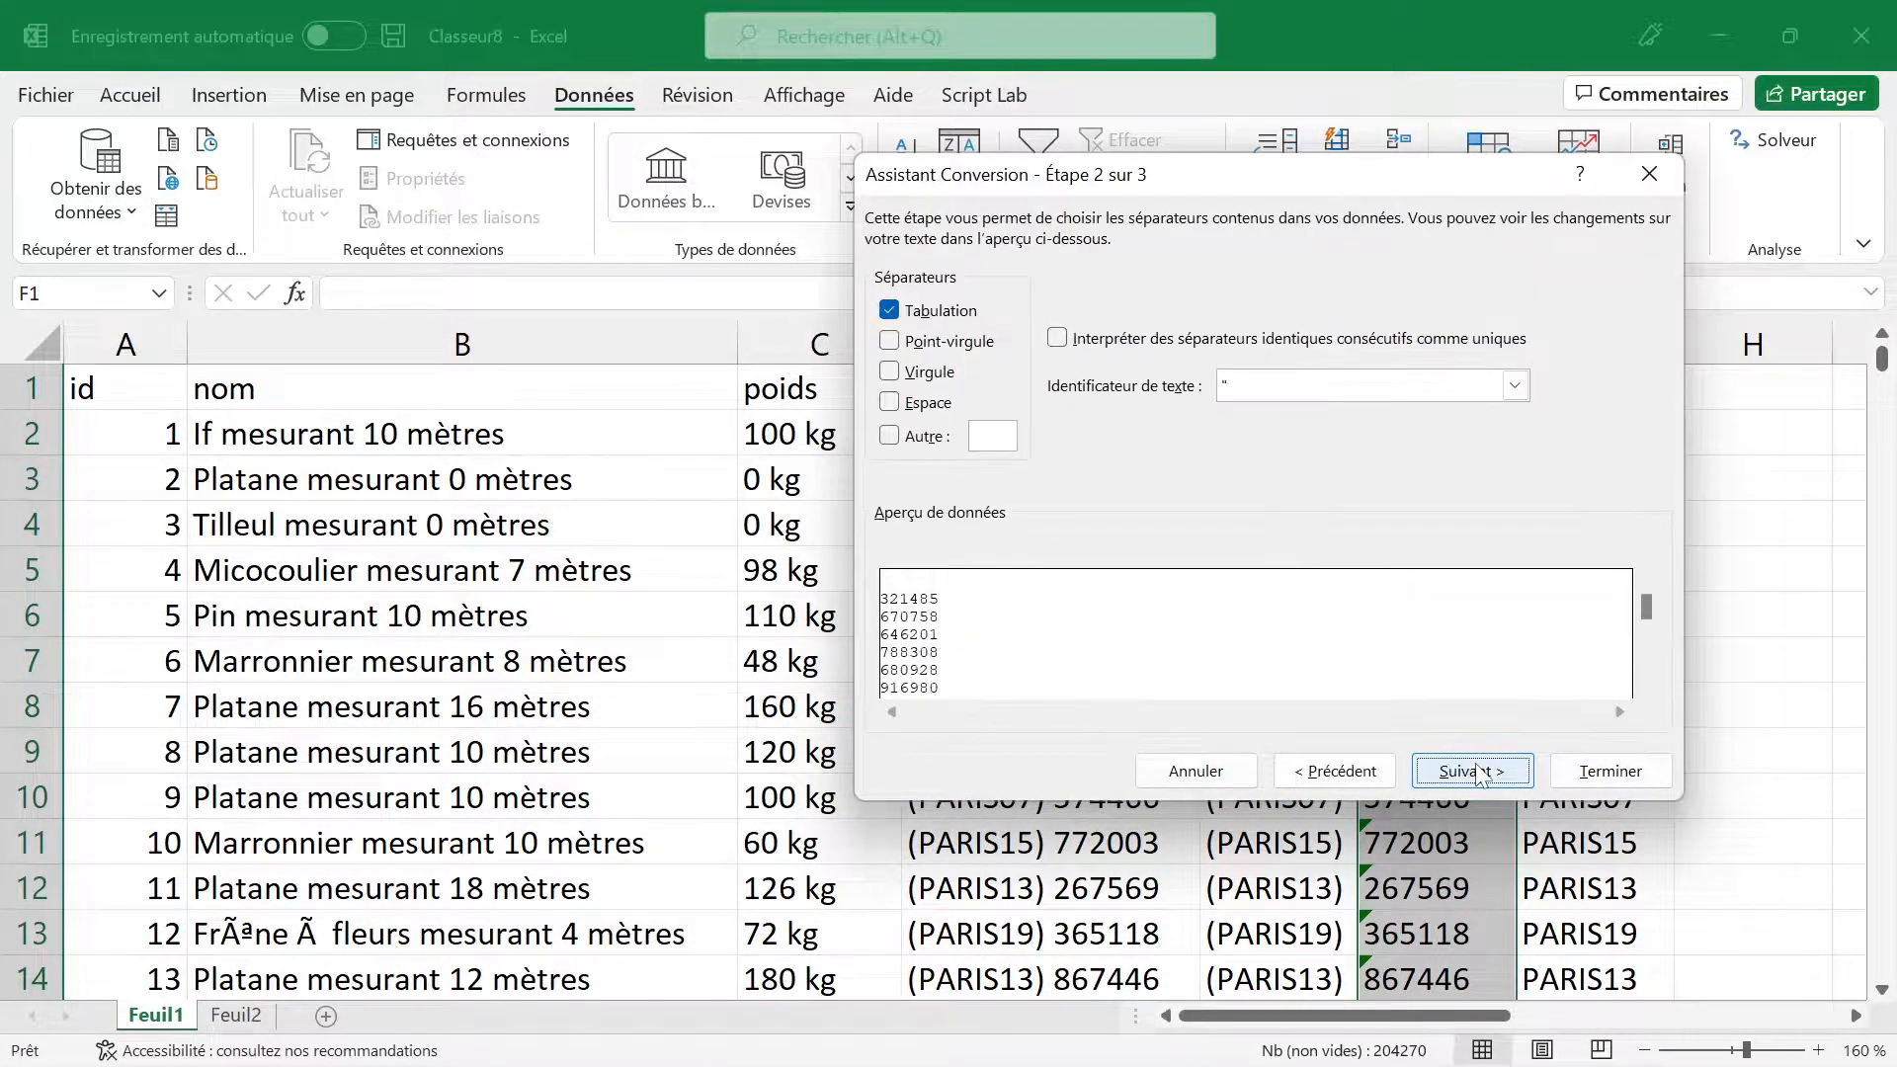
pyautogui.click(1611, 772)
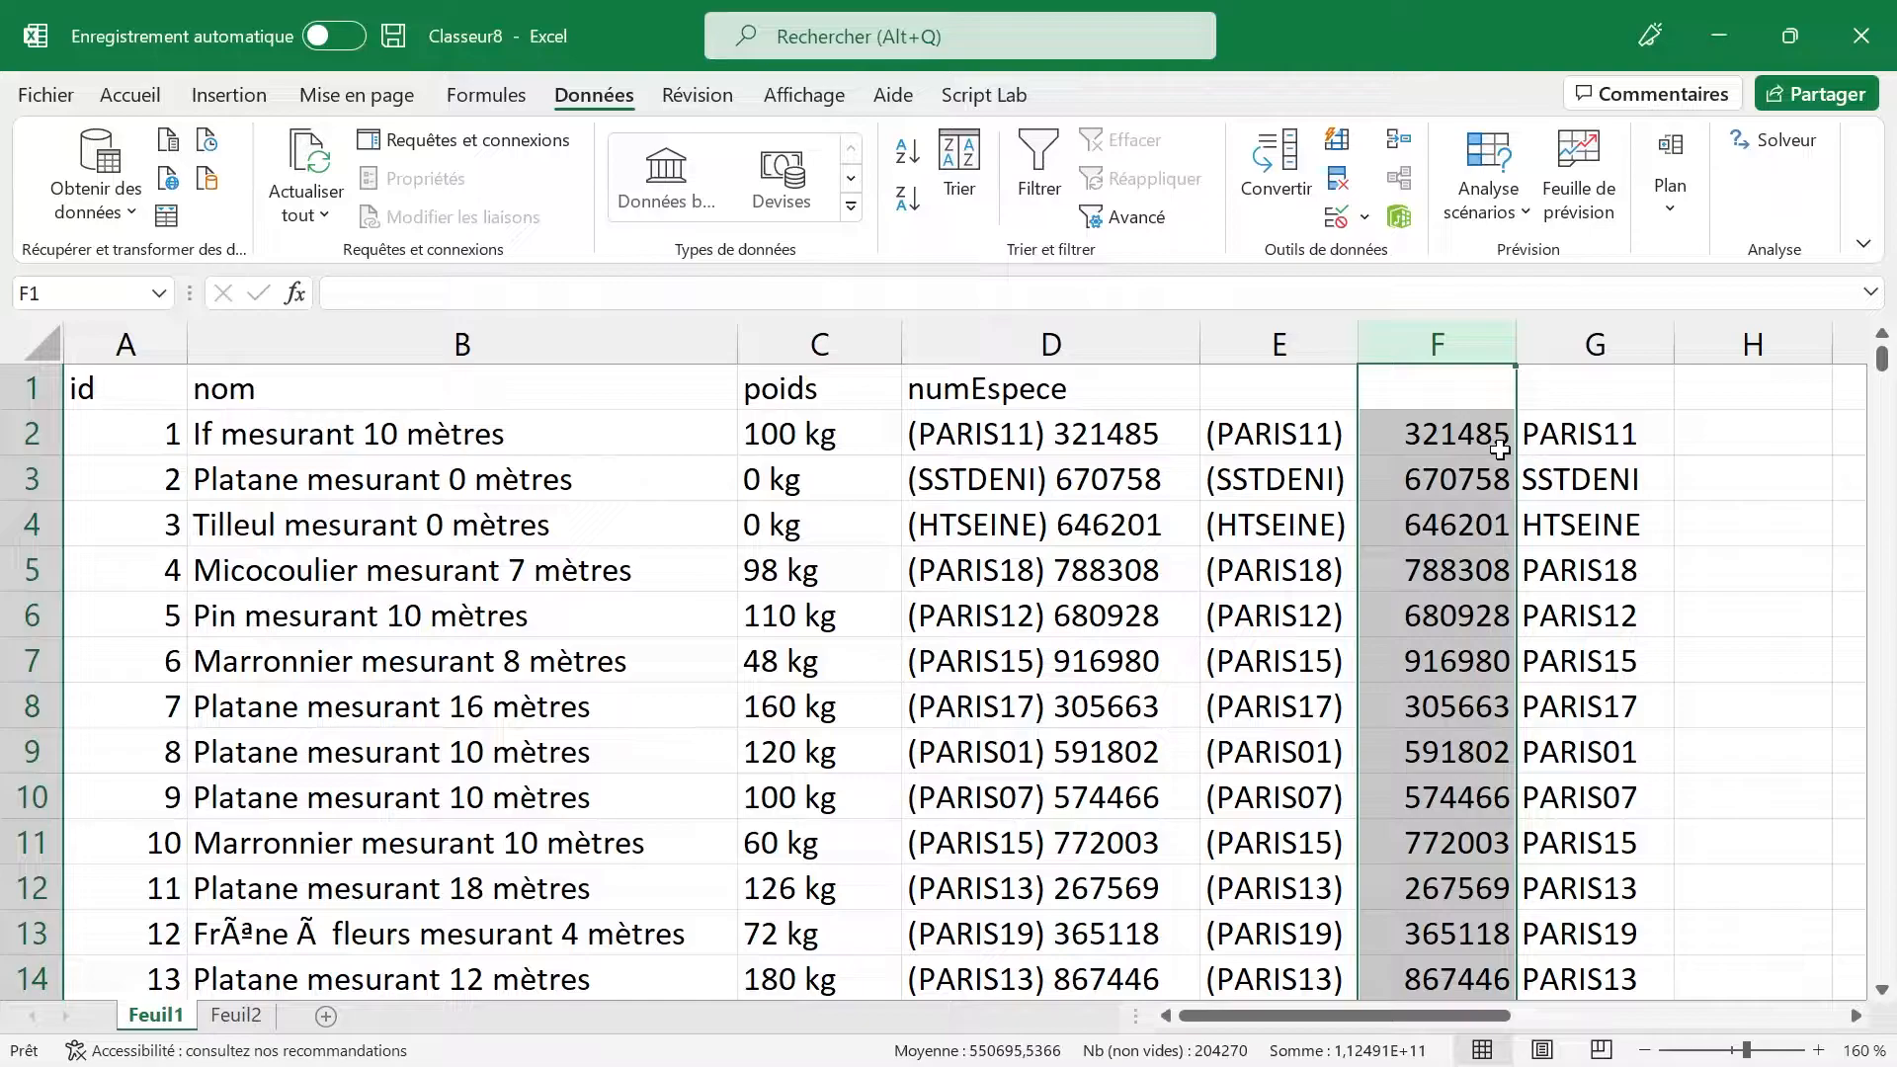
# Step: Copy the numEspece header from D1 into F1
pyautogui.click(1087, 381)
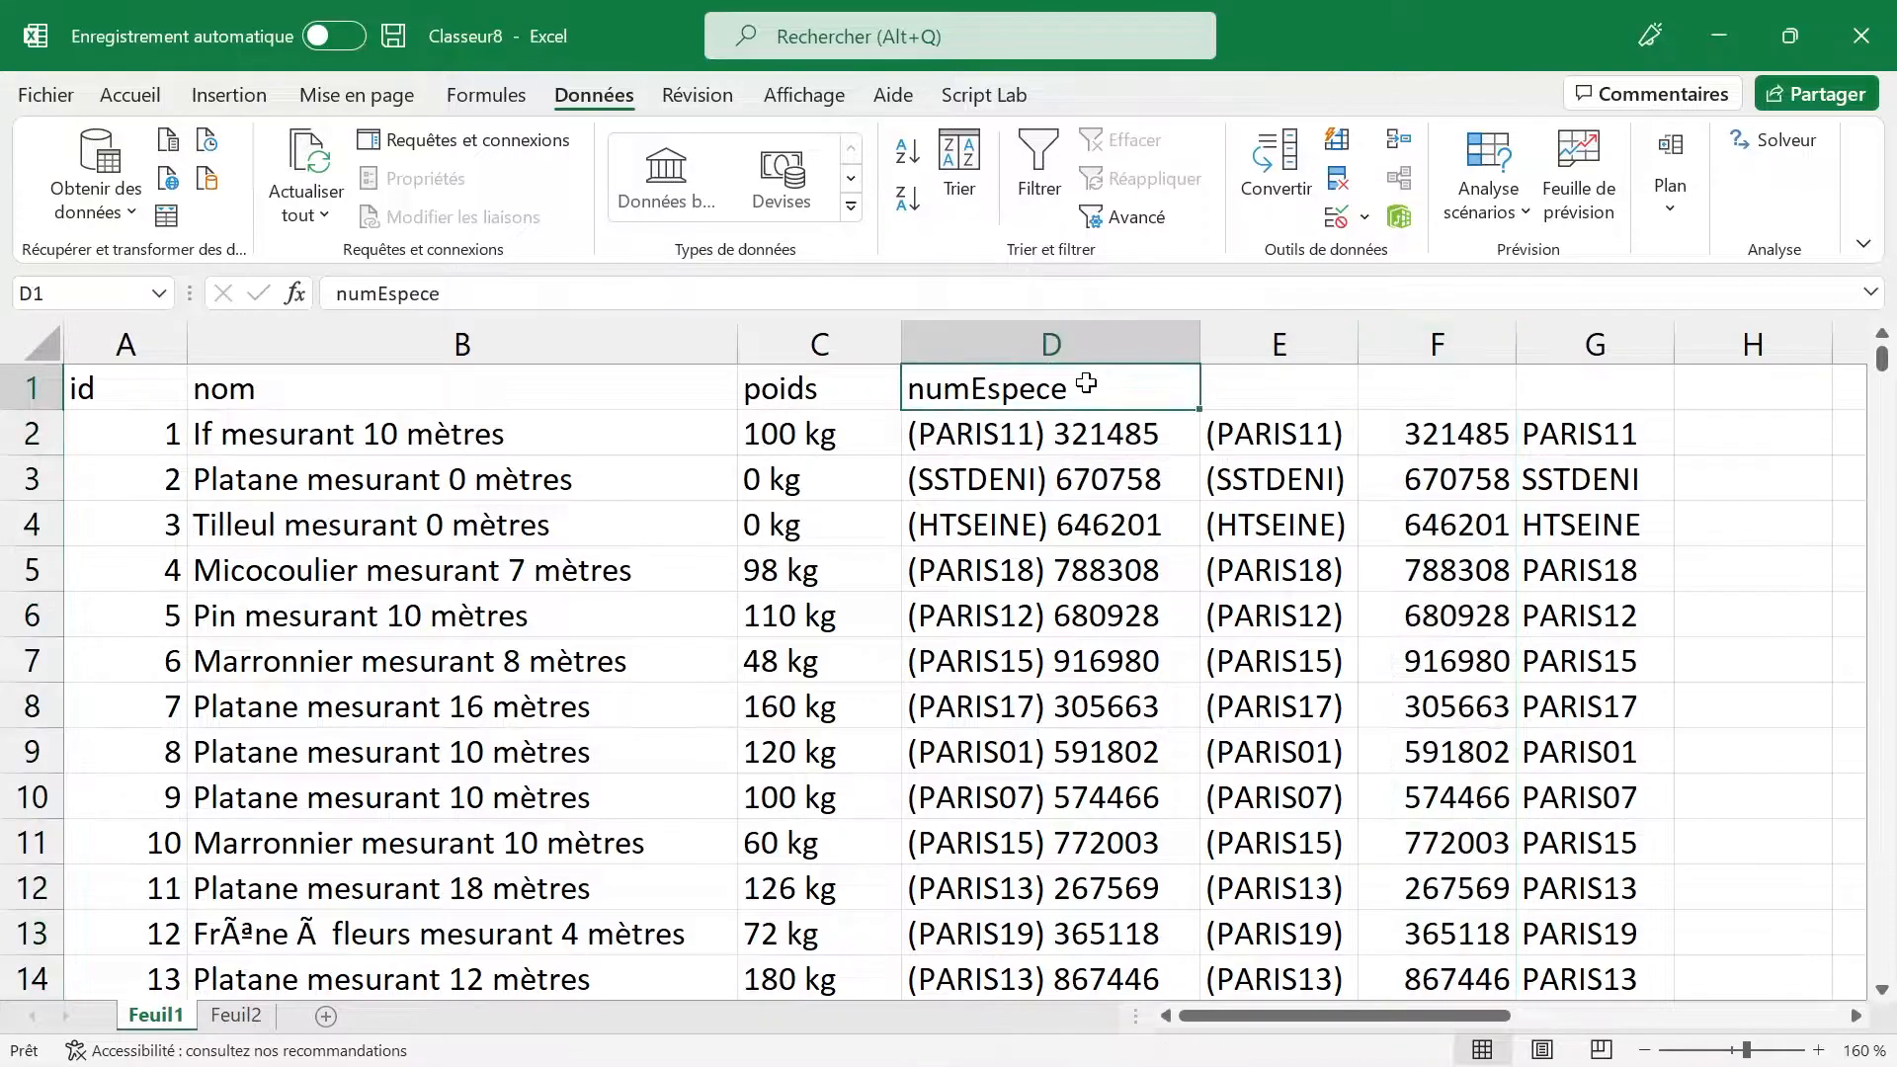
pyautogui.hotkey('ctrl', 'c')
pyautogui.click(1423, 385)
pyautogui.hotkey('ctrl', 'v')
# Step: Delete the original columns D and E, then delete the leftover columns E to H before dernierArrosage
pyautogui.moveTo(1284, 336); pyautogui.dragTo(1137, 325)
pyautogui.rightClick(1136, 324)
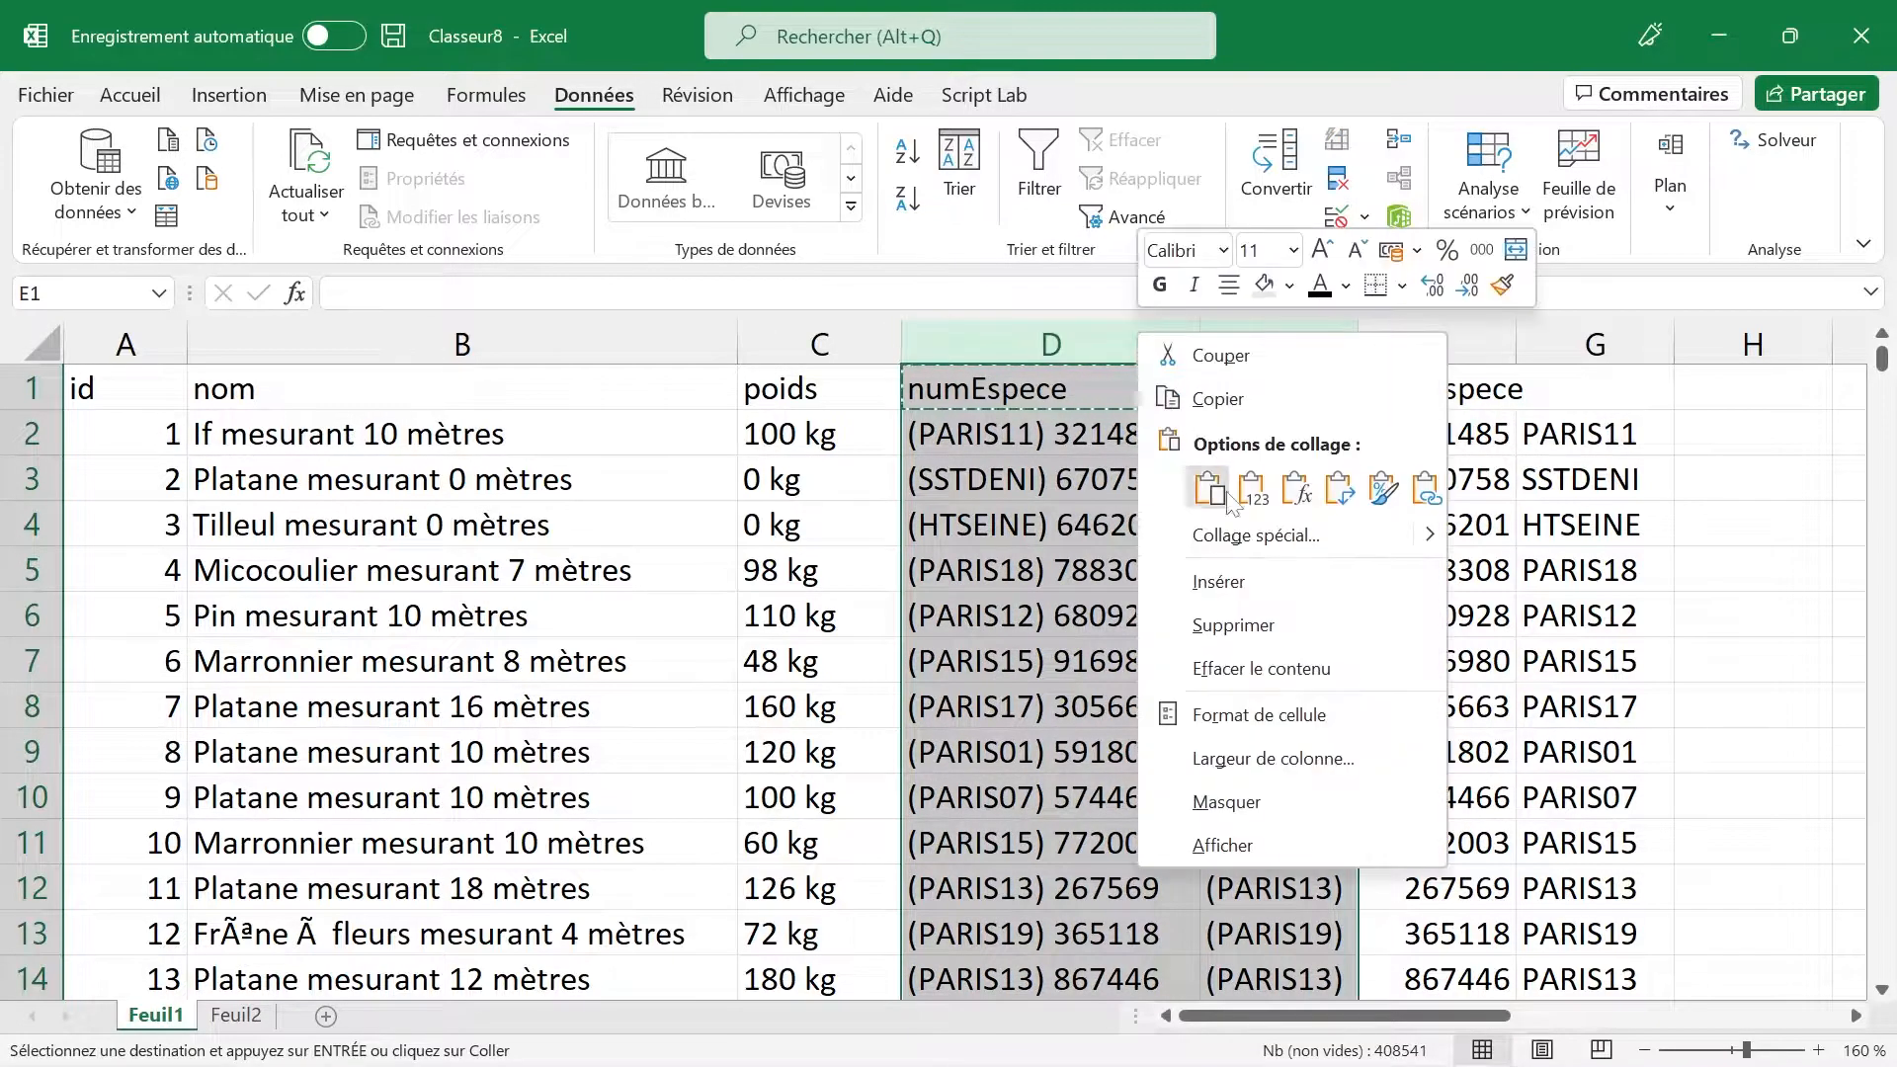
pyautogui.click(1161, 623)
pyautogui.moveTo(1137, 344); pyautogui.dragTo(1588, 341)
pyautogui.rightClick(1587, 341)
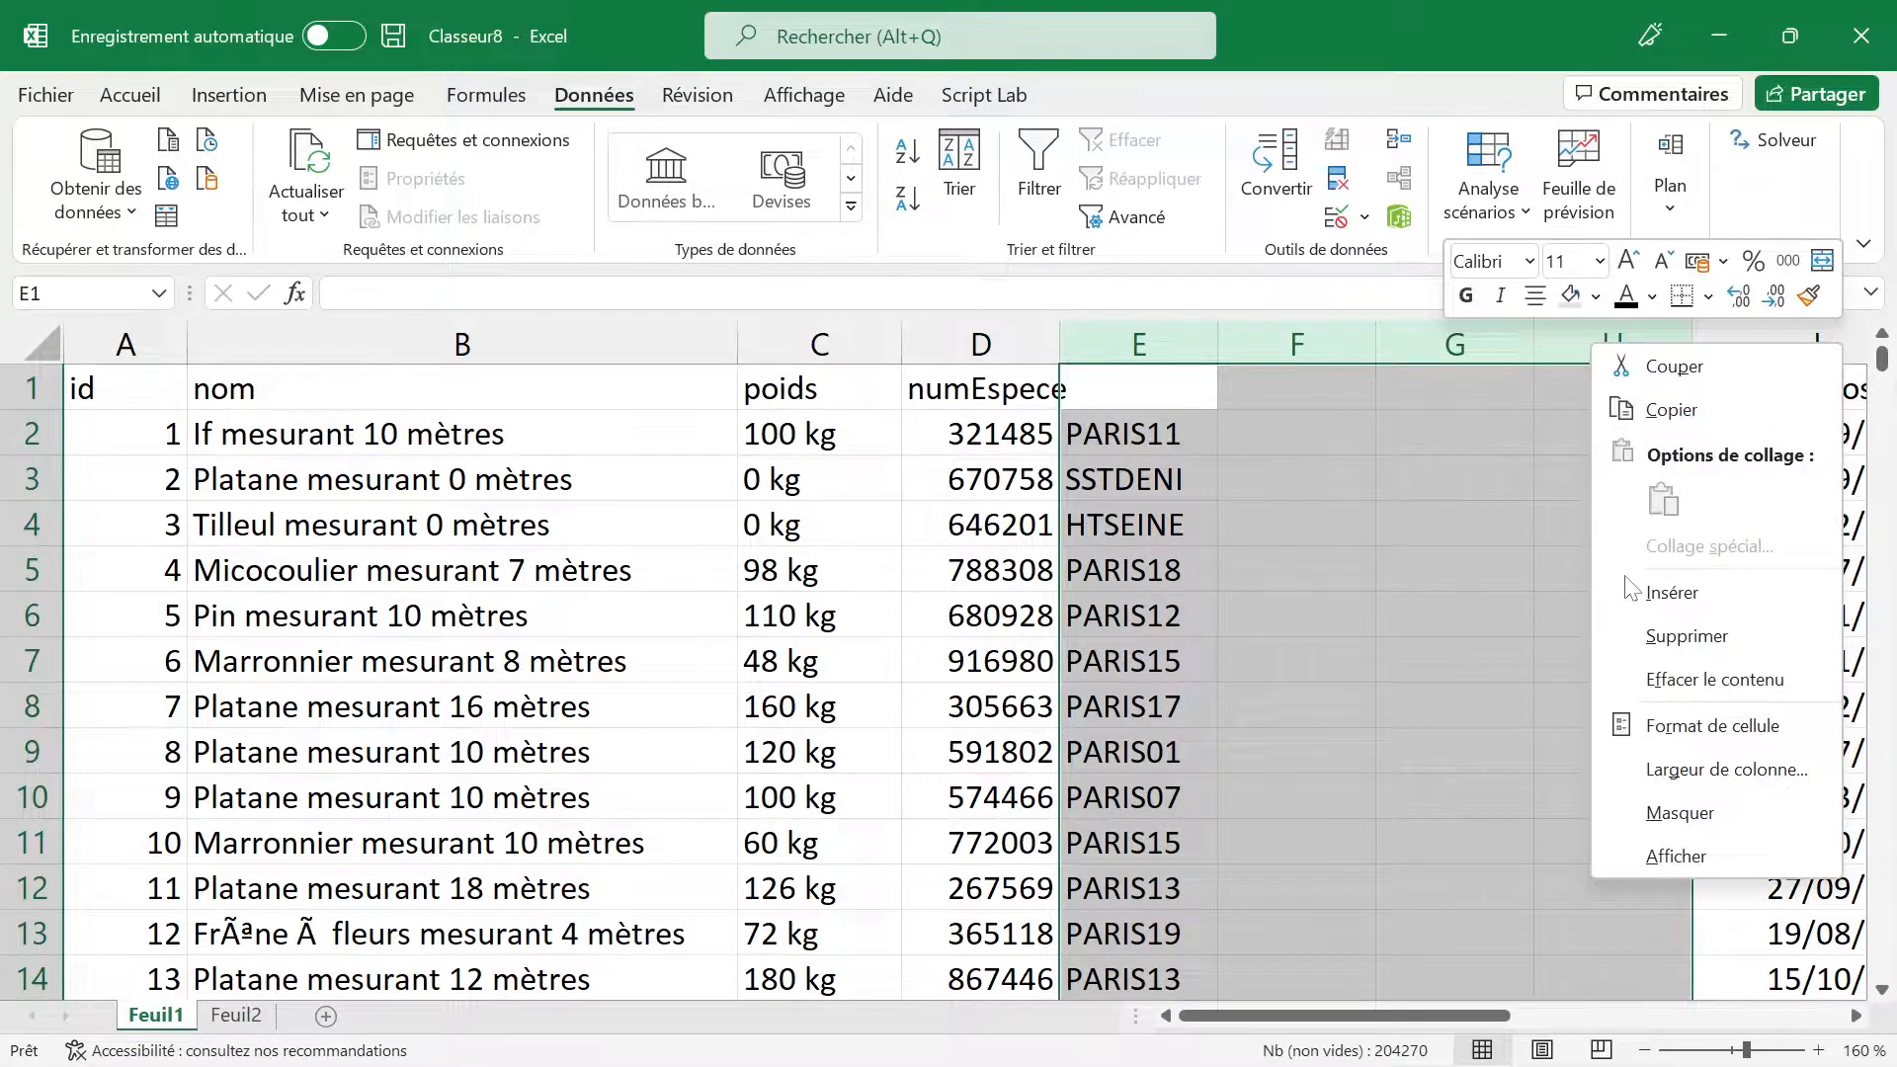
pyautogui.click(1660, 636)
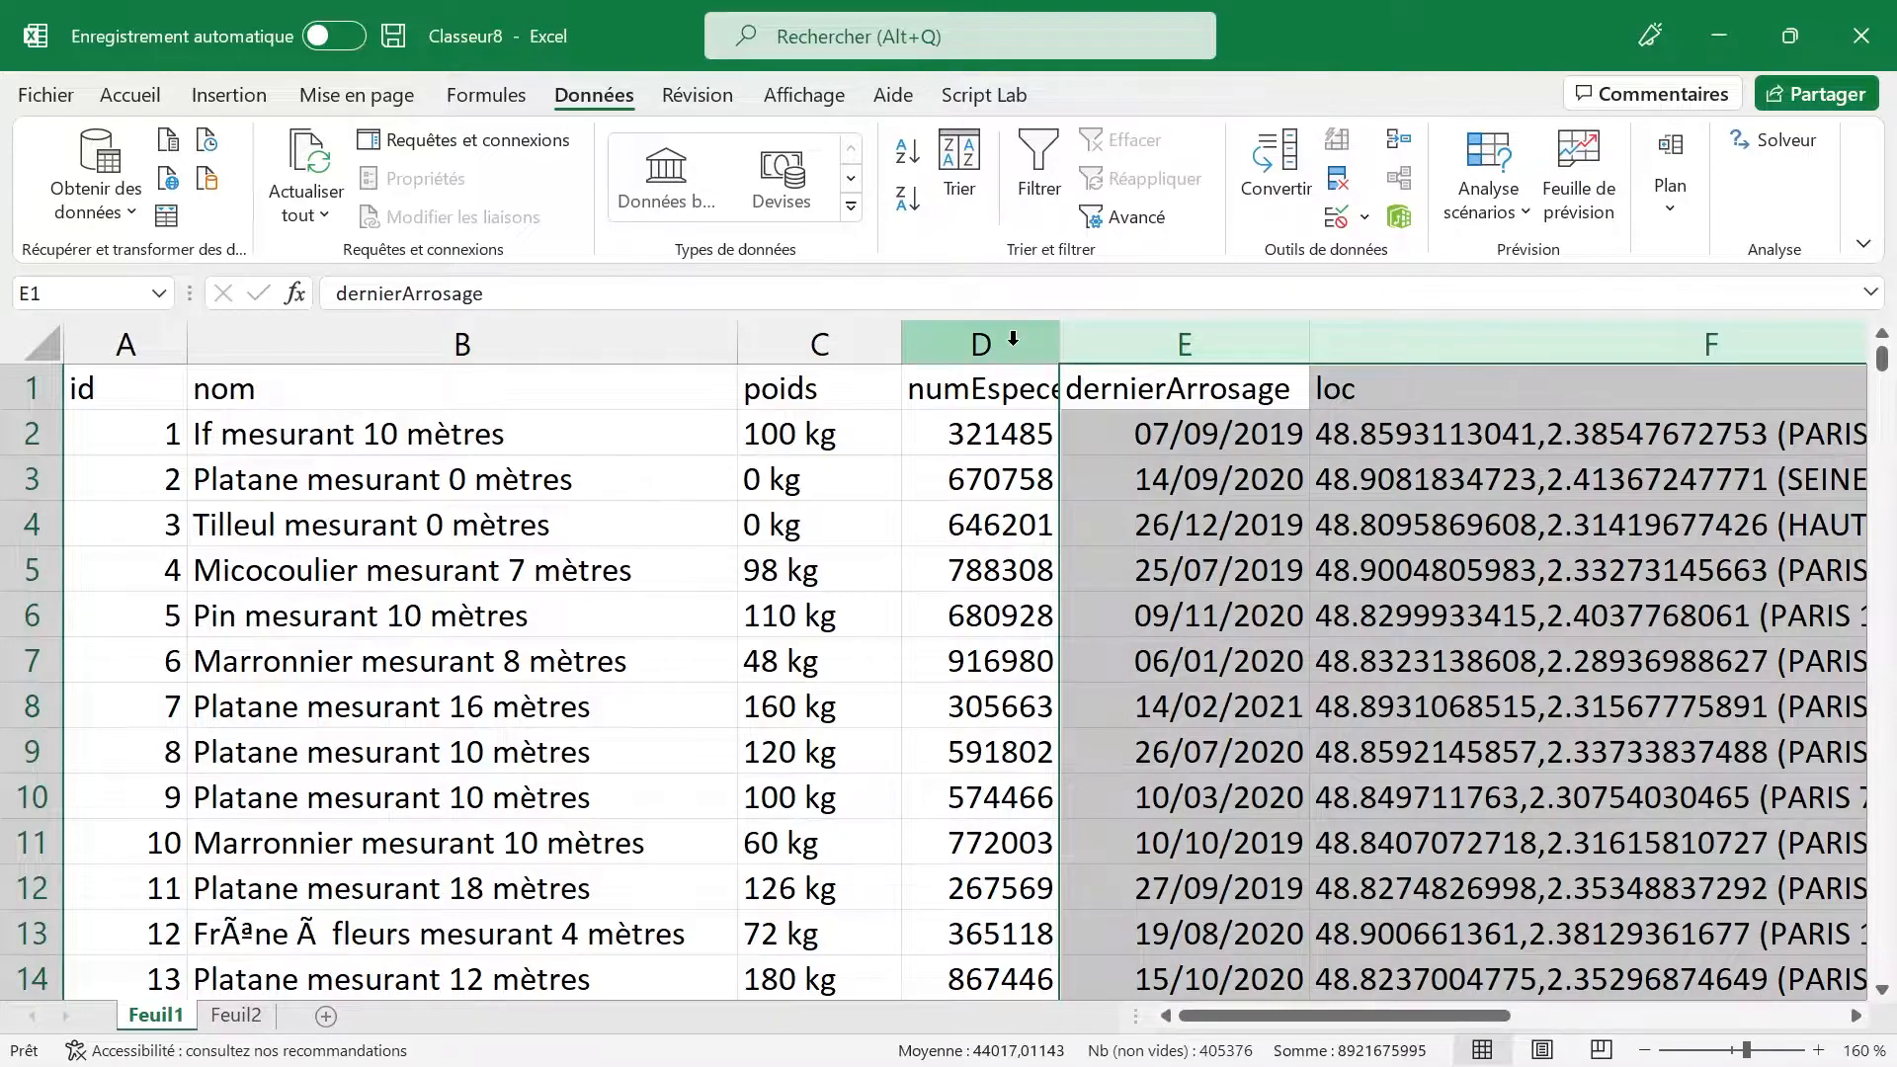
# Step: Insert blank columns between poids and numEspece, in two batches of three
pyautogui.click(823, 336)
pyautogui.moveTo(982, 339); pyautogui.dragTo(1423, 332)
pyautogui.rightClick(1423, 332)
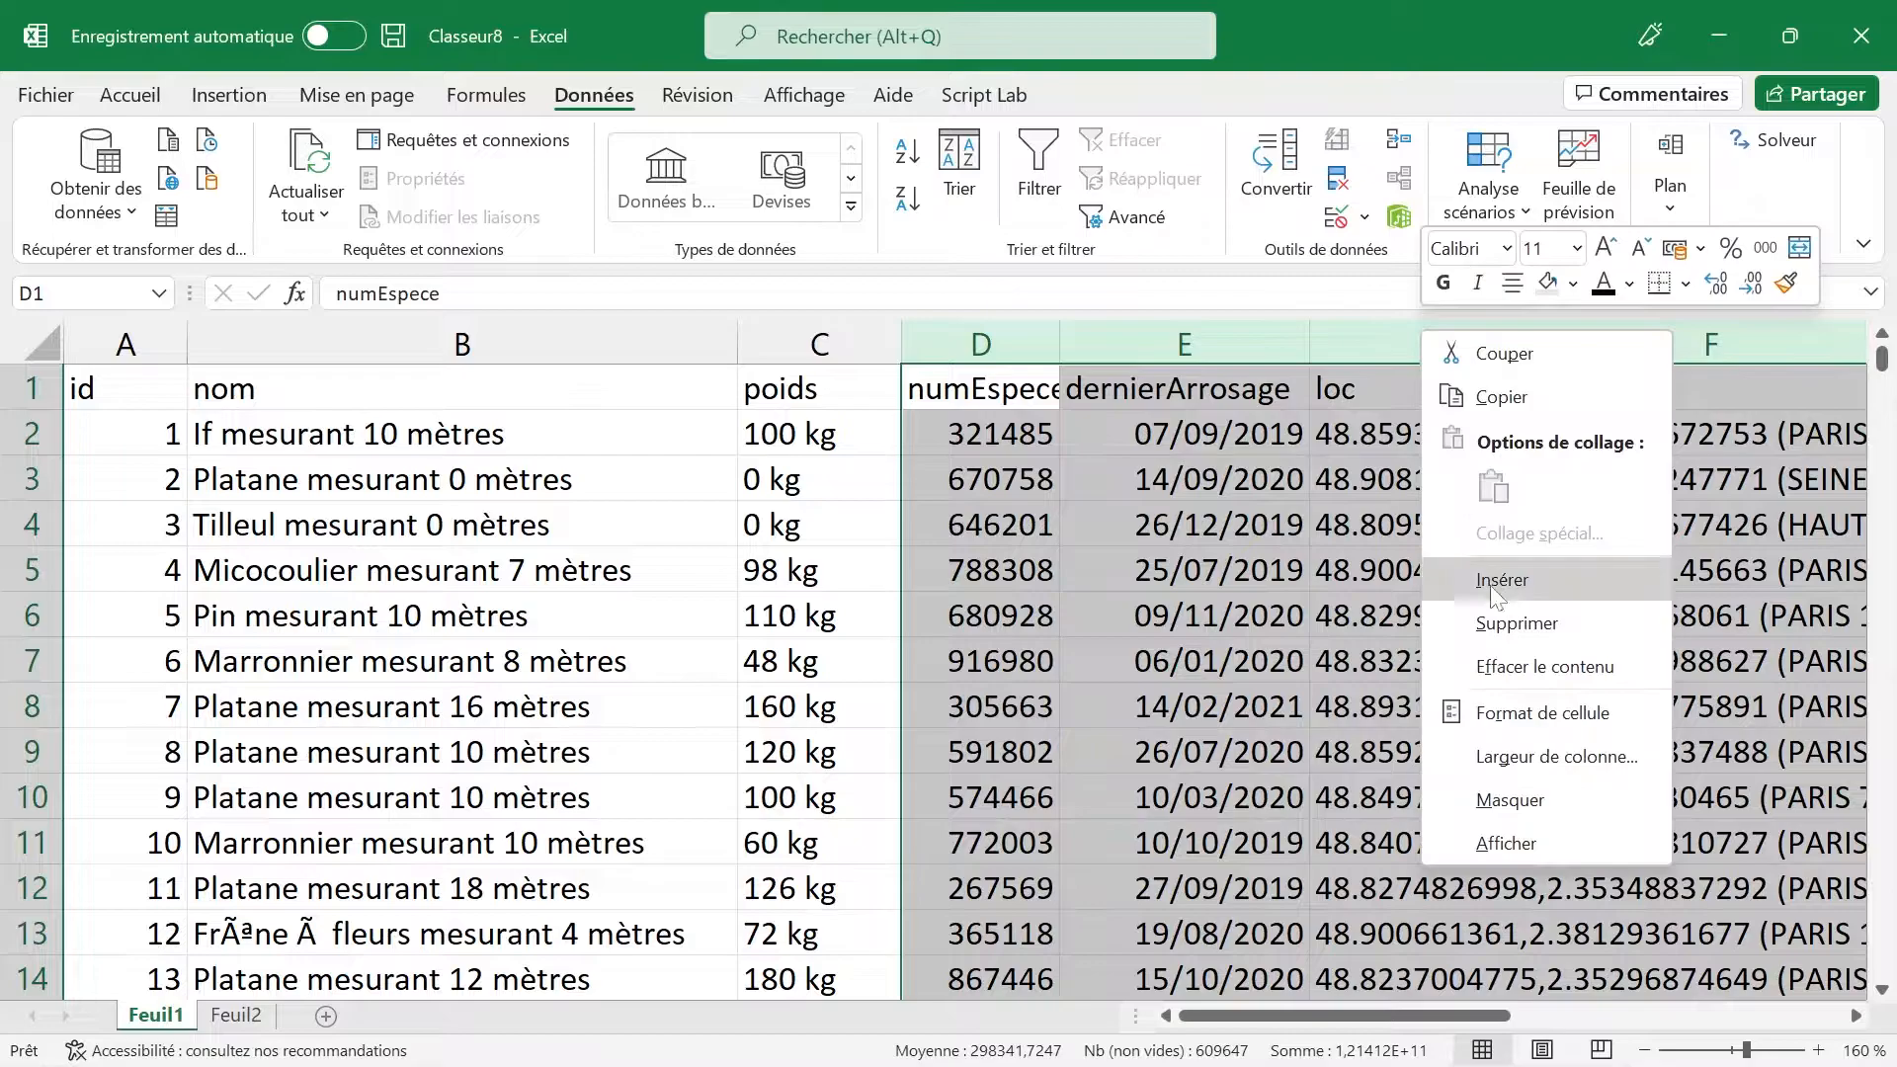
pyautogui.click(1512, 583)
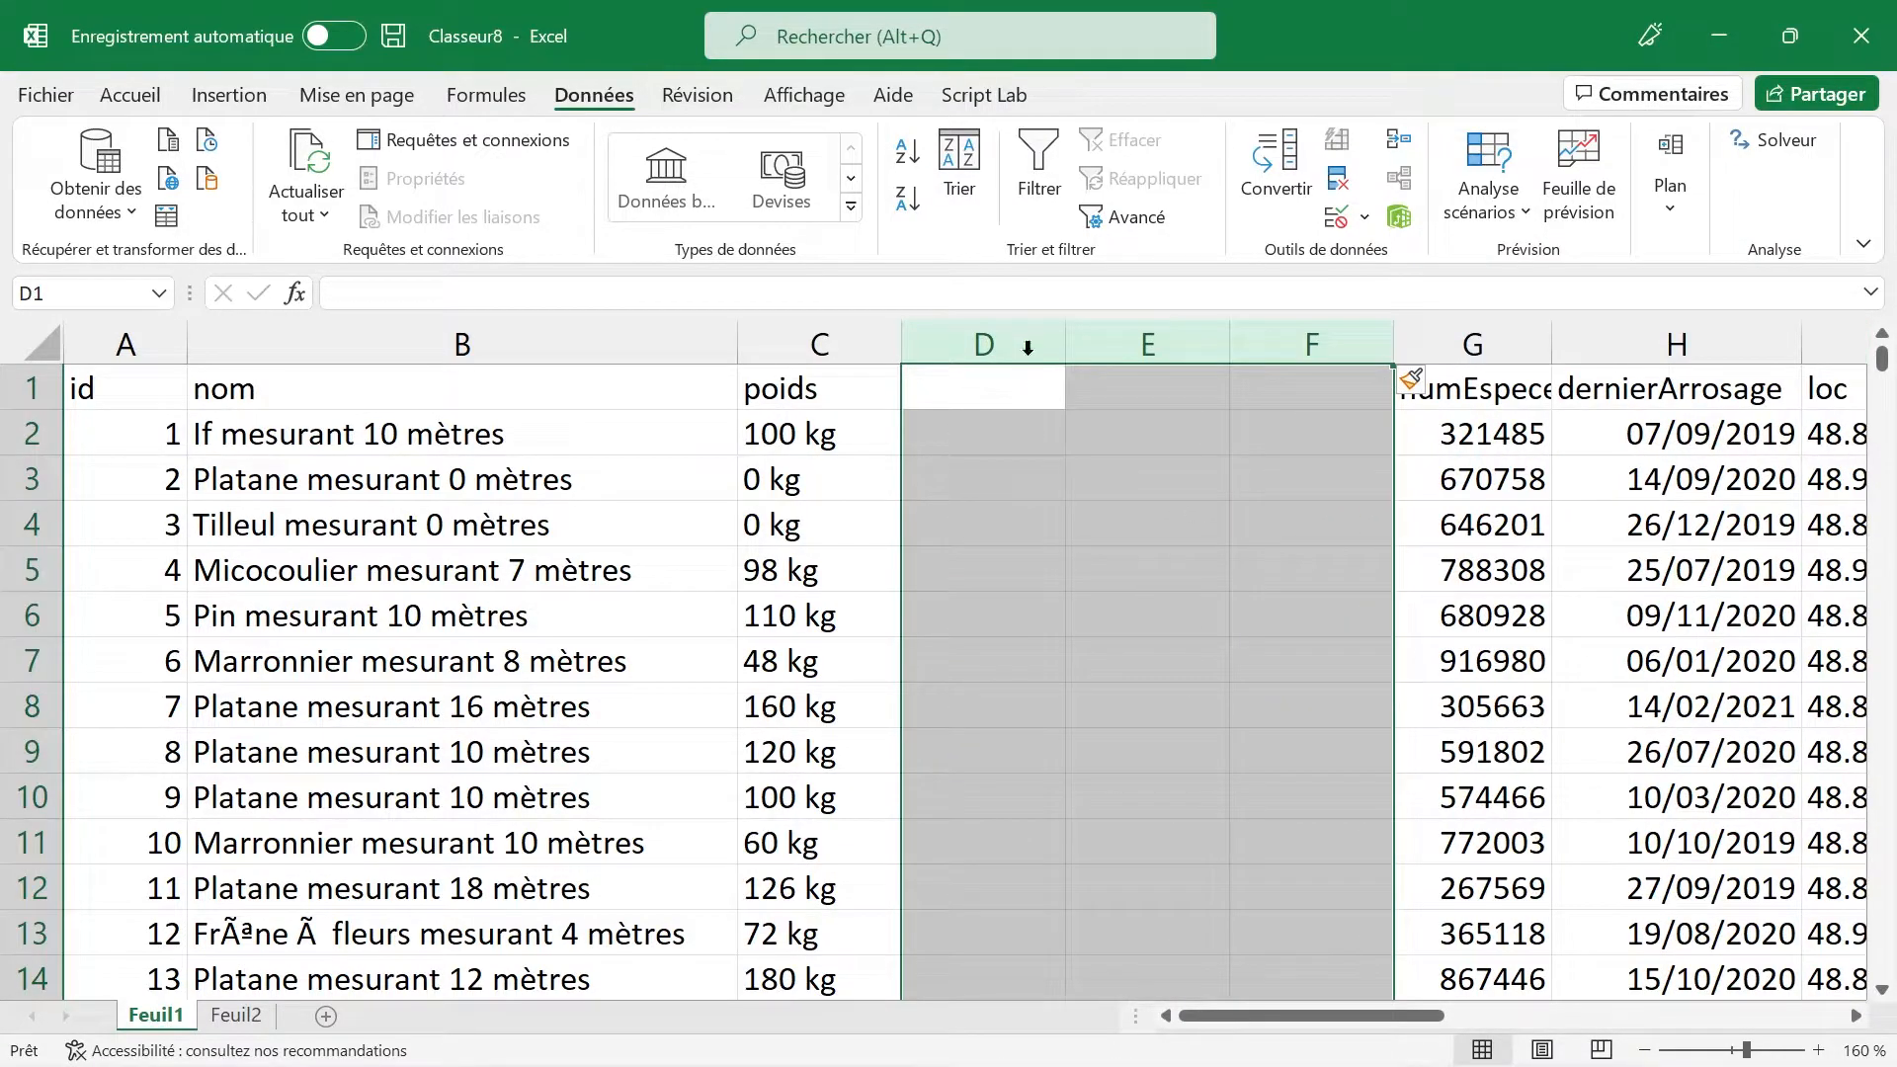
pyautogui.rightClick(1028, 336)
pyautogui.click(1123, 623)
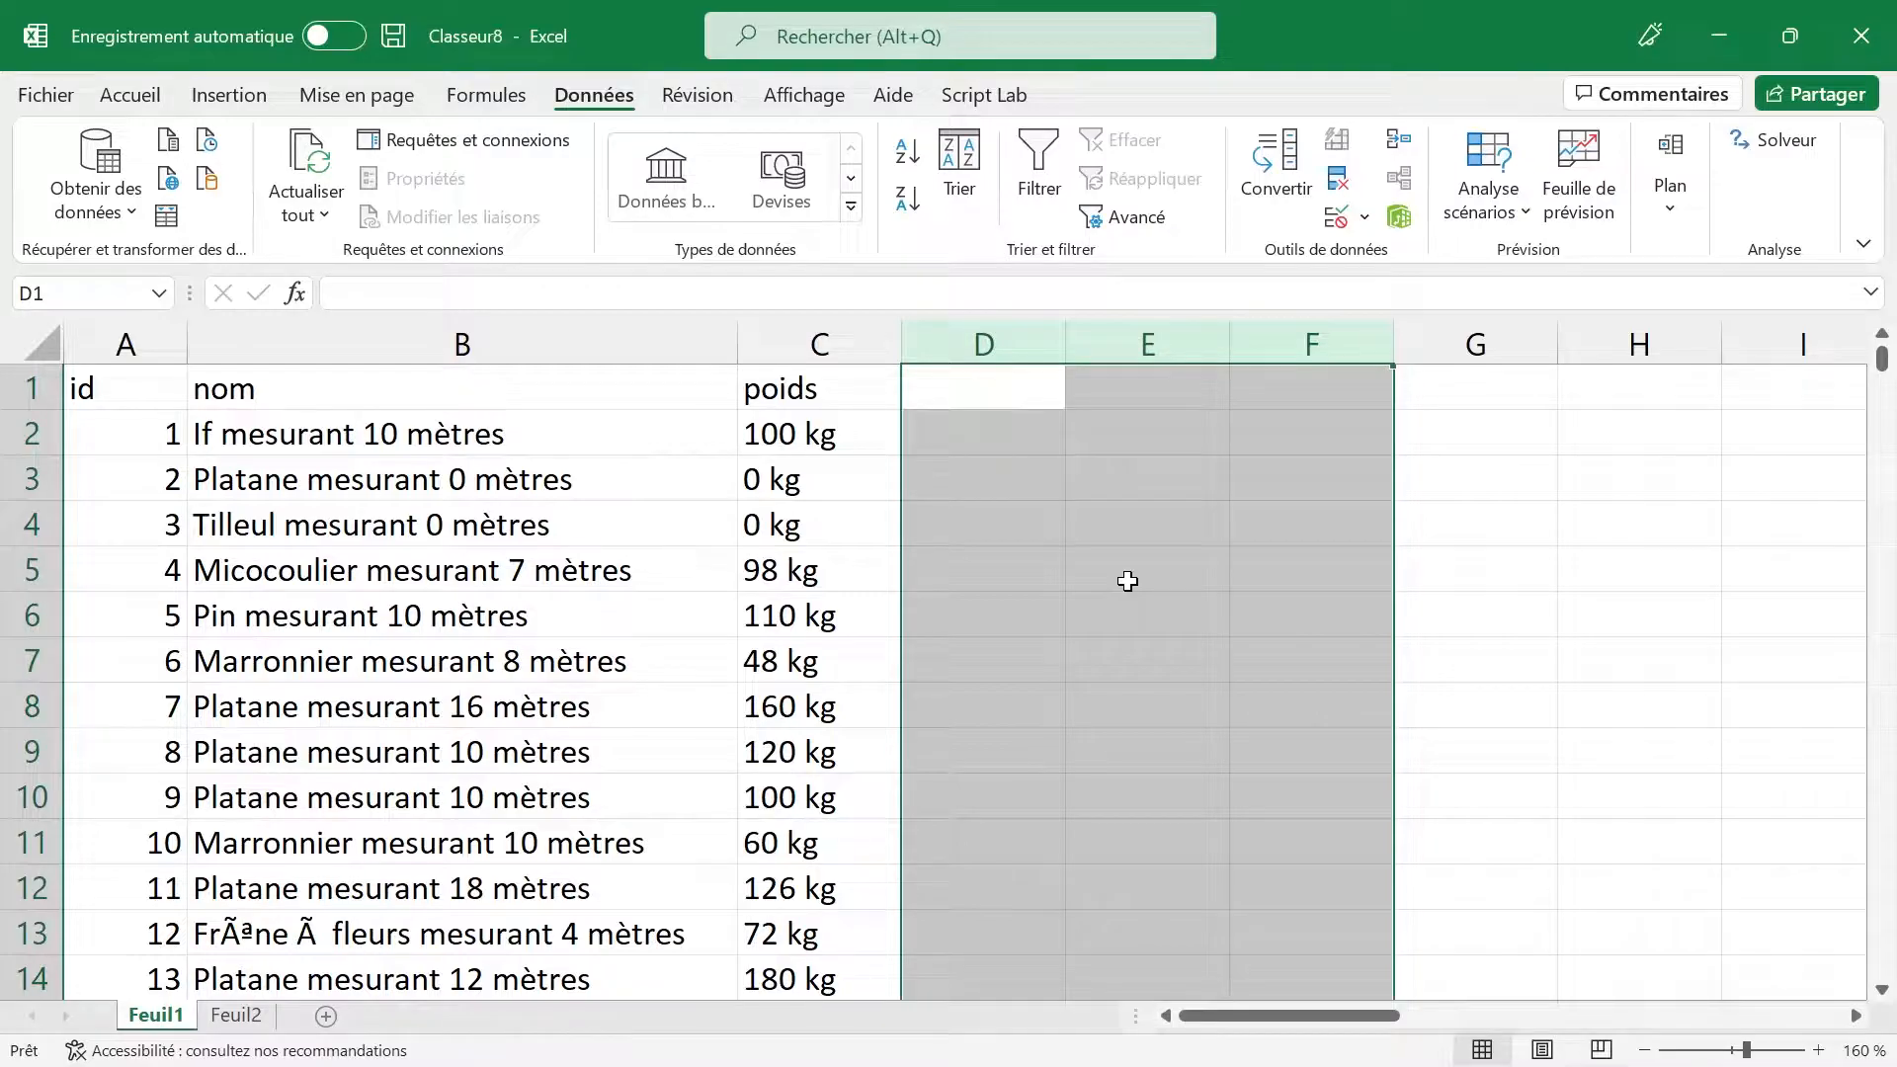
# Step: Try to split the poids column with the fixed-width conversion, placing the column break after the third character
pyautogui.click(807, 348)
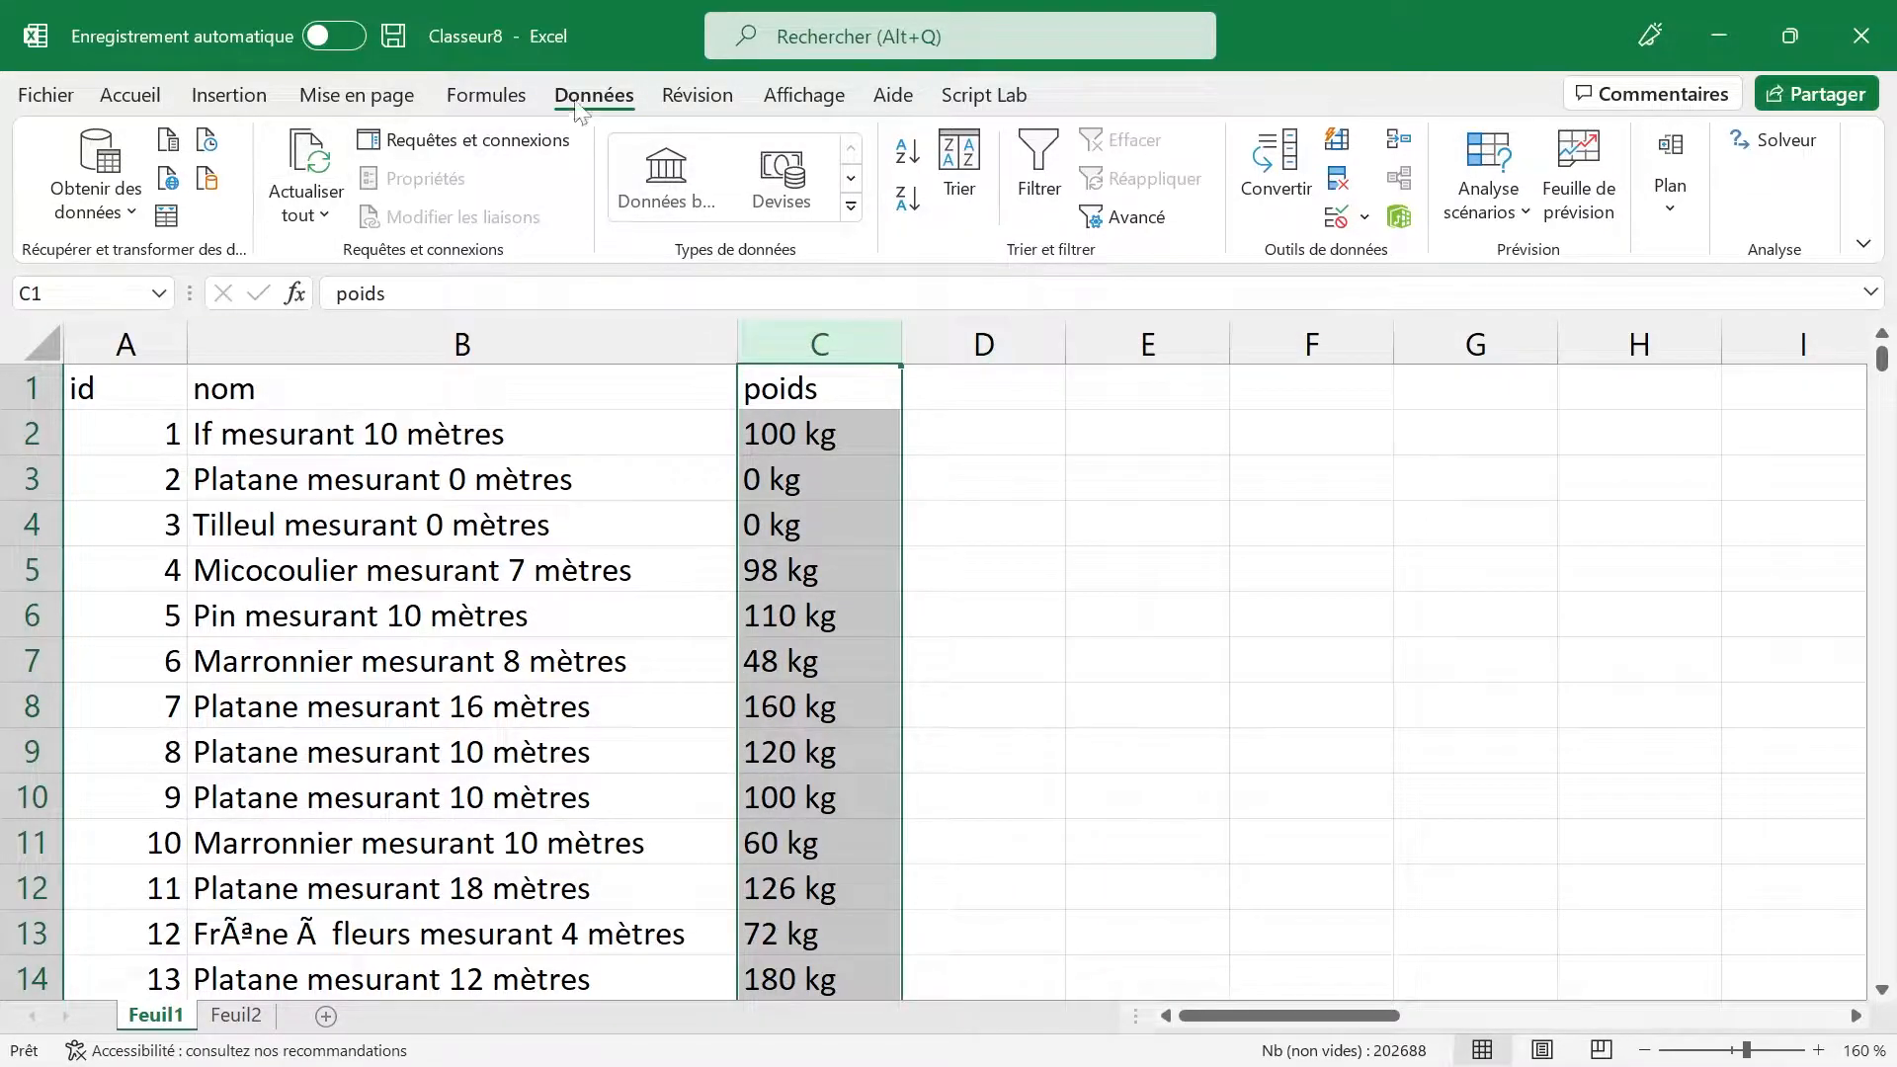
pyautogui.click(1275, 163)
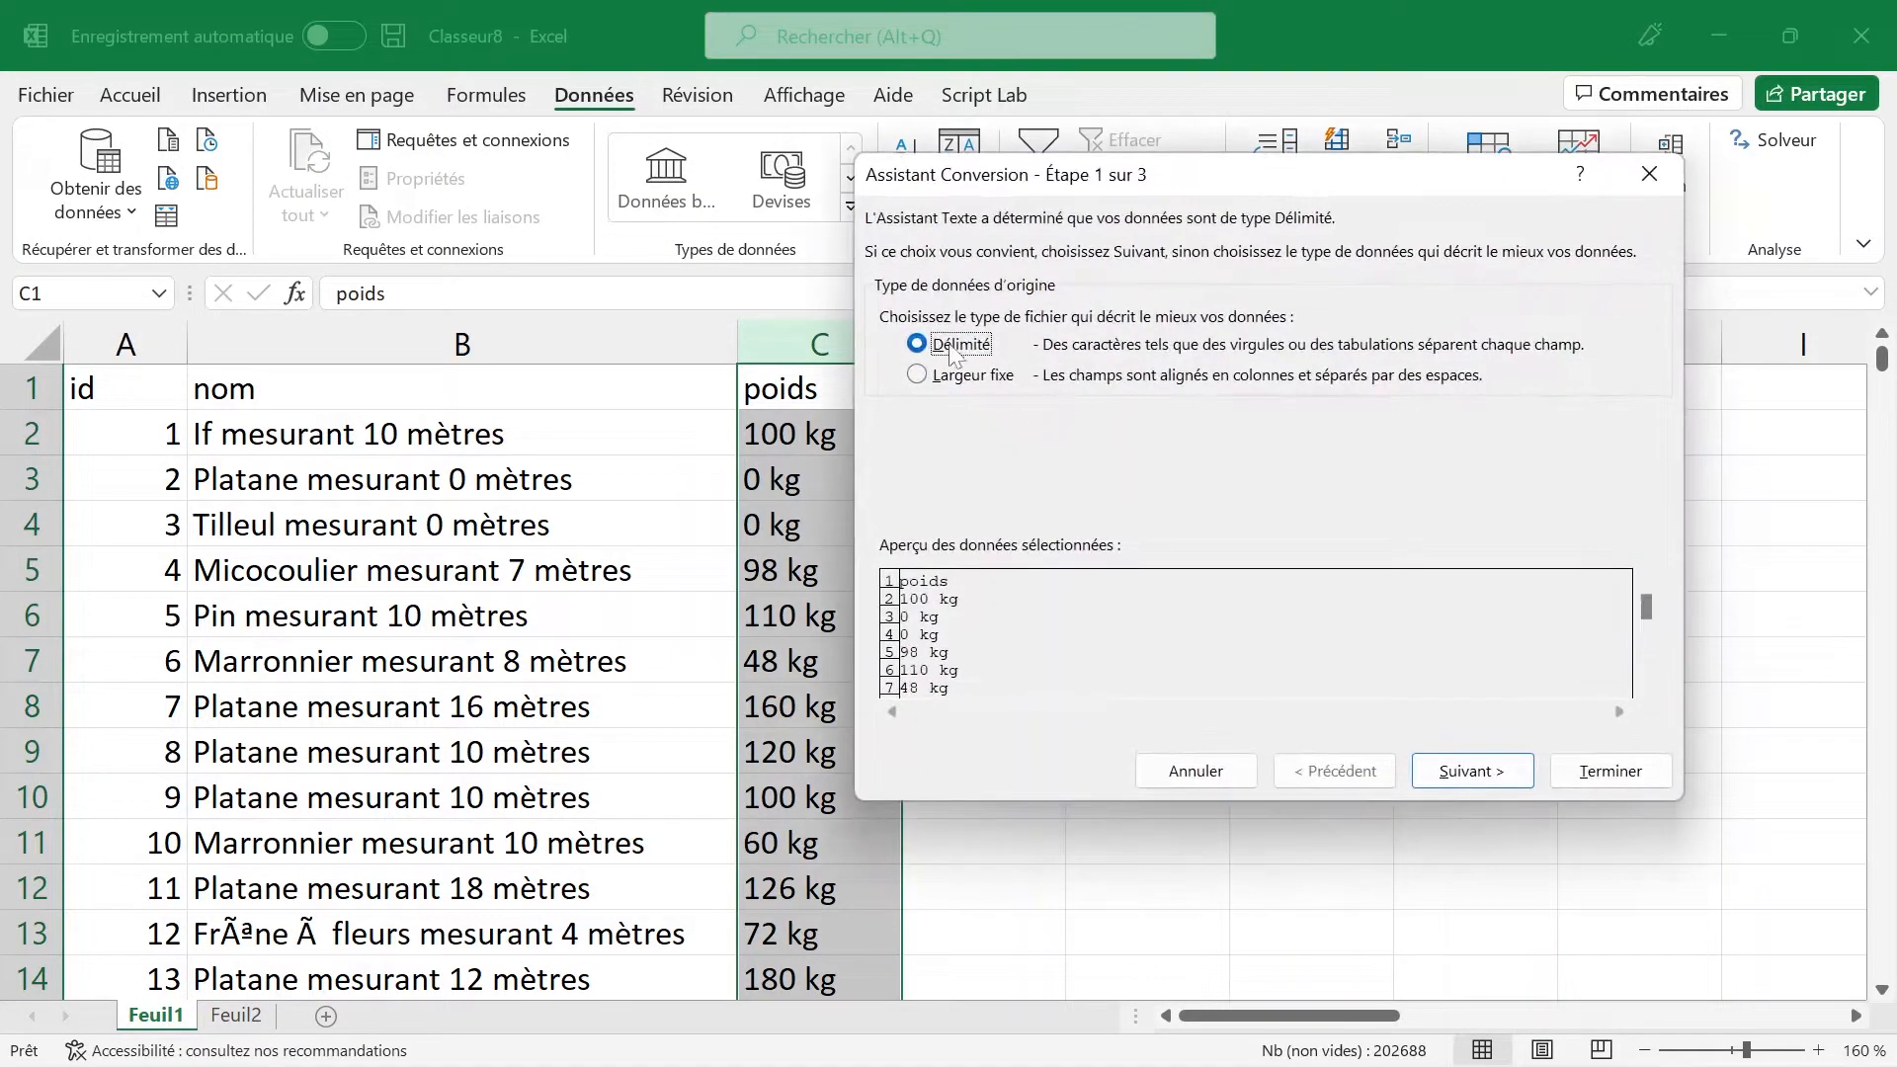
pyautogui.click(974, 375)
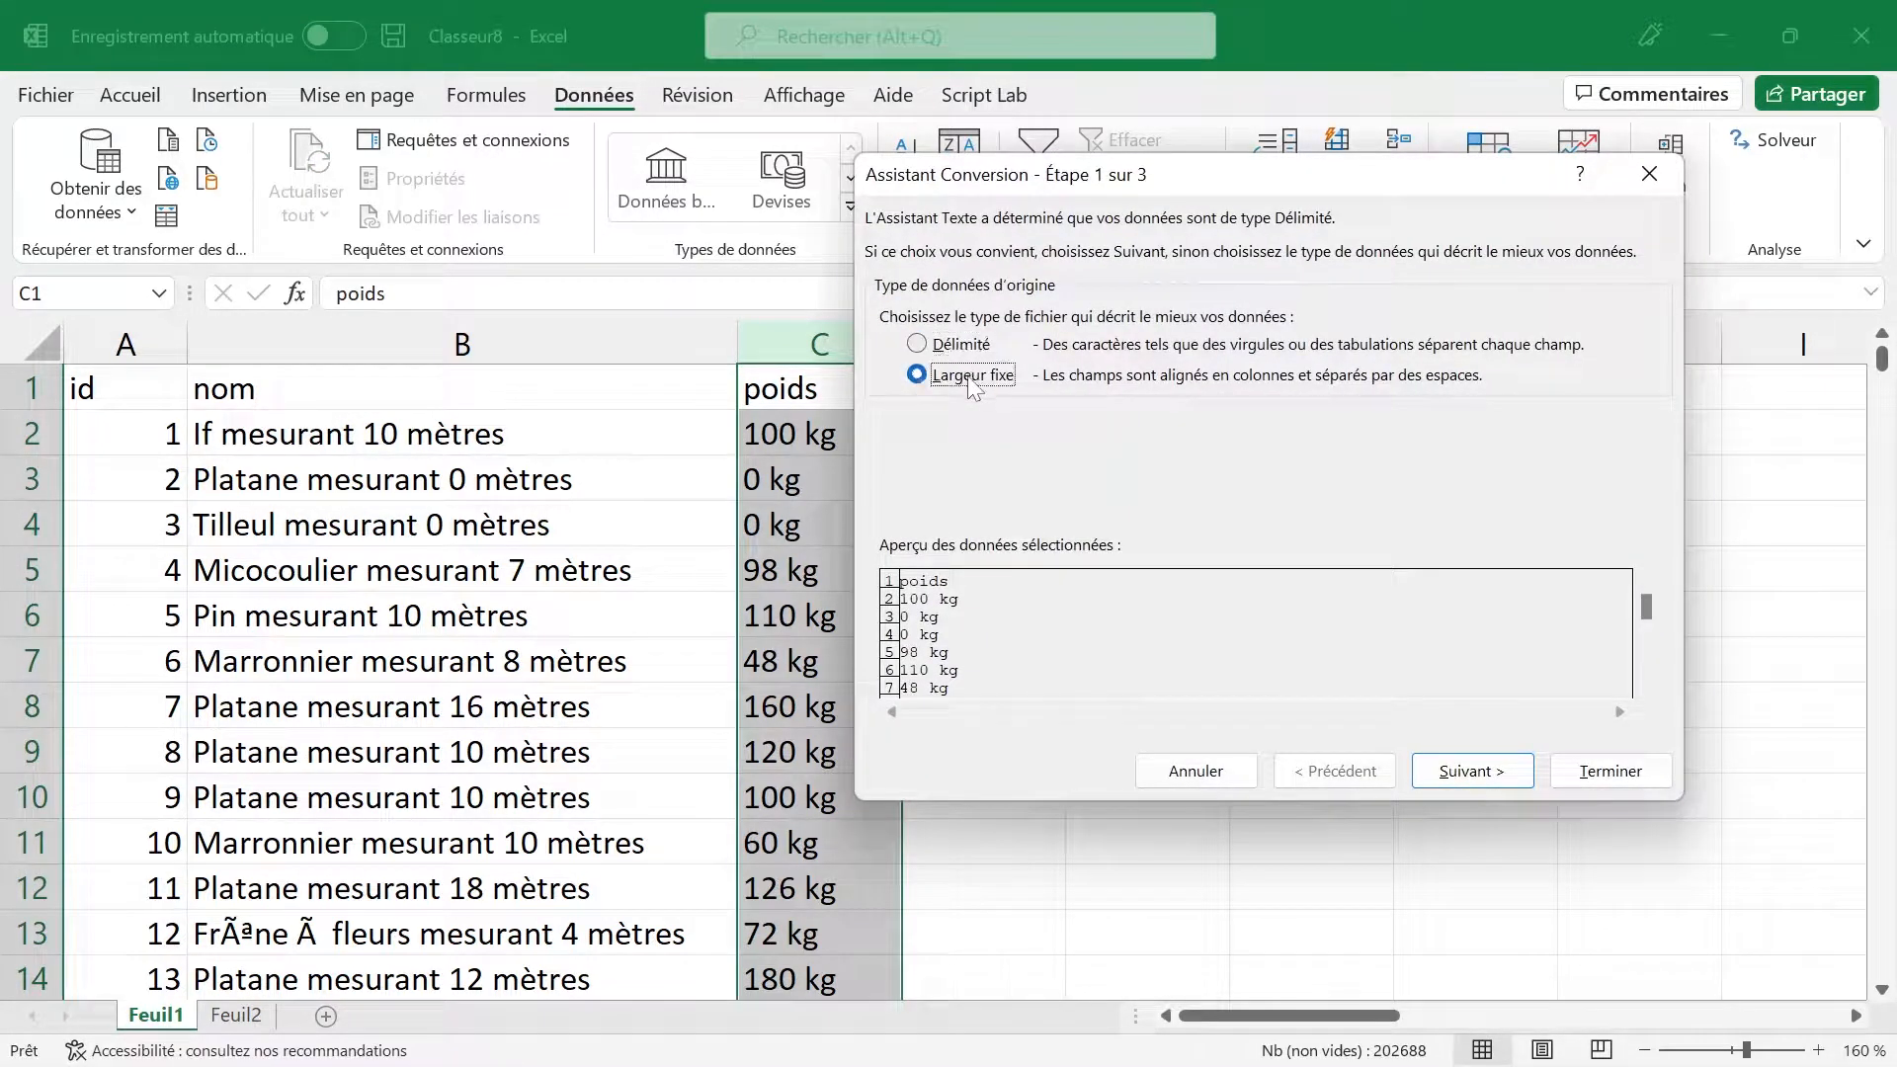
pyautogui.click(1467, 775)
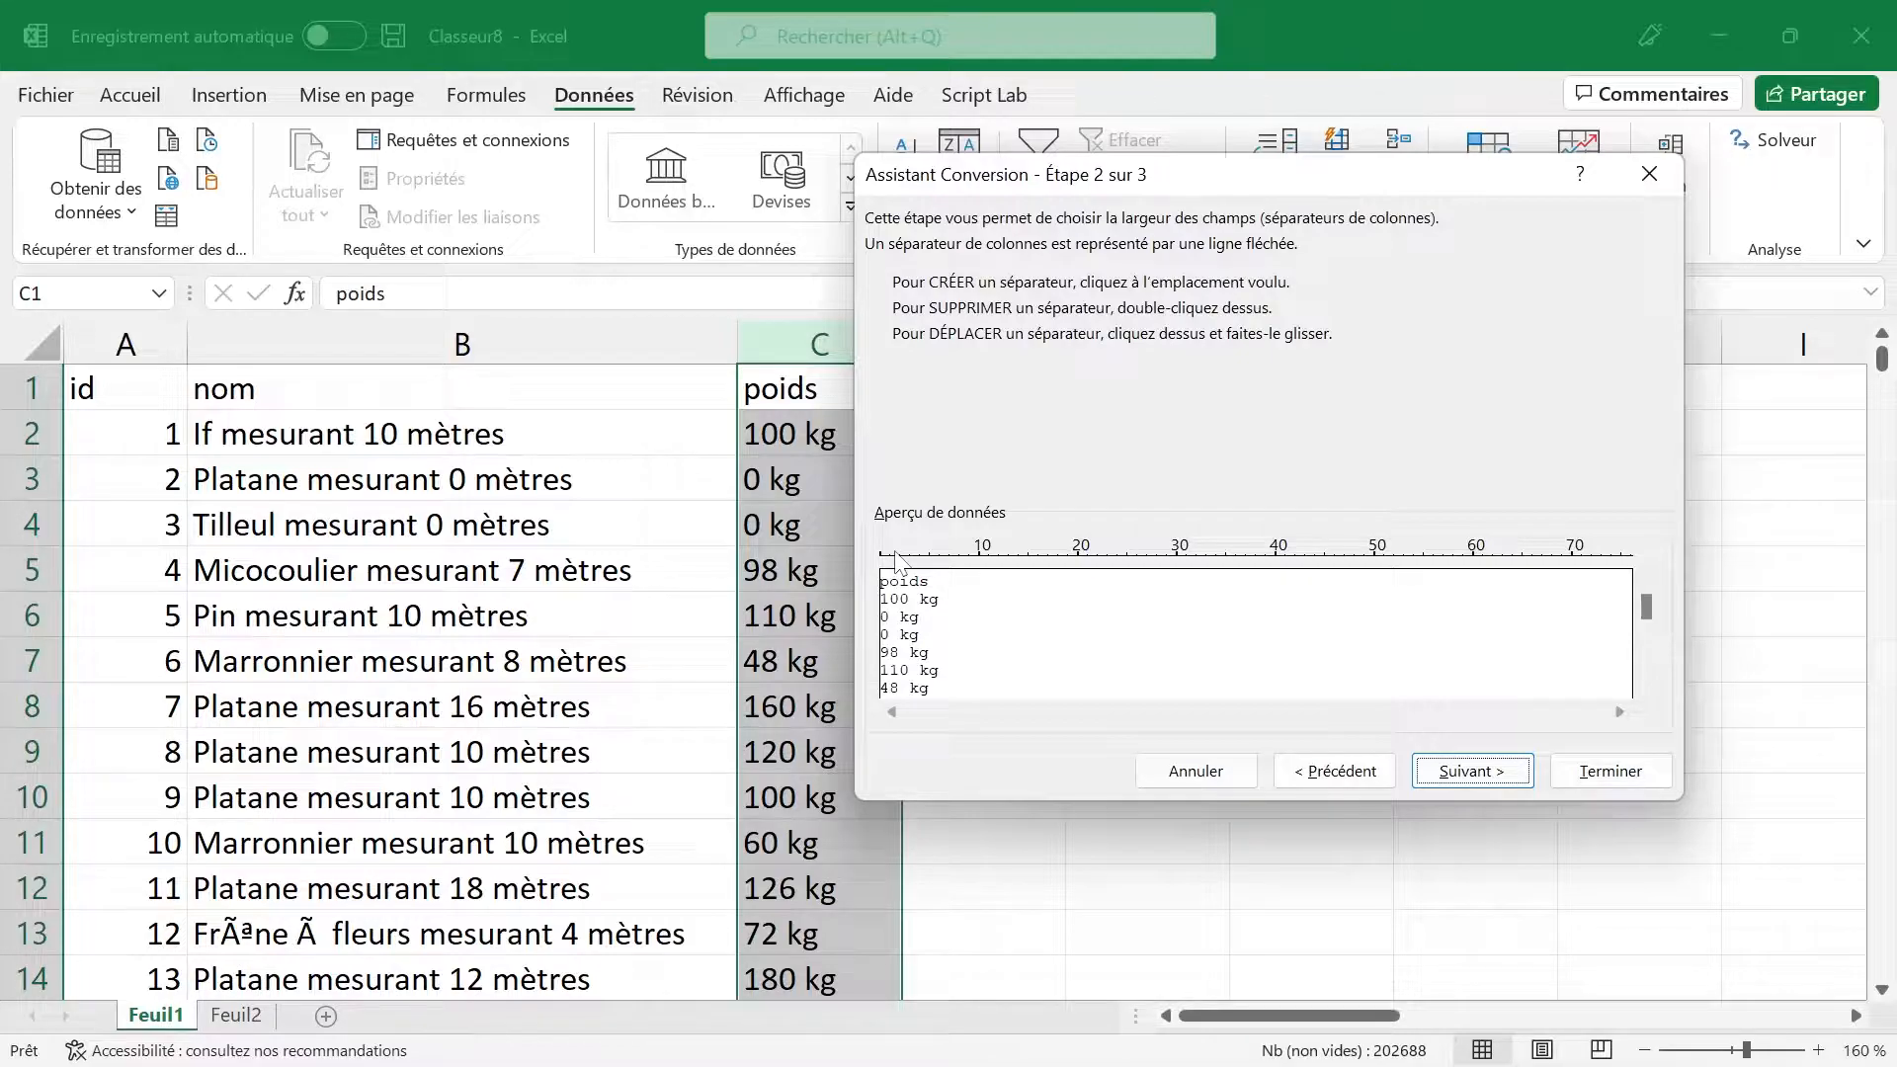
pyautogui.moveTo(896, 553); pyautogui.dragTo(907, 557)
pyautogui.click(1597, 770)
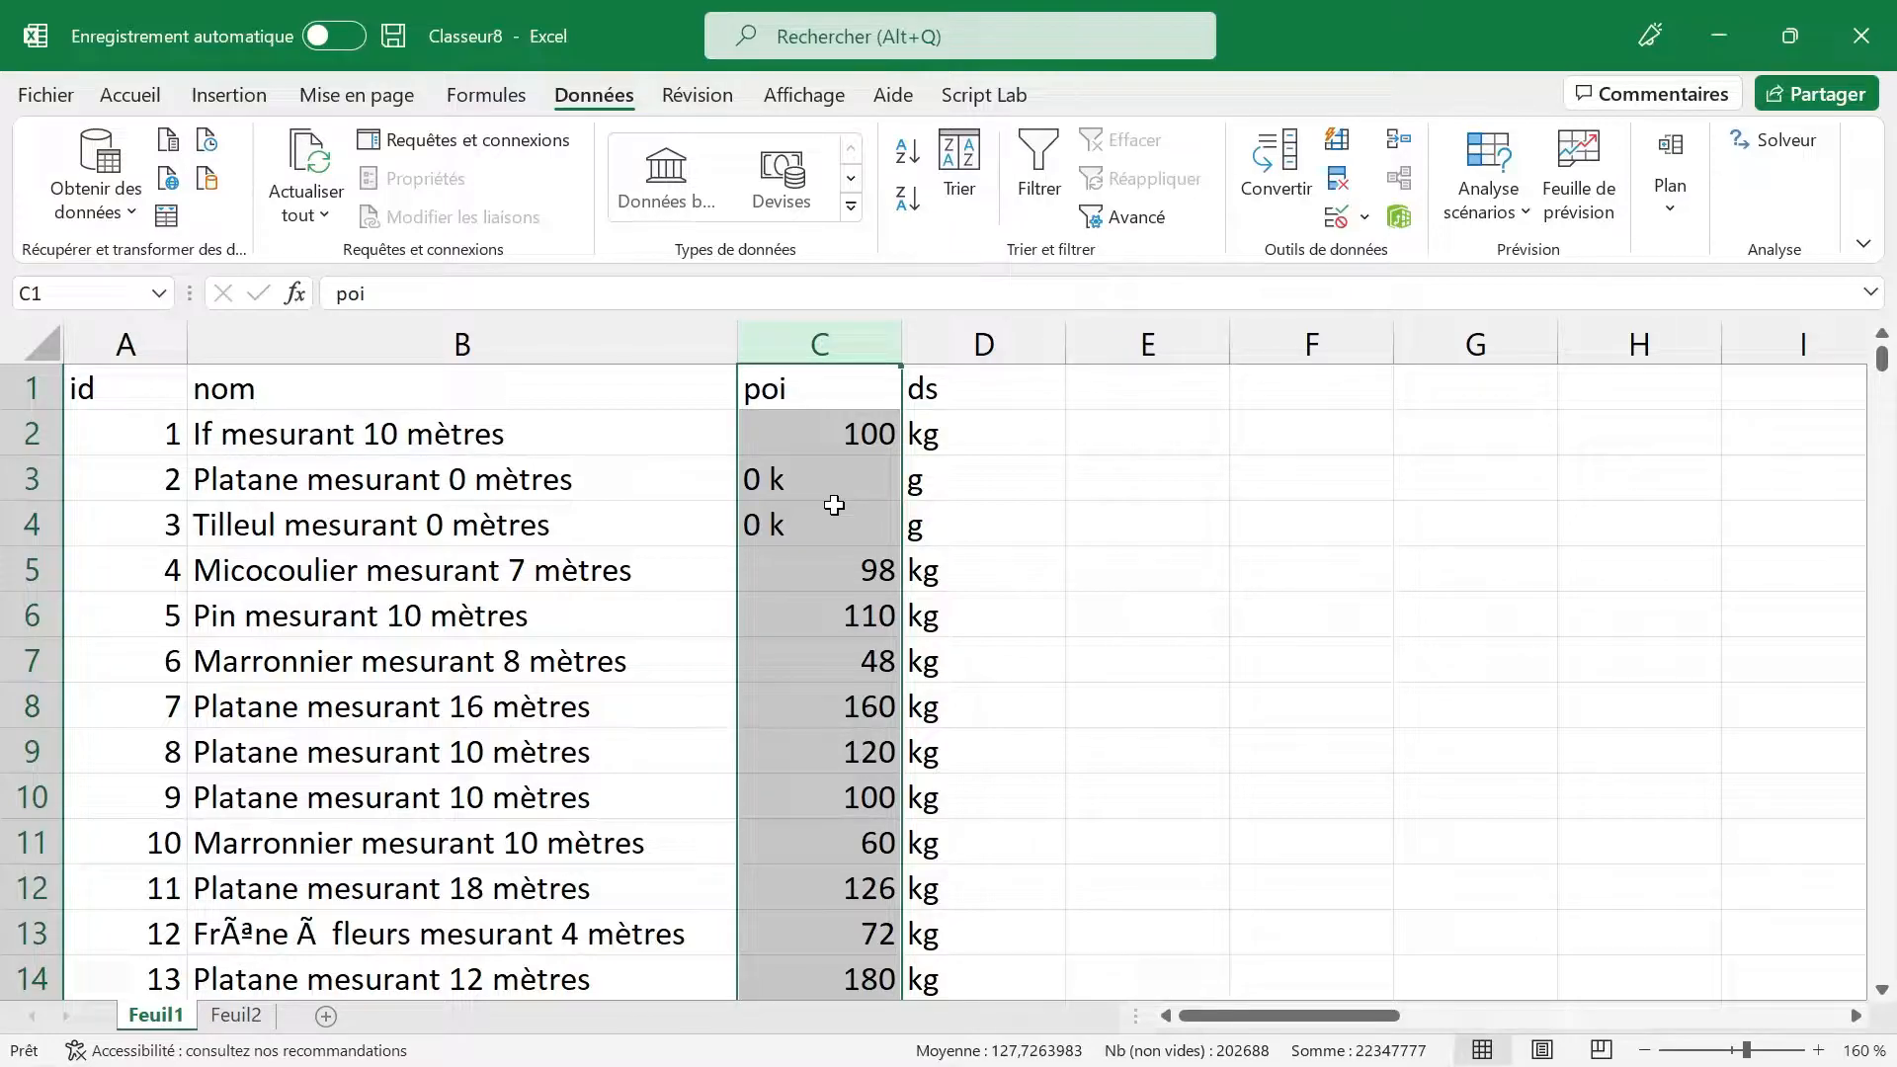
# Step: Undo the fixed-width split of the poids column while keeping the inserted blank columns
pyautogui.hotkey('ctrl', 'z')
pyautogui.hotkey('ctrl', 'z')
pyautogui.hotkey('ctrl', 'z')
pyautogui.hotkey('ctrl', 'y')
pyautogui.hotkey('ctrl', 'y')
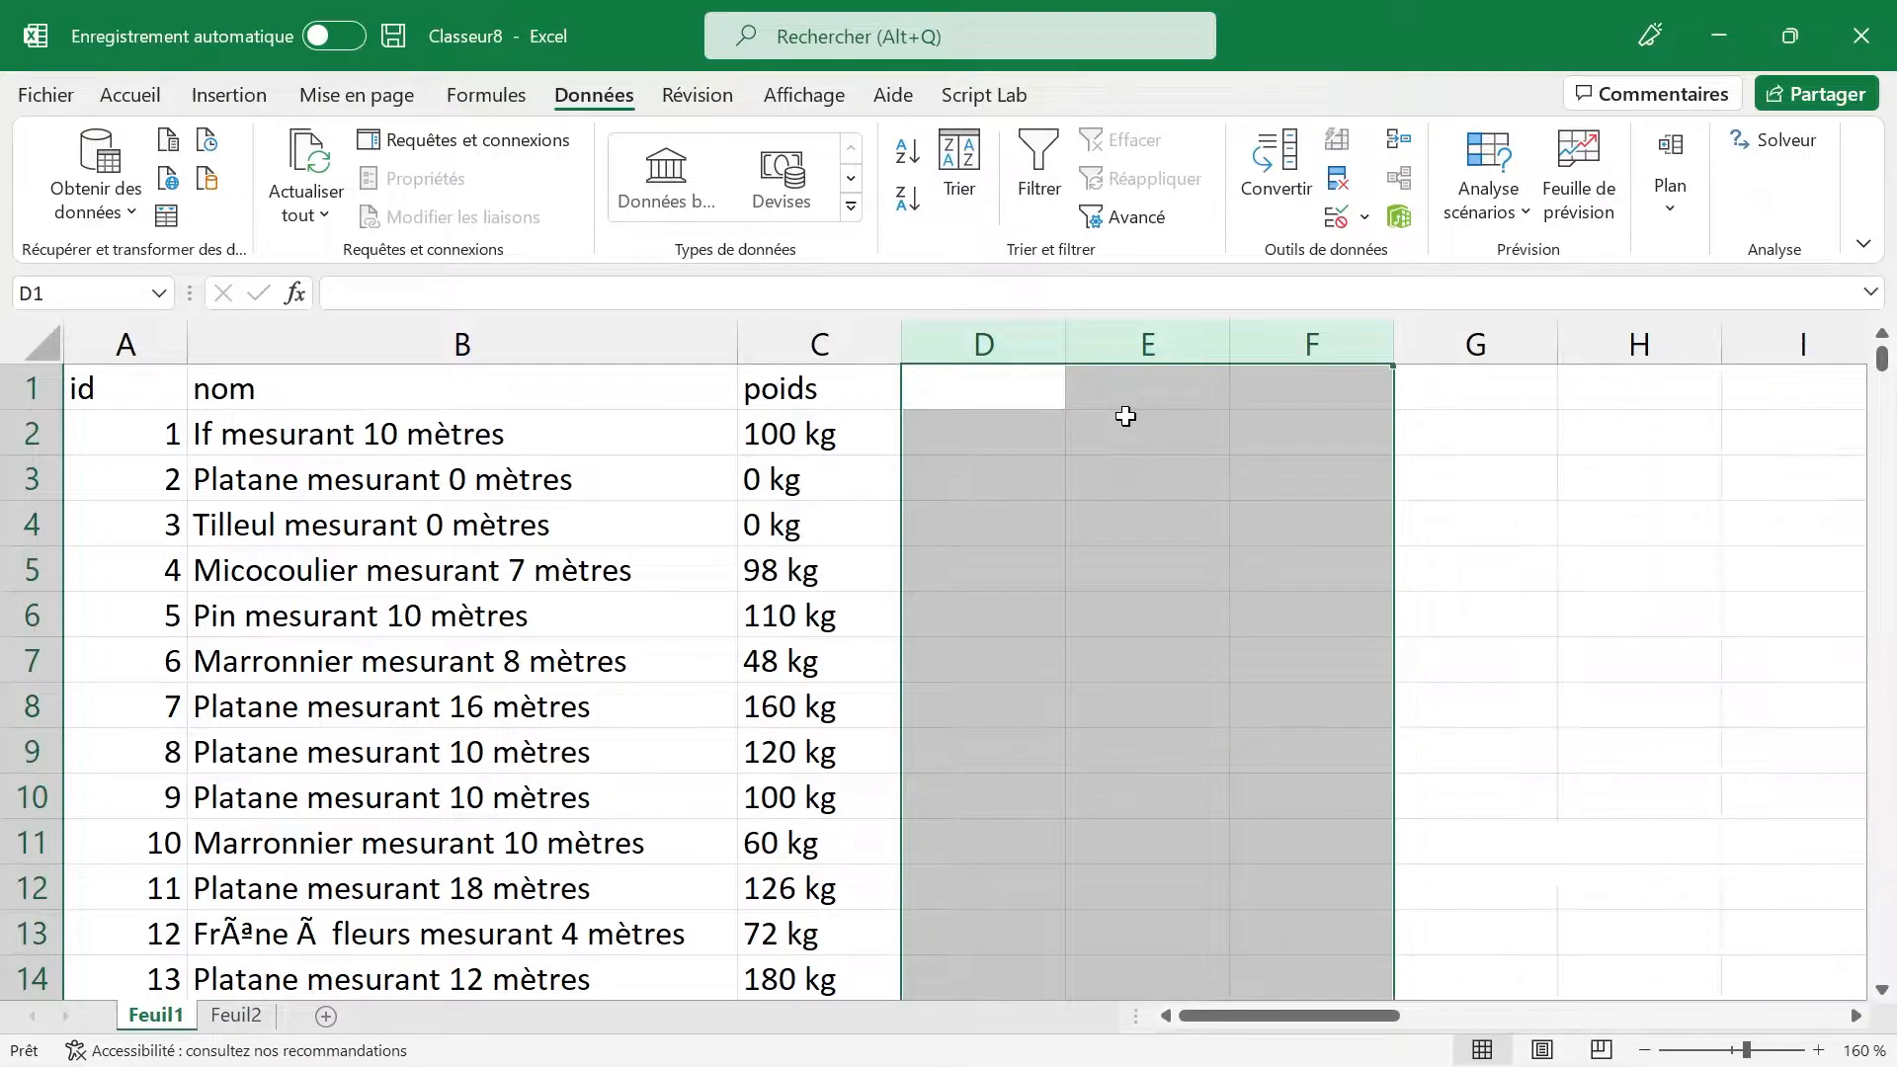
pyautogui.click(1126, 416)
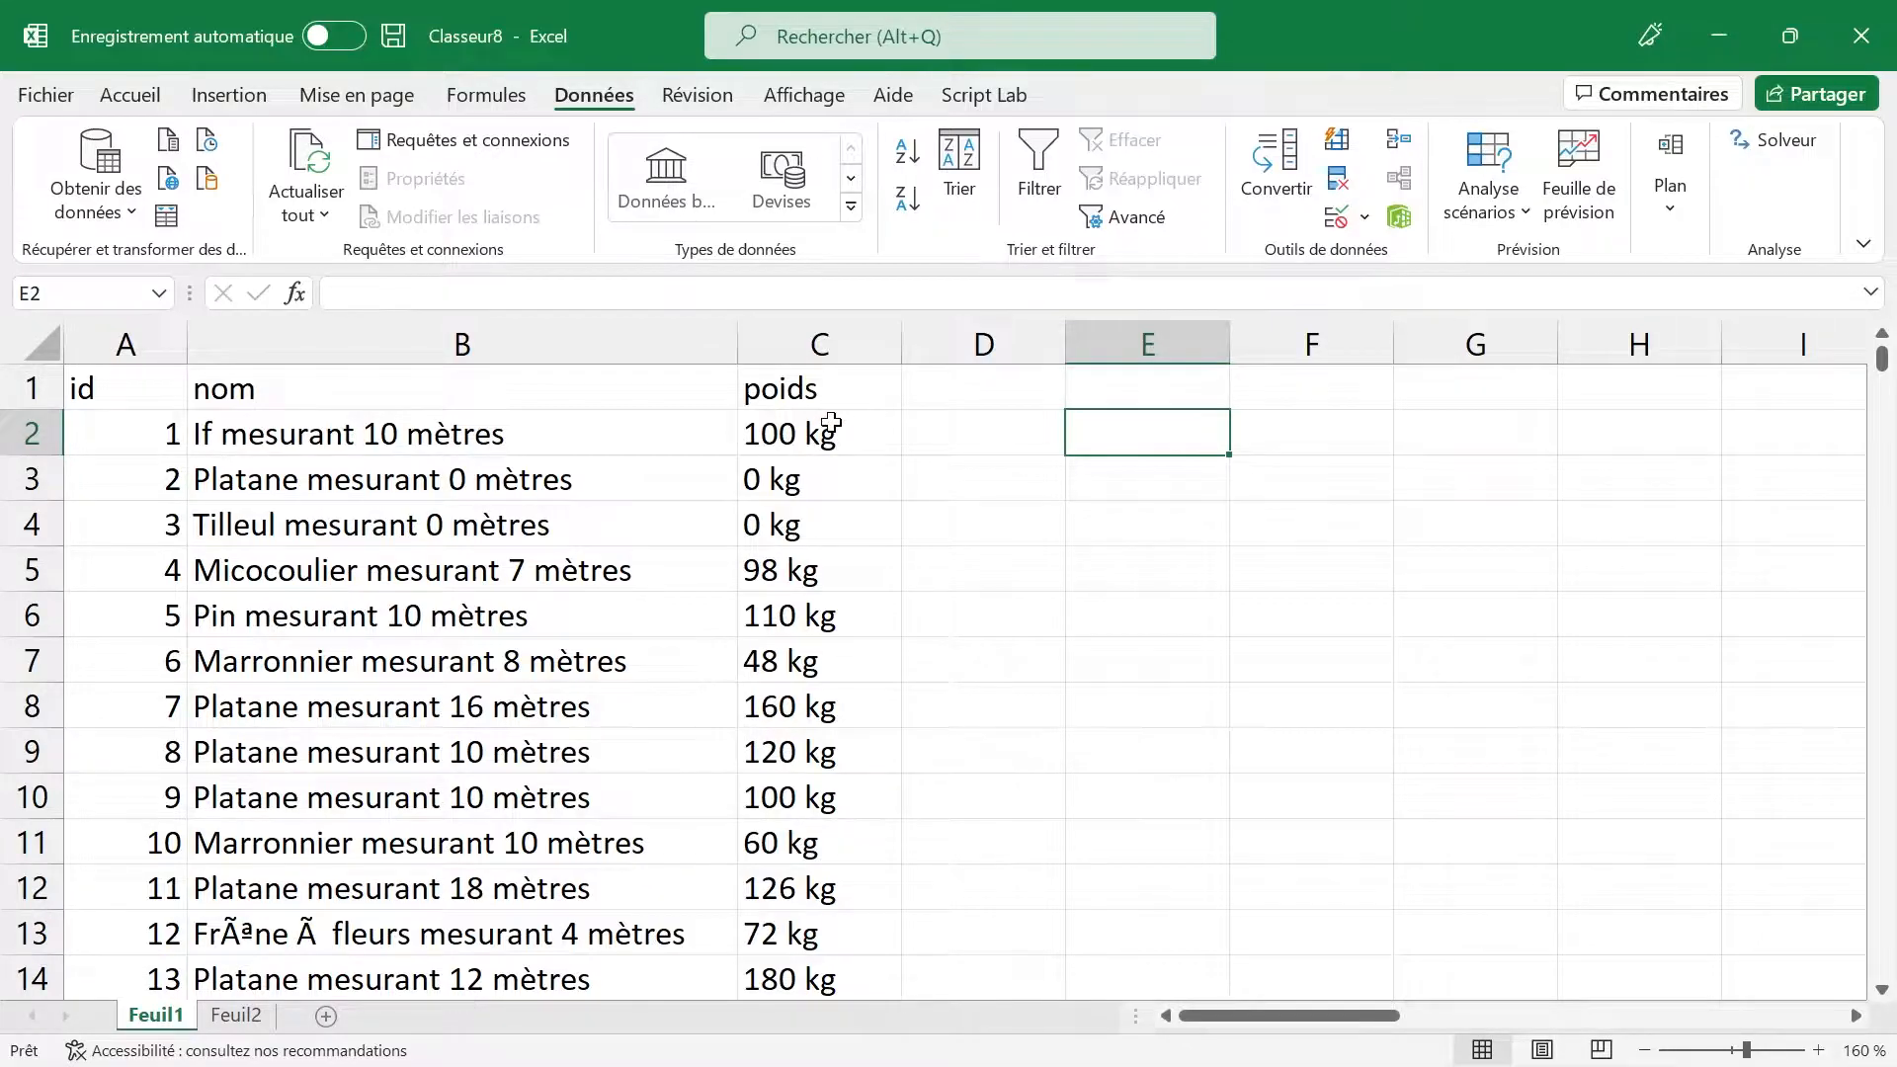
# Step: Replace every "kg" in the poids column with nothing, then close the find and replace dialog
pyautogui.click(835, 354)
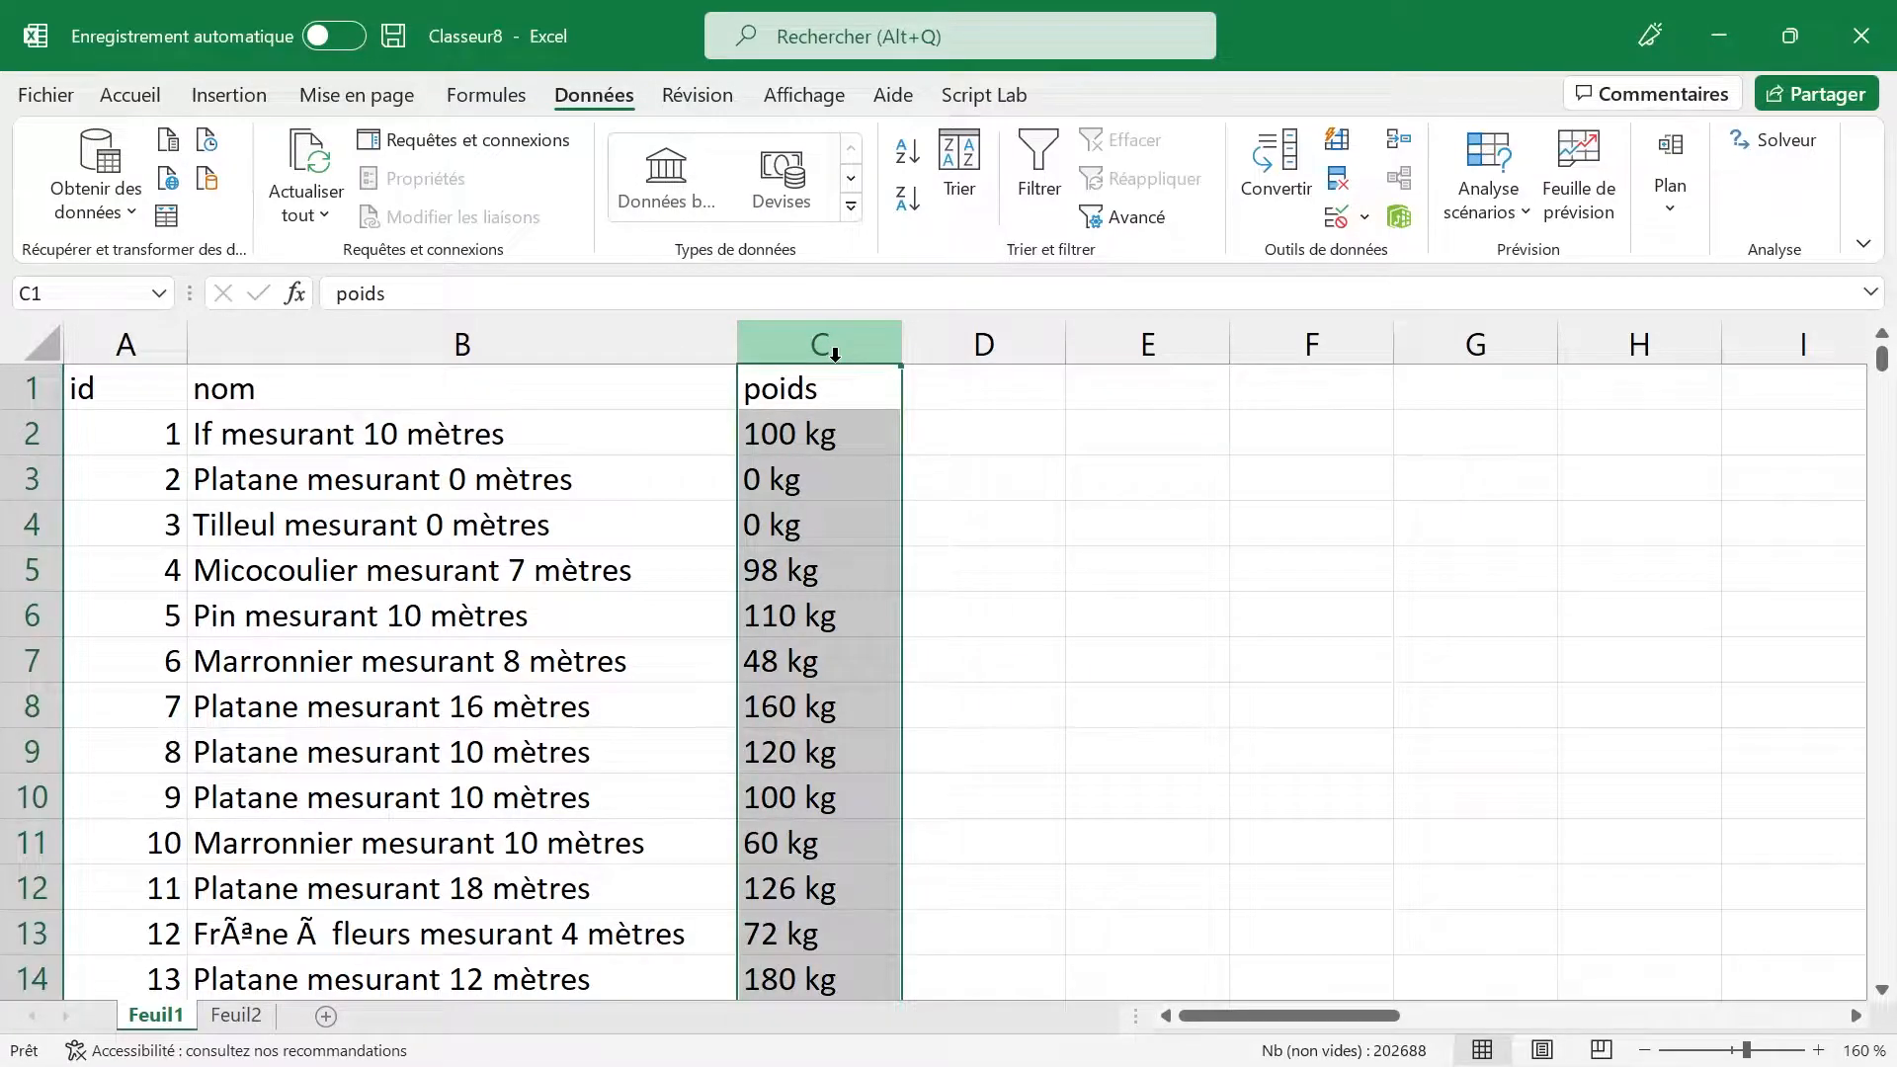
pyautogui.hotkey('ctrl', 'f')
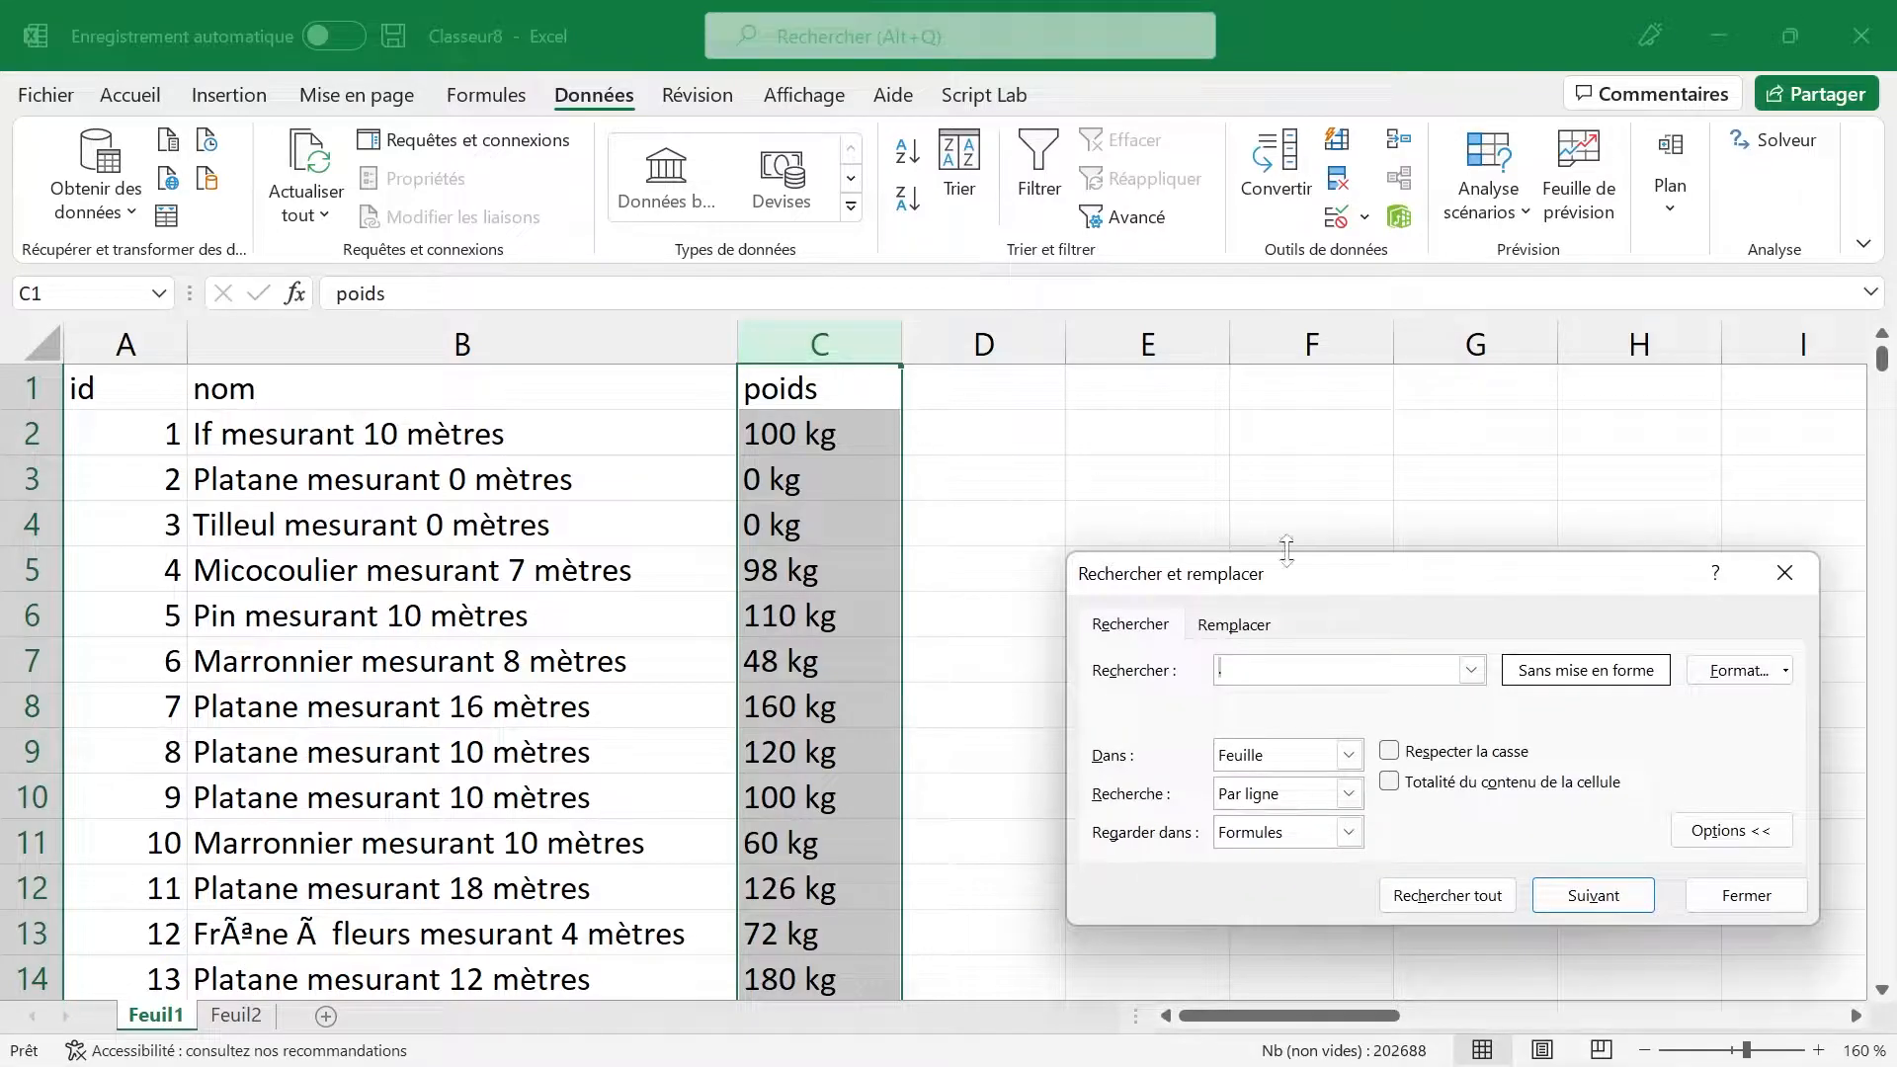
pyautogui.write('kg')
pyautogui.click(1230, 626)
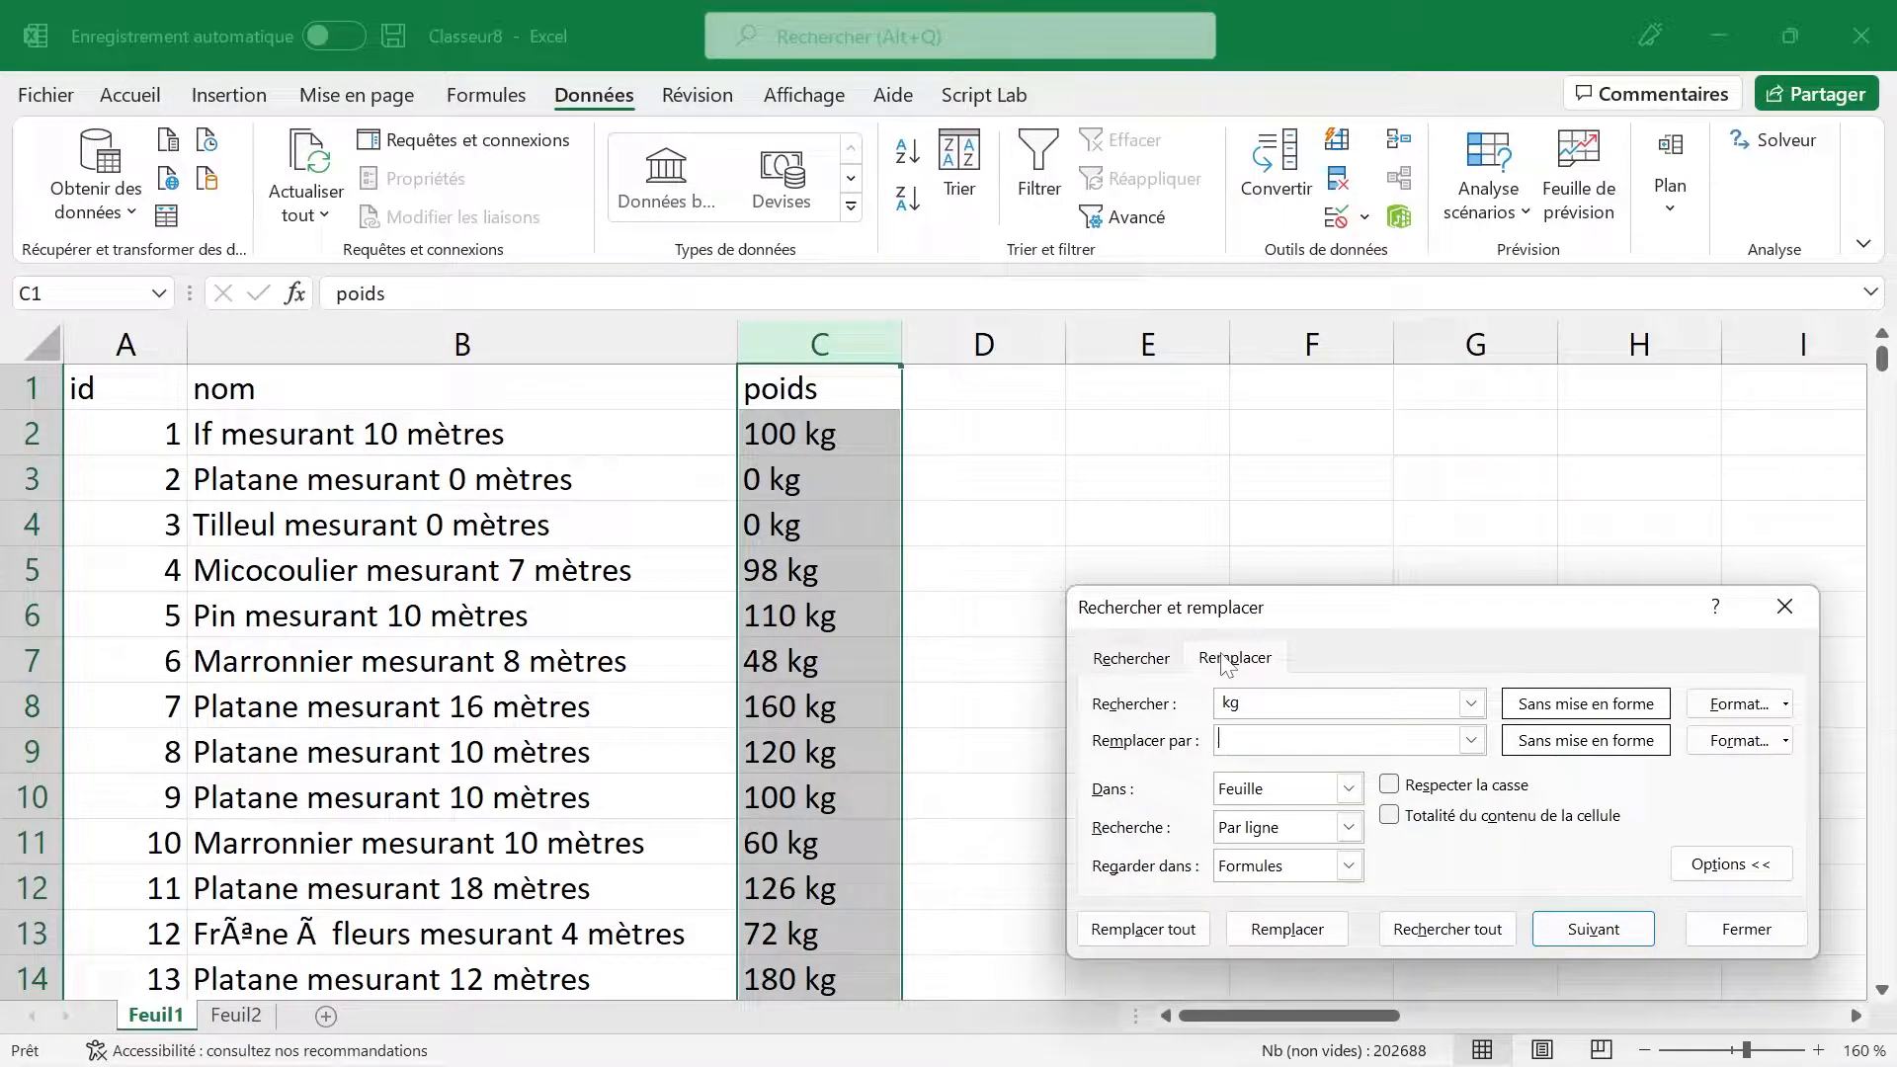
pyautogui.click(1225, 736)
pyautogui.click(1169, 934)
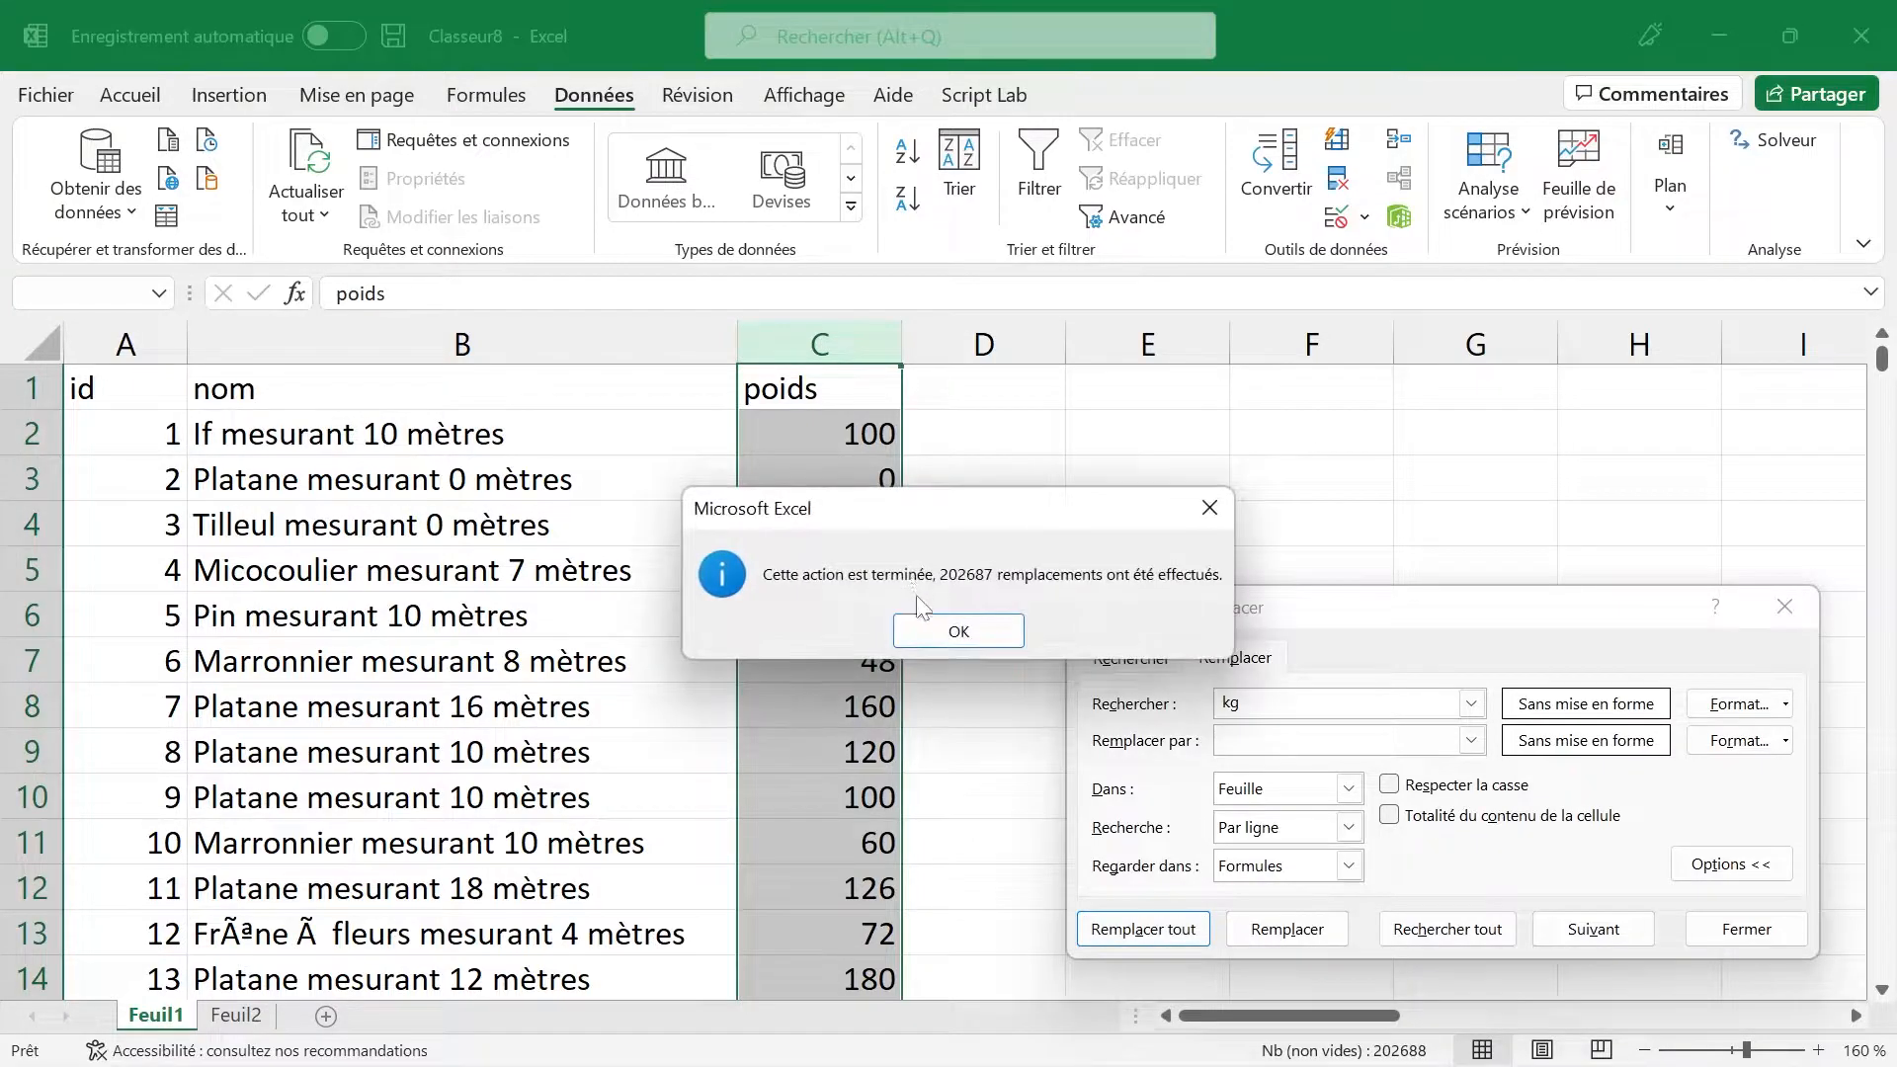
pyautogui.click(956, 634)
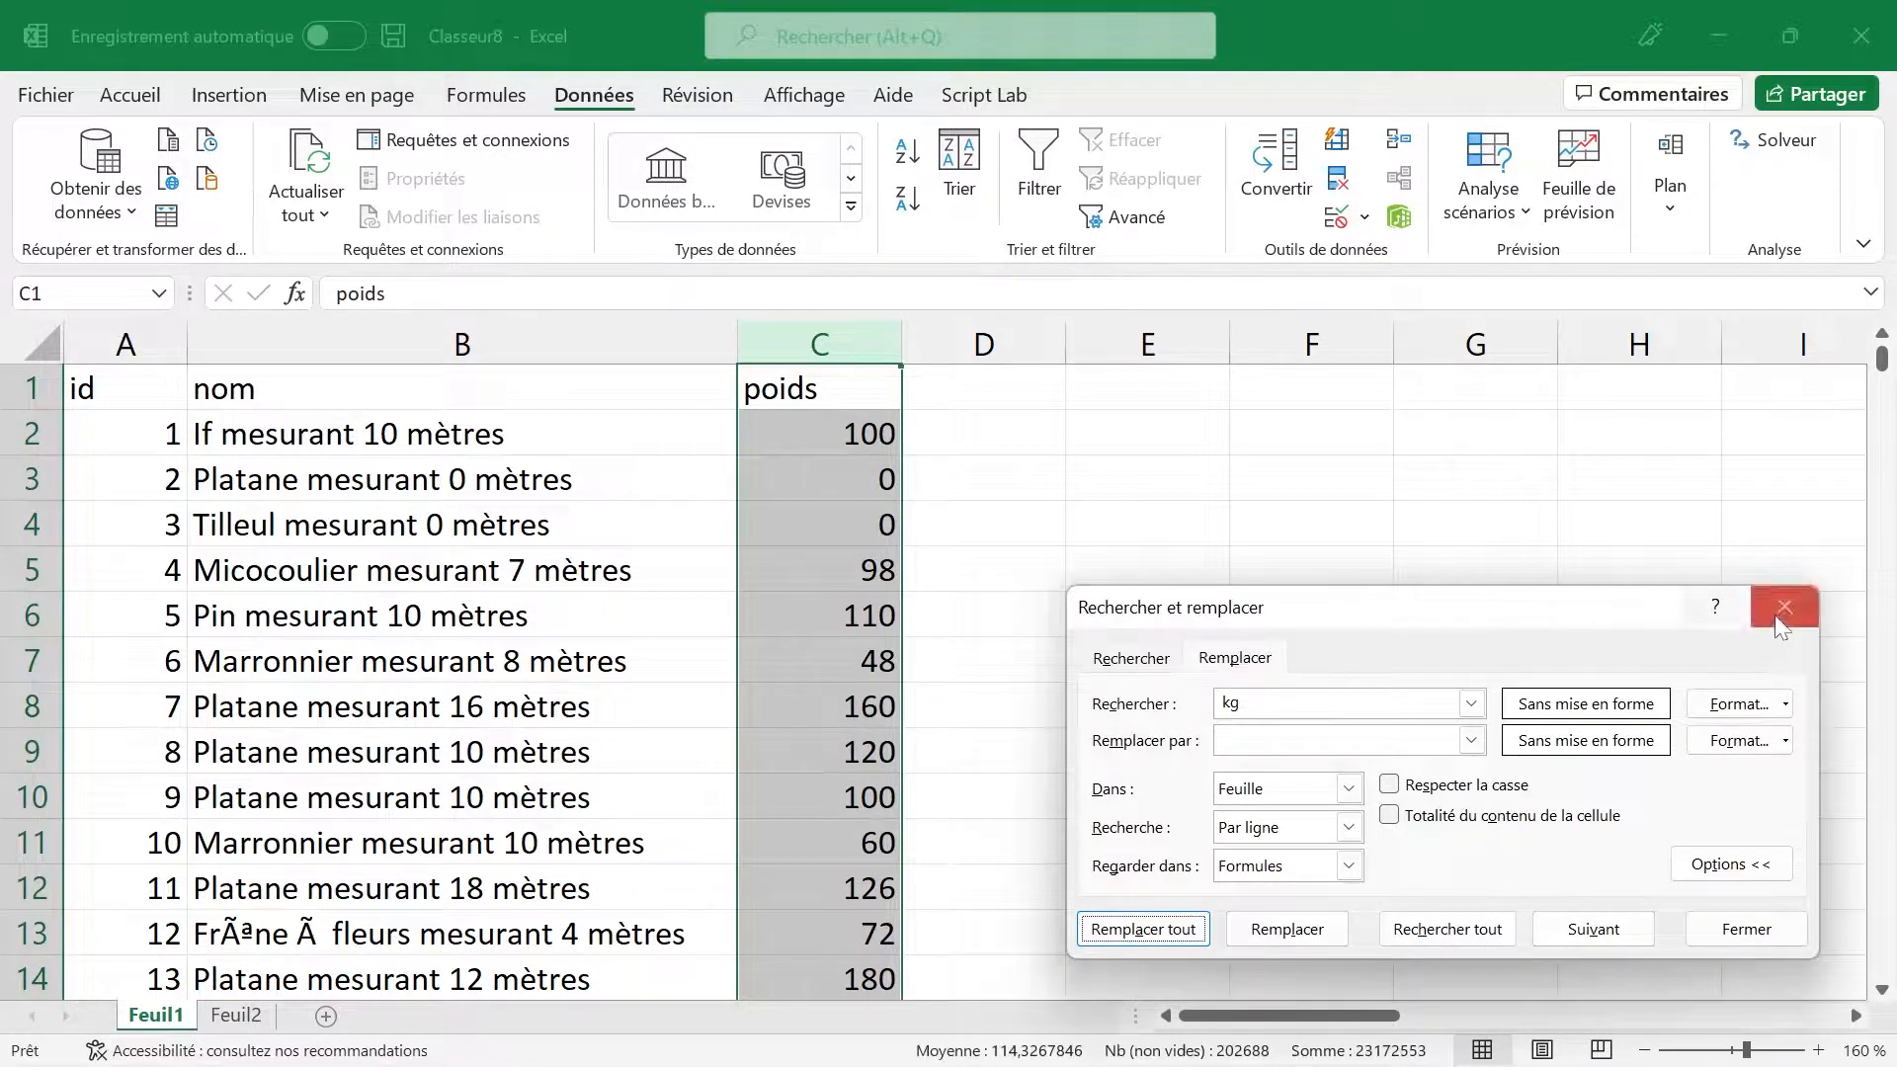
pyautogui.click(1782, 607)
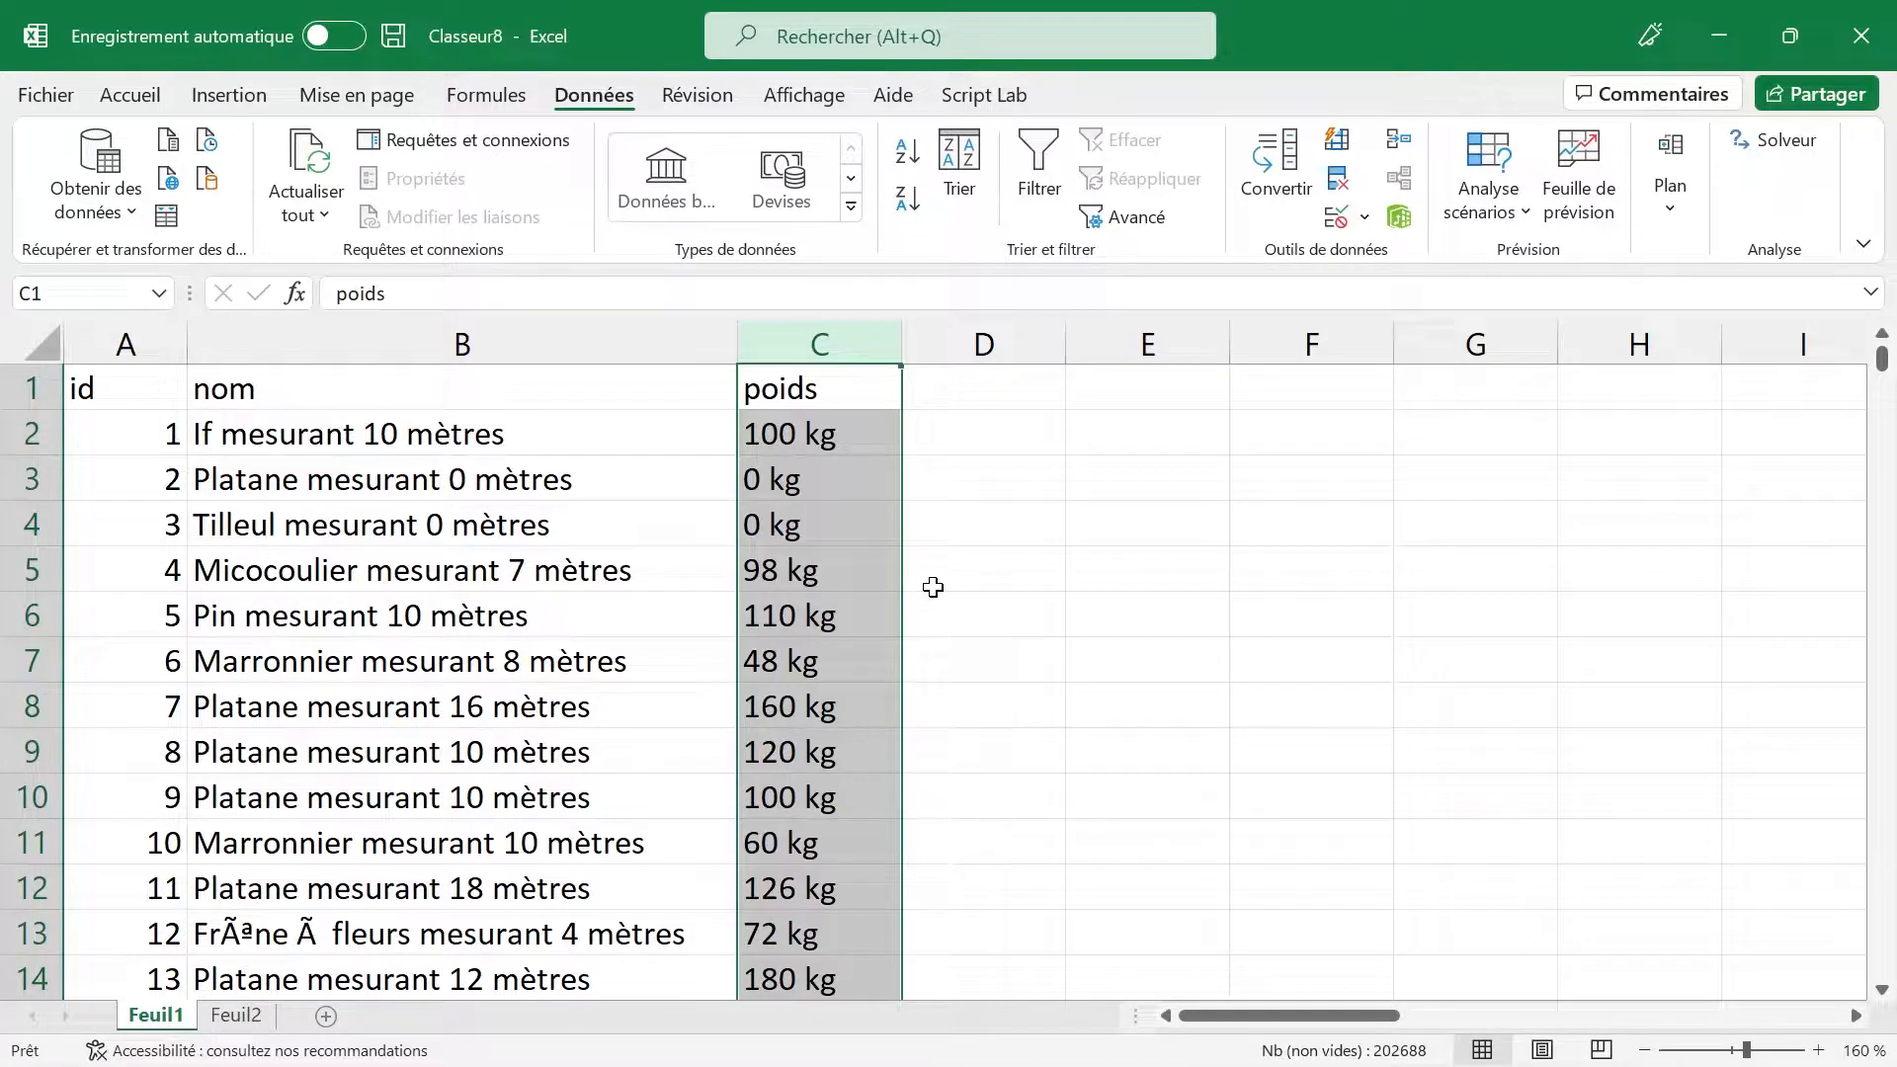
# Step: Split the poids column into separate number and unit columns with a delimited text conversion that uses Espace as separator
pyautogui.click(1264, 210)
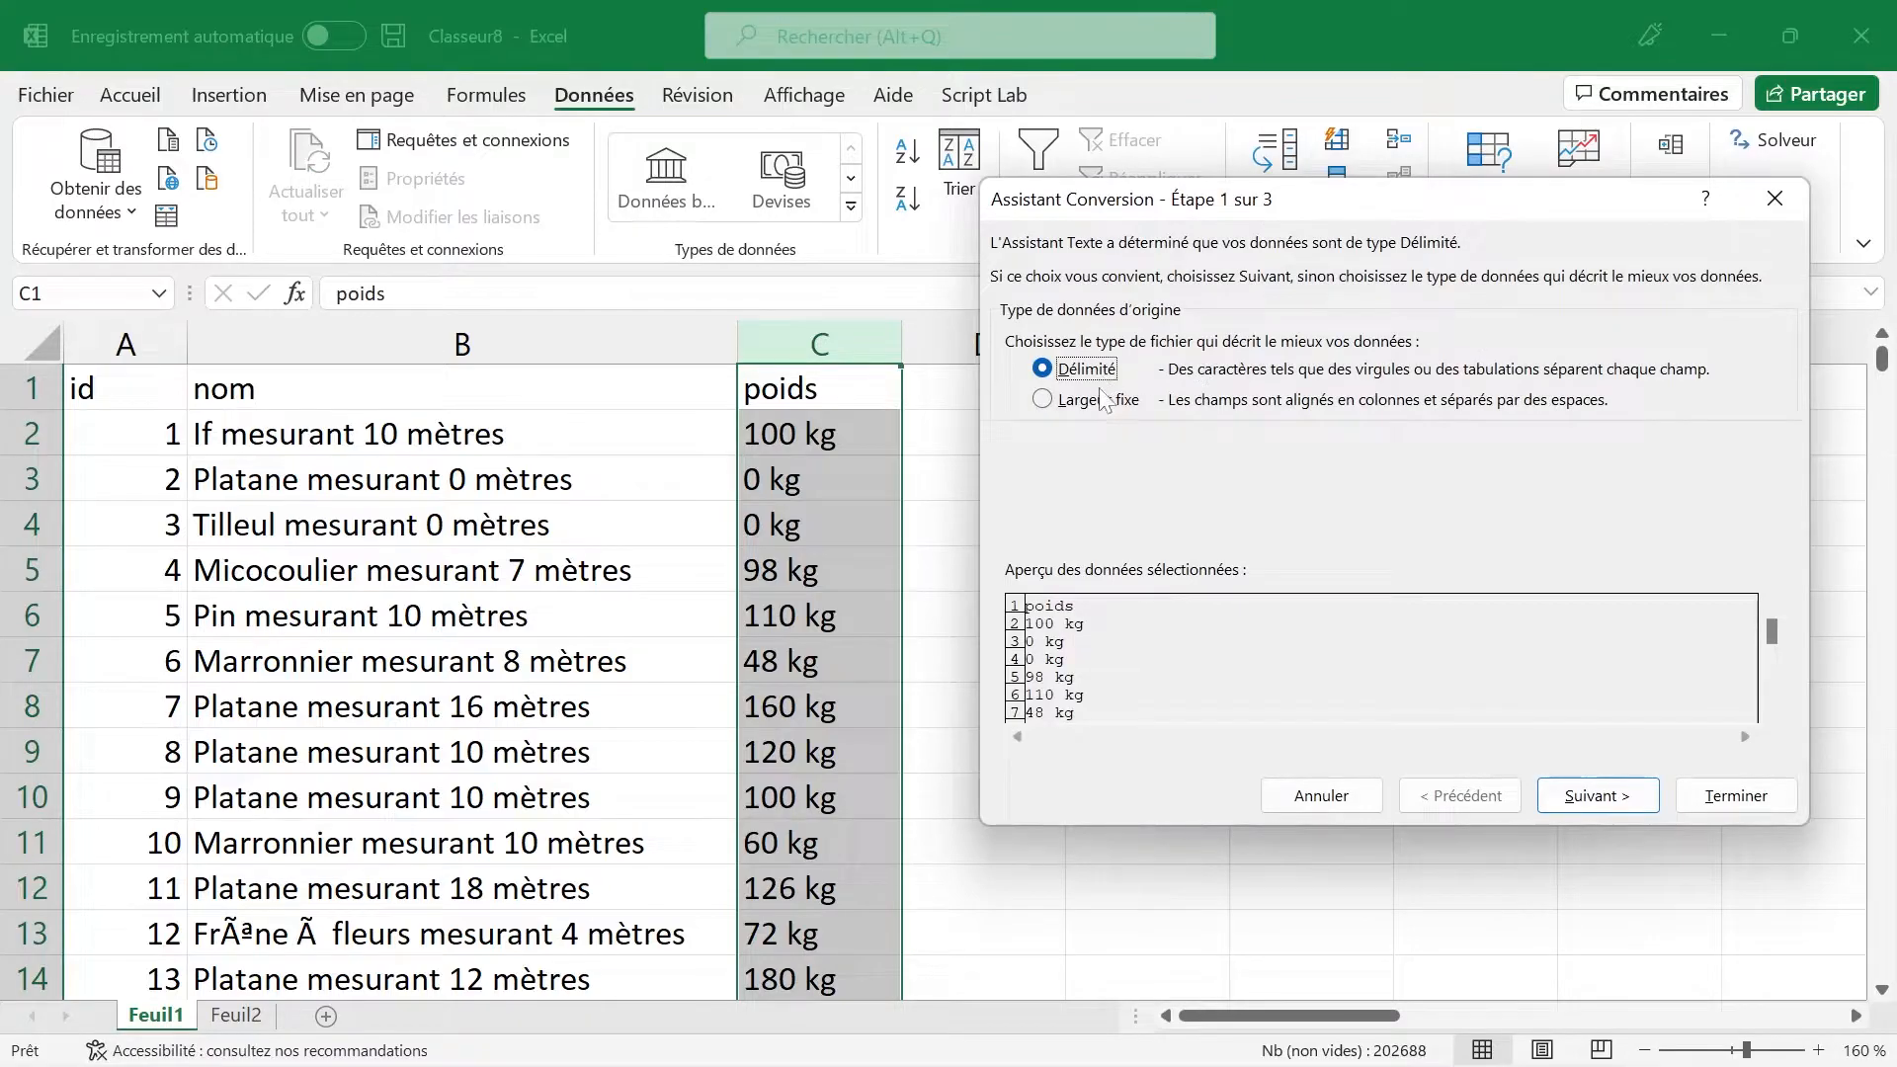
pyautogui.click(1111, 403)
pyautogui.click(1104, 374)
pyautogui.click(1107, 403)
pyautogui.click(1046, 371)
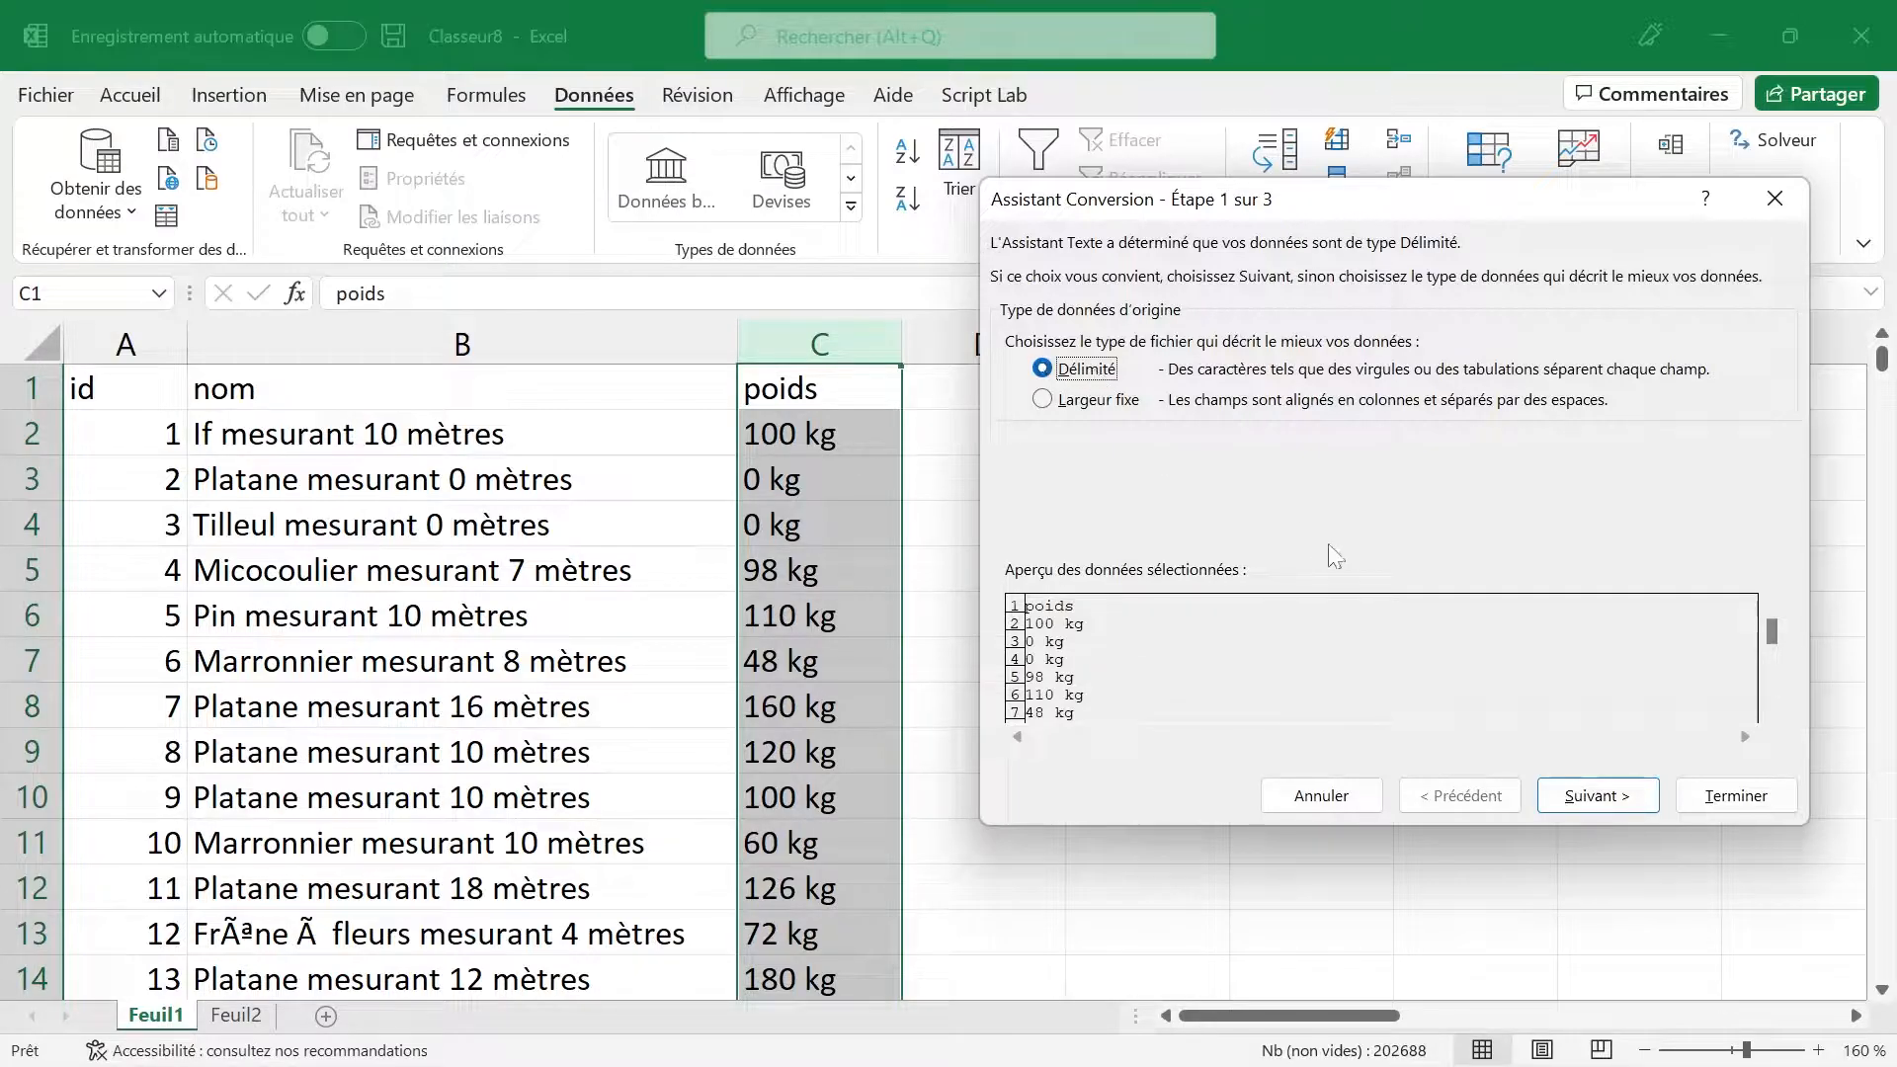
pyautogui.click(1616, 793)
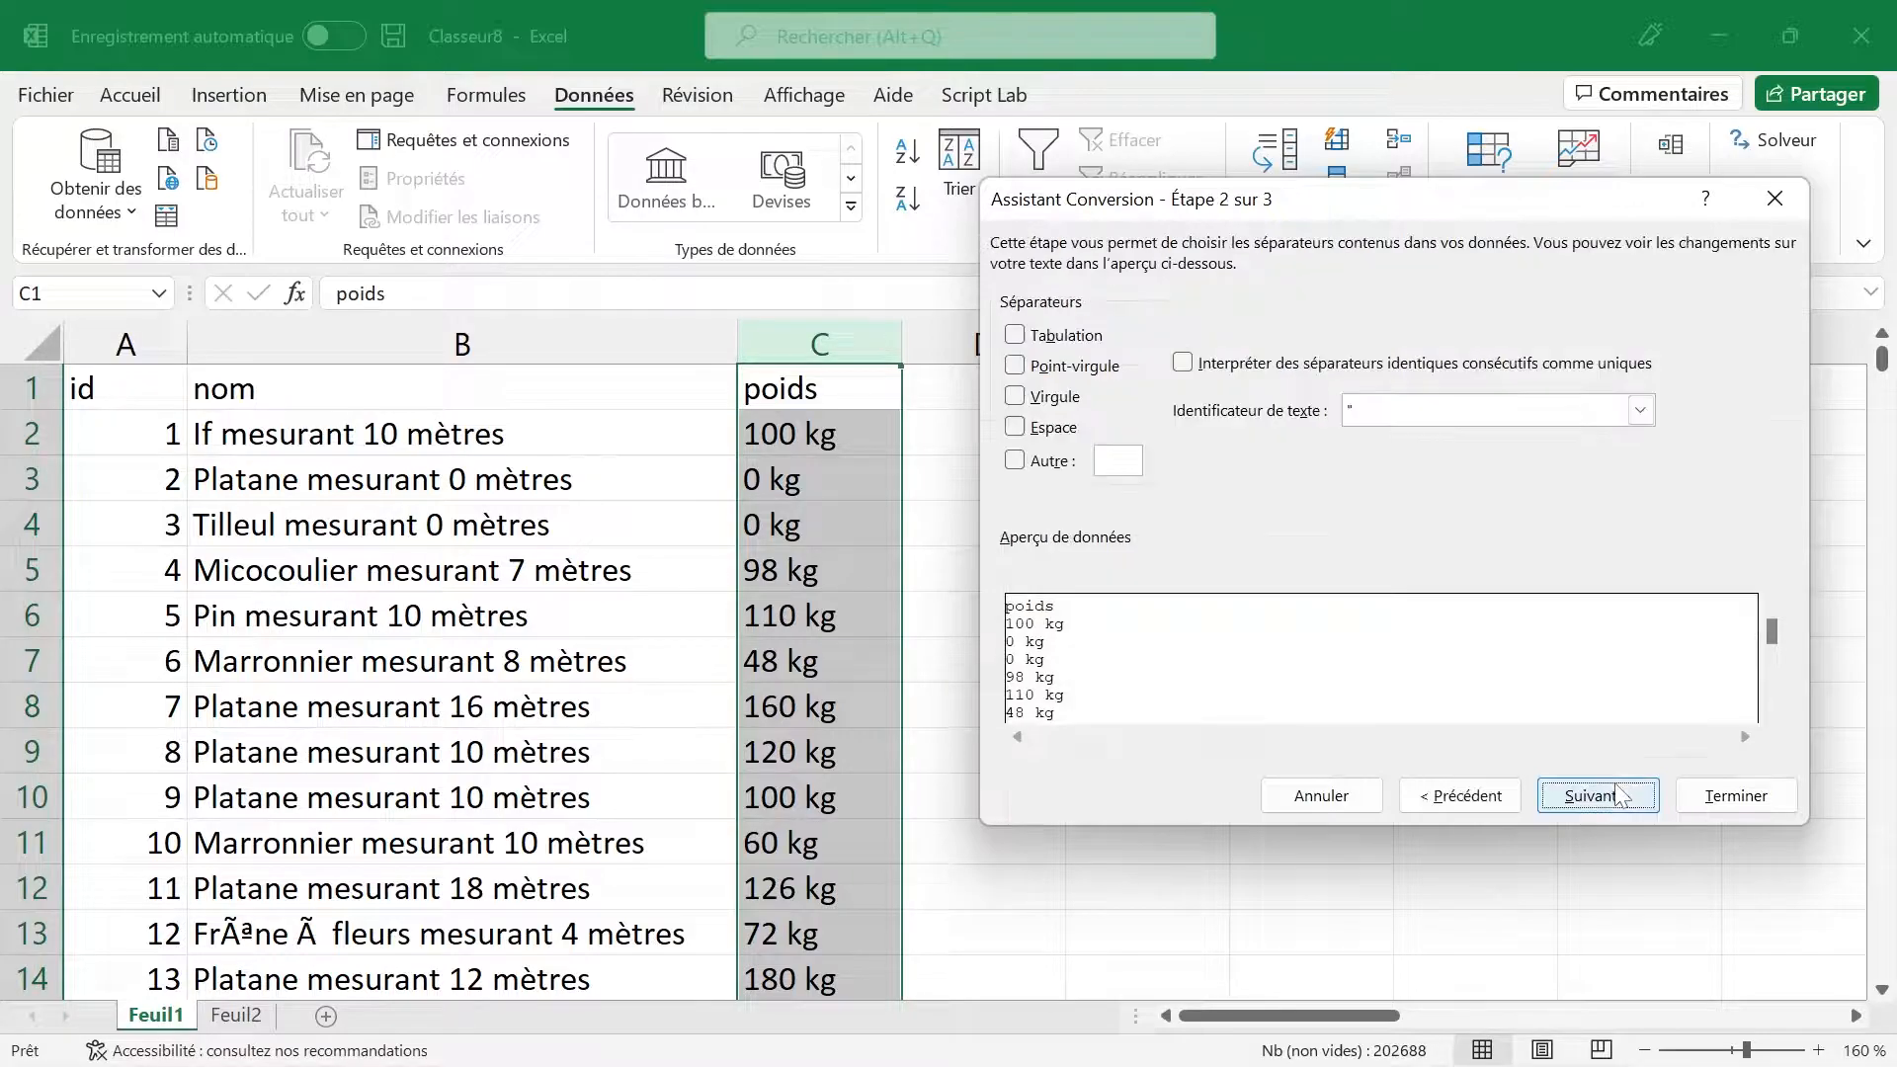
pyautogui.click(1045, 430)
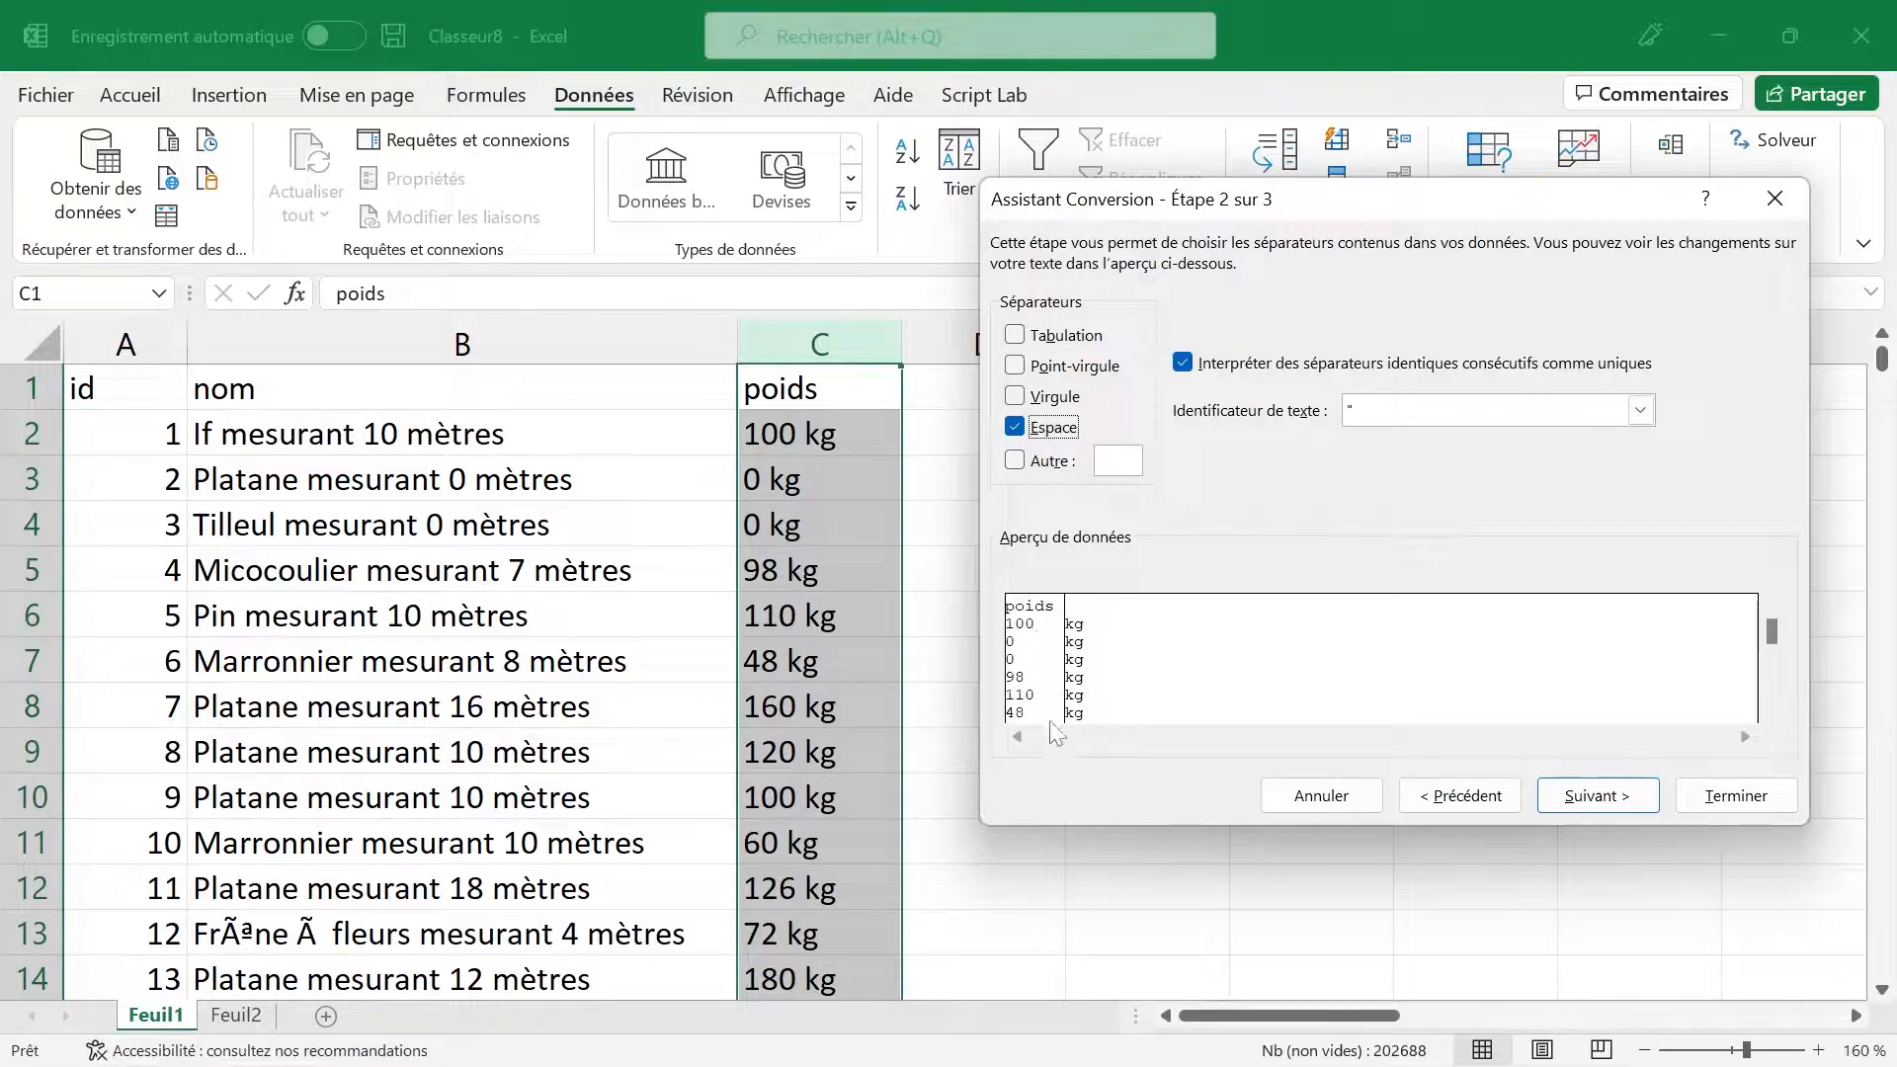
pyautogui.click(1770, 792)
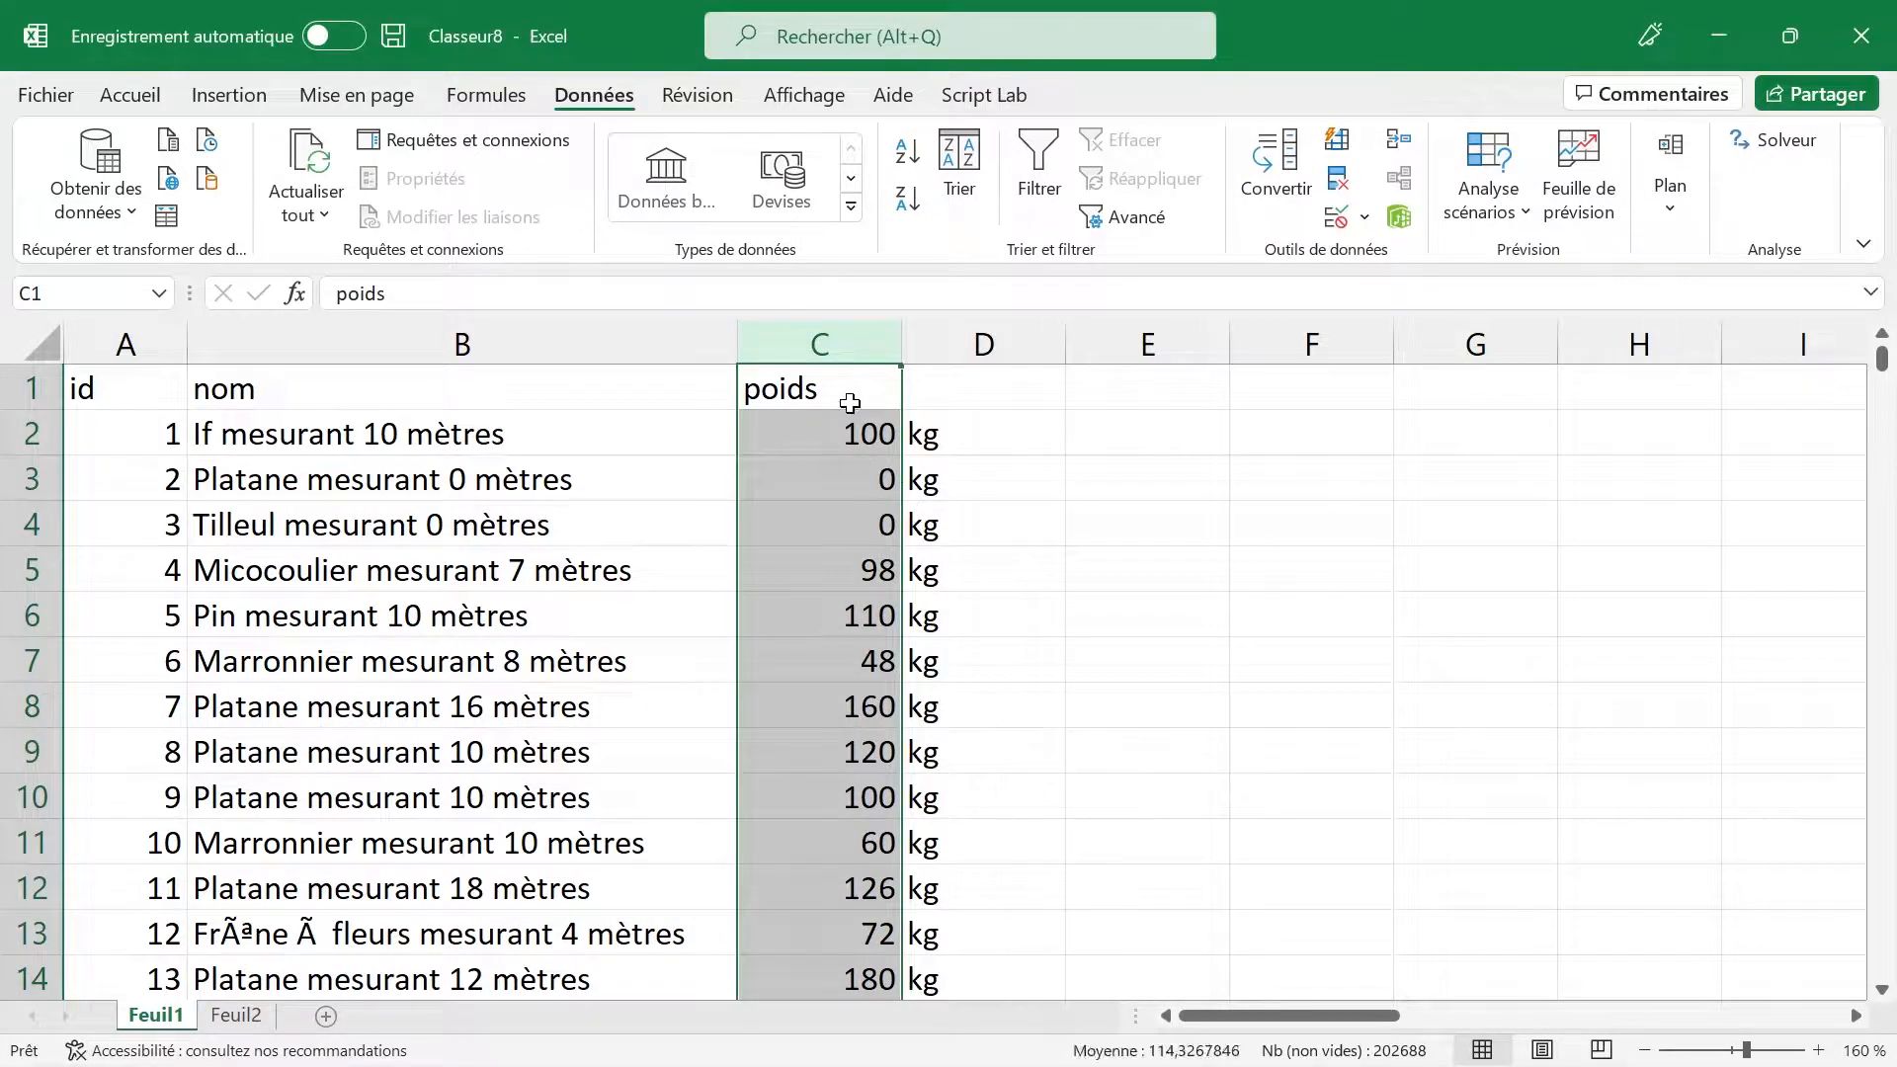
# Step: Clear the kg units from the whole of column D
pyautogui.moveTo(859, 427); pyautogui.dragTo(850, 805)
pyautogui.click(1012, 405)
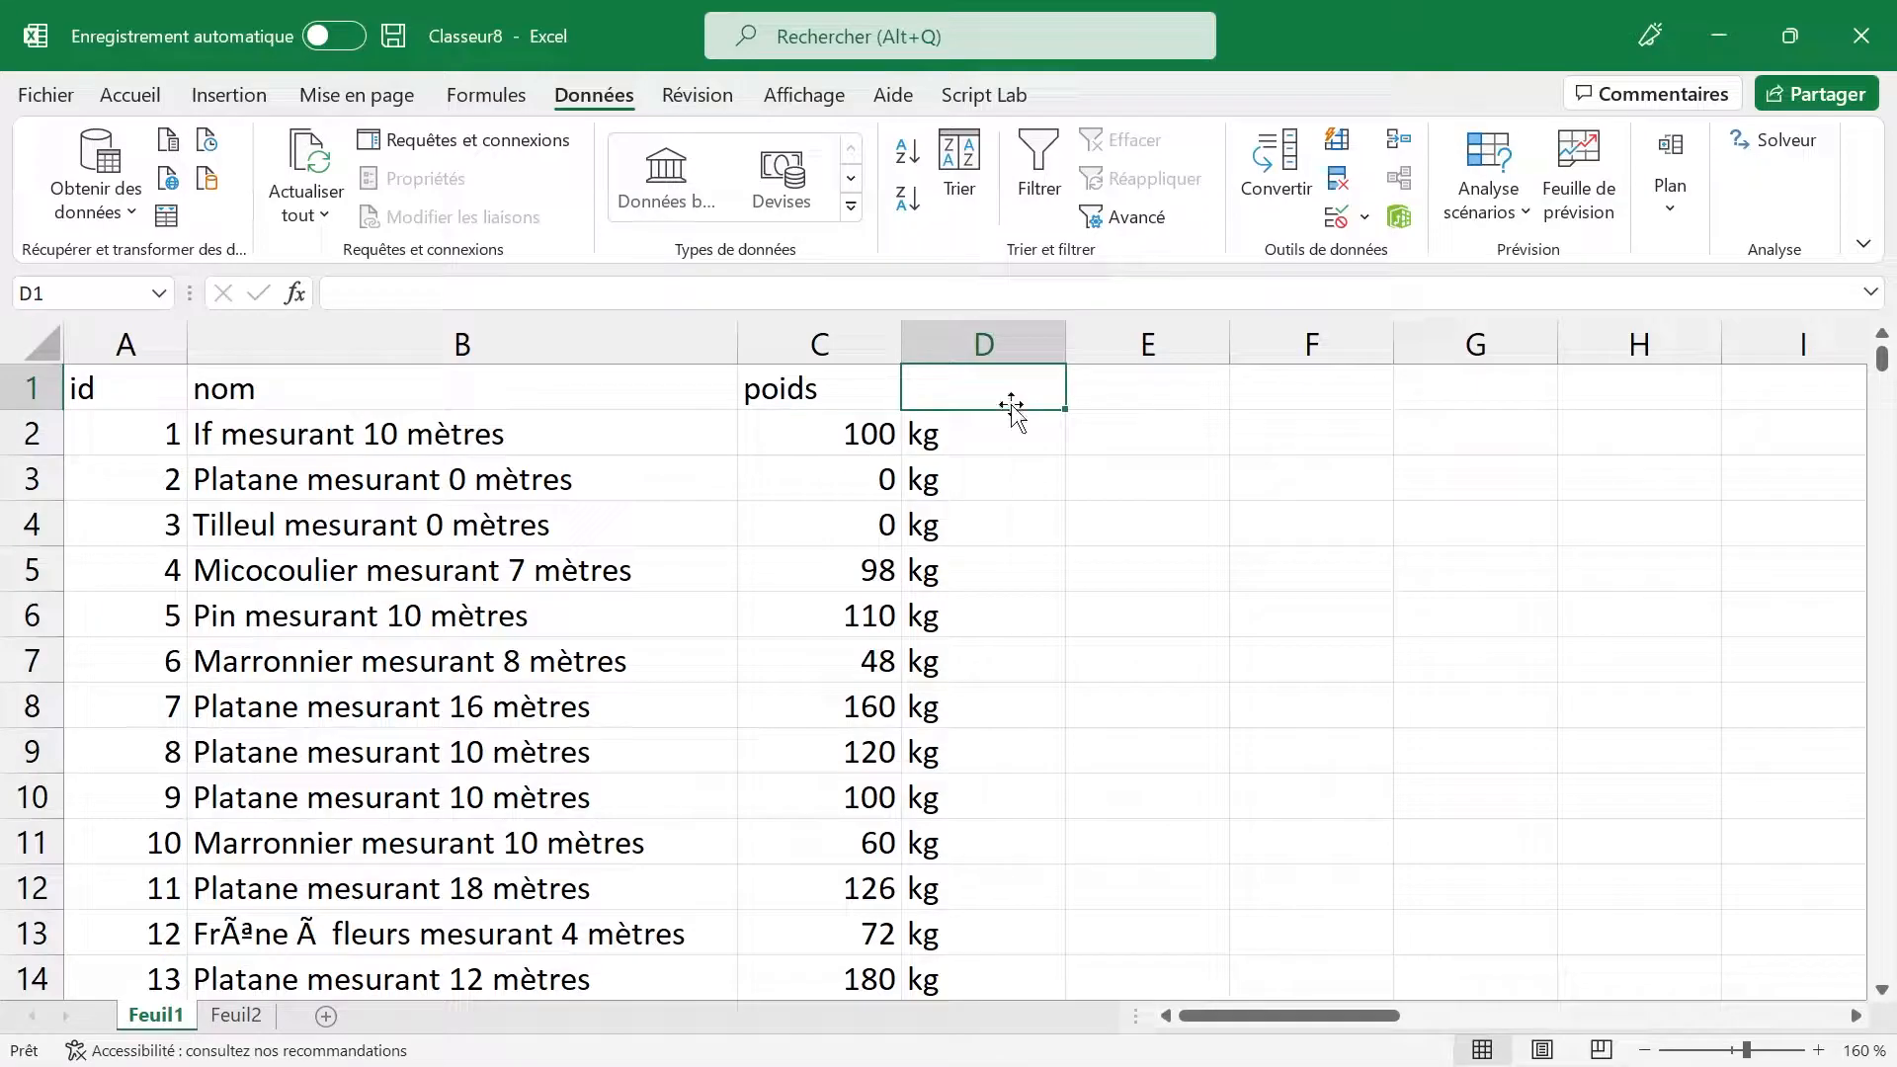
pyautogui.click(1003, 337)
pyautogui.press('Delete')
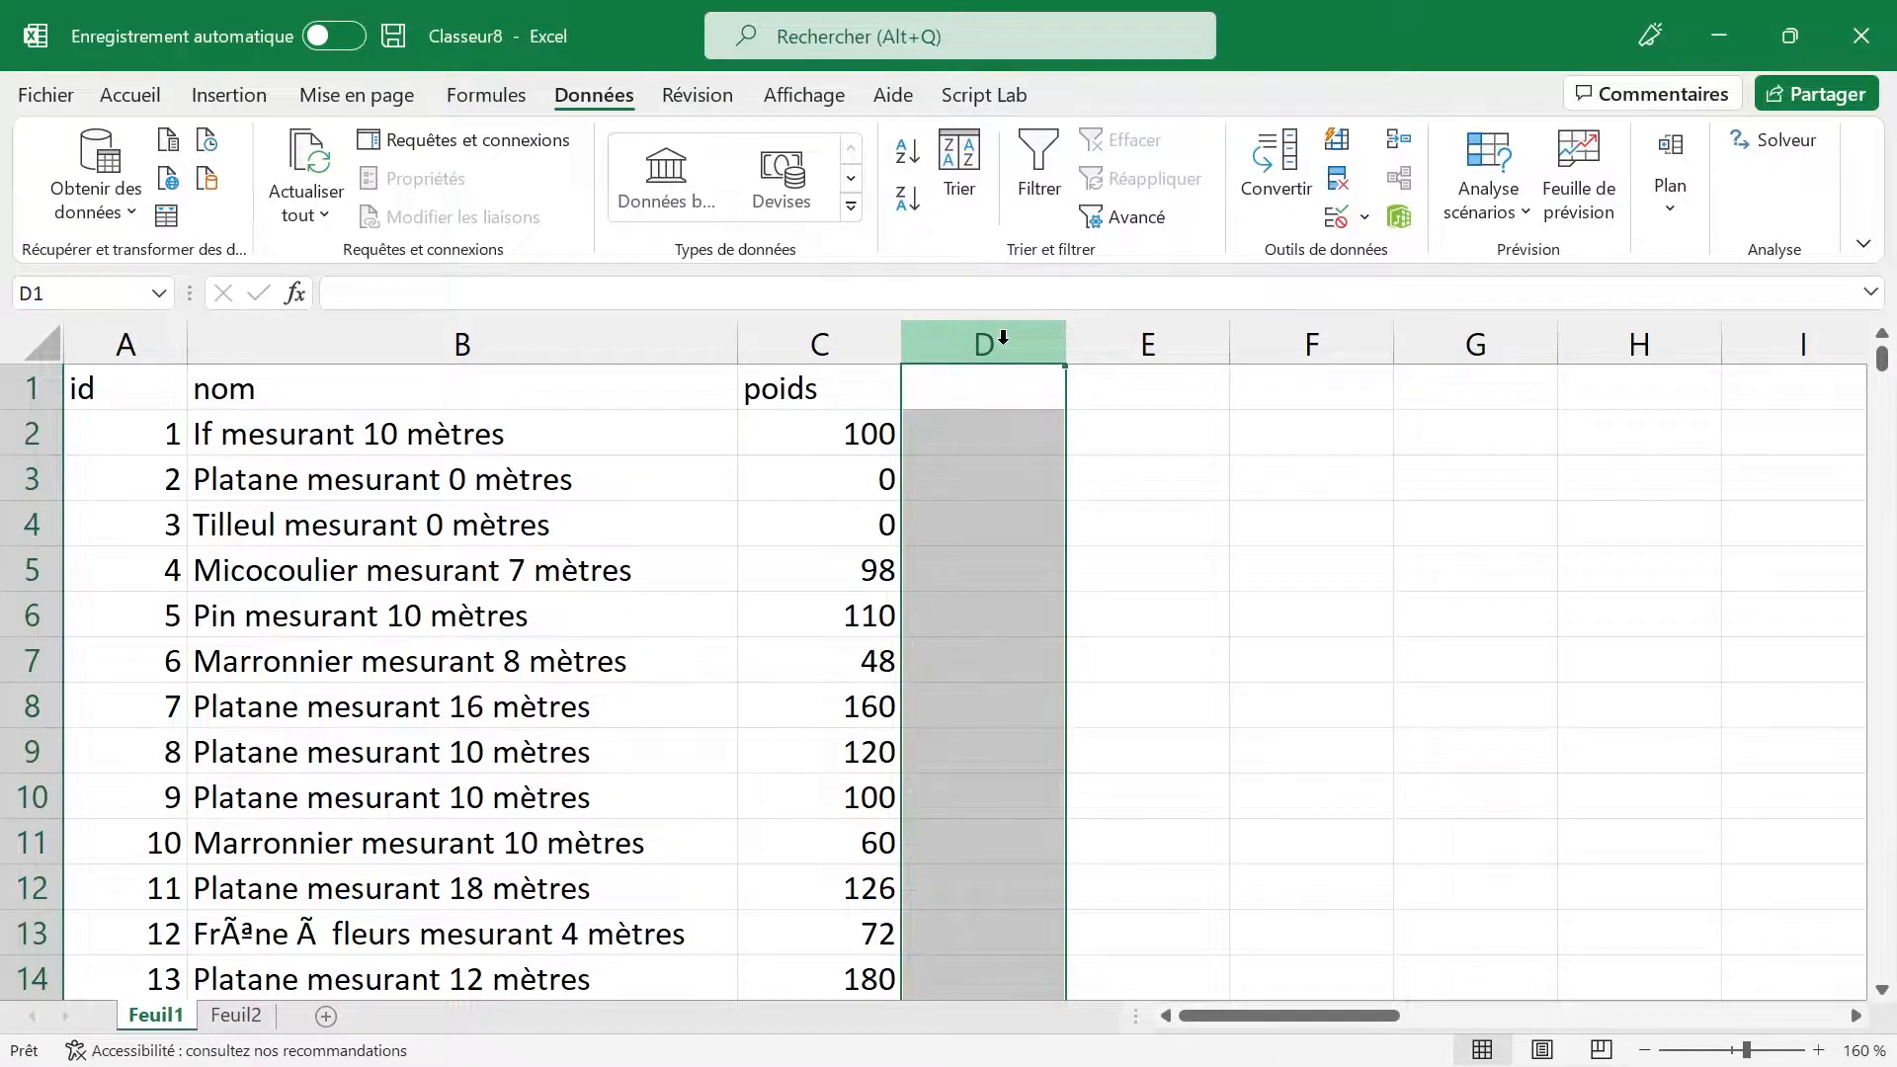
# Step: Delete the empty columns D to I between poids and numEspece
pyautogui.scroll(-5, 828, 561)
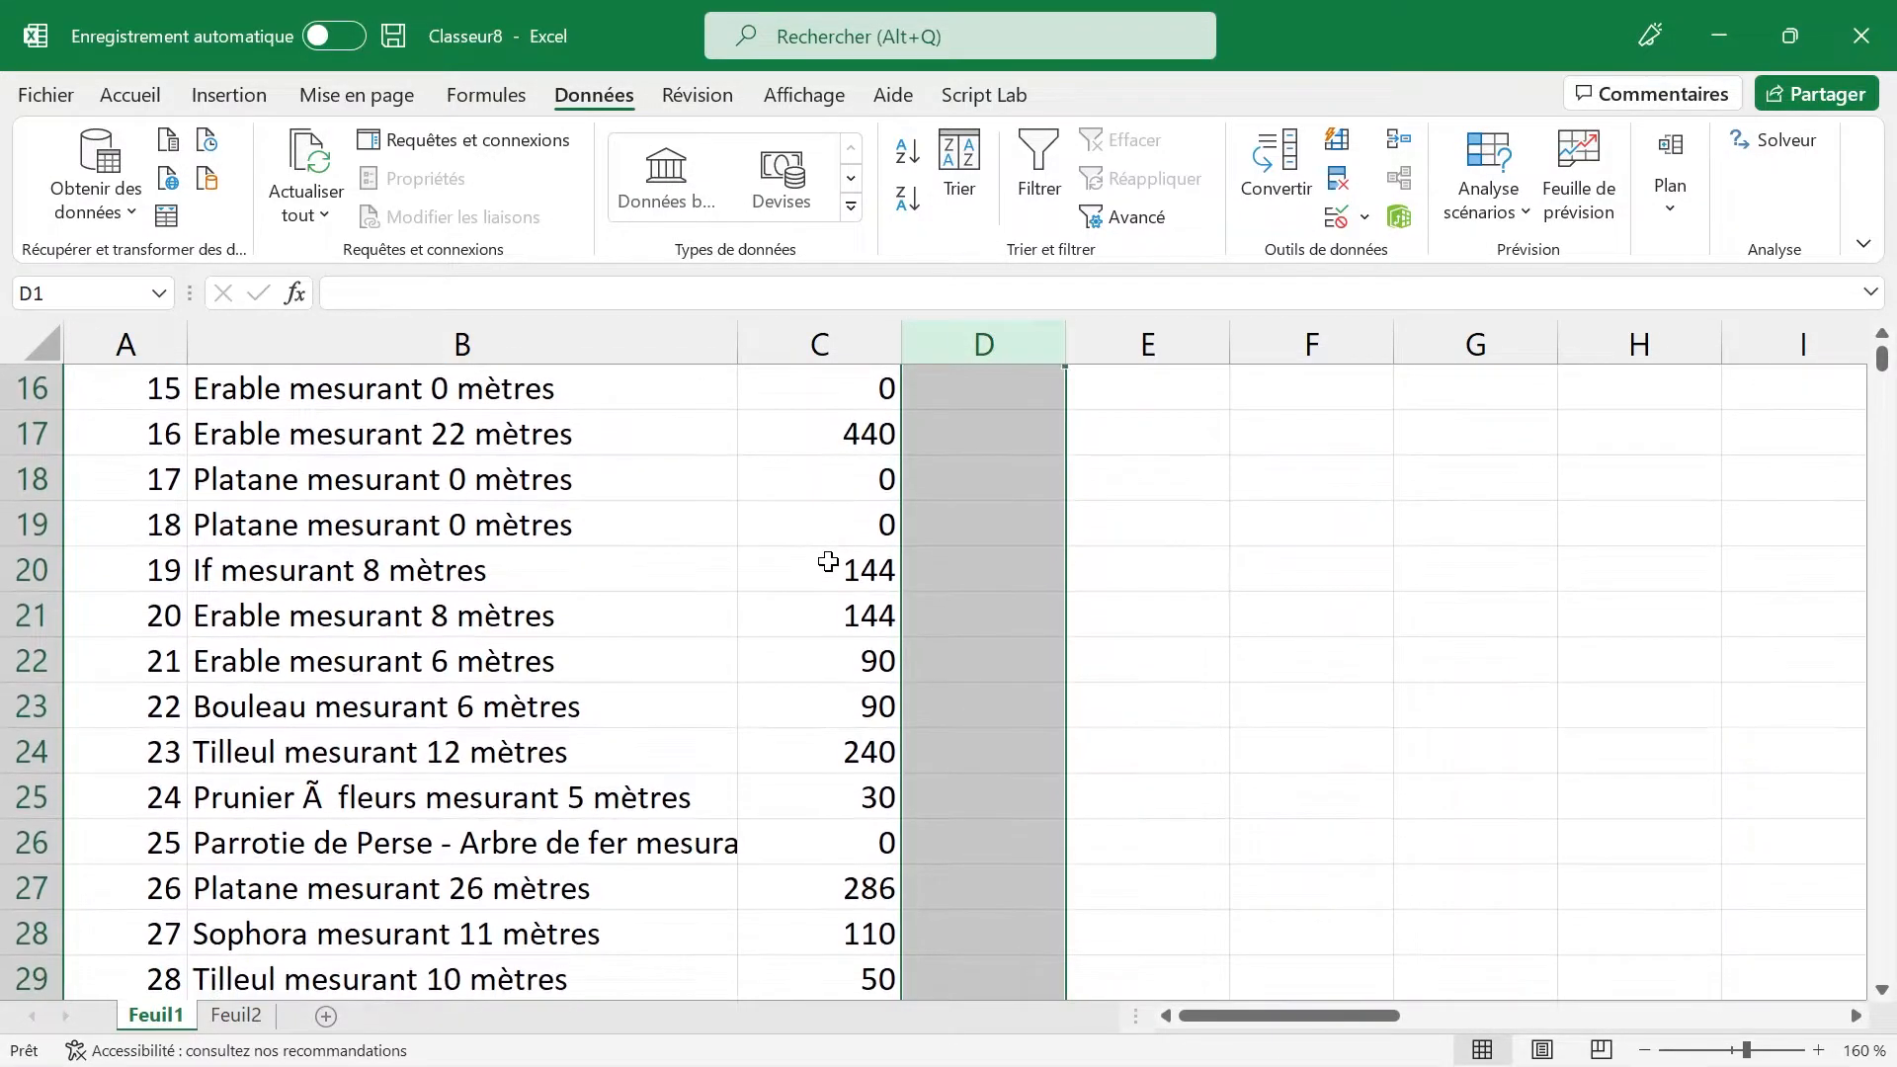
pyautogui.scroll(-3, 828, 561)
pyautogui.scroll(8, 828, 561)
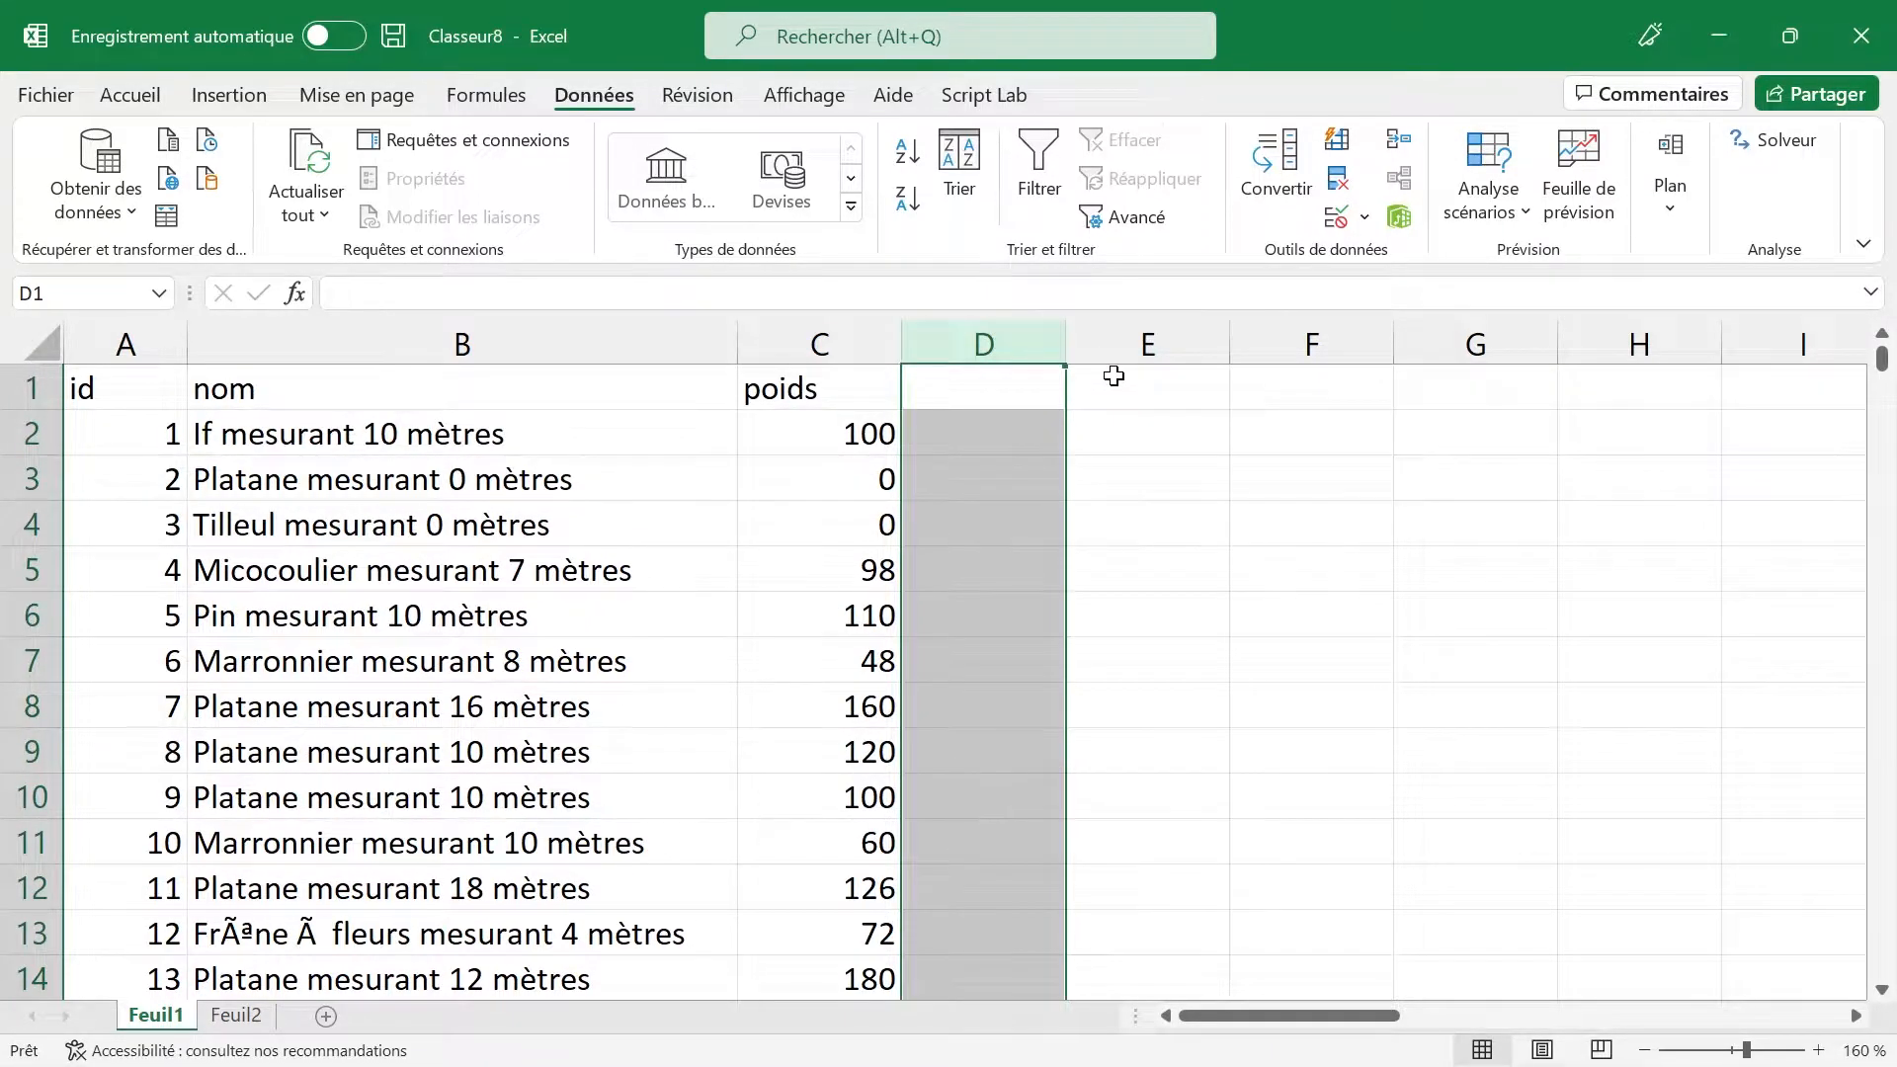
pyautogui.hscroll(3, 1114, 376)
pyautogui.keyDown('shift'); pyautogui.click(505, 324); pyautogui.keyUp('shift')
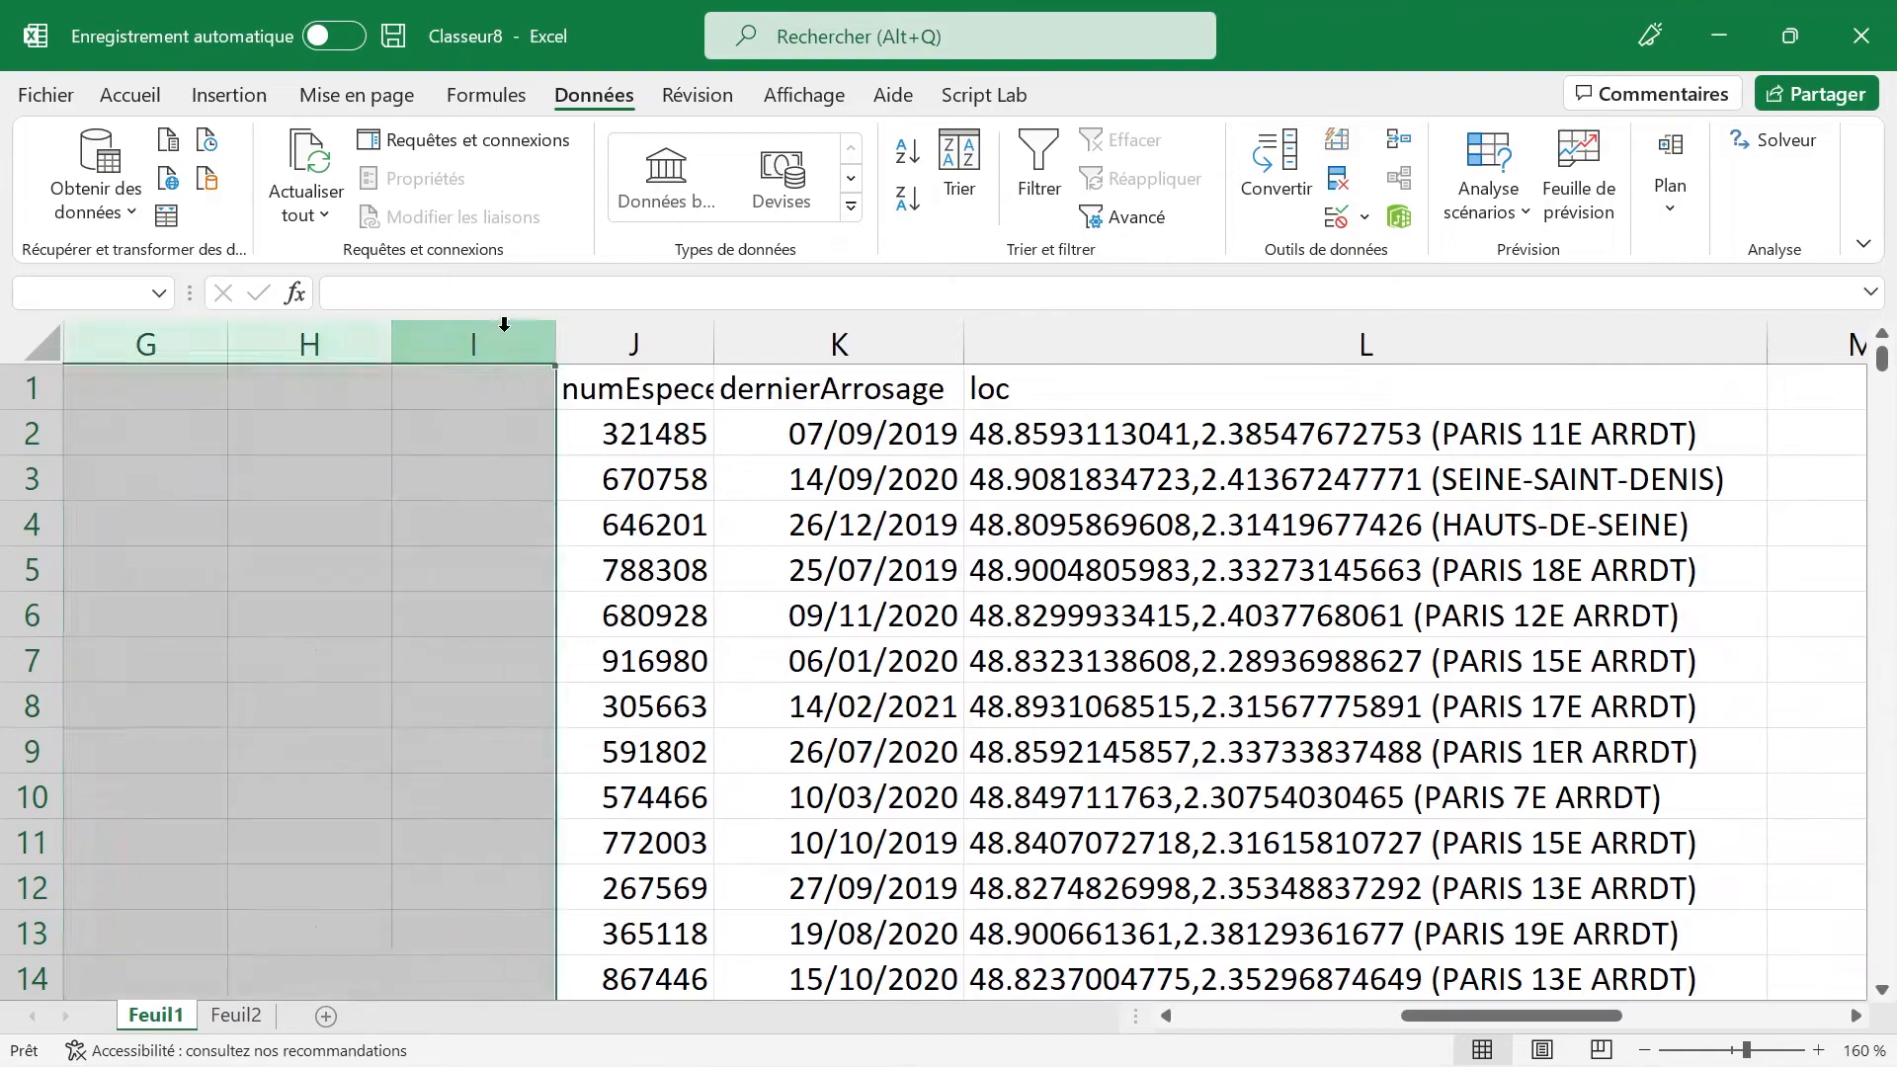
pyautogui.rightClick(505, 324)
pyautogui.click(613, 615)
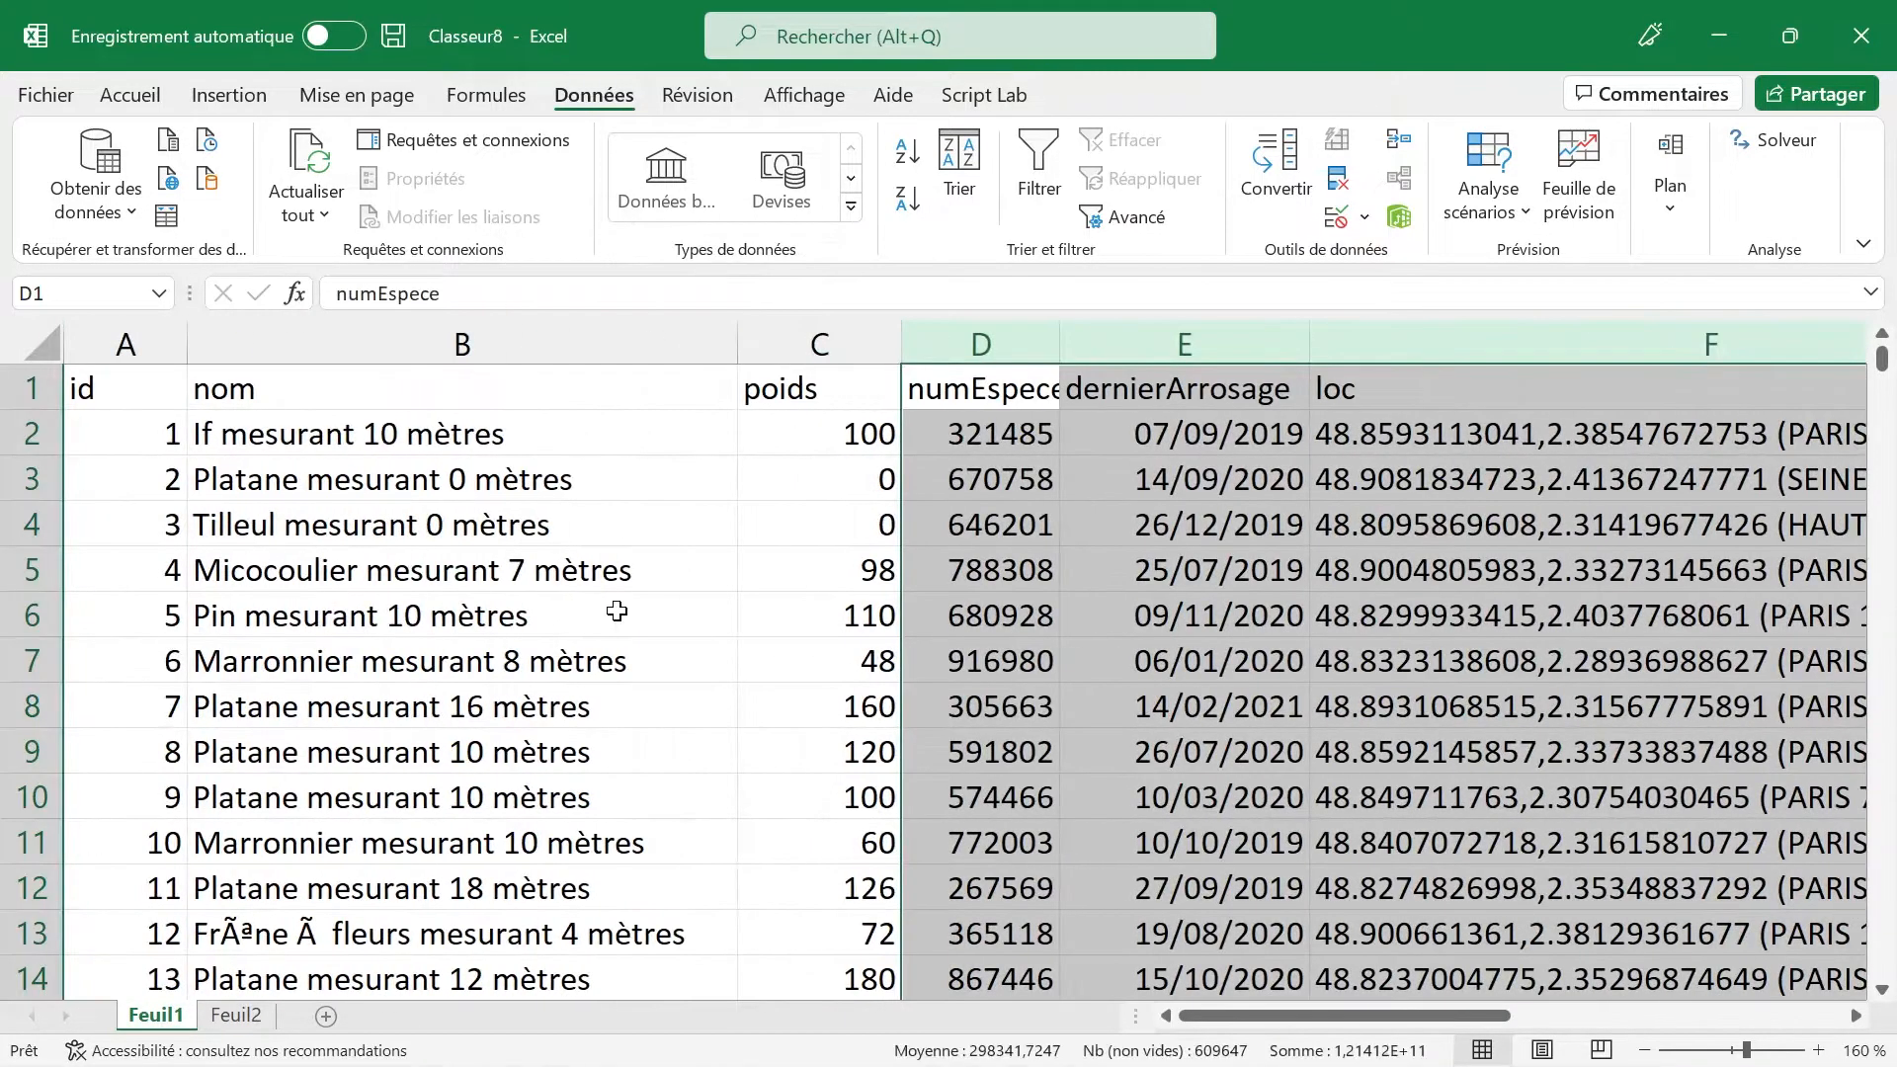
pyautogui.click(746, 524)
# Step: Start a text conversion of the loc column using the Largeur fixe data type
pyautogui.click(1384, 417)
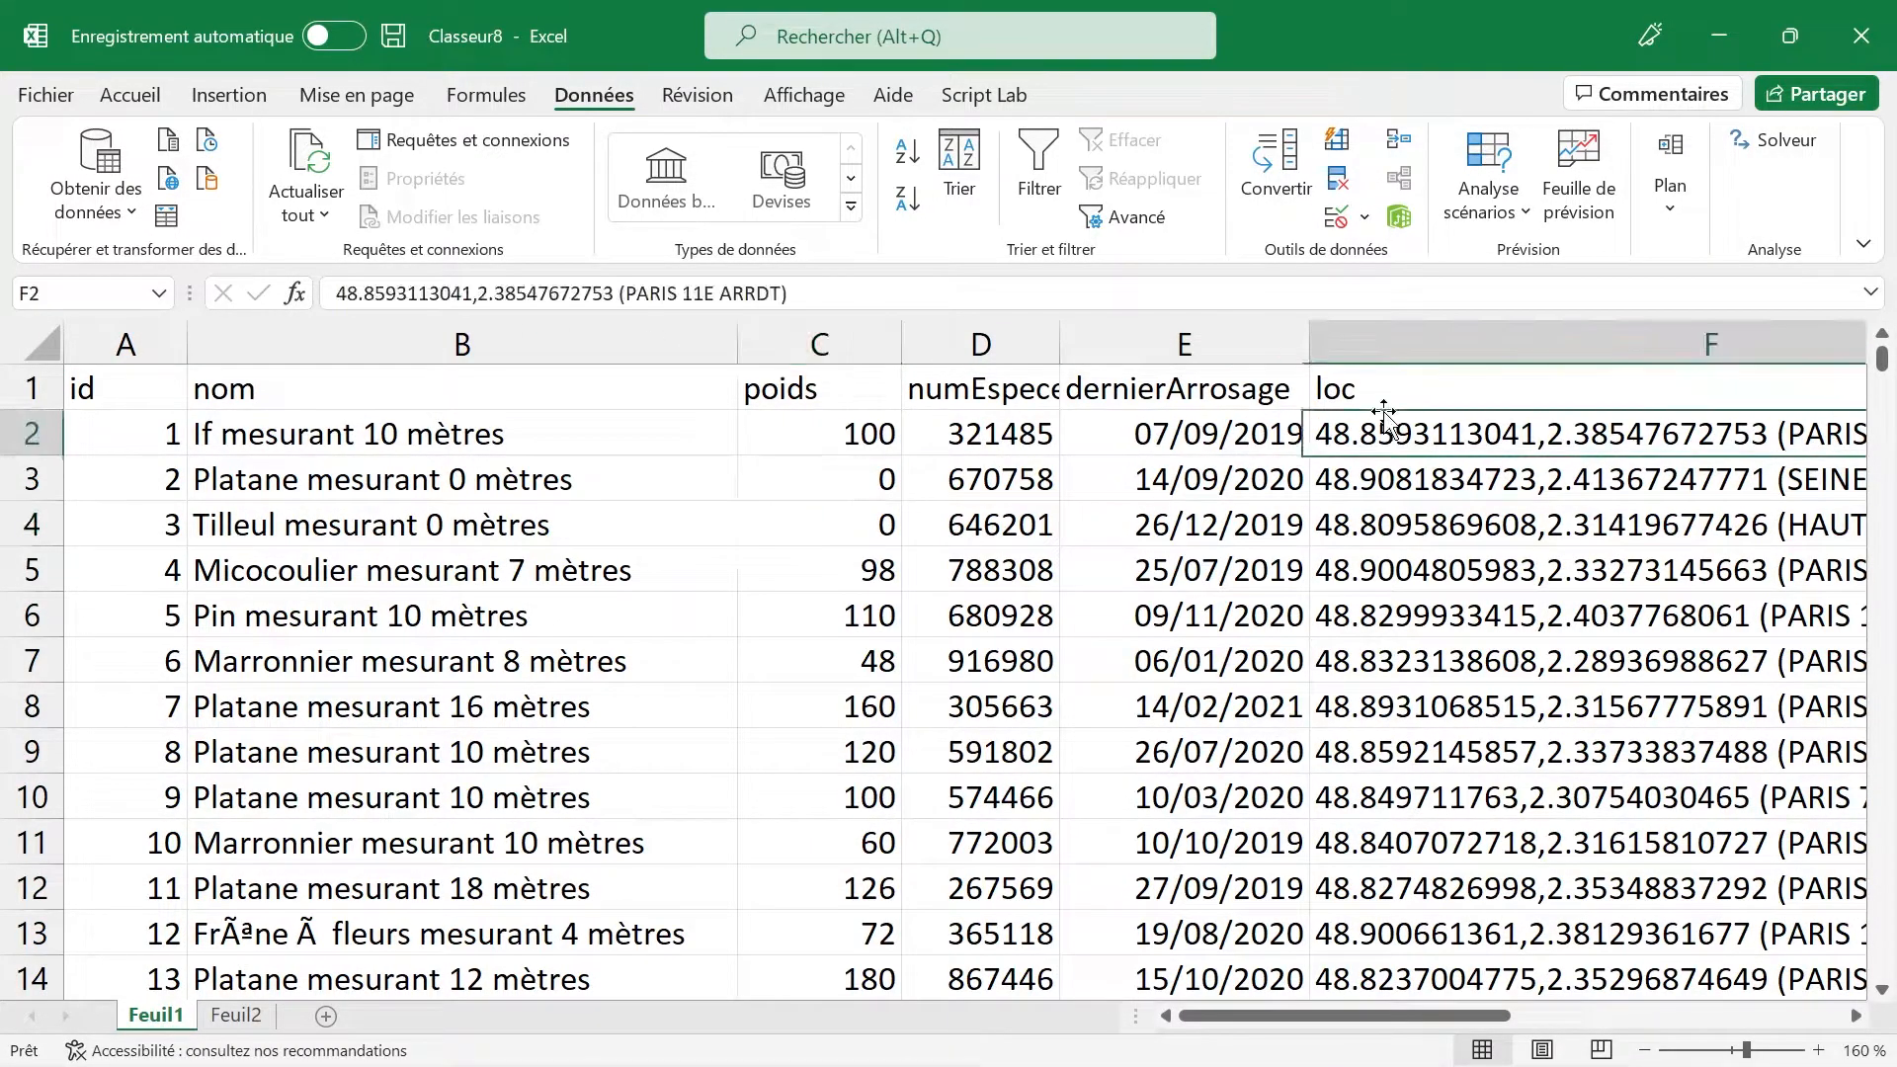
pyautogui.press('Right')
pyautogui.press('Left')
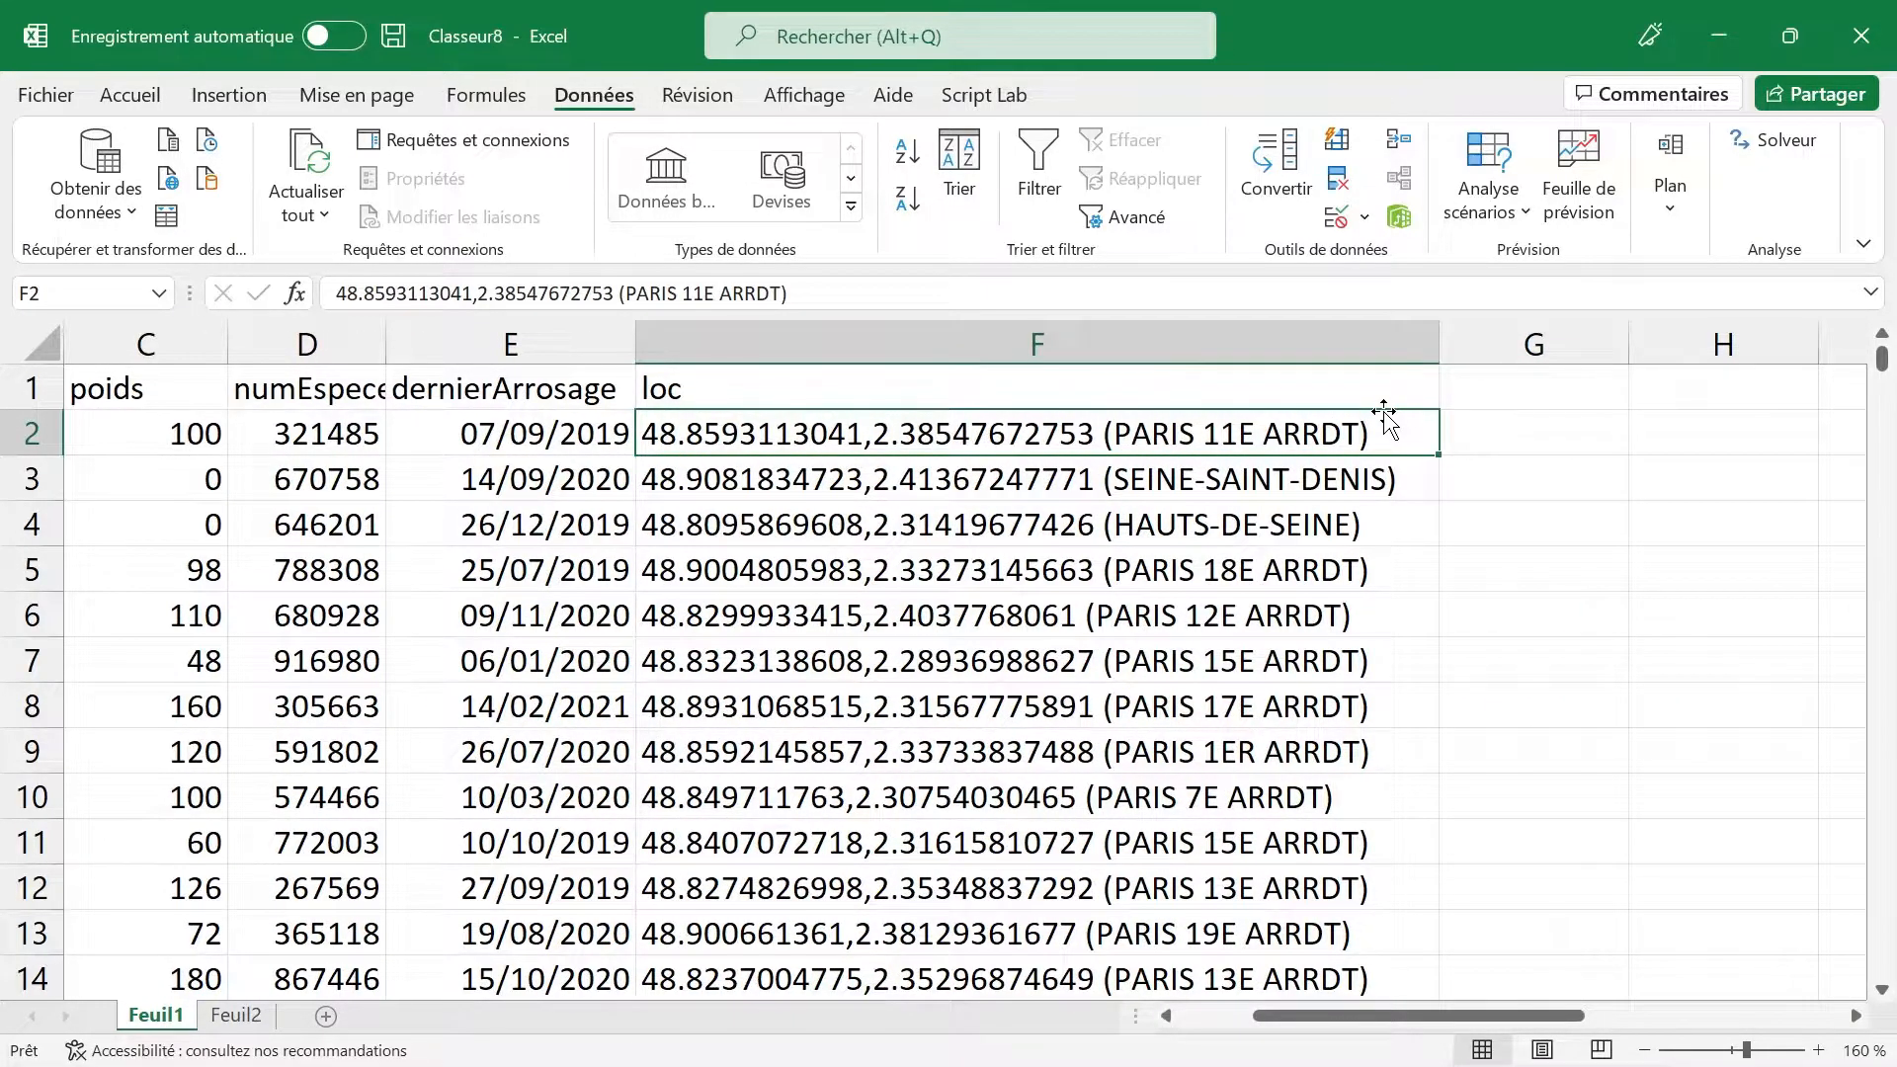
pyautogui.click(1253, 324)
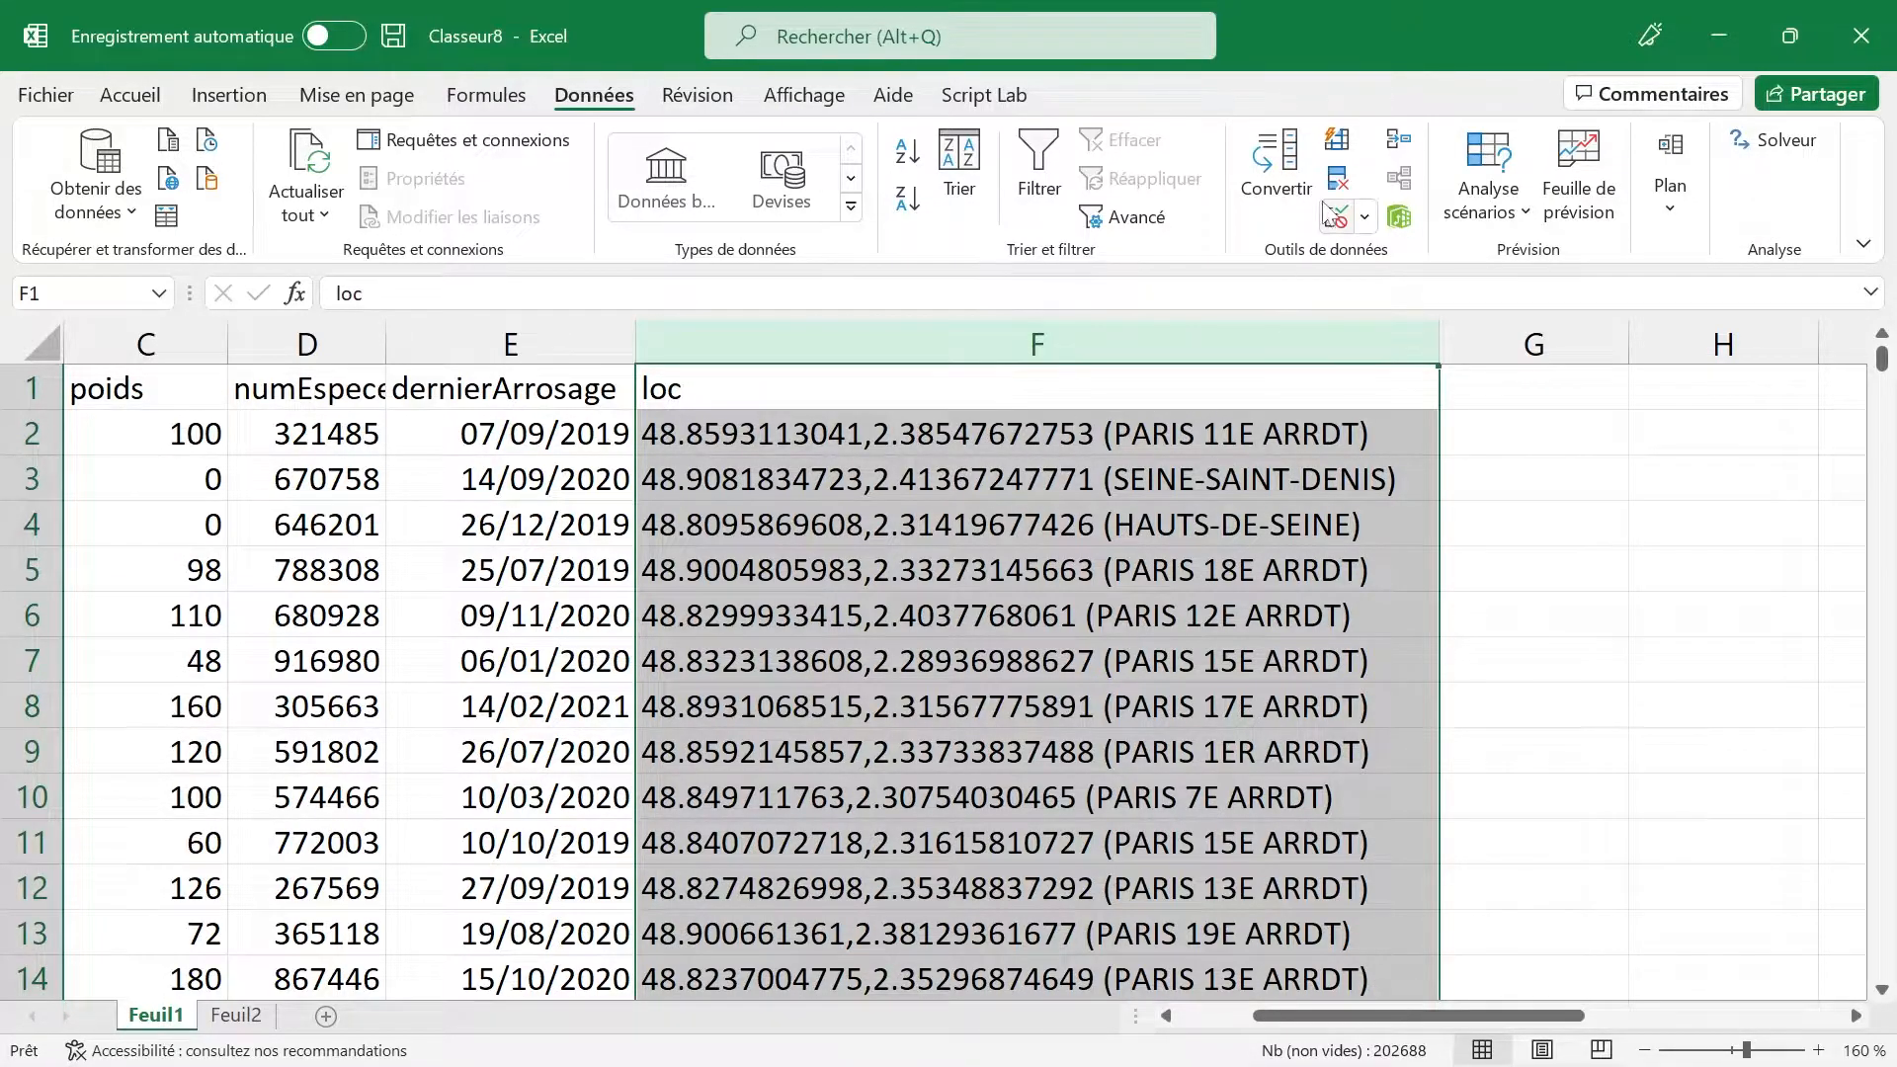
pyautogui.click(1276, 163)
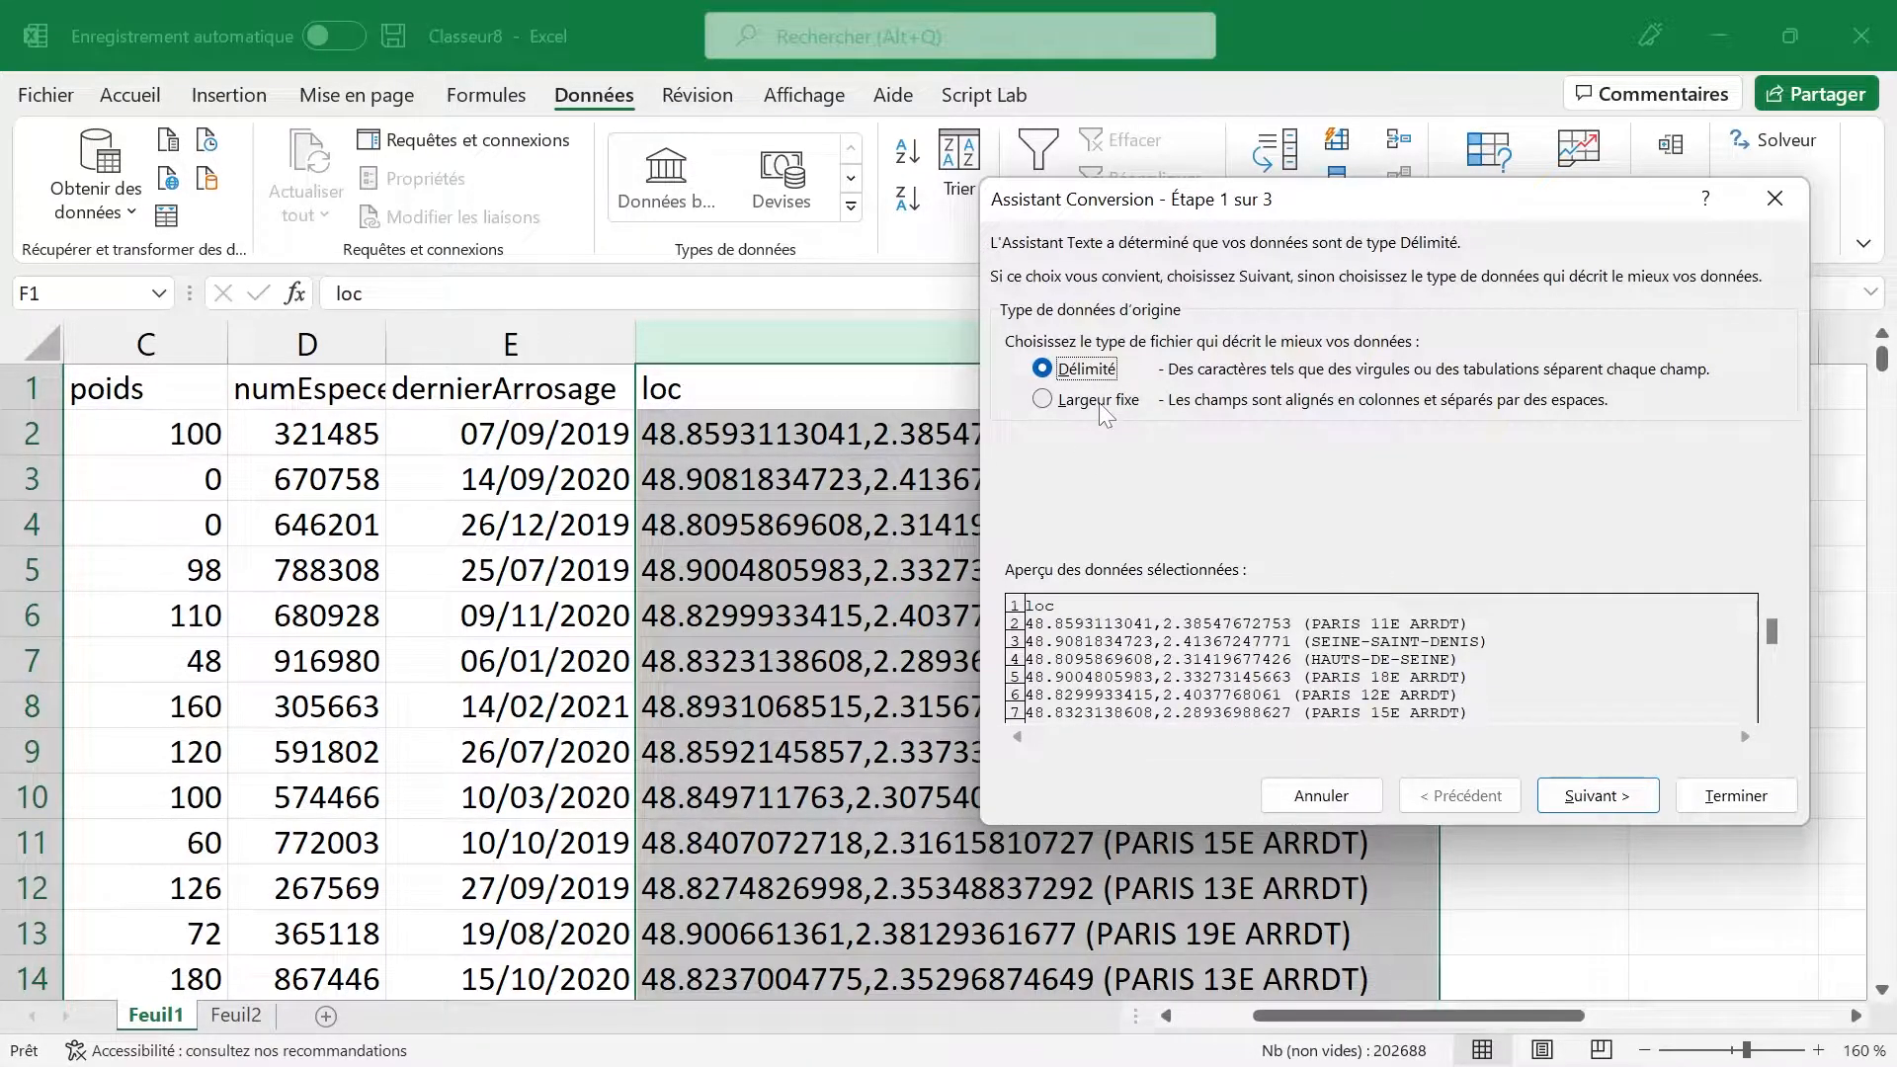
pyautogui.click(1098, 402)
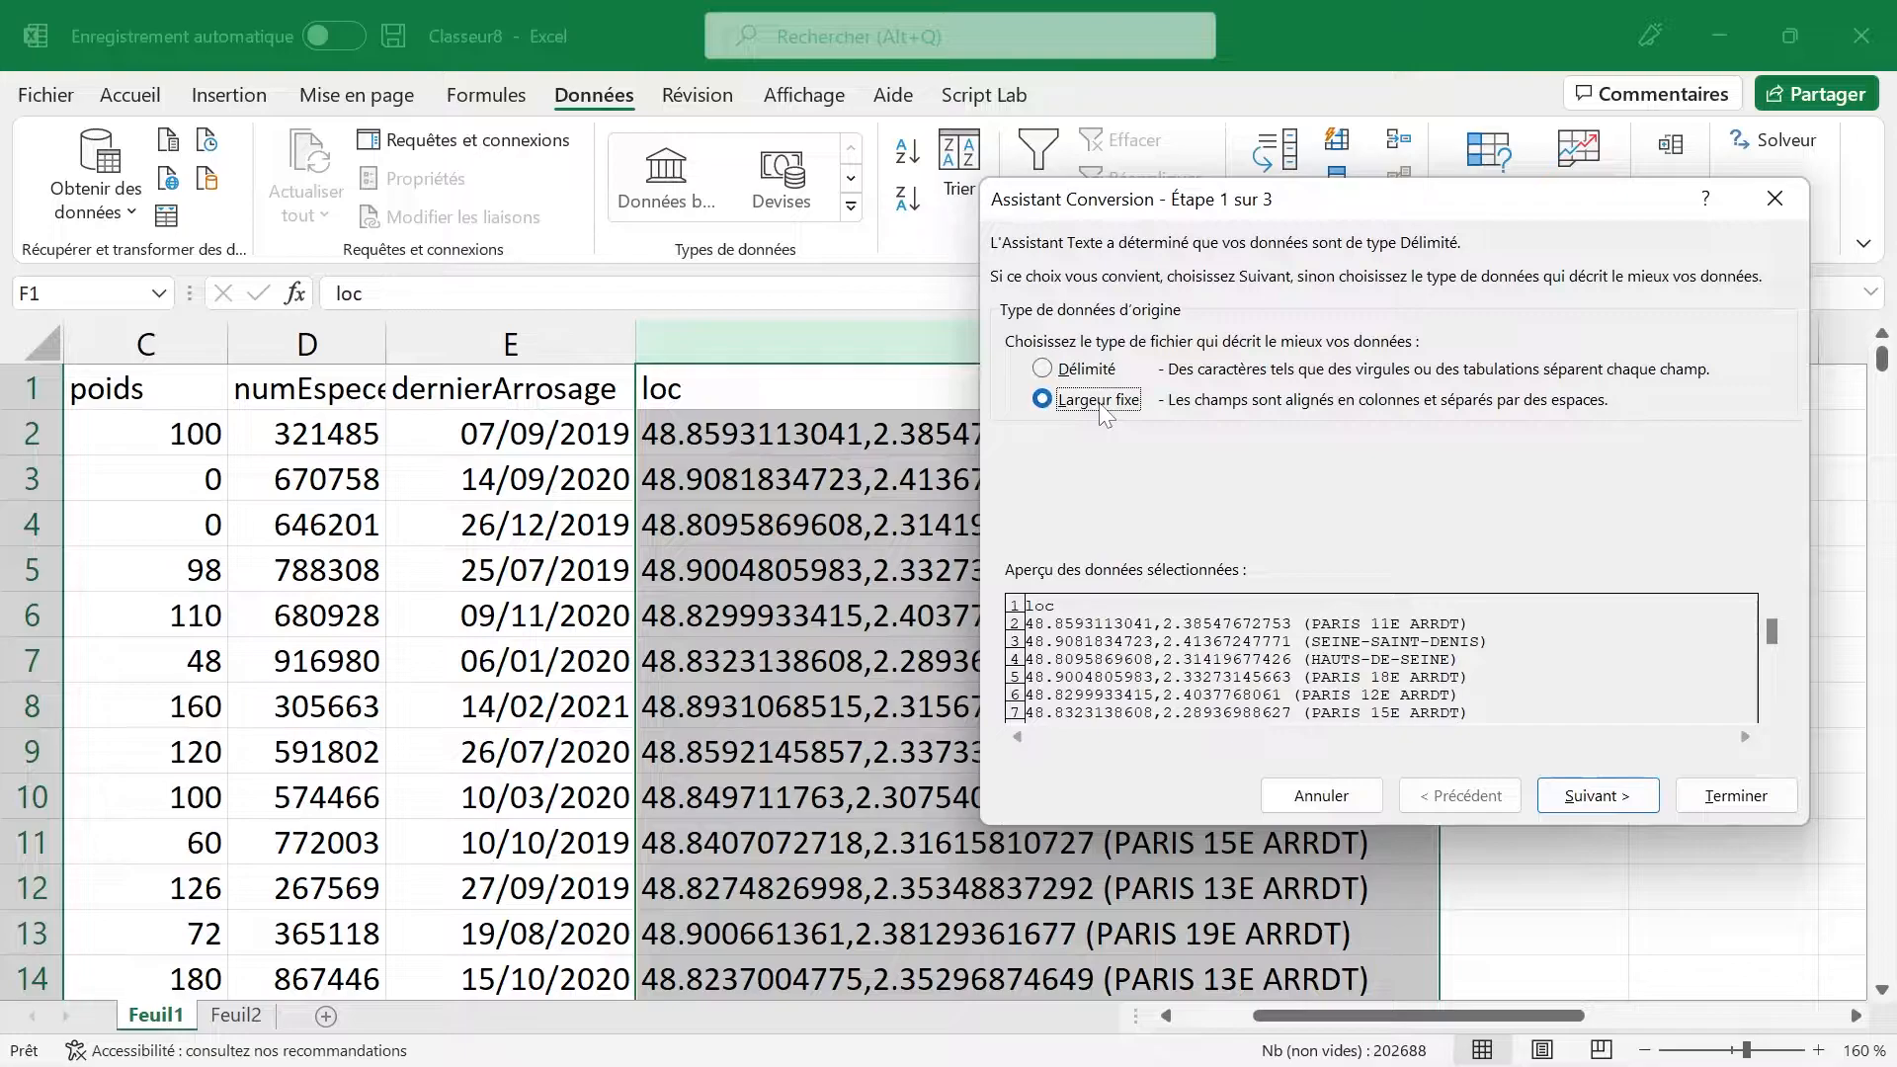
pyautogui.click(1575, 787)
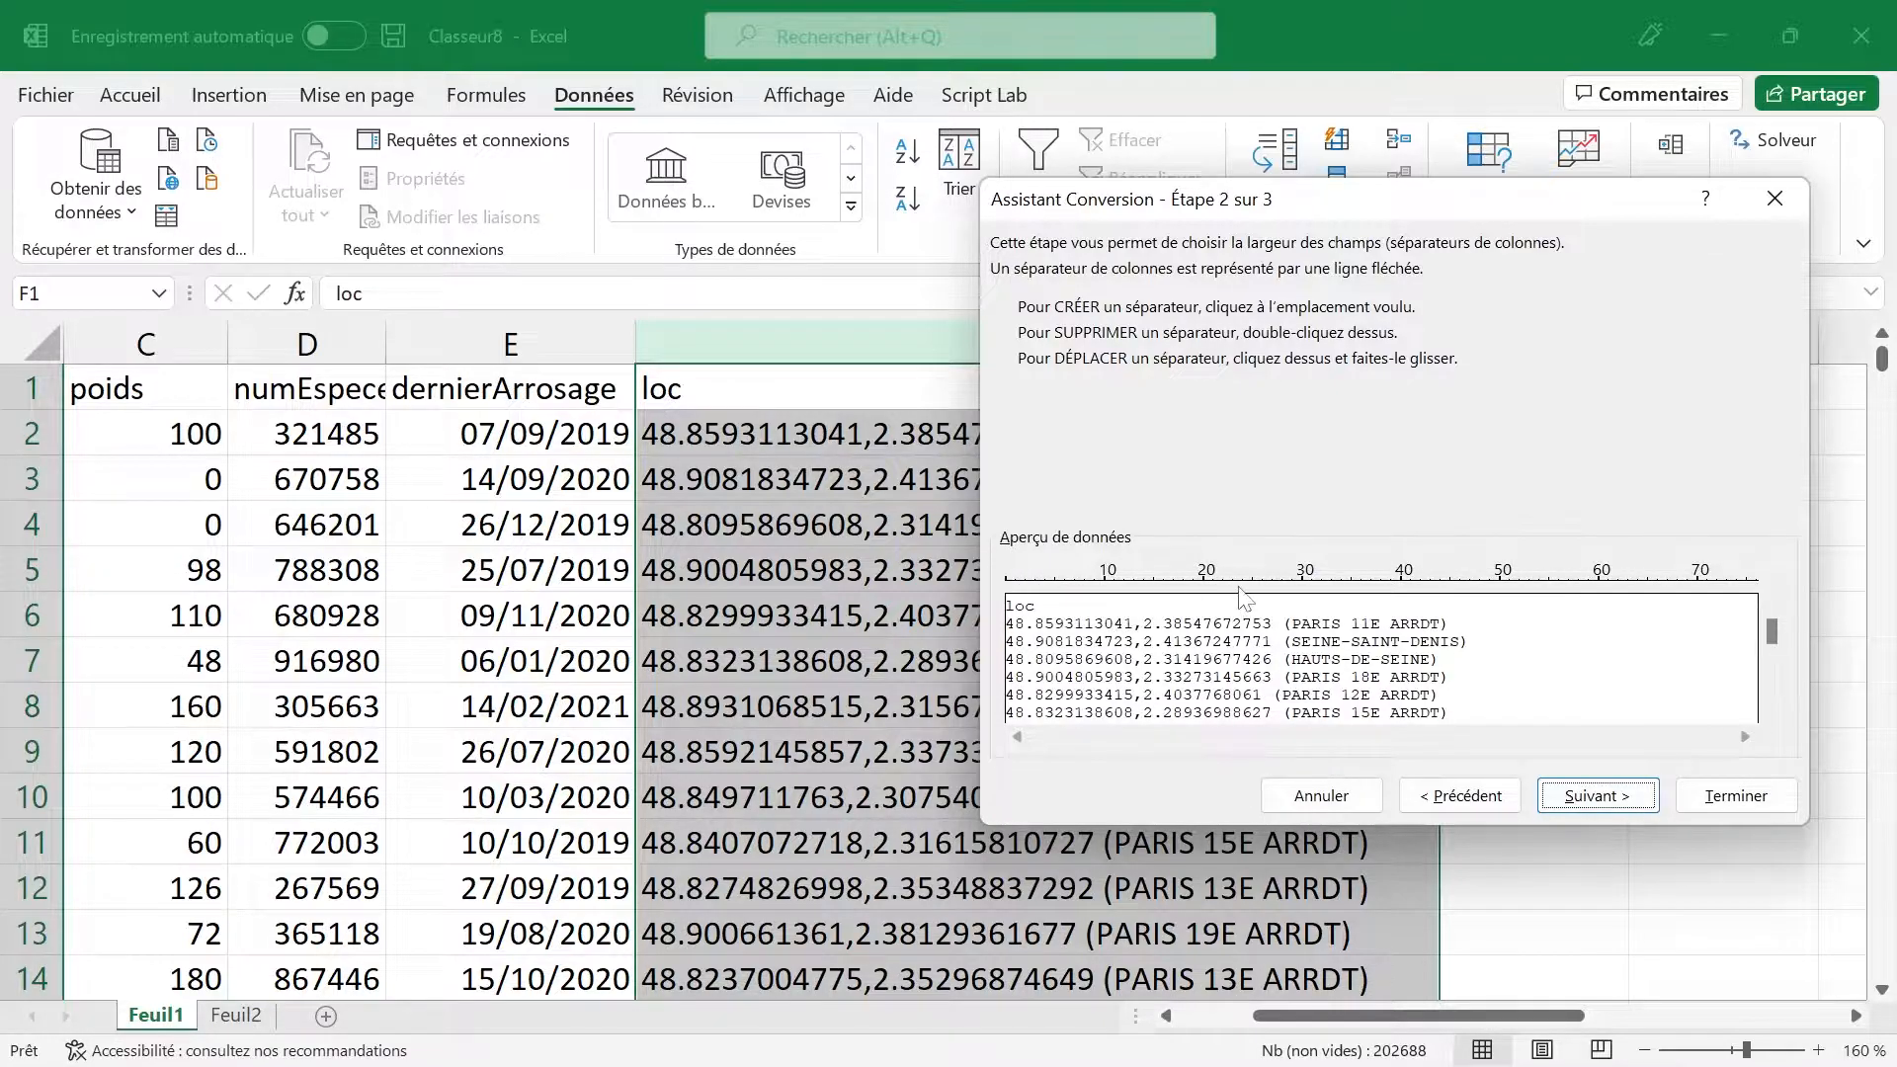
# Step: Place column breaks at about characters 27 and 29 around the opening parenthesis, and remove a trial break placed further along
pyautogui.click(1273, 587)
pyautogui.click(1291, 587)
pyautogui.click(1429, 571)
pyautogui.moveTo(1431, 571); pyautogui.dragTo(1439, 571)
pyautogui.doubleClick(1442, 587)
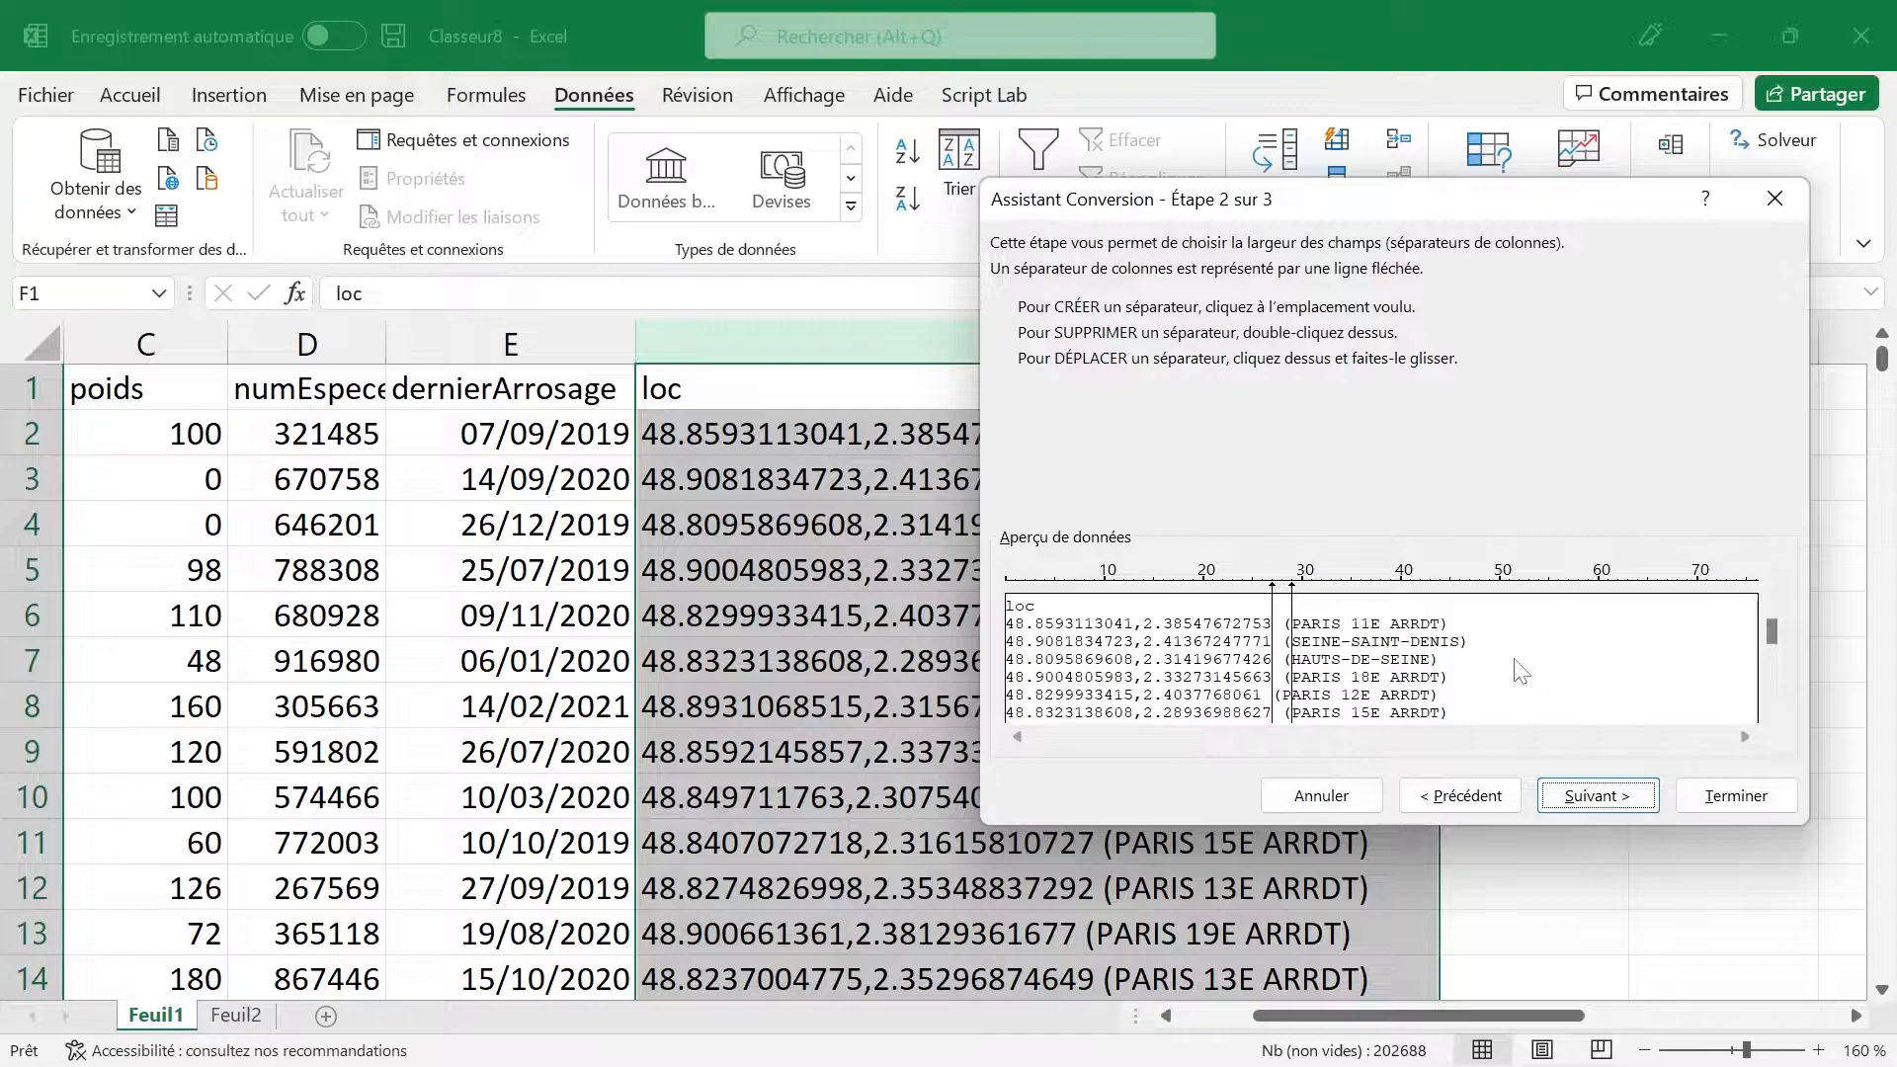
pyautogui.scroll(-3, 1770, 652)
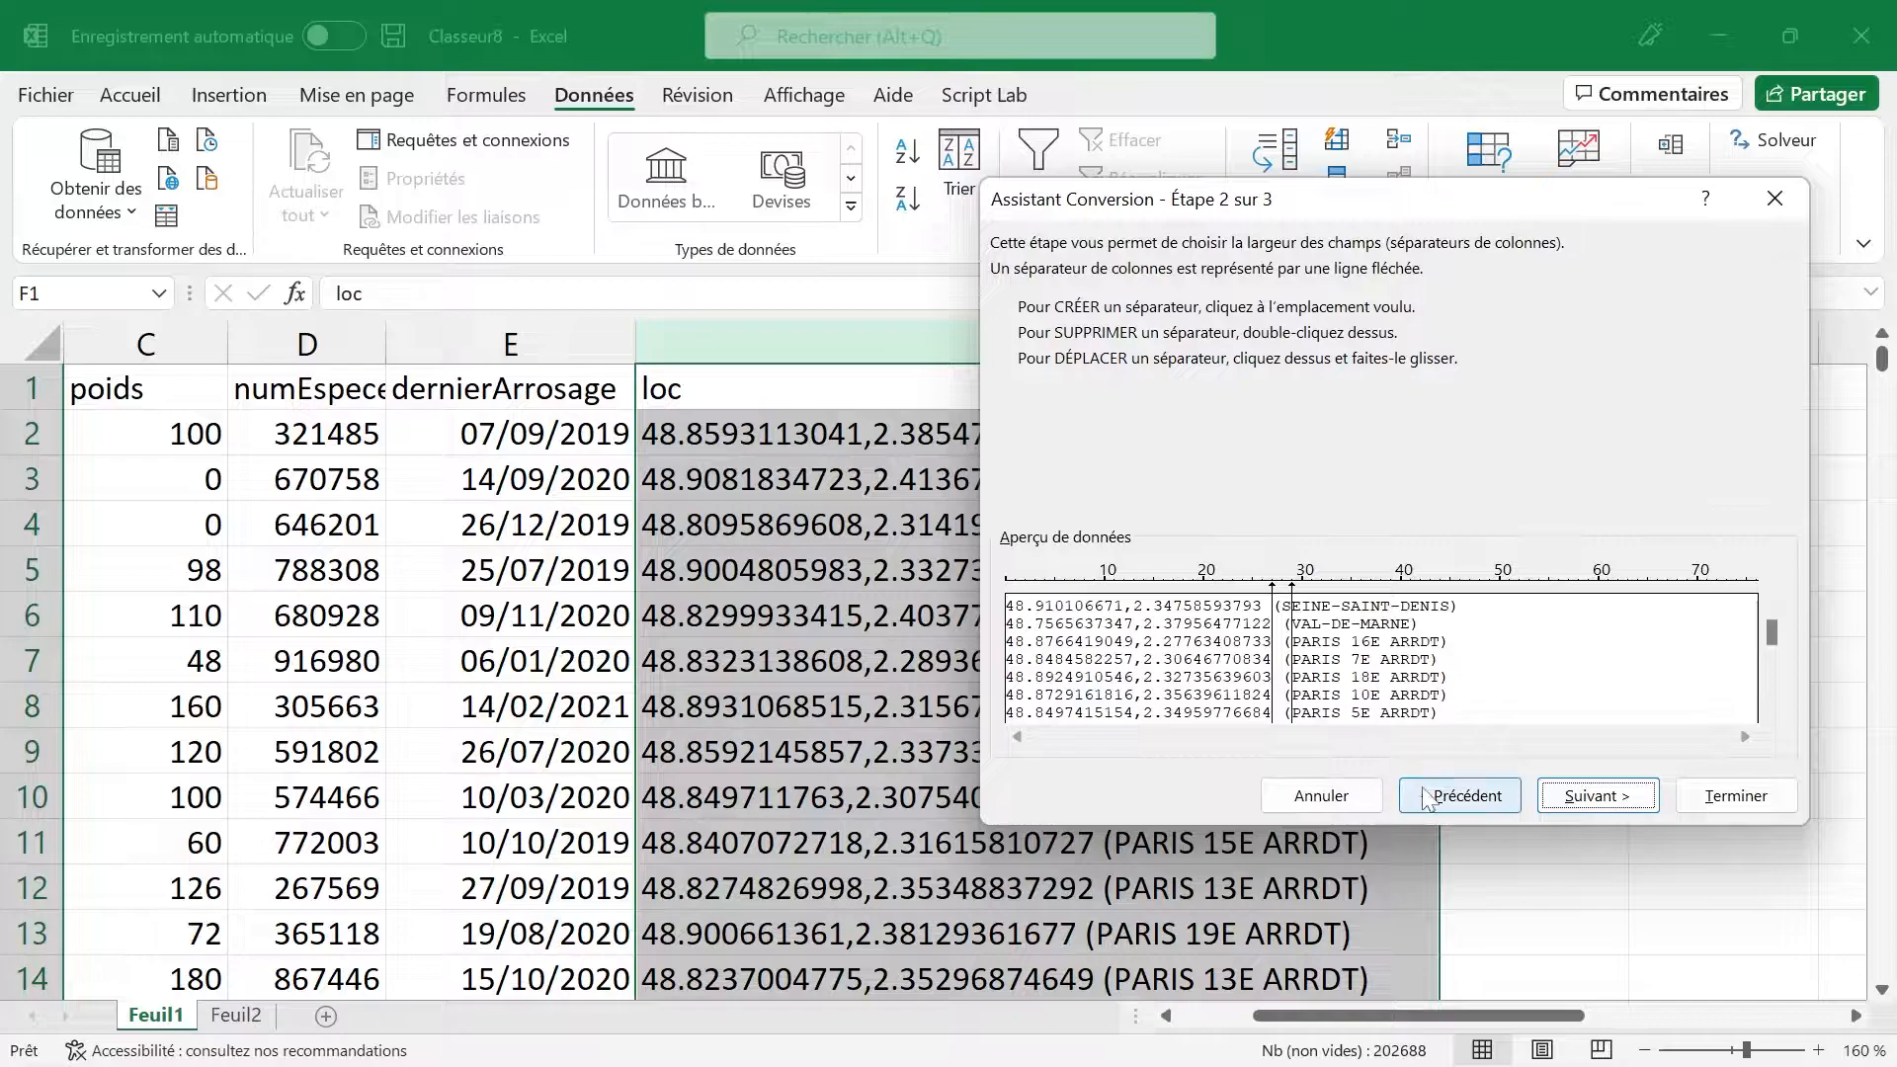
# Step: Switch the loc conversion to Délimité with Espace as separator and finish it
pyautogui.click(1453, 796)
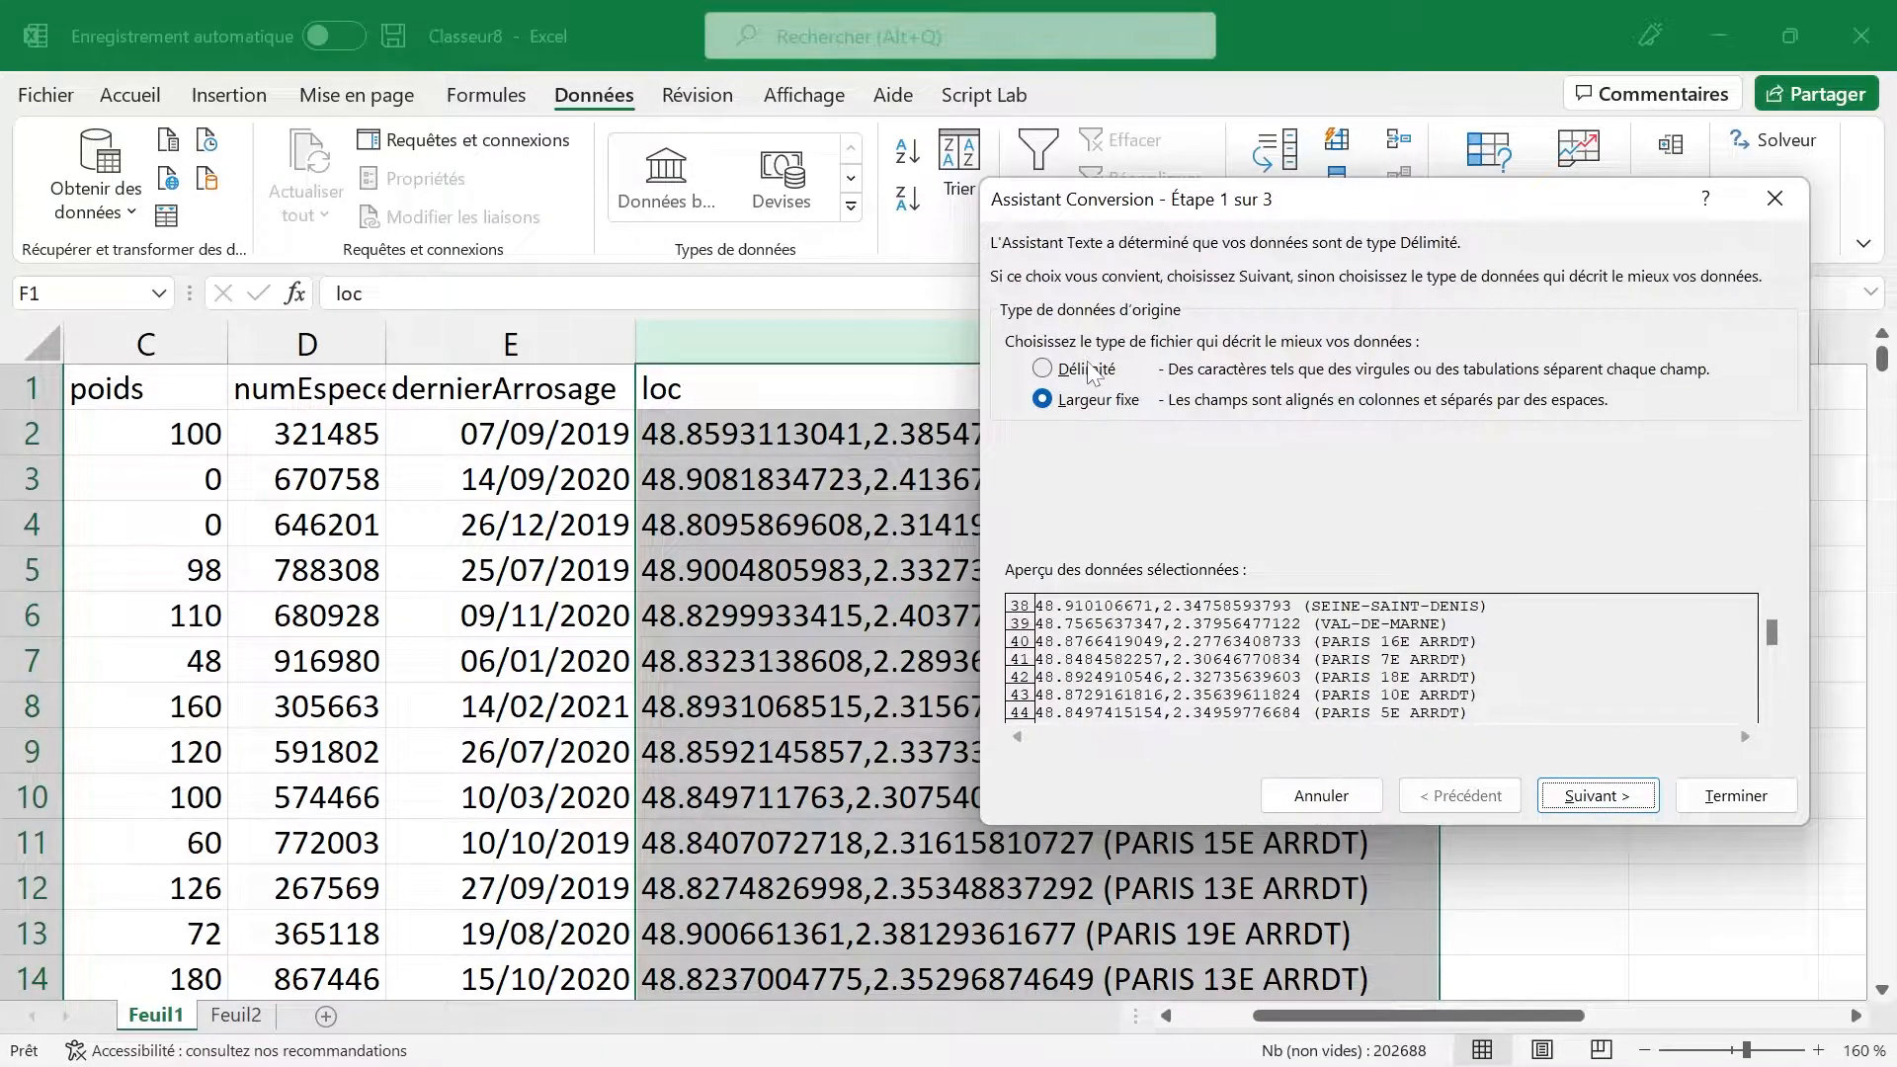
pyautogui.click(1086, 370)
pyautogui.moveTo(1237, 193); pyautogui.dragTo(927, 621)
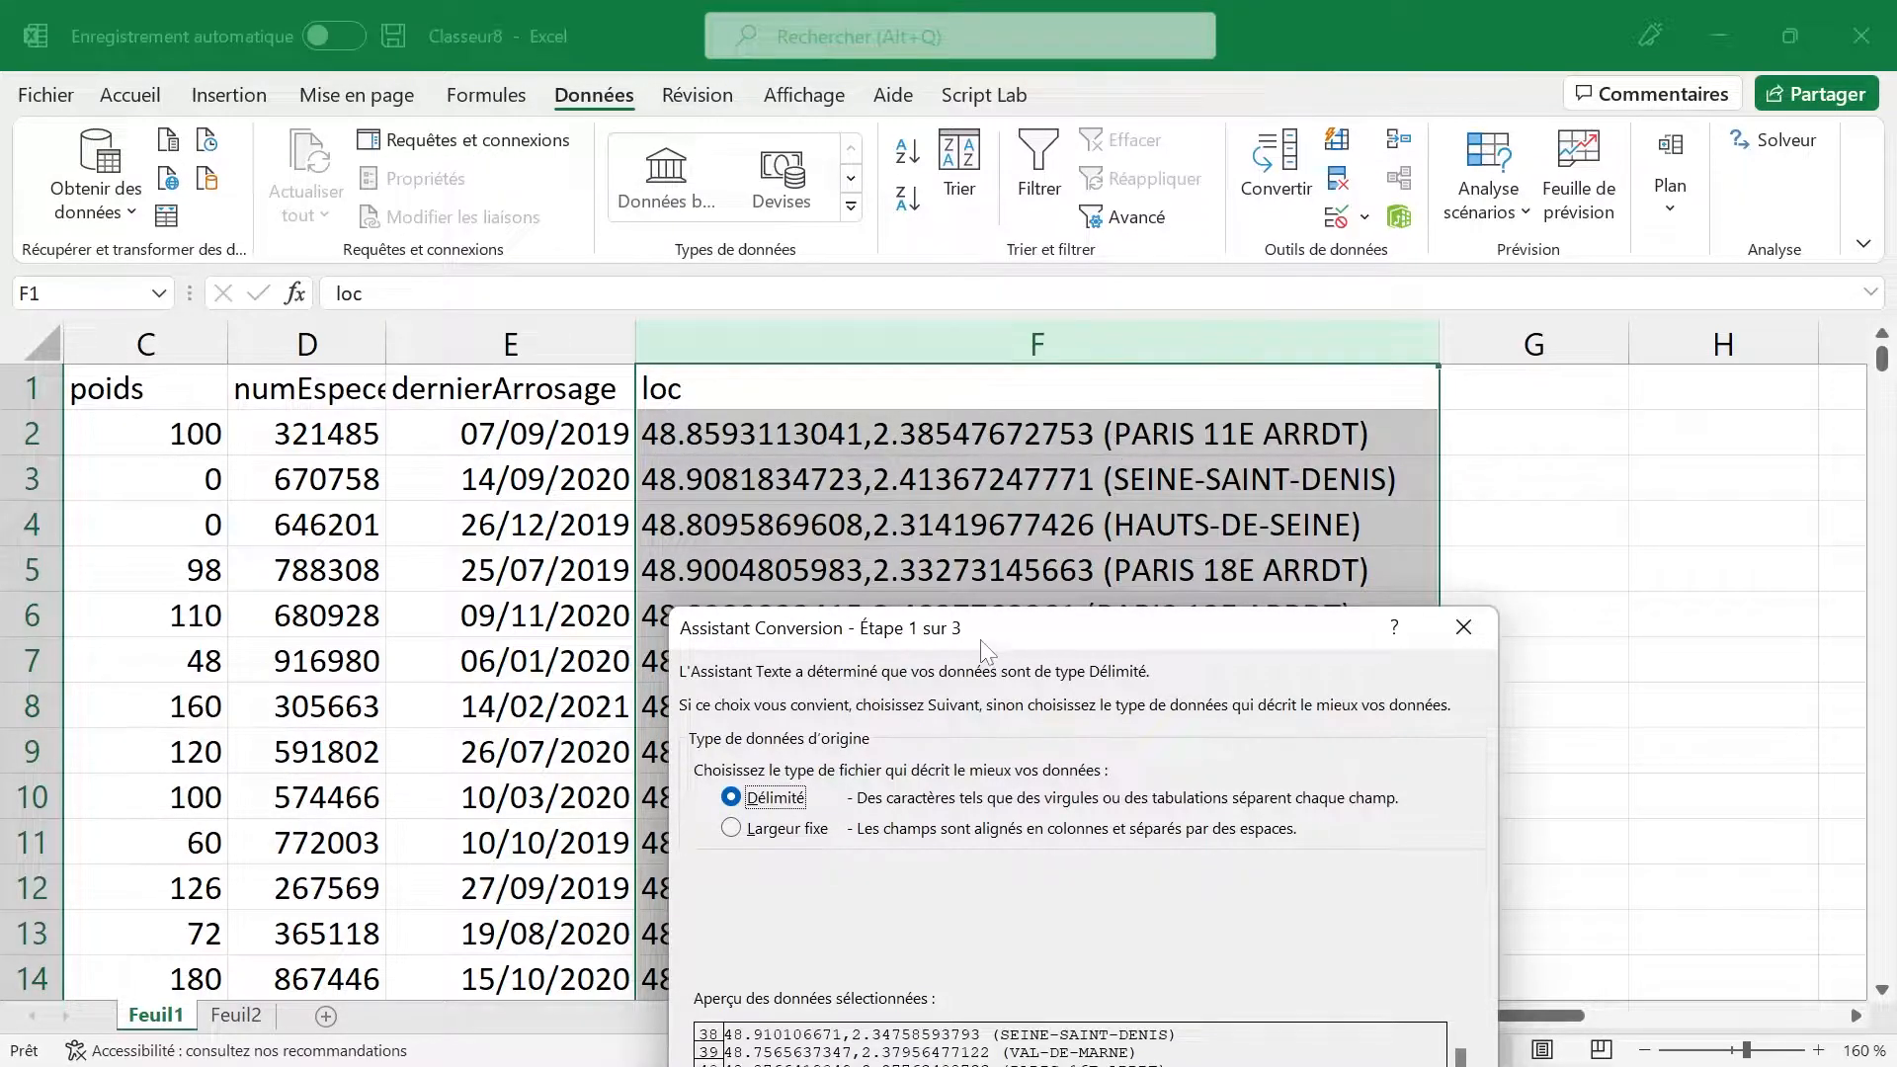
pyautogui.moveTo(980, 635); pyautogui.dragTo(826, 308)
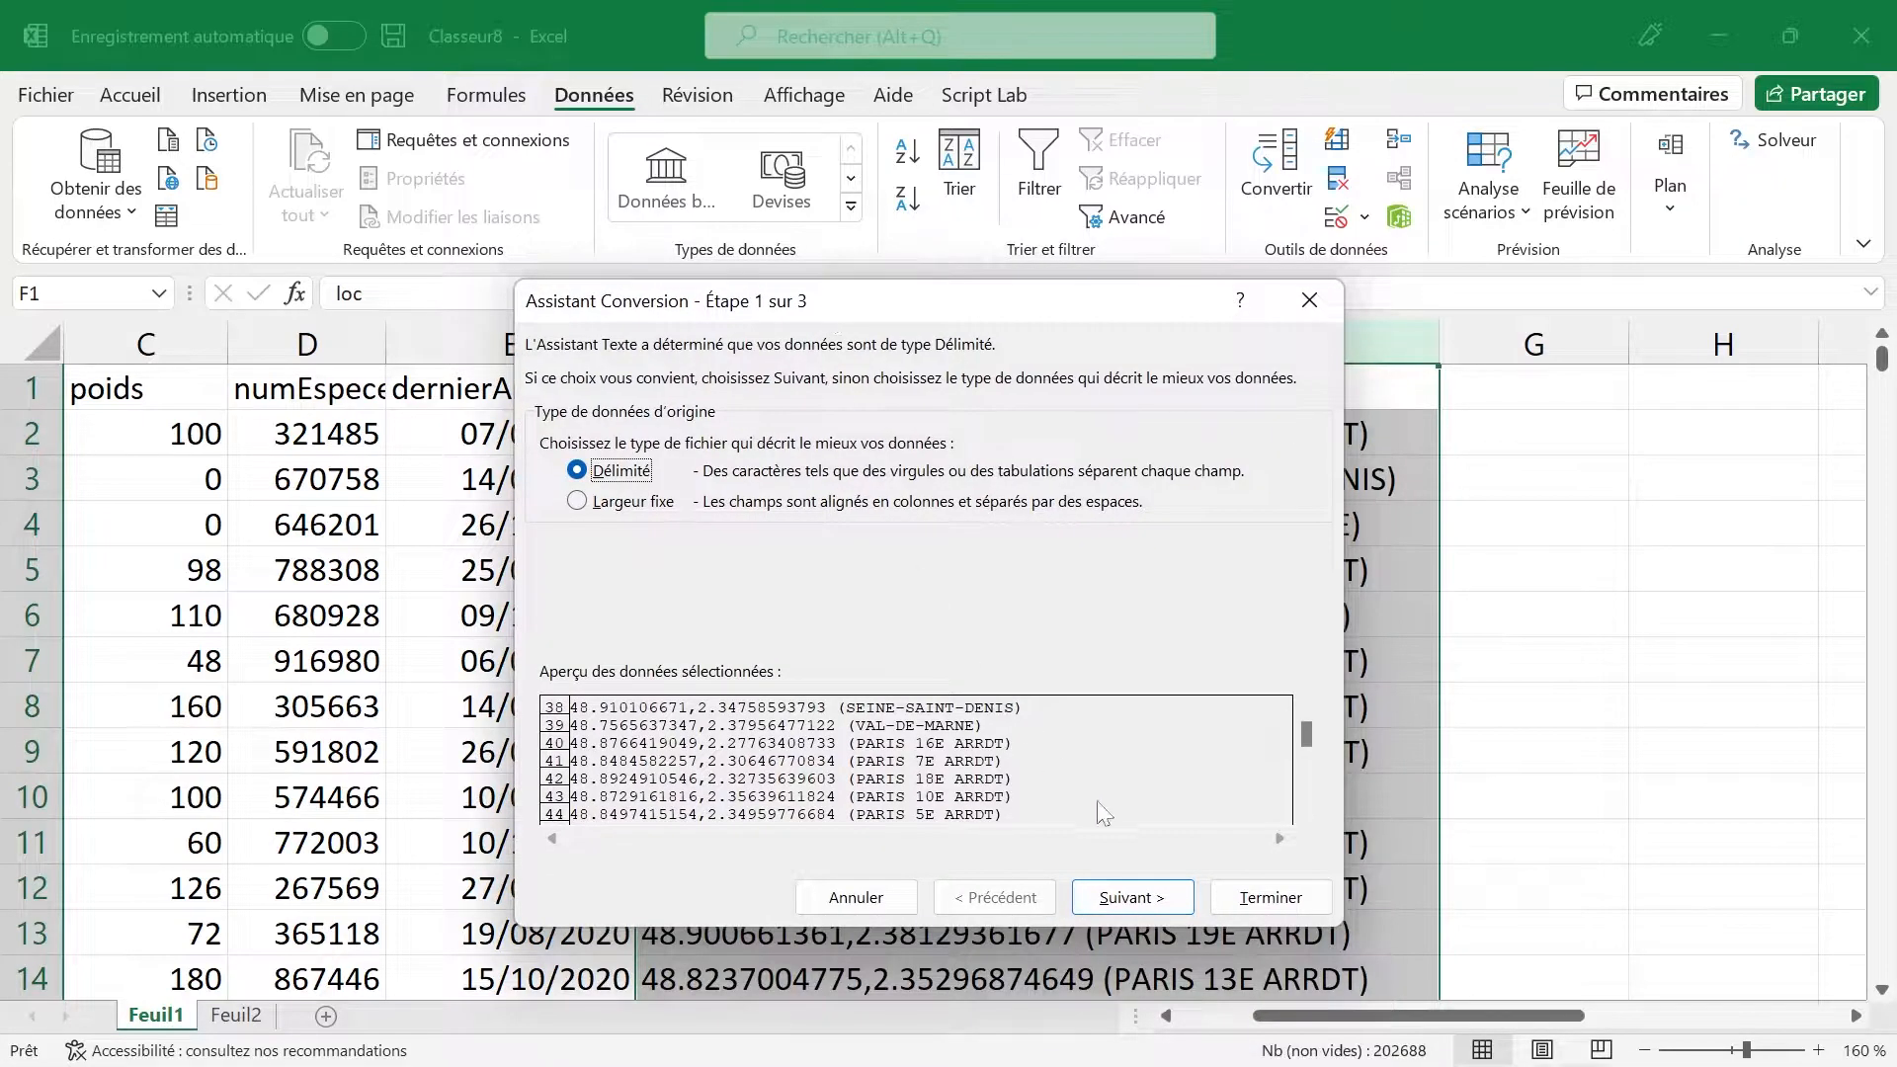
pyautogui.click(1126, 897)
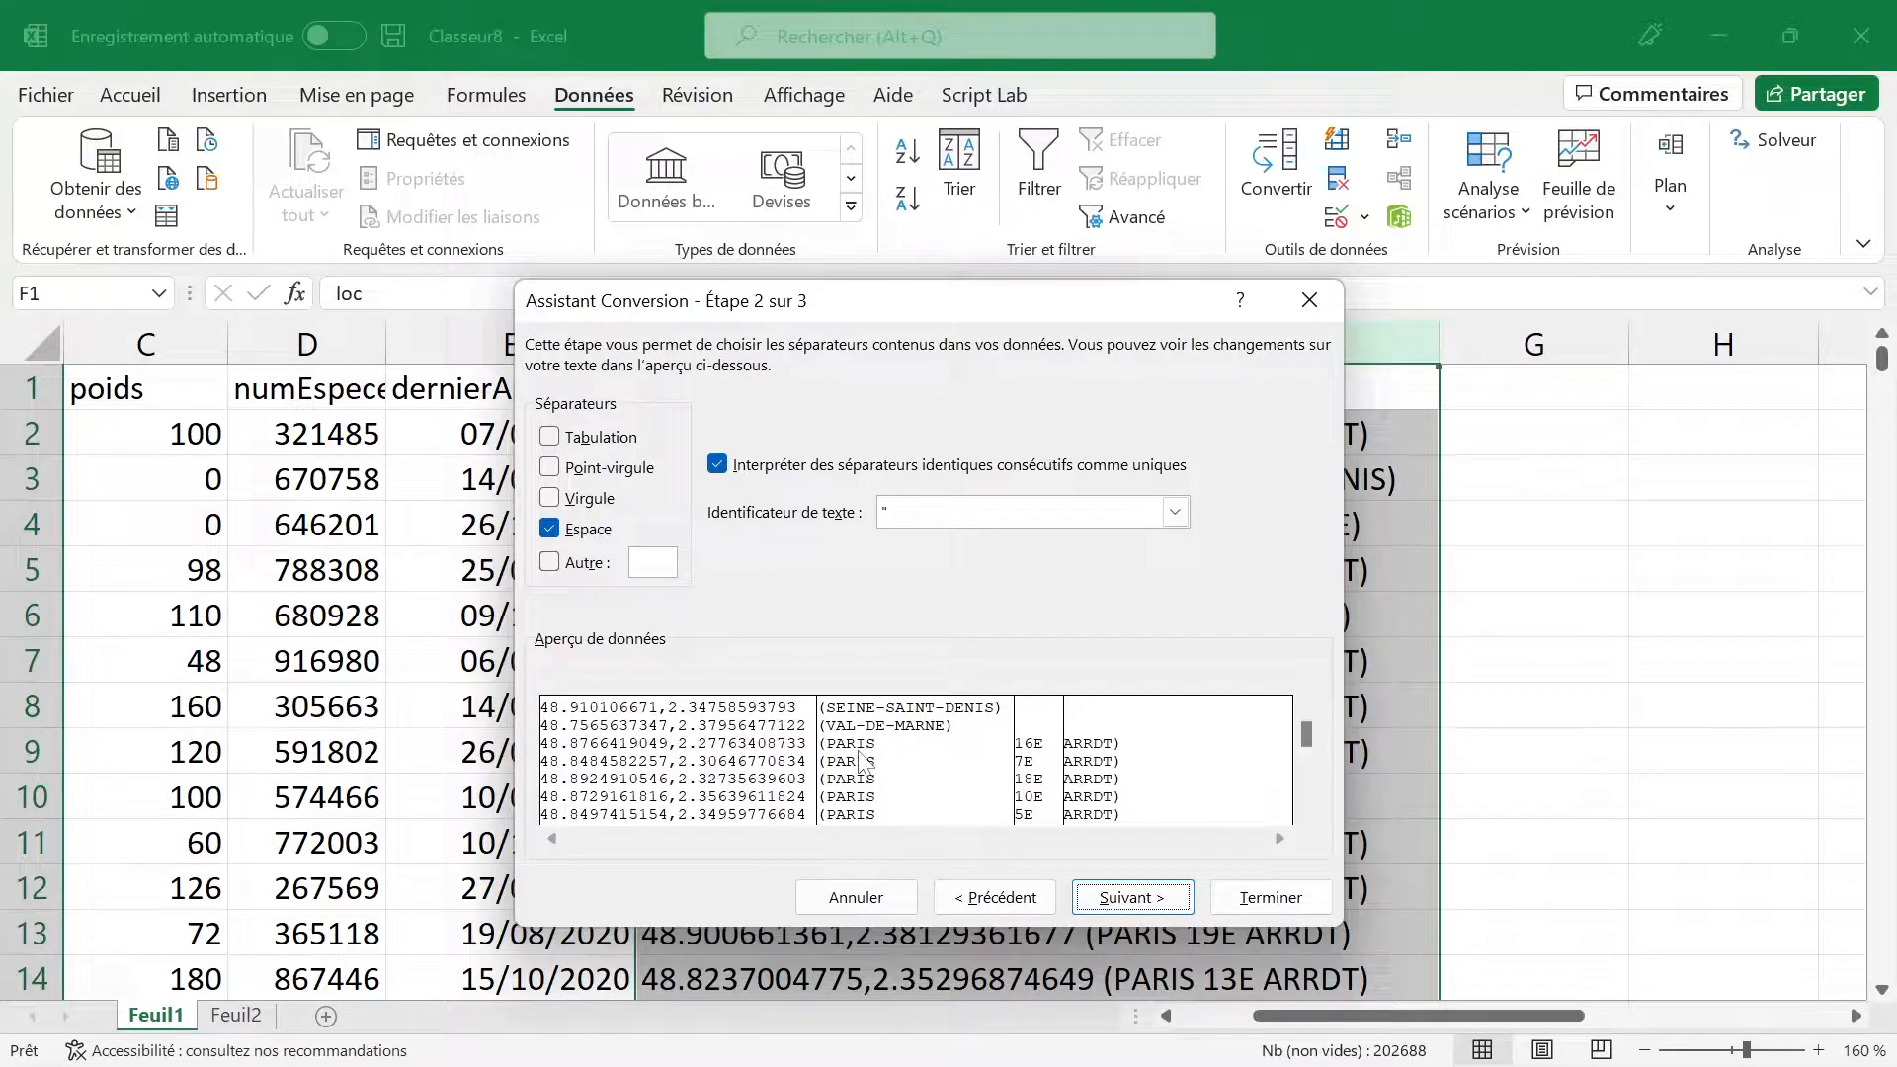
pyautogui.moveTo(1065, 300); pyautogui.dragTo(595, 383)
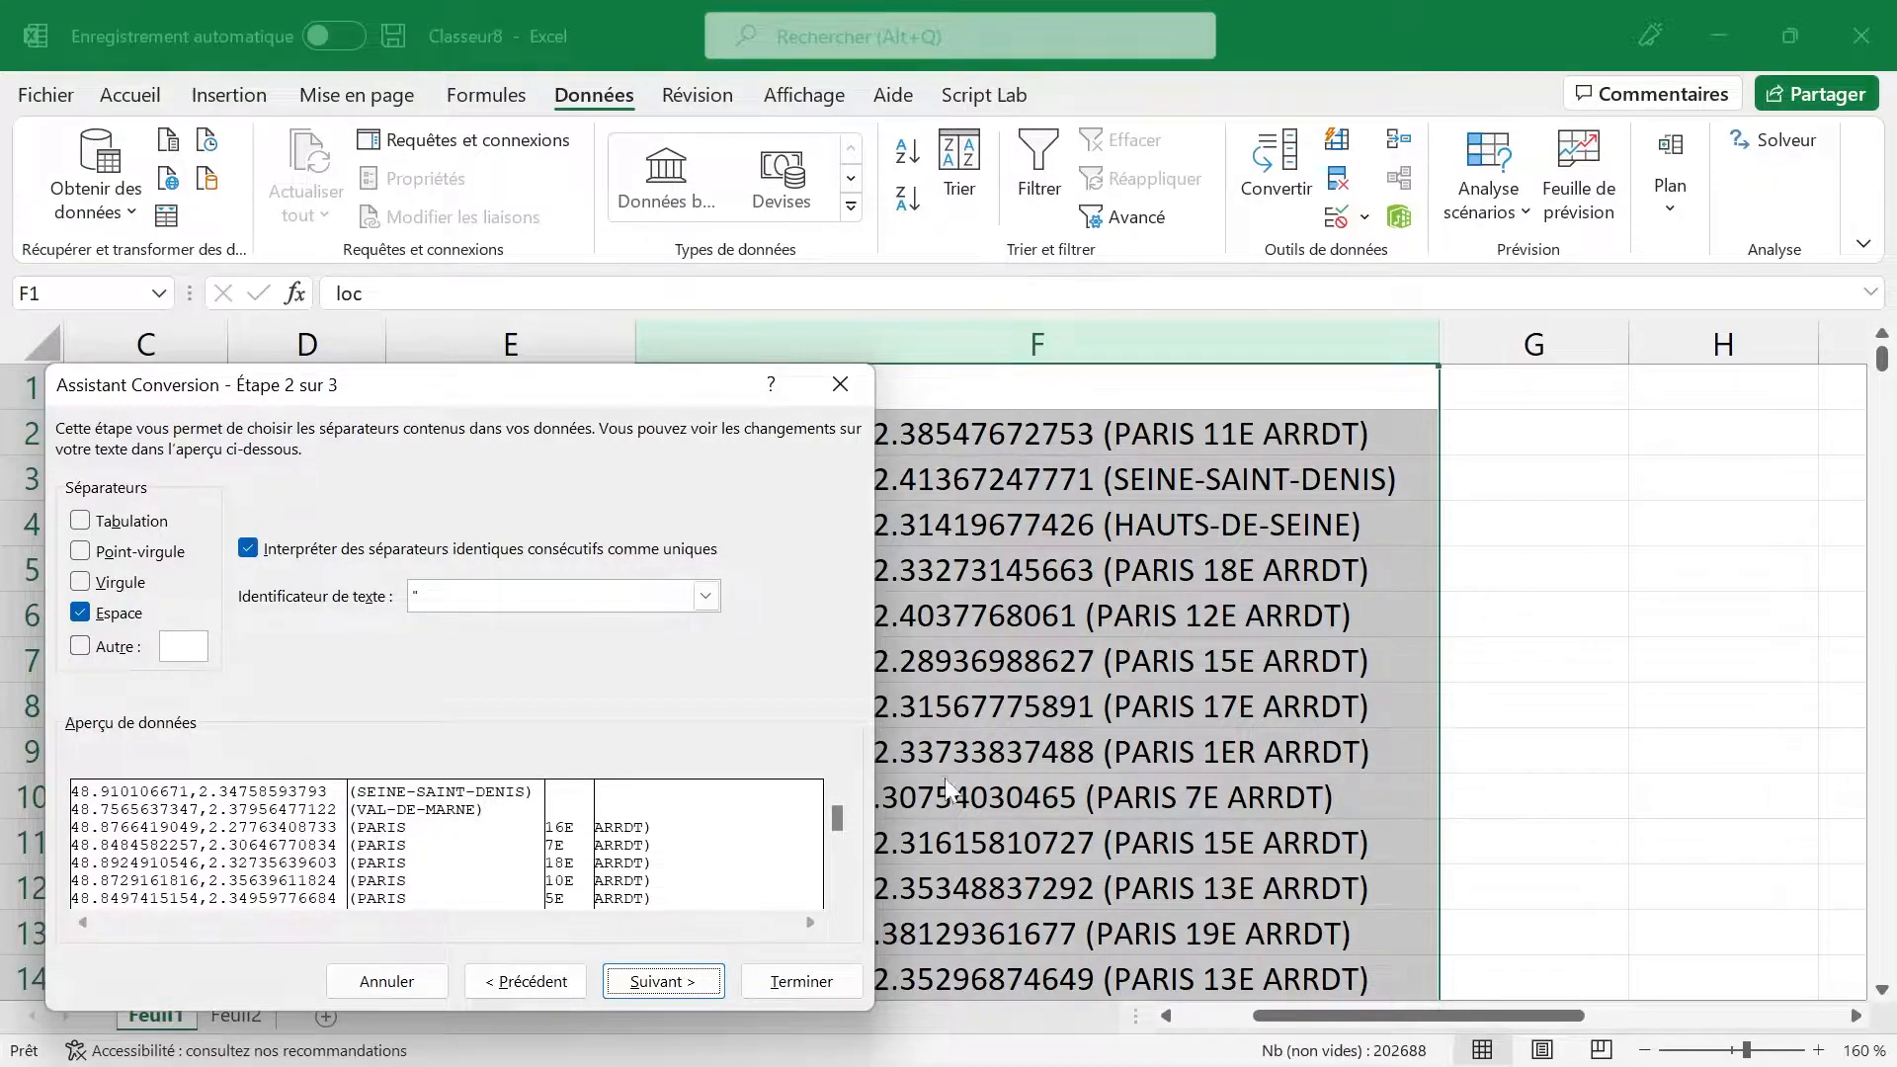
pyautogui.moveTo(840, 810); pyautogui.dragTo(838, 756)
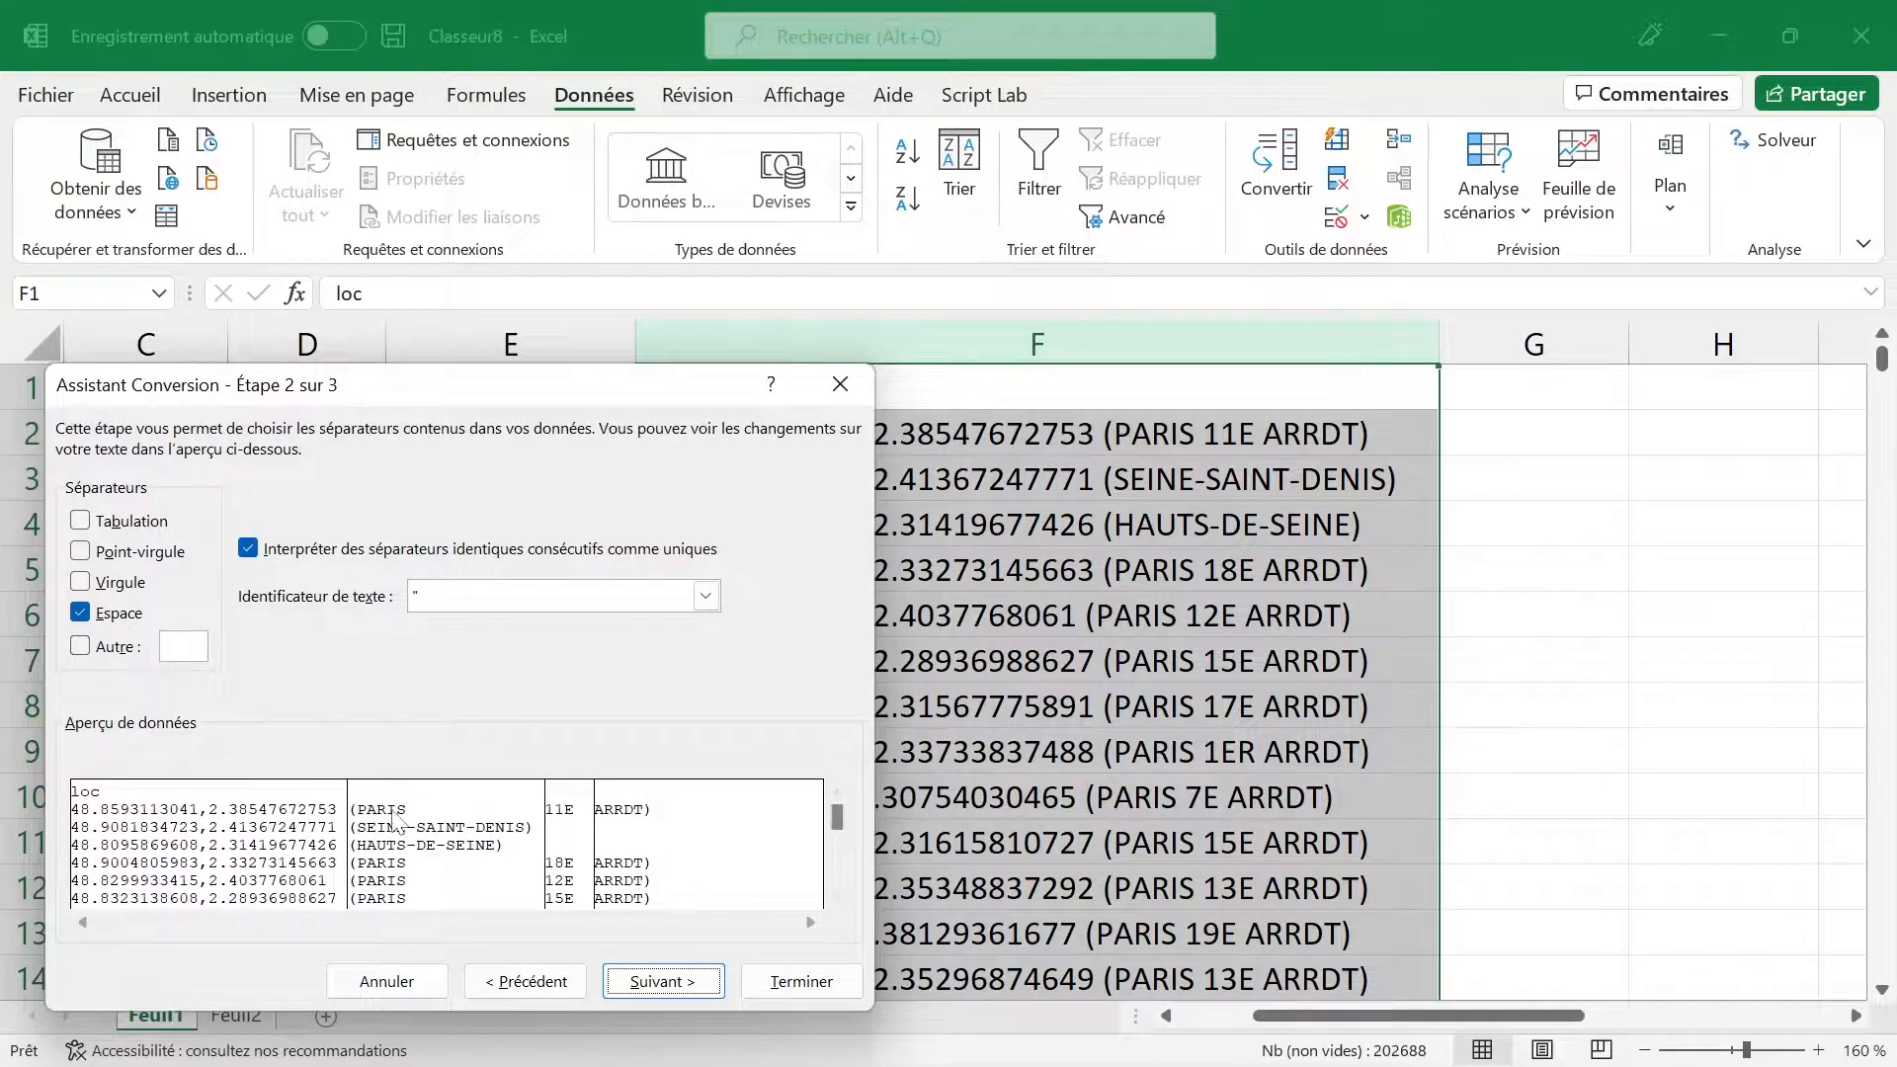
pyautogui.moveTo(687, 370); pyautogui.dragTo(615, 524)
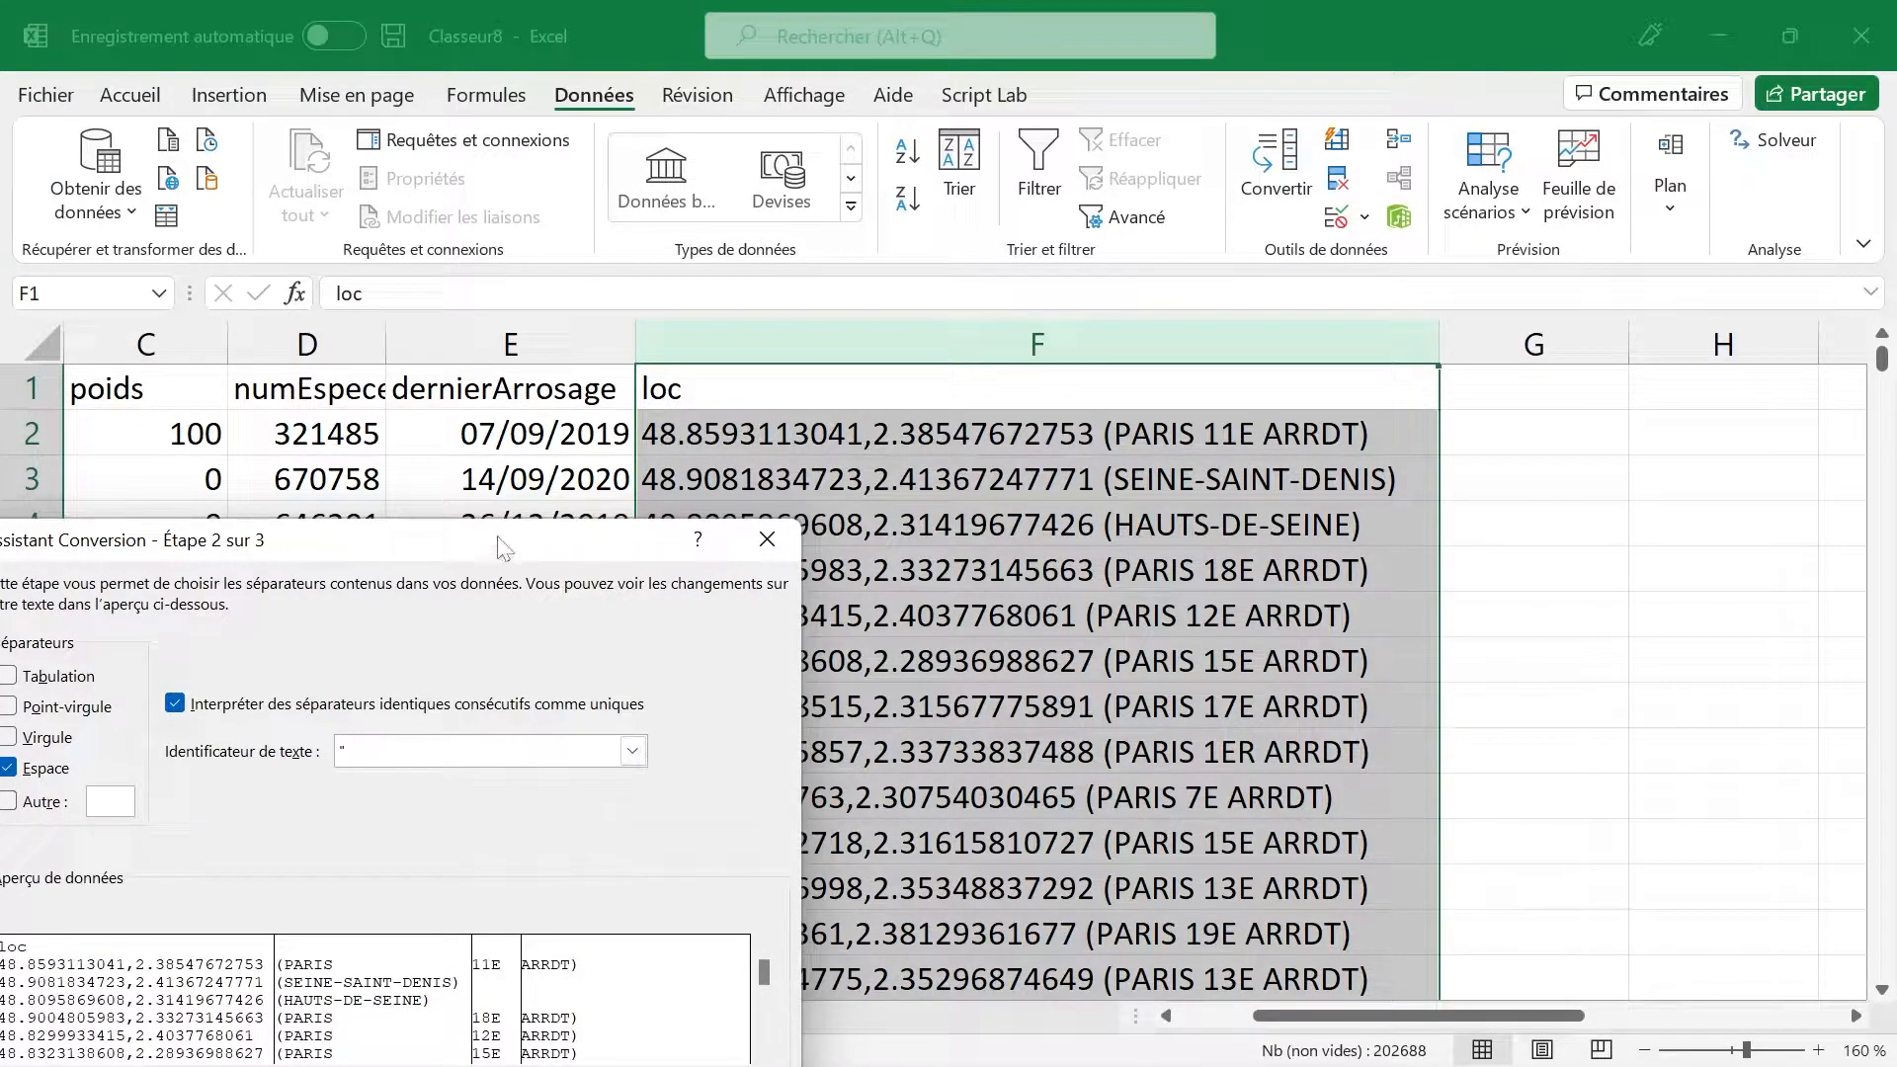
pyautogui.moveTo(505, 543); pyautogui.dragTo(518, 356)
pyautogui.click(767, 946)
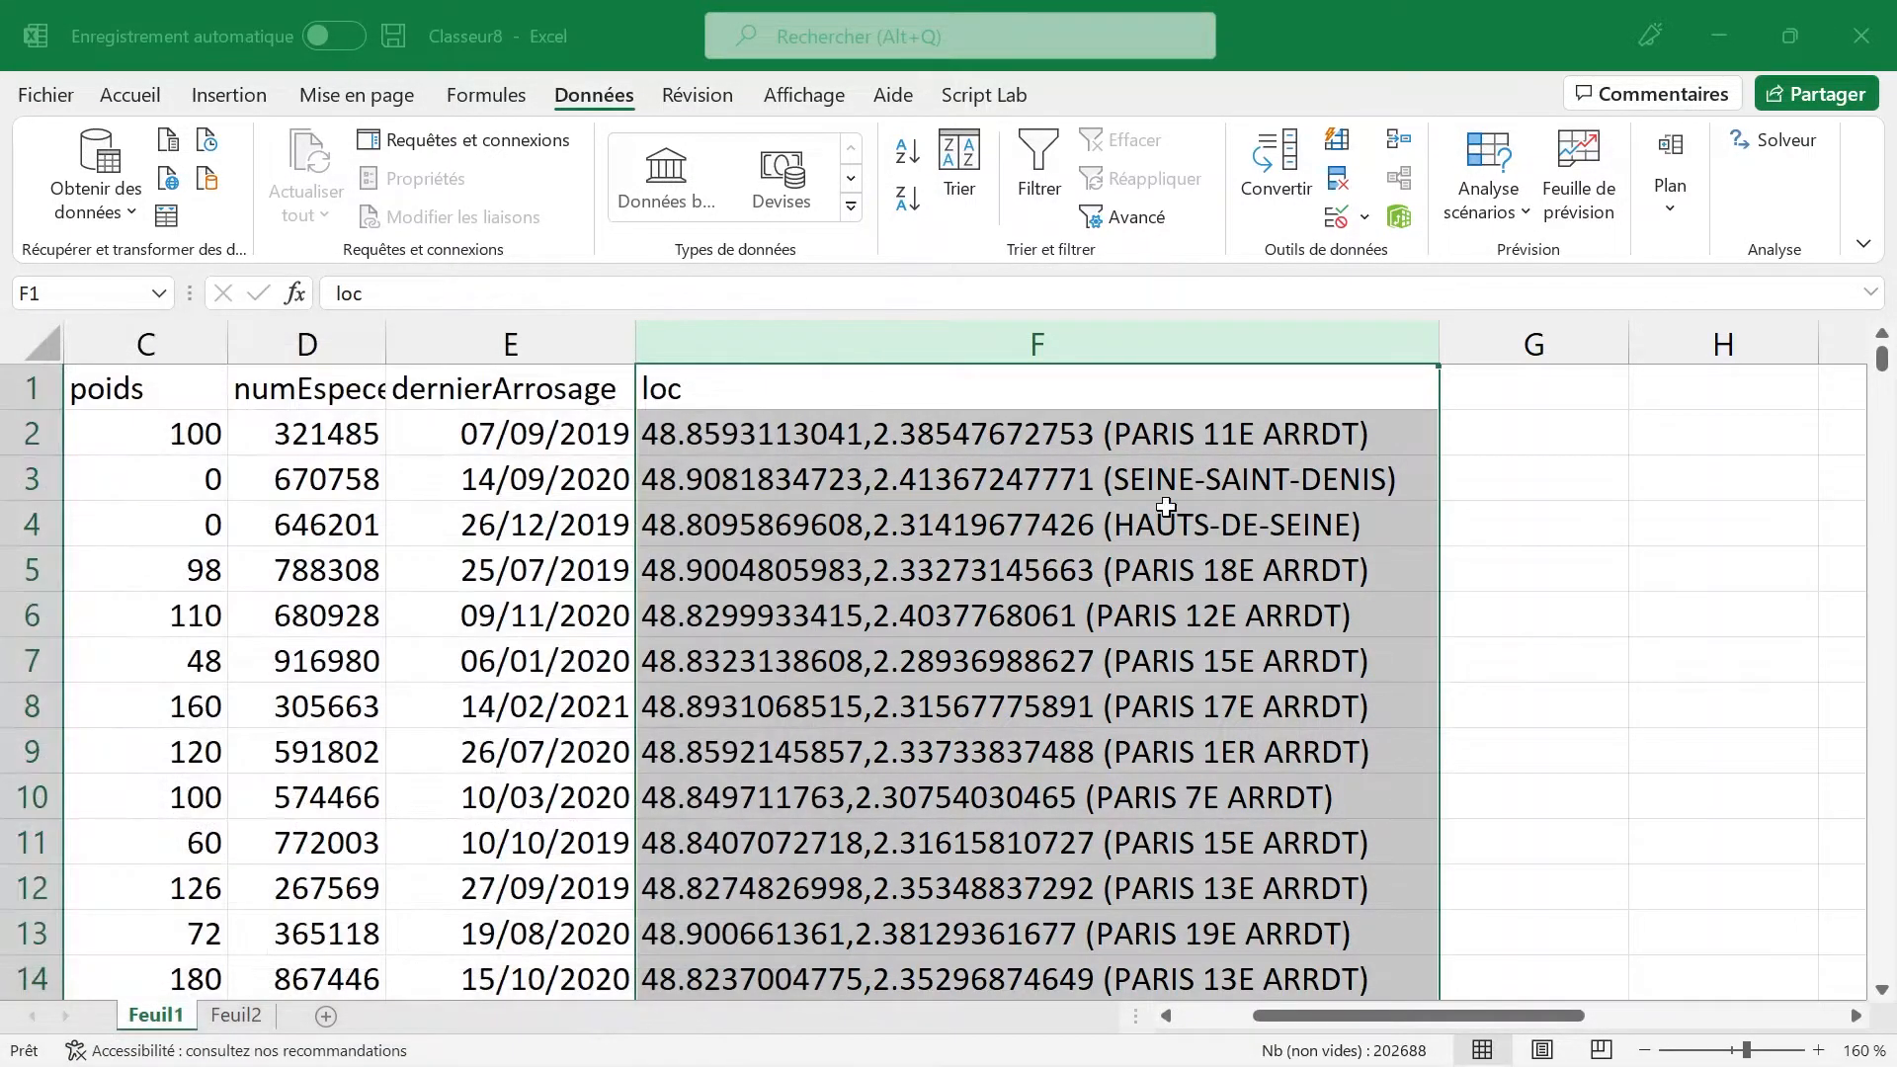
# Step: Check the split location pieces in row 2, and undo the space-delimited conversion of the loc column
pyautogui.click(1601, 435)
pyautogui.click(1686, 435)
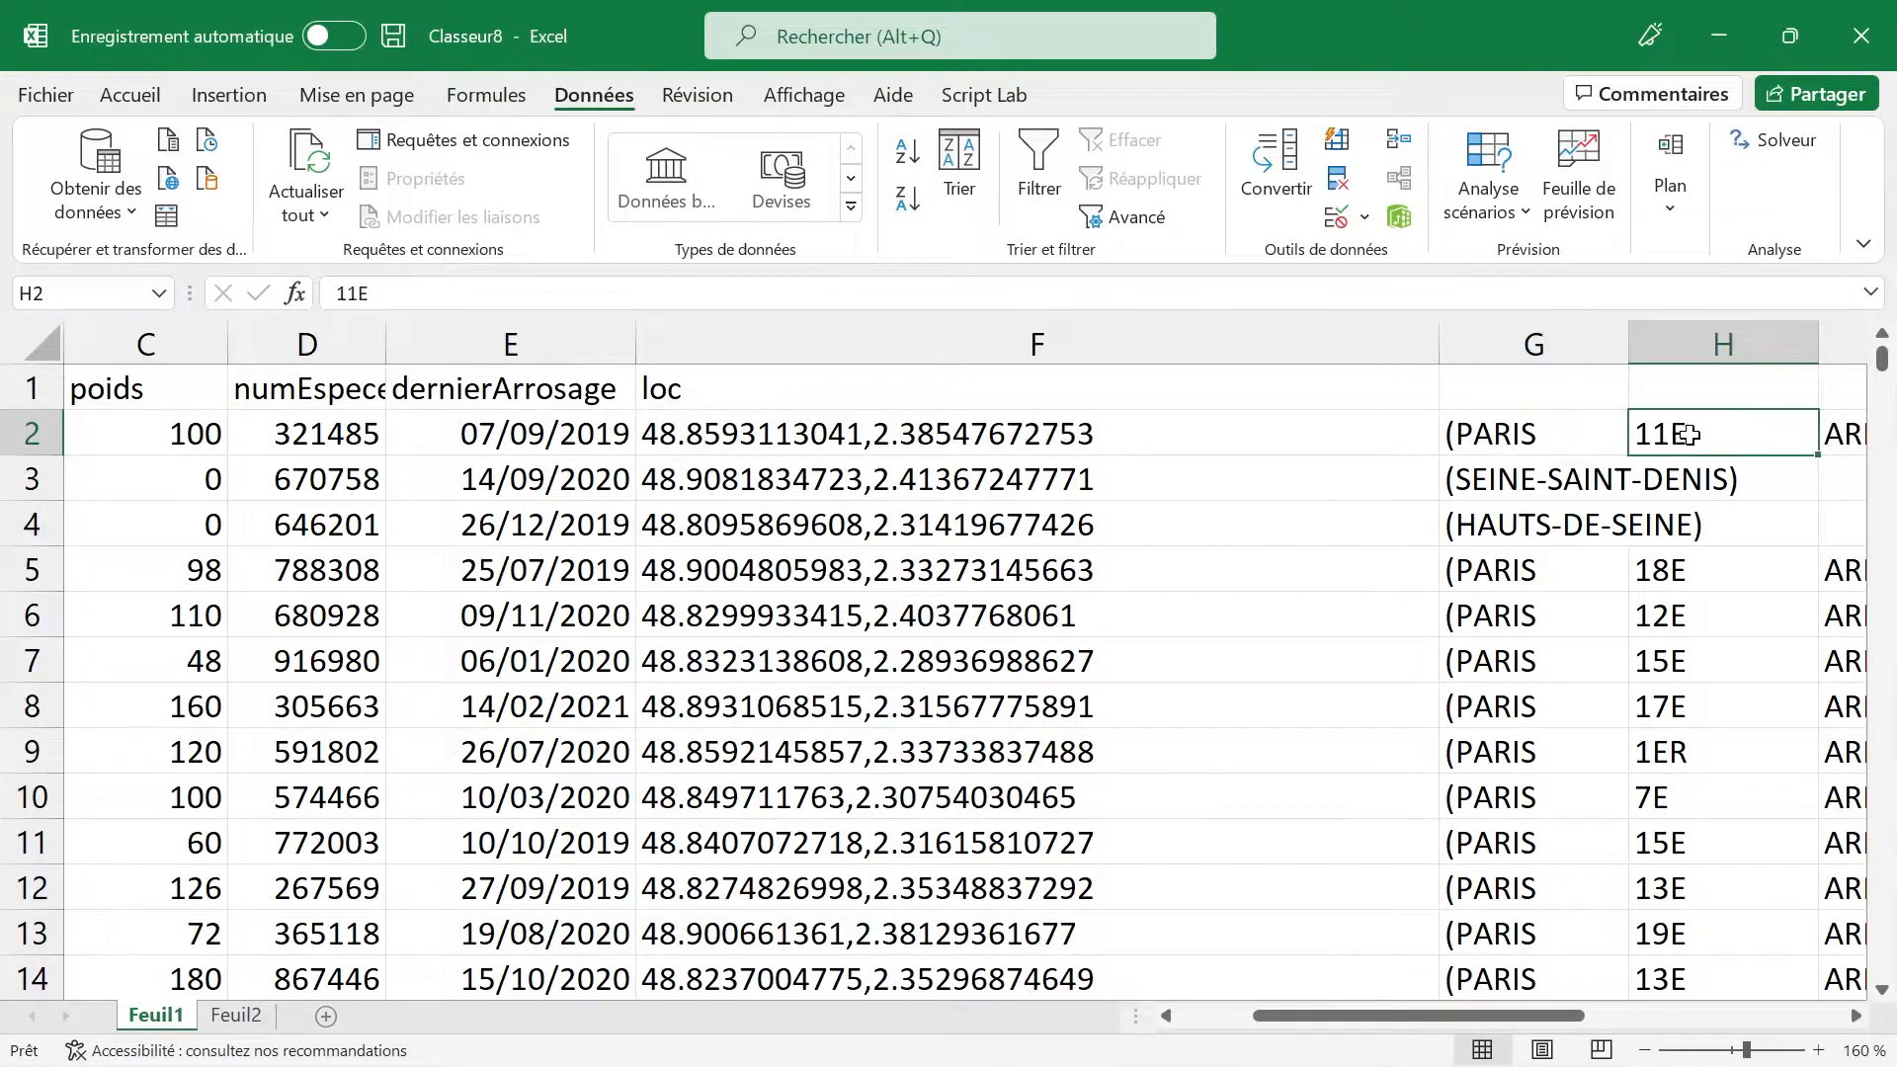
pyautogui.click(1838, 435)
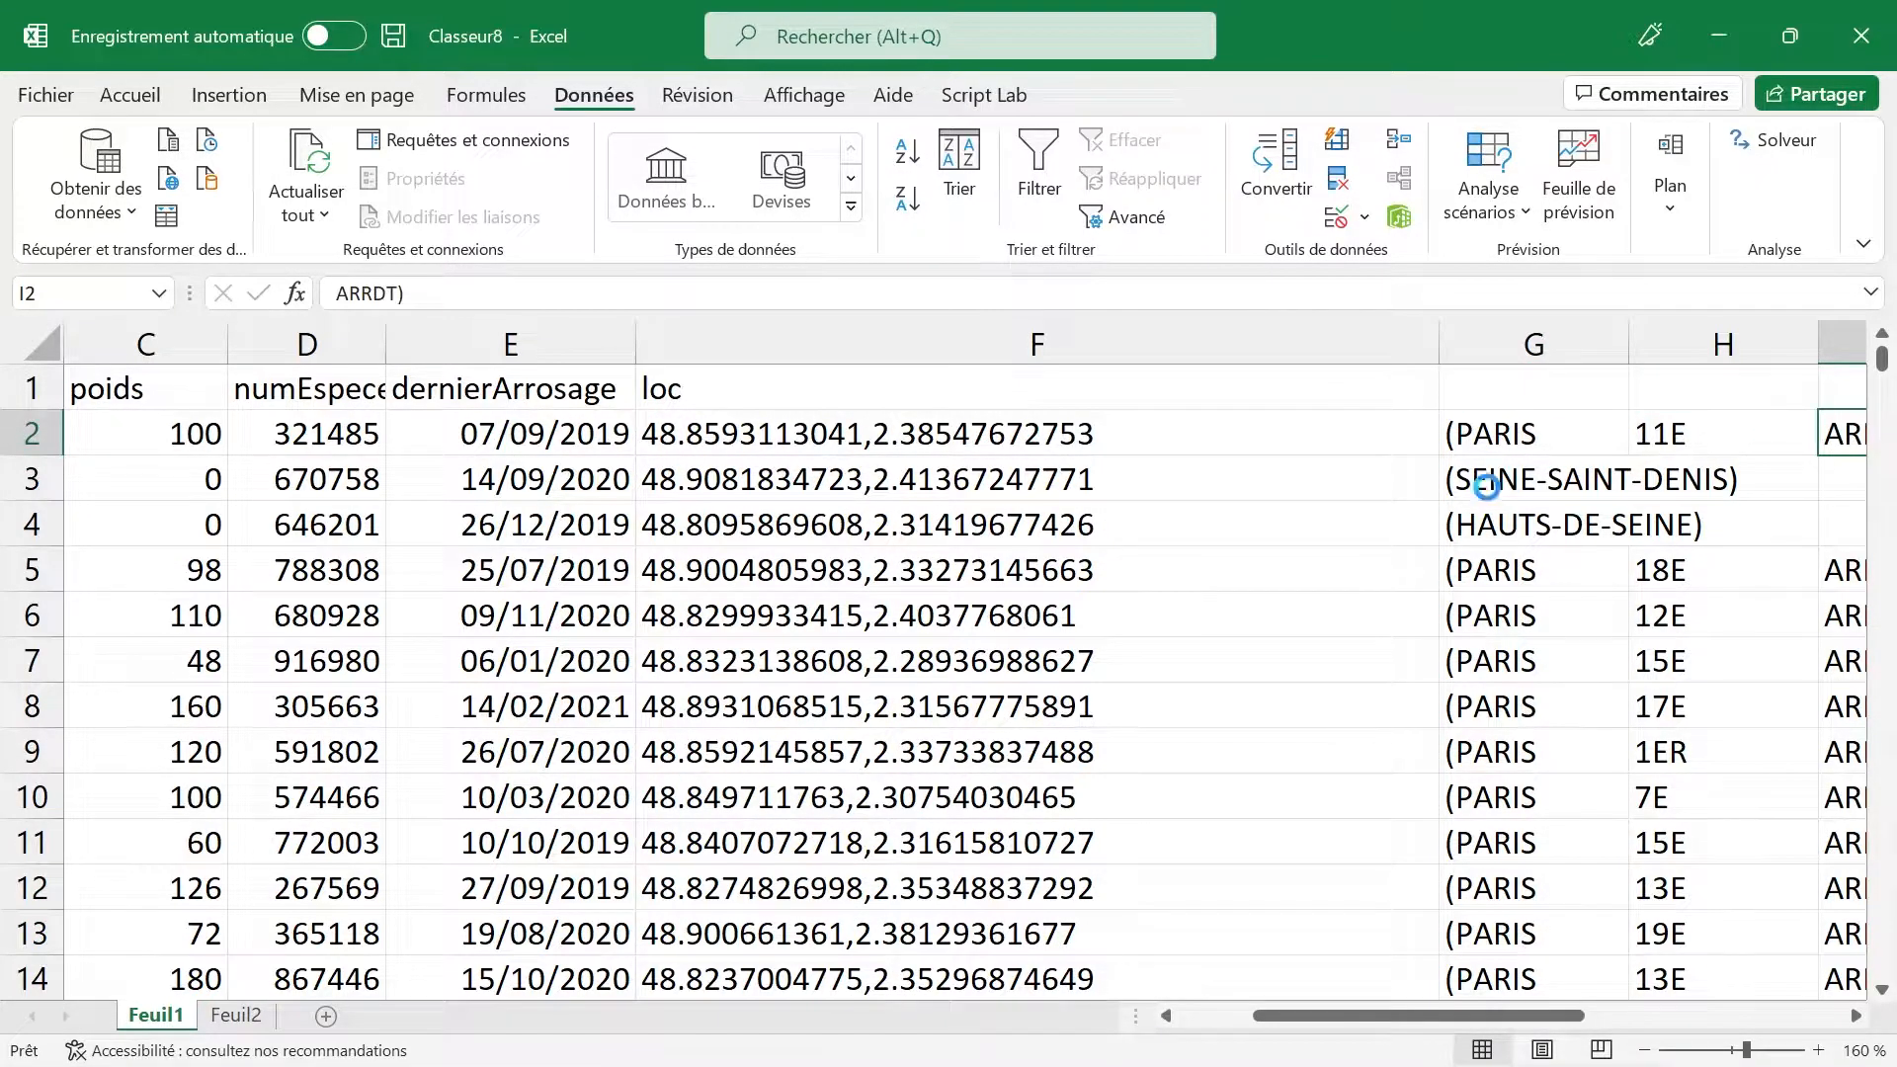
pyautogui.hotkey('ctrl', 'z')
pyautogui.hscroll(-3, 979, 543)
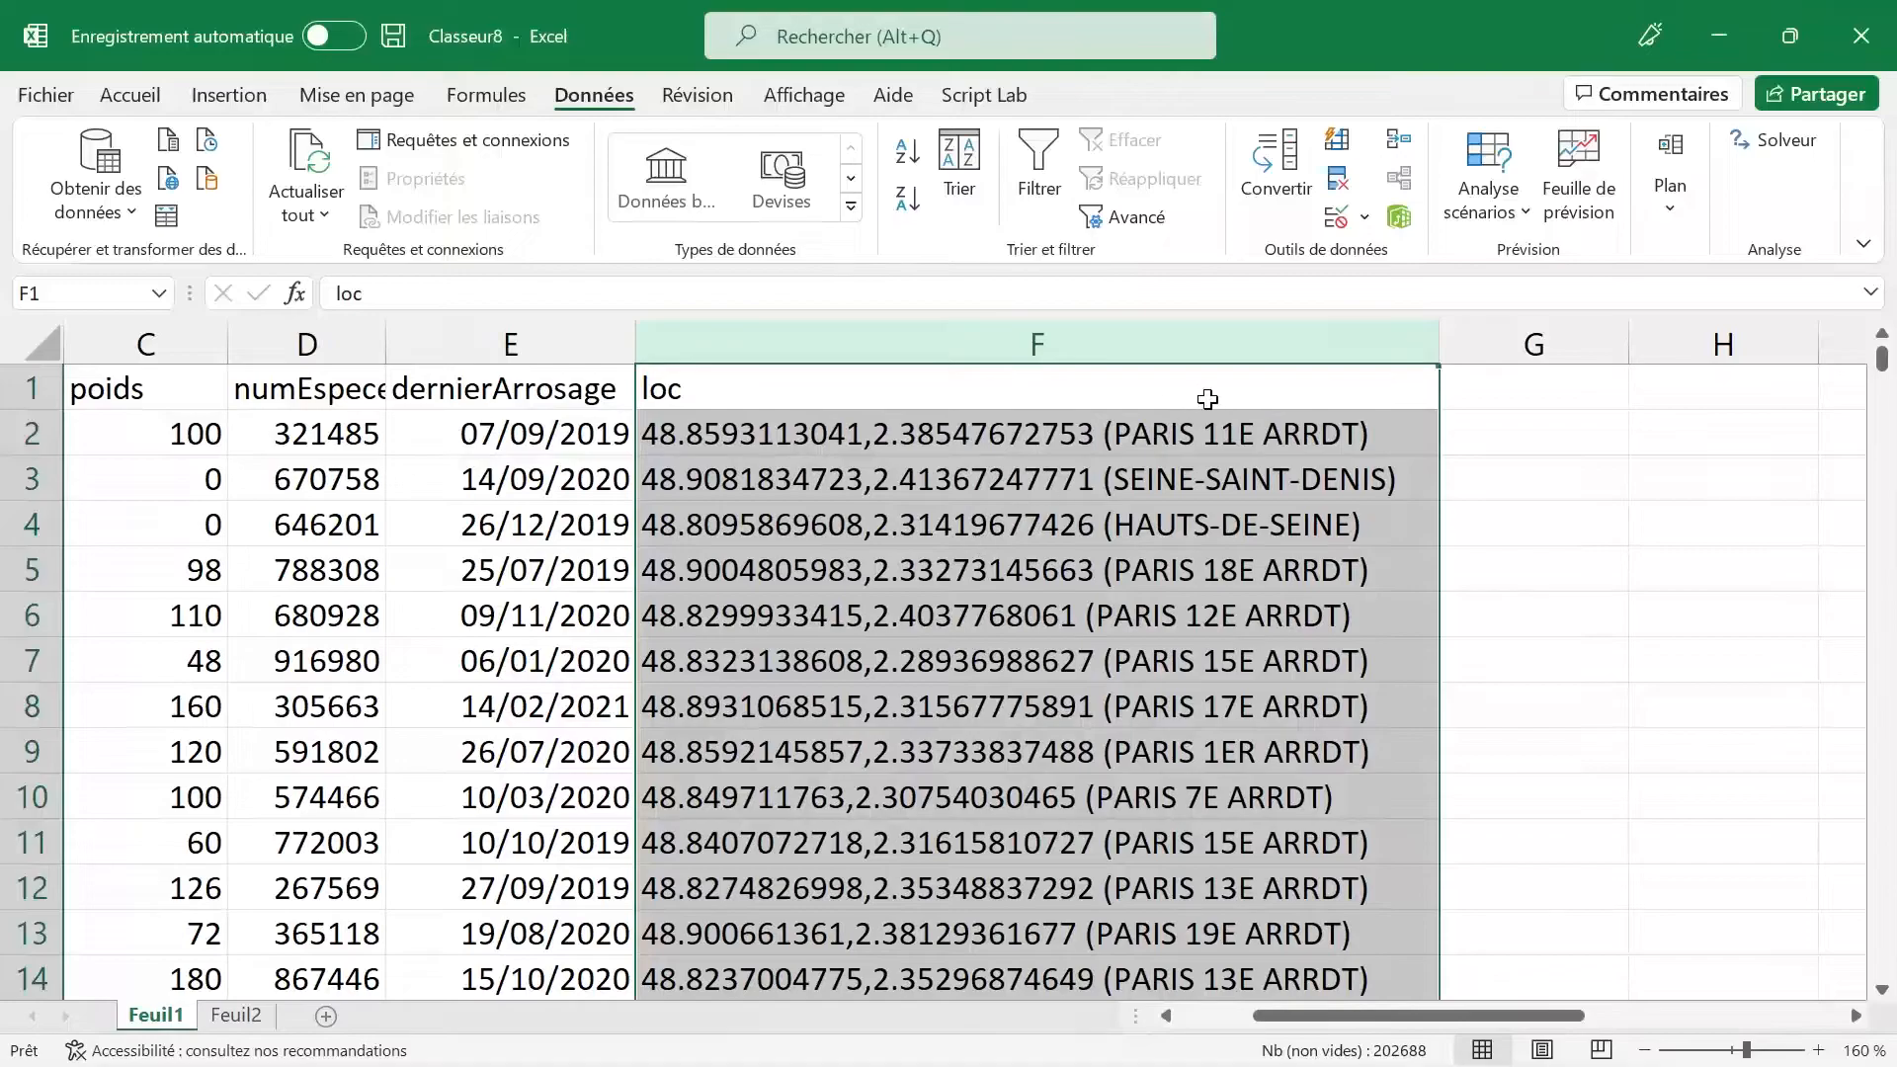
# Step: Split the loc column with a Délimité conversion, replacing the Espace separator with Autre set to an opening parenthesis "("
pyautogui.click(1117, 447)
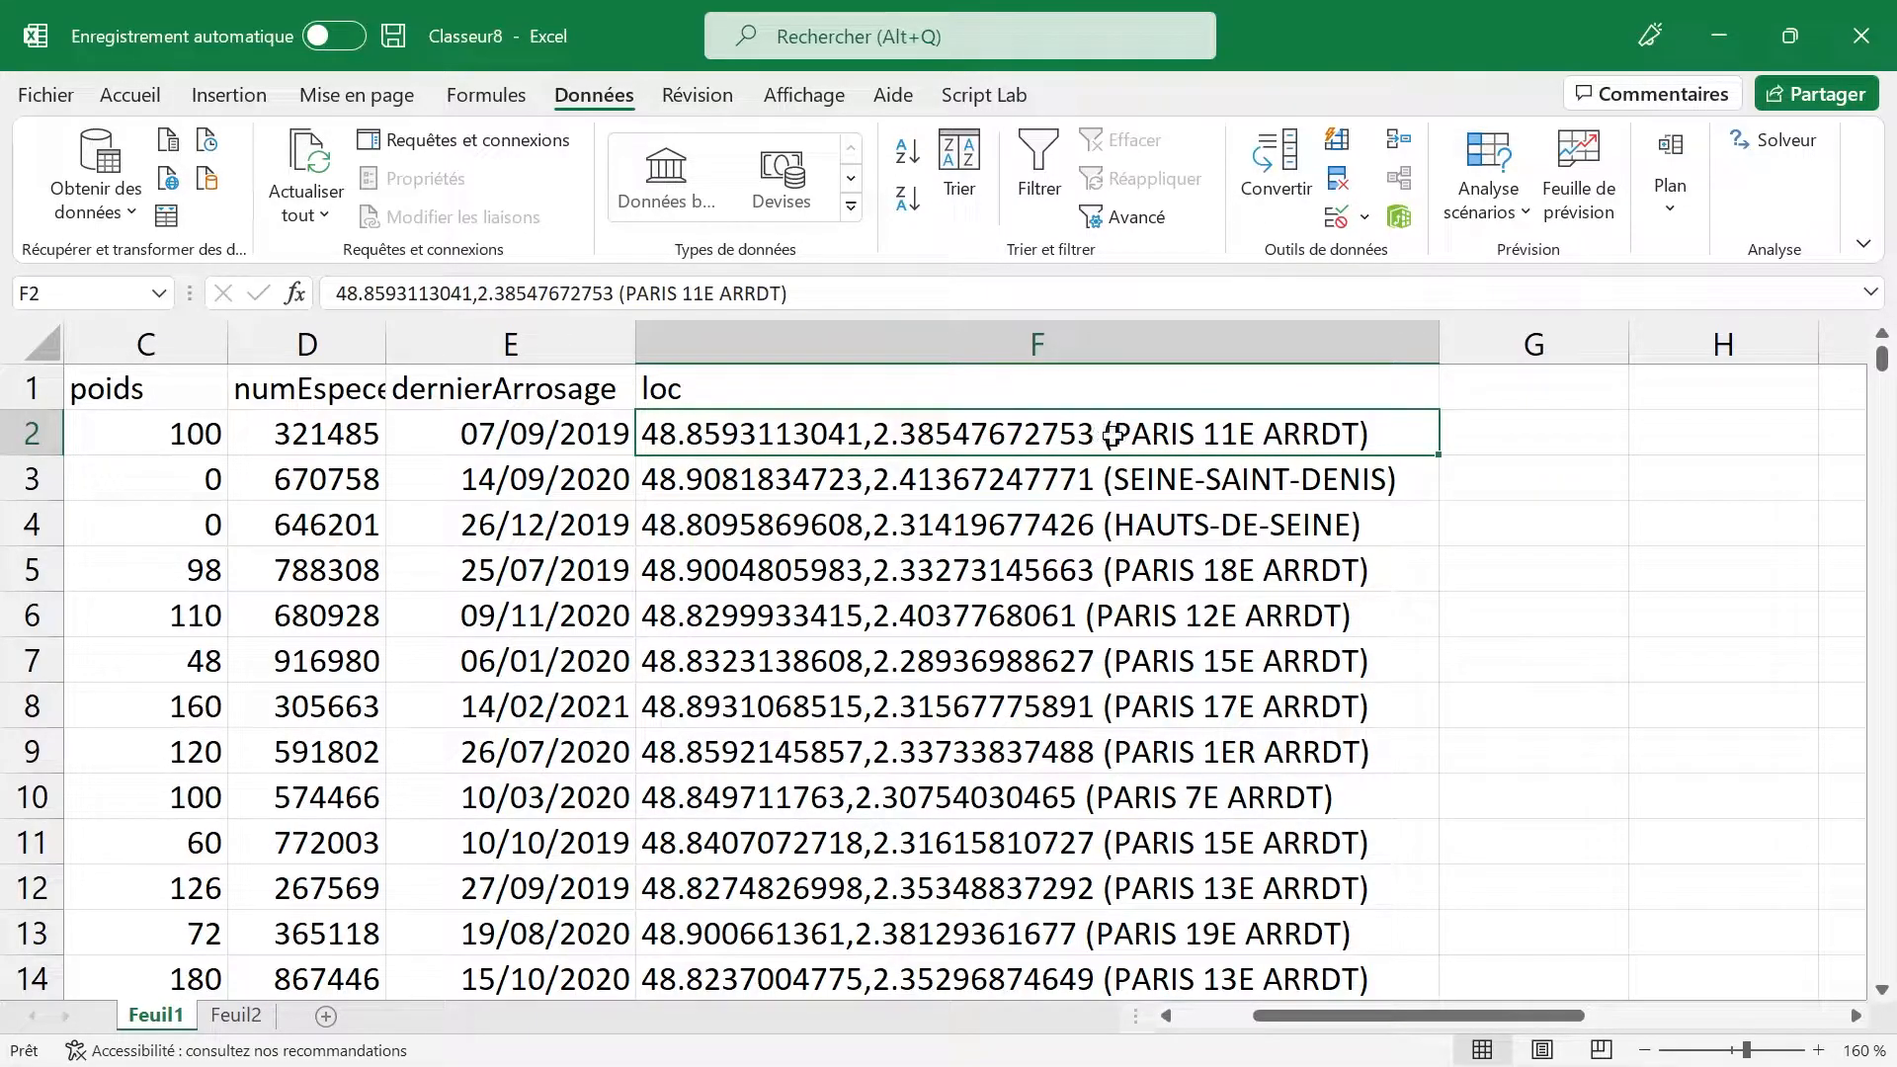
pyautogui.scroll(-4, 1113, 435)
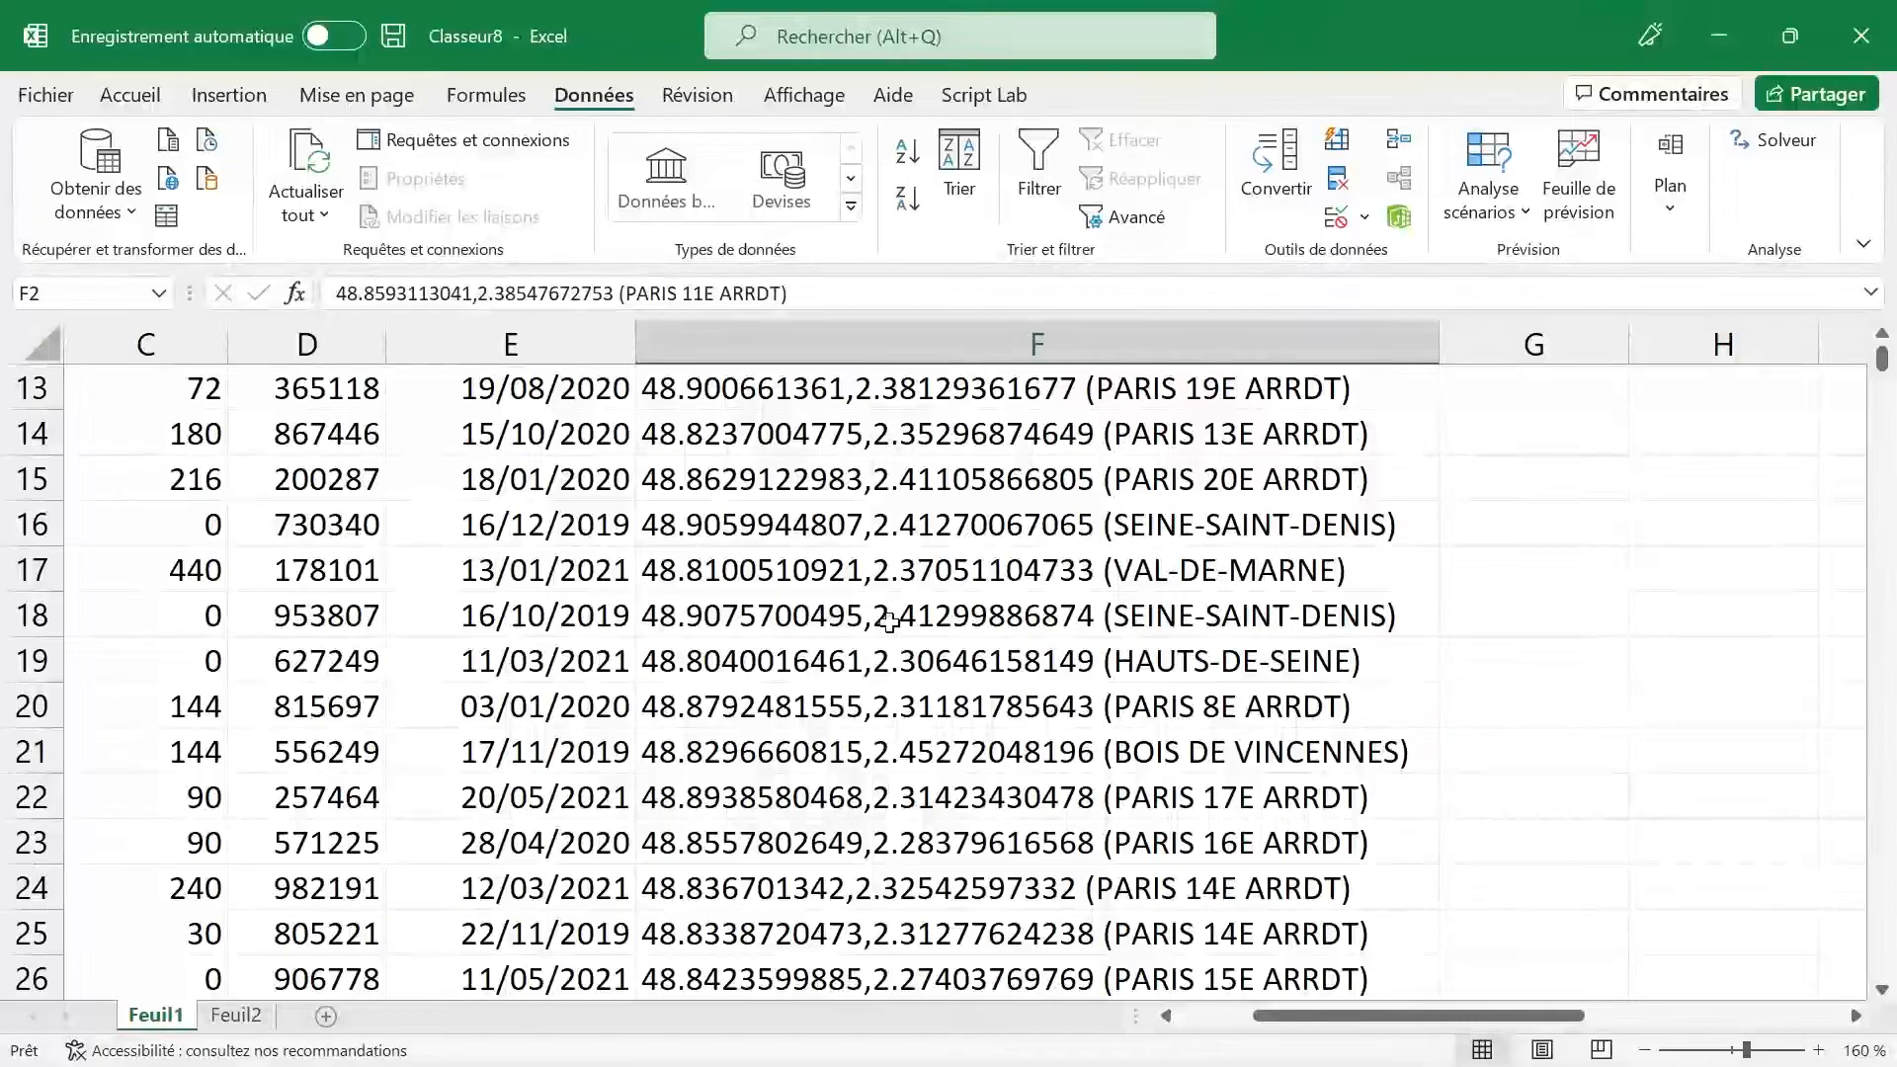
pyautogui.click(1111, 616)
pyautogui.doubleClick(1111, 615)
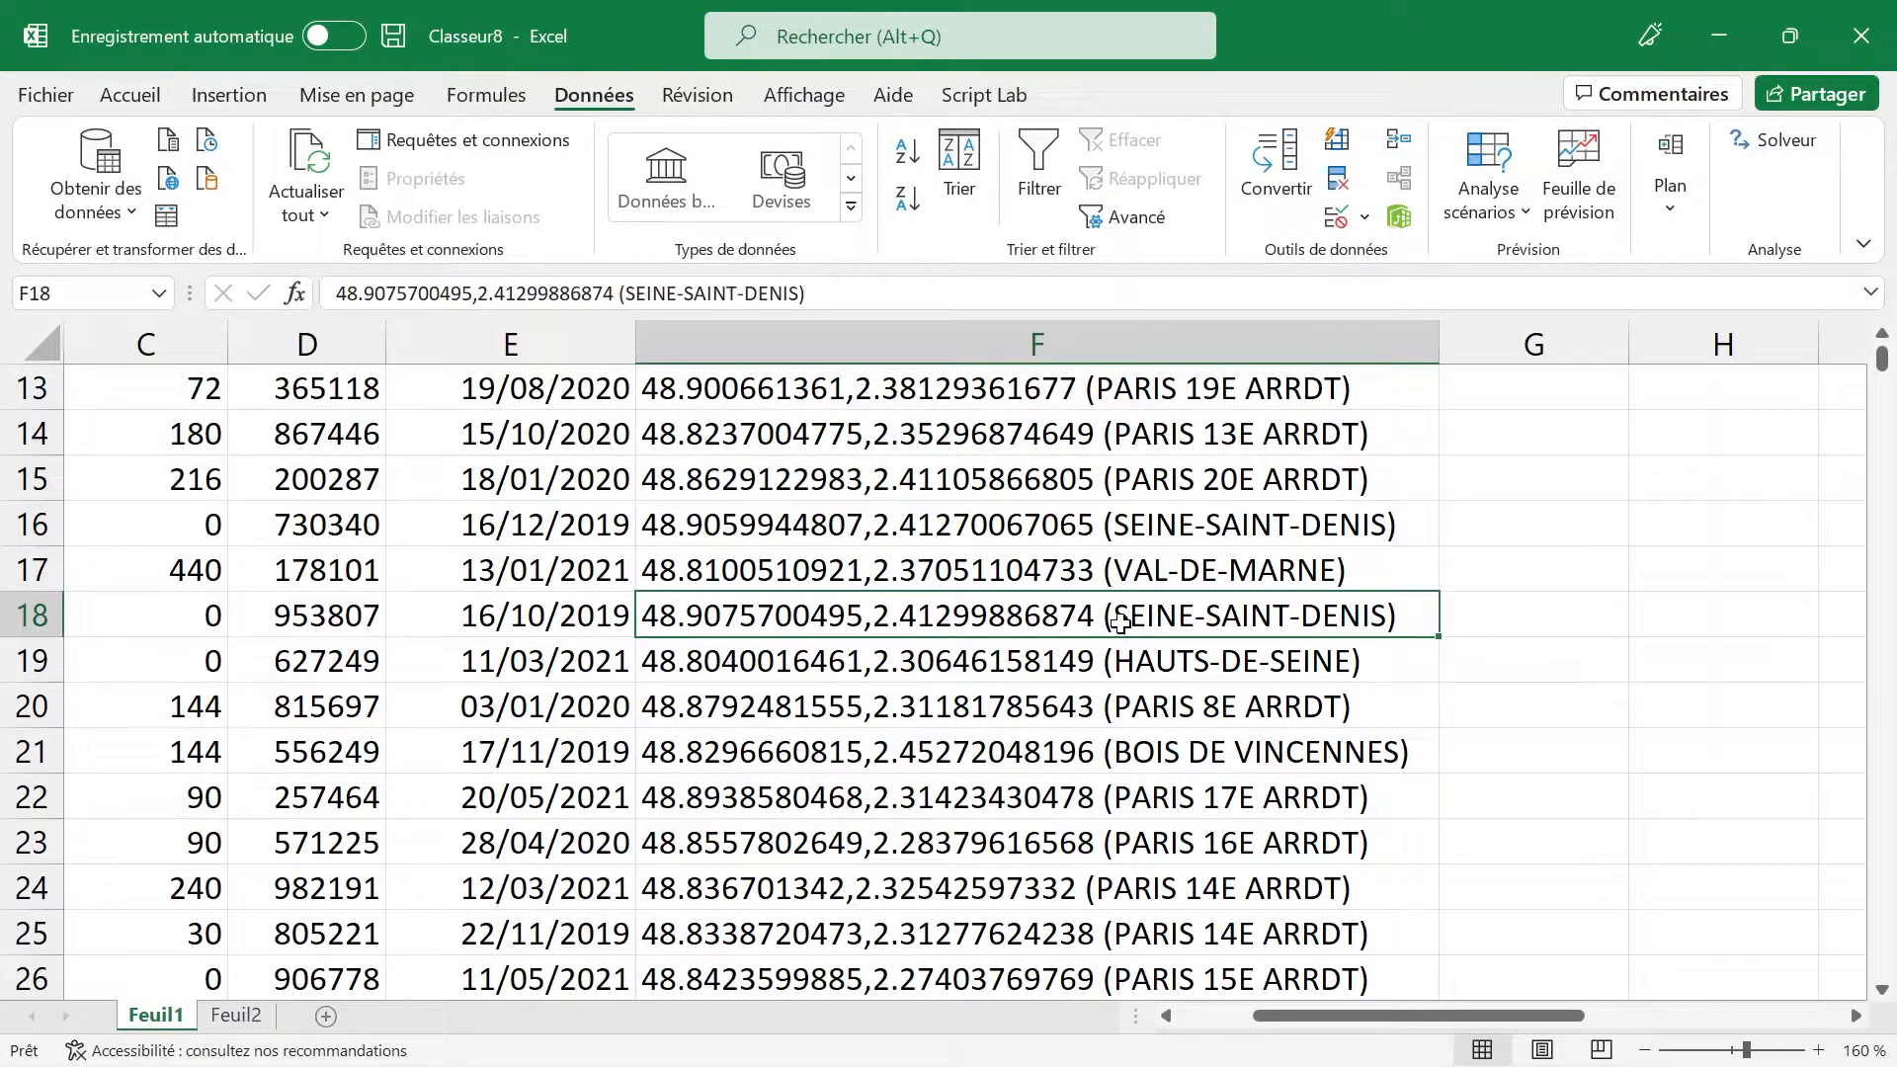
pyautogui.click(1154, 670)
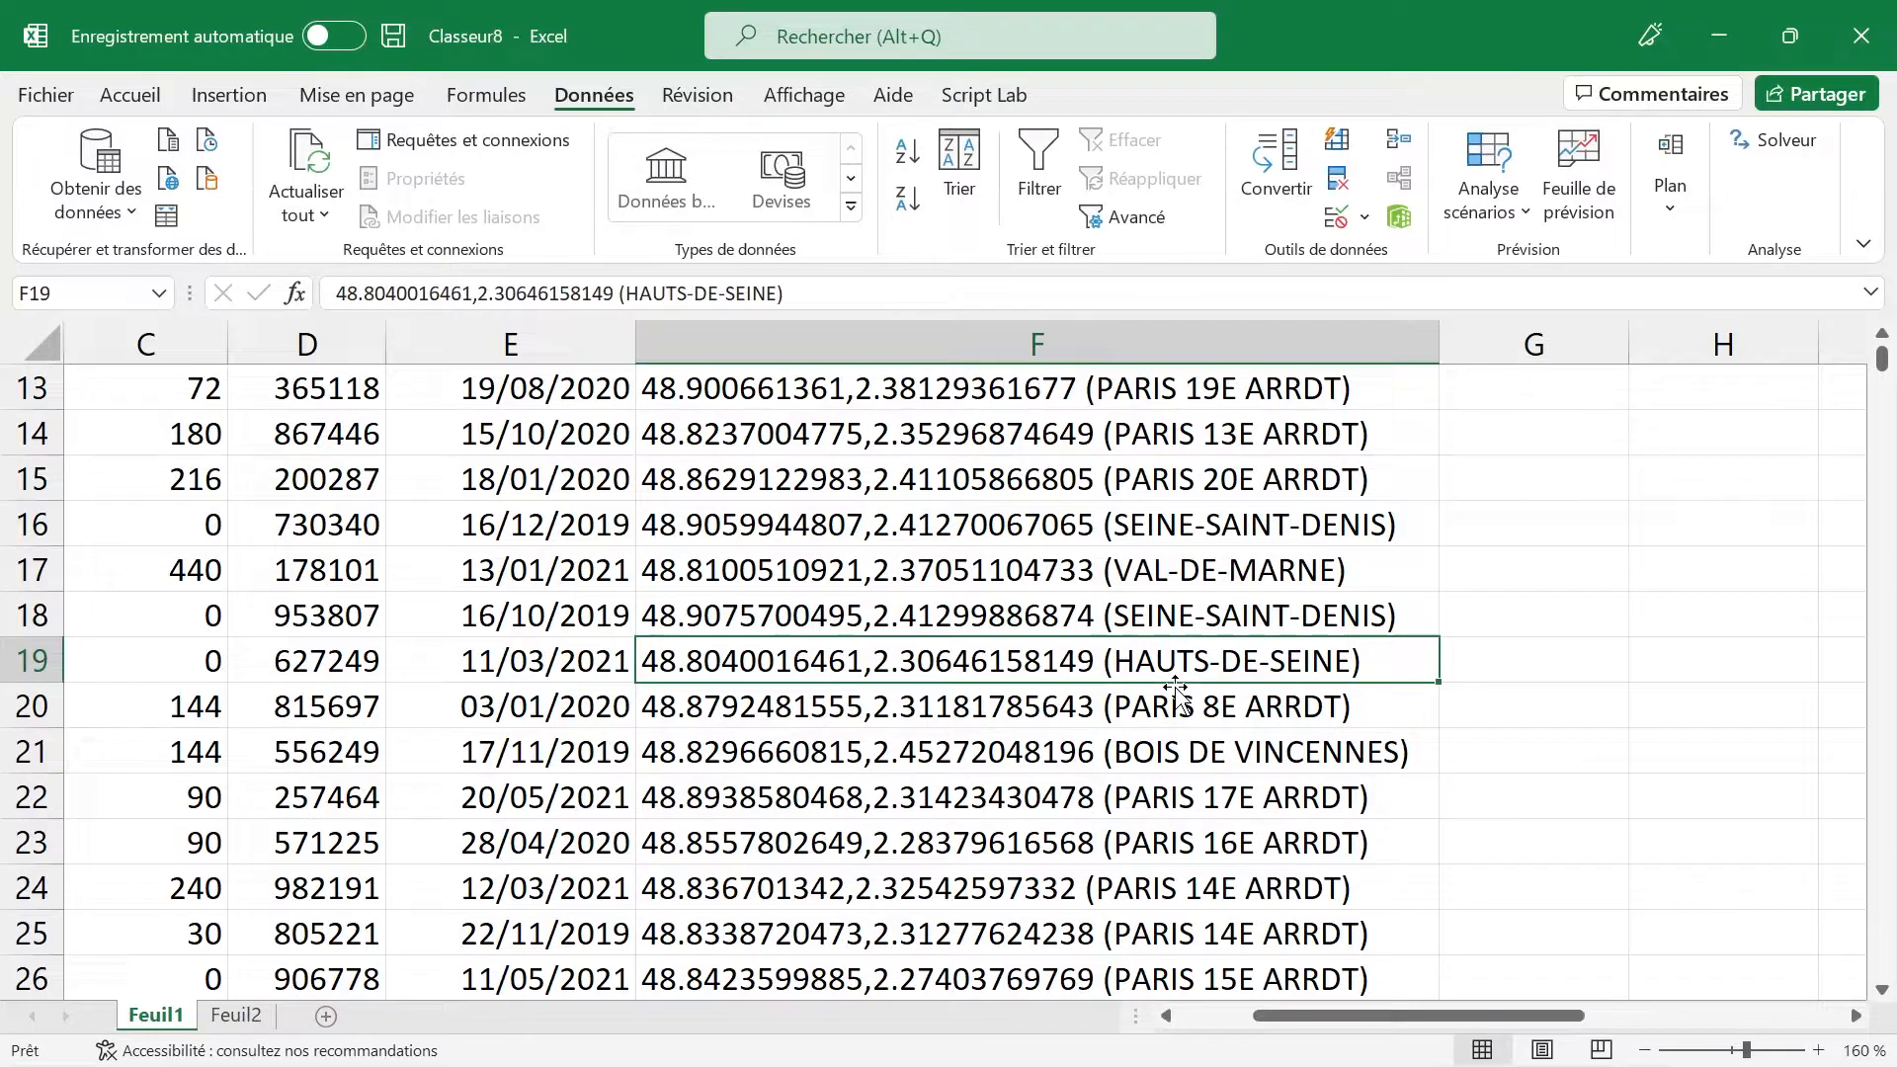
pyautogui.click(1145, 321)
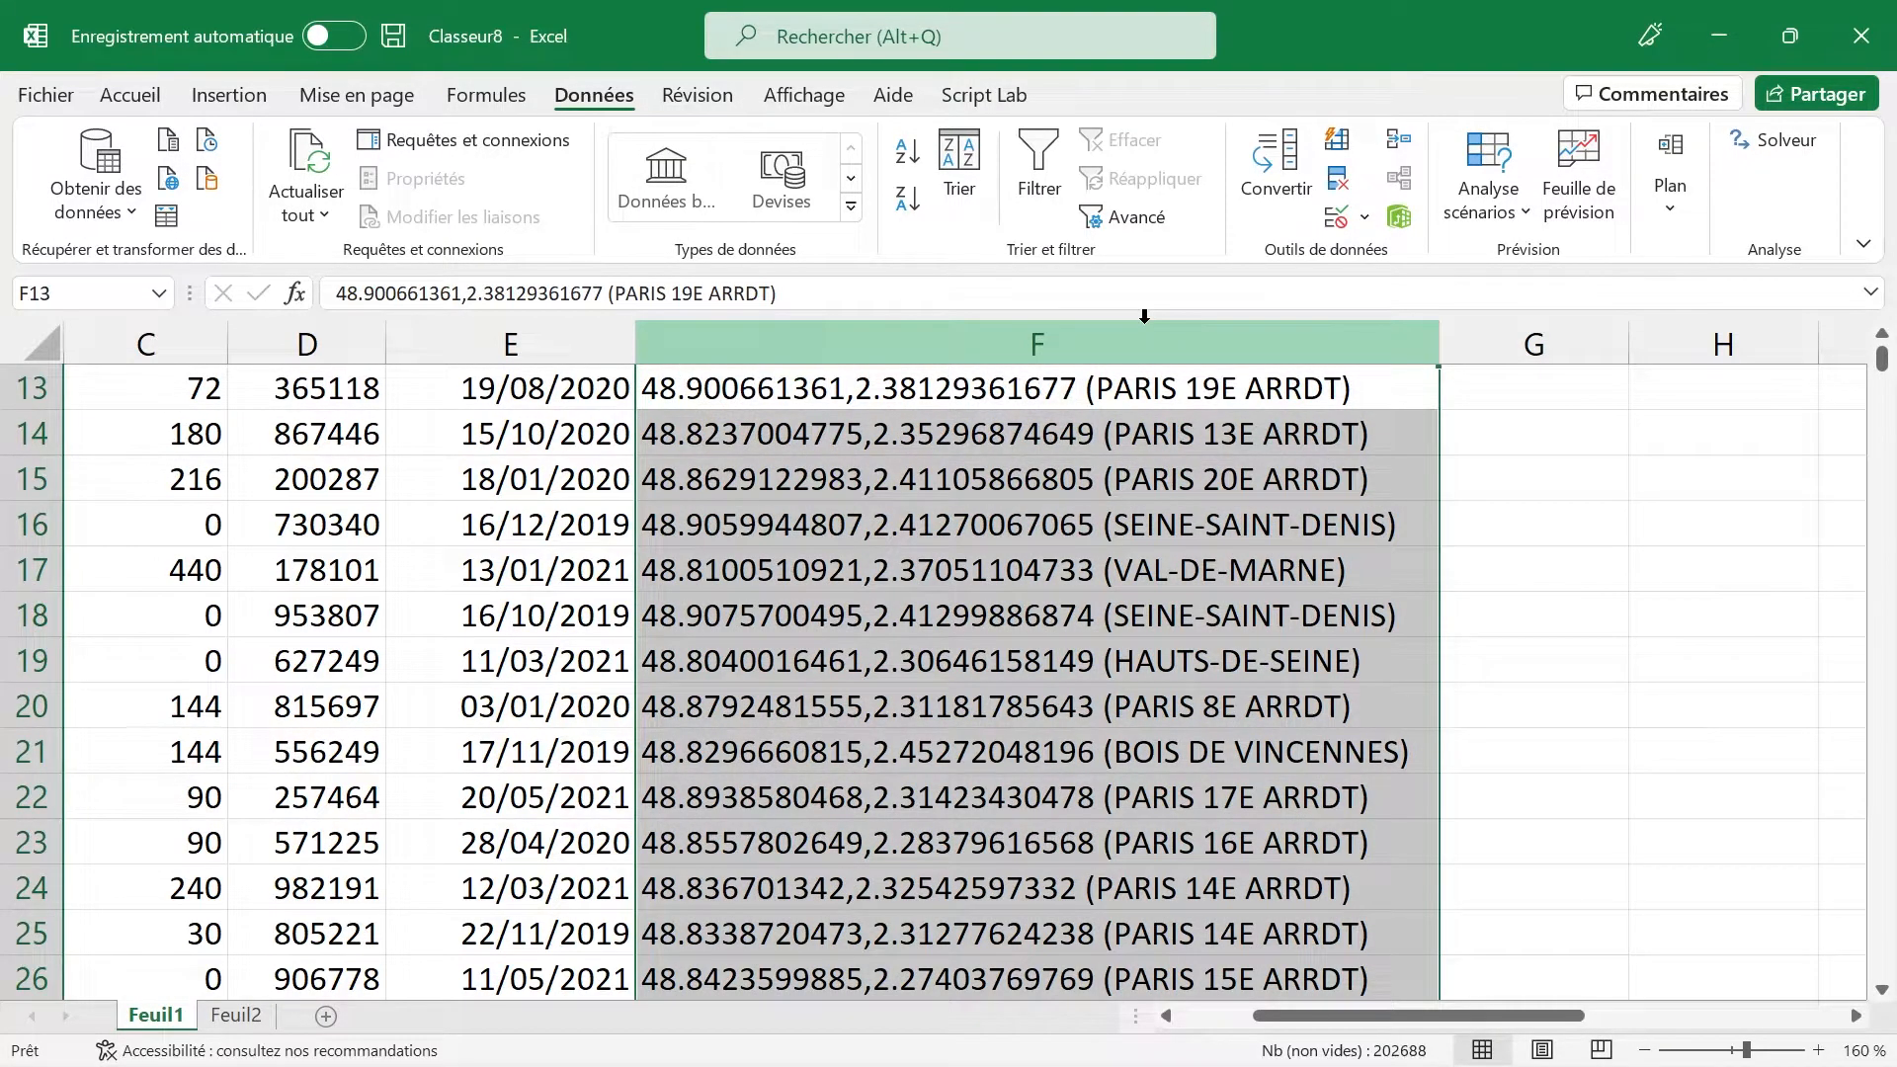
pyautogui.click(1275, 164)
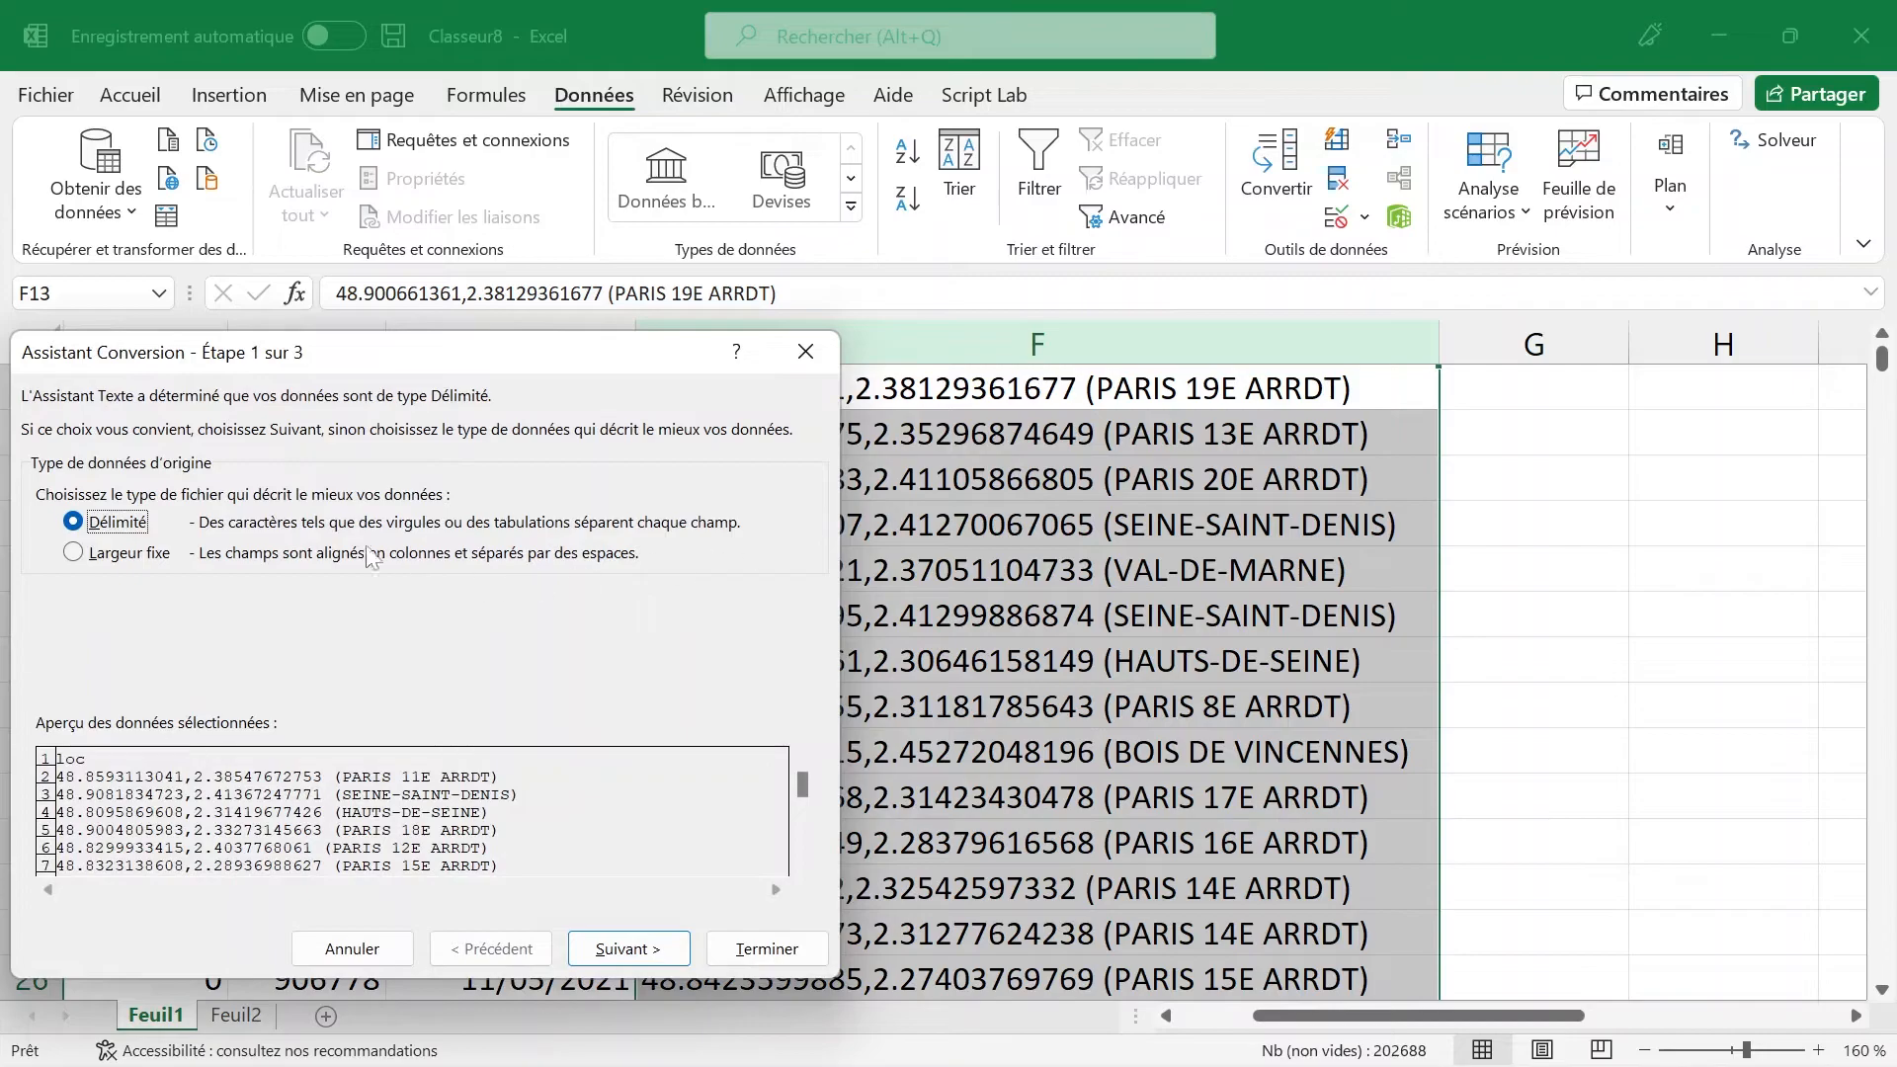
pyautogui.click(596, 949)
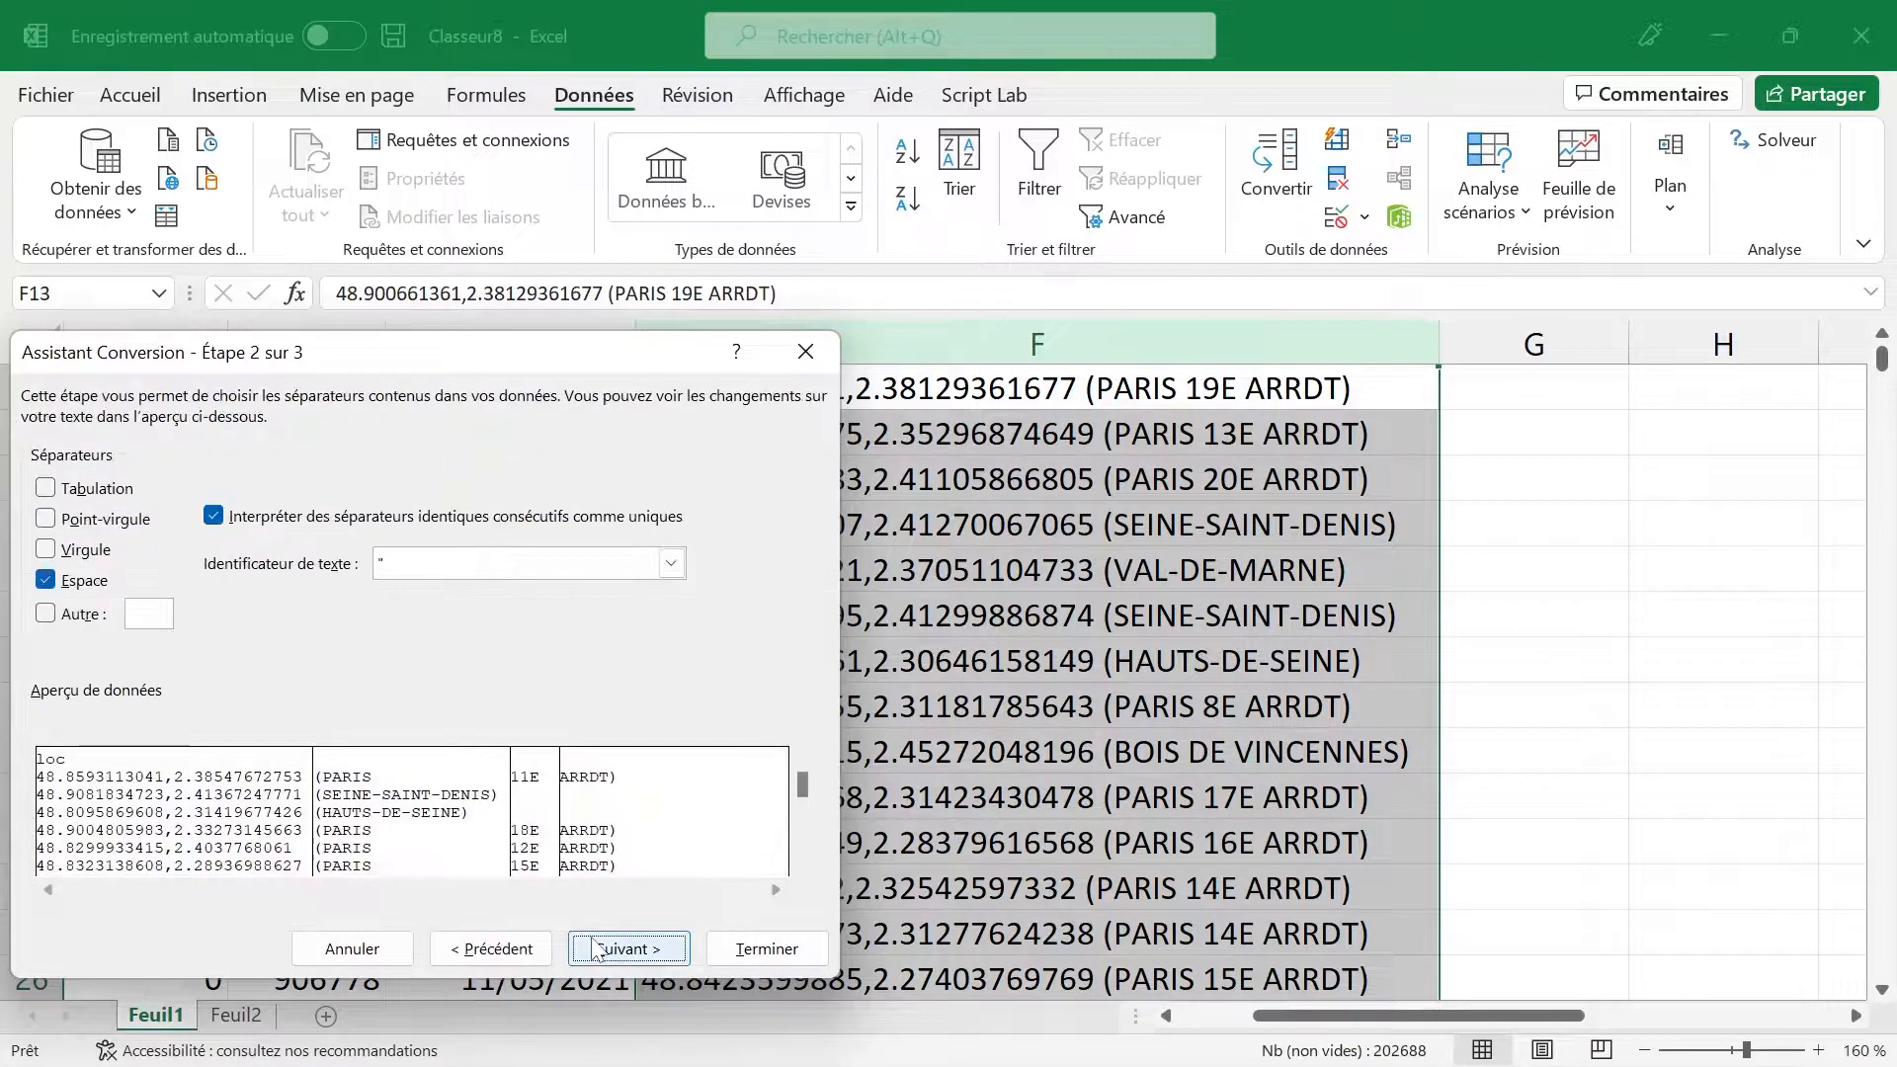
pyautogui.click(83, 580)
pyautogui.click(134, 614)
pyautogui.write('(')
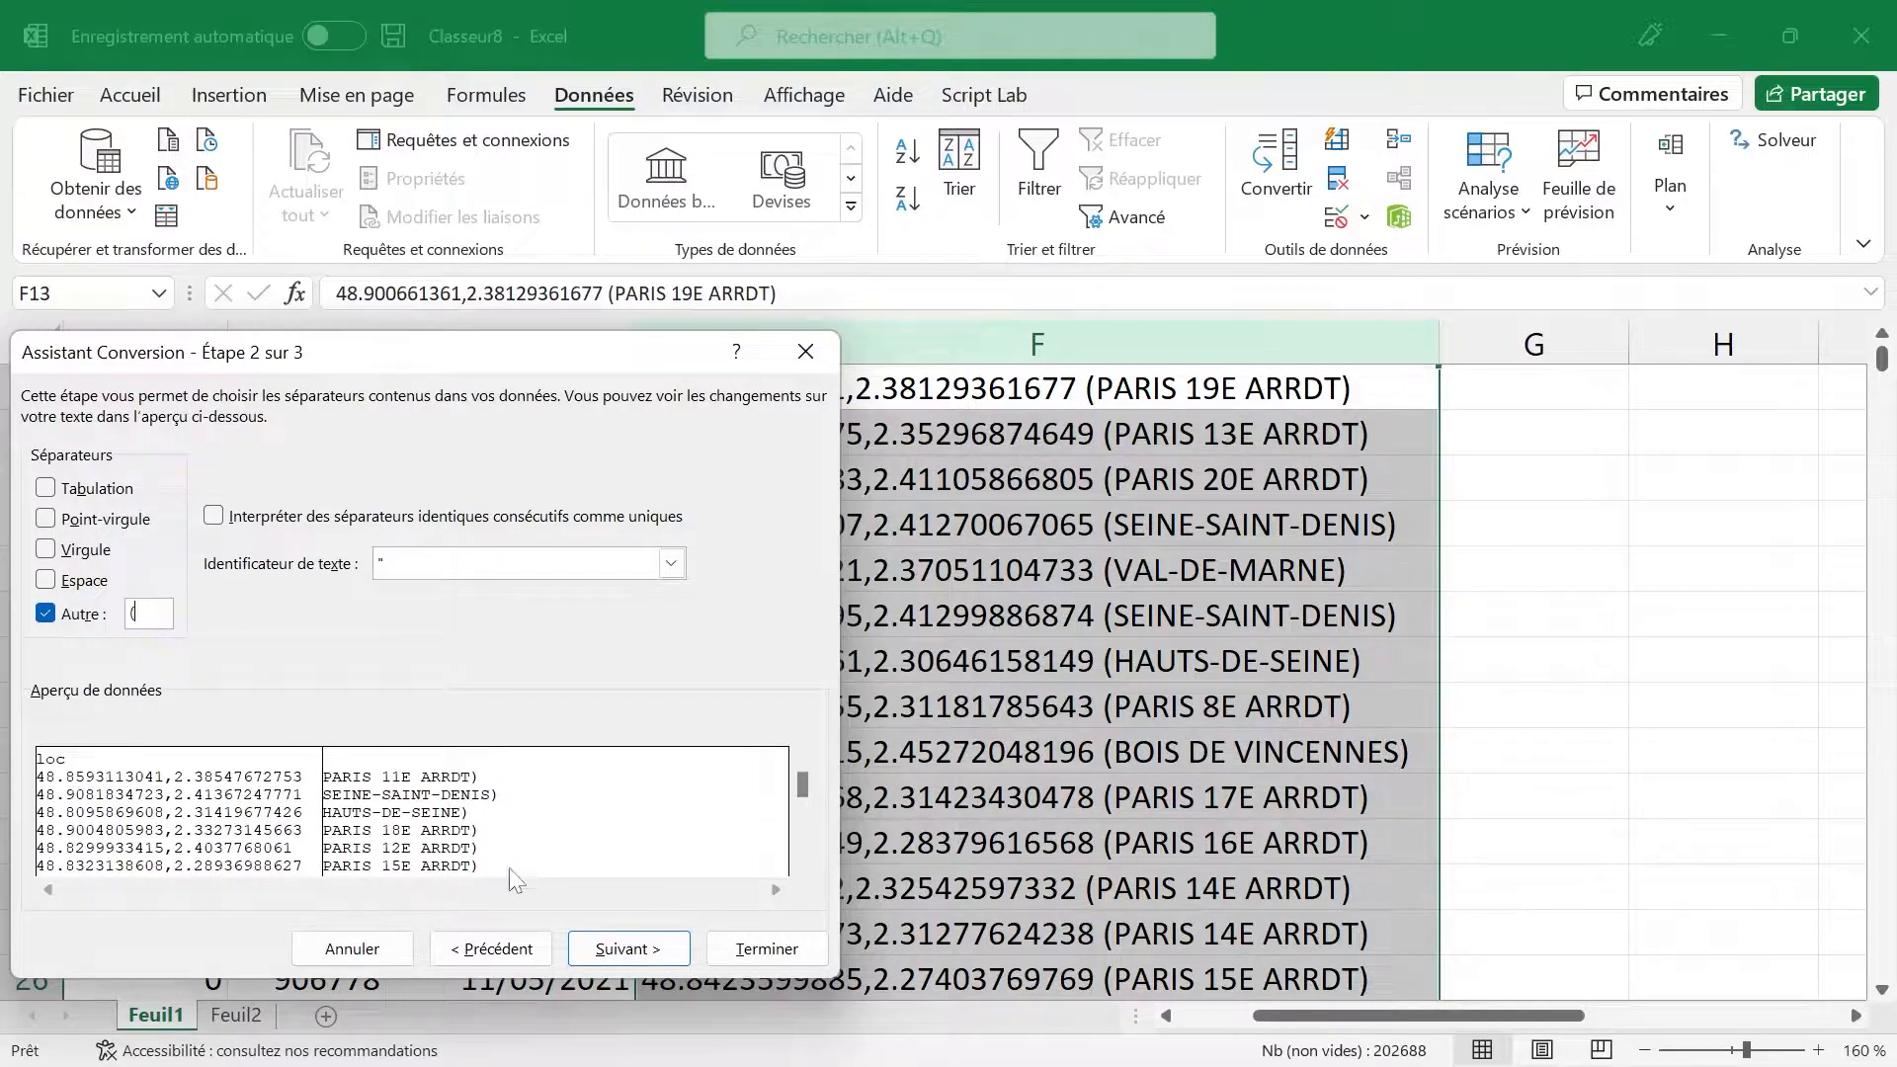
pyautogui.click(726, 948)
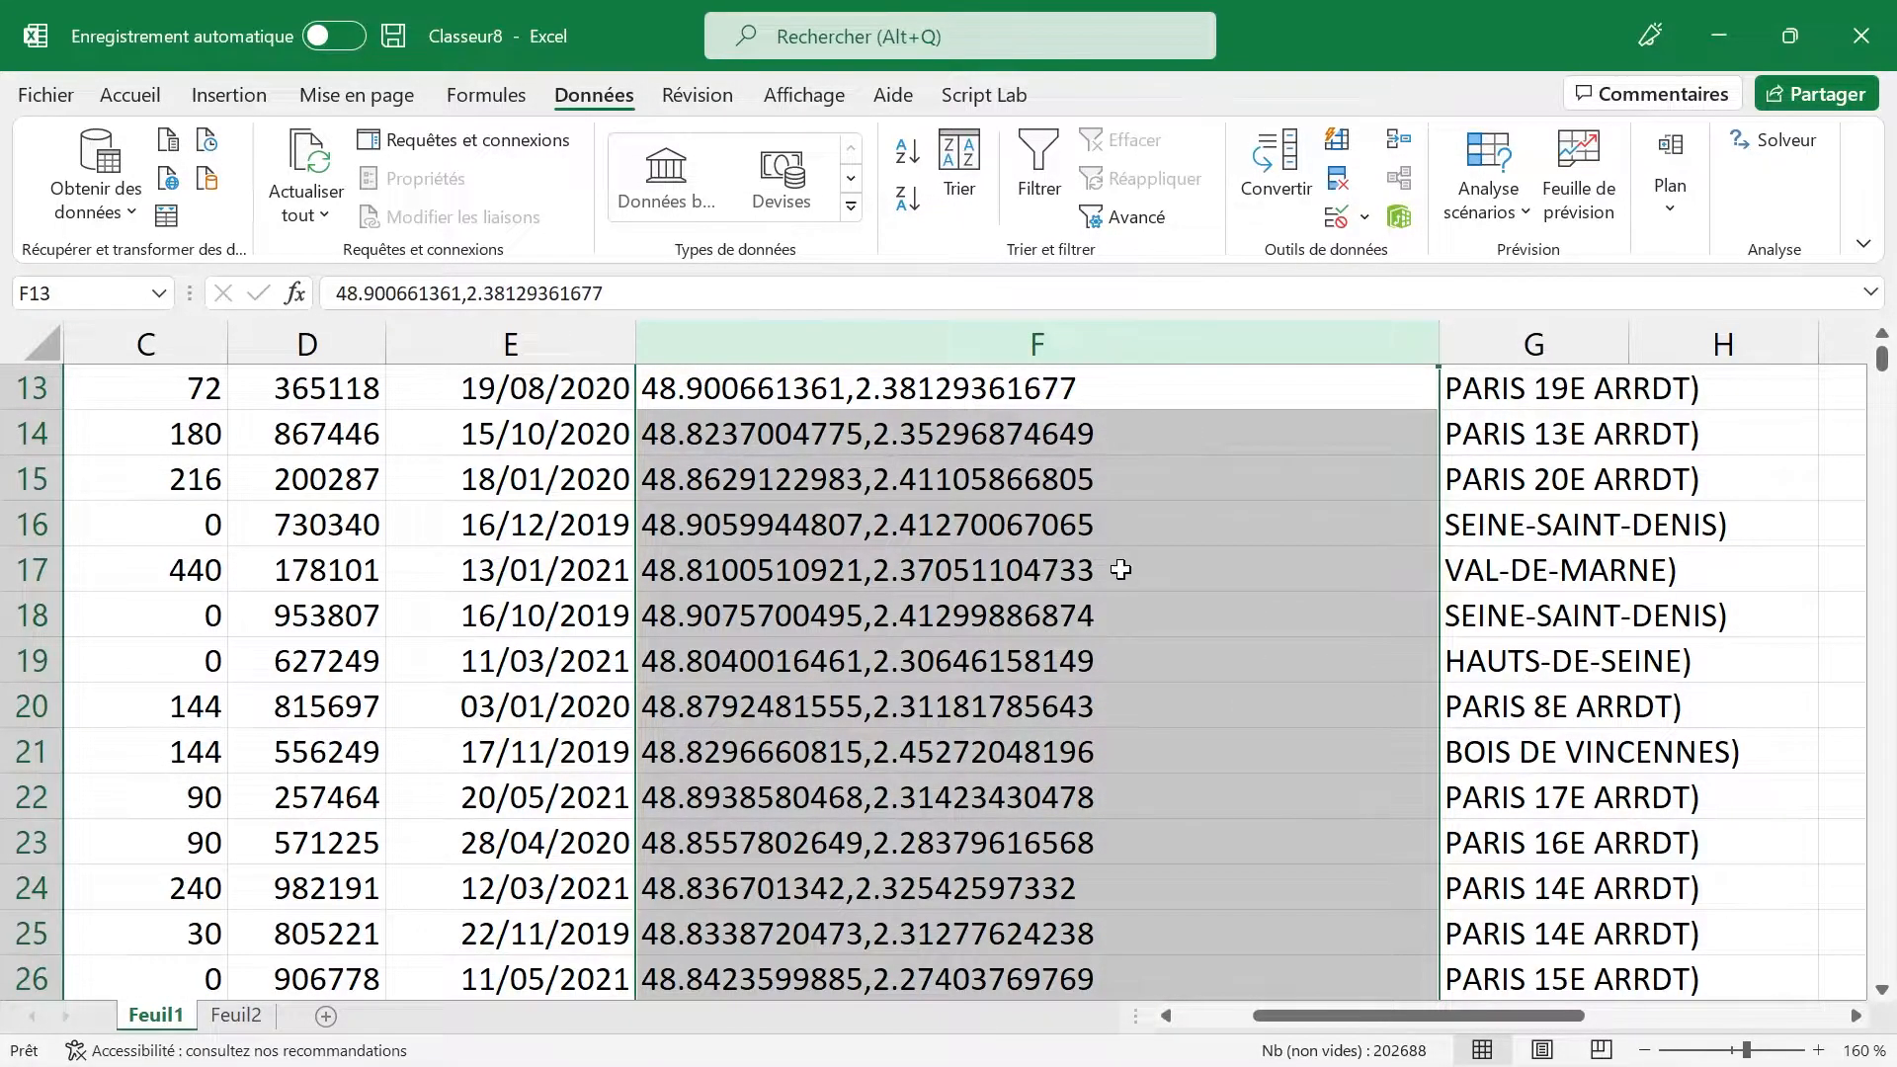
# Step: Check the end of cell F2's text for a trailing space, and insert a narrower blank column between the coordinates and the place names
pyautogui.scroll(4, 1121, 569)
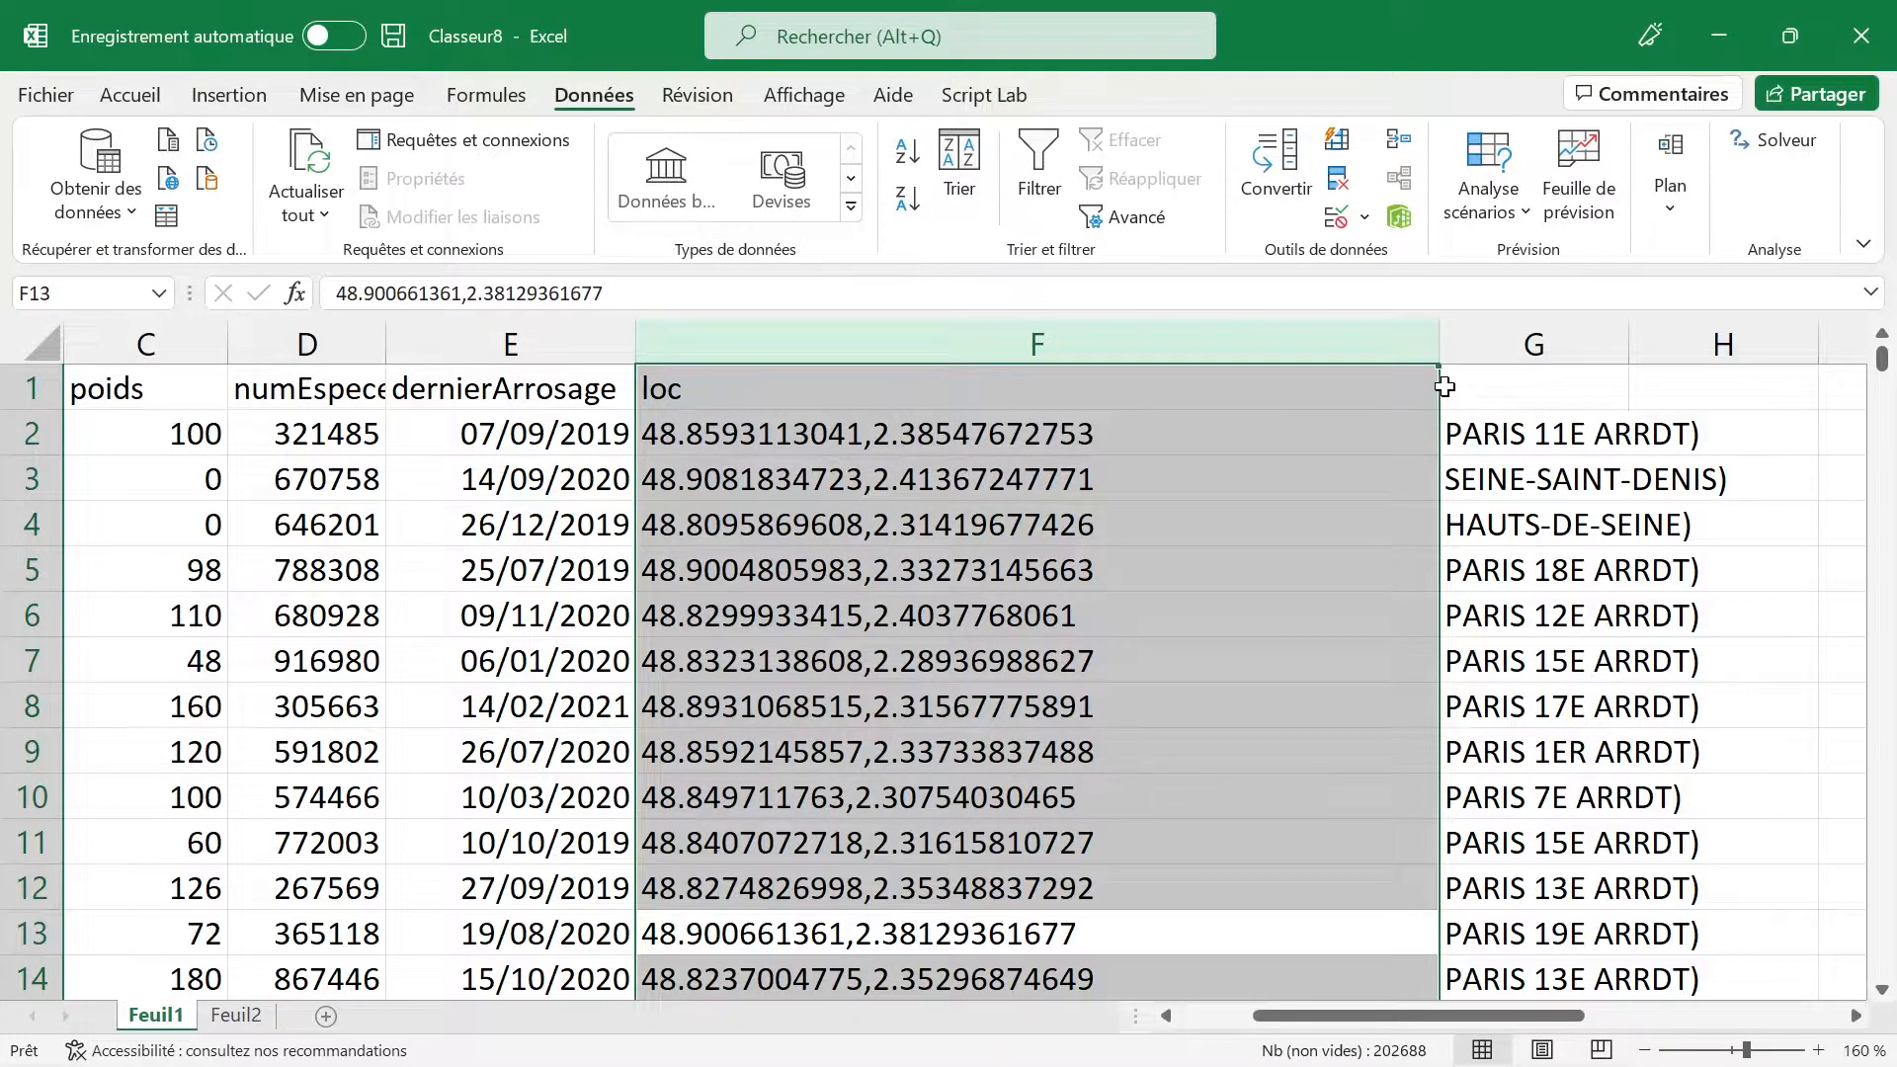
pyautogui.click(1097, 434)
pyautogui.doubleClick(1153, 432)
pyautogui.moveTo(1104, 435); pyautogui.dragTo(1093, 434)
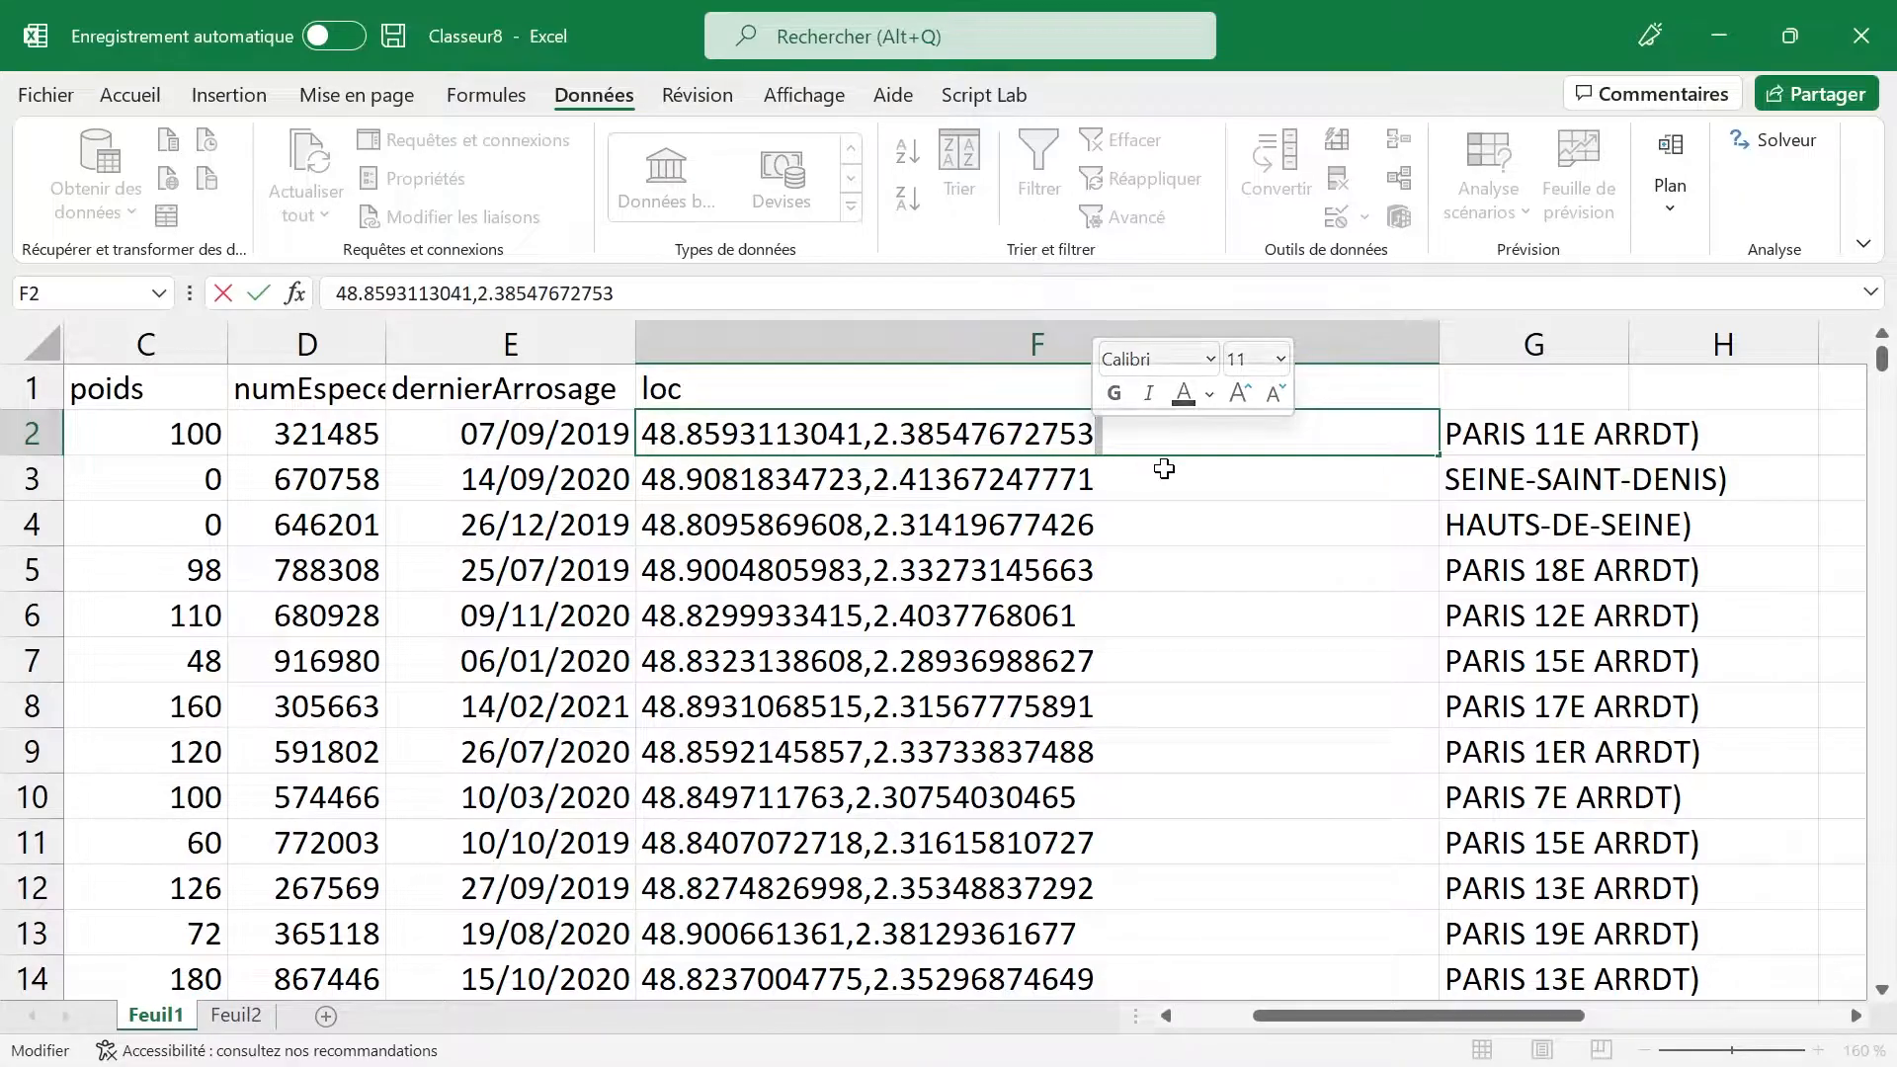
pyautogui.press('Escape')
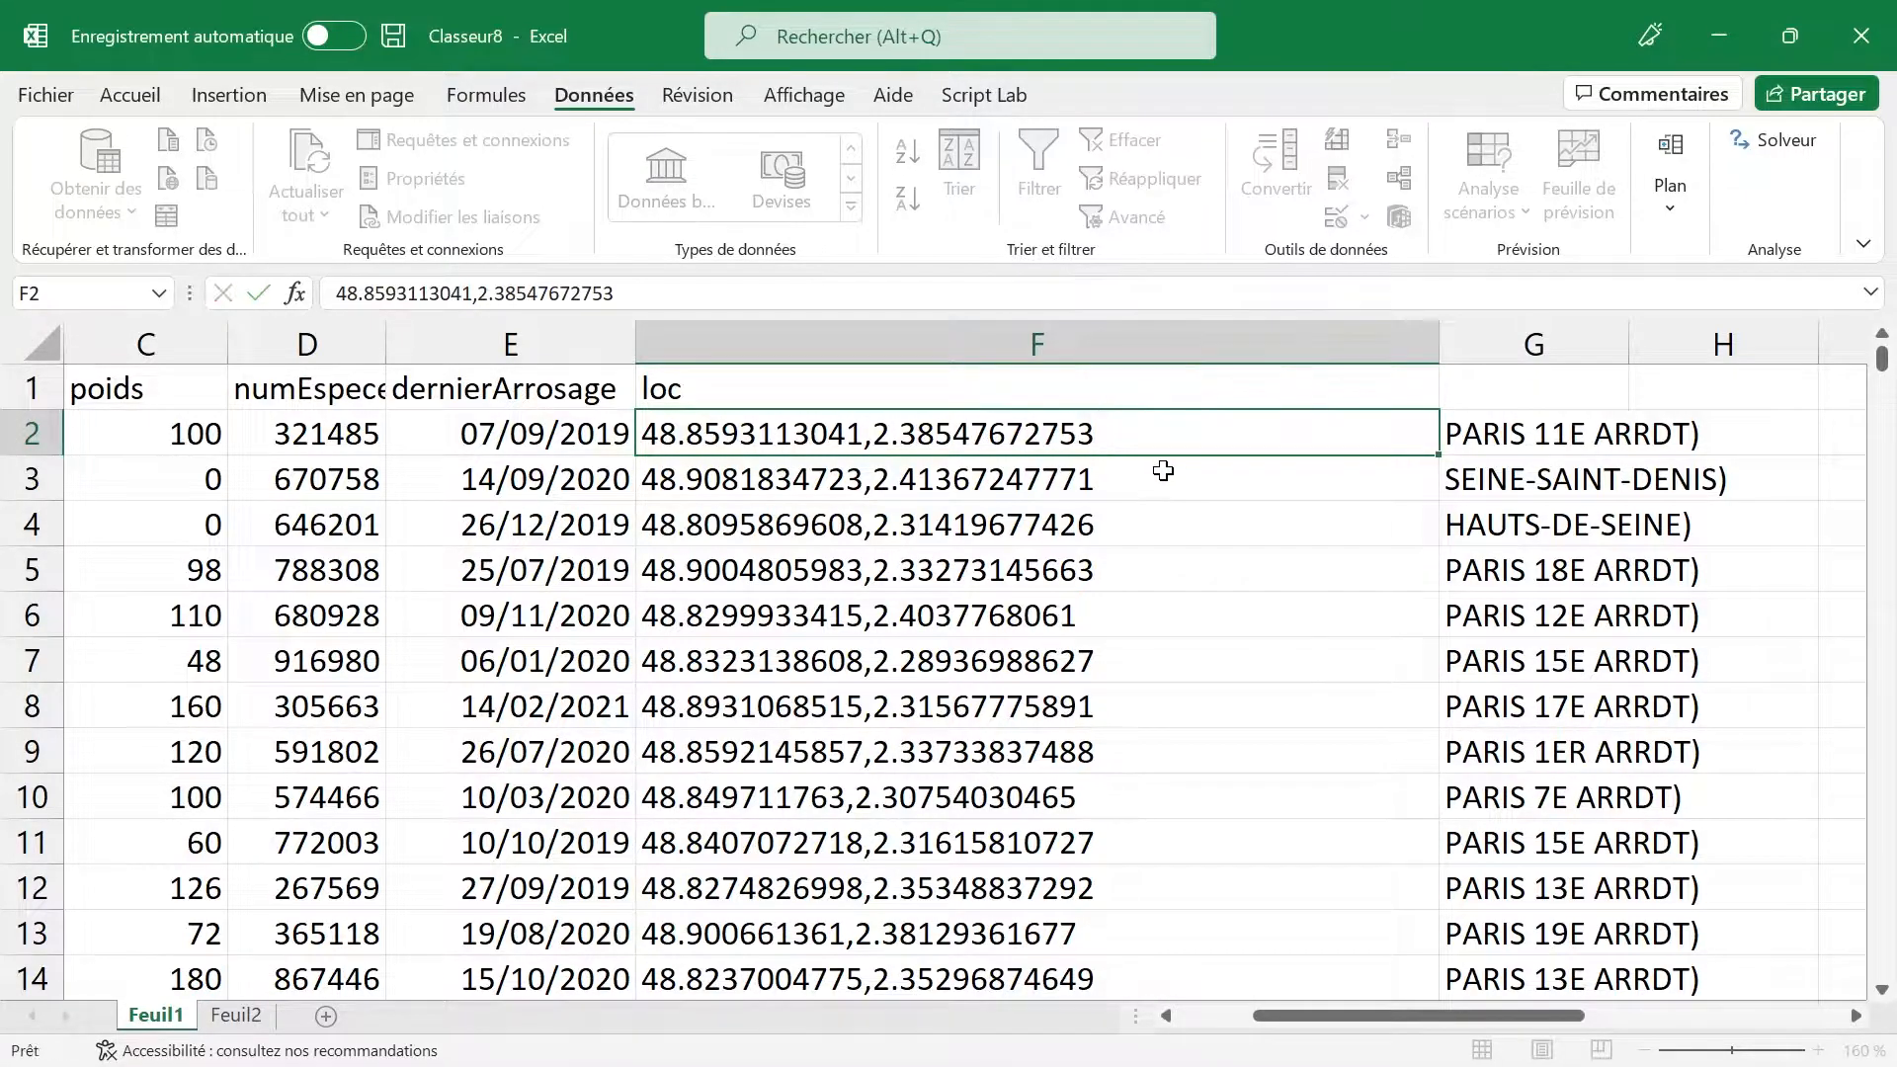
pyautogui.rightClick(1538, 345)
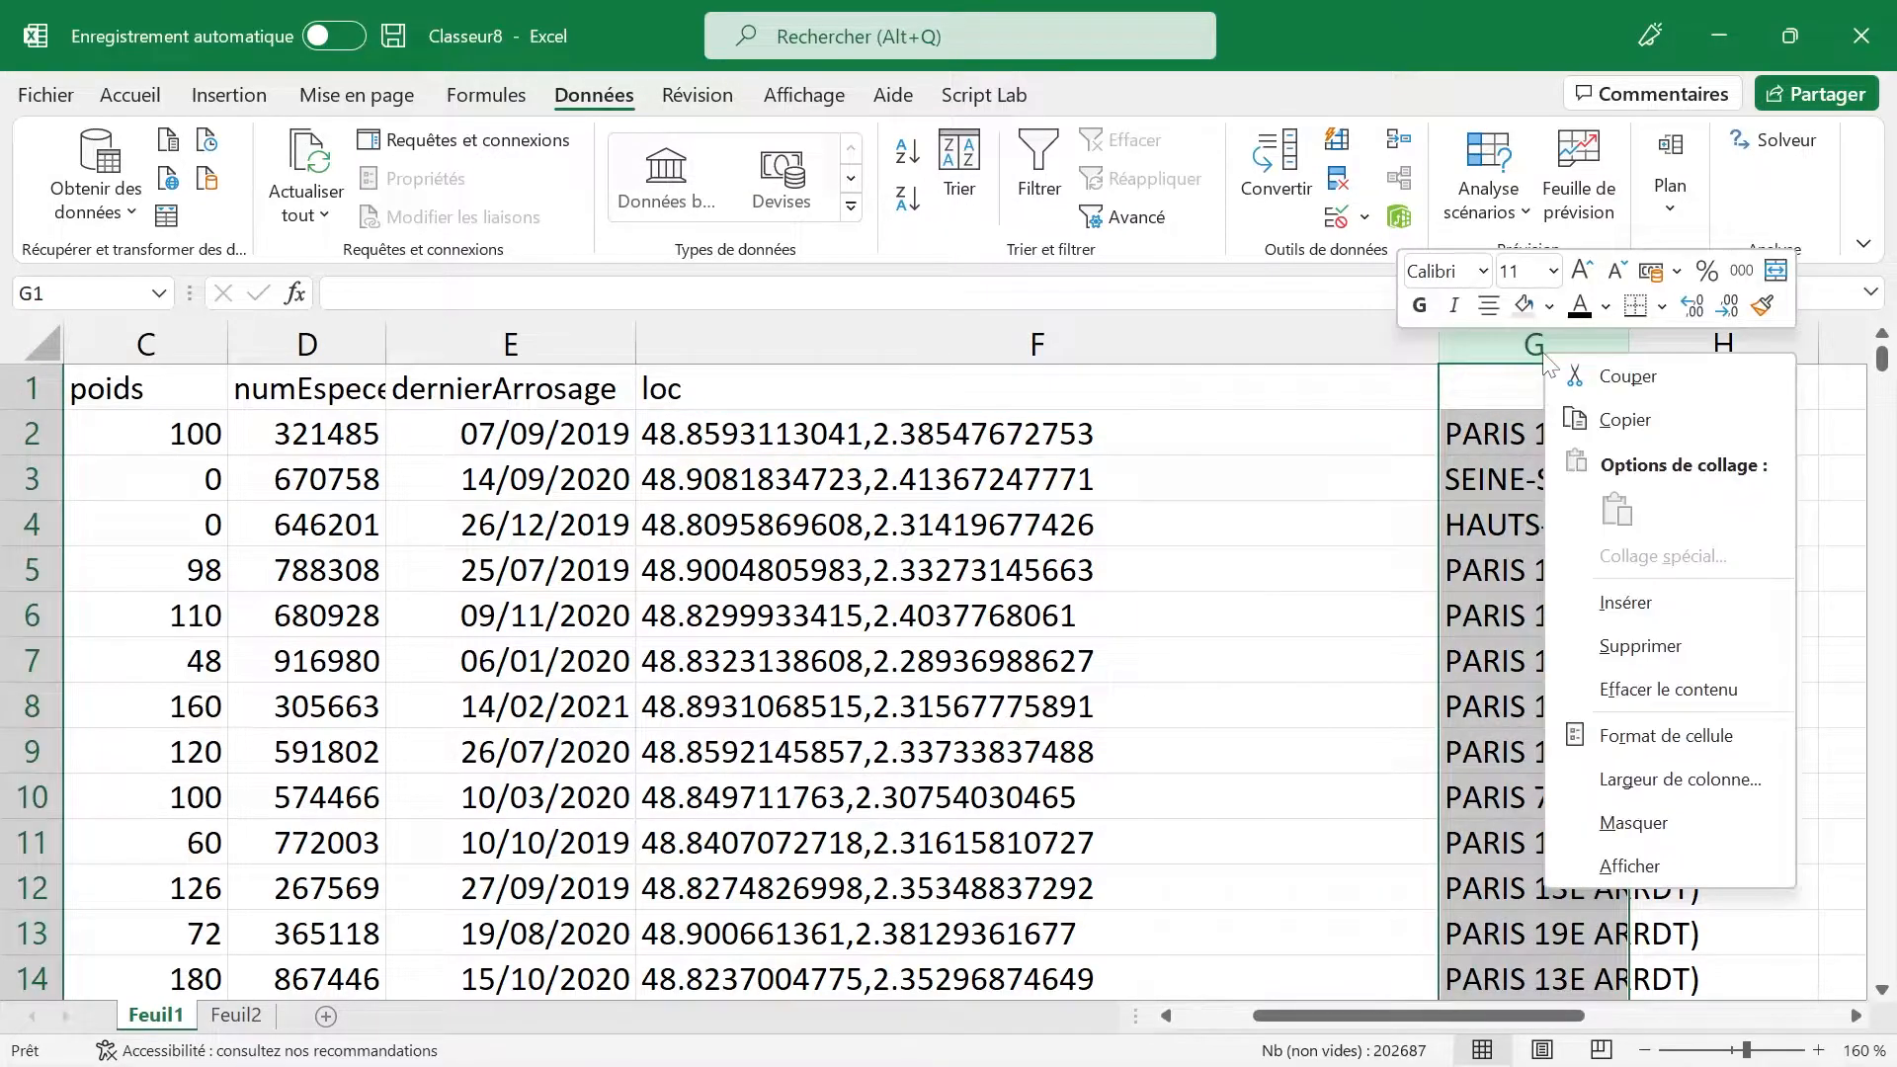
pyautogui.click(1598, 595)
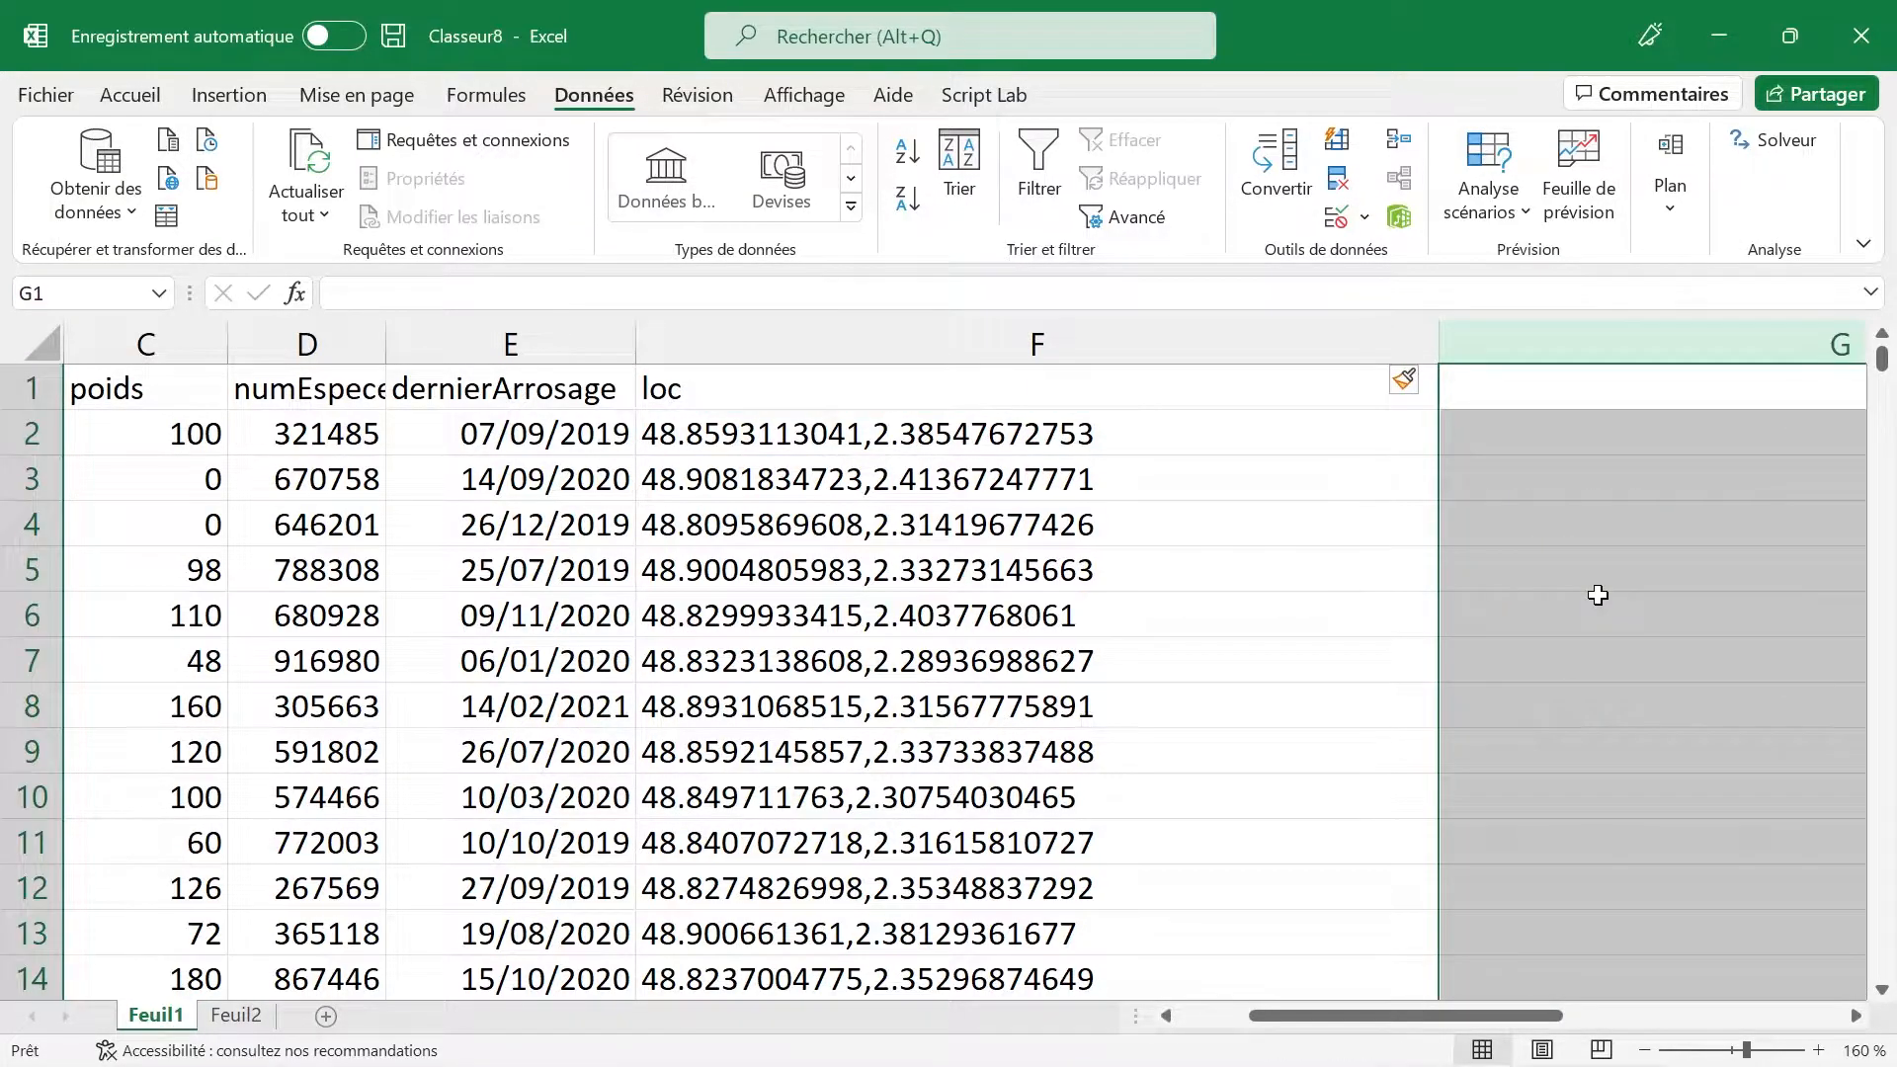
pyautogui.click(1533, 425)
pyautogui.moveTo(1680, 341); pyautogui.dragTo(1199, 352)
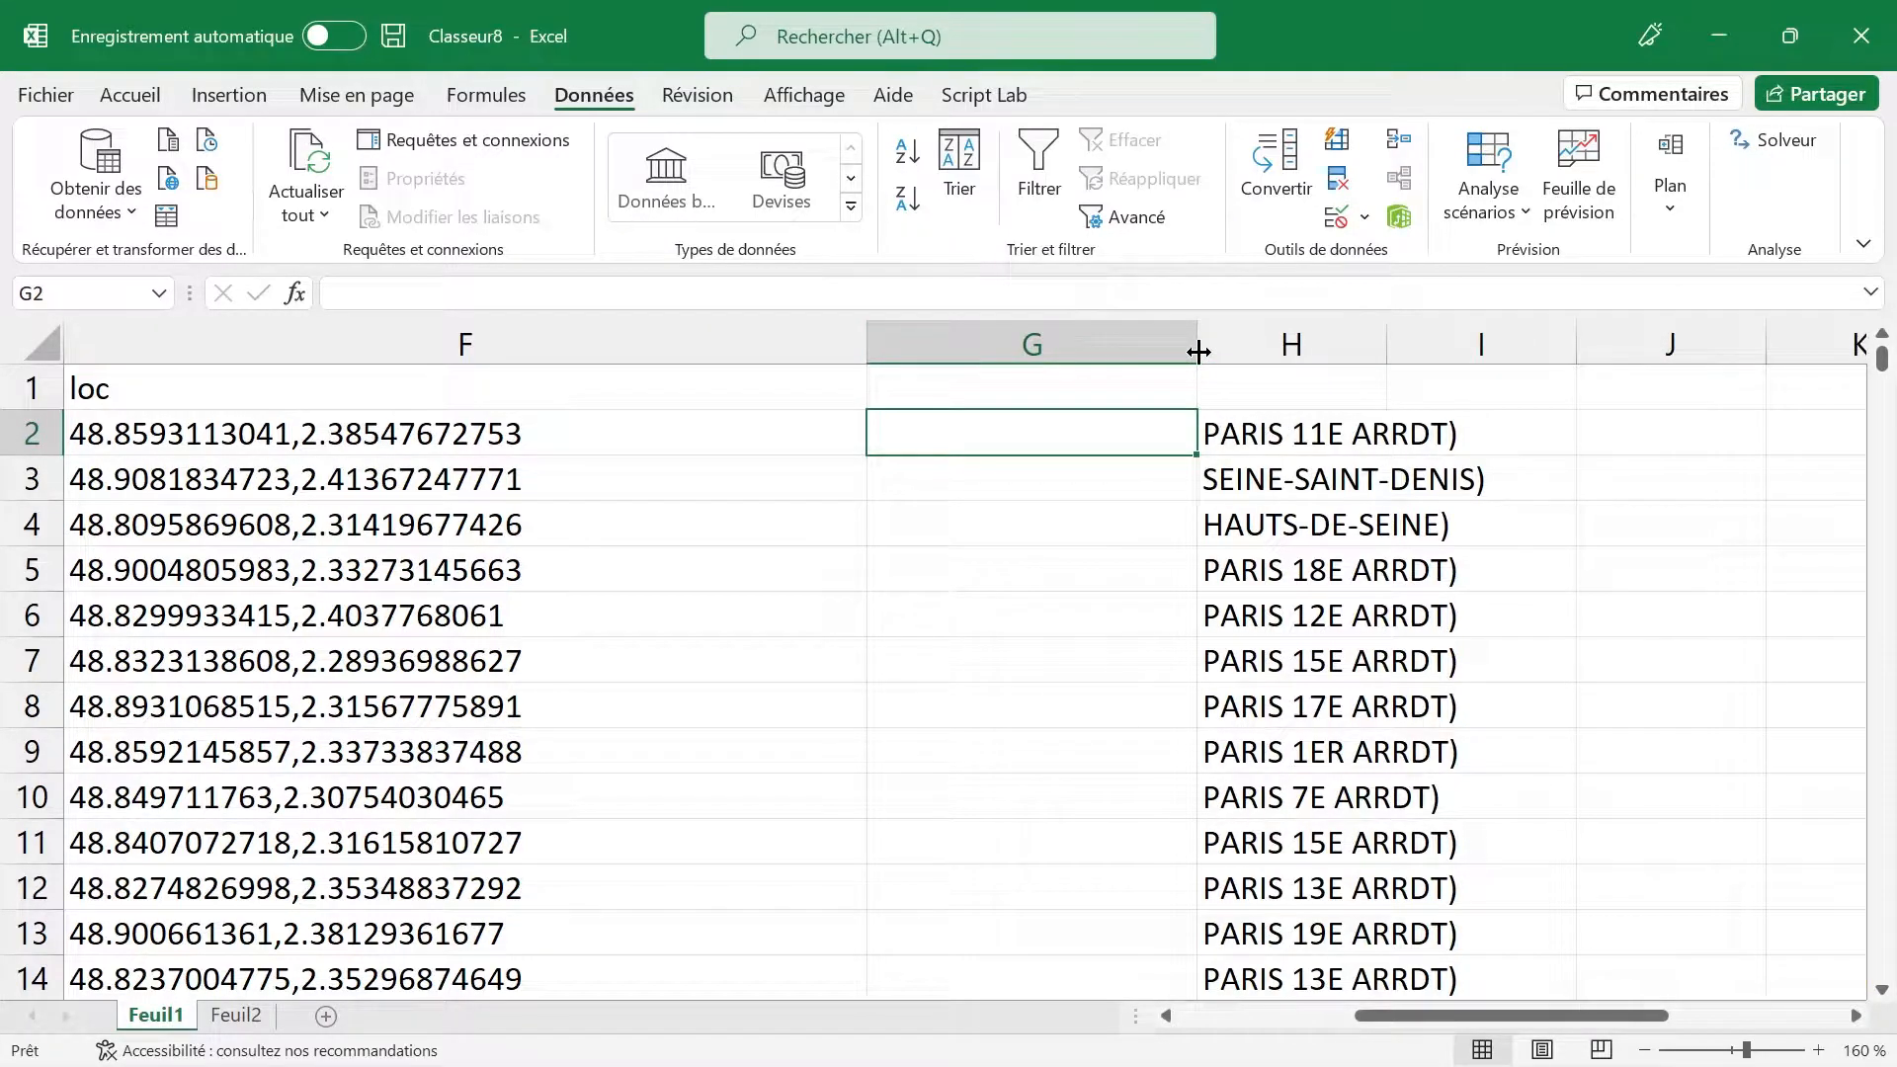
# Step: Enter =SUPPRESPACE(F2) in cell G2 to strip the surplus spaces from the coordinates
pyautogui.write('=')
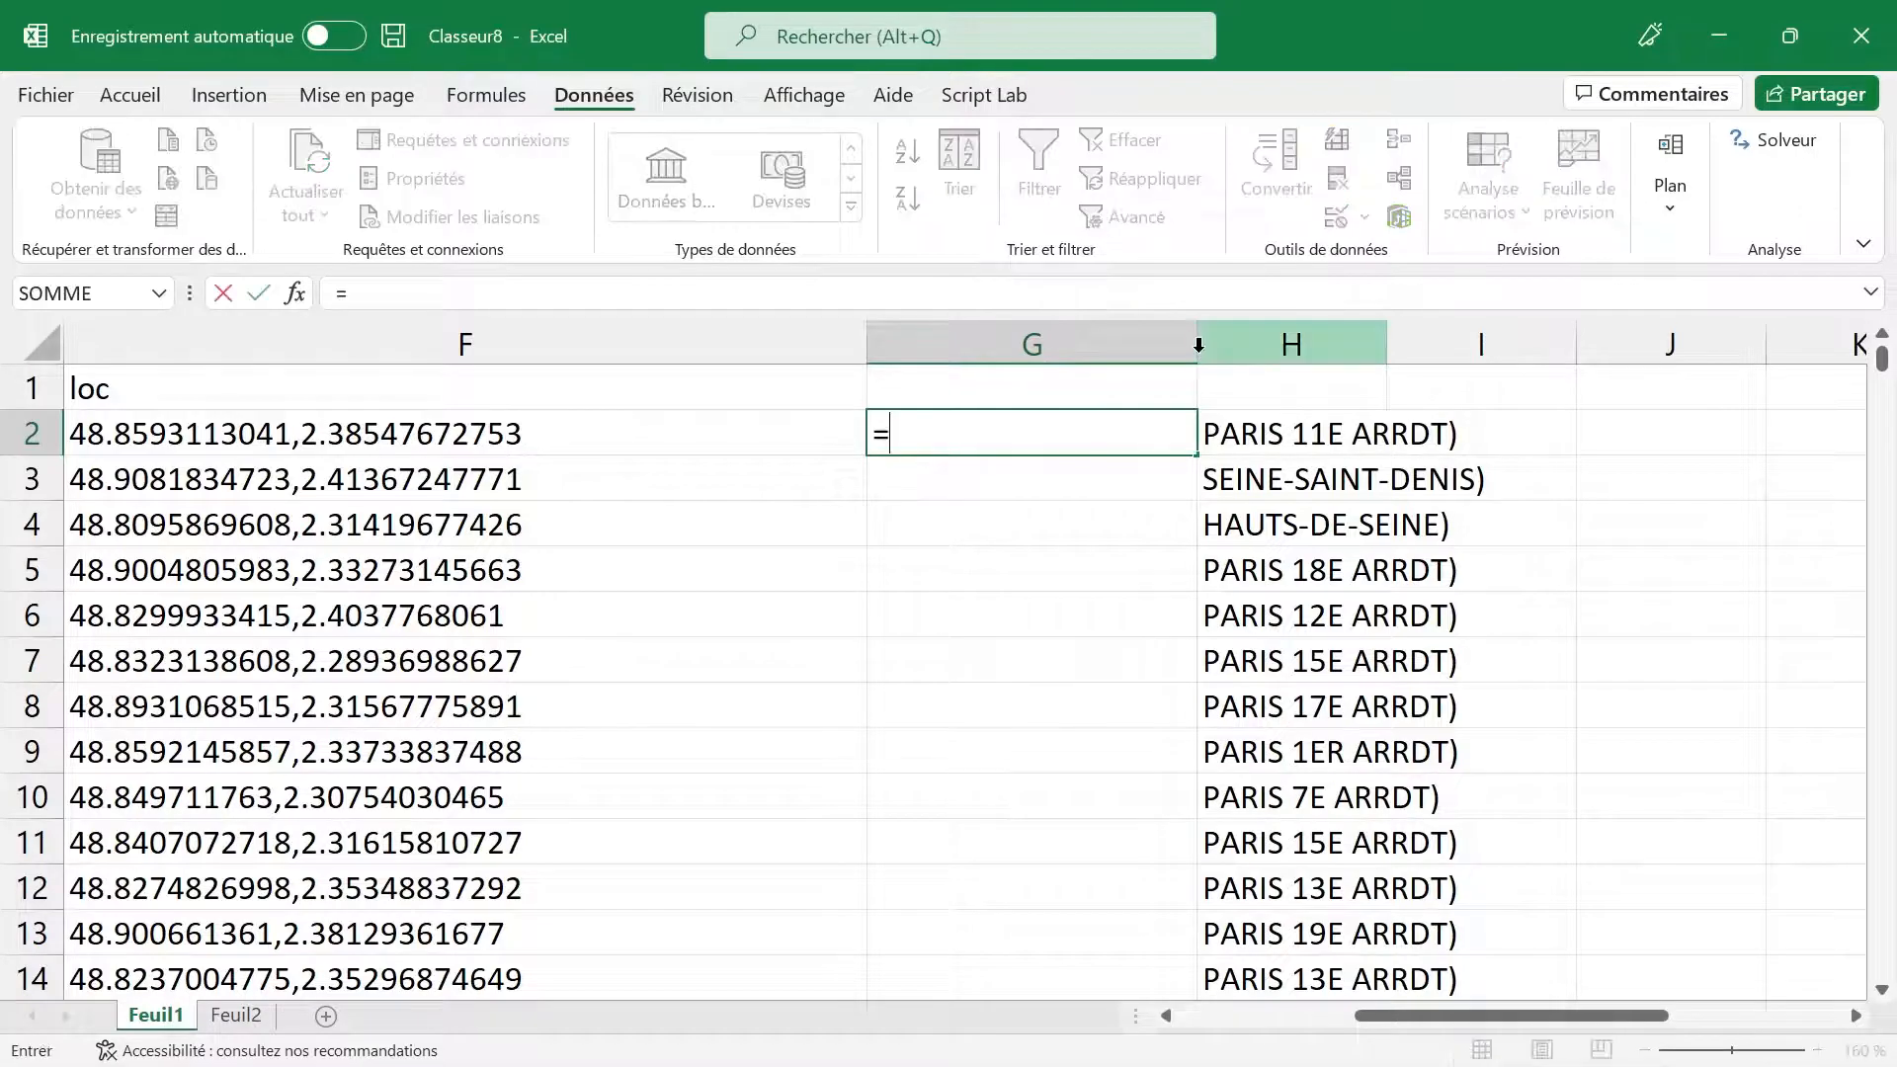
pyautogui.write('supp')
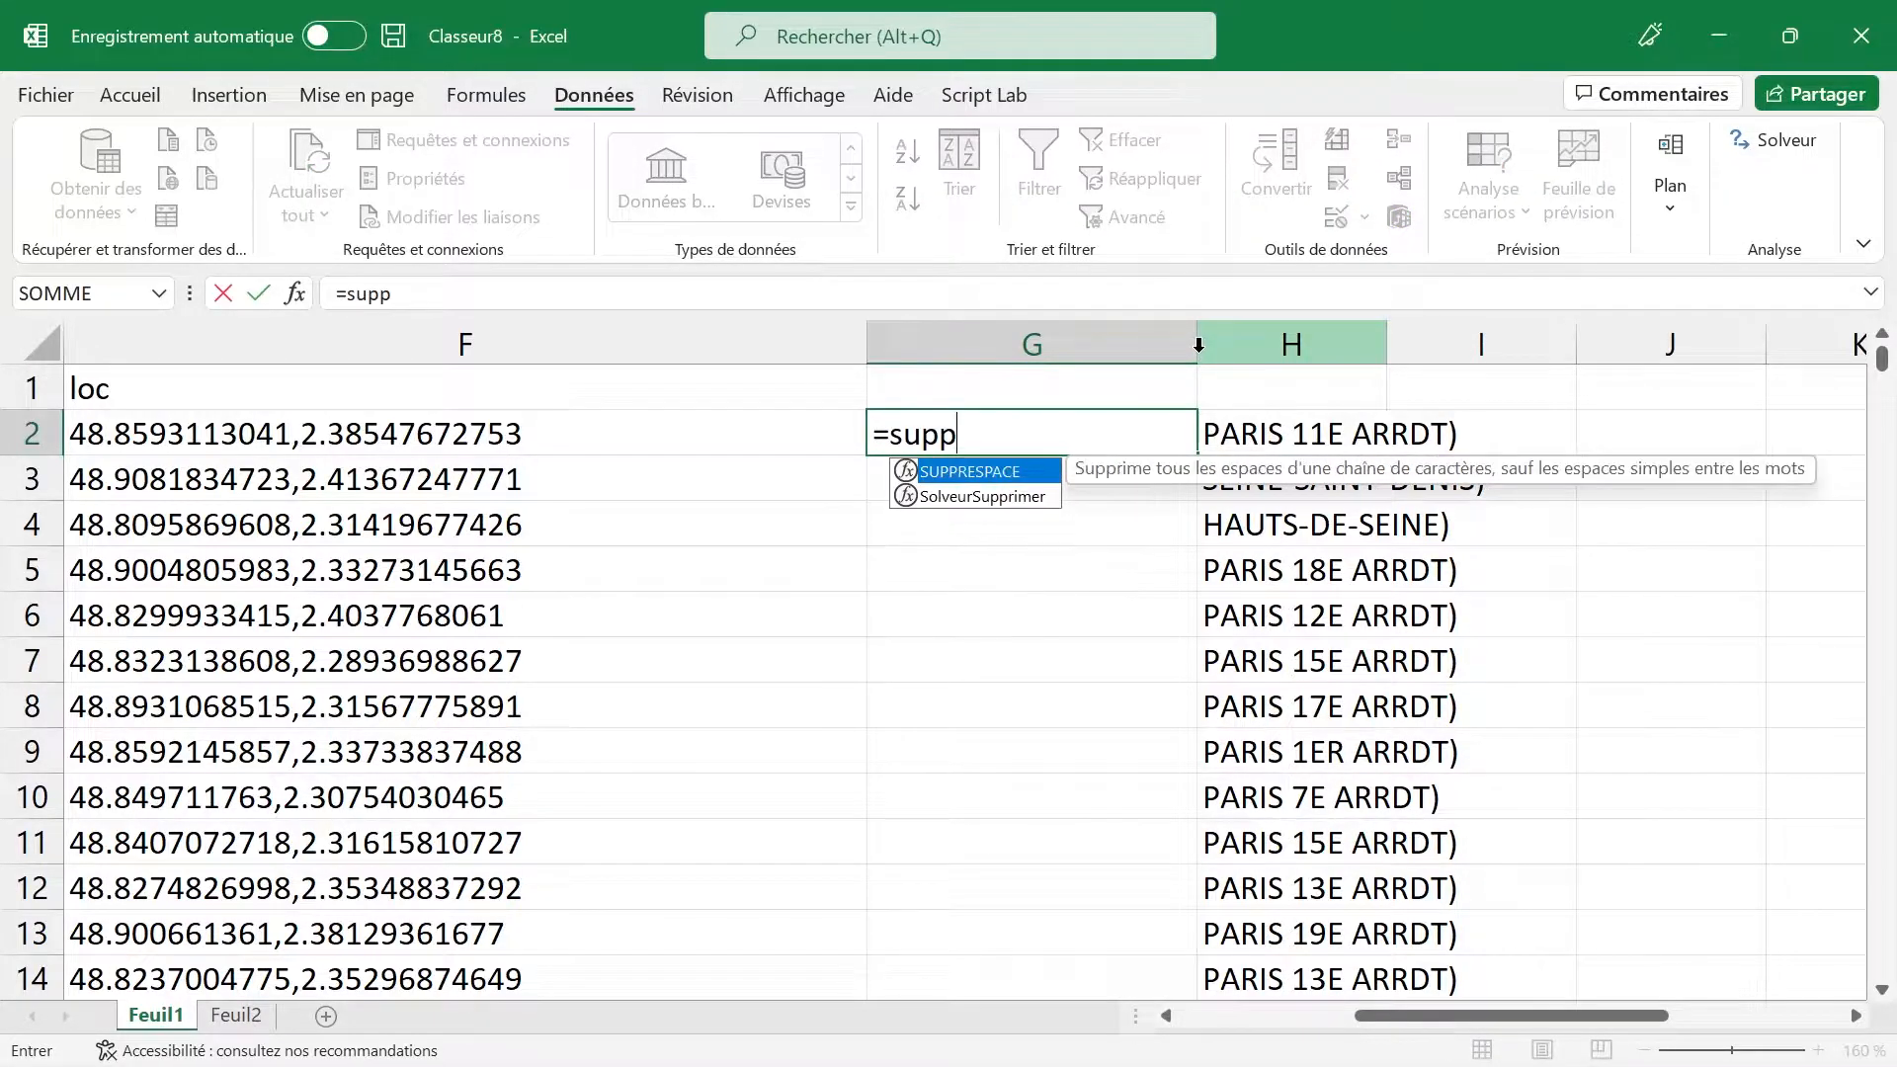
pyautogui.doubleClick(941, 469)
pyautogui.click(689, 422)
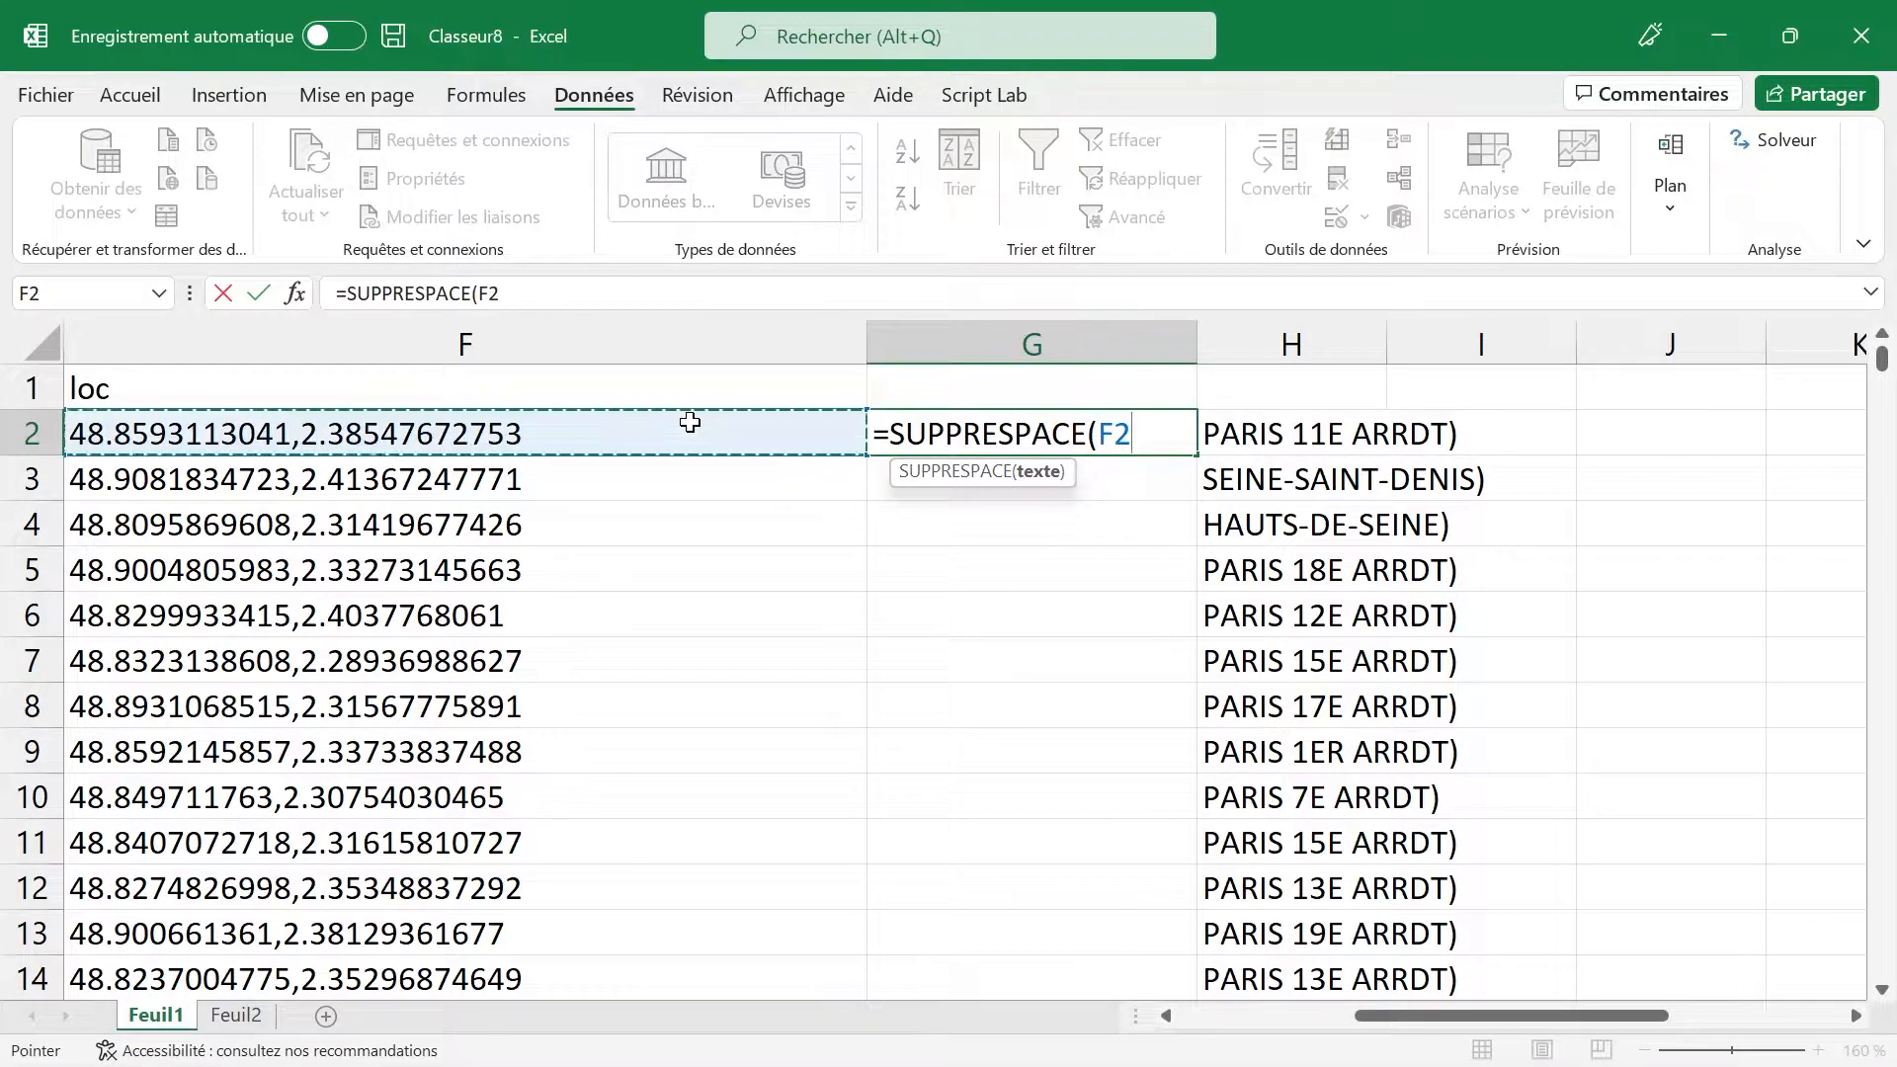
pyautogui.press('Return')
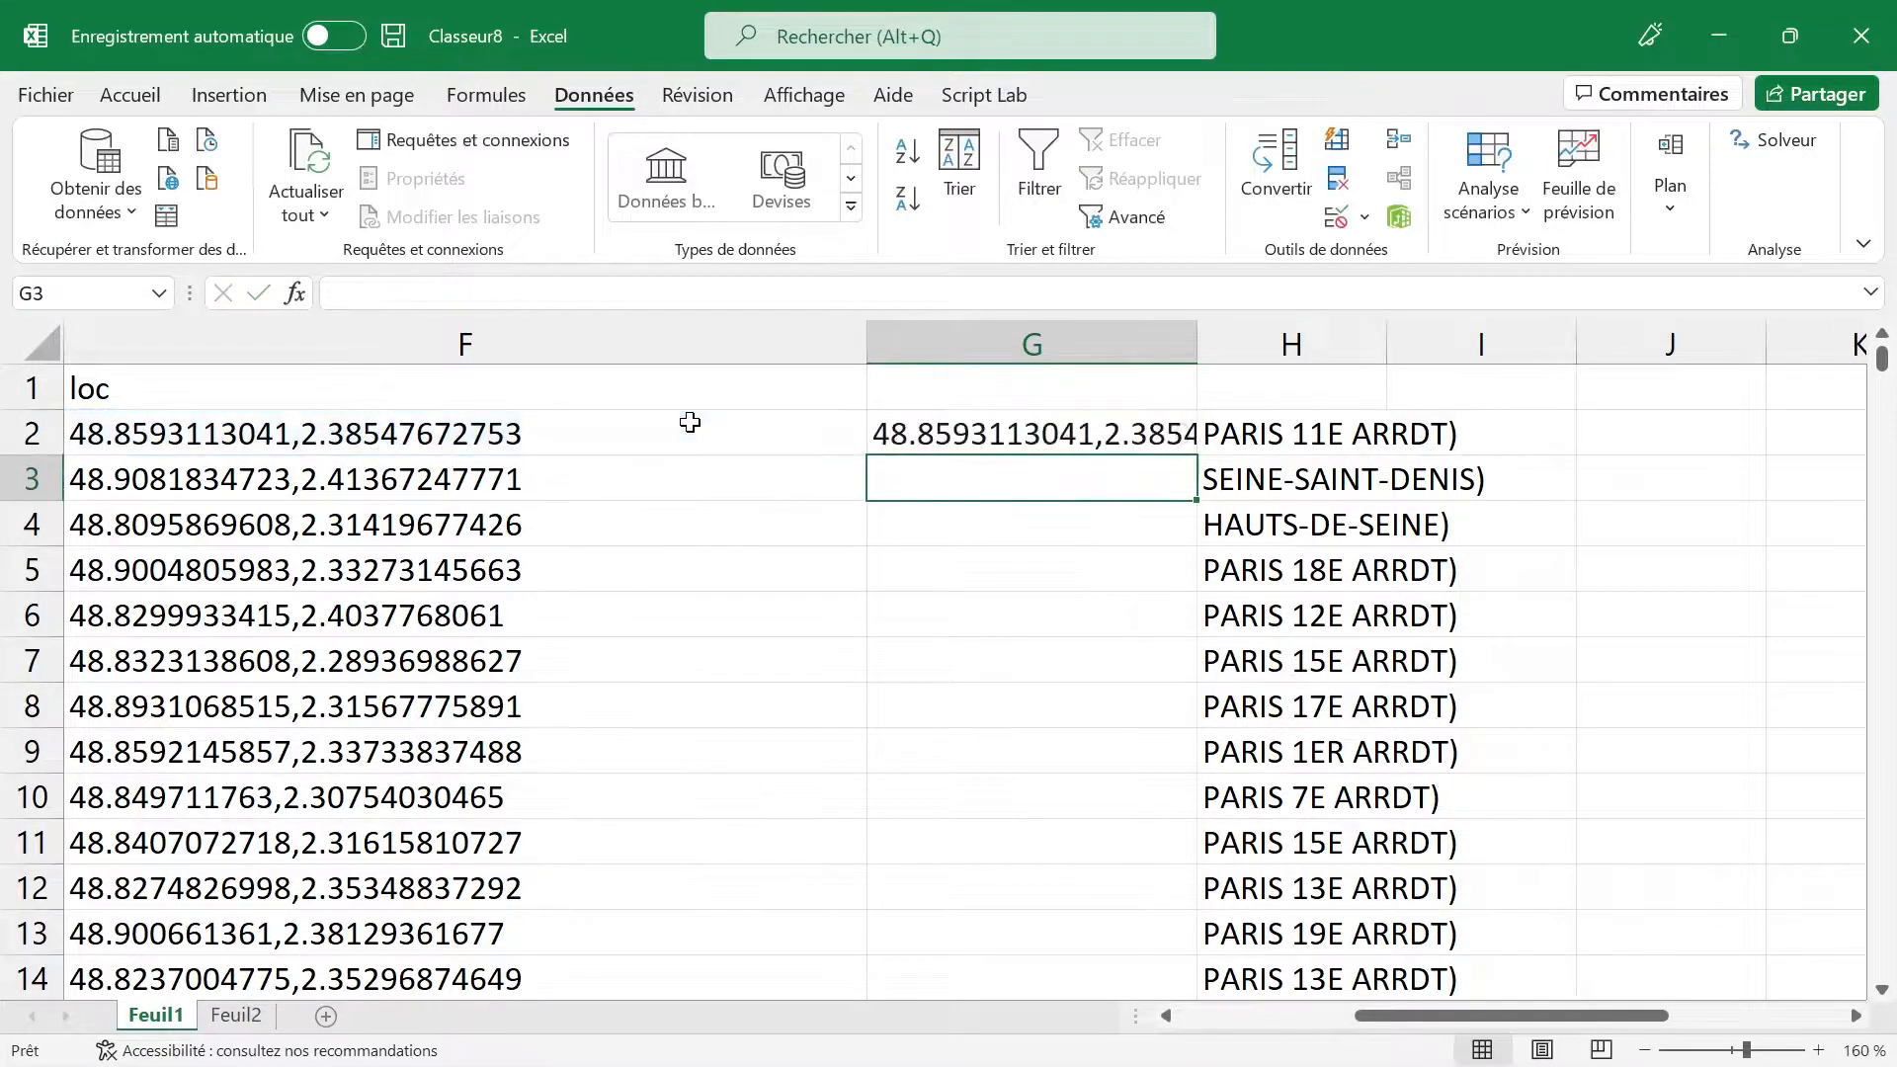
# Step: Fit column G's width to its content and fill the SUPPRESPACE formula from G2 down the whole column
pyautogui.click(996, 432)
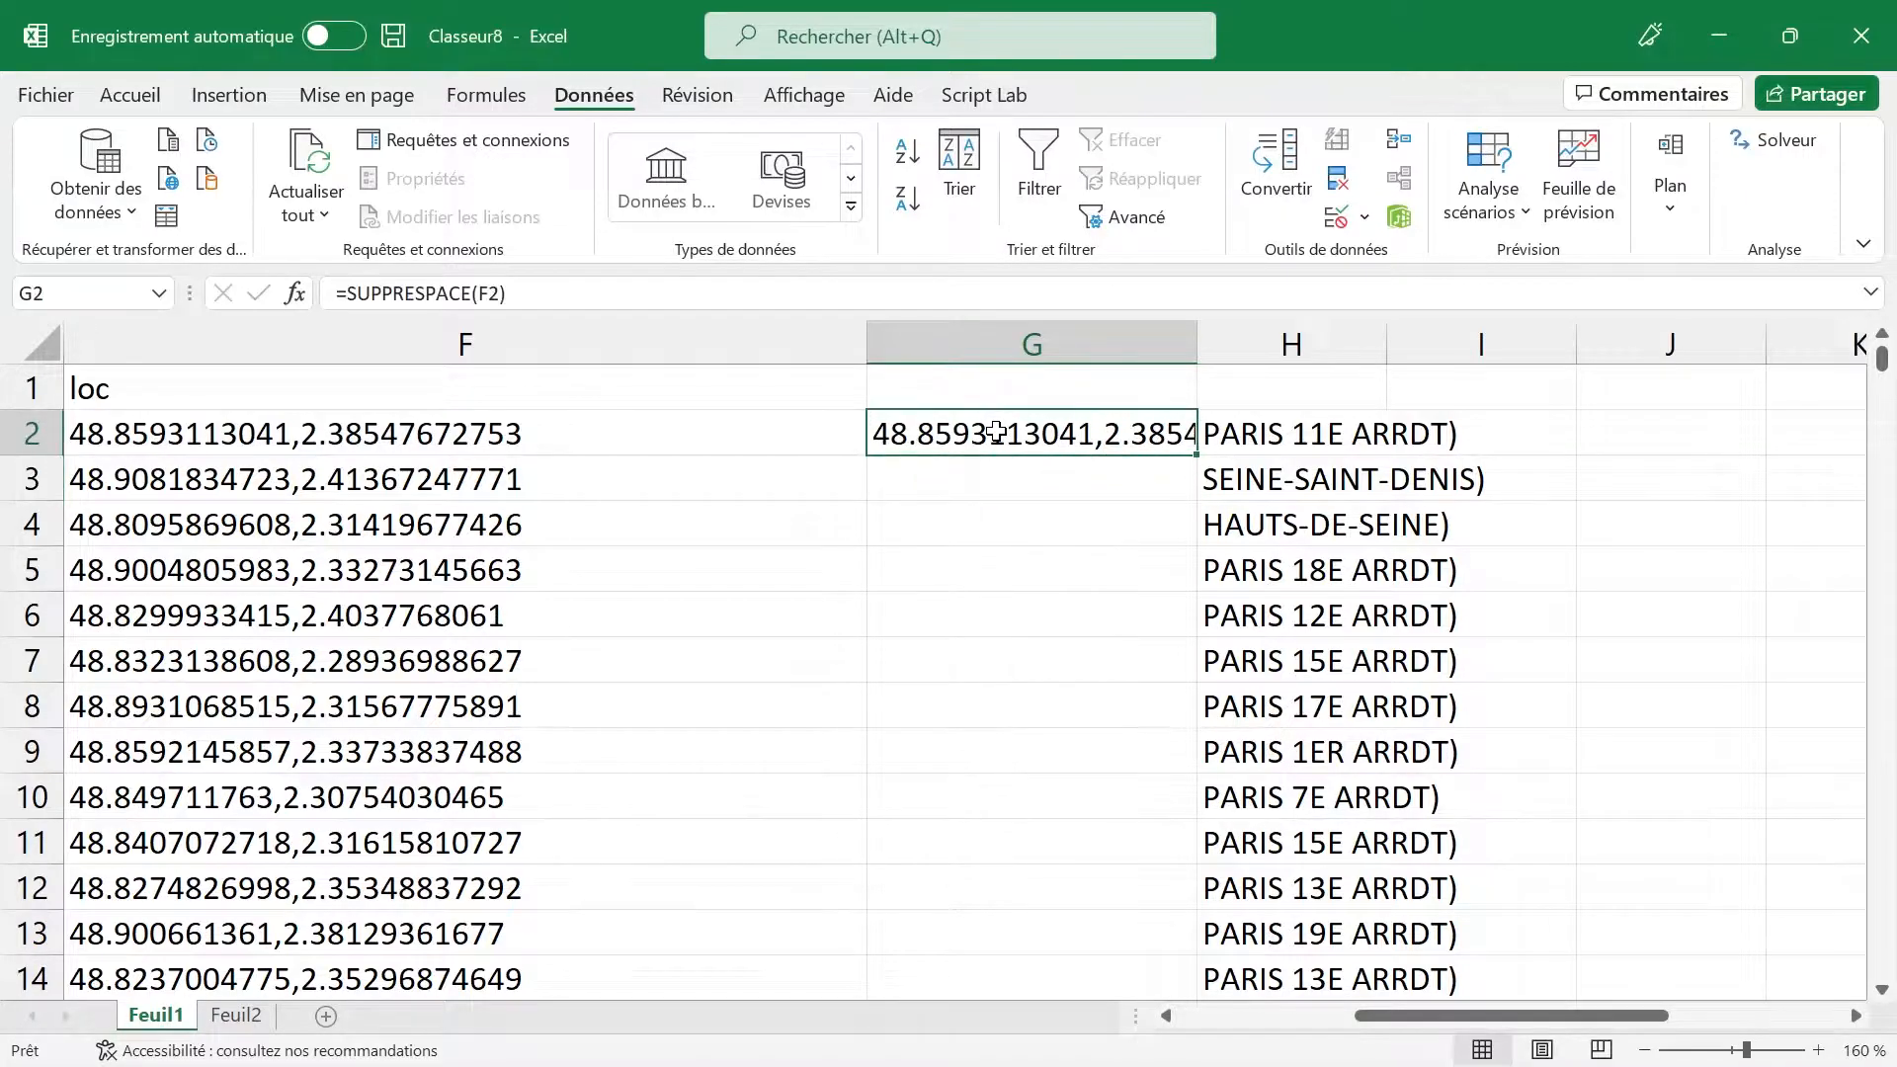
pyautogui.doubleClick(1197, 346)
pyautogui.press('F2')
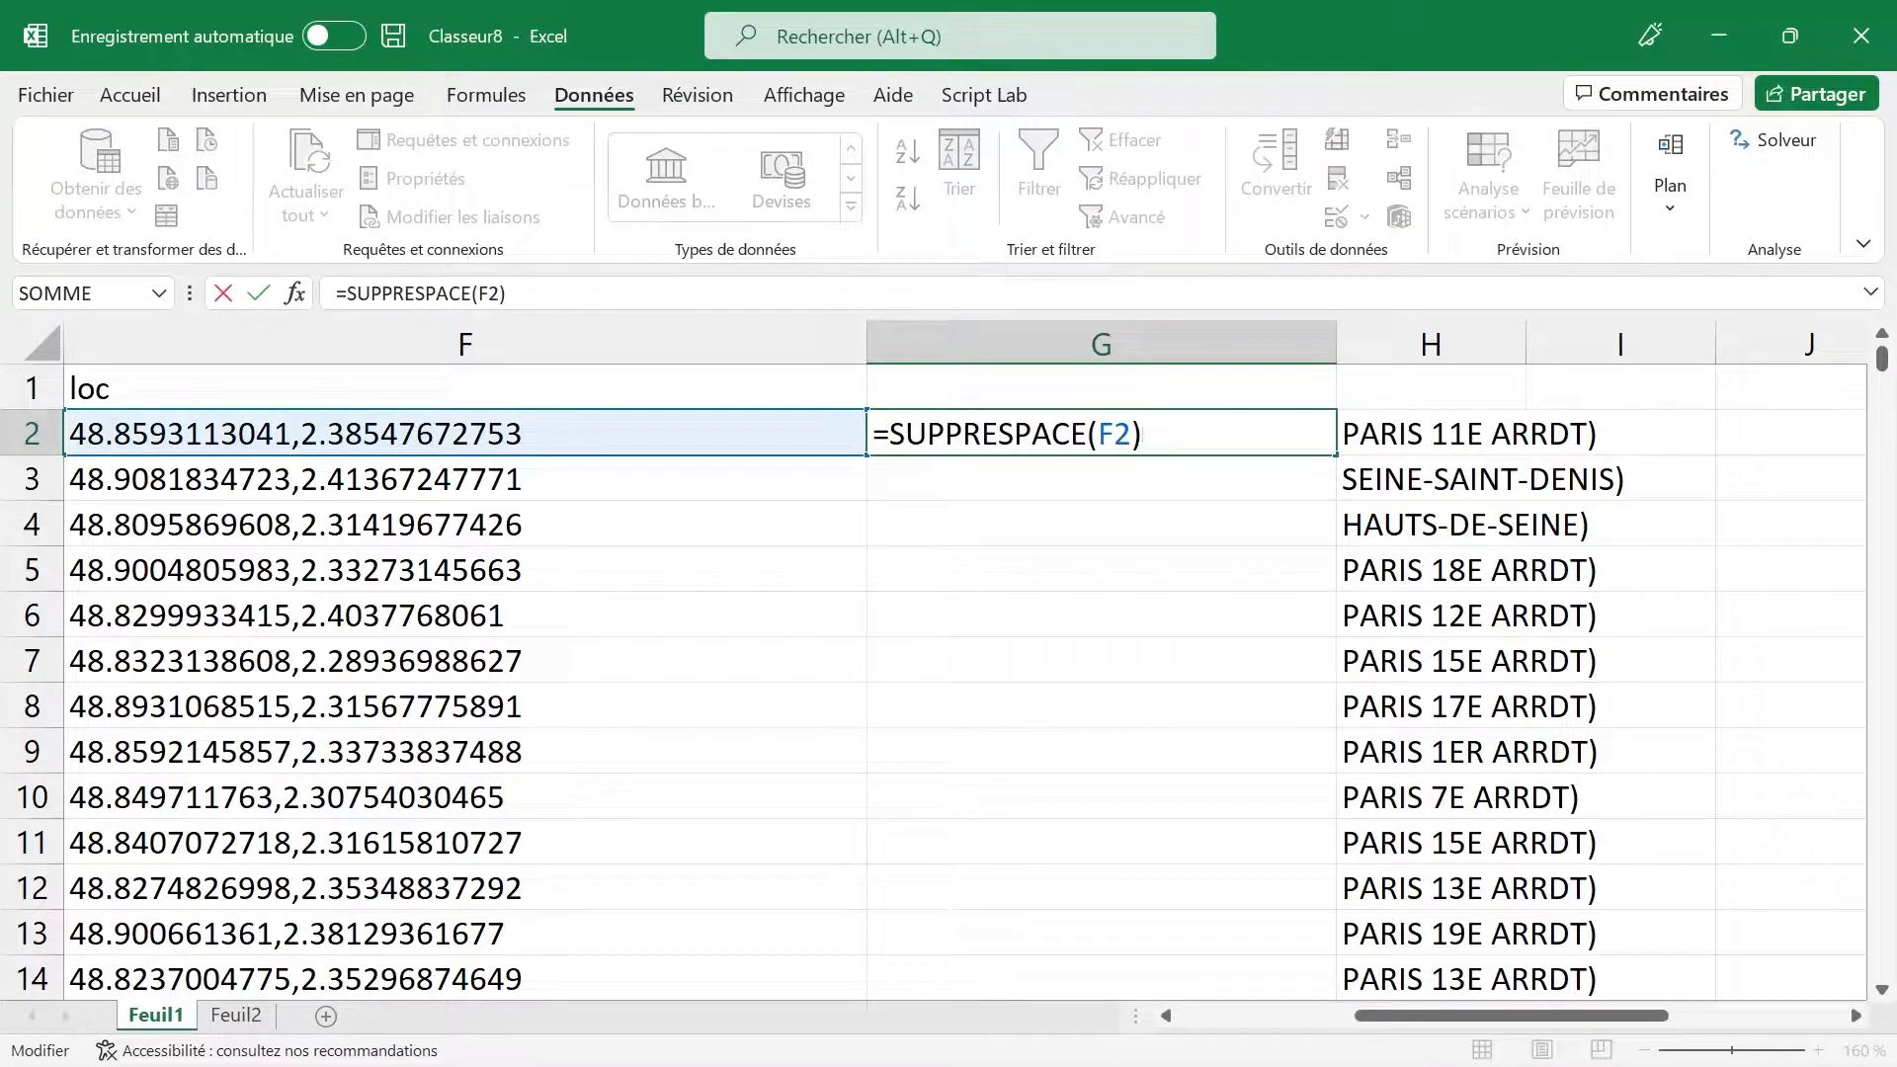
pyautogui.press('Escape')
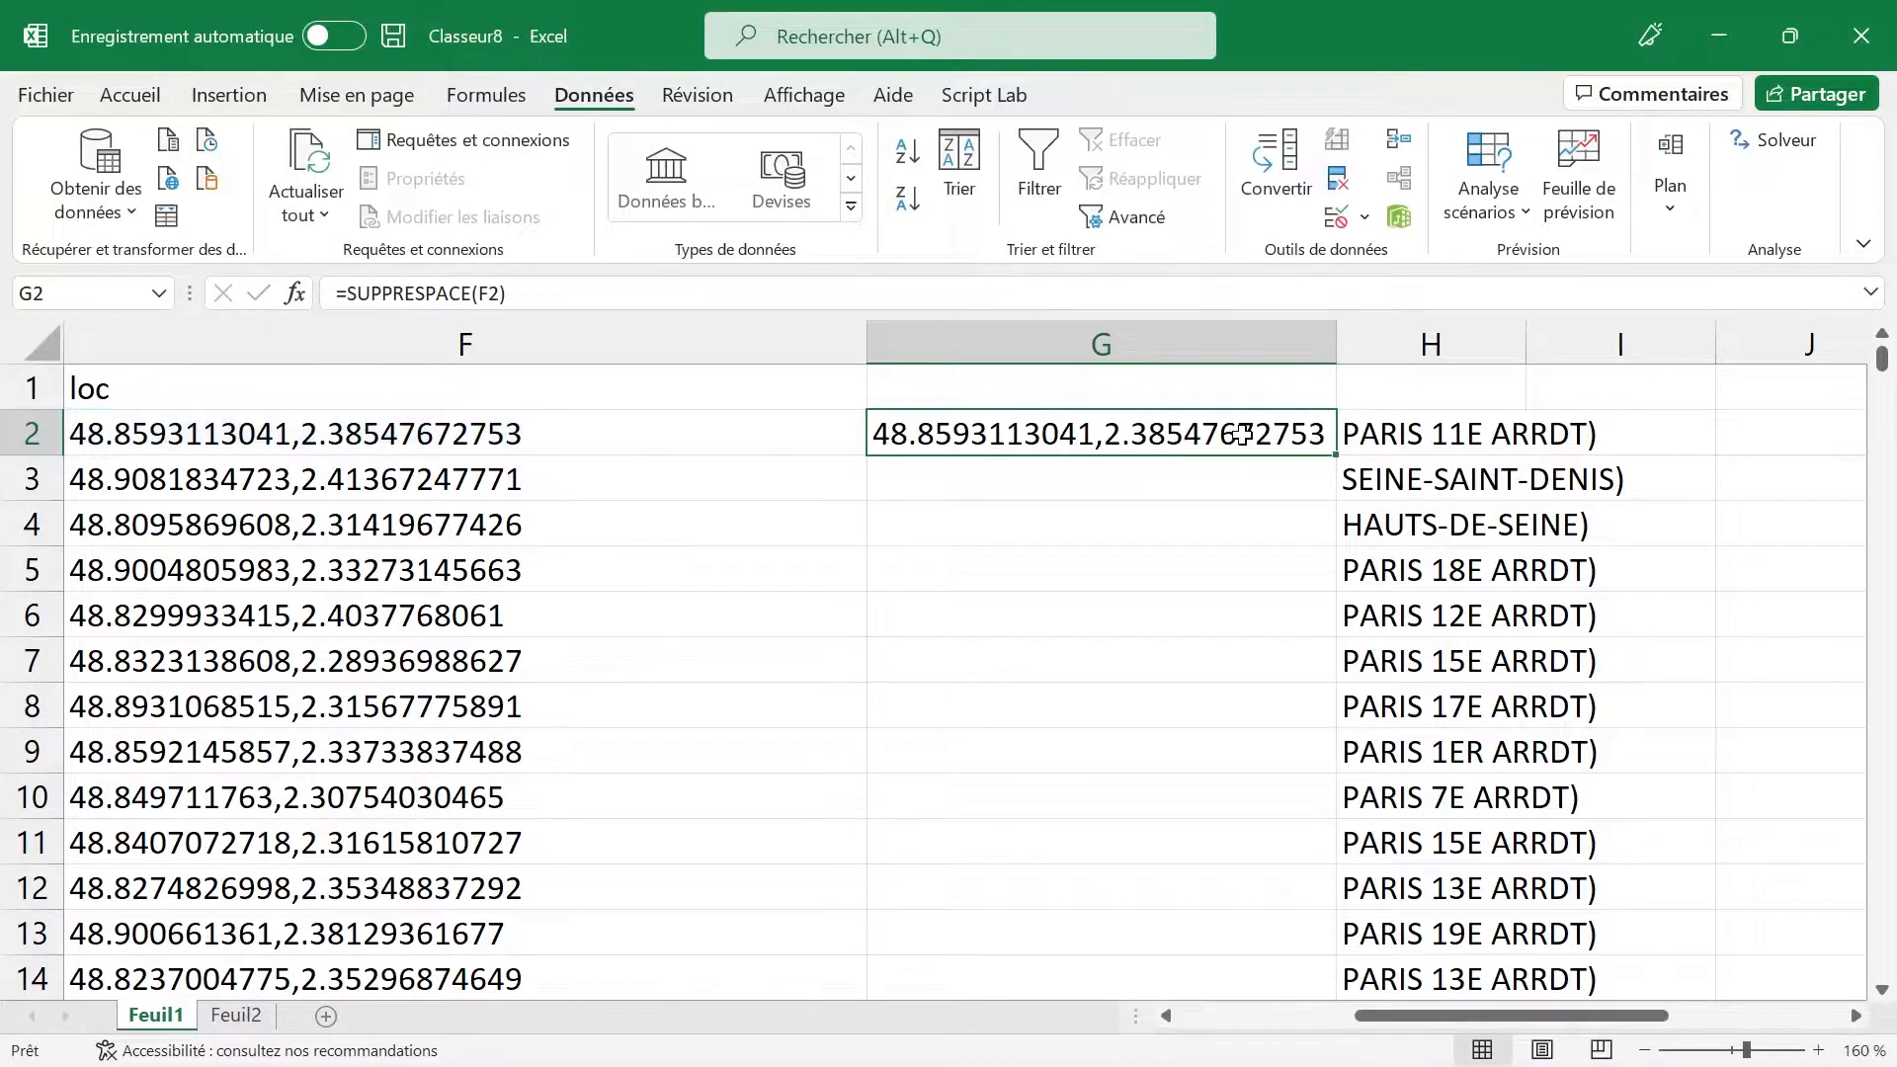
pyautogui.doubleClick(1339, 453)
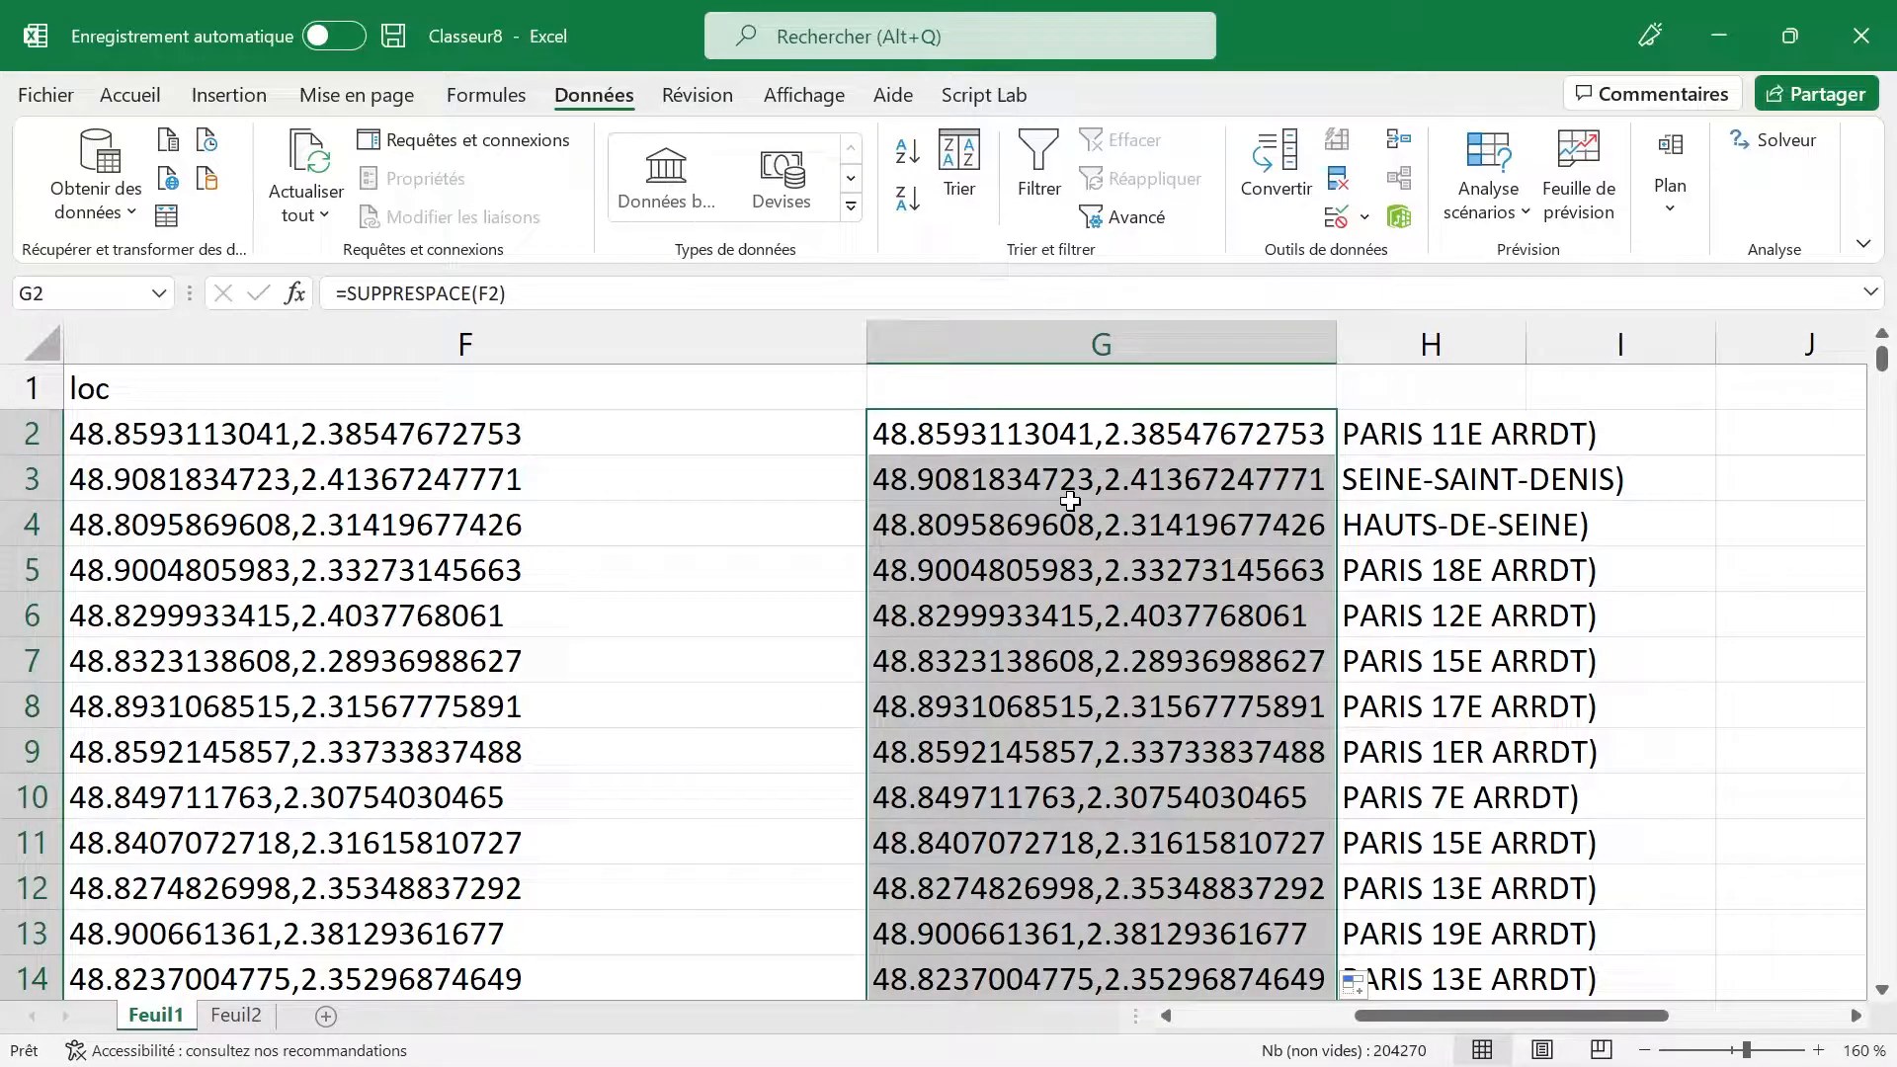
pyautogui.doubleClick(1131, 435)
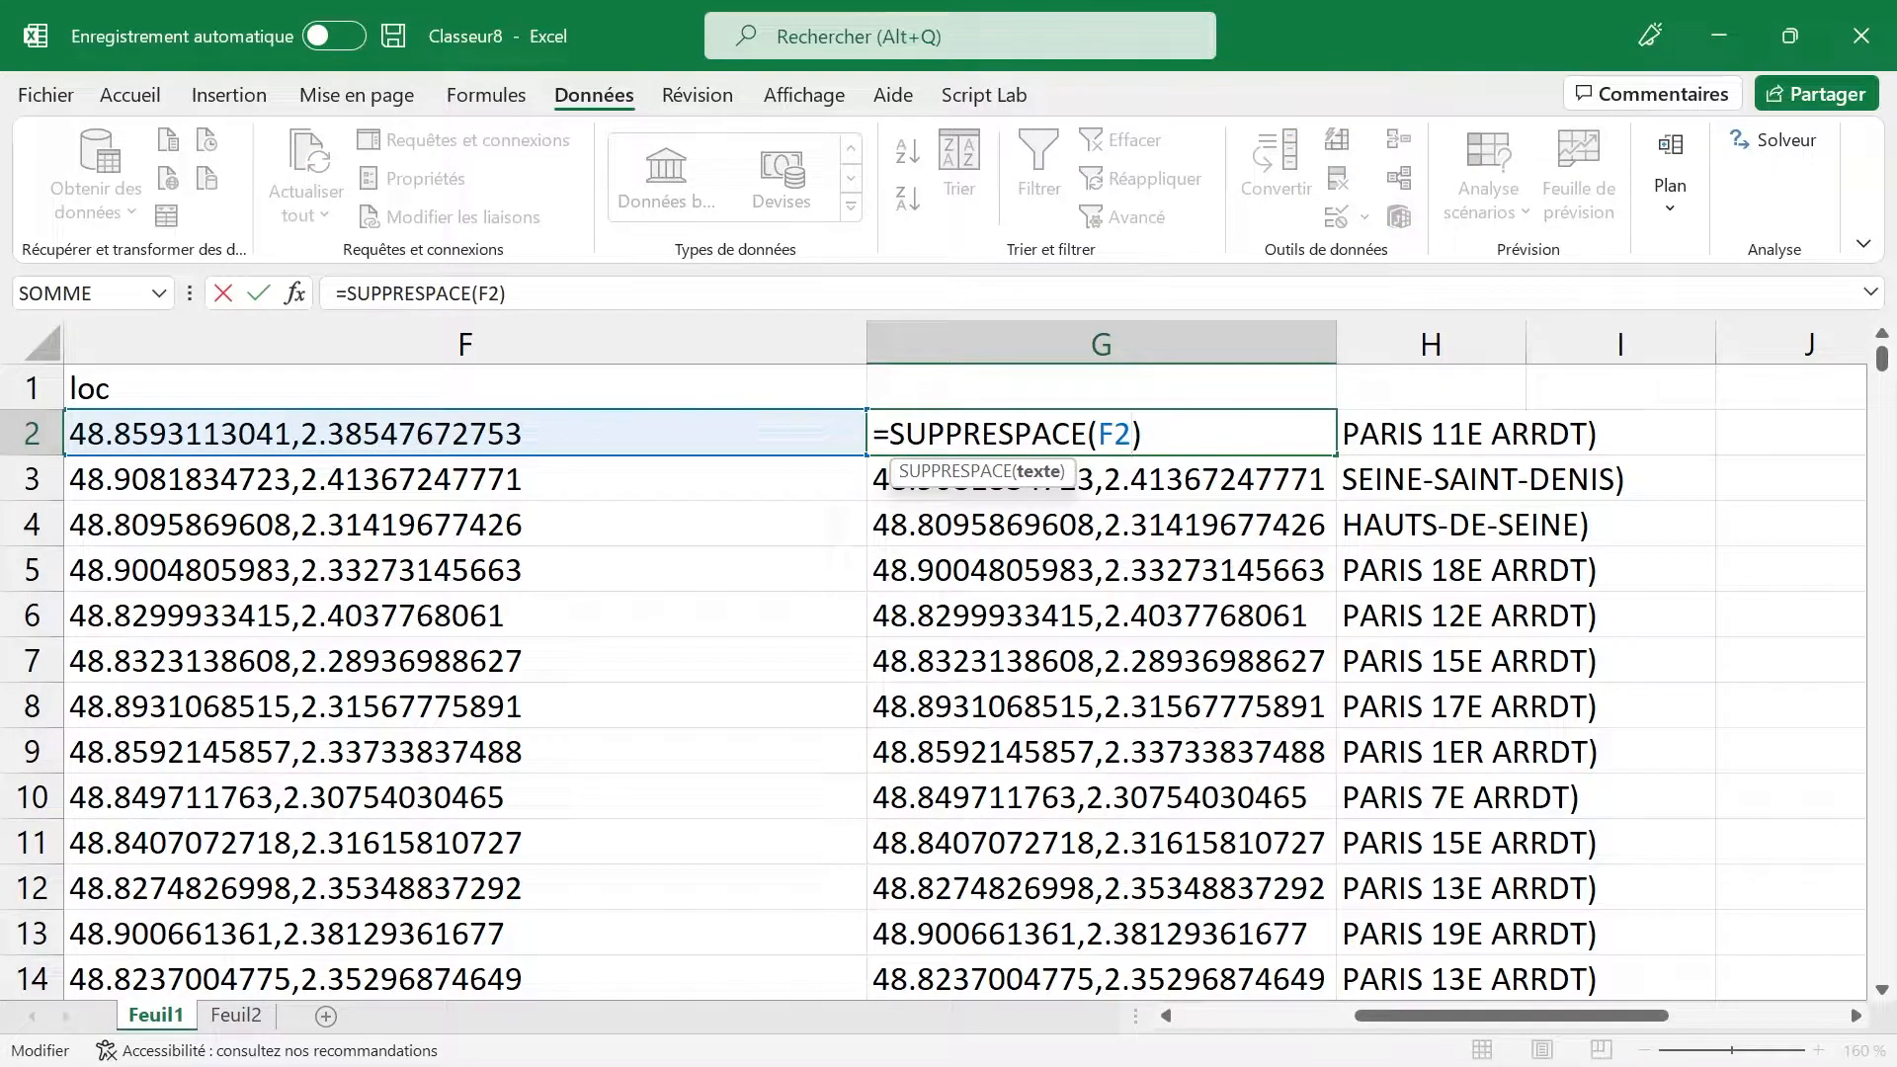
pyautogui.hotkey('ctrl', 'Return')
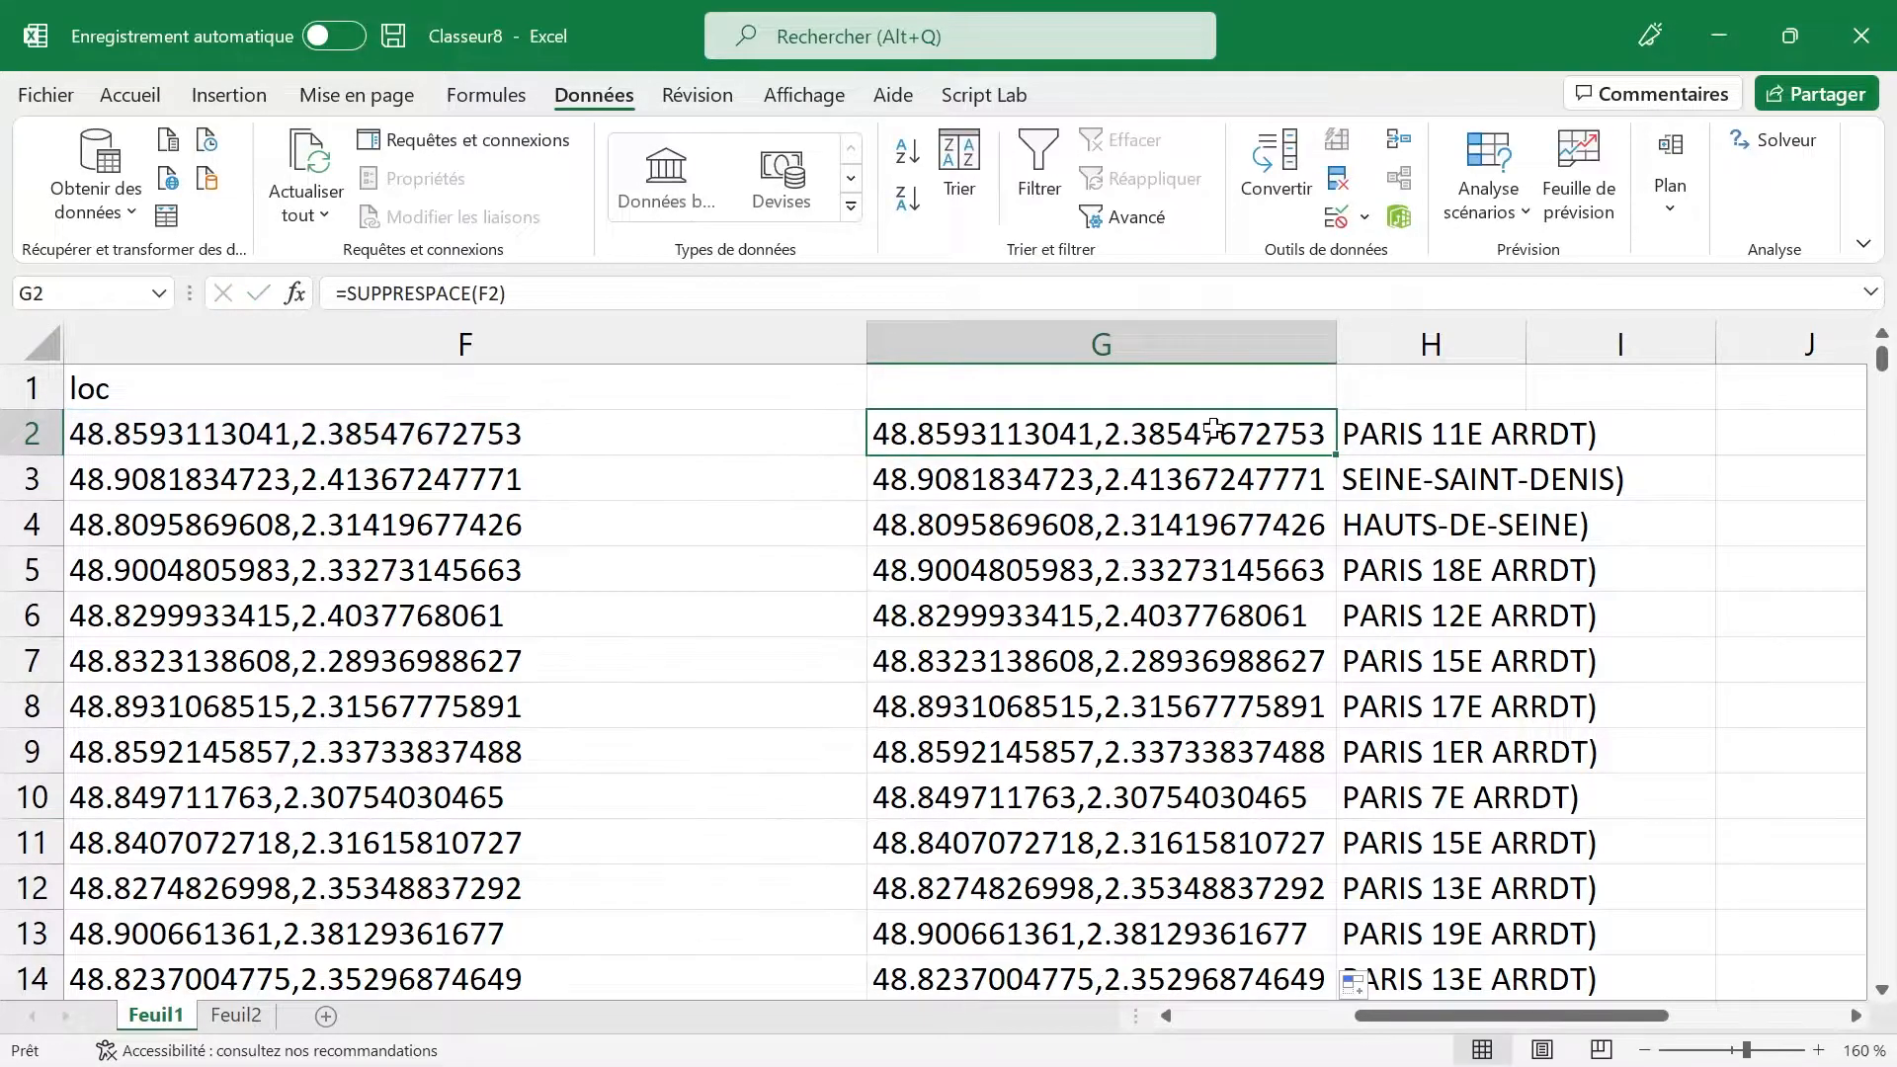
# Step: Replace the formulas in column G with their values in place, and check the content of G2
pyautogui.click(1154, 344)
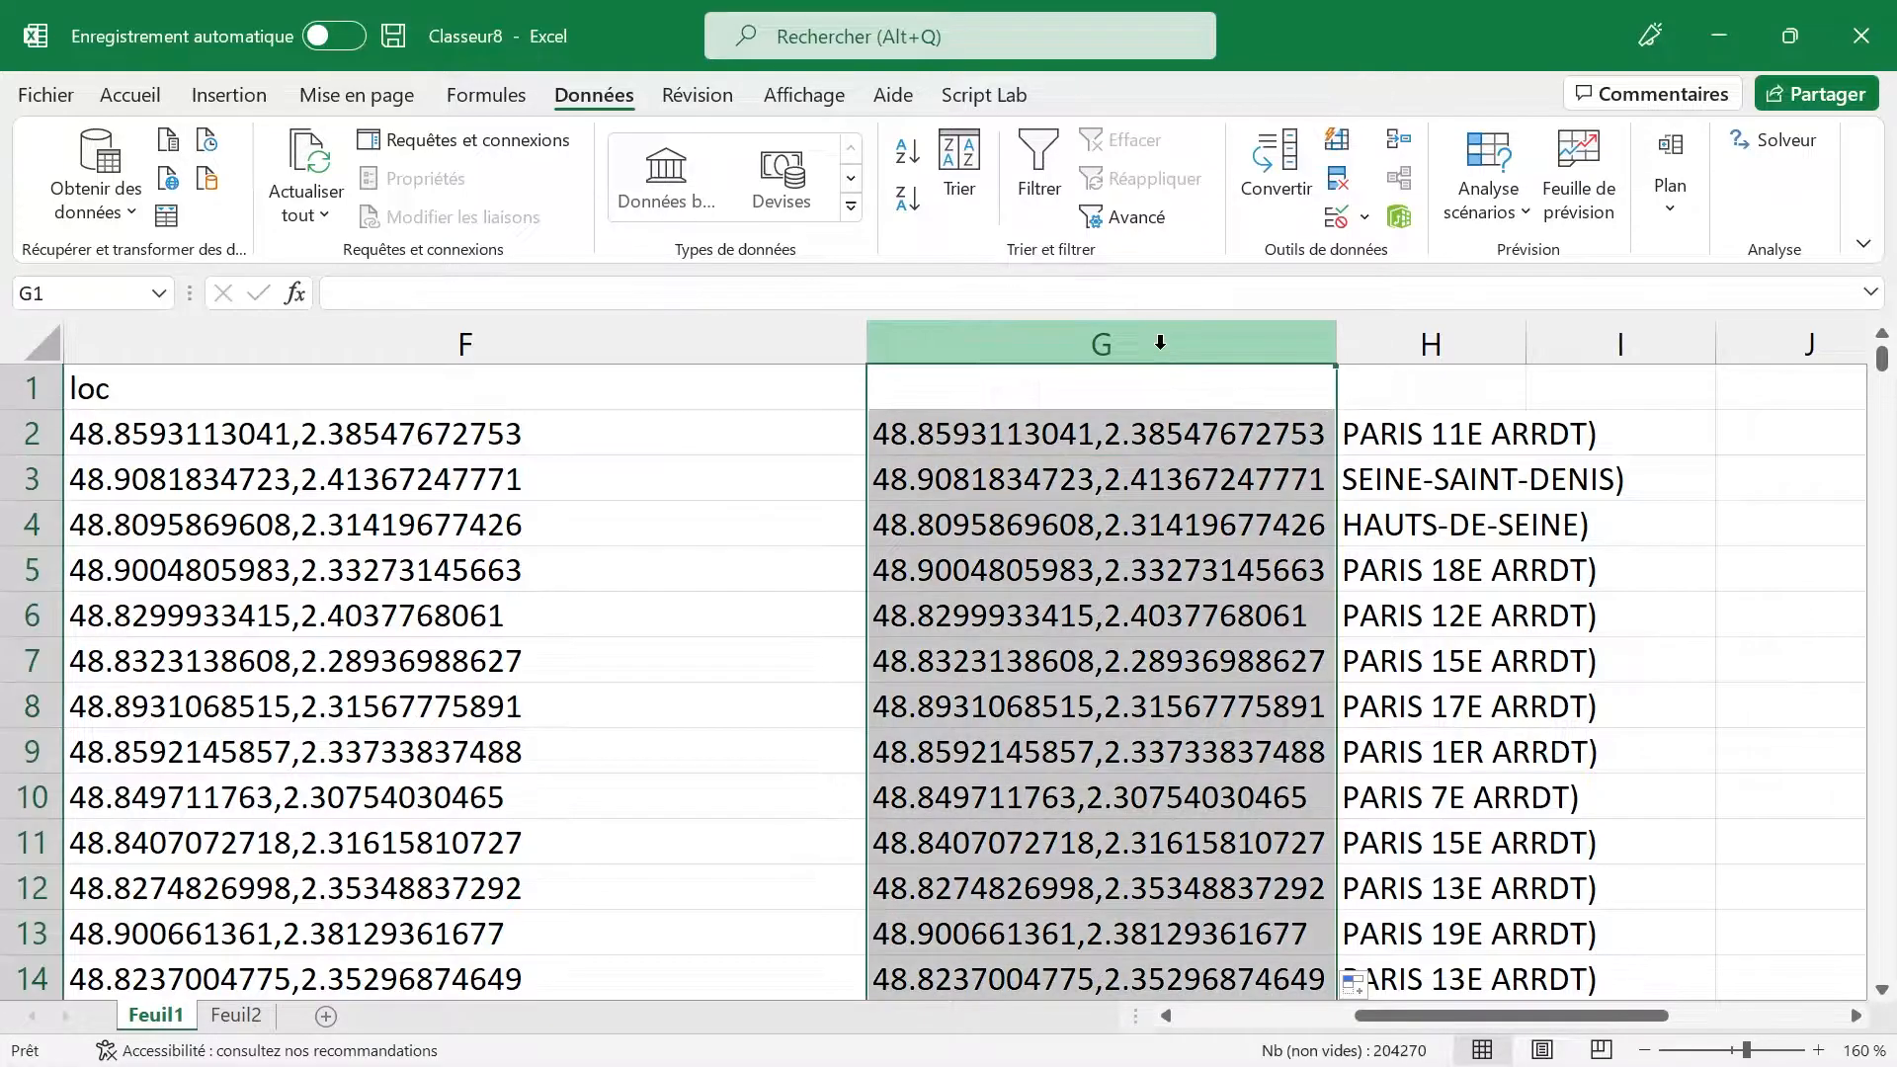
pyautogui.hotkey('ctrl', 'c')
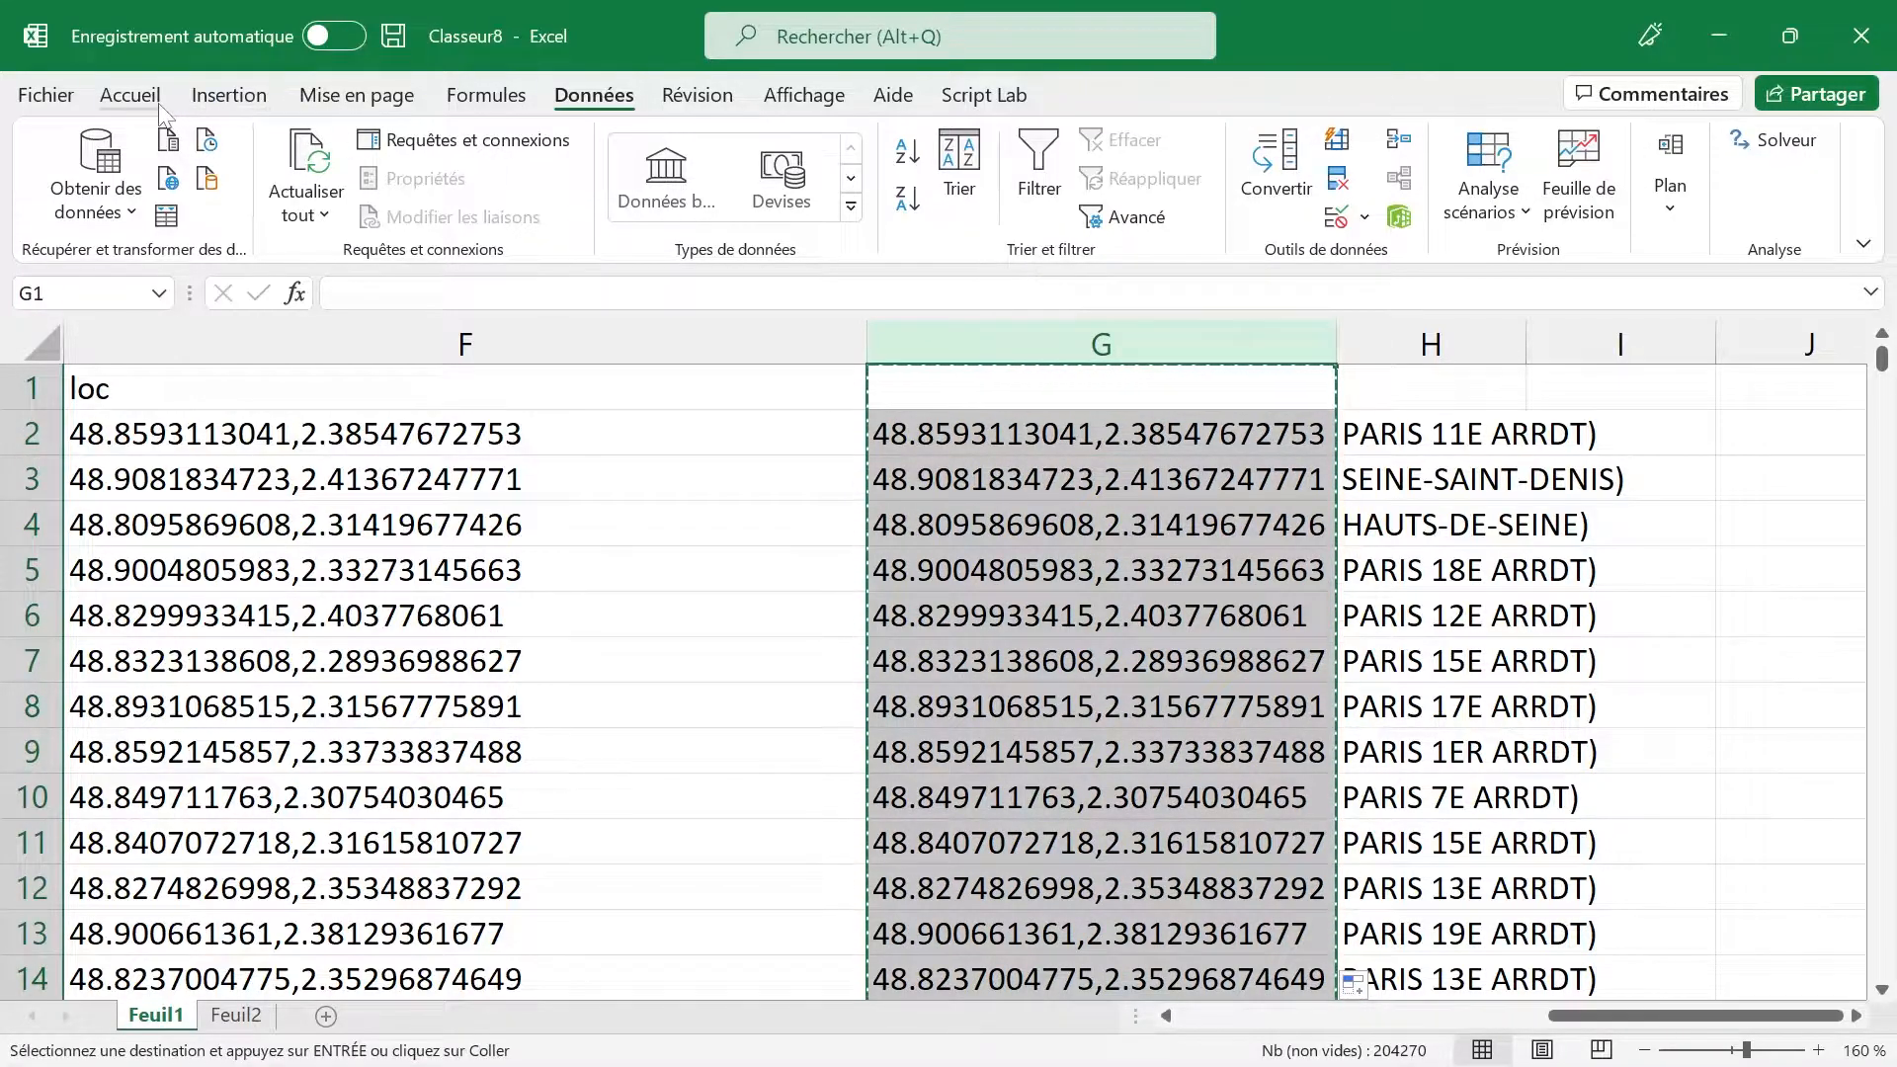
pyautogui.click(148, 99)
pyautogui.click(144, 218)
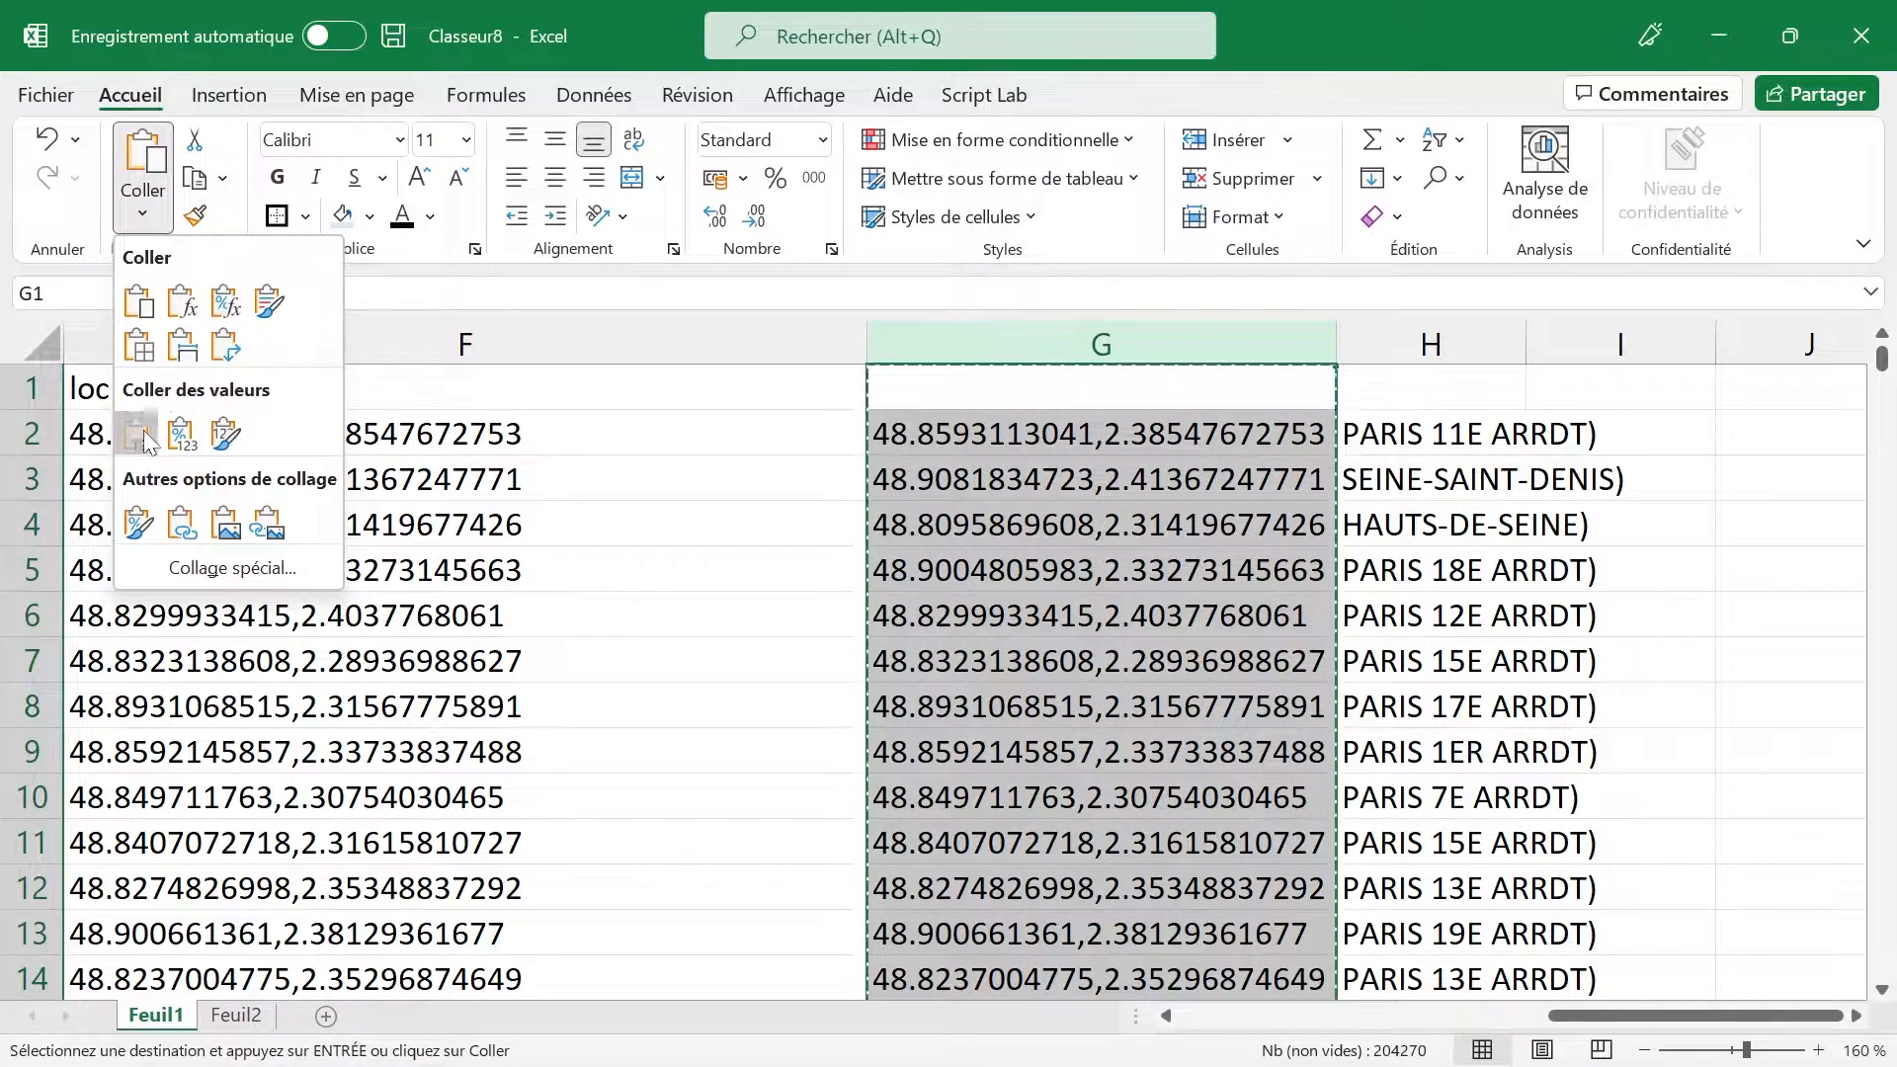
pyautogui.click(139, 431)
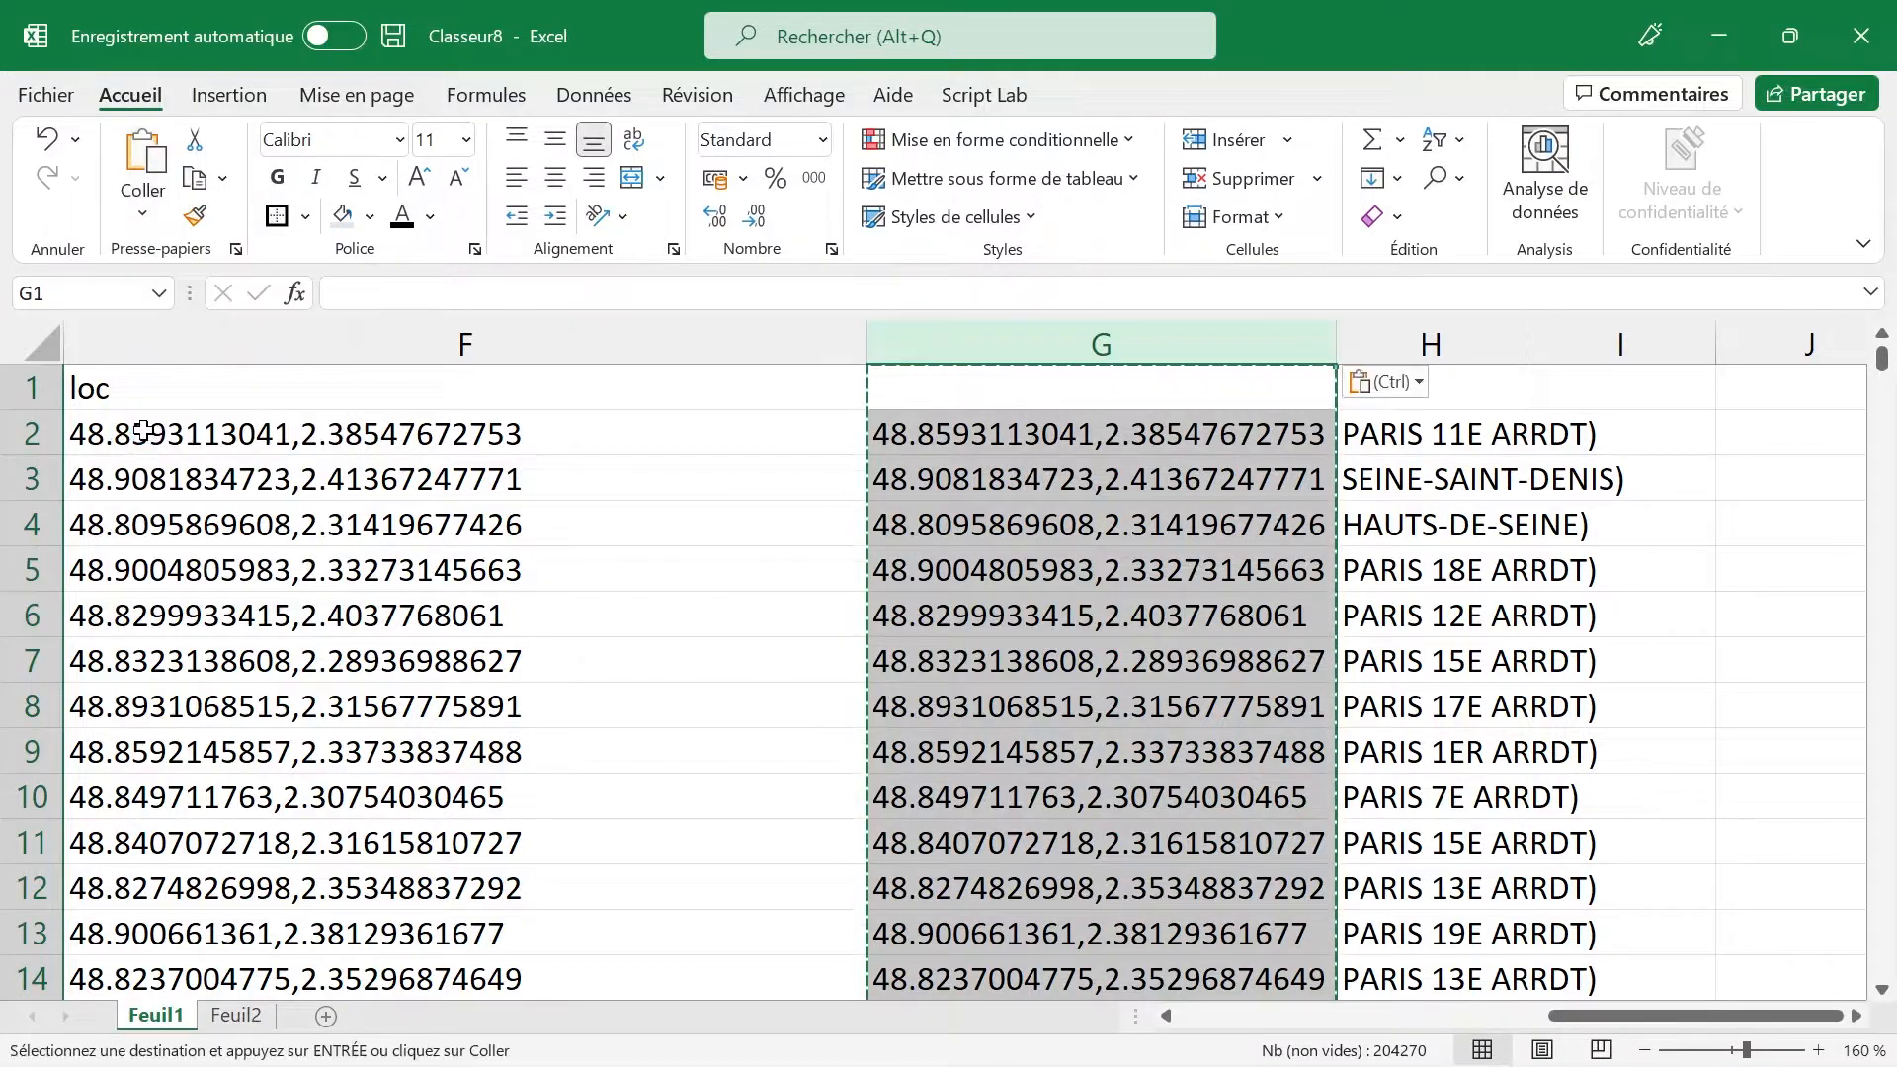
pyautogui.doubleClick(1059, 434)
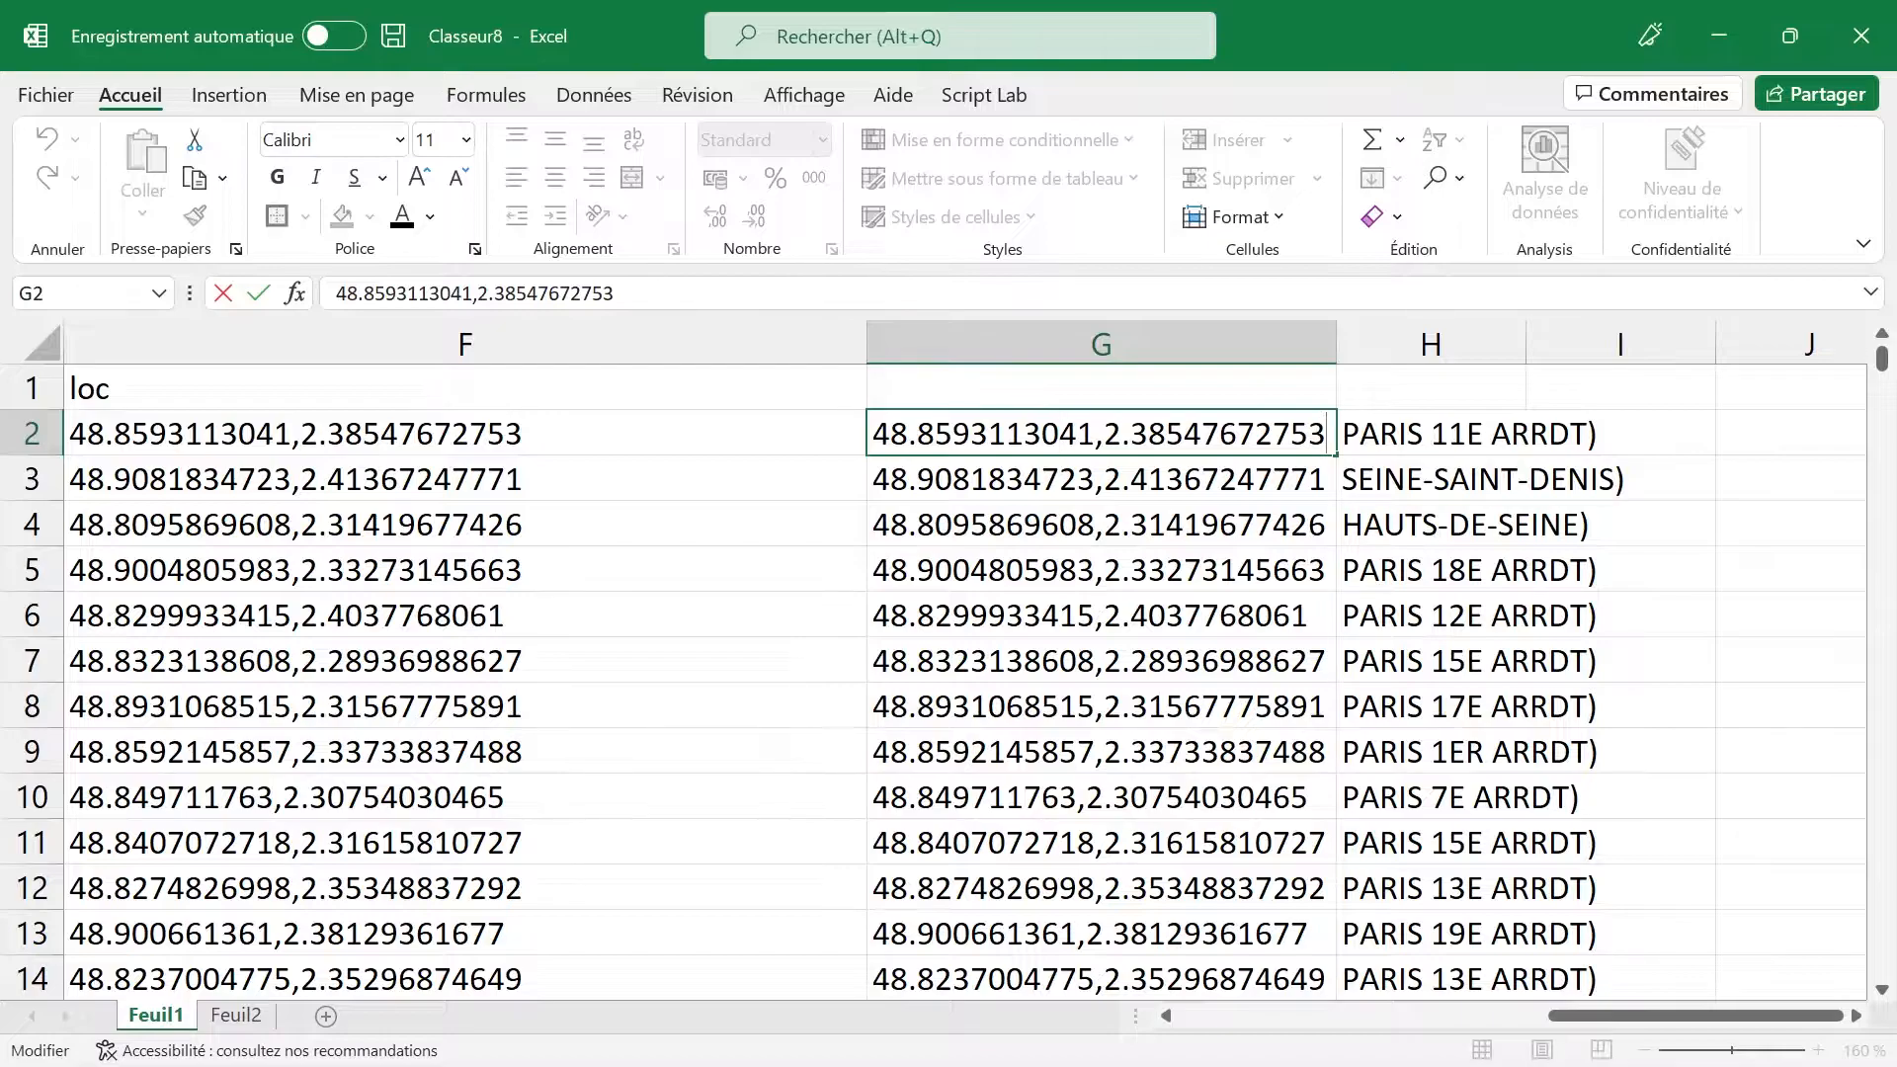
pyautogui.press('Return')
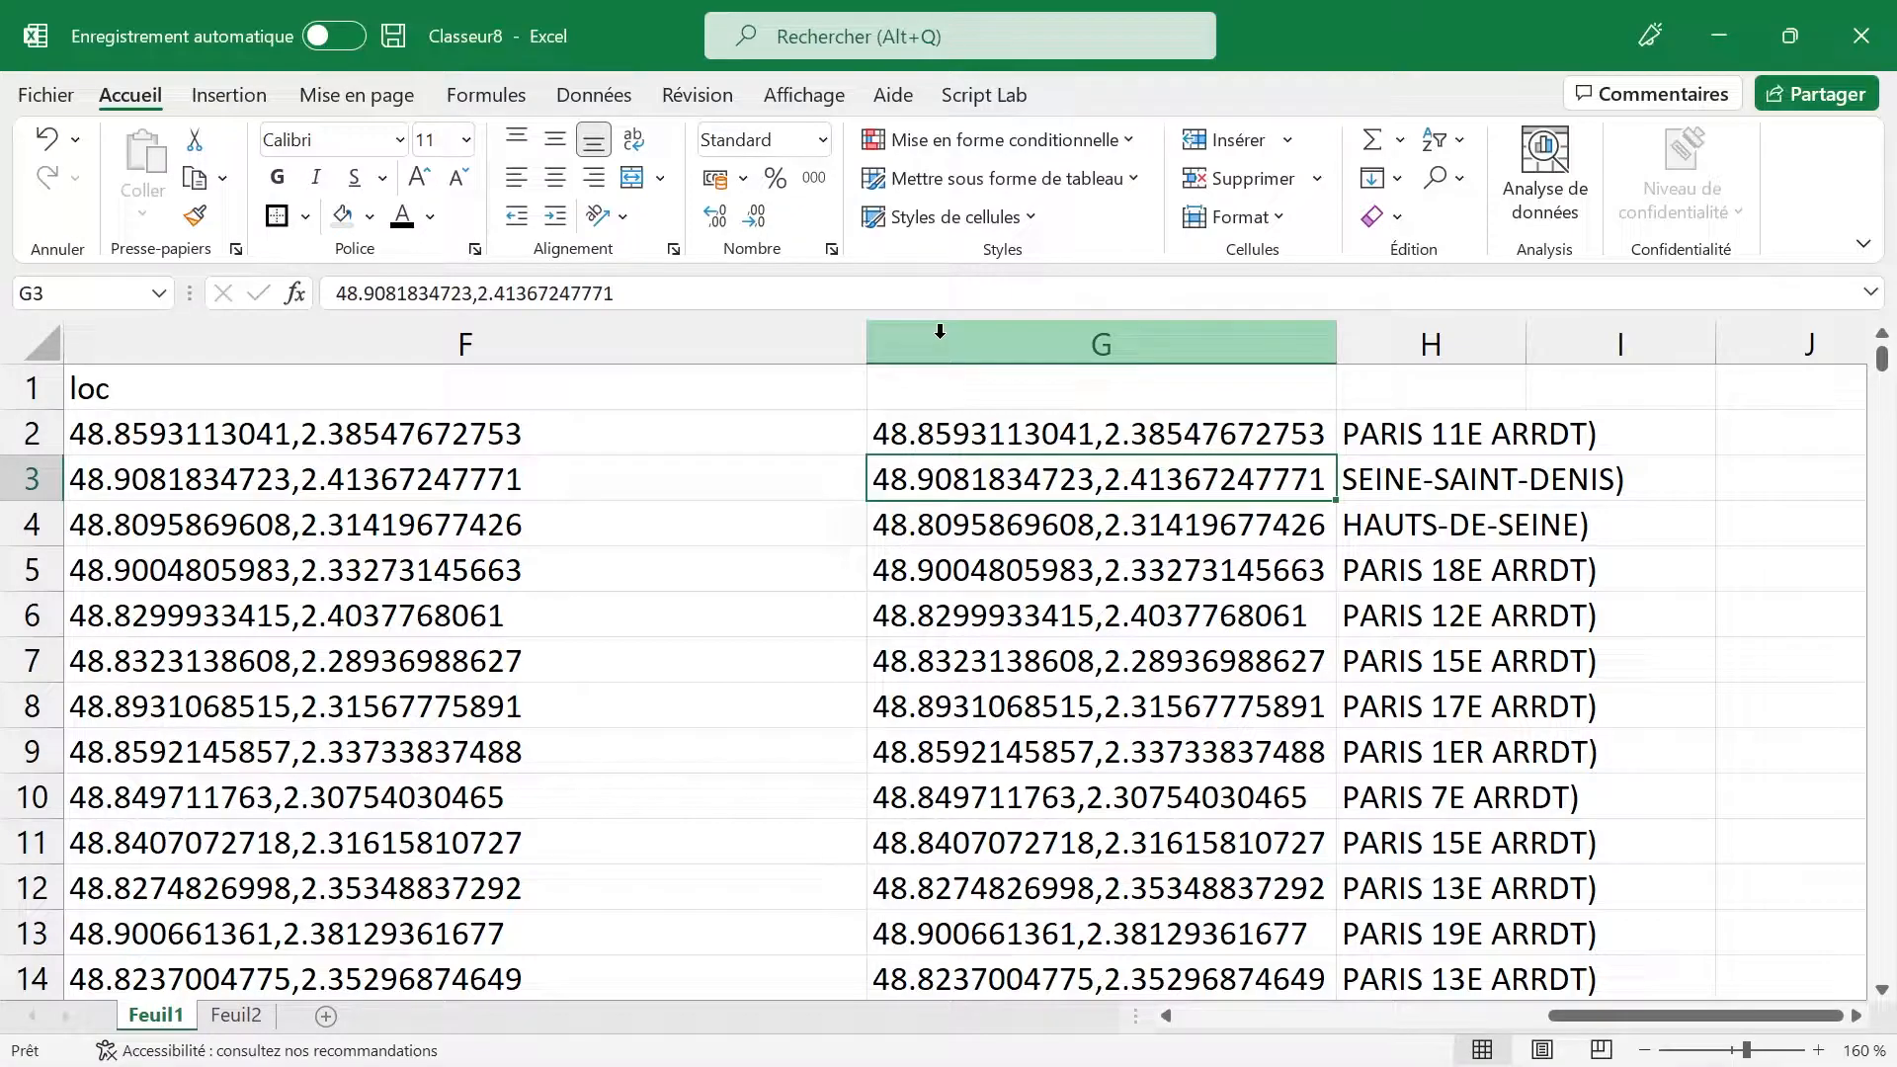
# Step: Delete the original loc column and give the cleaned coordinates column the header coords gps
pyautogui.rightClick(641, 324)
pyautogui.click(767, 617)
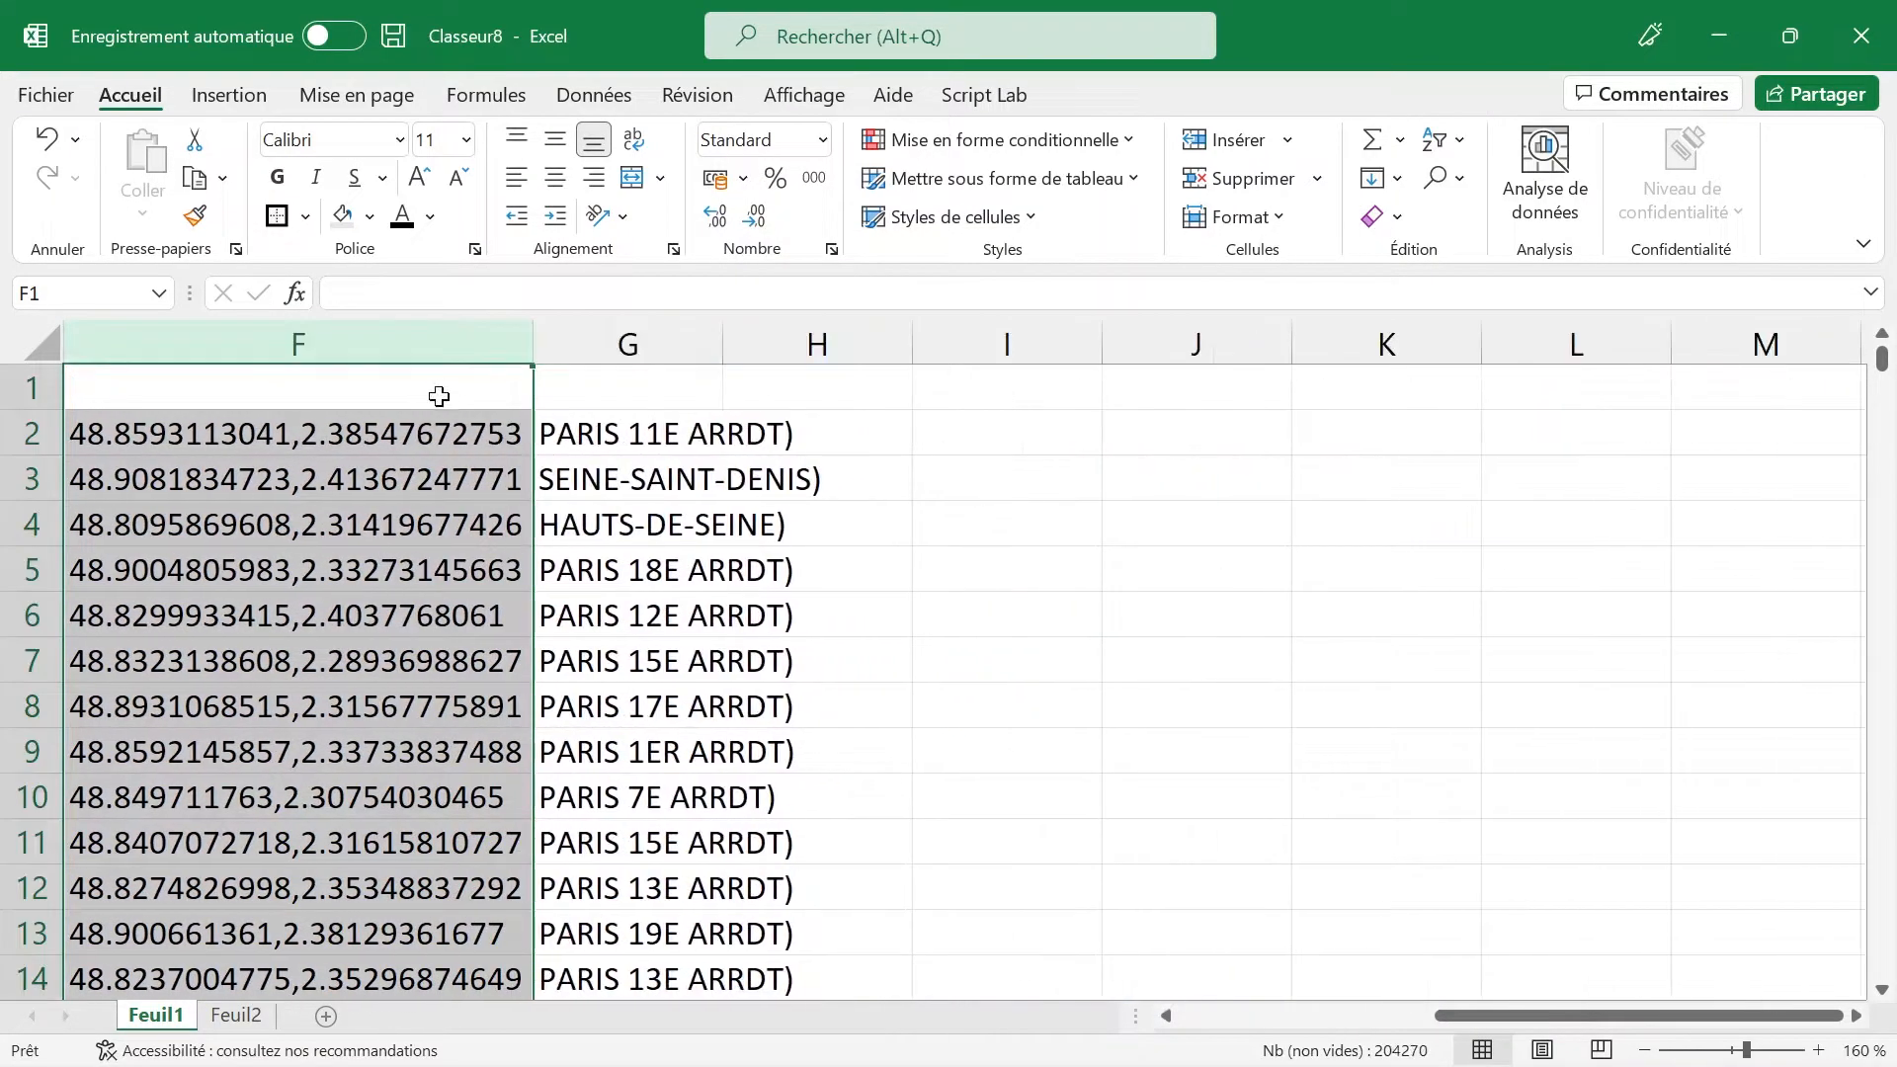
pyautogui.click(428, 391)
pyautogui.write('coor')
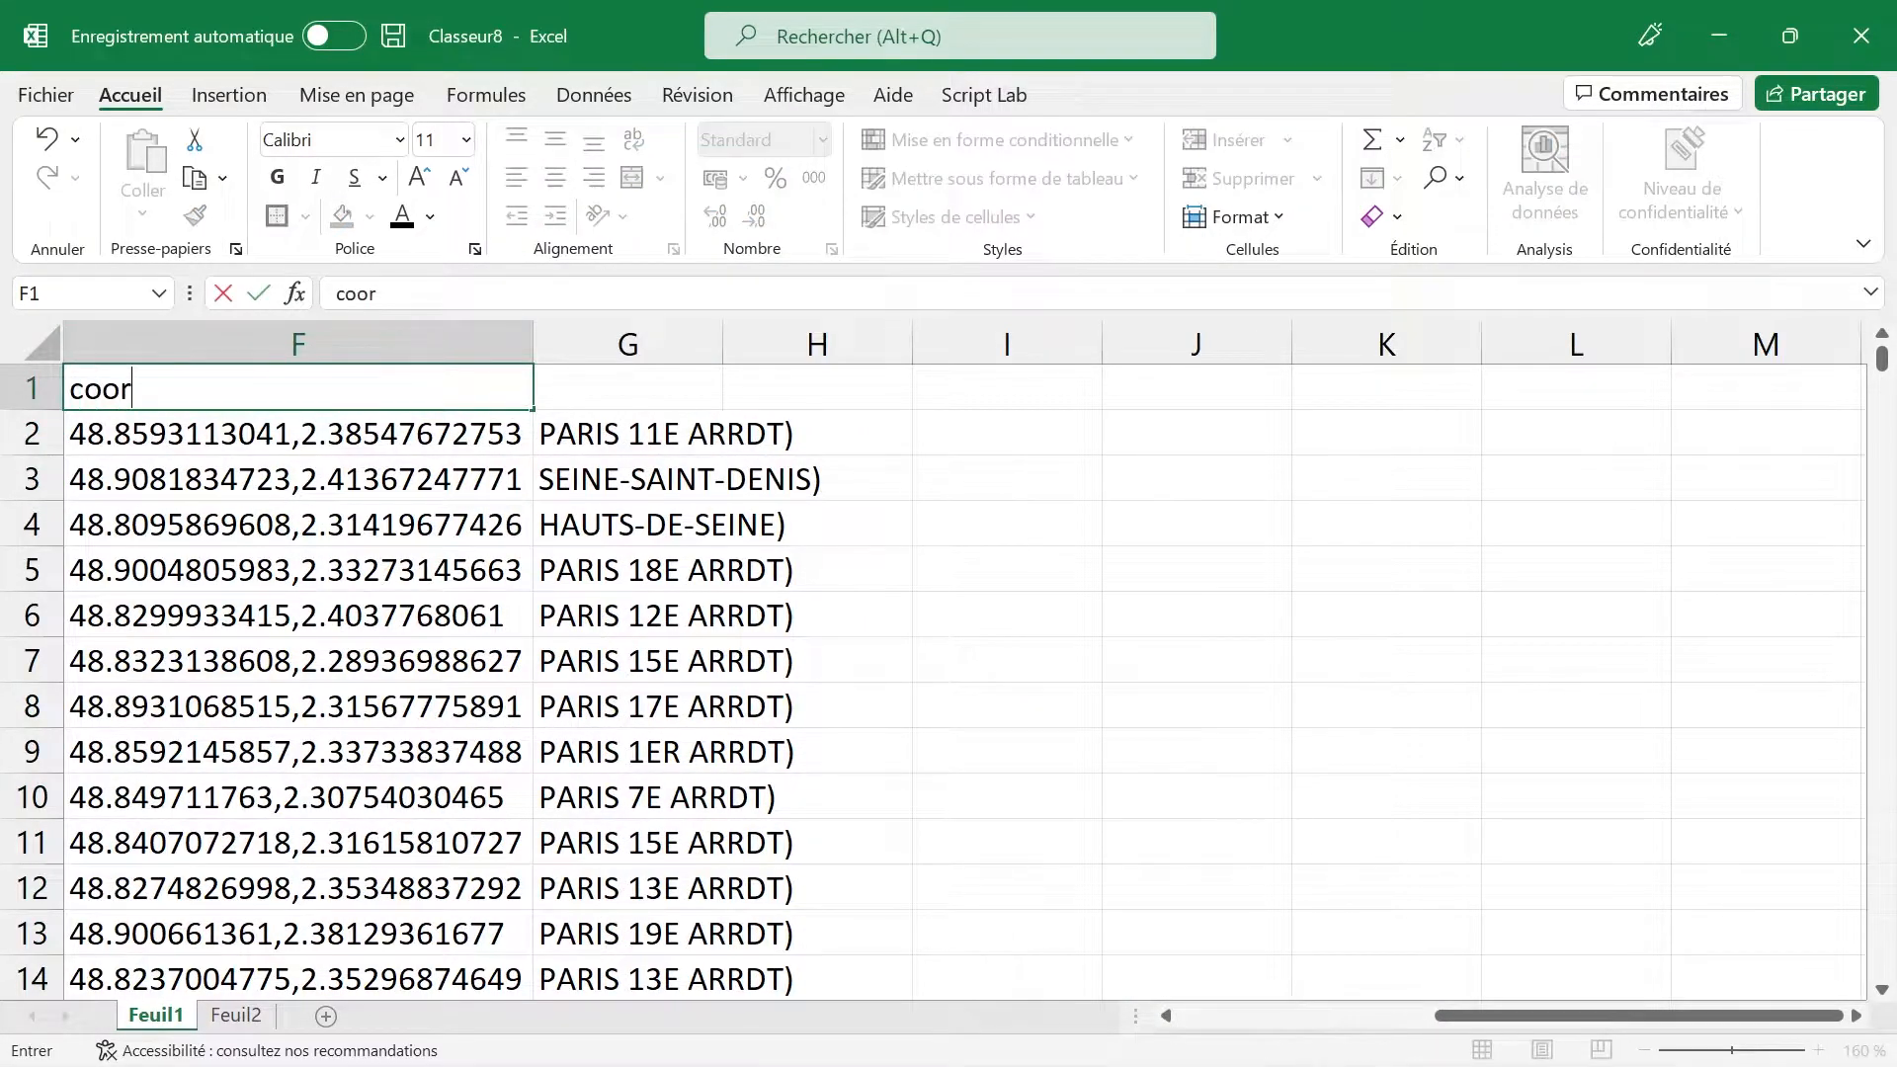
pyautogui.write('ds gps')
pyautogui.press('Tab')
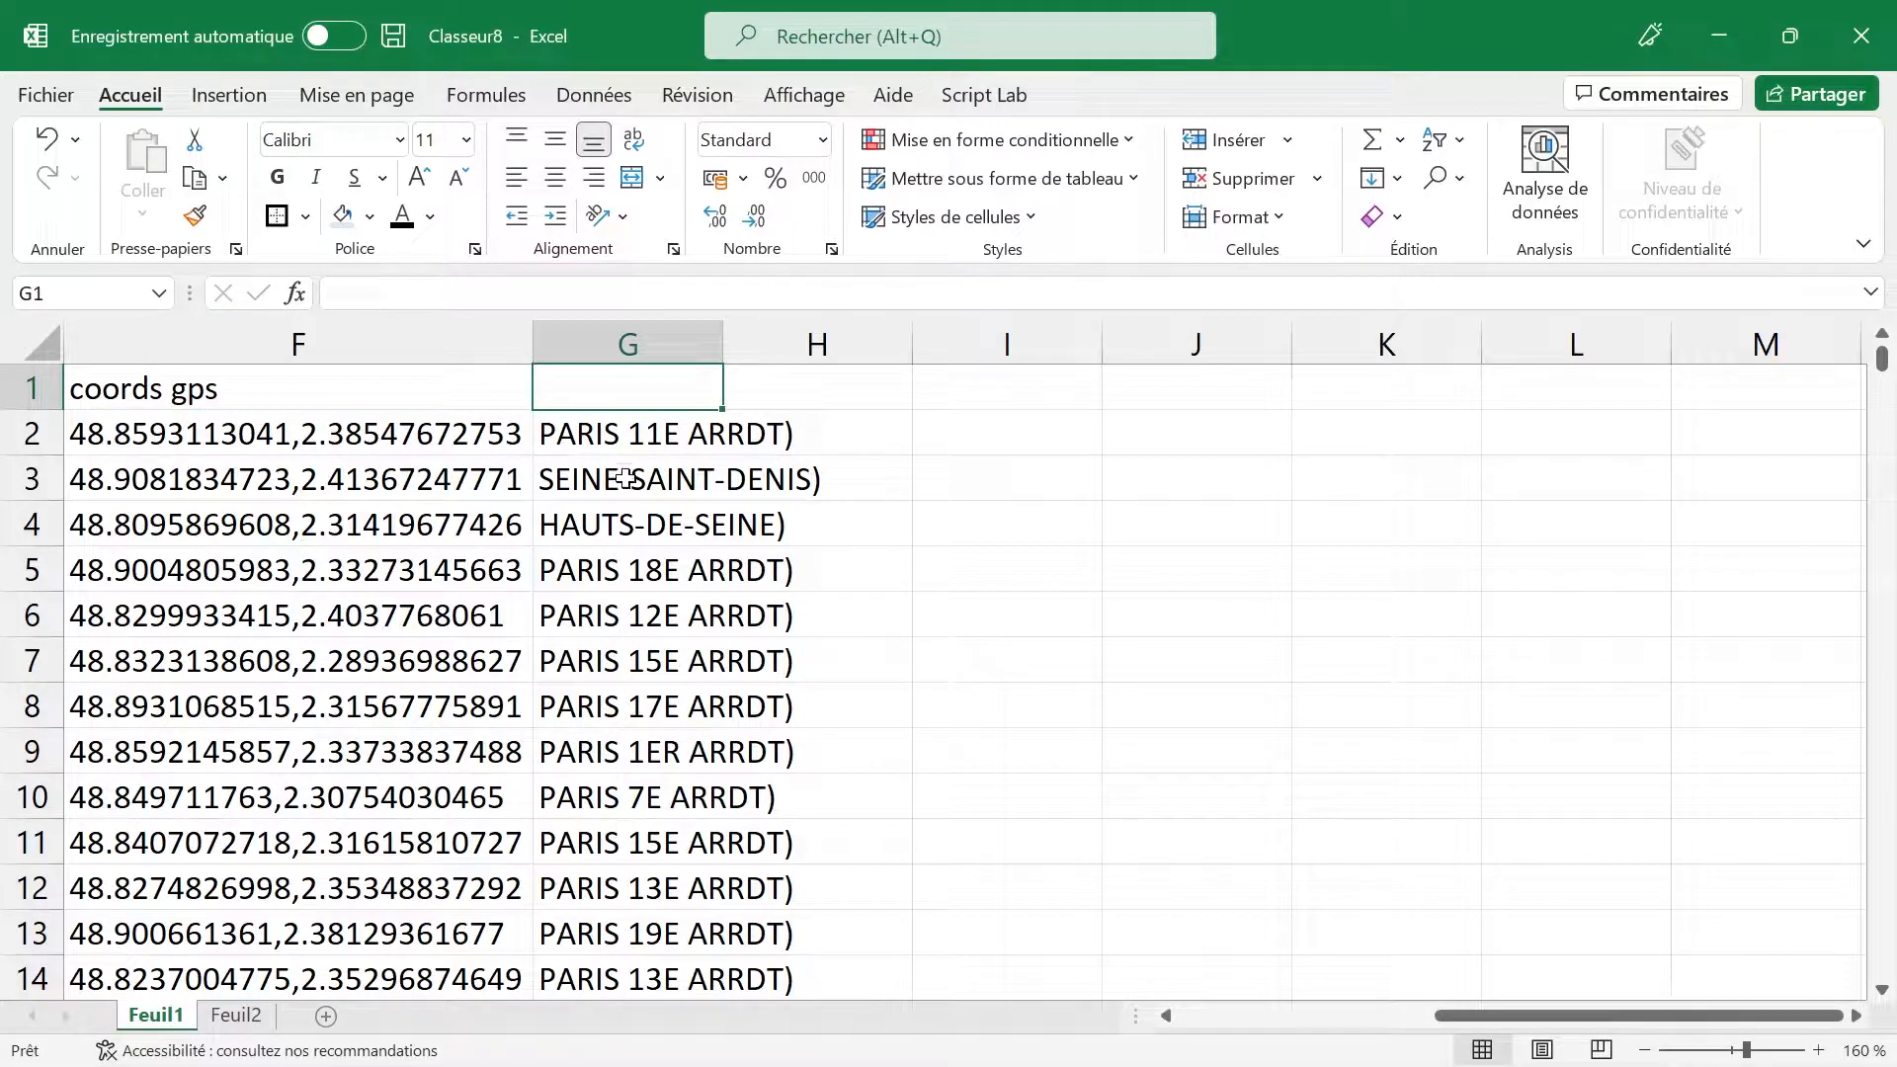
# Step: Try to remove the closing parentheses from column G by replacing every ) with nothing
pyautogui.click(646, 344)
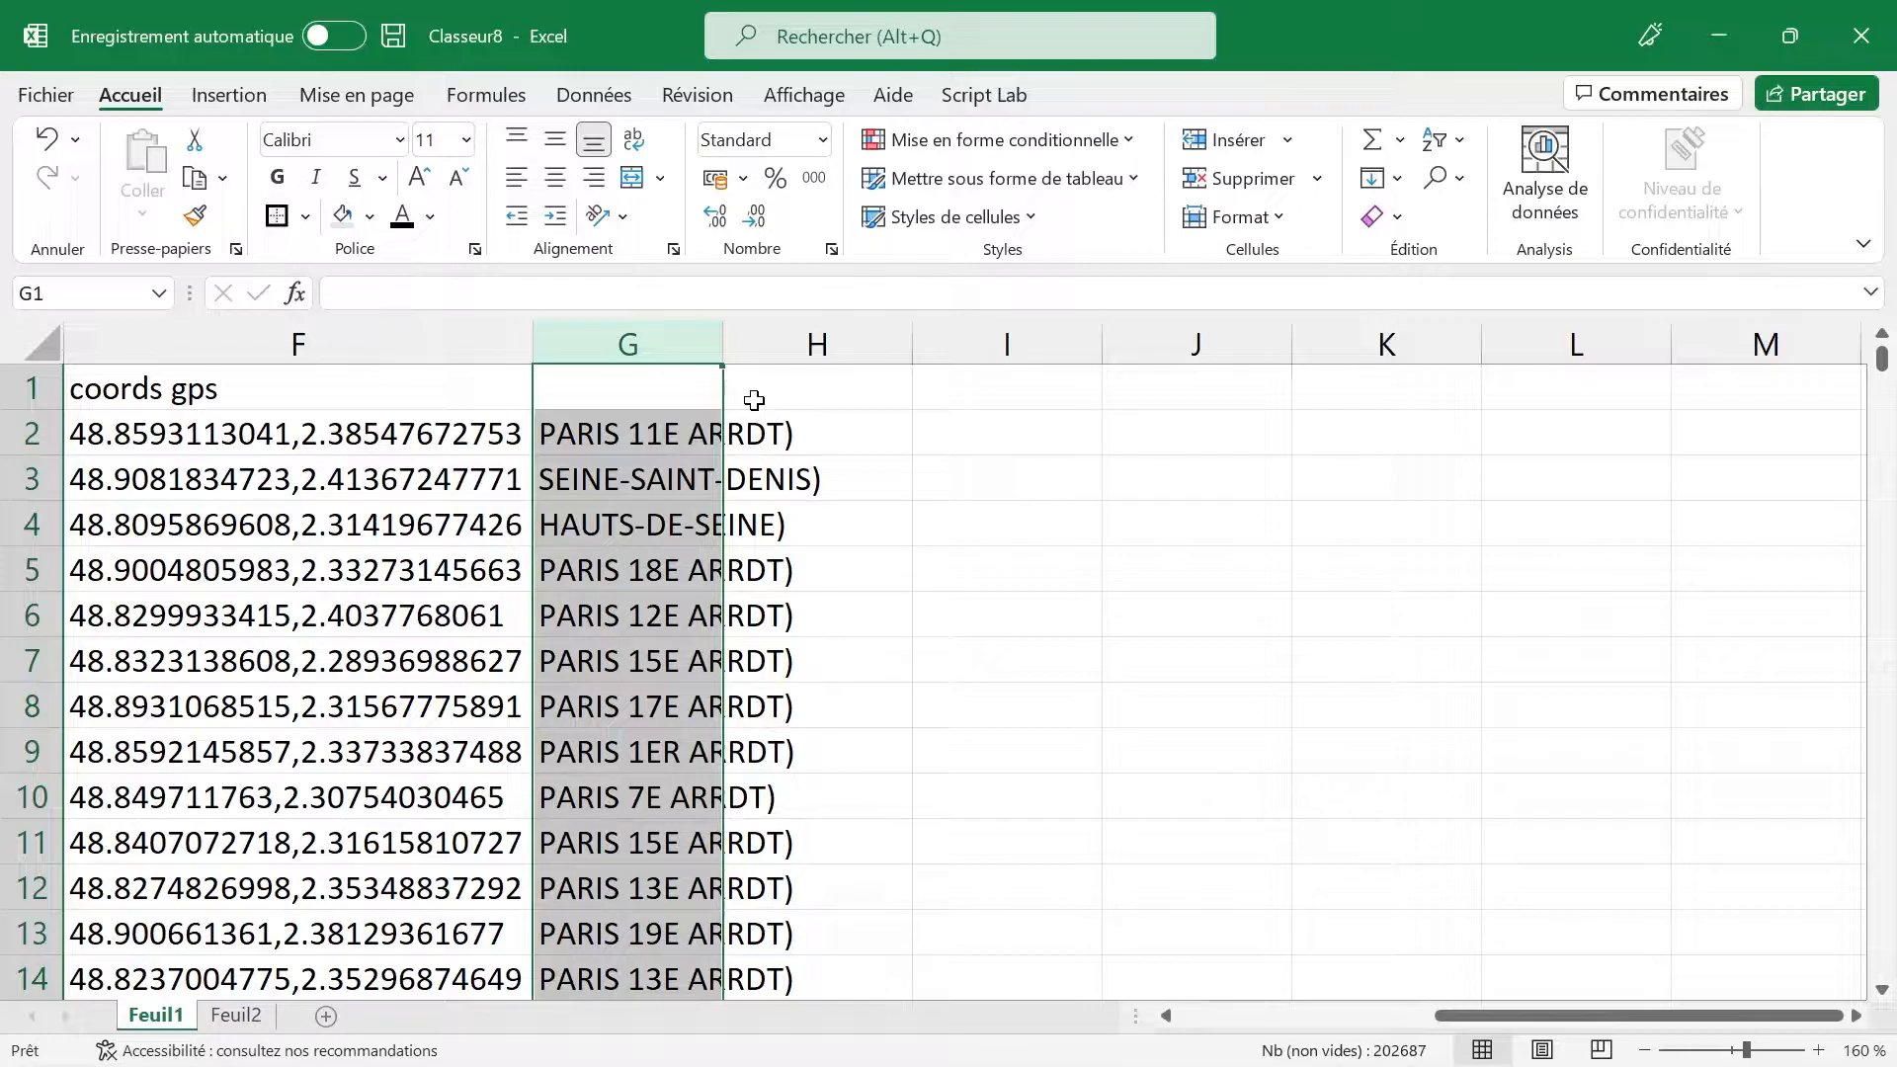
pyautogui.hotkey('ctrl', 'f')
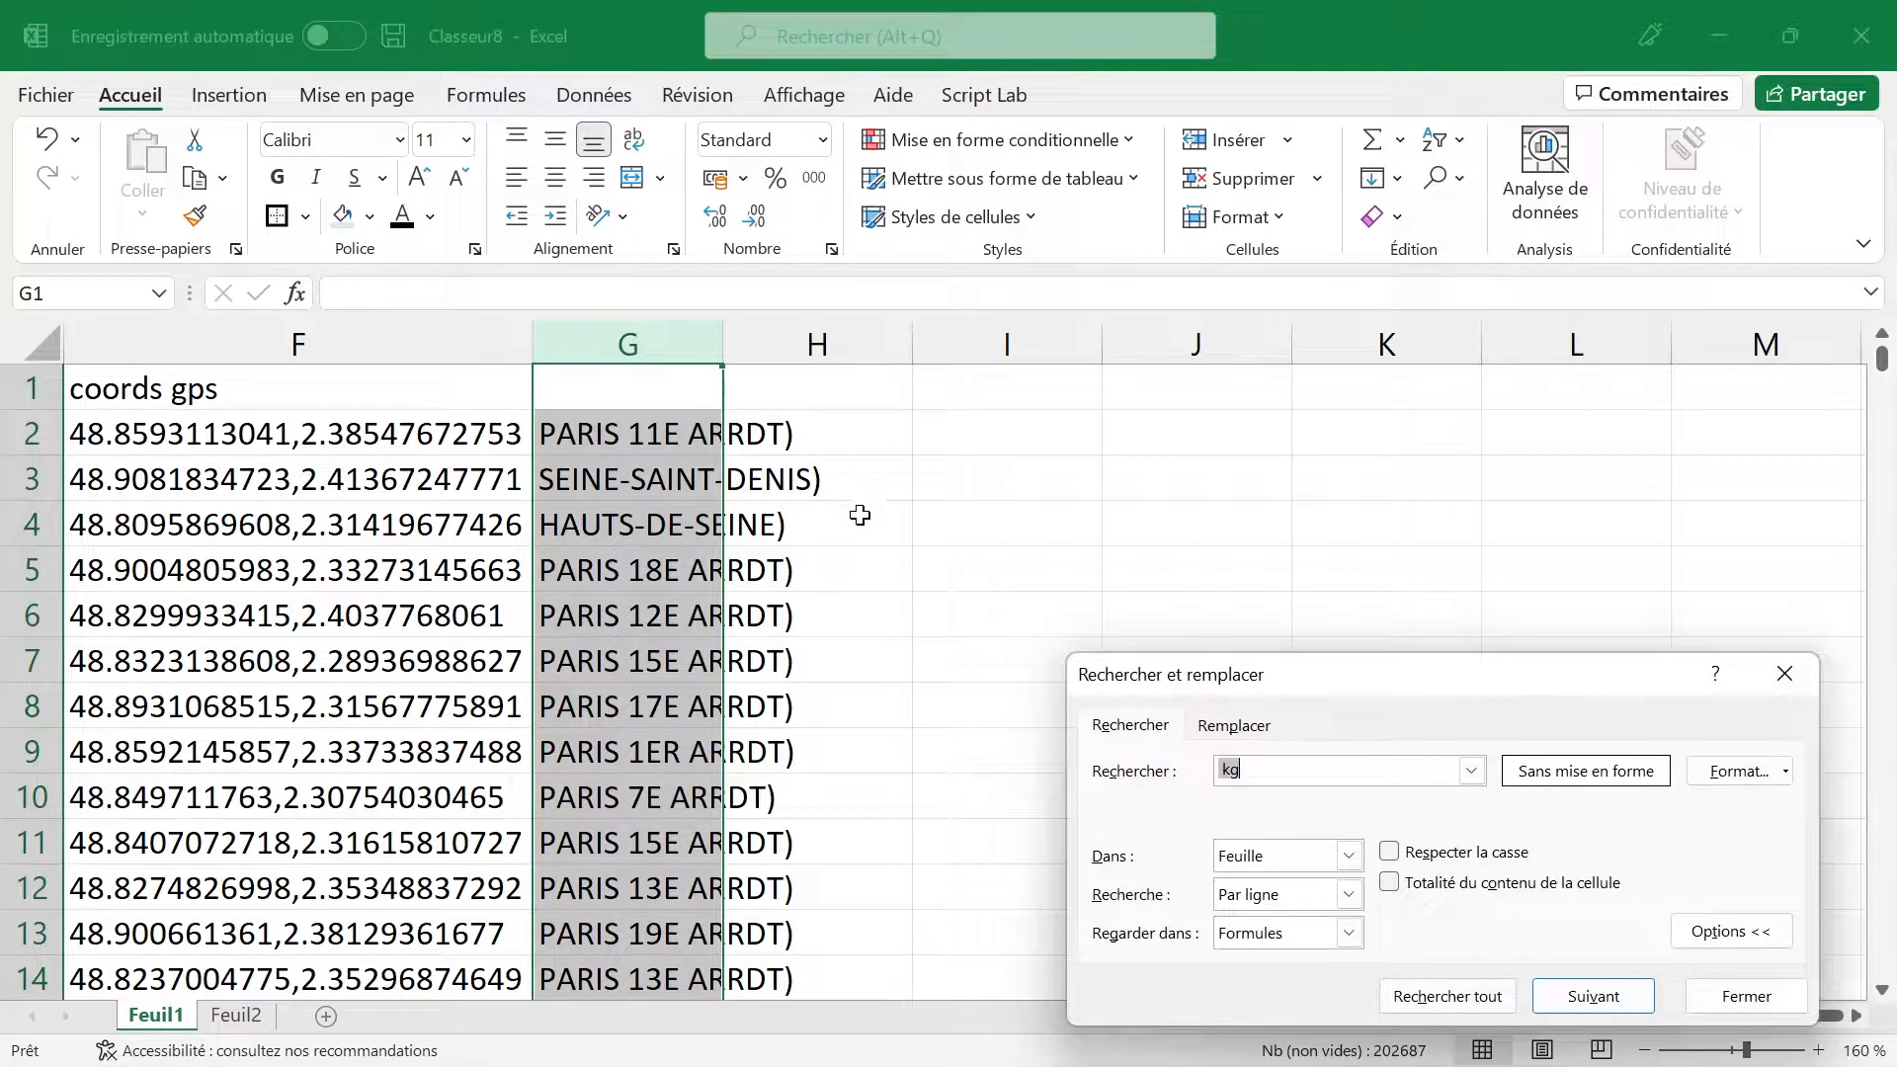
pyautogui.write(')')
pyautogui.click(1217, 740)
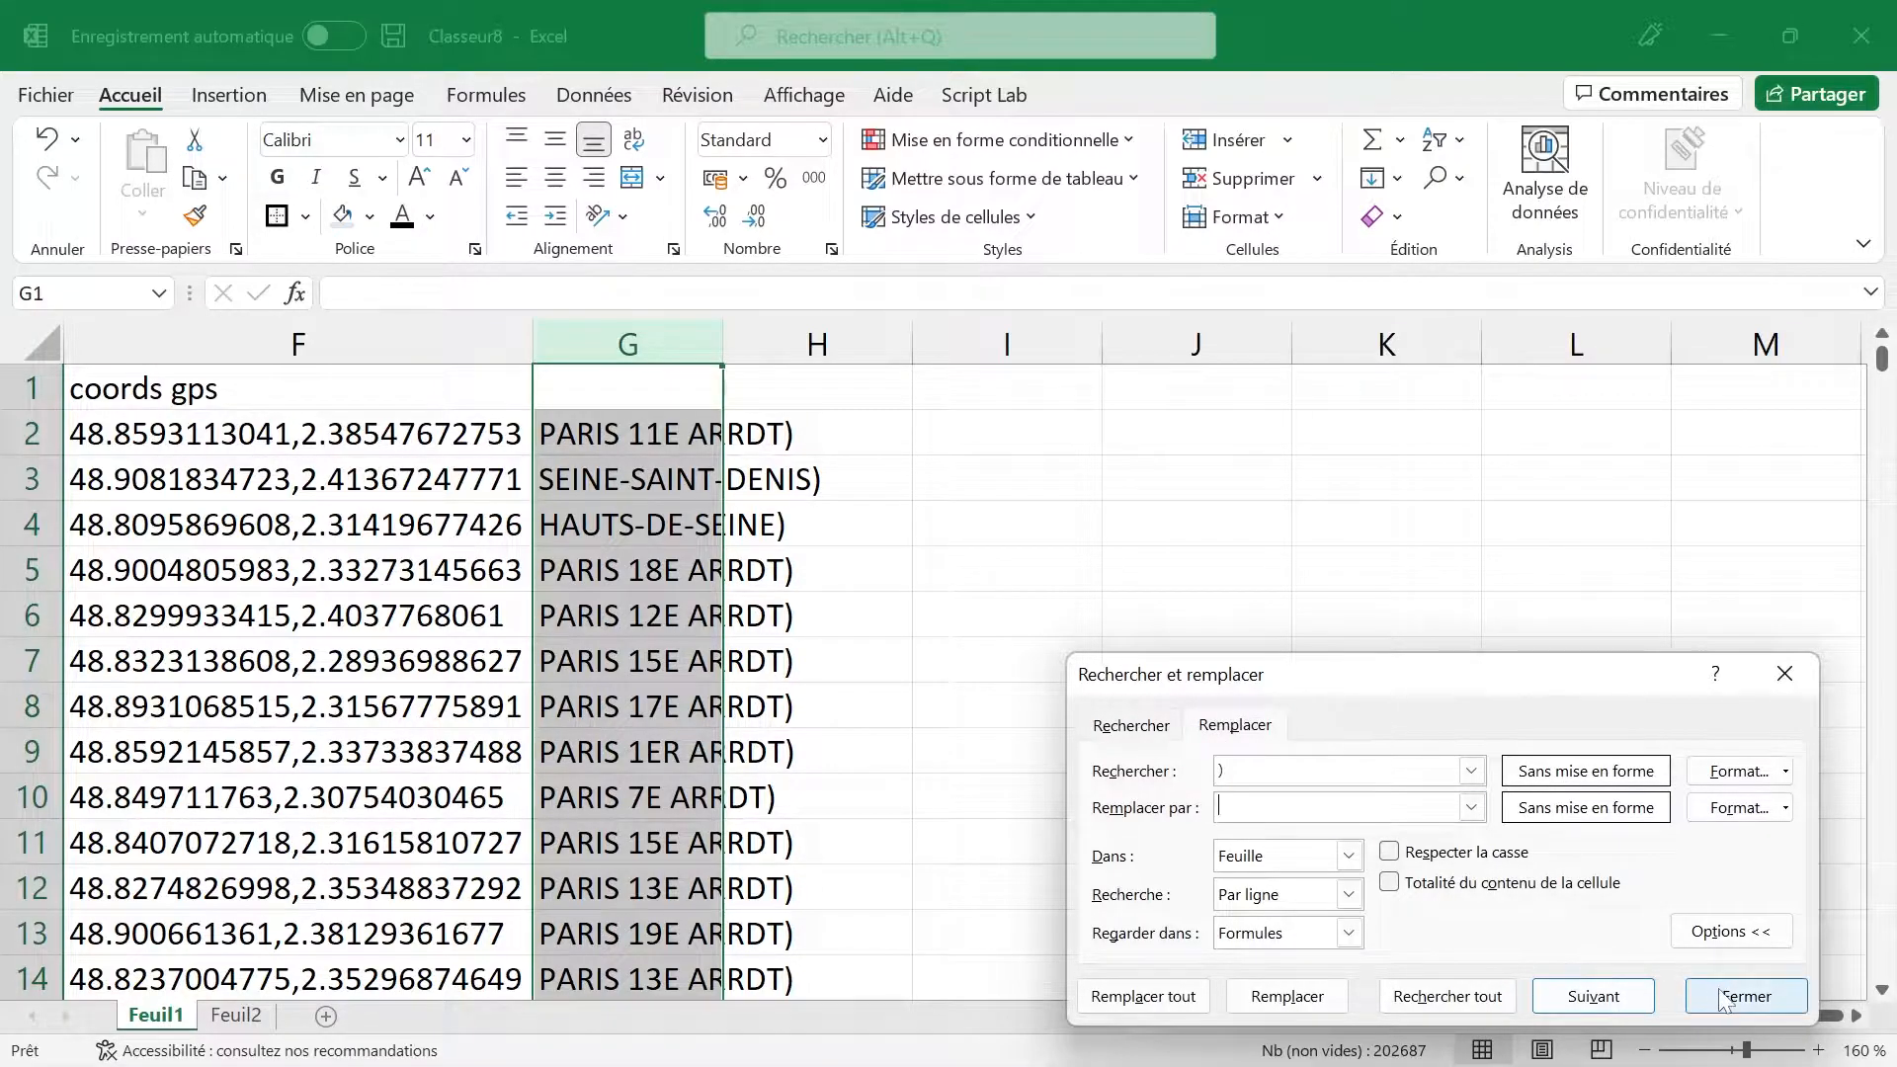
pyautogui.click(1181, 996)
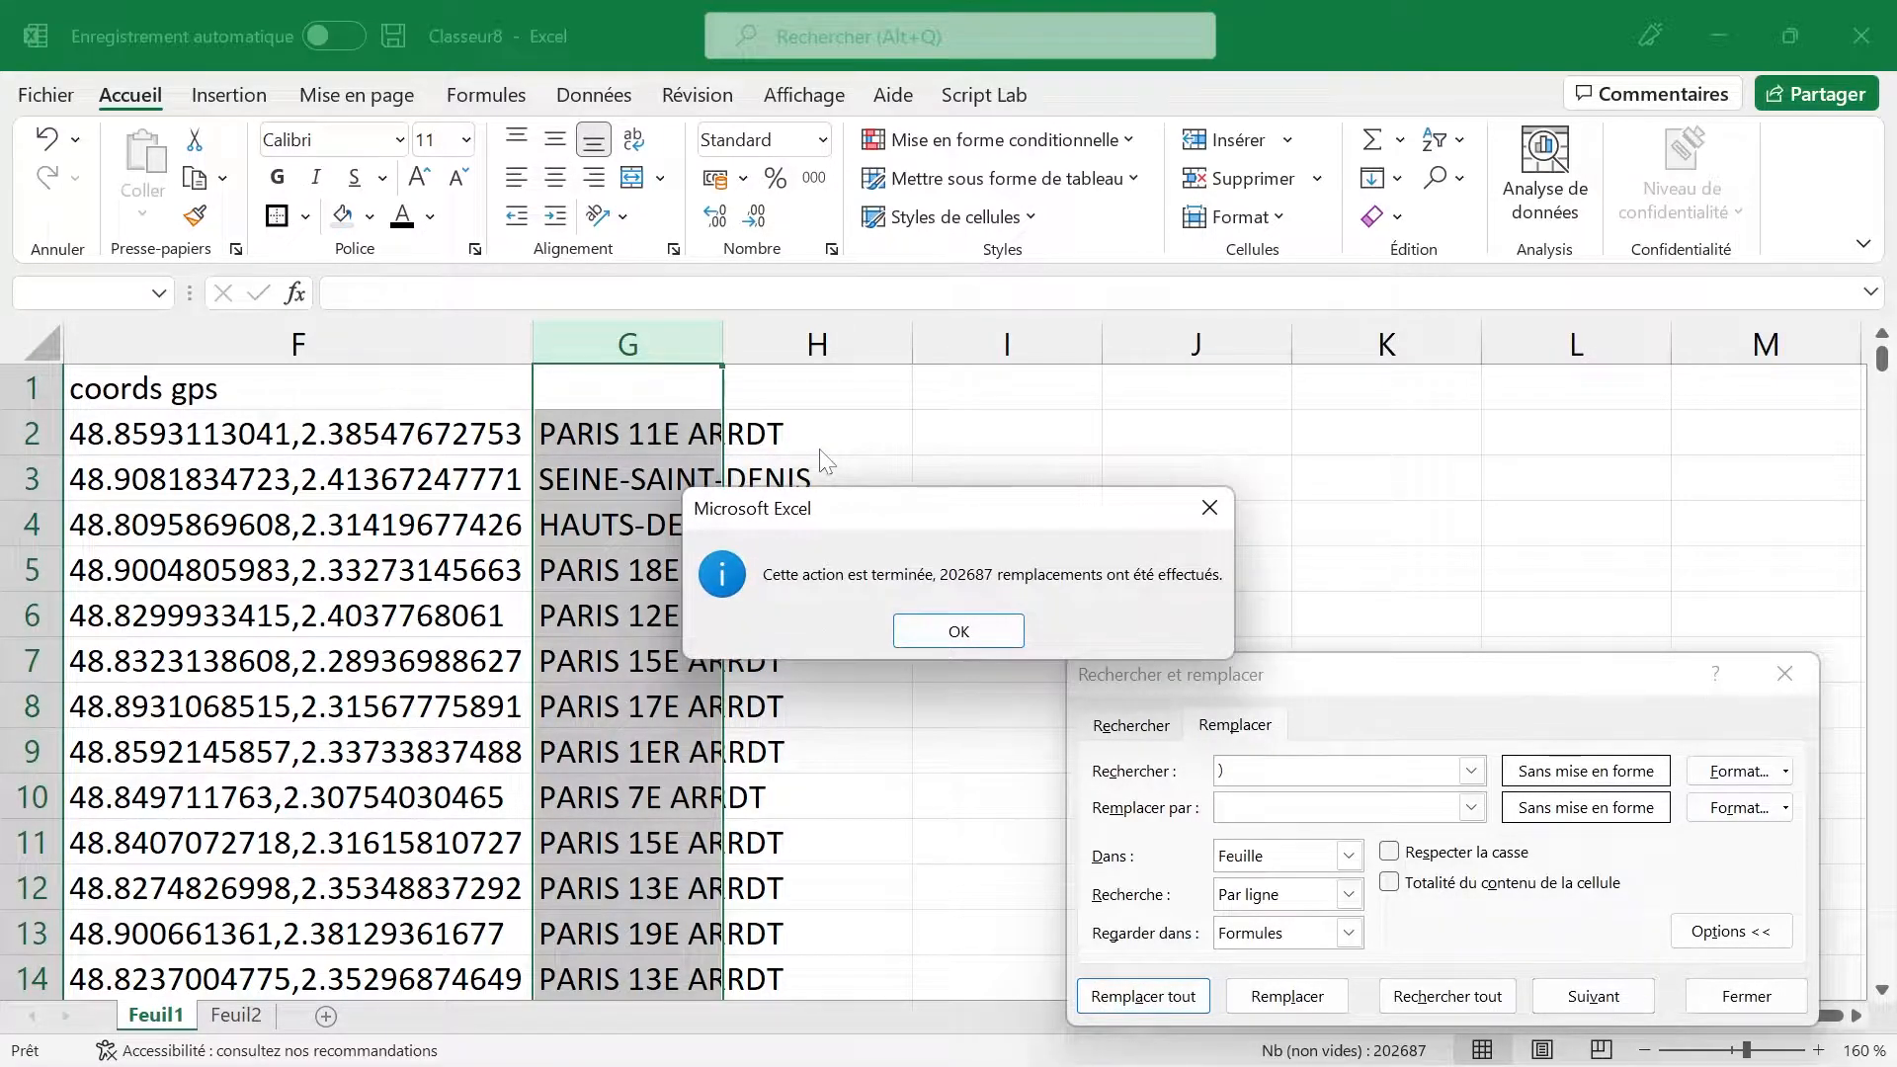
pyautogui.press('Return')
pyautogui.press('Escape')
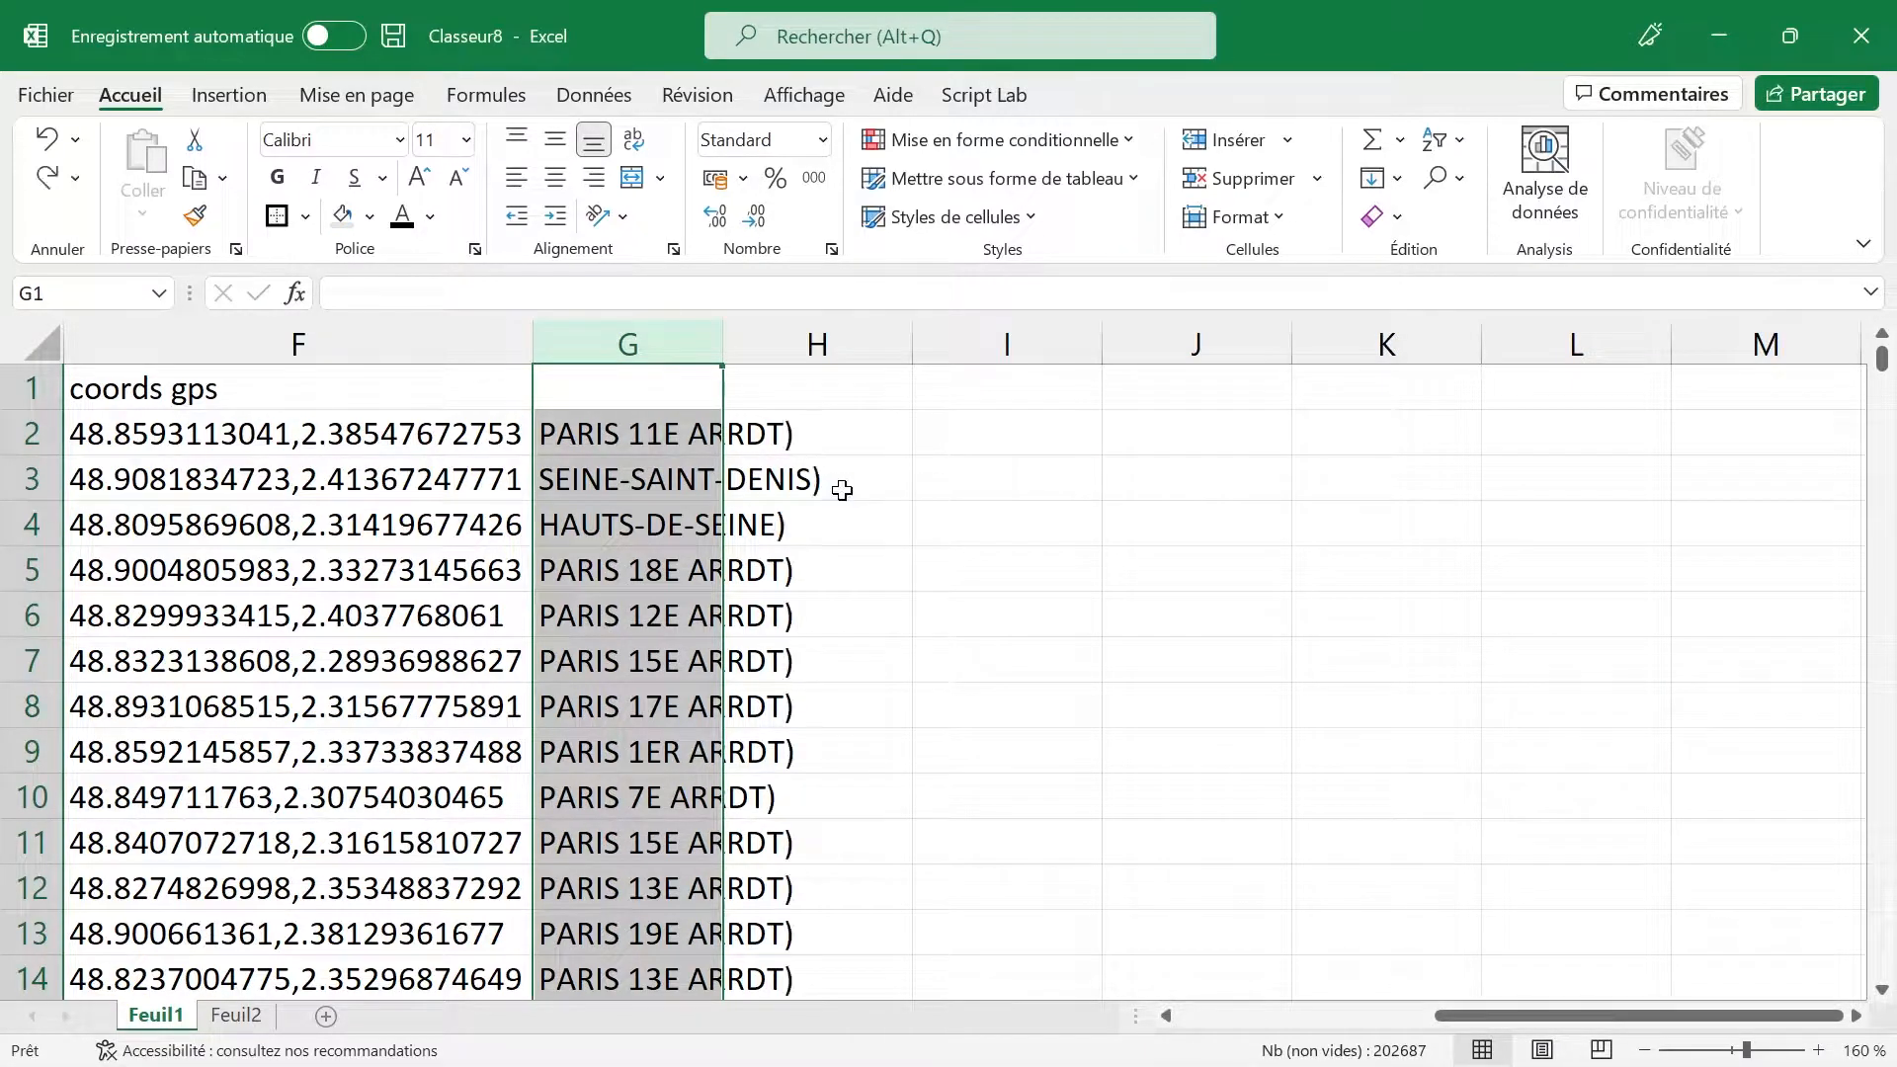
# Step: Split column G with the text conversion wizard using ) as the custom delimiter, and check the content of cell H2
pyautogui.click(594, 98)
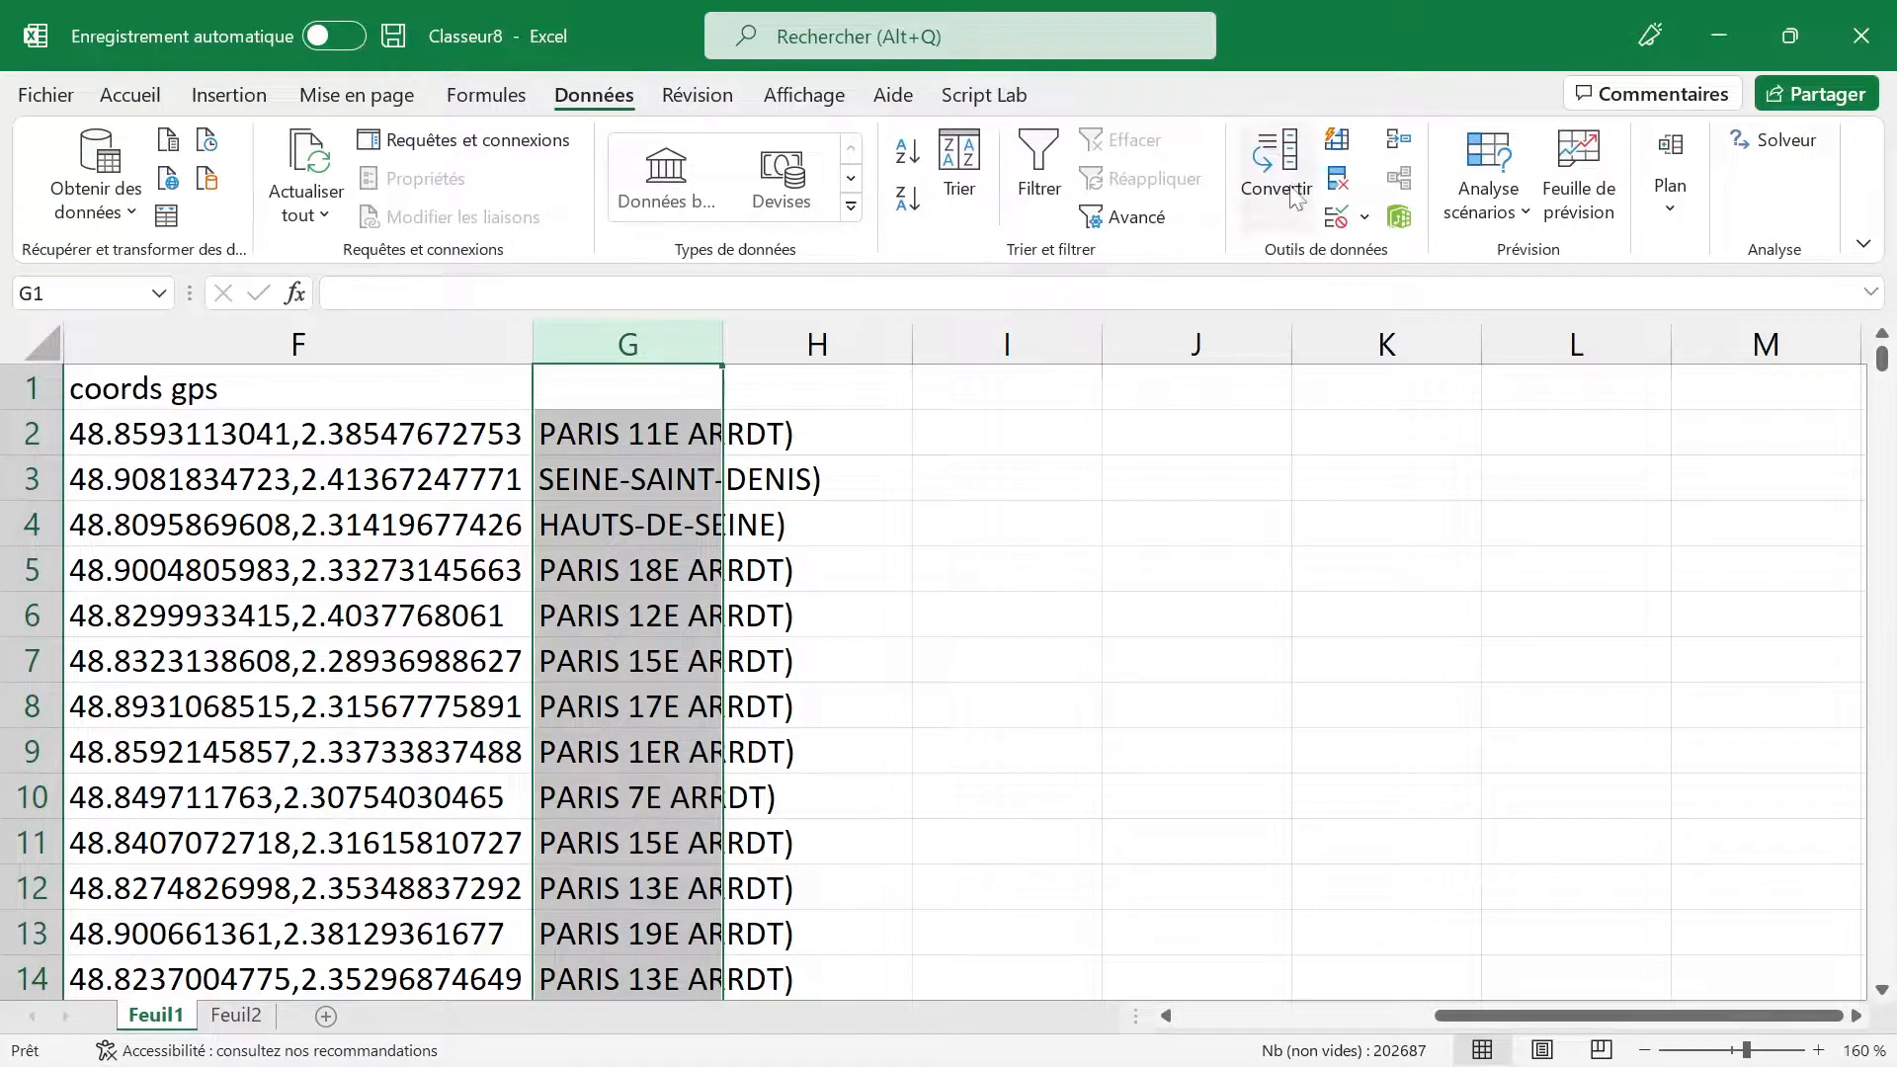
pyautogui.click(1291, 188)
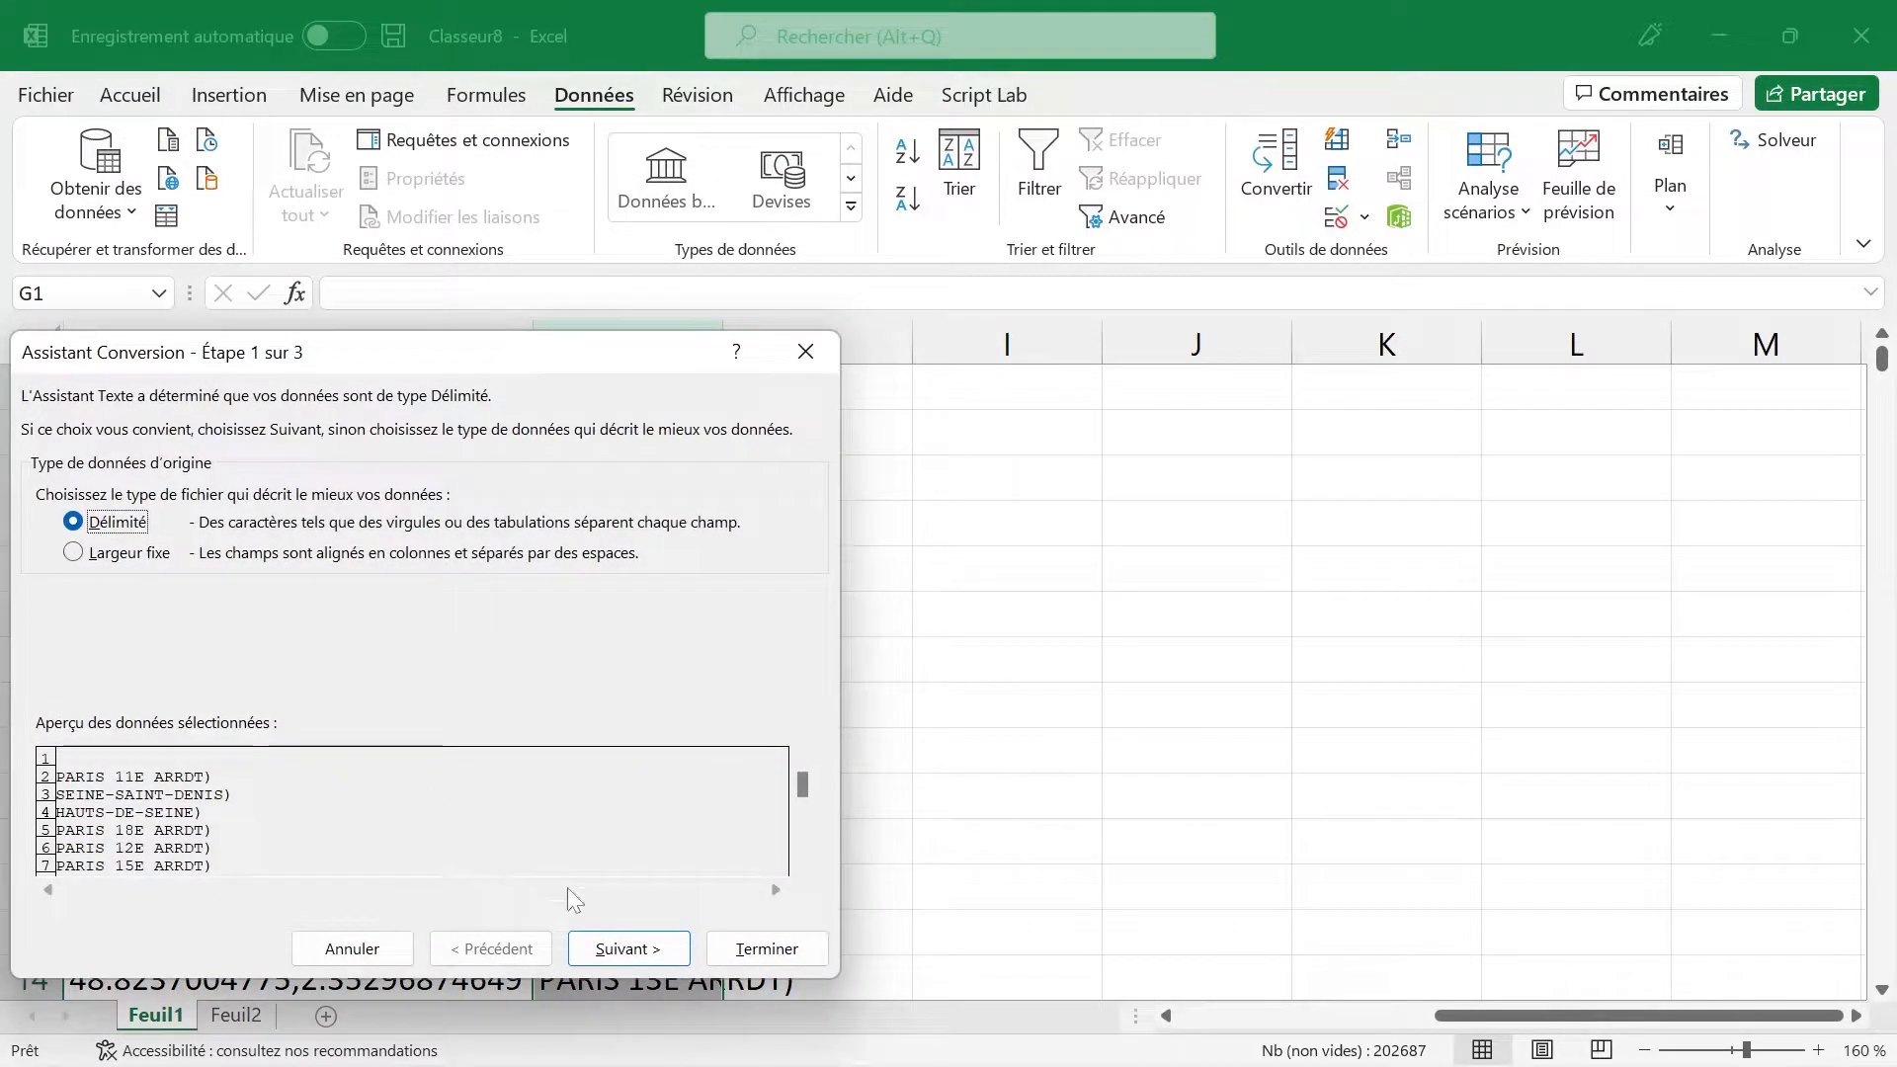
pyautogui.click(609, 947)
pyautogui.moveTo(353, 368); pyautogui.dragTo(1271, 303)
pyautogui.click(1067, 550)
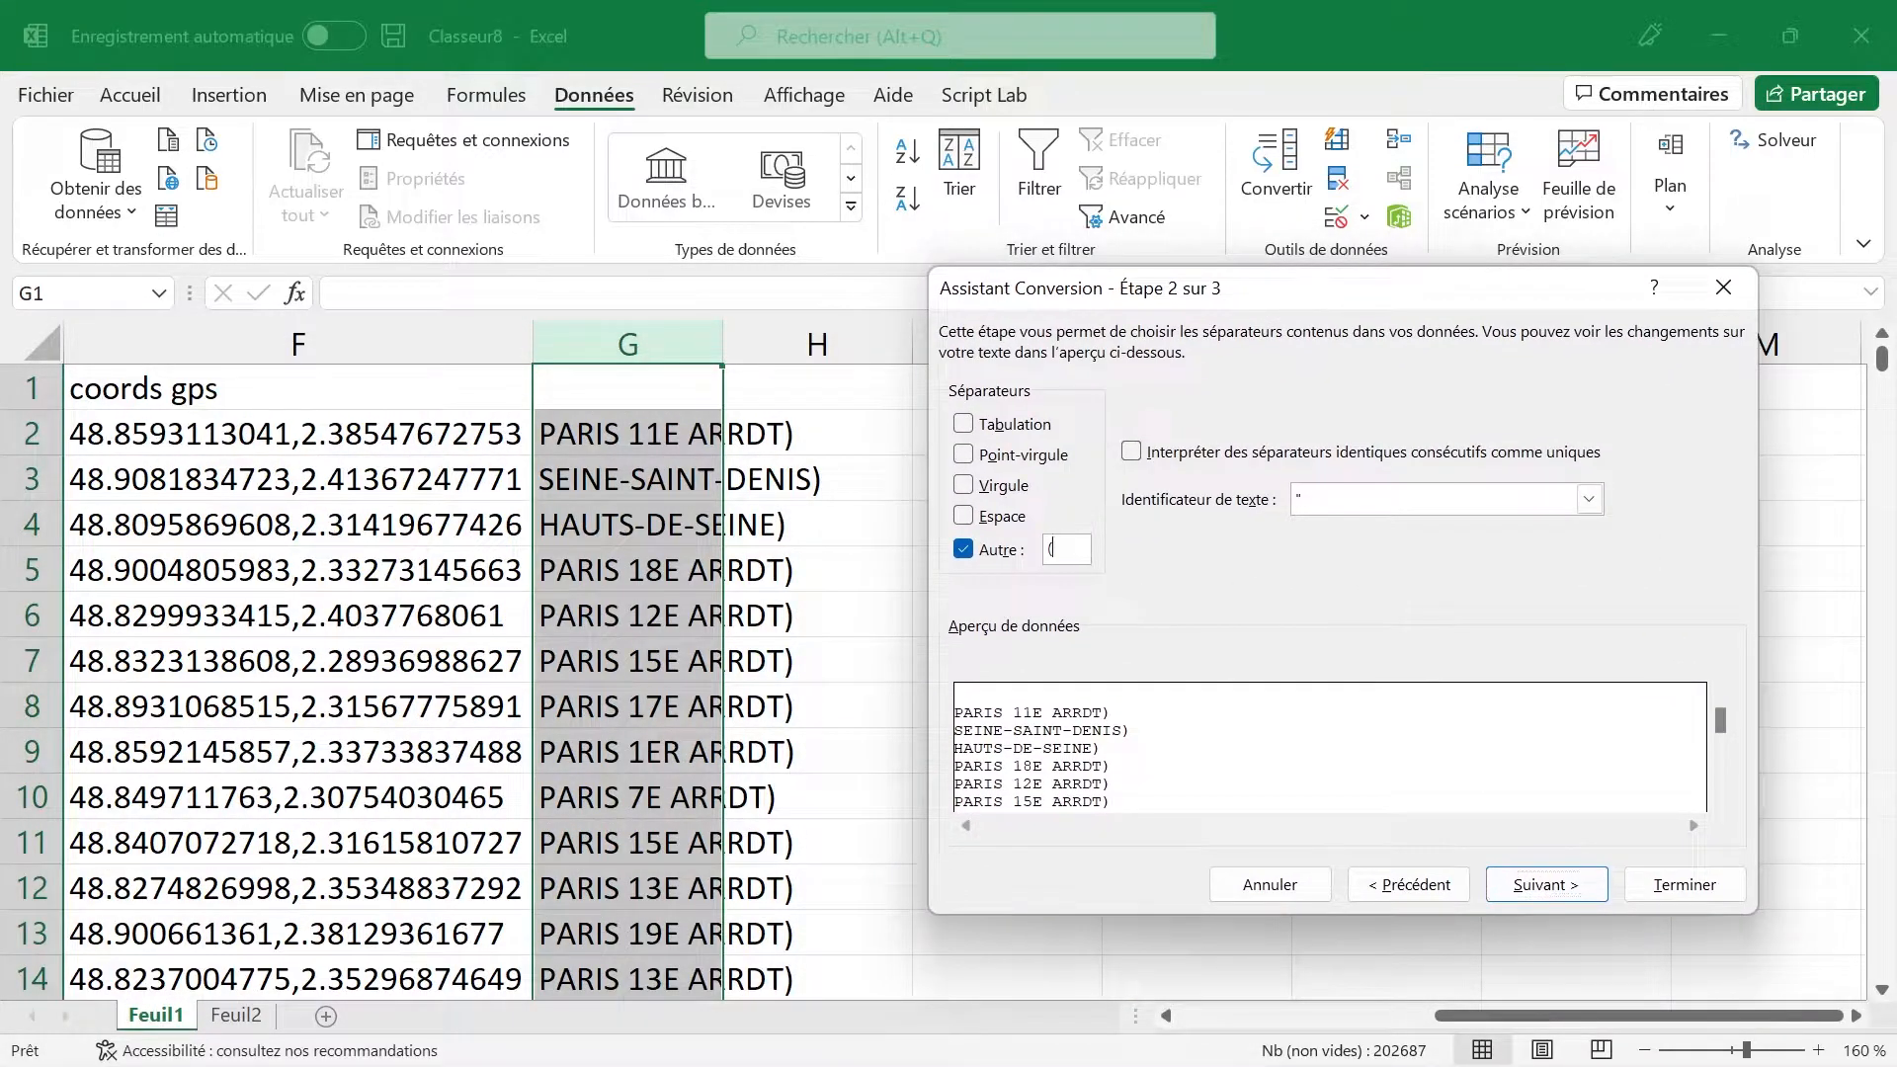
pyautogui.press('BackSpace')
pyautogui.write(')')
pyautogui.click(1650, 884)
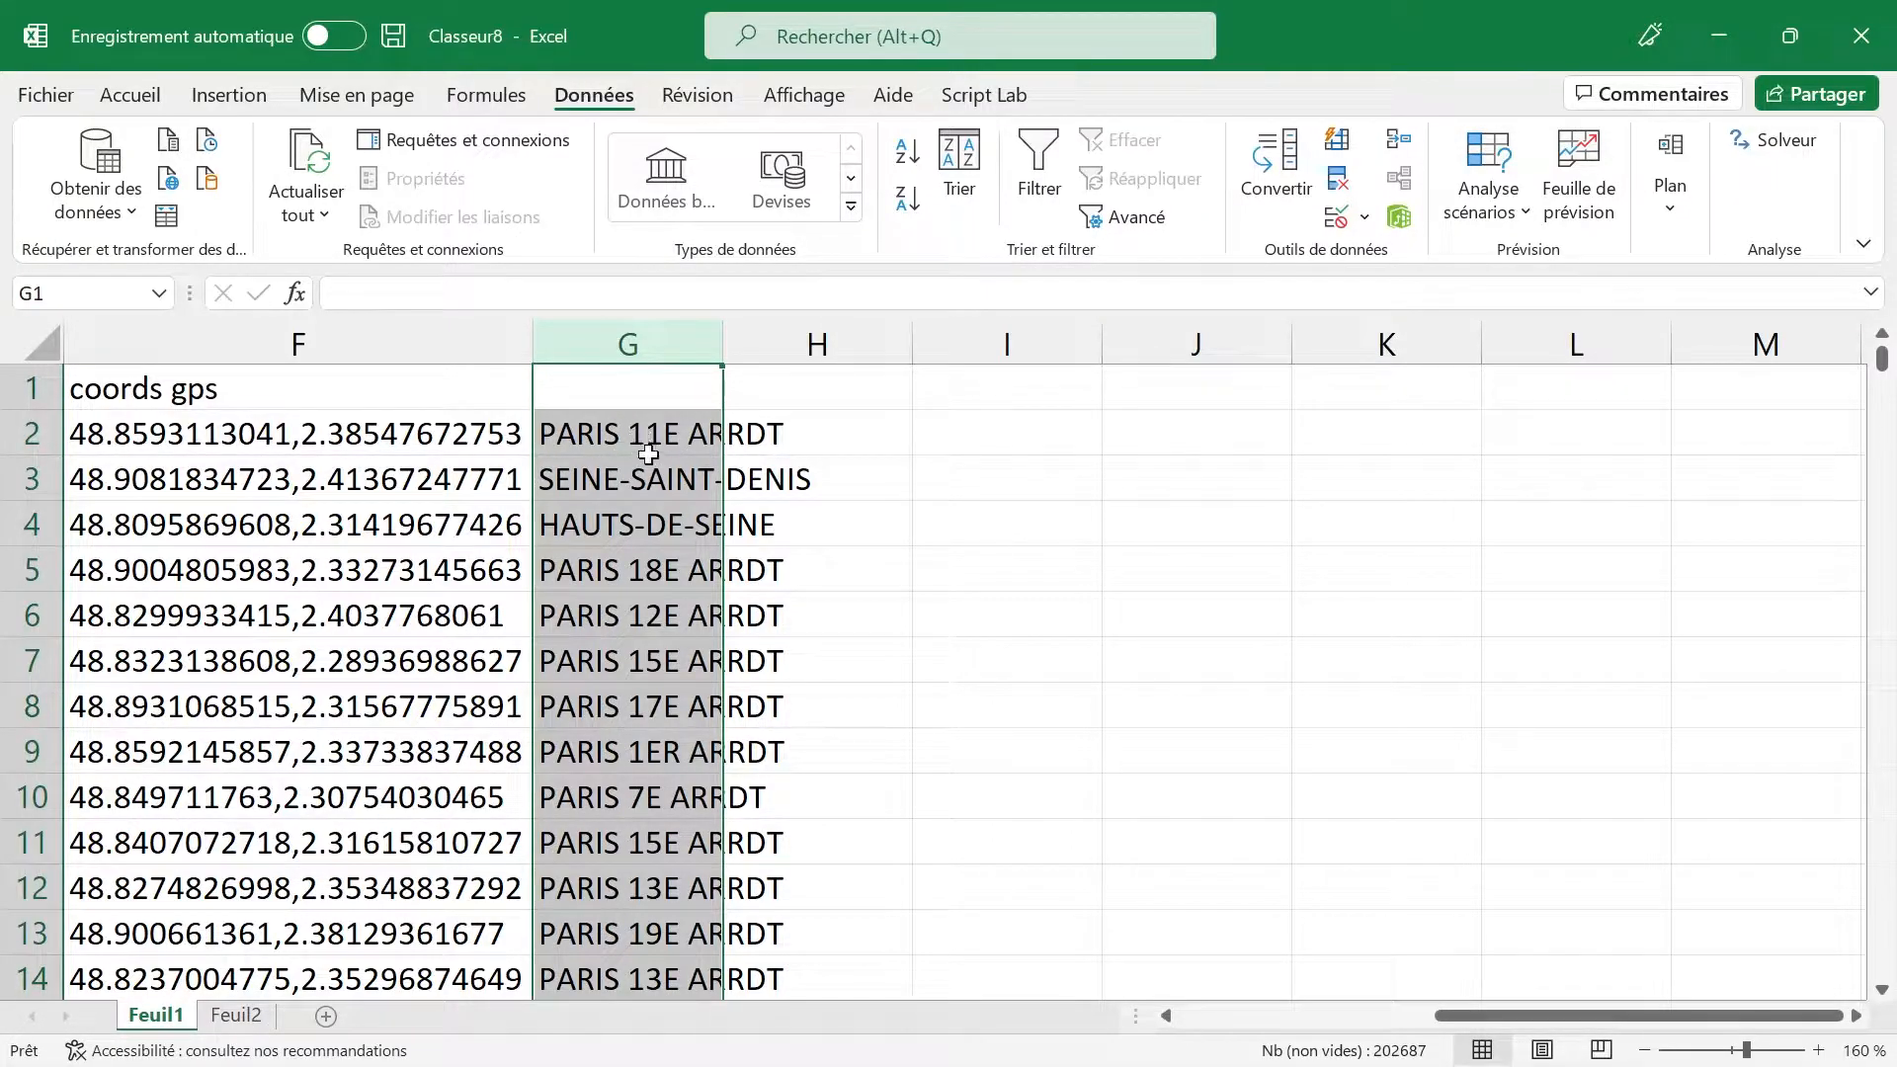
pyautogui.click(828, 423)
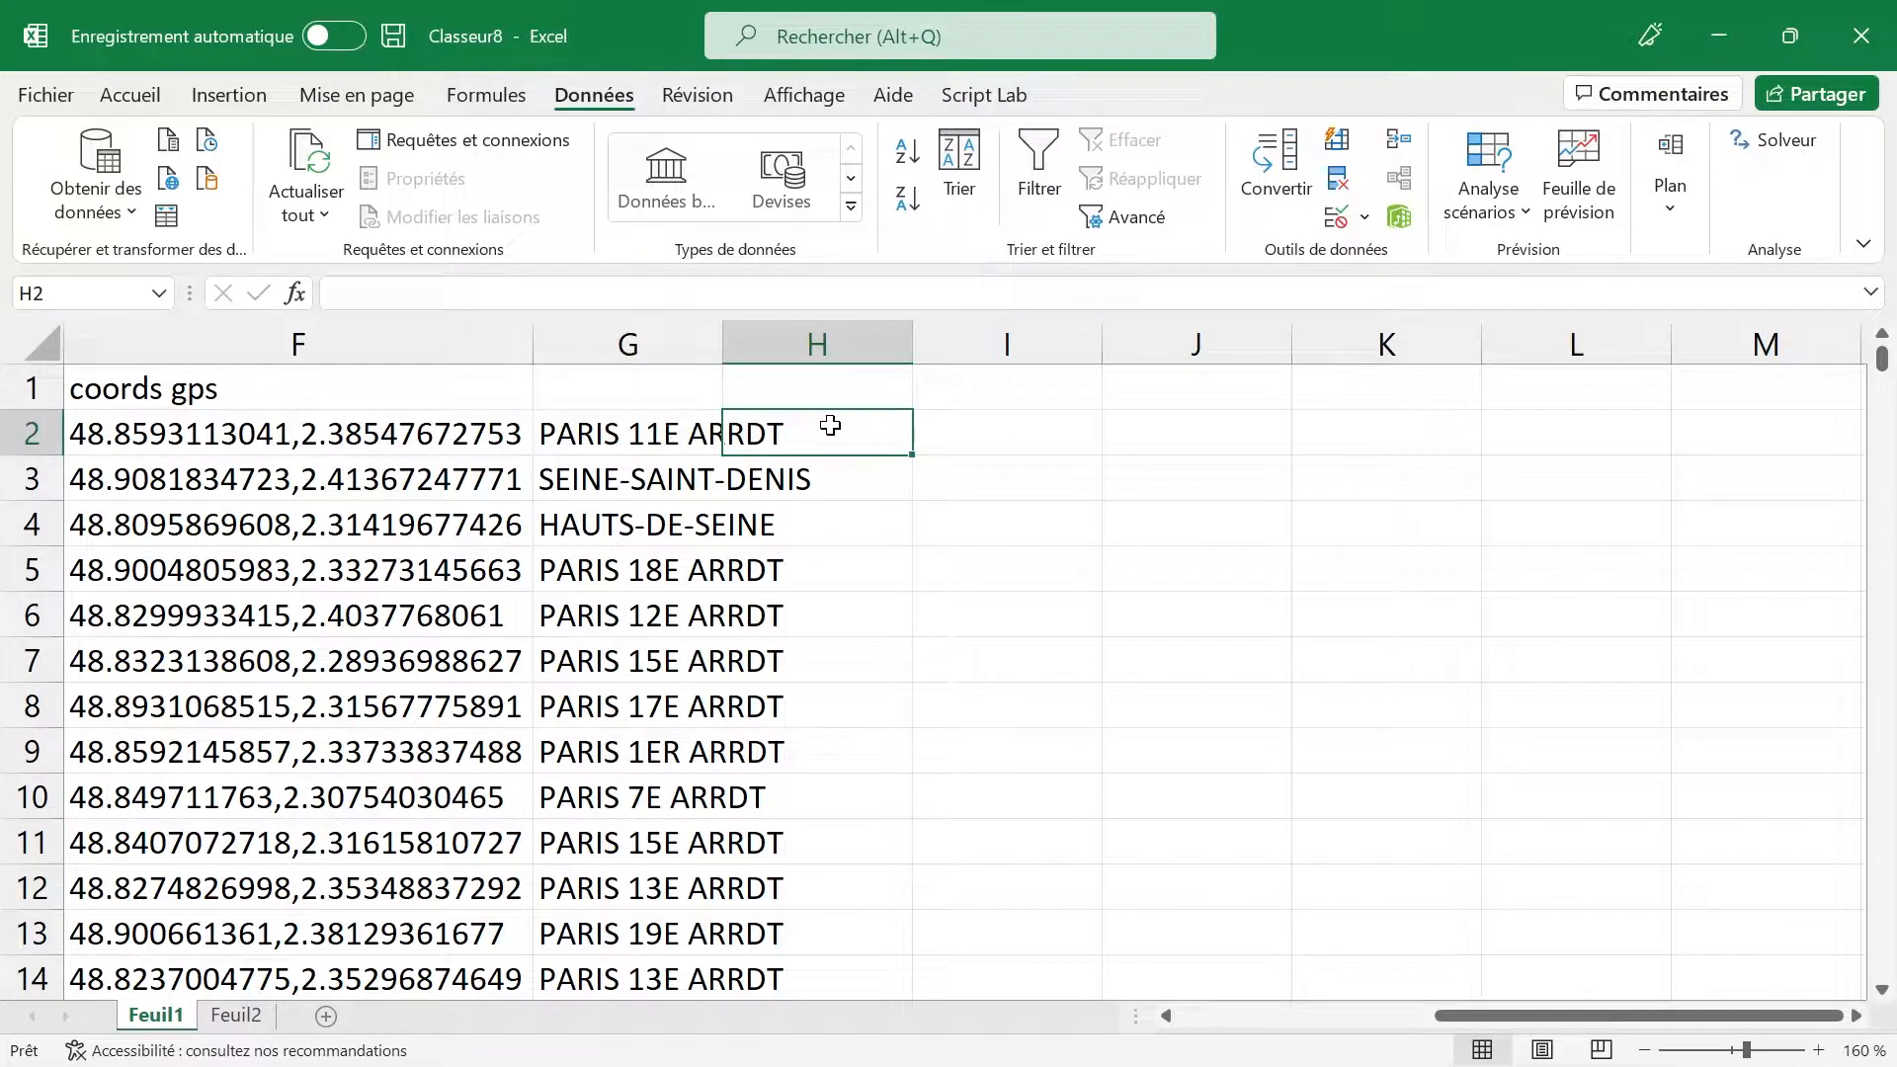
pyautogui.doubleClick(830, 426)
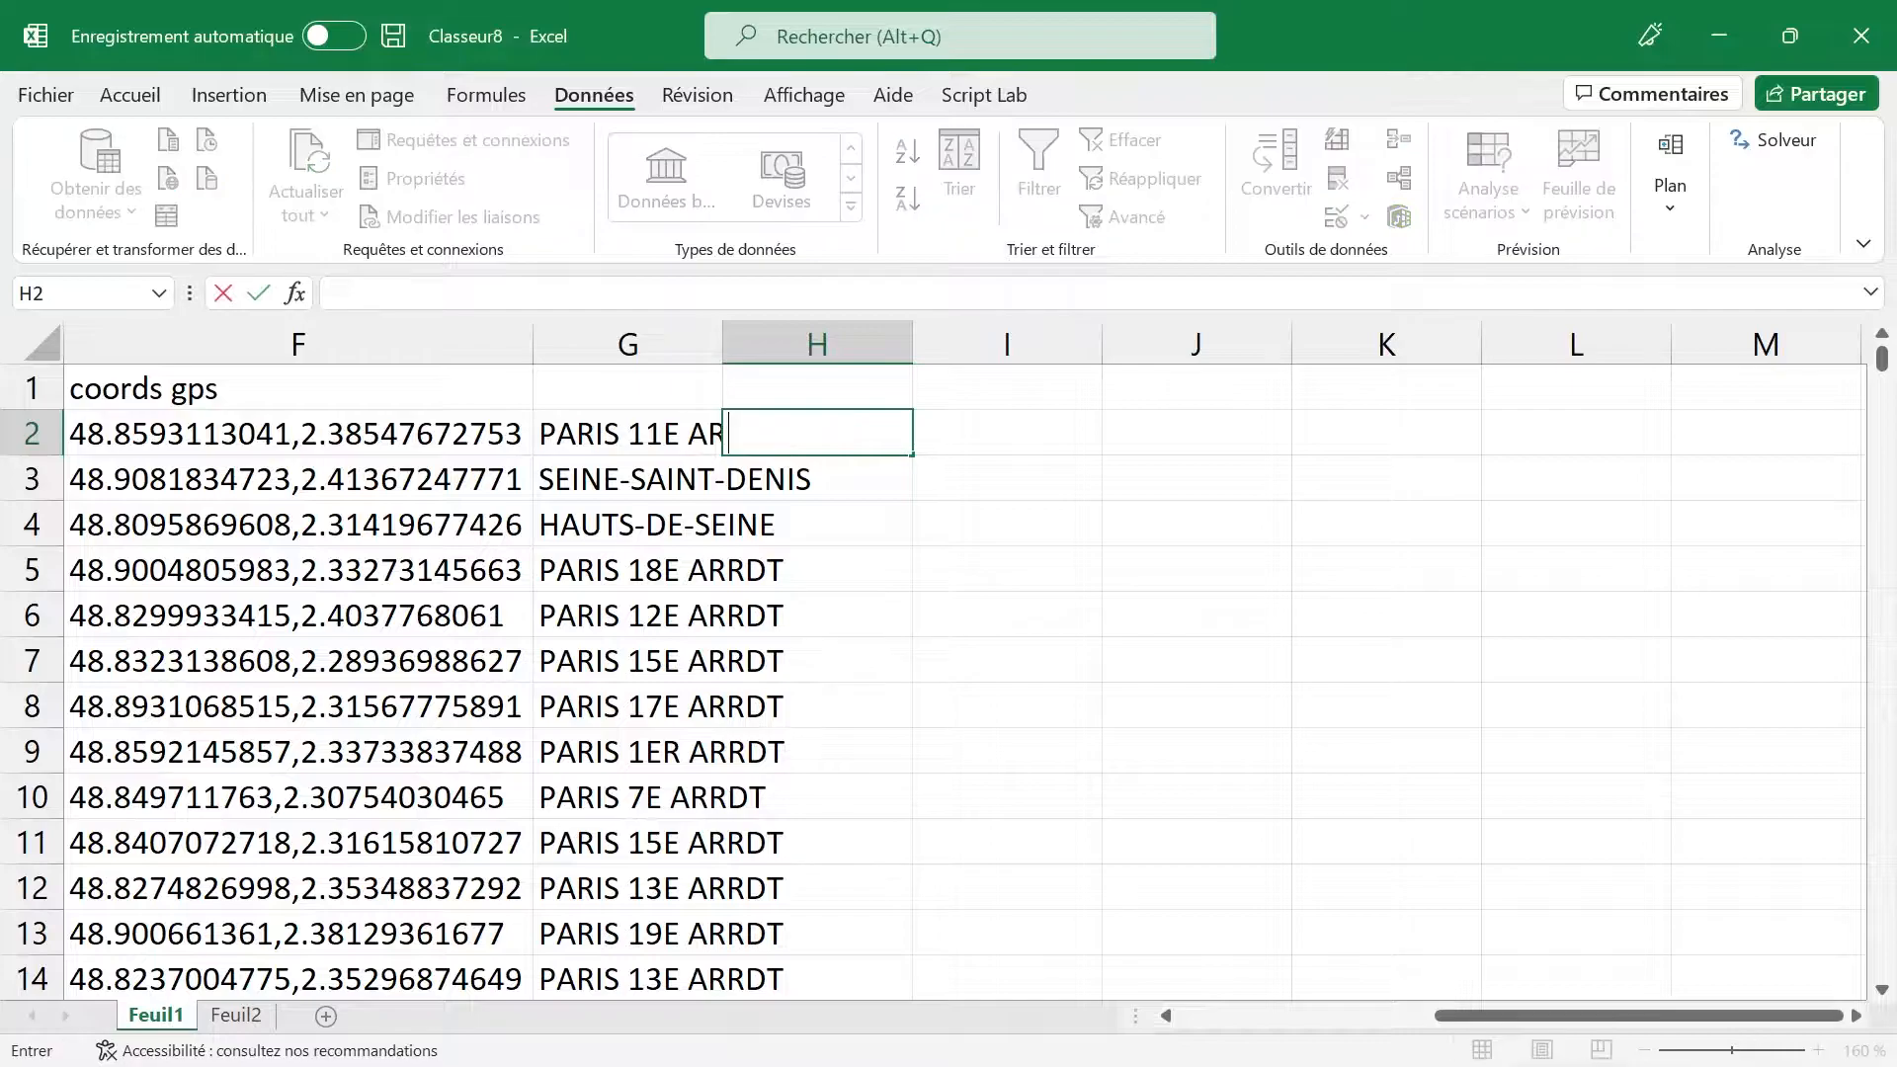
pyautogui.press('Escape')
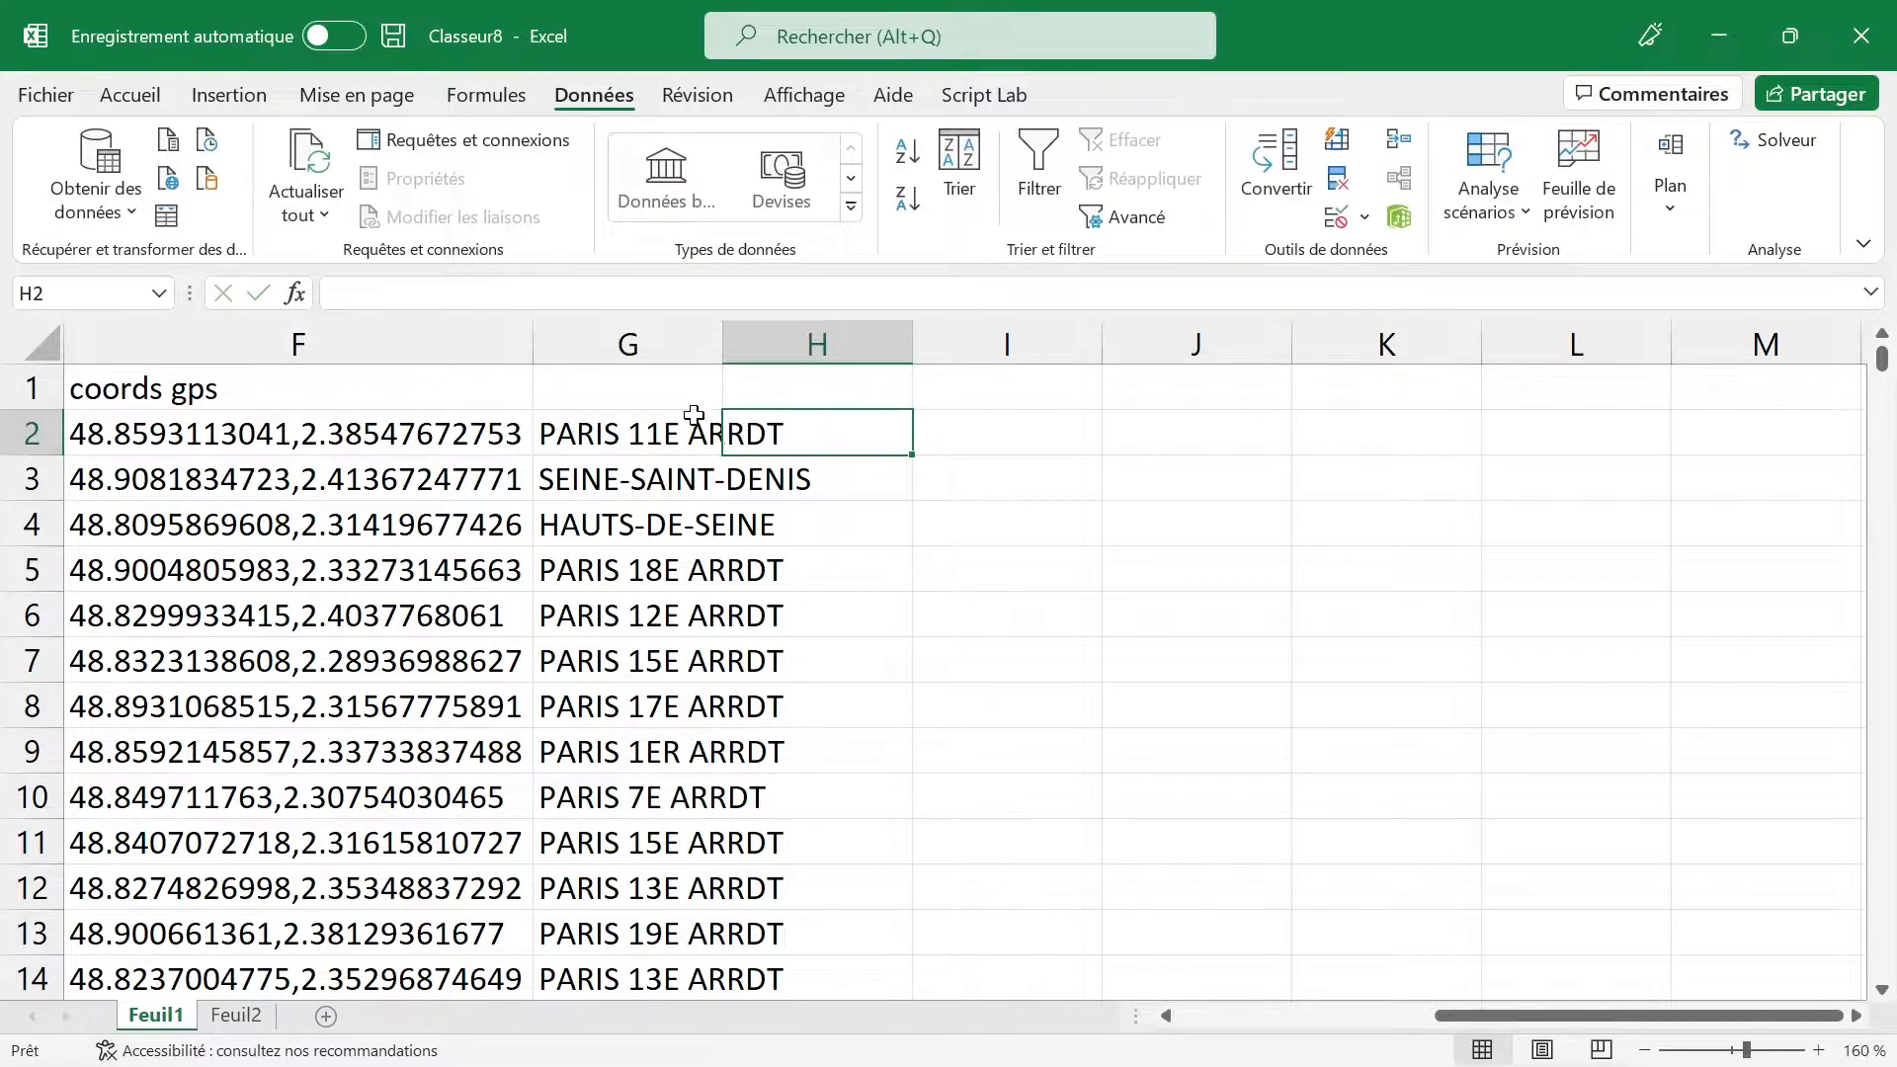
# Step: Enter the header arrondissement in cell G1
pyautogui.click(623, 400)
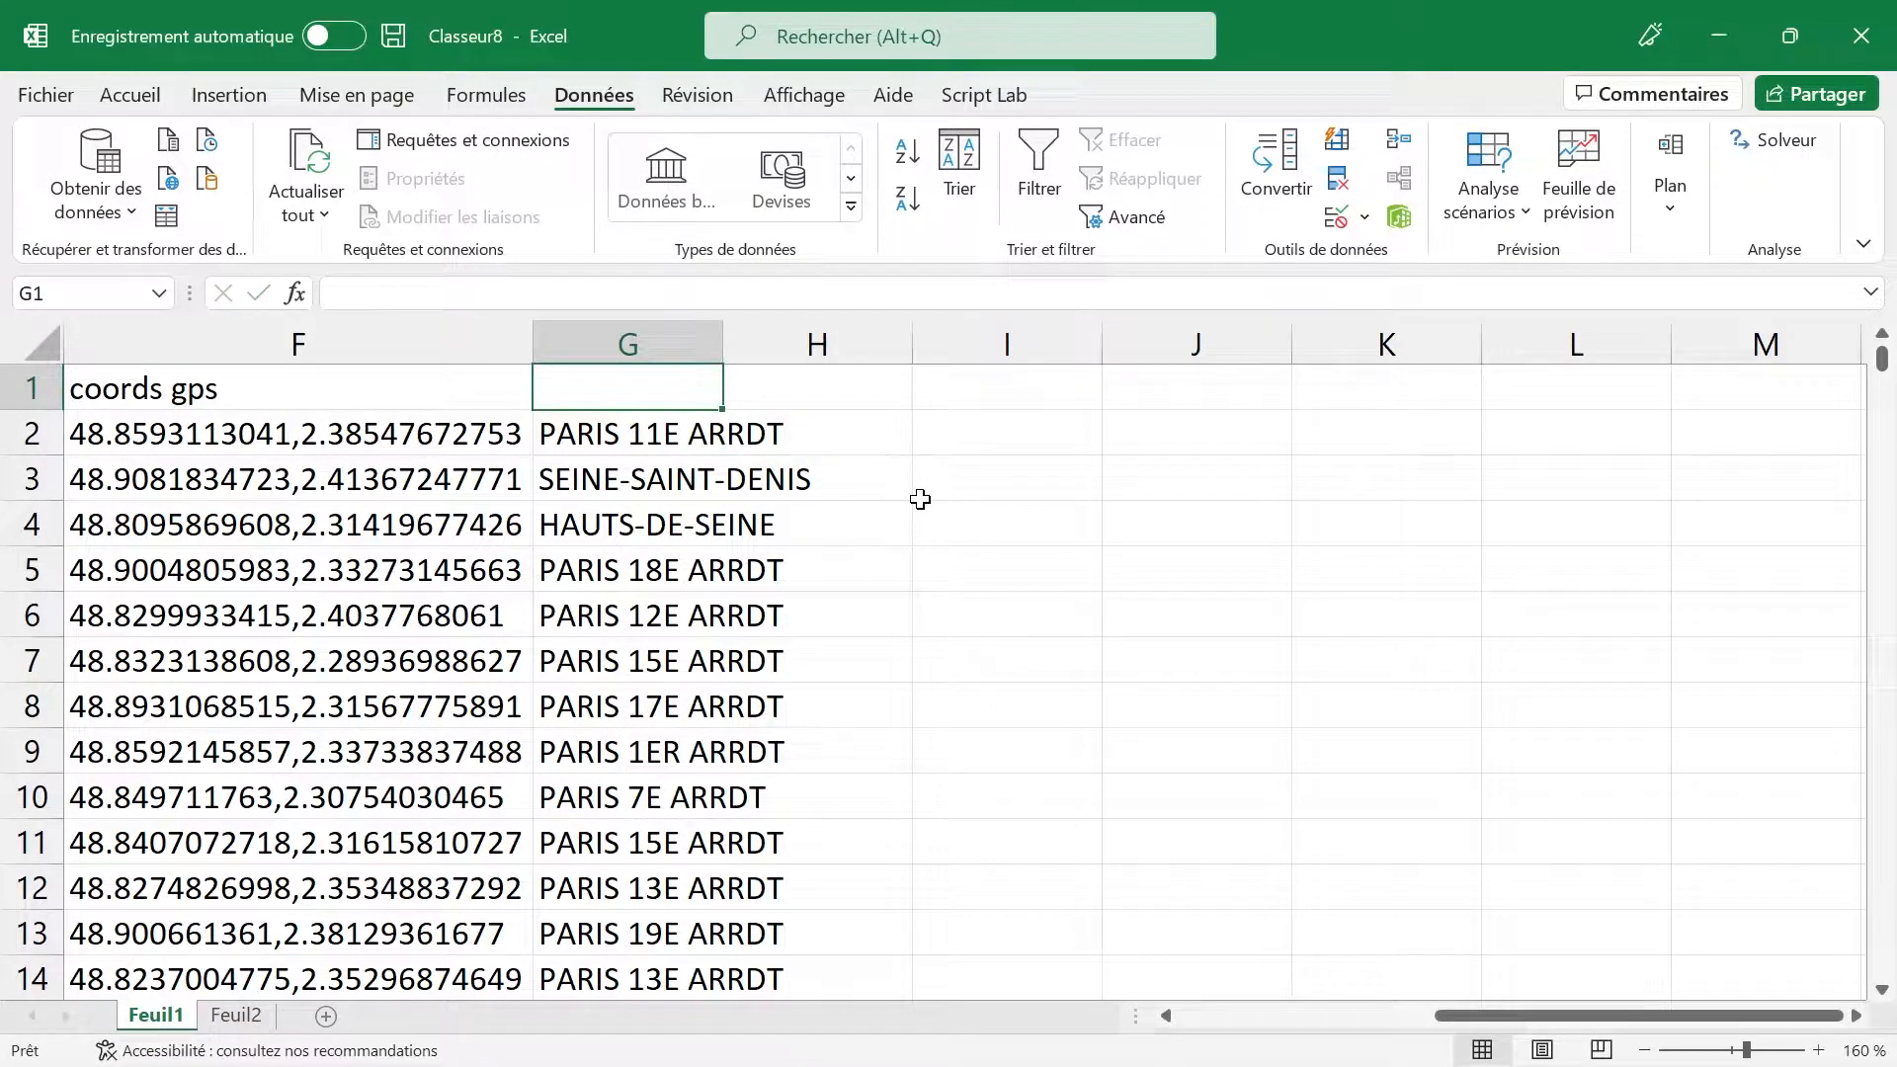
pyautogui.write('arrondissemen')
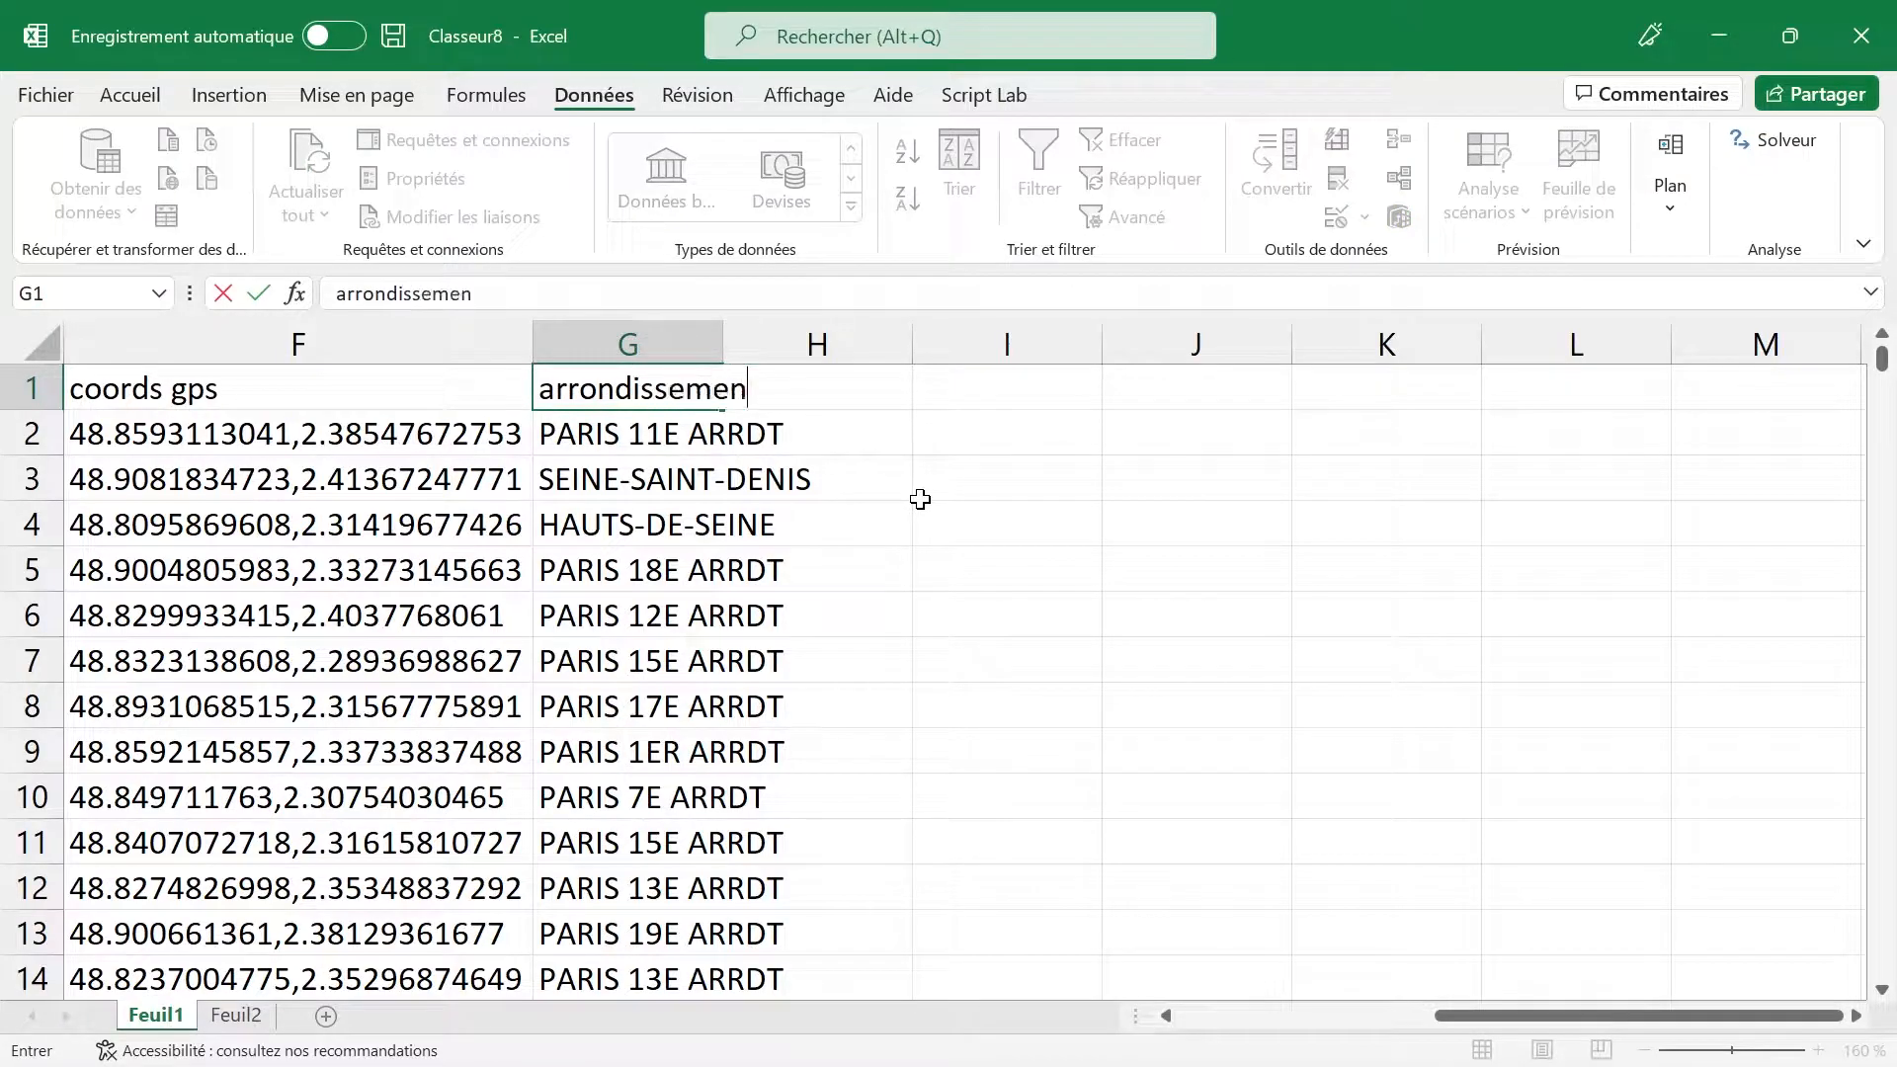
pyautogui.write('t')
pyautogui.press('Return')
# Step: Insert eight empty columns between the nom and poids columns
pyautogui.hscroll(-5, 920, 499)
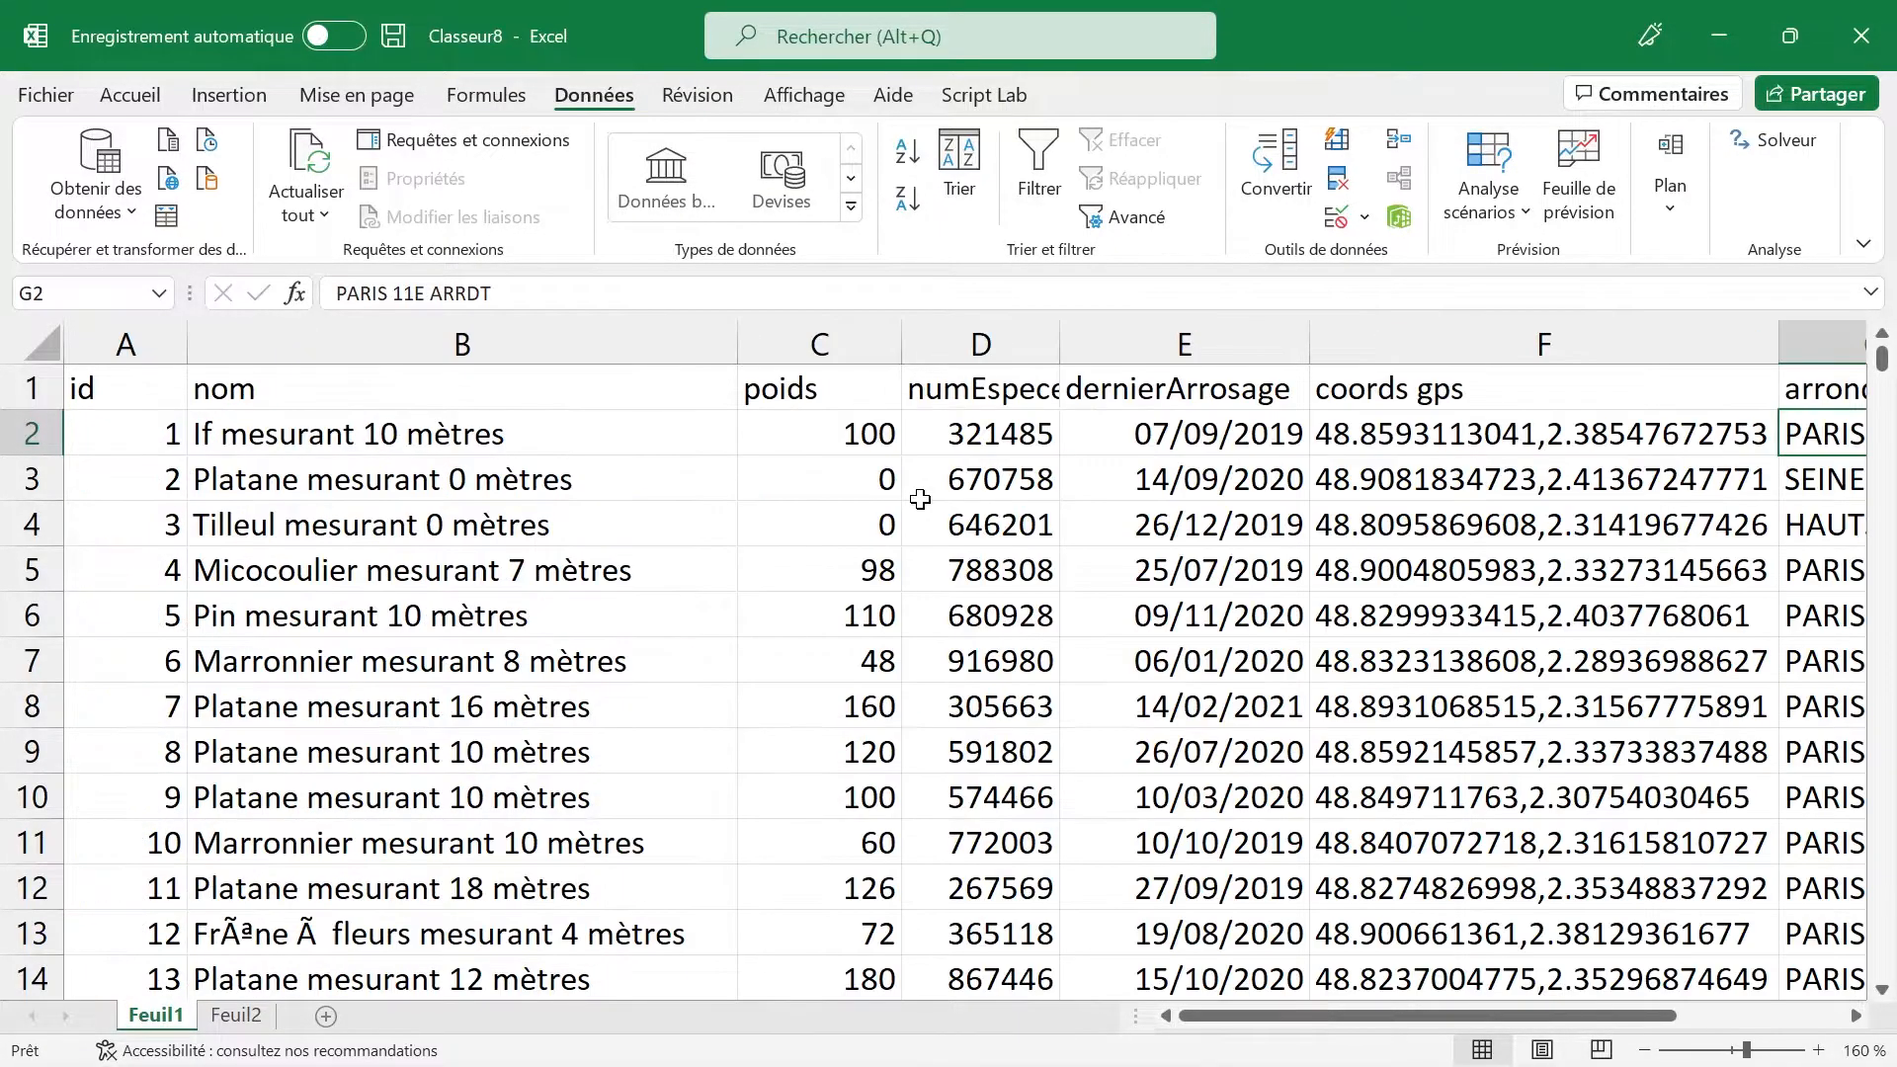
pyautogui.click(475, 341)
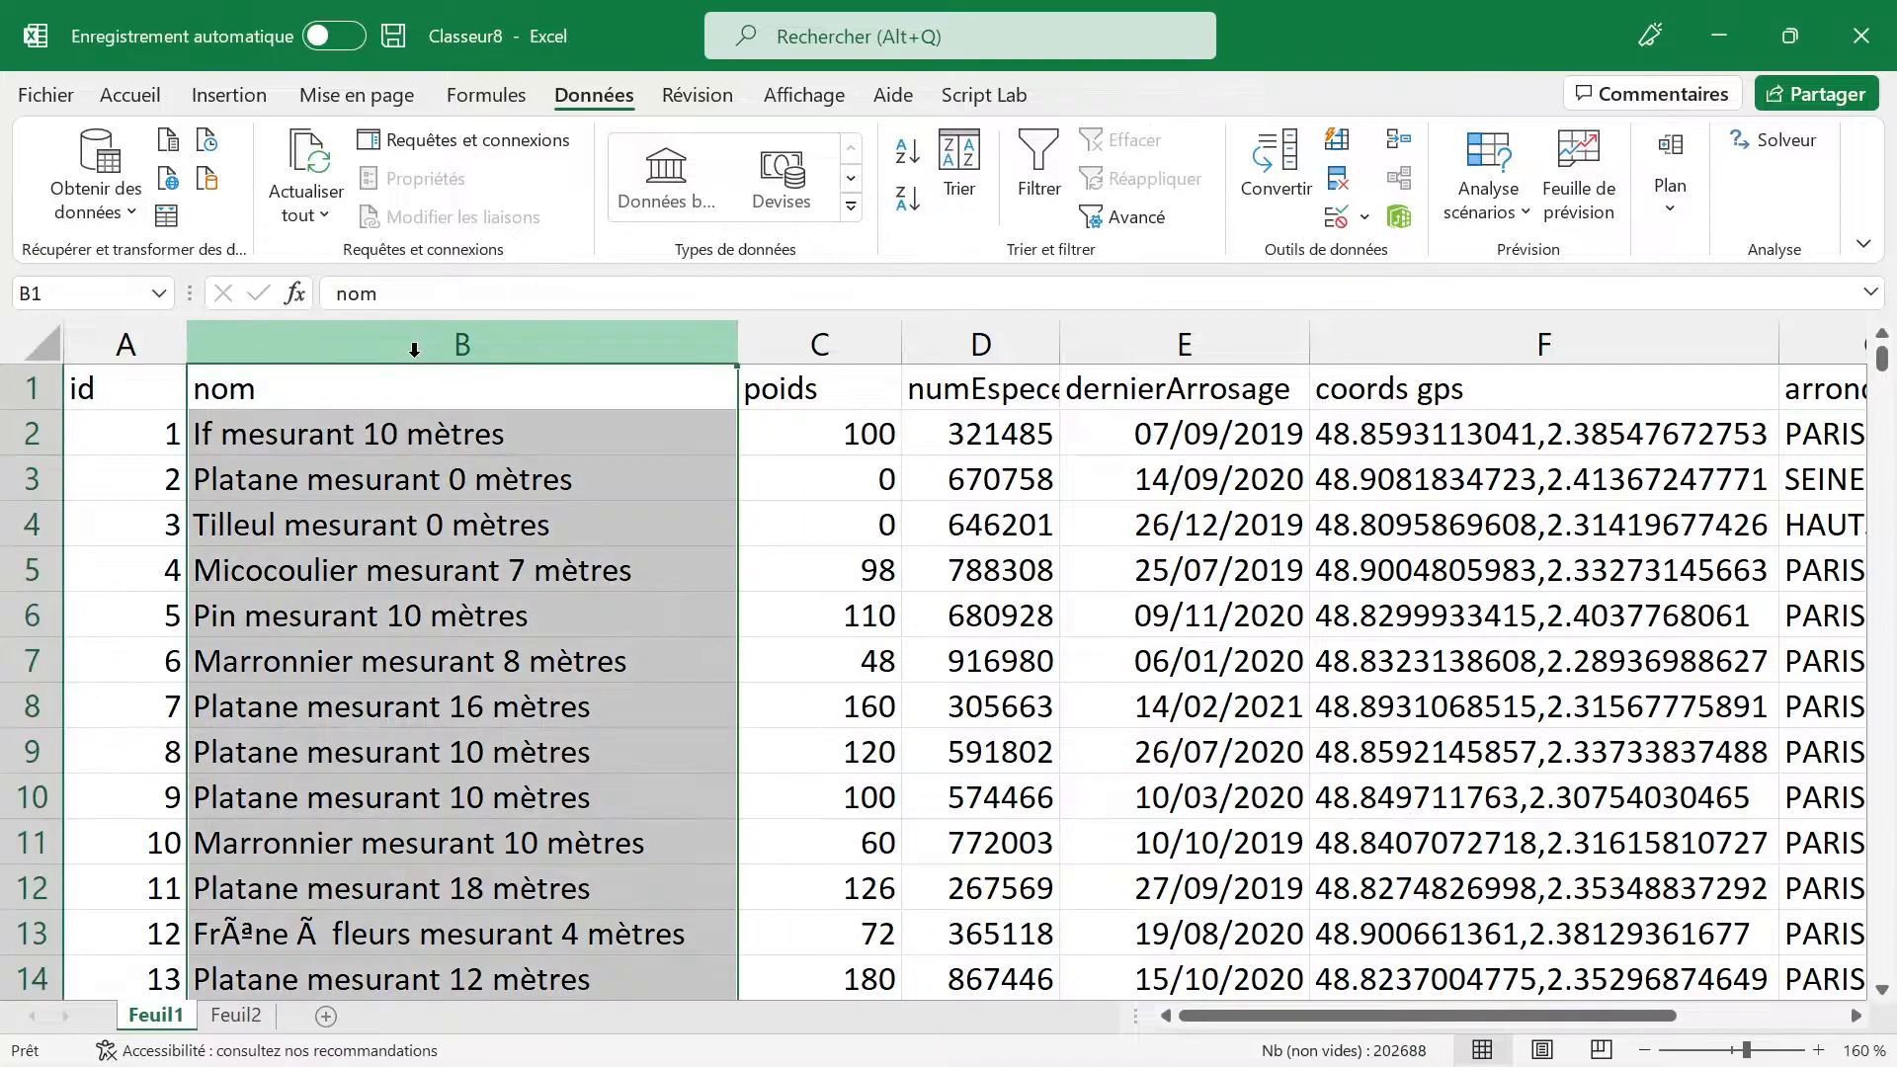
pyautogui.moveTo(825, 324); pyautogui.dragTo(1526, 347)
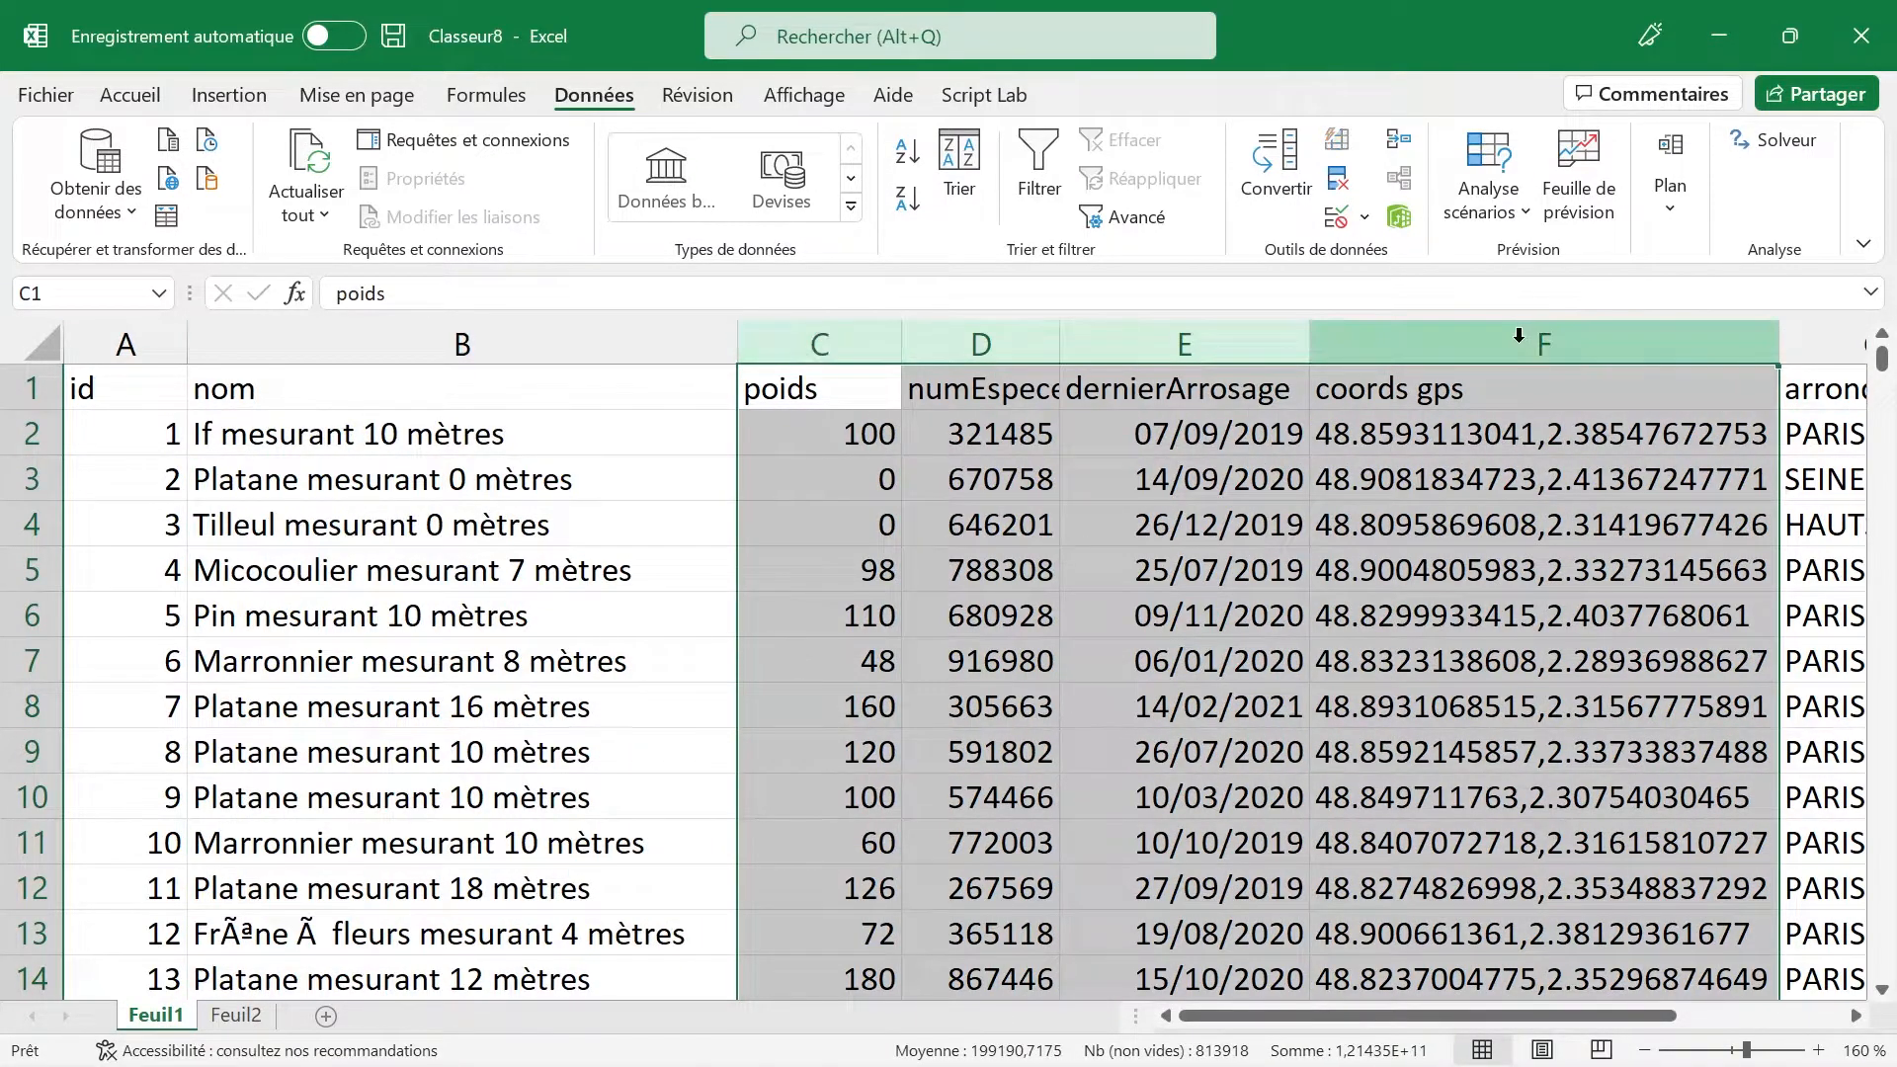
pyautogui.rightClick(1526, 348)
pyautogui.click(1580, 595)
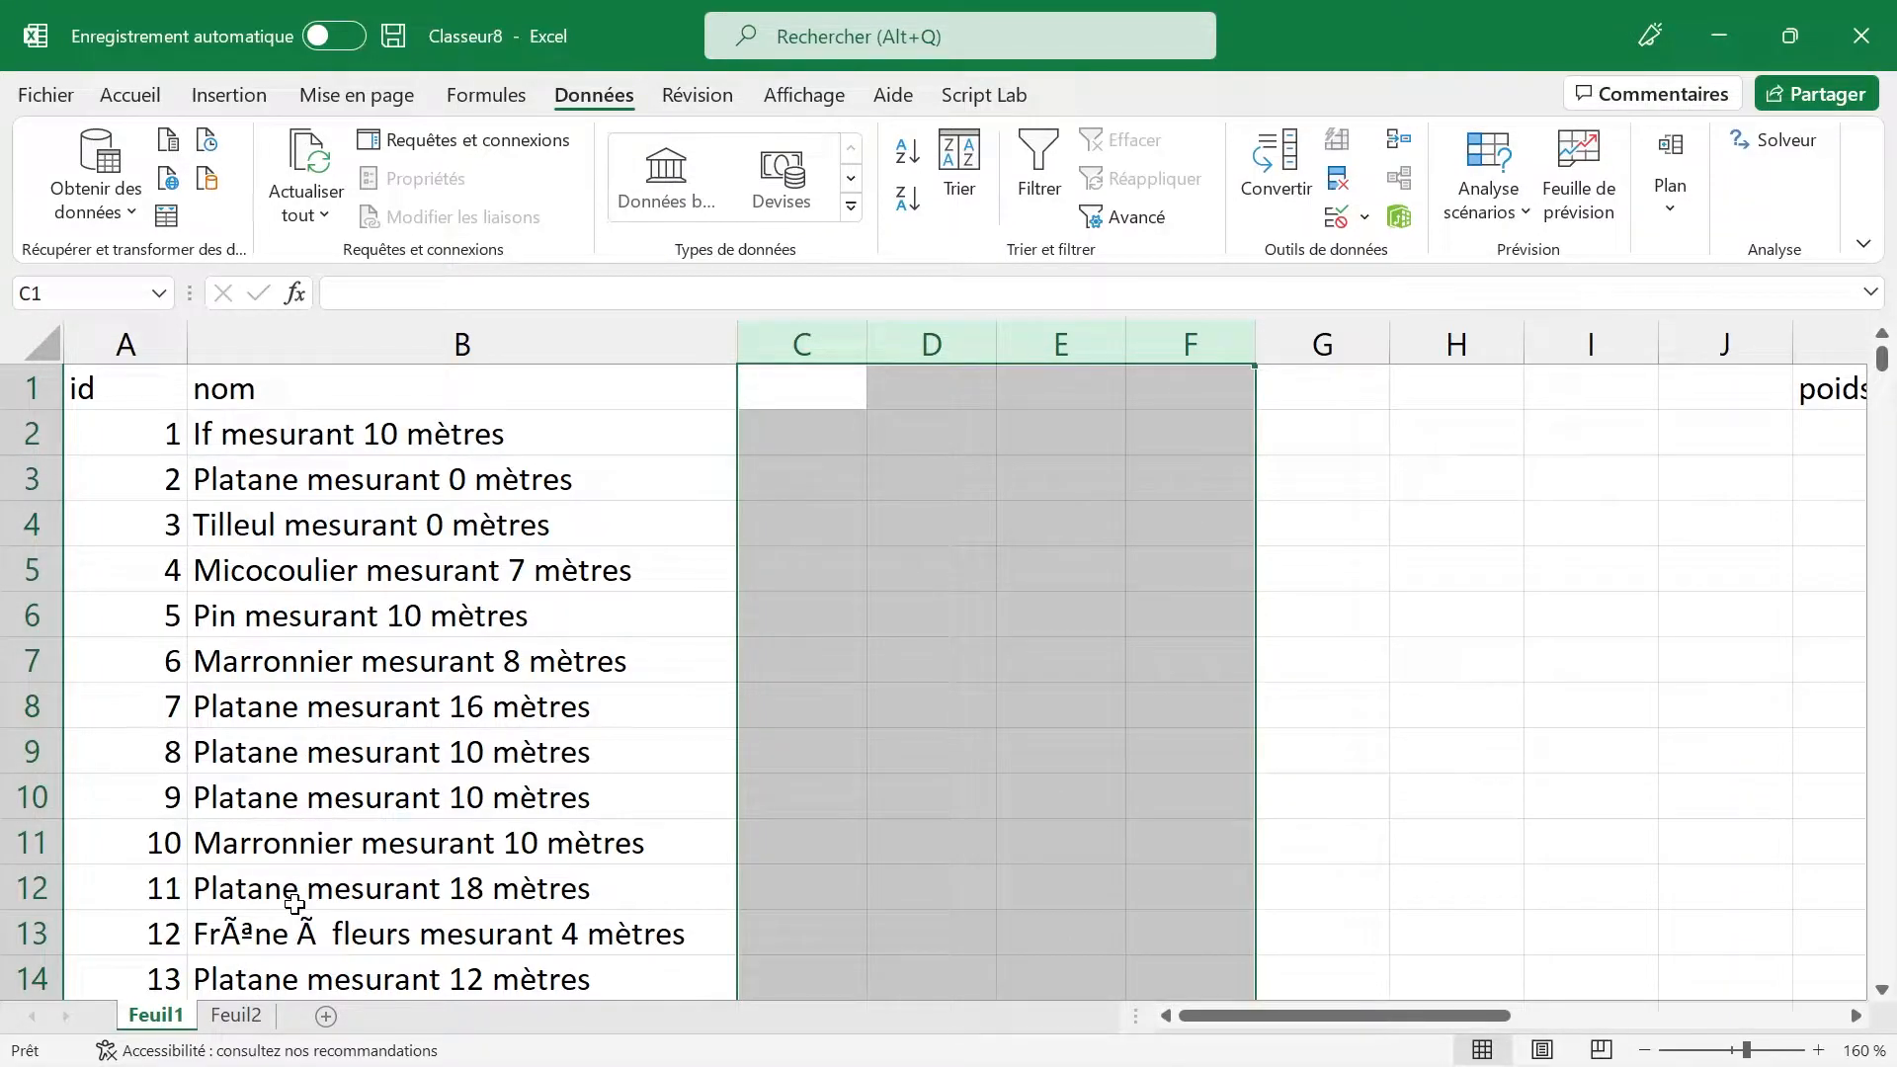
# Step: Examine the multi-word tree name in cell B26 of the nom column without changing it
pyautogui.scroll(-4, 294, 903)
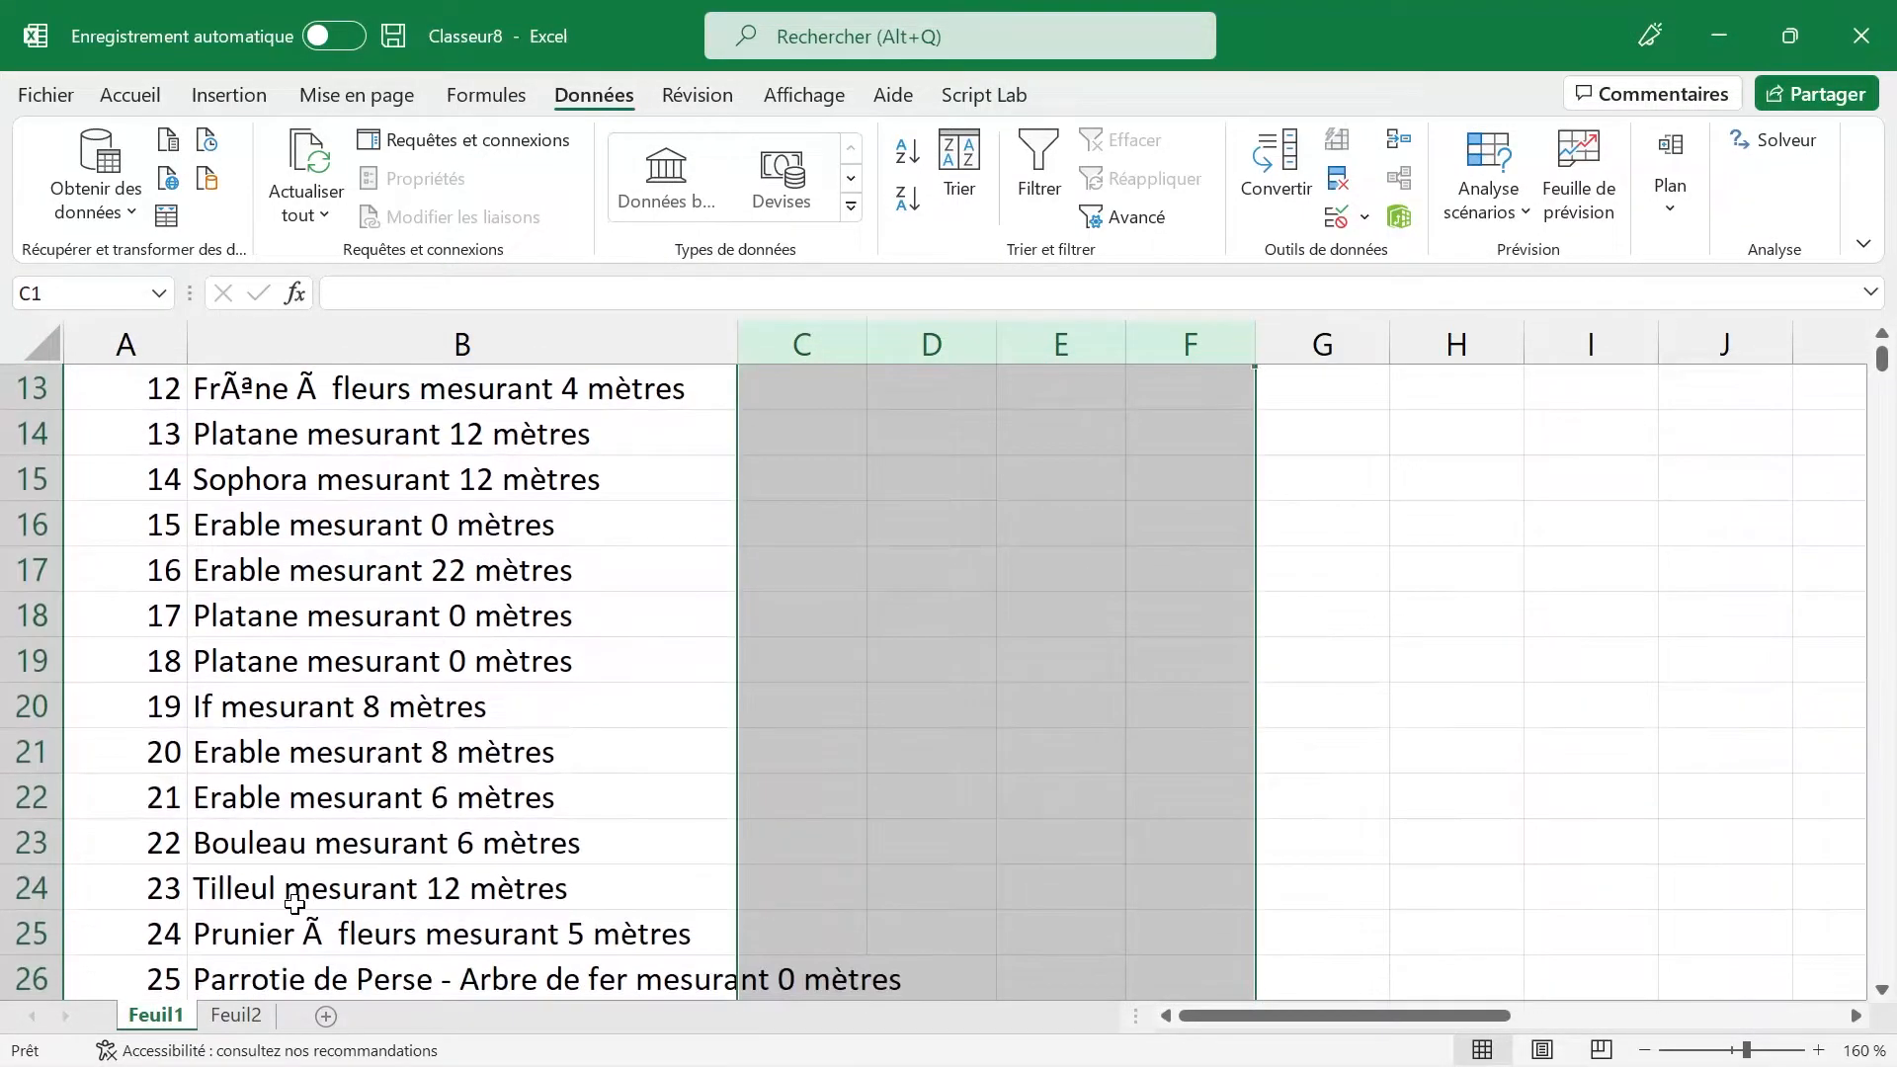
pyautogui.scroll(-1, 294, 903)
pyautogui.click(253, 852)
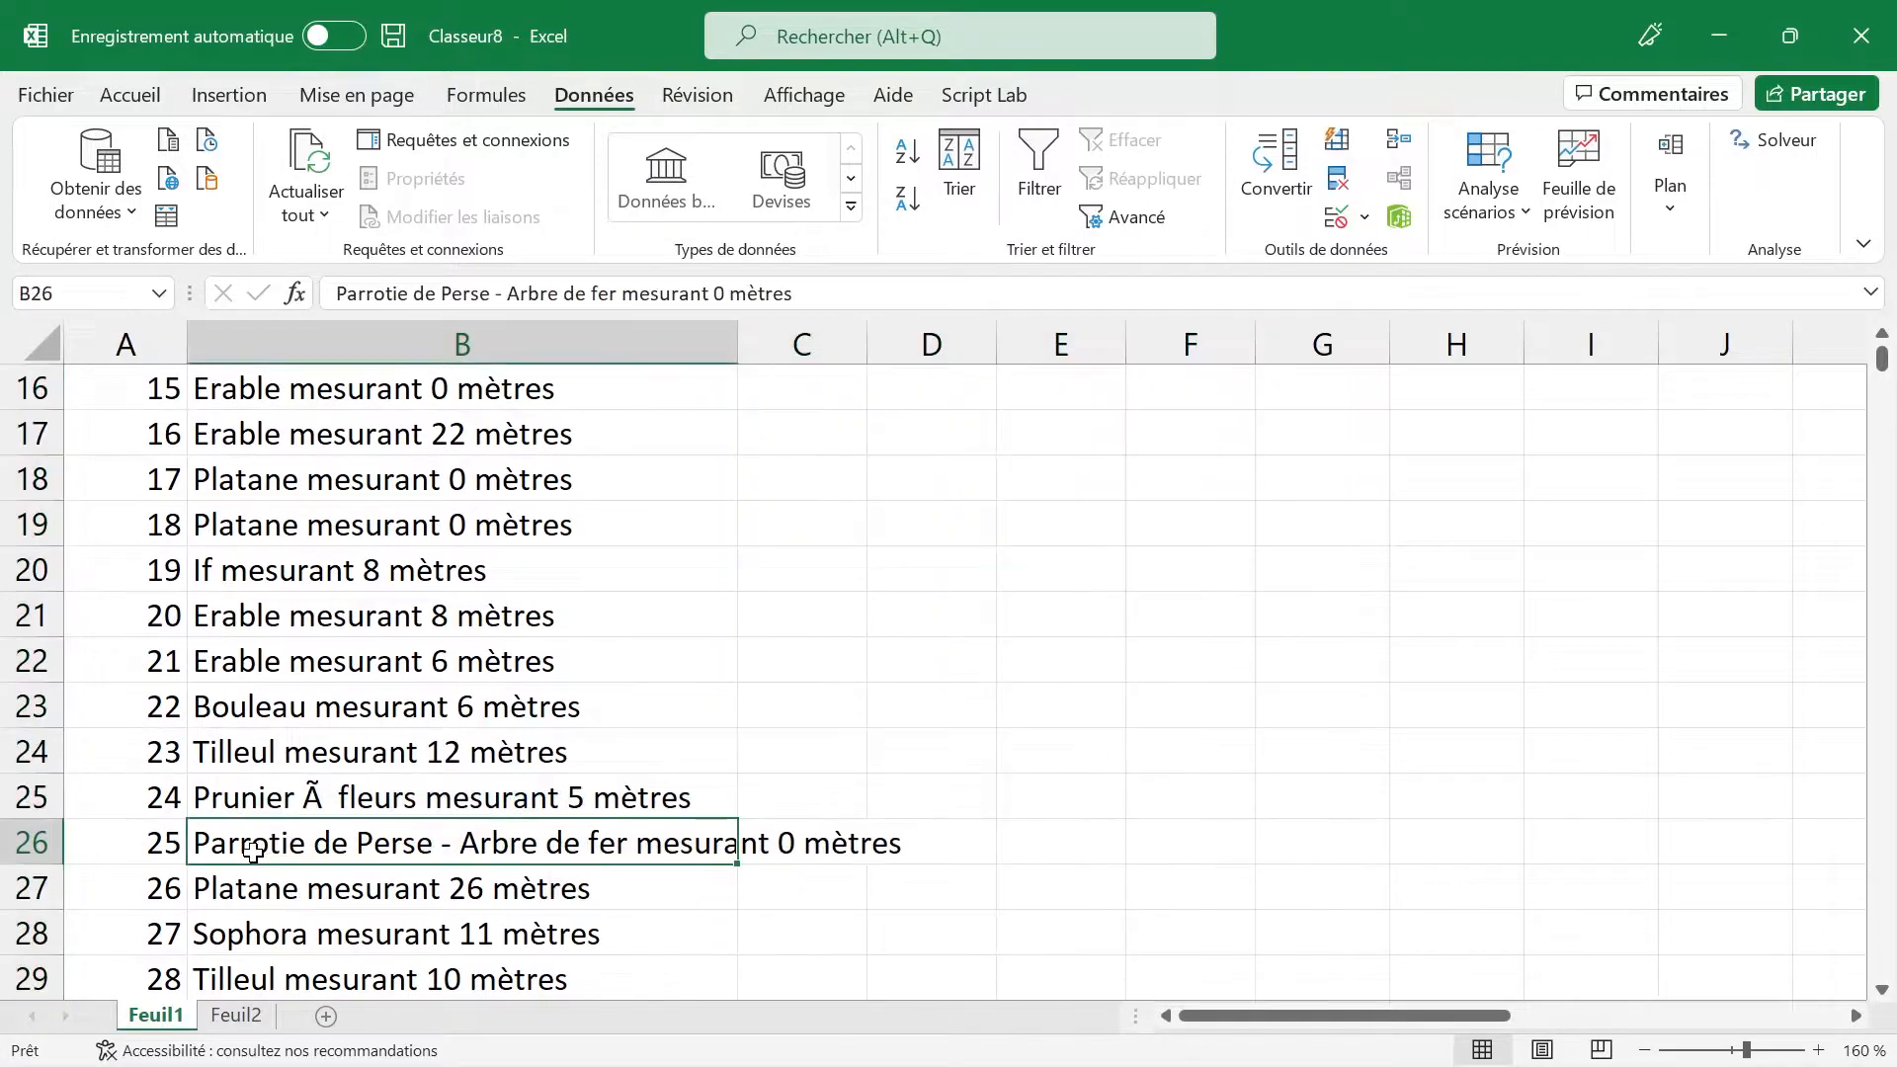
pyautogui.doubleClick(625, 845)
pyautogui.moveTo(628, 845); pyautogui.dragTo(158, 836)
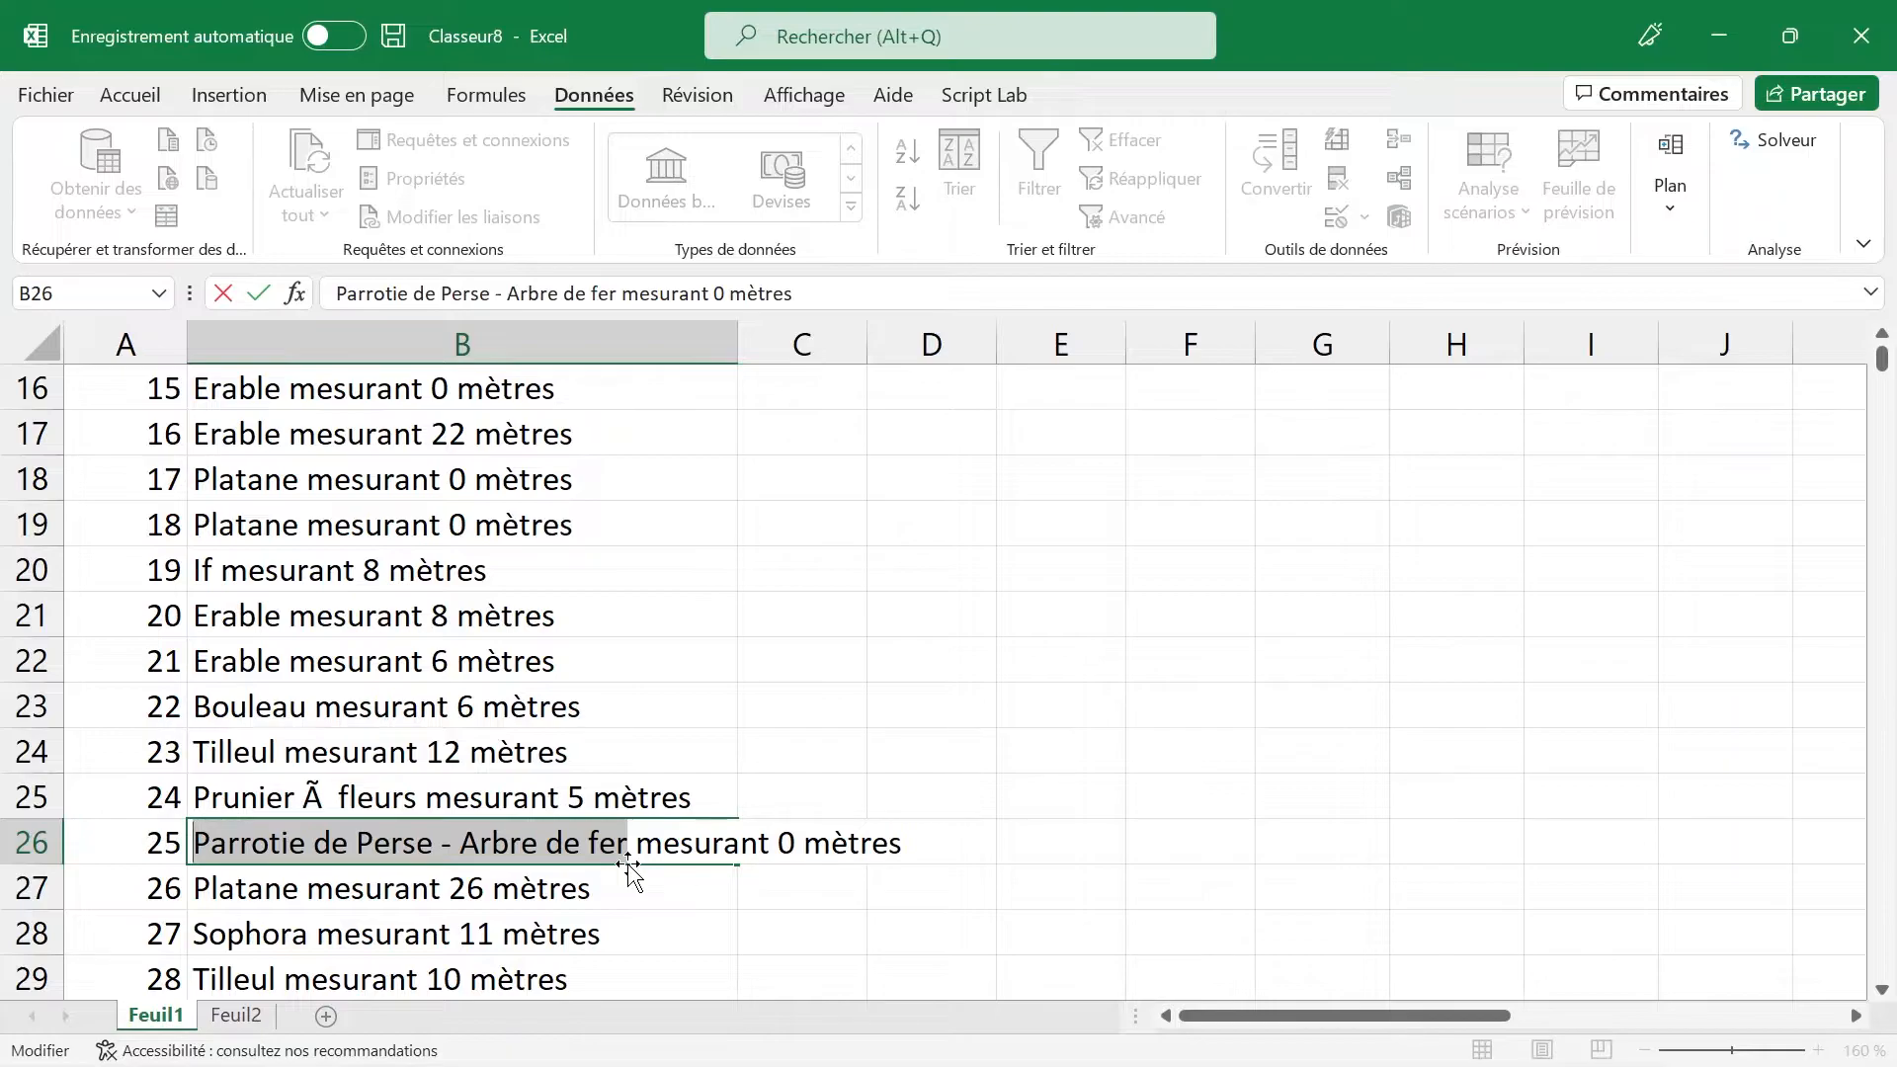
pyautogui.press('Escape')
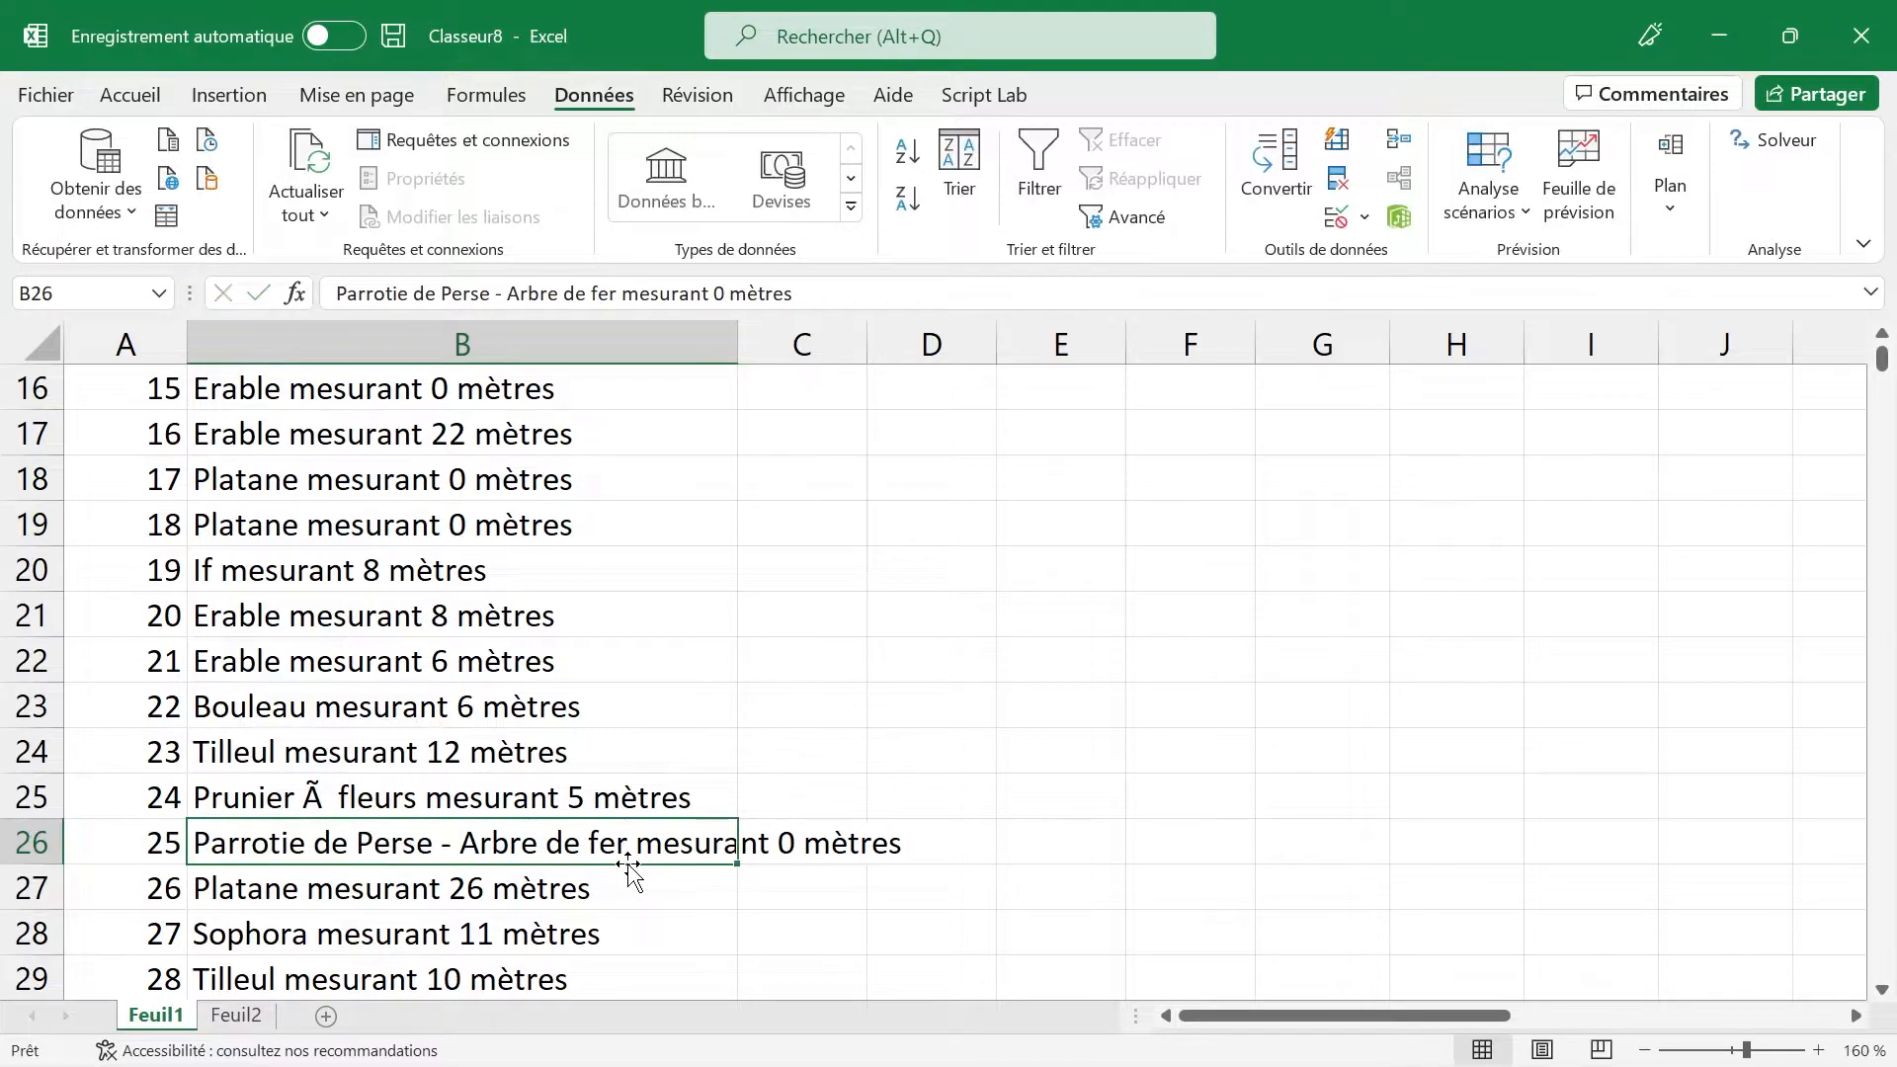
pyautogui.scroll(5, 629, 866)
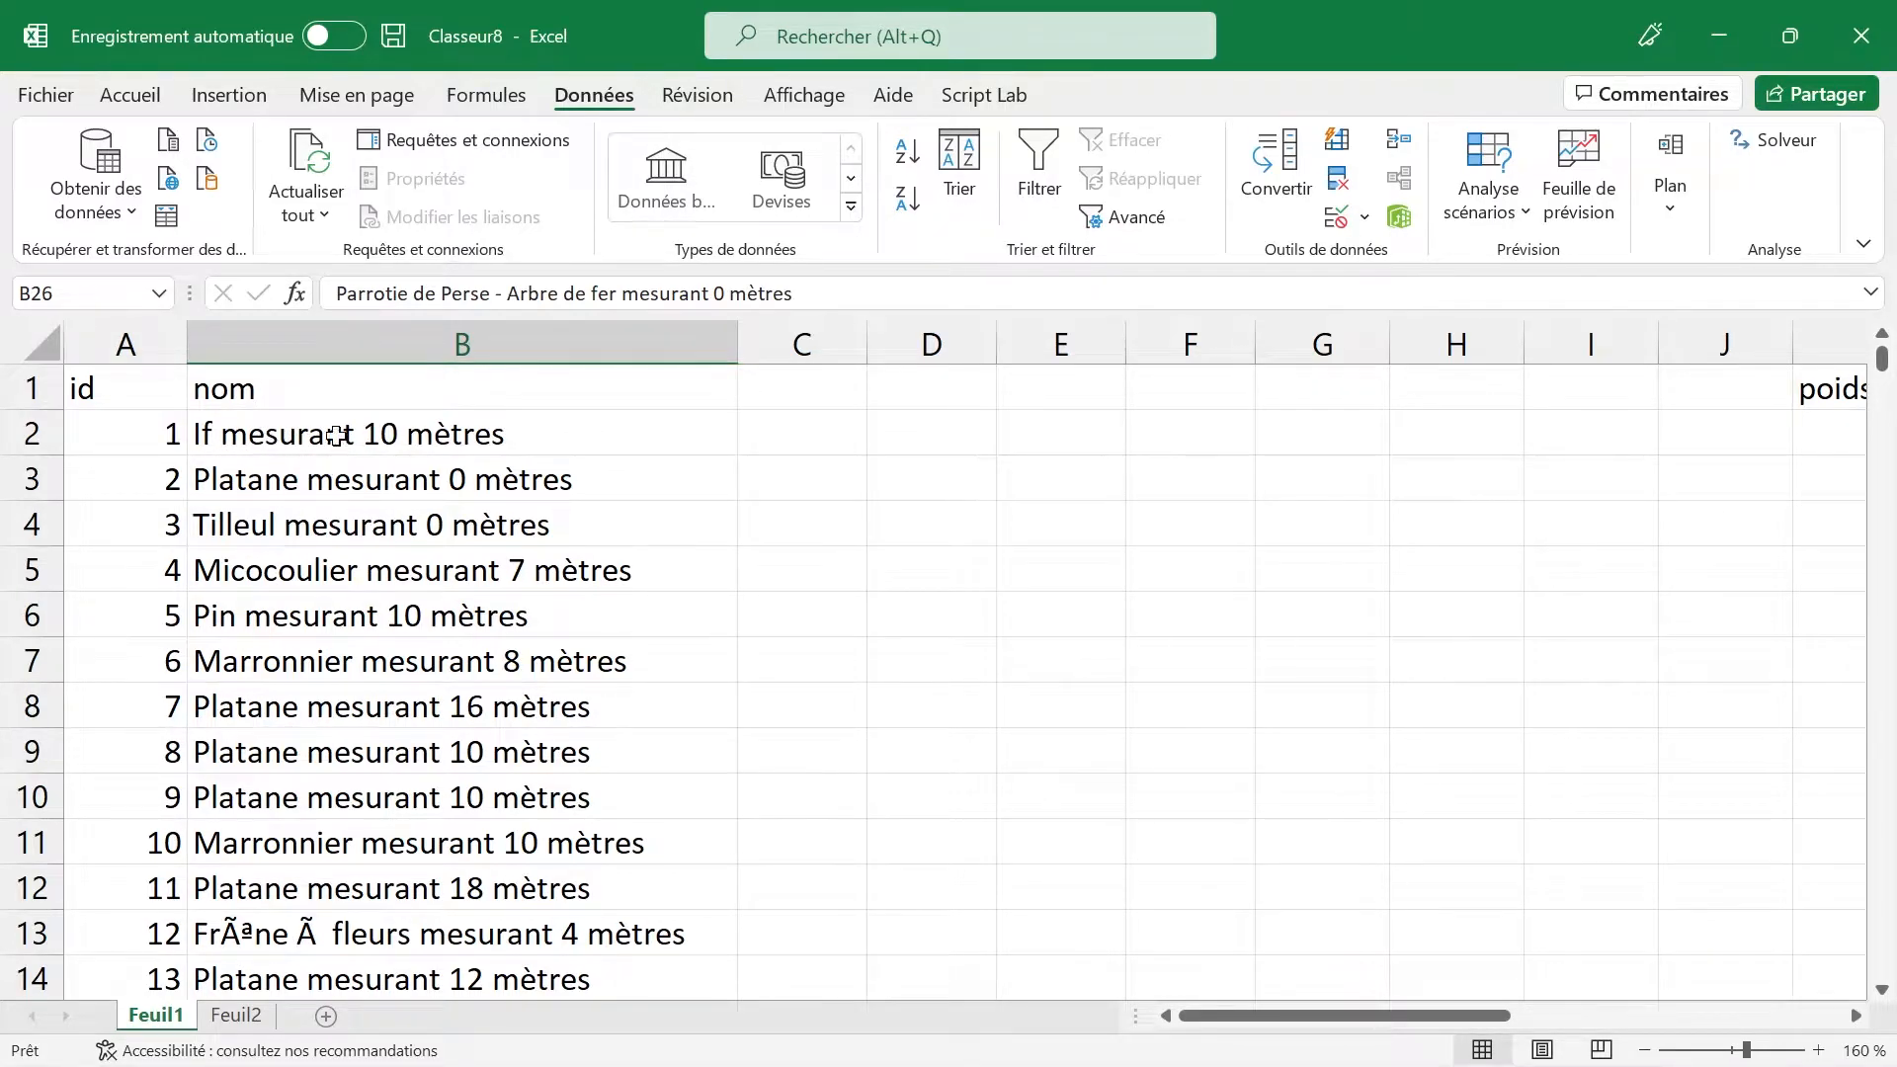
pyautogui.click(365, 326)
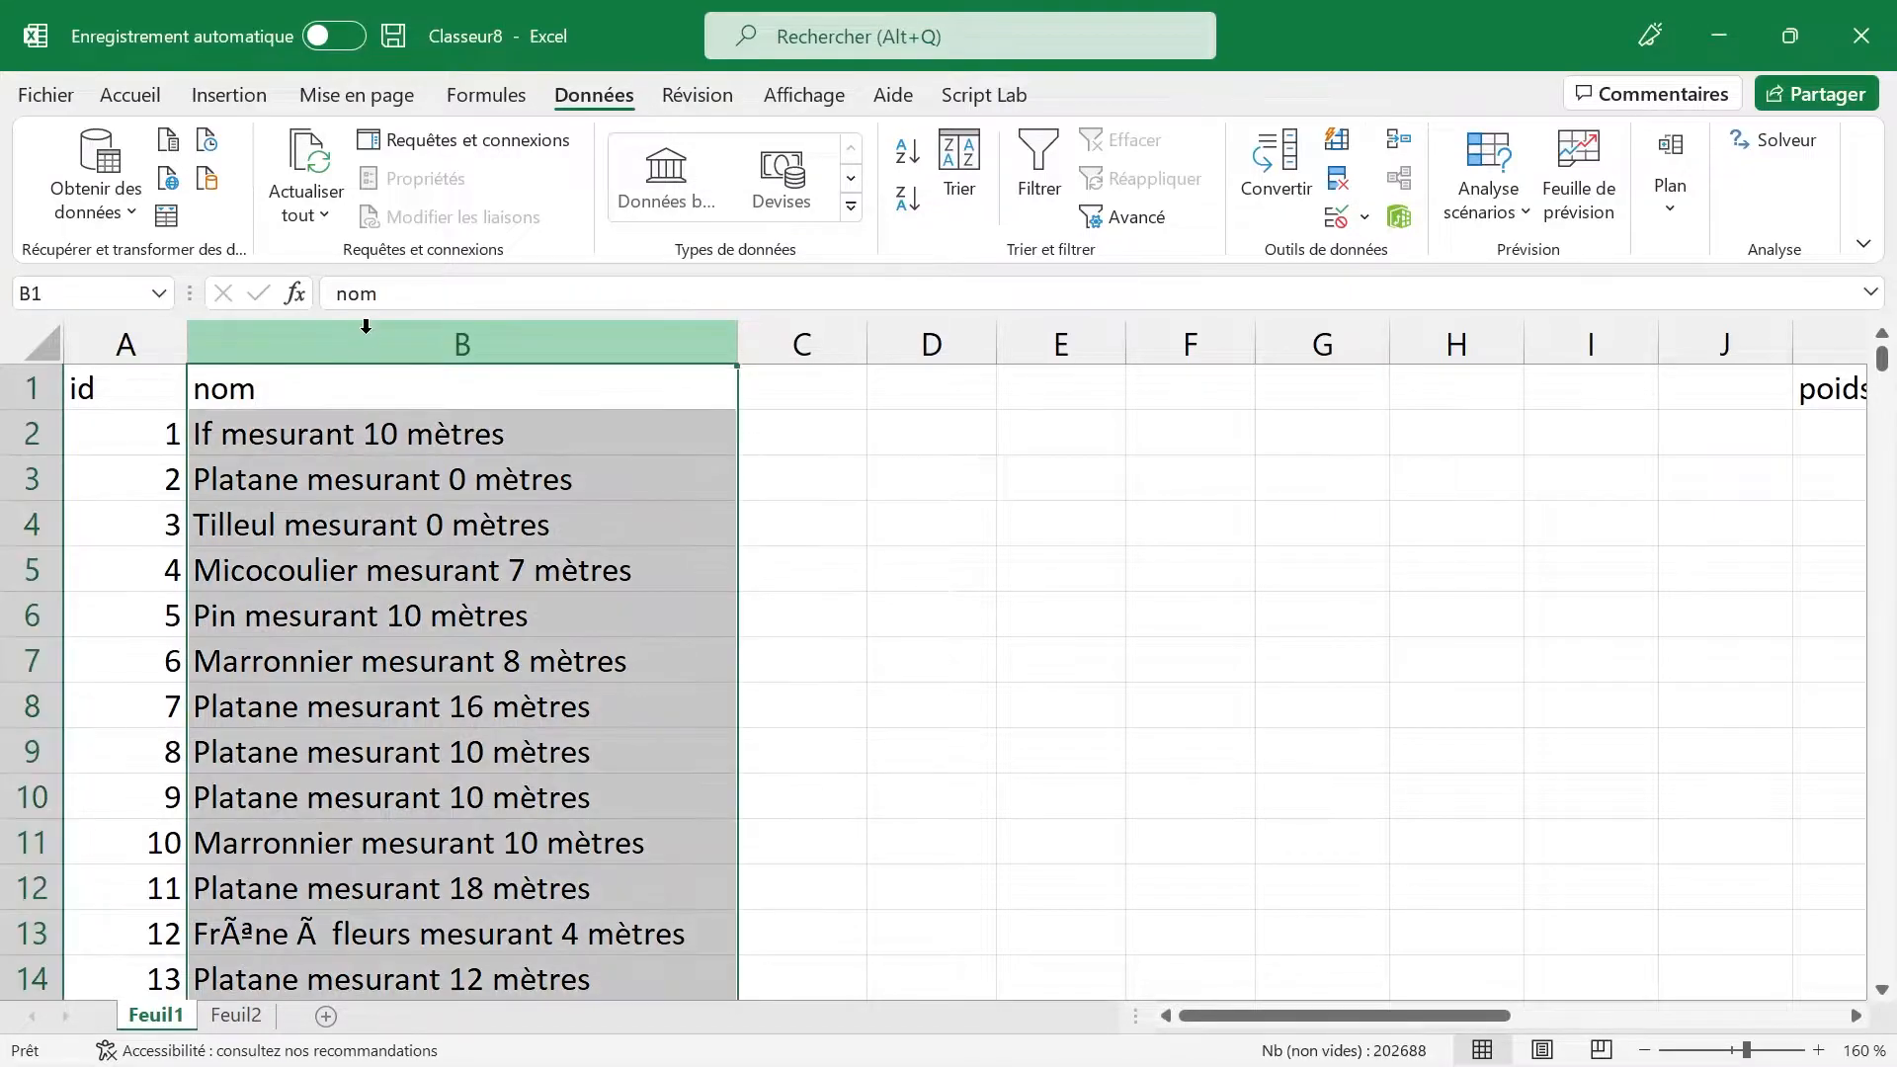
pyautogui.click(1267, 185)
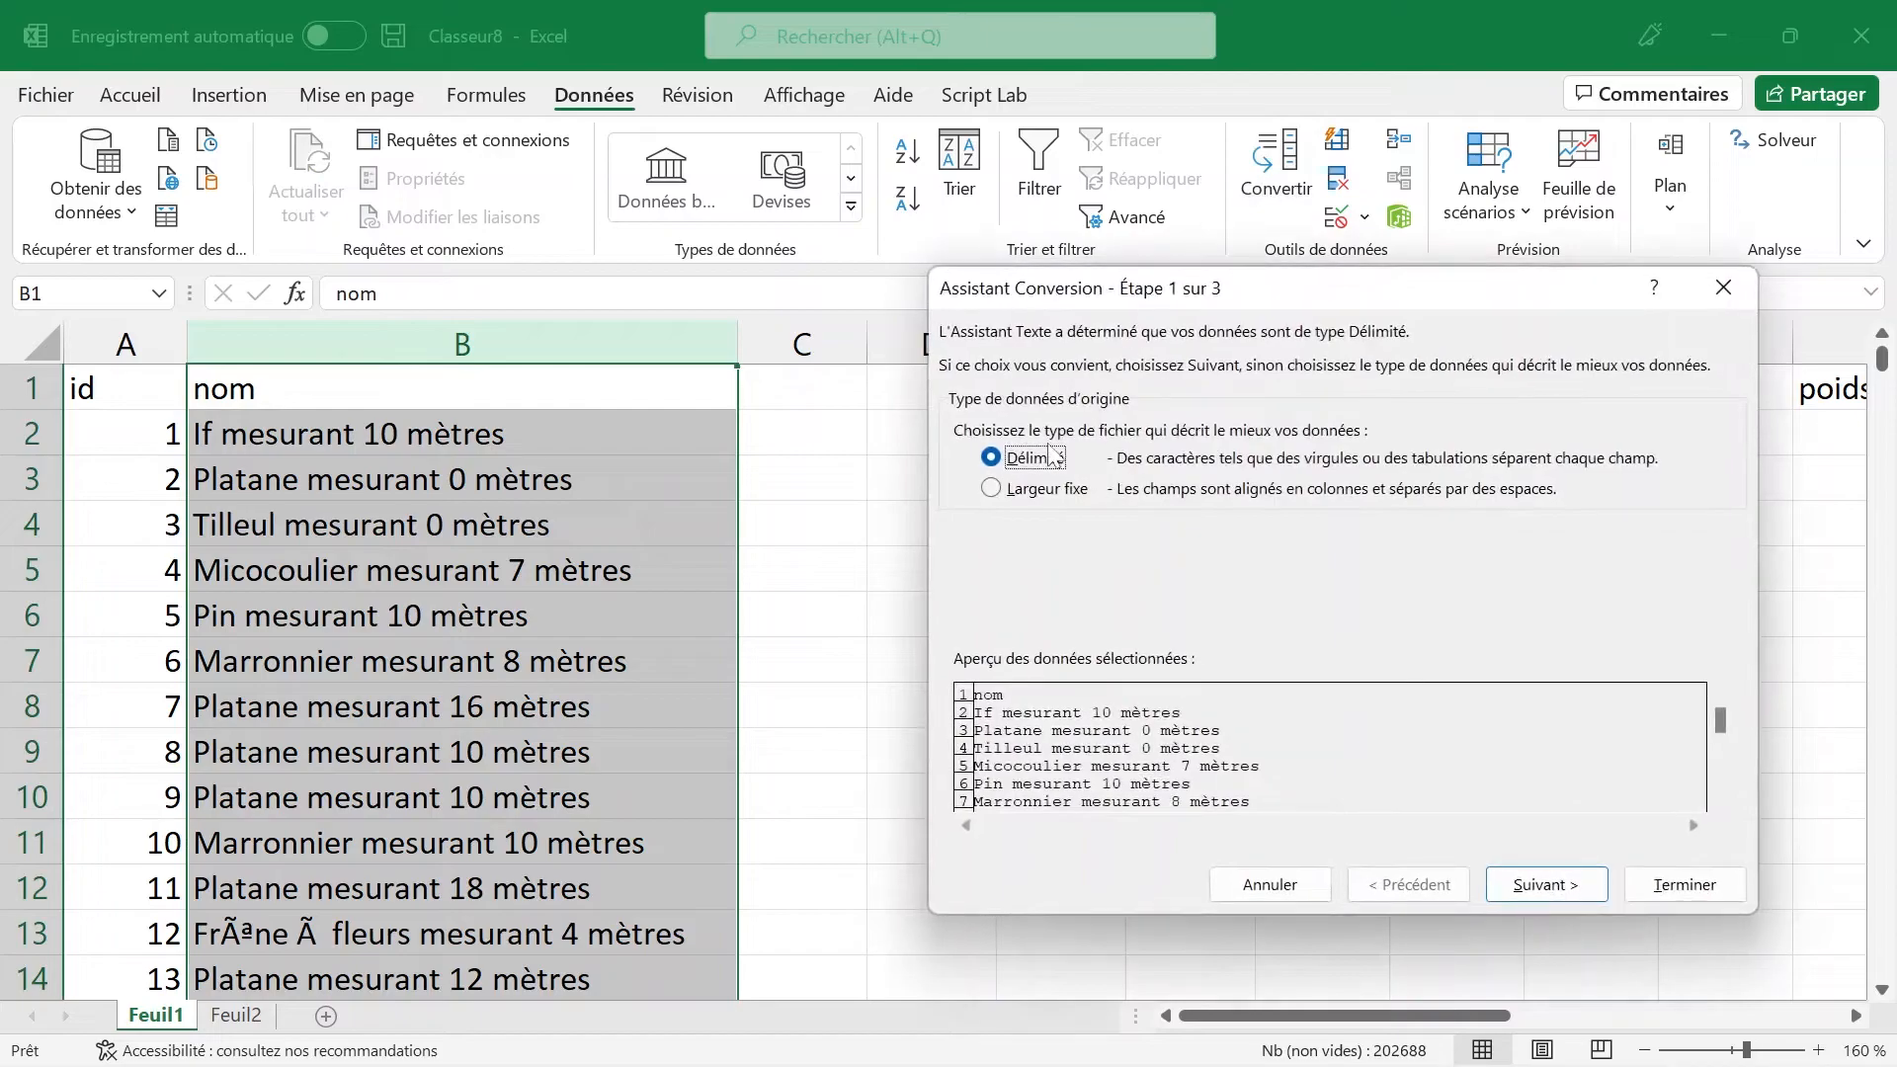
pyautogui.click(1540, 883)
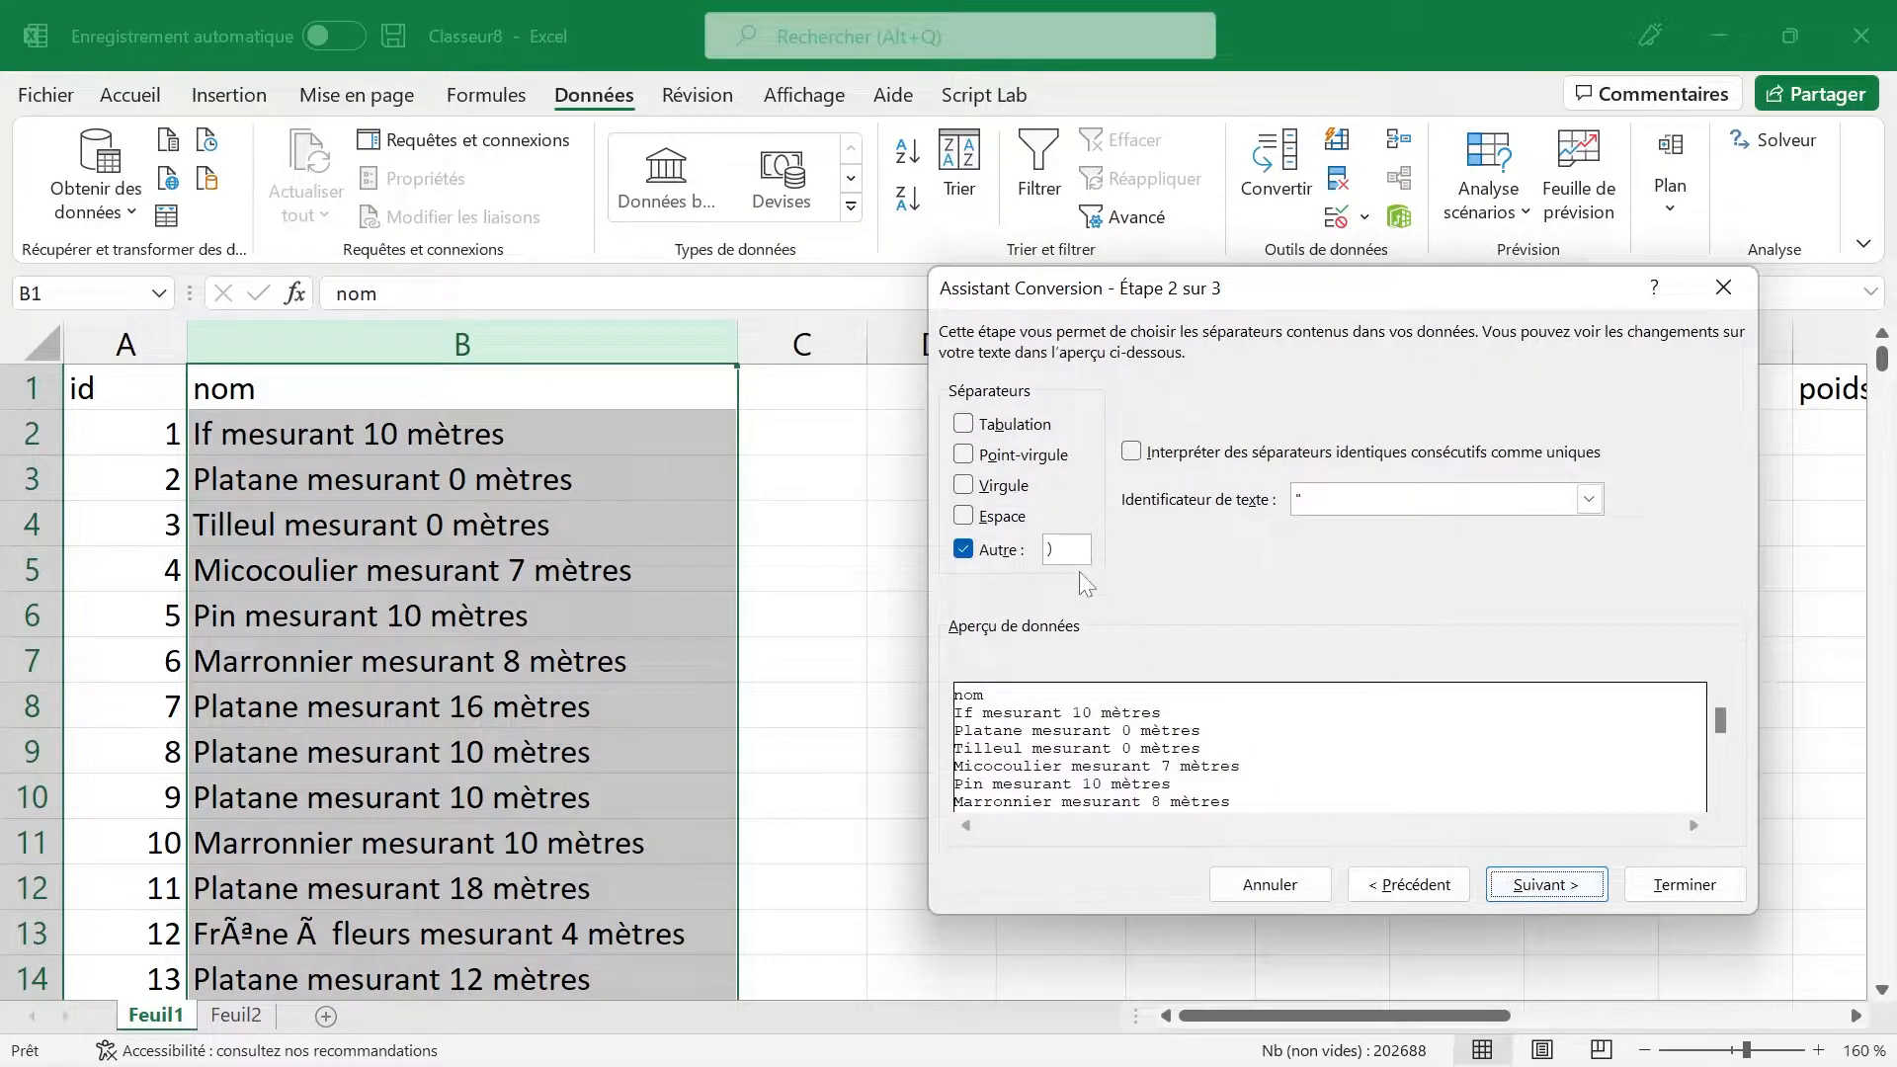
pyautogui.write('m')
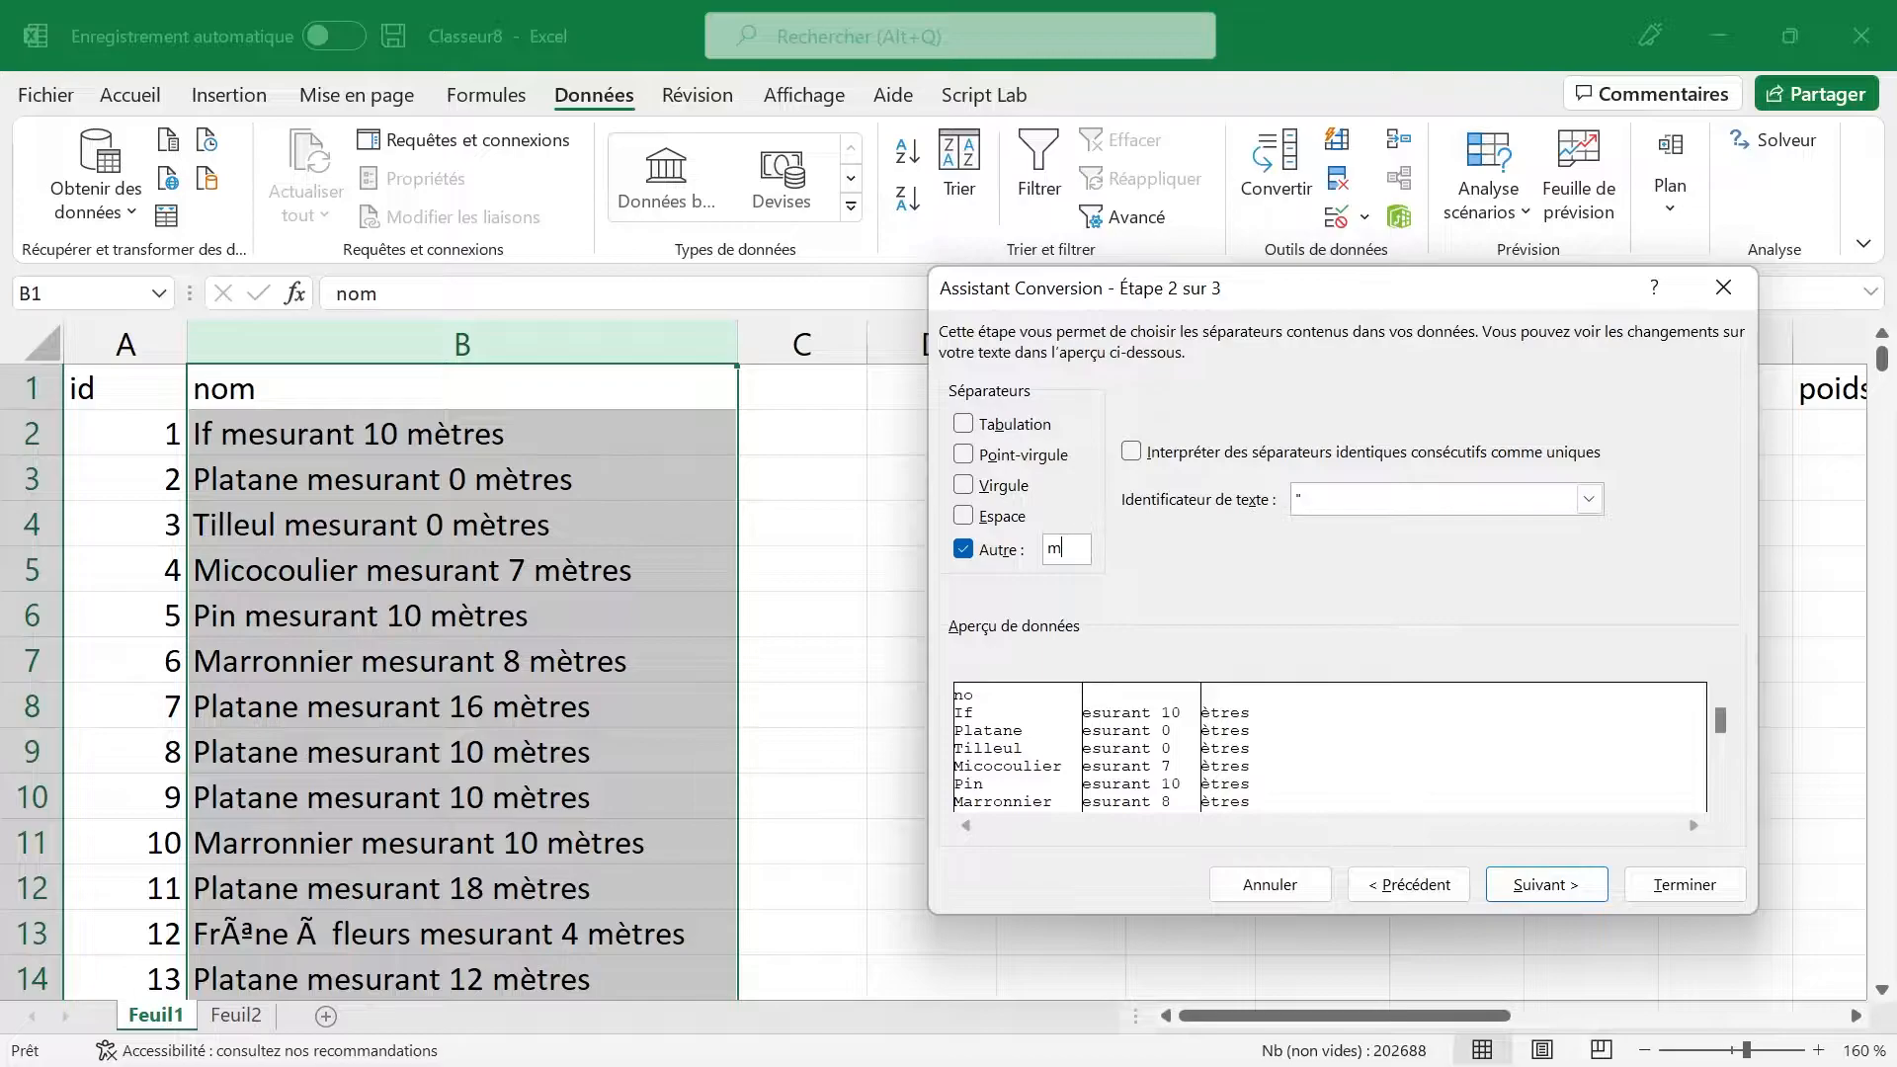
pyautogui.hotkey('shift', 'Left')
pyautogui.press('Escape')
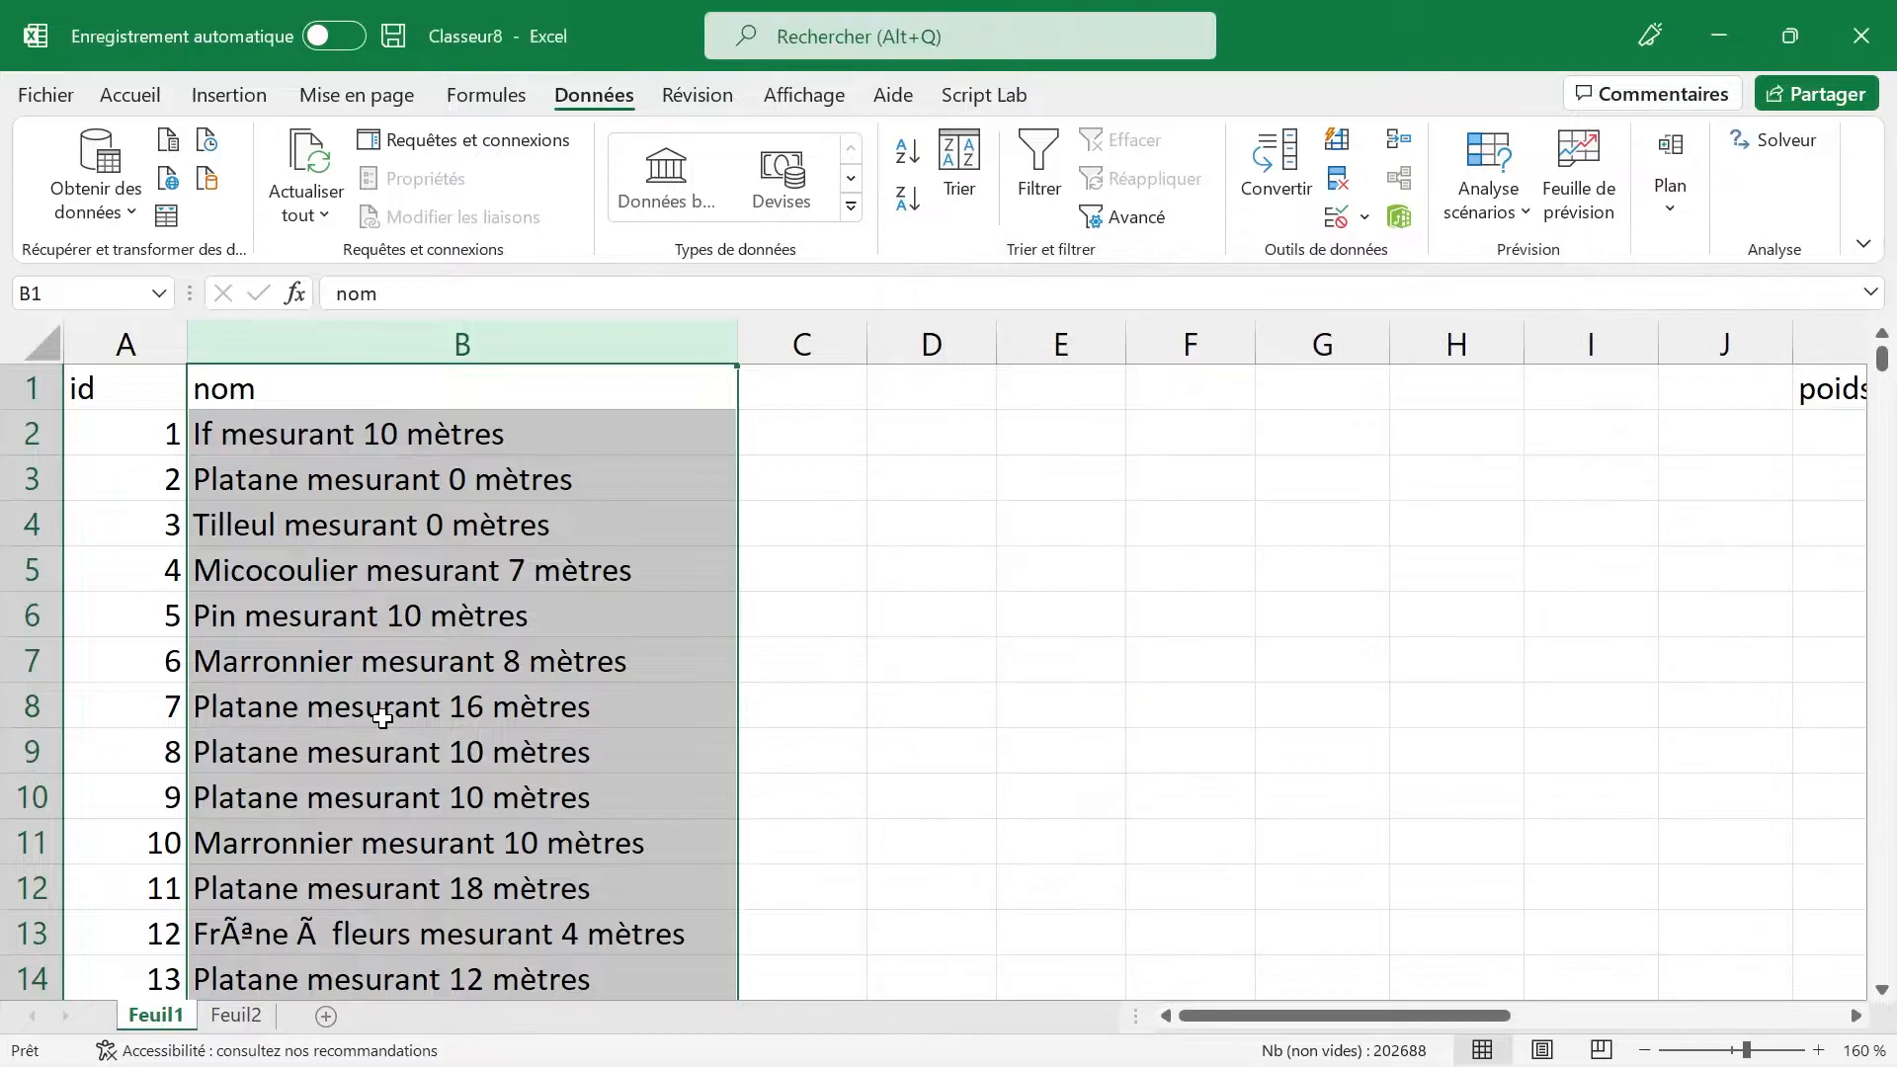
# Step: Replace every occurrence of mesurant in the nom column with £
pyautogui.scroll(-6, 382, 719)
pyautogui.scroll(-4, 382, 719)
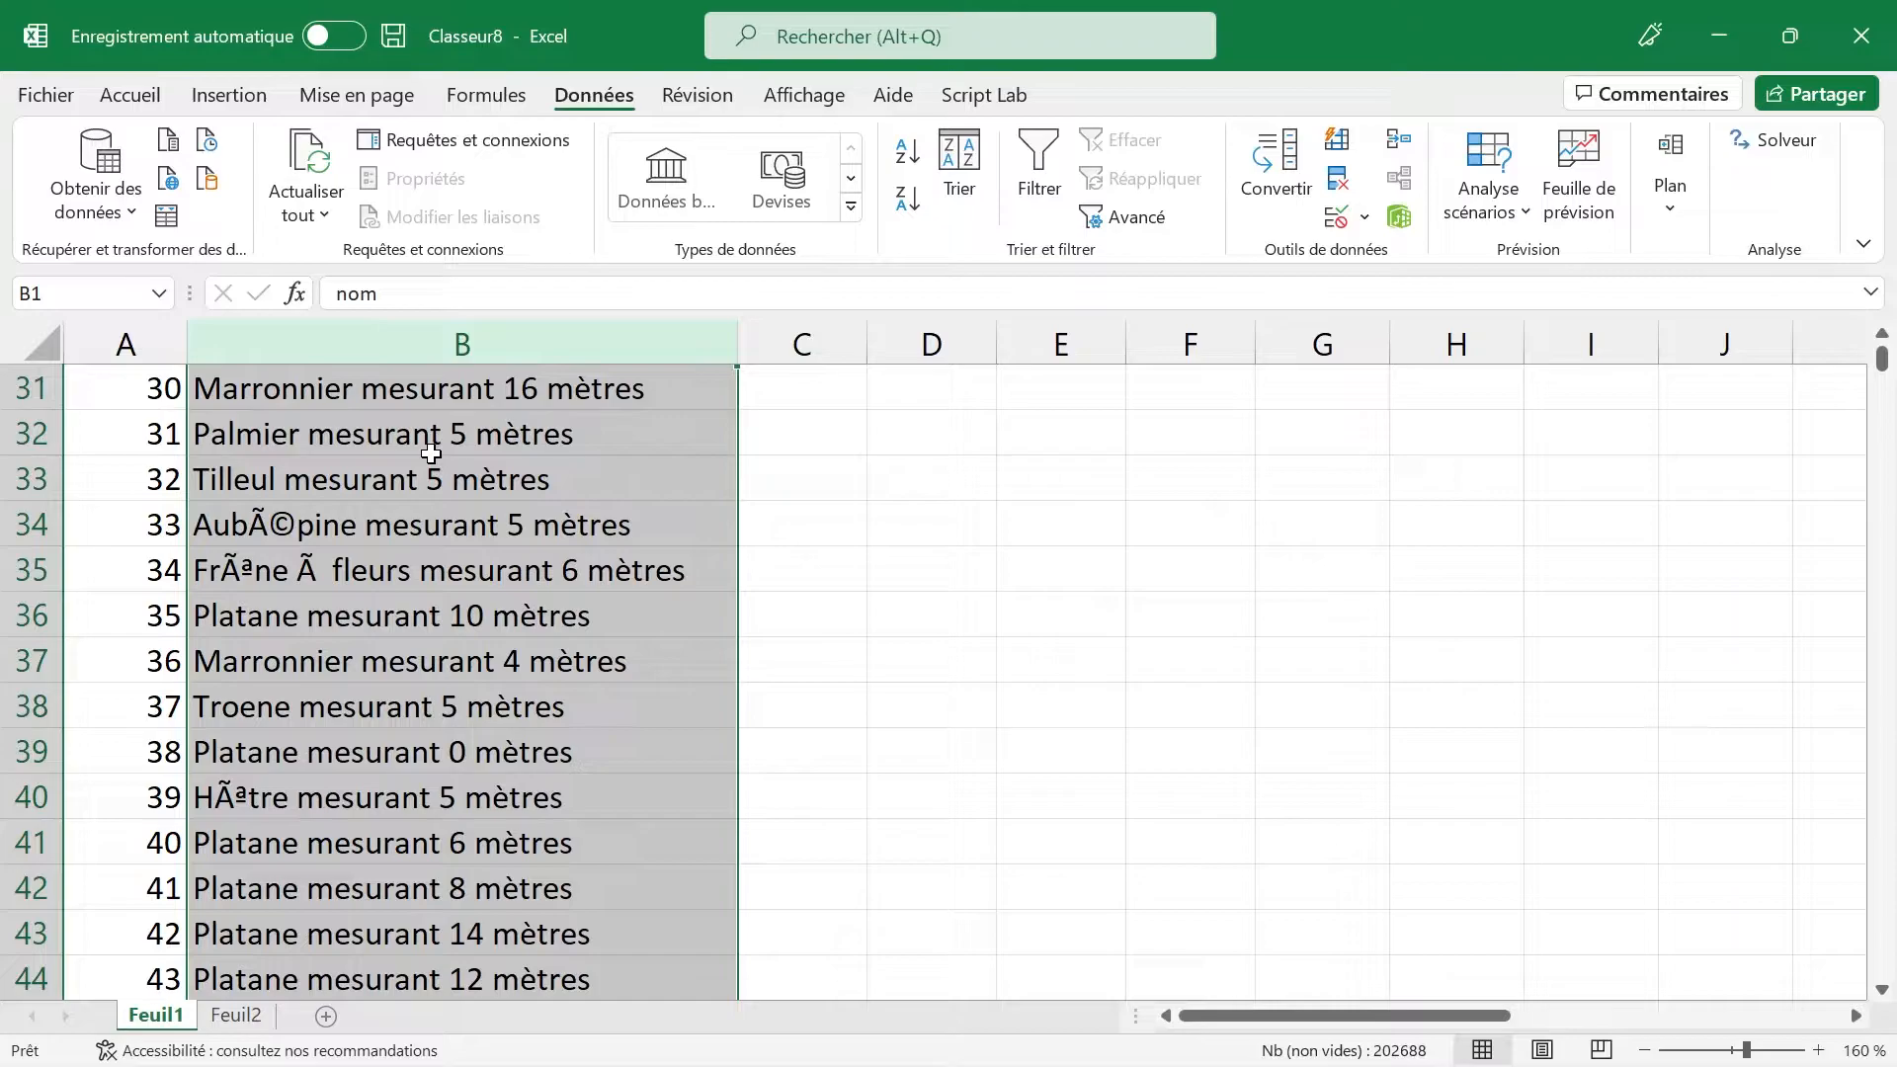
pyautogui.scroll(10, 430, 454)
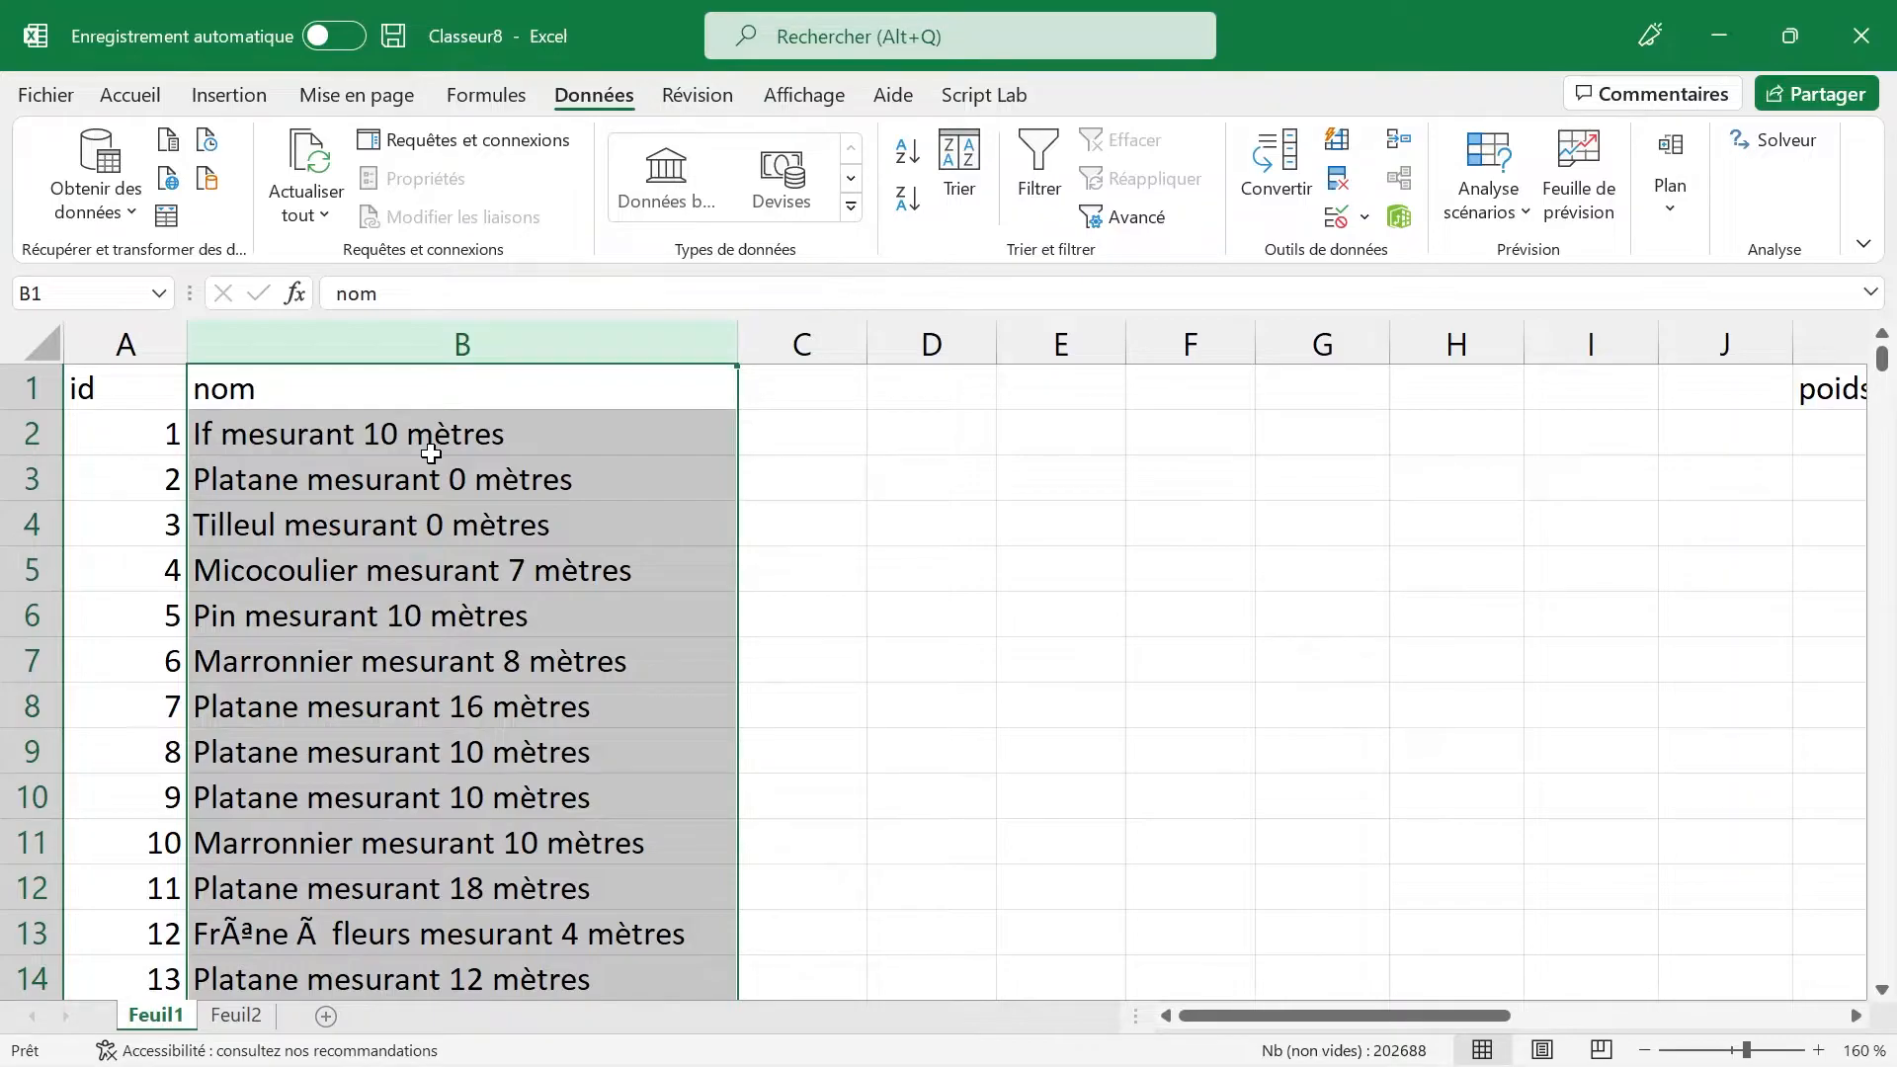
pyautogui.hotkey('ctrl', 'f')
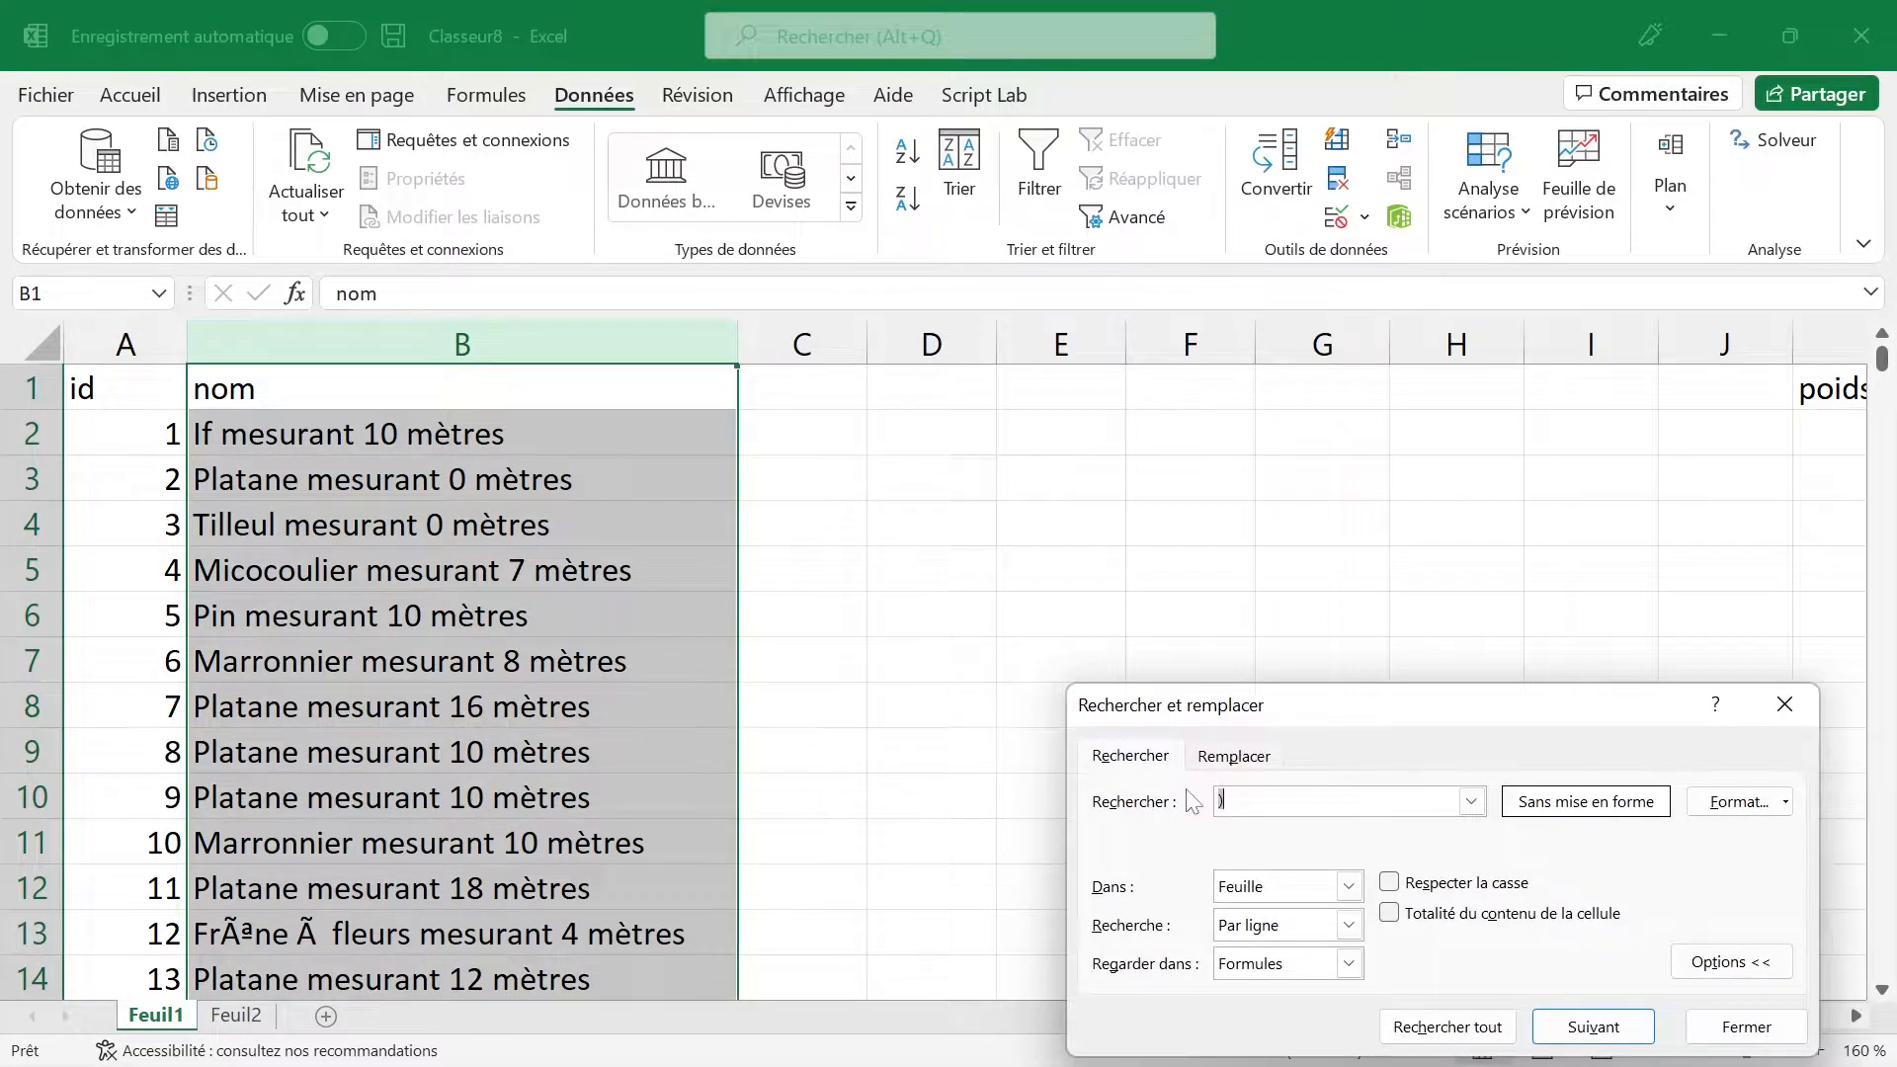
pyautogui.write('mesurant')
pyautogui.moveTo(1180, 714); pyautogui.dragTo(1046, 526)
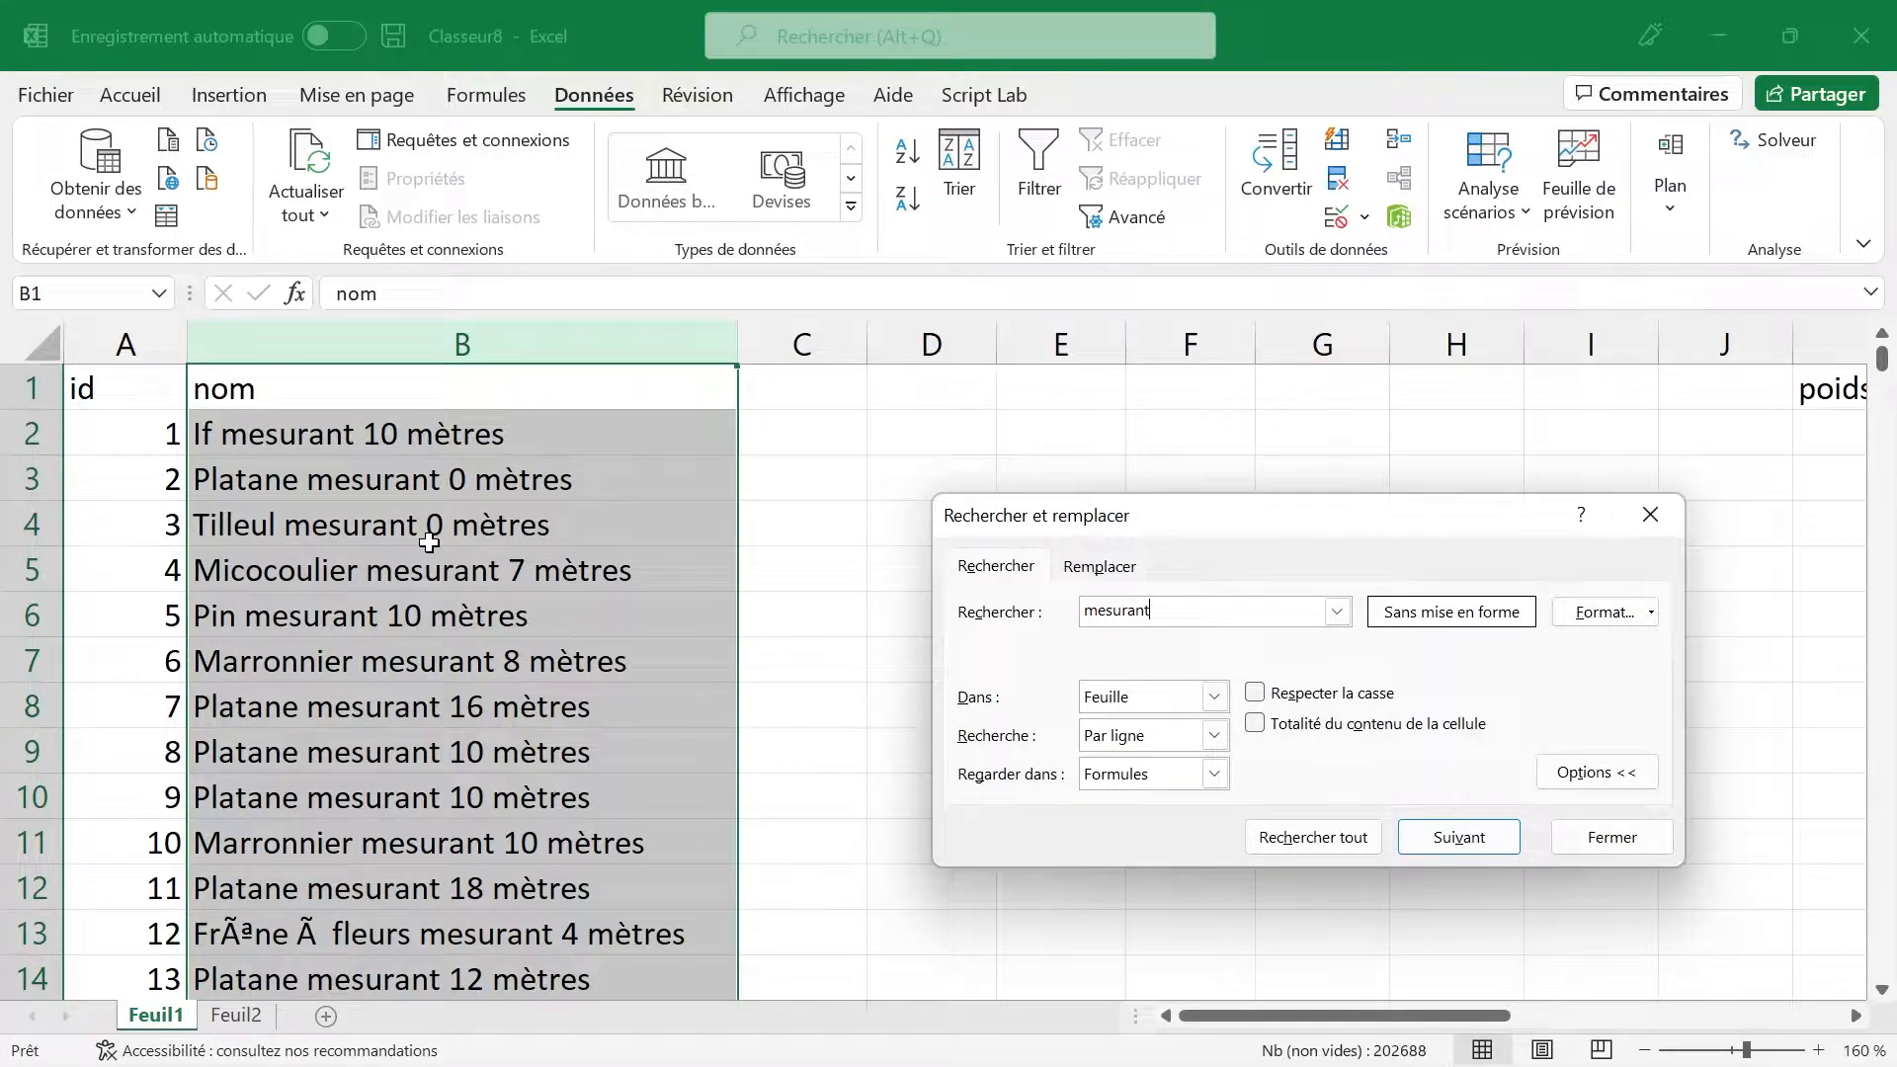
pyautogui.click(1102, 571)
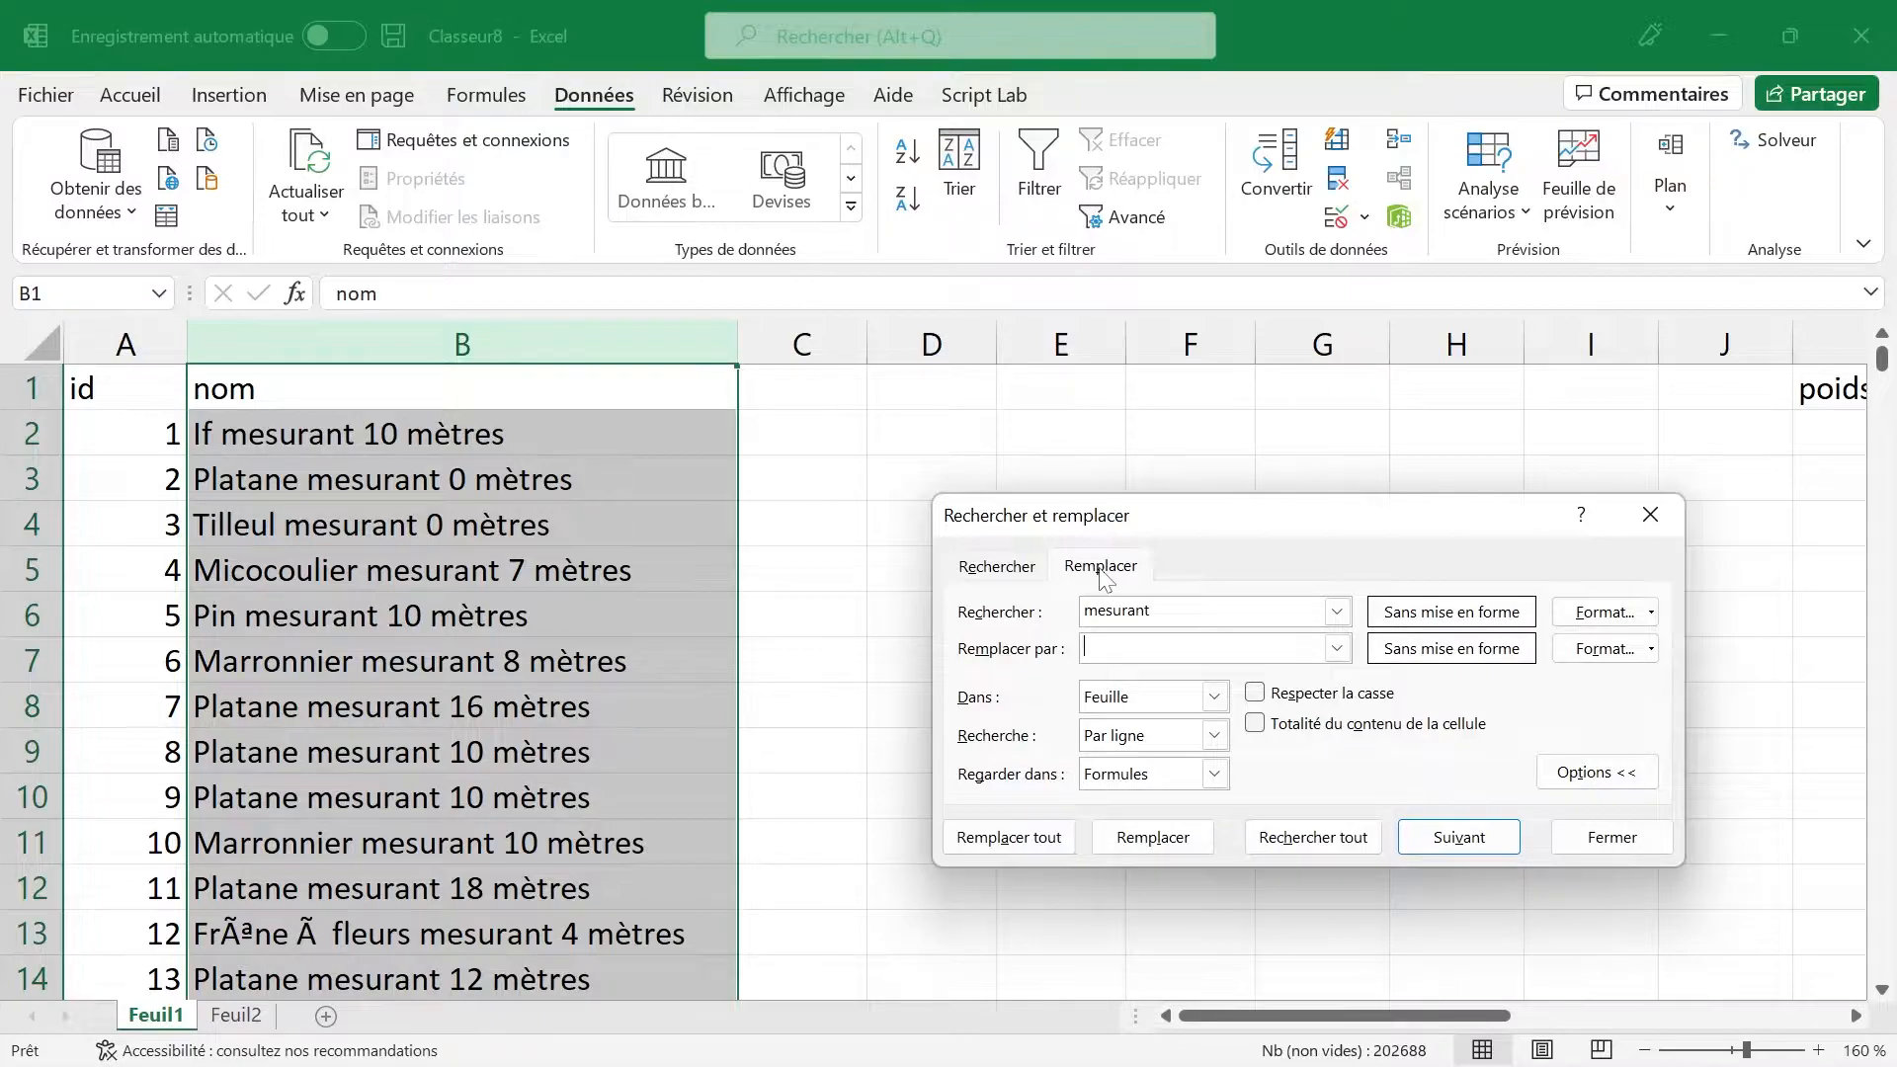
pyautogui.write('£')
pyautogui.click(1008, 837)
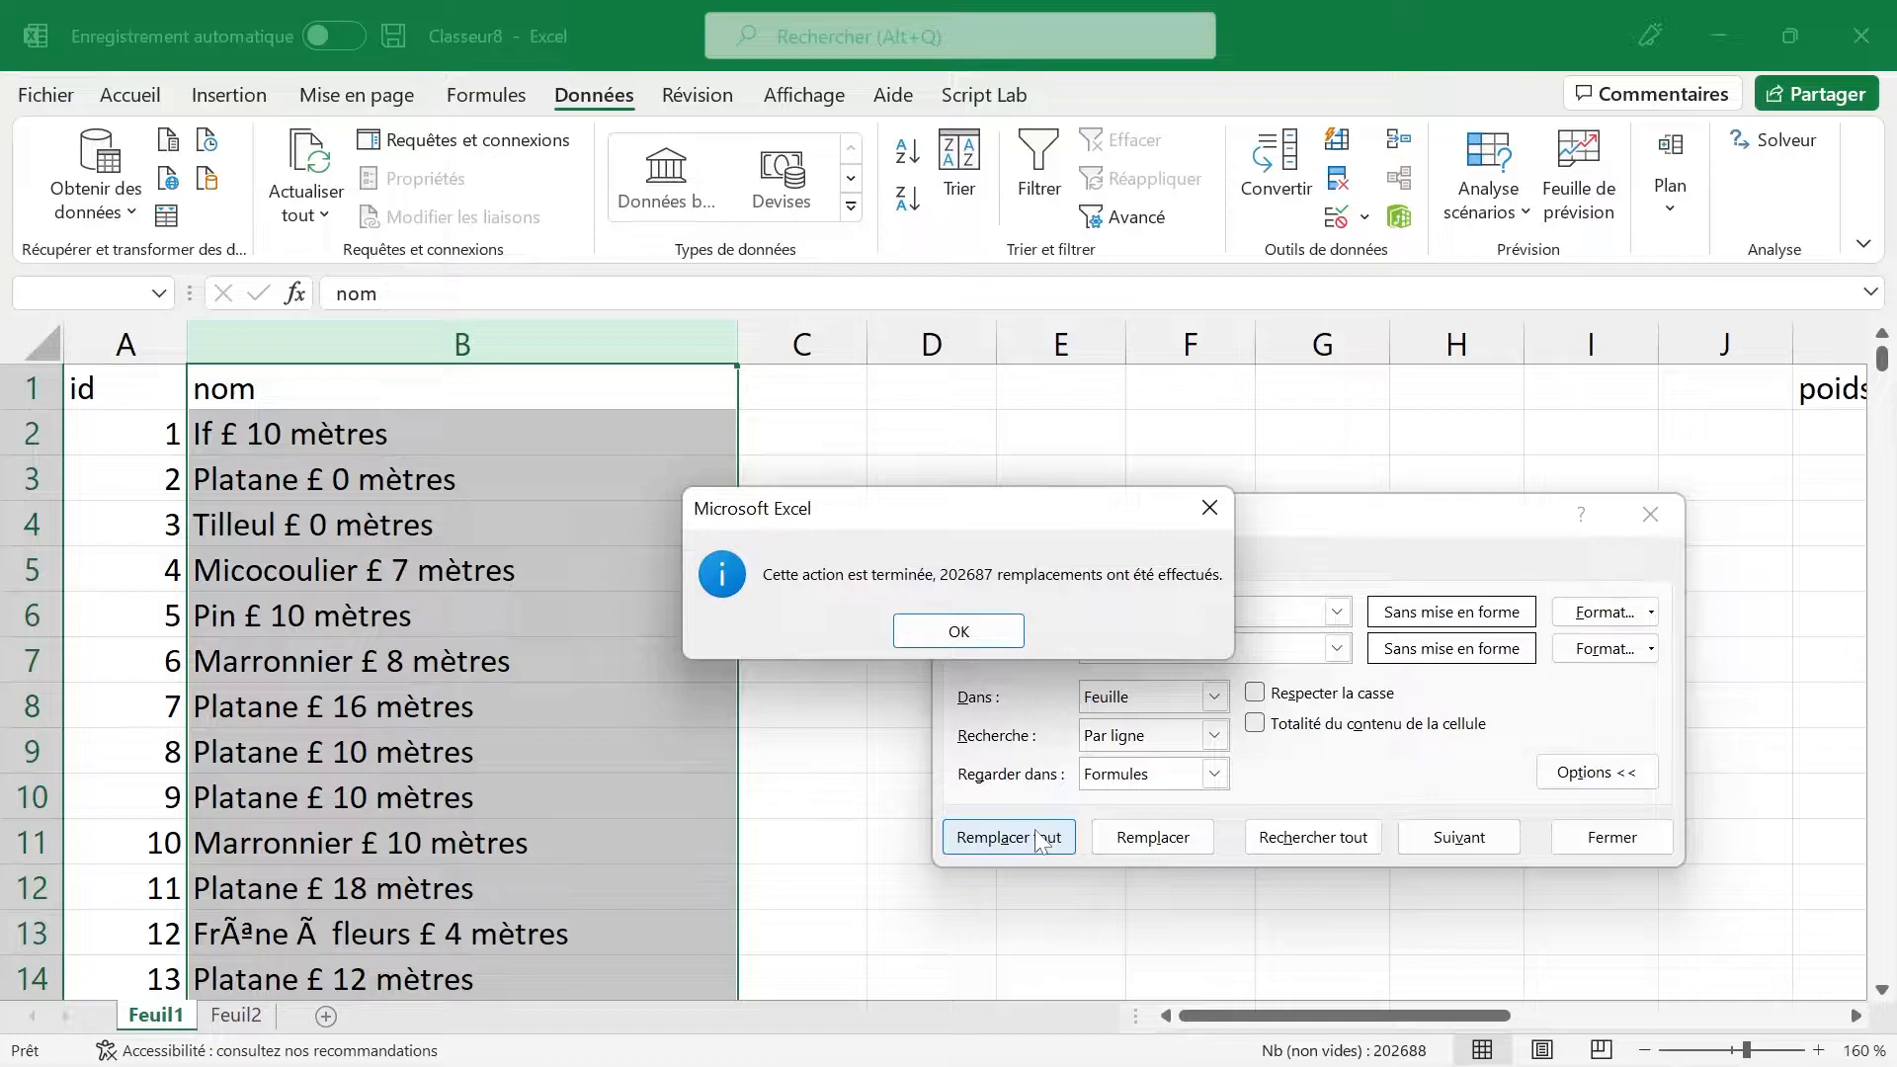
pyautogui.press('Return')
pyautogui.press('Escape')
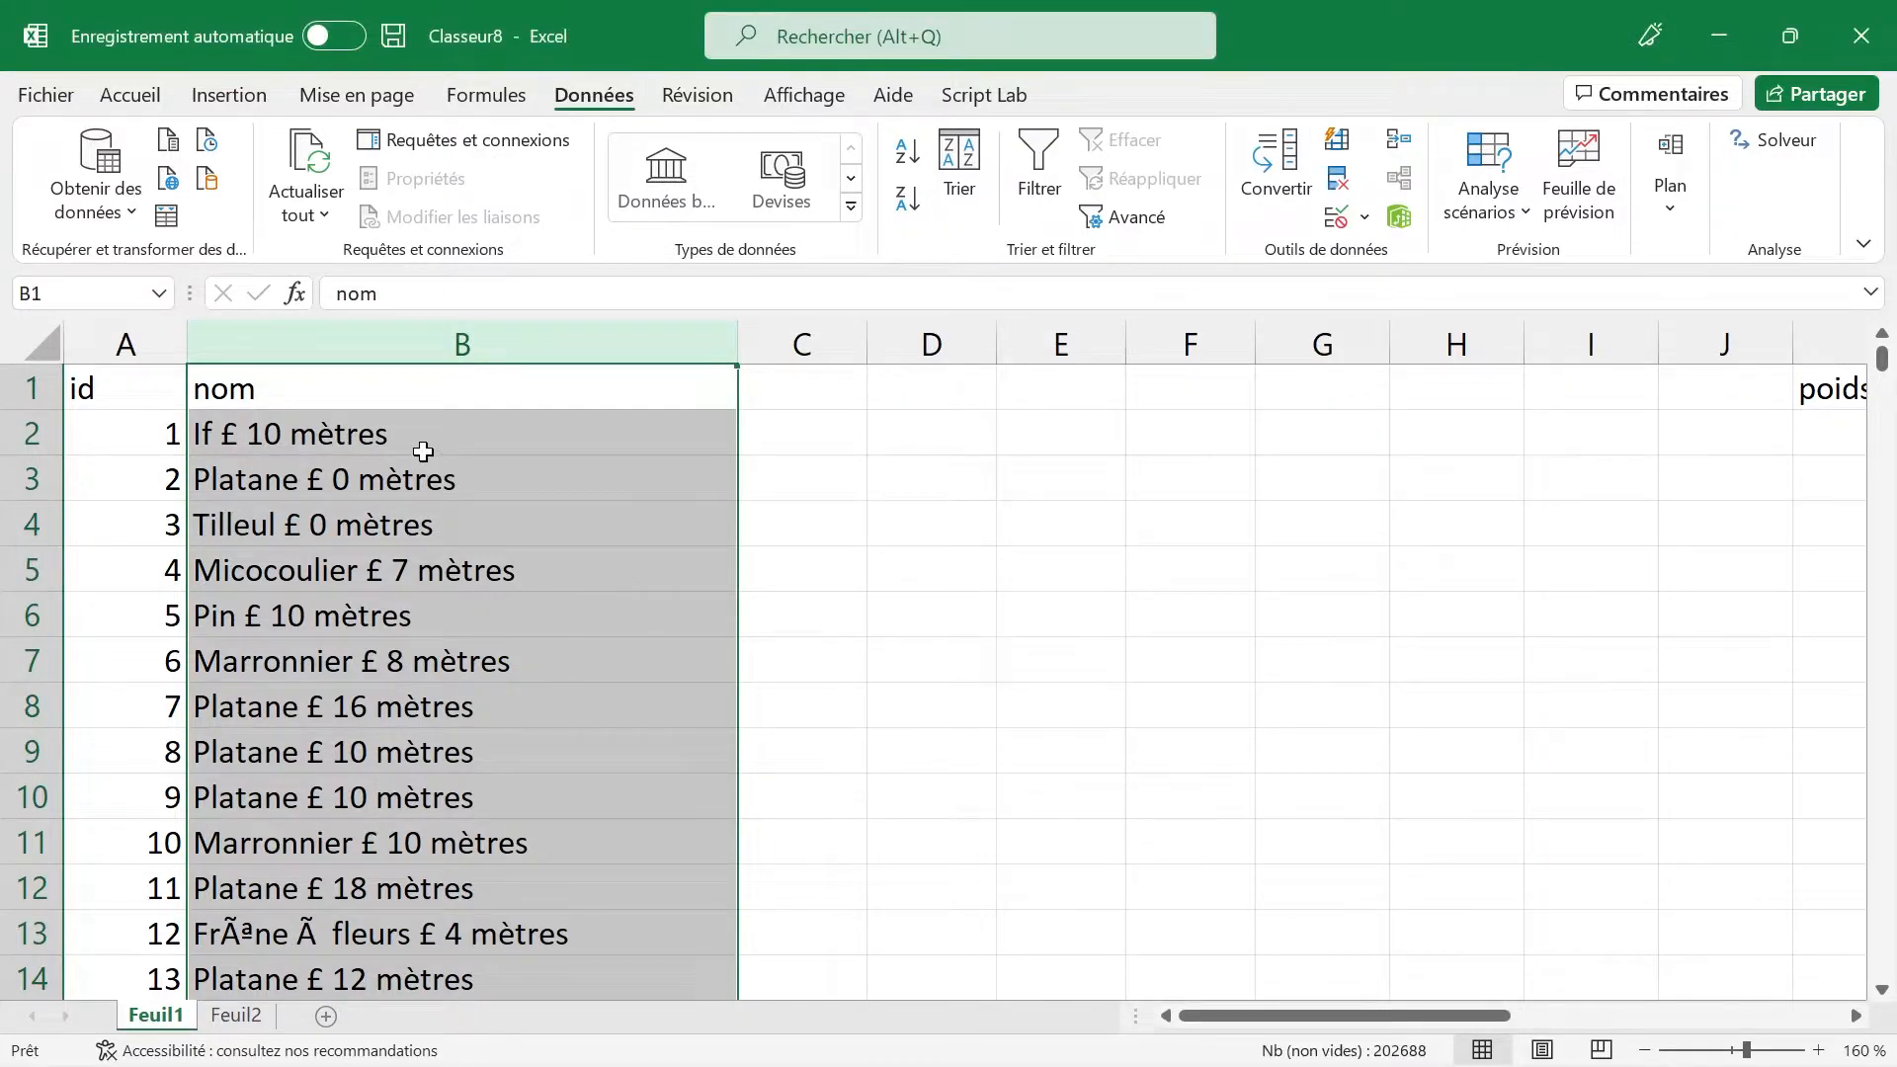
# Step: Split the nom column into separate name and height columns using £ as the custom delimiter
pyautogui.click(1275, 205)
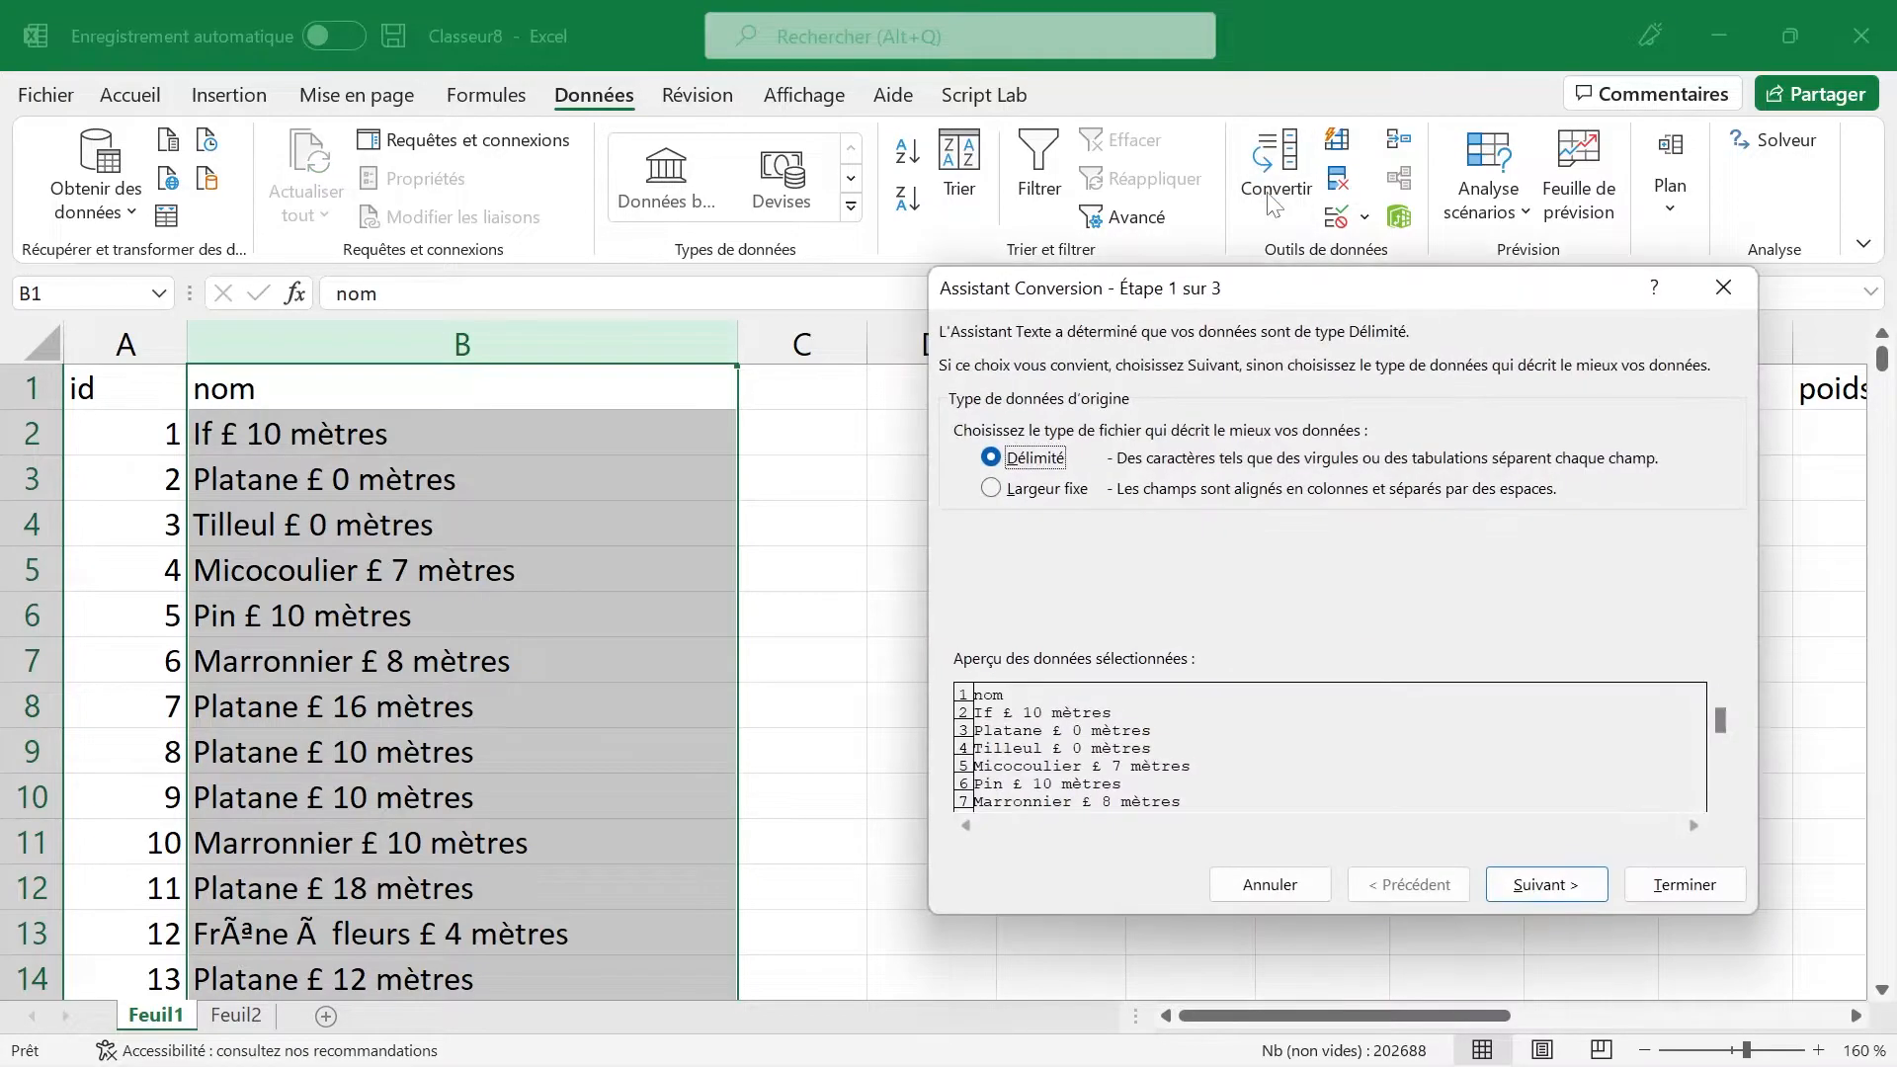
pyautogui.click(1526, 882)
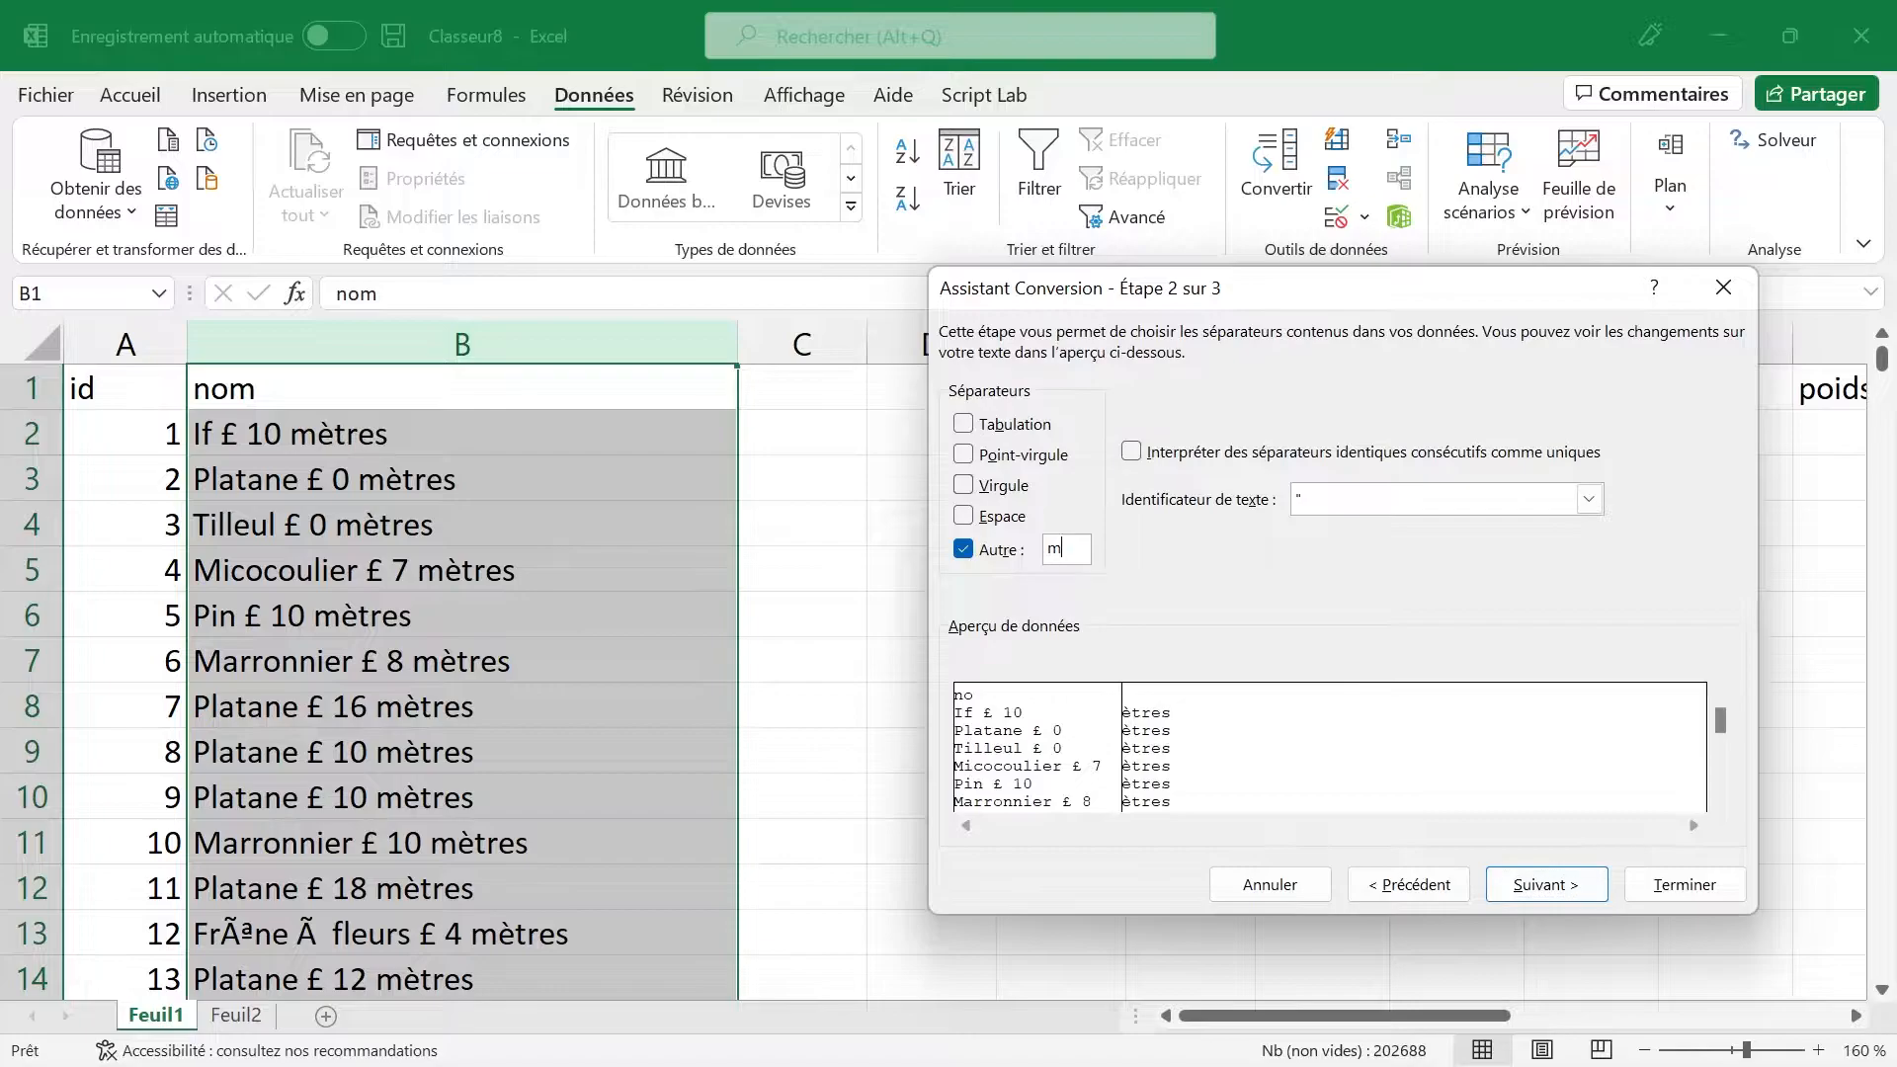
pyautogui.press('BackSpace')
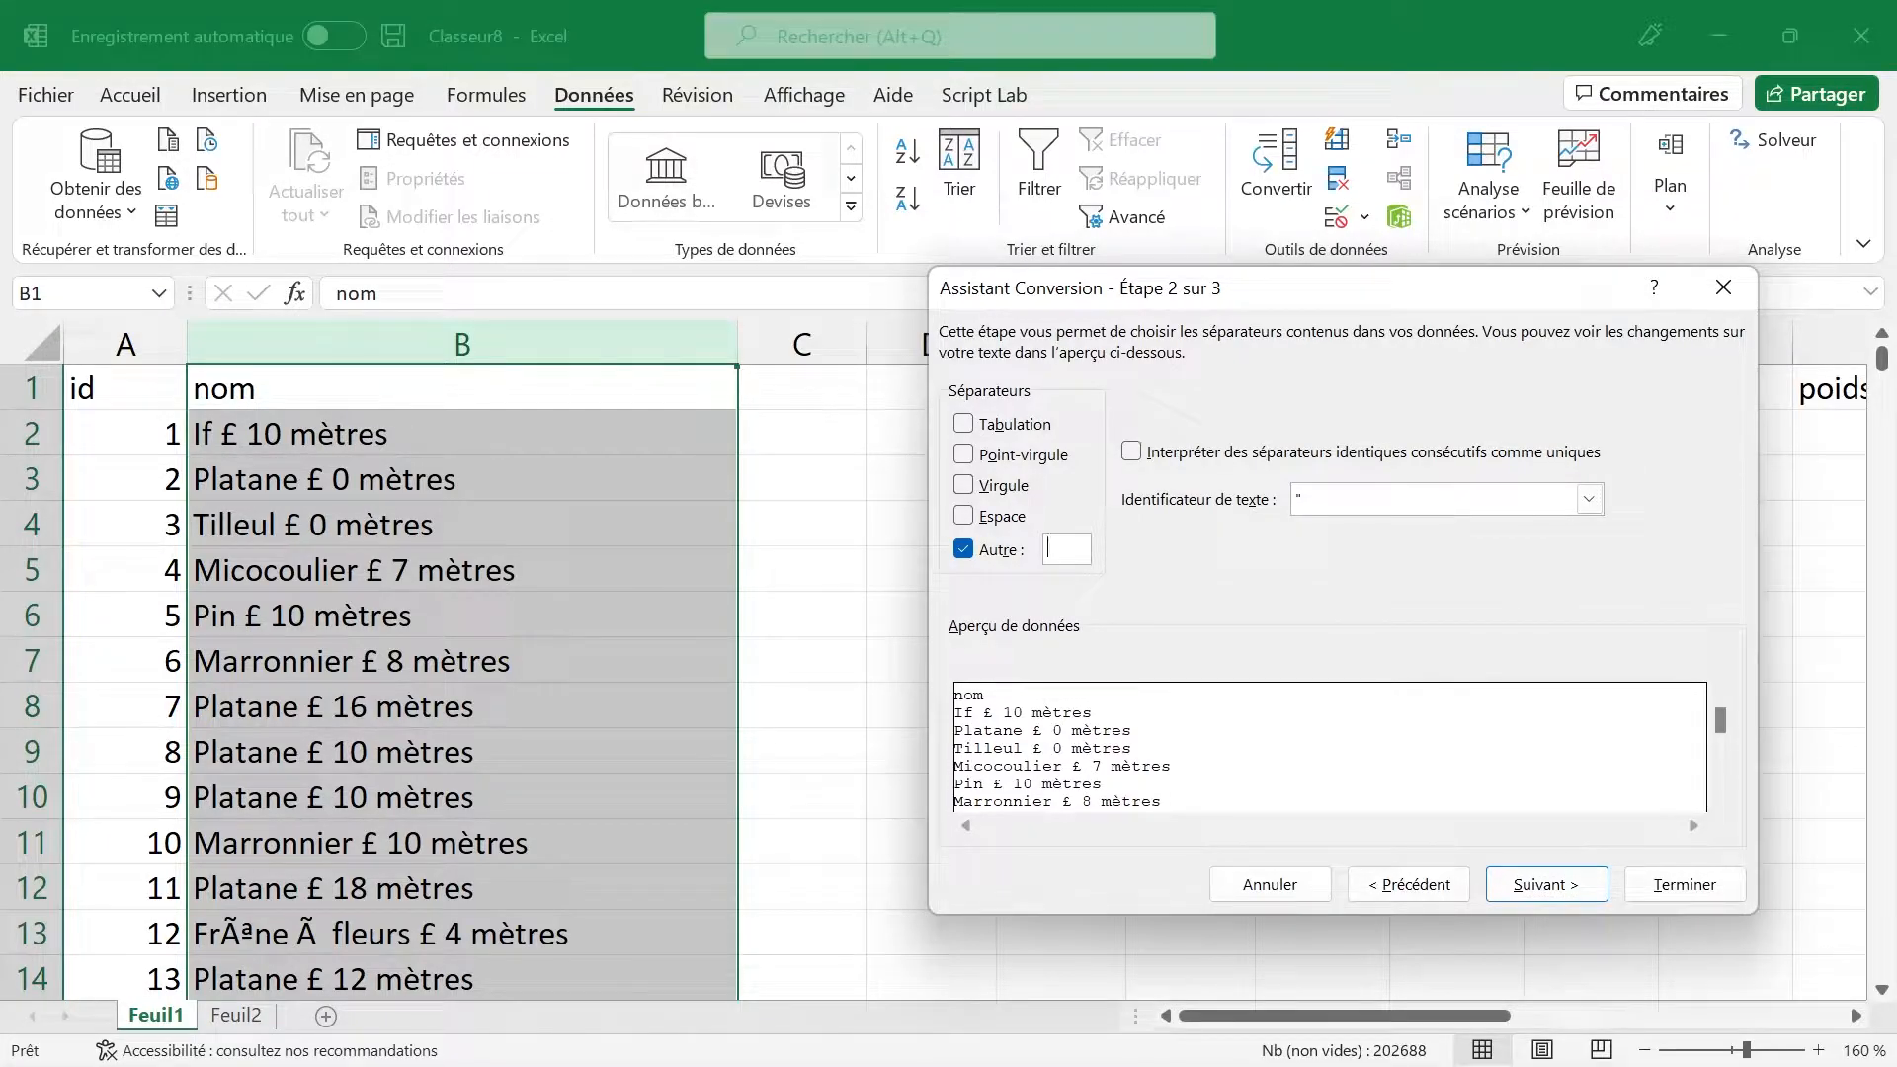
pyautogui.write('£')
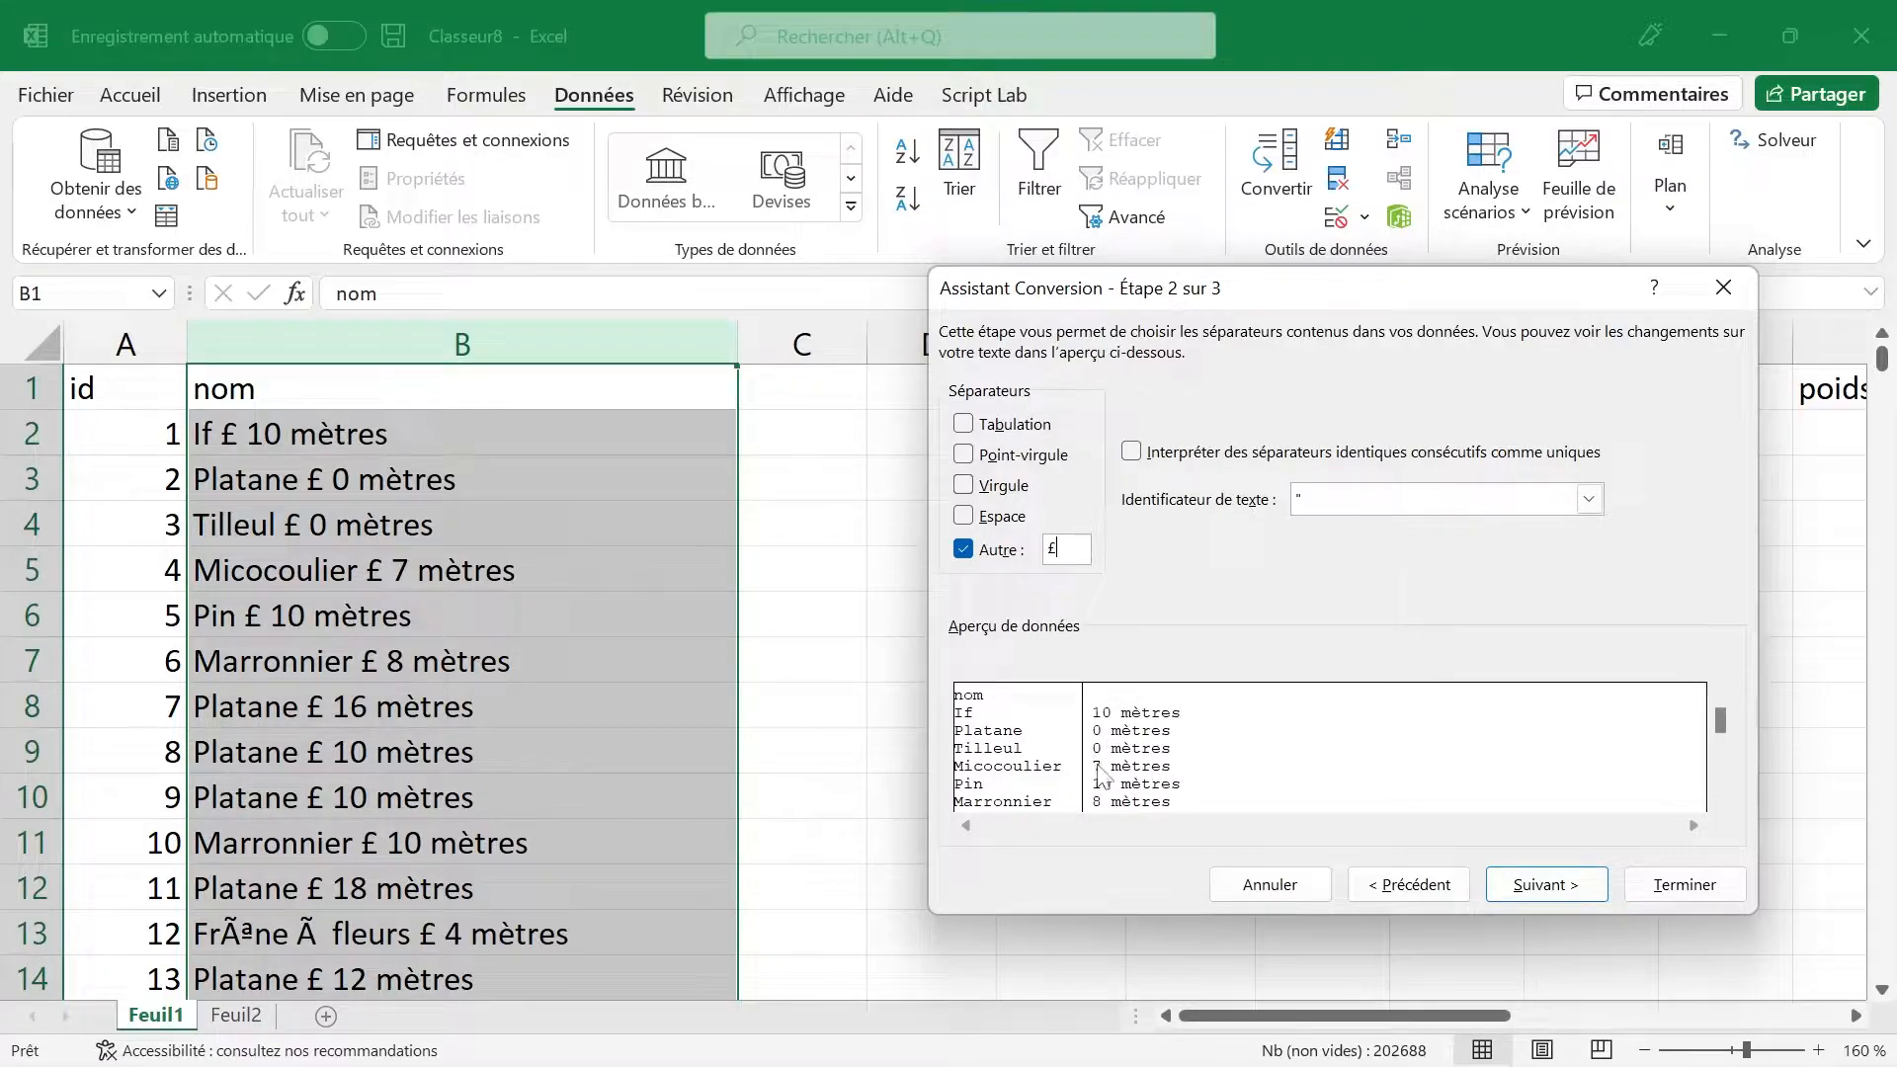
pyautogui.click(1664, 890)
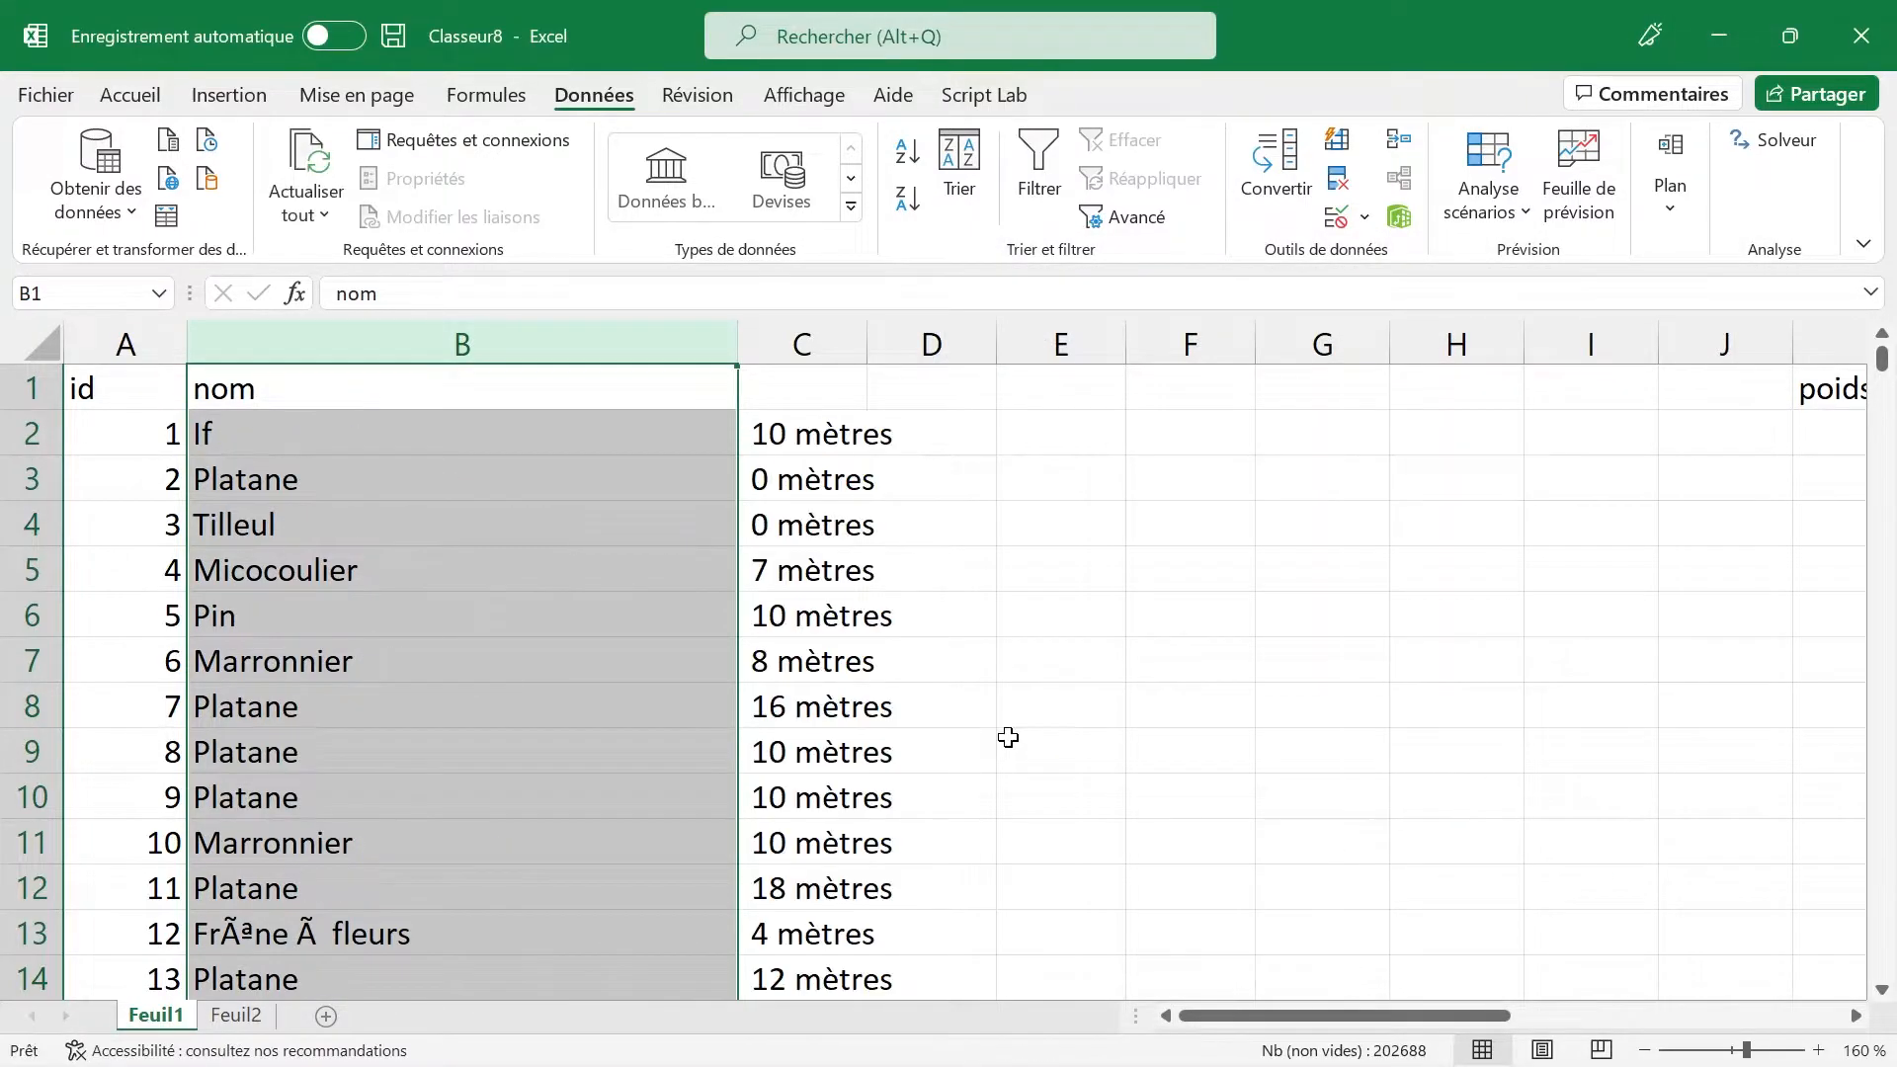
# Step: Examine the split of the multi-word name in row 26 and check cells B2 and C2 for stray spaces
pyautogui.scroll(-6, 1008, 737)
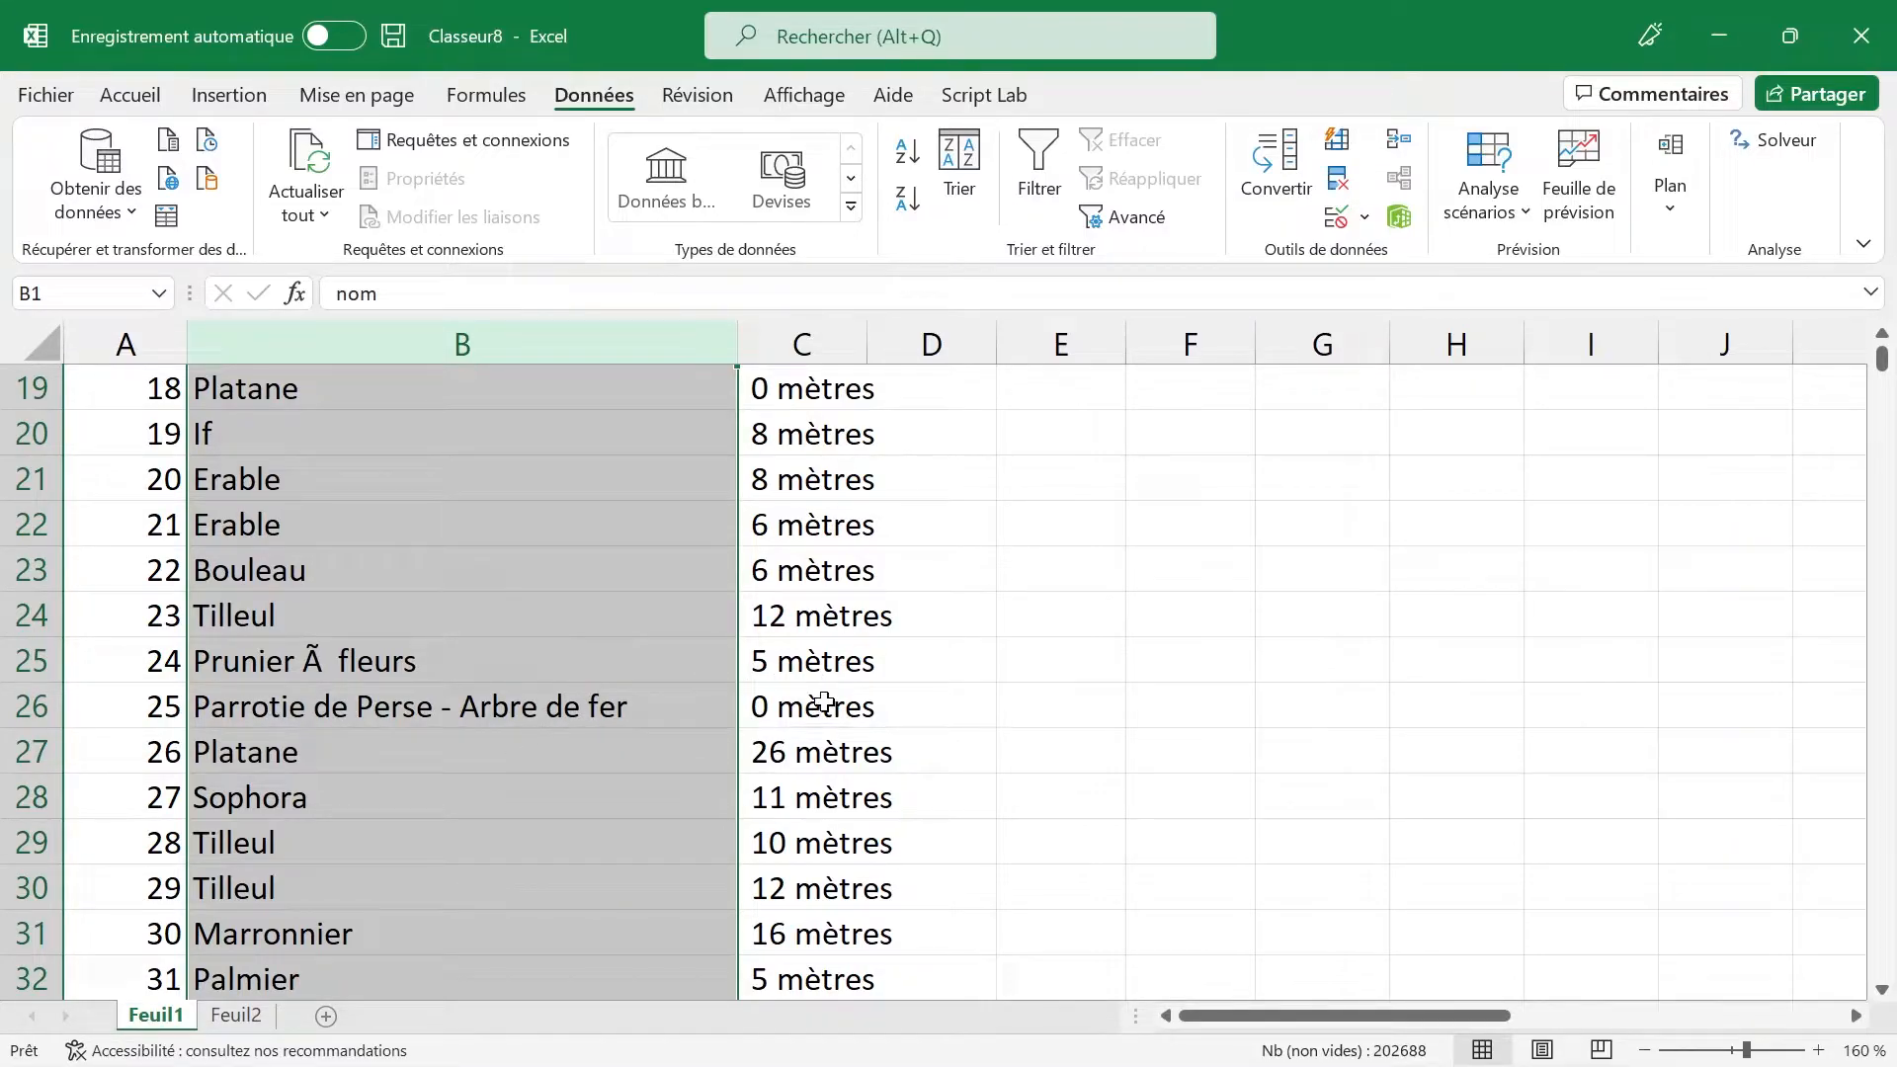
pyautogui.click(676, 711)
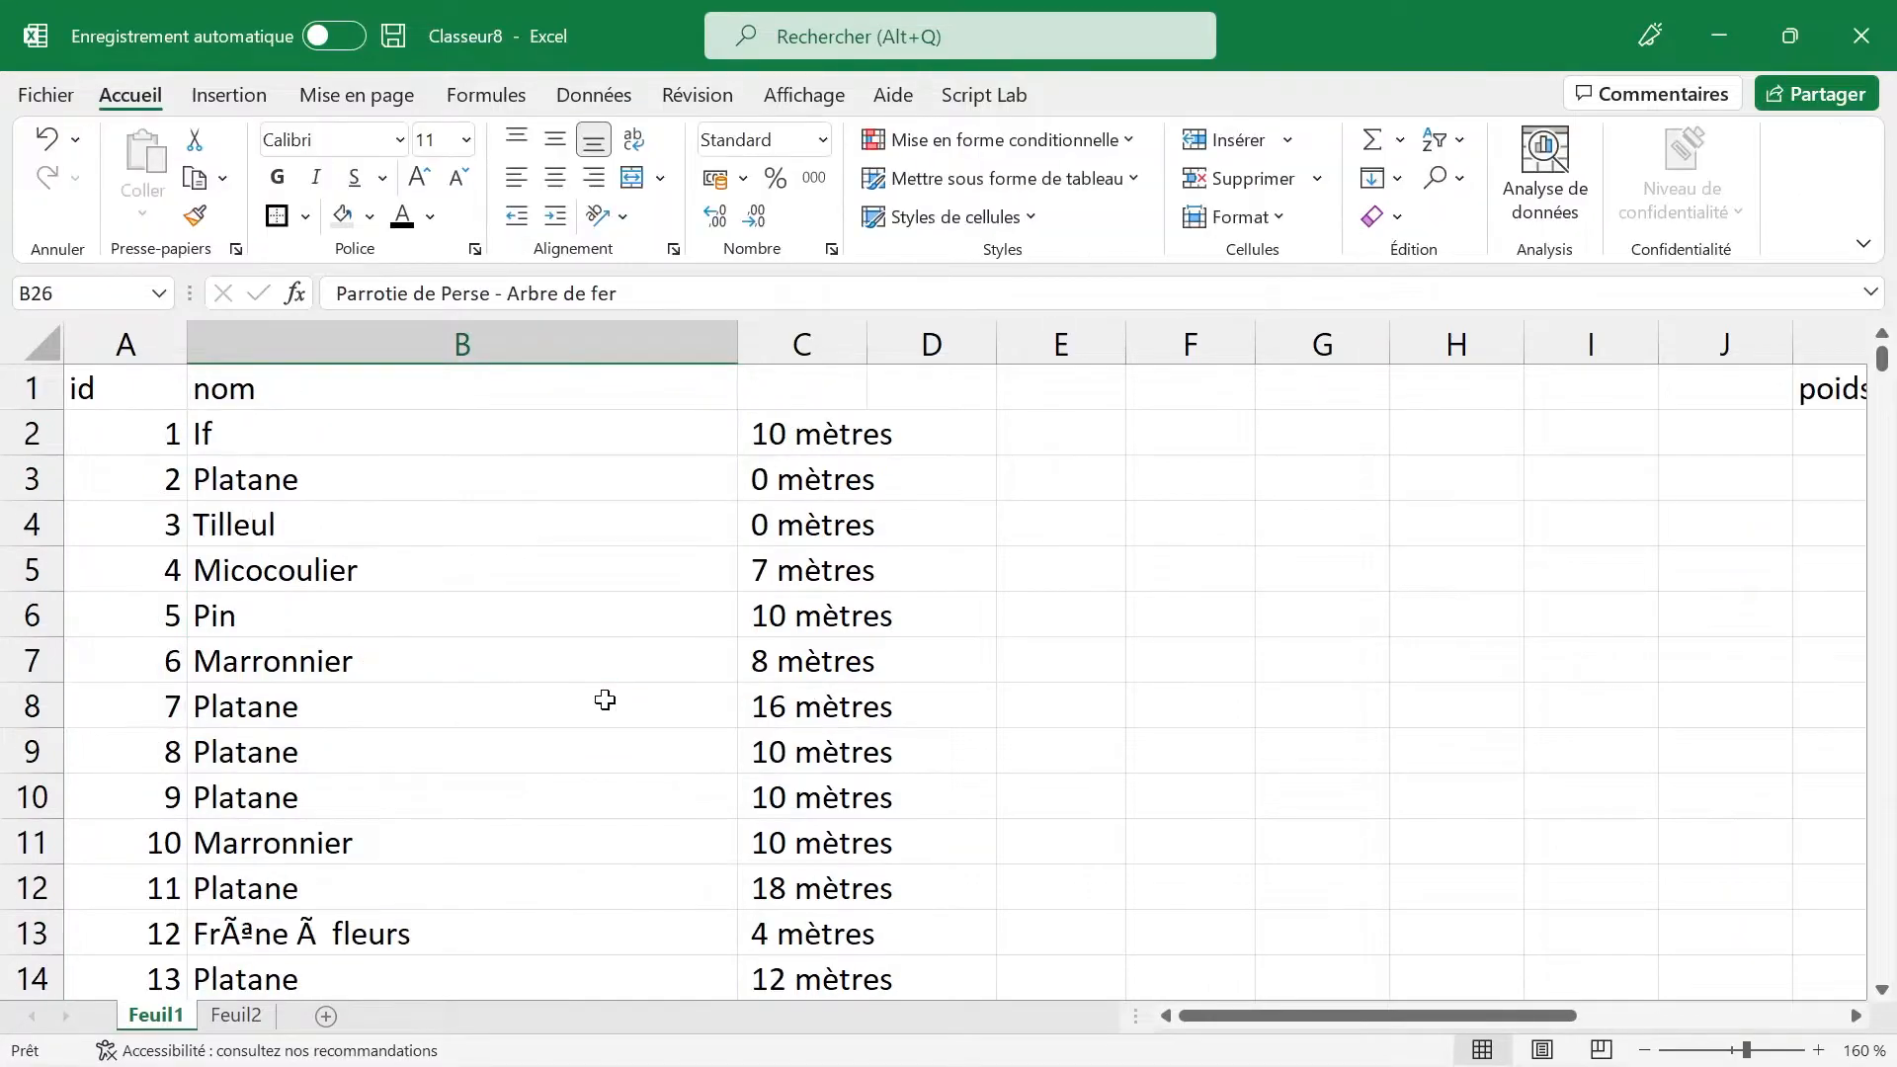
pyautogui.click(393, 420)
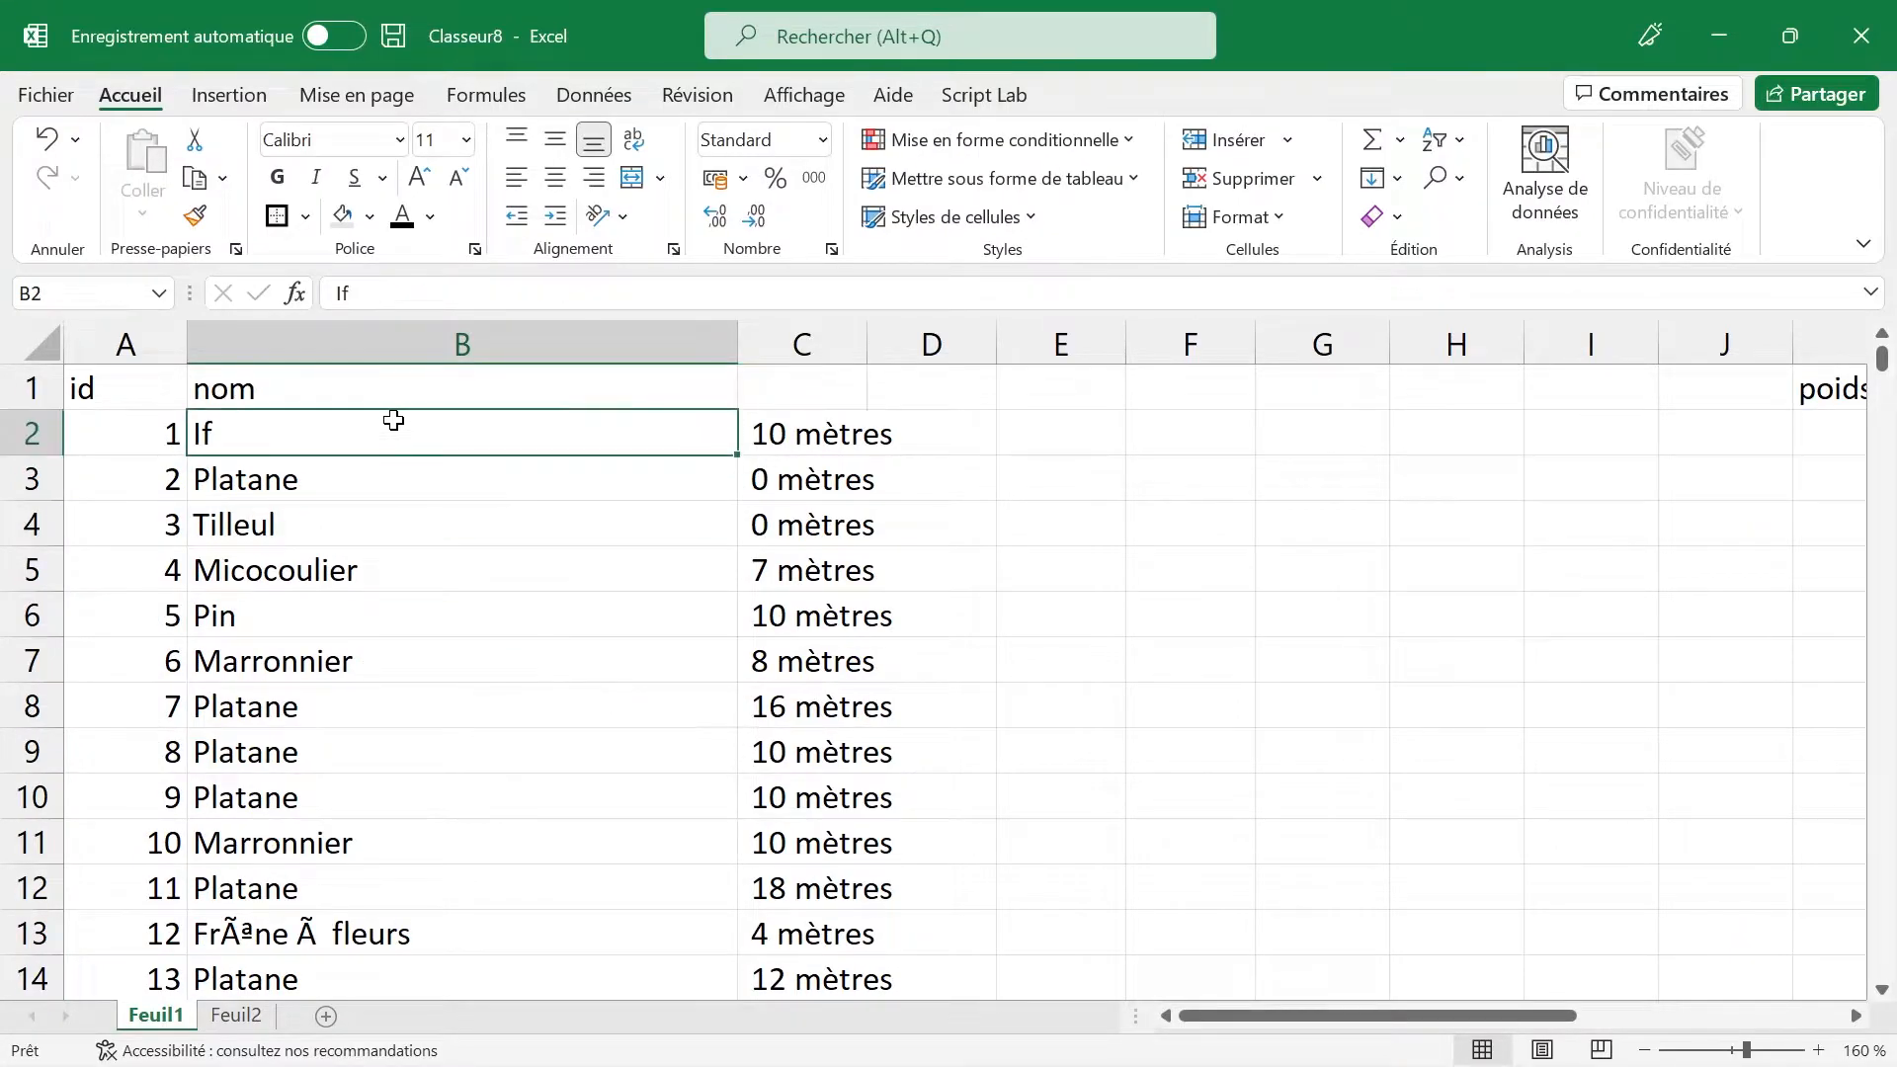
pyautogui.doubleClick(254, 424)
pyautogui.moveTo(224, 435); pyautogui.dragTo(210, 435)
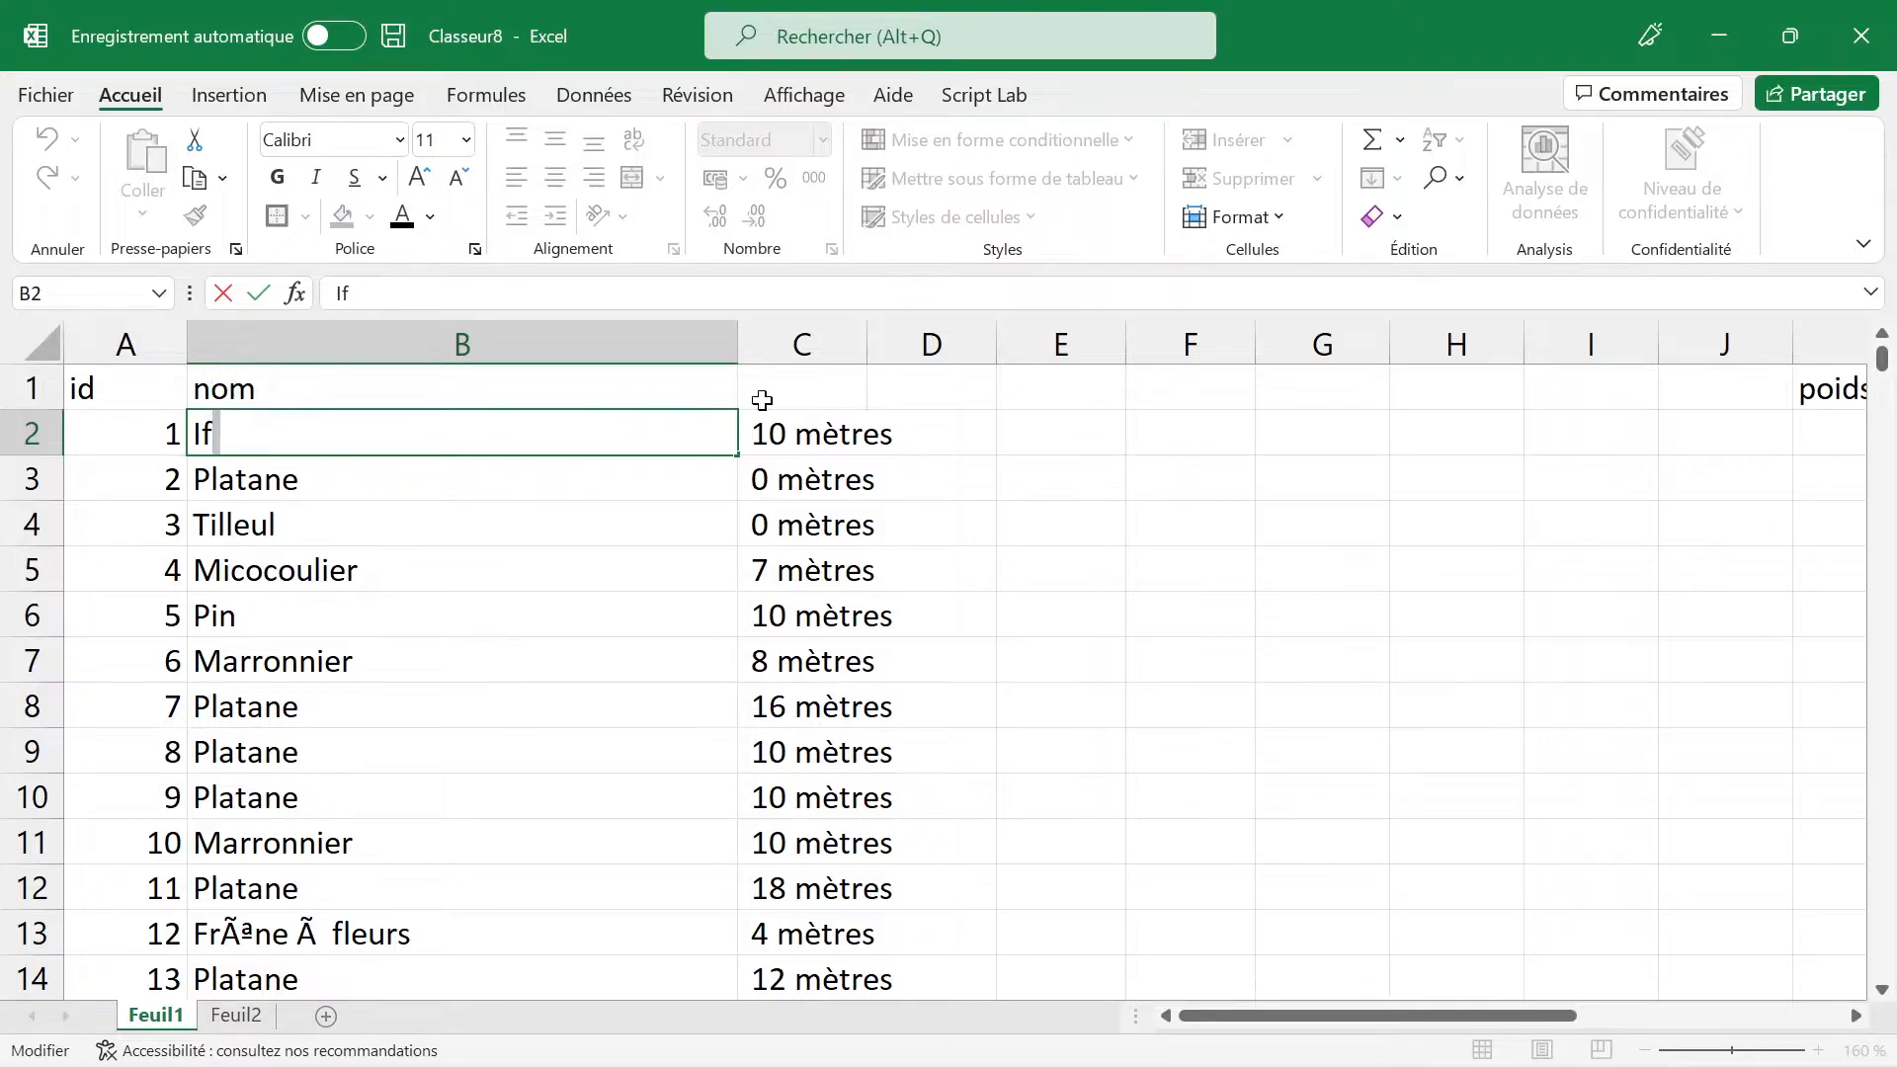
pyautogui.press('Escape')
pyautogui.click(787, 436)
pyautogui.doubleClick(748, 435)
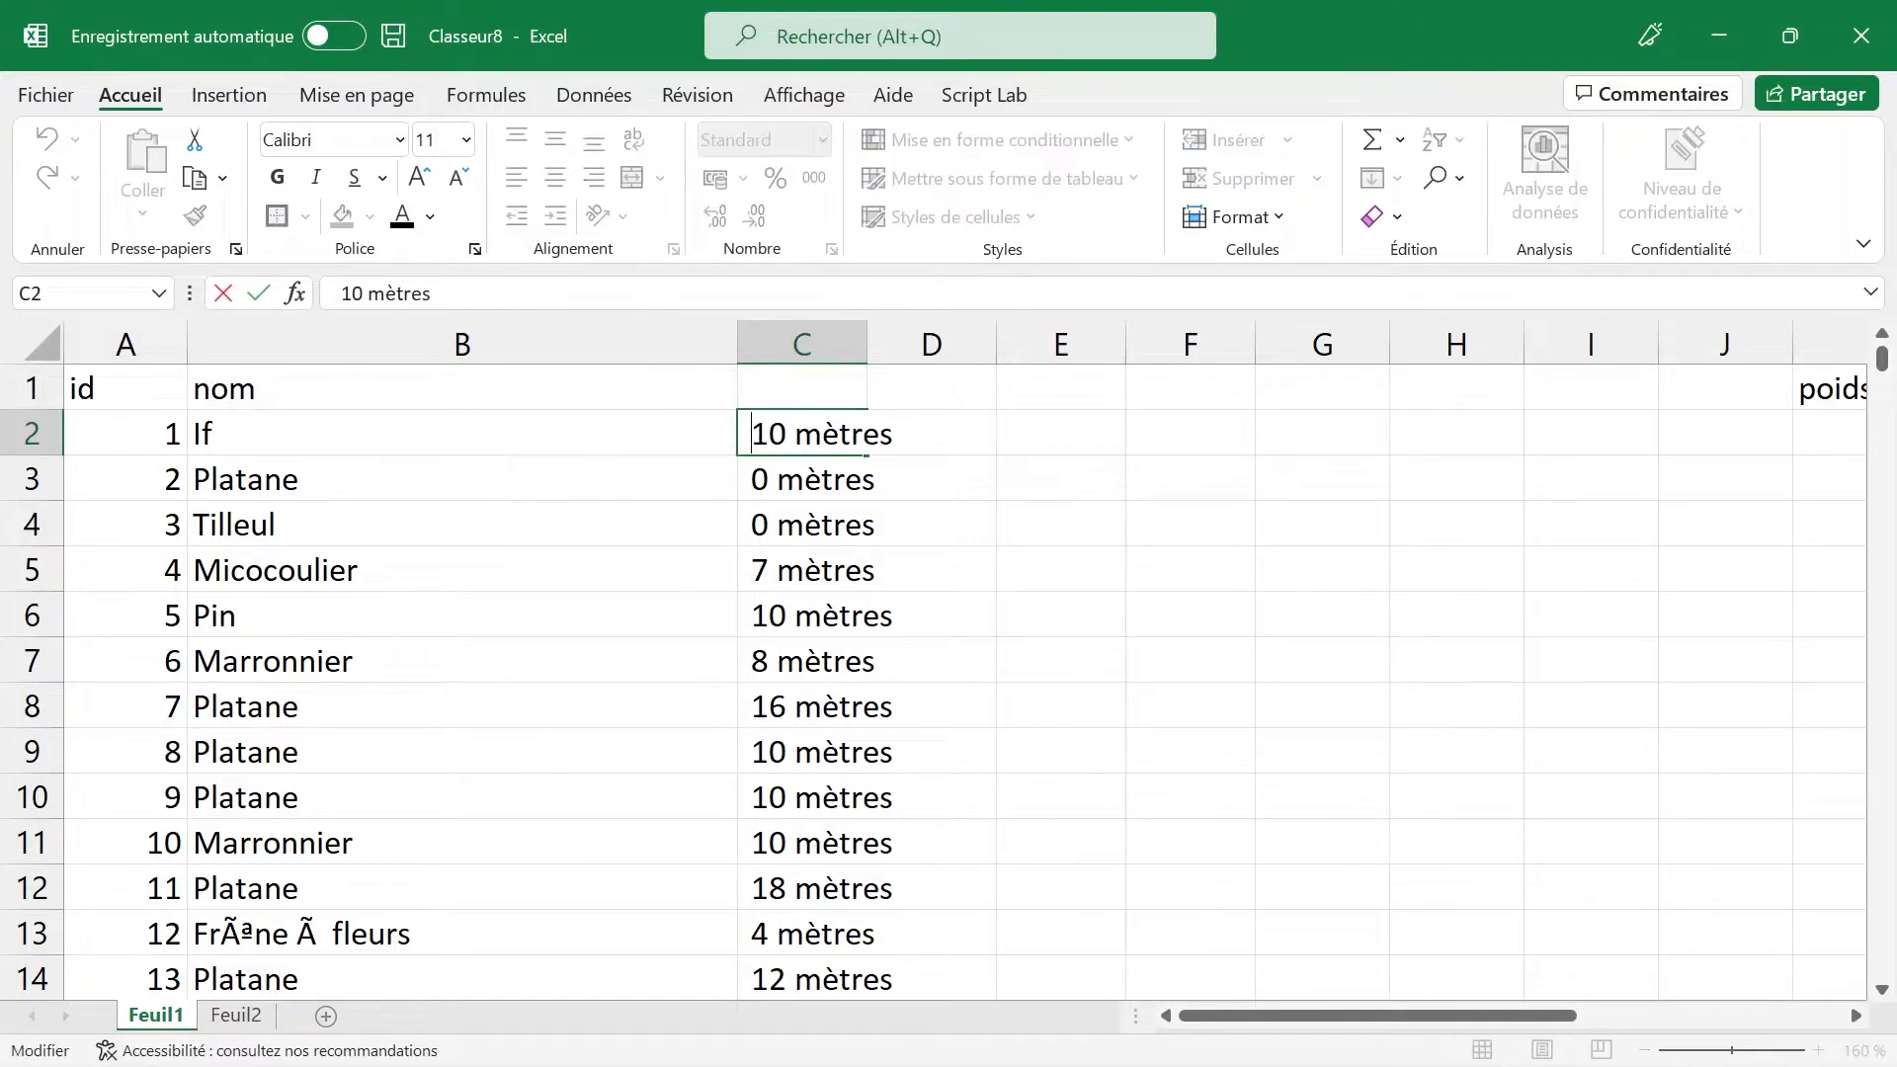
# Step: Enter =SUPPRESPACE(B2) in cell D2 and fill the formula down column D
pyautogui.click(928, 447)
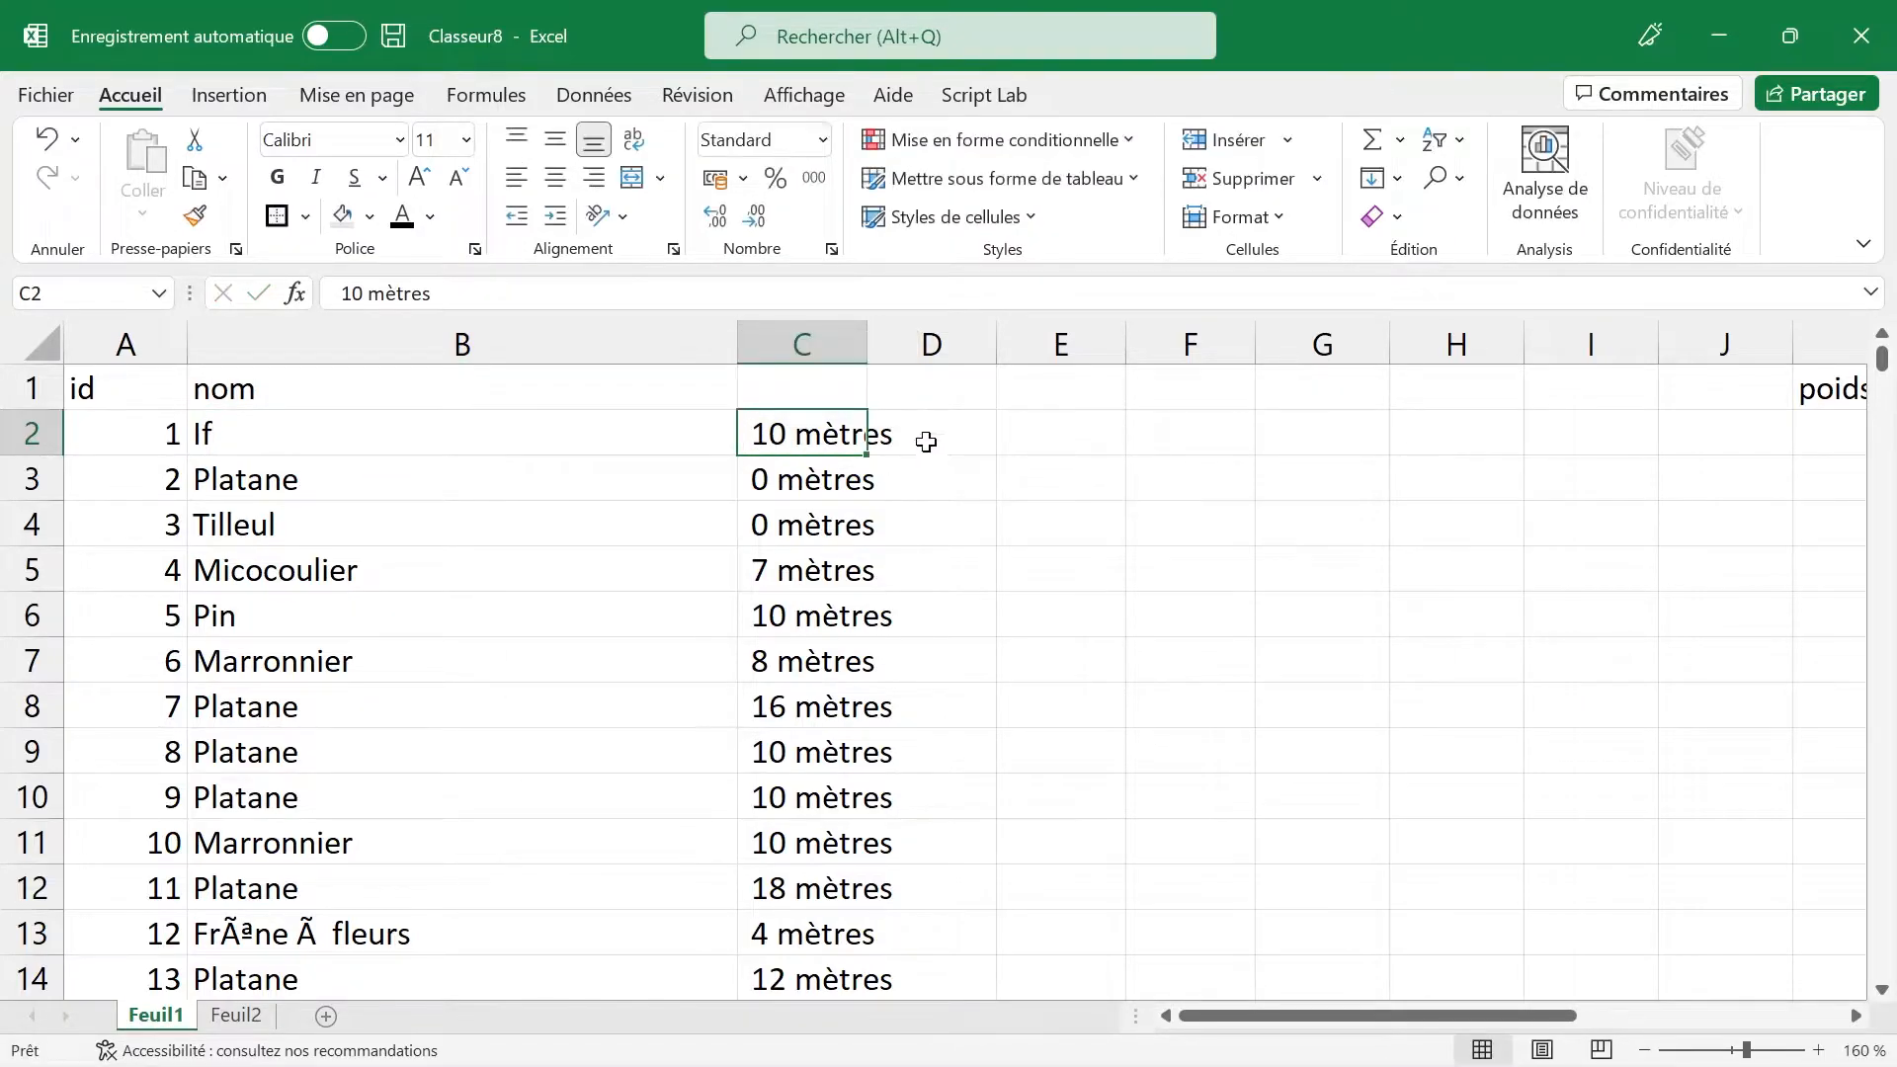
pyautogui.write('=supp')
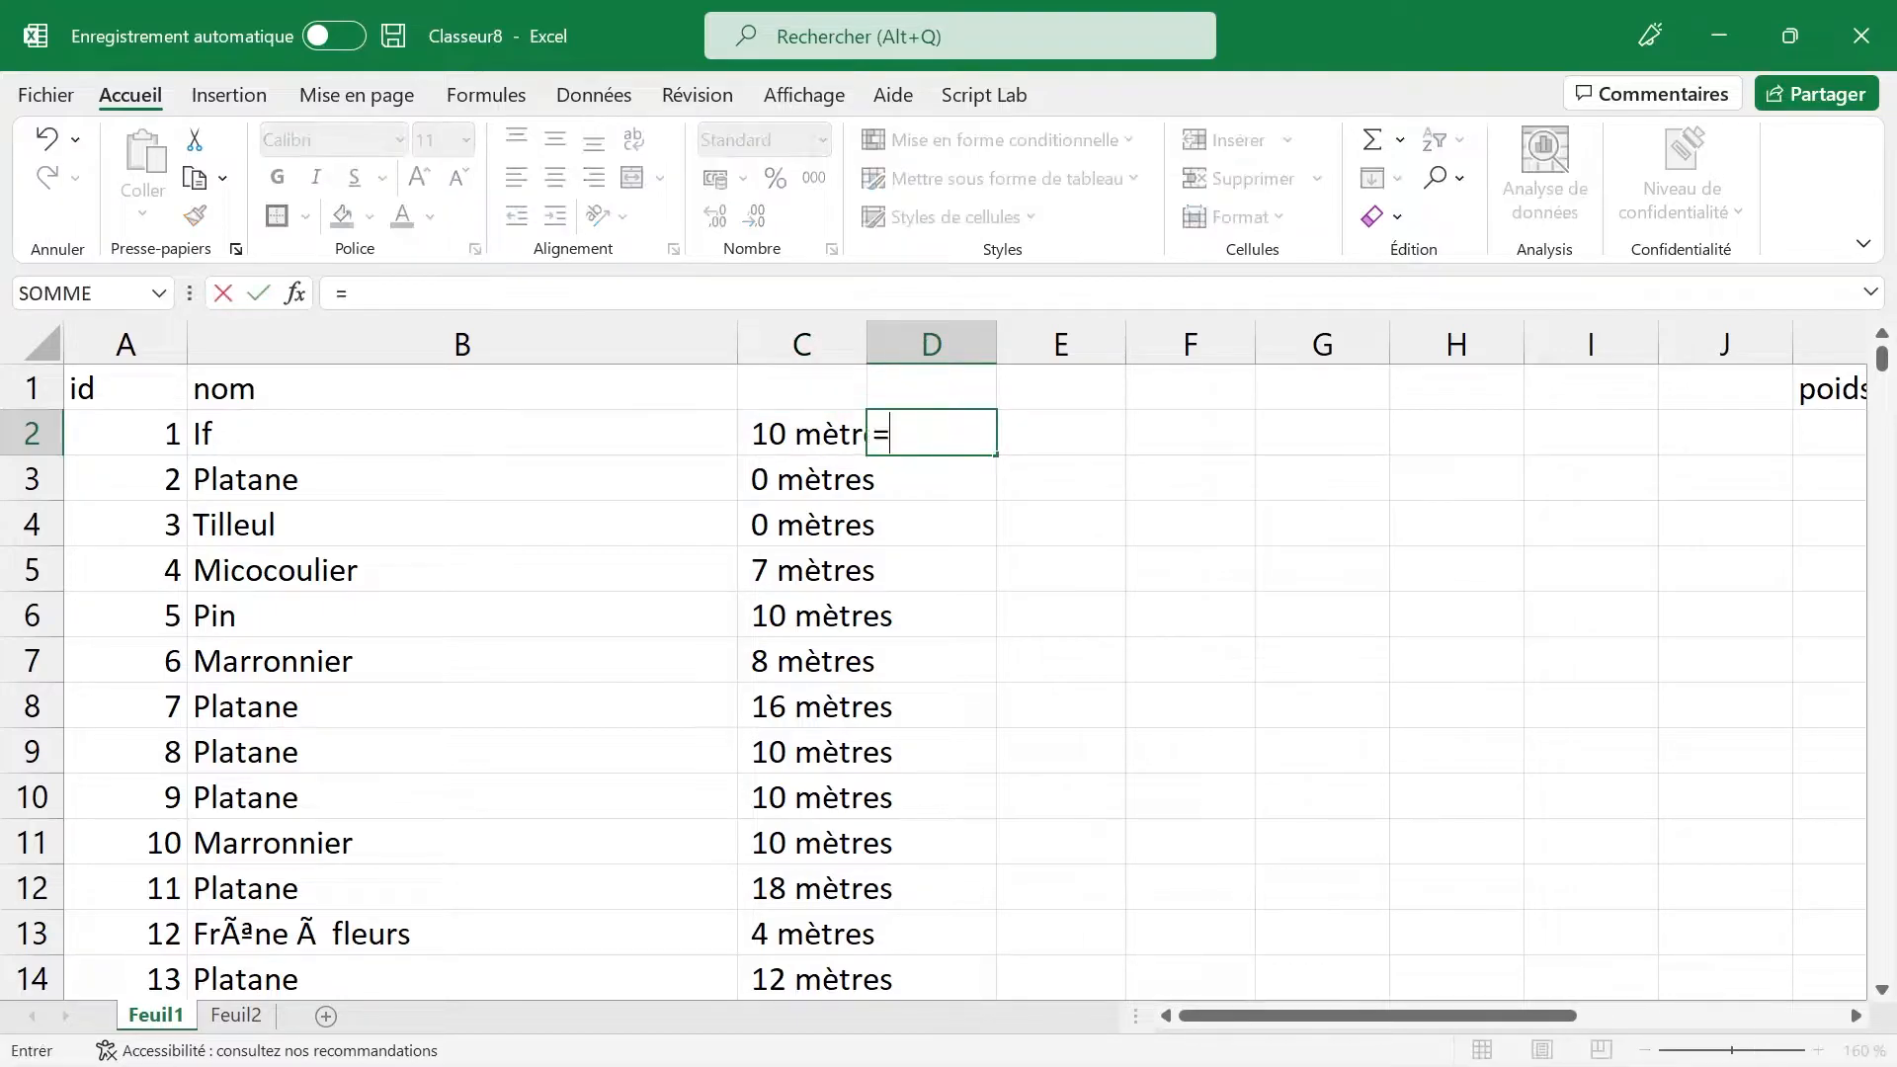
pyautogui.press('Tab')
pyautogui.click(669, 432)
pyautogui.press('Return')
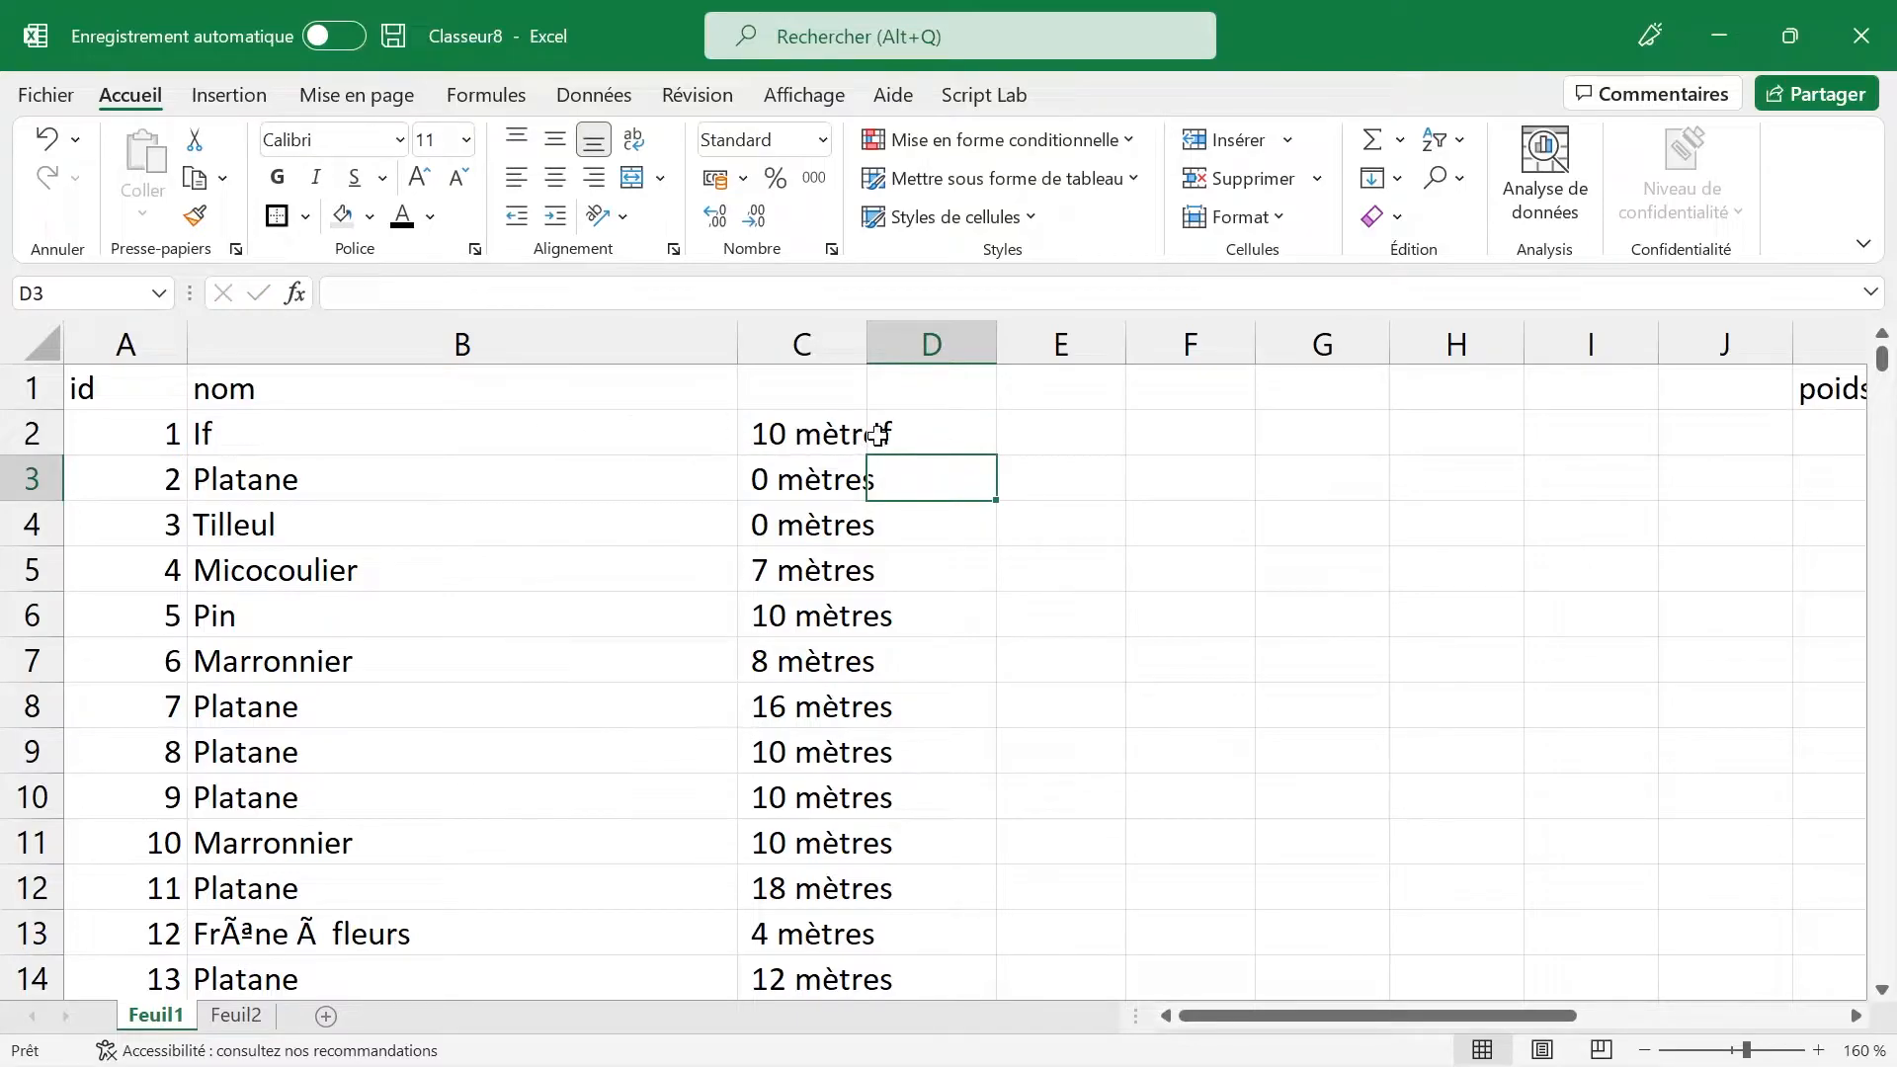
pyautogui.click(951, 434)
pyautogui.doubleClick(995, 453)
# Step: Convert the SUPPRESPACE formulas in column D to plain values in place and check cell D2 for a trailing space
pyautogui.hotkey('ctrl', 'c')
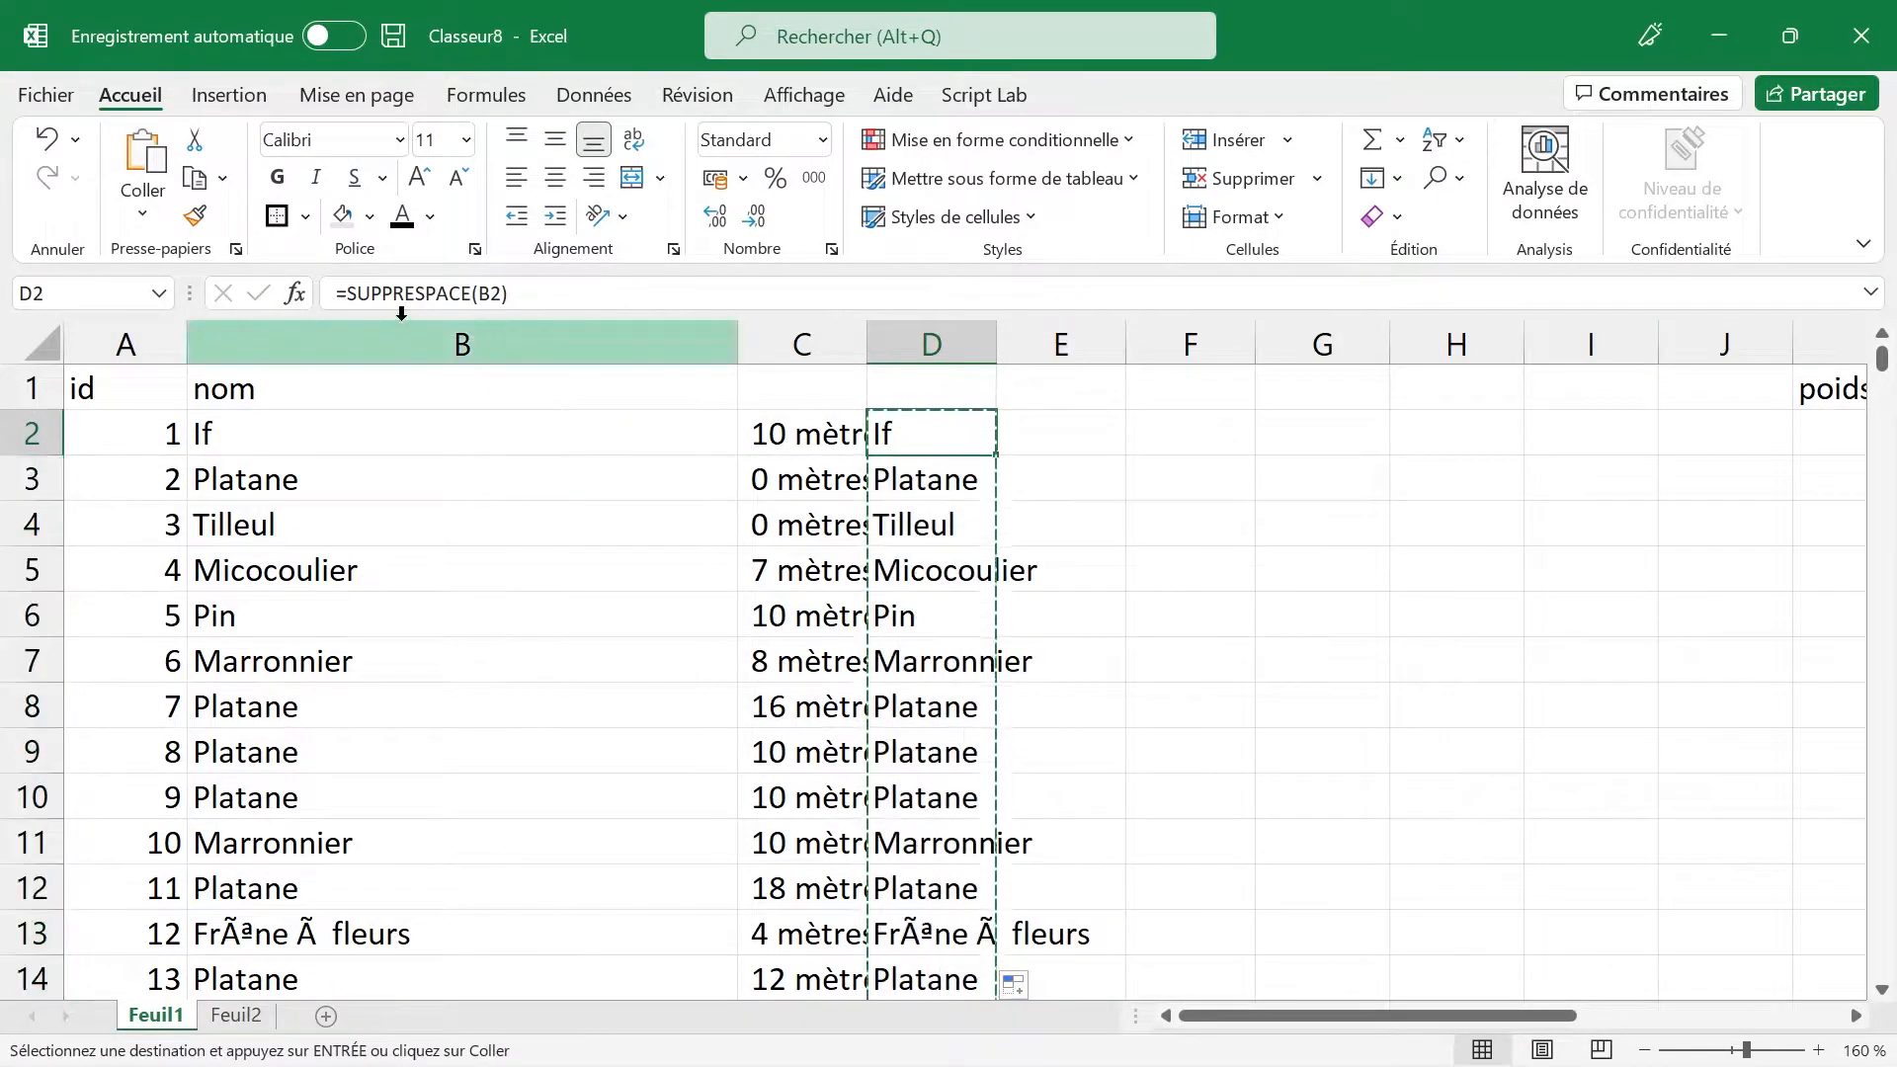
pyautogui.click(142, 213)
pyautogui.click(132, 420)
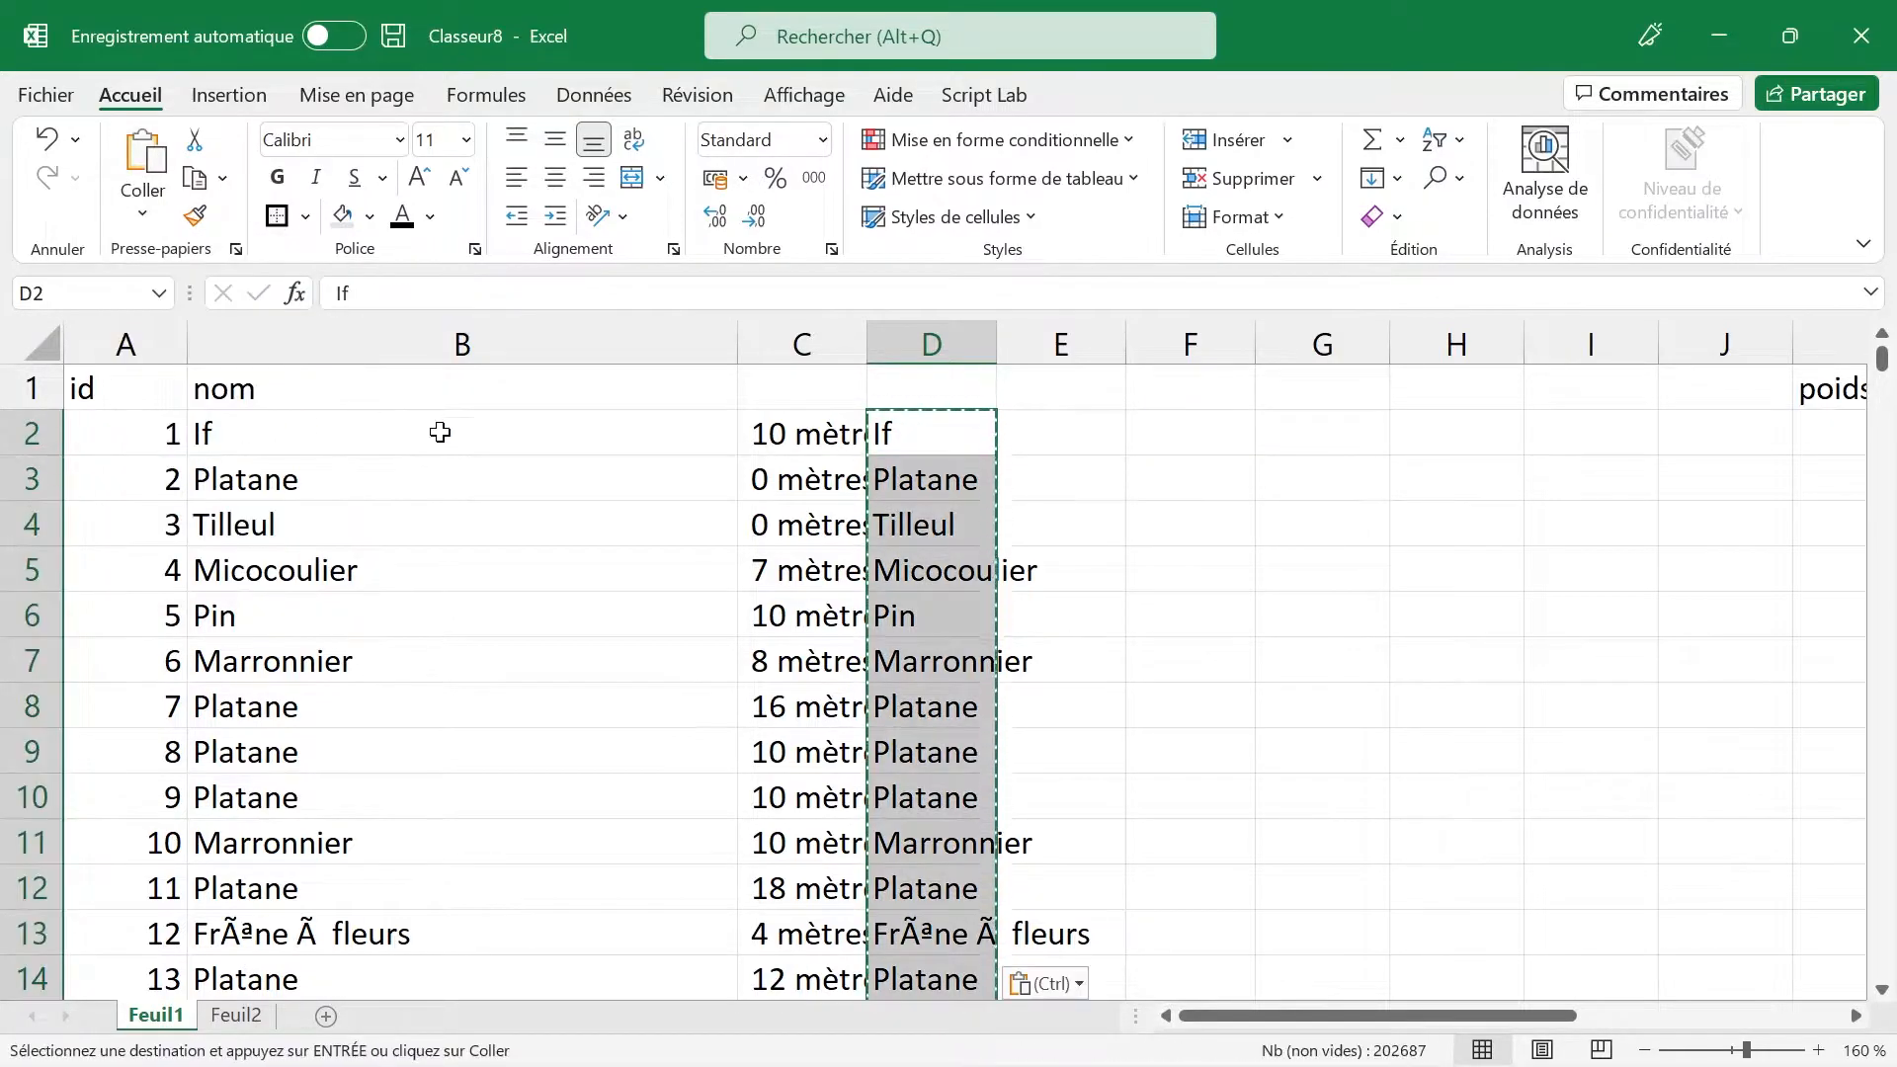
pyautogui.doubleClick(919, 436)
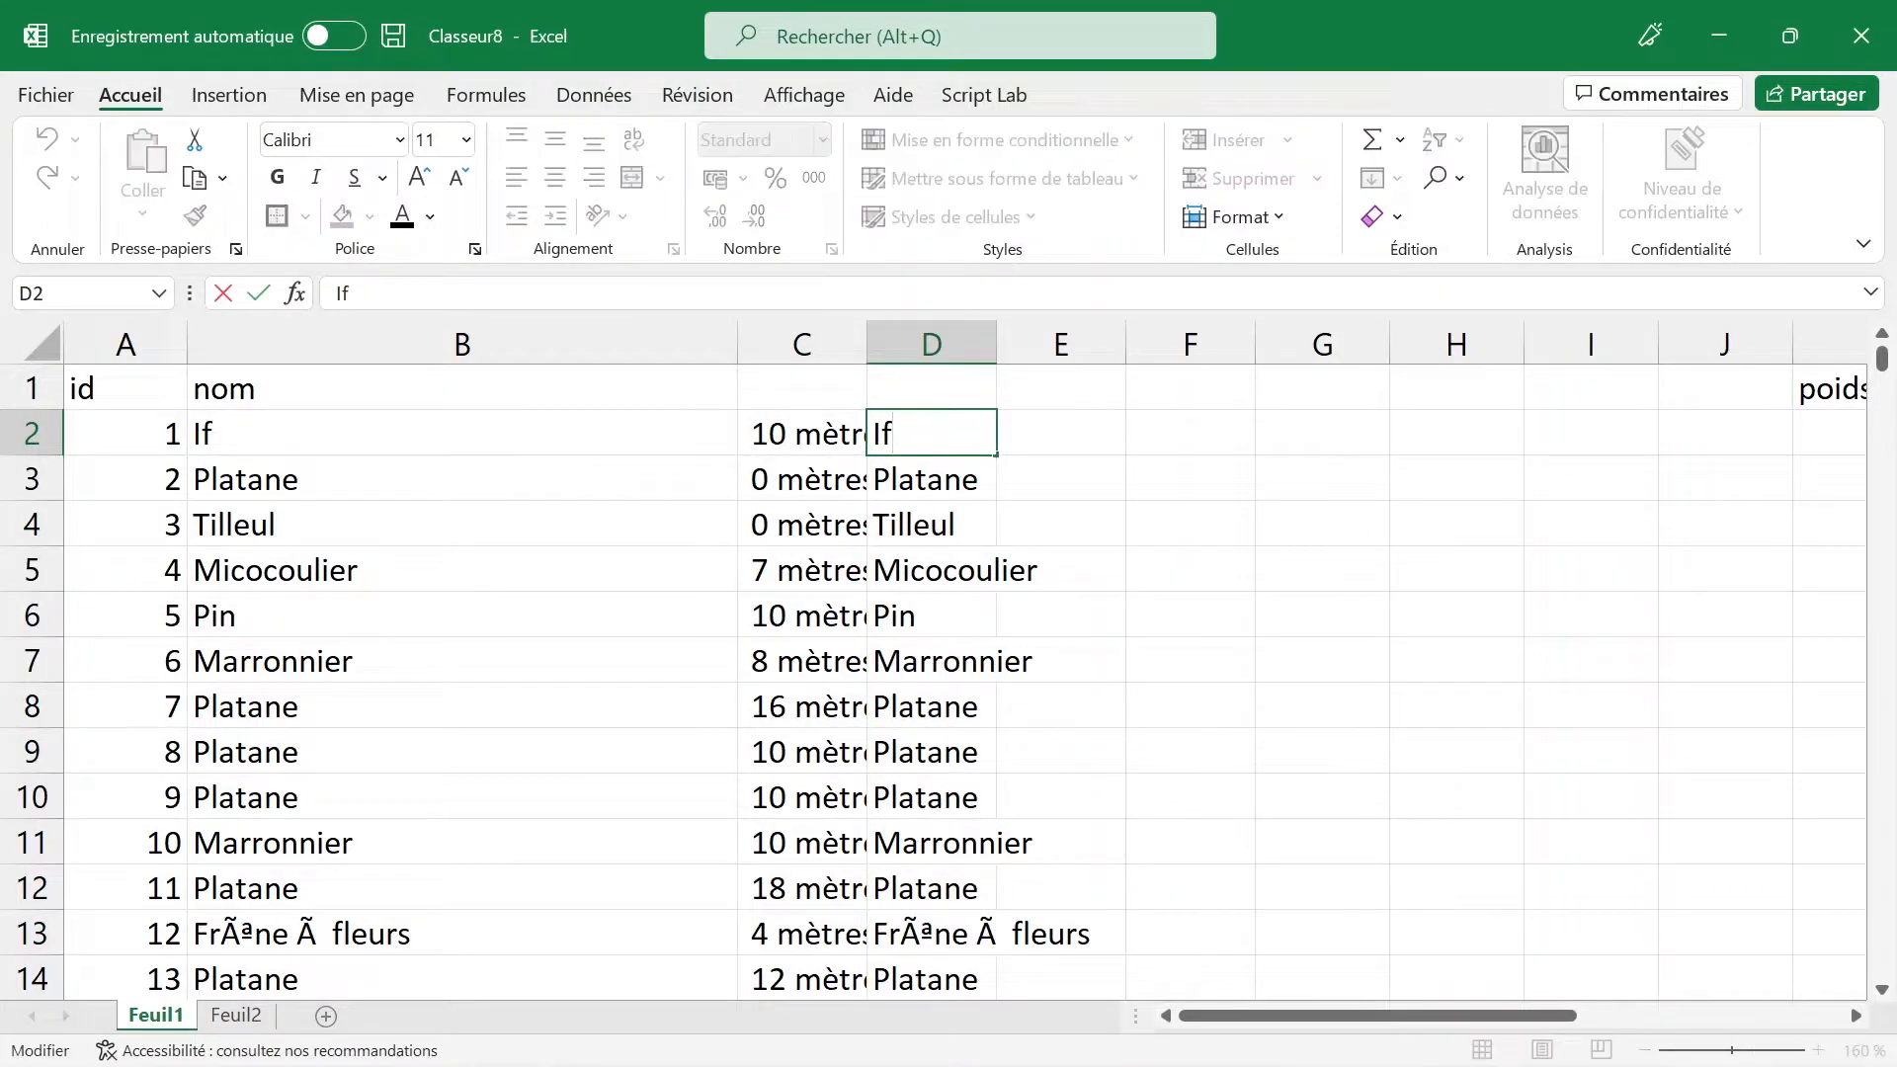
pyautogui.press('Escape')
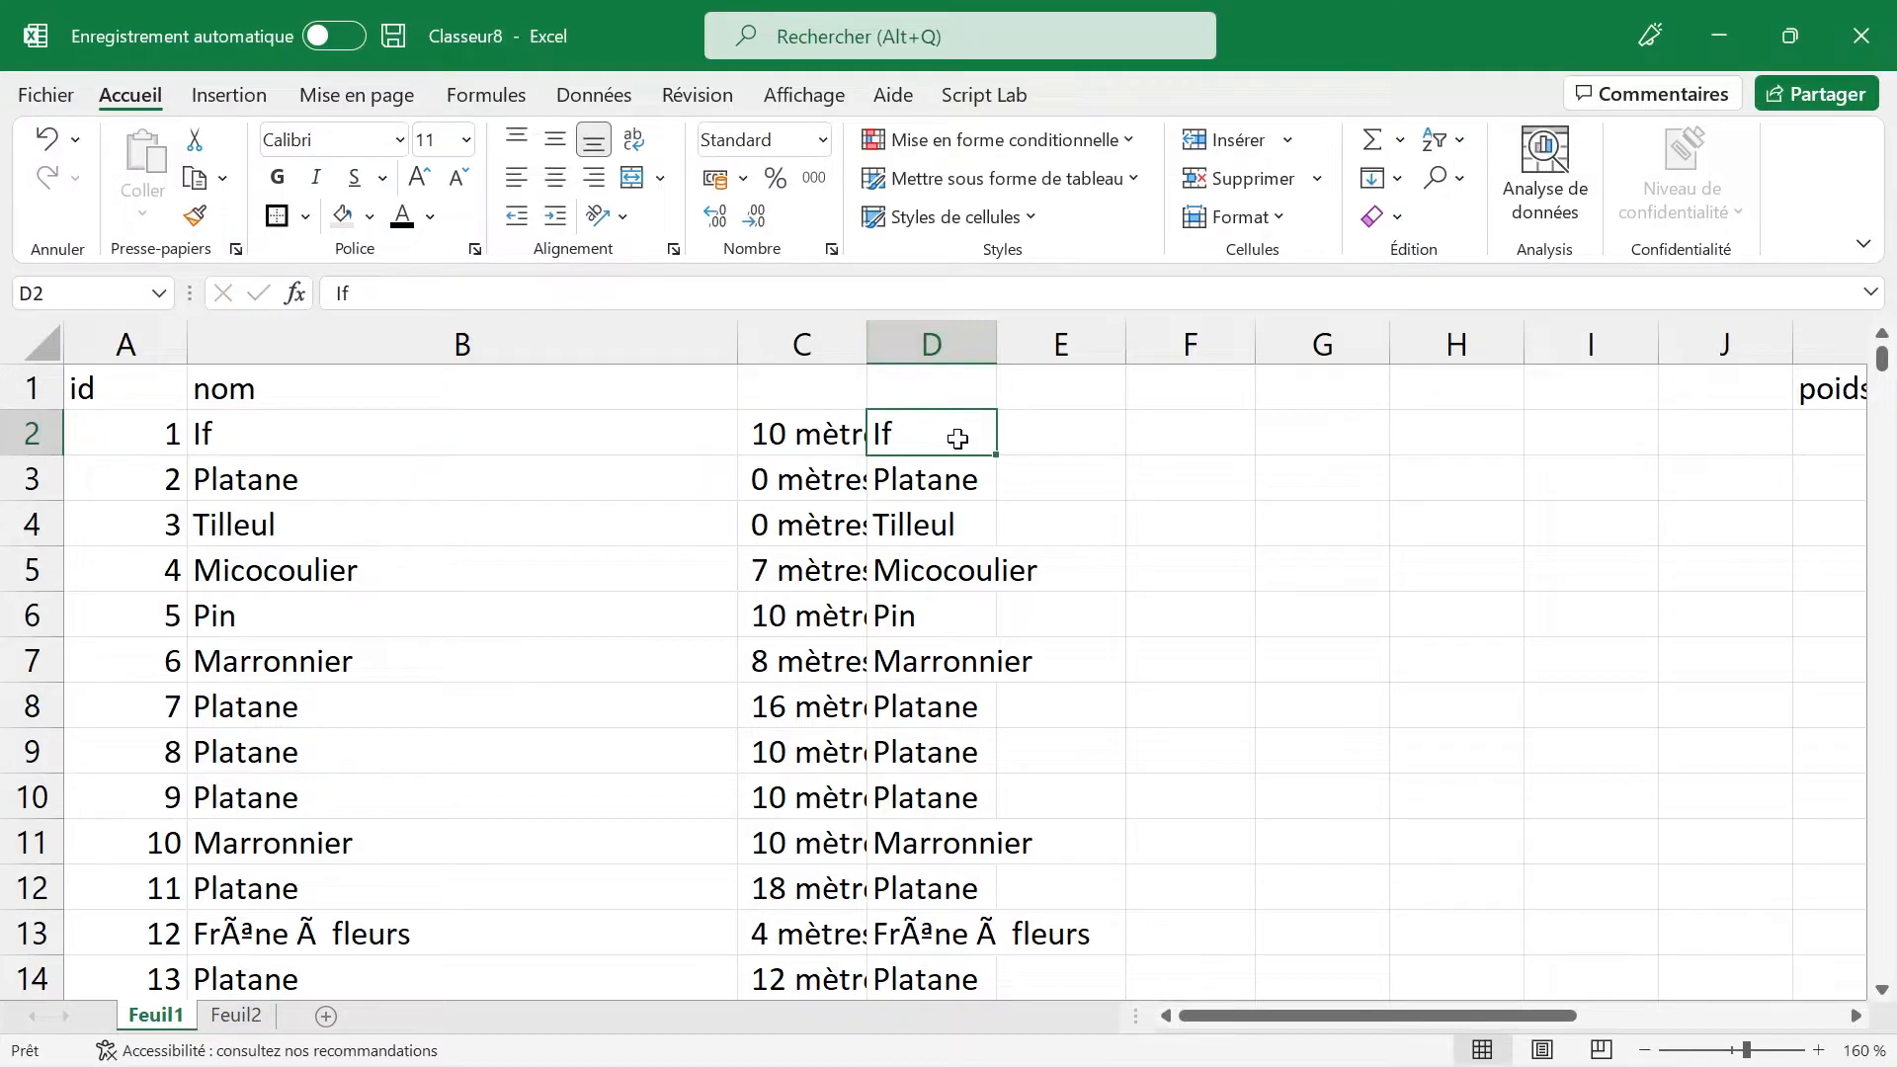
# Step: Undo the space trimming in column D, the column split and the earlier replacement of mesurant in the nom column
pyautogui.hotkey('ctrl', 'z')
pyautogui.hotkey('ctrl', 'z')
pyautogui.hotkey('ctrl', 'z')
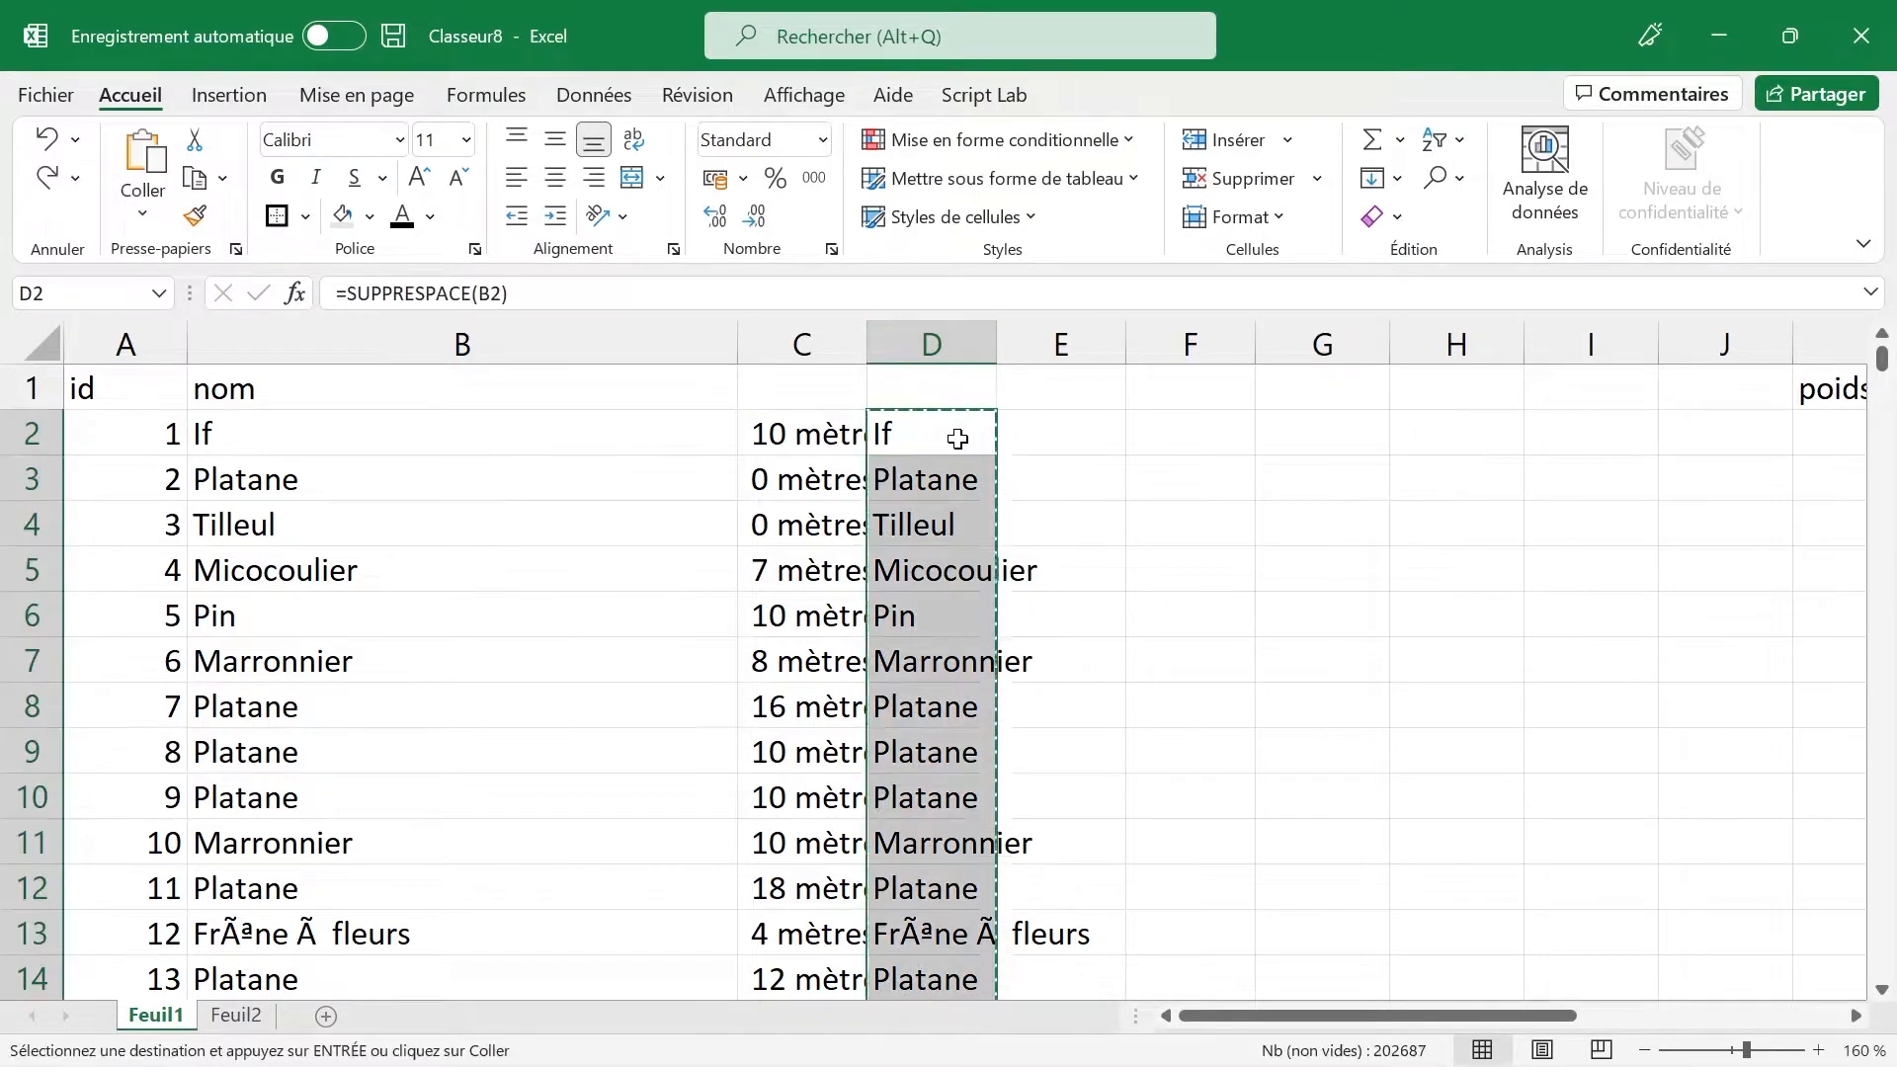
pyautogui.hotkey('ctrl', 'Down')
pyautogui.press('Delete')
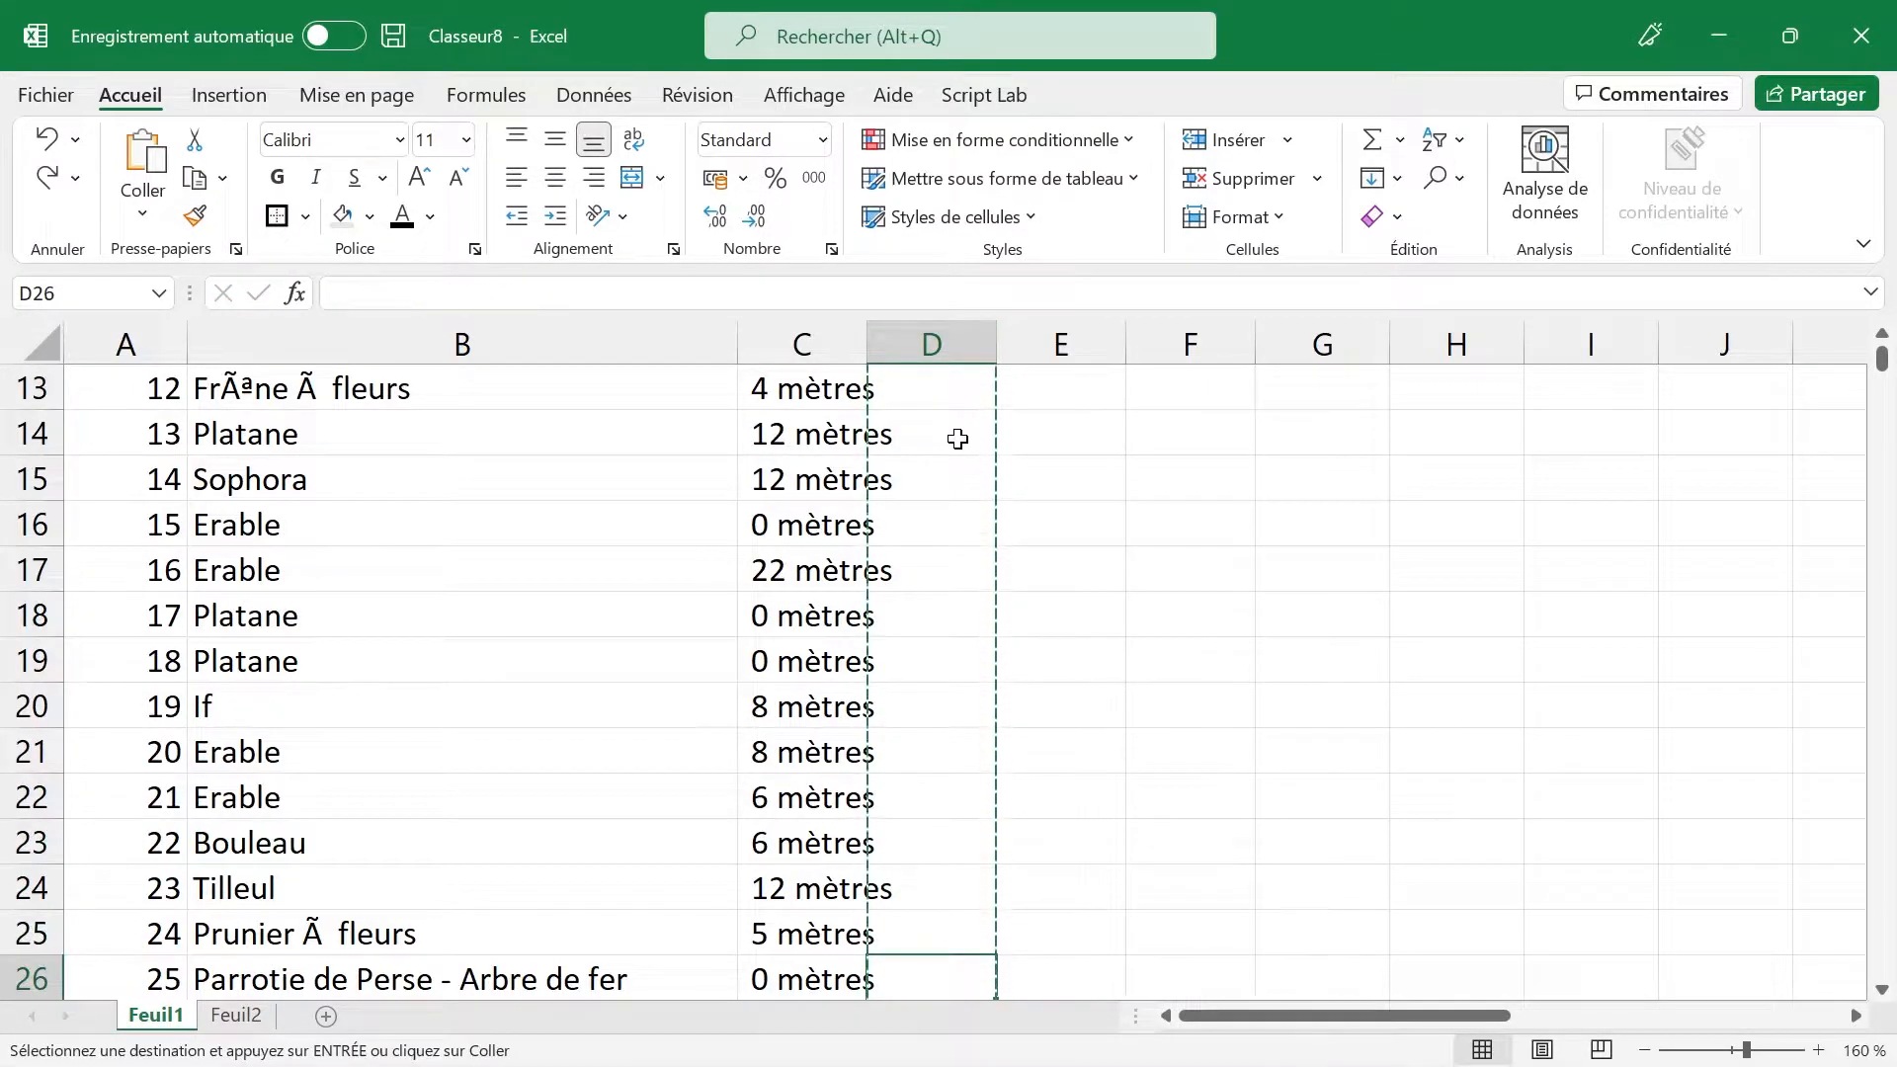
pyautogui.press('Left')
pyautogui.press('Left')
pyautogui.hotkey('ctrl', 'z')
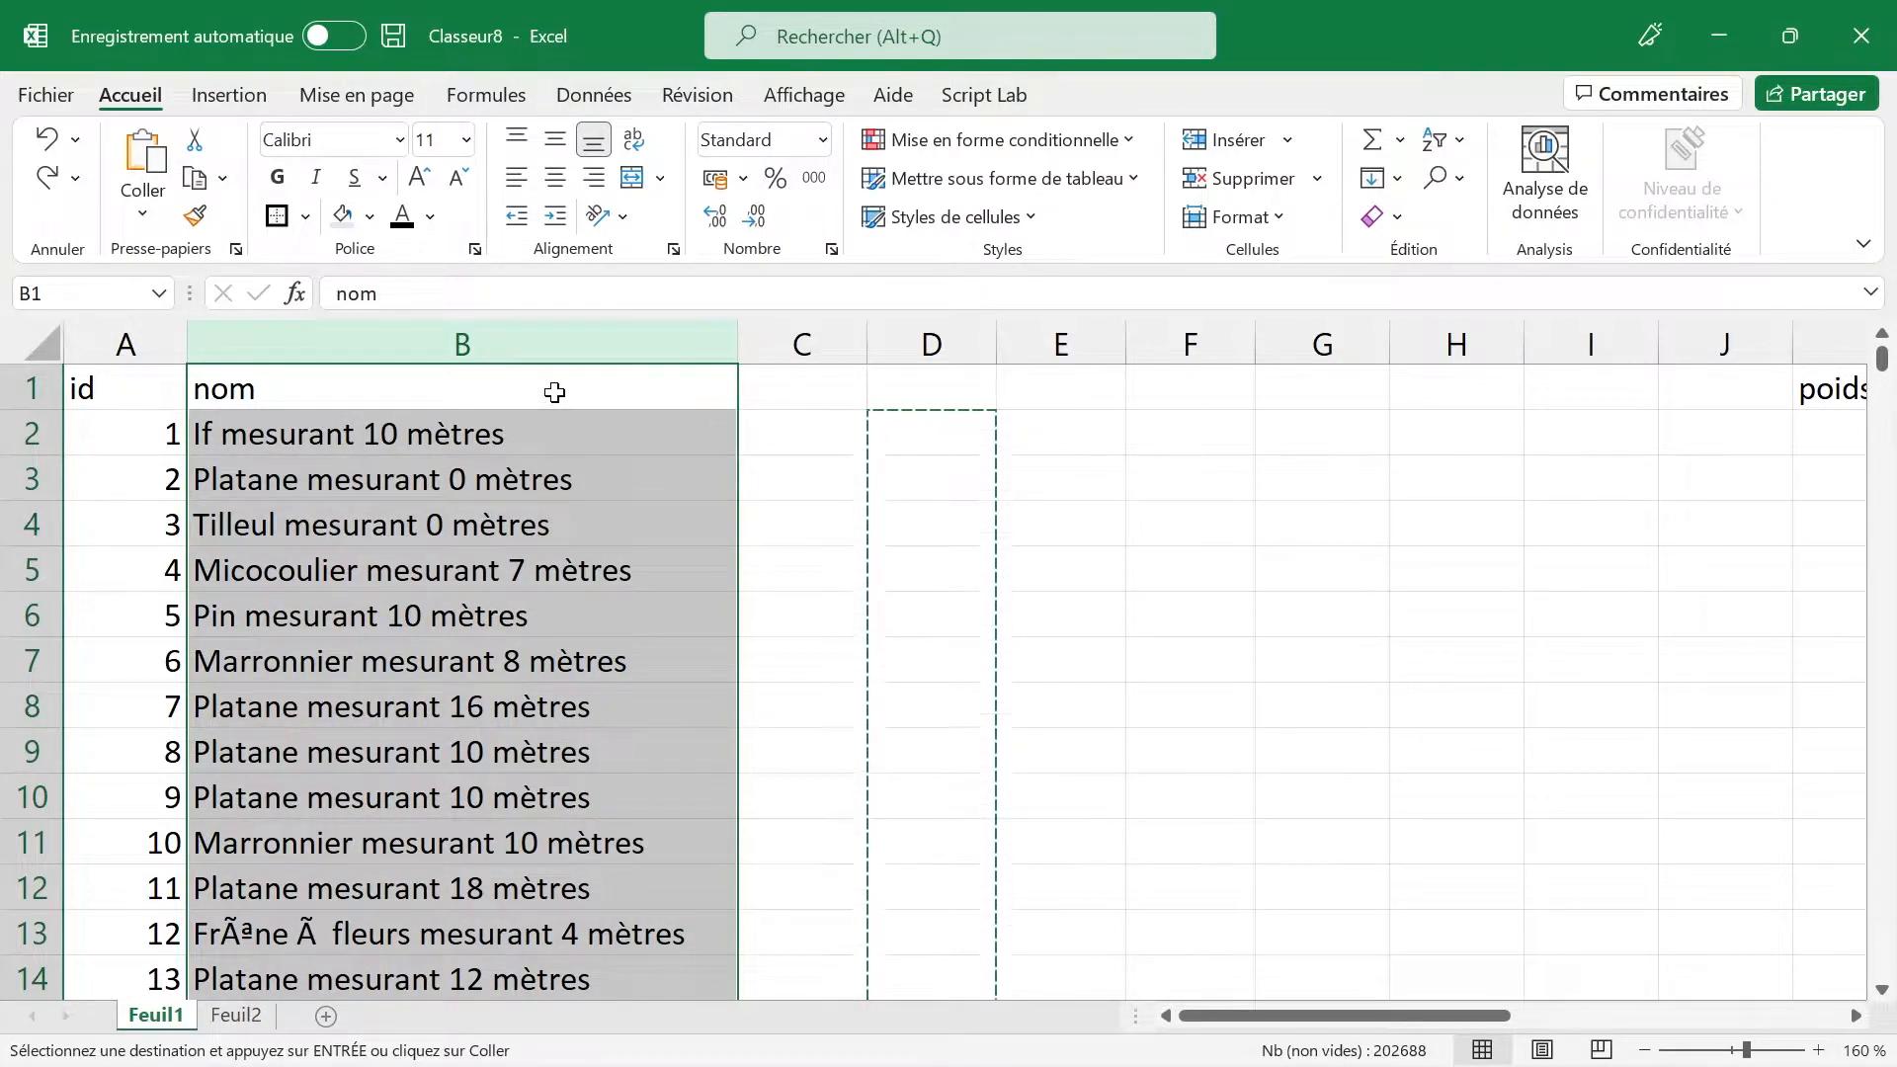
pyautogui.press('Escape')
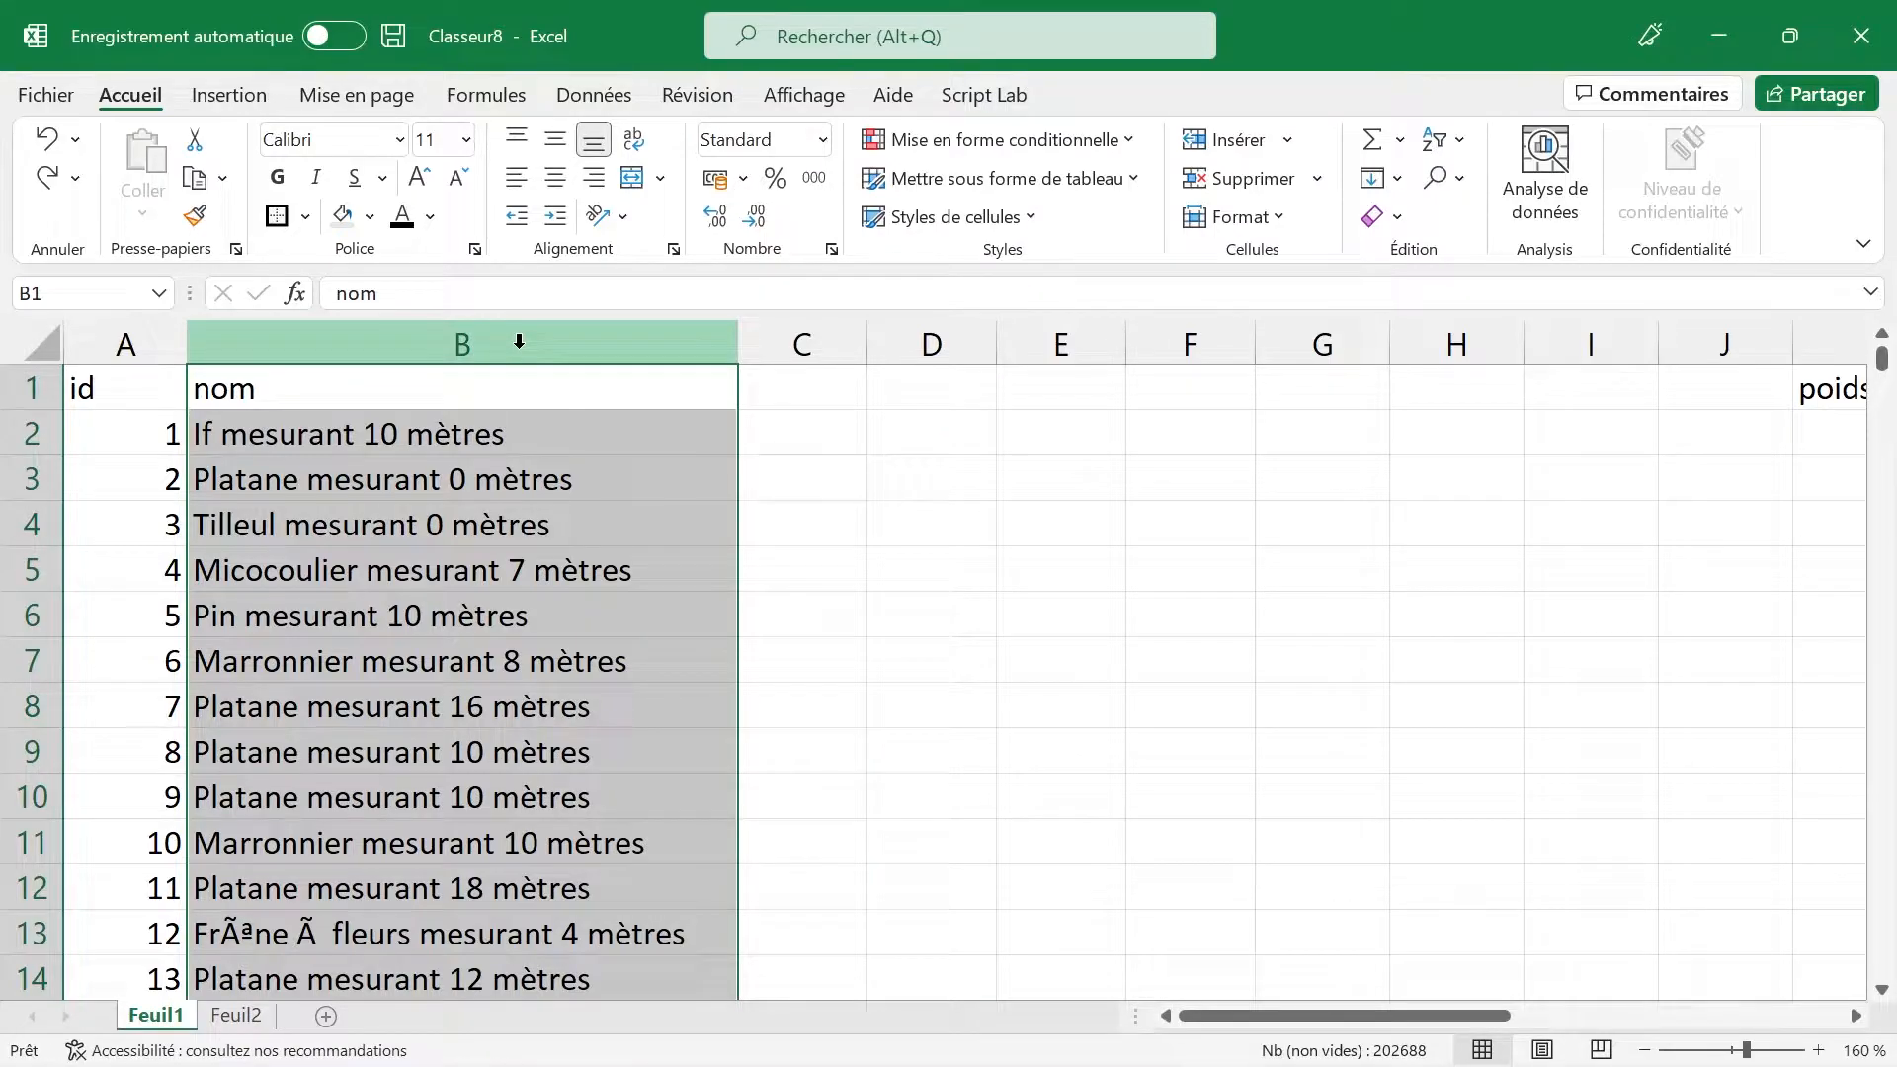
# Step: Replace every mesurant in the nom column, including the spaces before and after it, with £
pyautogui.hotkey('ctrl', 'f')
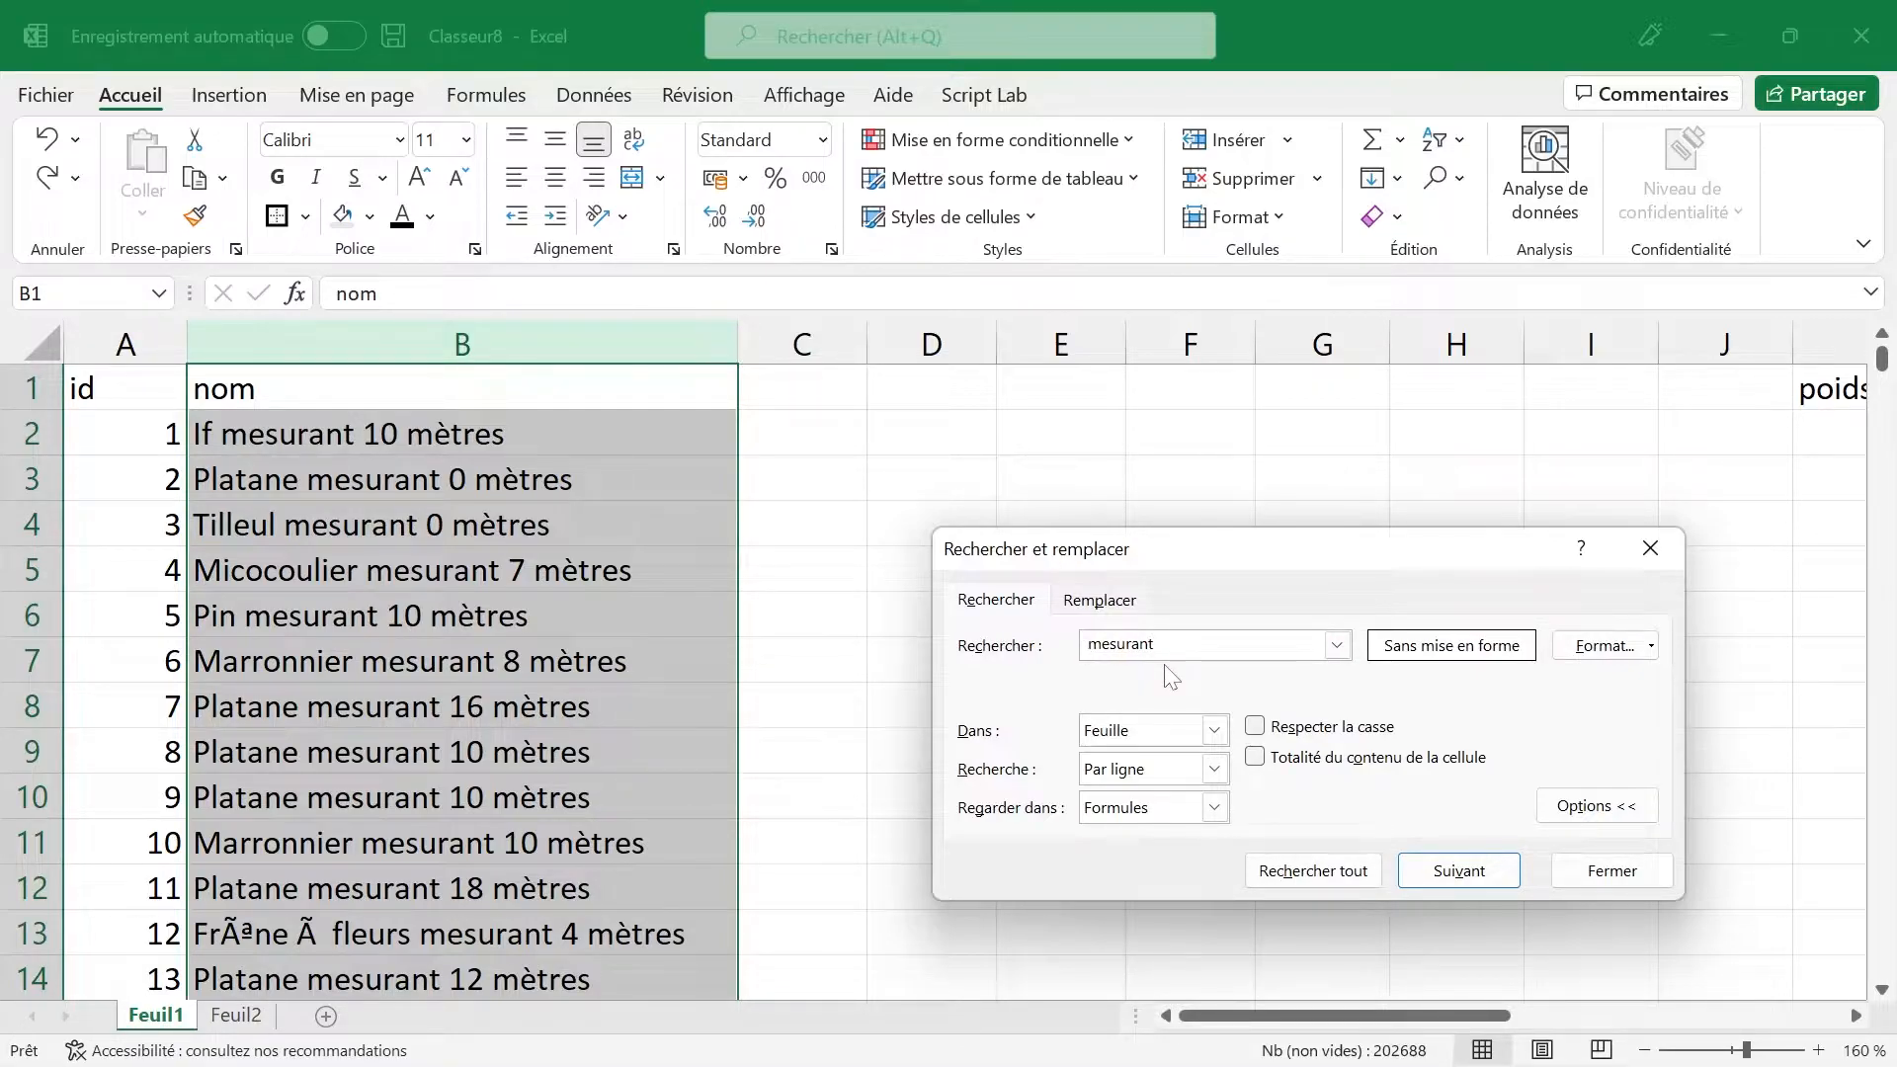
pyautogui.click(1132, 616)
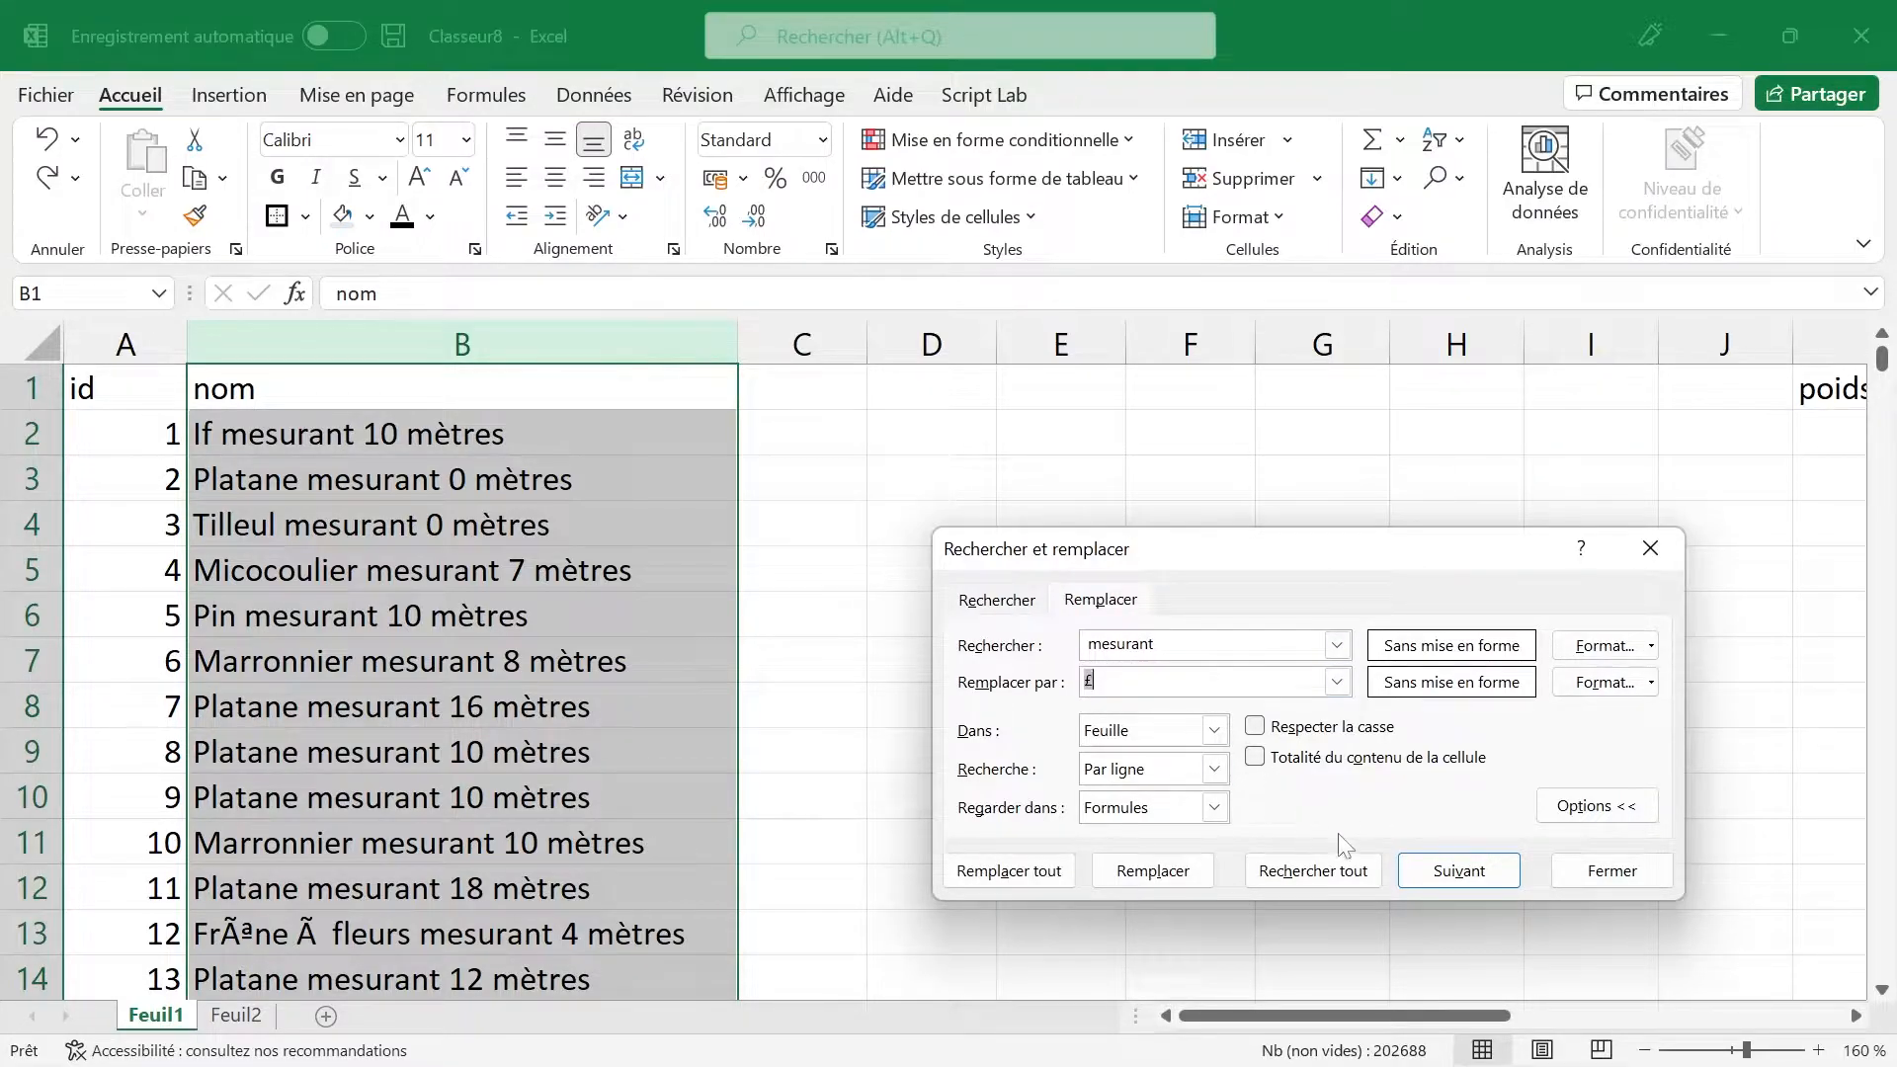
pyautogui.click(1042, 878)
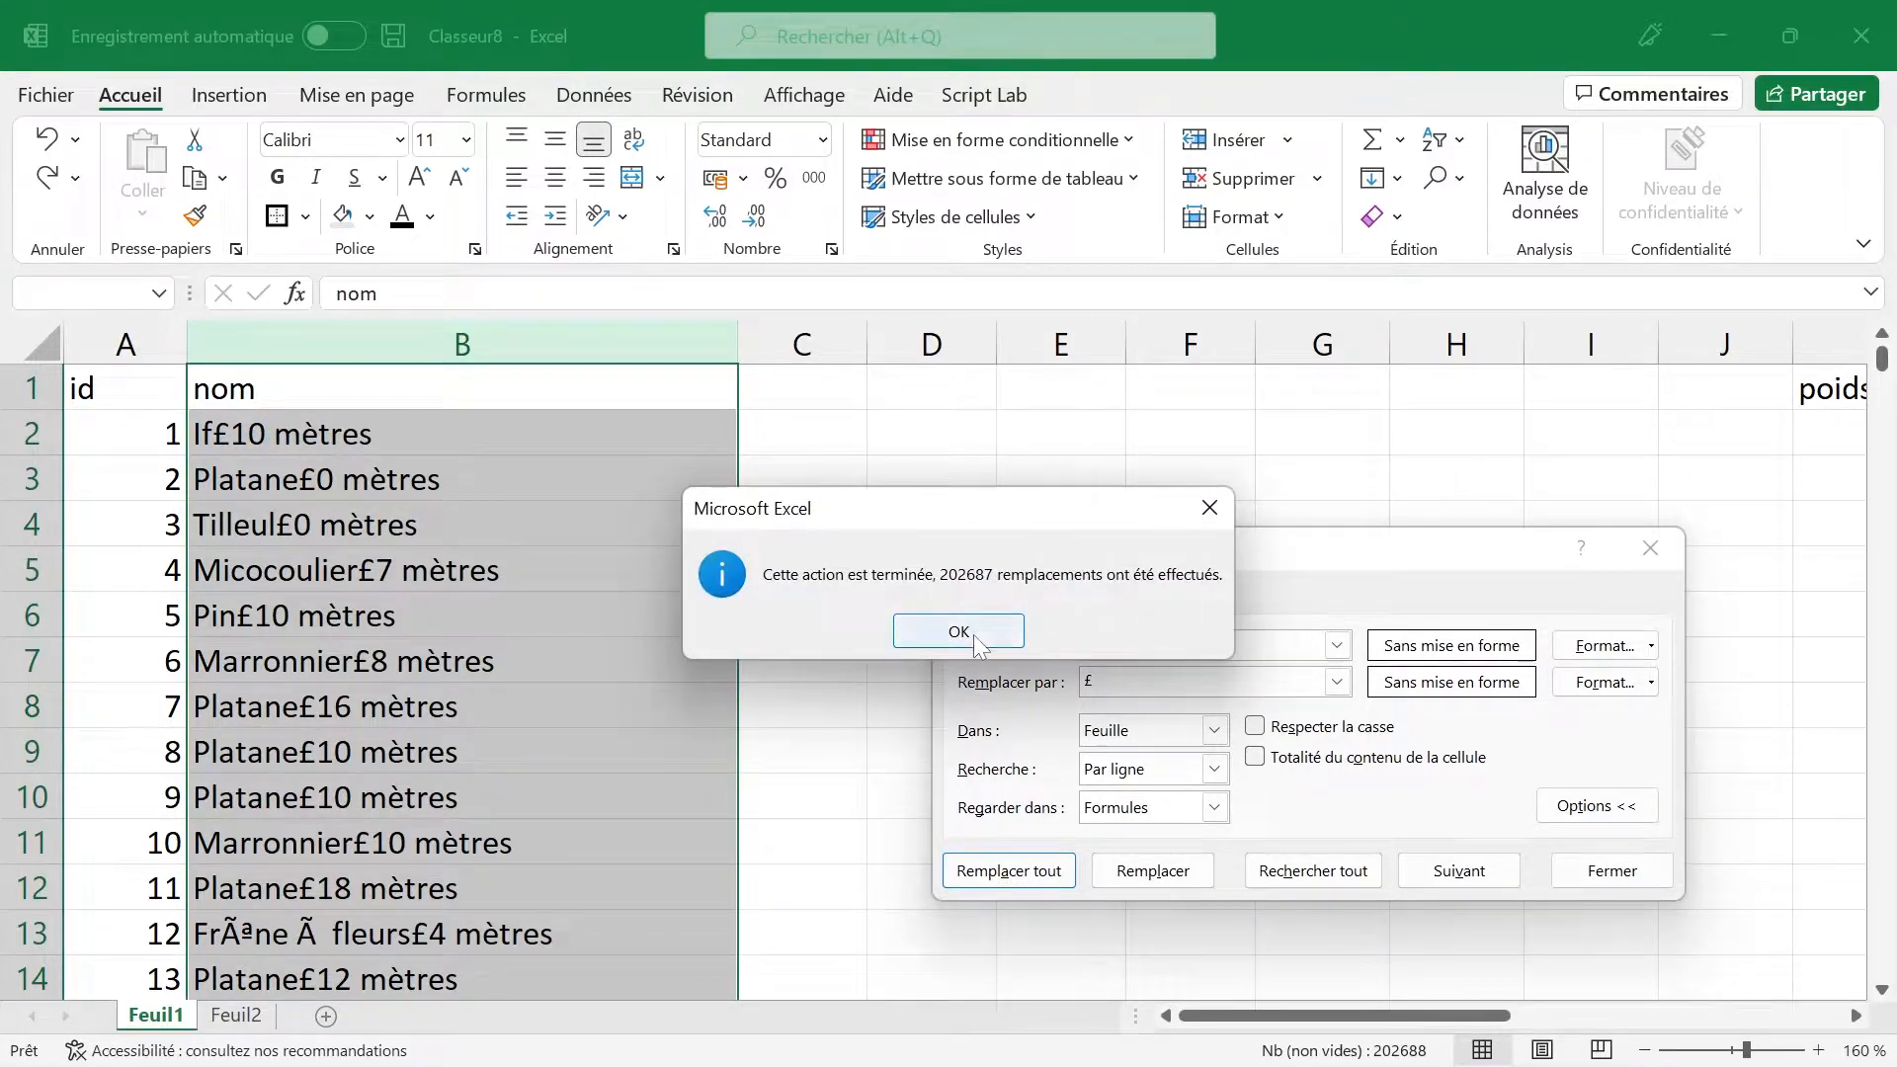
pyautogui.click(975, 638)
pyautogui.click(1648, 549)
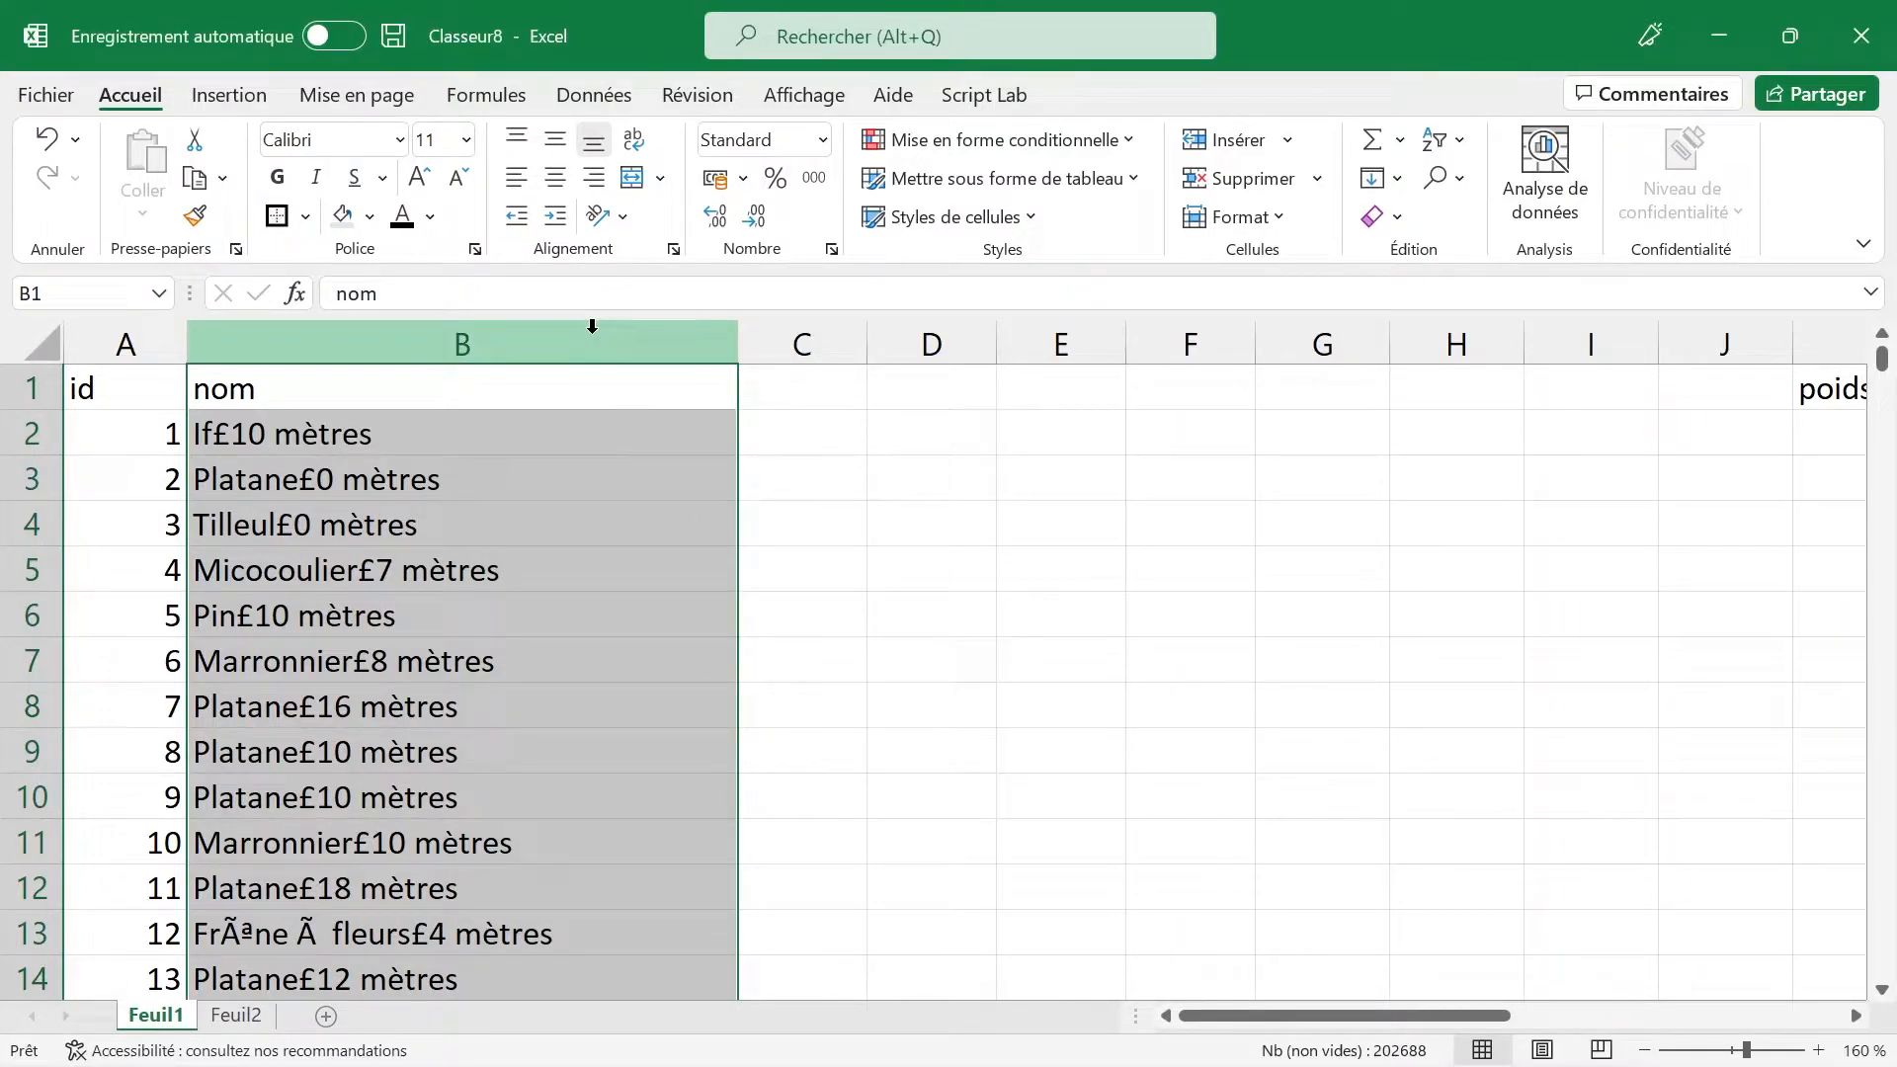
# Step: Split the delimited text of column B at each £ into name and height columns
pyautogui.click(594, 95)
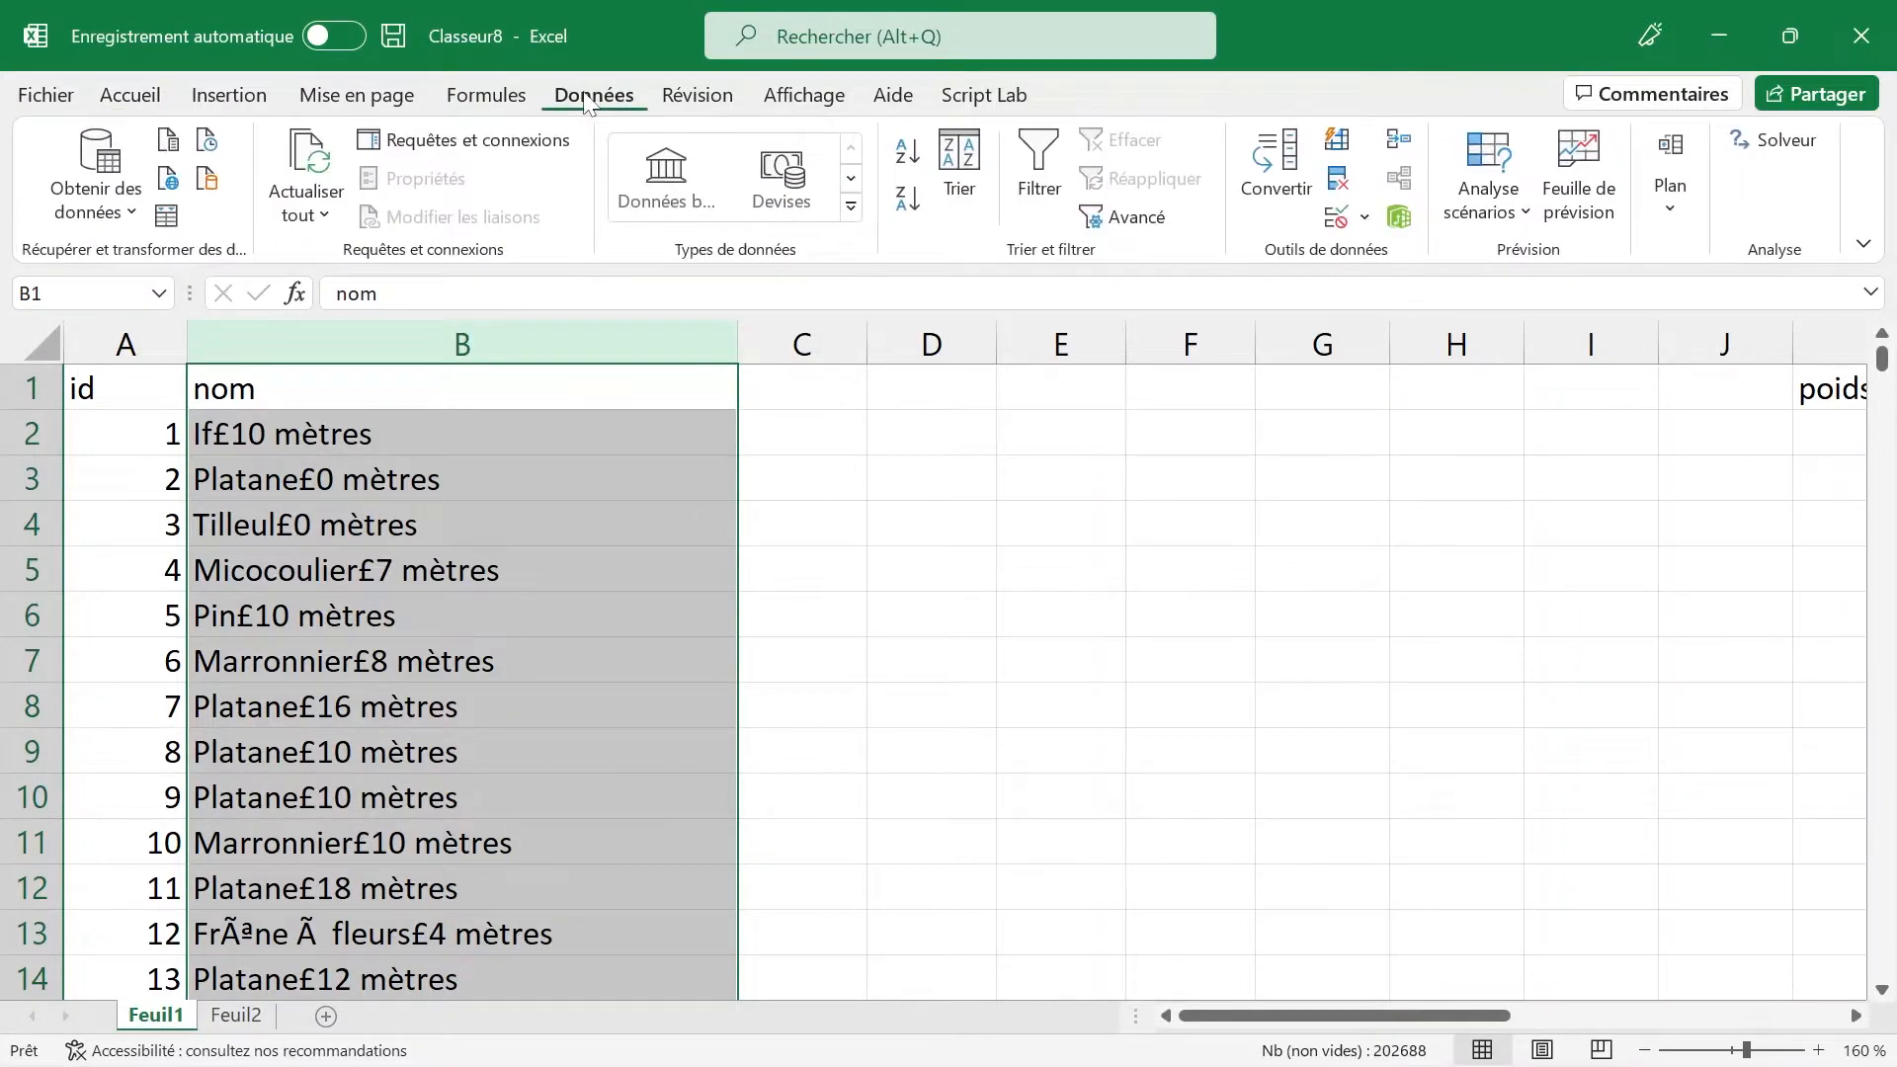
pyautogui.click(1289, 158)
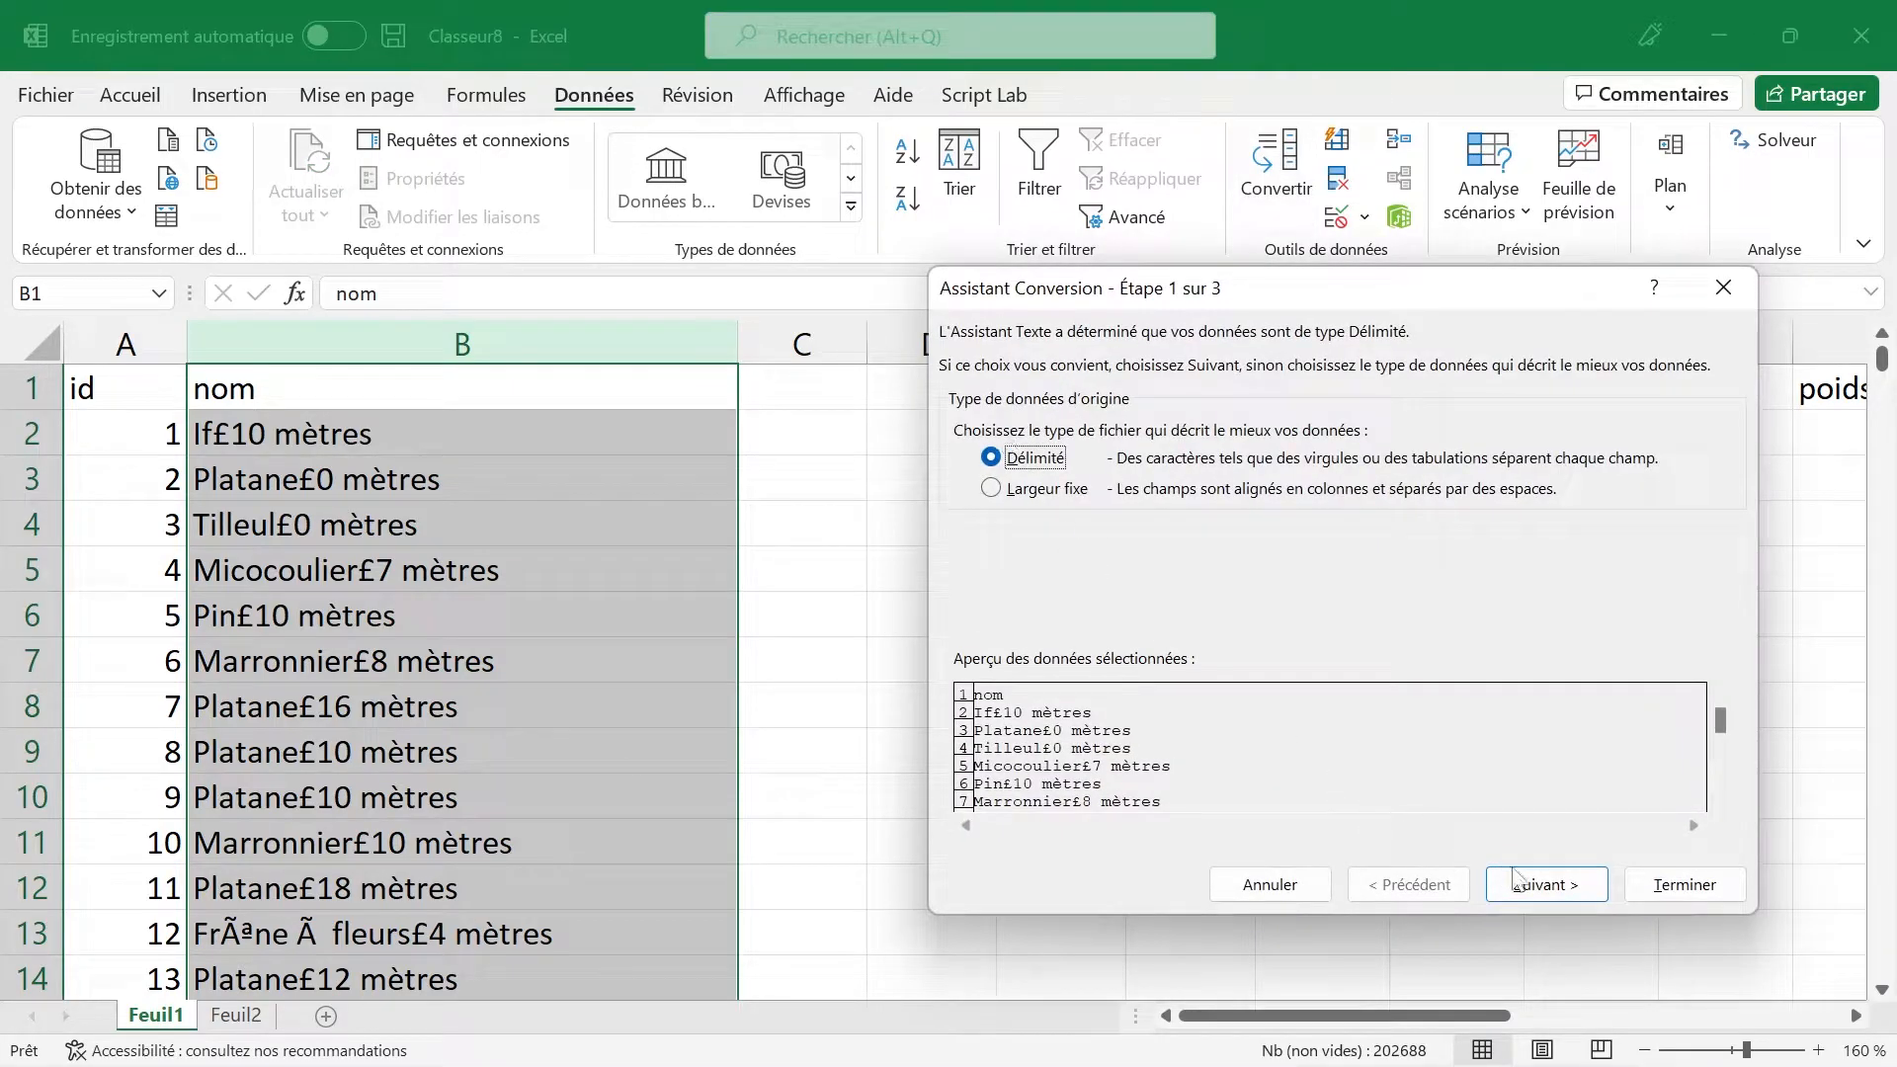
pyautogui.click(1545, 882)
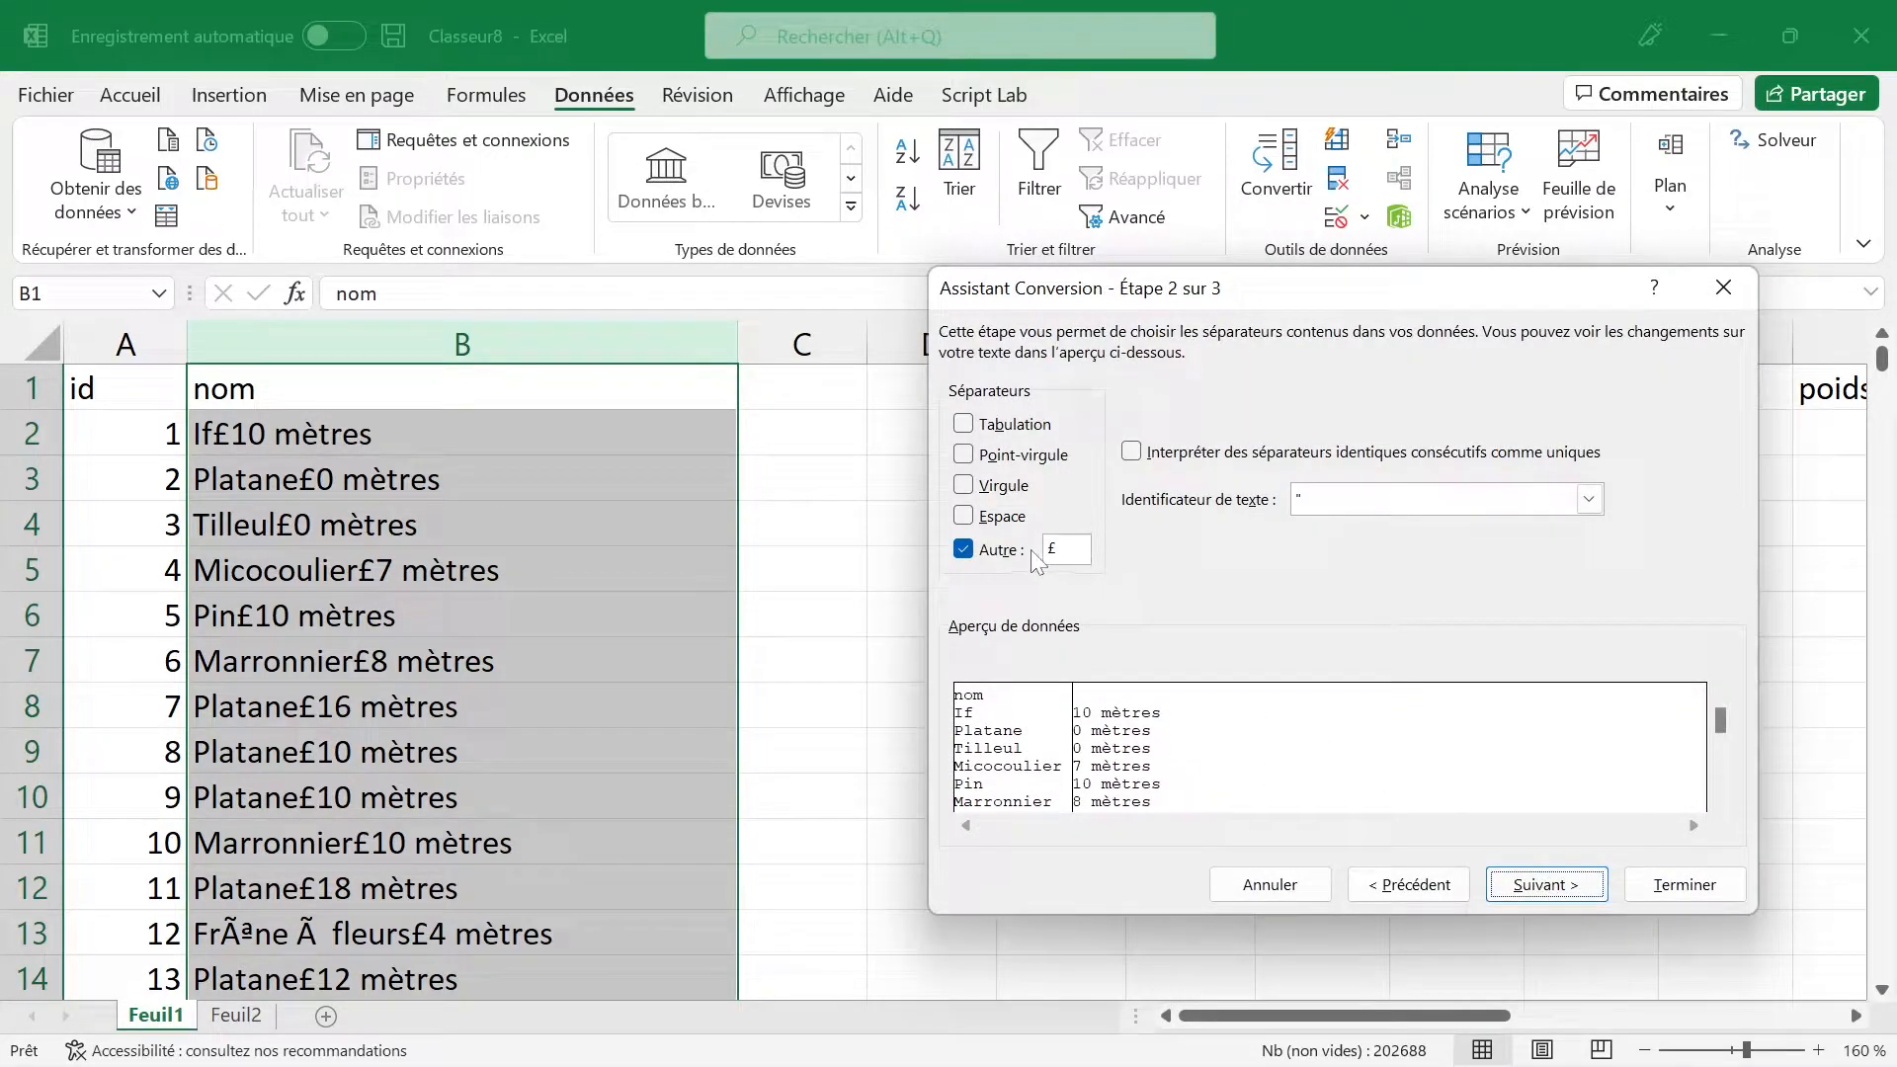
pyautogui.click(1640, 880)
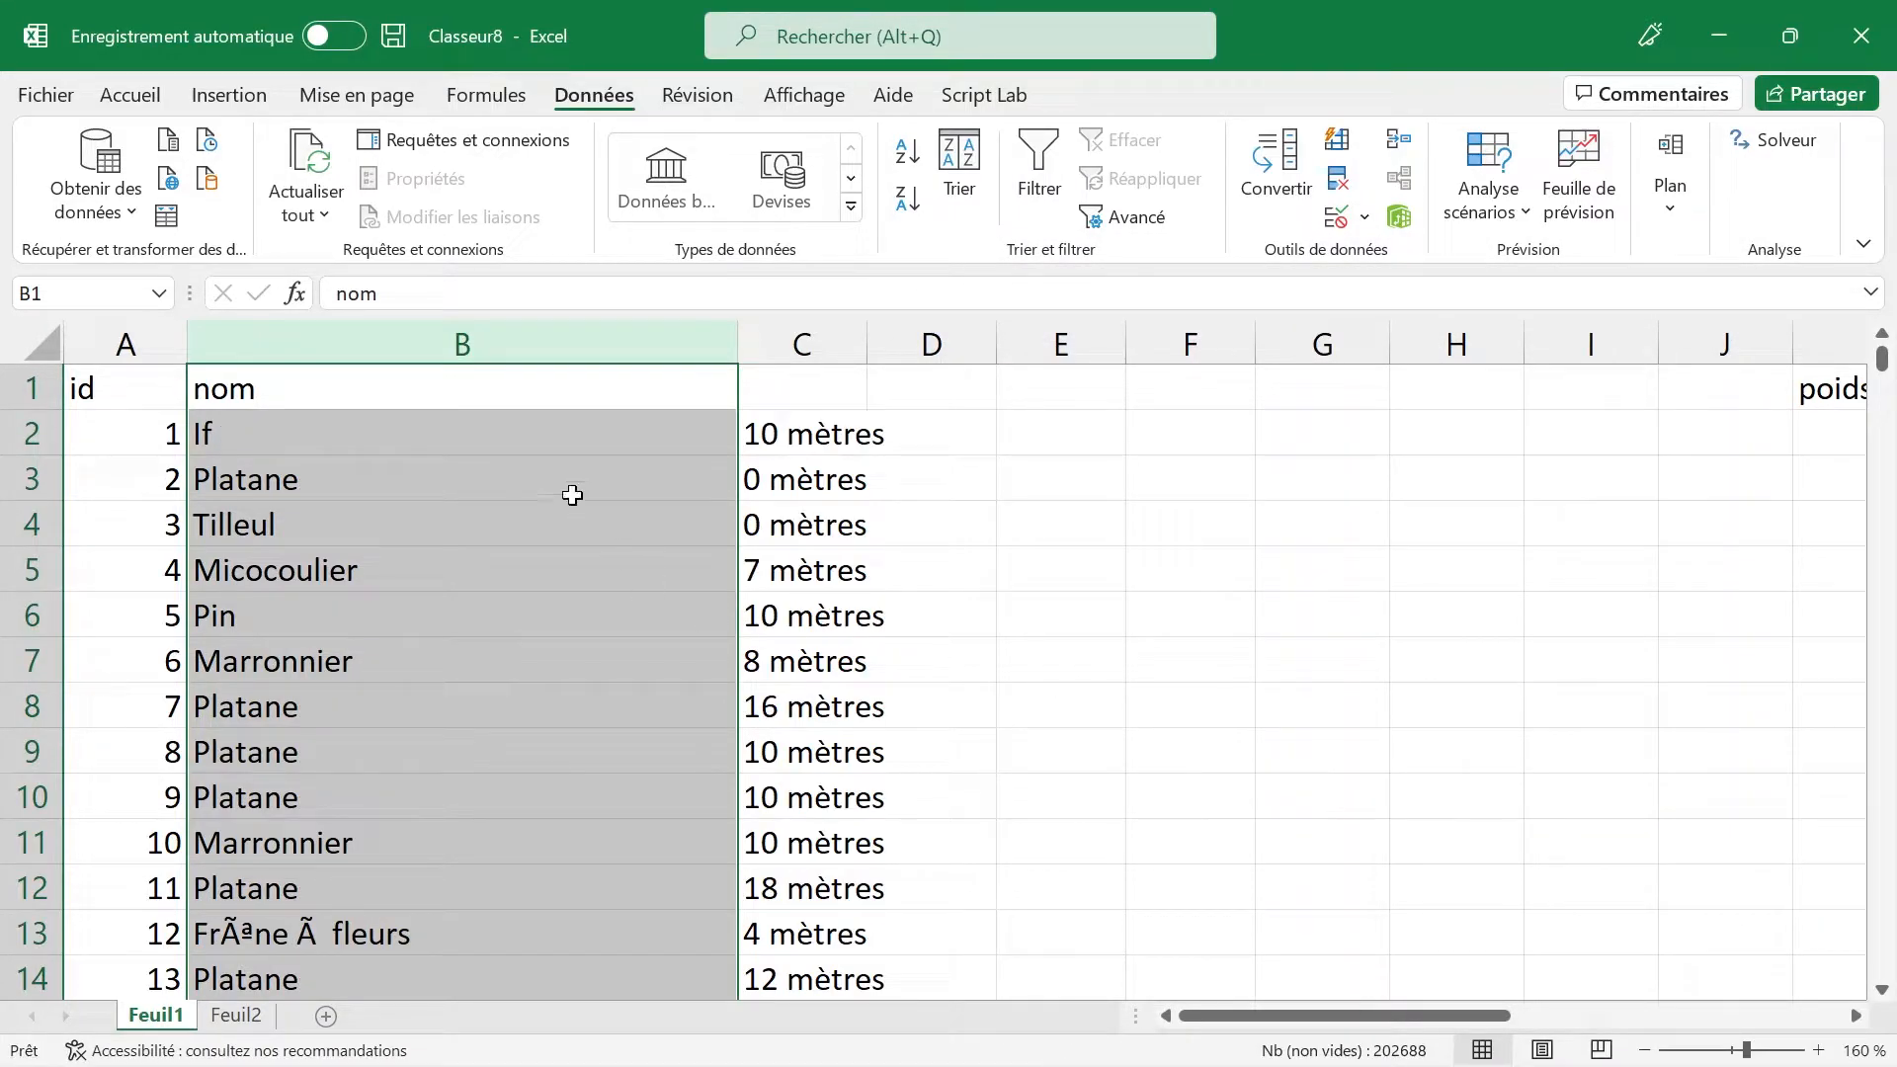
# Step: Check the name in cell B2 for a trailing space and undo the column split
pyautogui.click(539, 438)
pyautogui.doubleClick(537, 436)
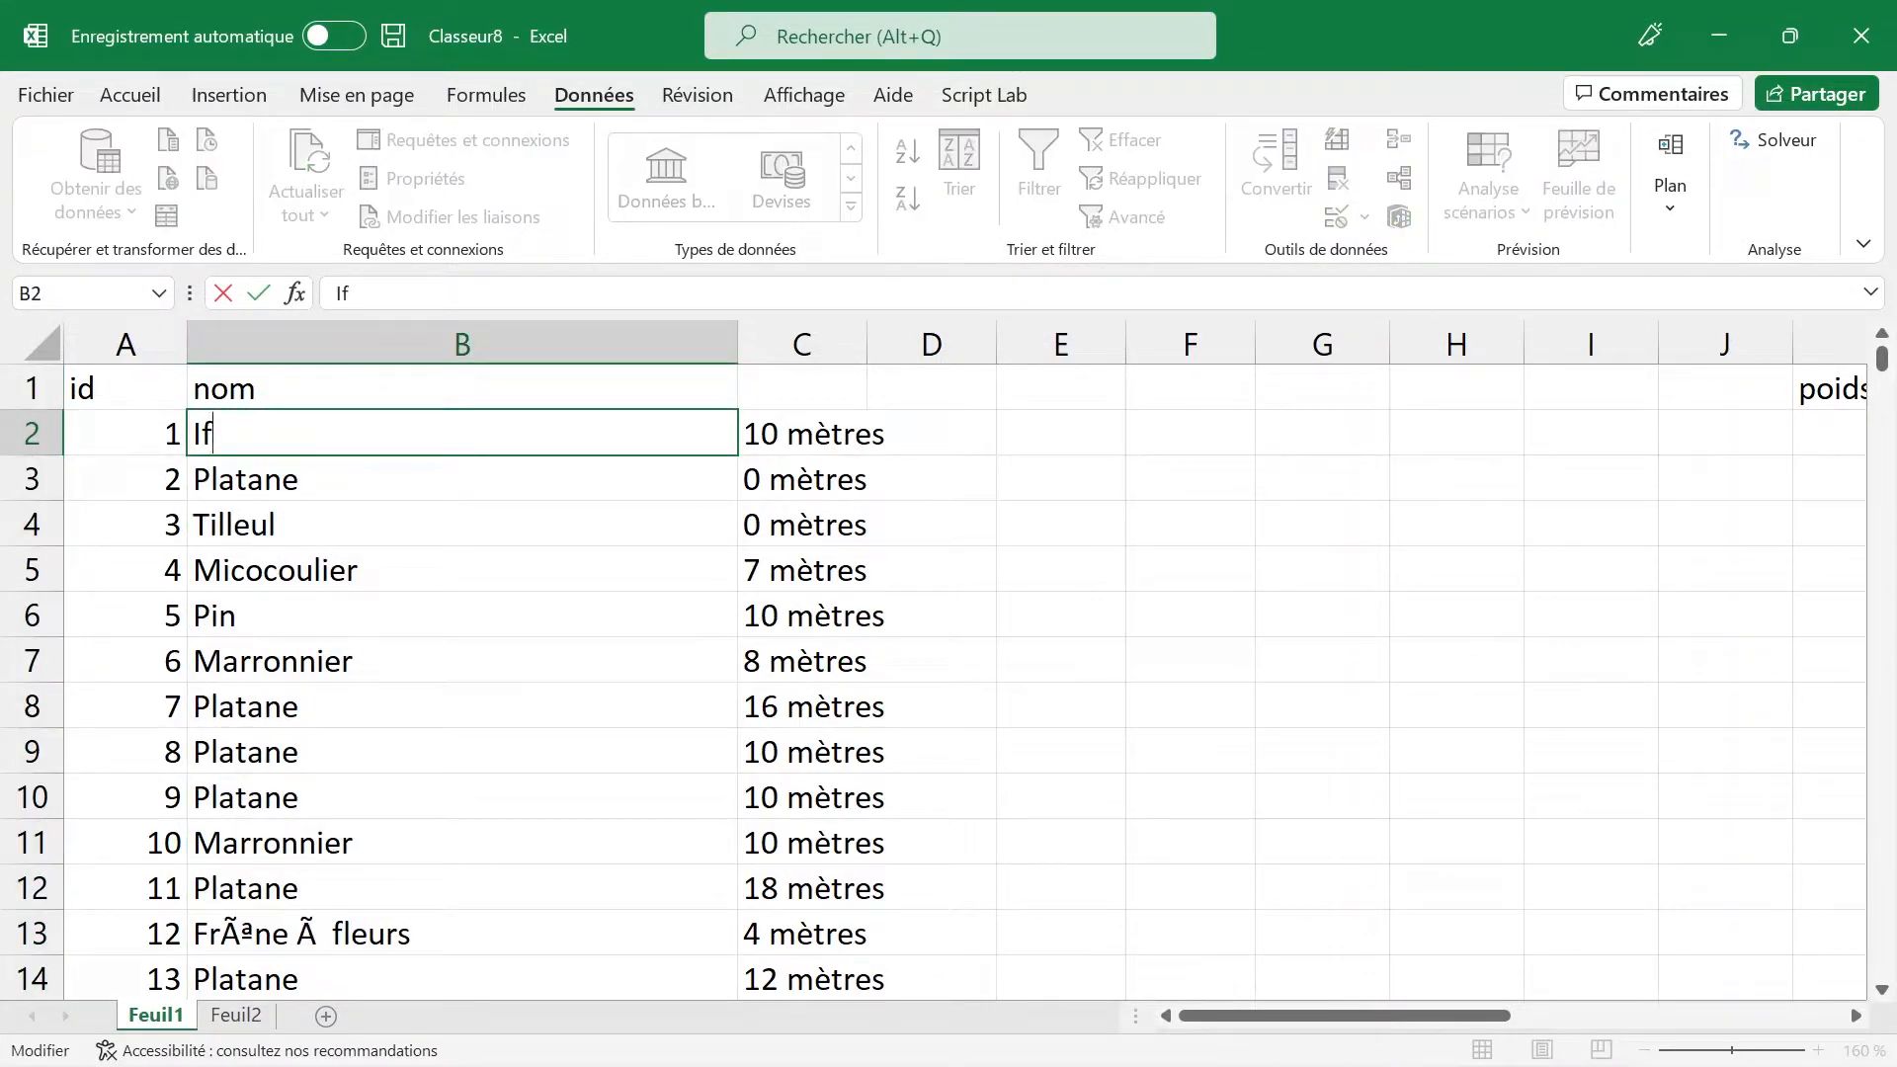
pyautogui.press('Escape')
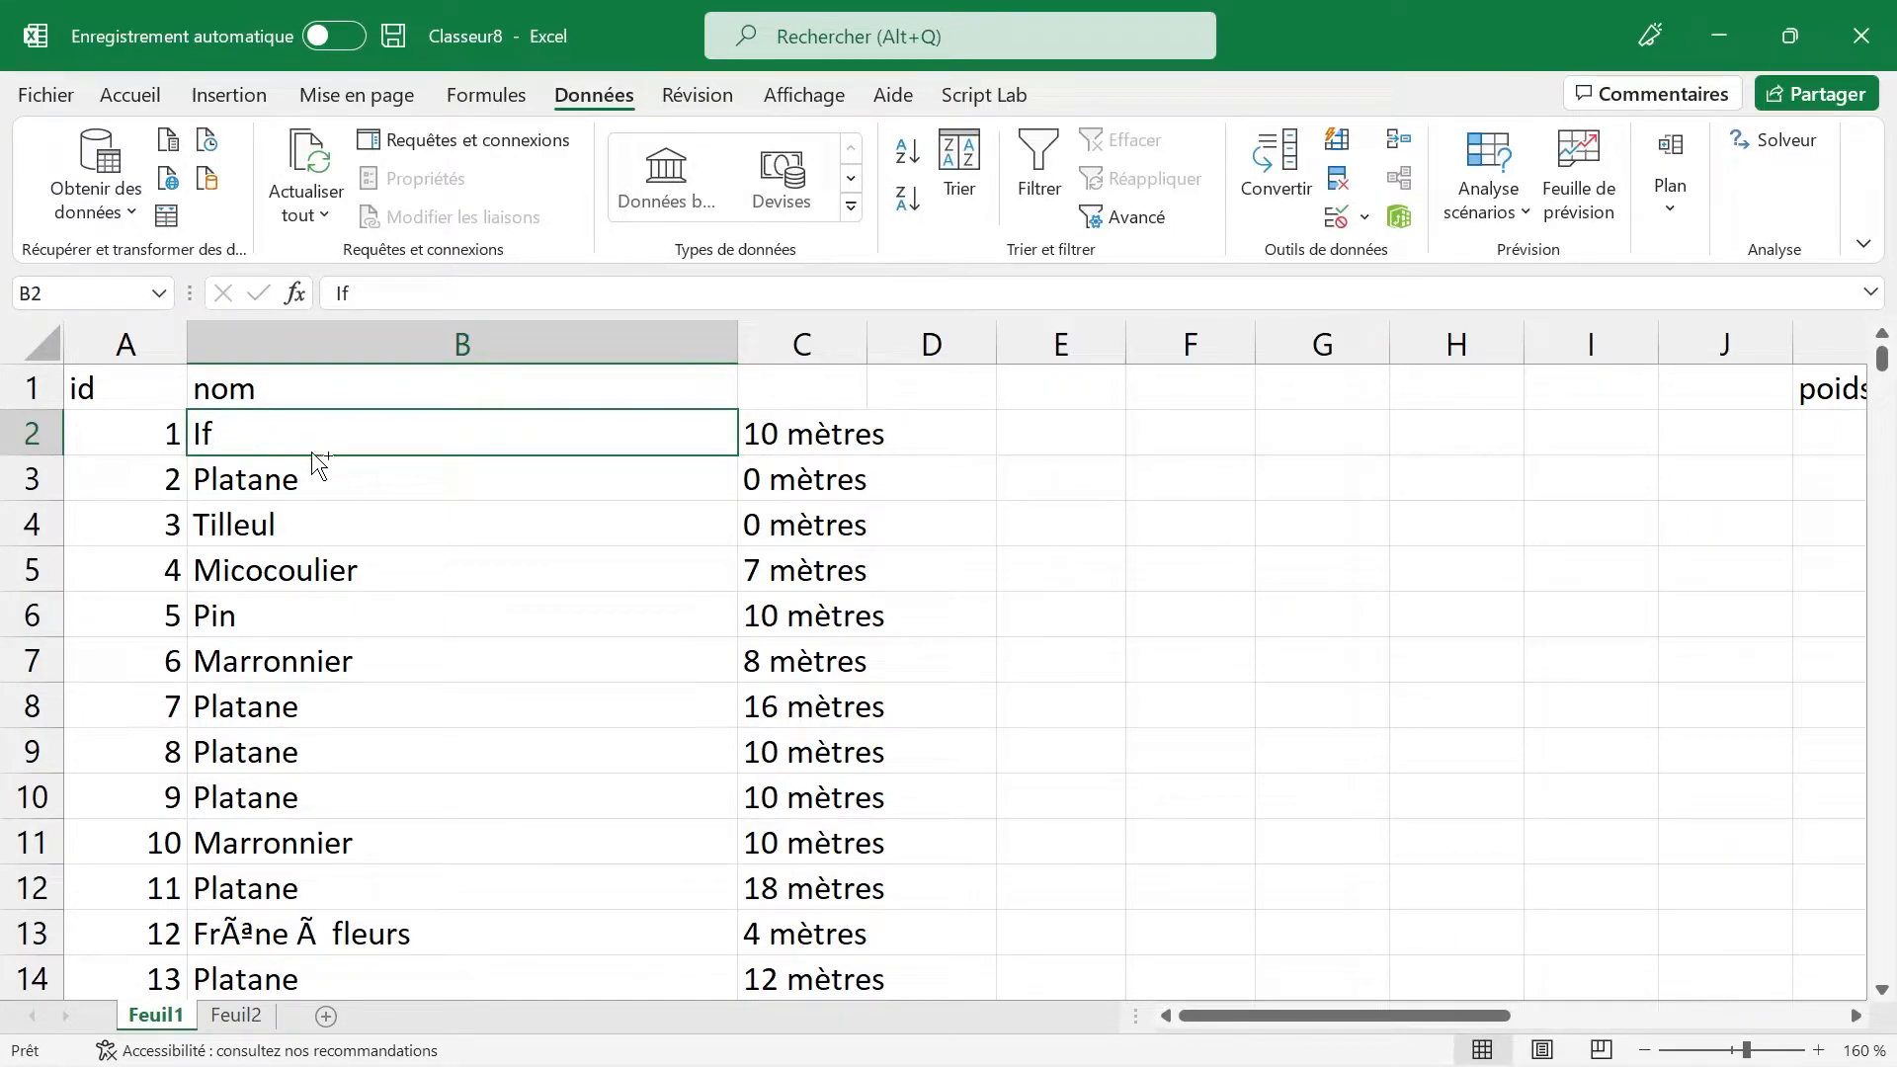
pyautogui.hotkey('ctrl', 'z')
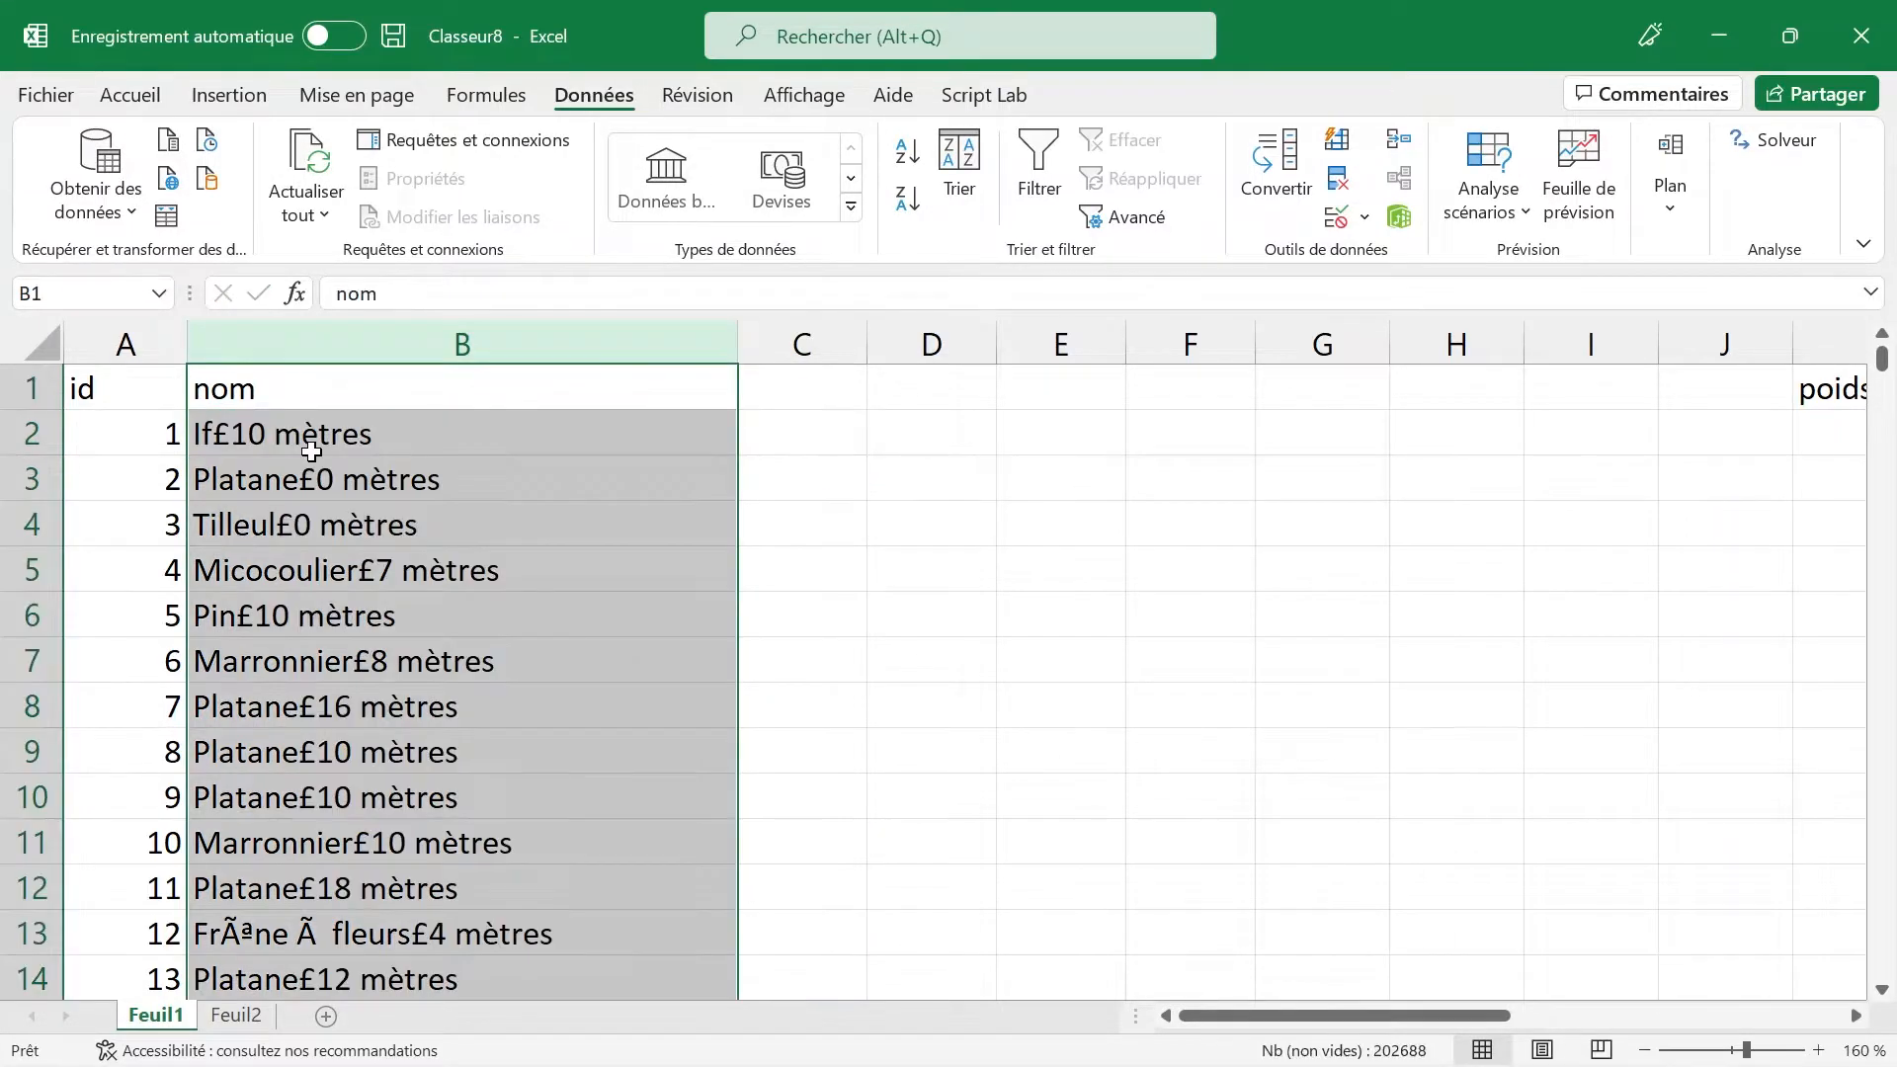
# Step: Split the delimited text of the nom column at each £ into name and height columns
pyautogui.click(206, 435)
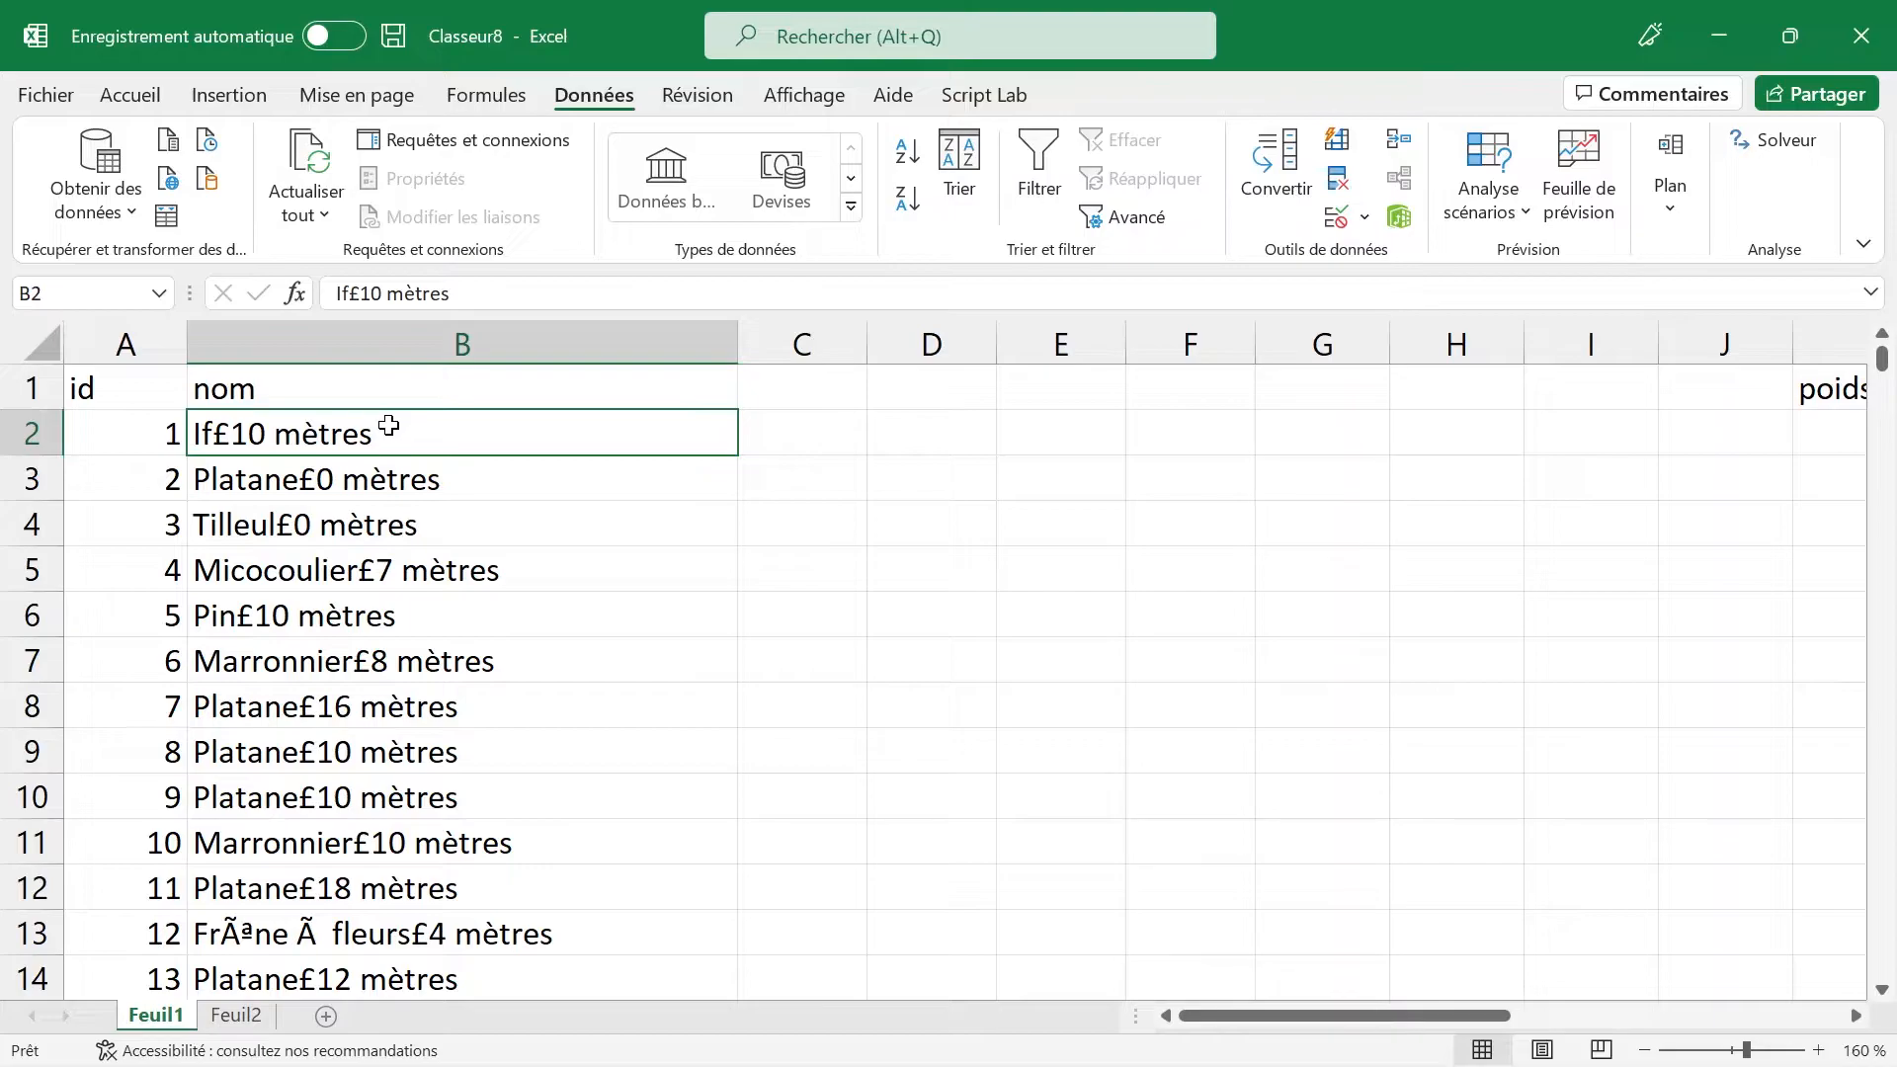
pyautogui.click(437, 346)
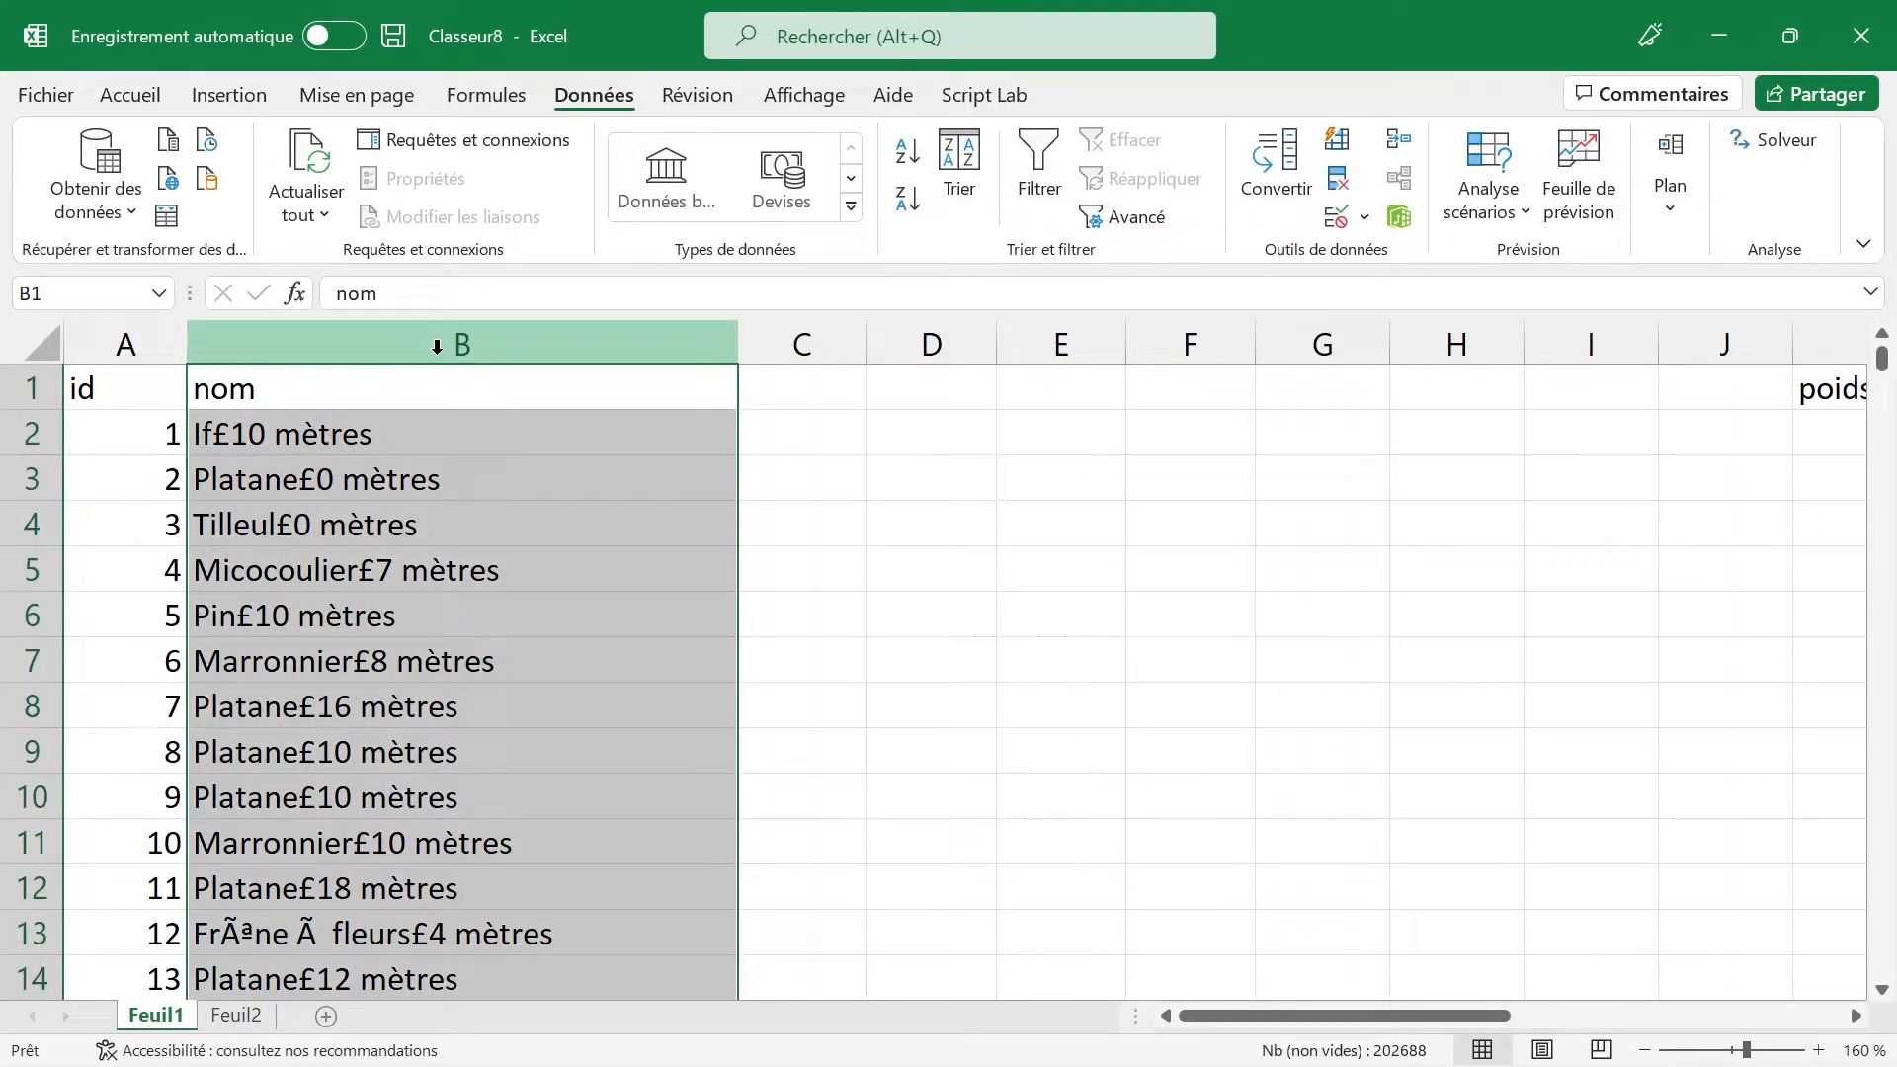
pyautogui.click(1275, 183)
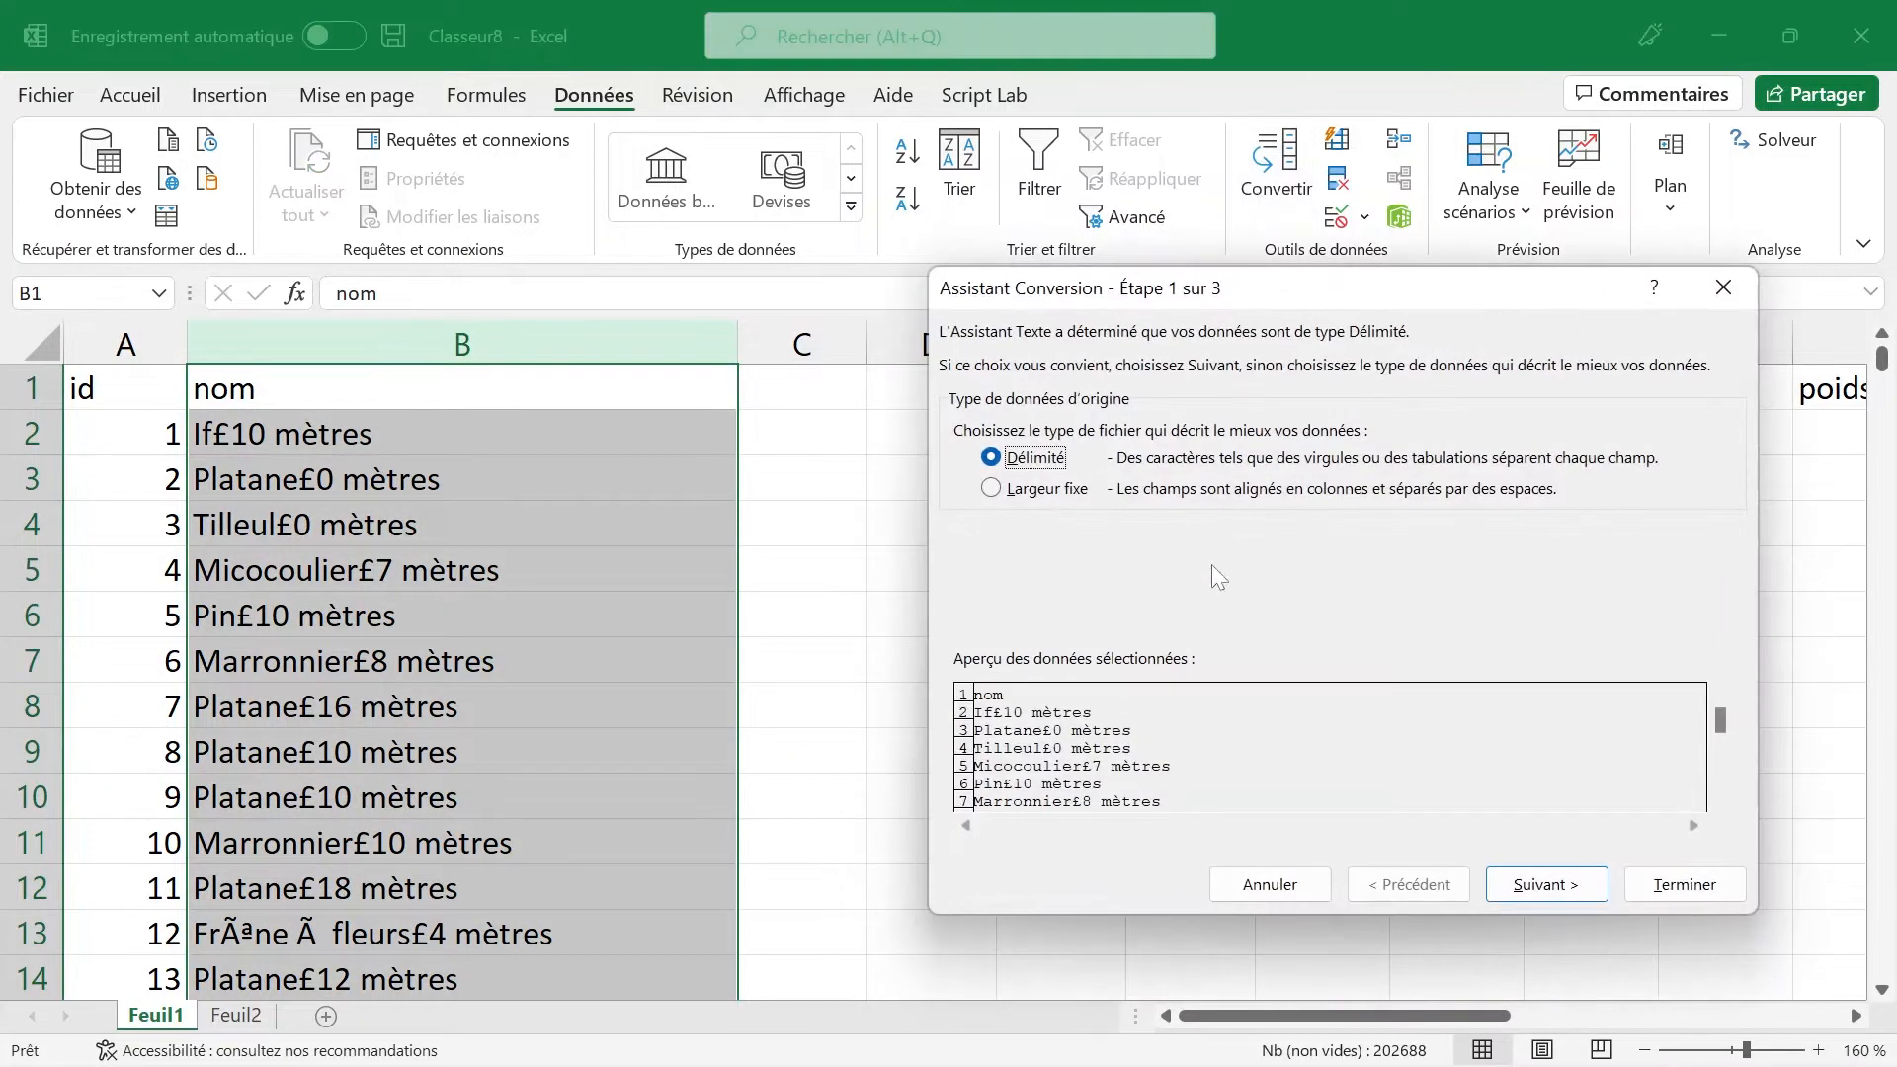
pyautogui.click(1633, 882)
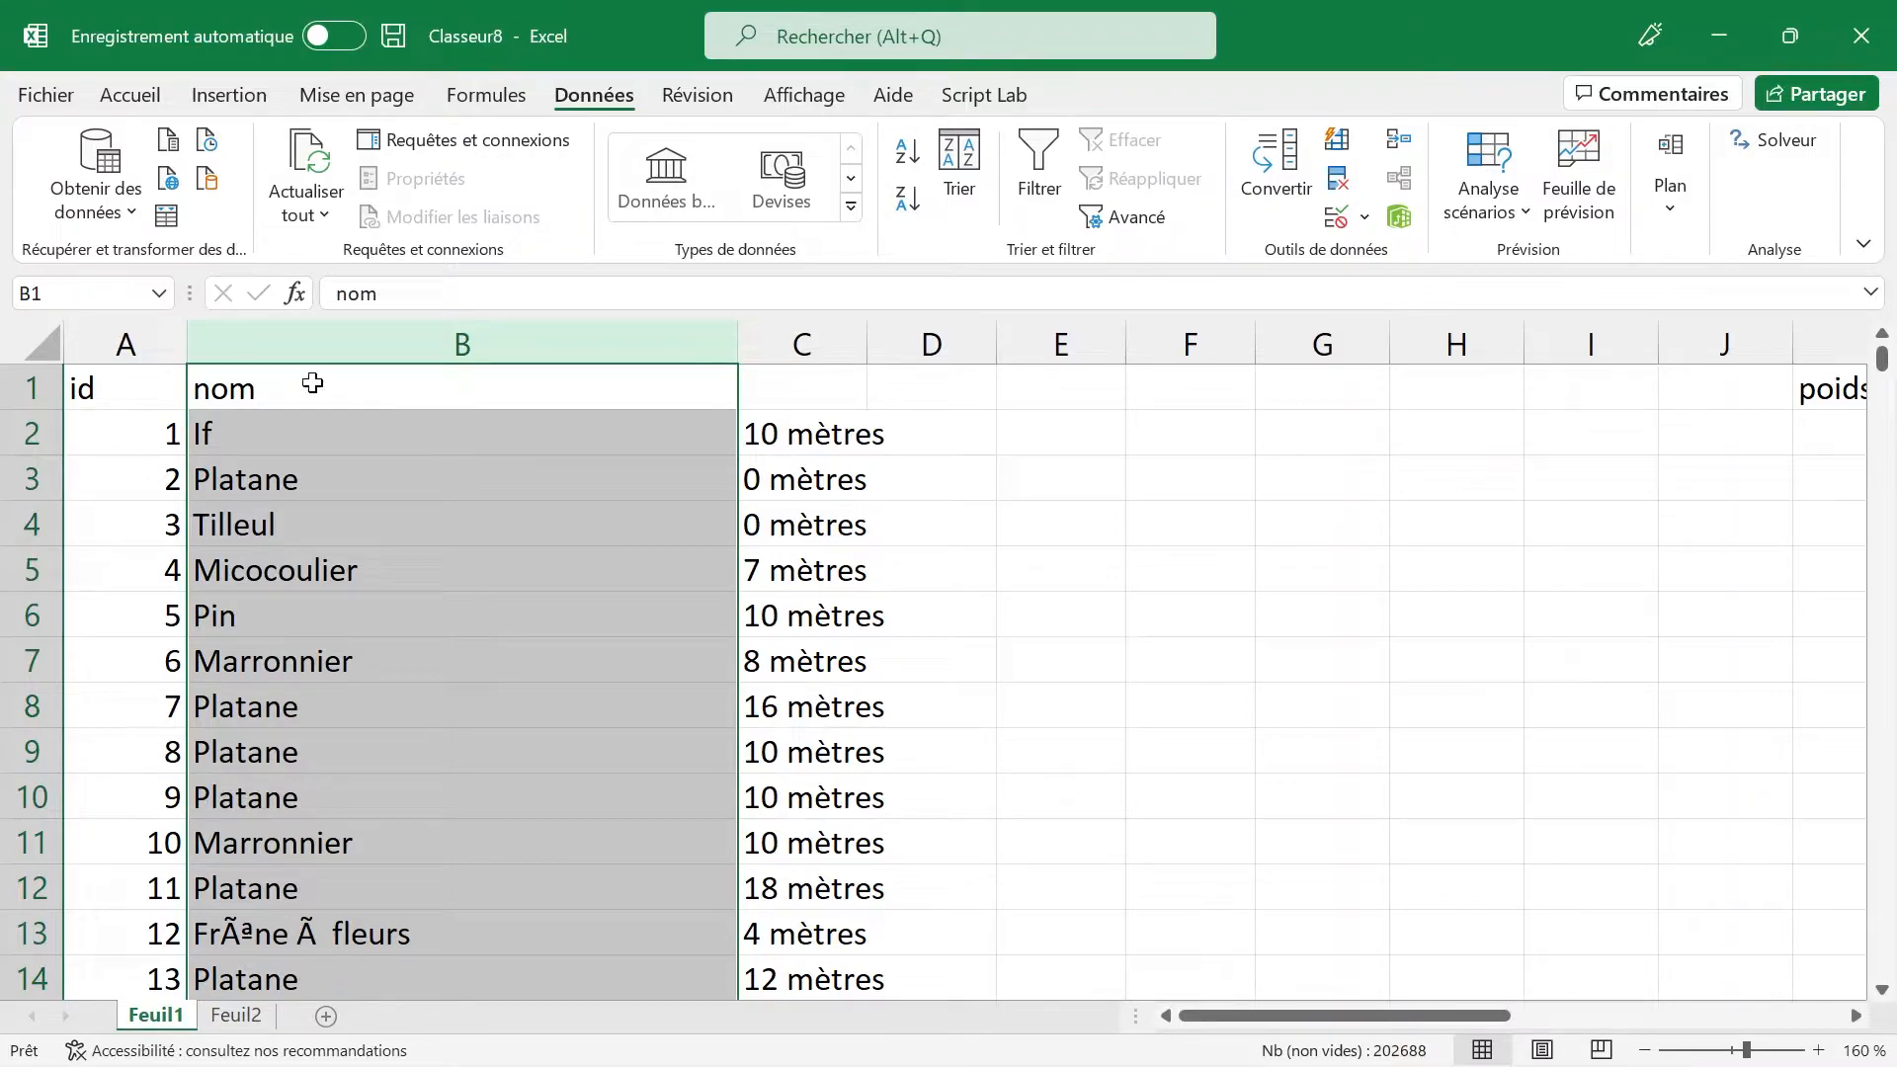
pyautogui.click(846, 431)
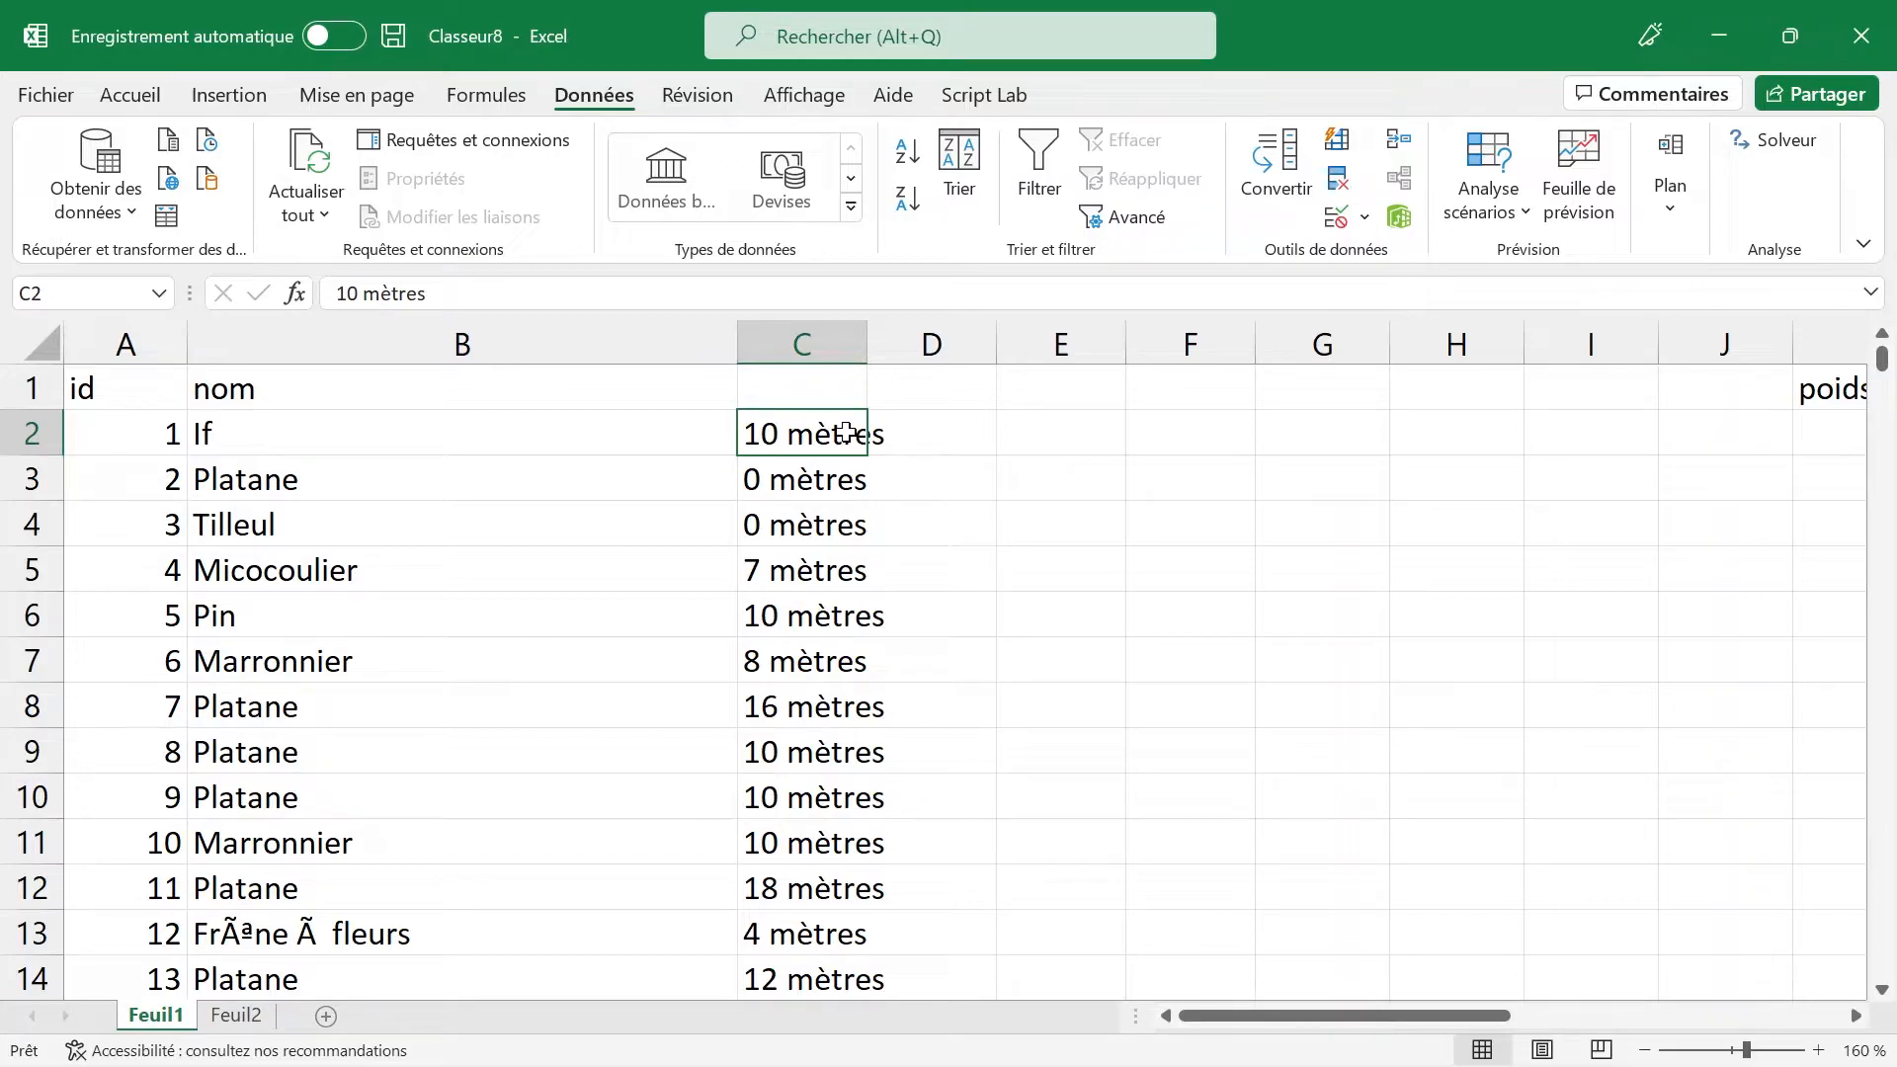
# Step: Split the column C heights at the space into number and unit columns, and undo that split
pyautogui.click(824, 345)
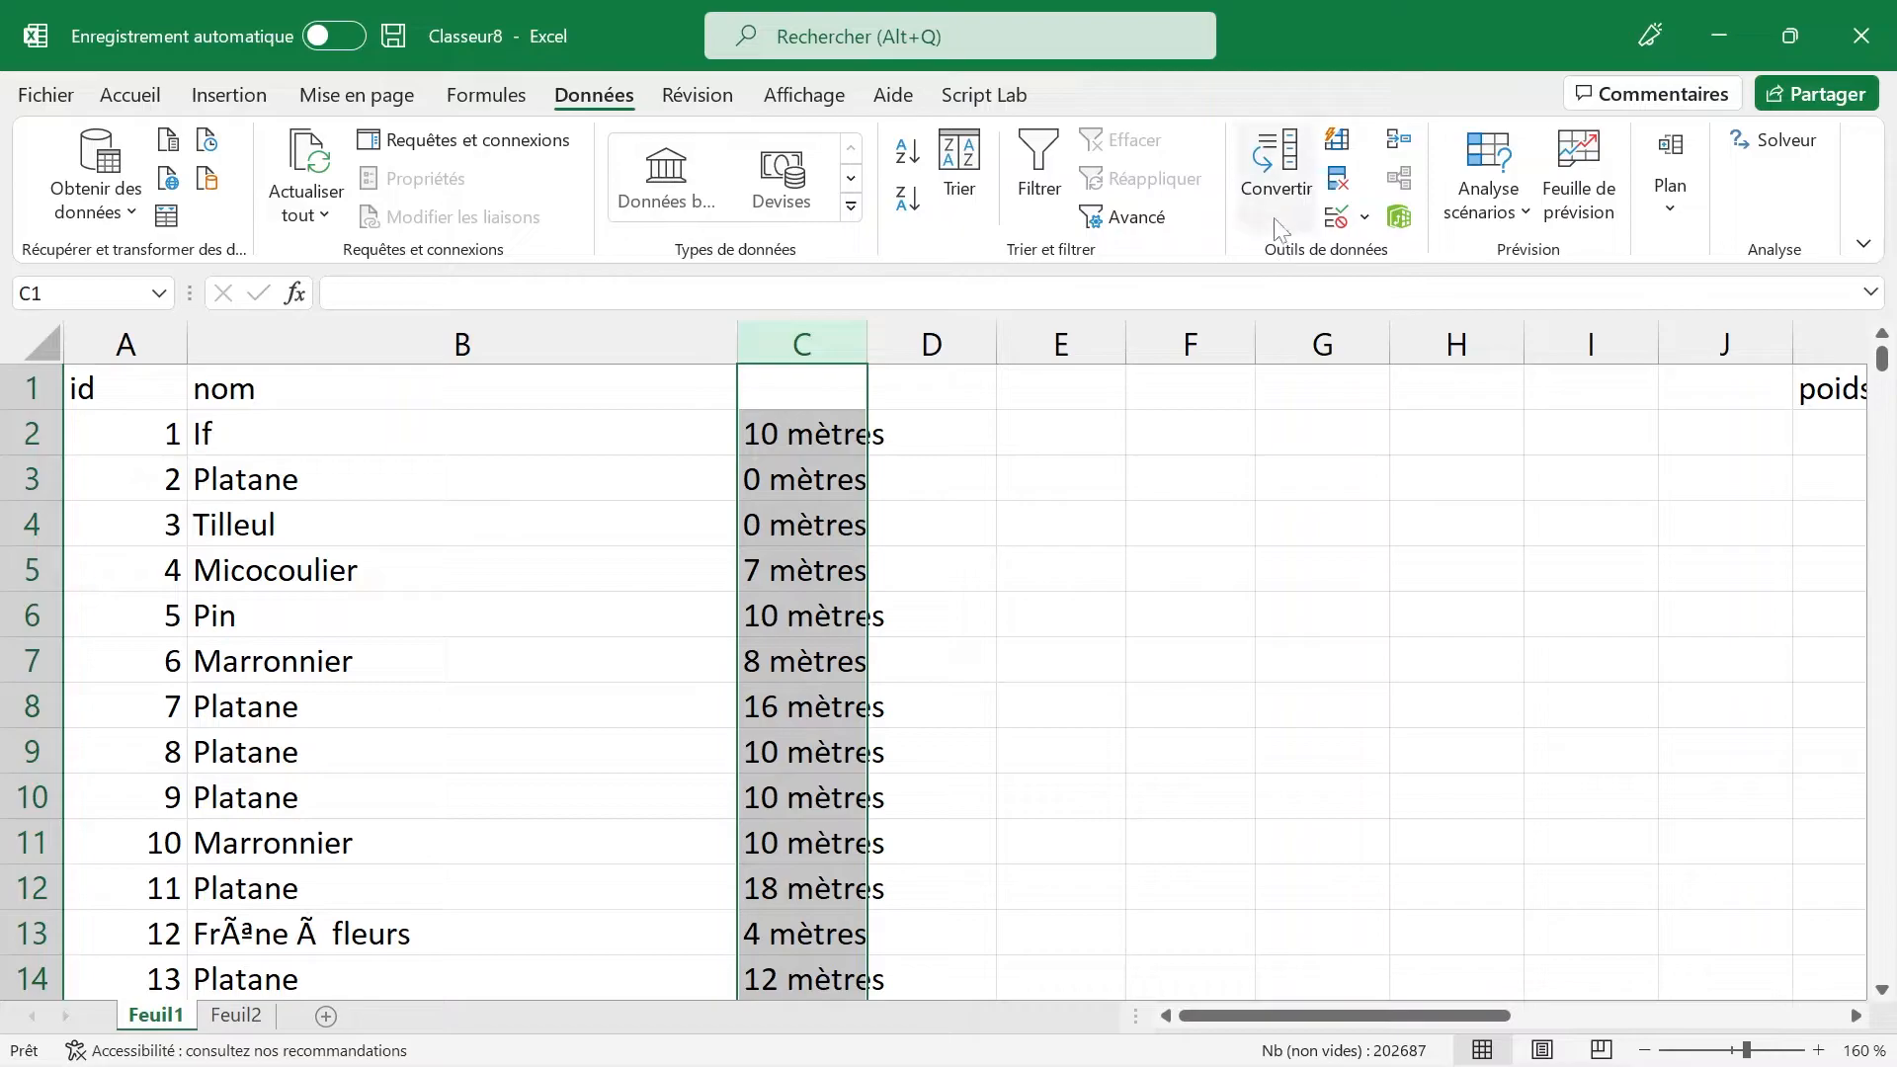
pyautogui.click(1276, 193)
pyautogui.press('Return')
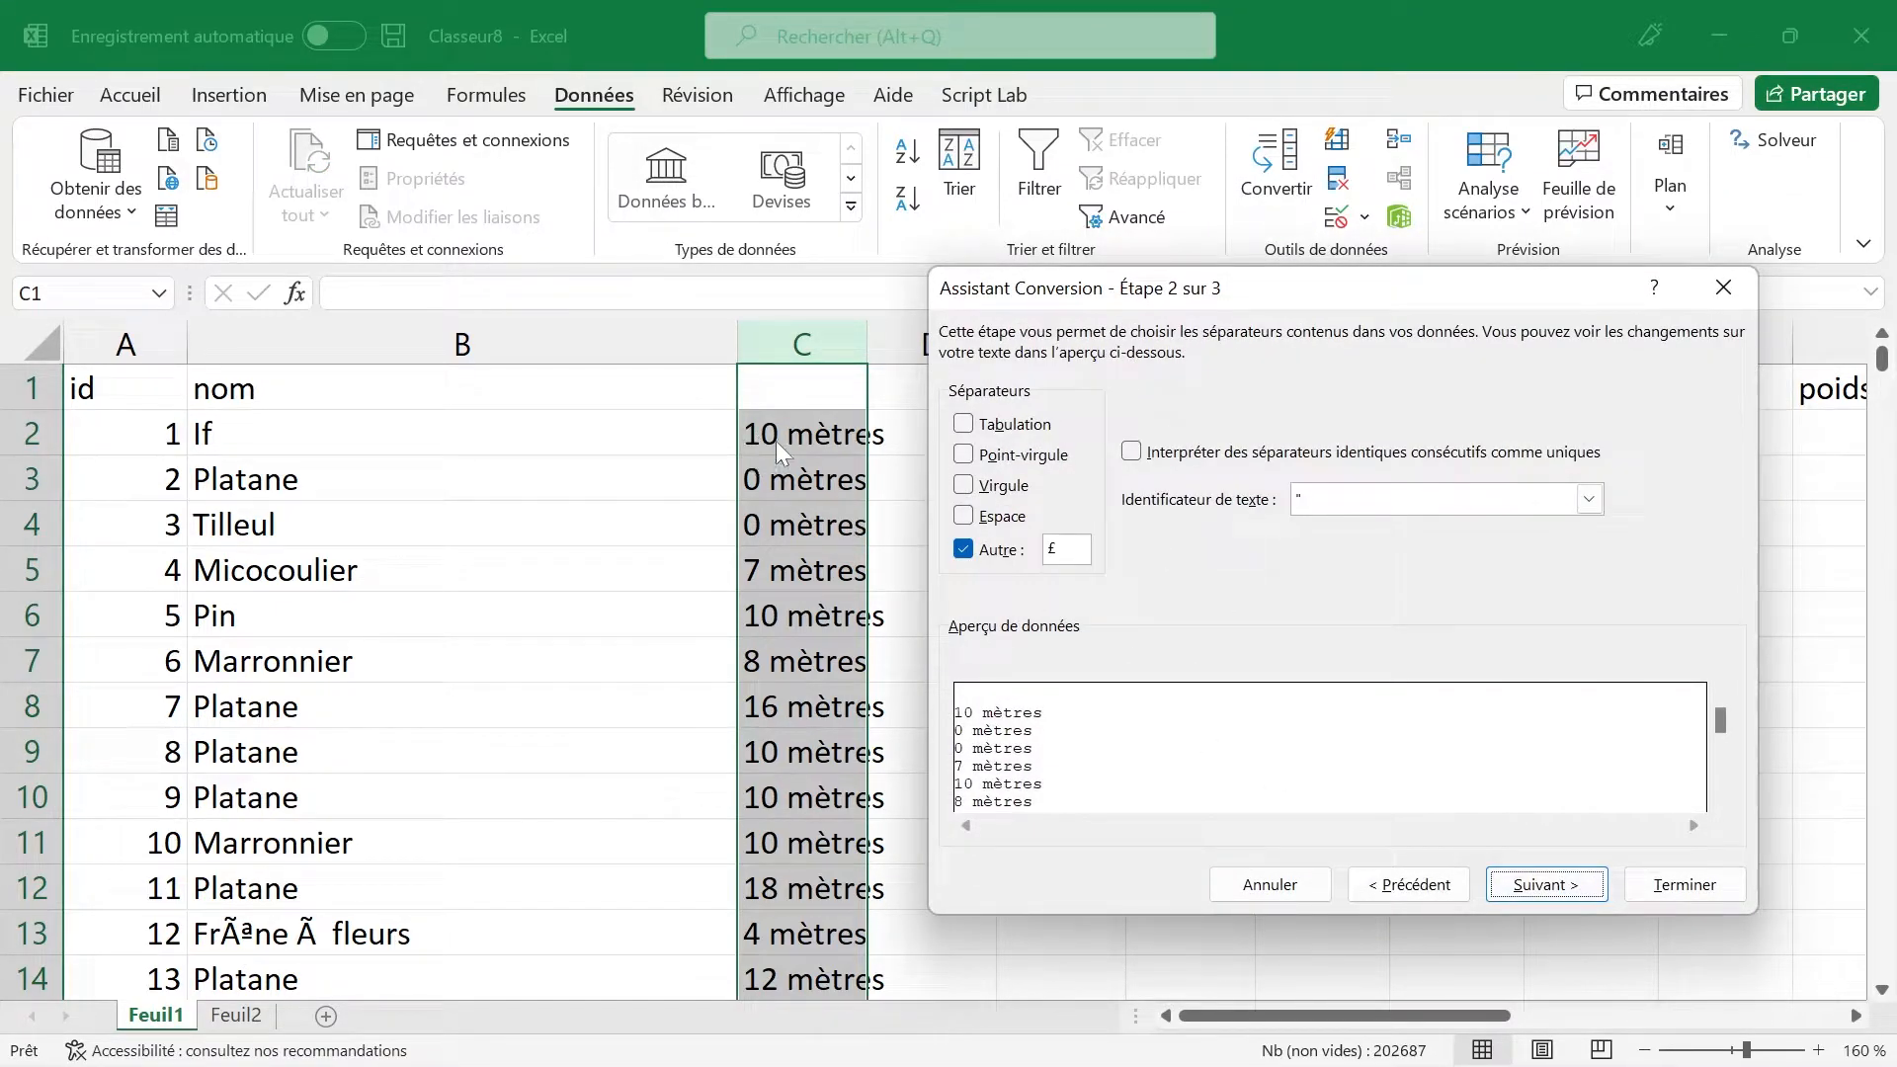
pyautogui.click(1000, 517)
pyautogui.click(1000, 549)
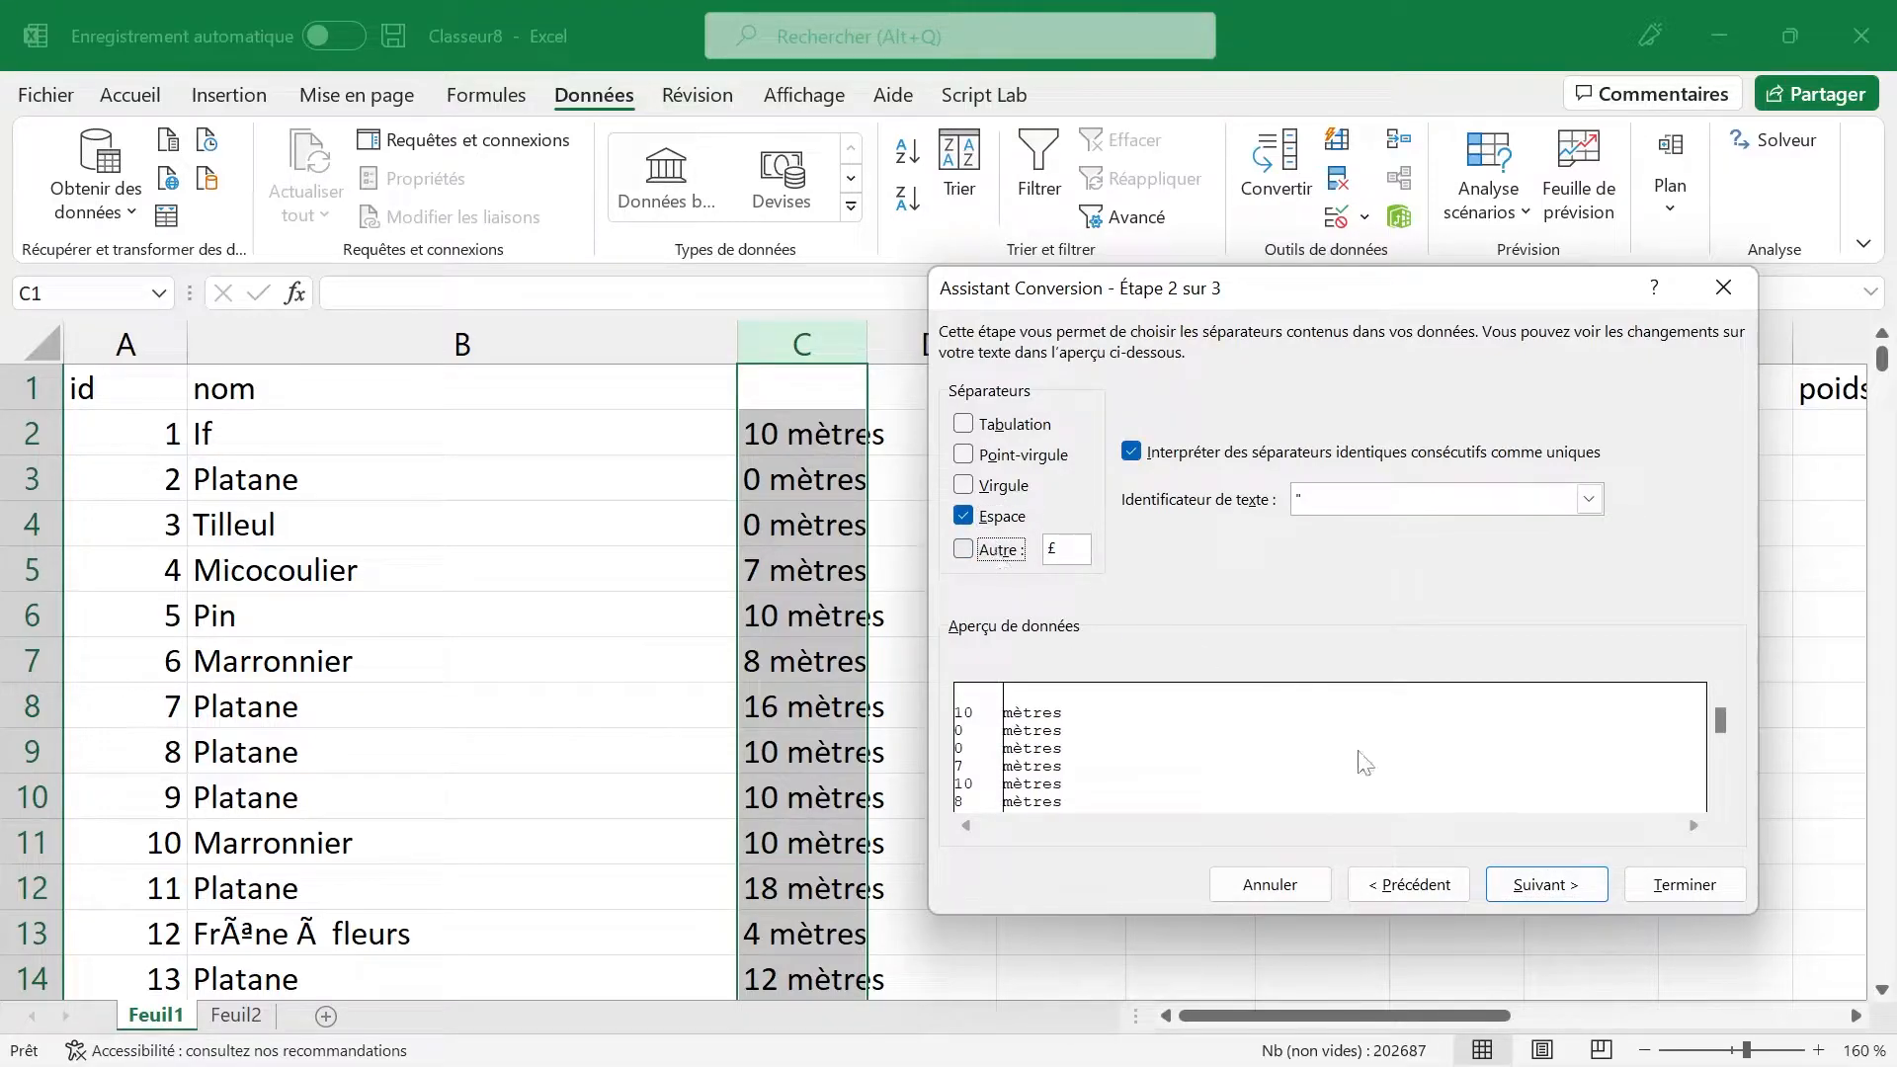
pyautogui.click(1654, 892)
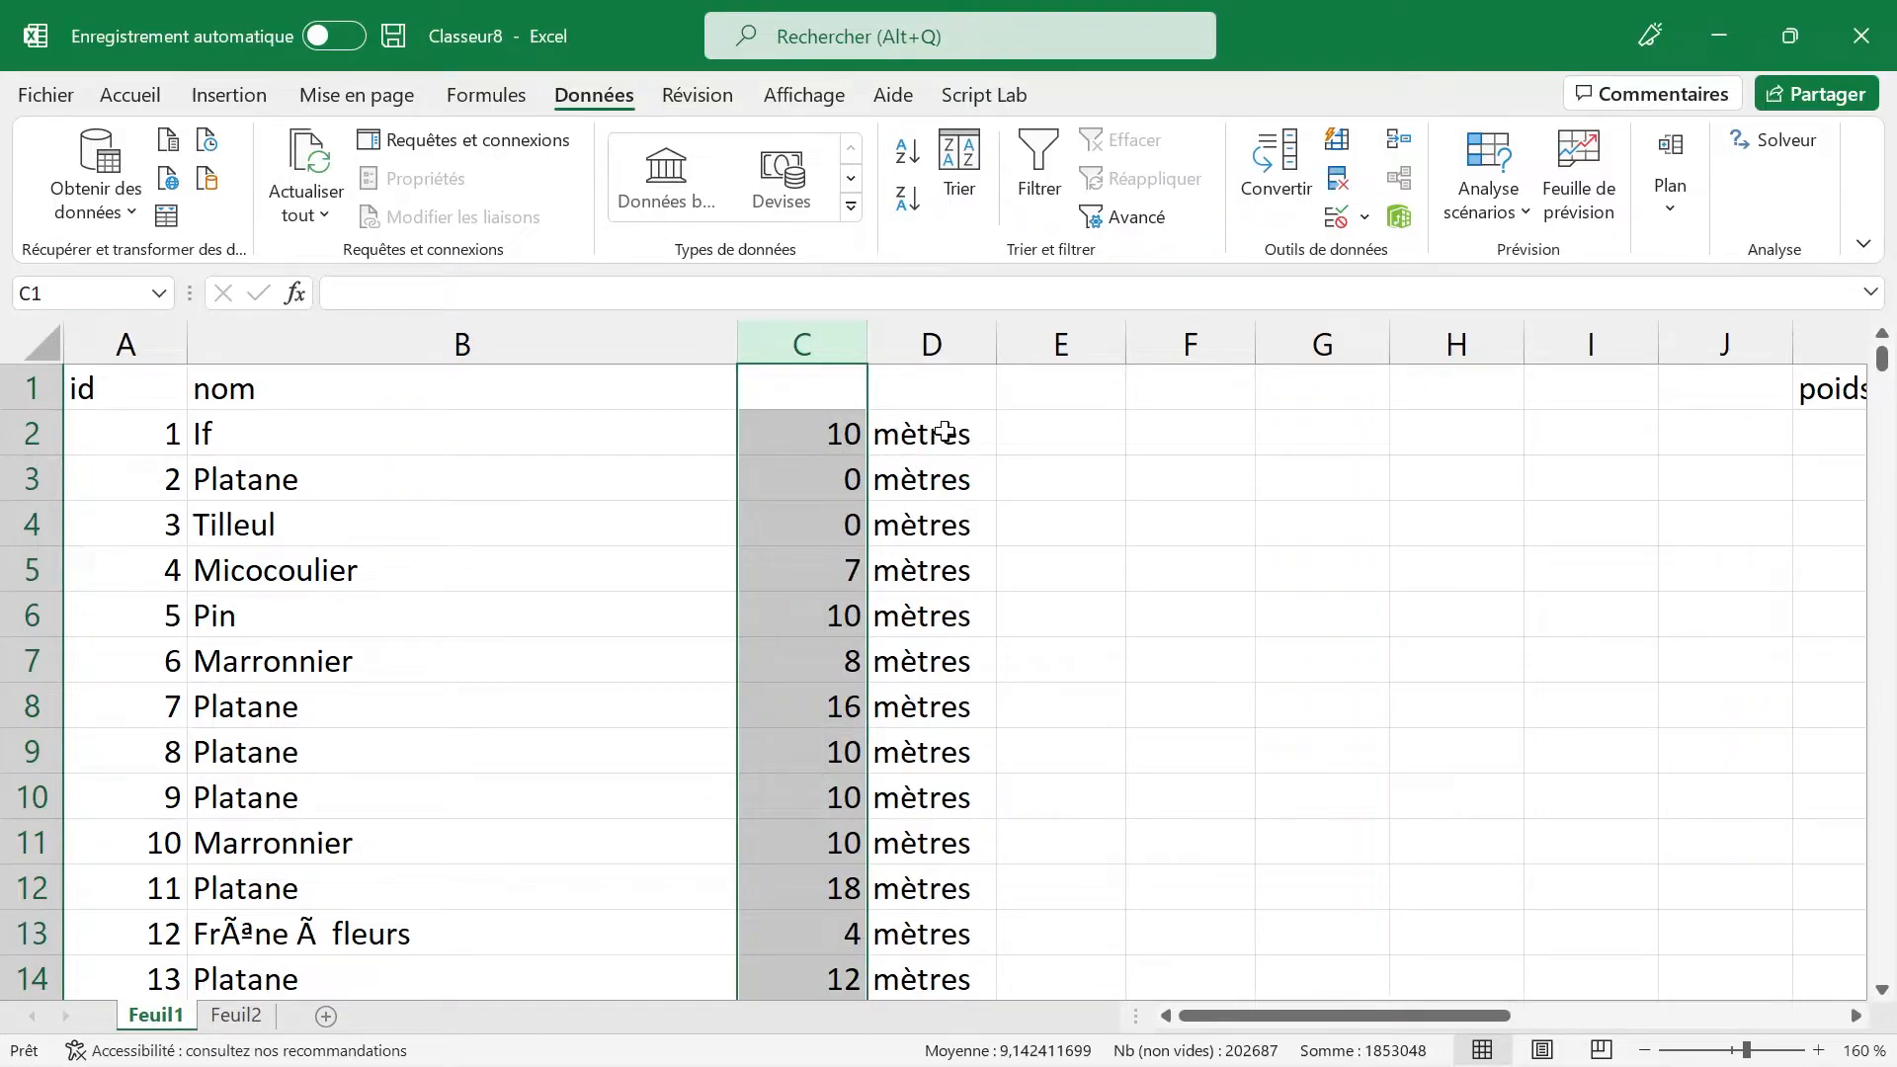
pyautogui.click(829, 427)
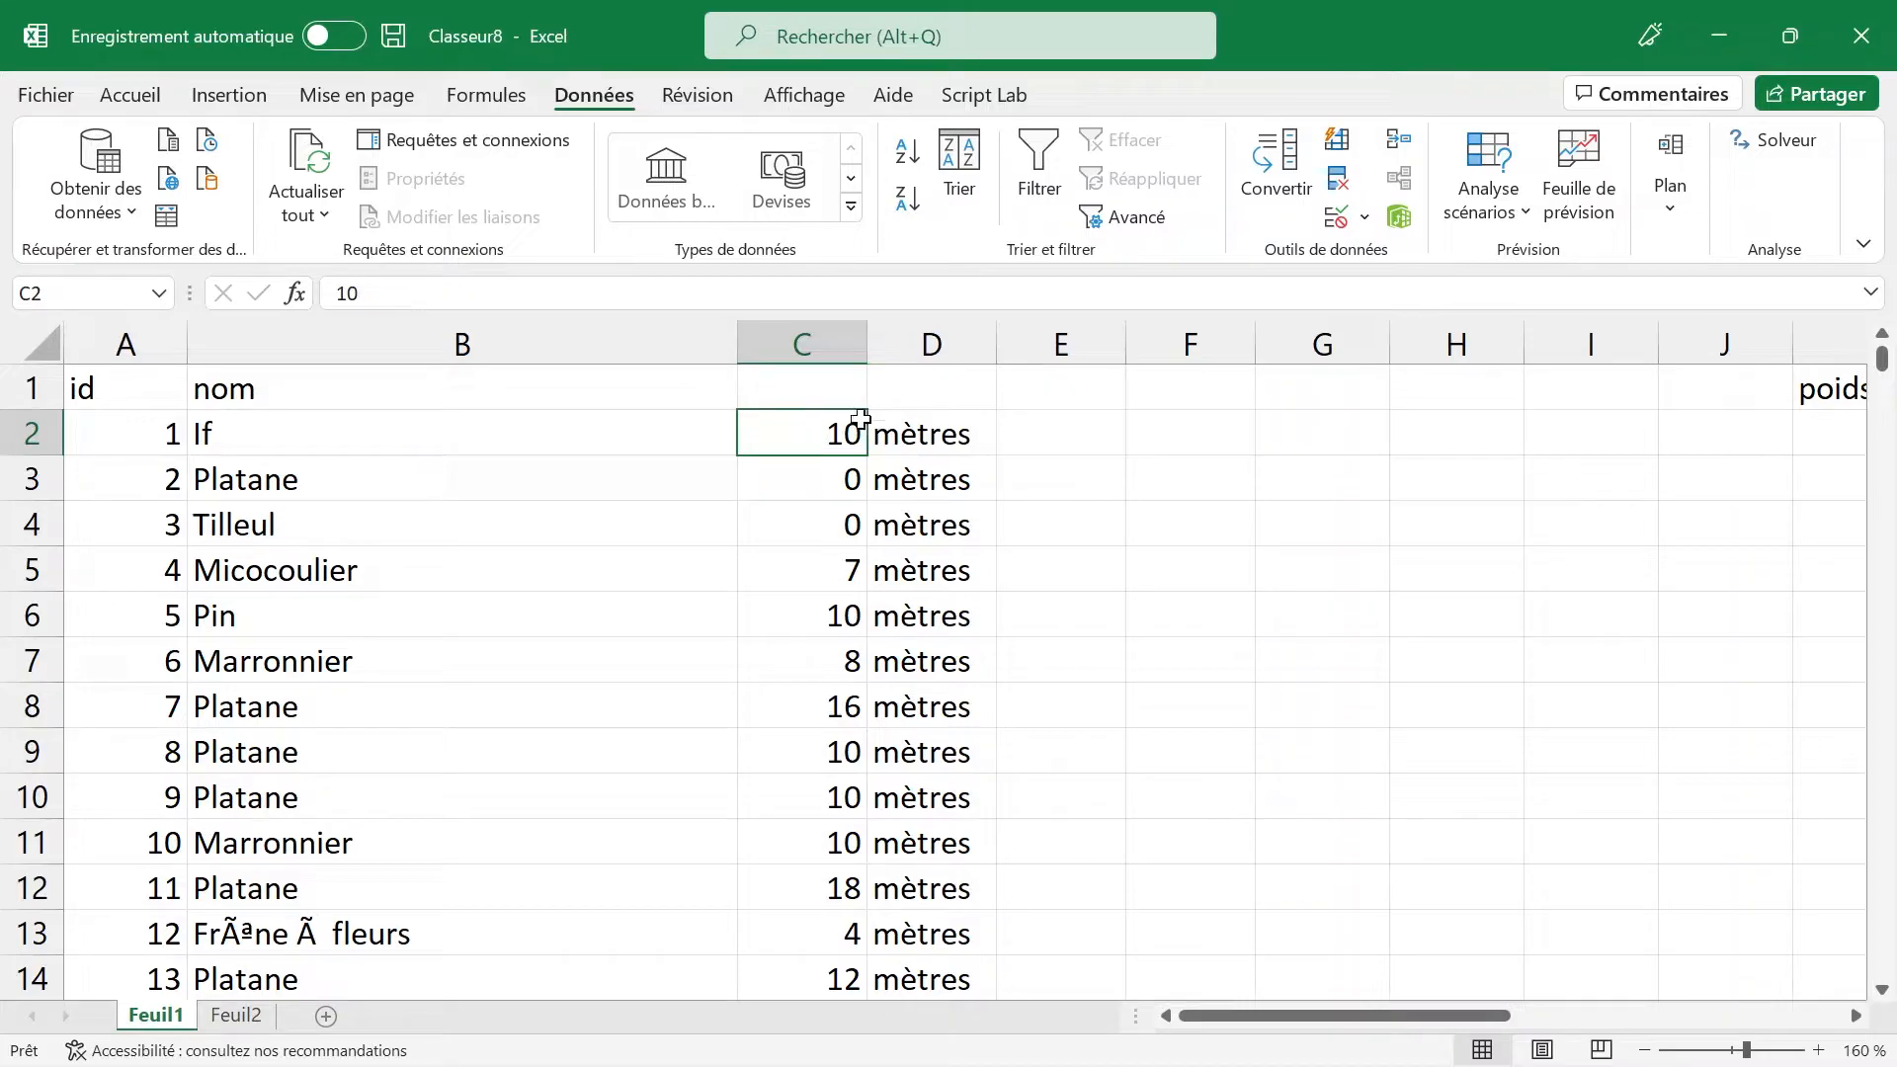
pyautogui.hotkey('ctrl', 'z')
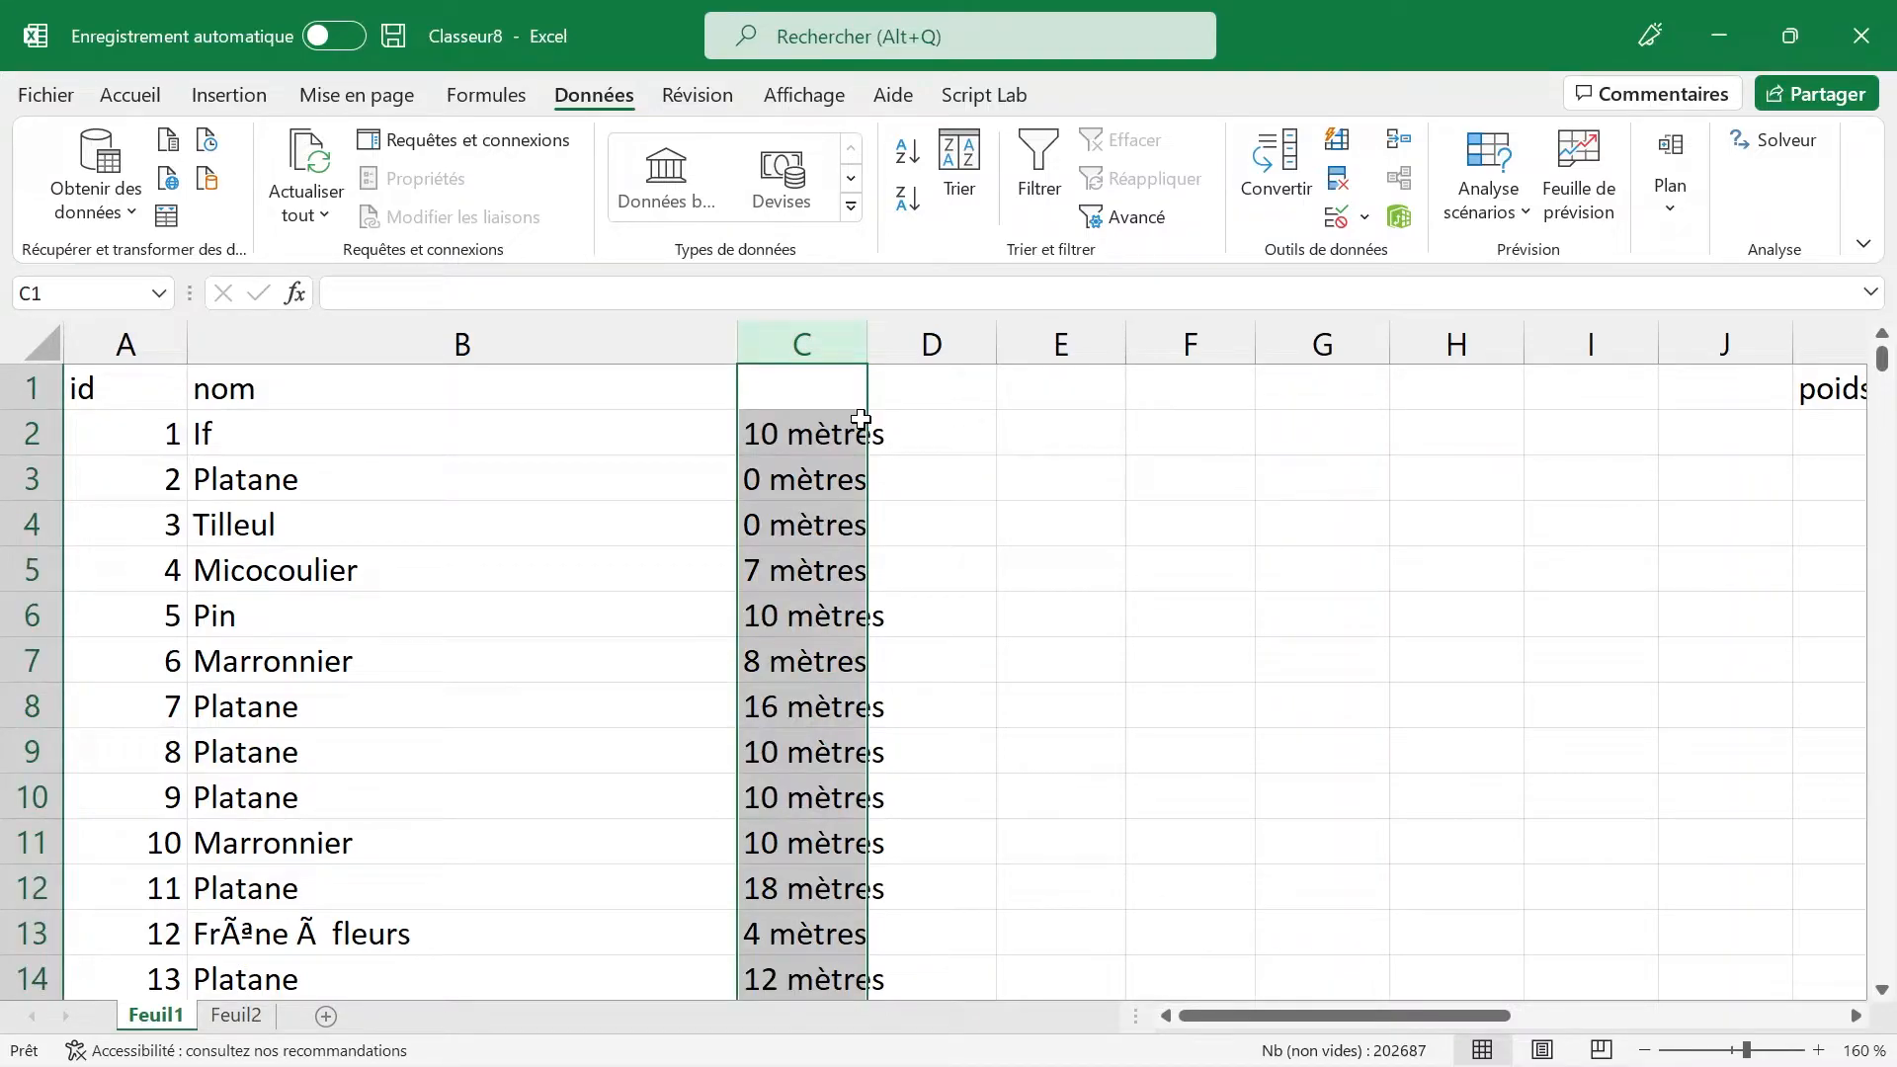
# Step: Replace every mètres in column C with nothing, and undo the replacement
pyautogui.hotkey('ctrl', 'f')
pyautogui.write('mètres')
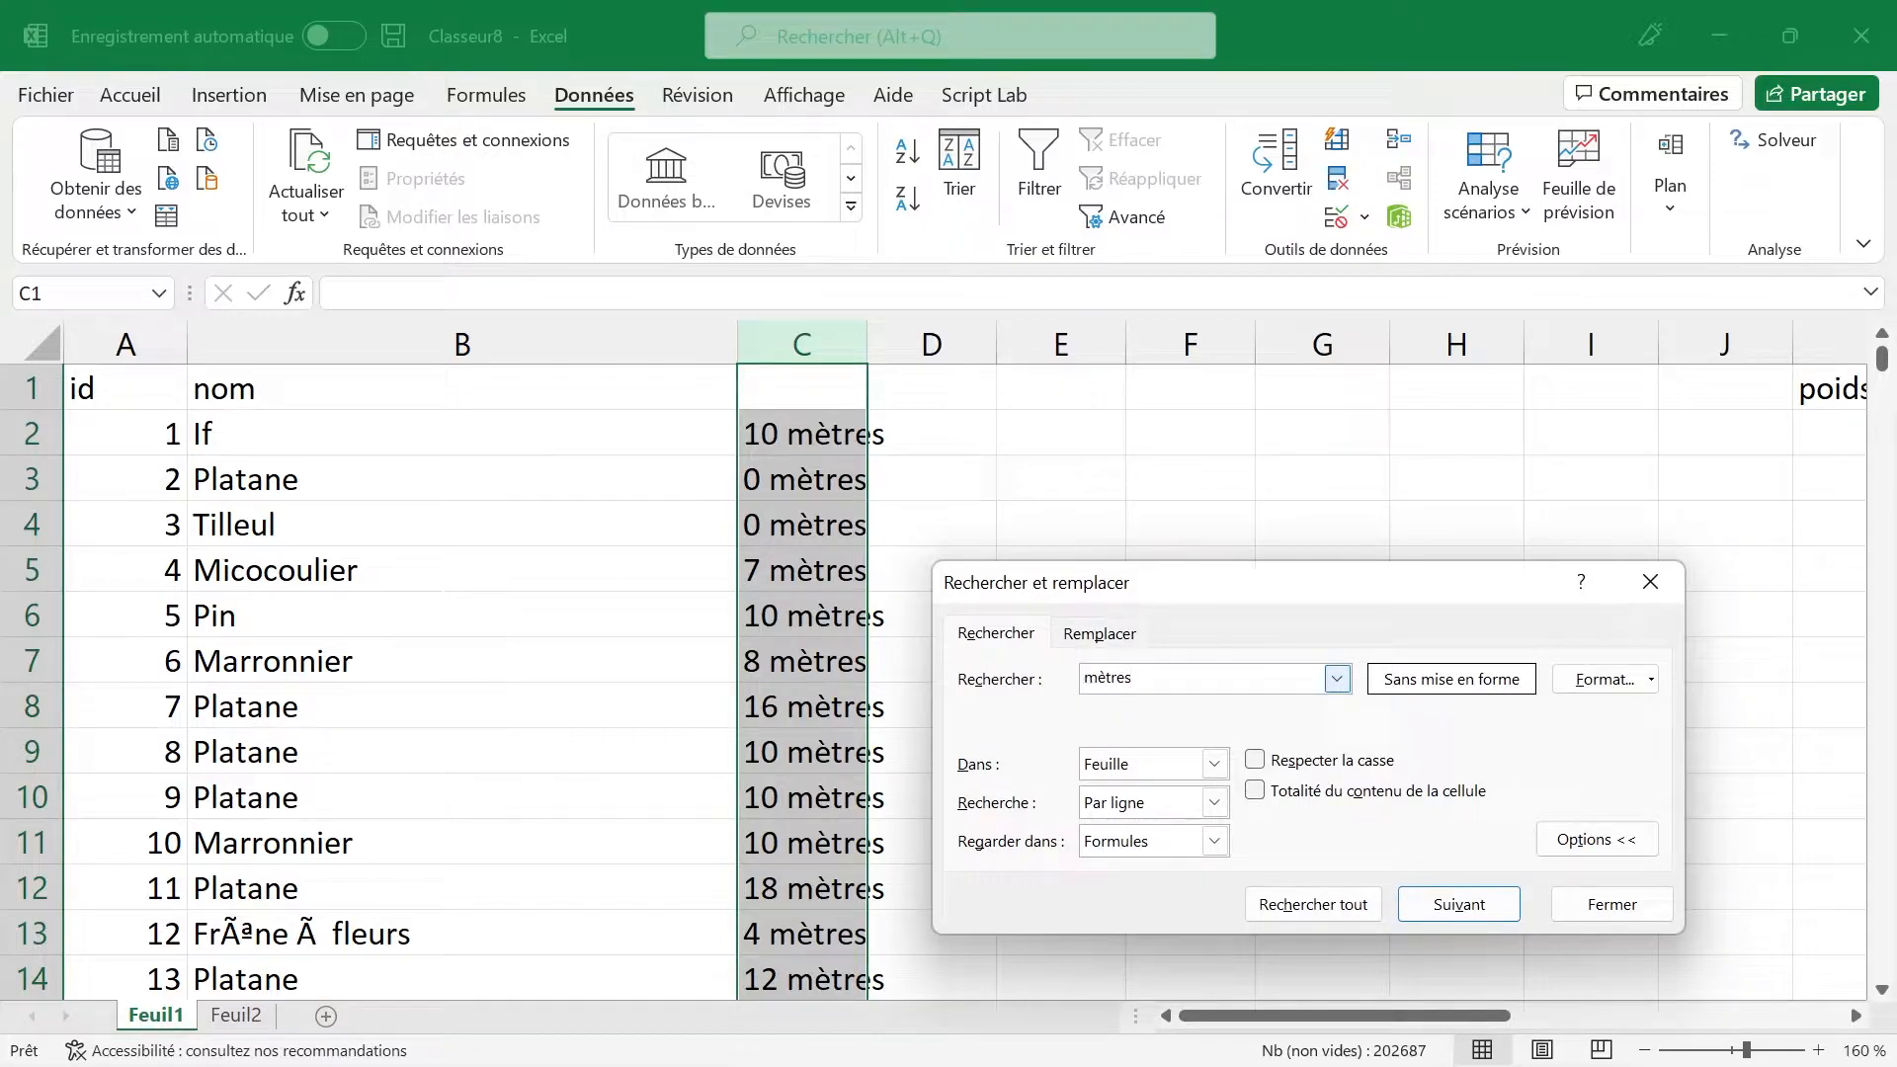
pyautogui.click(1085, 639)
pyautogui.press('BackSpace')
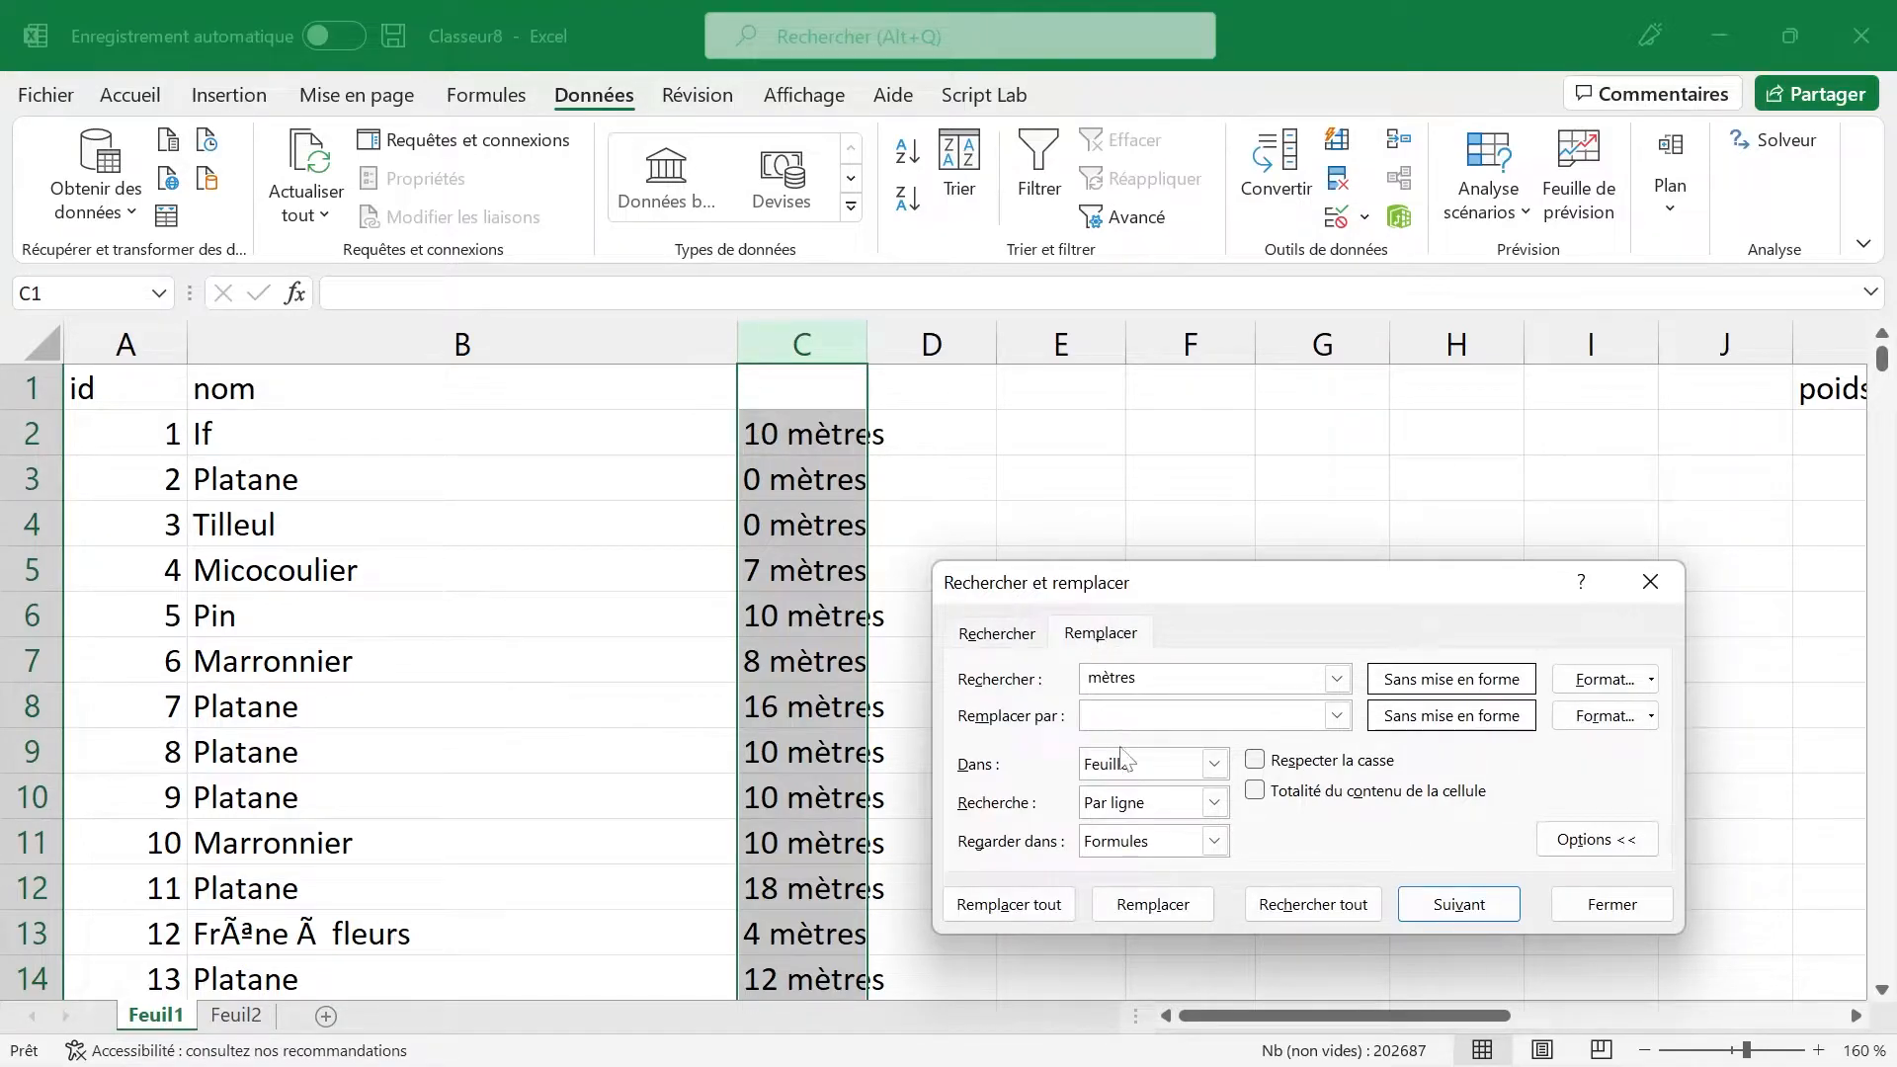
pyautogui.click(1064, 901)
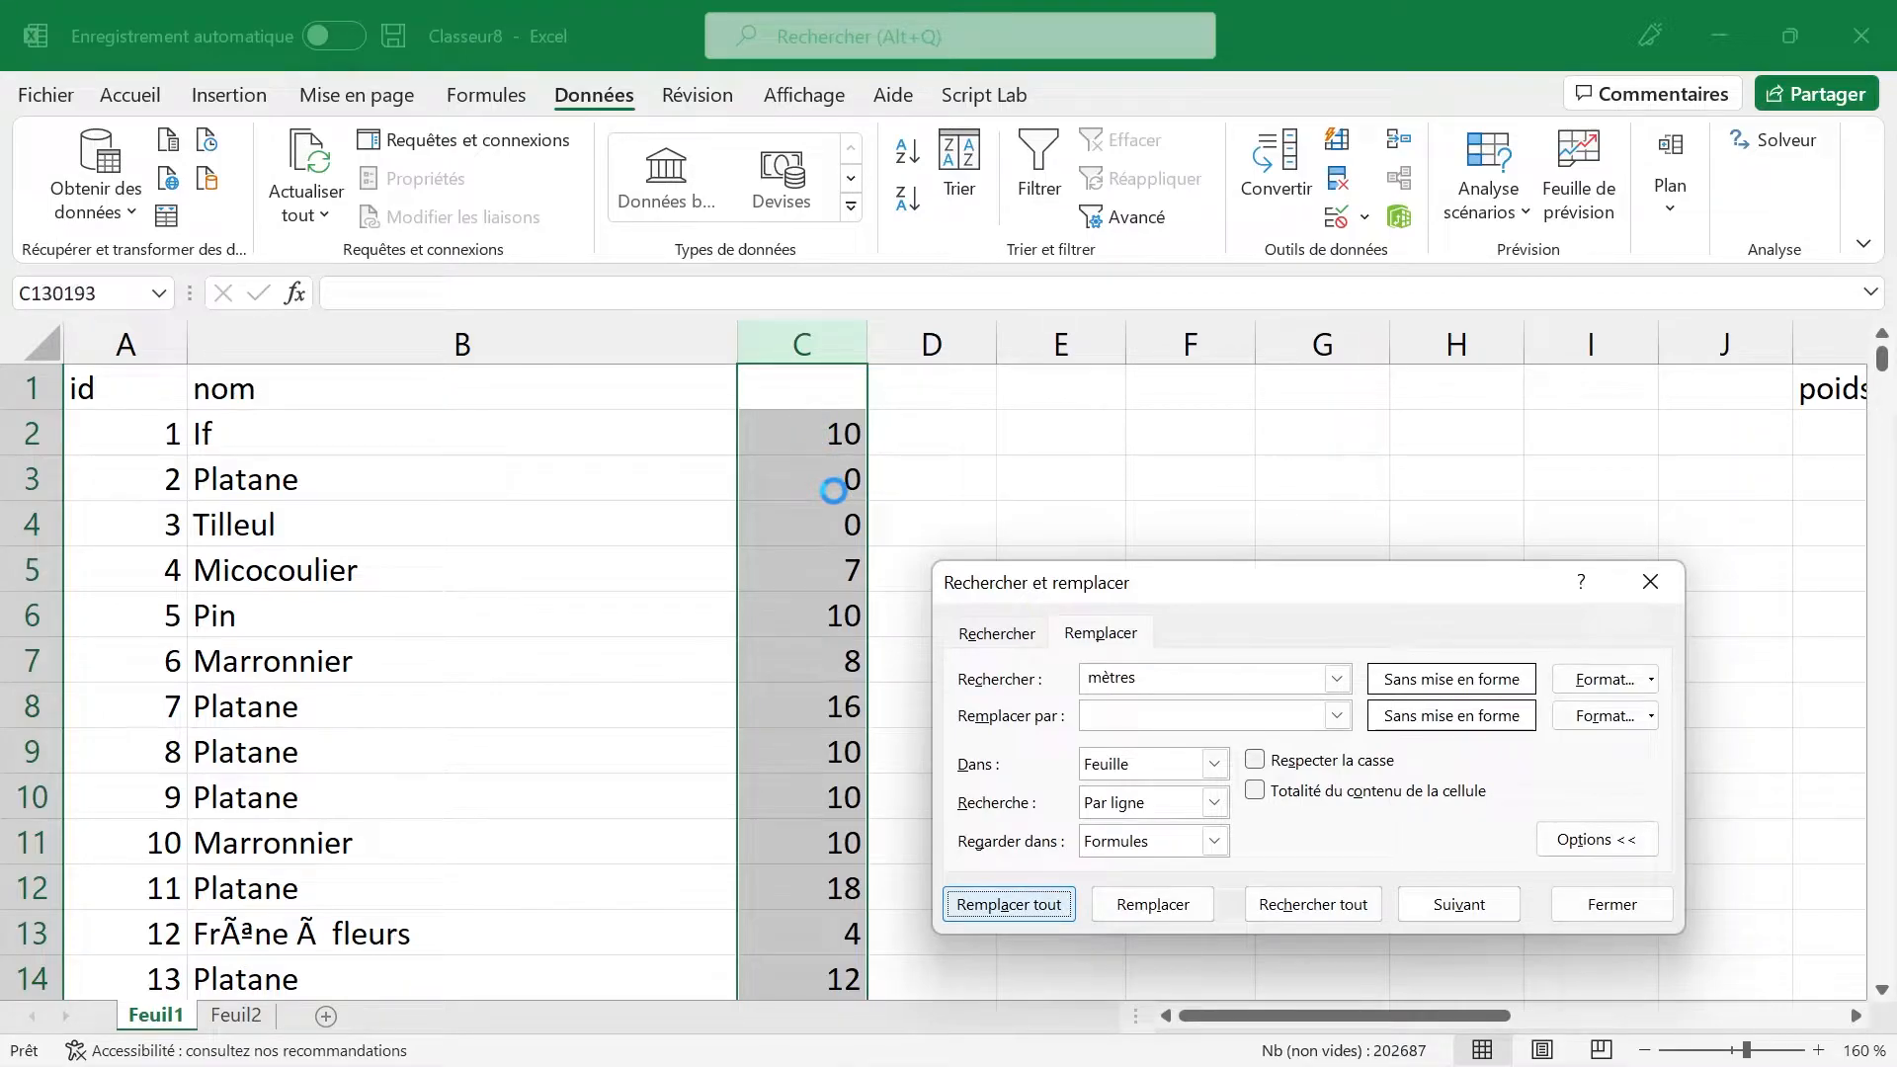
pyautogui.press('Return')
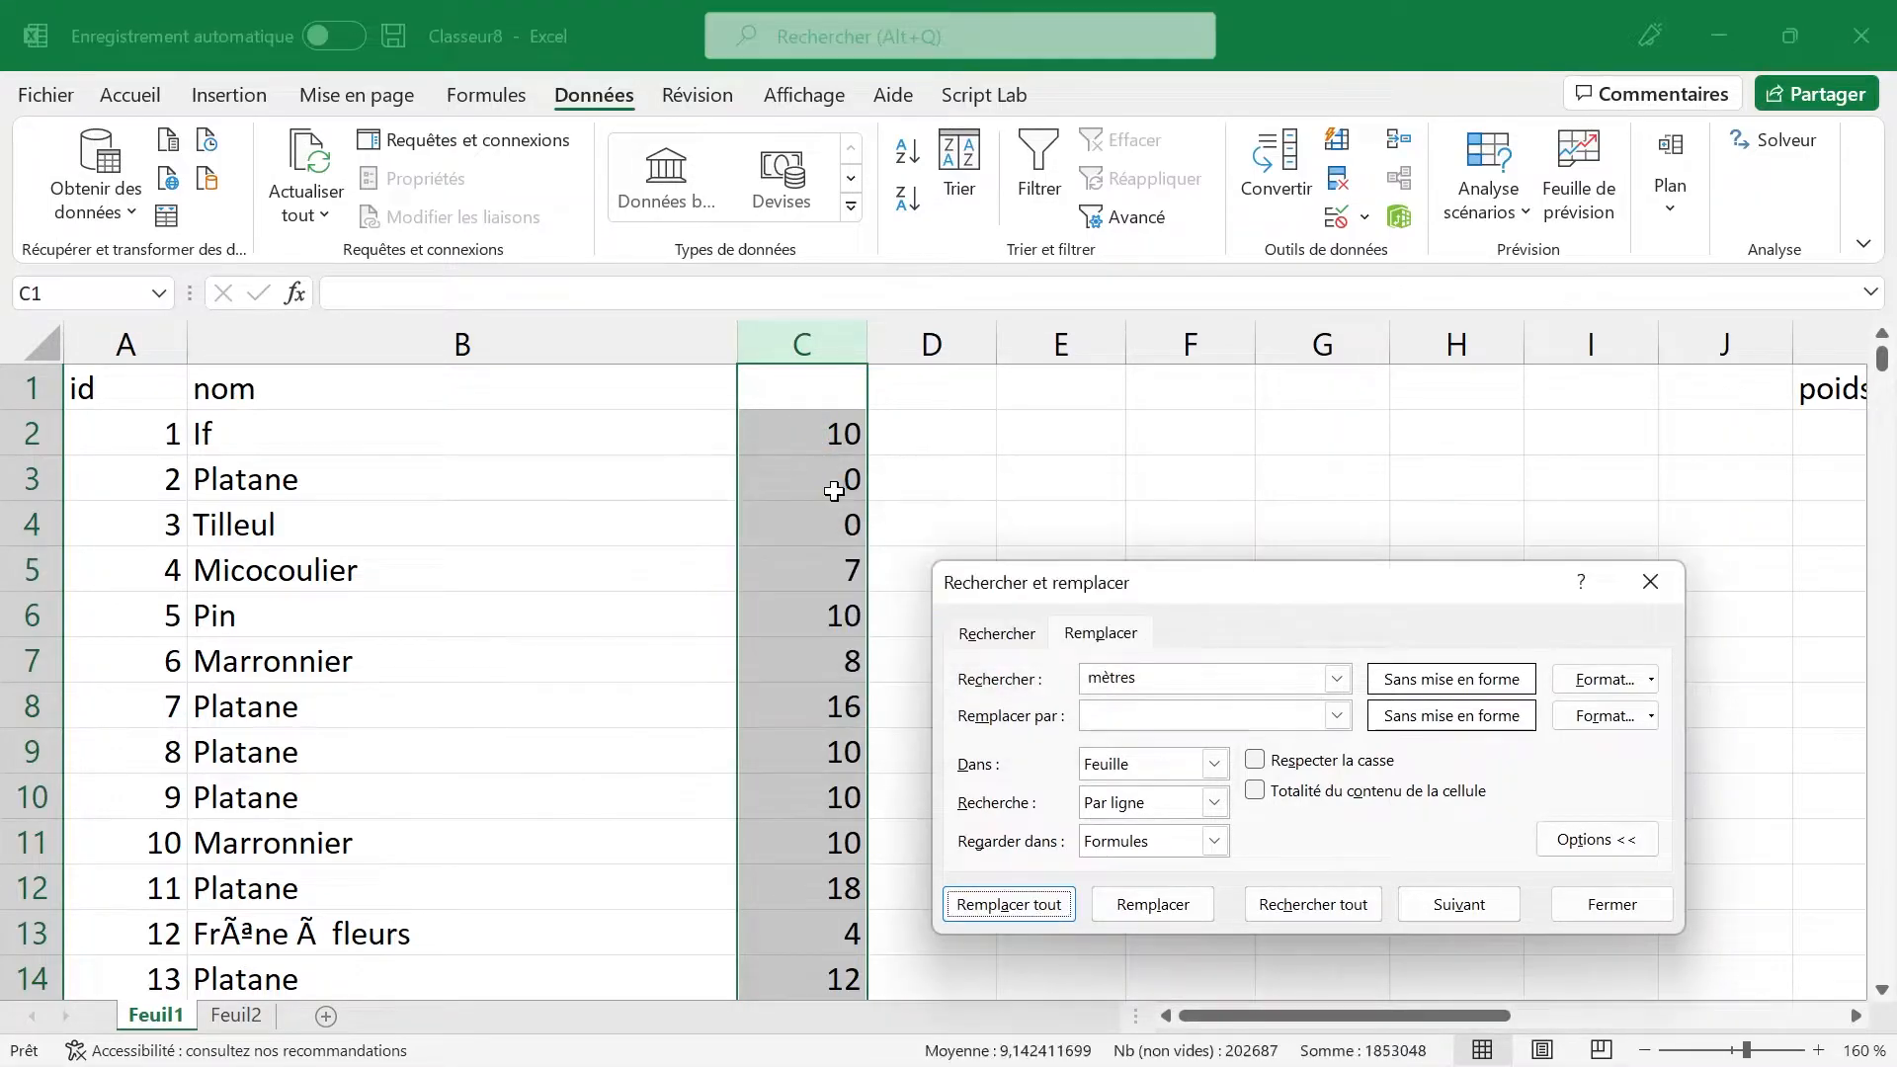
pyautogui.press('Escape')
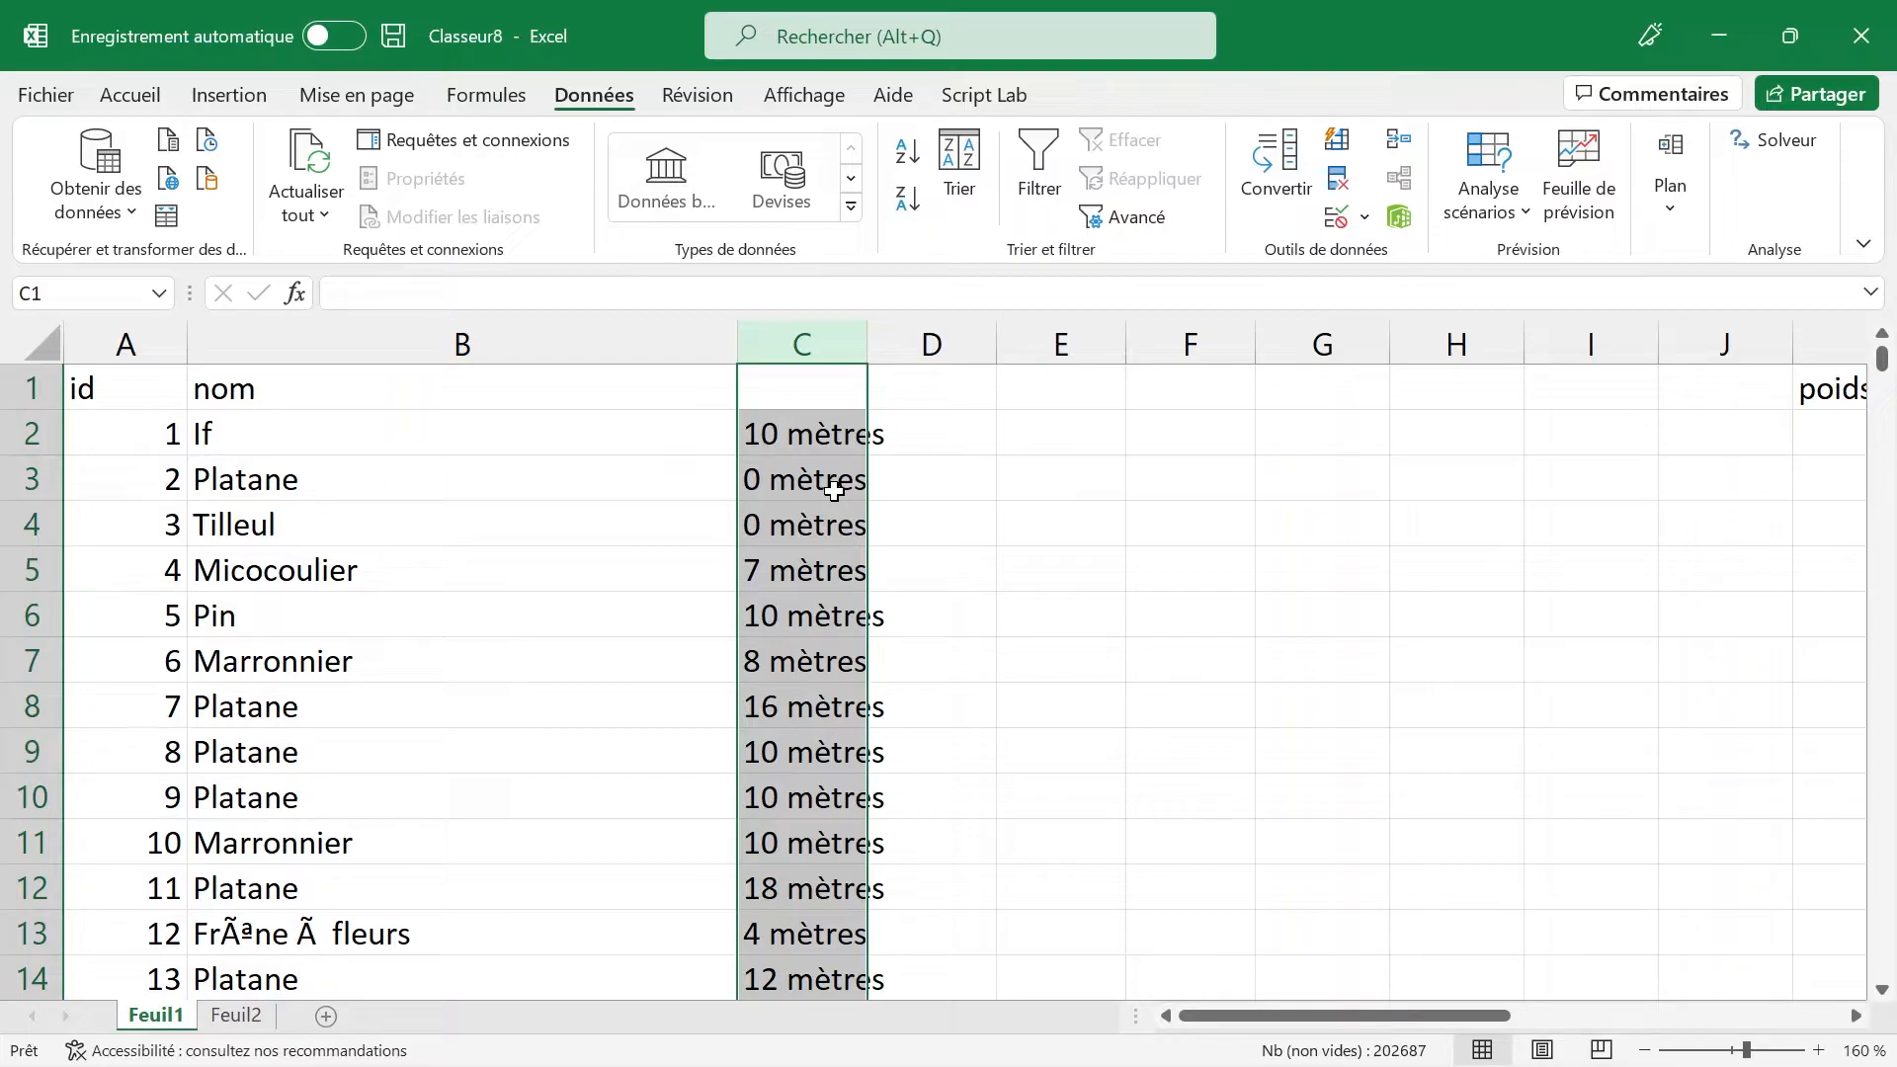
# Step: Examine the height text in cell C2 by selecting it all except its last seven characters
pyautogui.click(927, 450)
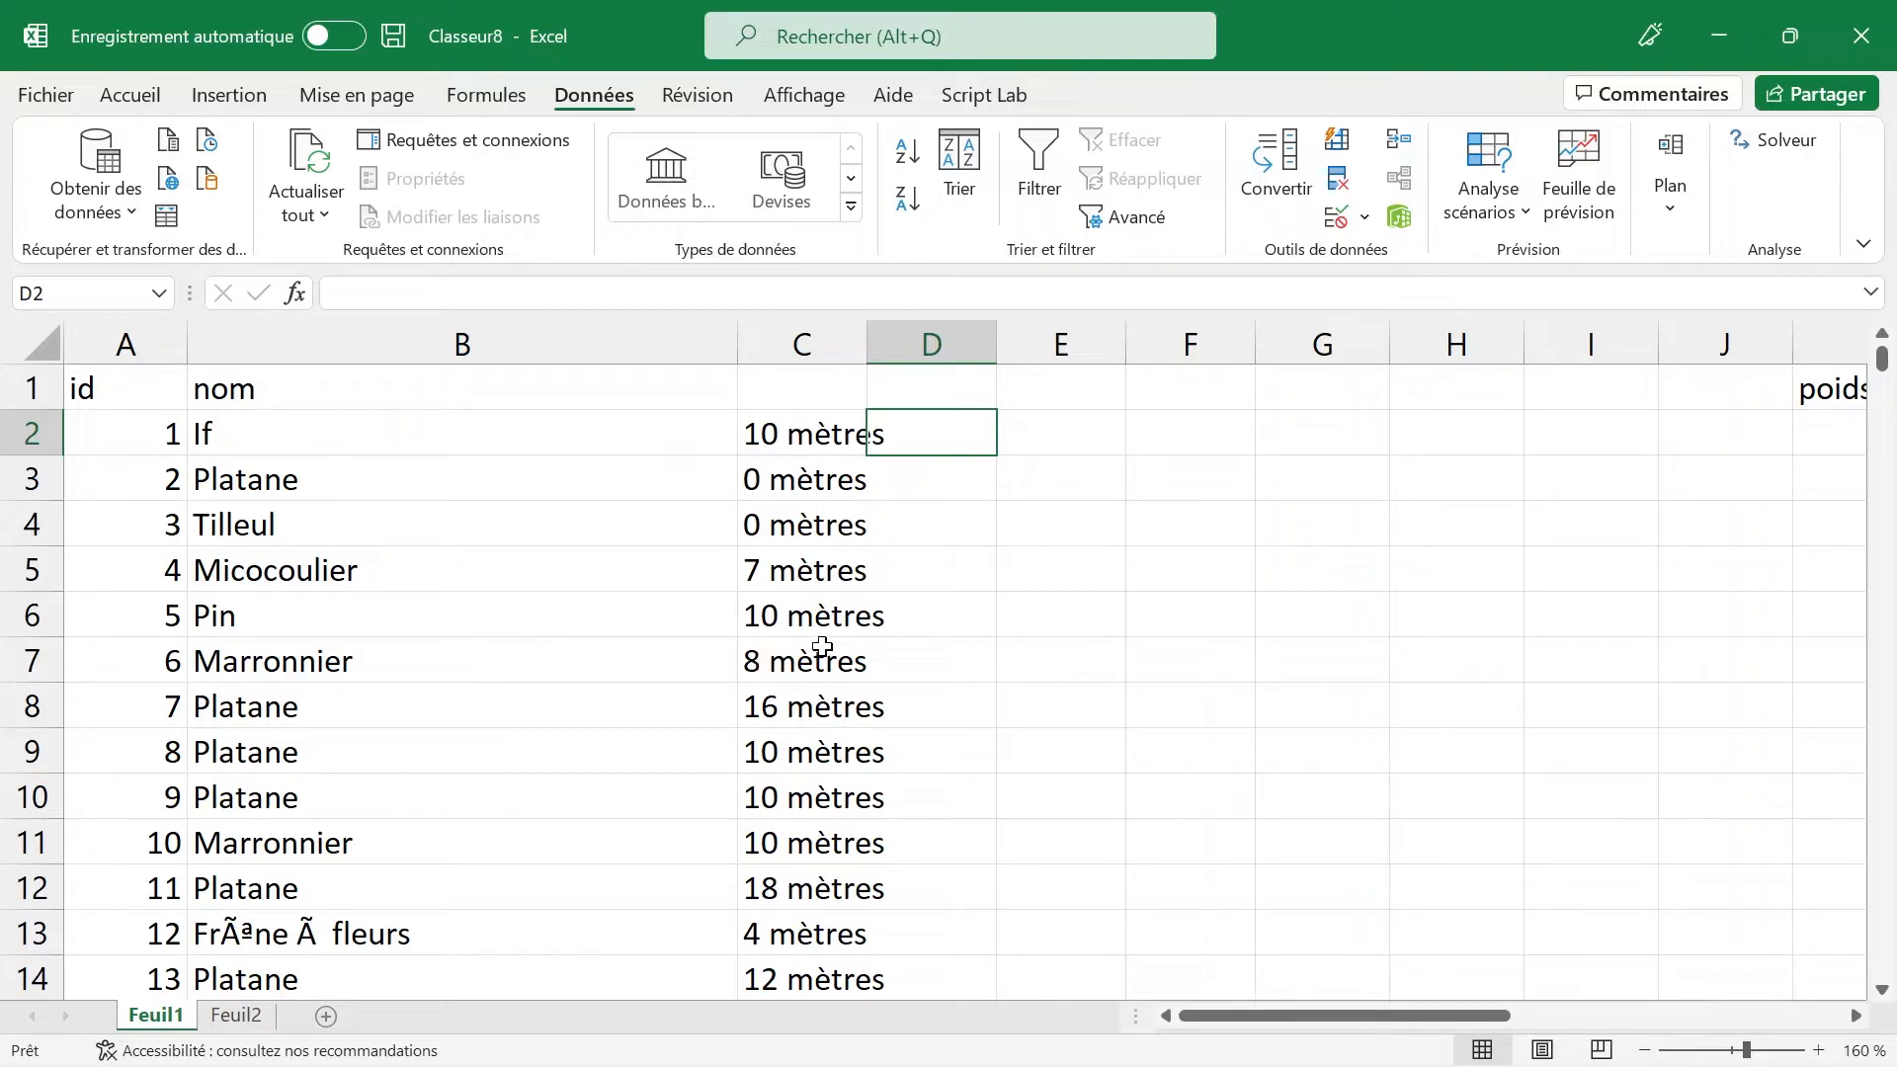
pyautogui.click(748, 432)
pyautogui.doubleClick(748, 433)
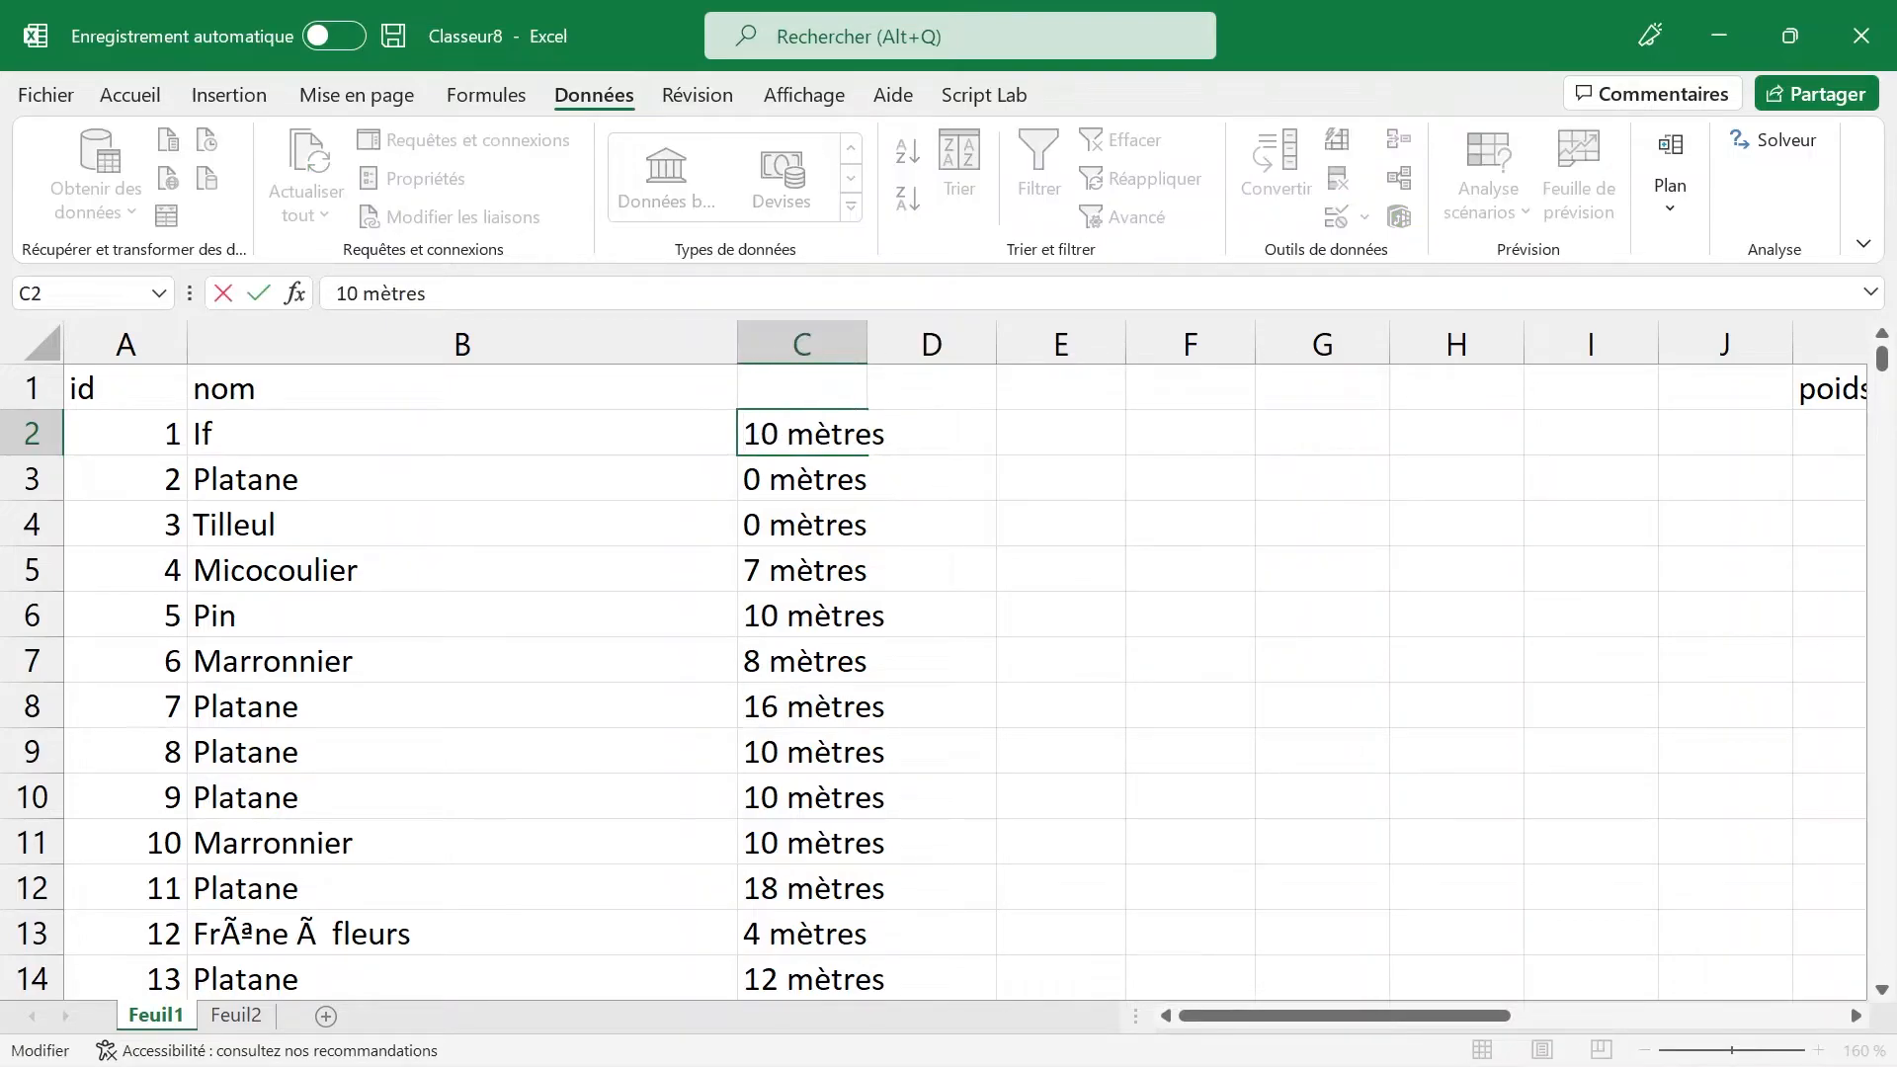
pyautogui.hotkey('shift', 'End')
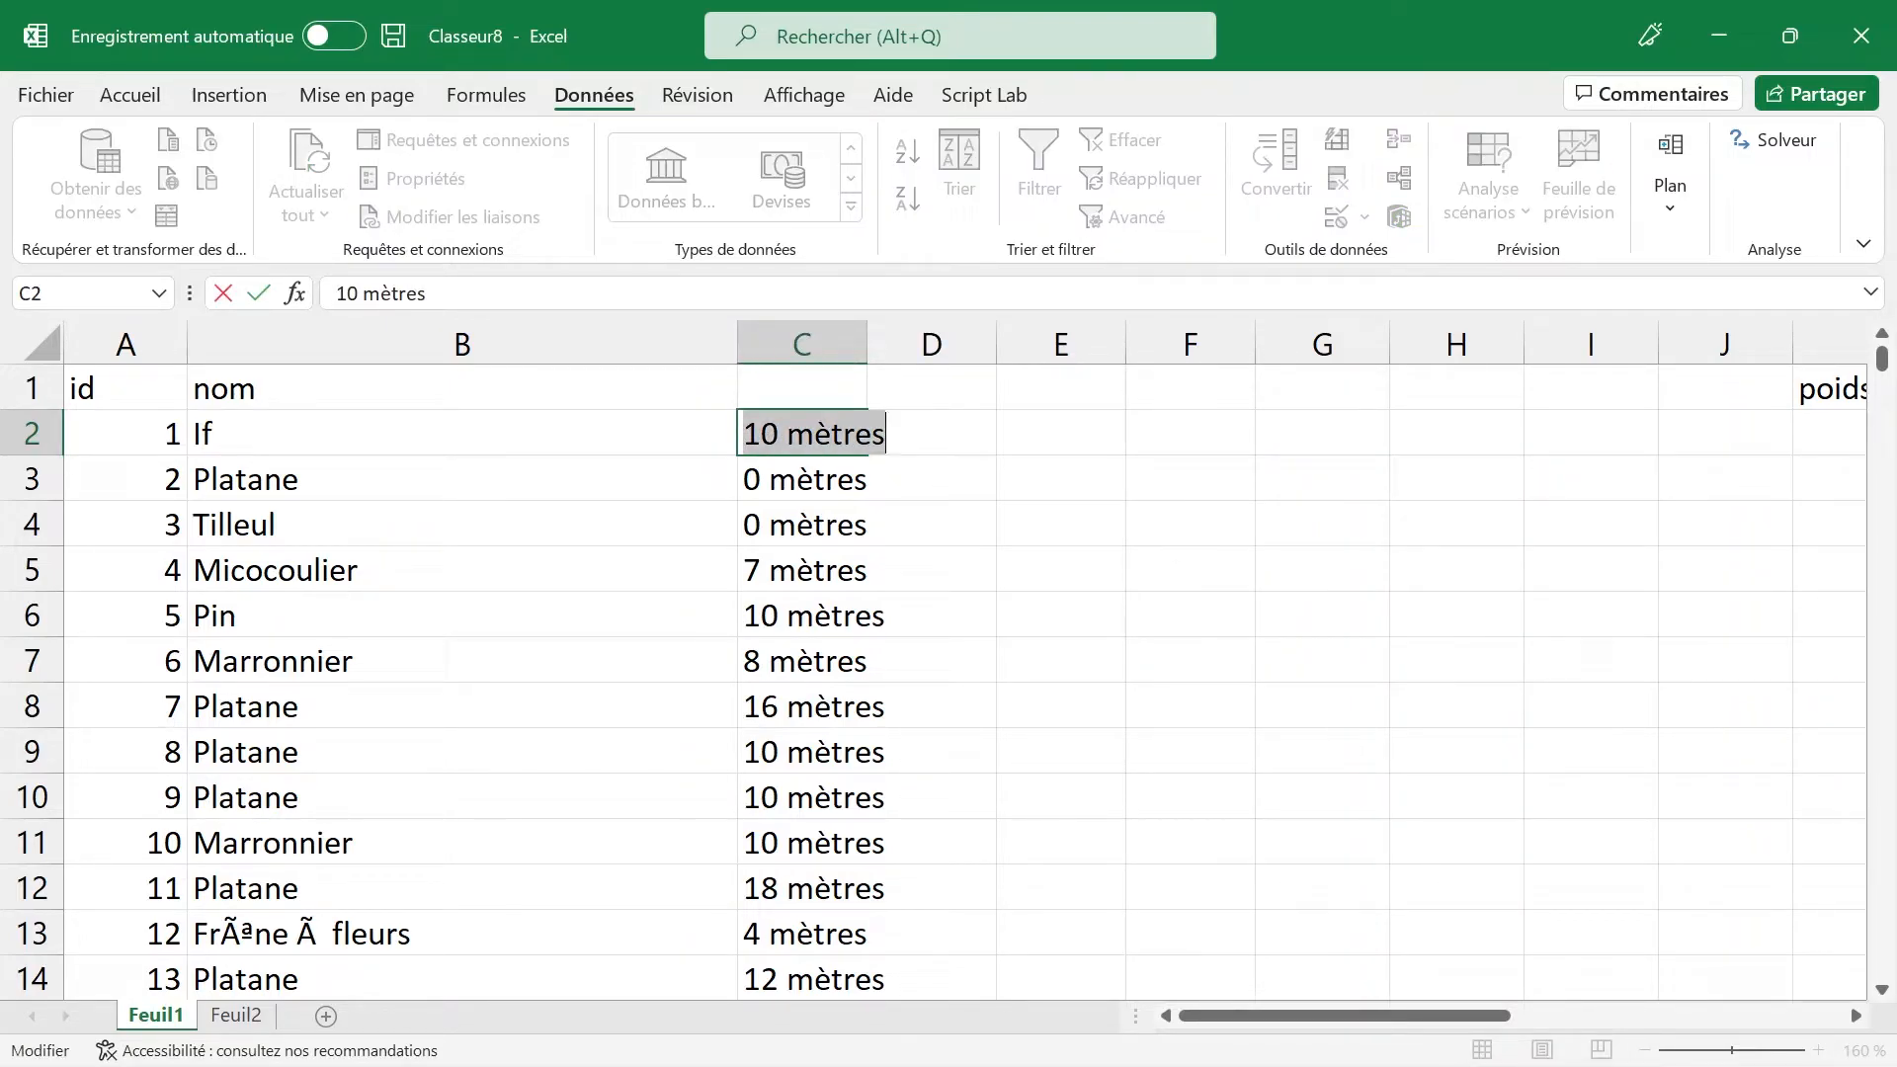
pyautogui.hotkey('shift', 'Left')
pyautogui.hotkey('shift', 'Left')
pyautogui.hotkey('shift', 'Left')
pyautogui.hotkey('shift', 'Left')
pyautogui.hotkey('shift', 'Left')
pyautogui.hotkey('shift', 'Left')
pyautogui.hotkey('shift', 'Left')
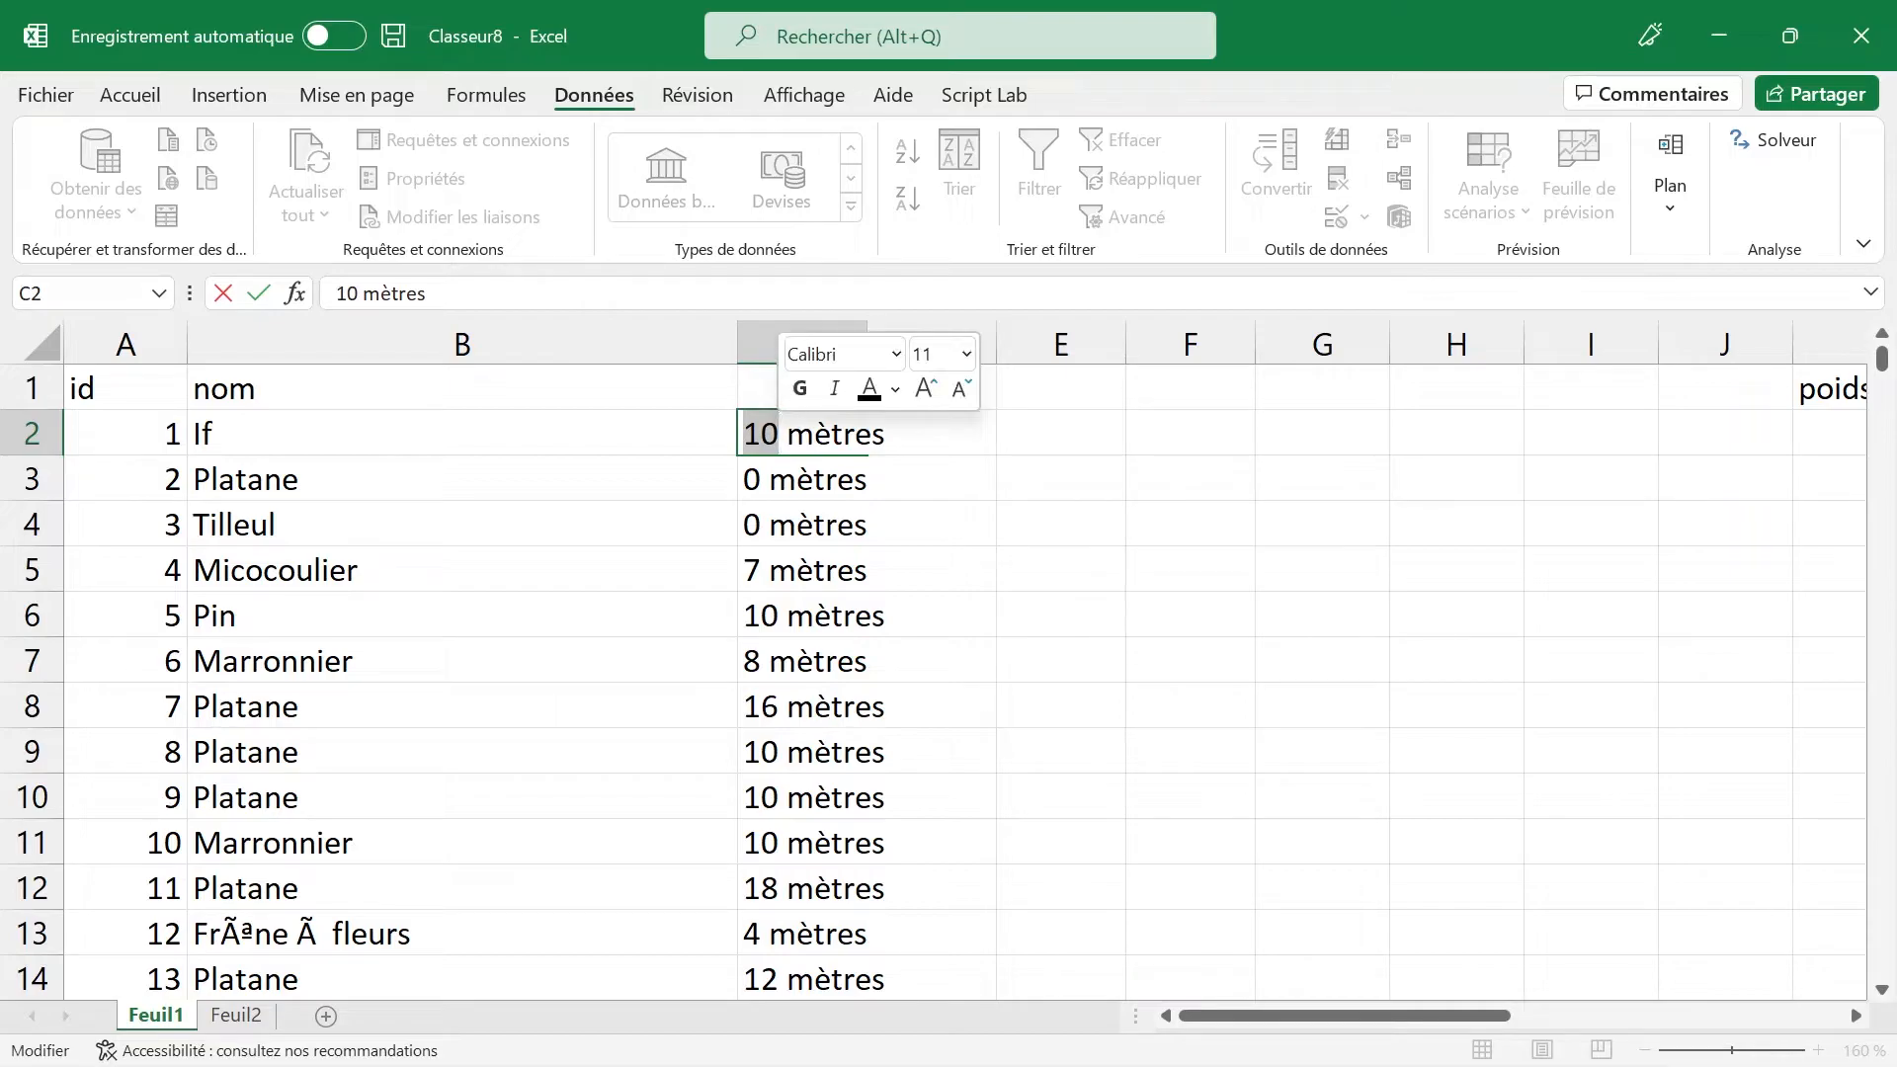
pyautogui.press('Return')
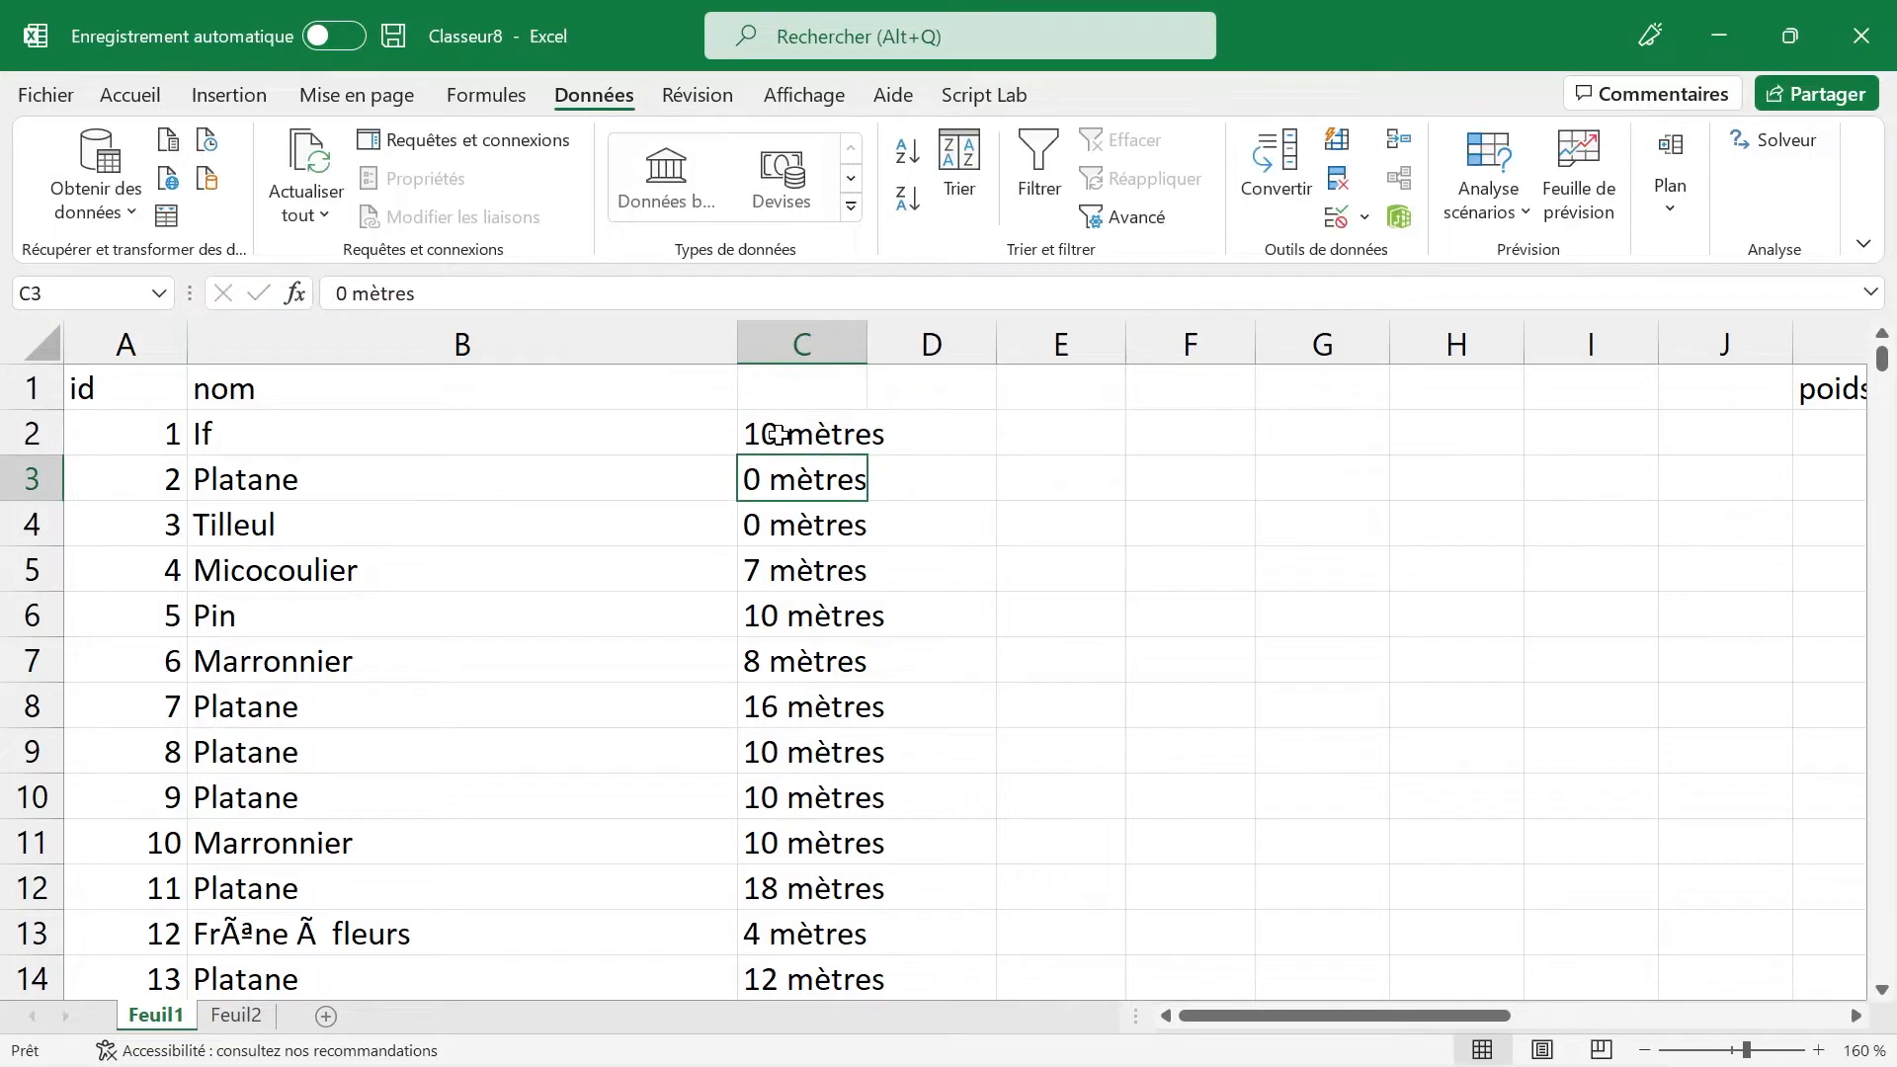
# Step: Examine the height text in cell C3 by shortening the selection one character at a time from its end
pyautogui.doubleClick(762, 476)
pyautogui.hotkey('ctrl', 'a')
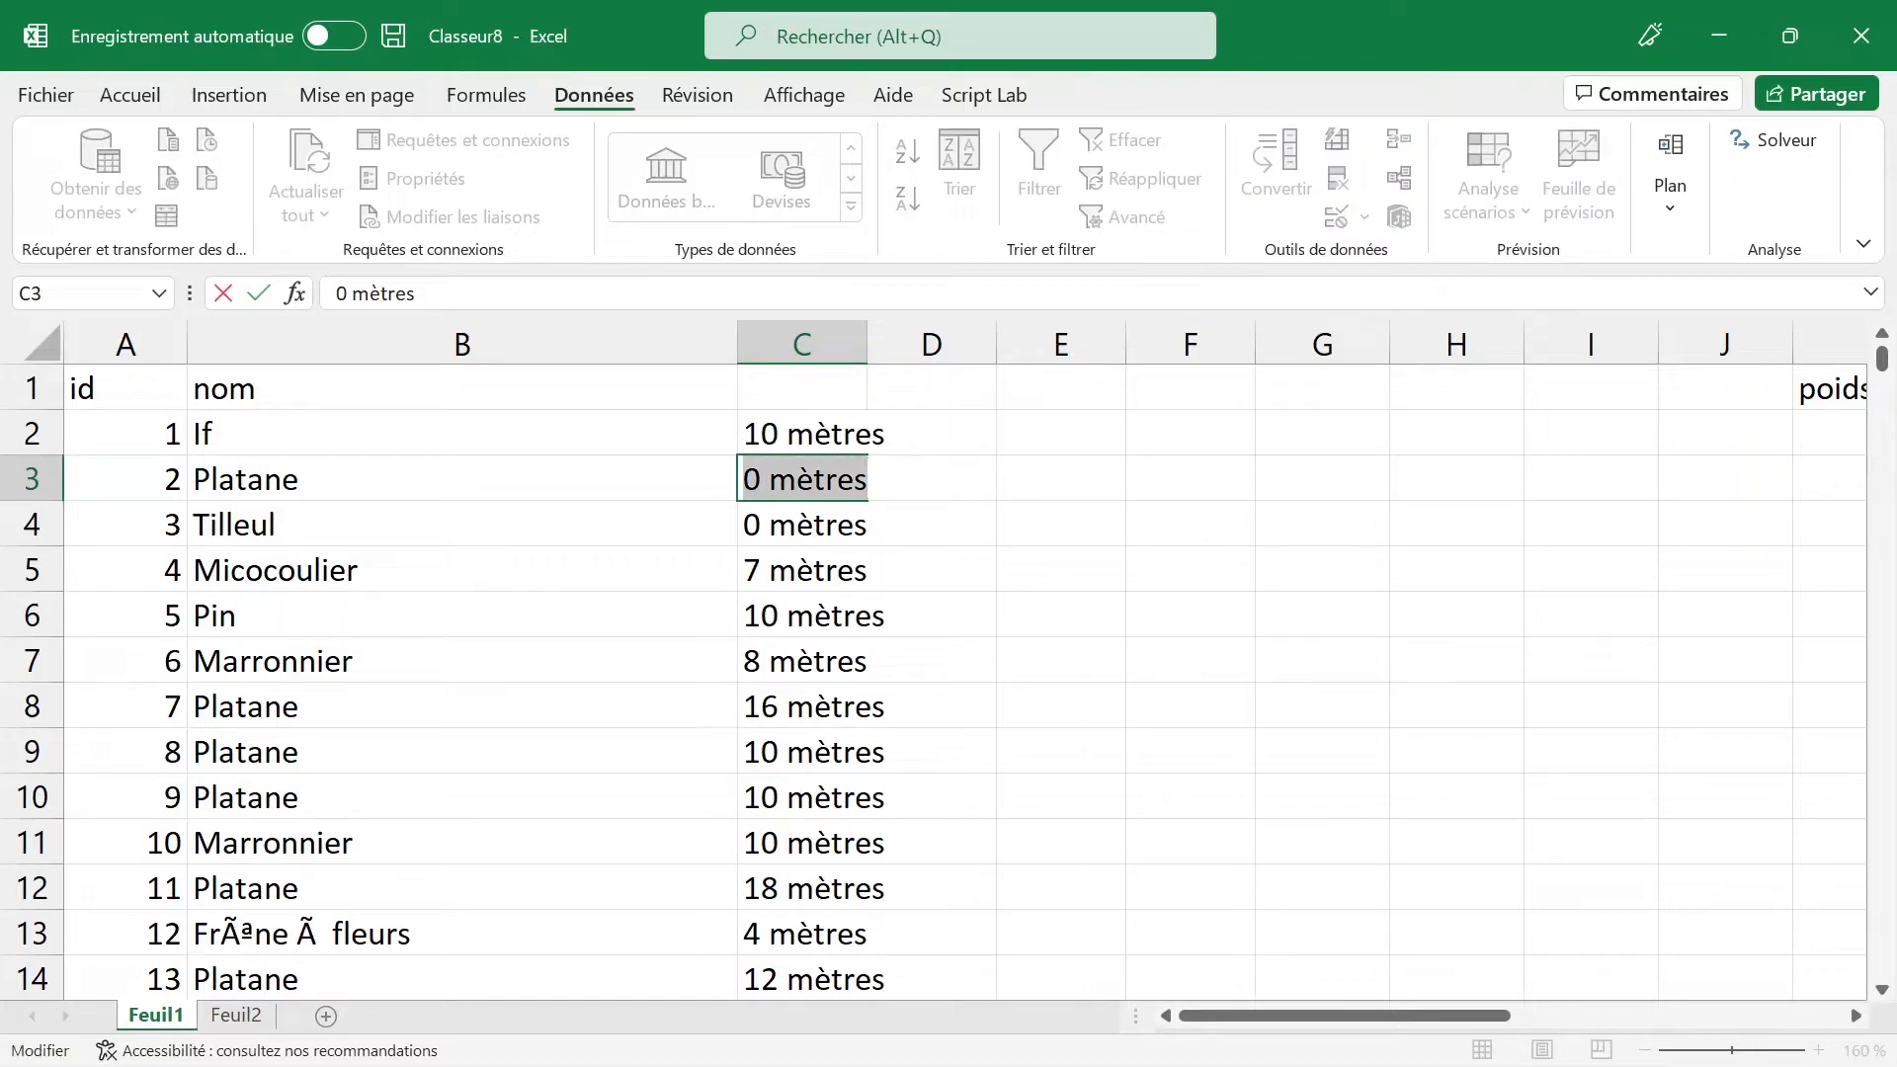
pyautogui.hotkey('shift', 'Left')
pyautogui.hotkey('shift', 'Left')
pyautogui.hotkey('shift', 'Left')
pyautogui.hotkey('shift', 'Left')
pyautogui.hotkey('shift', 'Left')
pyautogui.hotkey('shift', 'Left')
pyautogui.hotkey('shift', 'Left')
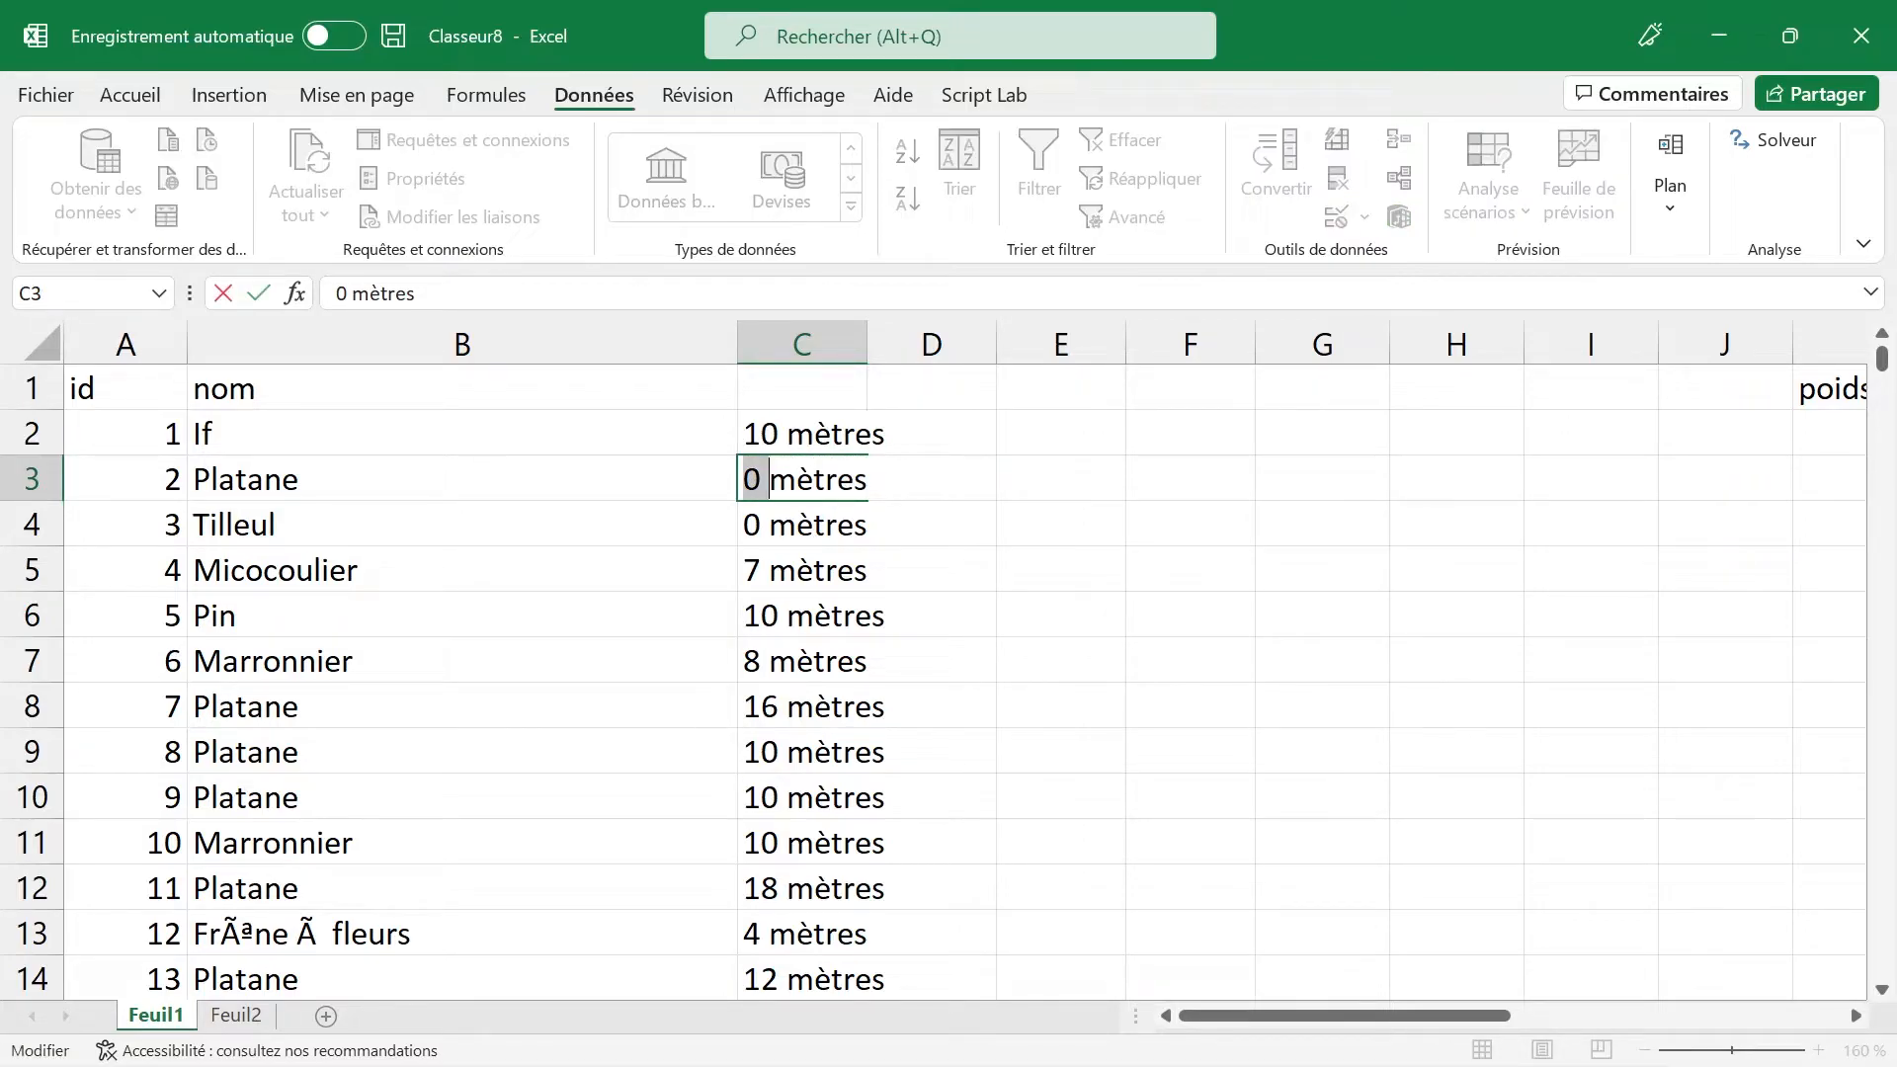
pyautogui.press('Return')
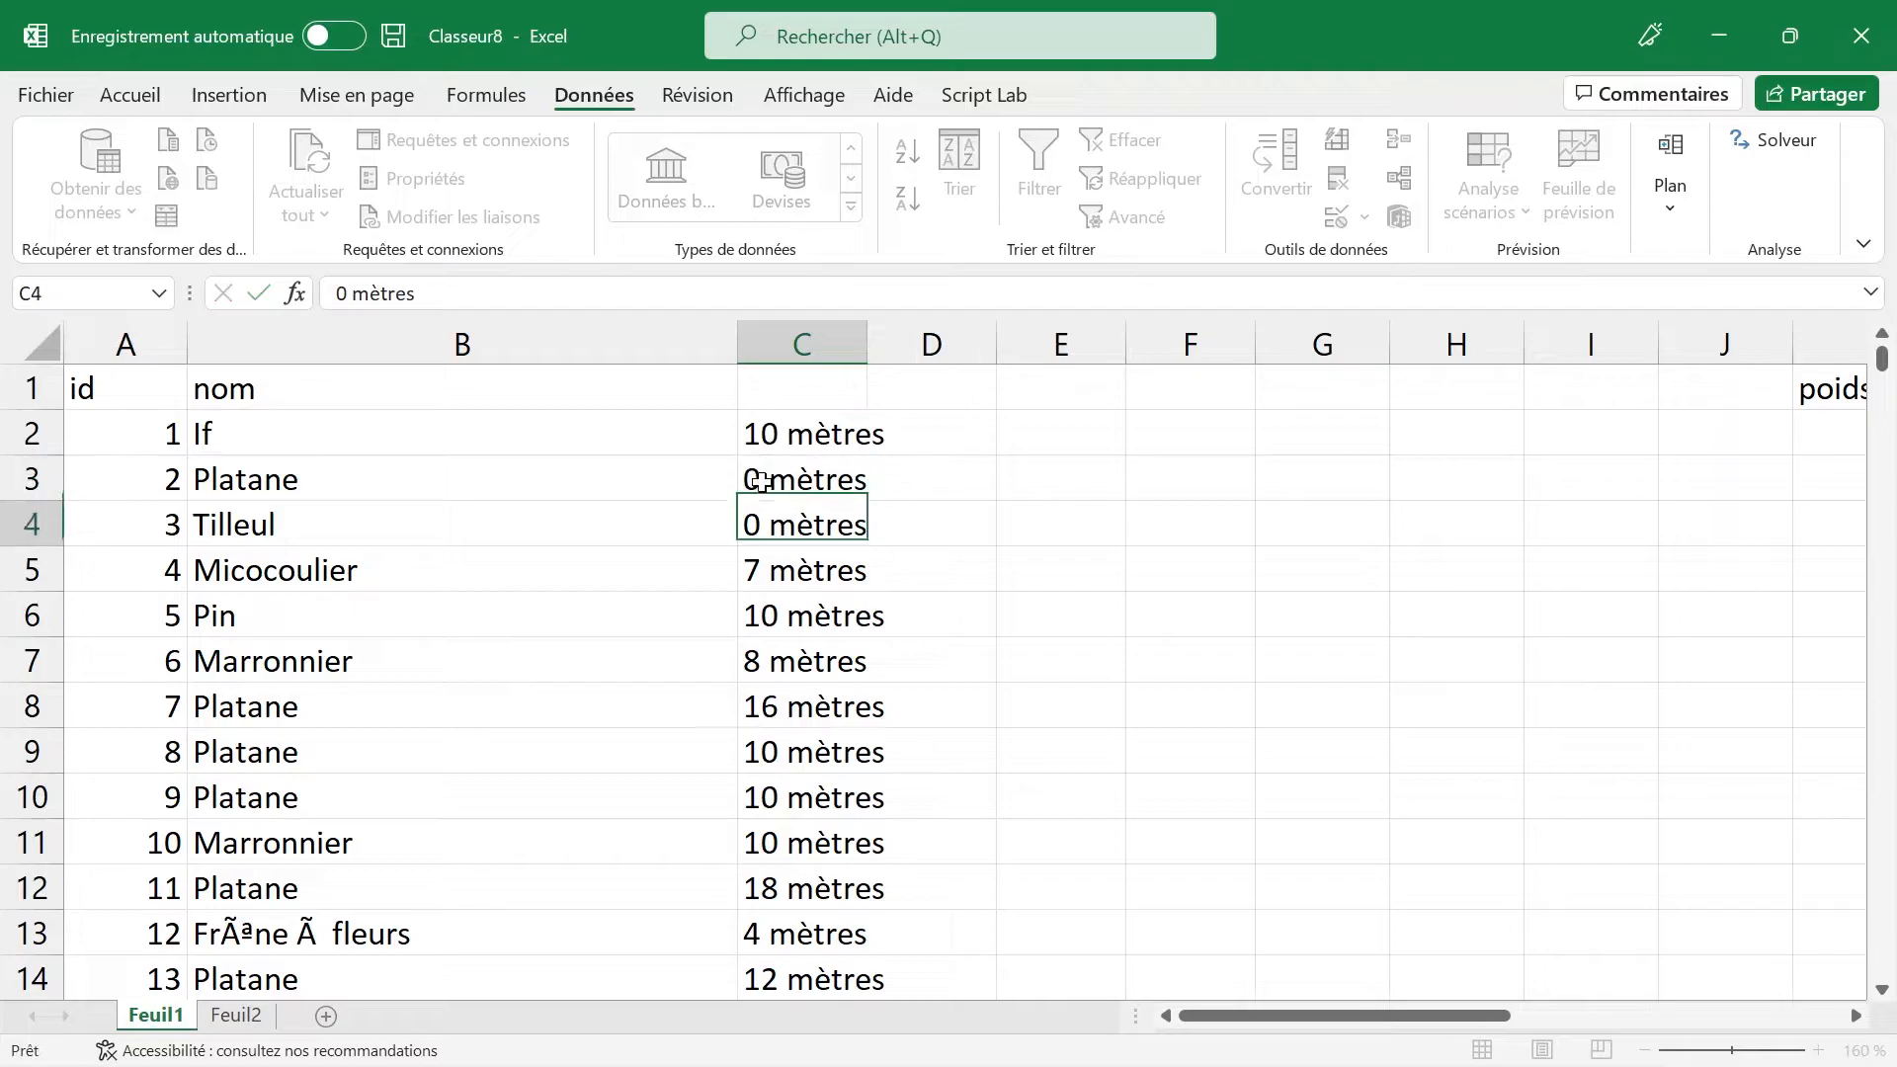
# Step: Write the draft formula =GAUCHE(C2;tous-7) in cell D2, with tous as a placeholder for the text length
pyautogui.click(934, 427)
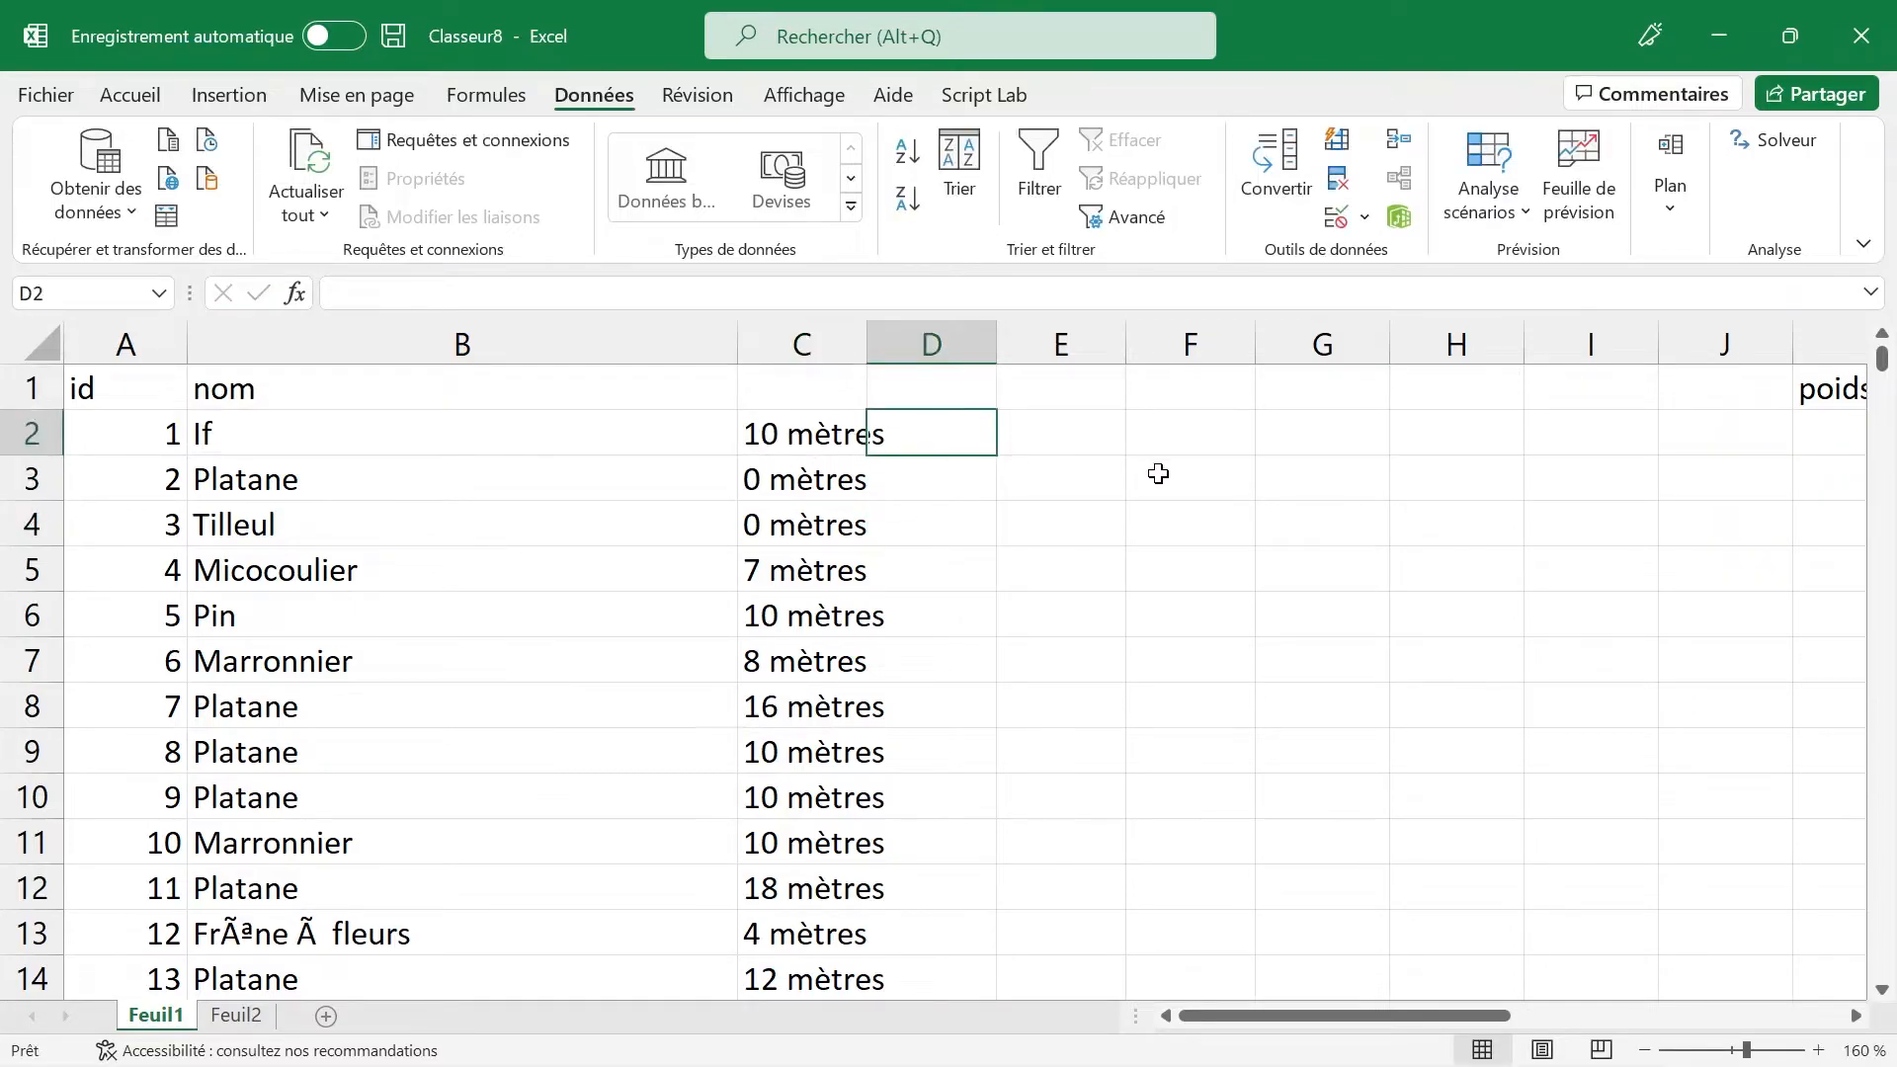
pyautogui.write('=gauch')
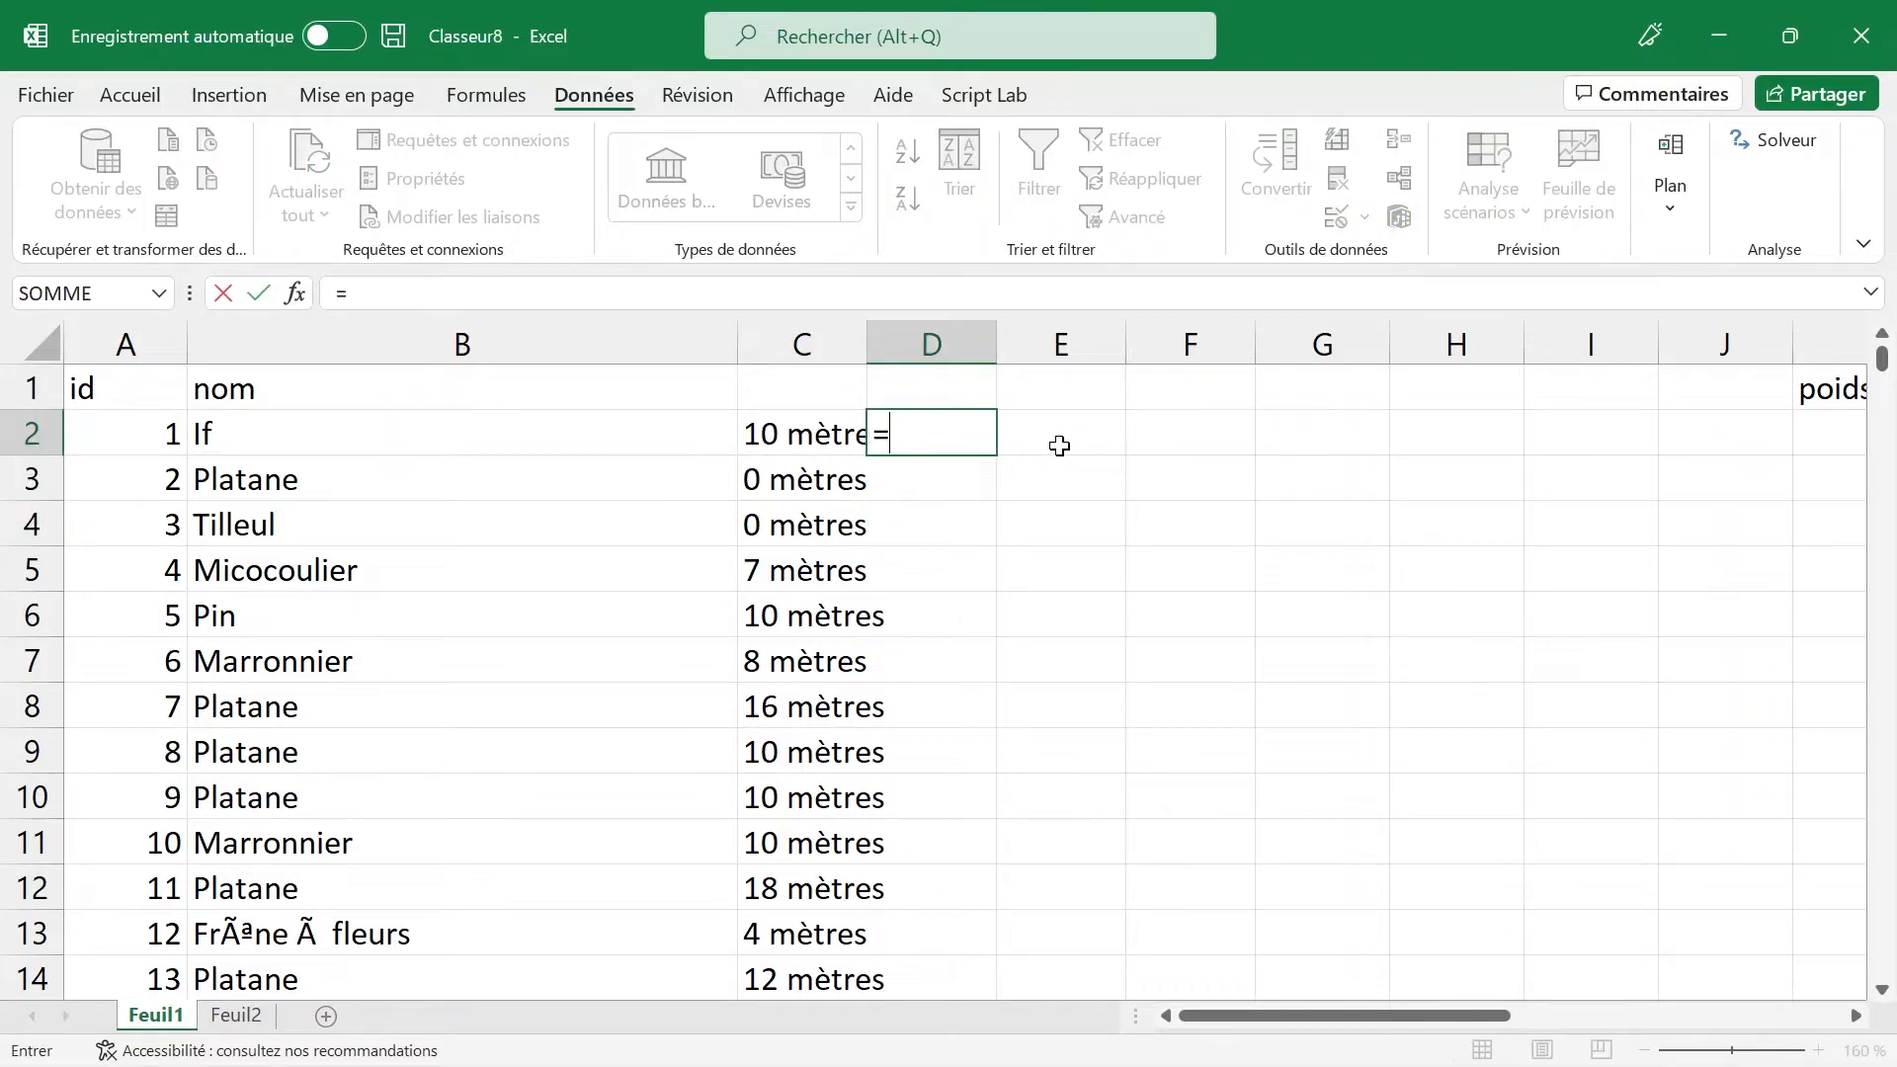
pyautogui.press('Tab')
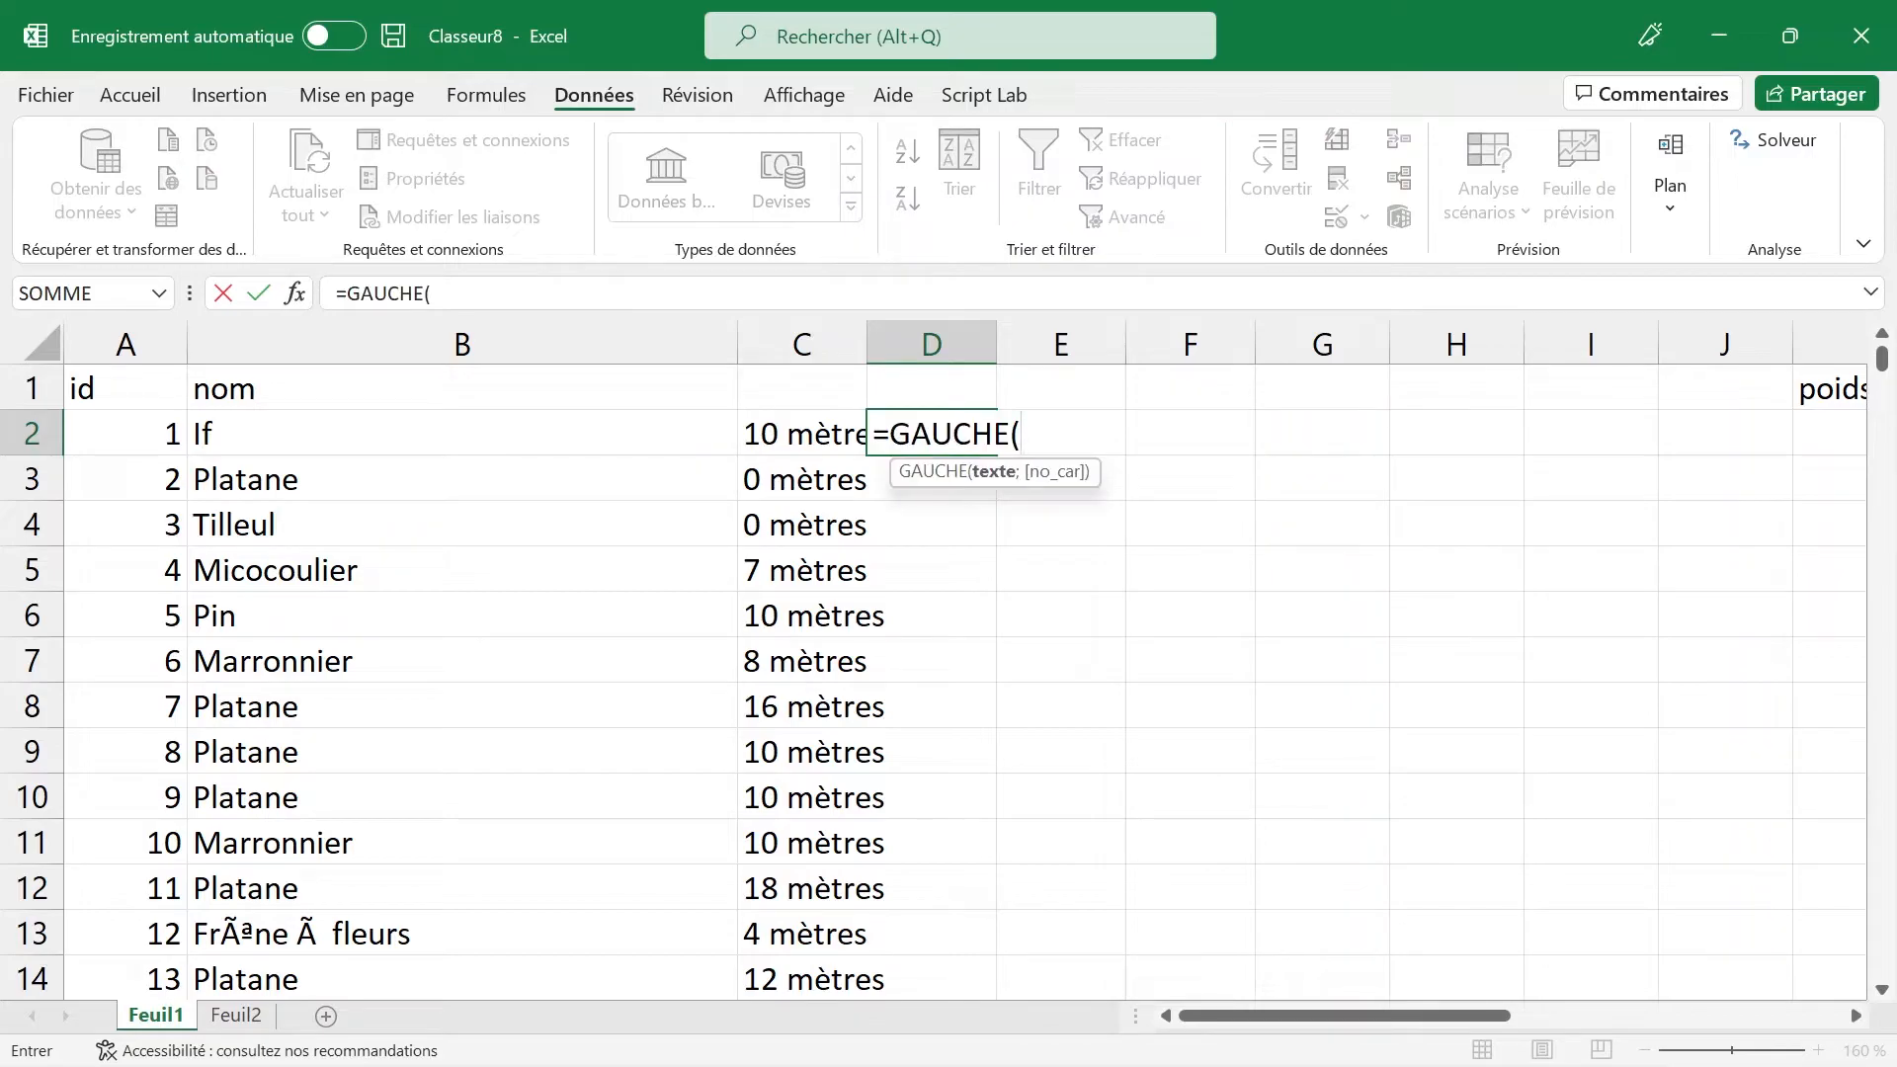
pyautogui.click(820, 440)
pyautogui.write(';')
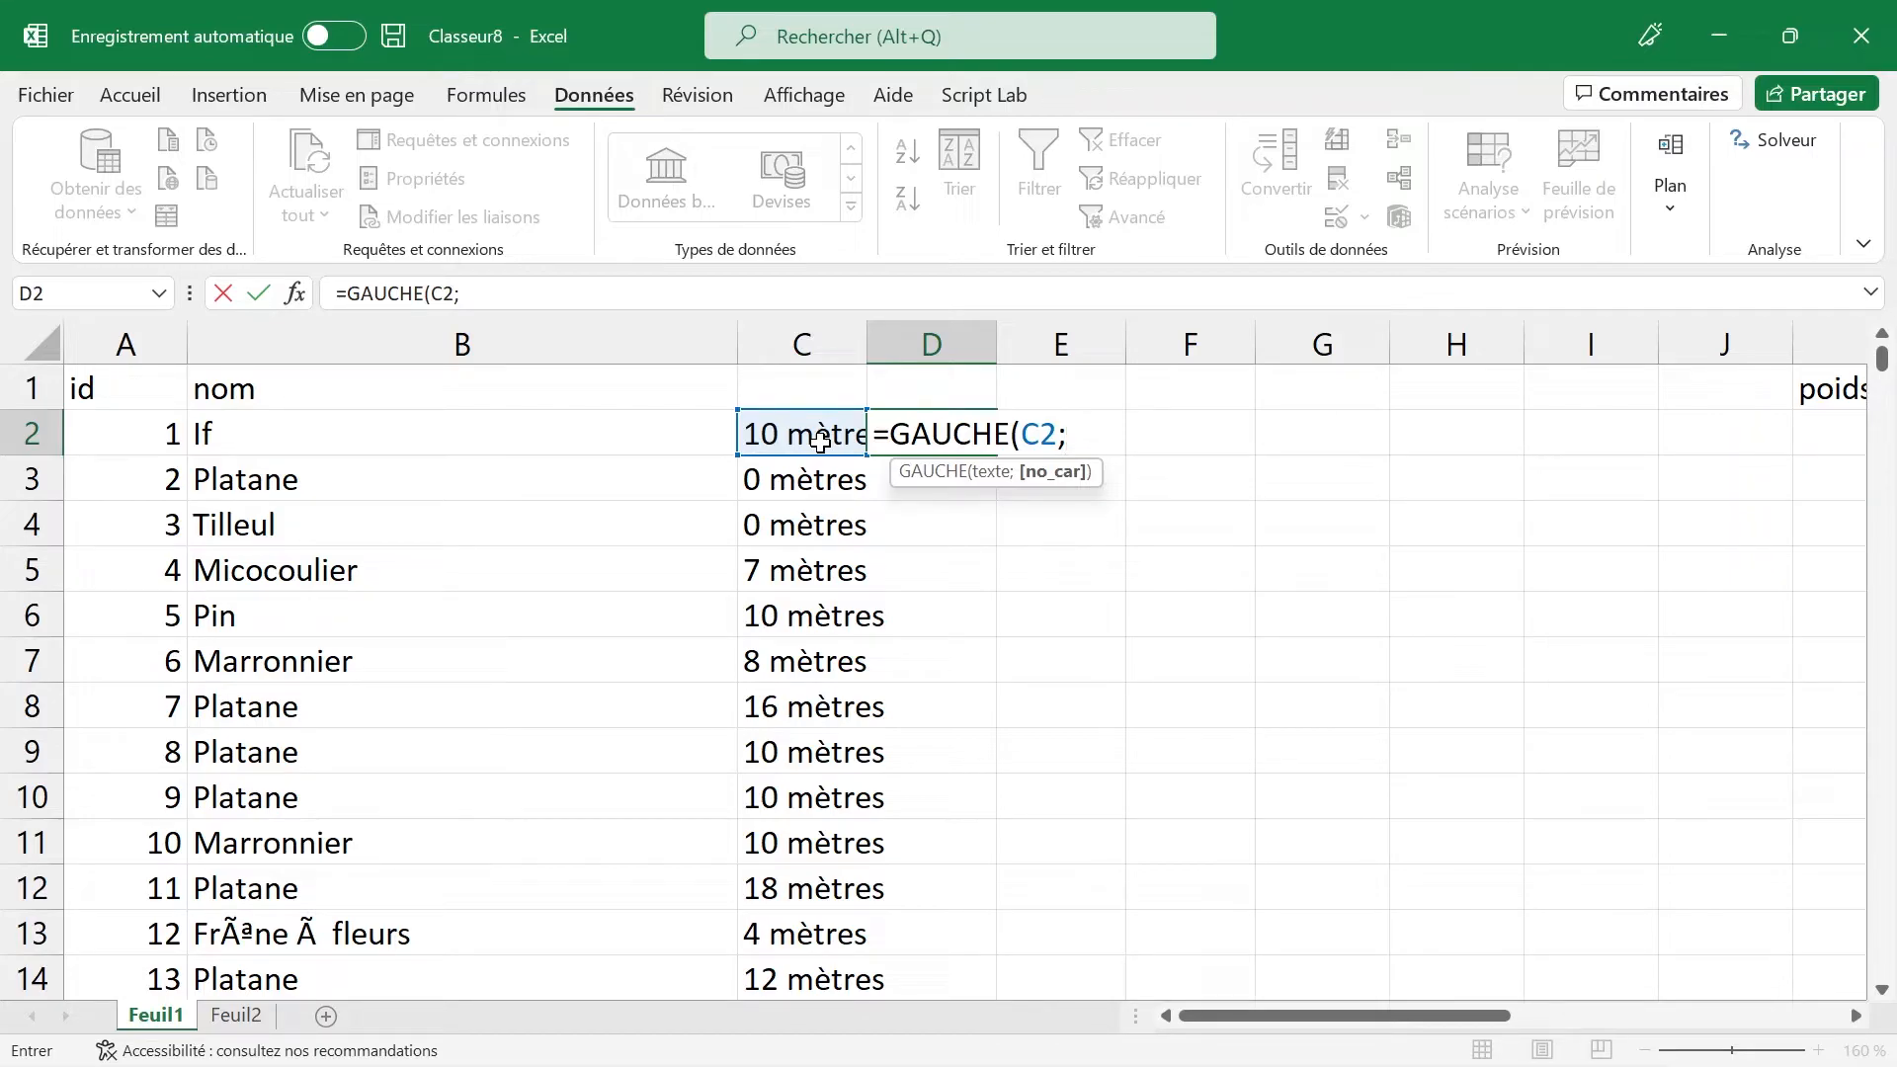
pyautogui.write('tous-7)')
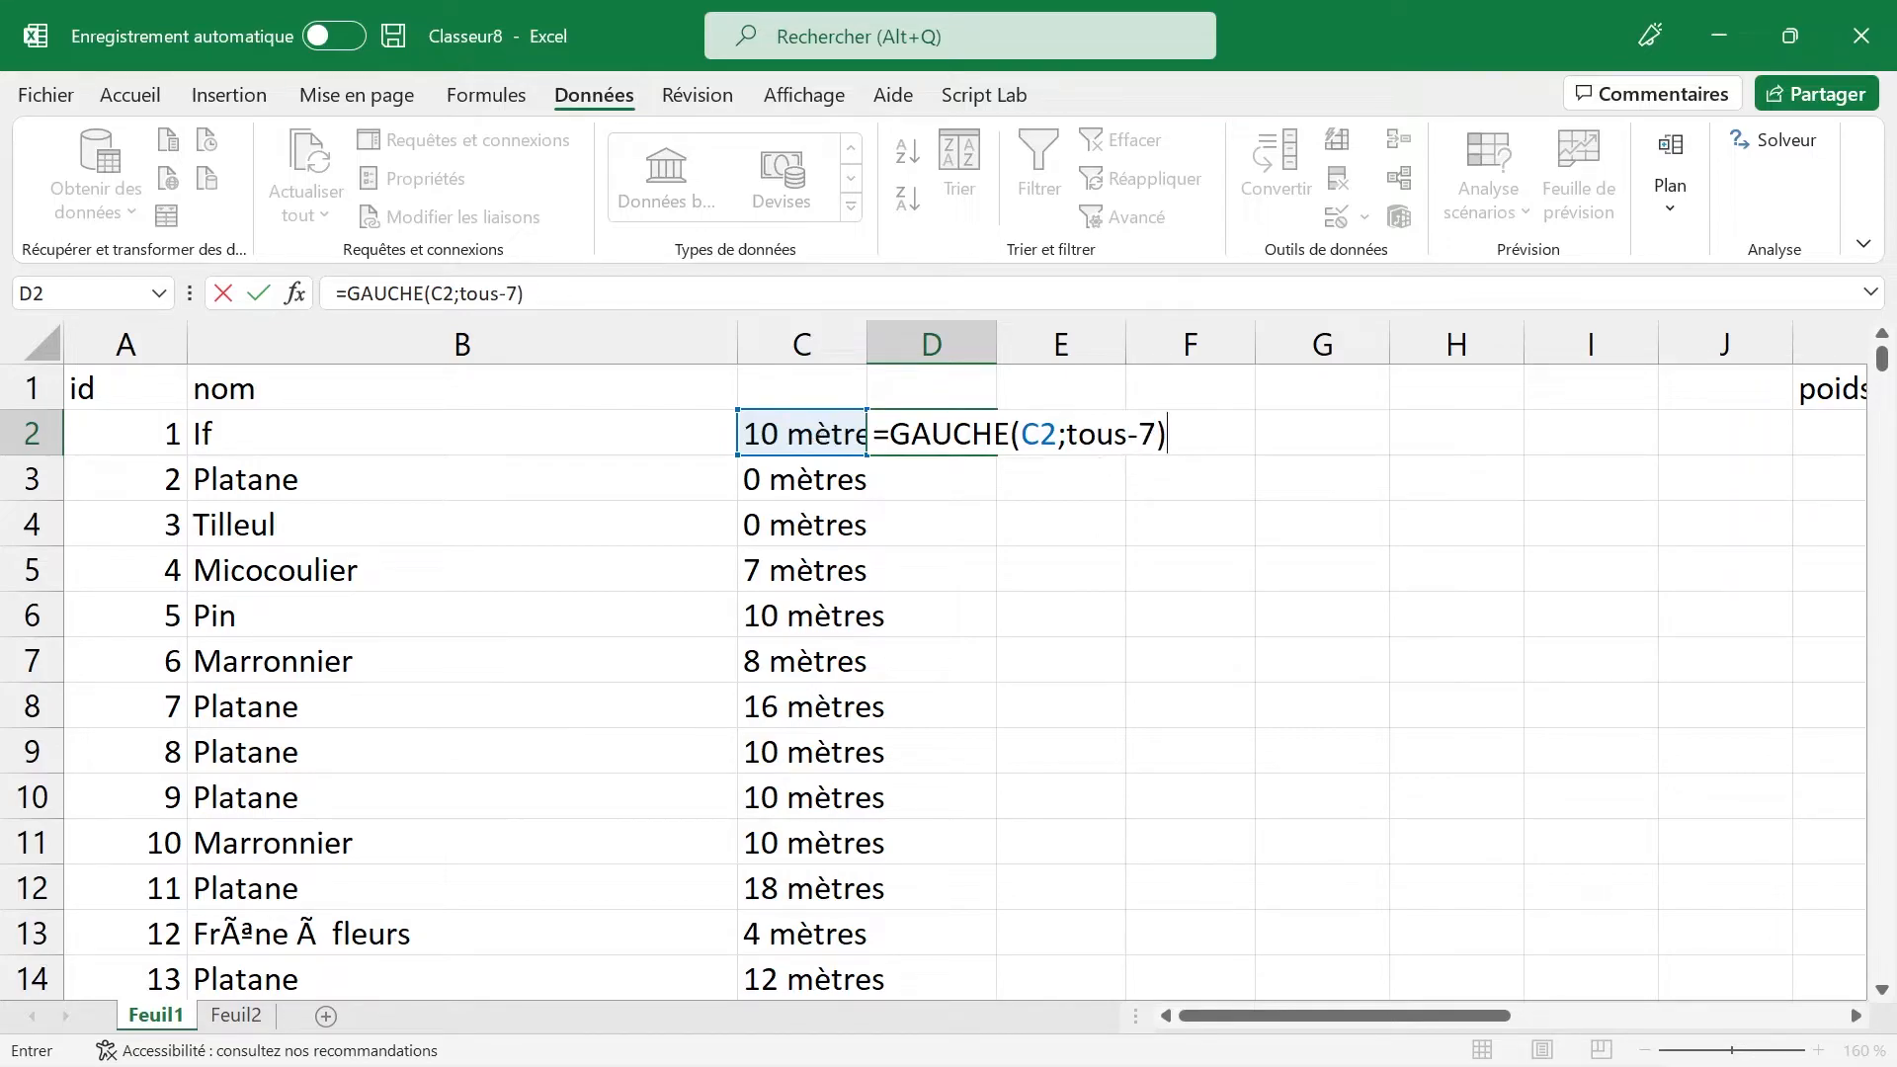
# Step: Replace the placeholder tous with nbcar(C2) in the D2 formula, giving =GAUCHE(C2;nbcar(C2)-7), and enter it
pyautogui.doubleClick(1095, 434)
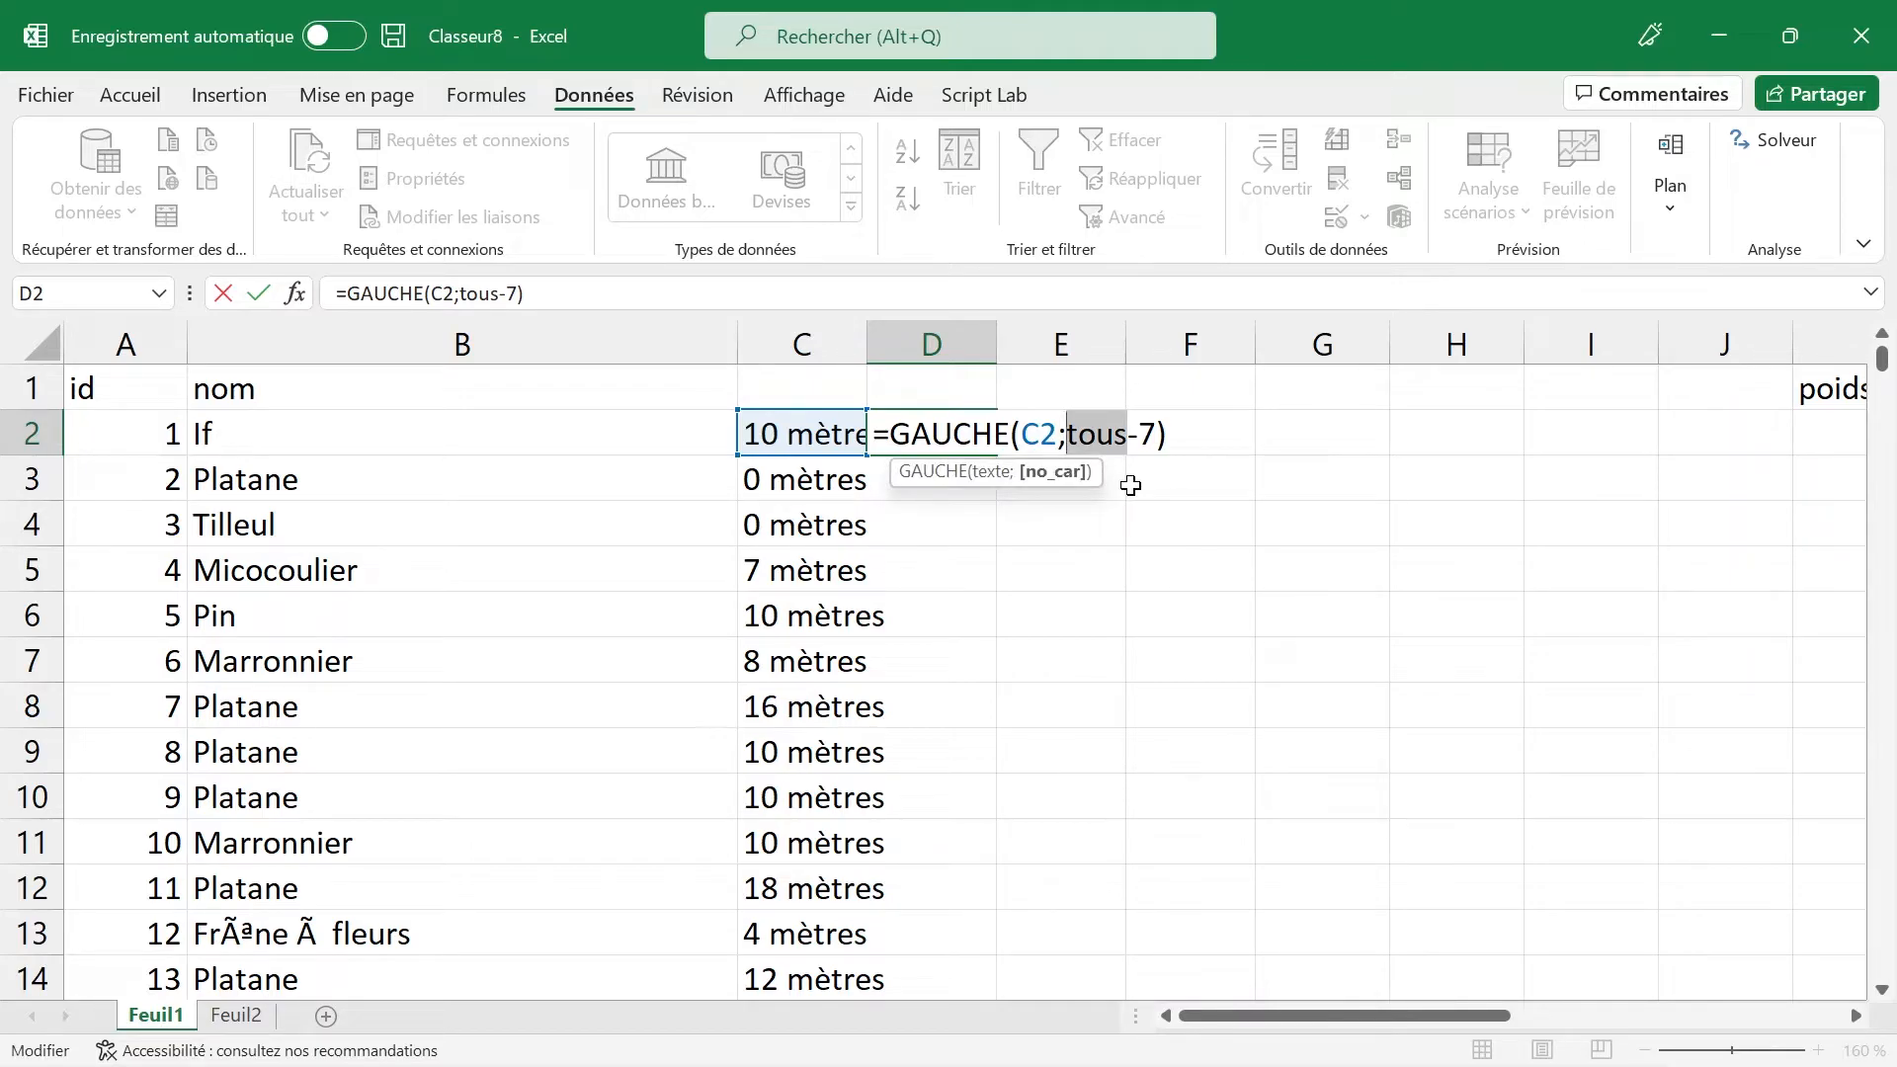
pyautogui.press('BackSpace')
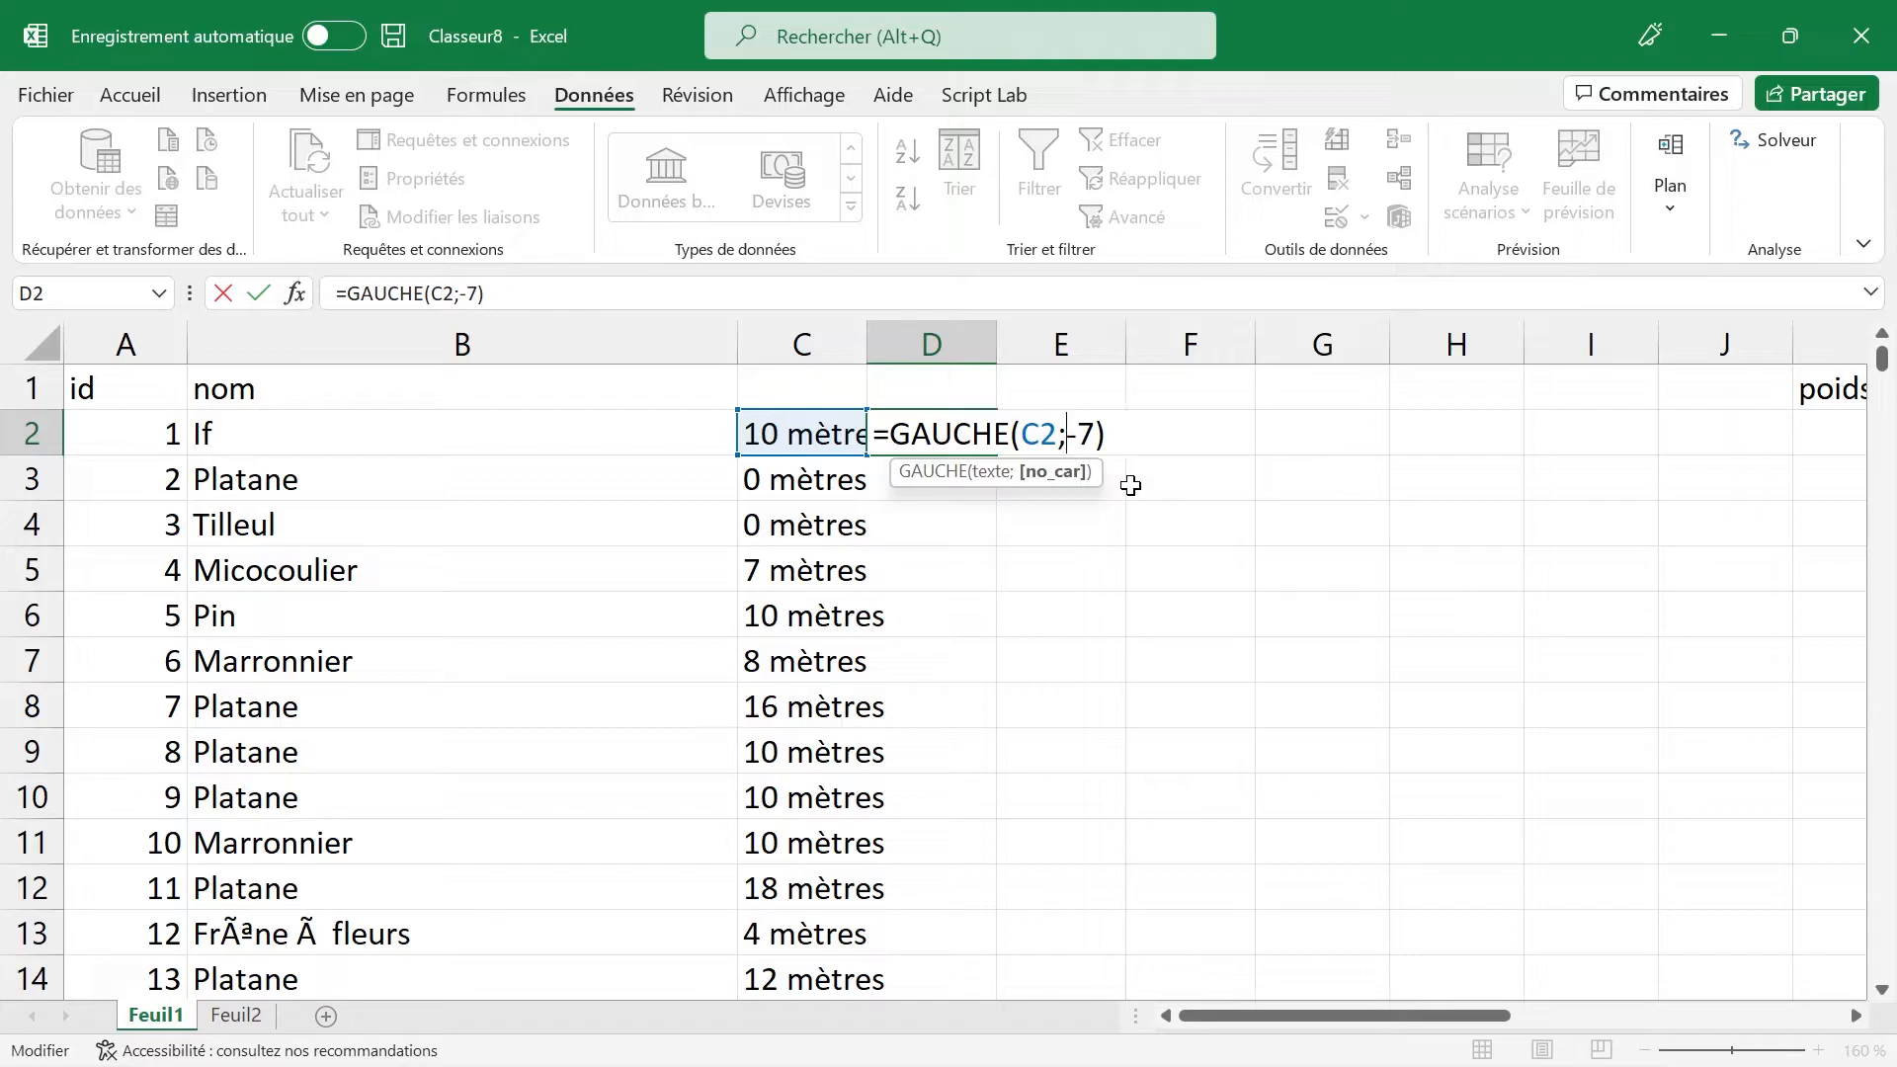
pyautogui.write('nbcar')
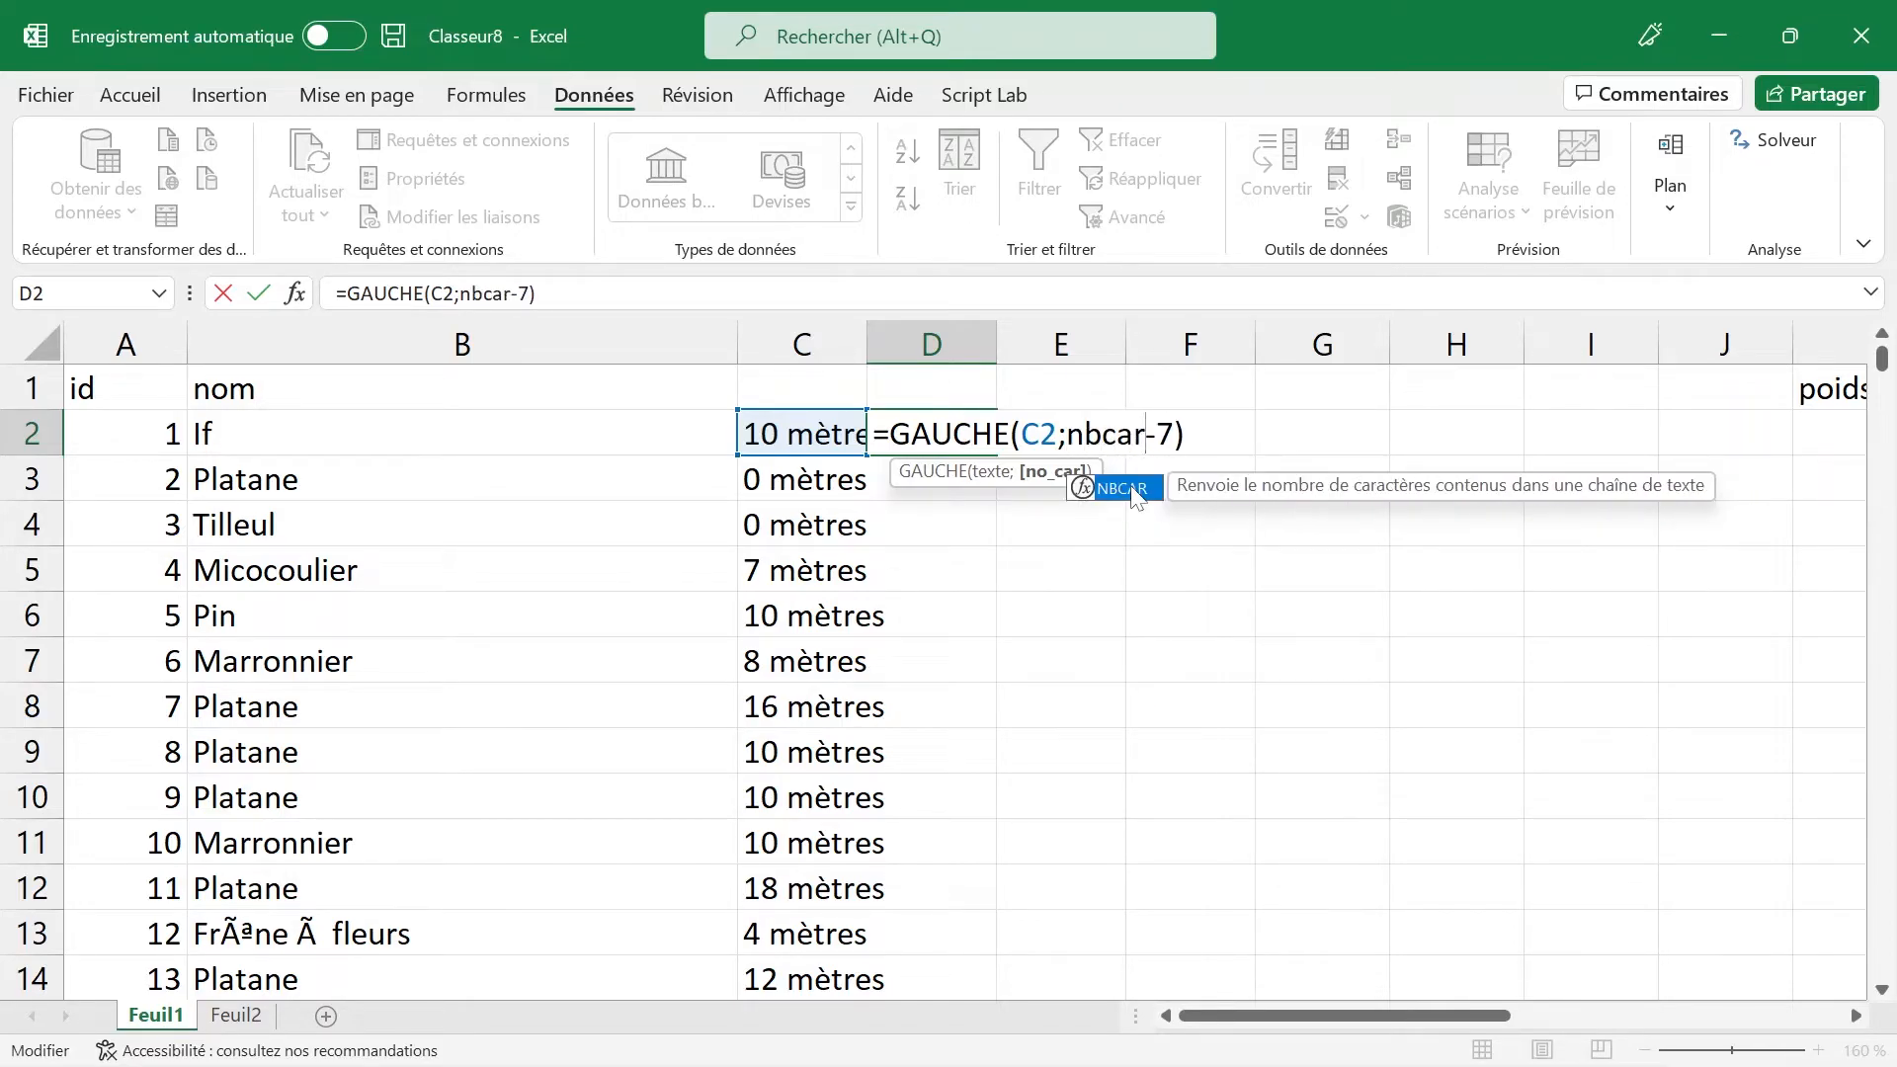
pyautogui.write('()')
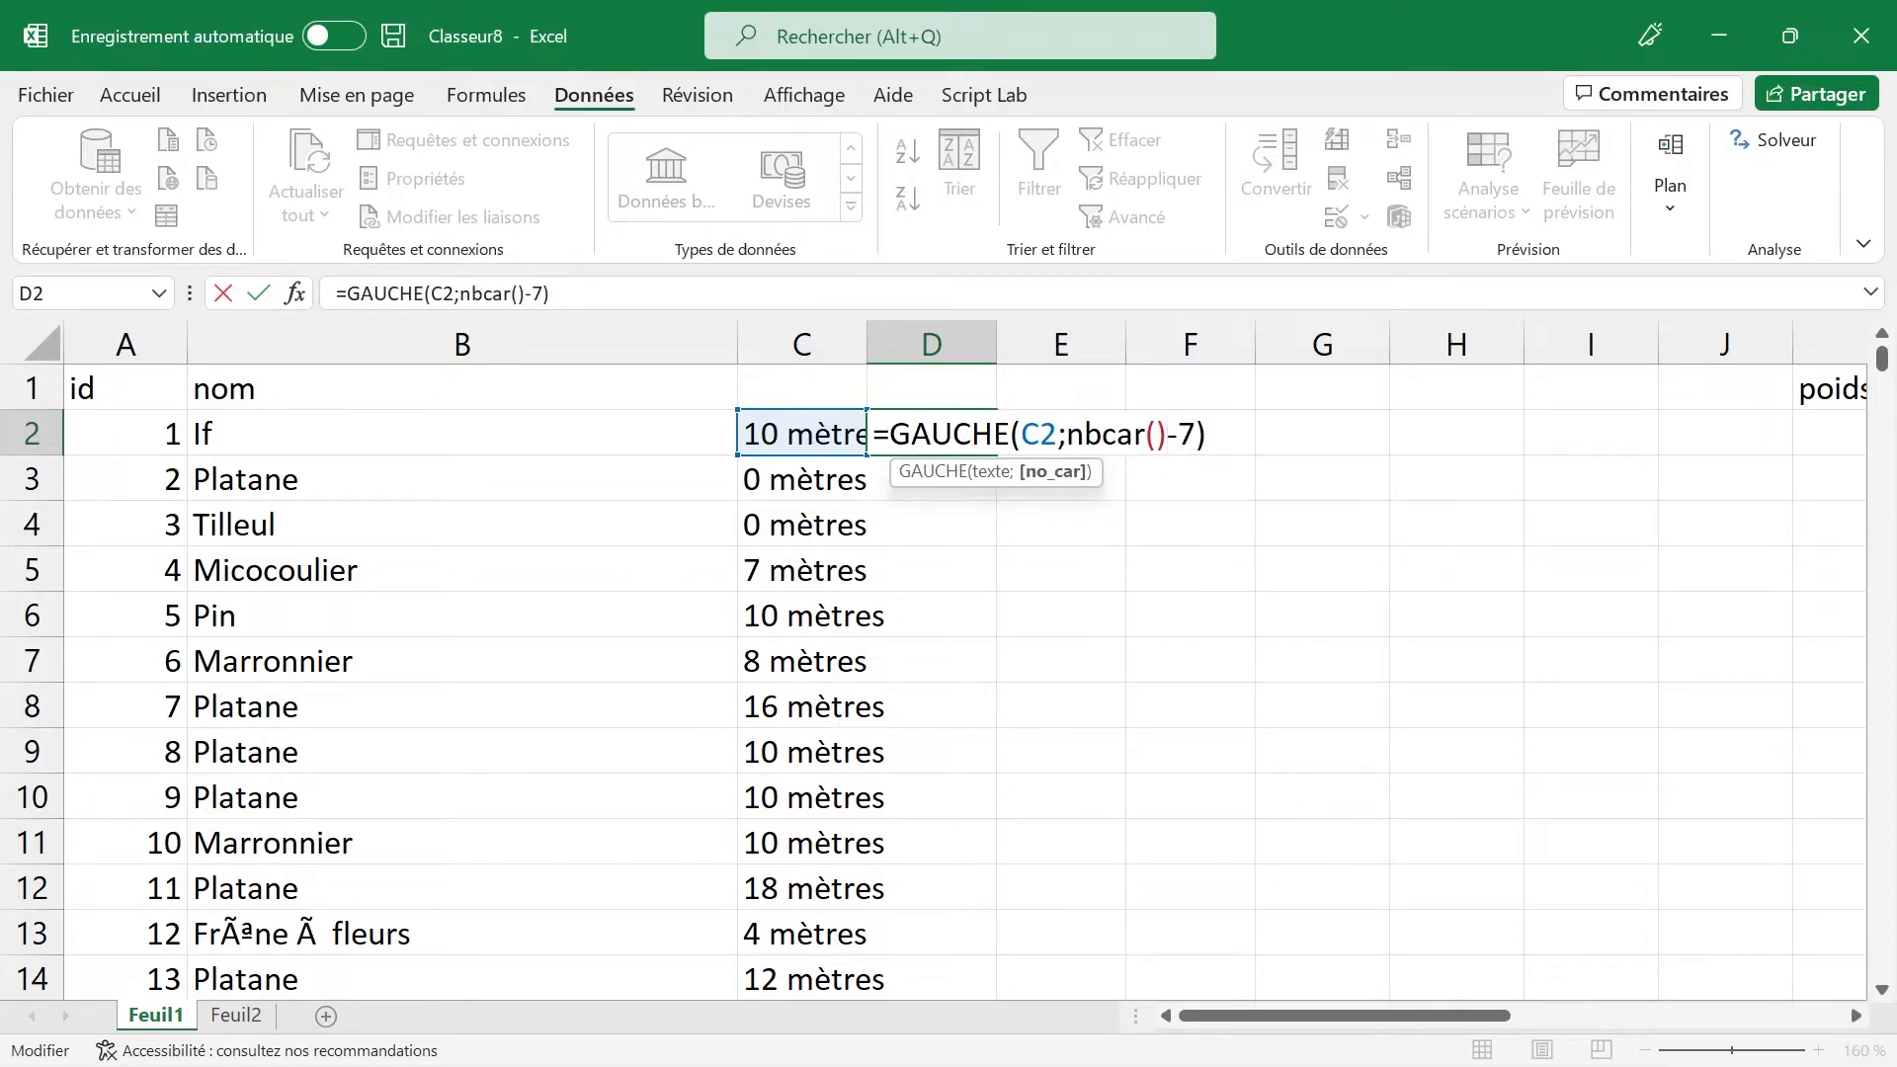
pyautogui.press('Left')
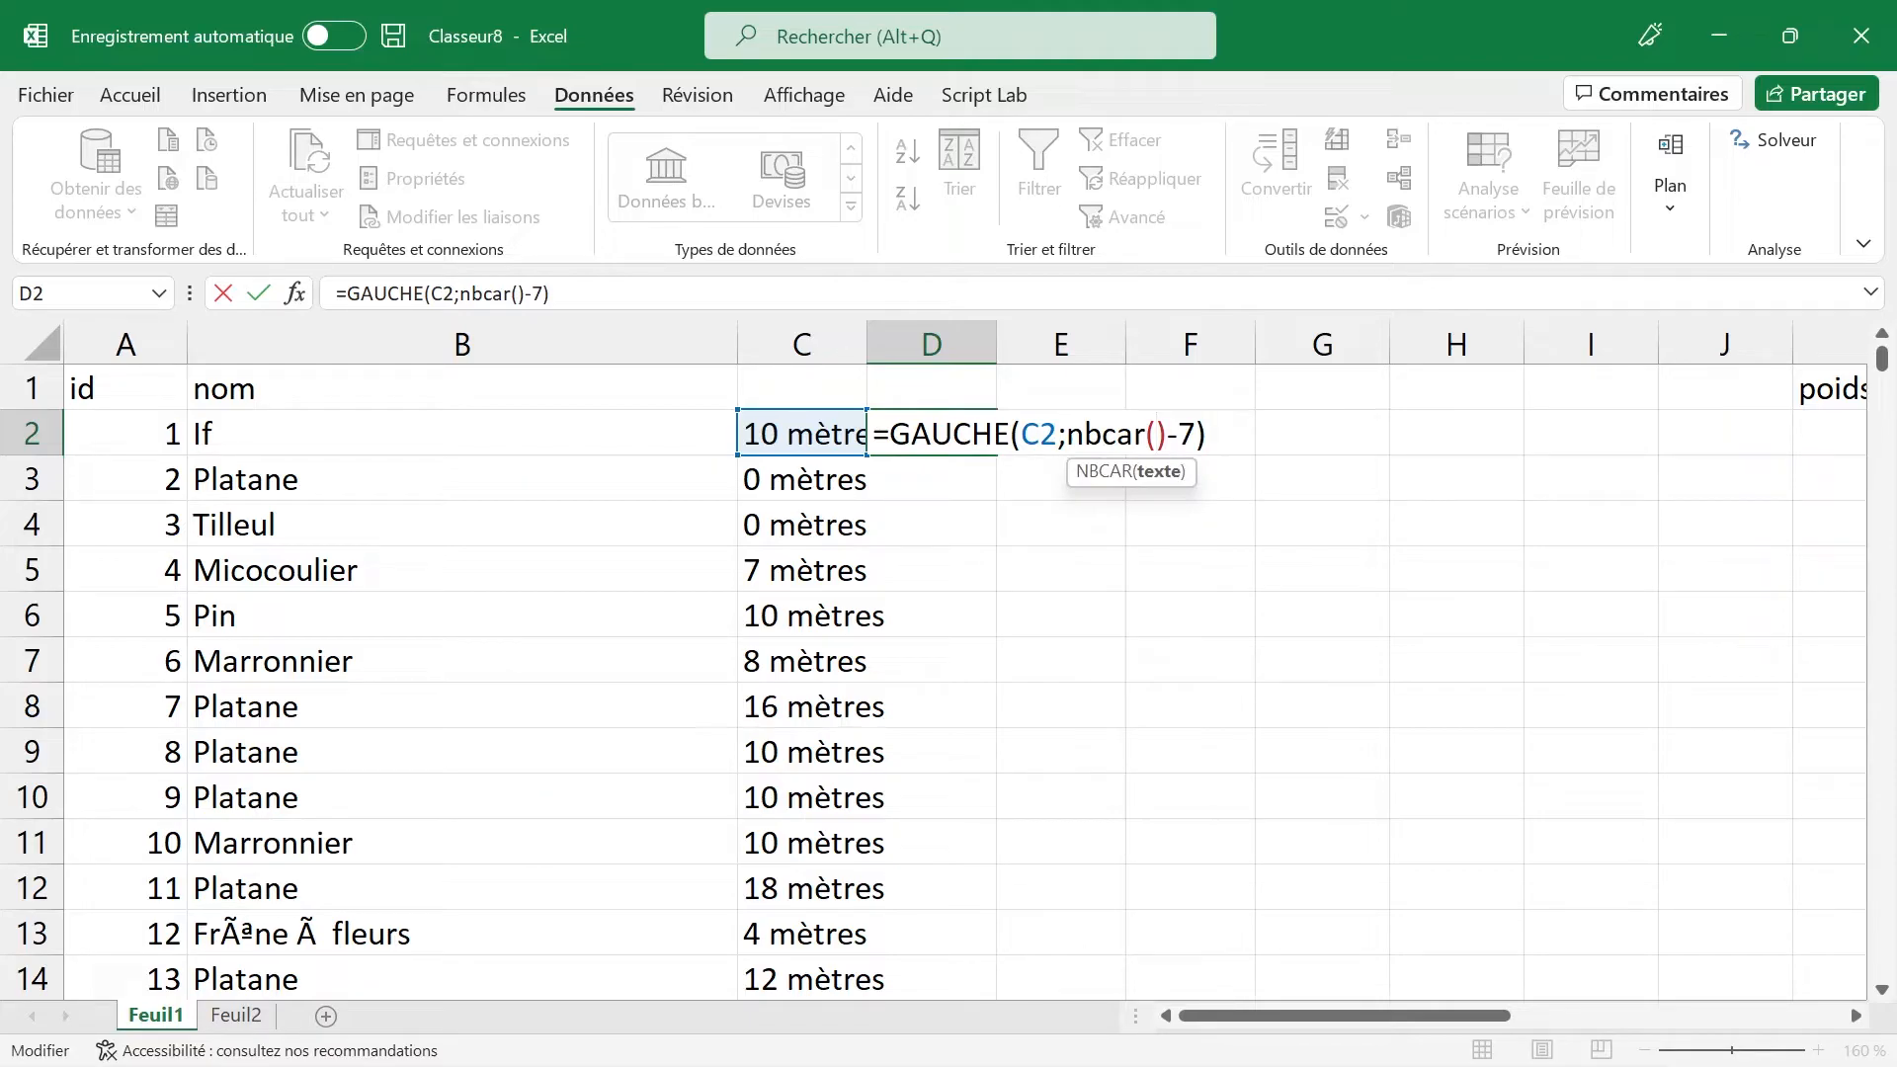
pyautogui.click(816, 428)
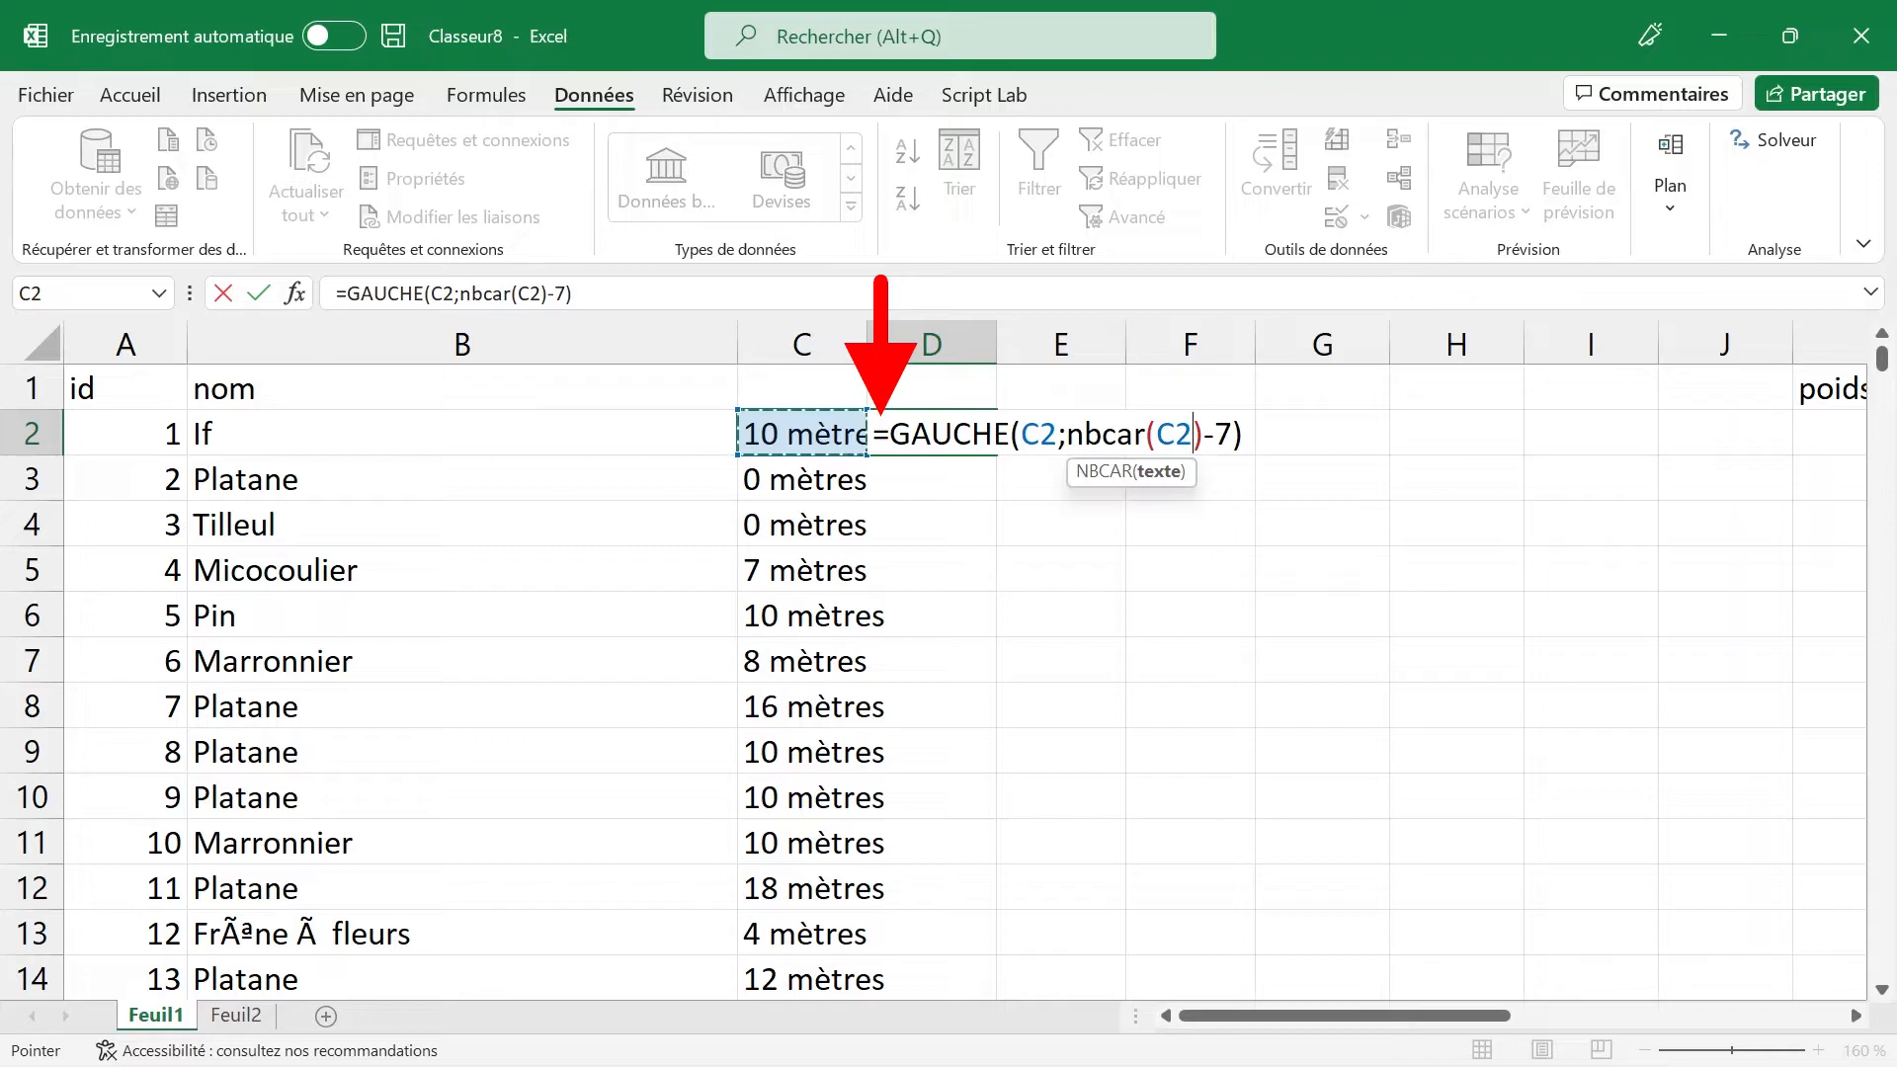
pyautogui.moveTo(1067, 435); pyautogui.dragTo(1233, 435)
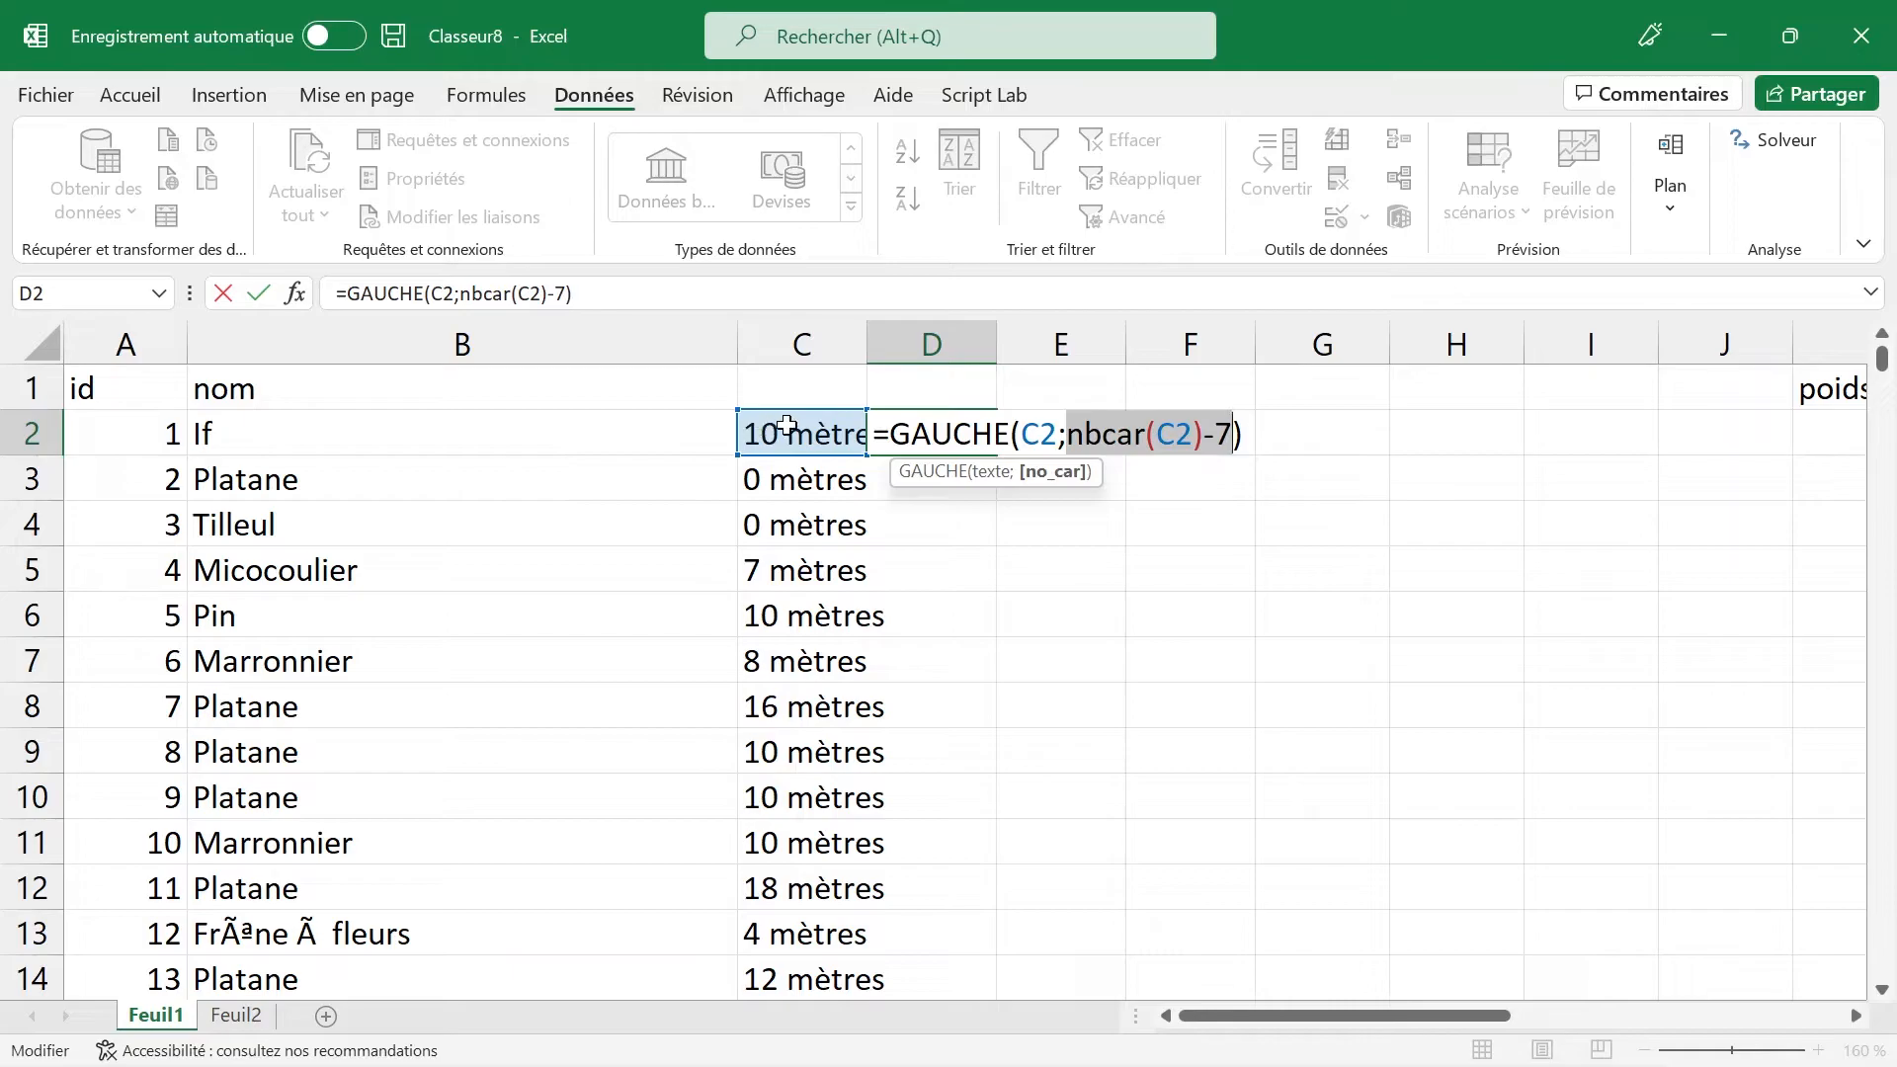
pyautogui.press('Return')
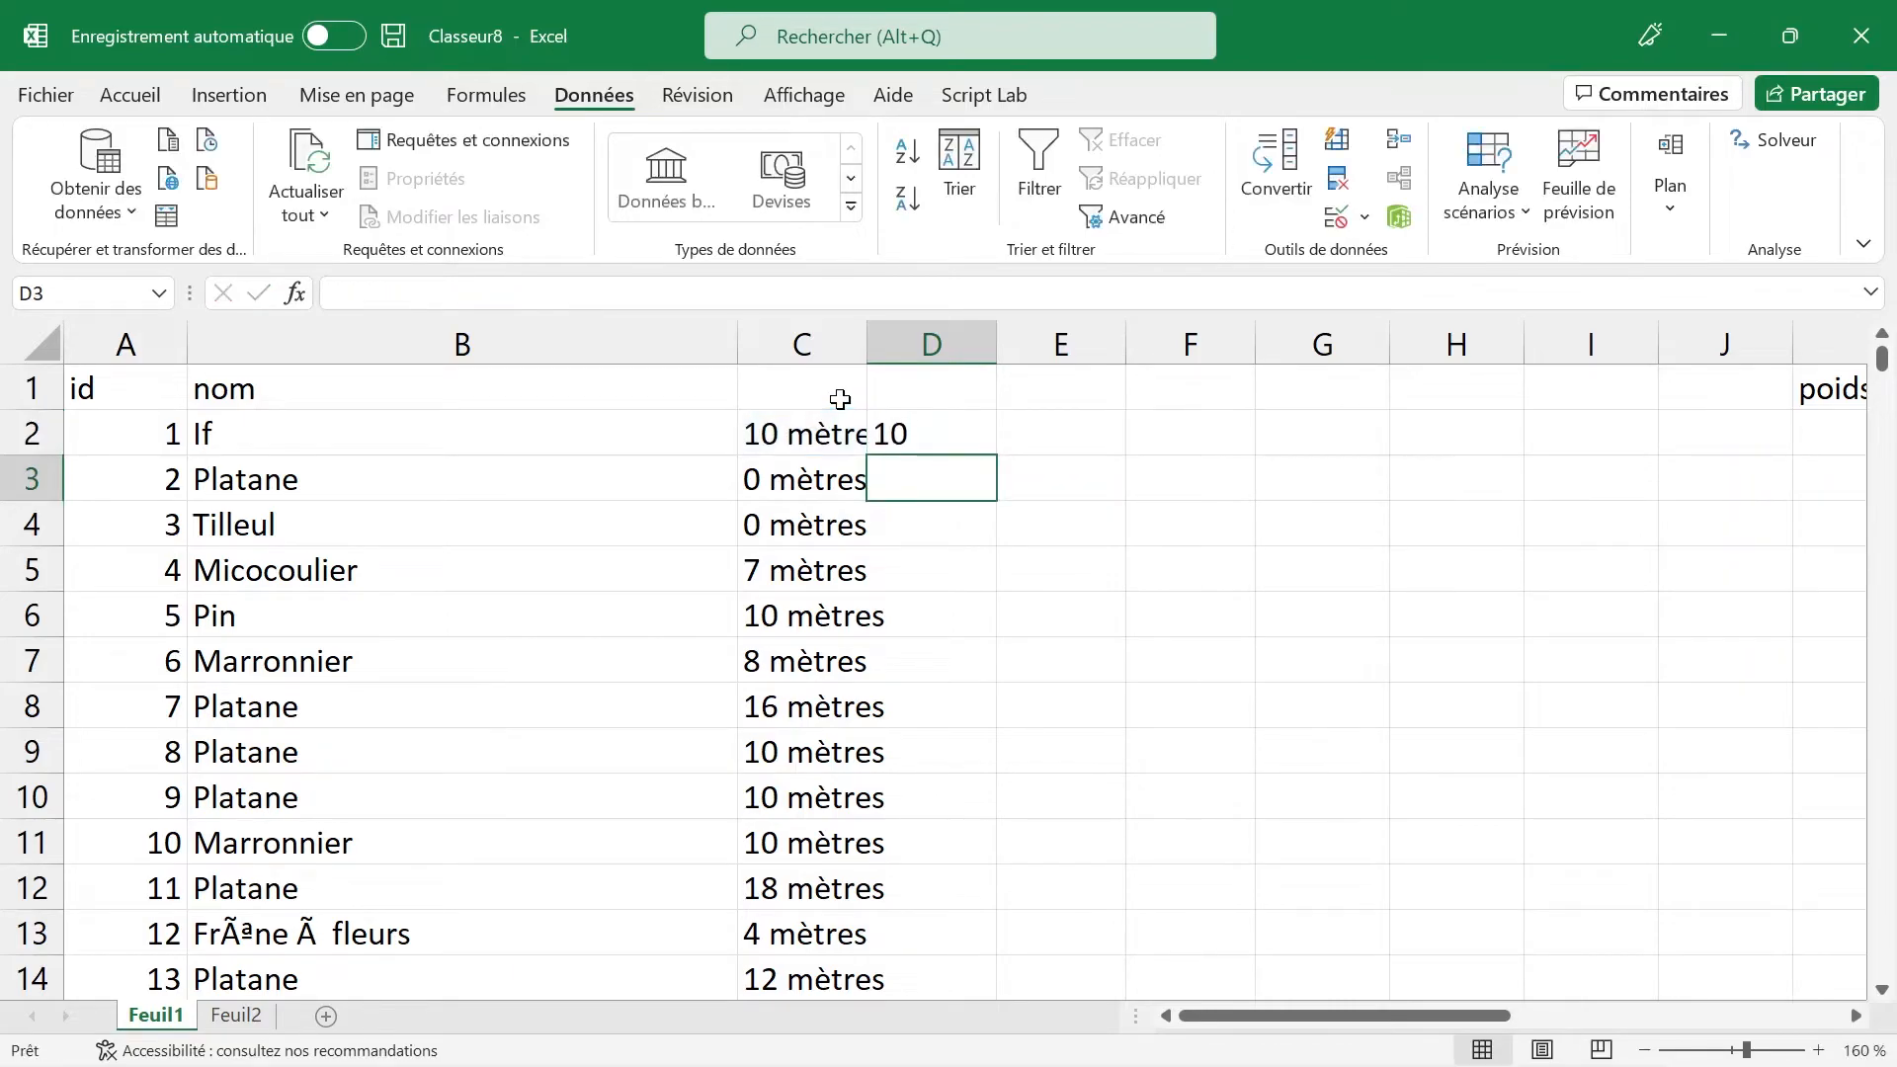
# Step: Fill the D2 formula down to D6 and inspect the NBCAR(C3) part of the formula in D3
pyautogui.click(911, 438)
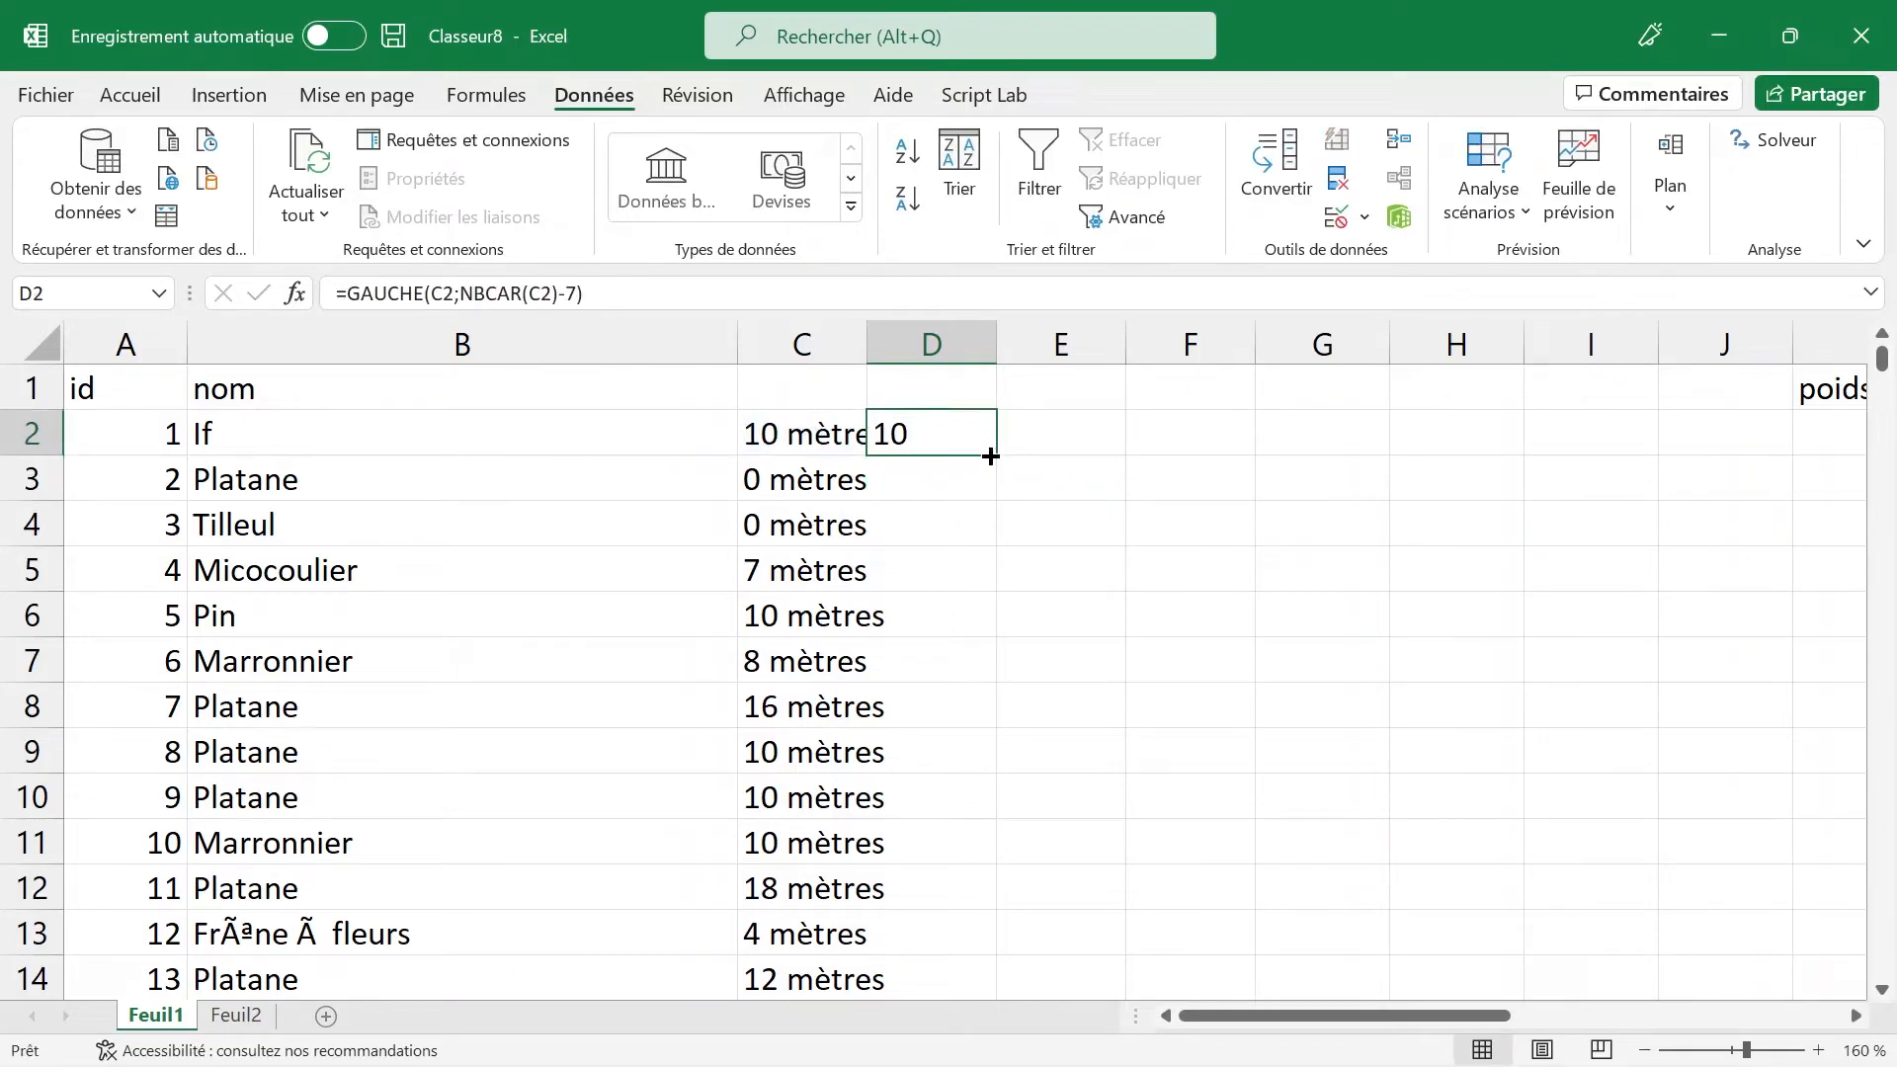
pyautogui.moveTo(991, 456); pyautogui.dragTo(953, 623)
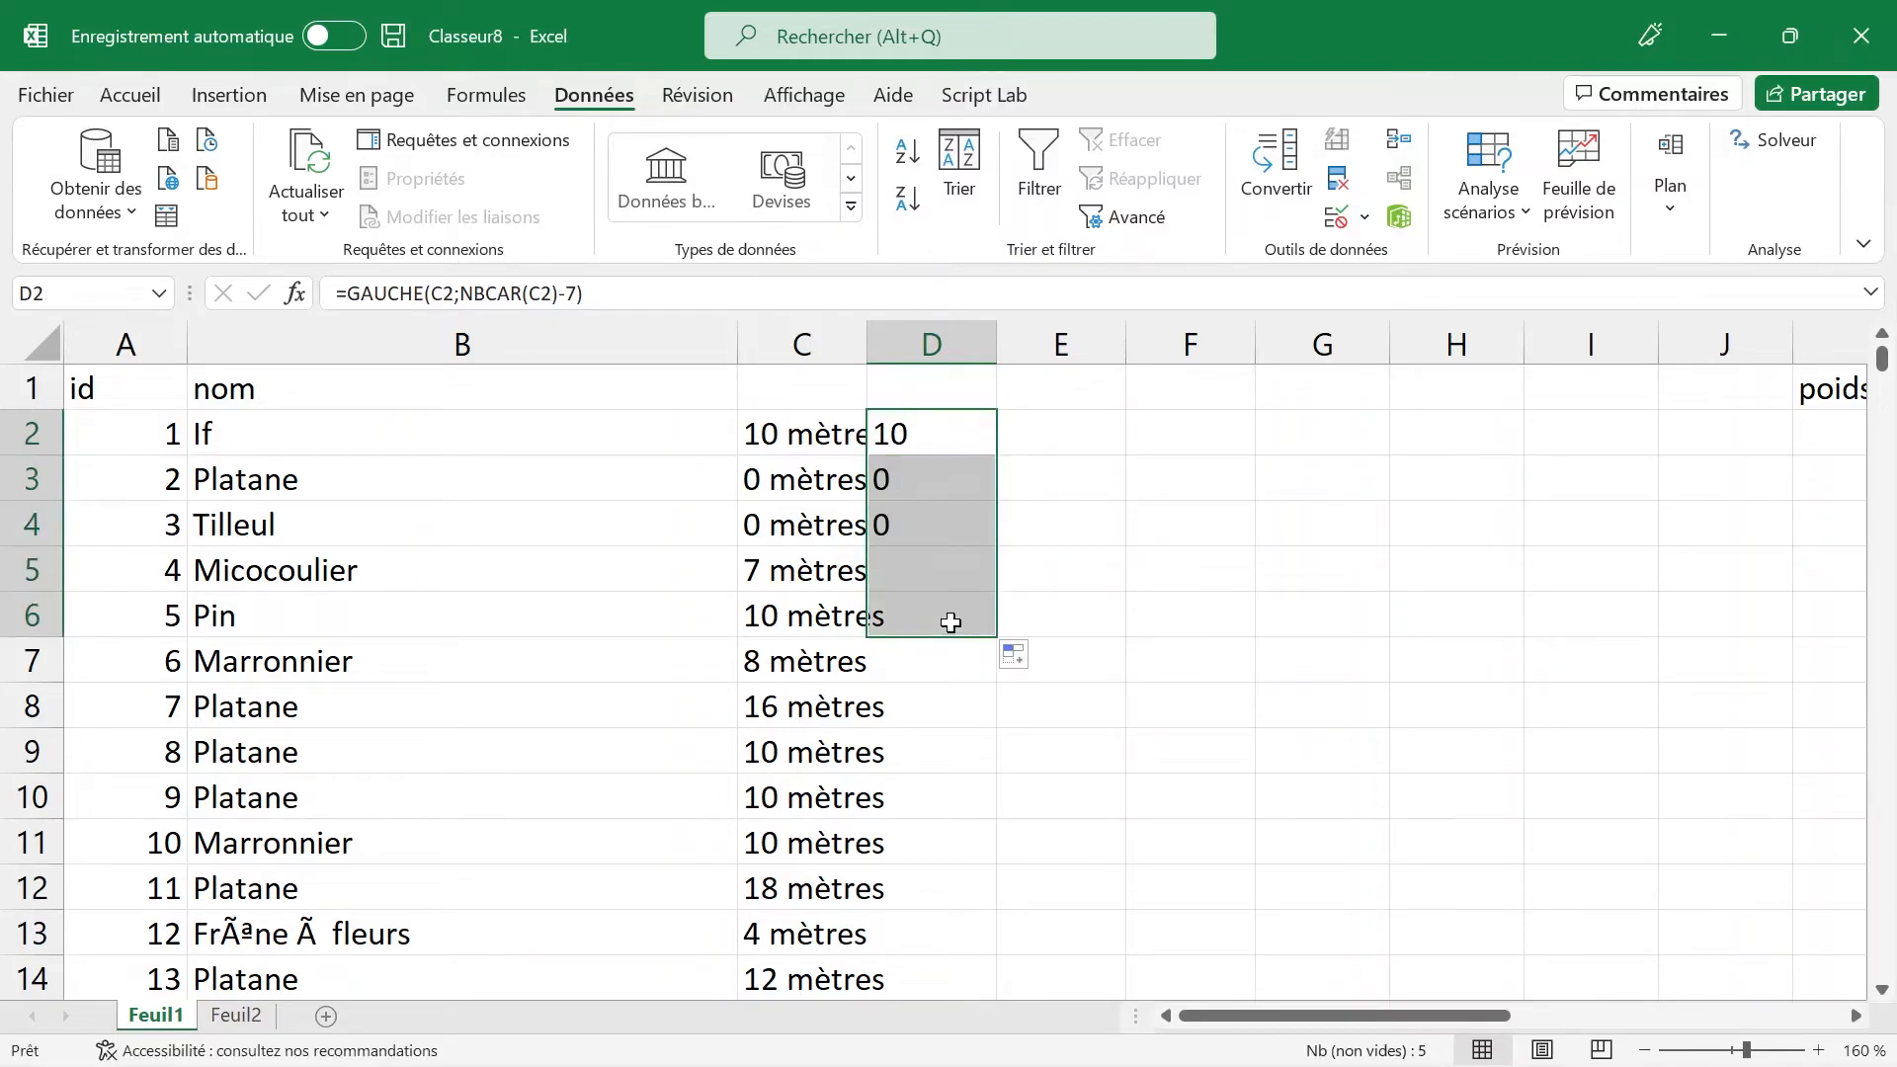
pyautogui.click(914, 468)
pyautogui.doubleClick(891, 476)
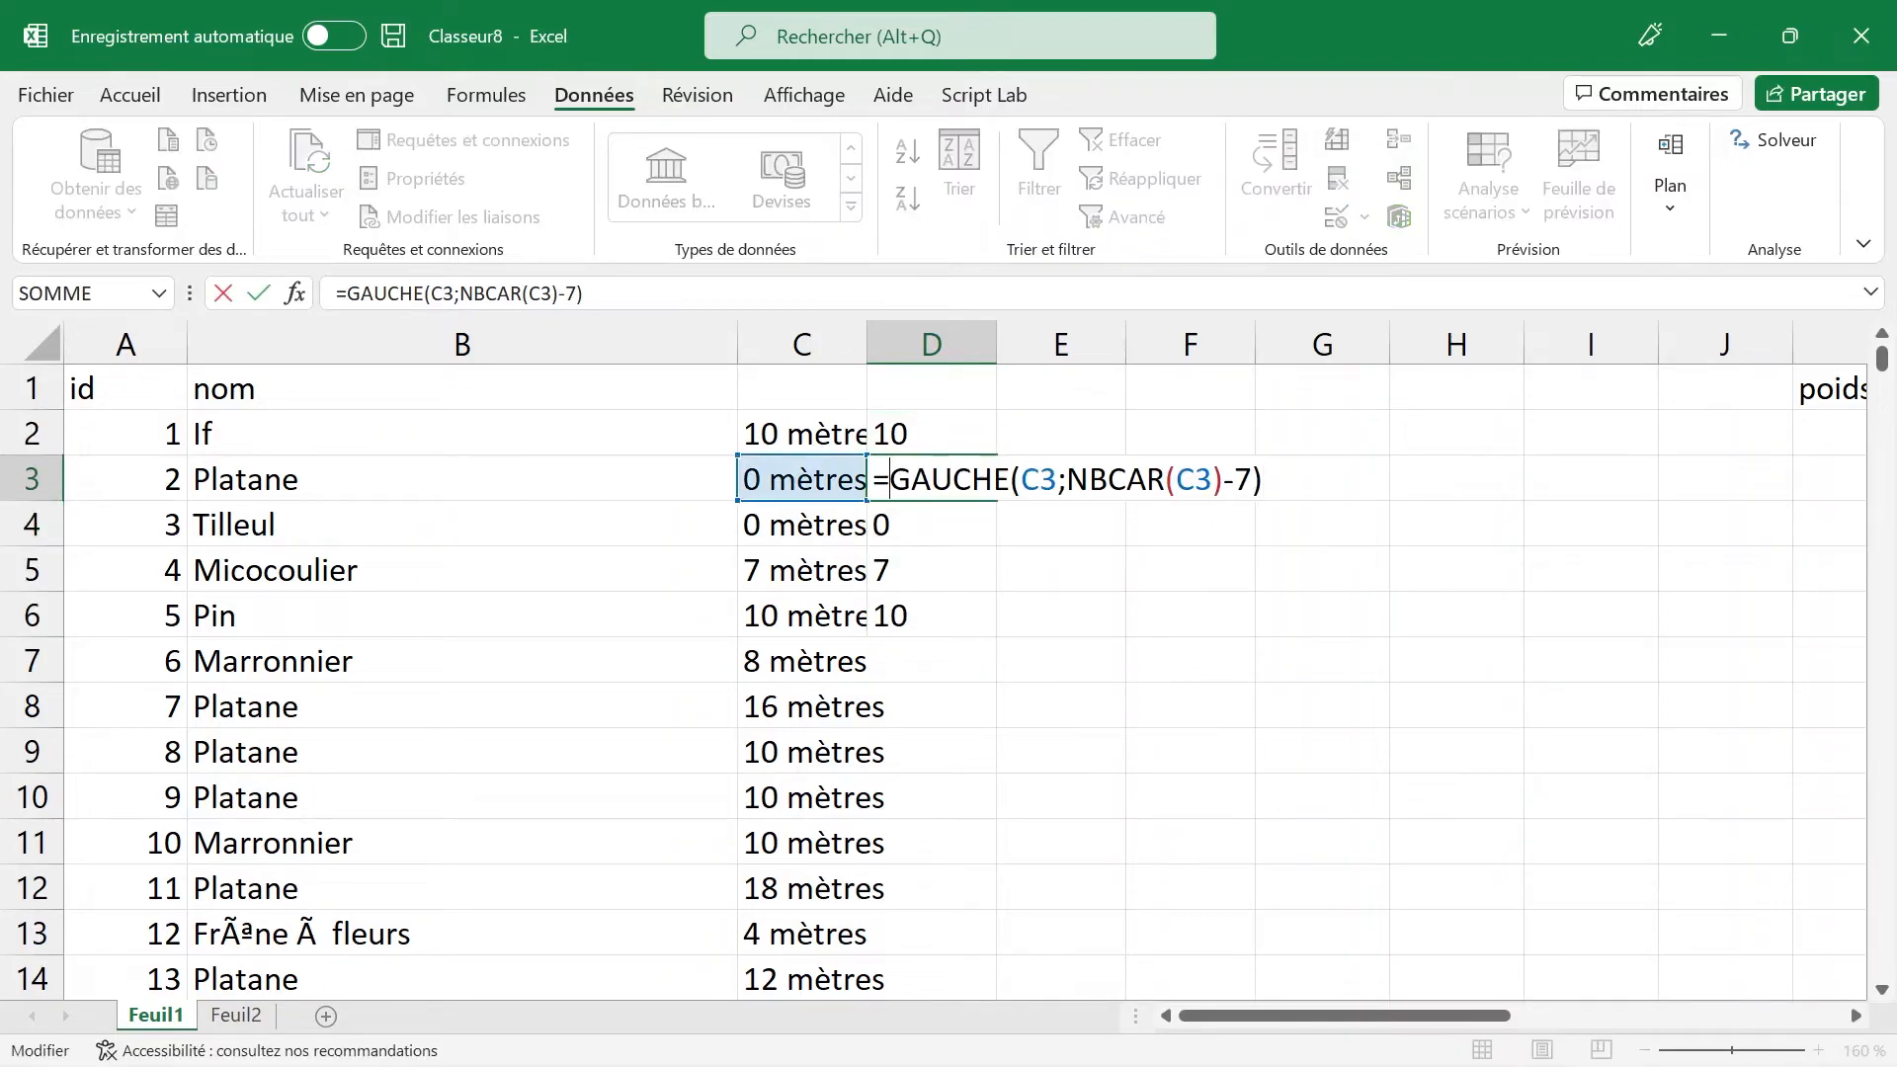
pyautogui.moveTo(1088, 479); pyautogui.dragTo(1222, 479)
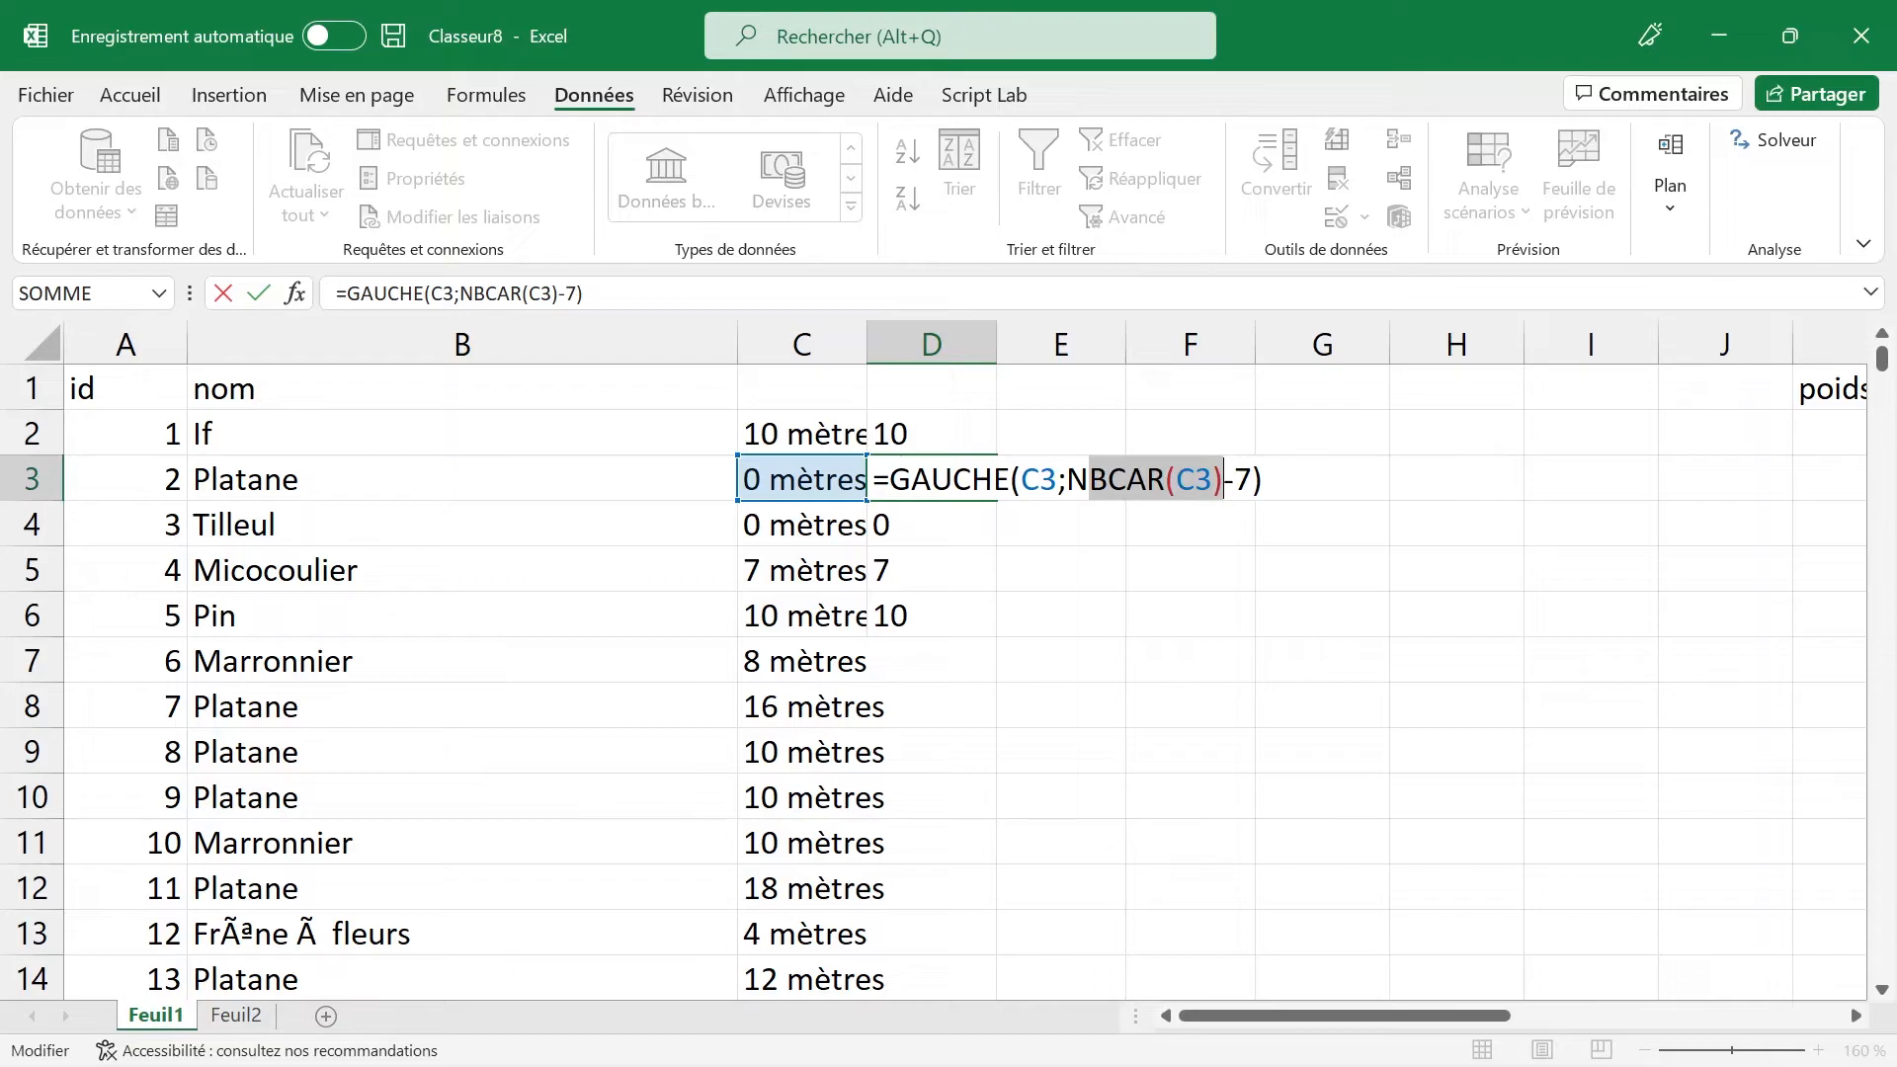
pyautogui.press('Escape')
# Step: Widen column C to fit its height texts and examine the characters of cell C3
pyautogui.moveTo(867, 343); pyautogui.dragTo(893, 343)
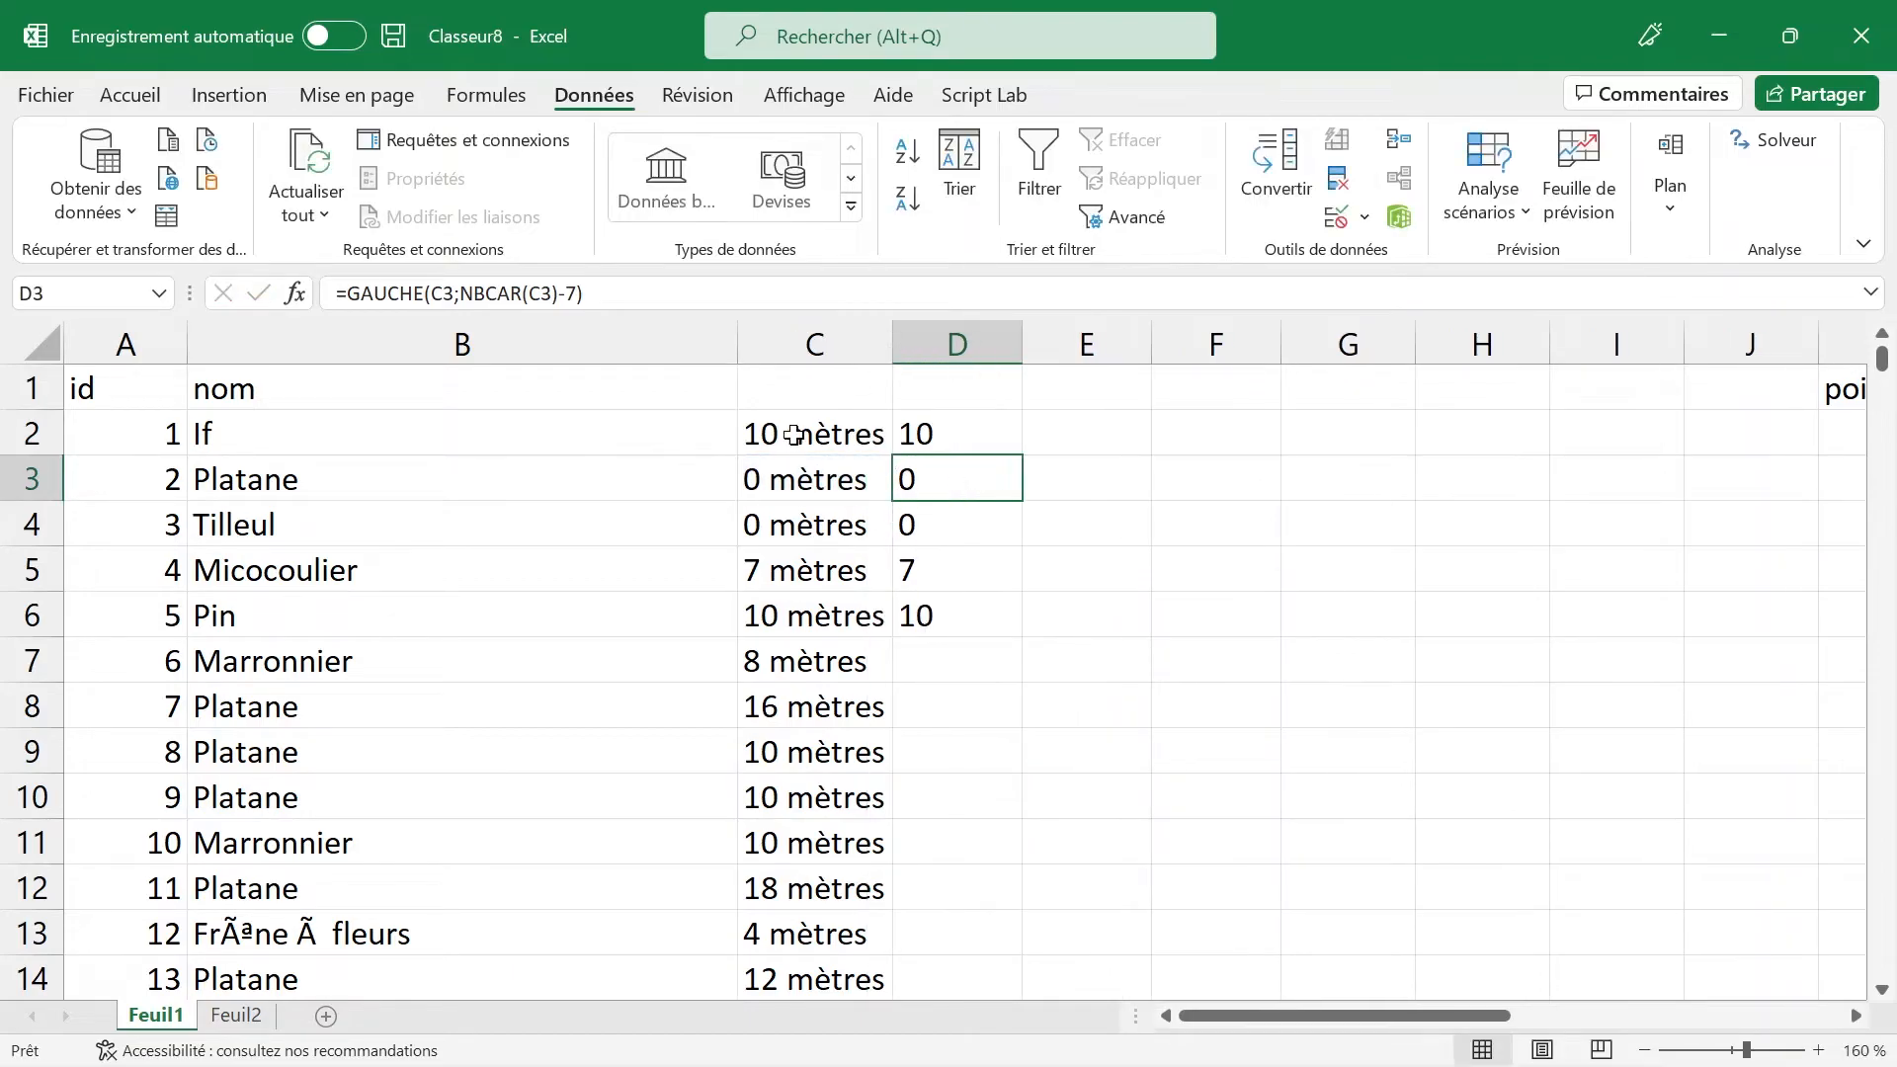
pyautogui.click(776, 478)
pyautogui.press('F2')
pyautogui.hotkey('shift', 'Right')
pyautogui.hotkey('shift', 'Right')
pyautogui.hotkey('shift', 'Right')
pyautogui.hotkey('shift', 'Right')
pyautogui.hotkey('shift', 'Right')
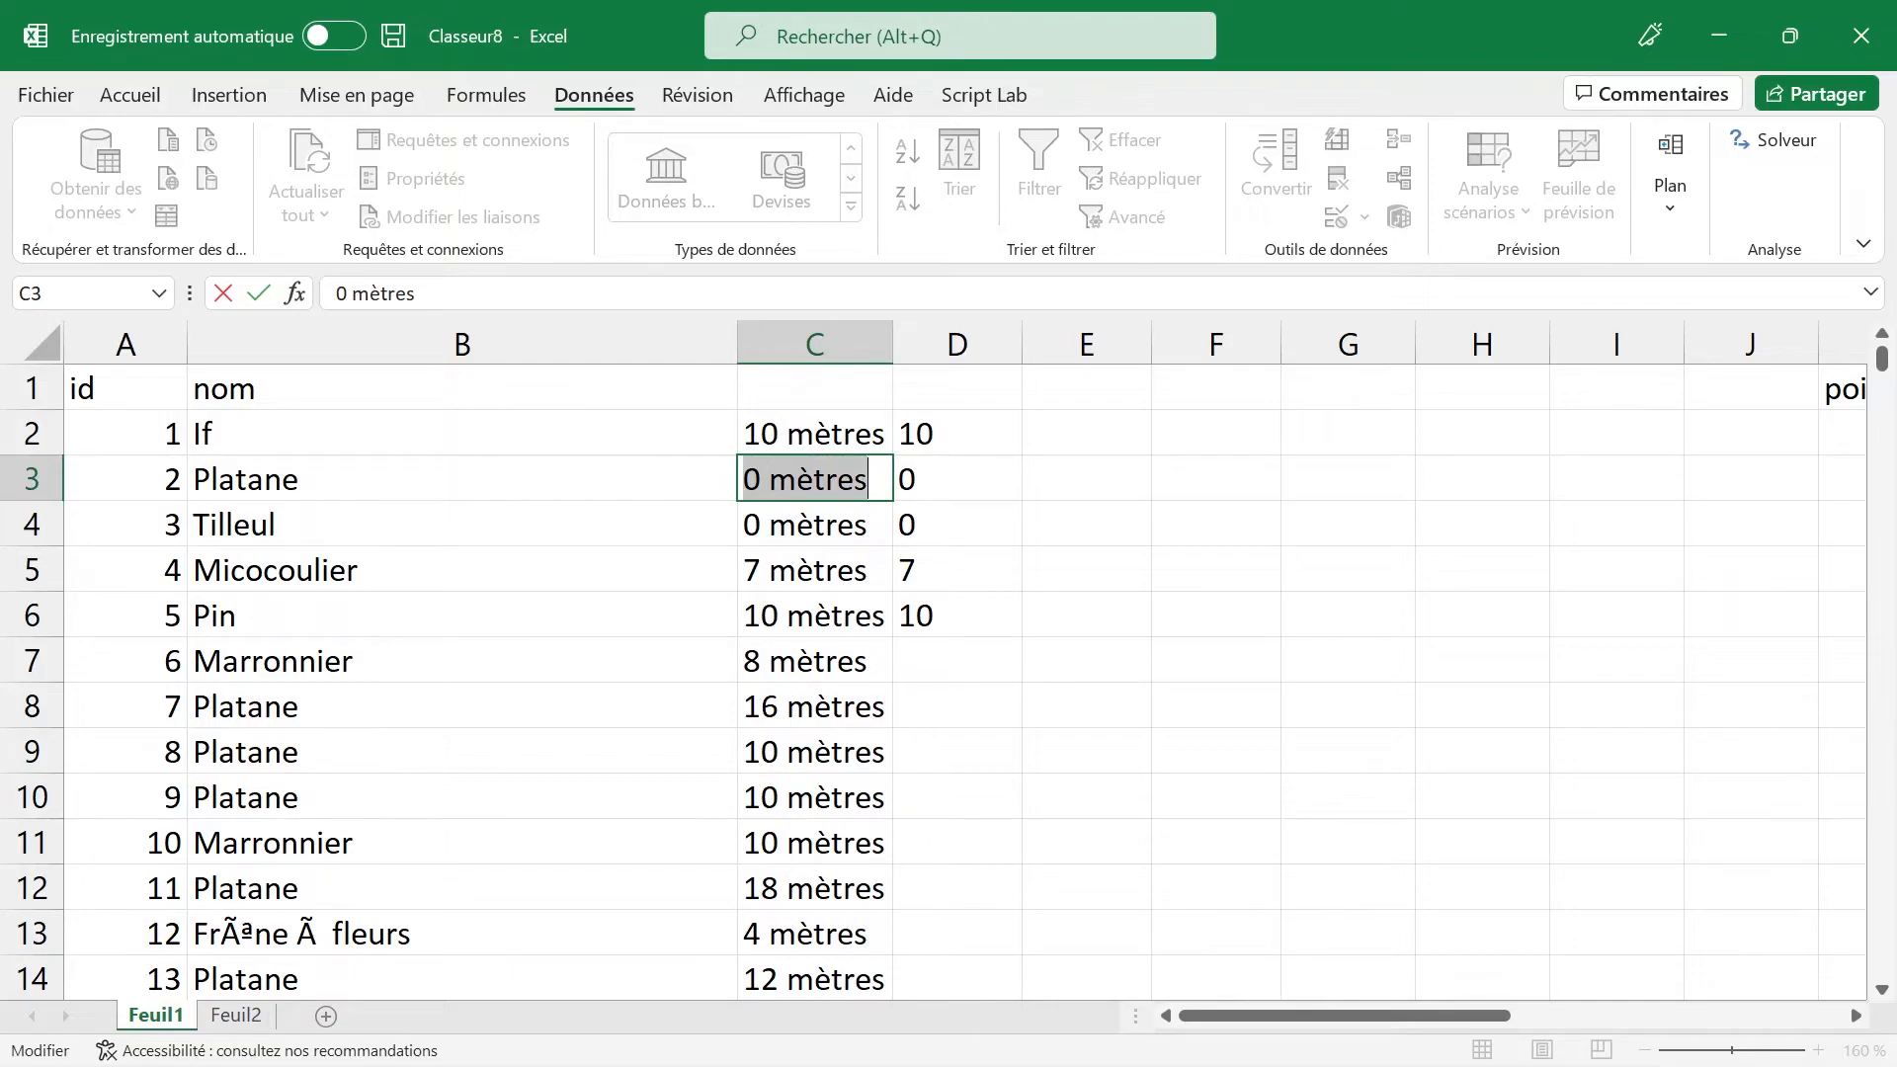
pyautogui.press('Escape')
# Step: Review the NBCAR(C3)-7 argument in D3, and extend the formulas of D2:D6 down to the last data row
pyautogui.press('Right')
pyautogui.press('F2')
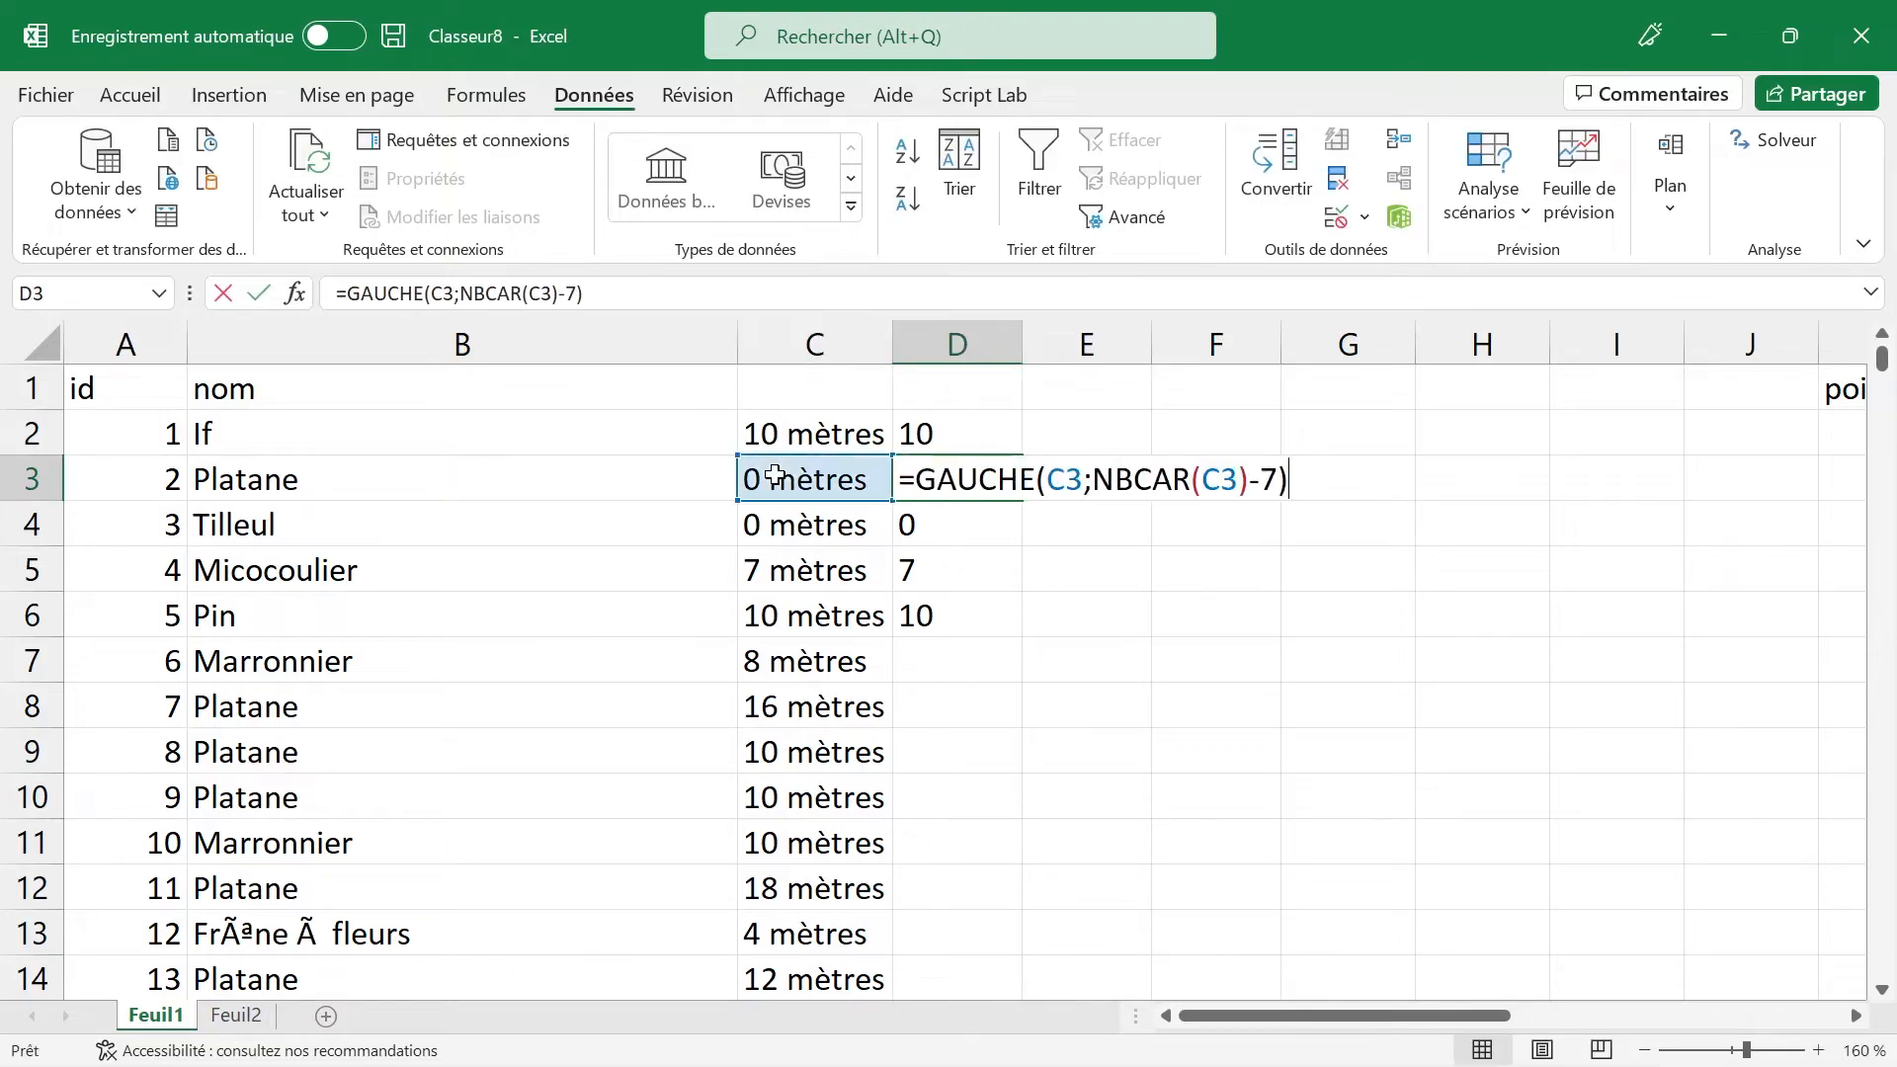
pyautogui.moveTo(1152, 480); pyautogui.dragTo(1279, 480)
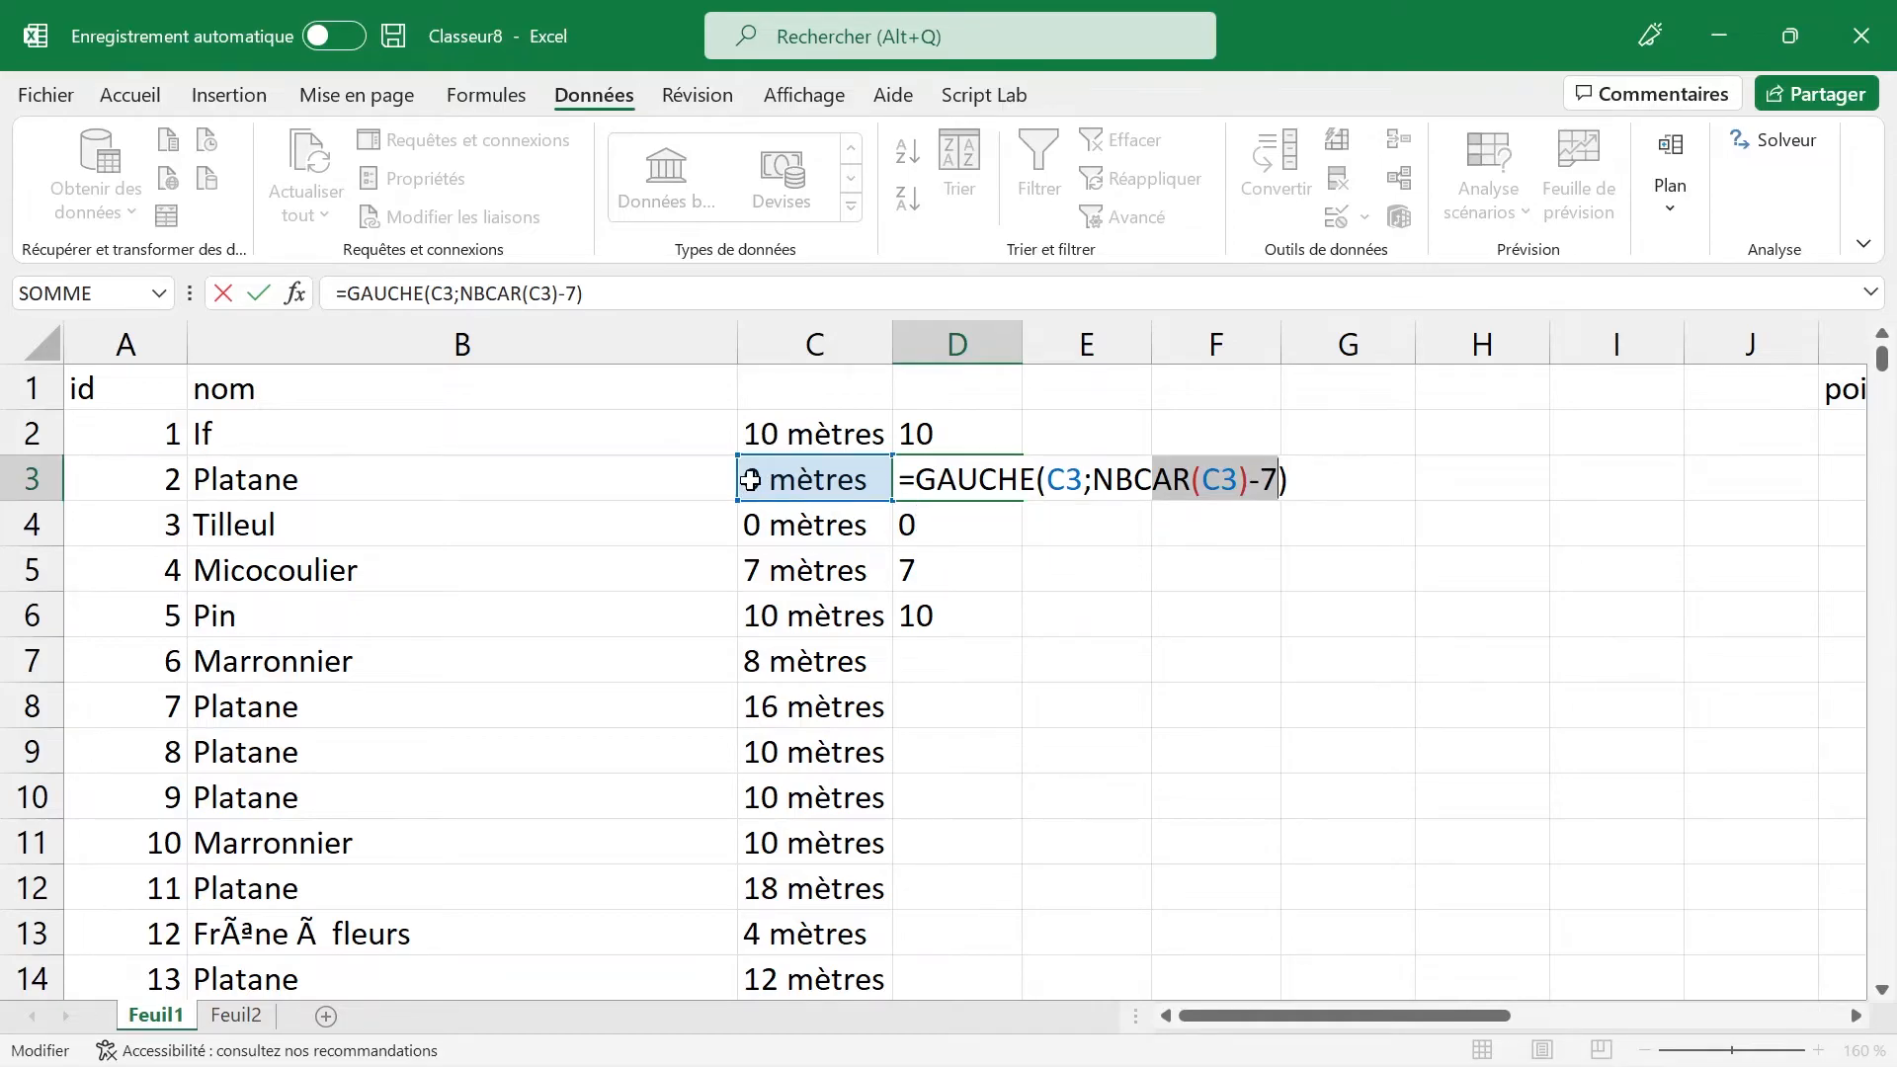
pyautogui.press('Return')
pyautogui.moveTo(975, 447); pyautogui.dragTo(965, 610)
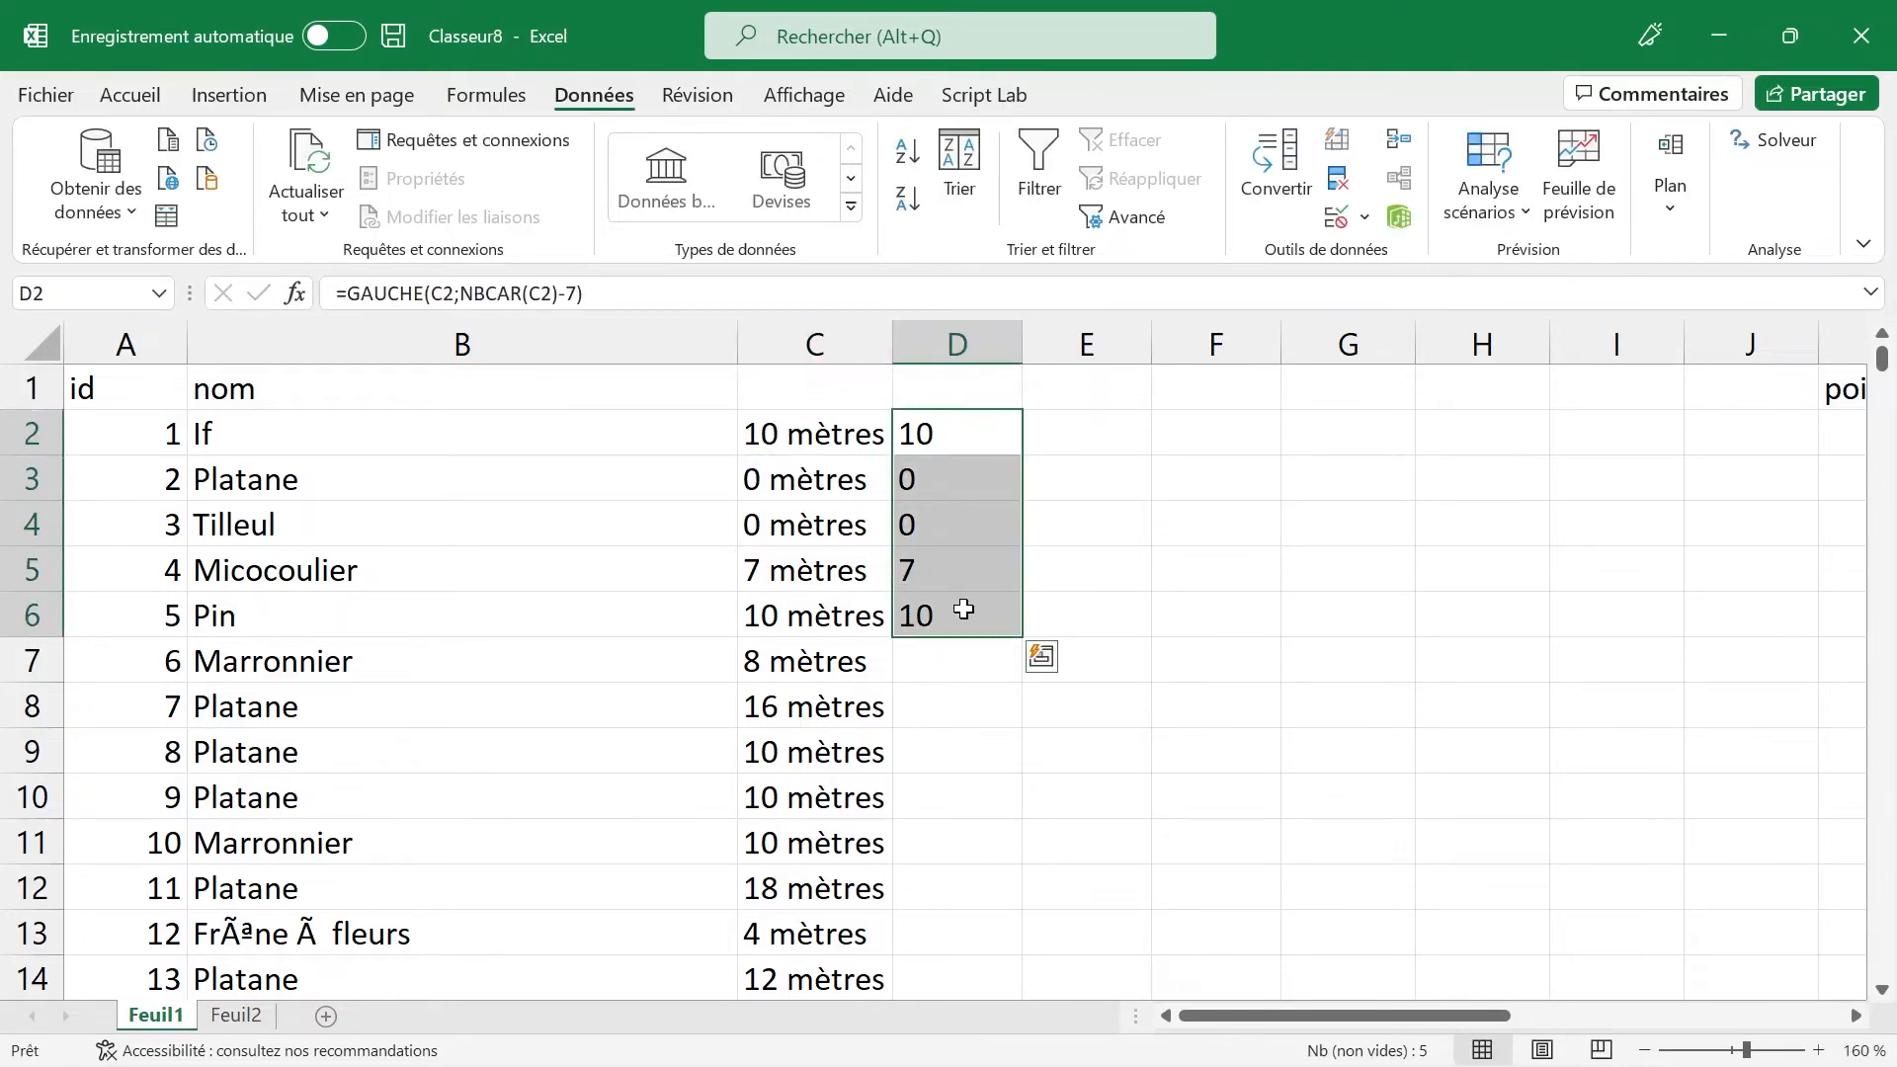
pyautogui.doubleClick(1026, 634)
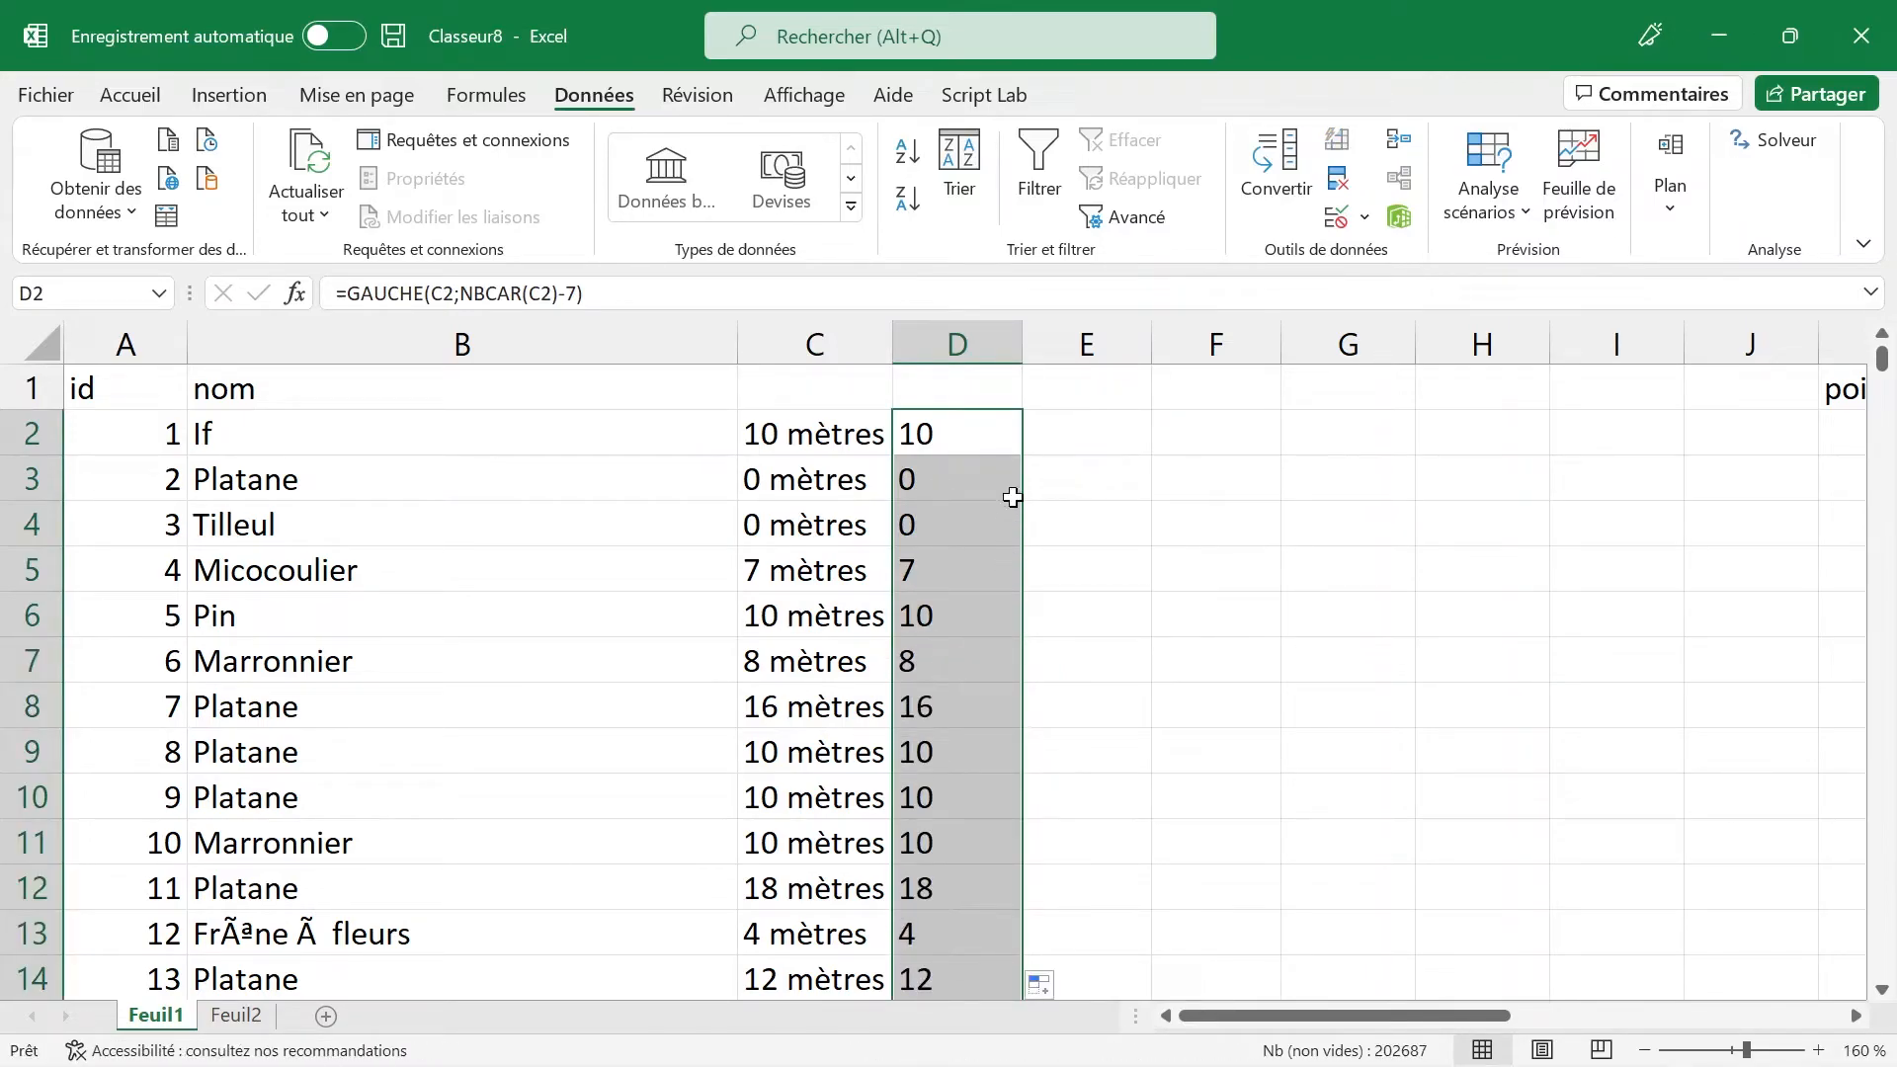
# Step: Try clearing column C and fitting column D's width, and undo the changes
pyautogui.click(836, 334)
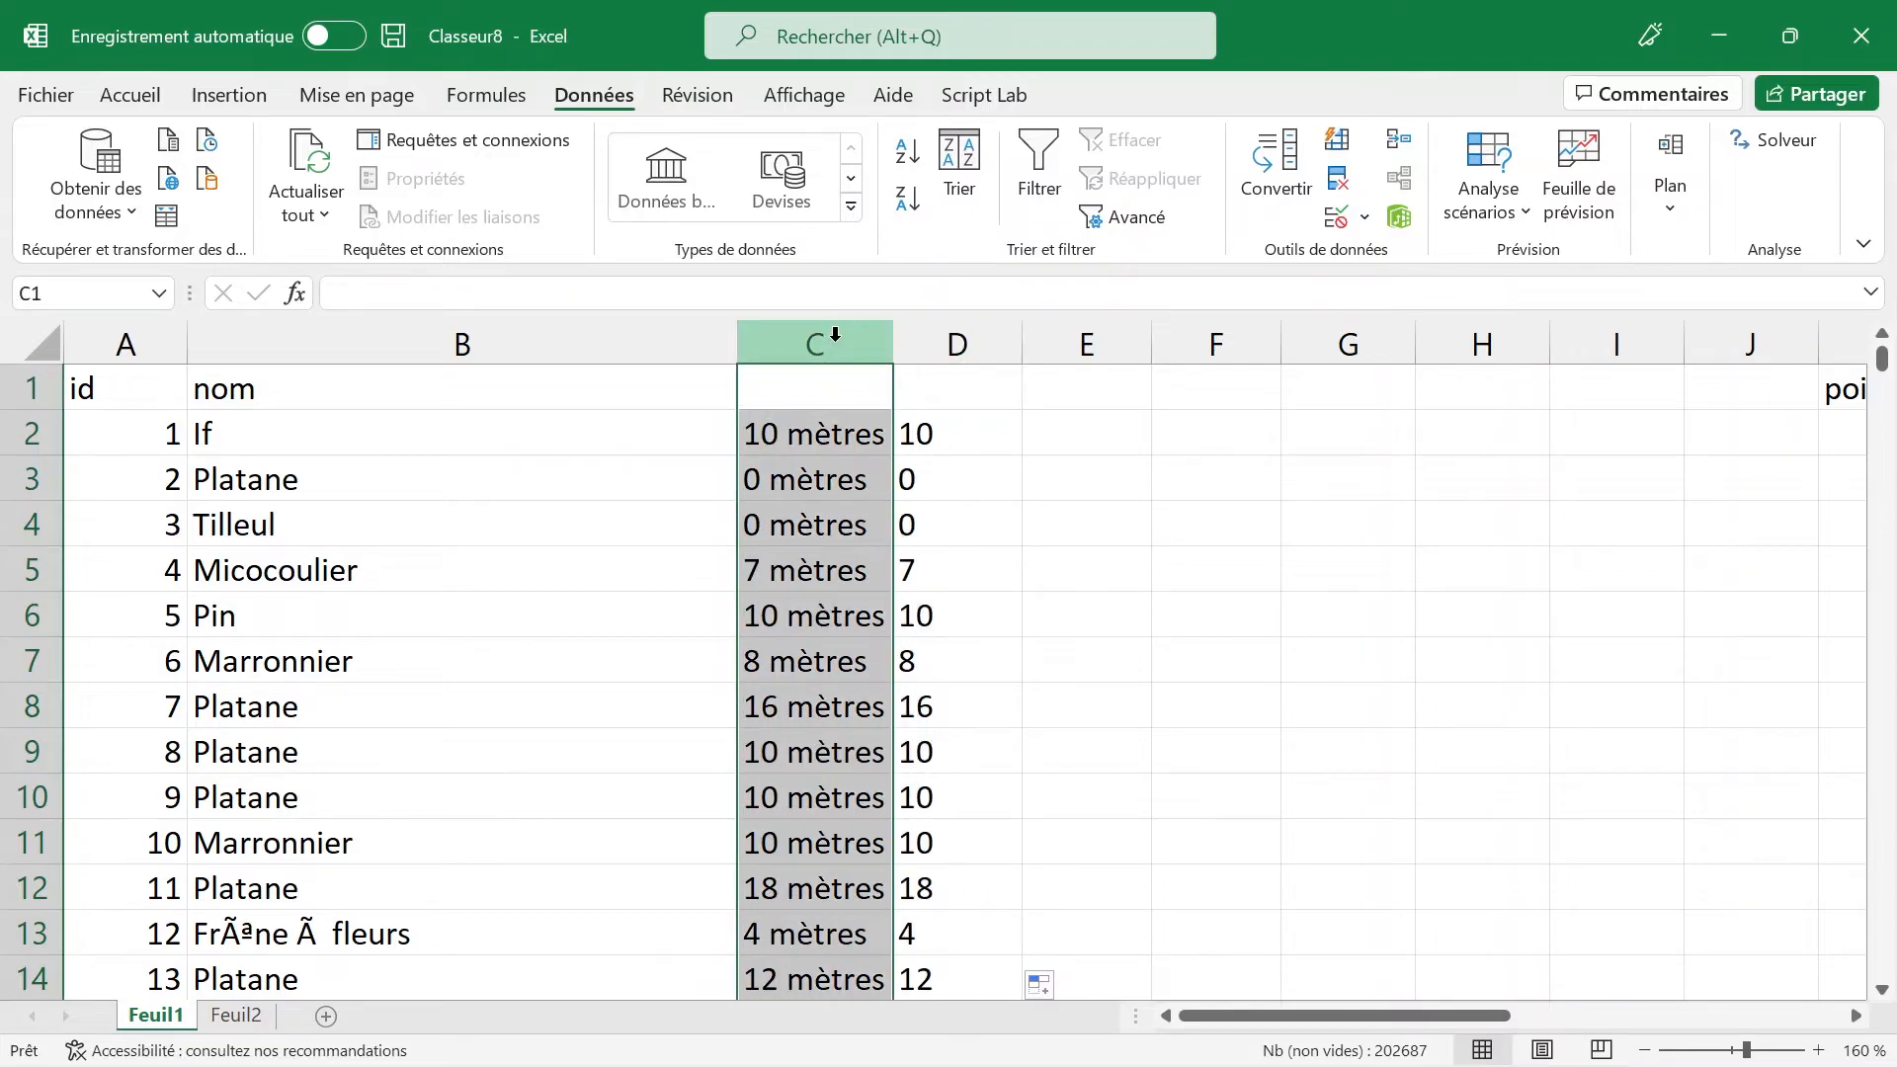
pyautogui.press('Delete')
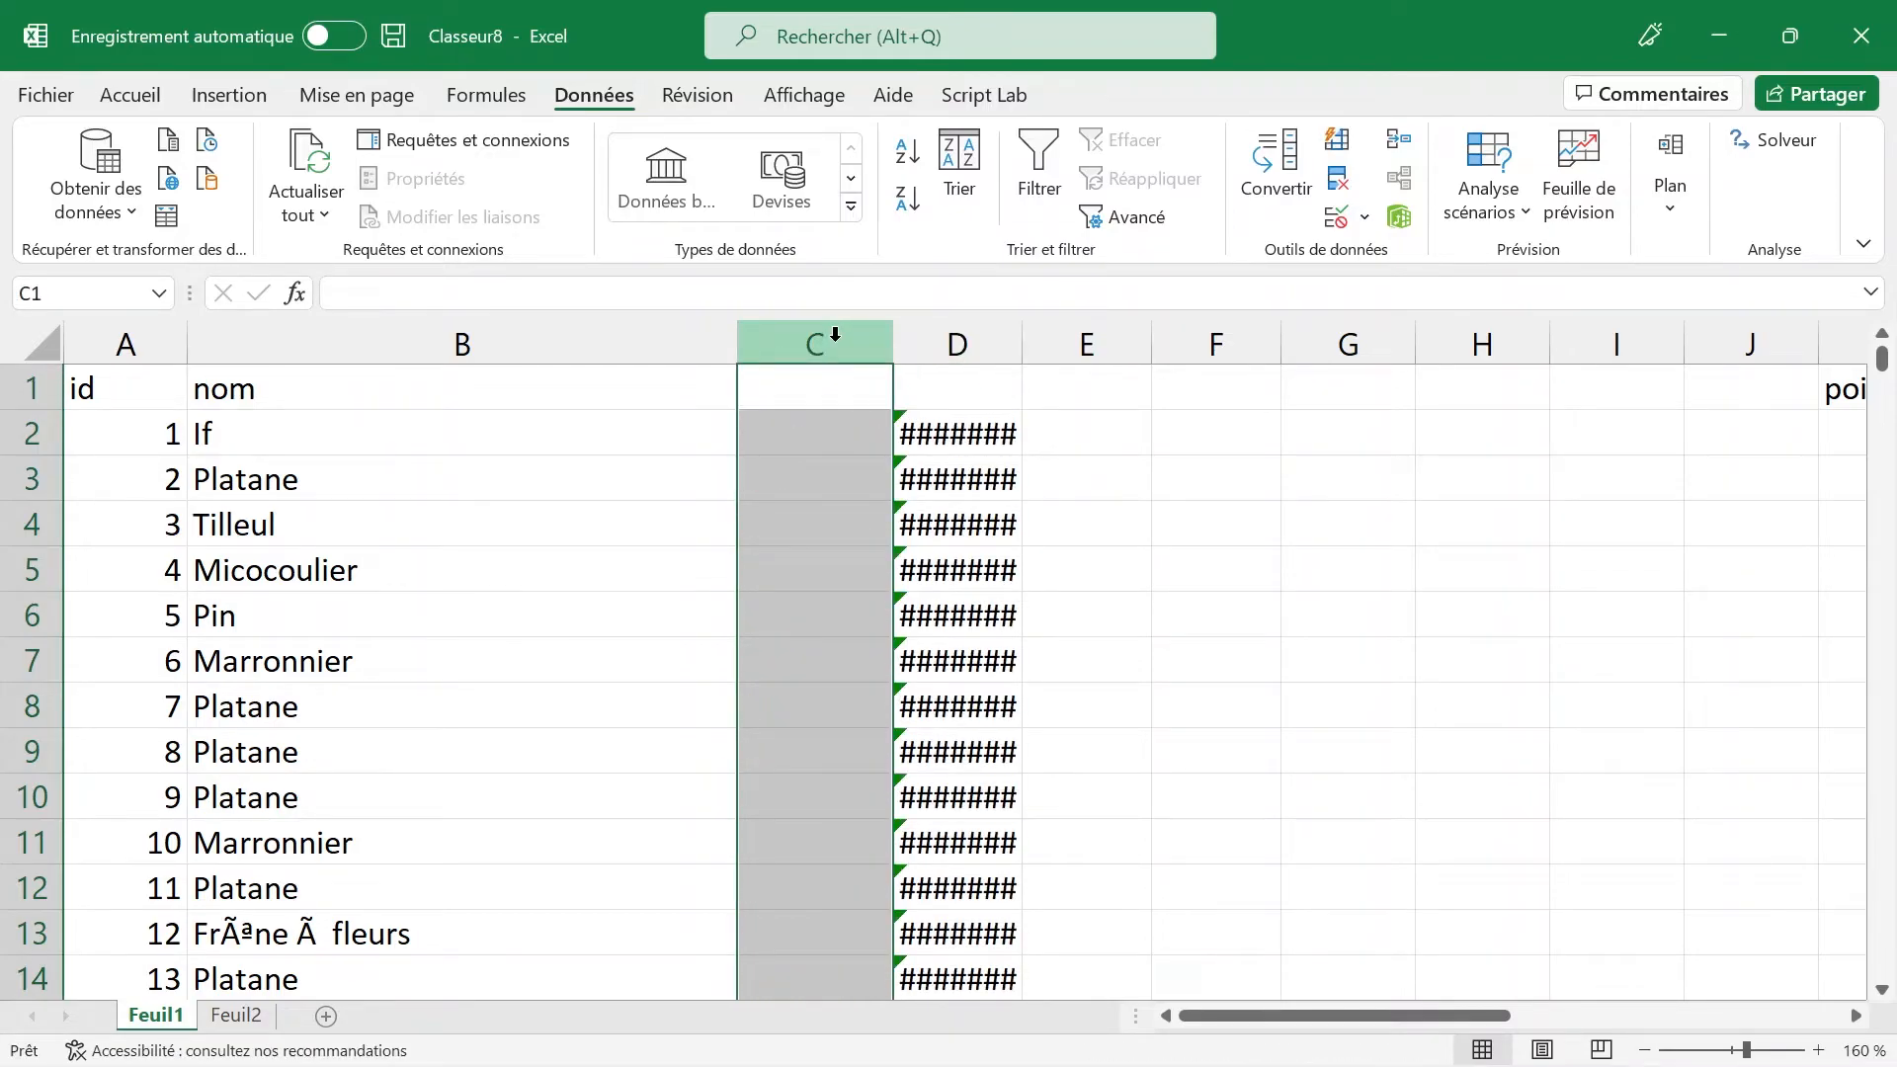
pyautogui.doubleClick(1023, 341)
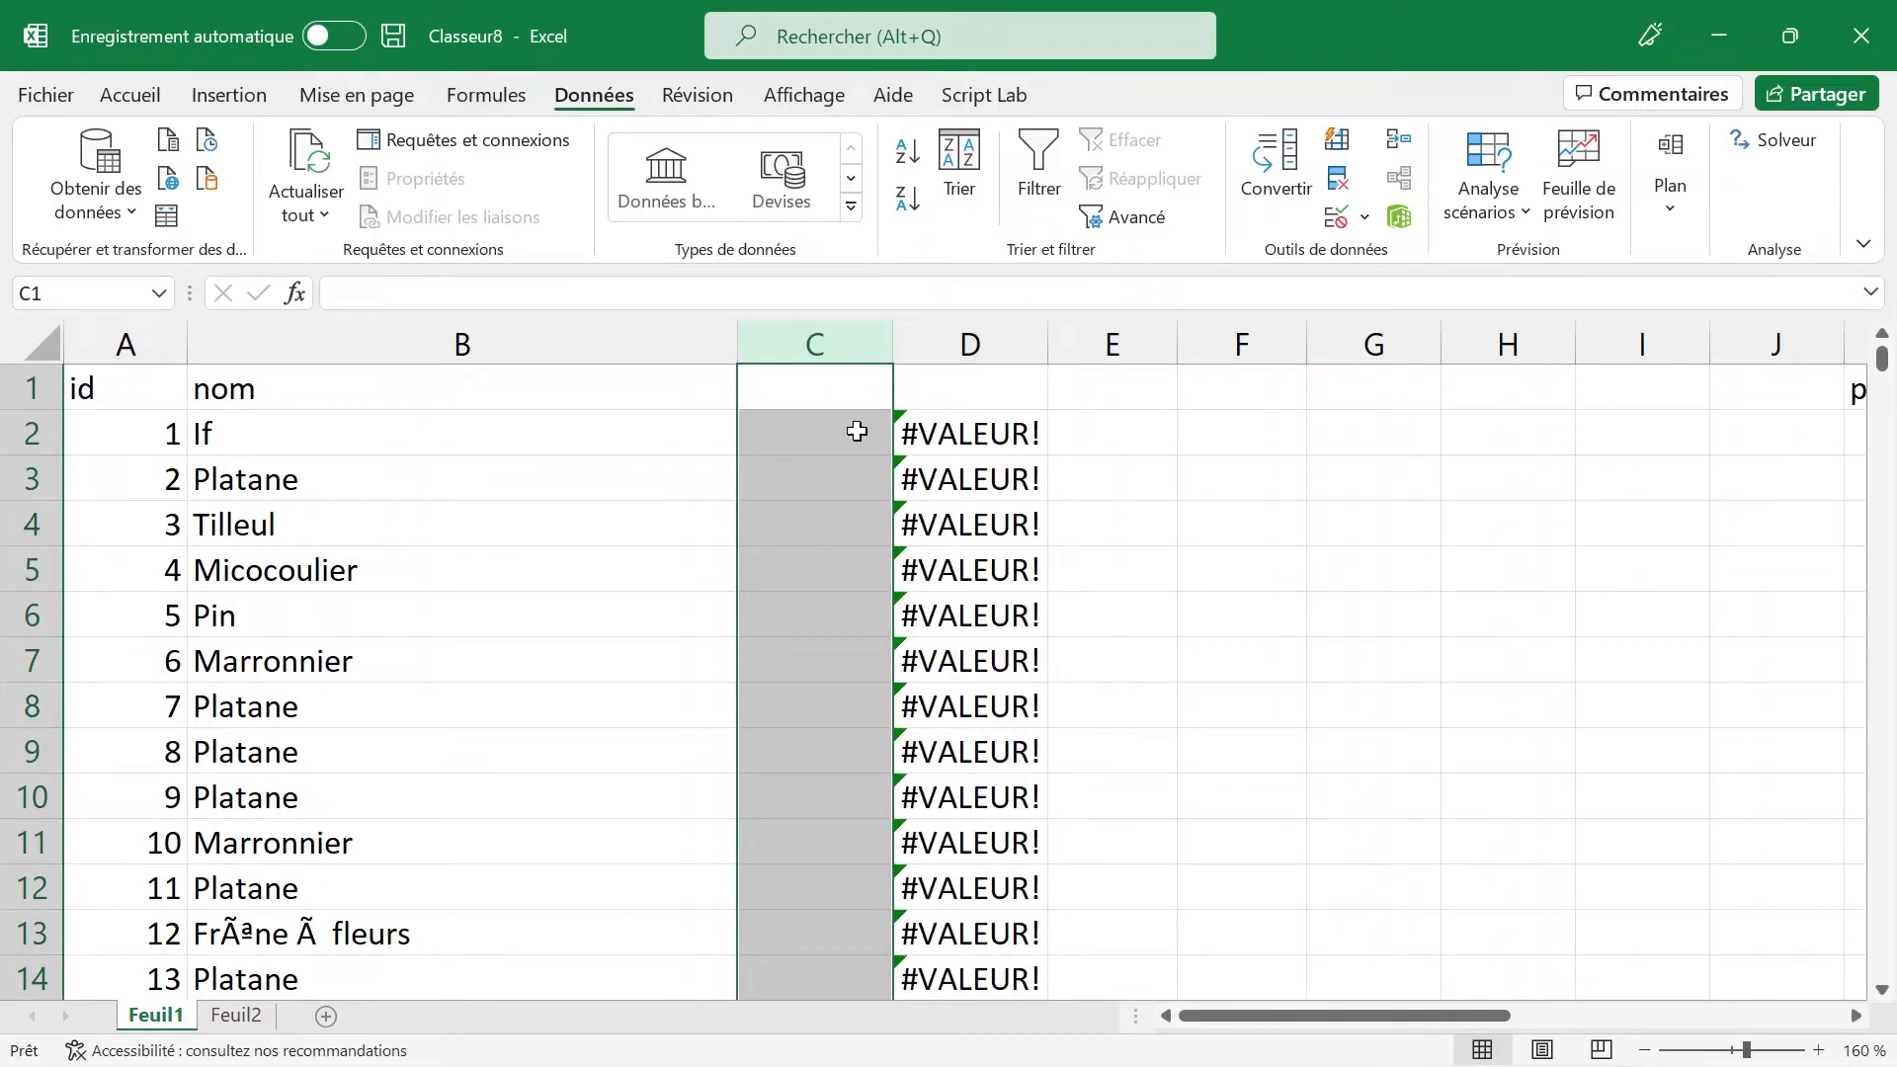
pyautogui.hotkey('ctrl', 'z')
pyautogui.hotkey('ctrl', 'z')
# Step: Check the formula in D2, and replace all formulas in column D with their values only
pyautogui.click(961, 433)
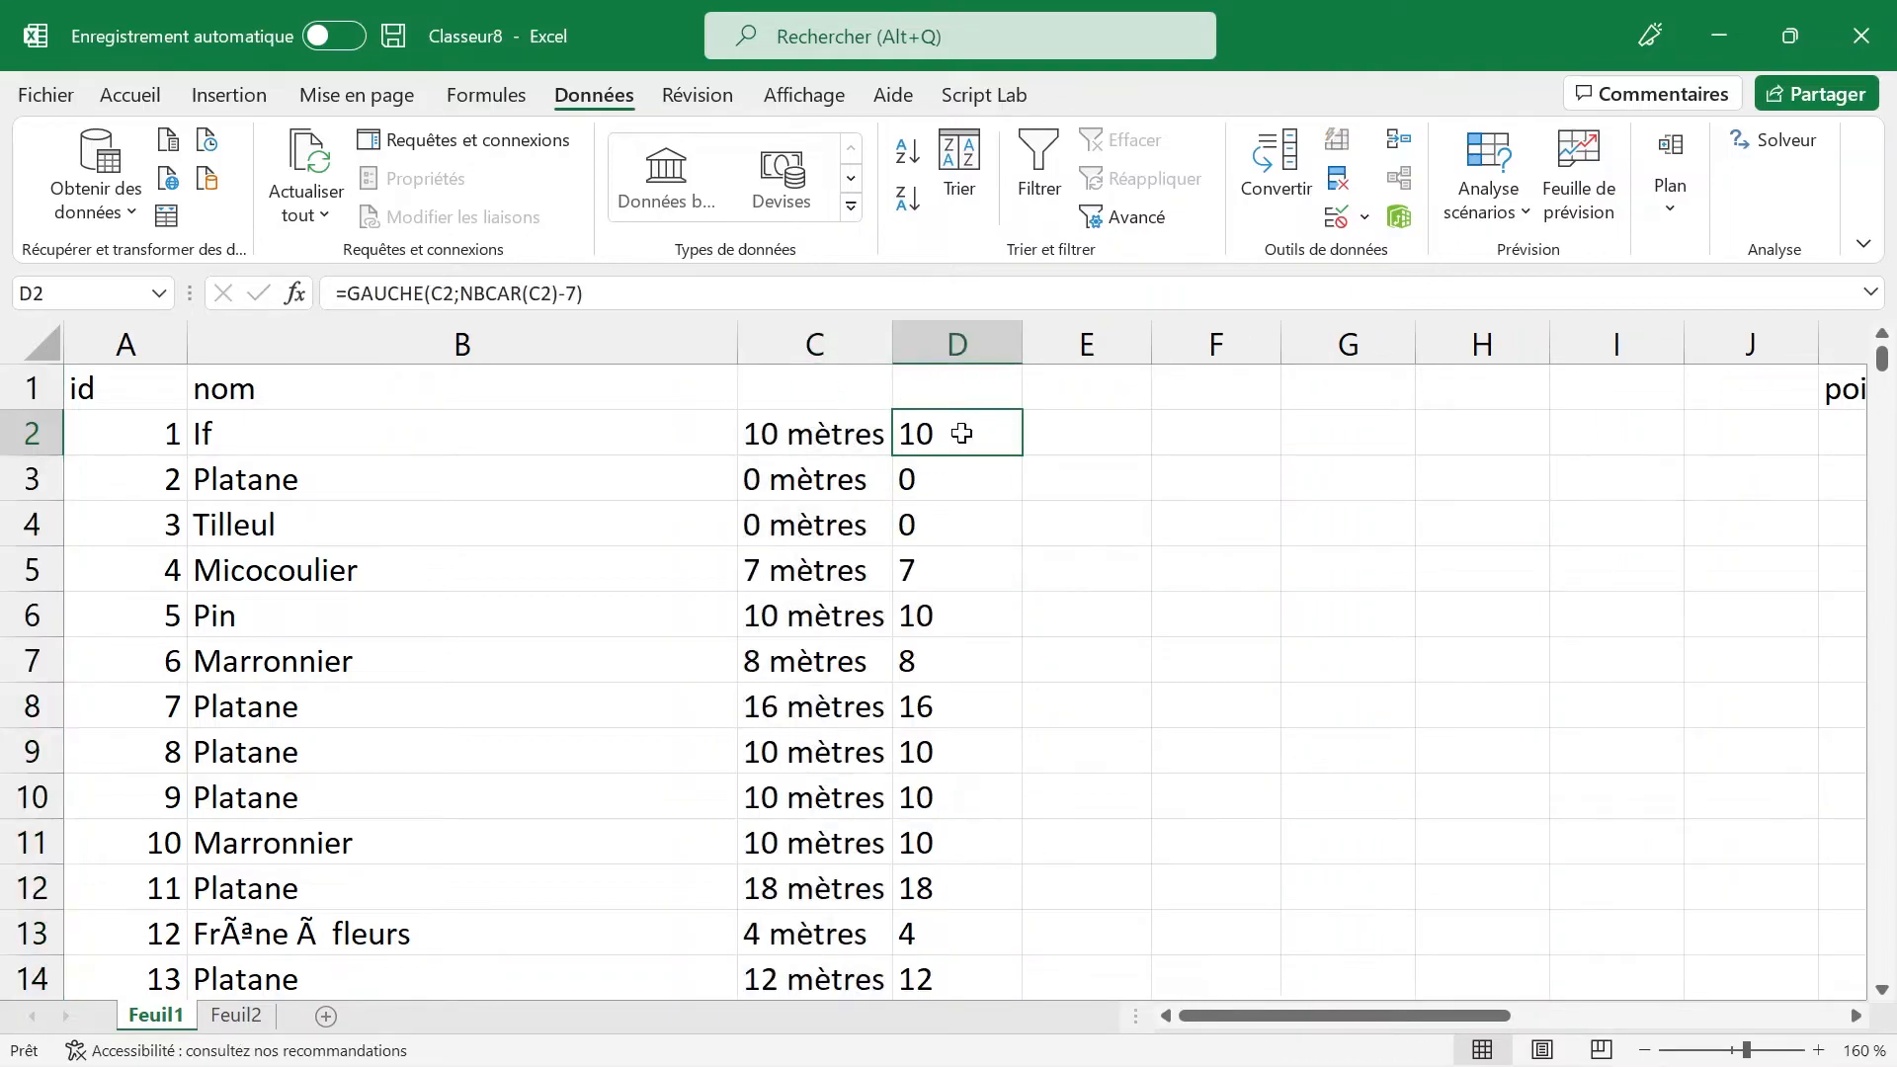
pyautogui.doubleClick(963, 433)
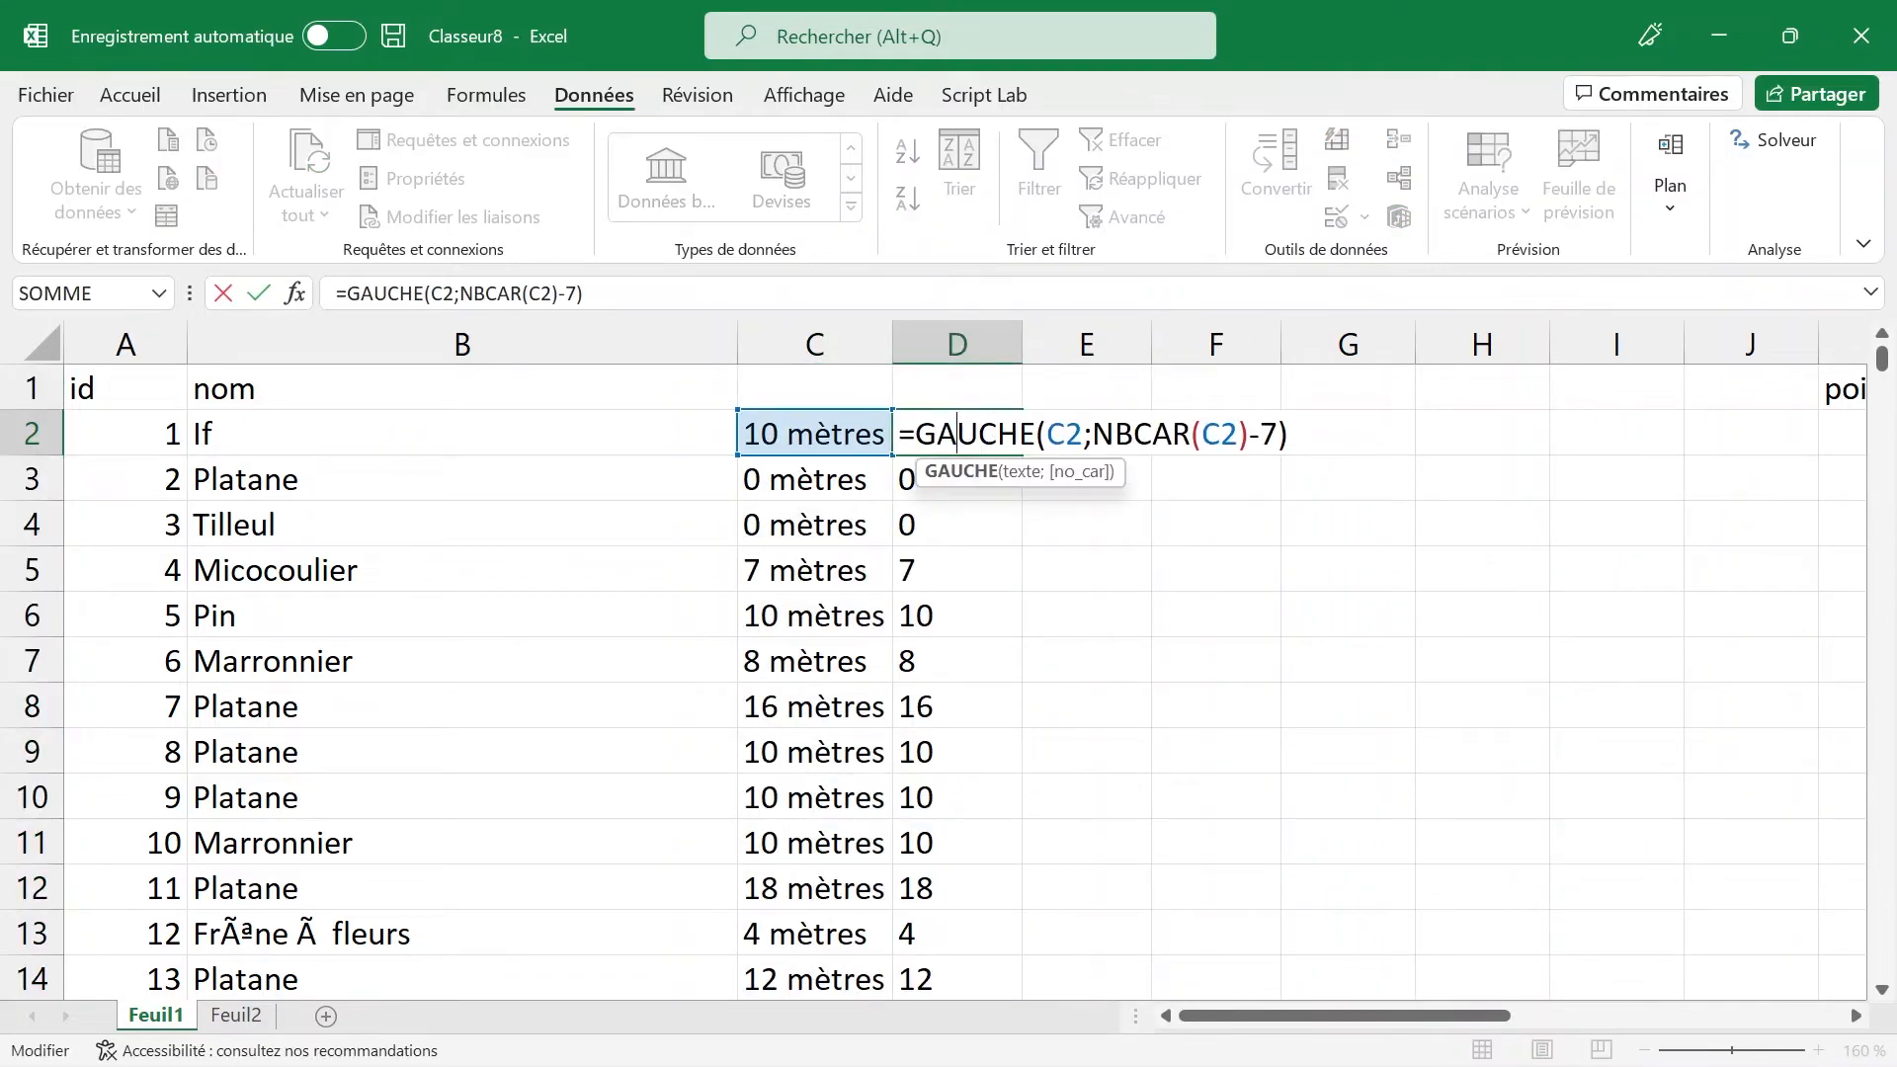
pyautogui.press('Escape')
pyautogui.click(965, 339)
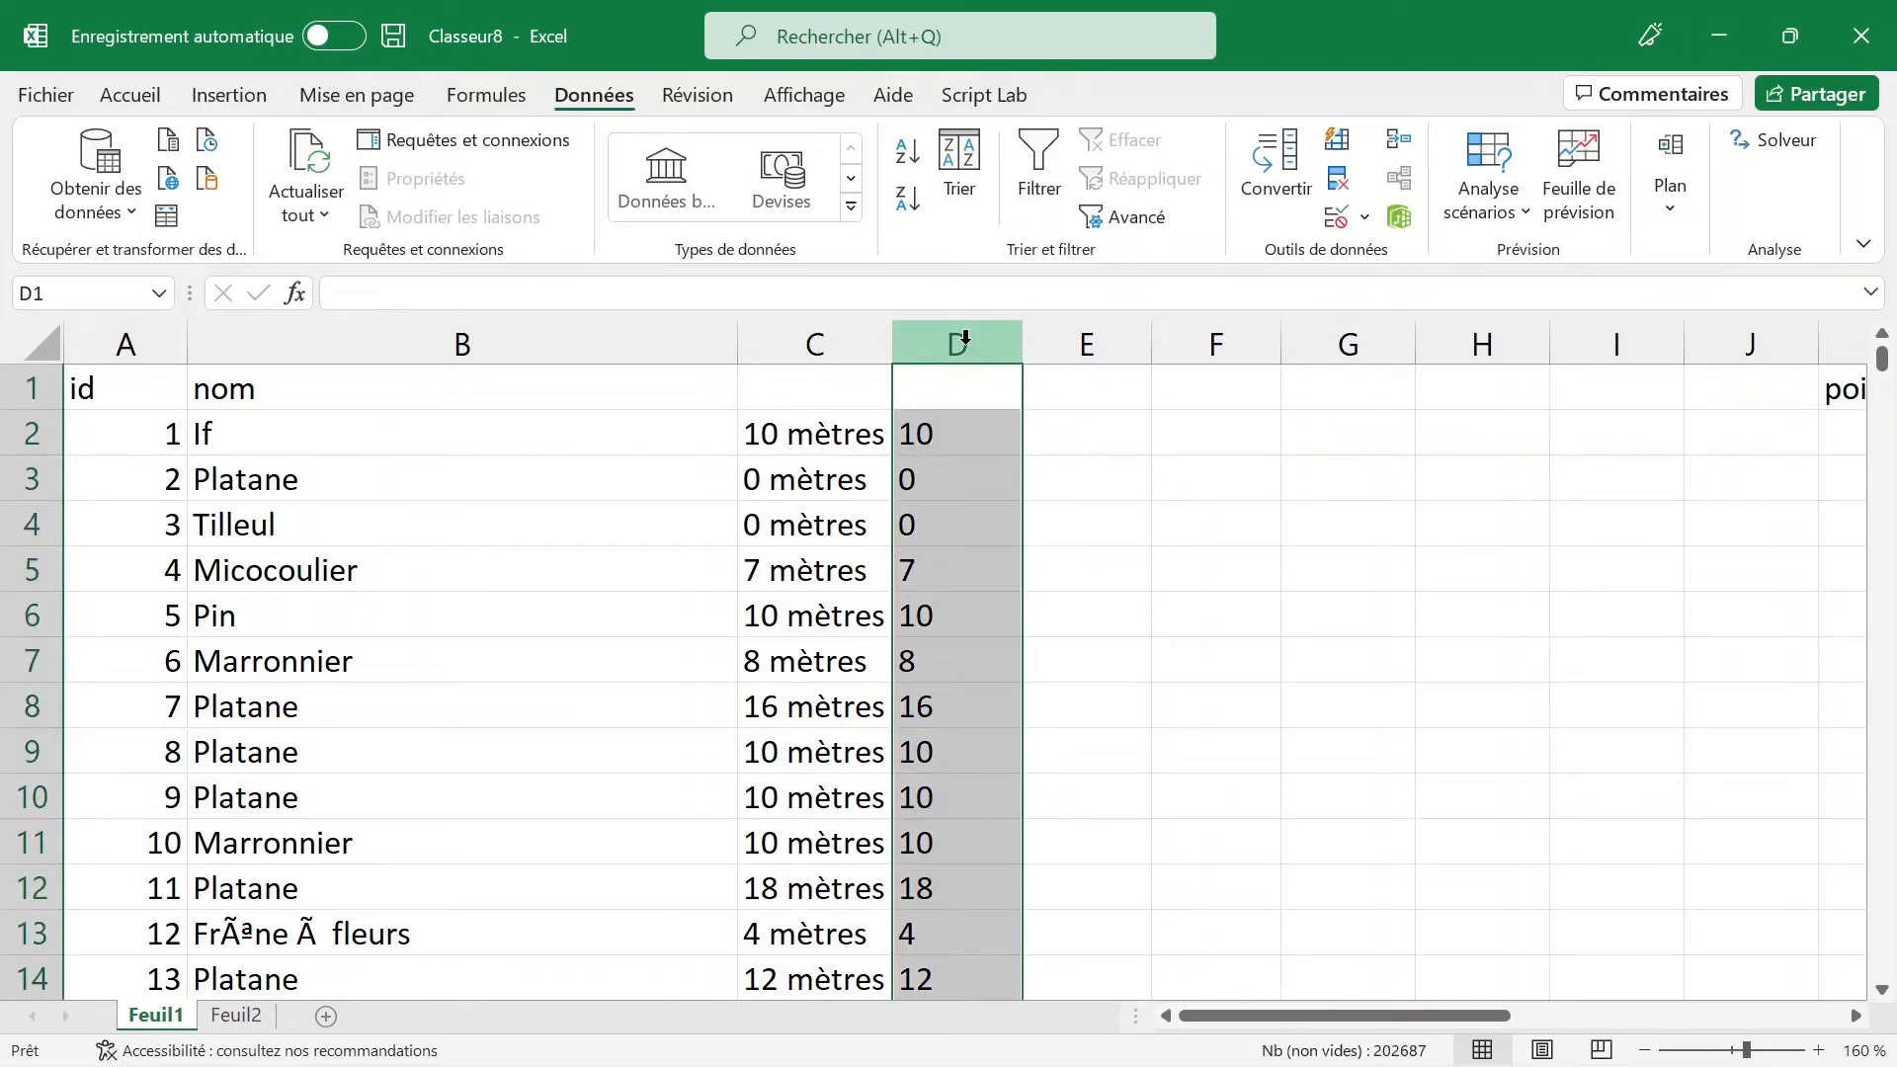
pyautogui.hotkey('ctrl', 'c')
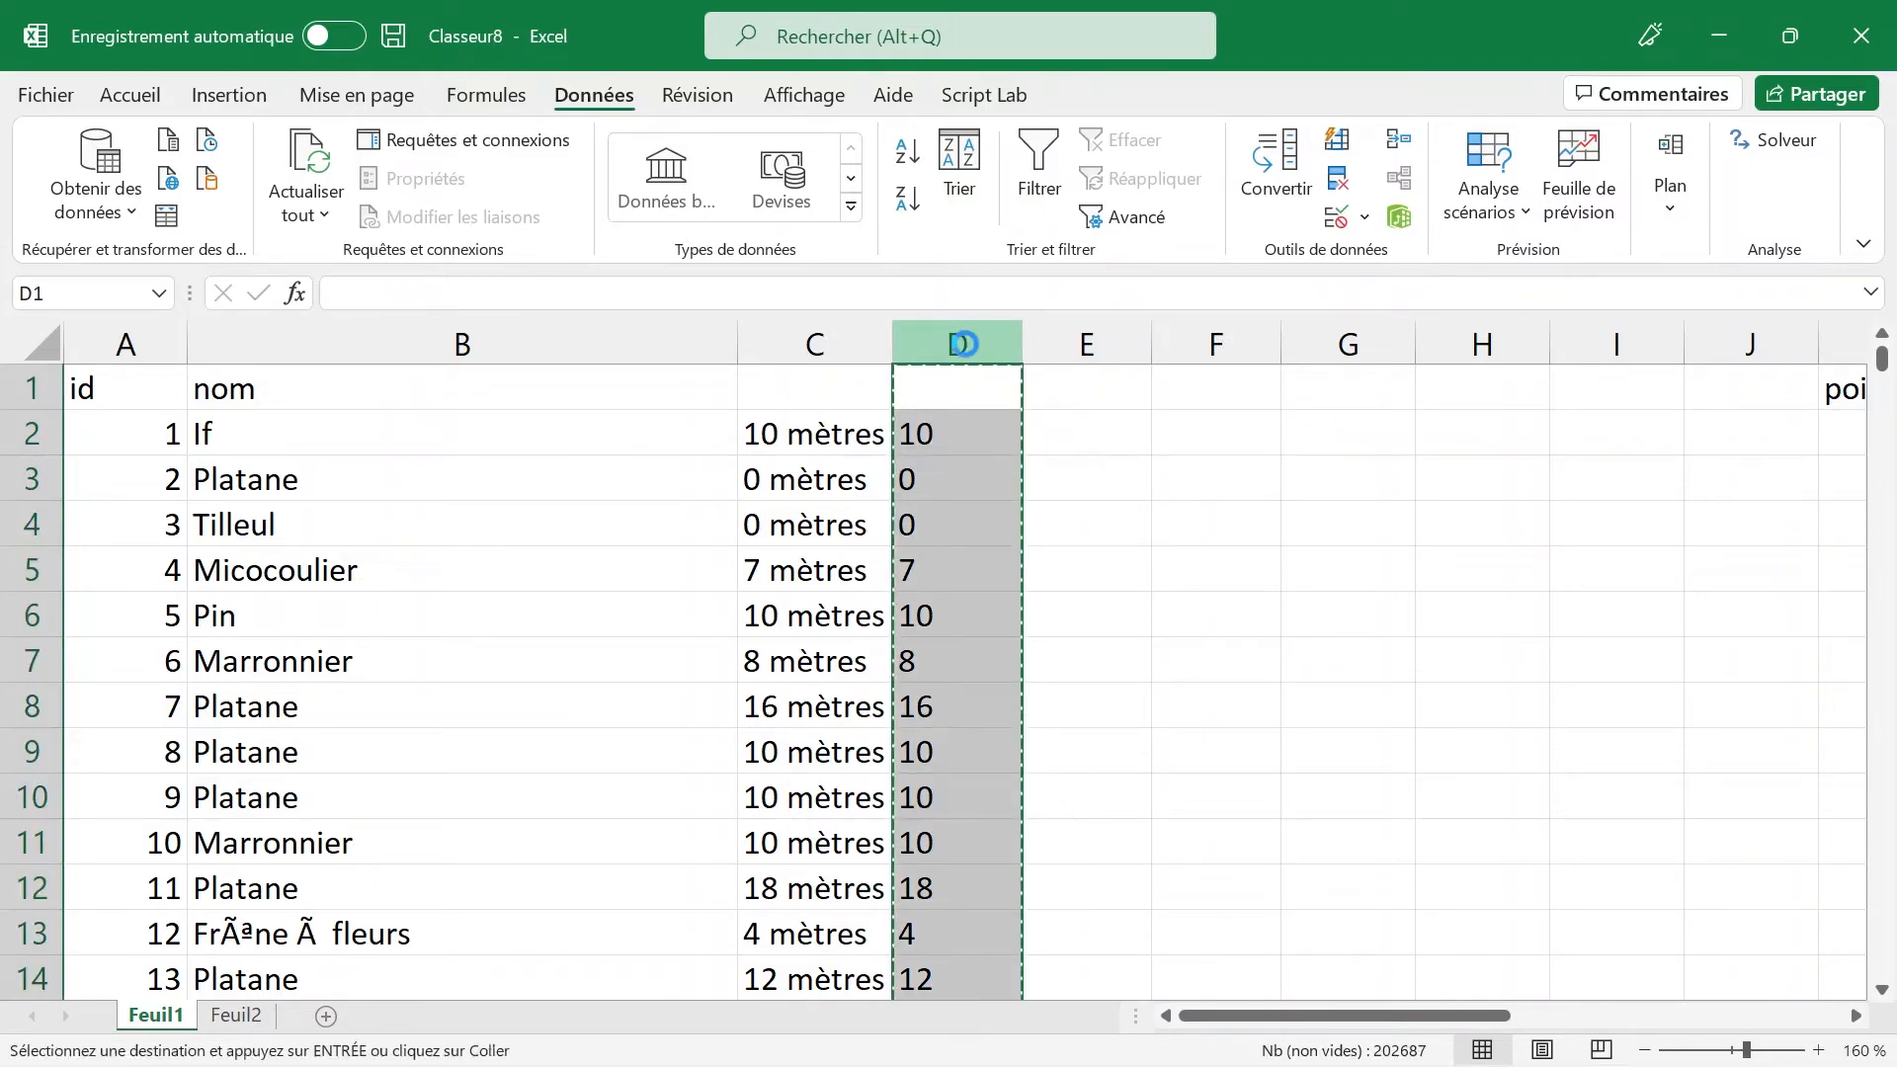
pyautogui.click(138, 99)
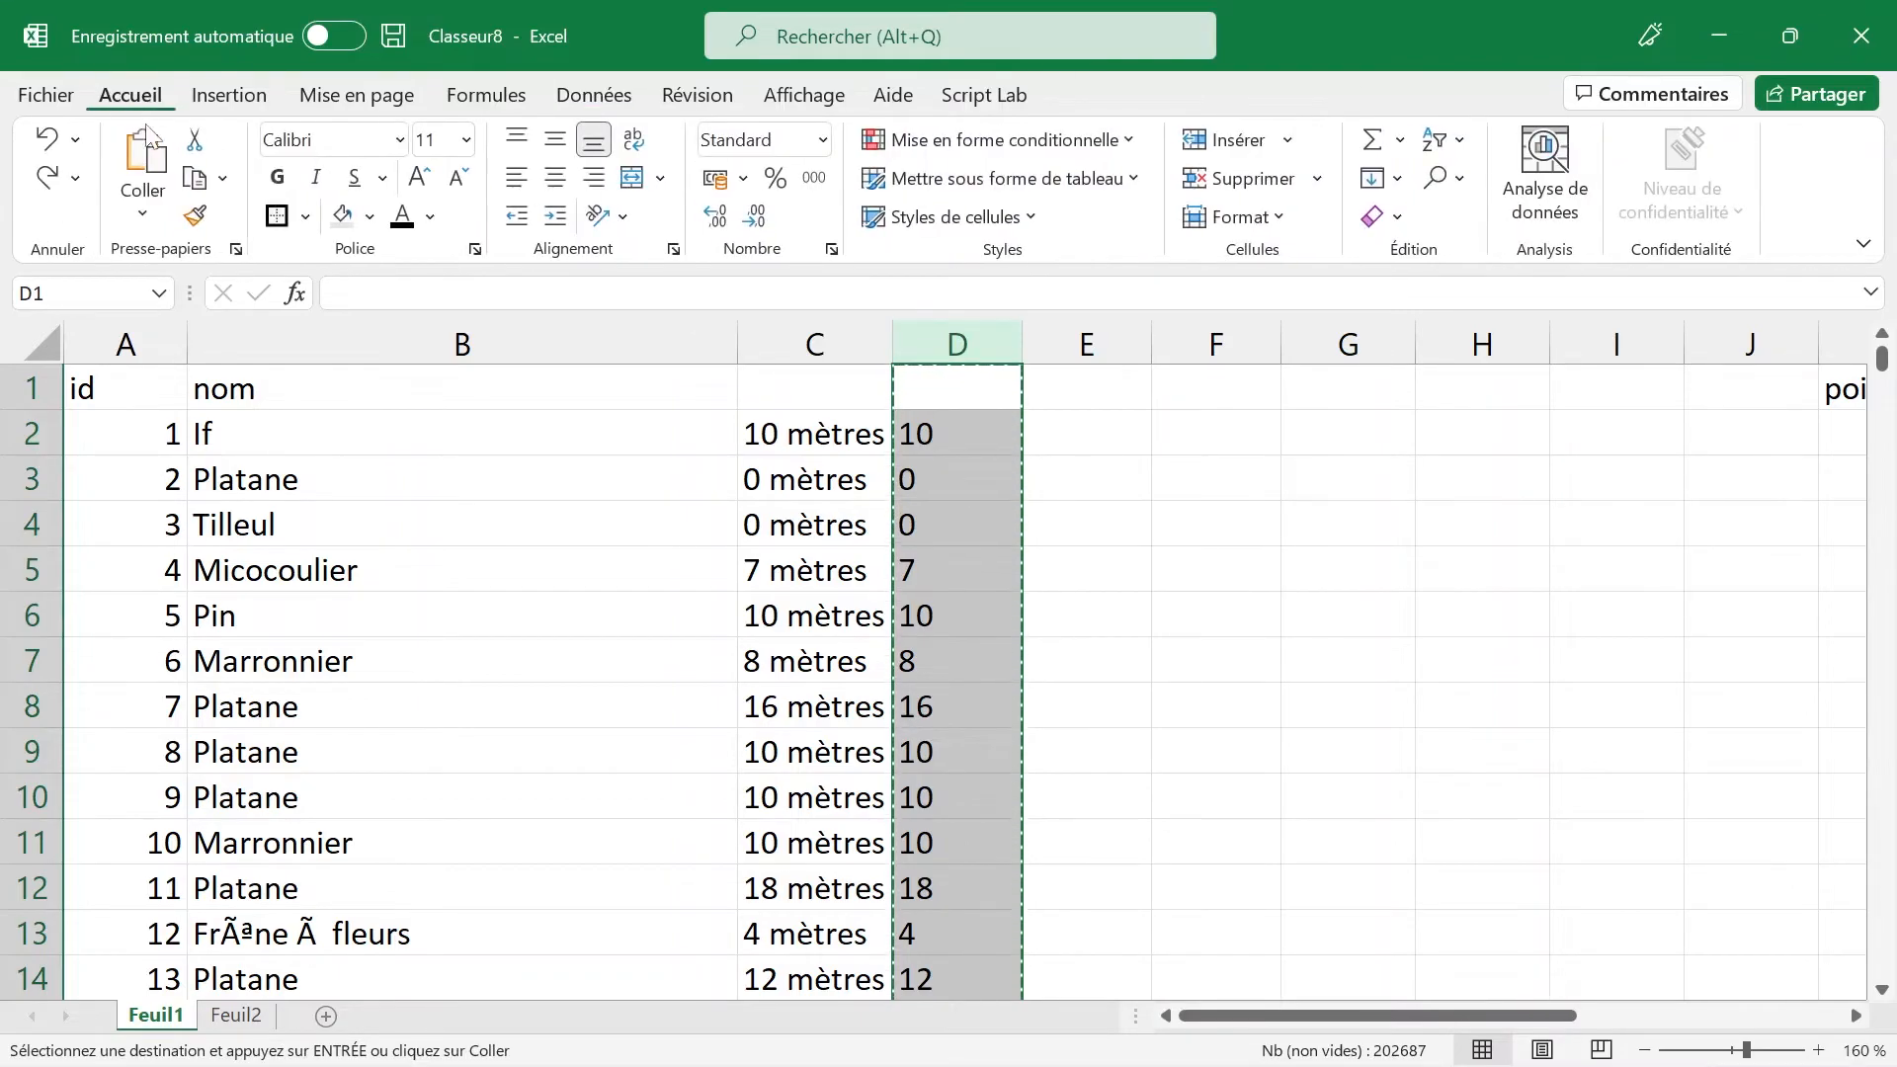
pyautogui.click(142, 213)
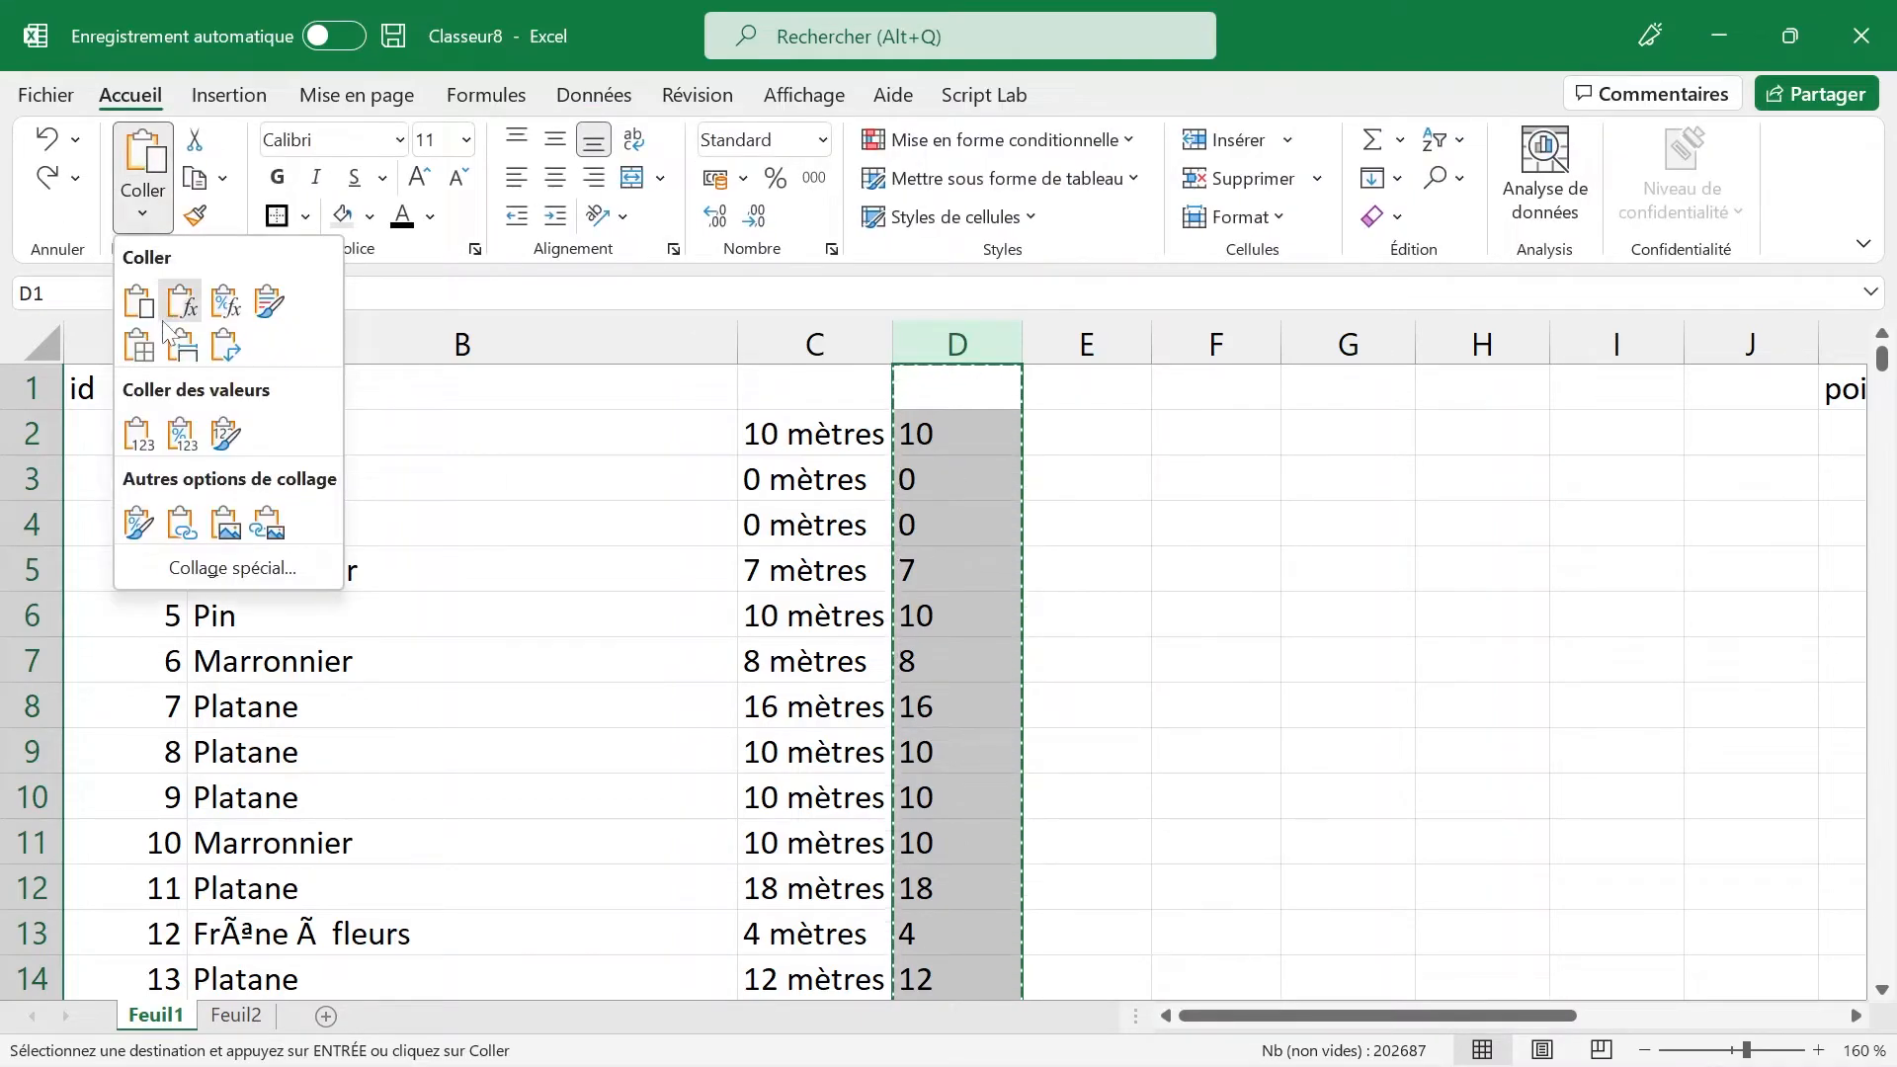
pyautogui.click(137, 434)
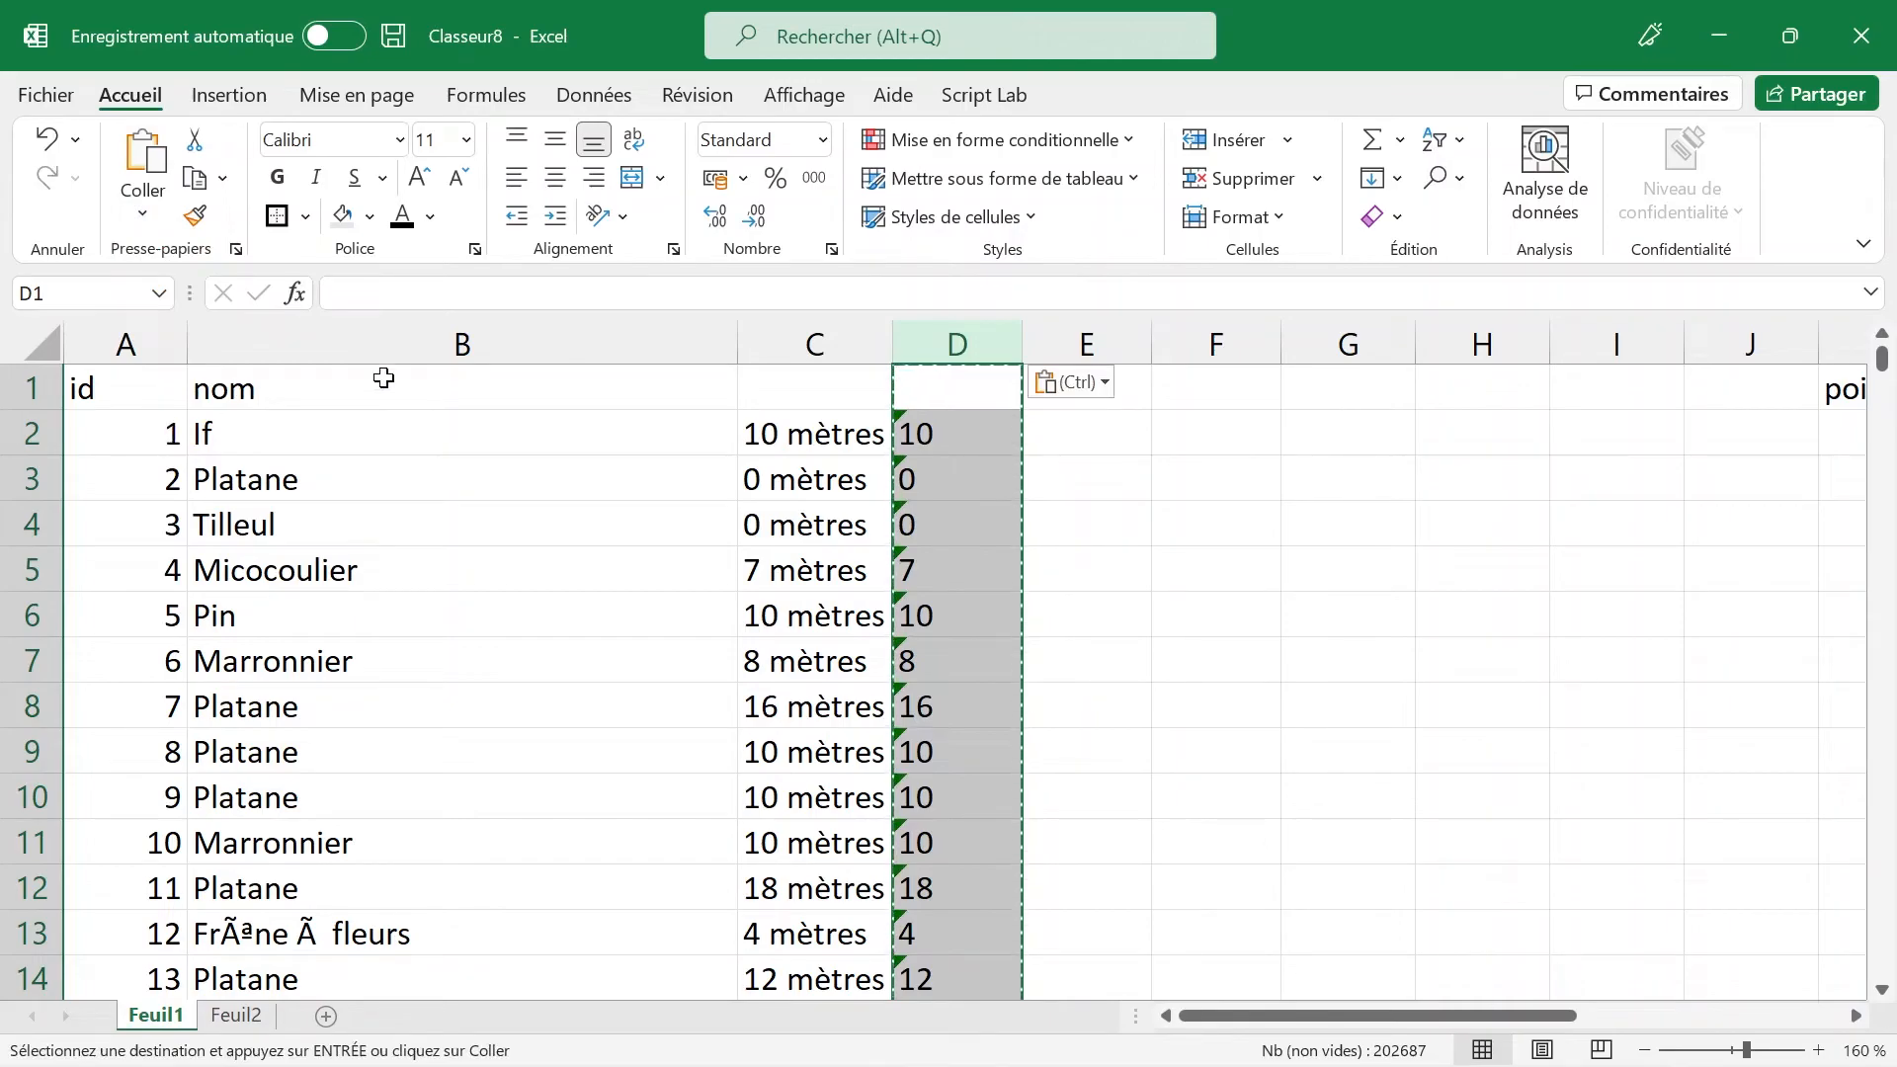
# Step: Look at the error-checking options offered for cell D2 without applying any
pyautogui.click(932, 426)
pyautogui.click(861, 438)
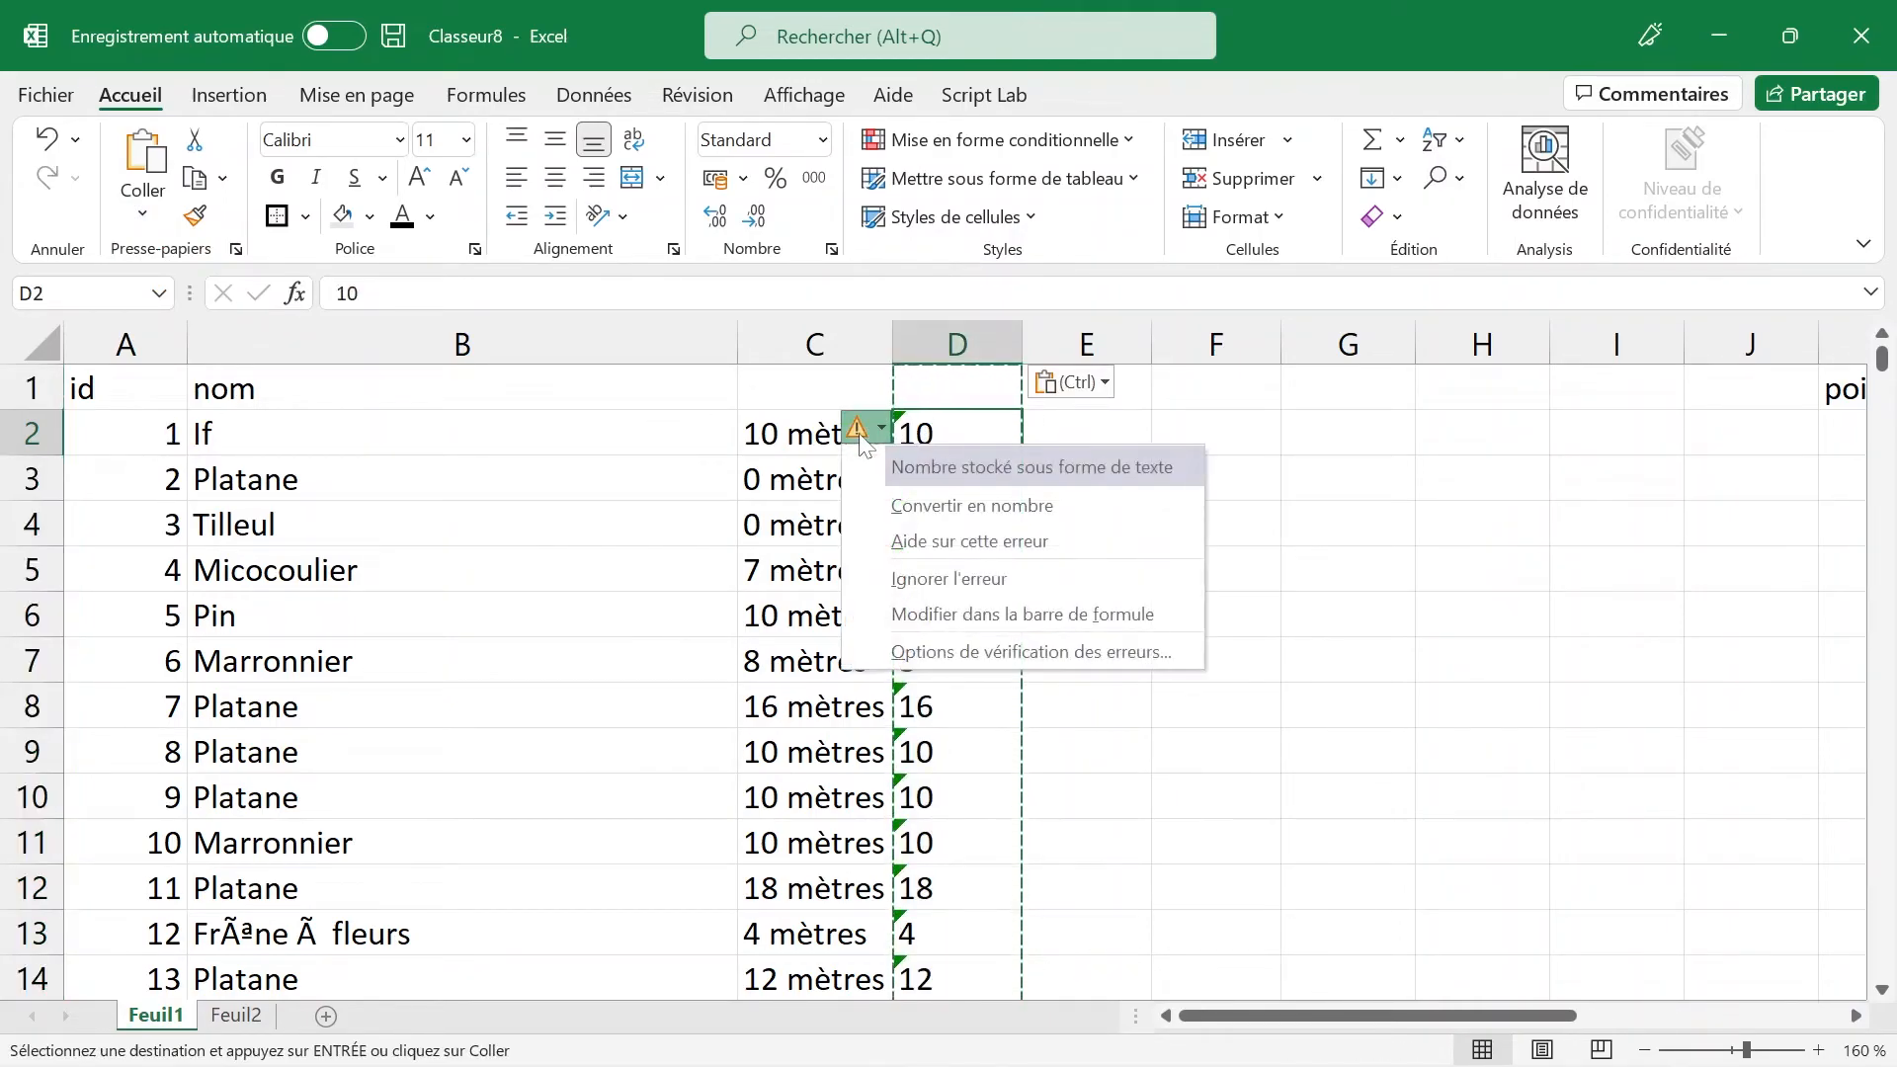
pyautogui.click(1088, 436)
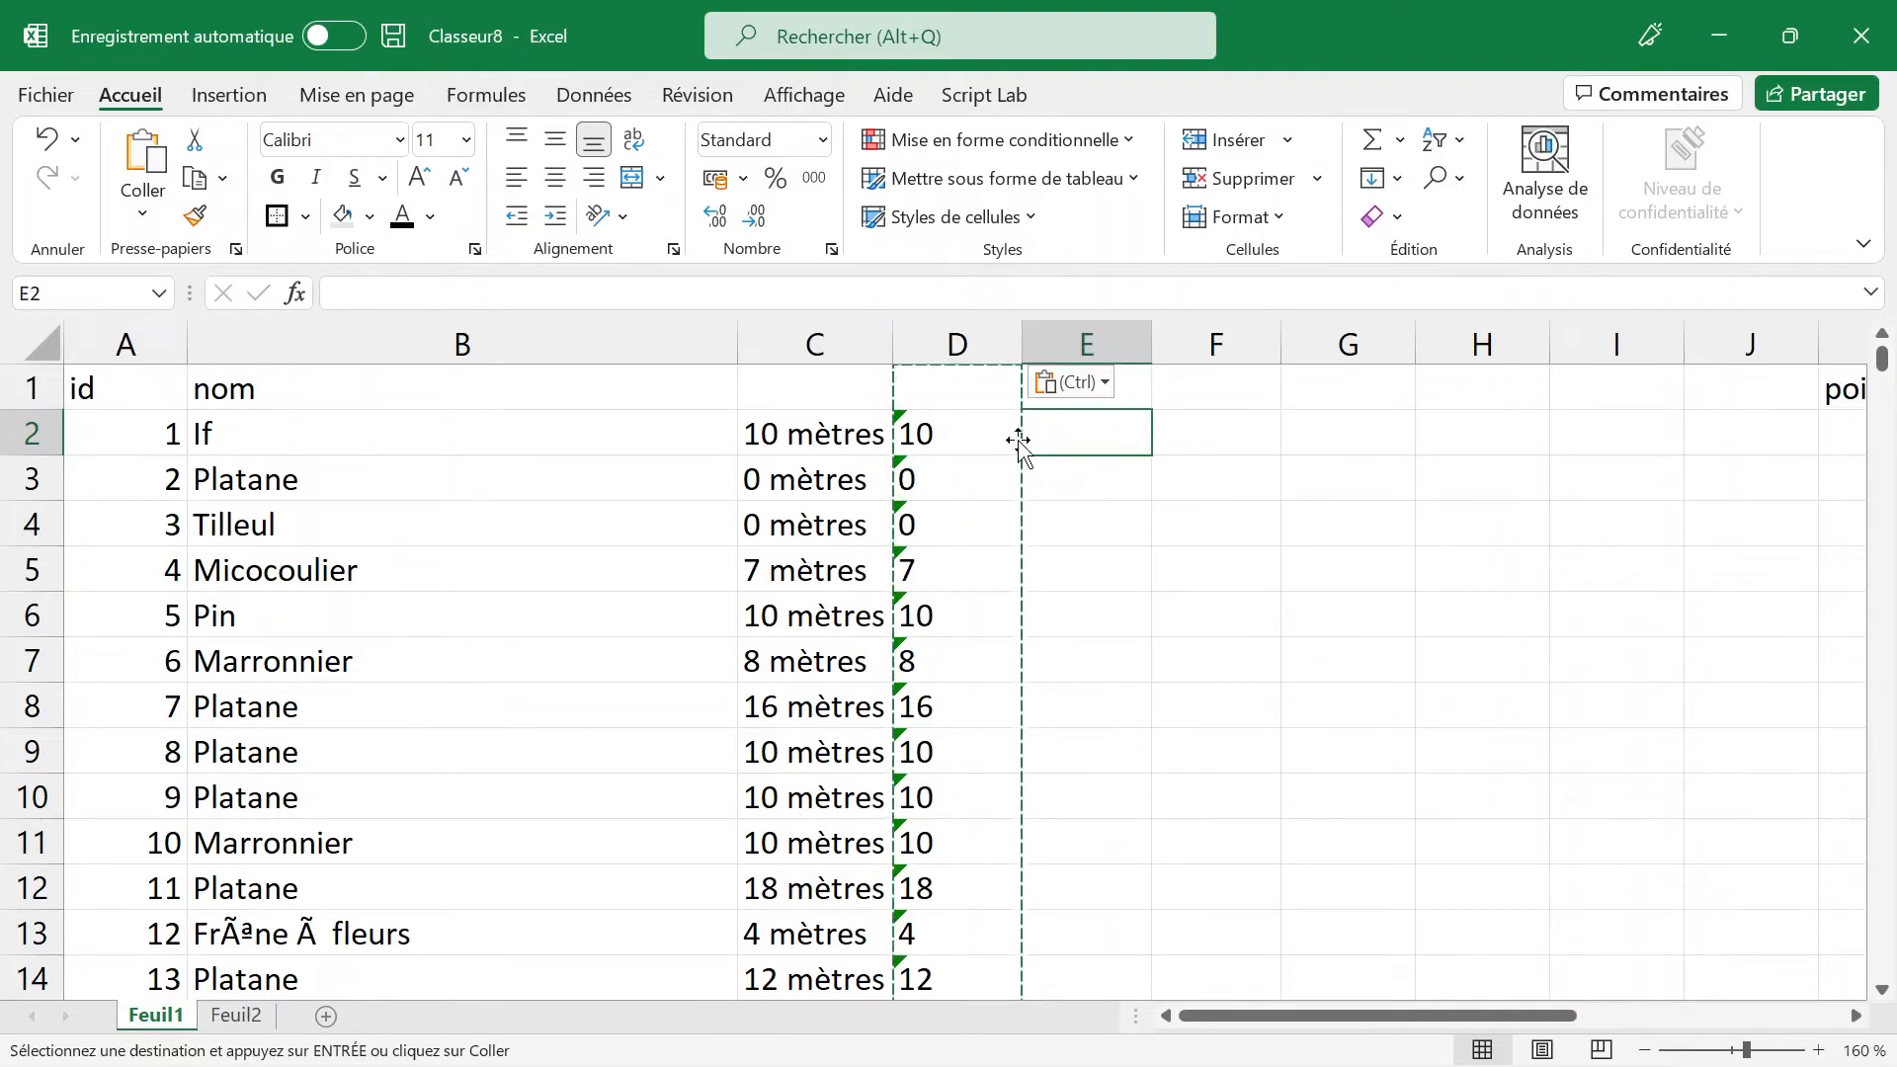
# Step: Convert column D from text to numbers with the delimited text conversion wizard, with the space separator turned off
pyautogui.click(960, 339)
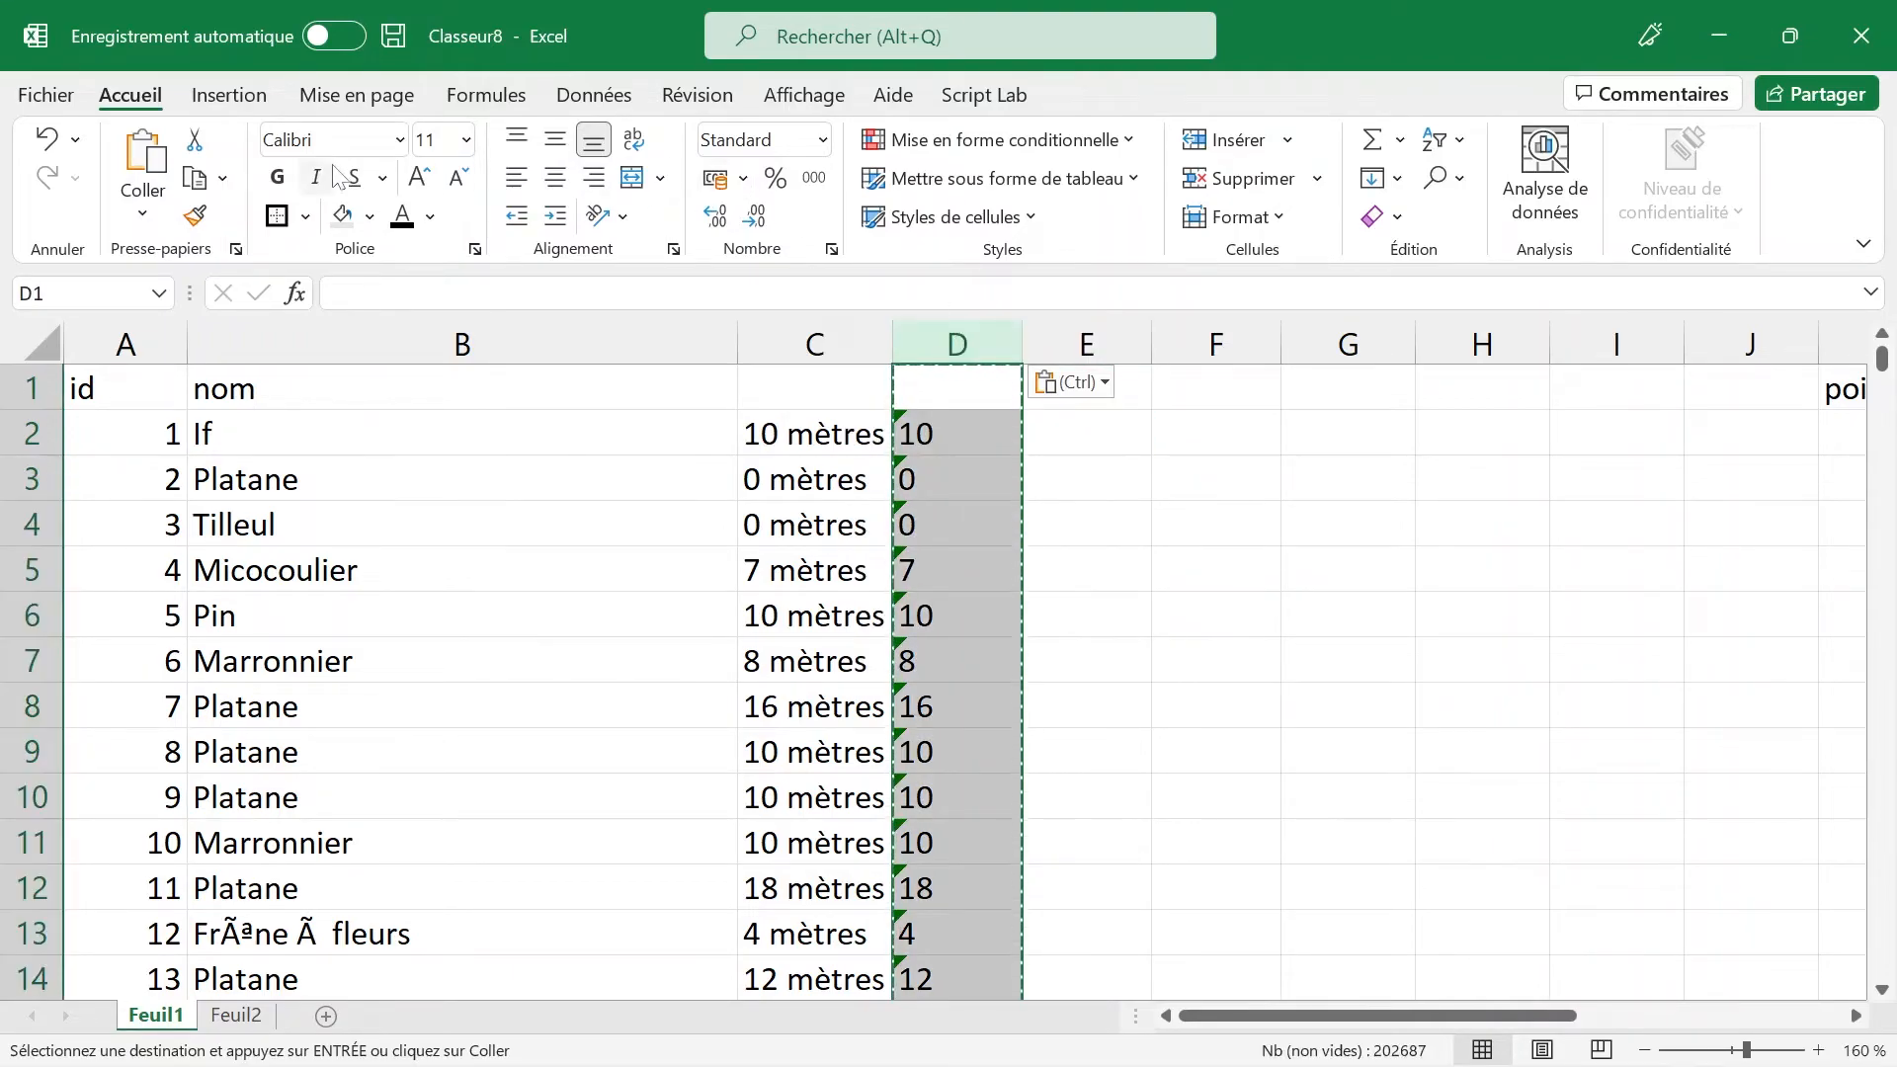
pyautogui.click(621, 97)
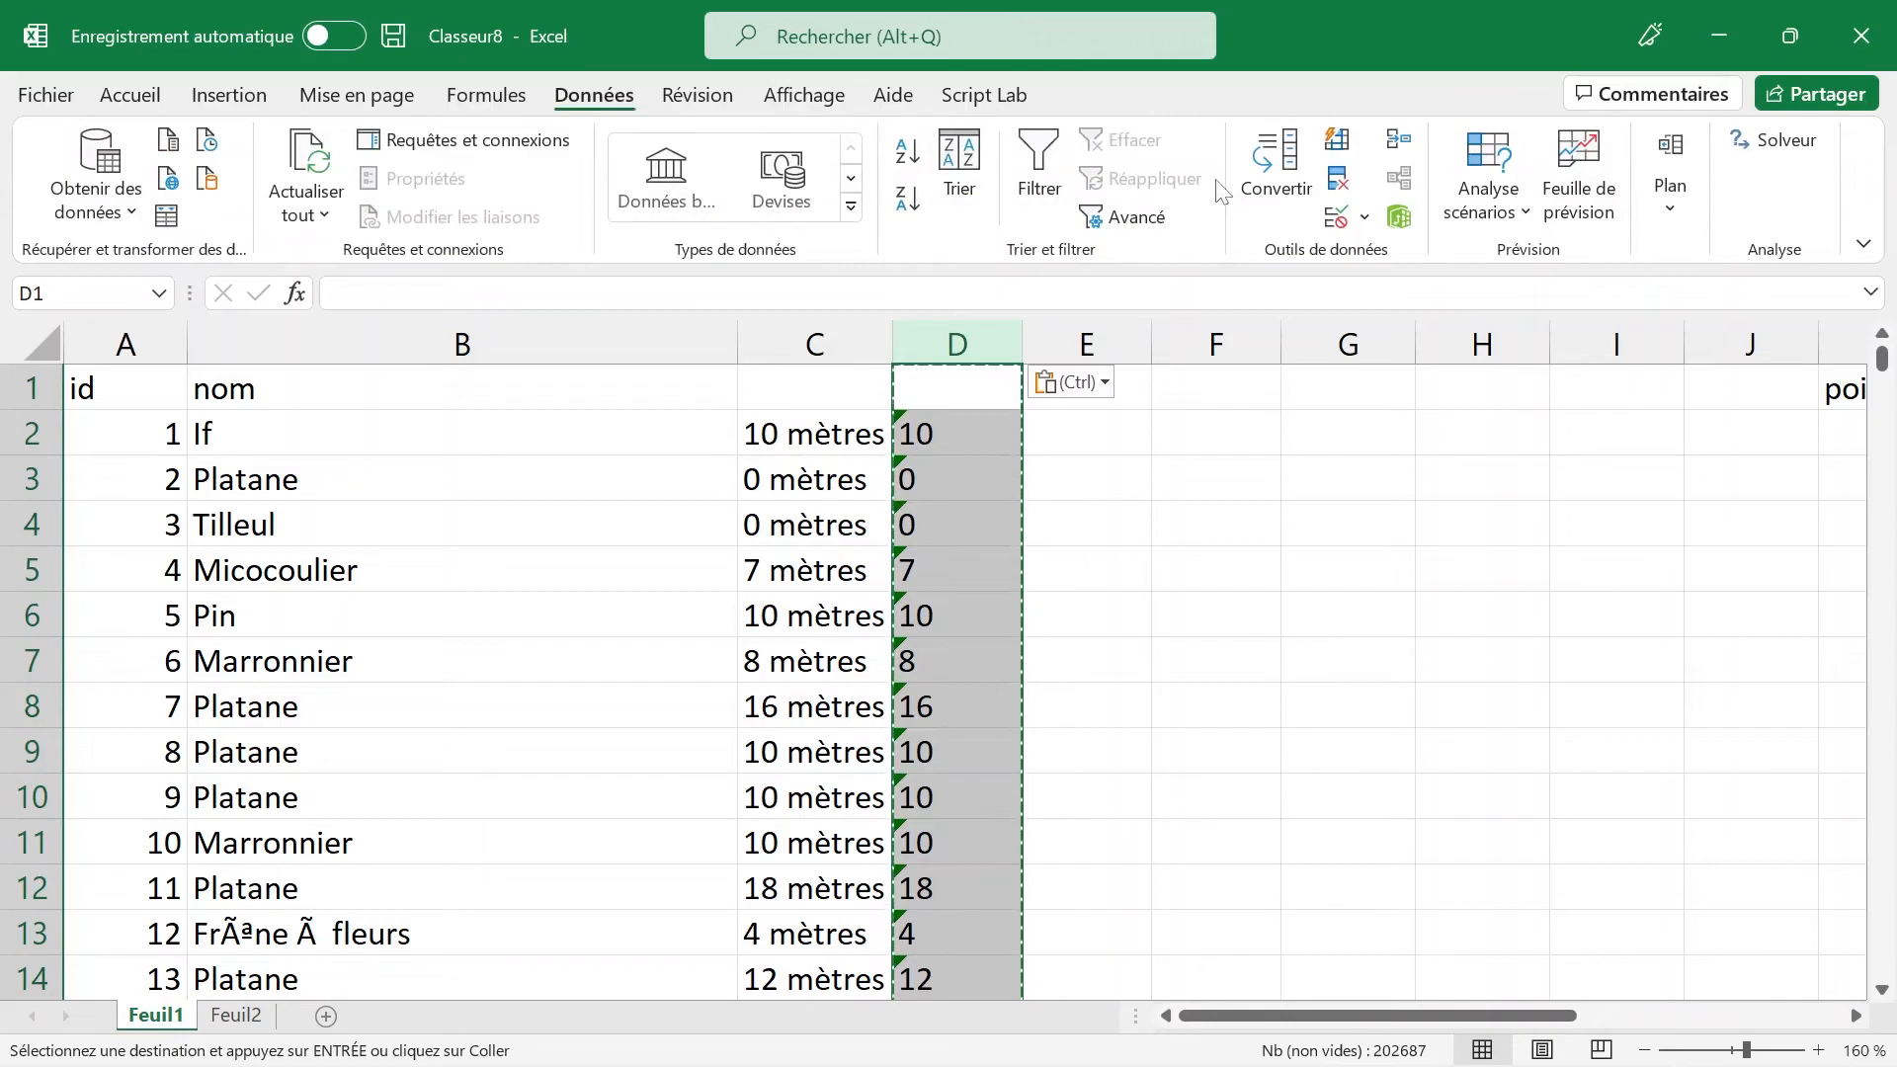
pyautogui.click(1275, 173)
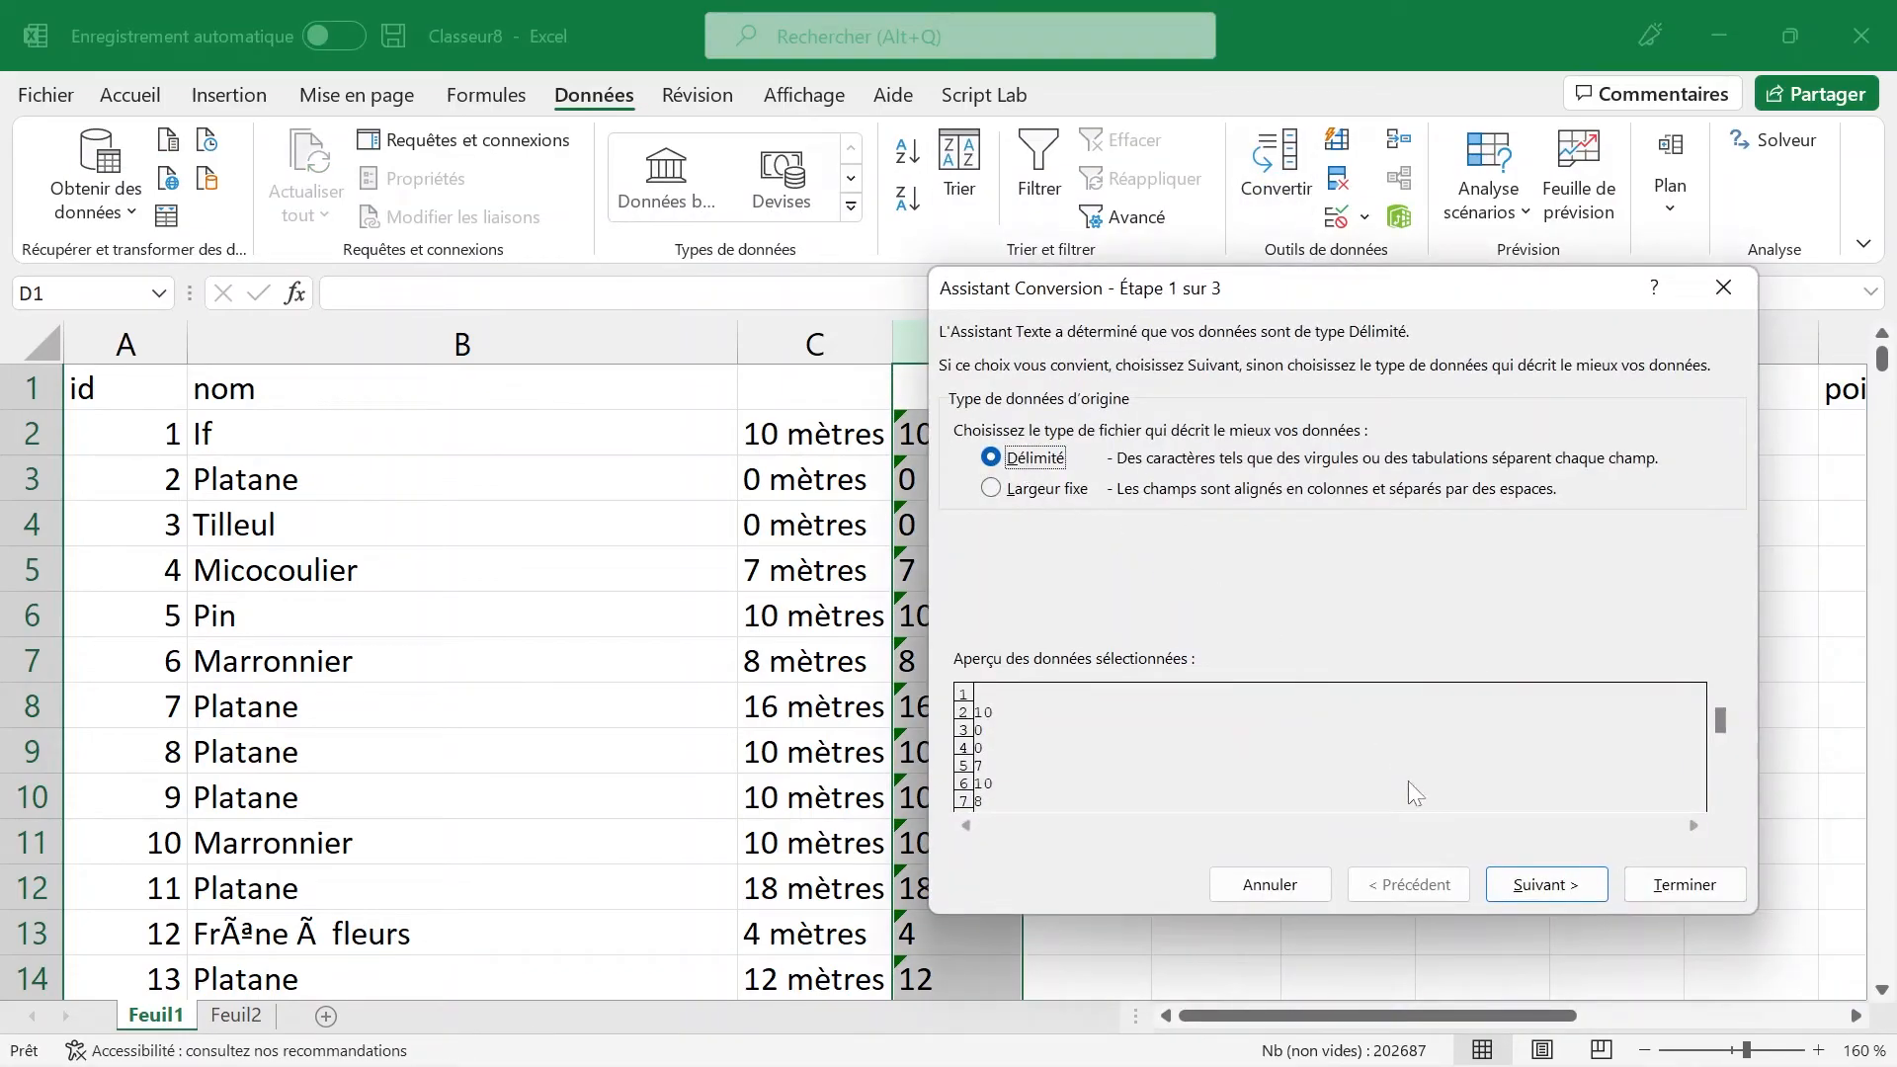
pyautogui.click(1539, 885)
pyautogui.click(978, 519)
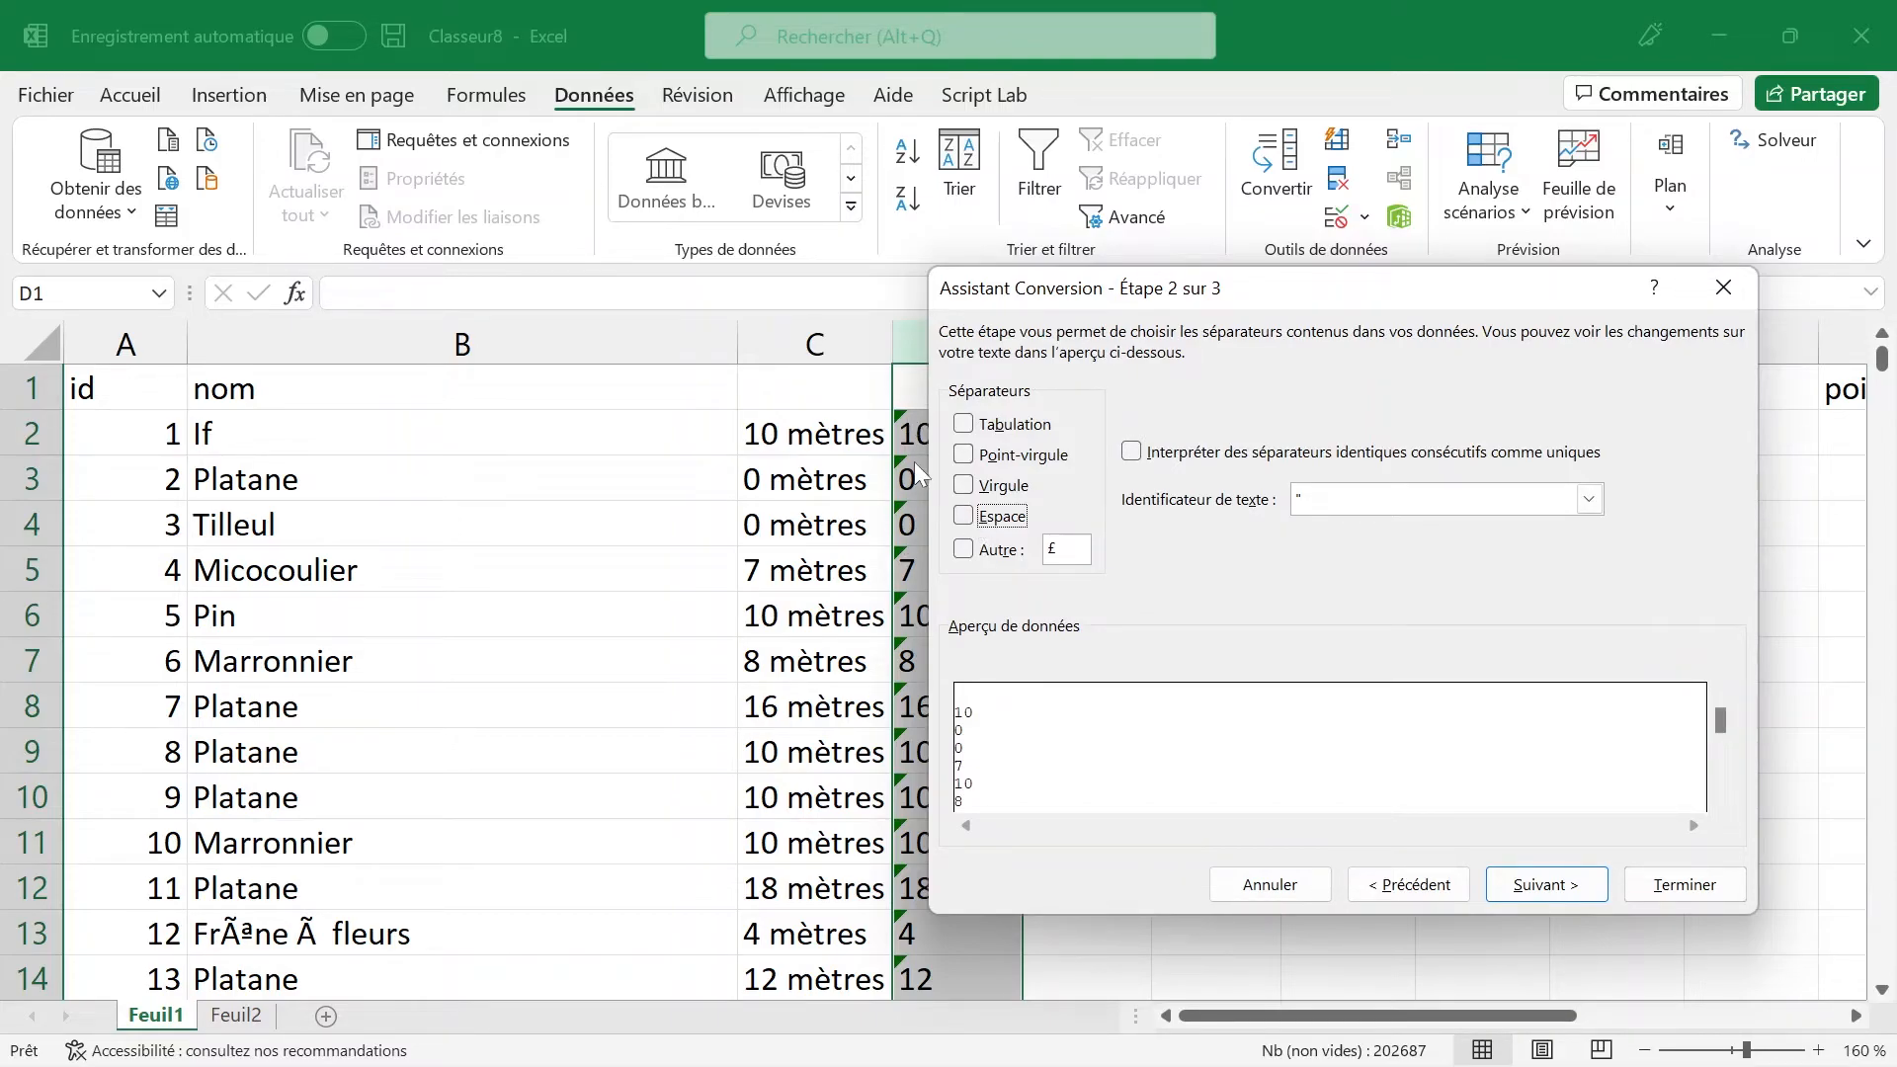
pyautogui.click(1683, 879)
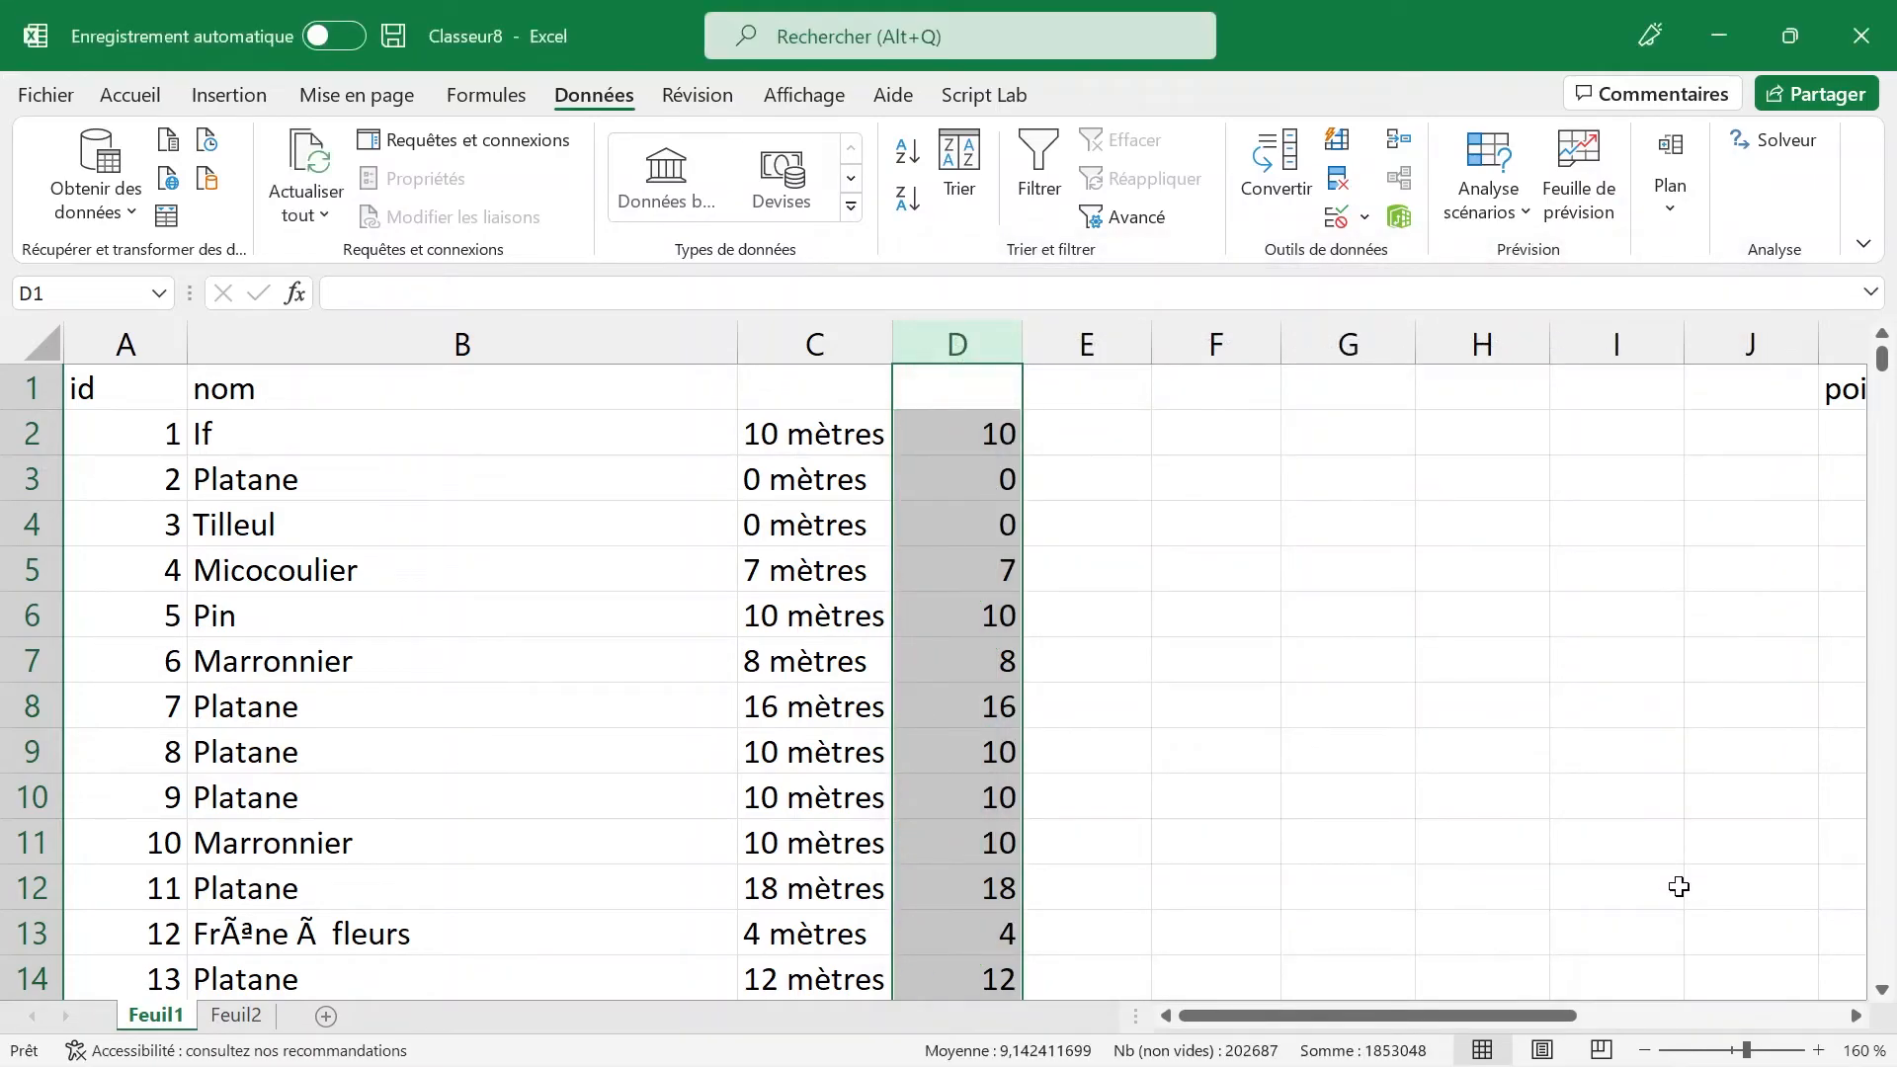
# Step: Delete column C with the text heights, and title the numeric height column tailleEnM in C1
pyautogui.rightClick(791, 342)
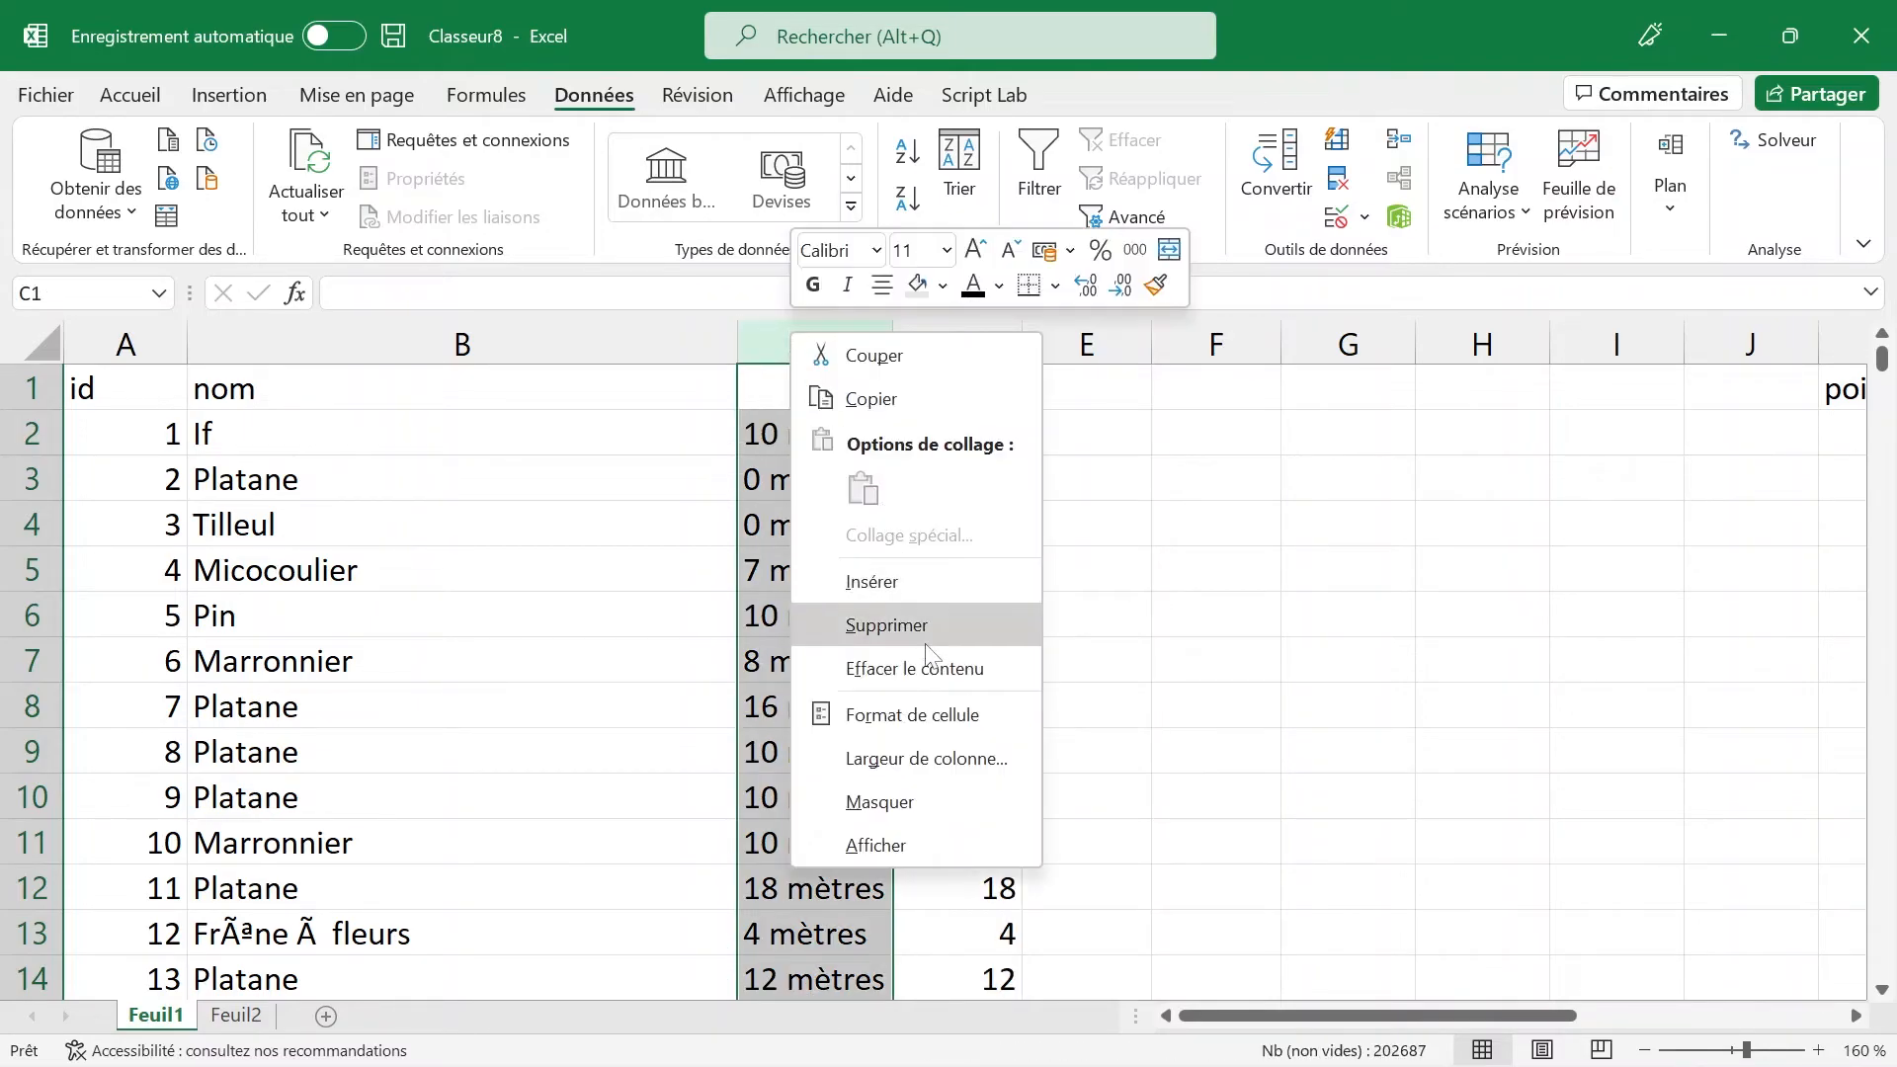
pyautogui.click(914, 625)
pyautogui.click(780, 394)
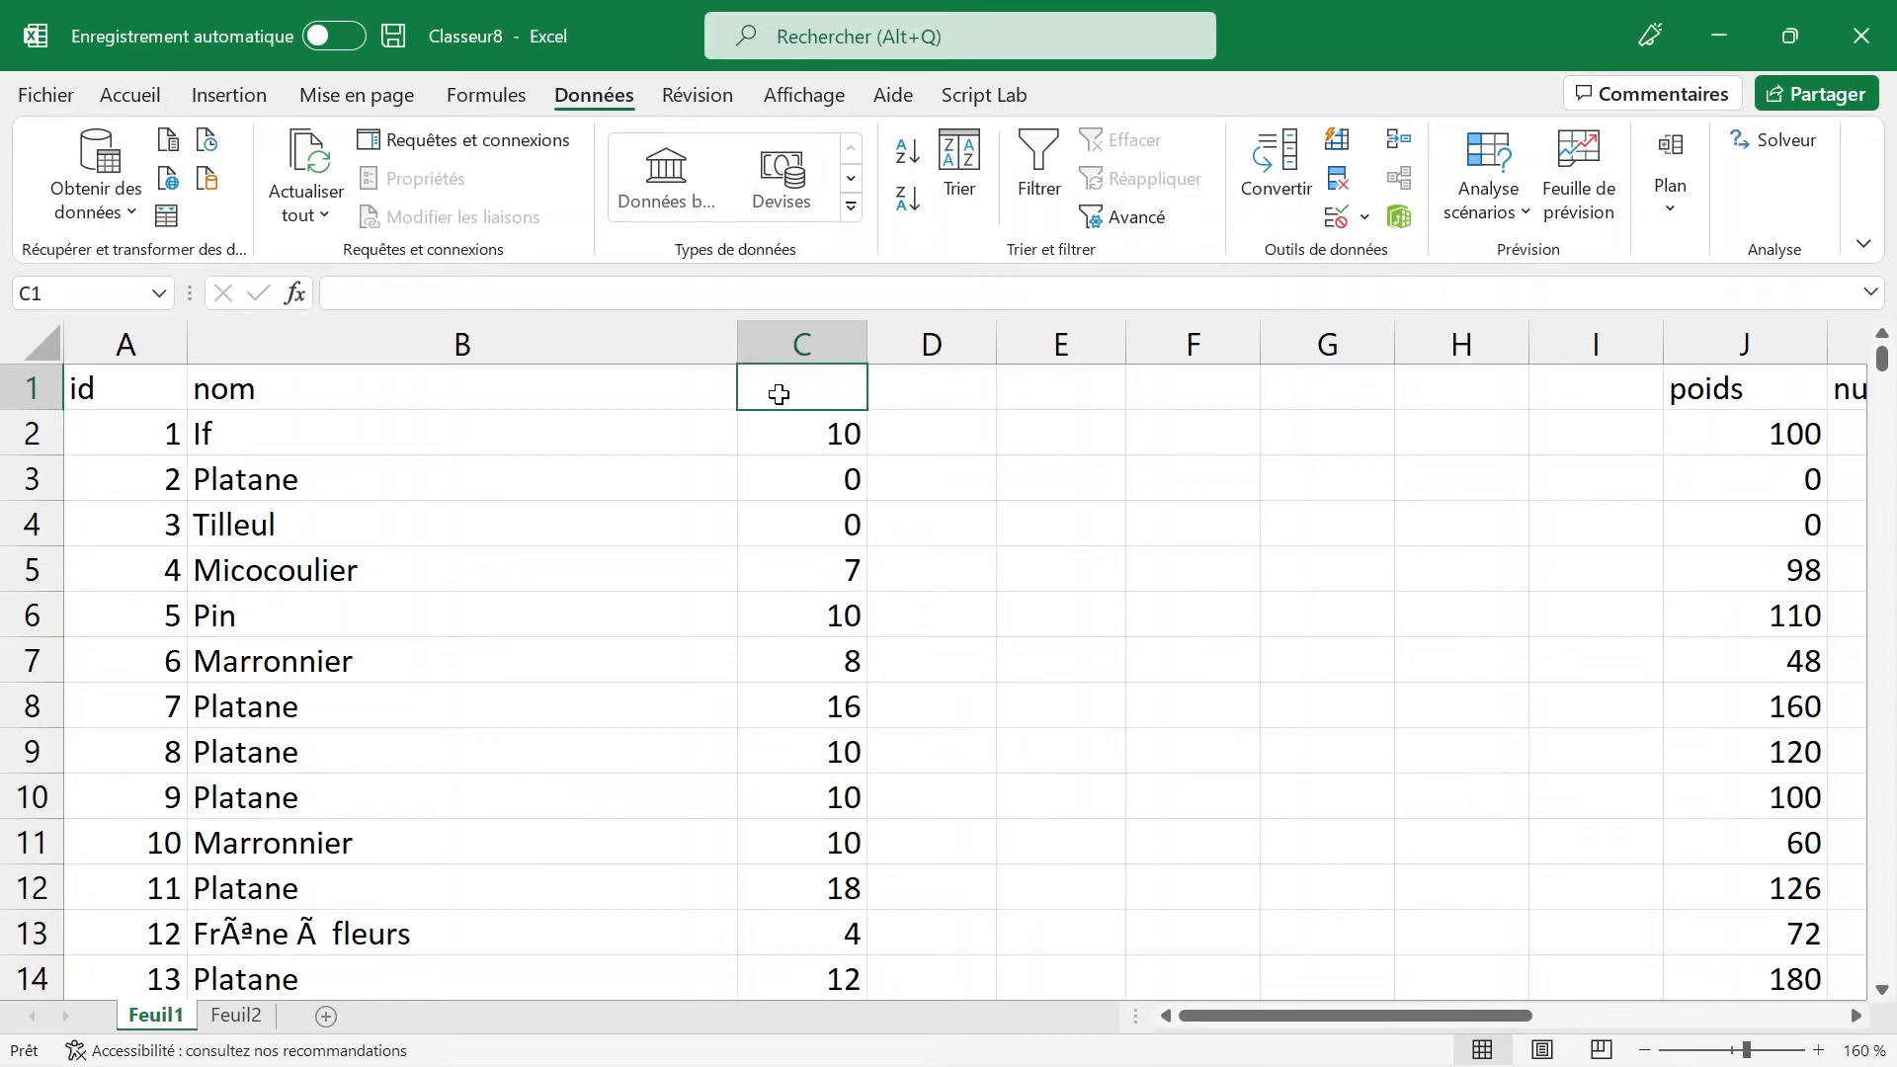
pyautogui.write('tailleEn')
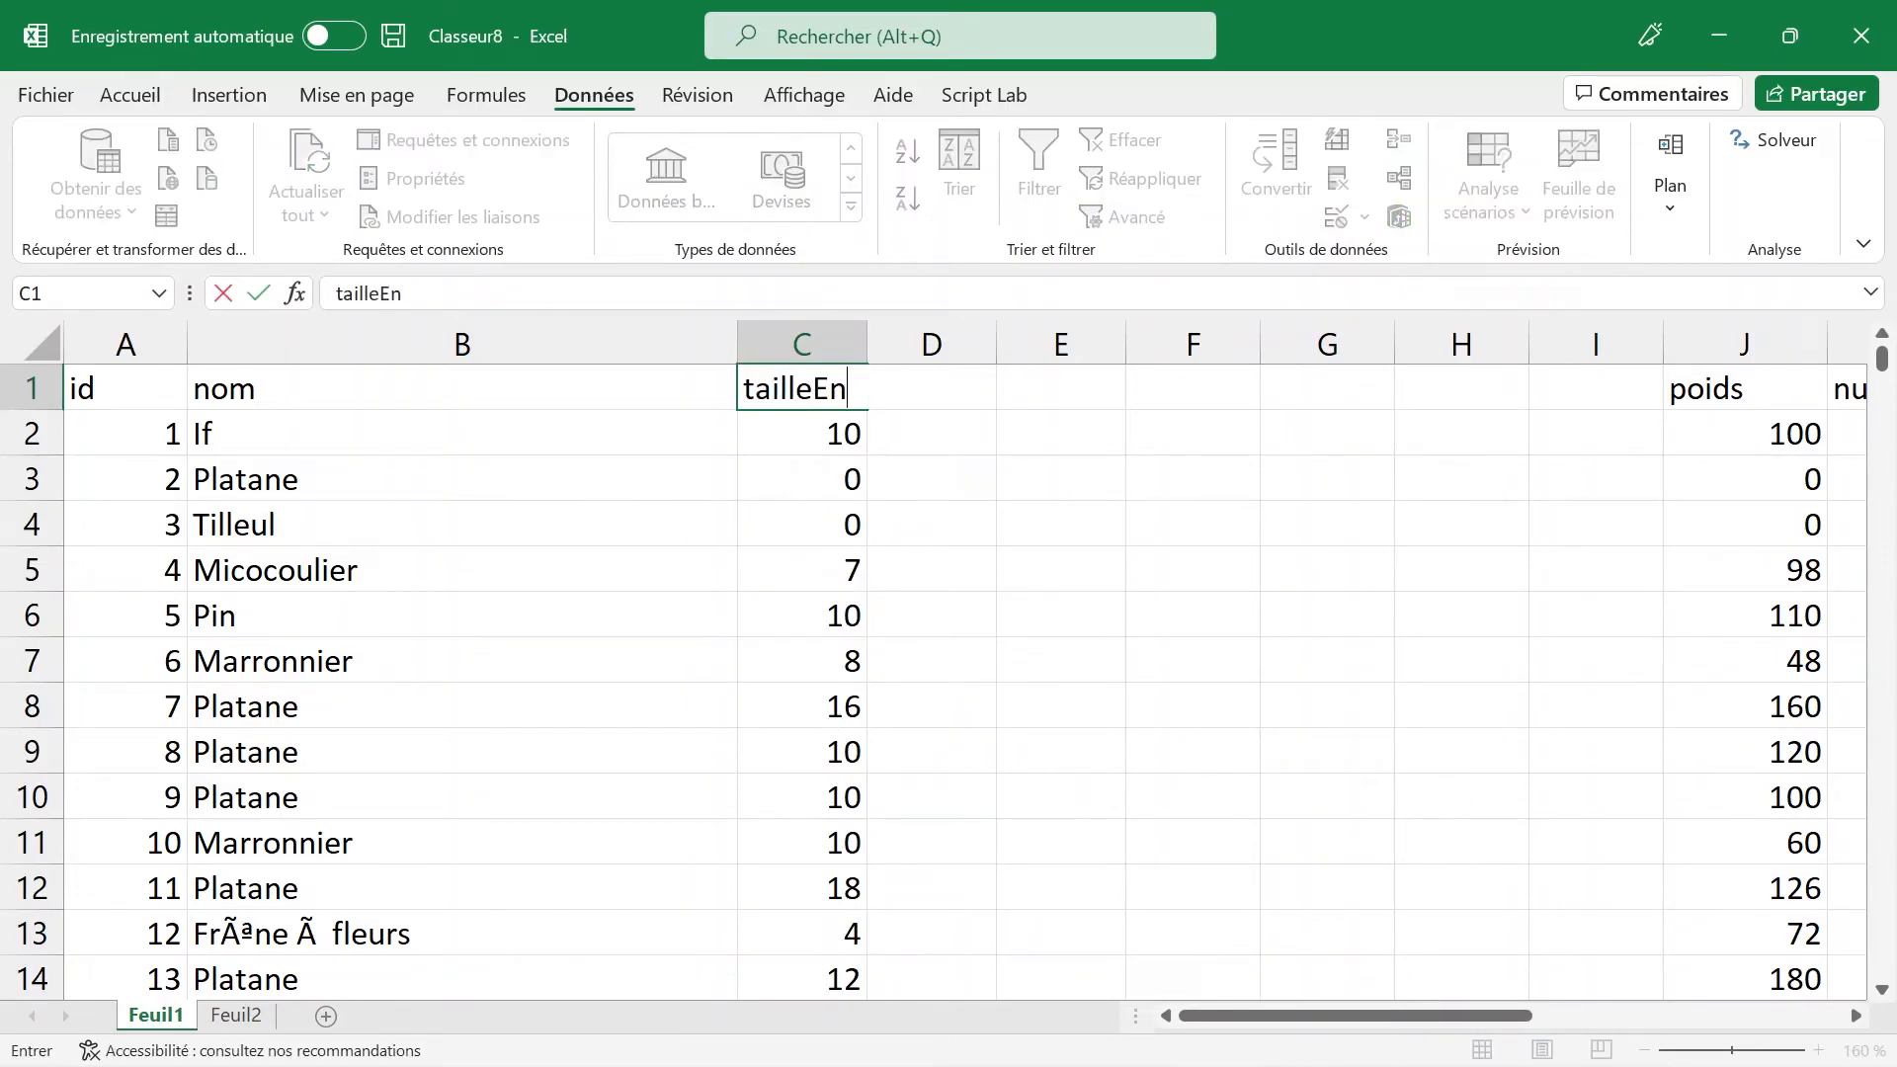
pyautogui.write('M')
# Step: Delete the empty columns D to I between tailleEnM and poids
pyautogui.moveTo(988, 344); pyautogui.dragTo(1588, 344)
pyautogui.rightClick(1588, 344)
pyautogui.click(1670, 644)
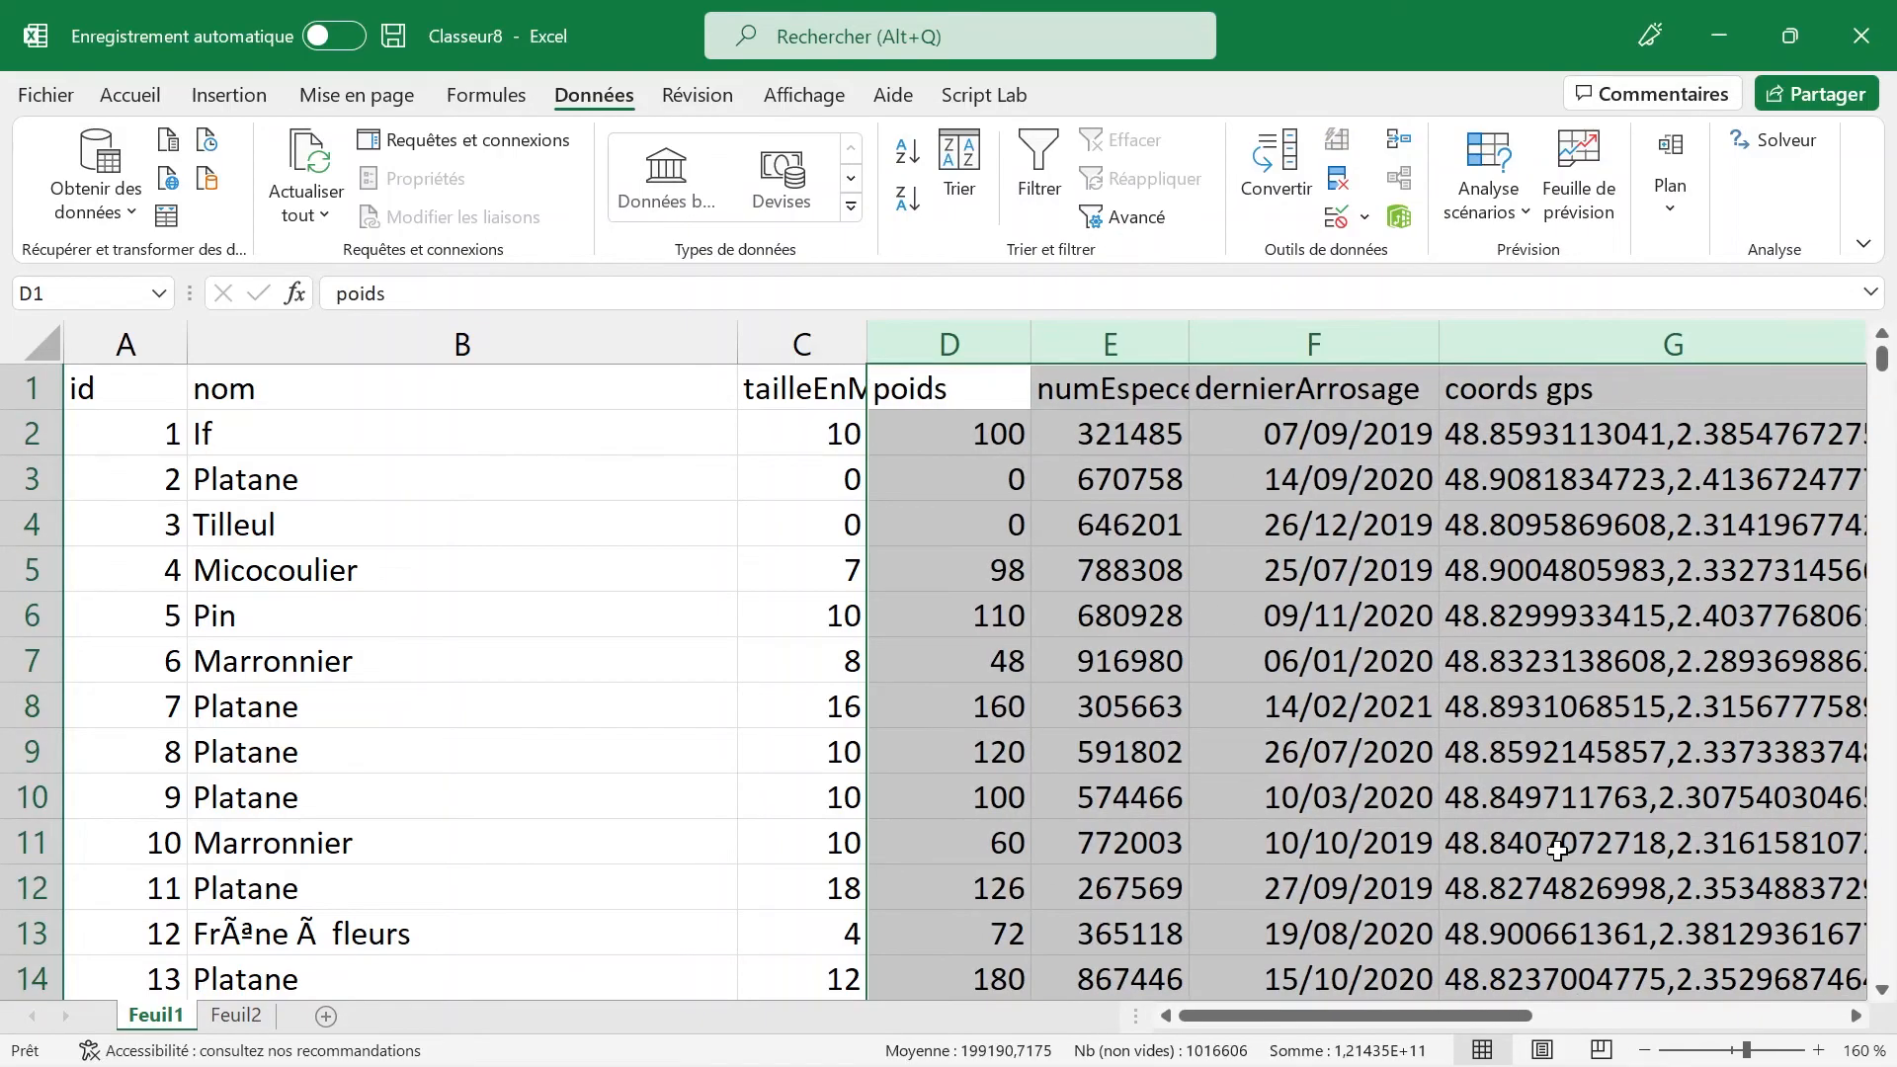
# Step: Narrow the nom column so that more of the table's columns fit in view
pyautogui.click(1645, 1050)
pyautogui.click(1235, 652)
pyautogui.moveTo(690, 348); pyautogui.dragTo(425, 367)
pyautogui.click(598, 490)
# Step: Review the cleaned tree records on Feuil1 field by field, and compare the columns with the planned structure on Feuil2
pyautogui.scroll(-11, 597, 489)
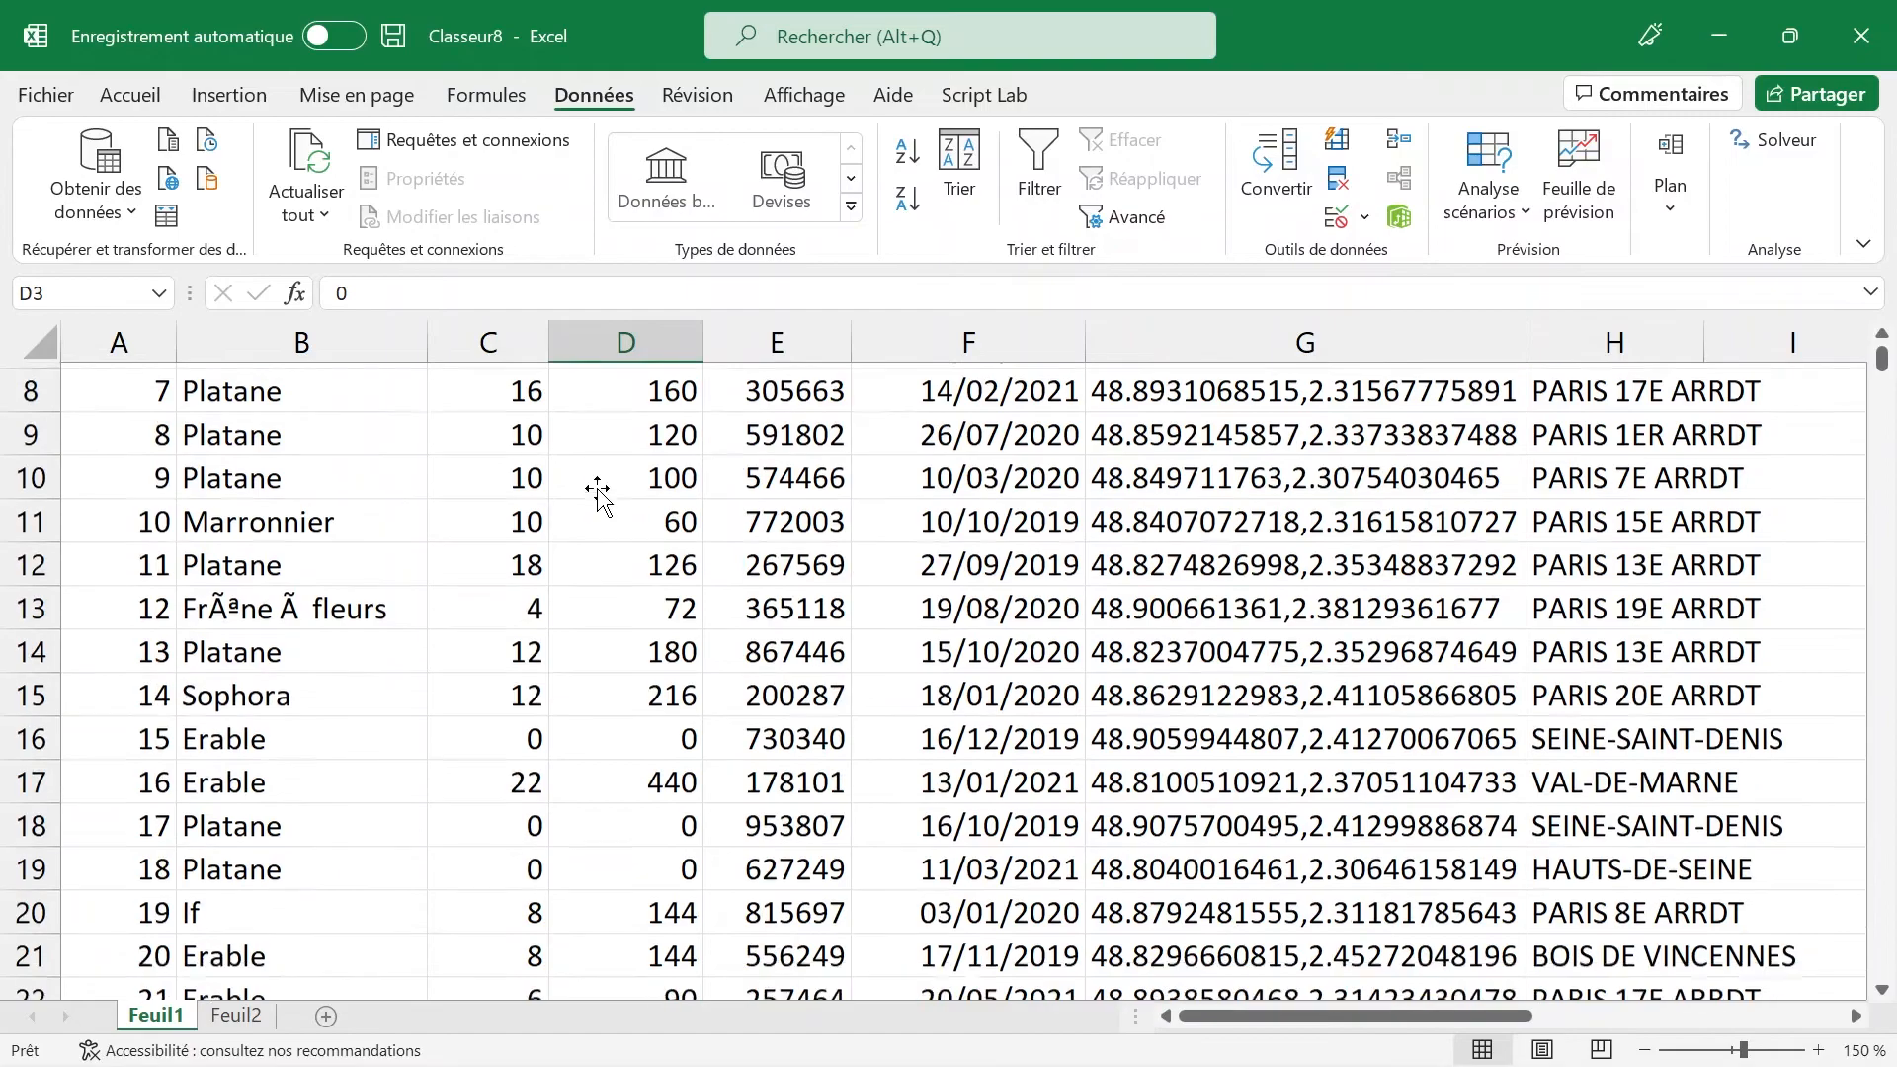
pyautogui.click(313, 689)
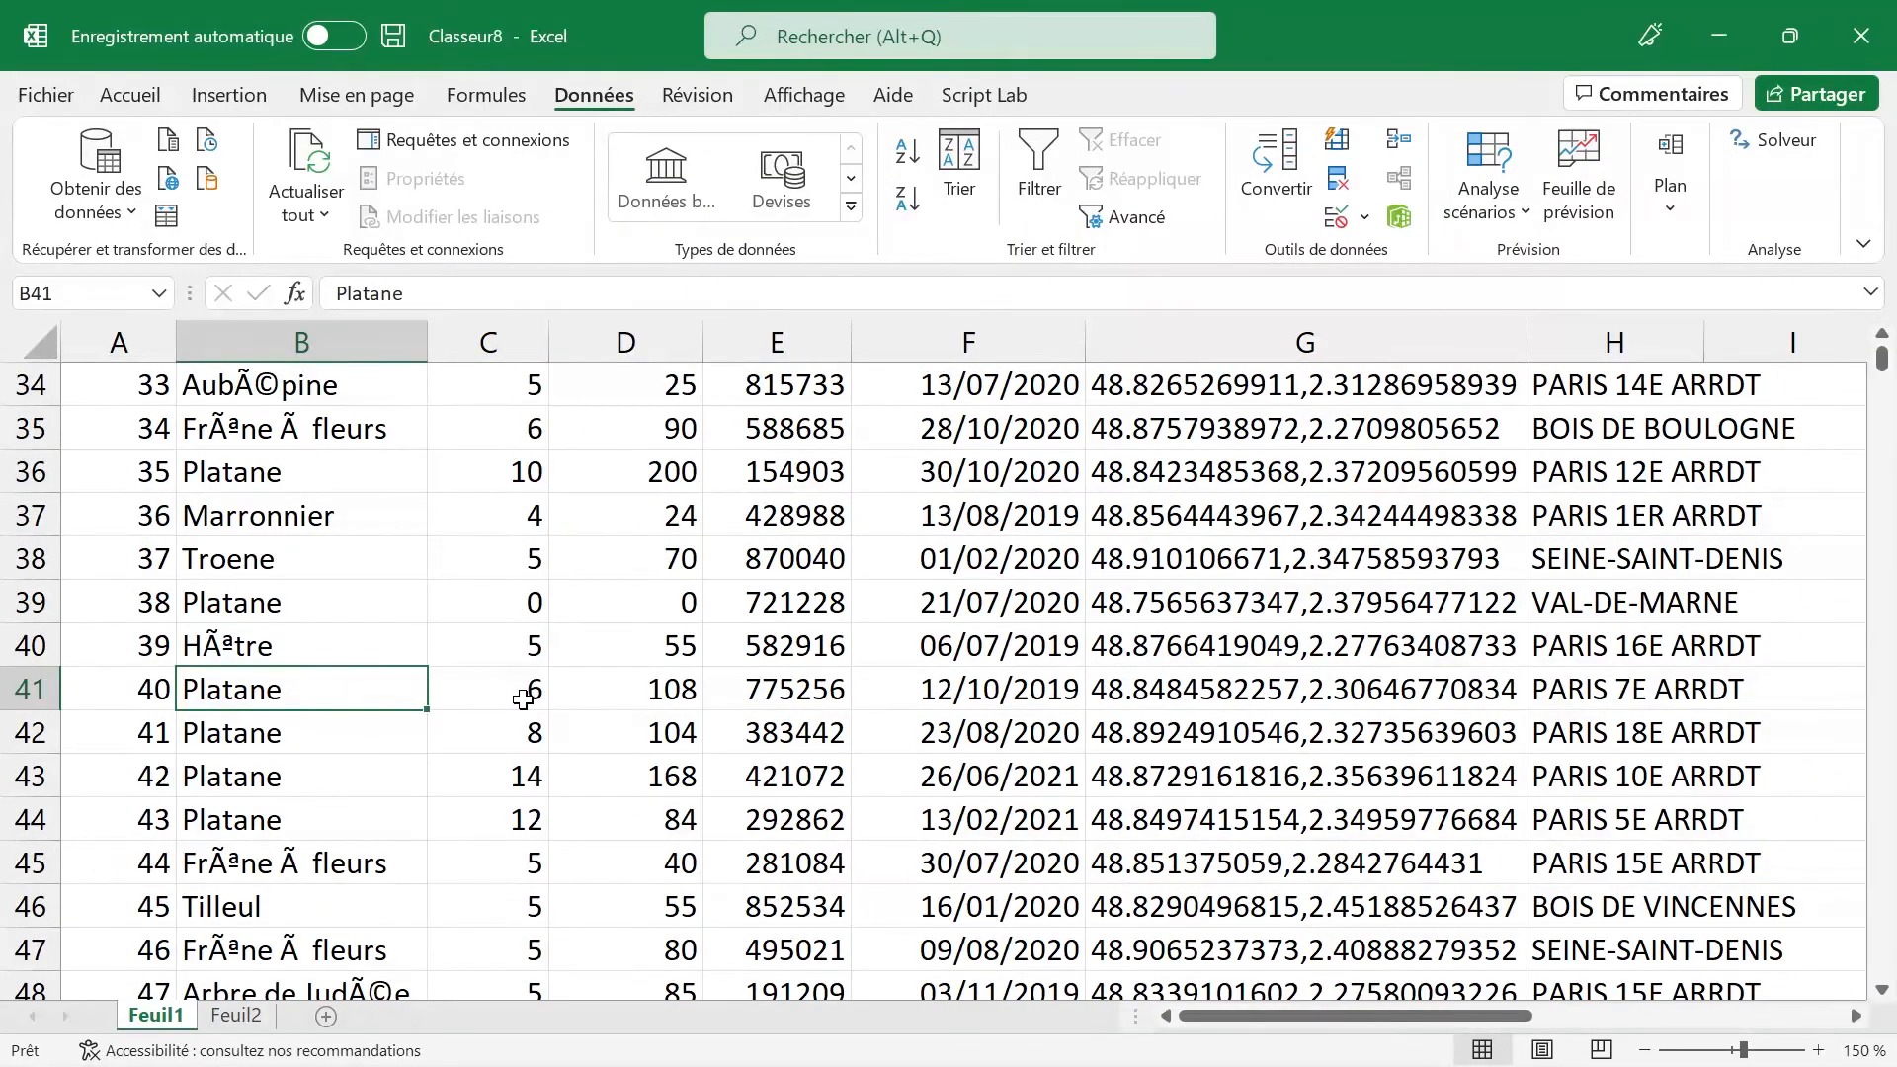
pyautogui.click(524, 696)
pyautogui.click(684, 690)
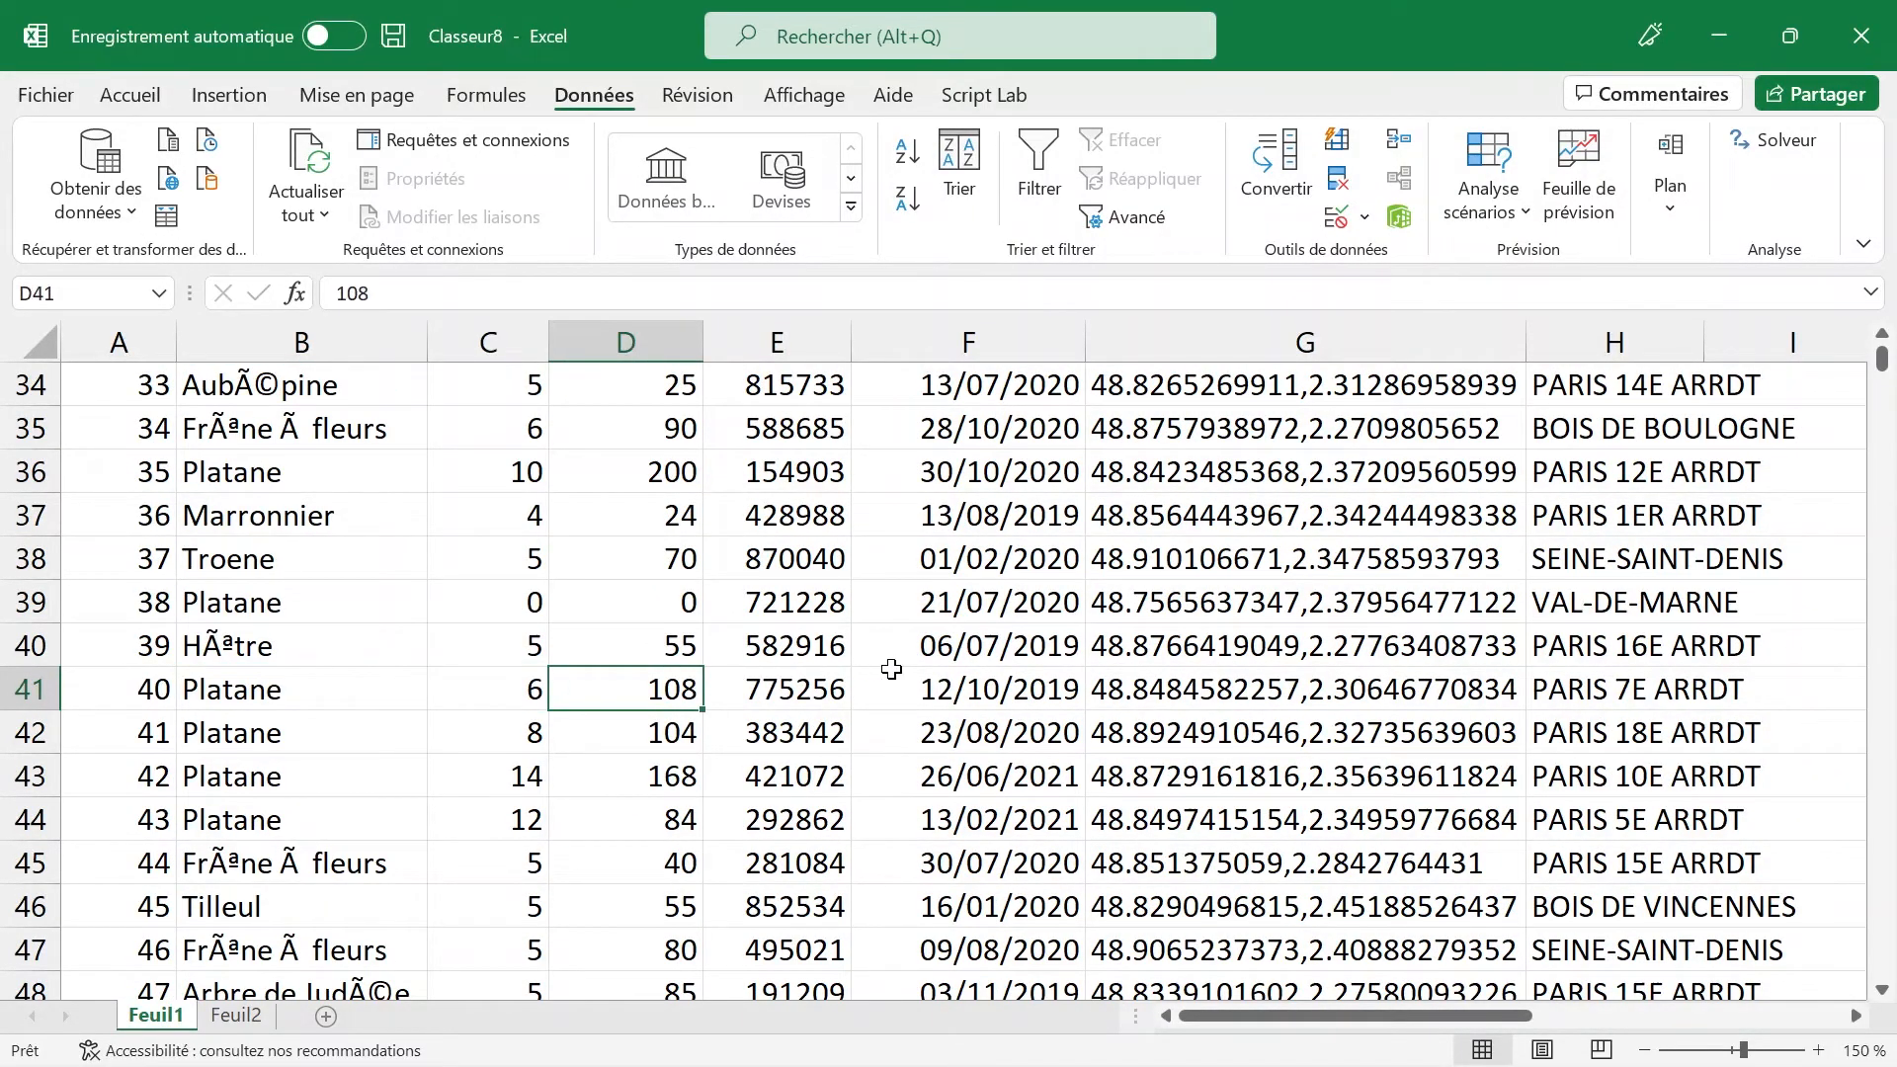
pyautogui.click(966, 690)
pyautogui.click(1126, 682)
pyautogui.click(1591, 596)
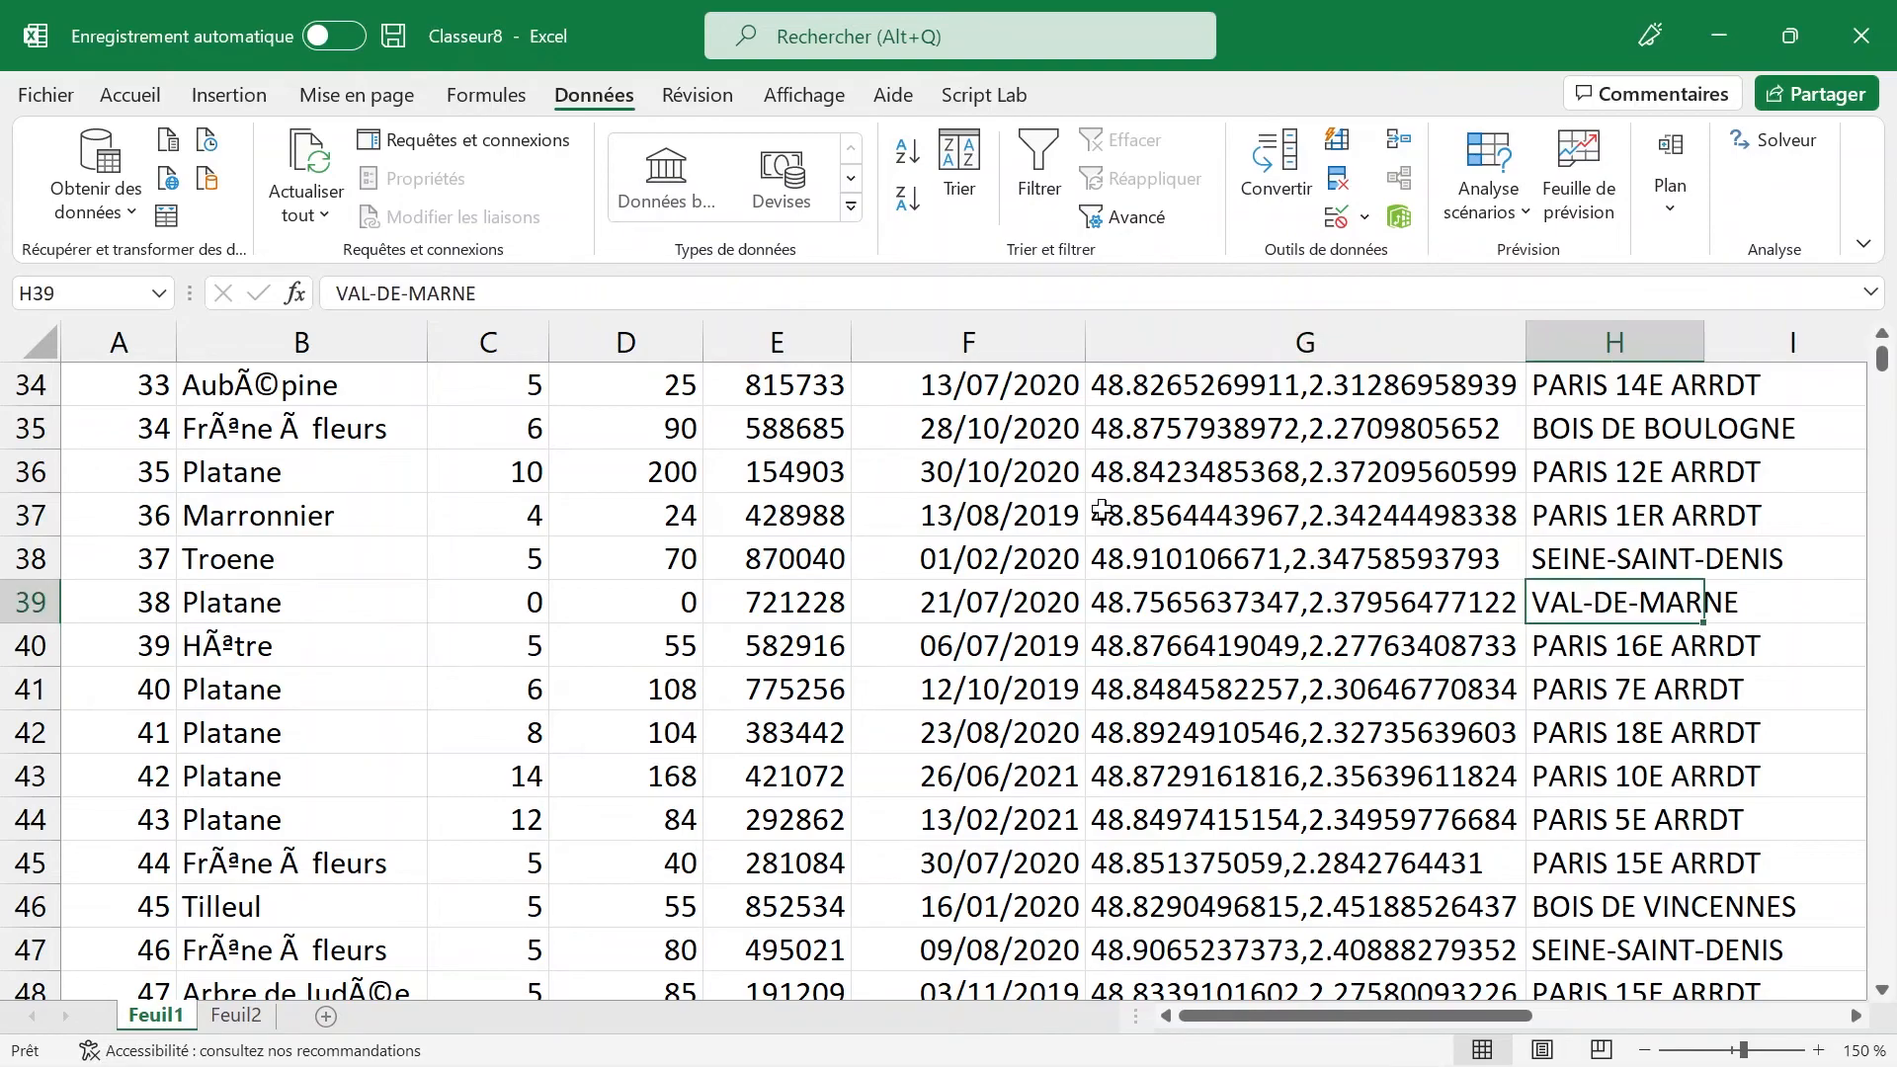
pyautogui.scroll(11, 1102, 510)
pyautogui.click(236, 1016)
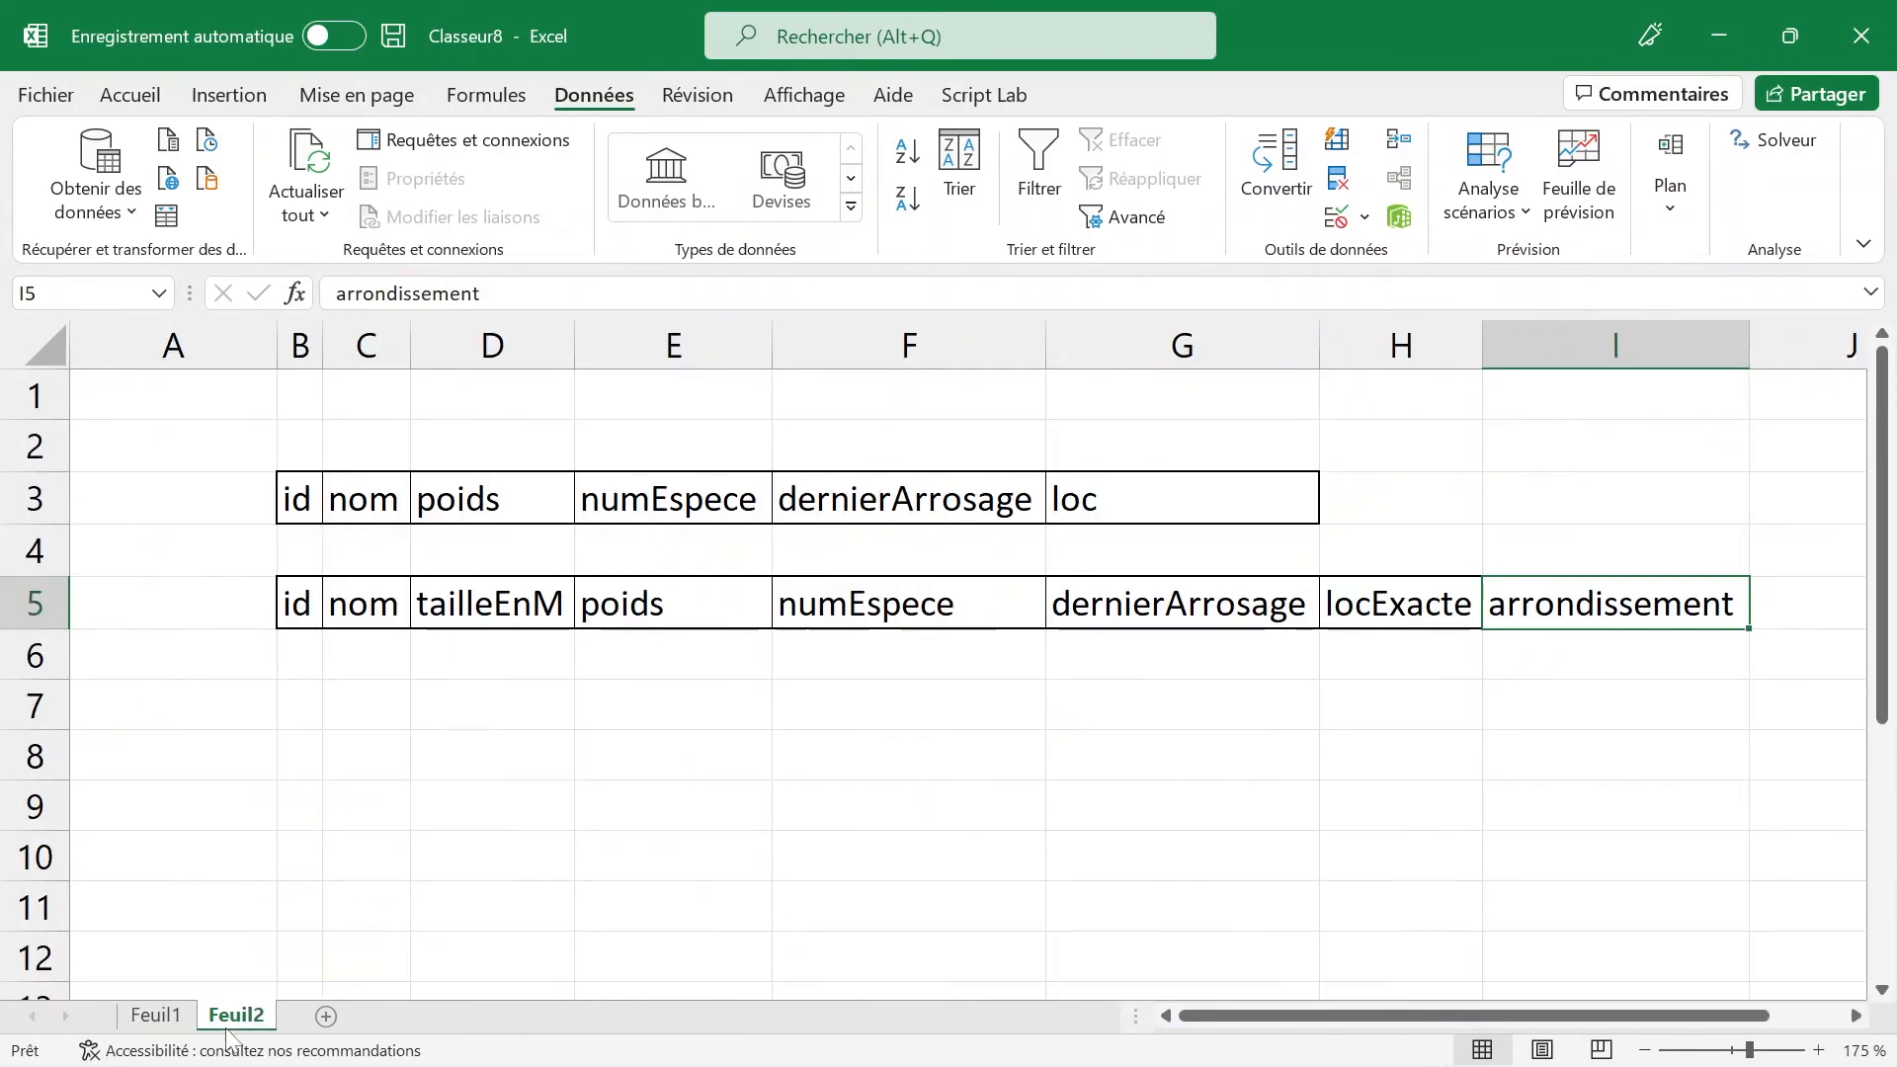
pyautogui.click(170, 1017)
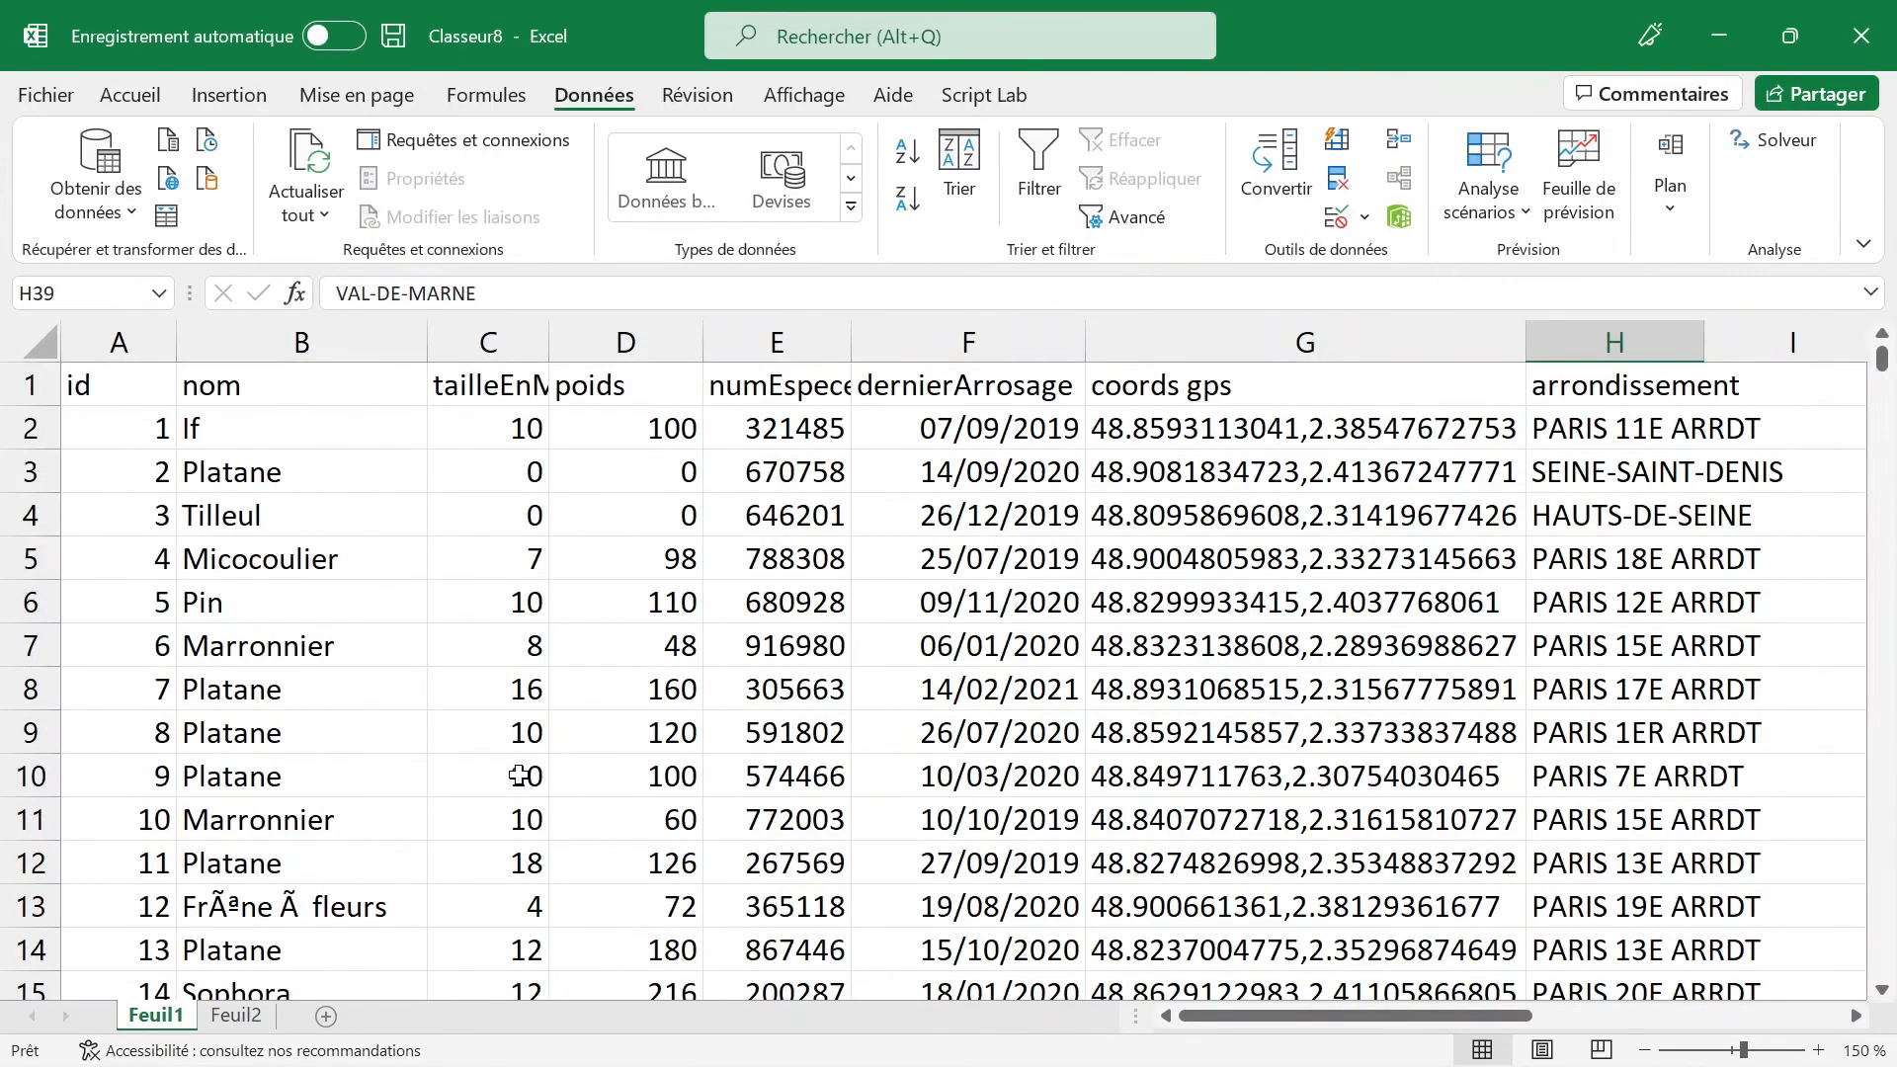